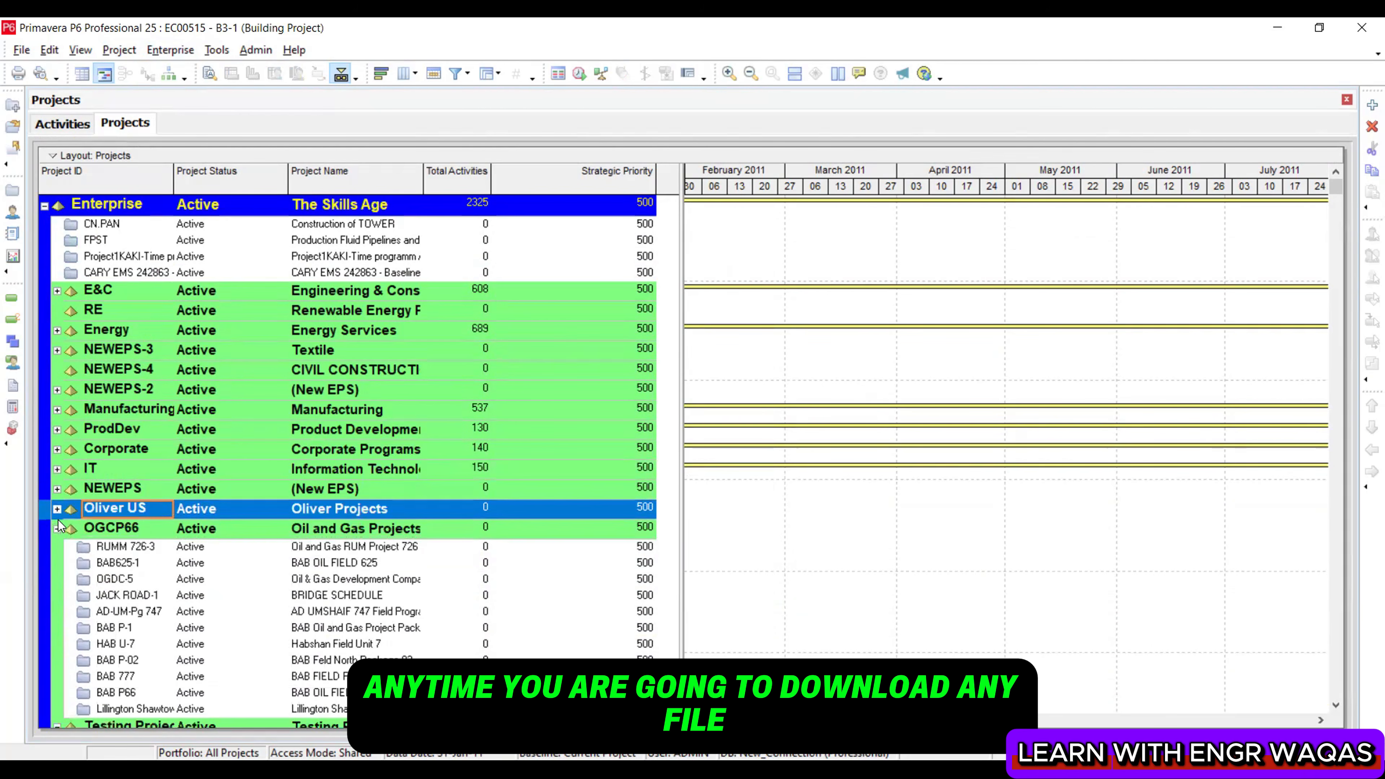
Collapse the OGCP66, Testing Projects, NEWEPS-1 (Students), BAB FIELD and TA groups in the project list
{"action": "left_click", "coordinate": [56, 528]}
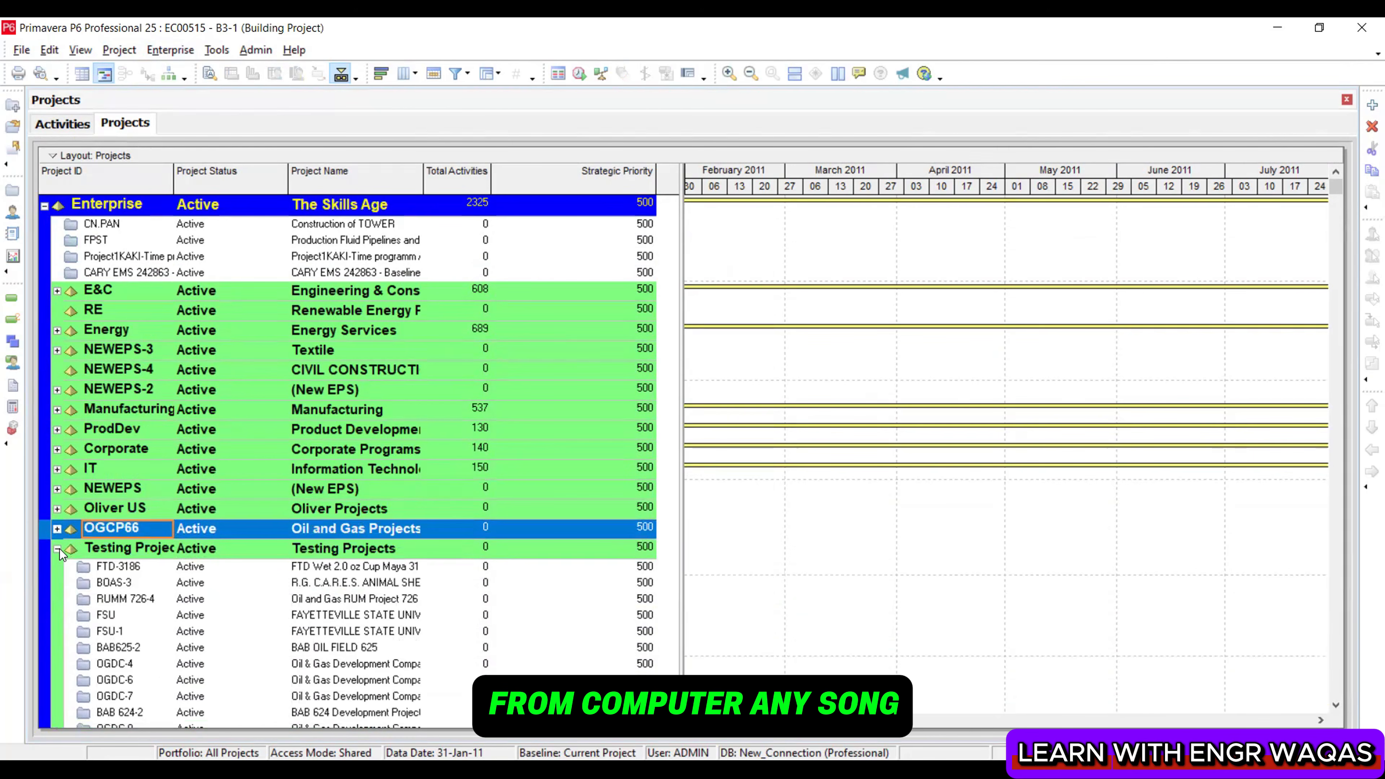
{"action": "left_click", "coordinate": [59, 549]}
{"action": "left_click", "coordinate": [59, 589]}
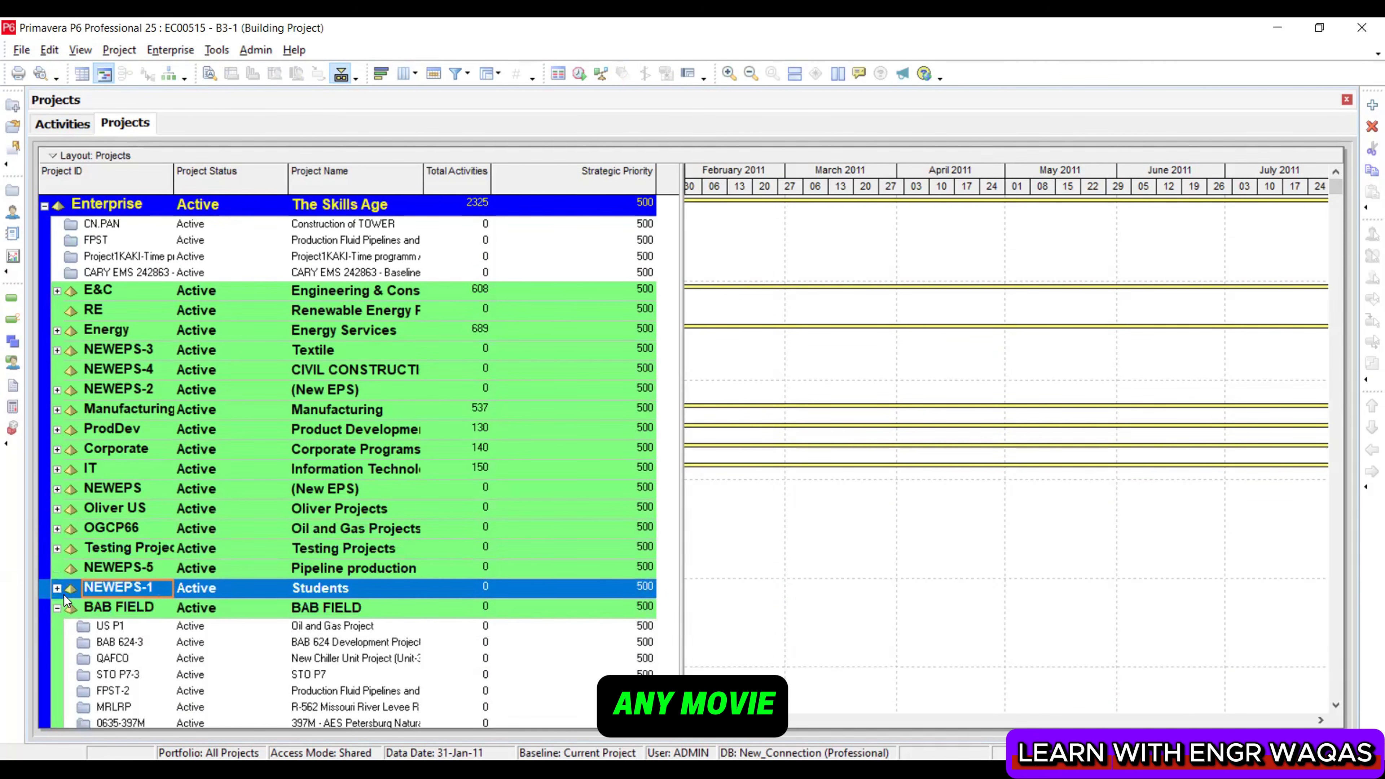
{"action": "left_click", "coordinate": [58, 609]}
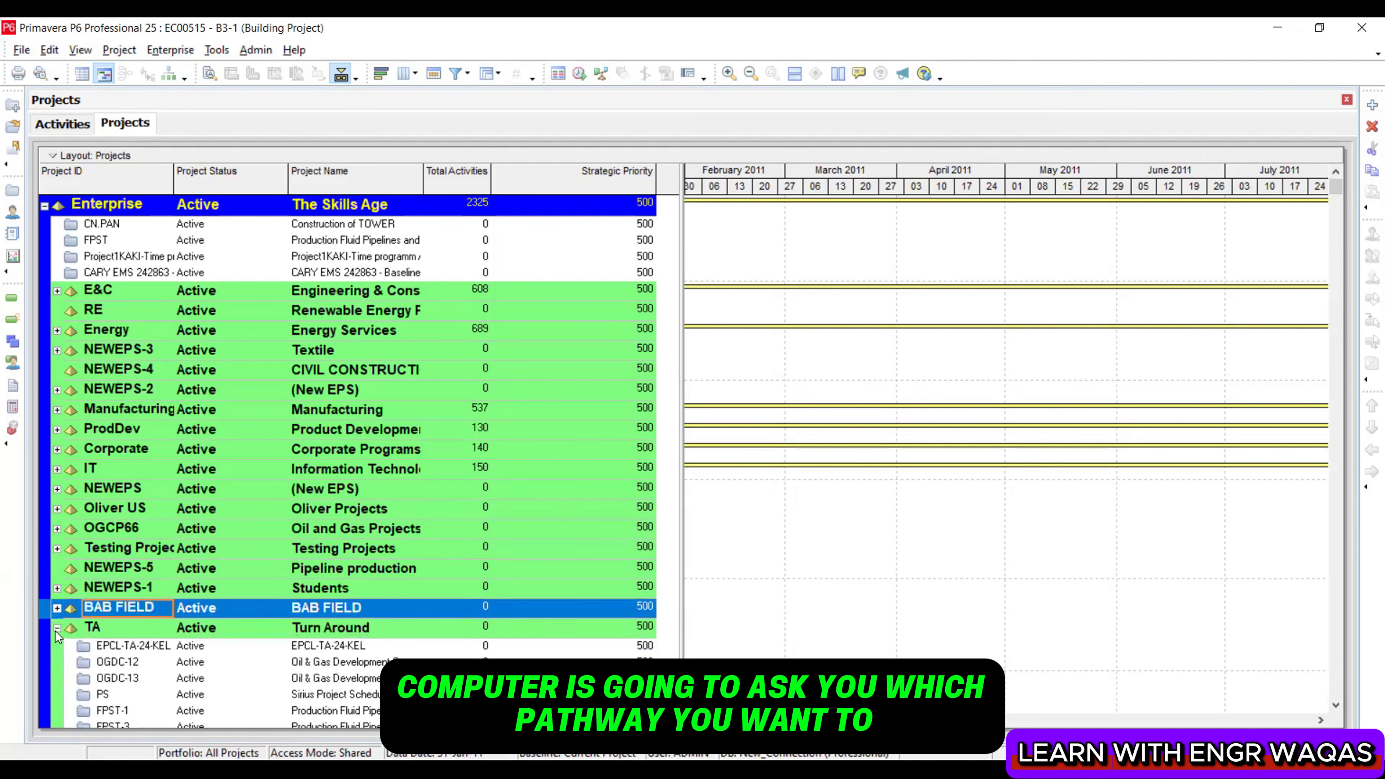
{"action": "left_click", "coordinate": [56, 629]}
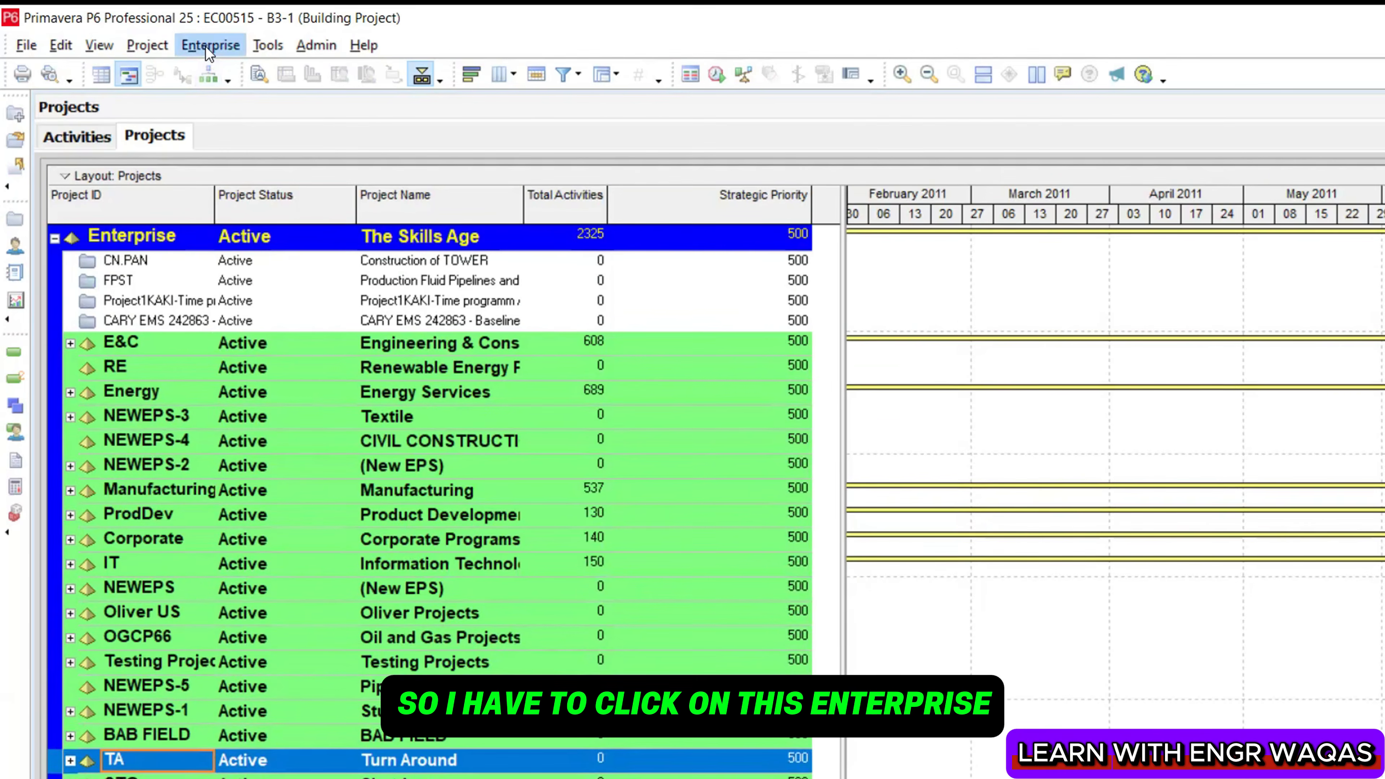
Add a new EPS element at the same level as TA in the Enterprise Project Structure
{"action": "left_click", "coordinate": [168, 50]}
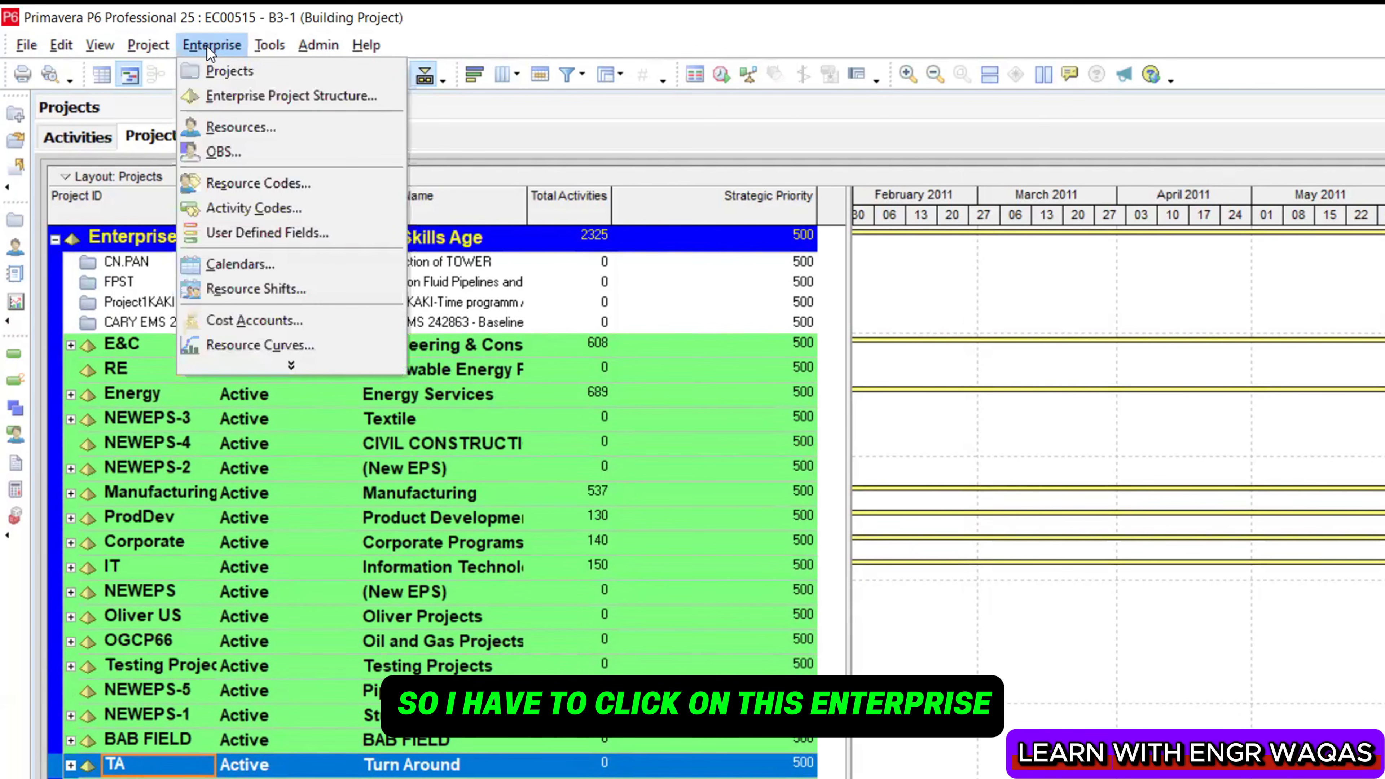
{"action": "left_click", "coordinate": [228, 94]}
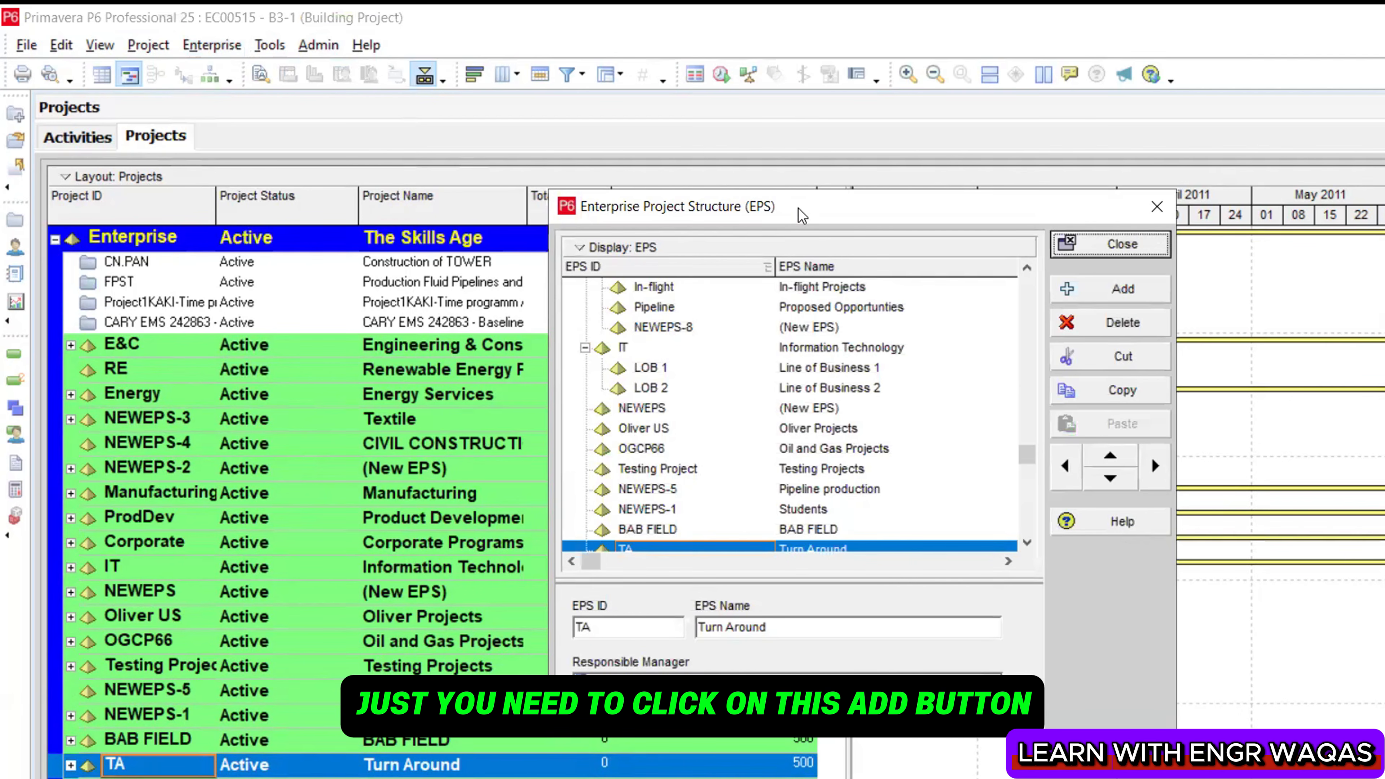
{"action": "left_click_drag", "start_coordinate": [774, 207], "coordinate": [395, 207]}
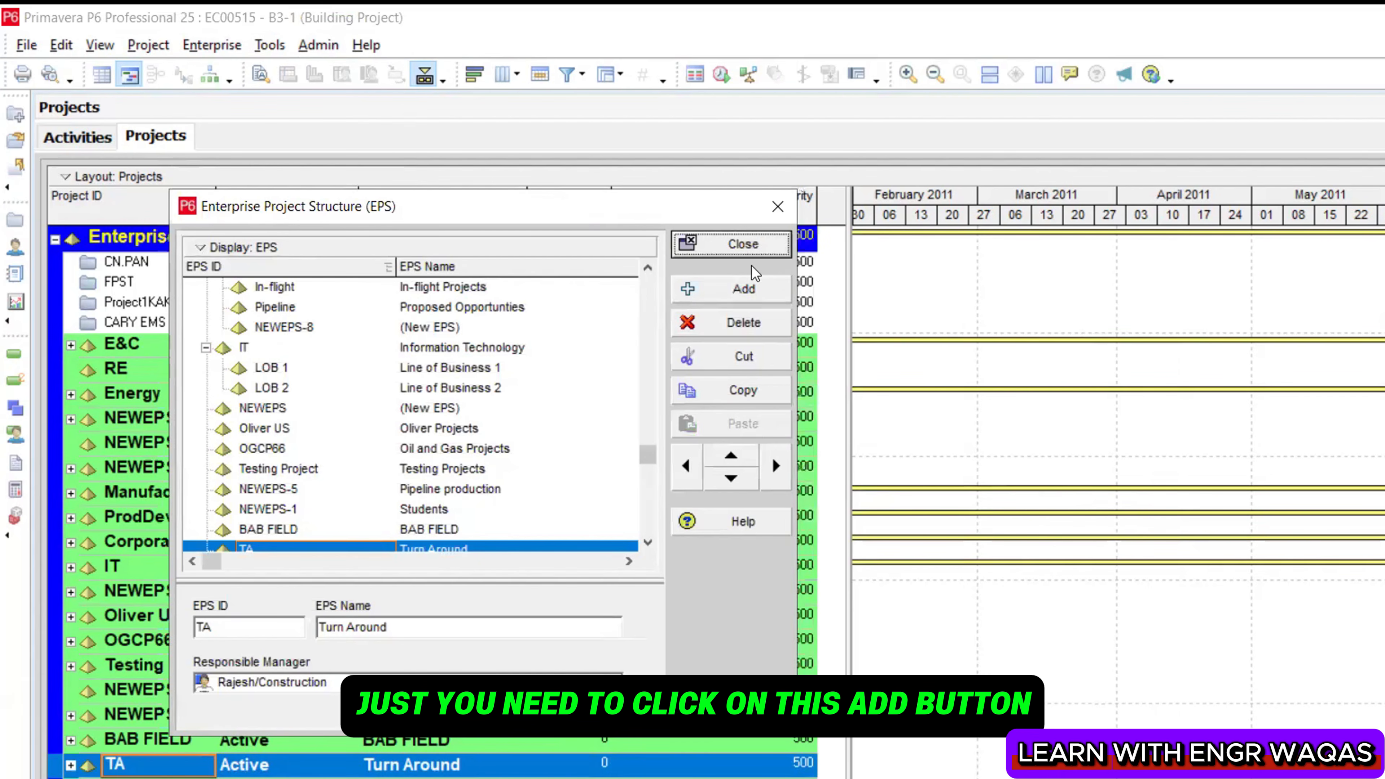
{"action": "left_click", "coordinate": [730, 294]}
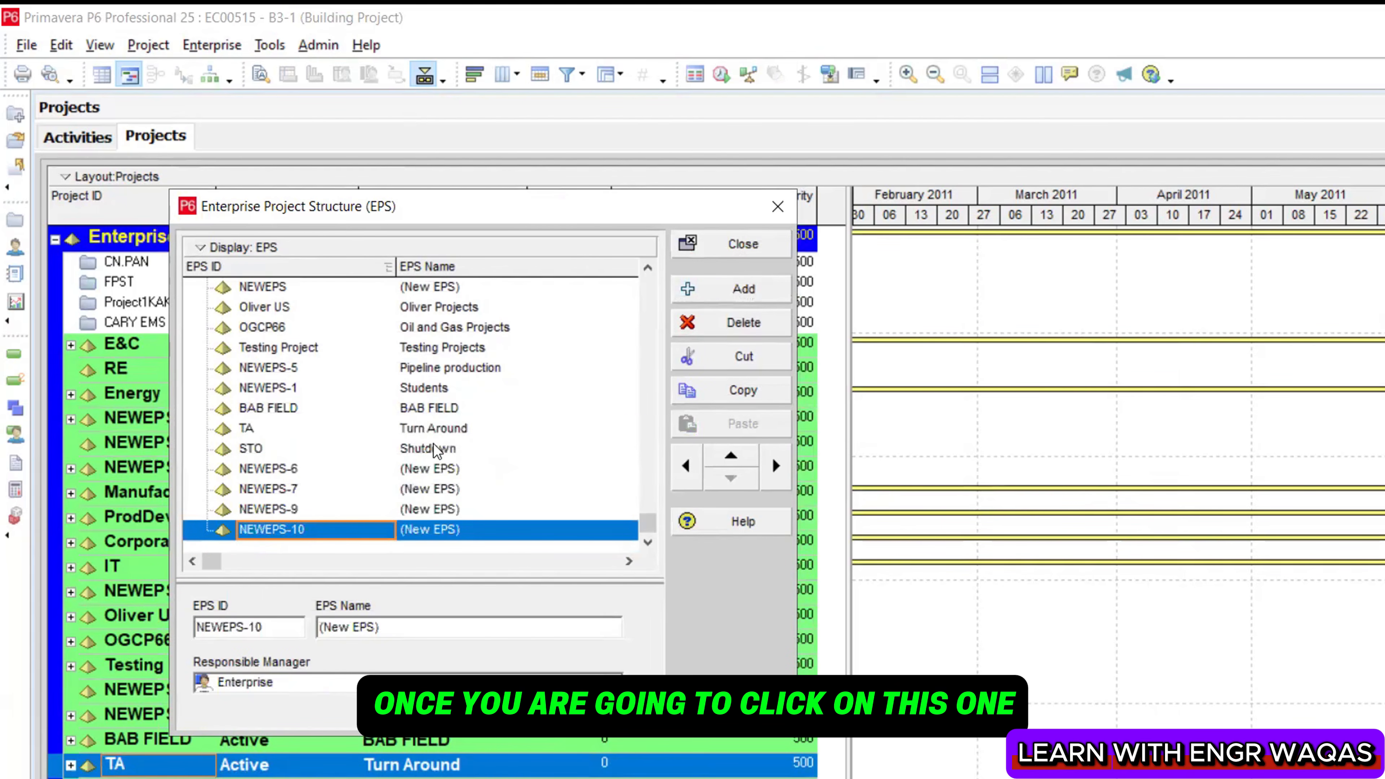
Examine the new EPS element's ID and name and the existing Engineering & Construction, Renewable Energy and Energy Services entries, and close the structure
{"action": "left_click", "coordinate": [371, 532]}
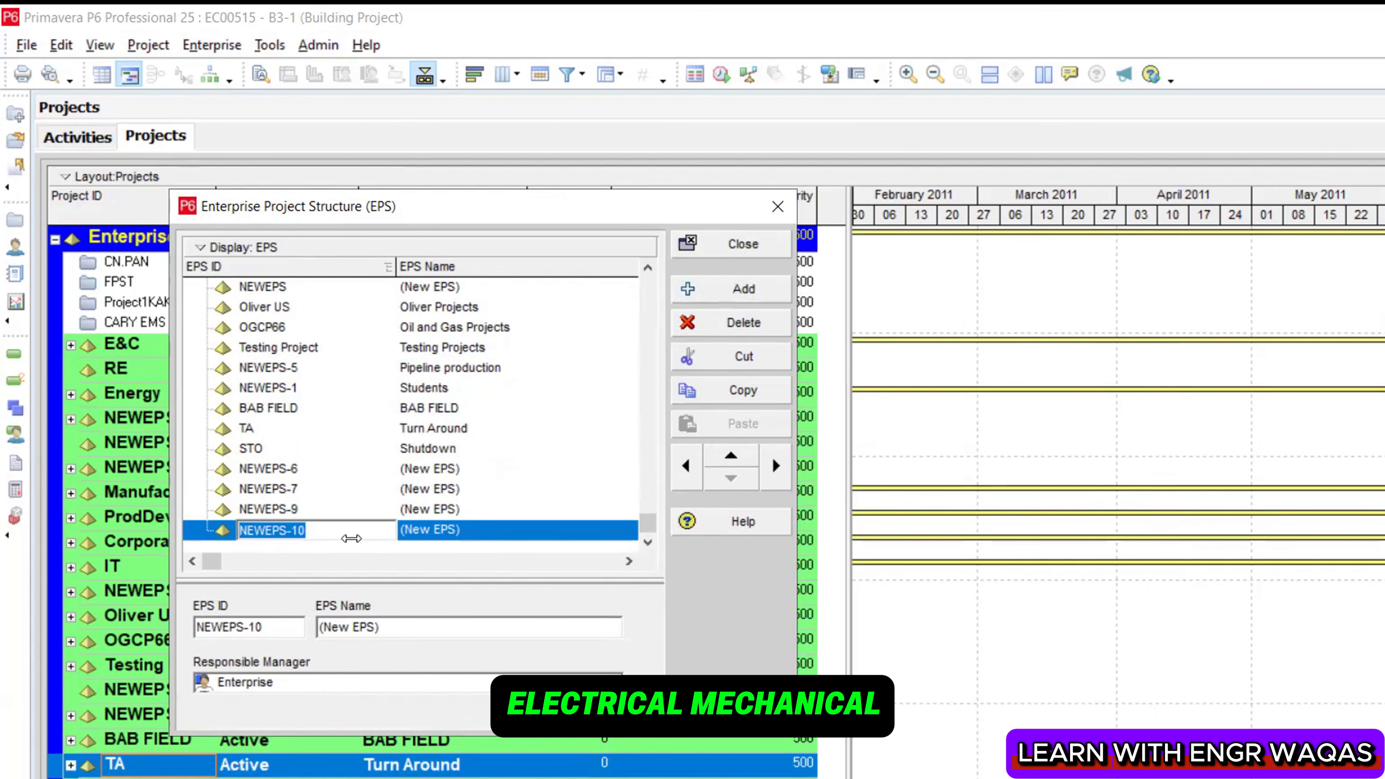
{"action": "left_click", "coordinate": [492, 529]}
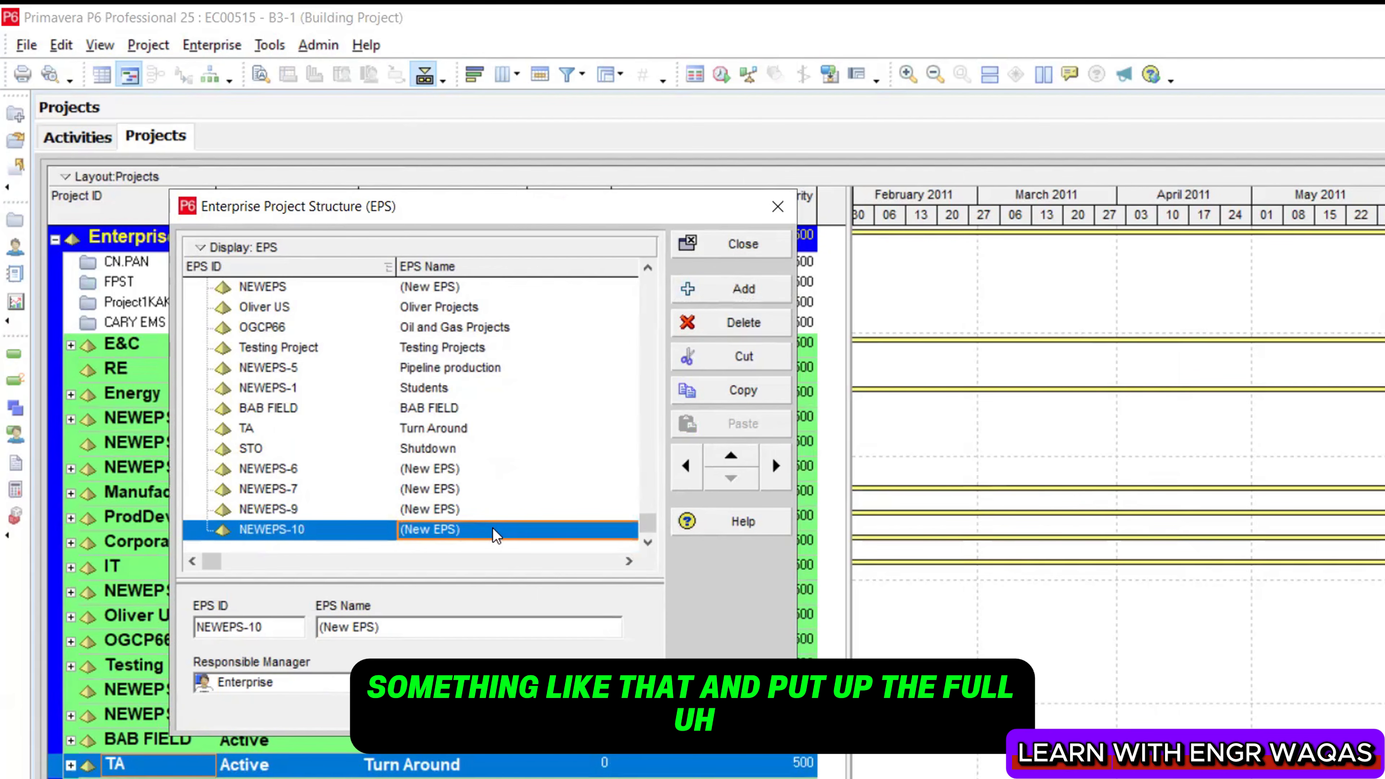
{"action": "left_click", "coordinate": [491, 530]}
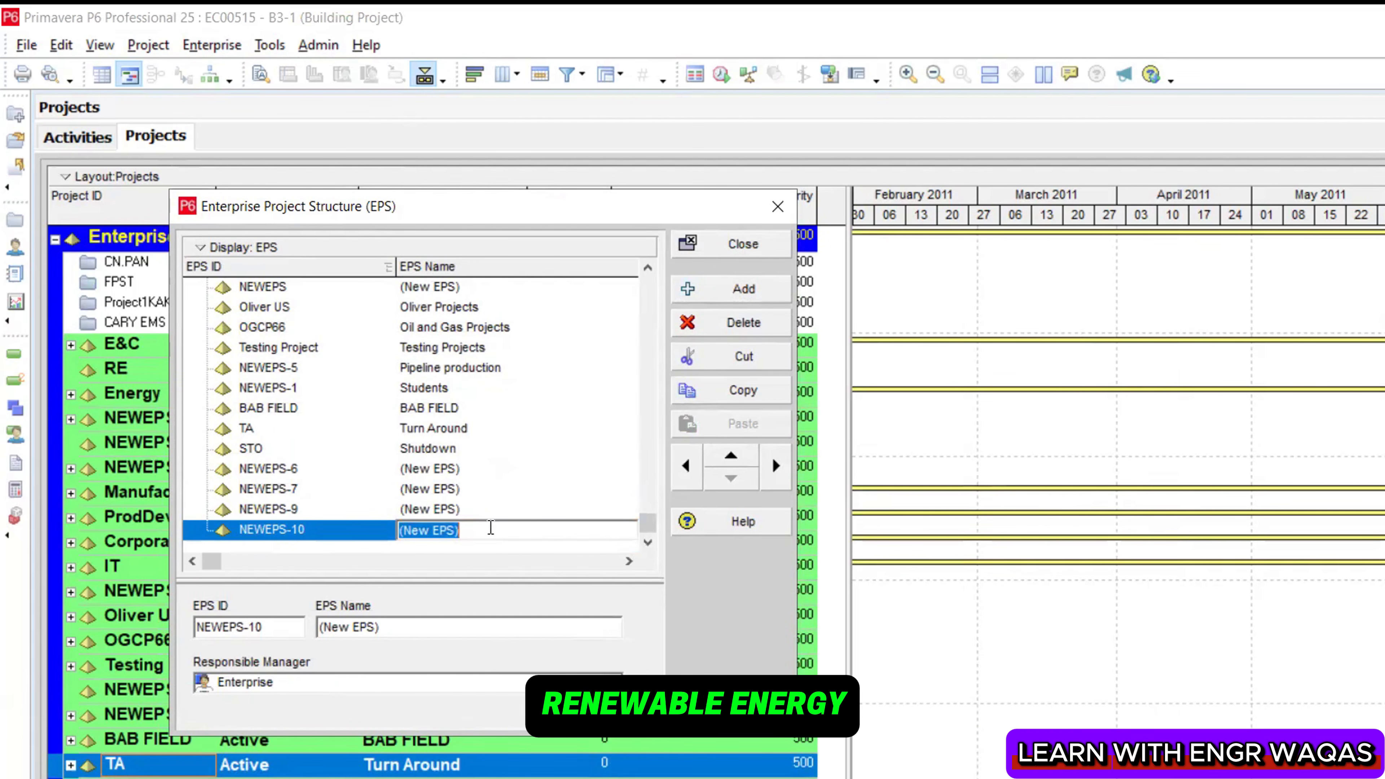
{"action": "left_click_drag", "start_coordinate": [646, 528], "coordinate": [648, 285]}
{"action": "left_click", "coordinate": [502, 311]}
{"action": "left_click", "coordinate": [503, 327]}
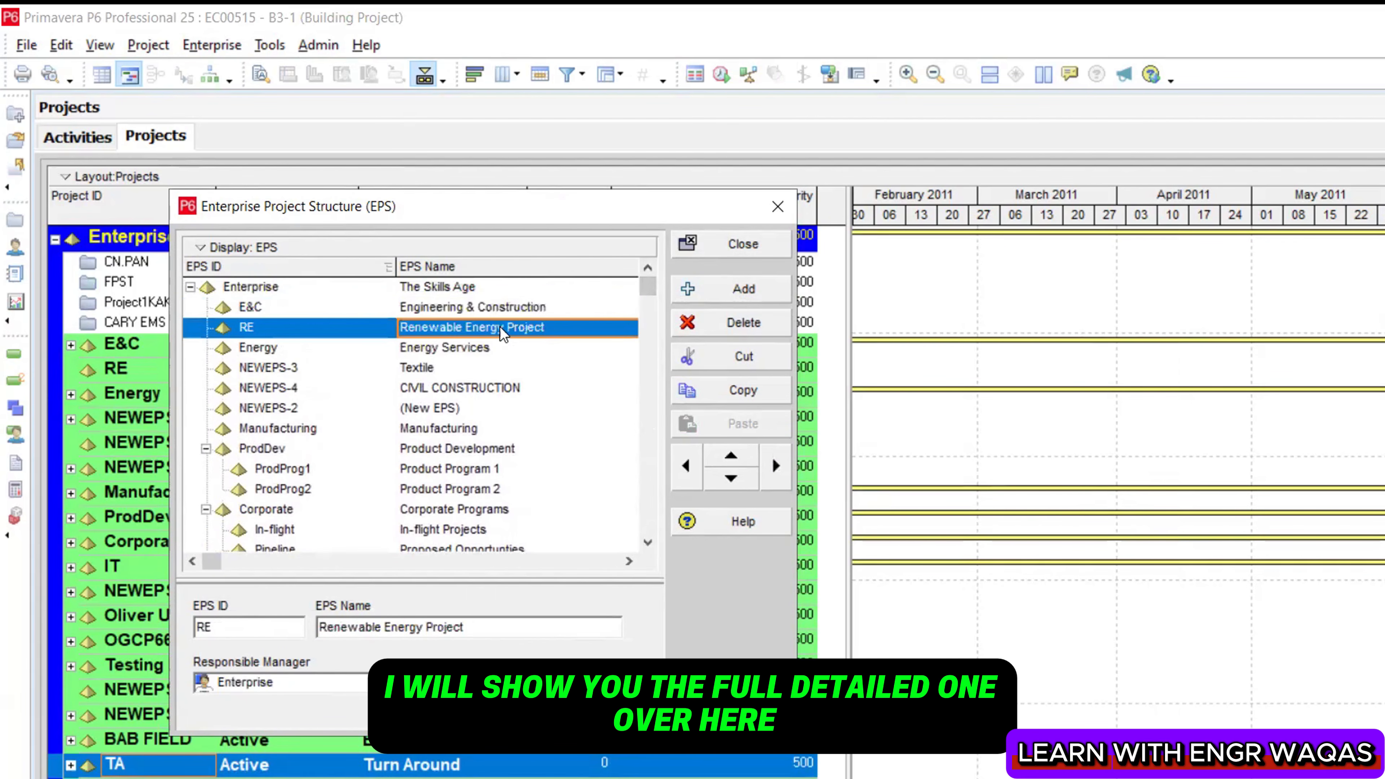
{"action": "left_click", "coordinate": [499, 349]}
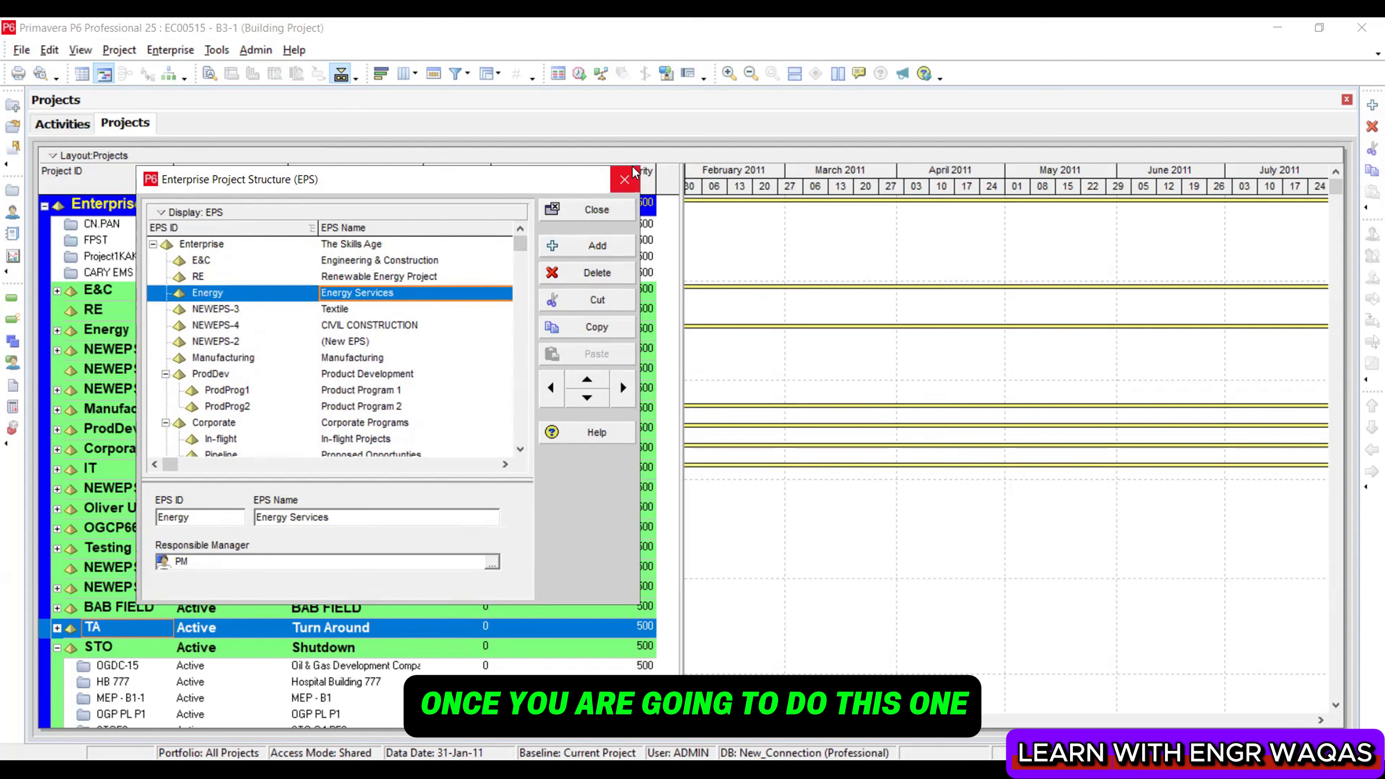
{"action": "left_click", "coordinate": [686, 190]}
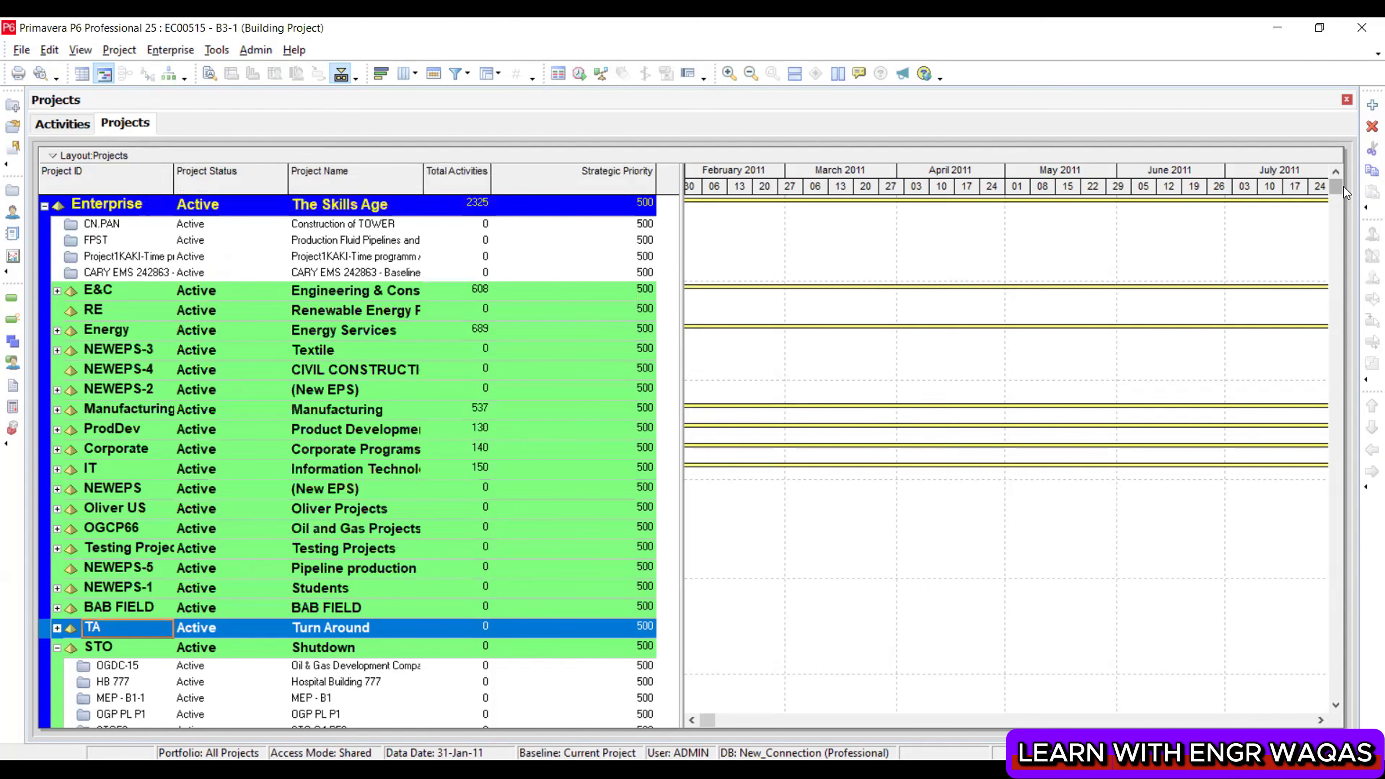
Locate the newly added EPS at the end of the project list and inspect the projects under Energy Services
{"action": "left_click_drag", "start_coordinate": [1344, 186], "coordinate": [1352, 666]}
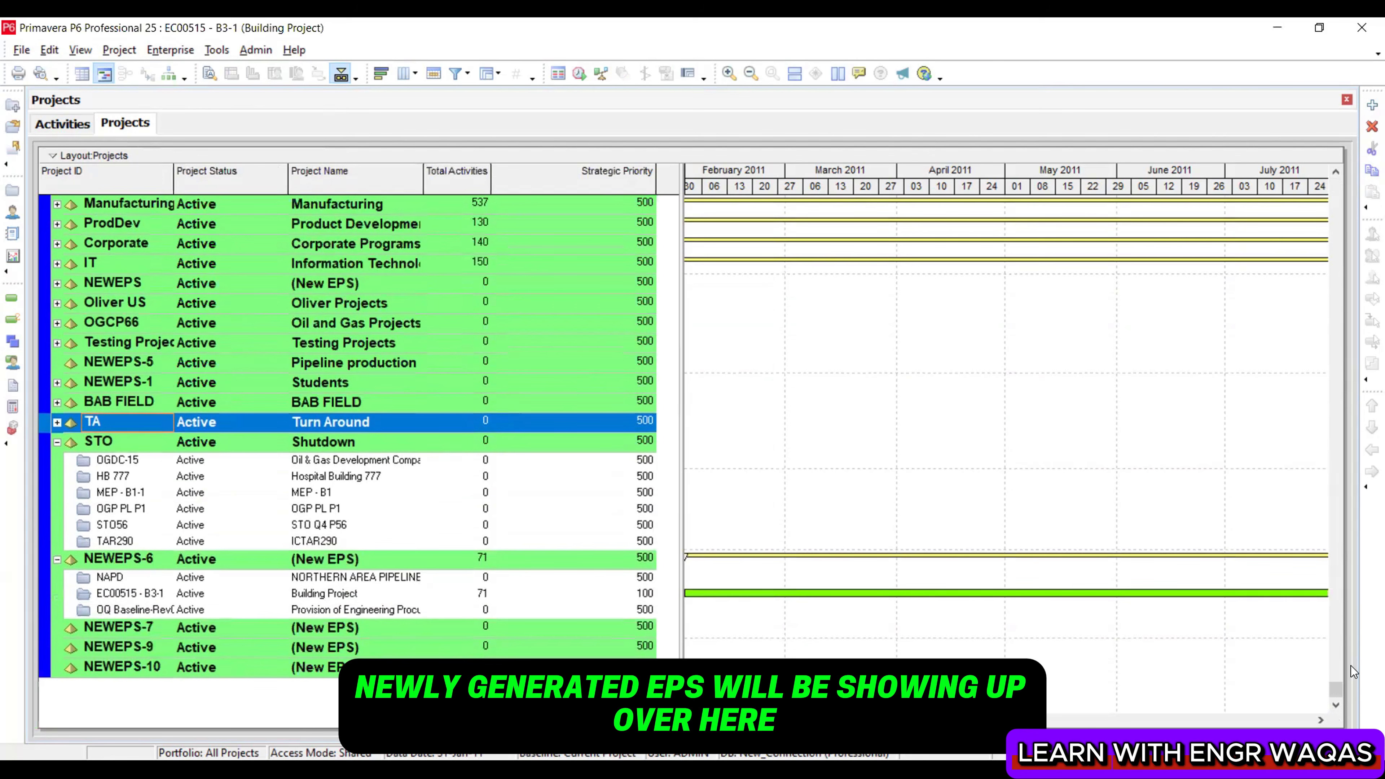
{"action": "left_click", "coordinate": [341, 667]}
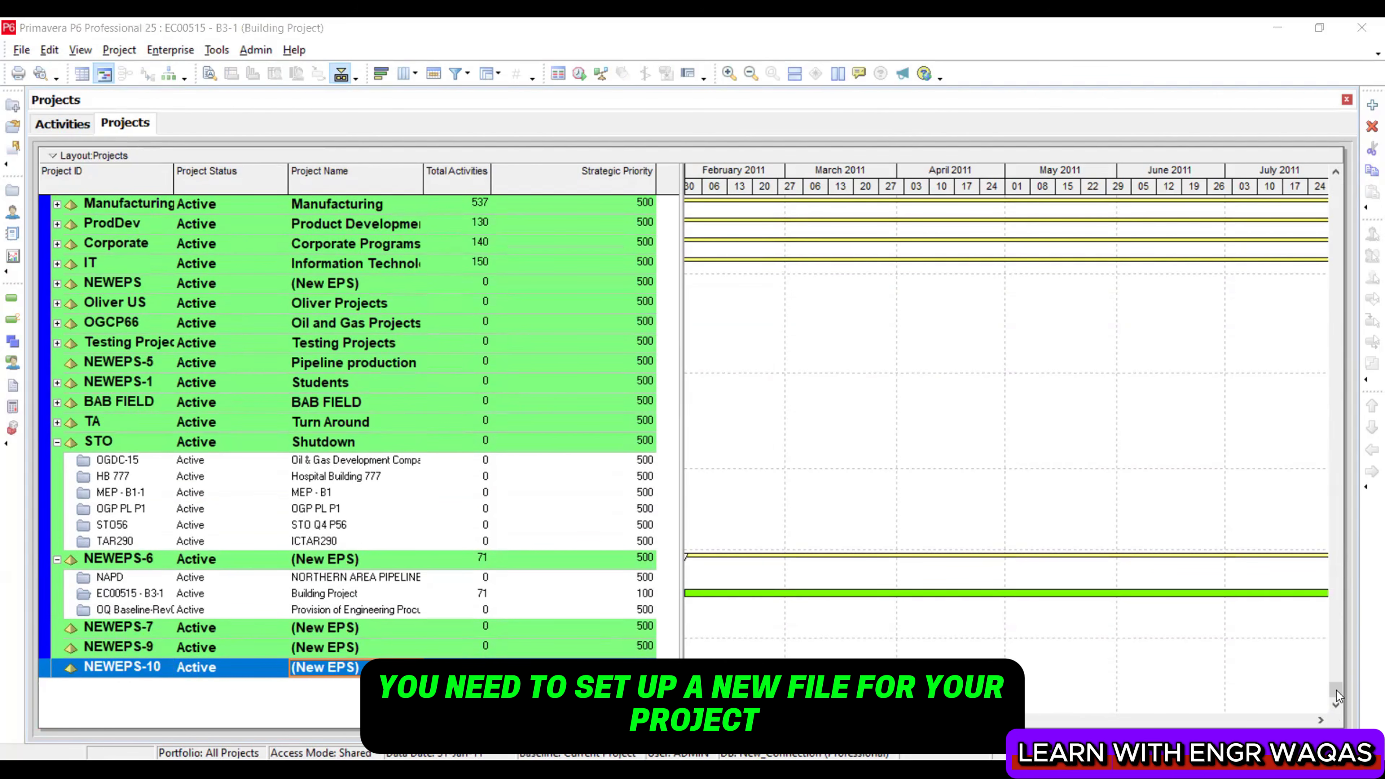
{"action": "left_click_drag", "start_coordinate": [1336, 691], "coordinate": [1336, 187]}
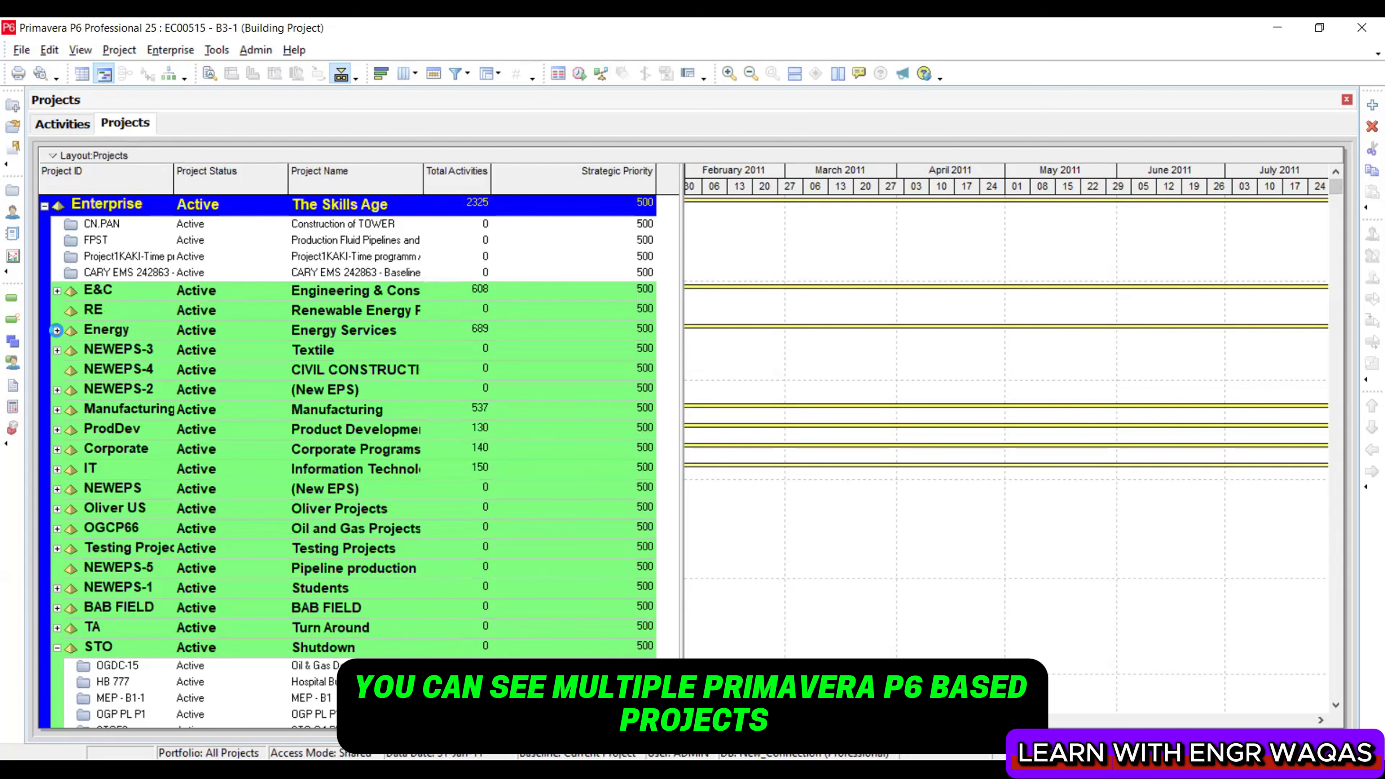
{"action": "left_click", "coordinate": [57, 330]}
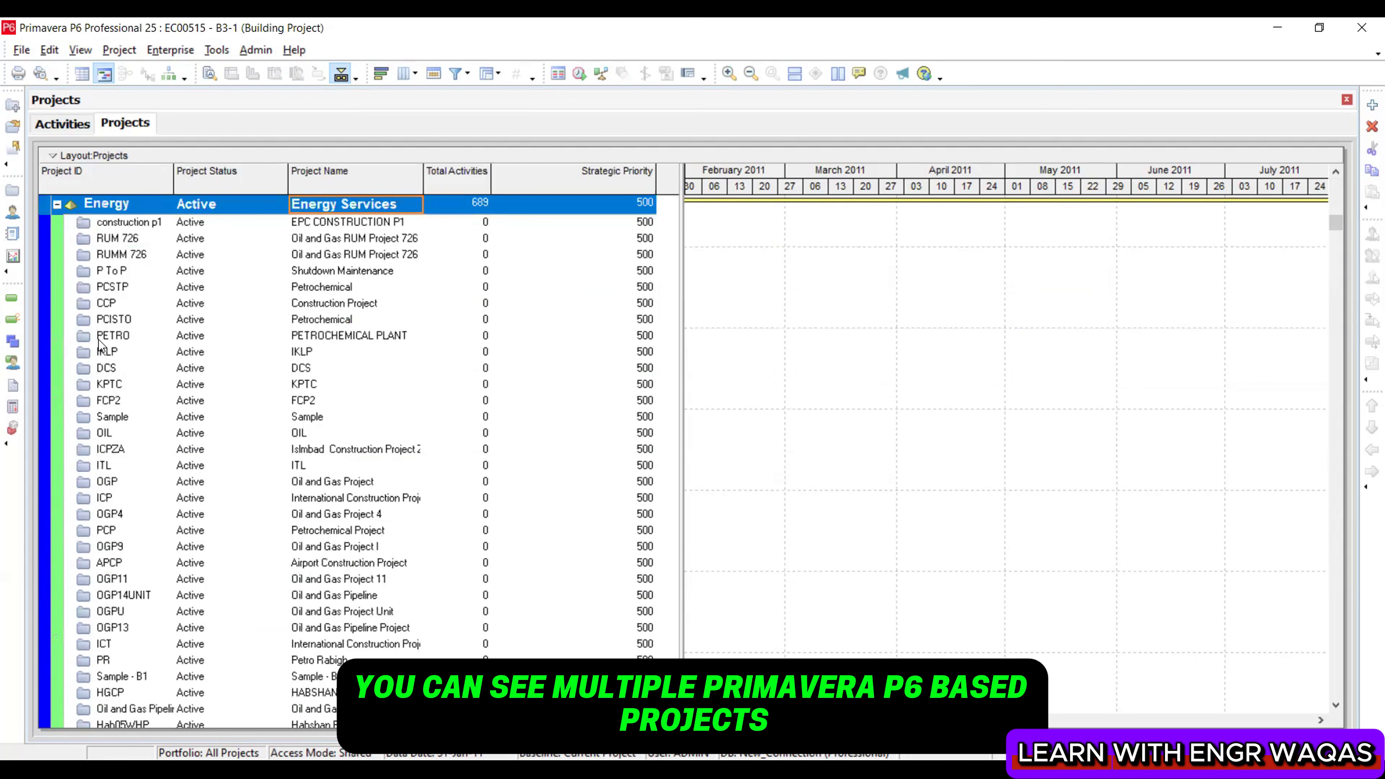
{"action": "left_click", "coordinate": [57, 206]}
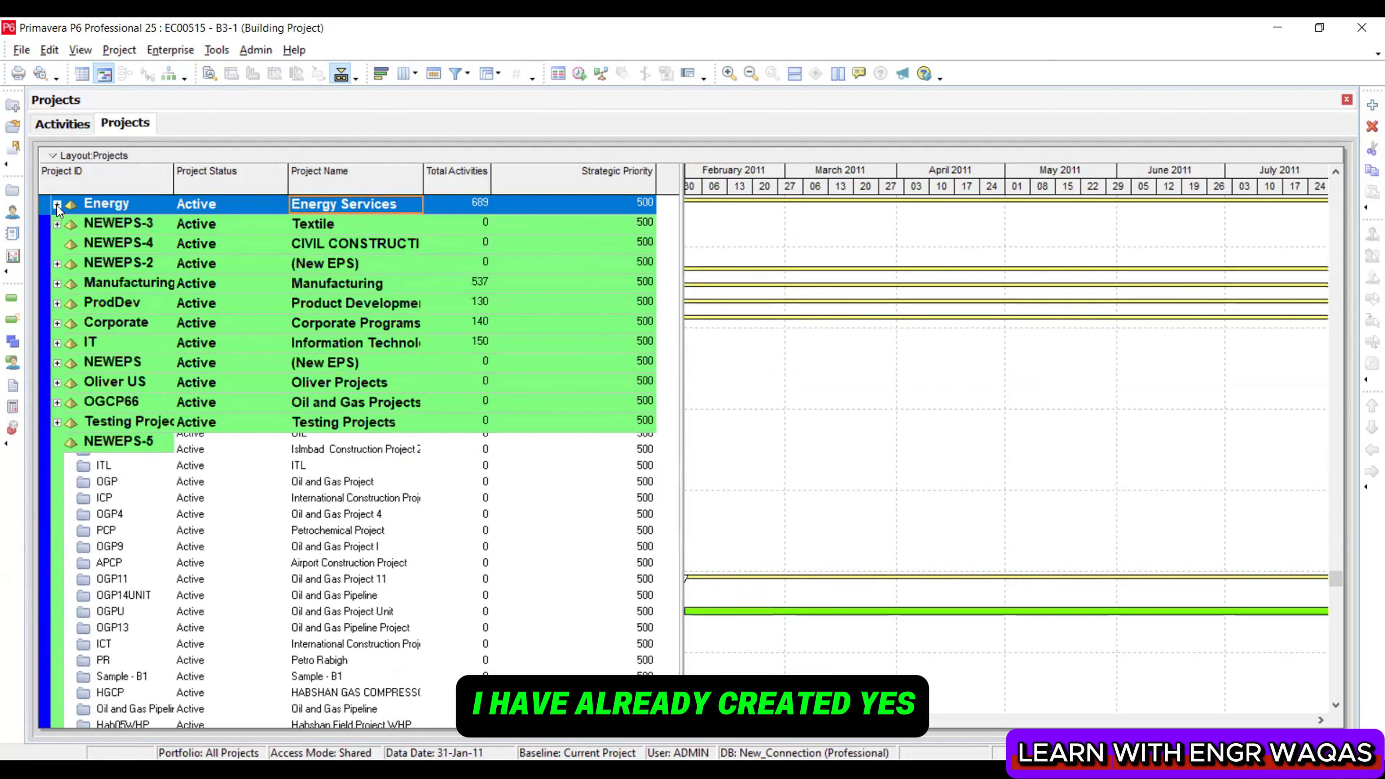
{"action": "scroll", "coordinate": [388, 433], "scroll_direction": "up", "scroll_amount": 1}
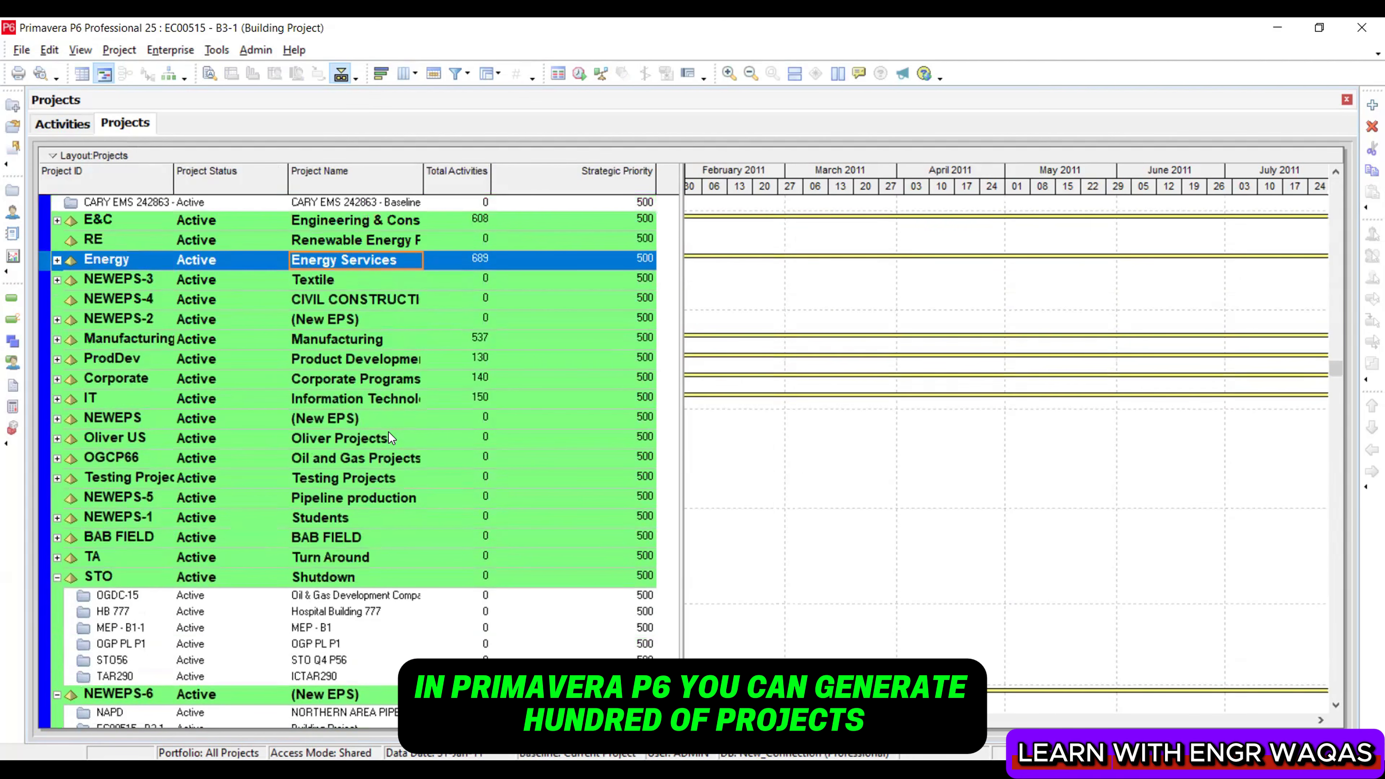
{"action": "scroll", "coordinate": [388, 432], "scroll_direction": "up", "scroll_amount": 1}
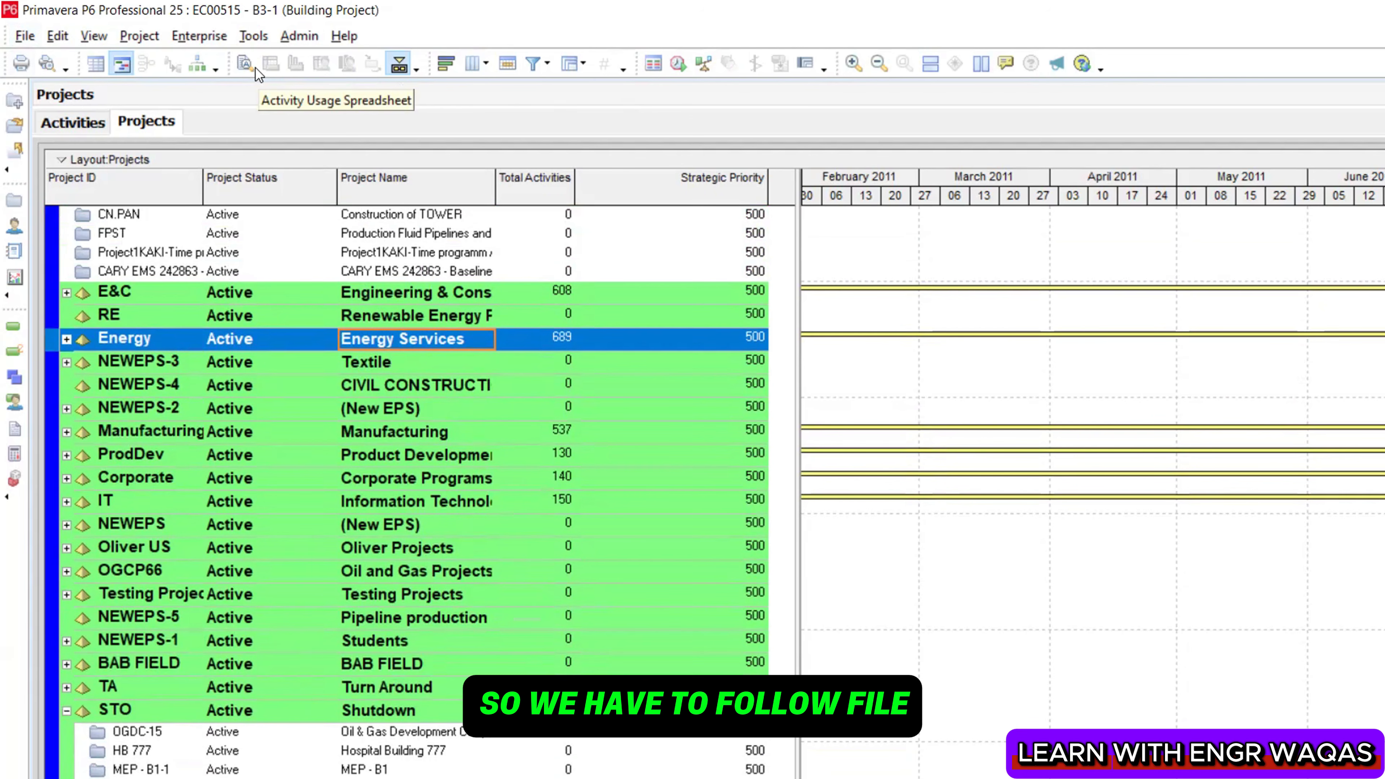
Start a new project and place it under the Engineering & Construction EPS
{"action": "left_click", "coordinate": [24, 36]}
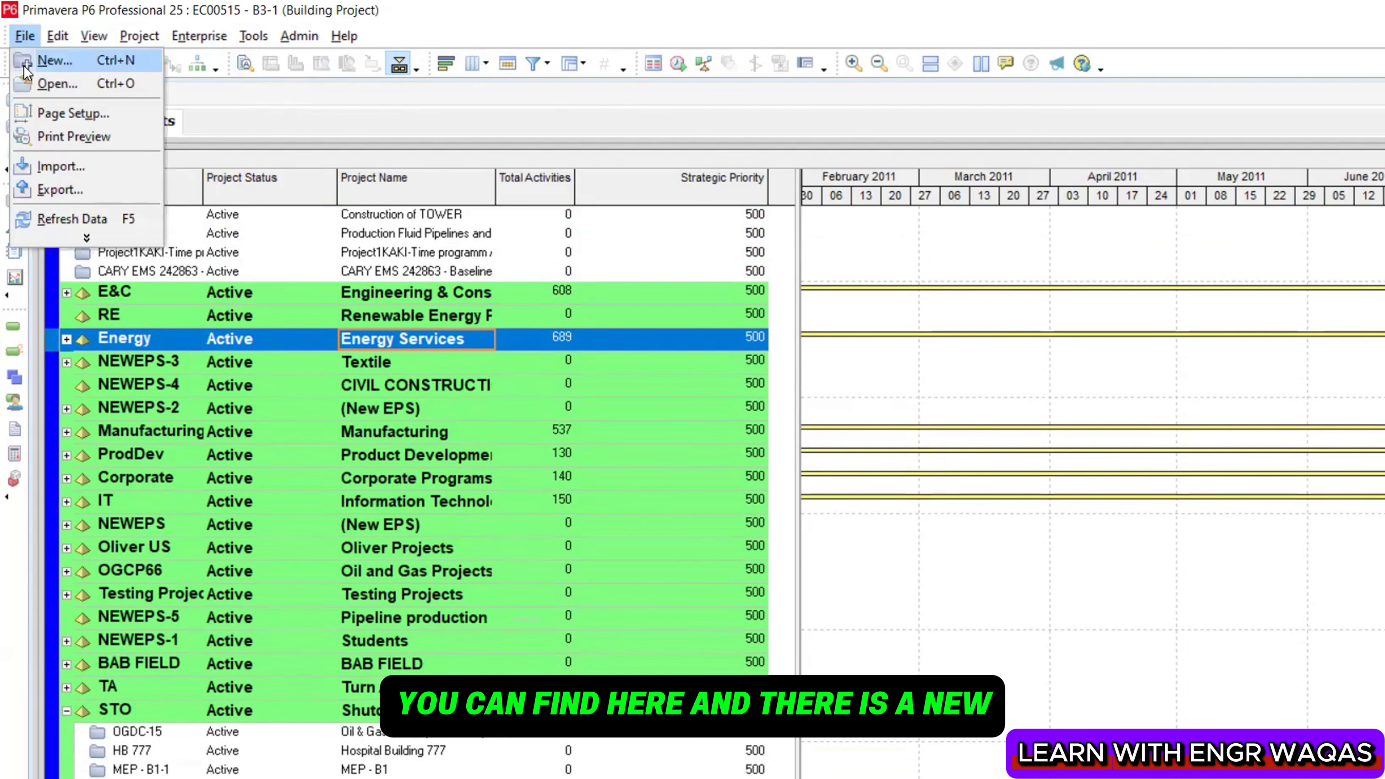
{"action": "left_click", "coordinate": [62, 67]}
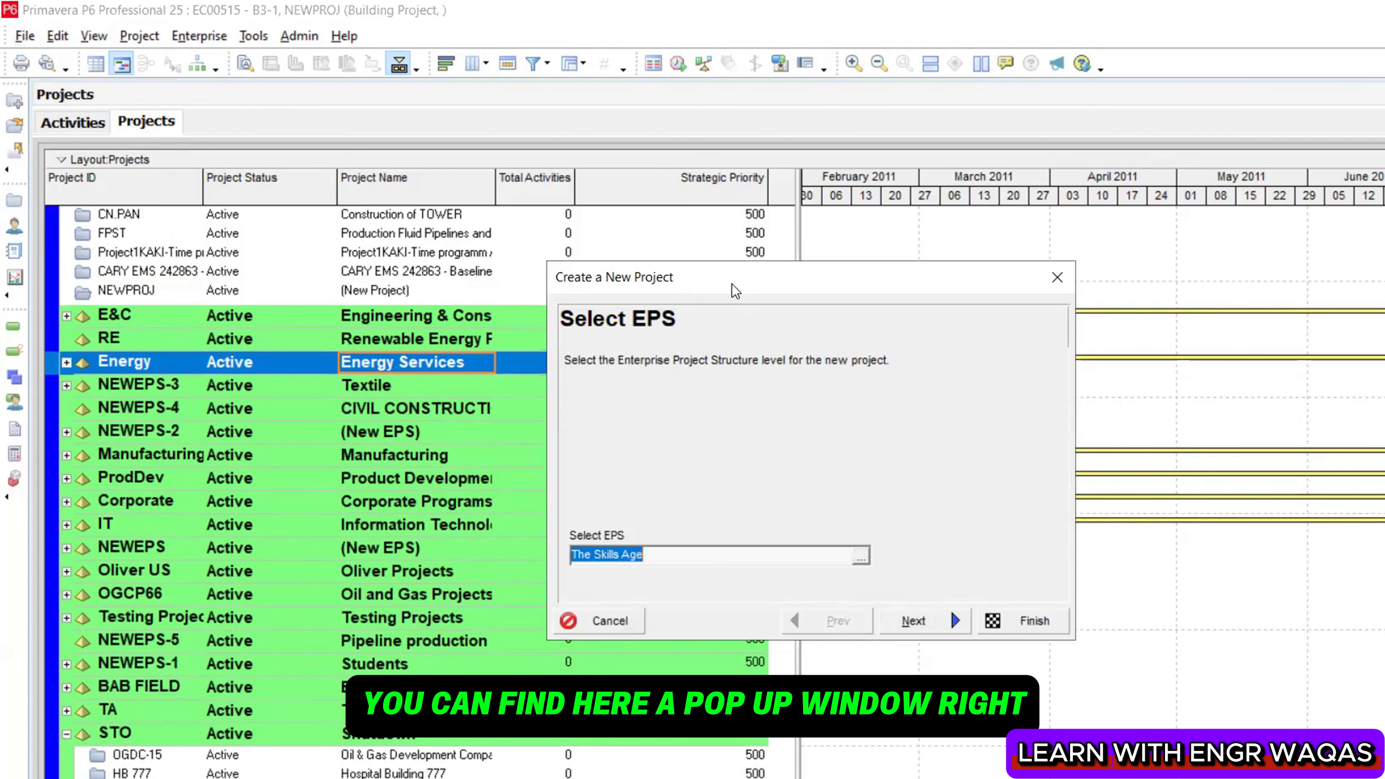
{"action": "left_click_drag", "start_coordinate": [736, 292], "coordinate": [520, 230]}
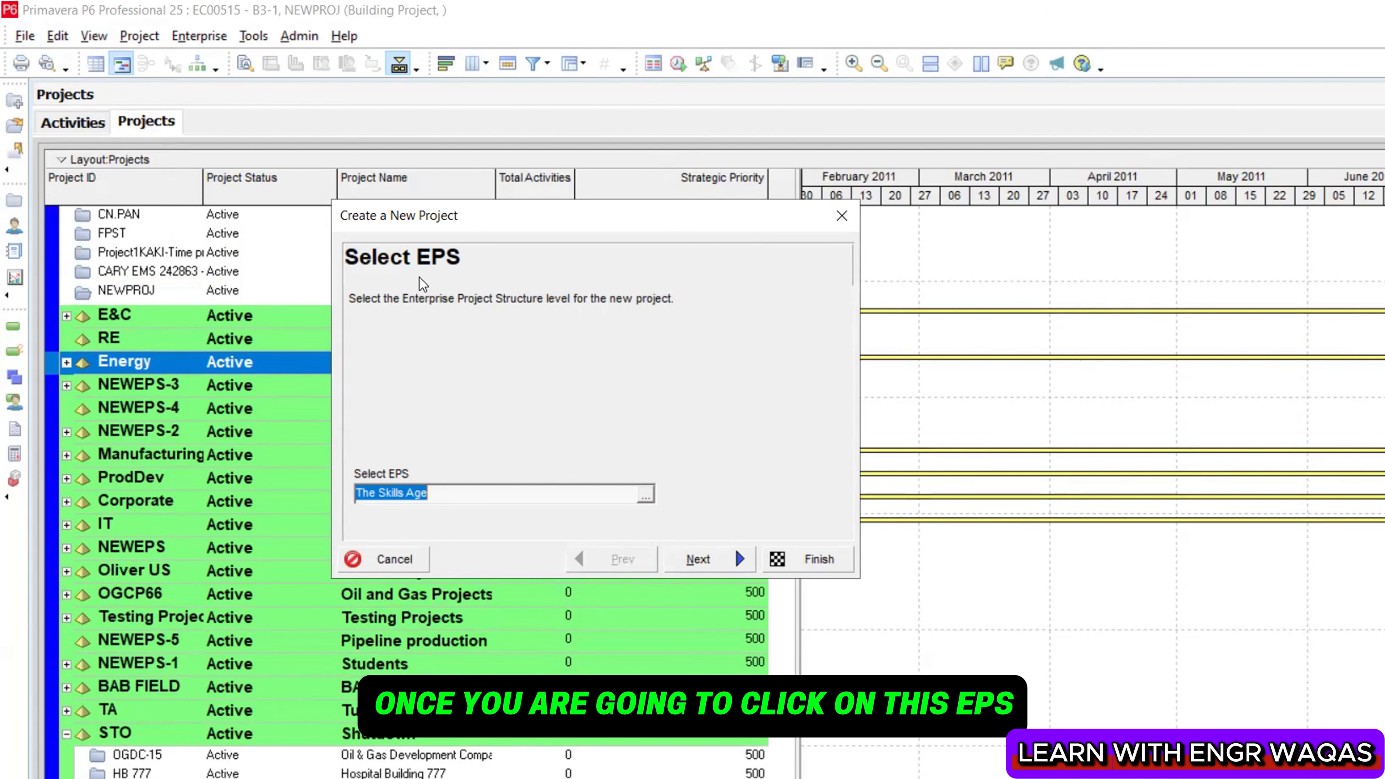
{"action": "left_click", "coordinate": [646, 496]}
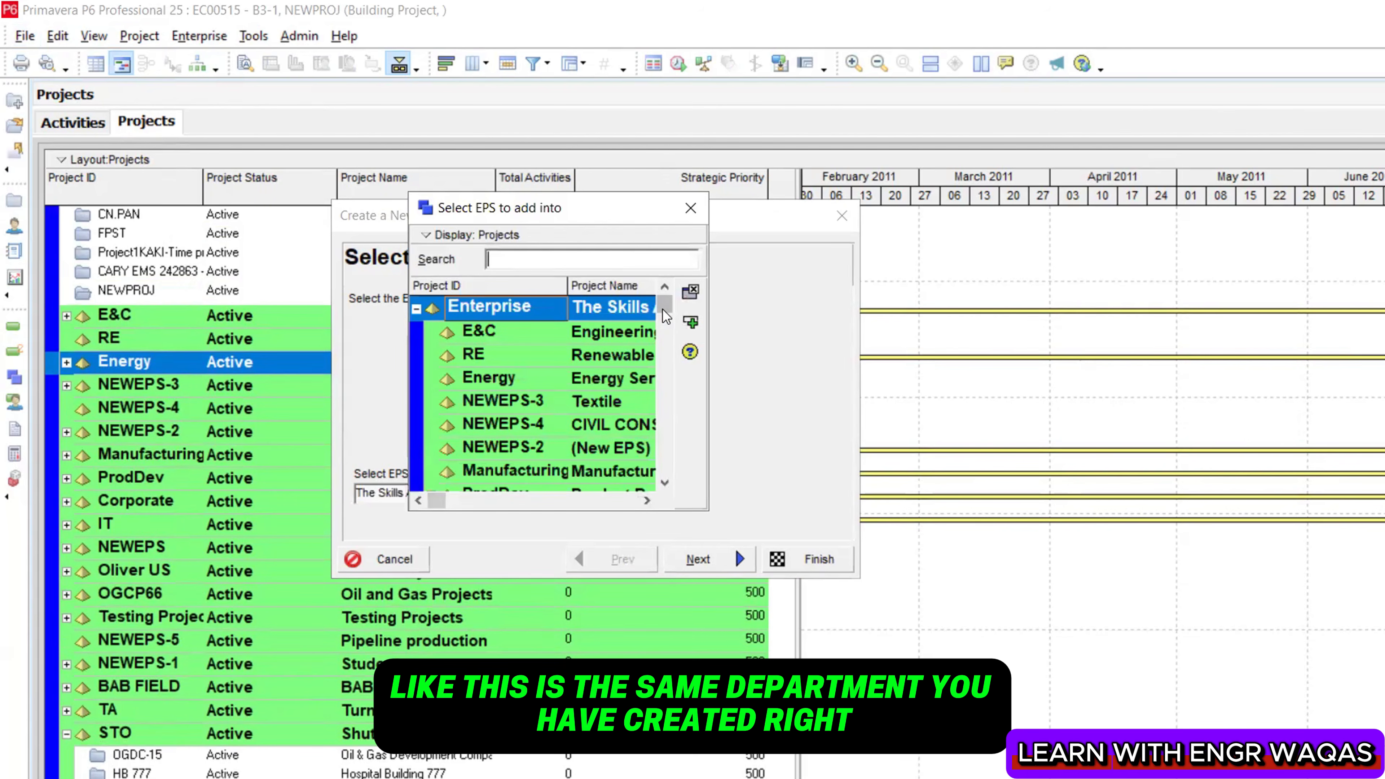
{"action": "left_click_drag", "start_coordinate": [664, 304], "coordinate": [678, 481]}
{"action": "left_click", "coordinate": [637, 474]}
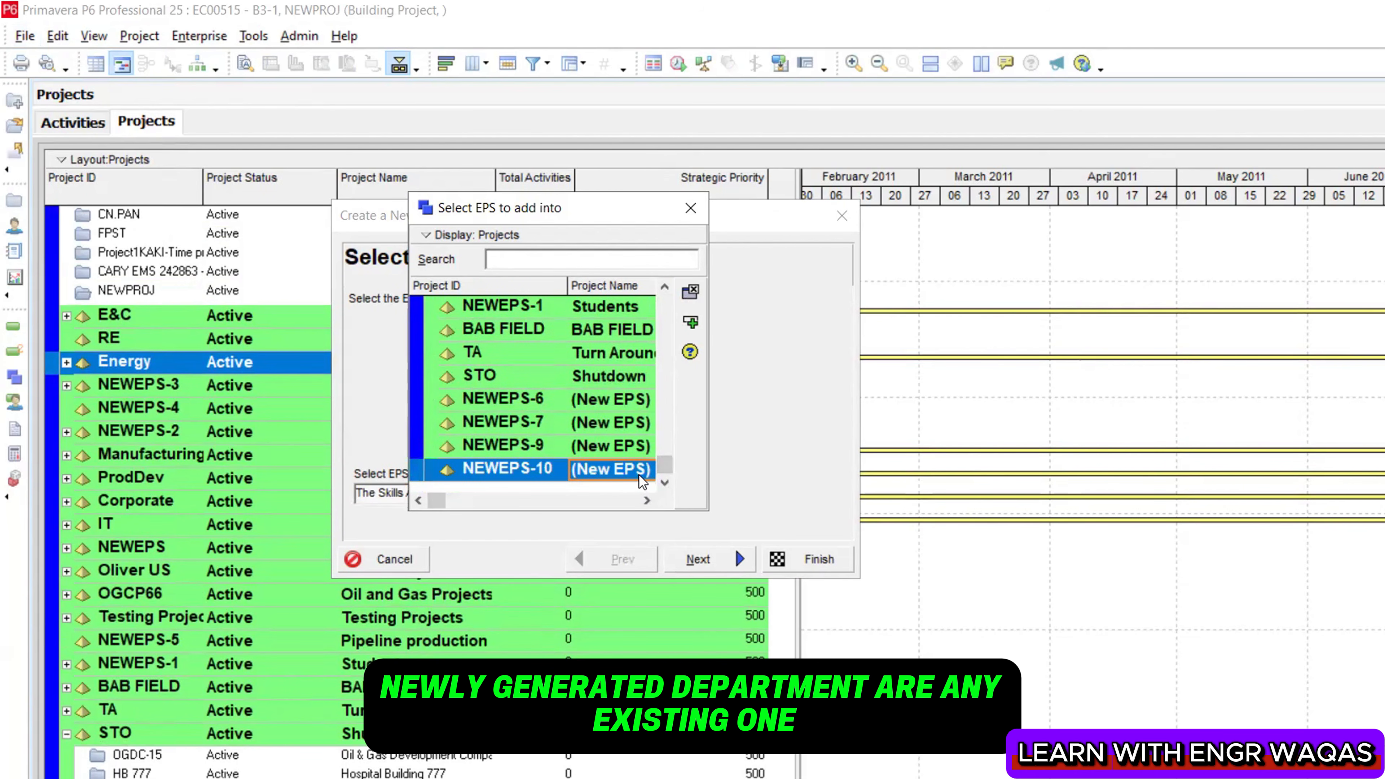
{"action": "left_click_drag", "start_coordinate": [661, 470], "coordinate": [657, 300]}
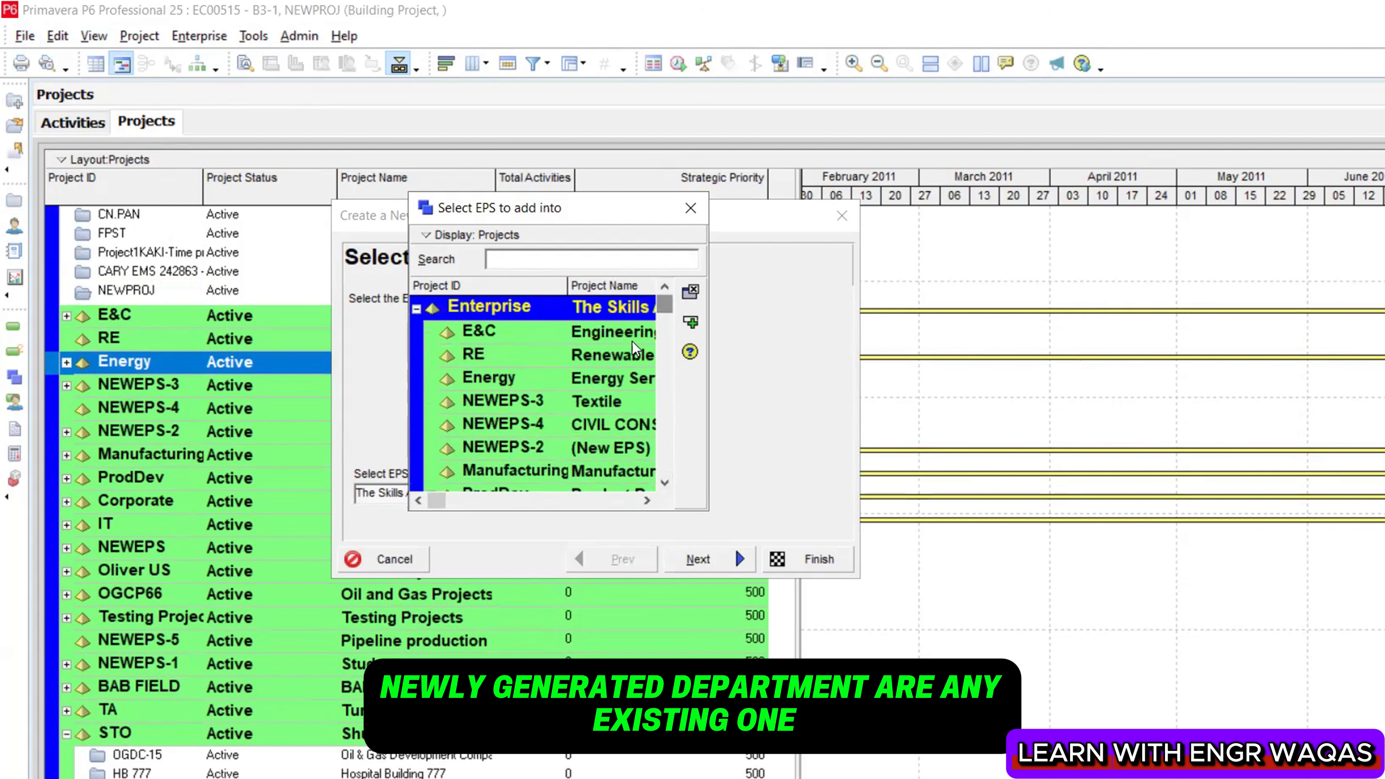
{"action": "left_click", "coordinate": [622, 354]}
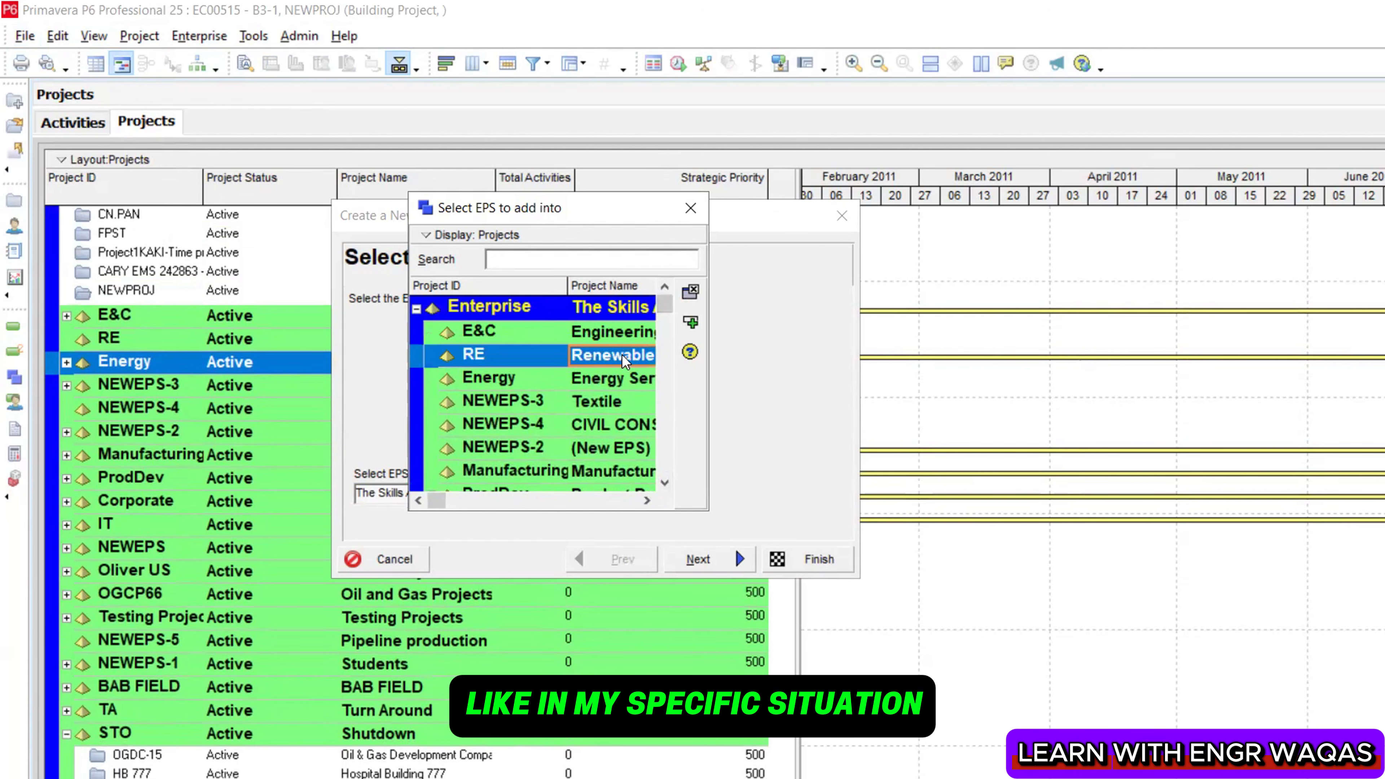
{"action": "left_click", "coordinate": [613, 335]}
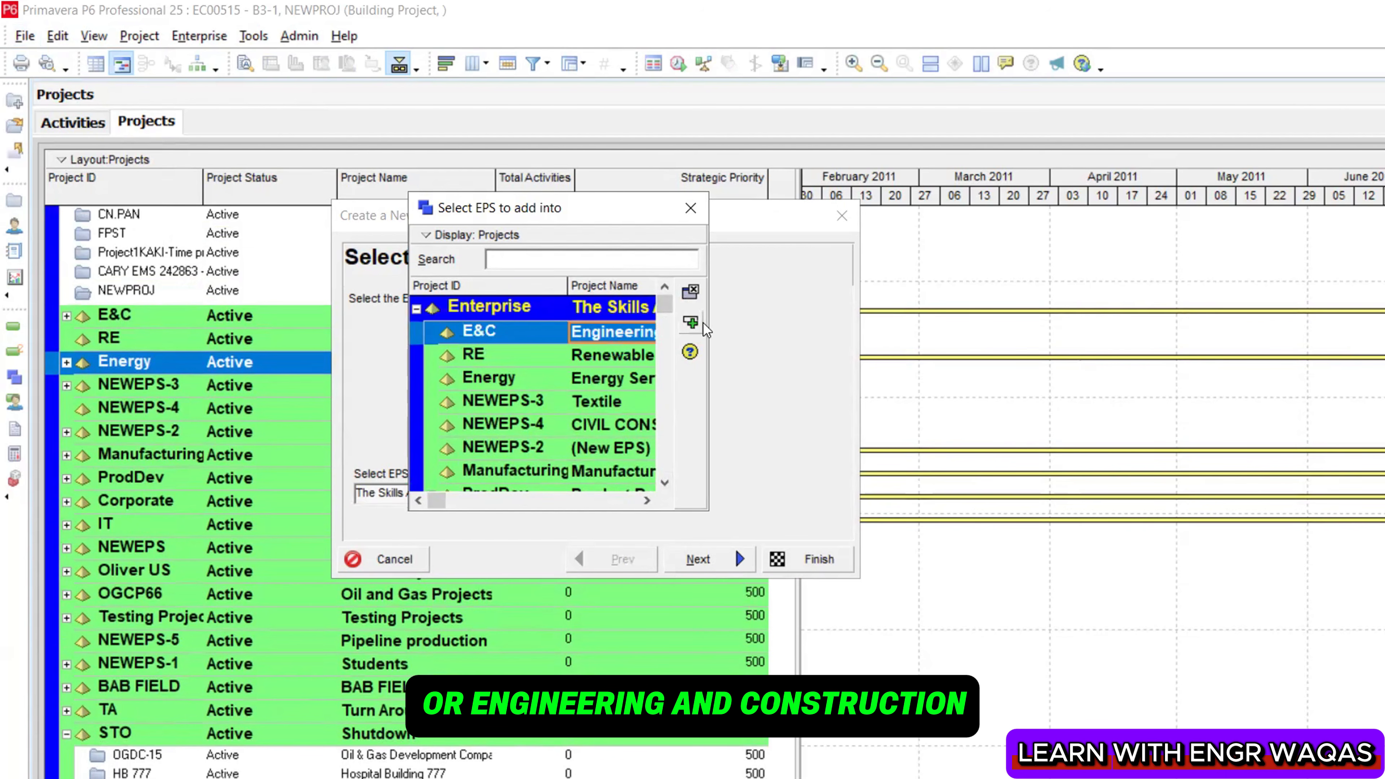
{"action": "left_click", "coordinate": [691, 324]}
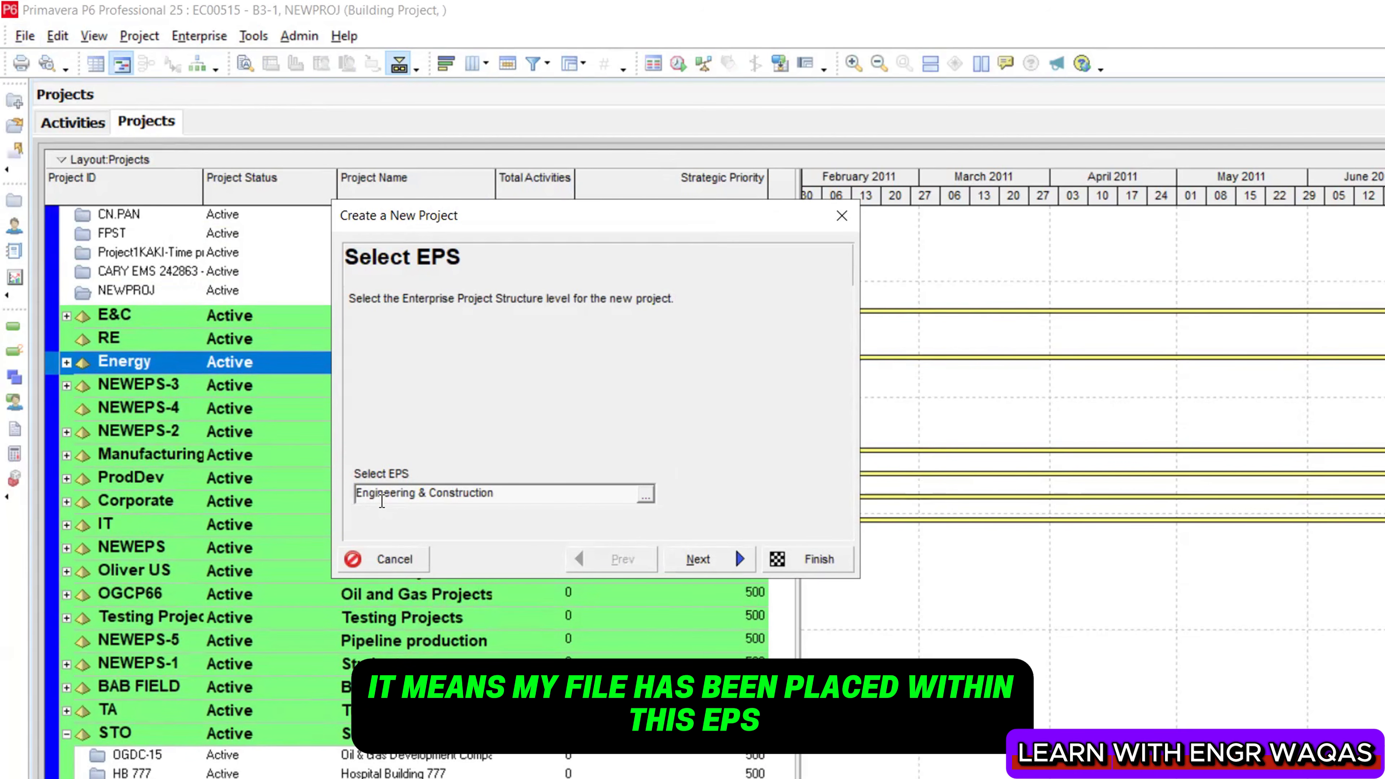
{"action": "left_click", "coordinate": [710, 557]}
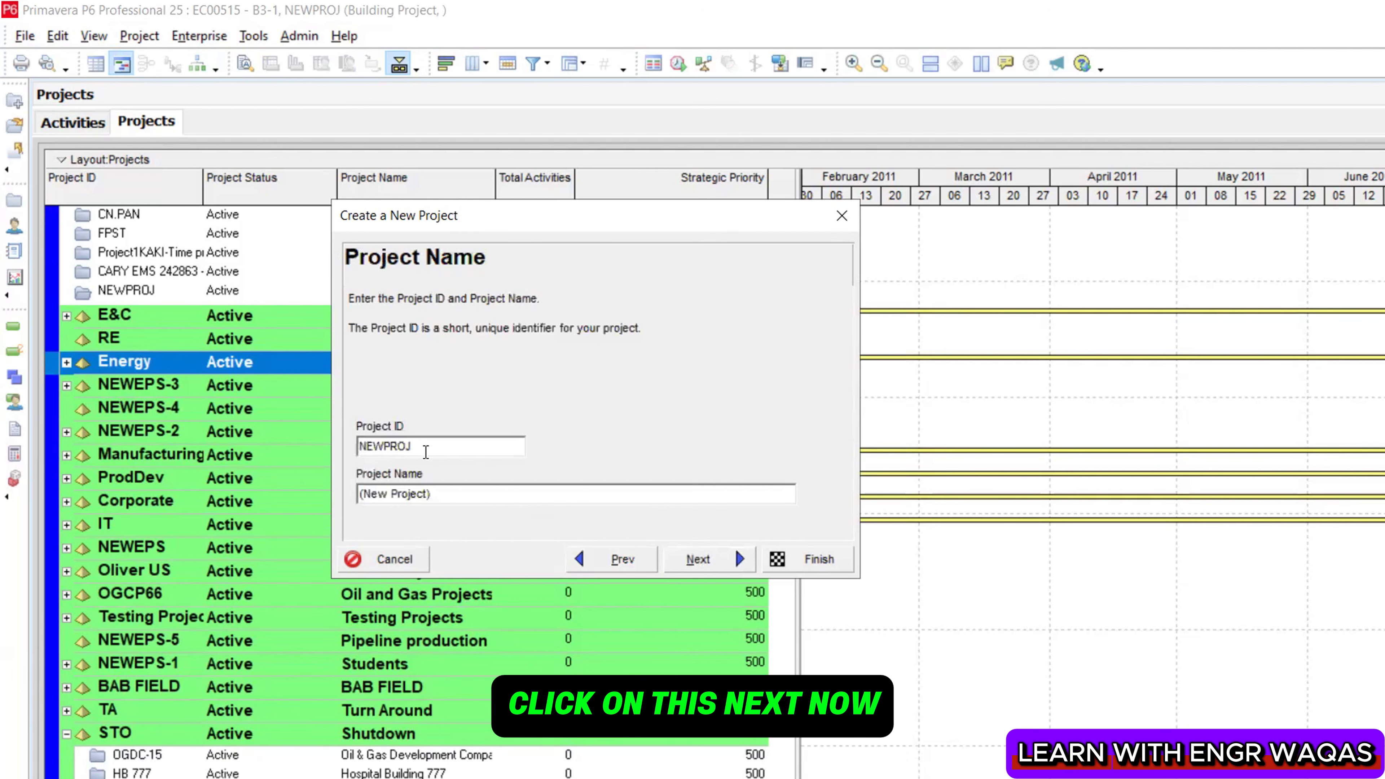
Enter BCP as the new project's ID and Building Construction Project as its name
{"action": "left_click_drag", "start_coordinate": [410, 446], "coordinate": [332, 450]}
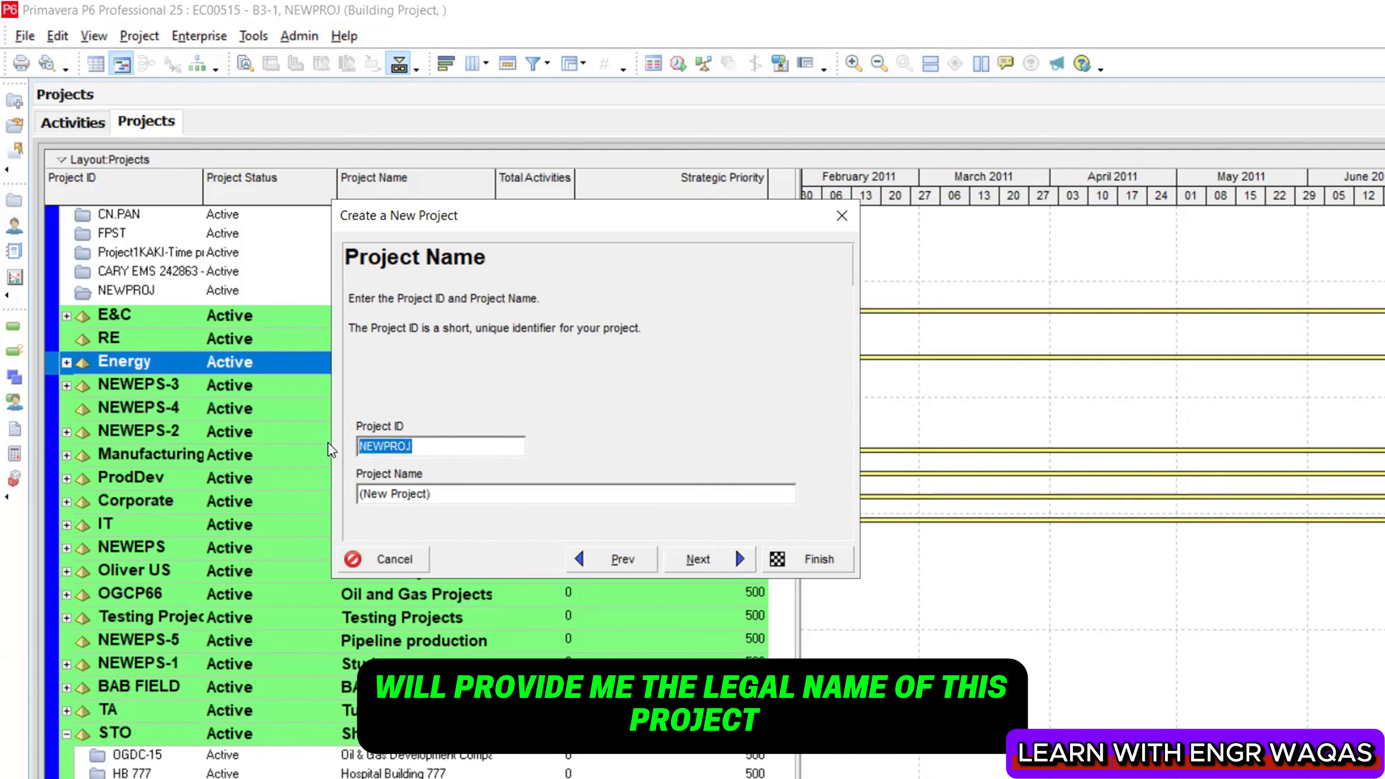
{"action": "type", "text": "B"}
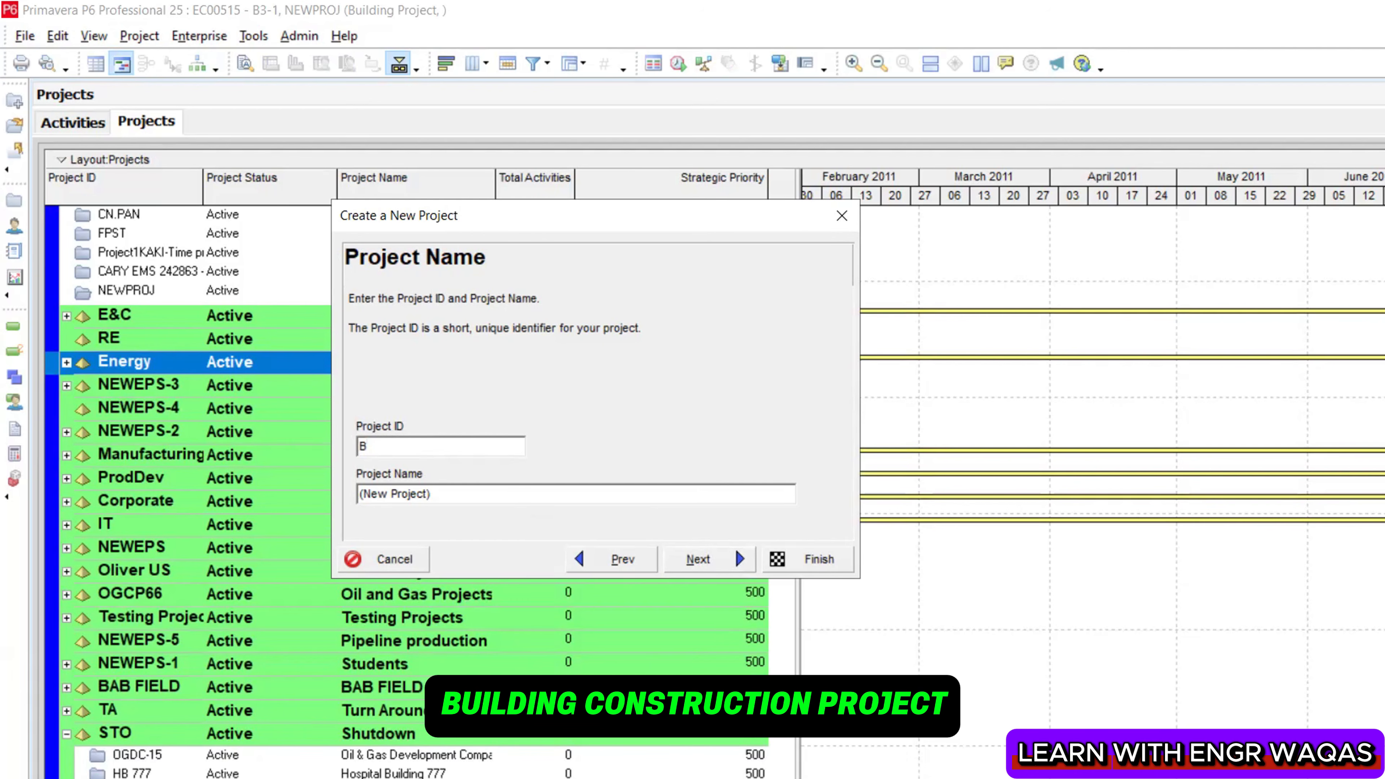
{"action": "type", "text": "CP"}
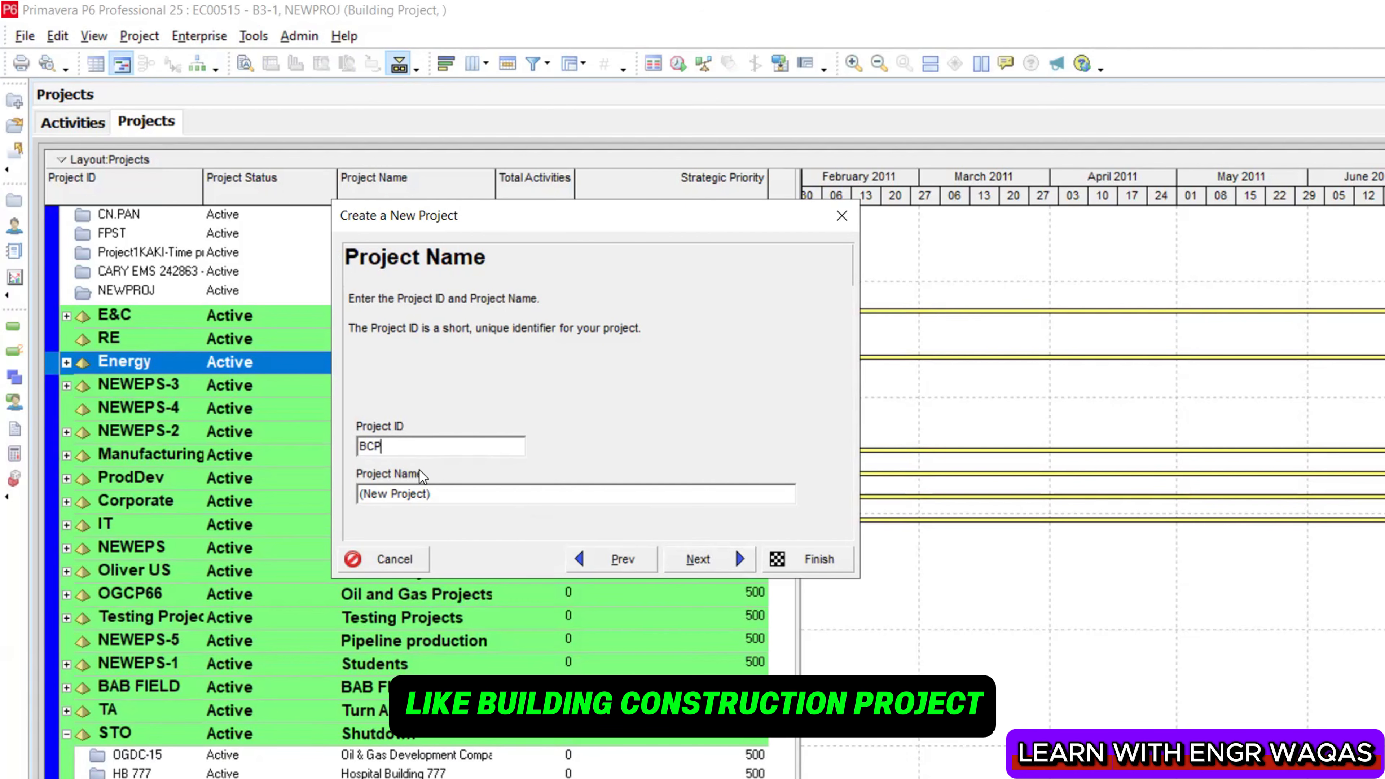
{"action": "left_click_drag", "start_coordinate": [441, 493], "coordinate": [245, 493]}
{"action": "type", "text": "Bu"}
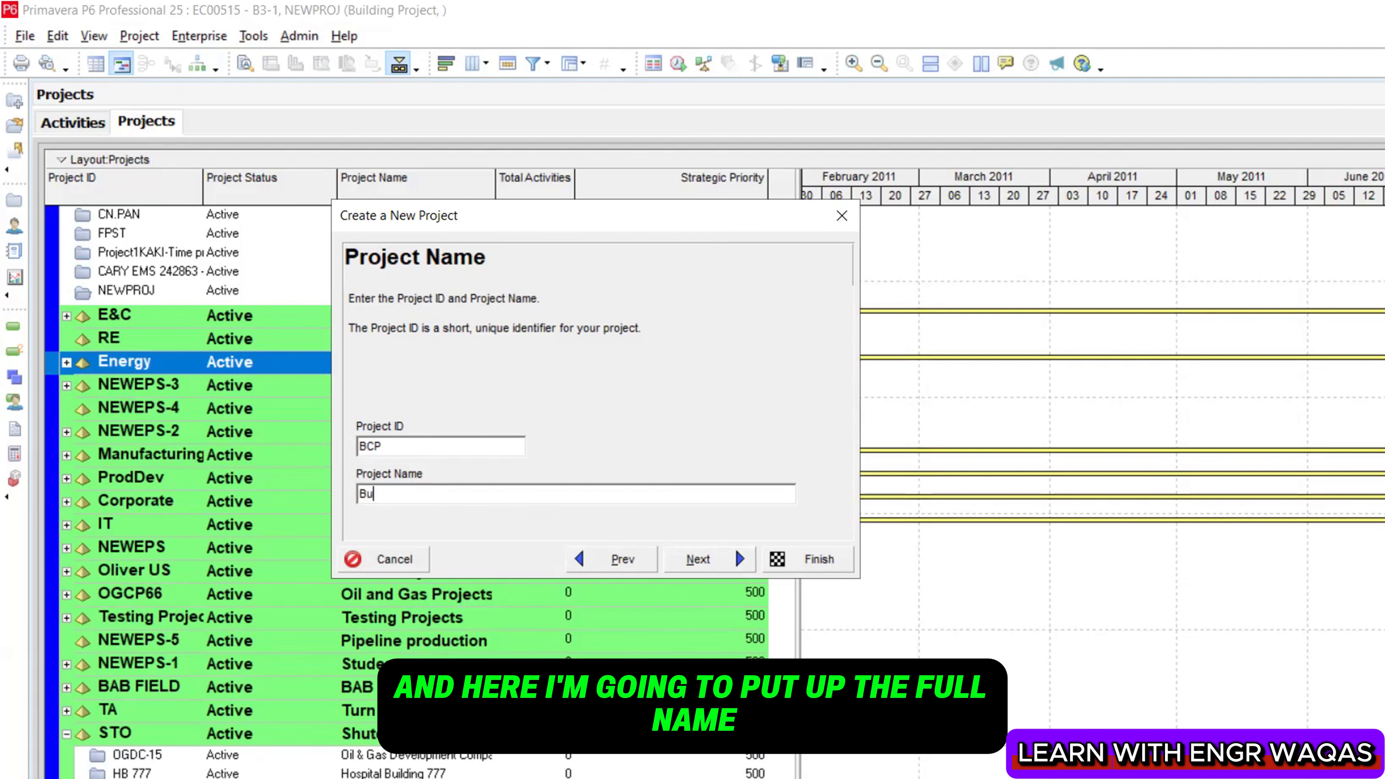
{"action": "type", "text": "ilding Construc"}
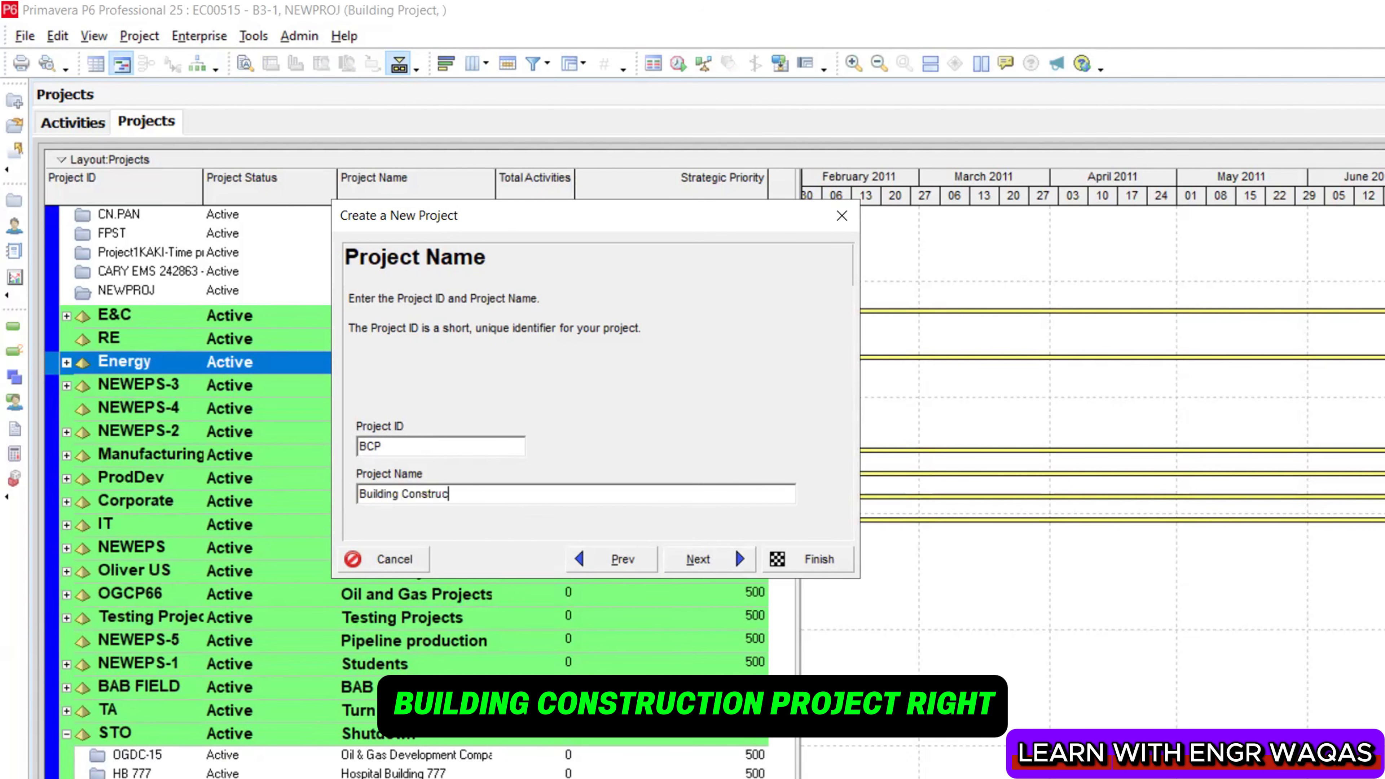
{"action": "type", "text": "tion Proje"}
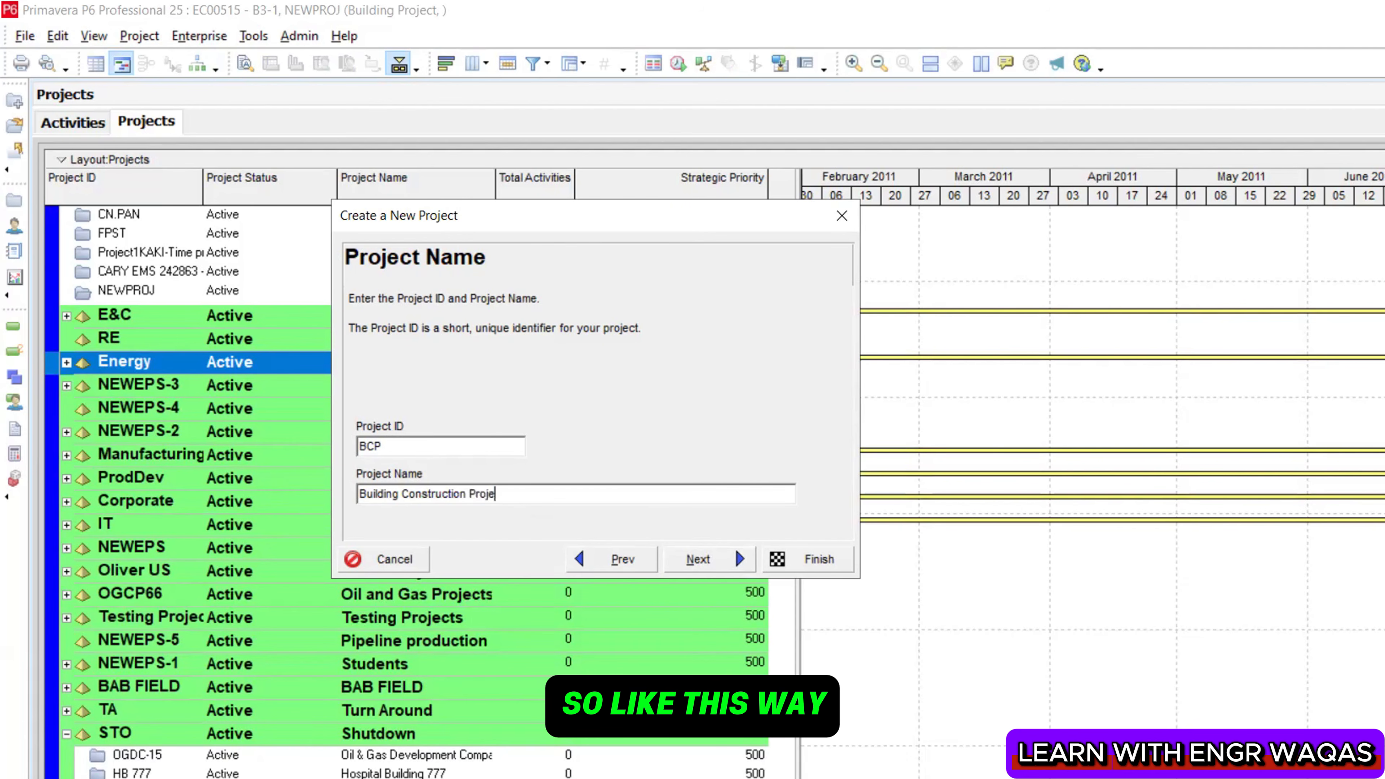
{"action": "type", "text": "ct"}
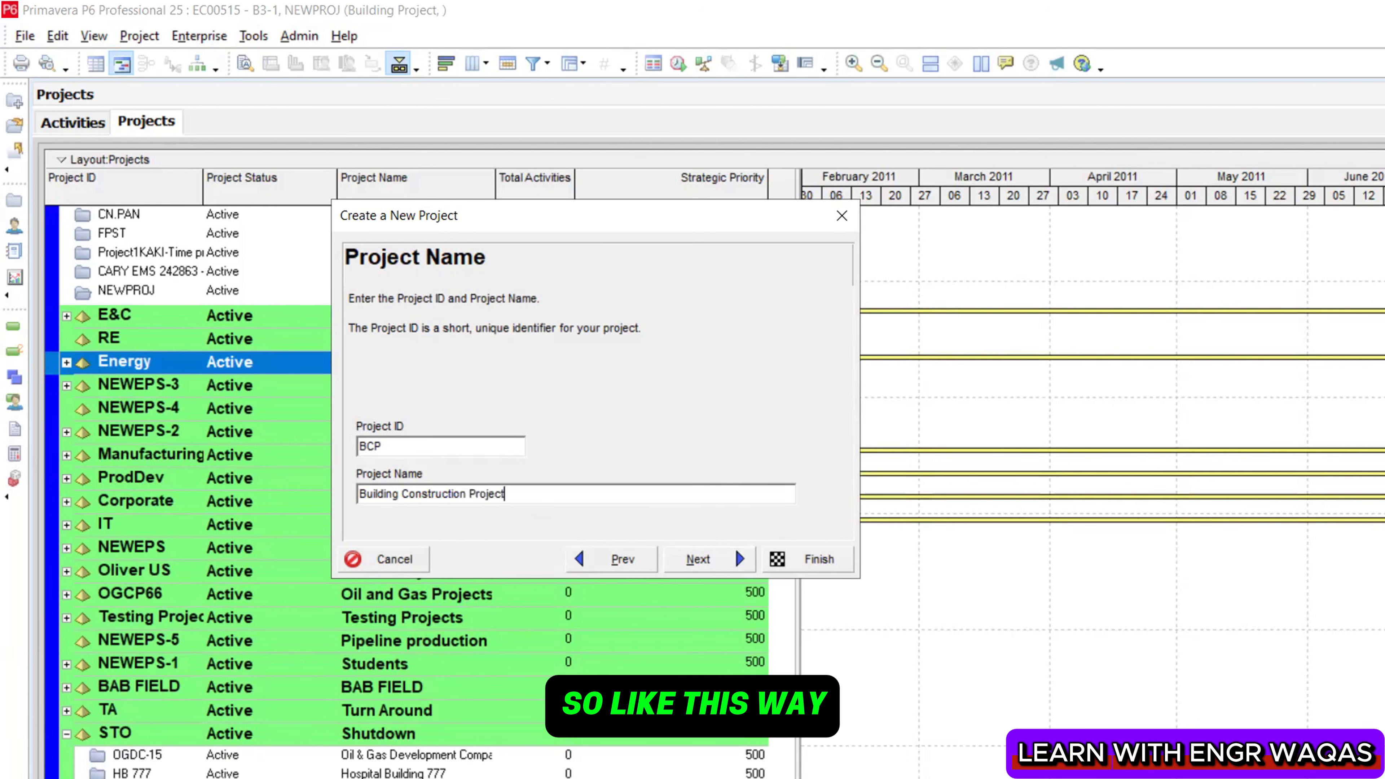
Try to continue with the entered project ID, change it to BCP-7, and proceed to the project dates
{"action": "left_click", "coordinate": [713, 566]}
{"action": "left_click", "coordinate": [823, 476]}
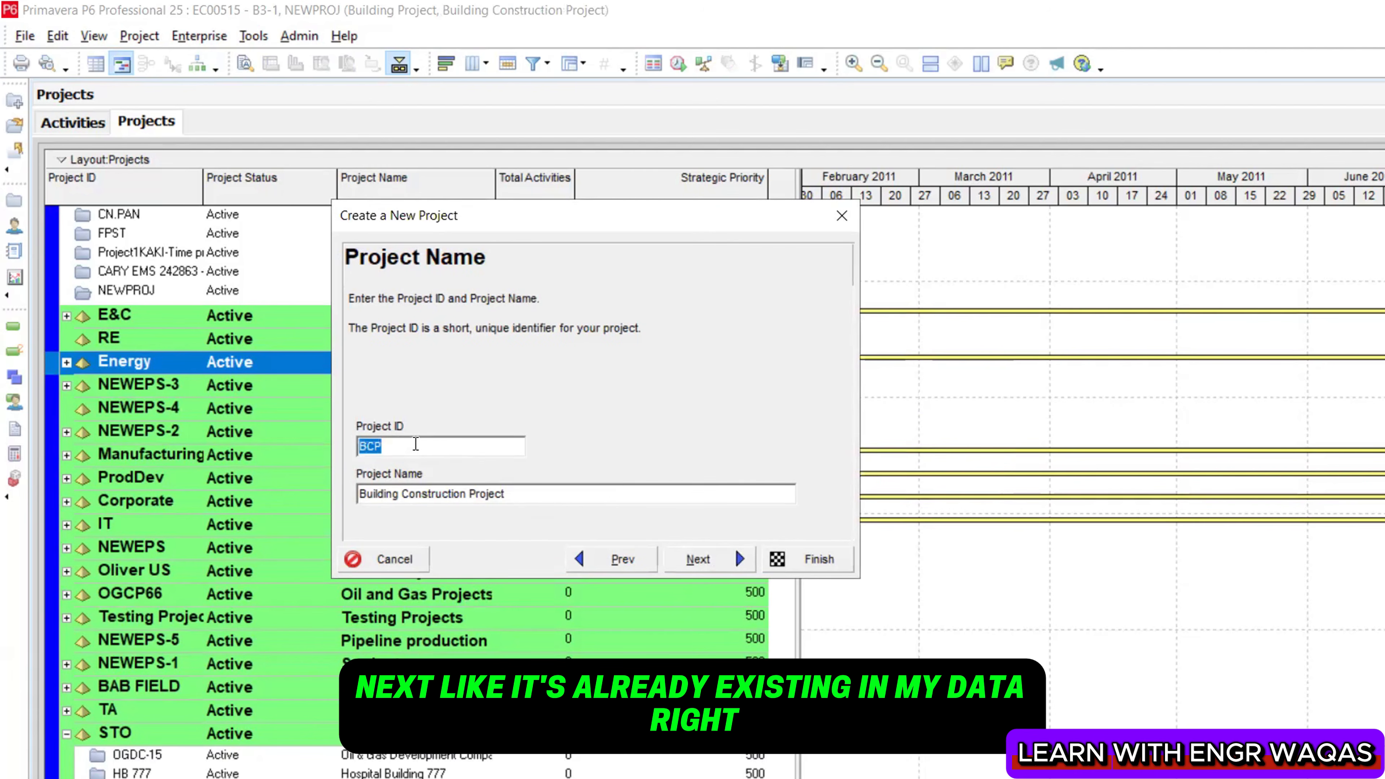
{"action": "left_click", "coordinate": [416, 444]}
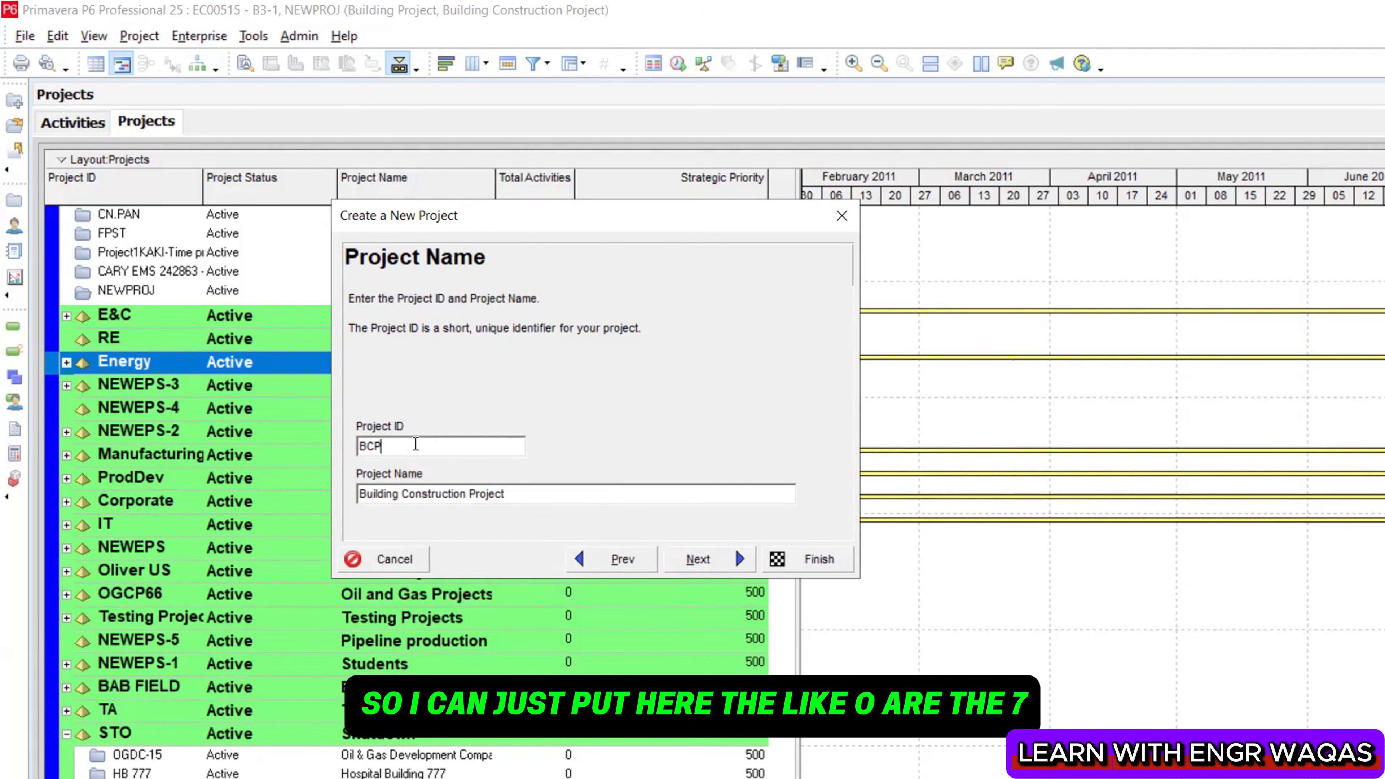
{"action": "type", "text": "-7"}
{"action": "left_click", "coordinate": [703, 559]}
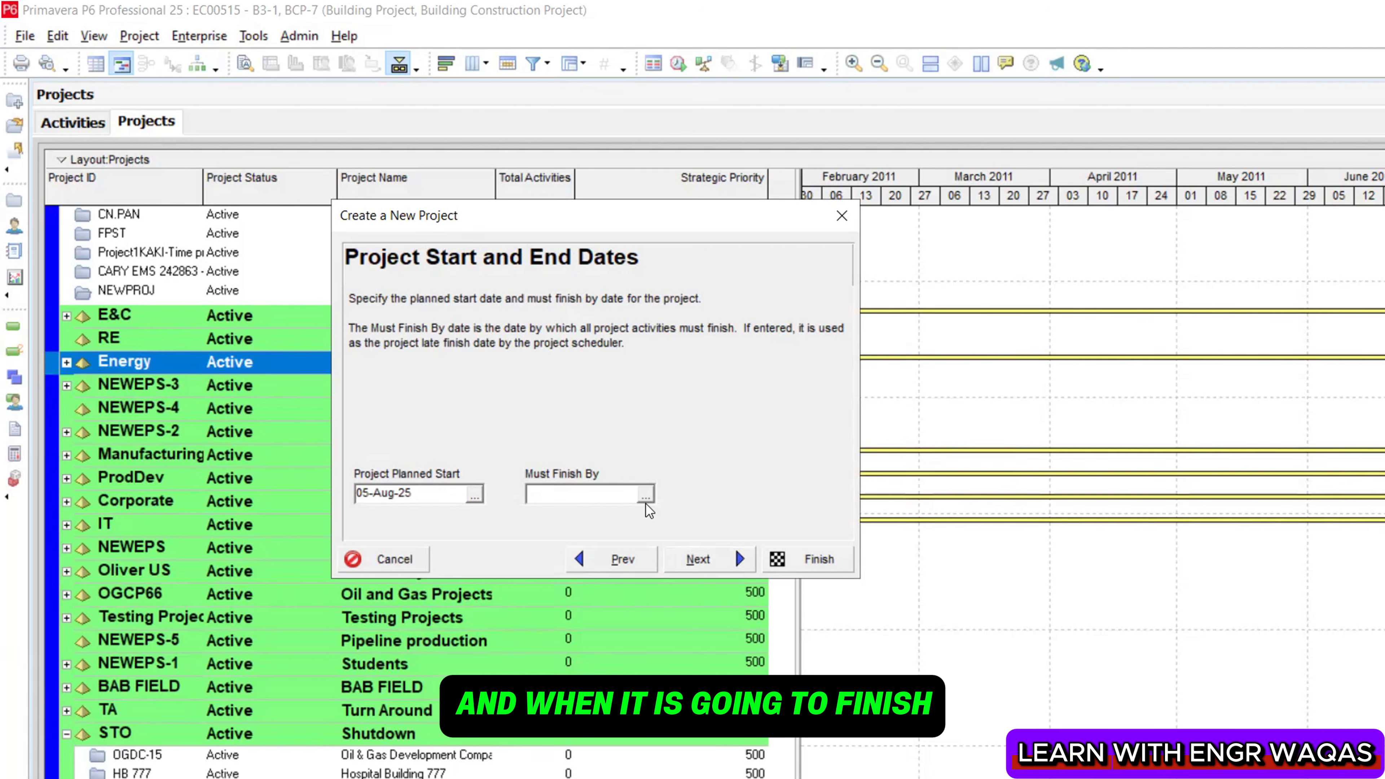
Set the project's planned start to 22-Oct-25, leave the must-finish-by date blank, and continue
{"action": "left_click", "coordinate": [474, 495]}
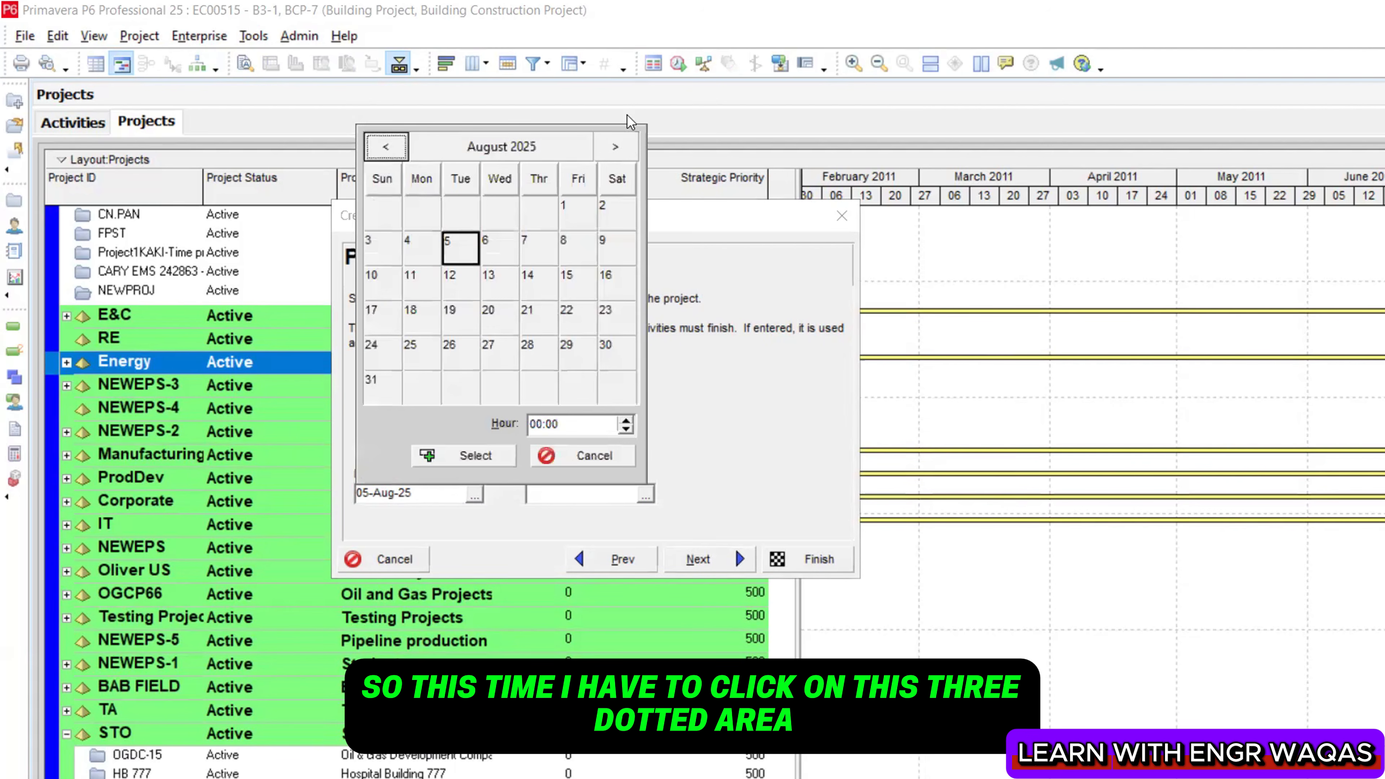
{"action": "left_click", "coordinate": [613, 148]}
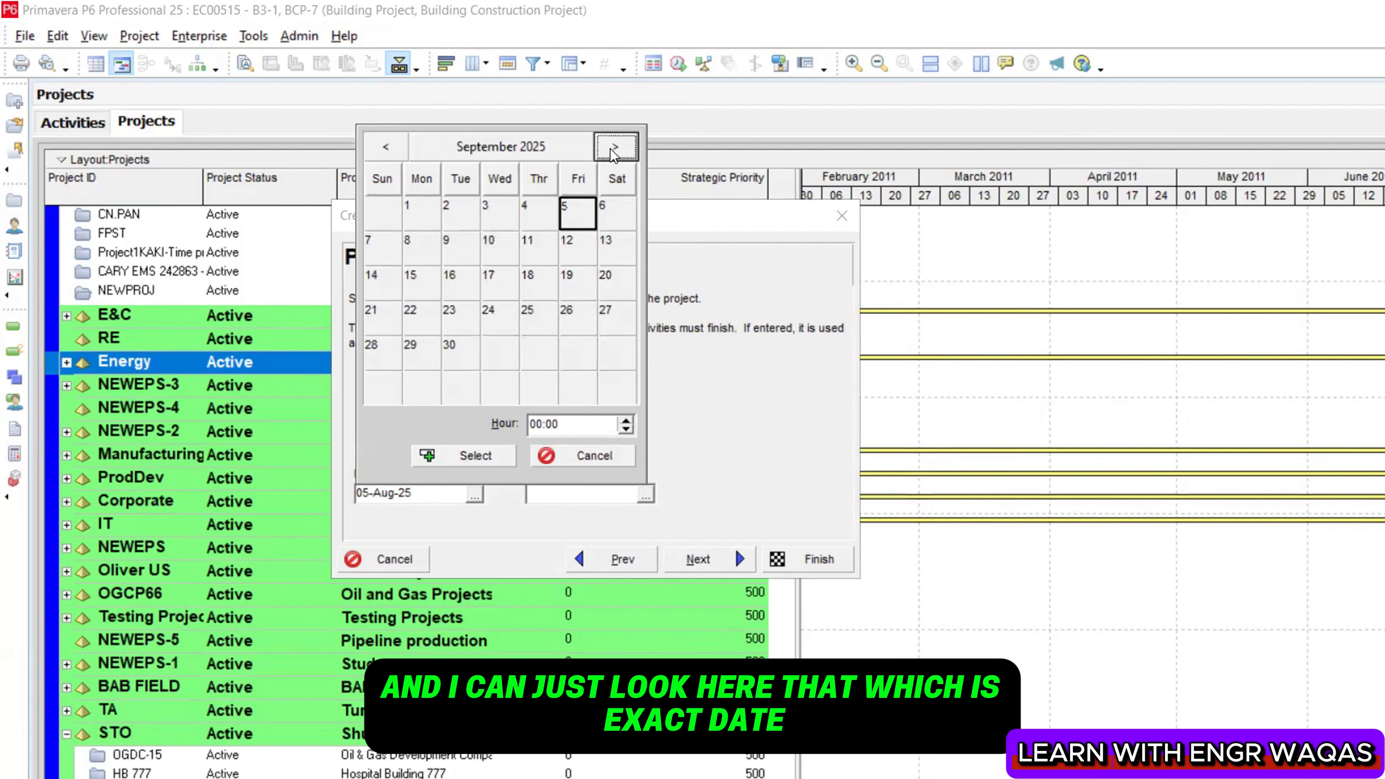
{"action": "left_click", "coordinate": [613, 148]}
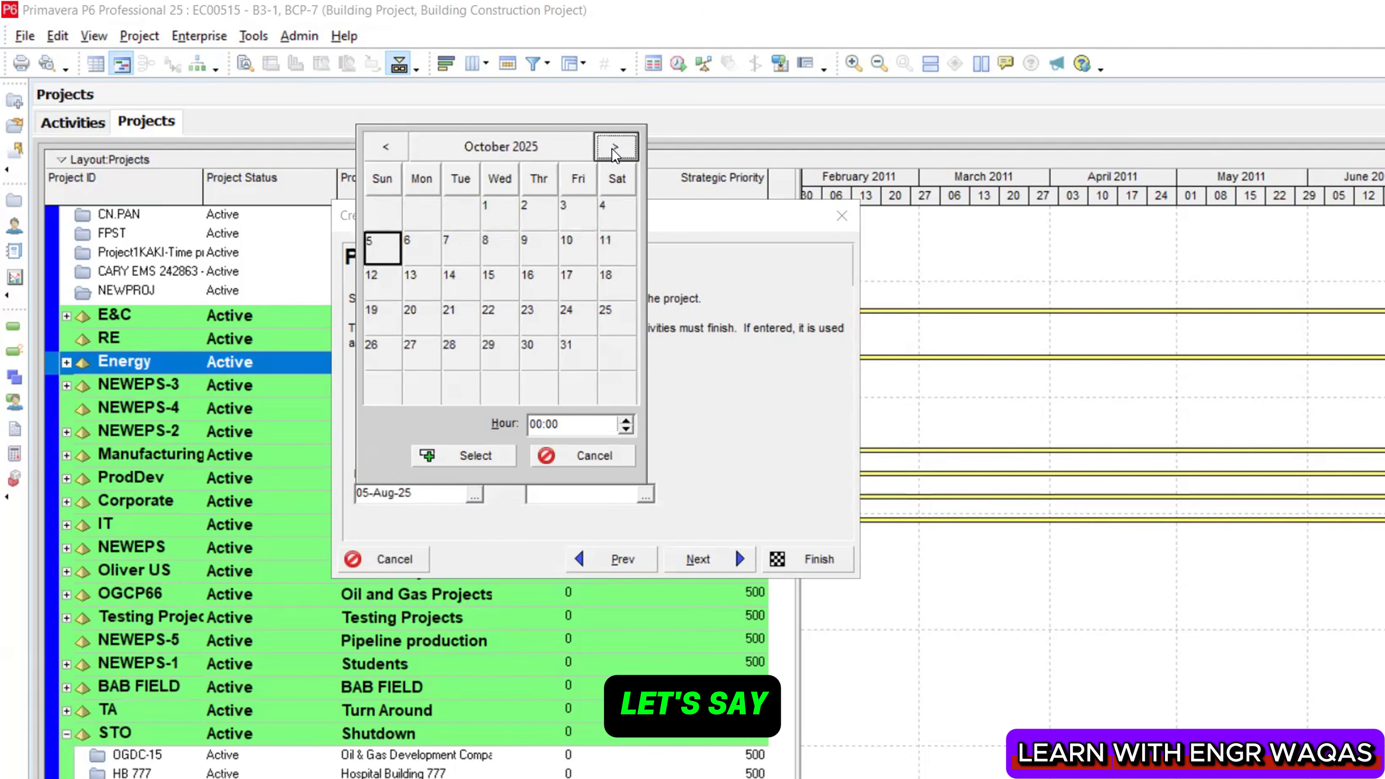
{"action": "left_click", "coordinate": [491, 319]}
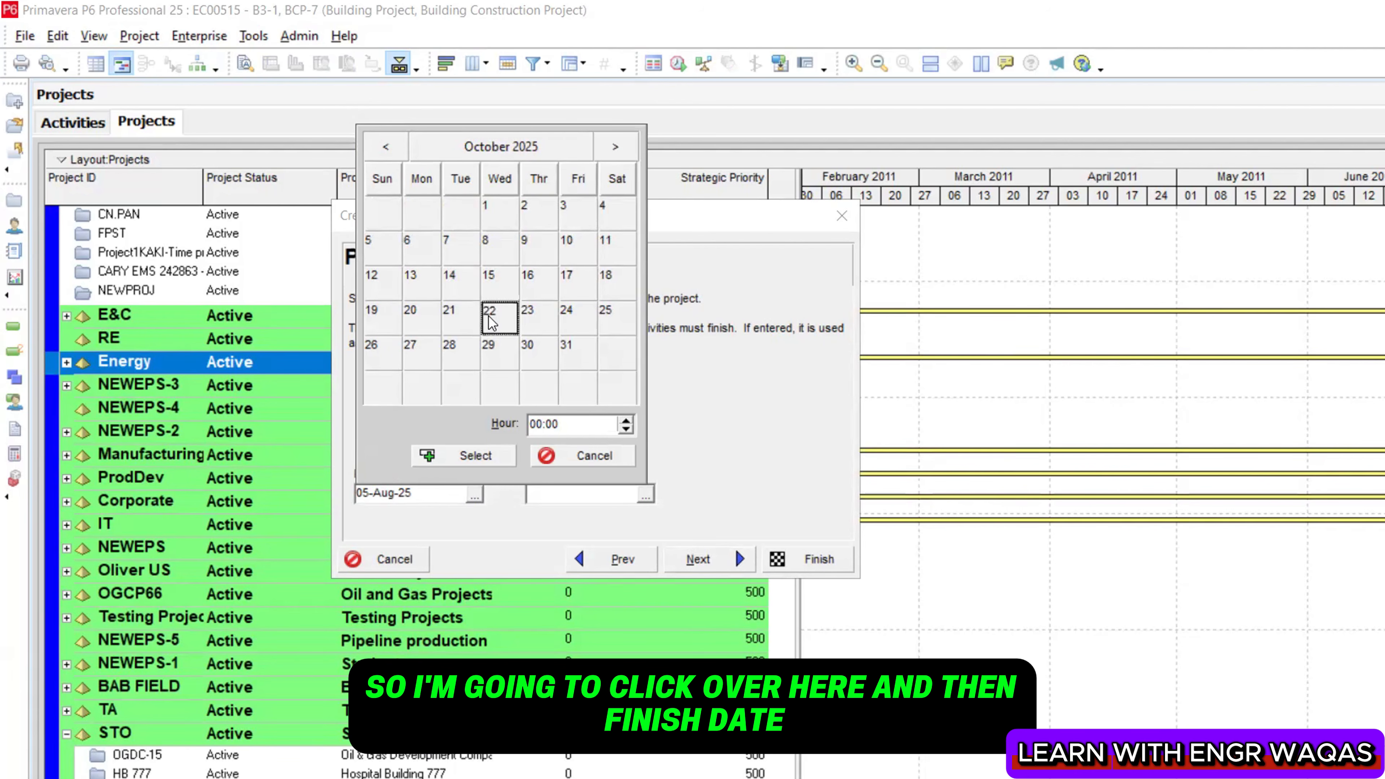
{"action": "left_click", "coordinate": [491, 454]}
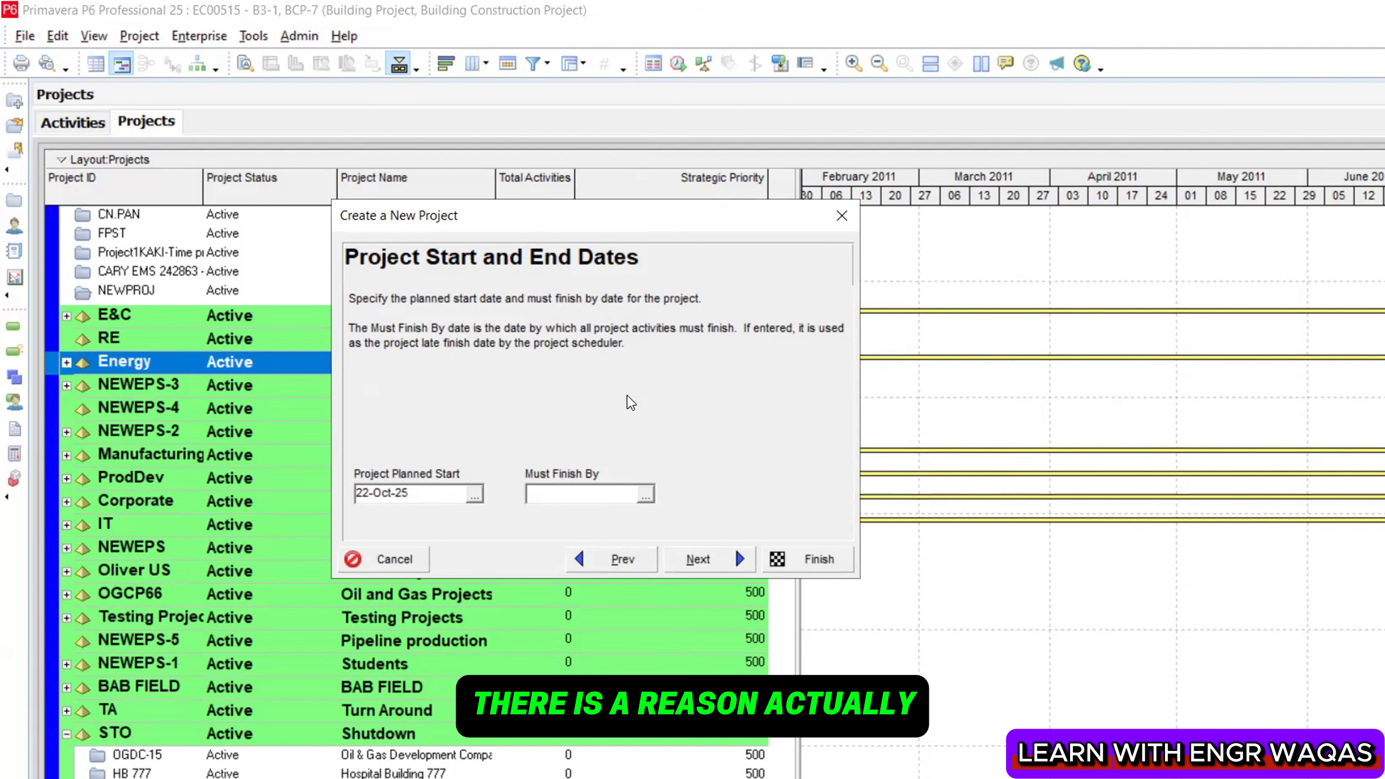
{"action": "left_click", "coordinate": [689, 561]}
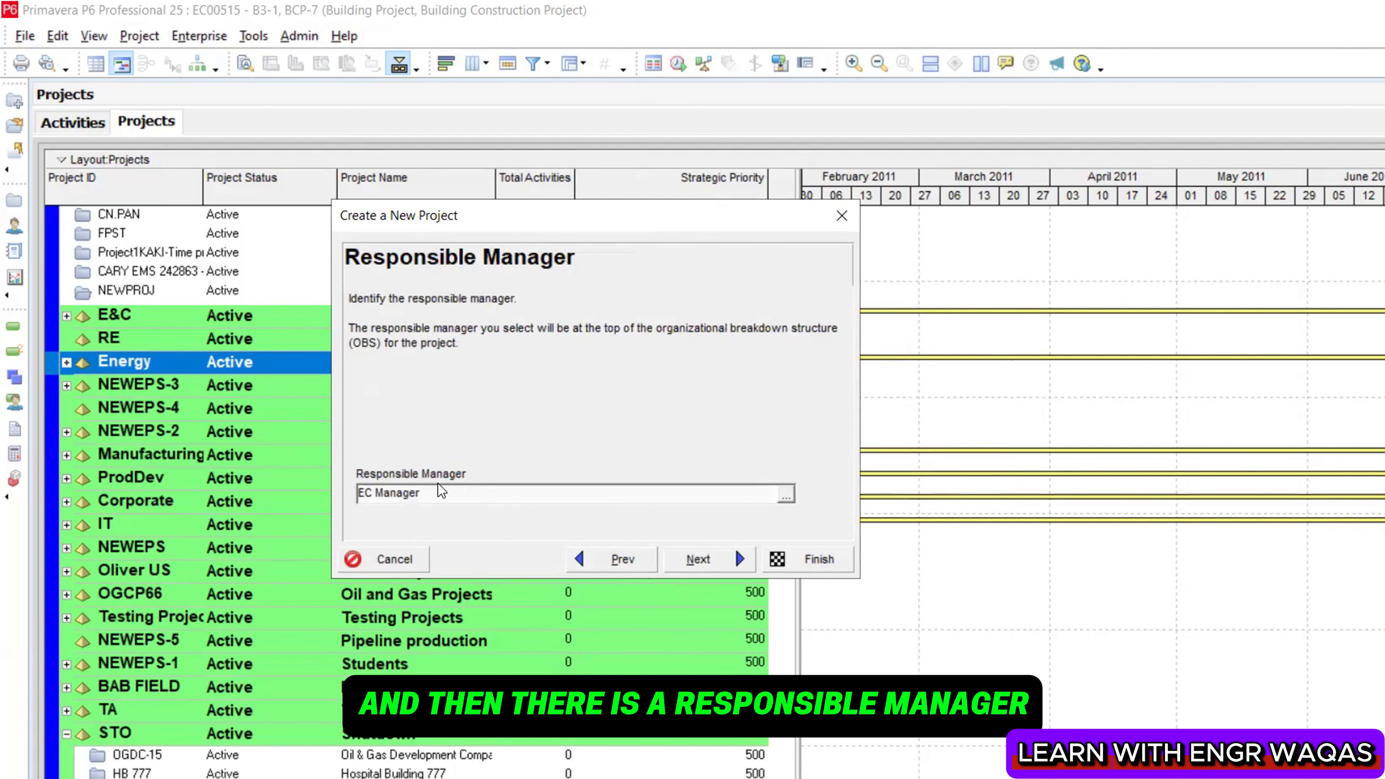
Keep EC Manager as responsible manager, choose Standard Rate as the rate type, and finish creating the project
{"action": "left_click", "coordinate": [689, 562]}
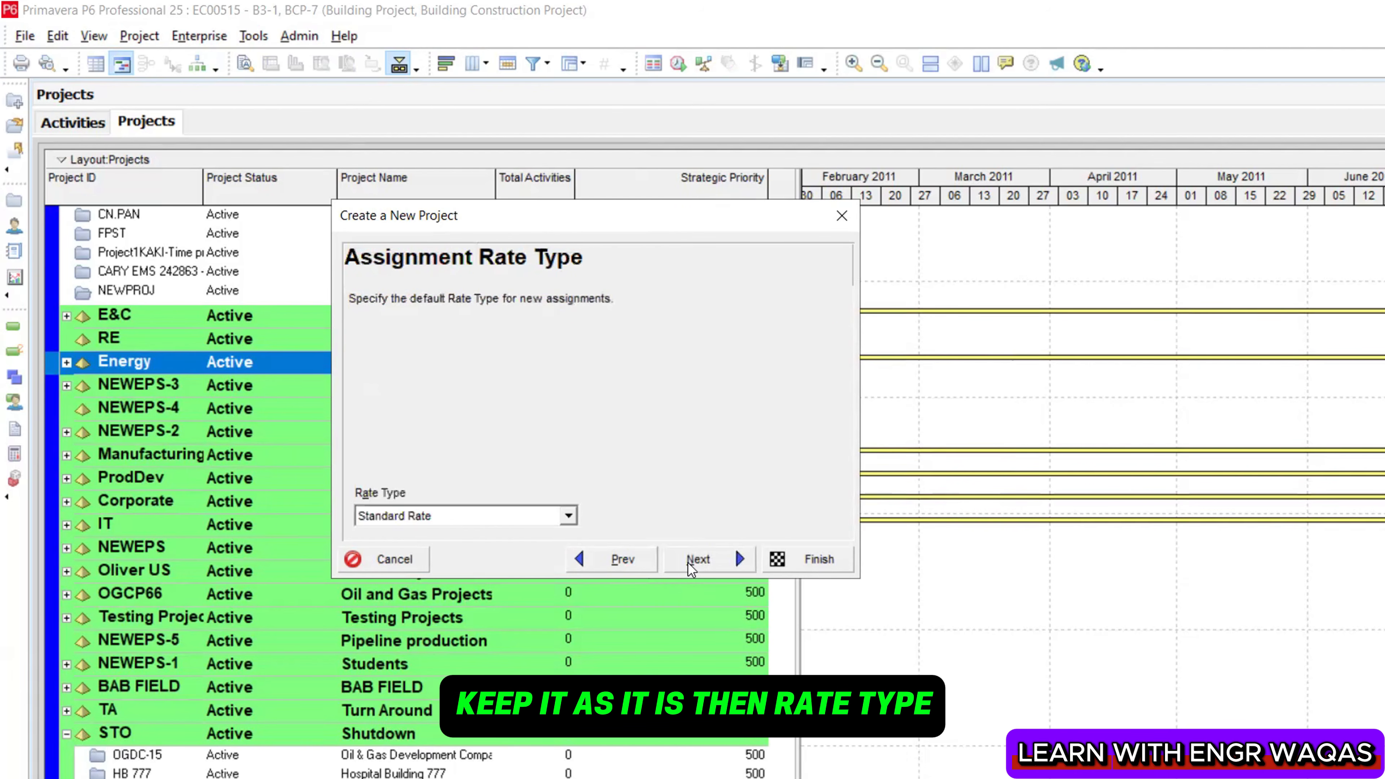
{"action": "left_click", "coordinate": [569, 515]}
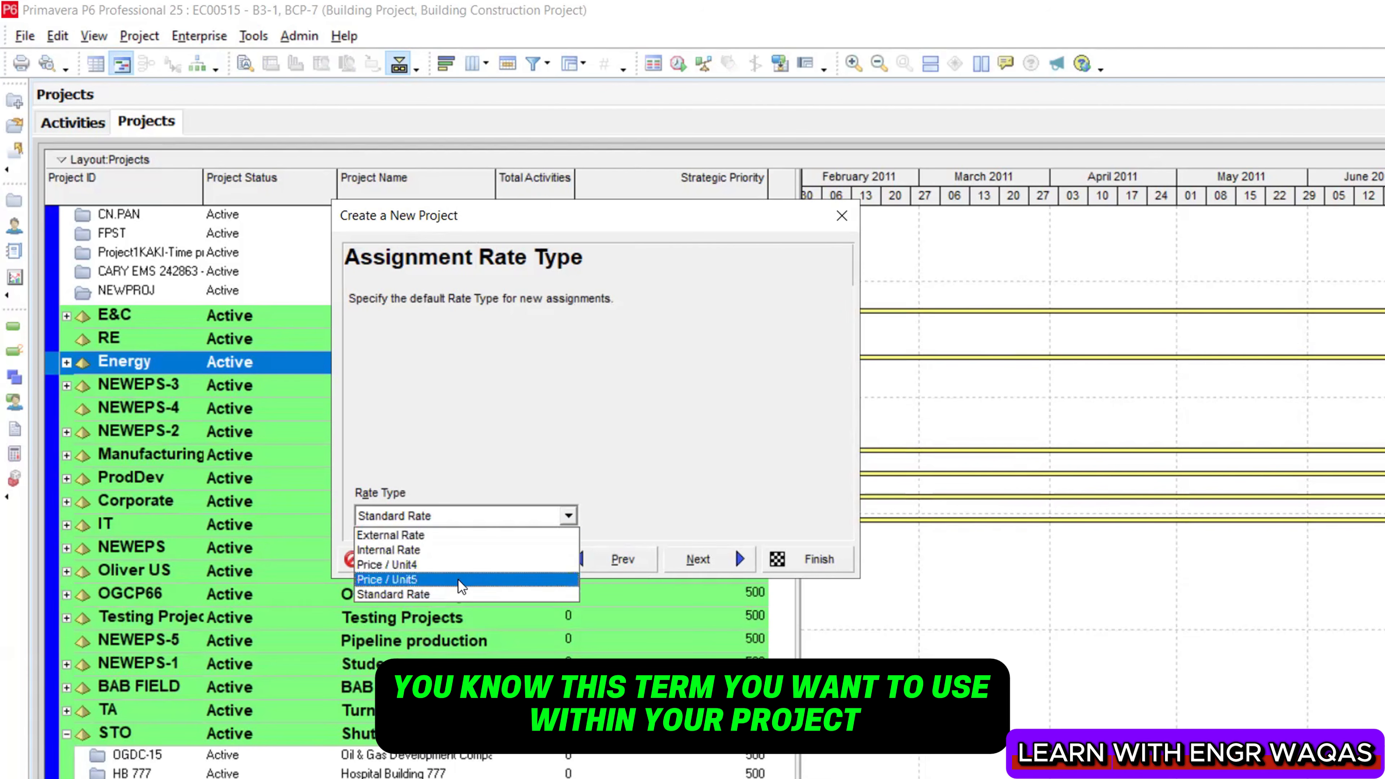
{"action": "left_click", "coordinate": [459, 594]}
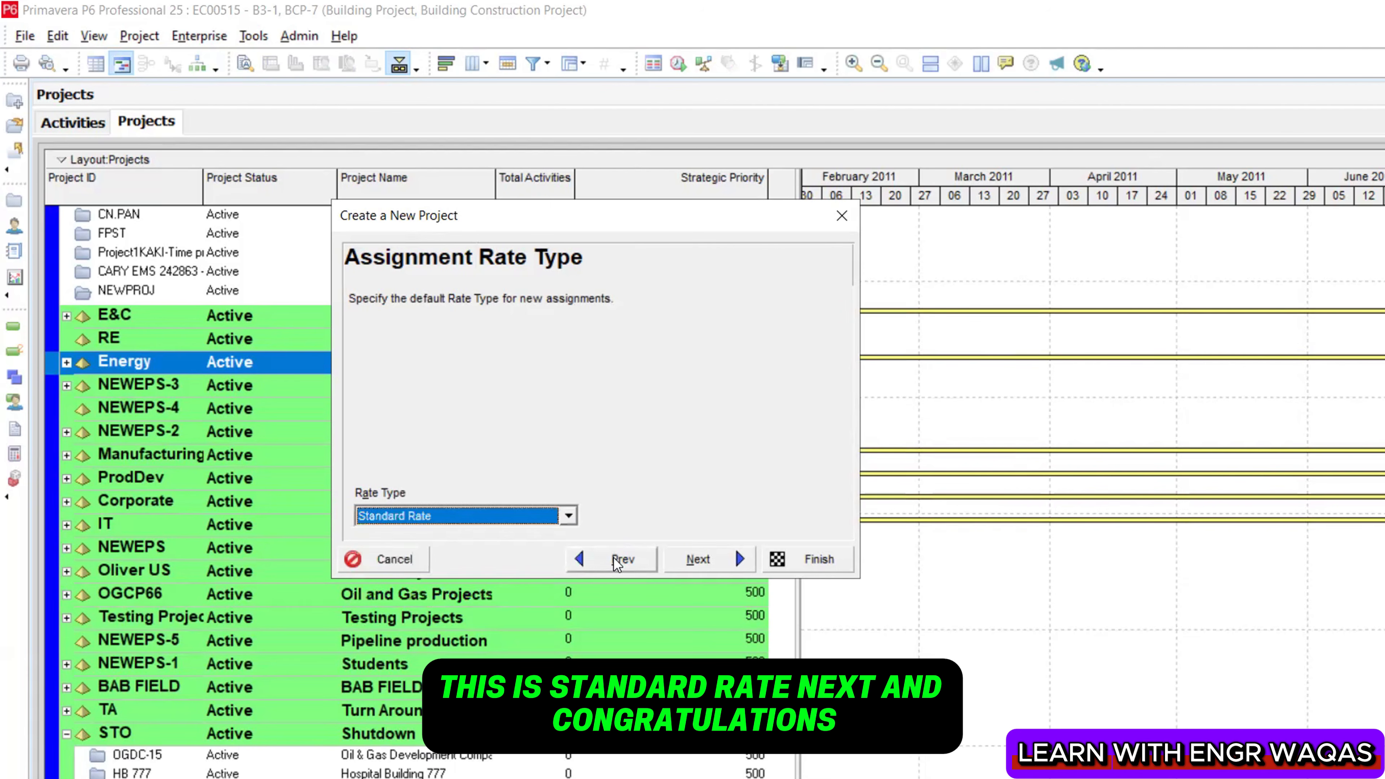
{"action": "left_click", "coordinate": [698, 560]}
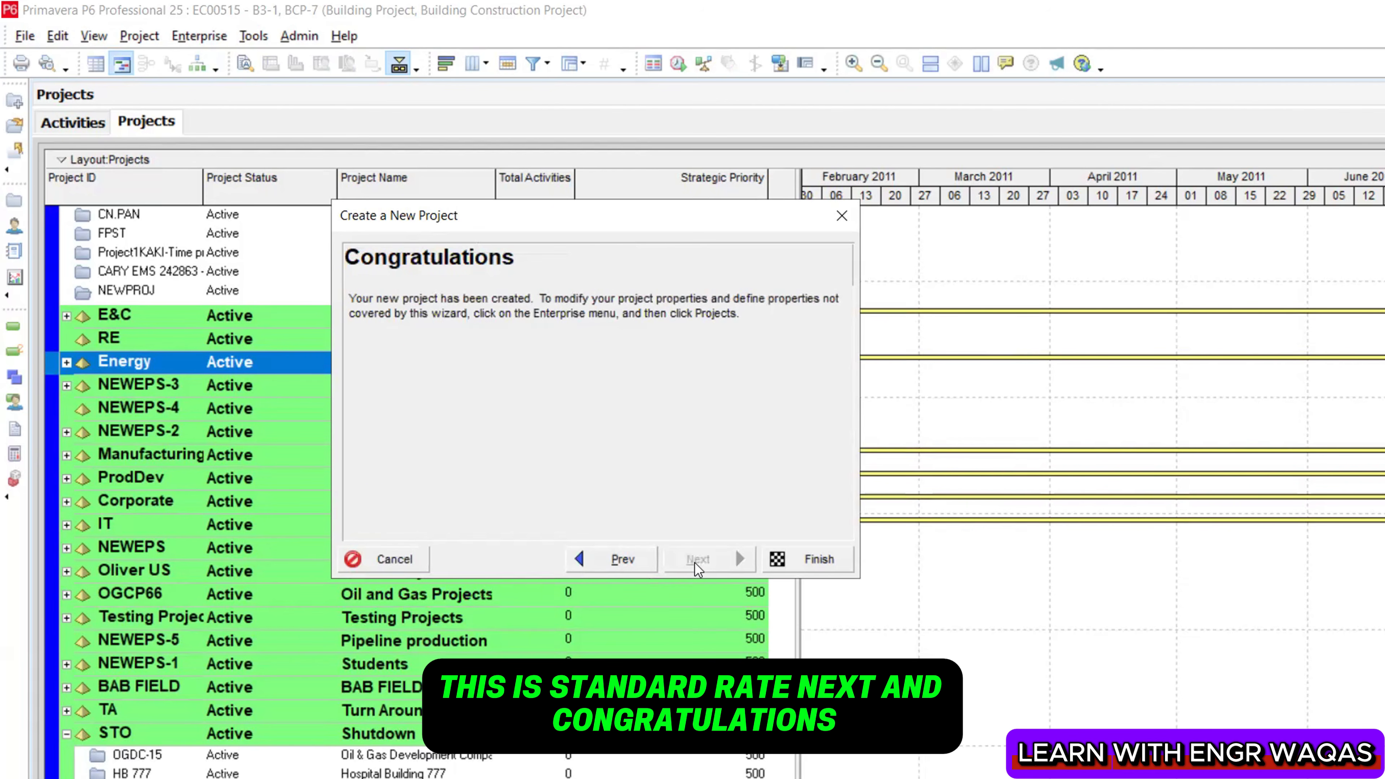
{"action": "left_click", "coordinate": [808, 559]}
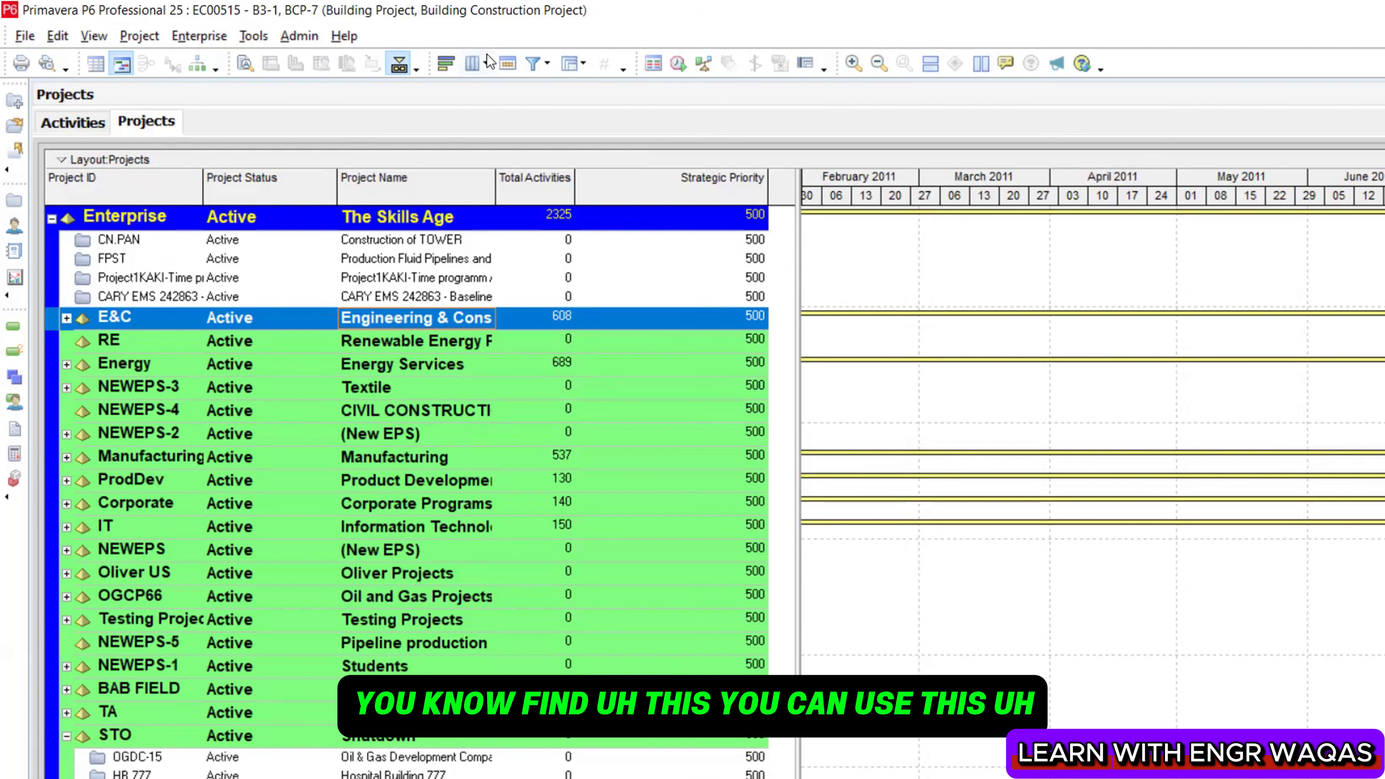
Expand the Engineering & Construction EPS and search its projects for BCP
{"action": "scroll", "coordinate": [261, 517], "scroll_direction": "down", "scroll_amount": 1}
{"action": "scroll", "coordinate": [259, 516], "scroll_direction": "up", "scroll_amount": 1}
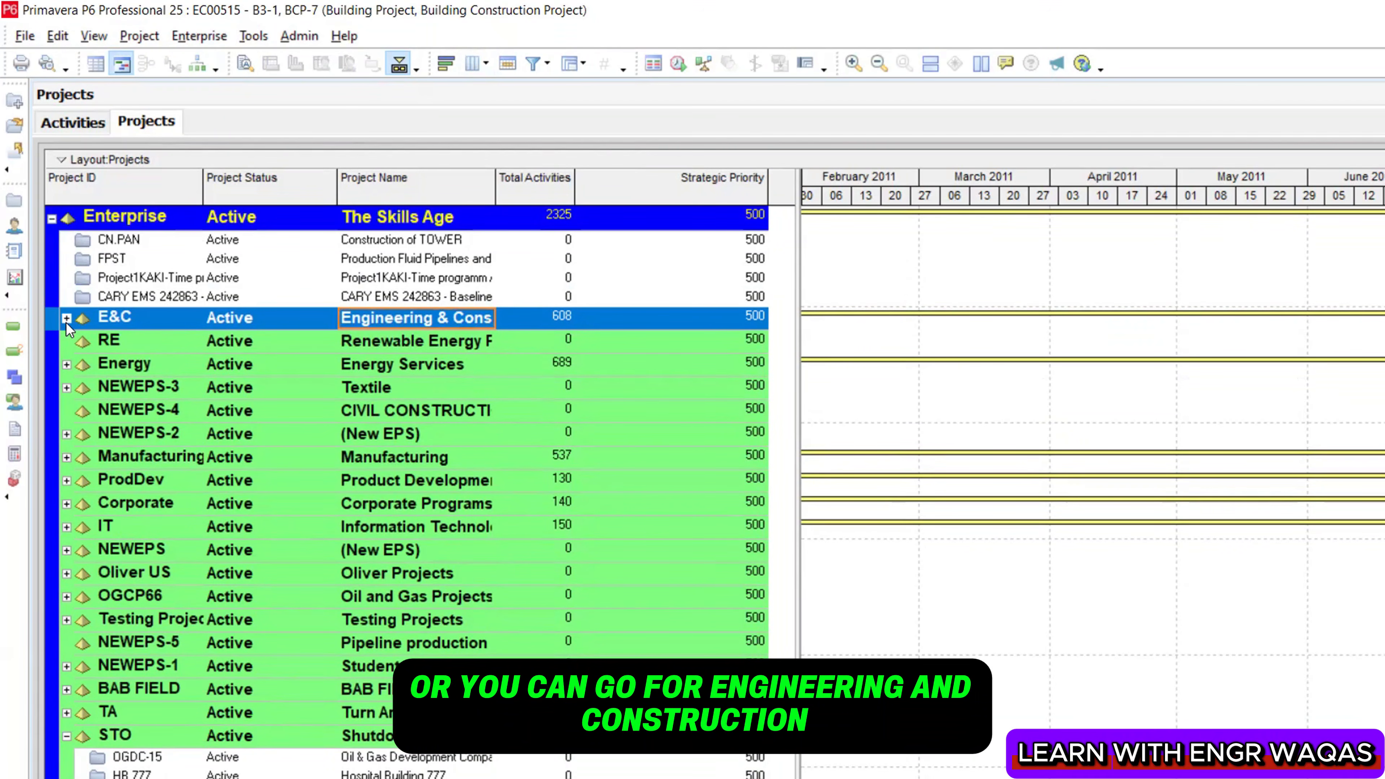
{"action": "left_click", "coordinate": [419, 339]}
{"action": "left_click", "coordinate": [431, 326]}
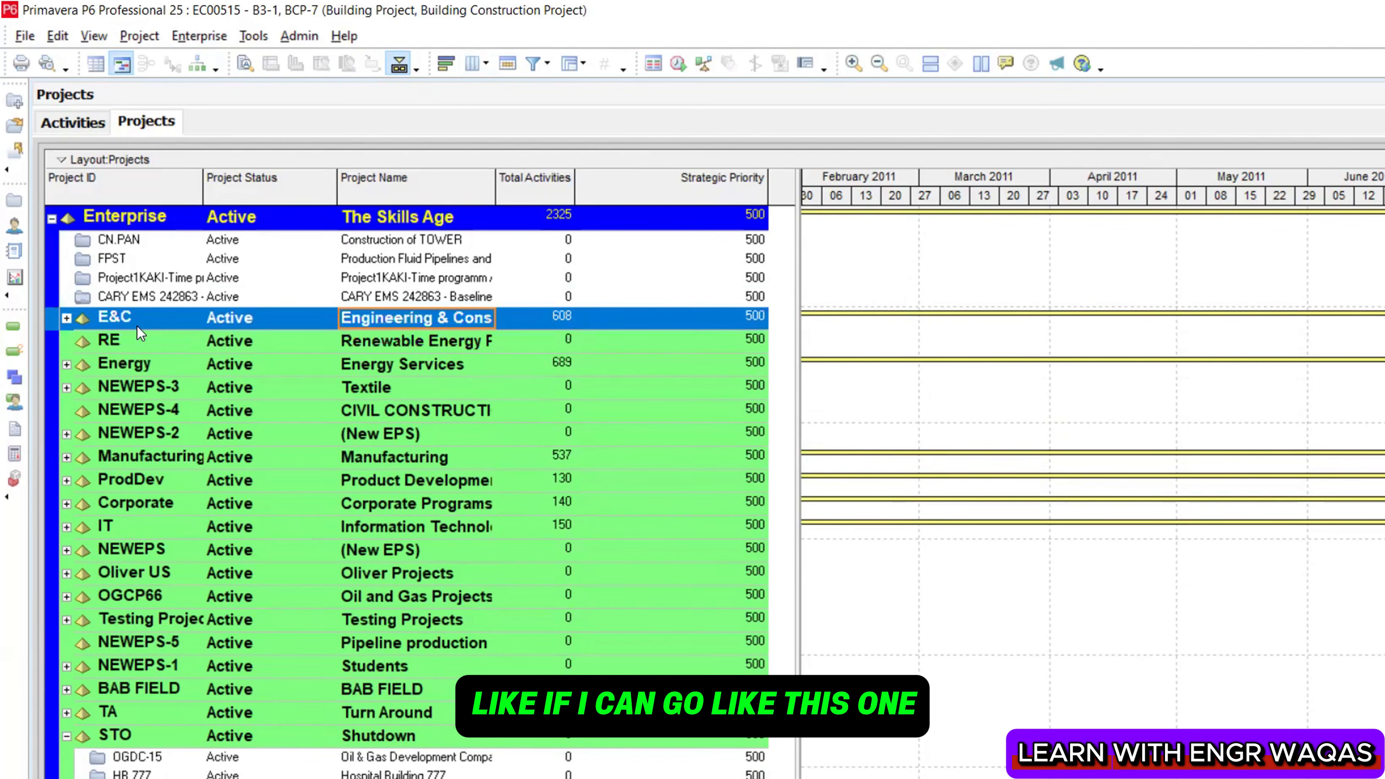
{"action": "left_click", "coordinate": [66, 318]}
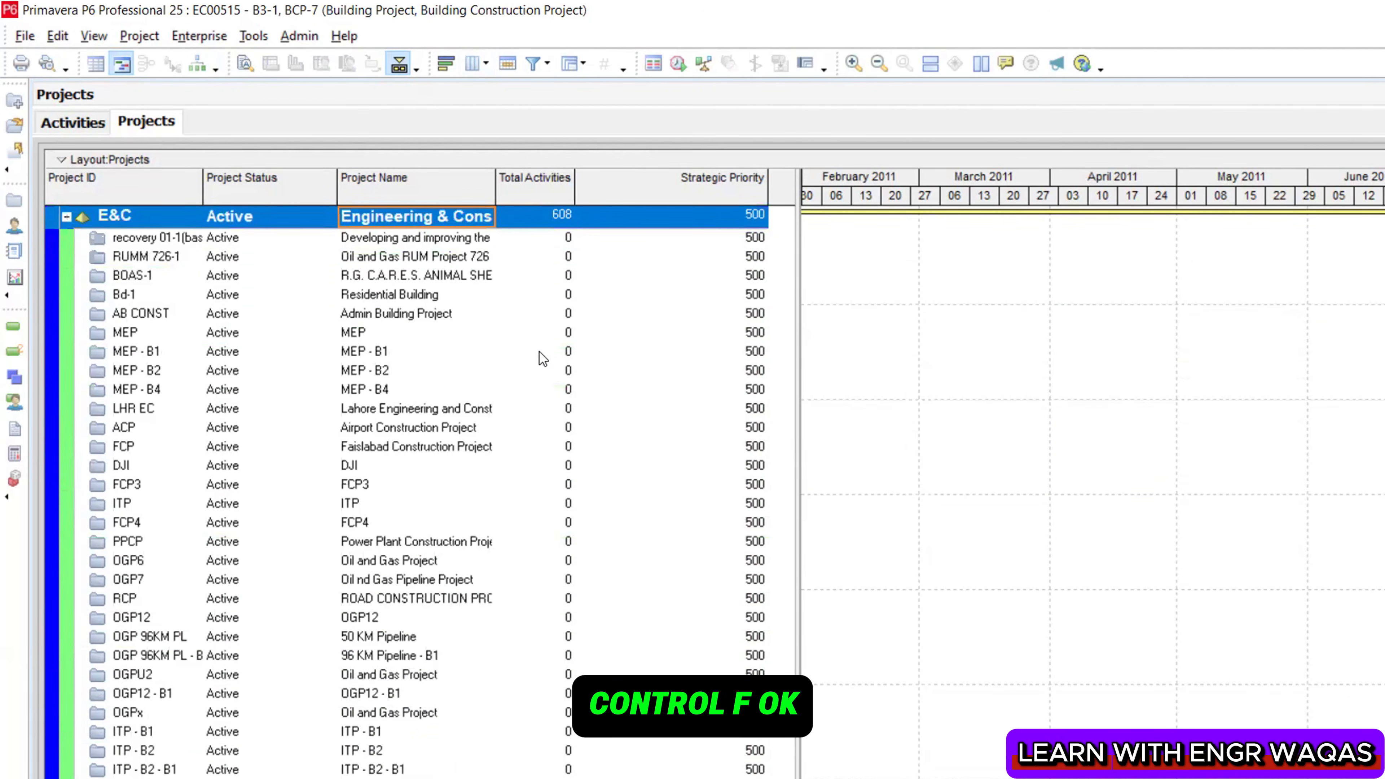
{"action": "key", "text": "ctrl+f"}
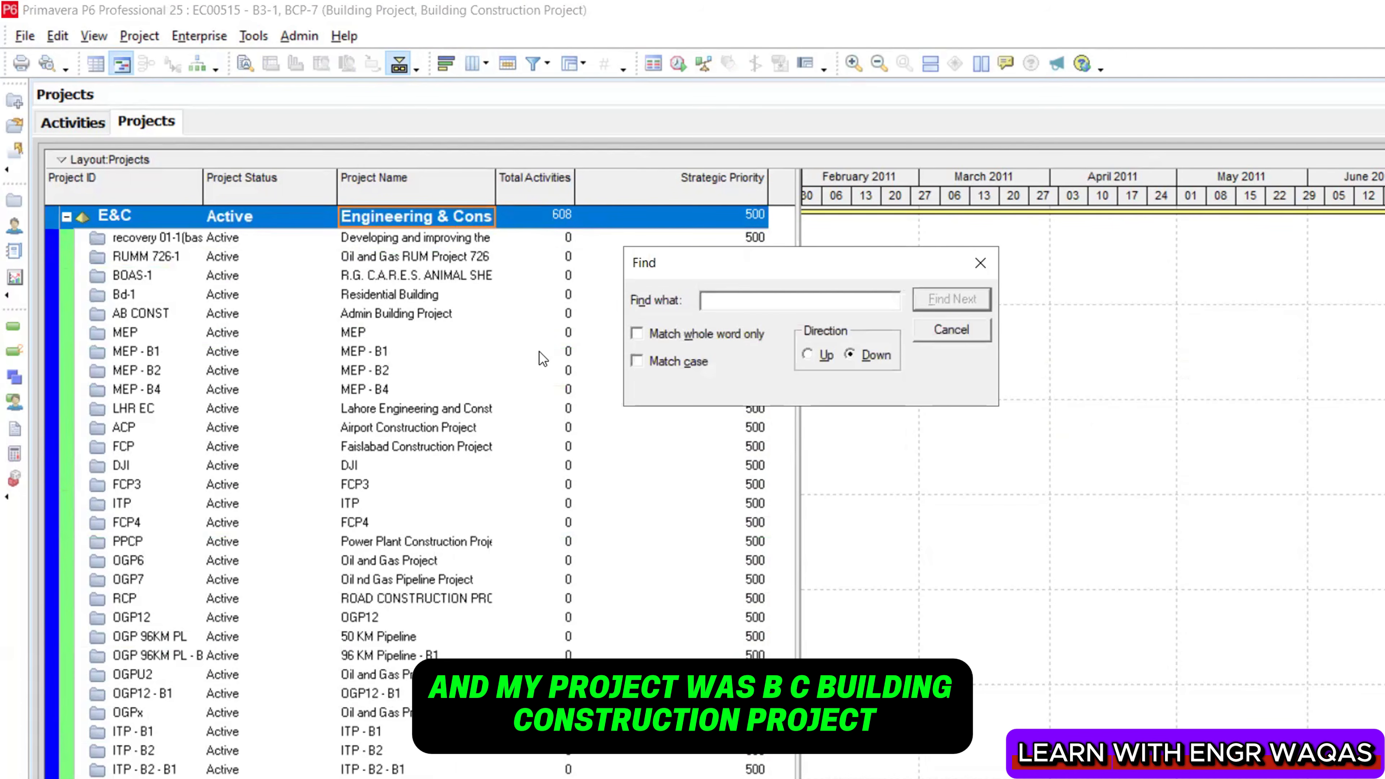
{"action": "type", "text": "bcp"}
{"action": "key", "text": "BackSpace"}
{"action": "key", "text": "BackSpace"}
{"action": "key", "text": "BackSpace"}
{"action": "type", "text": "BCP"}
{"action": "left_click", "coordinate": [969, 304]}
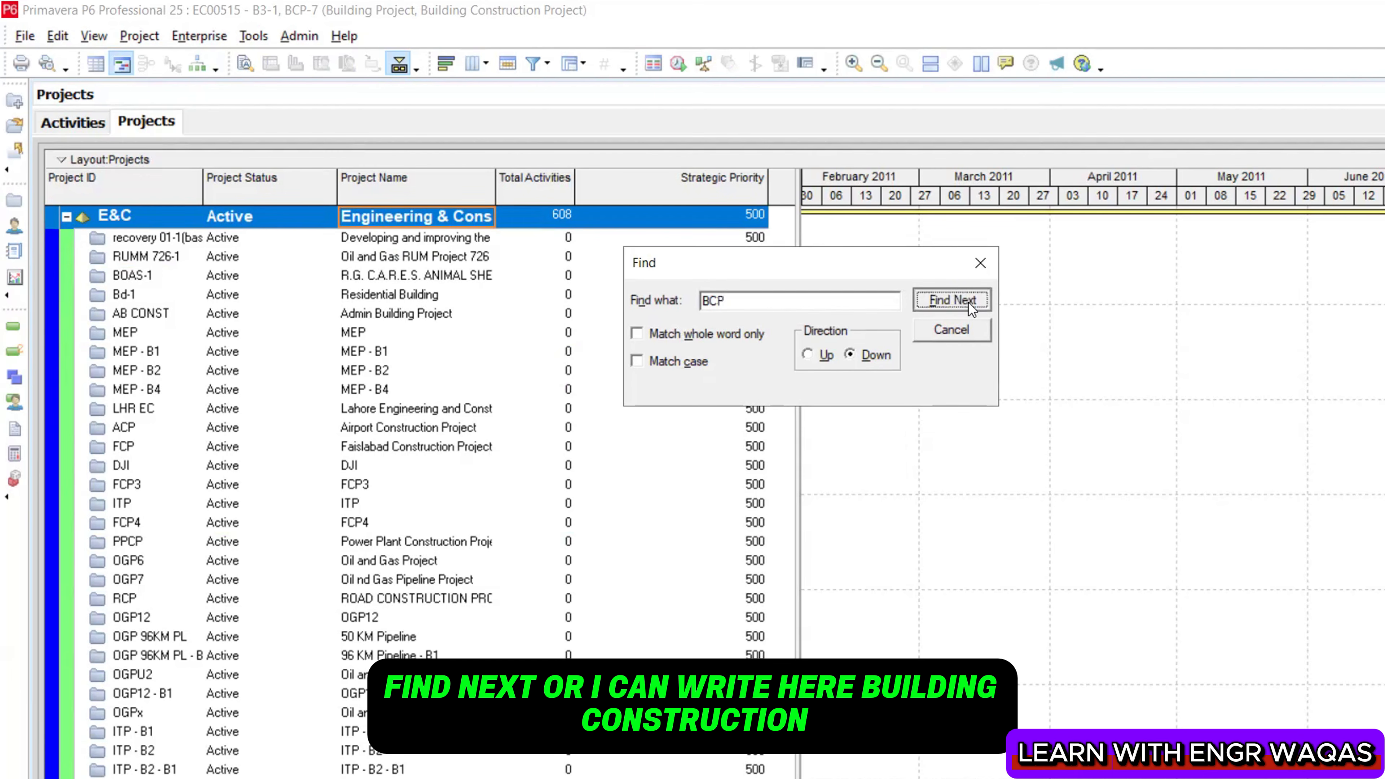
Search the project list for Building Construction Project instead and close the search
{"action": "left_click", "coordinate": [843, 462]}
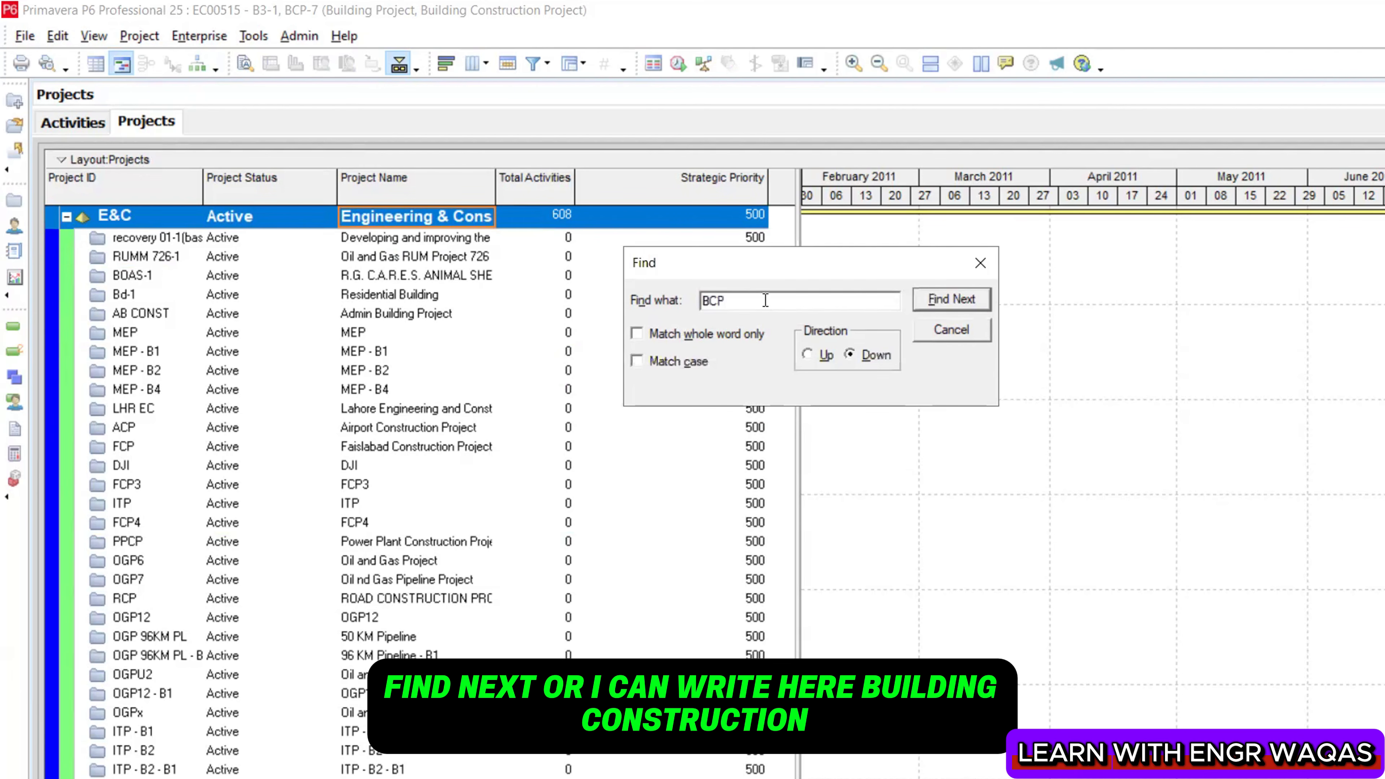
{"action": "key", "text": "BackSpace"}
{"action": "key", "text": "BackSpace"}
{"action": "type", "text": "uildin"}
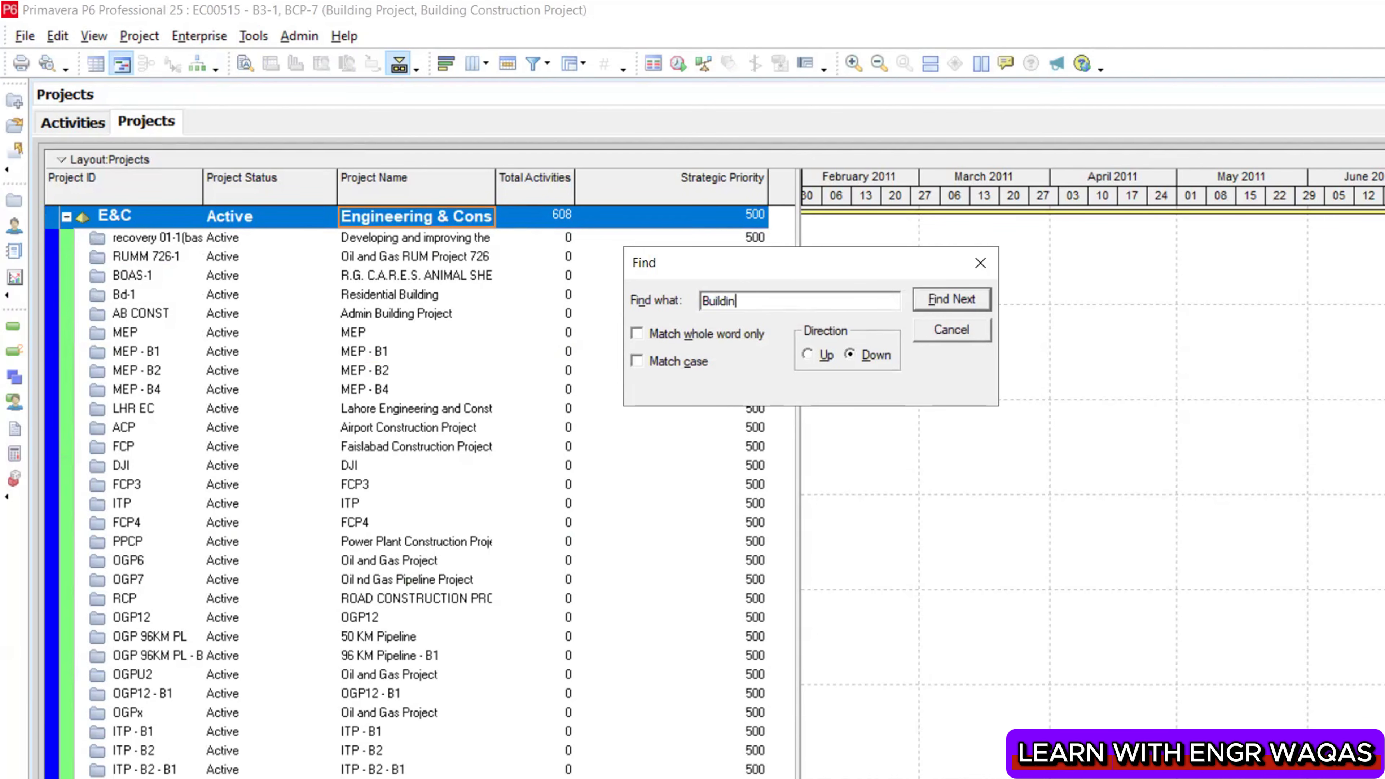
{"action": "type", "text": "g Construc"}
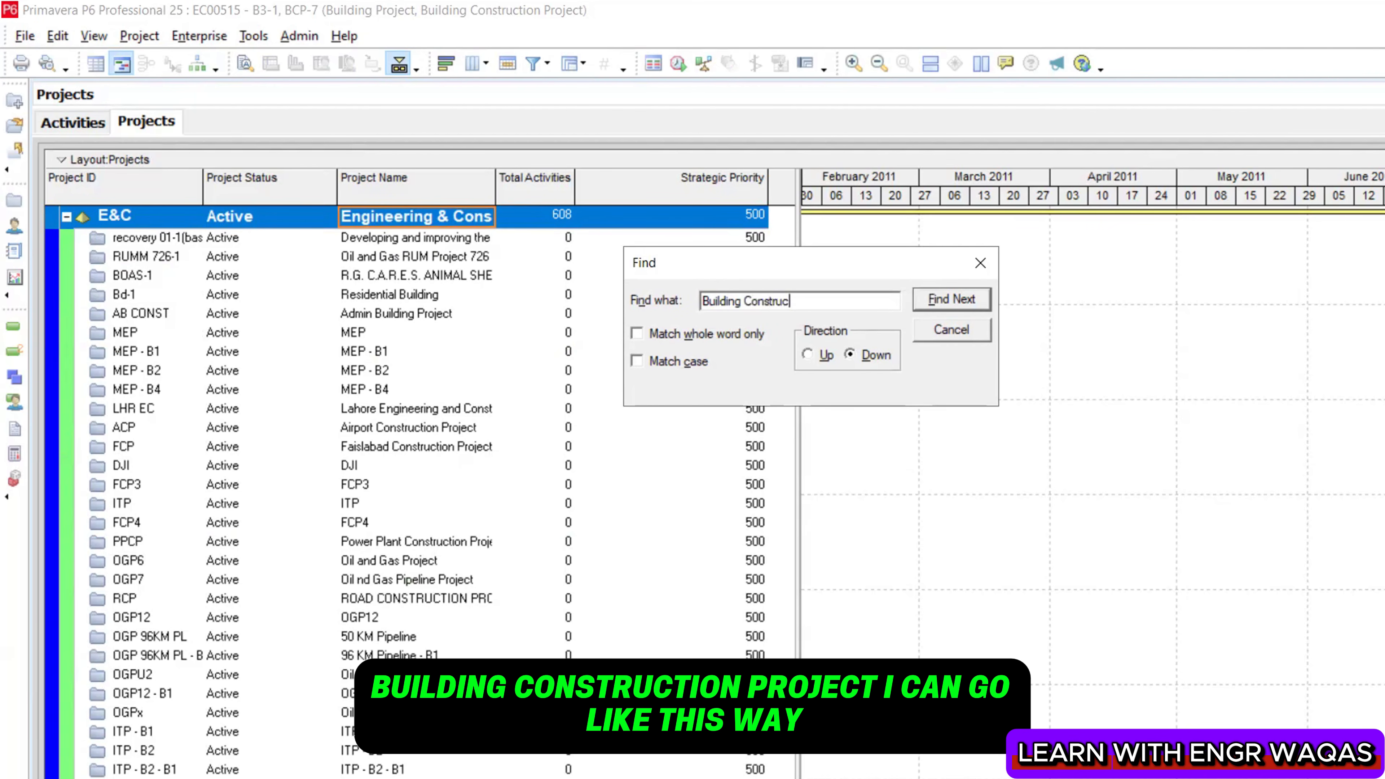
{"action": "type", "text": "tion Project"}
{"action": "left_click", "coordinate": [935, 302]}
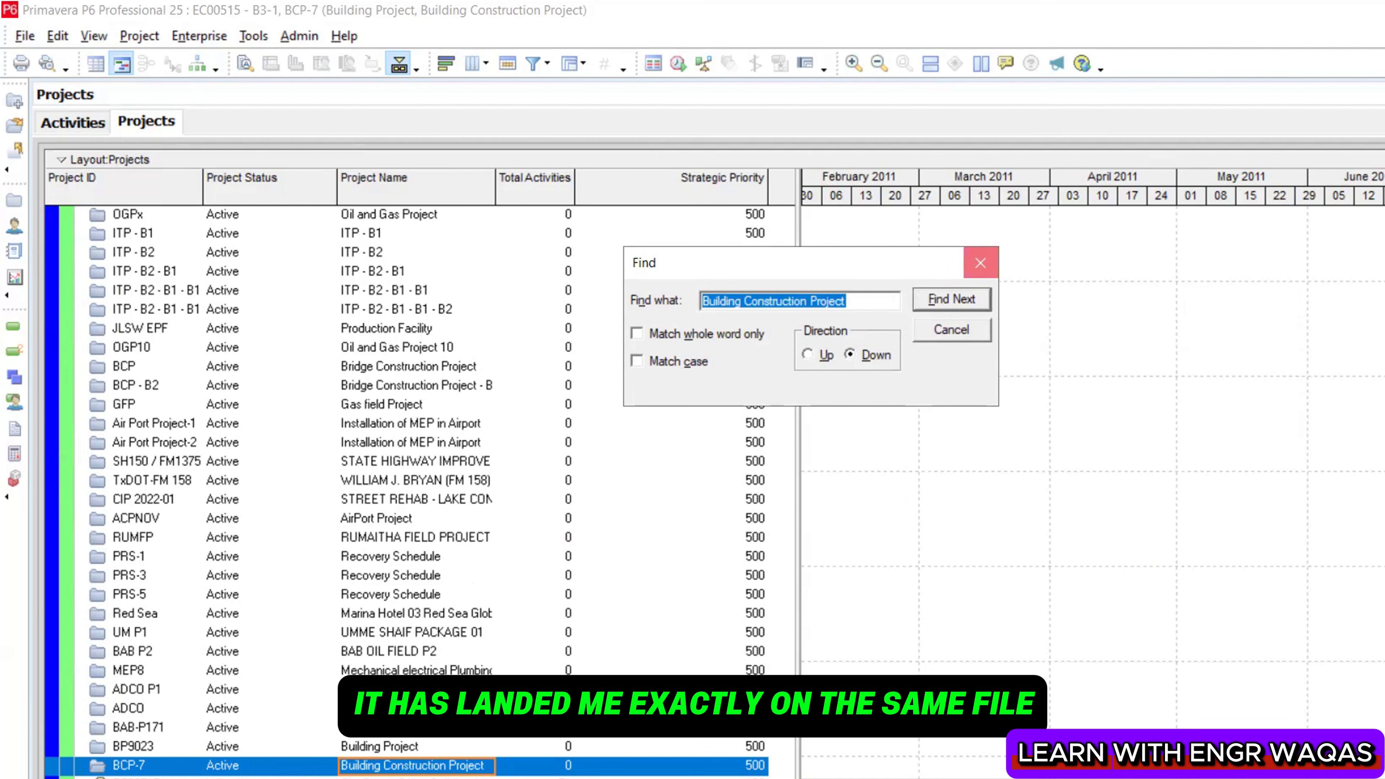
{"action": "key", "text": "Escape"}
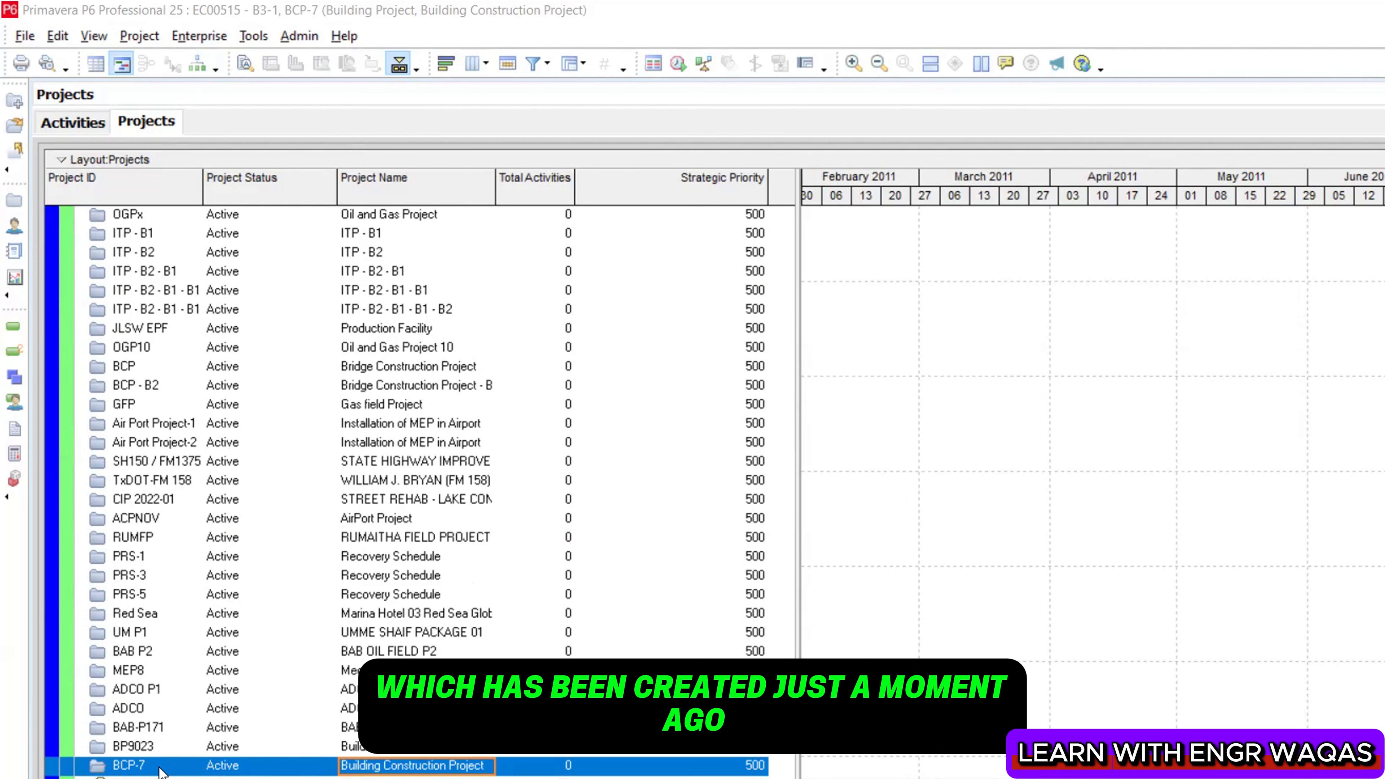
Open the Building Construction Project, BCP-7, from the Engineering & Construction projects
{"action": "left_click", "coordinate": [161, 767]}
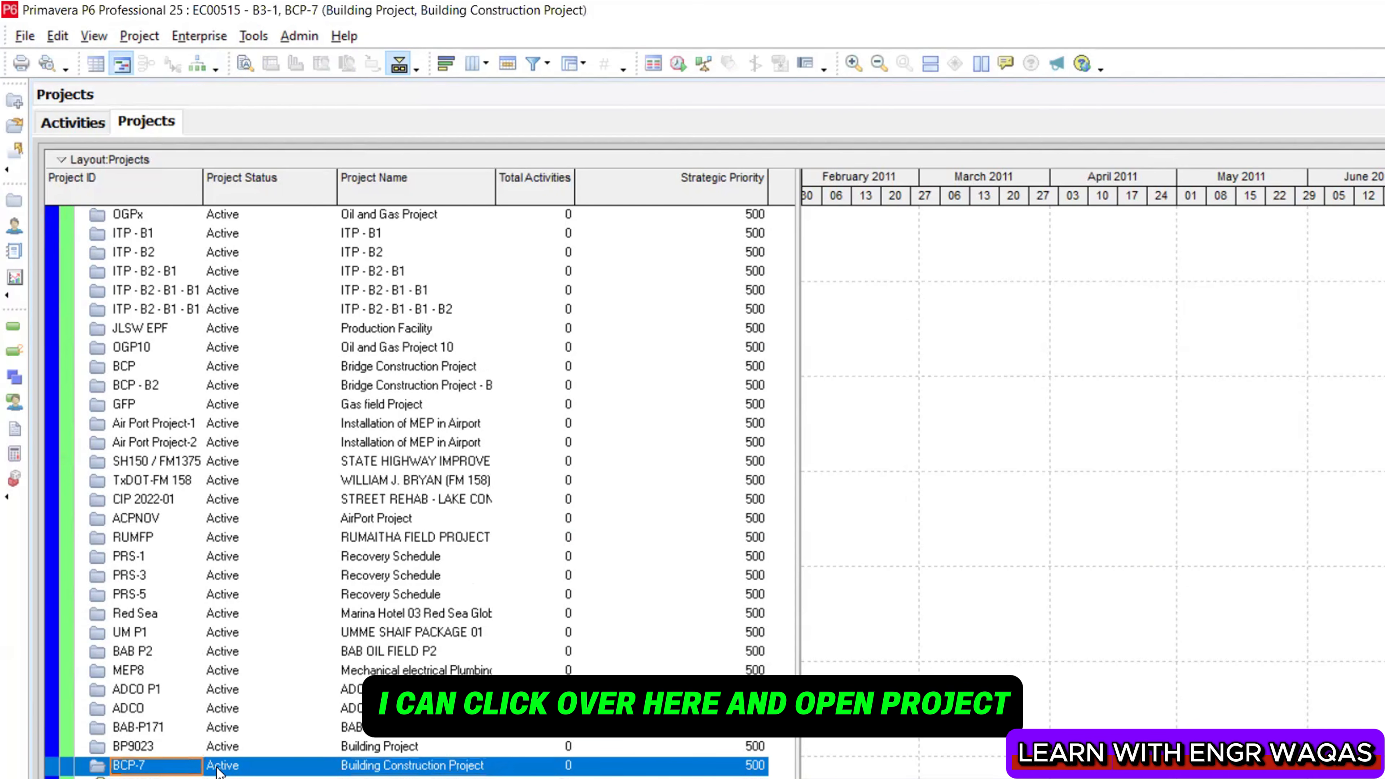
{"action": "right_click", "coordinate": [218, 771]}
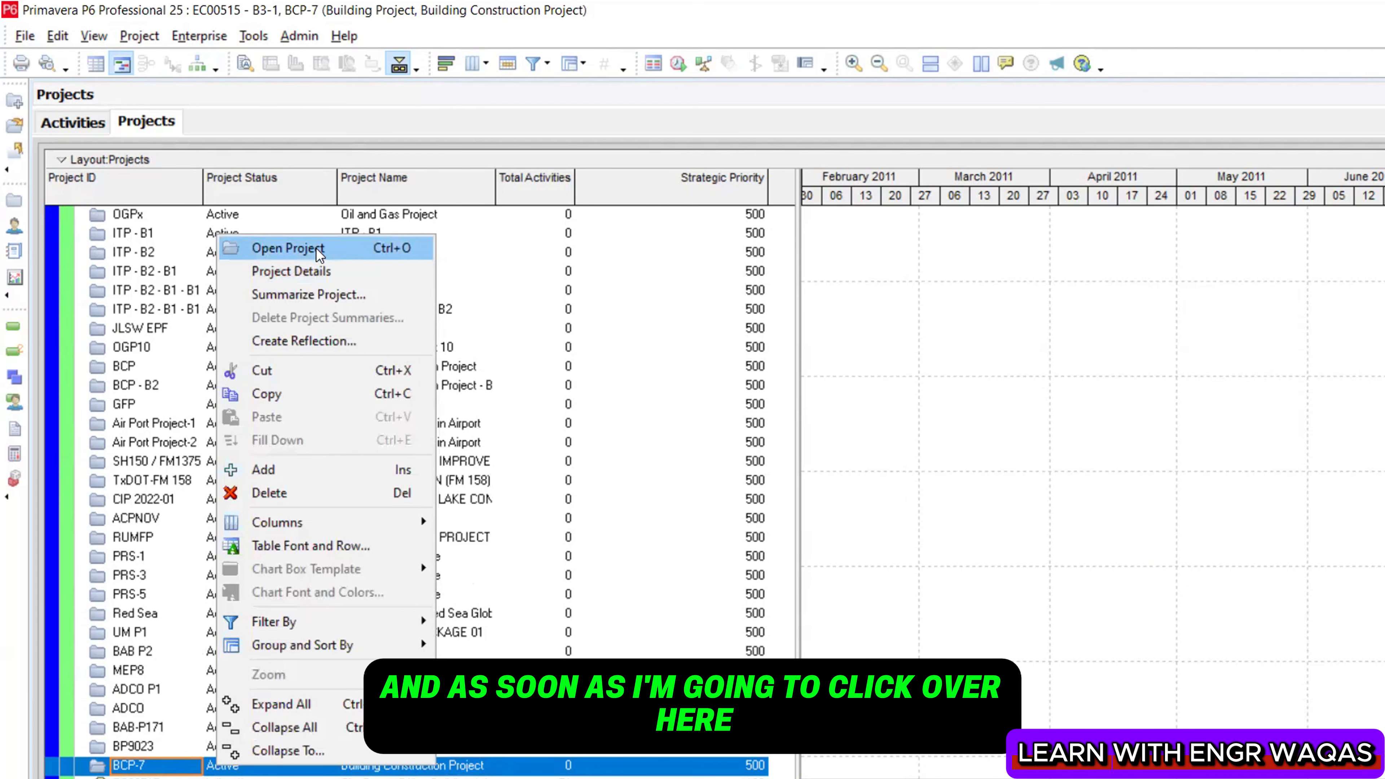
{"action": "left_click", "coordinate": [315, 248]}
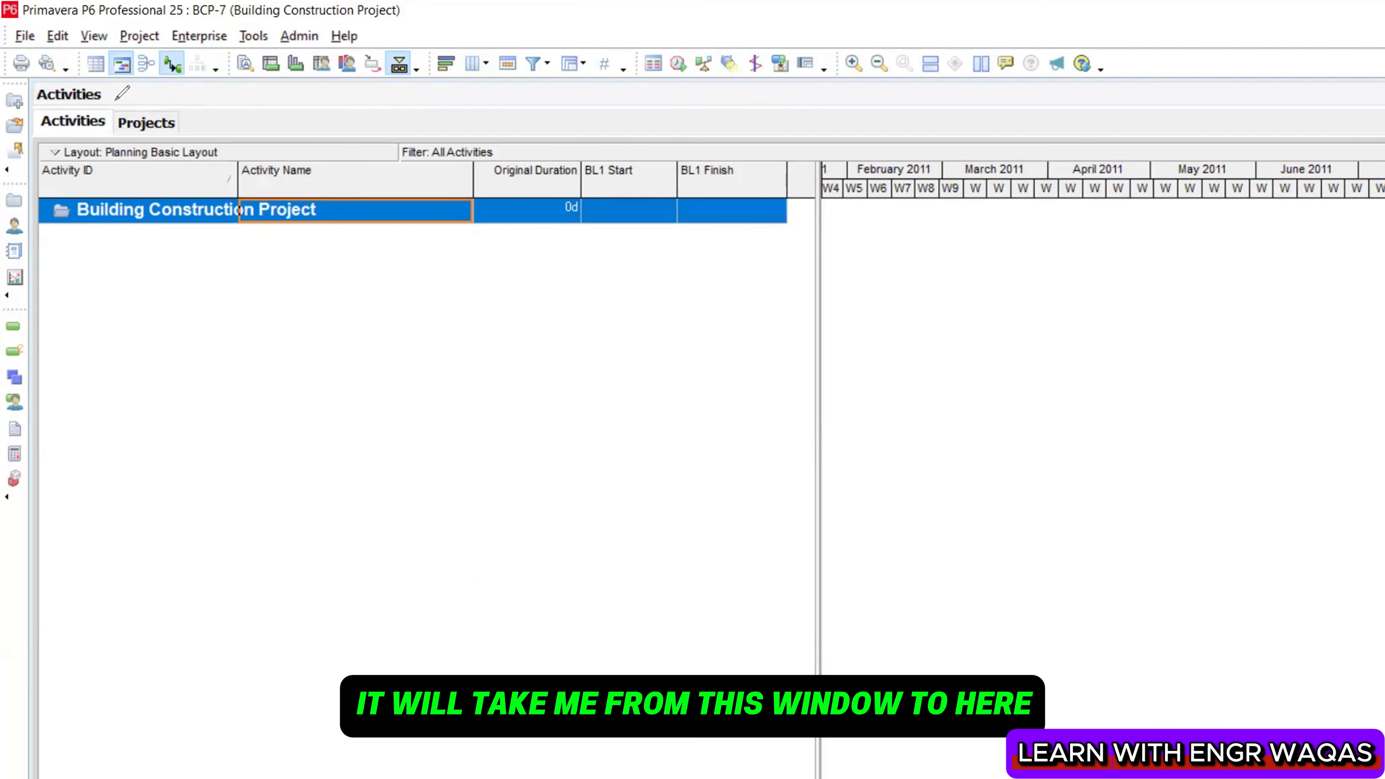
{"action": "left_click_drag", "start_coordinate": [179, 127], "coordinate": [93, 115]}
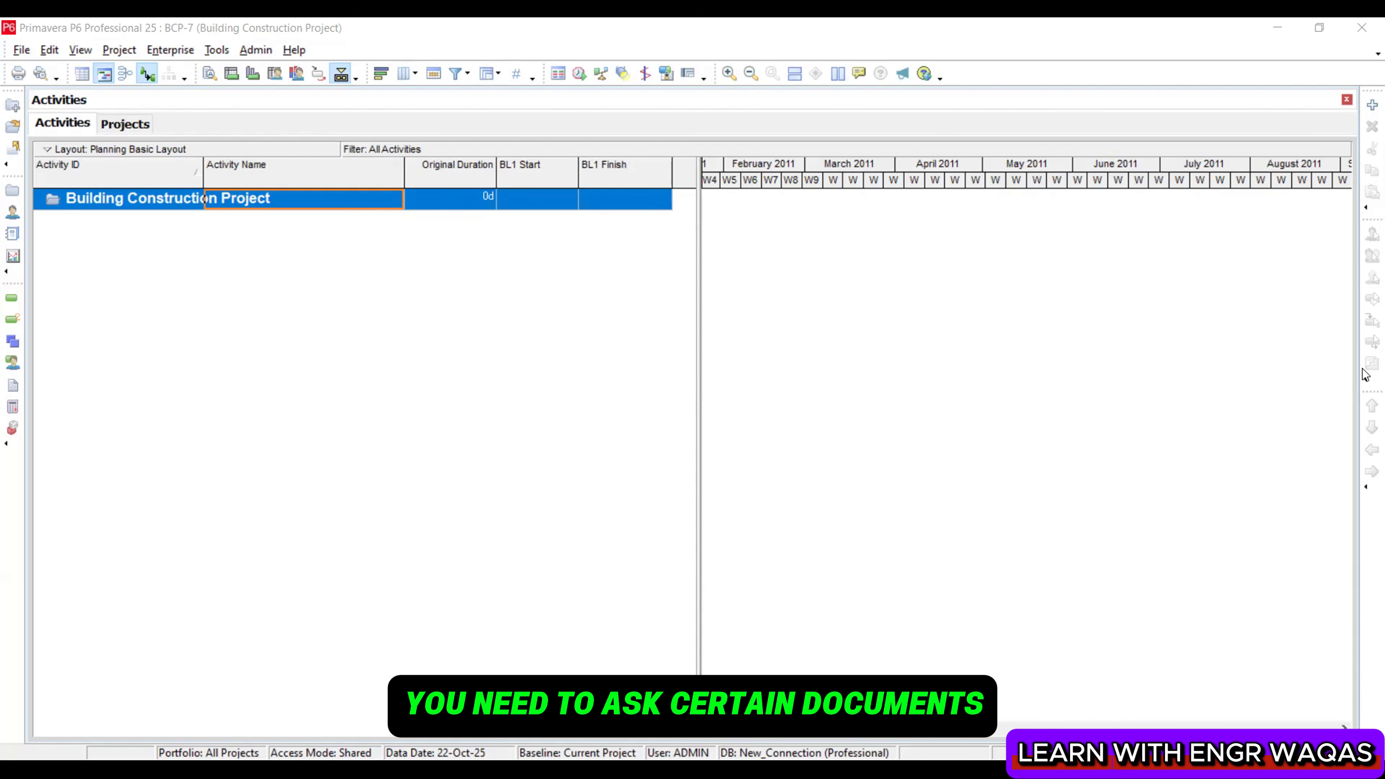
Add a text annotation in the empty area below the project row, listing Contractual Milestones and BOQ on separate lines
{"action": "left_click_drag", "start_coordinate": [264, 322], "coordinate": [603, 320]}
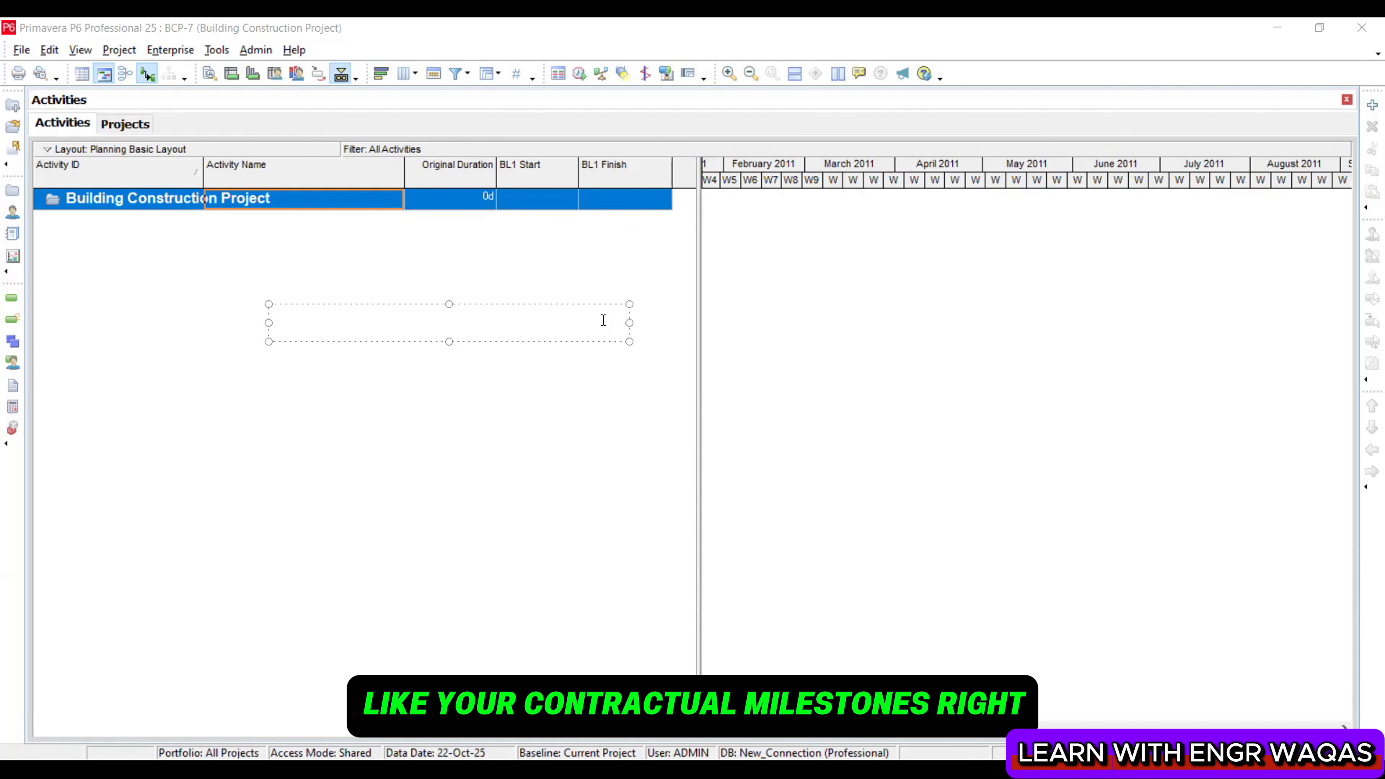
{"action": "type", "text": "Contractual Mi"}
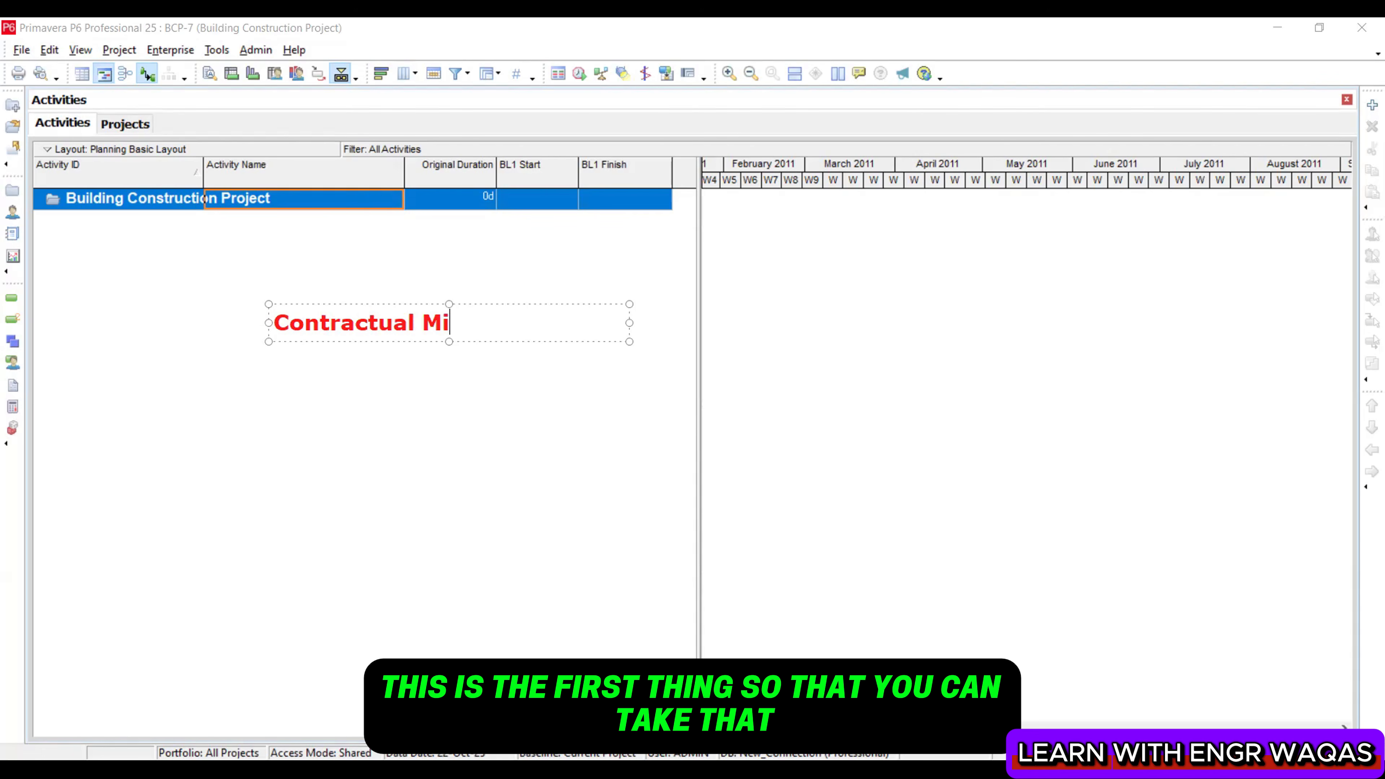
{"action": "type", "text": "lestones"}
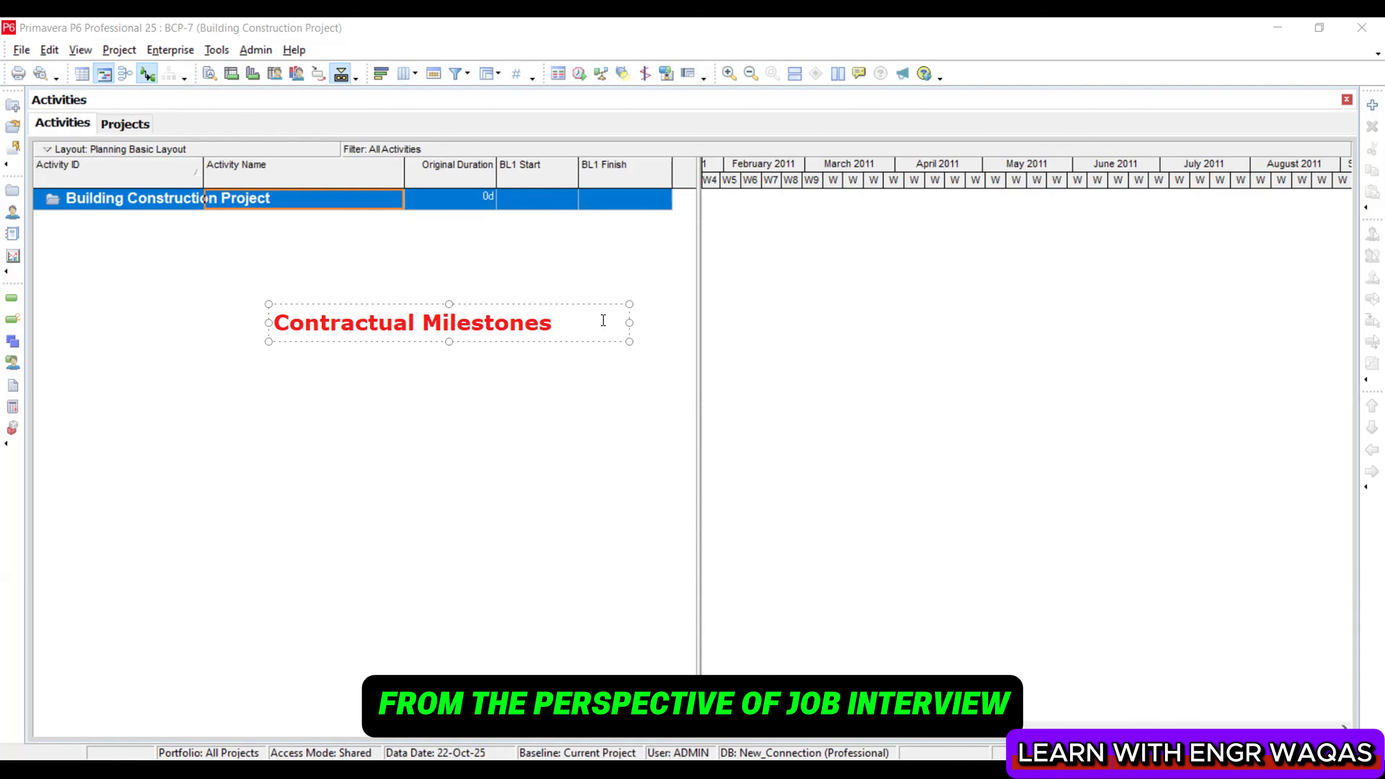
{"action": "key", "text": "Return"}
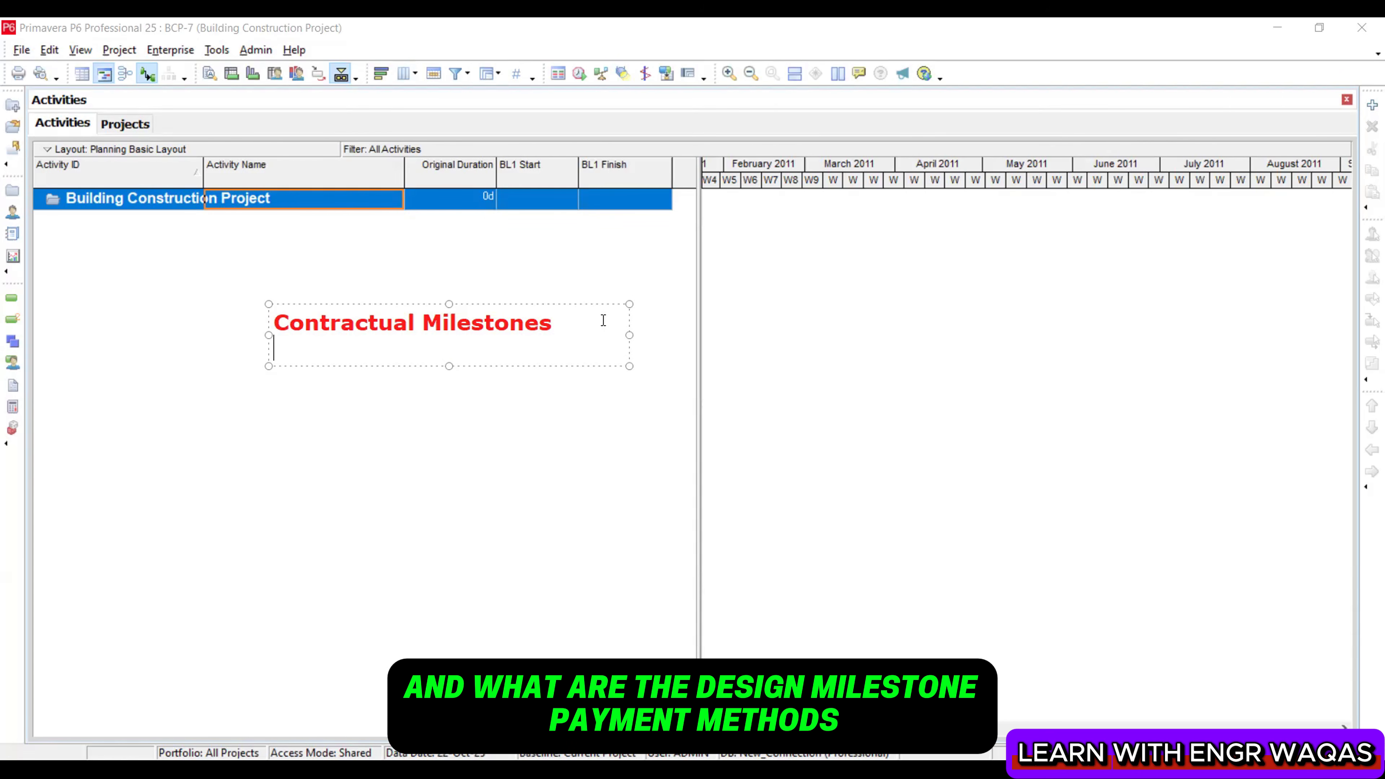
{"action": "type", "text": "B"}
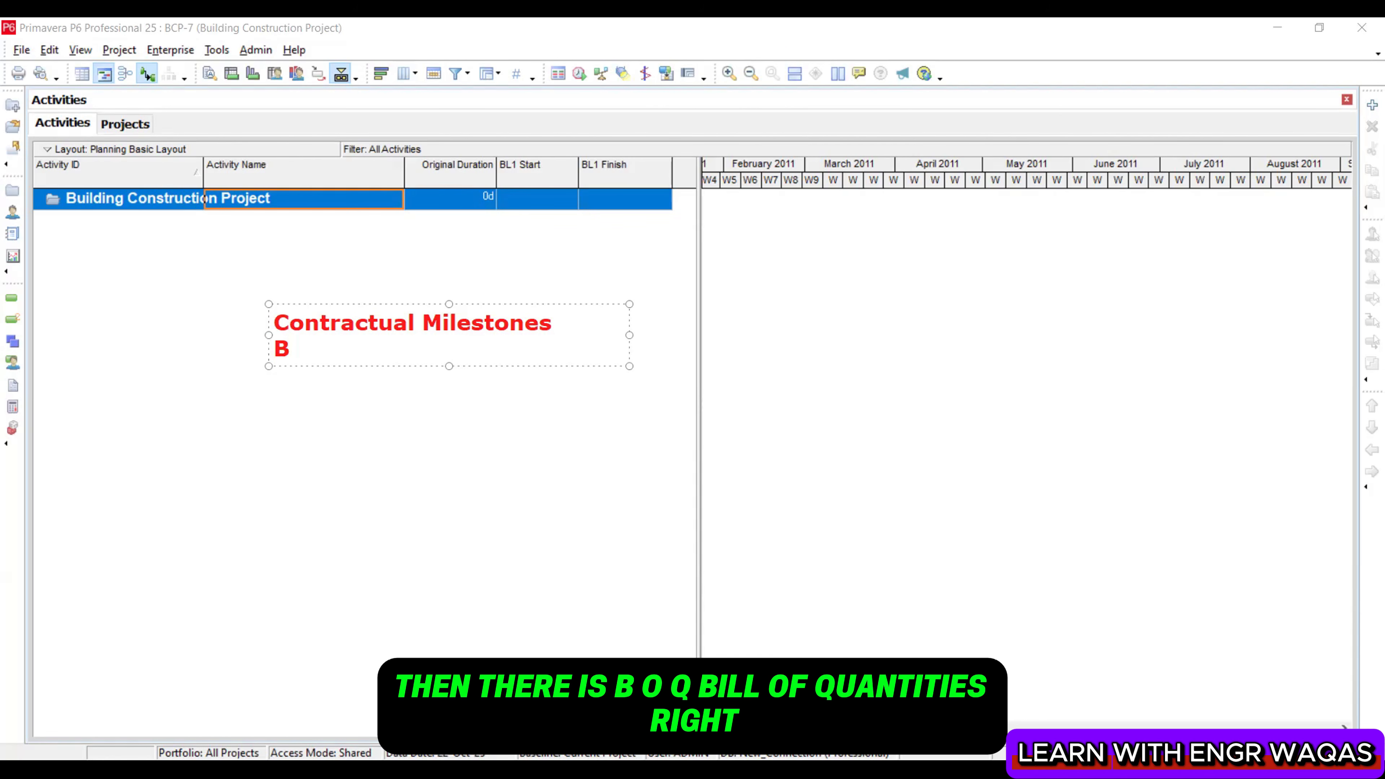
{"action": "type", "text": "OQ"}
{"action": "key", "text": "Return"}
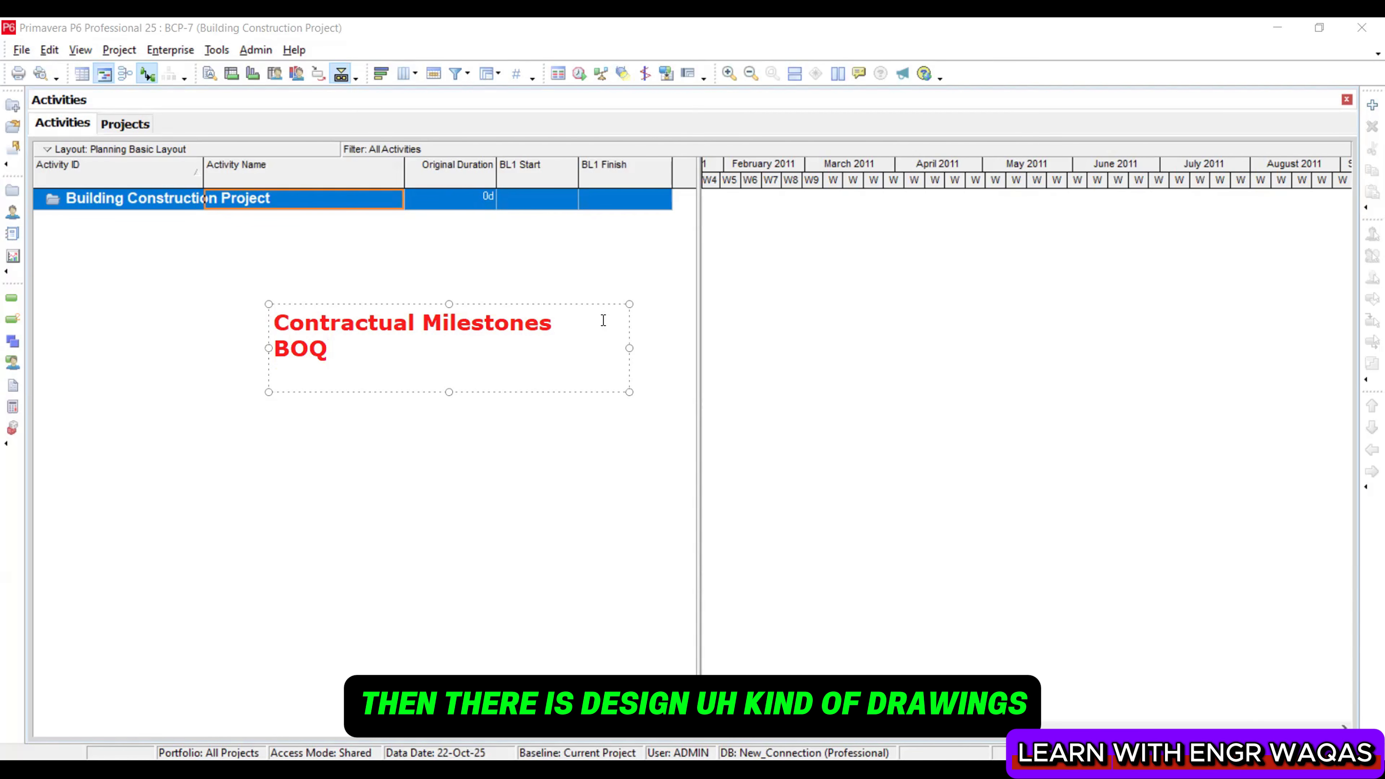
Extend the annotation list with the lines Design, QS and WBS TEMPLATES
{"action": "type", "text": "Design"}
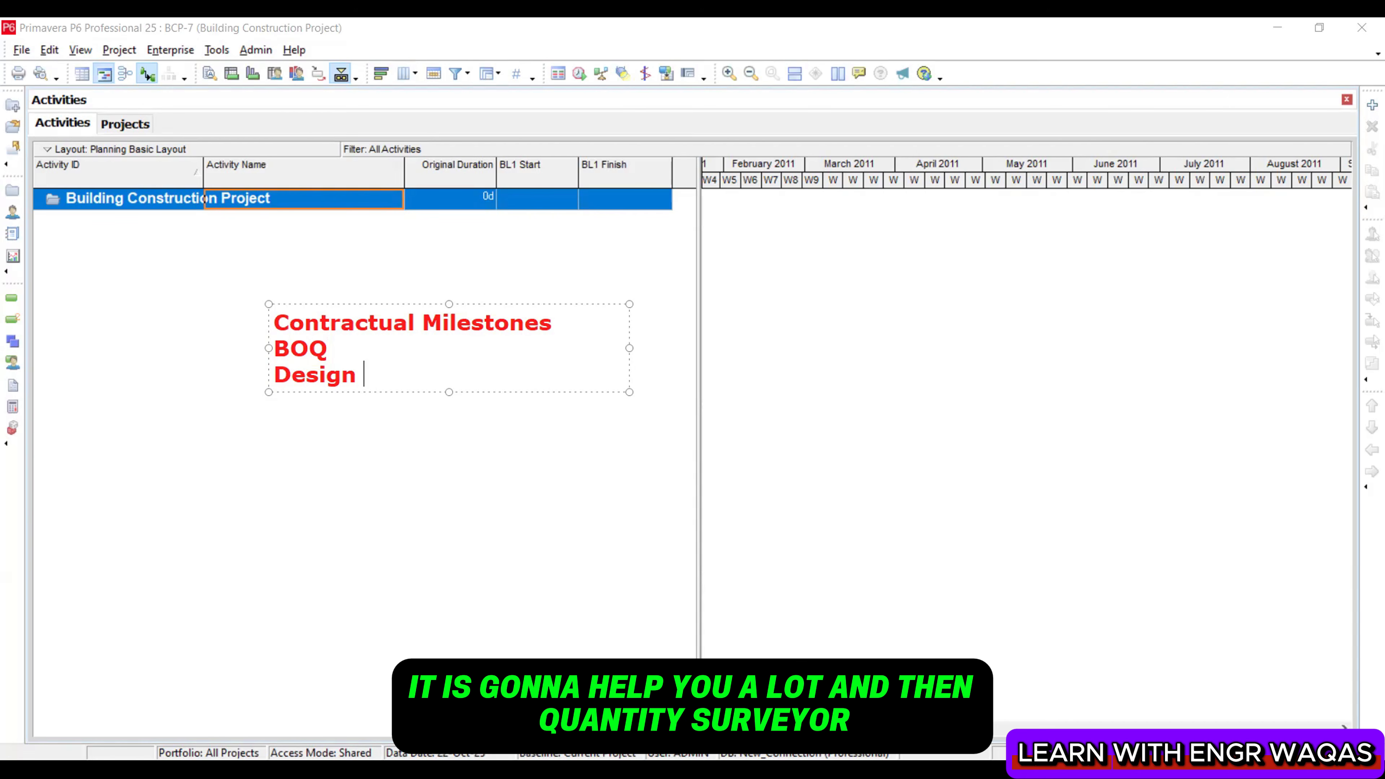
{"action": "key", "text": "Return"}
{"action": "type", "text": "QS"}
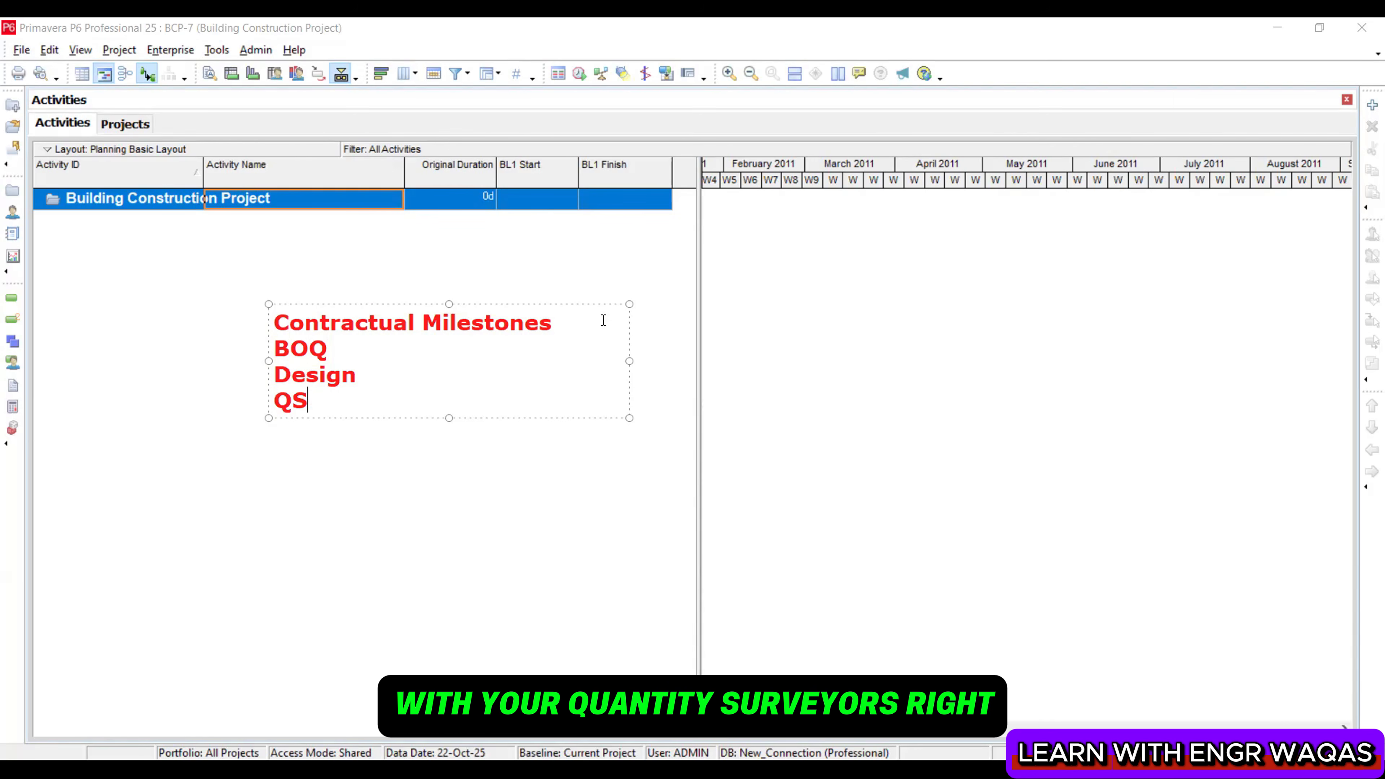
{"action": "key", "text": "Return"}
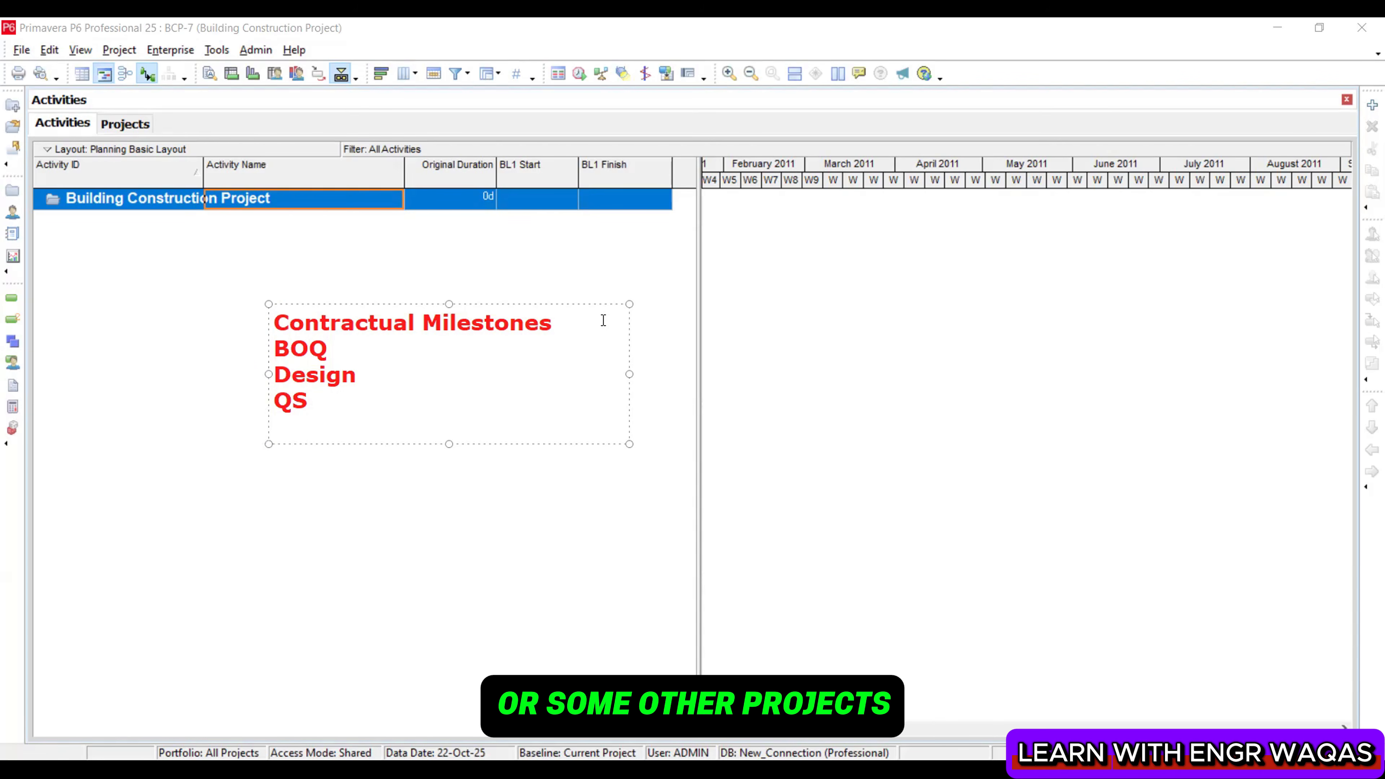
{"action": "type", "text": "WBS TE"}
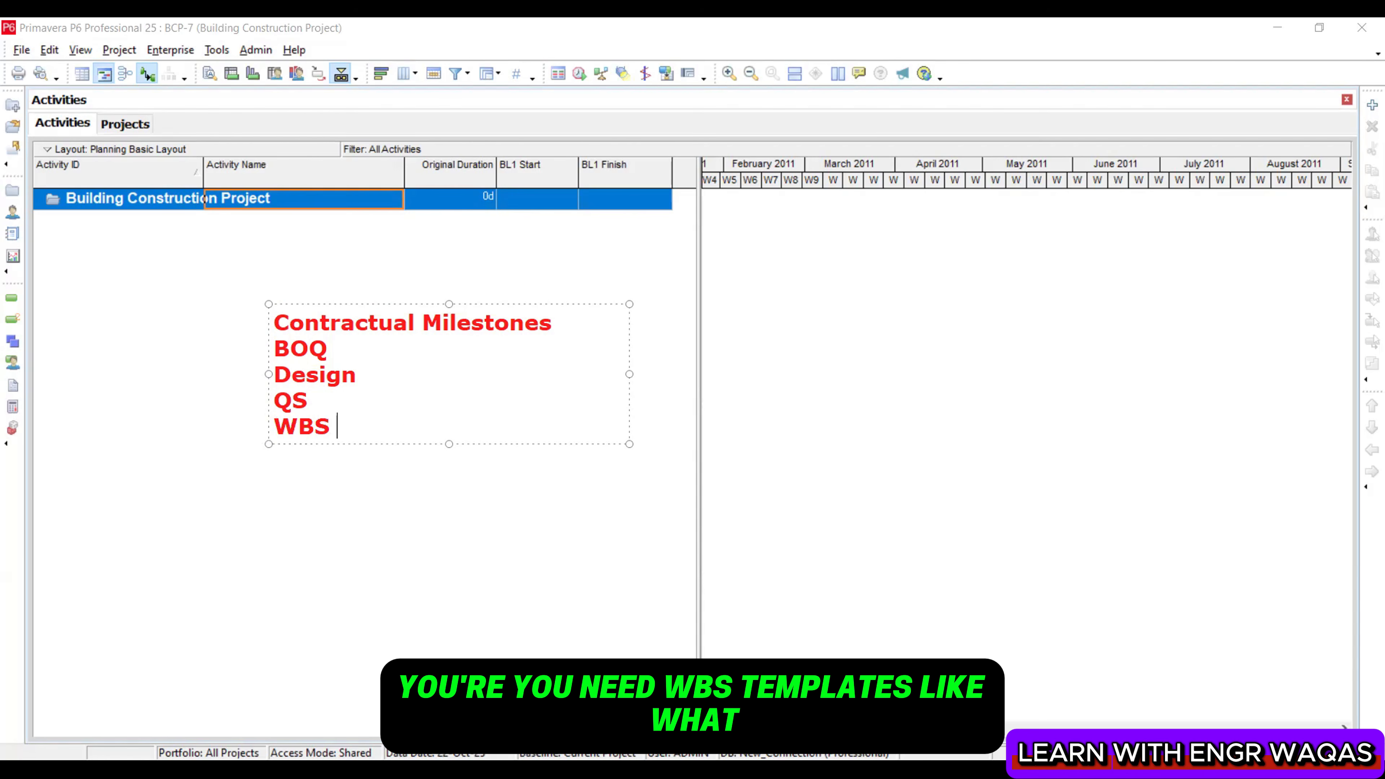
{"action": "type", "text": "MPLATES"}
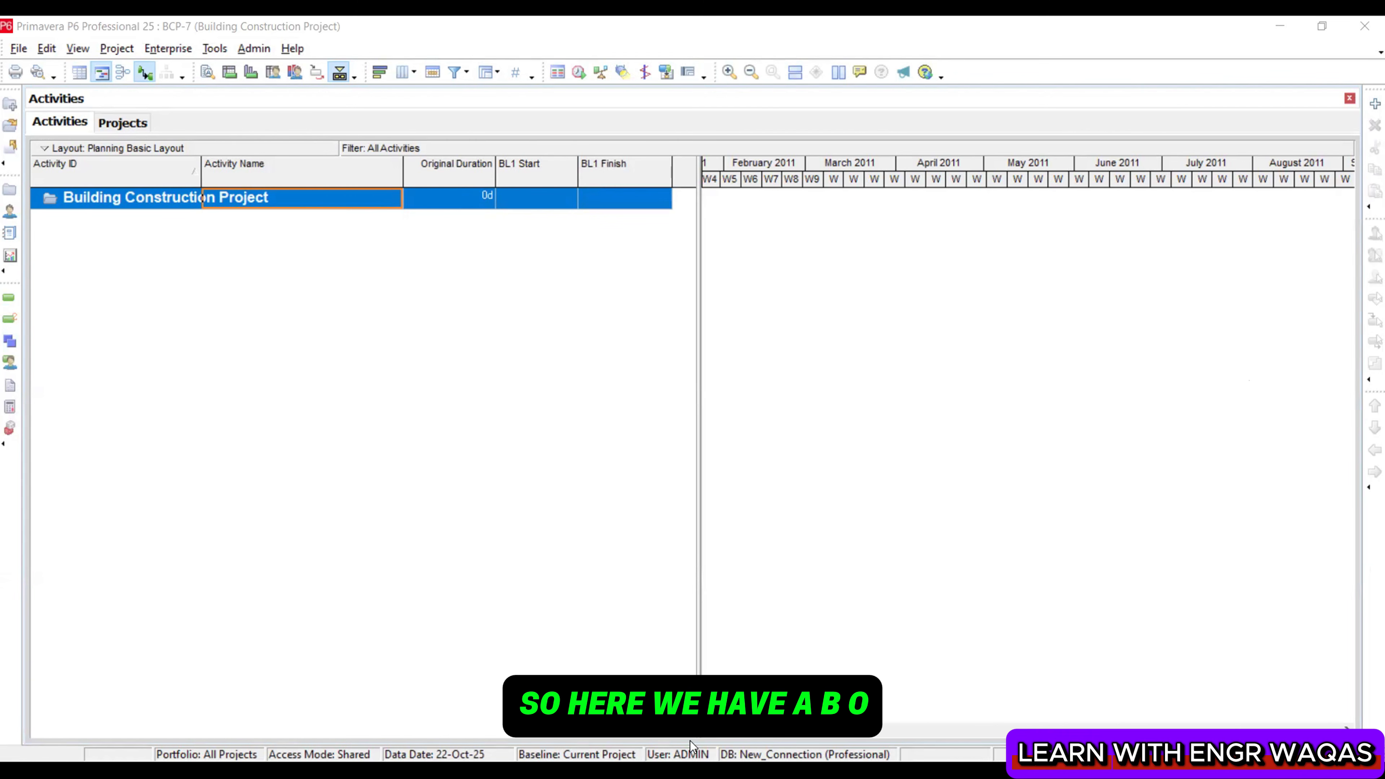
Switch to the BOQ workbook in Excel and examine the Work Description, UOM, Rate, Total Quantity and Estimated Cost columns of the Building wORKS sheet
{"action": "key", "text": "alt+Tab"}
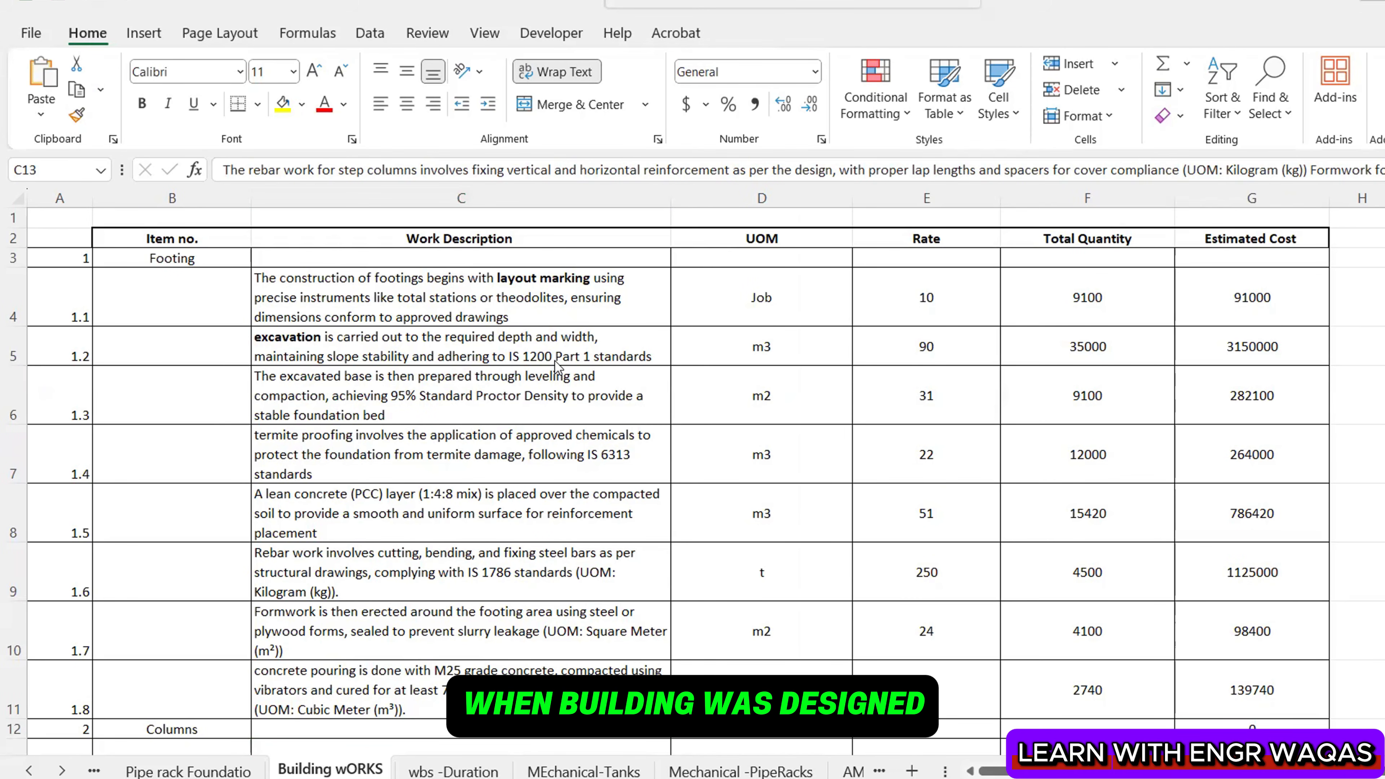
{"action": "left_click", "coordinate": [539, 299]}
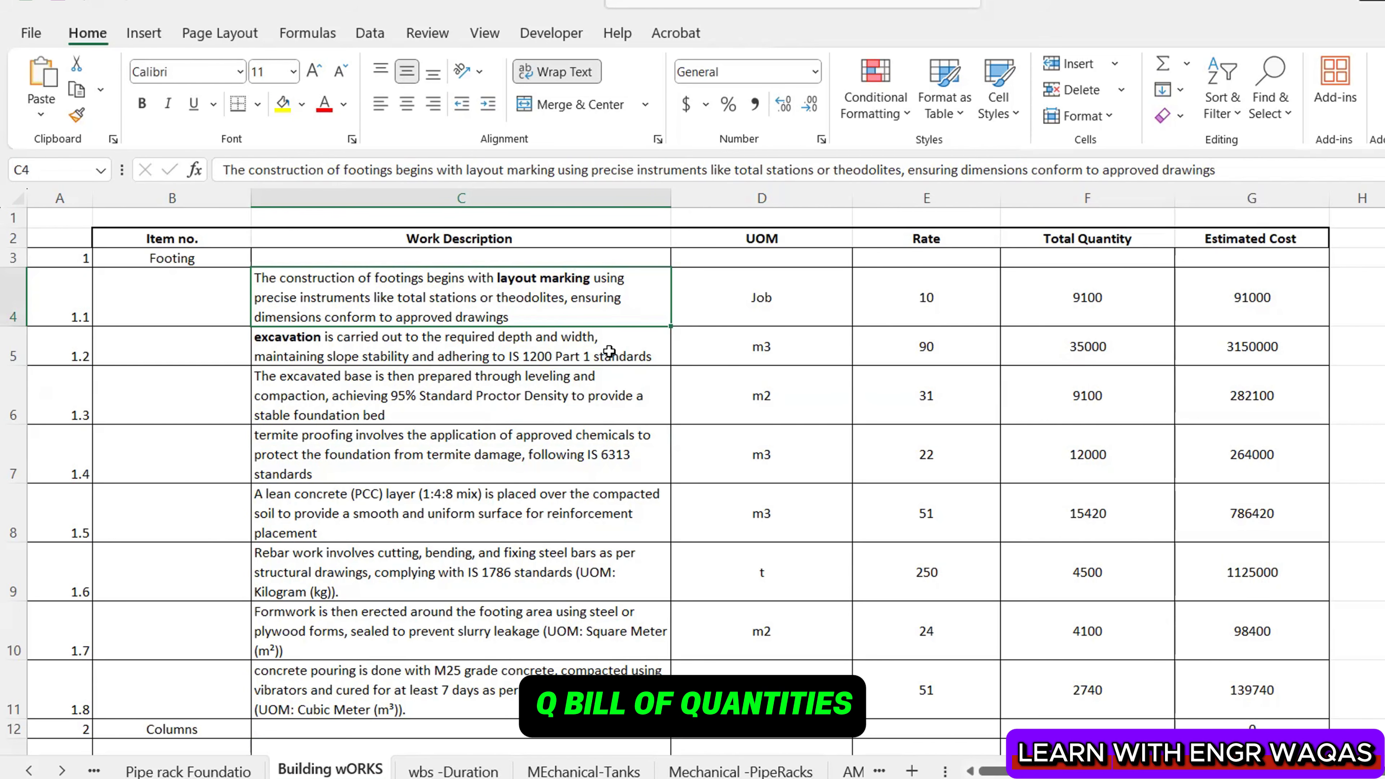
{"action": "left_click", "coordinate": [525, 198]}
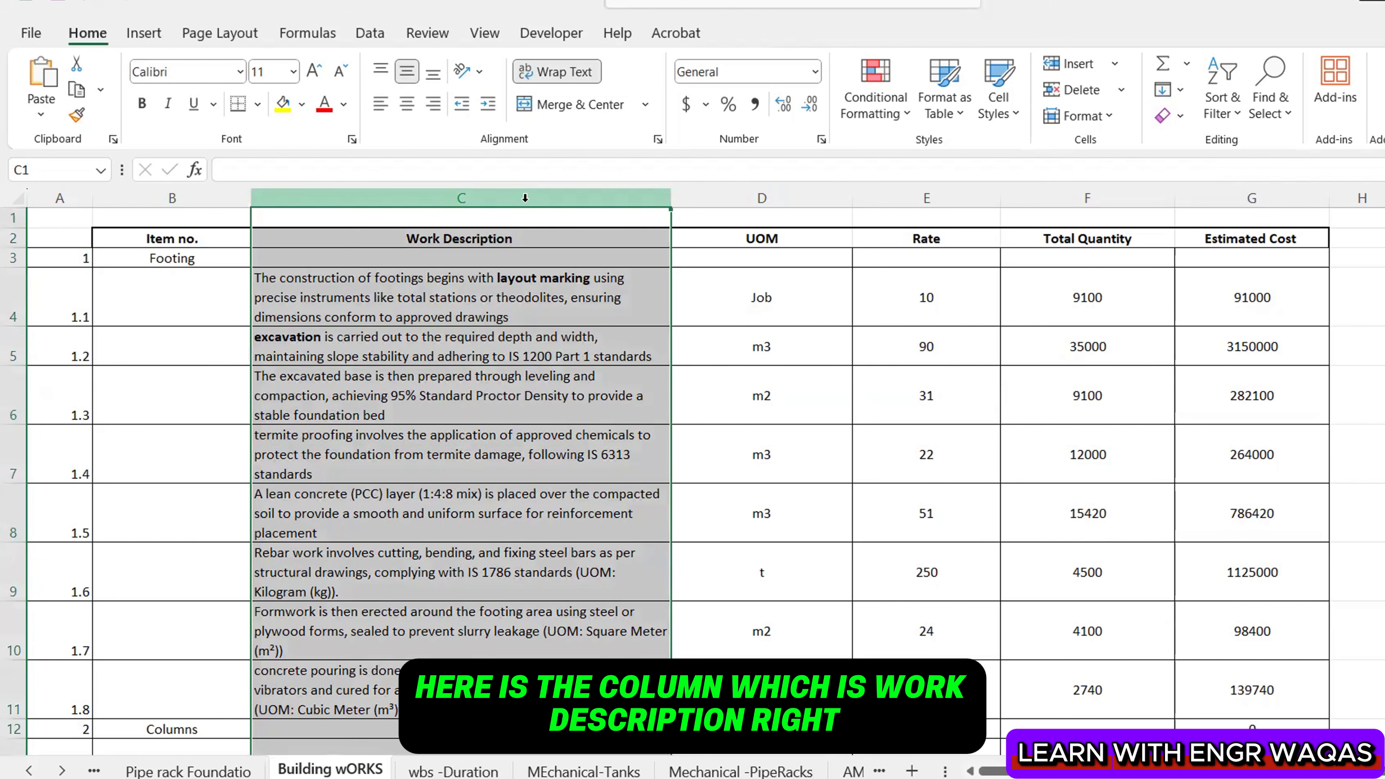
{"action": "left_click", "coordinate": [533, 275]}
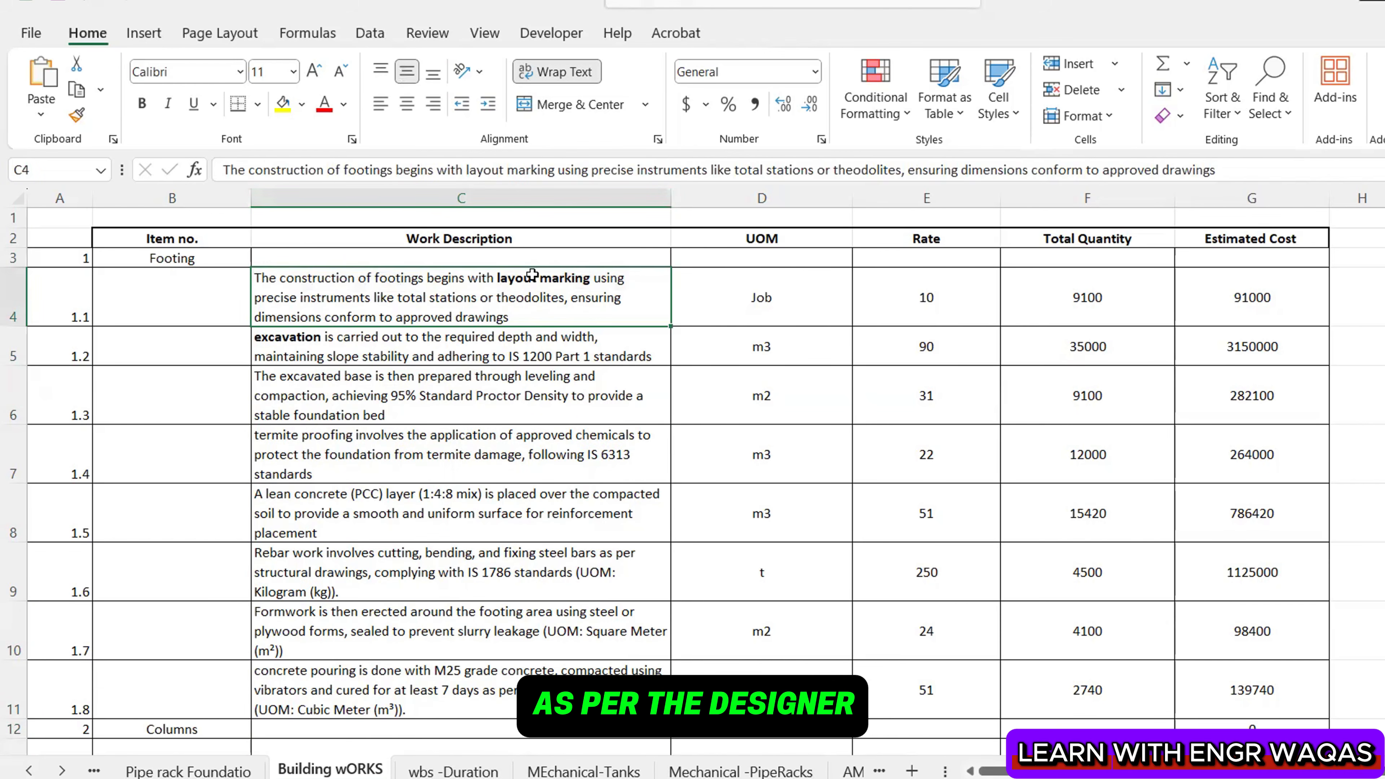
{"action": "left_click", "coordinate": [560, 350]}
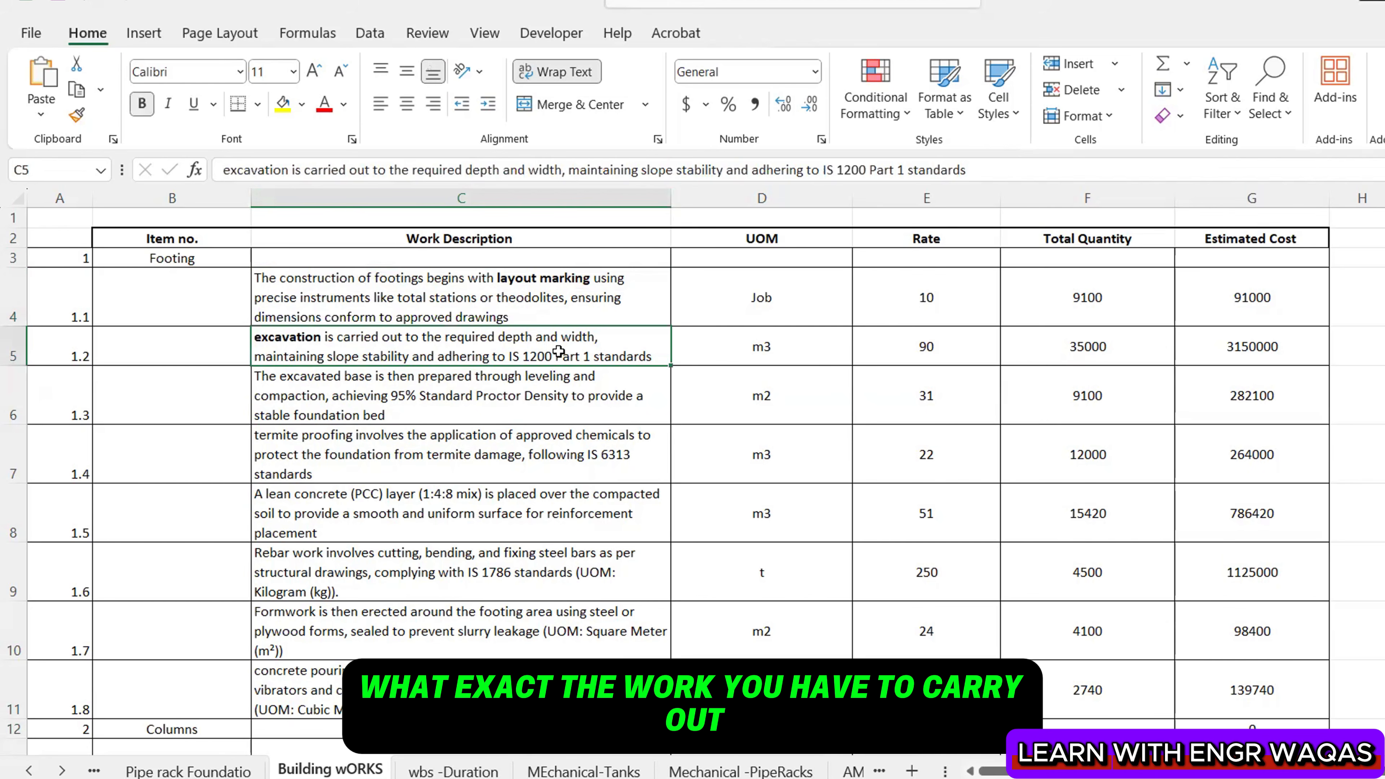
{"action": "left_click", "coordinate": [558, 298]}
{"action": "left_click", "coordinate": [769, 199]}
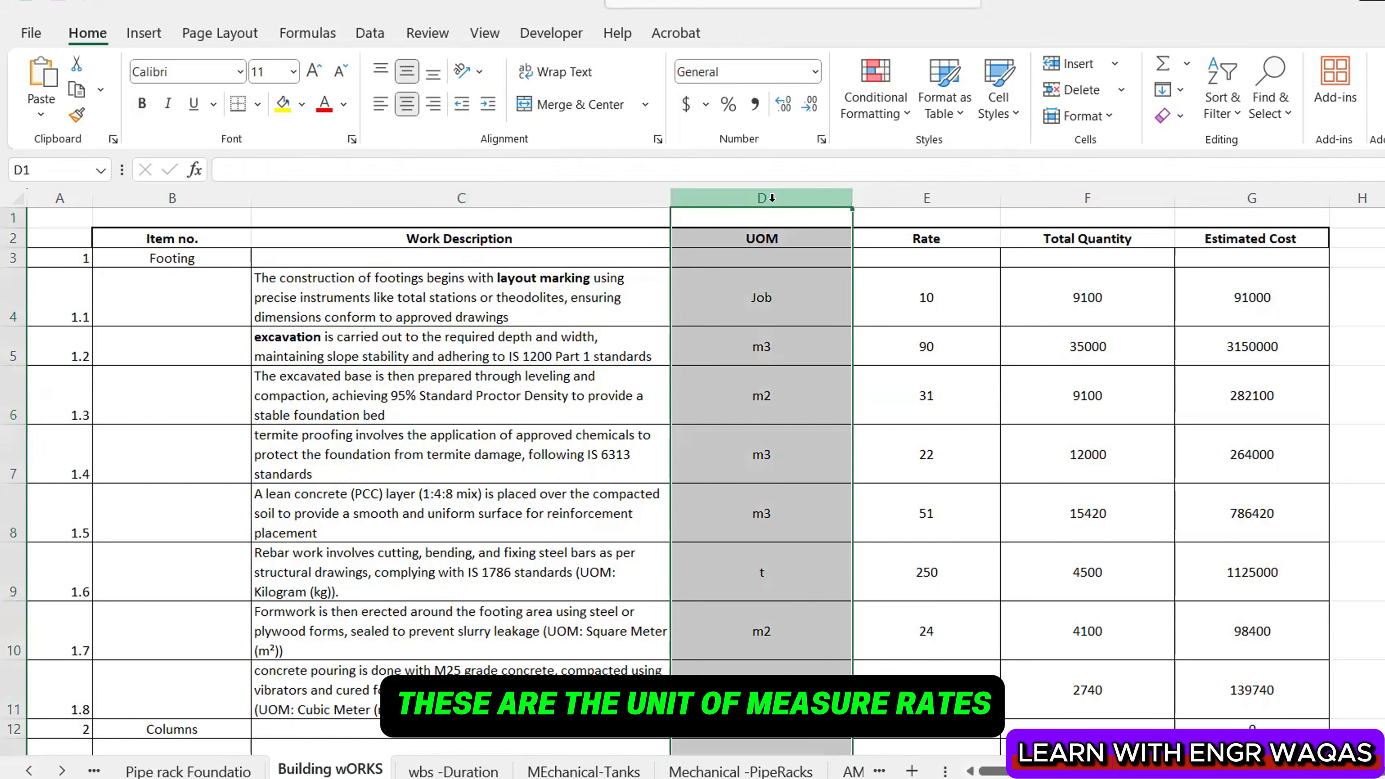
{"action": "left_click", "coordinate": [932, 198]}
{"action": "left_click", "coordinate": [1096, 198]}
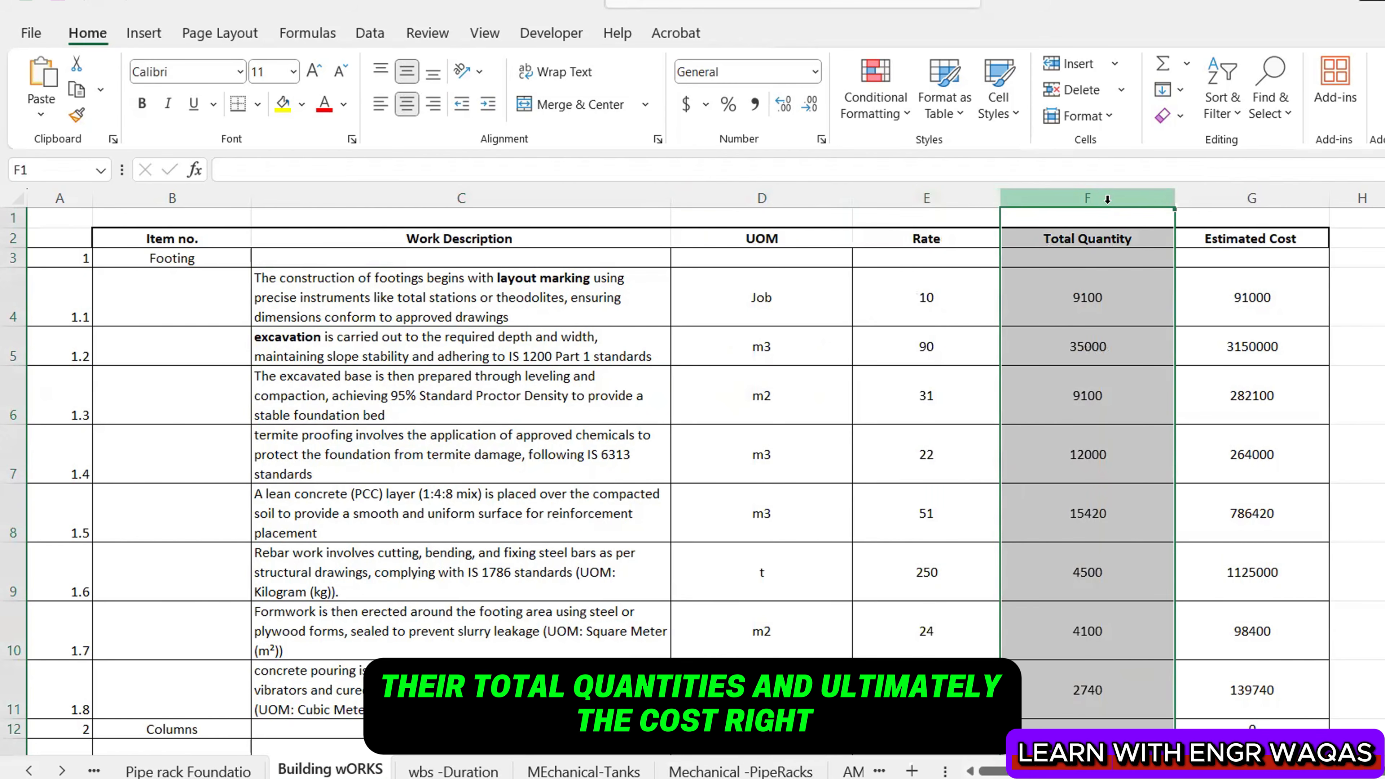
{"action": "left_click", "coordinate": [1205, 199]}
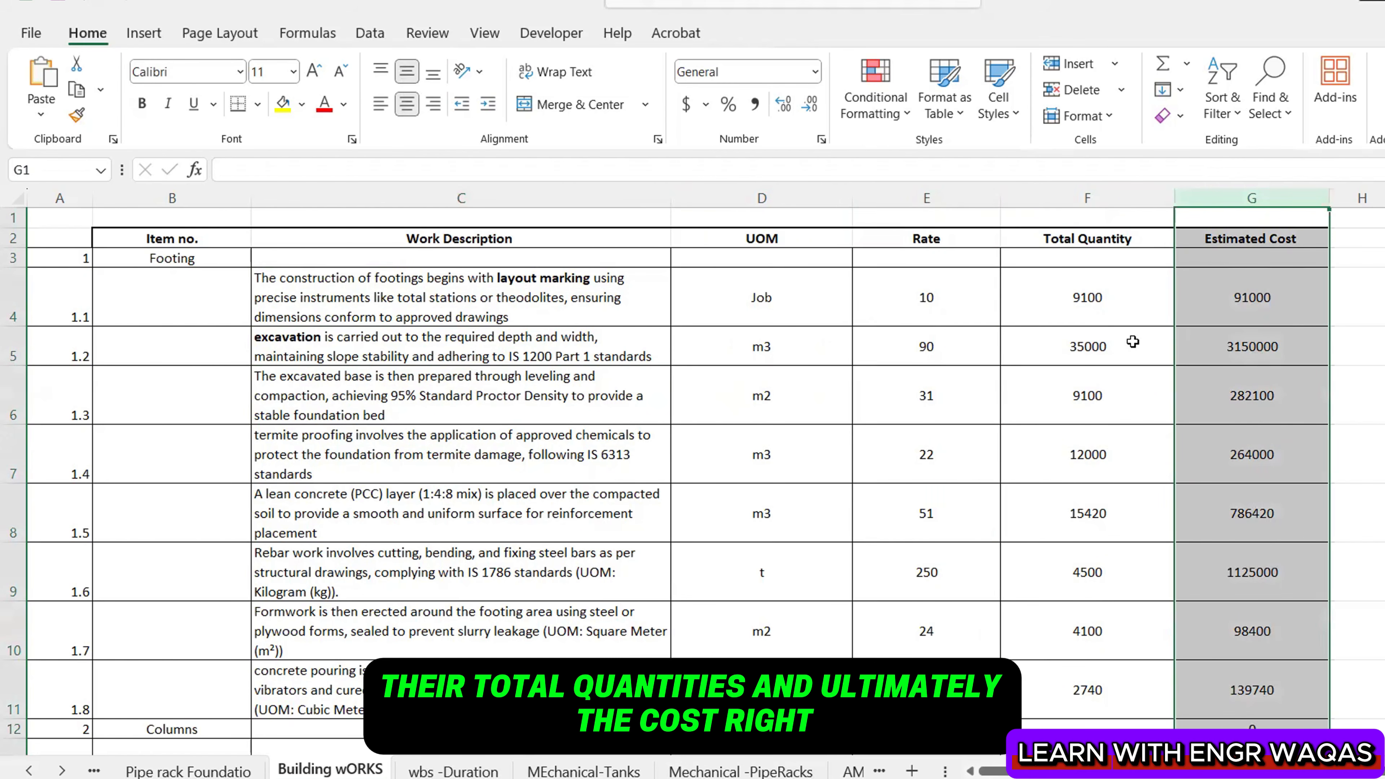
Check the total estimated cost at the end of the building works bill, and return to its first items
{"action": "scroll", "coordinate": [873, 363], "scroll_direction": "down", "scroll_amount": 11}
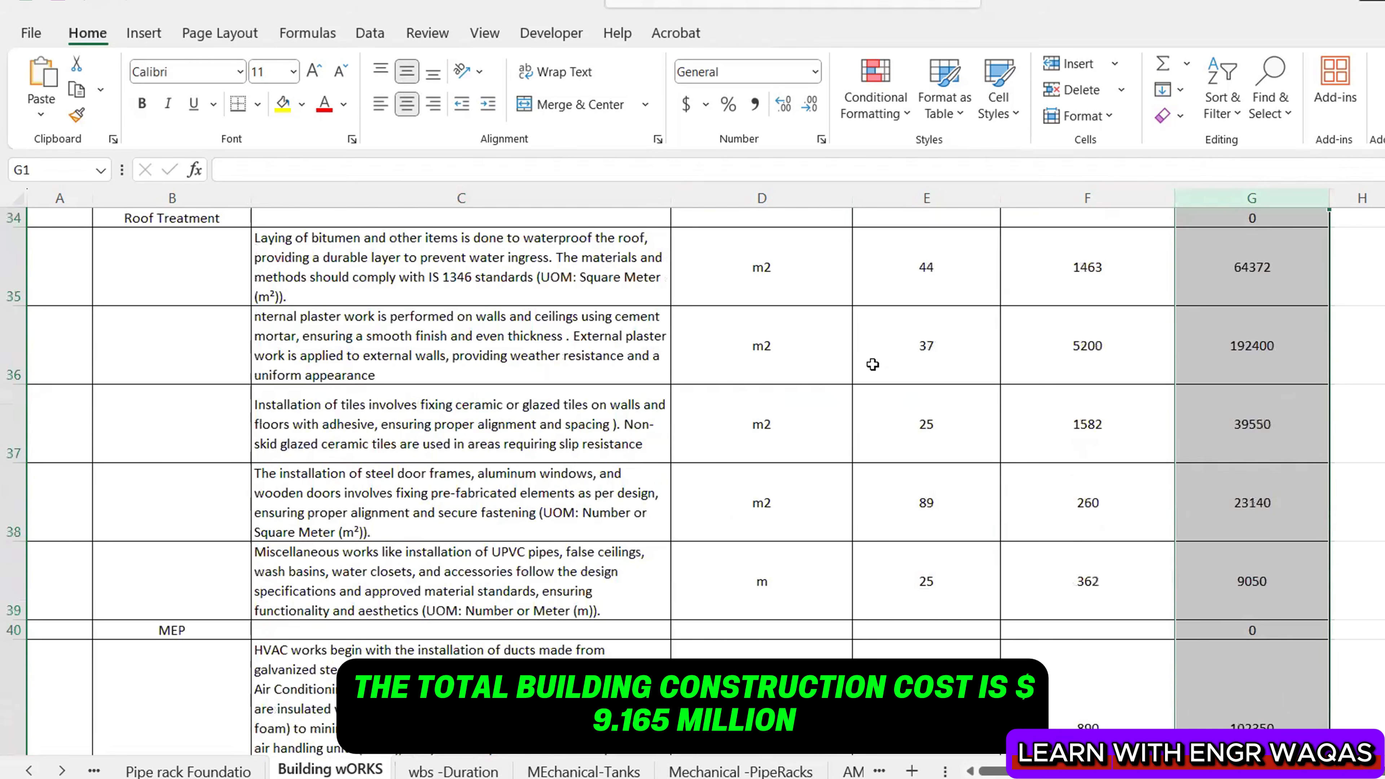
{"action": "scroll", "coordinate": [1254, 371], "scroll_direction": "down", "scroll_amount": 4}
{"action": "left_click", "coordinate": [1314, 376]}
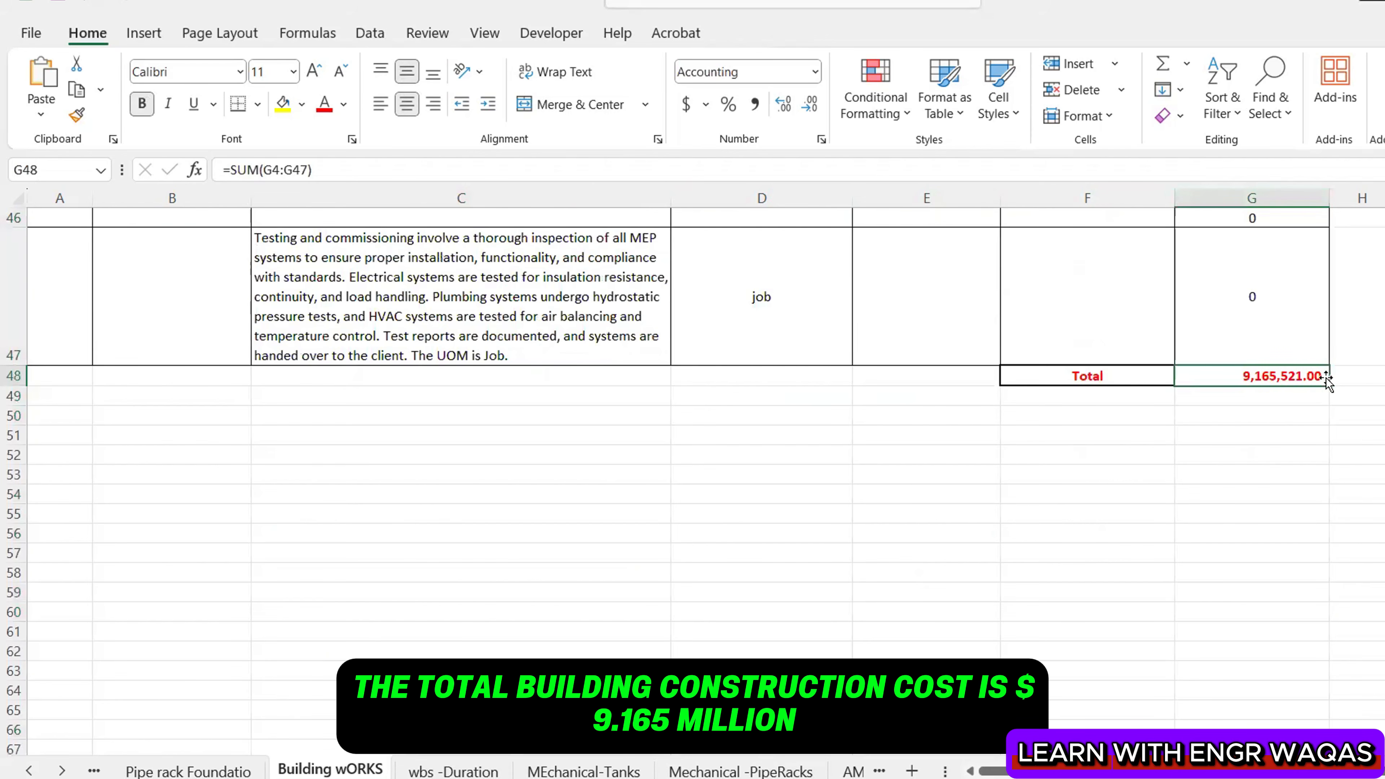
{"action": "scroll", "coordinate": [1073, 381], "scroll_direction": "up", "scroll_amount": 9}
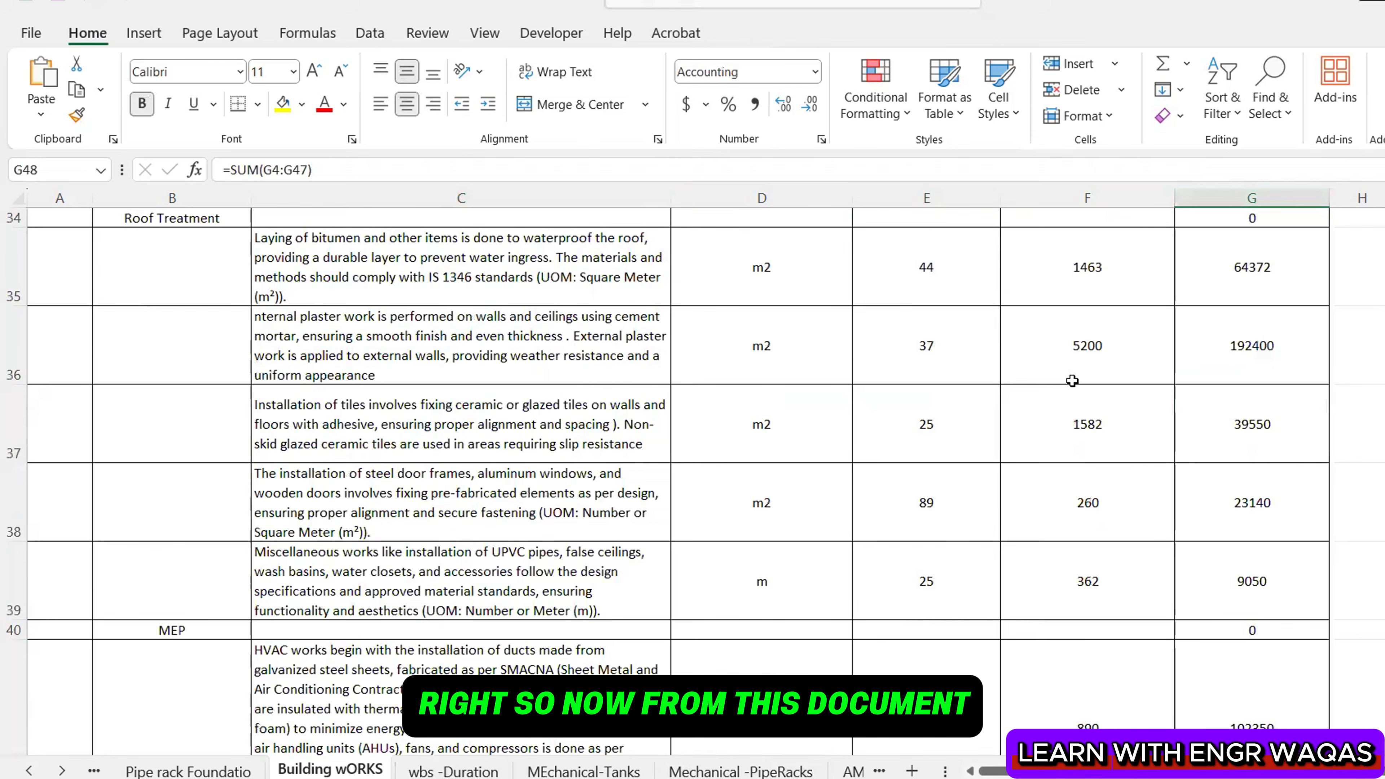
{"action": "scroll", "coordinate": [887, 186], "scroll_direction": "up", "scroll_amount": 5}
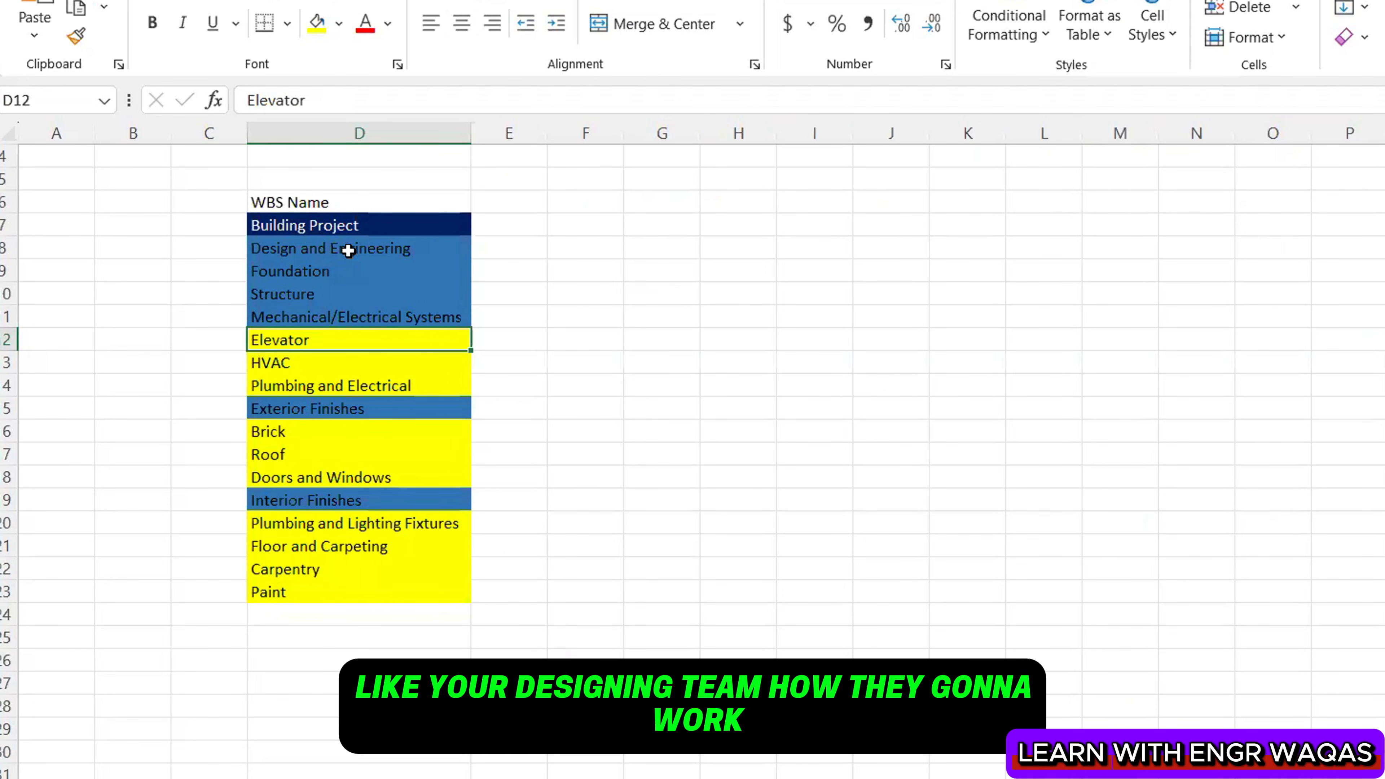
Review the WBS Name template entries Design and Engineering, Foundation, Structure and Mechanical/Electrical Systems
{"action": "left_click", "coordinate": [348, 250]}
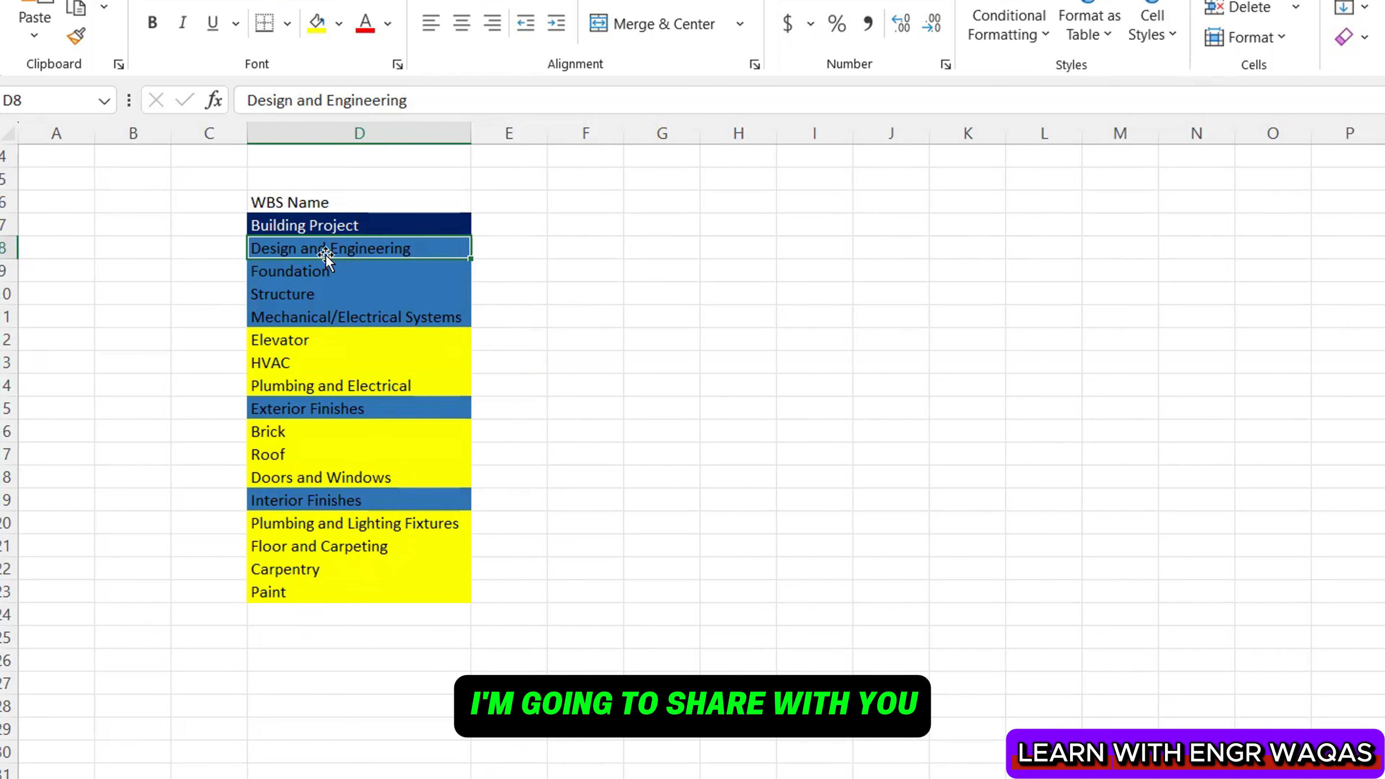
{"action": "left_click", "coordinate": [312, 277]}
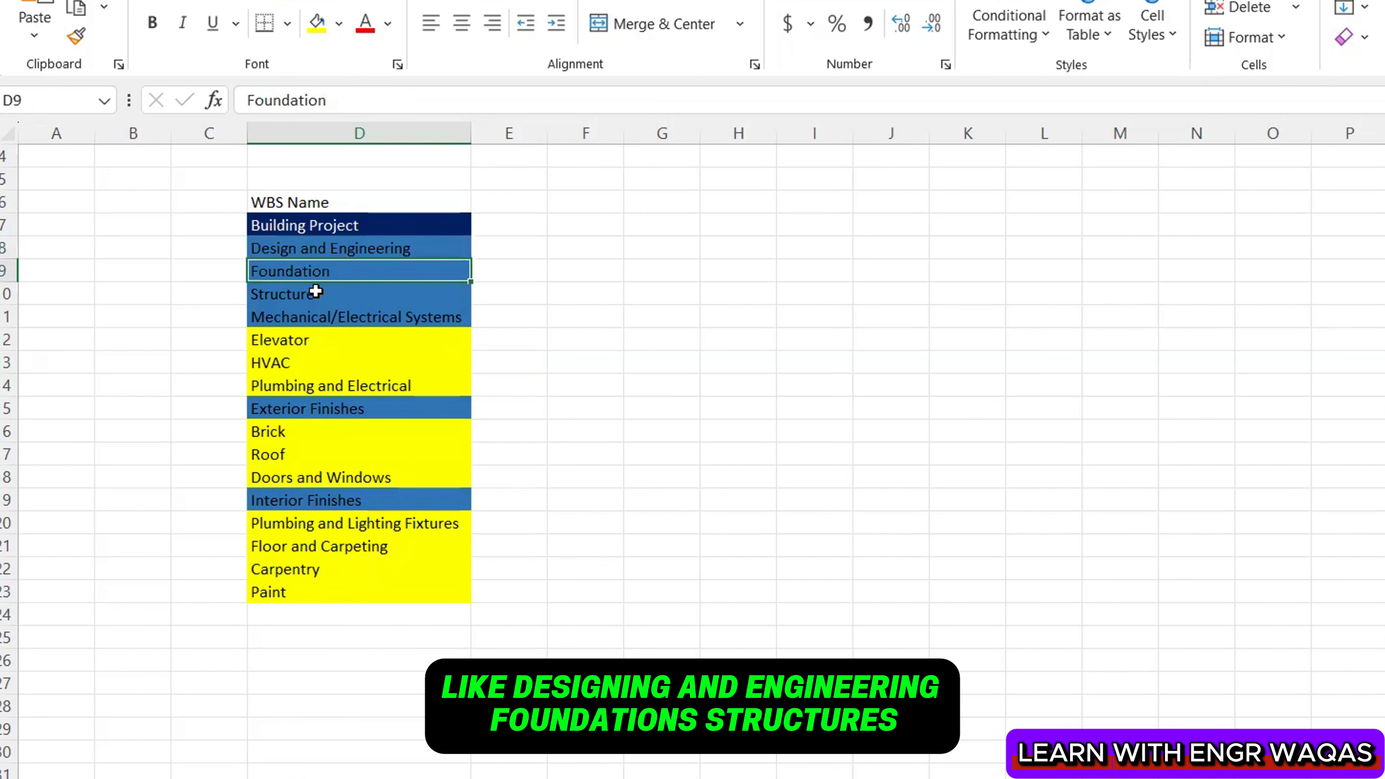
{"action": "left_click", "coordinate": [315, 292]}
{"action": "left_click", "coordinate": [348, 315]}
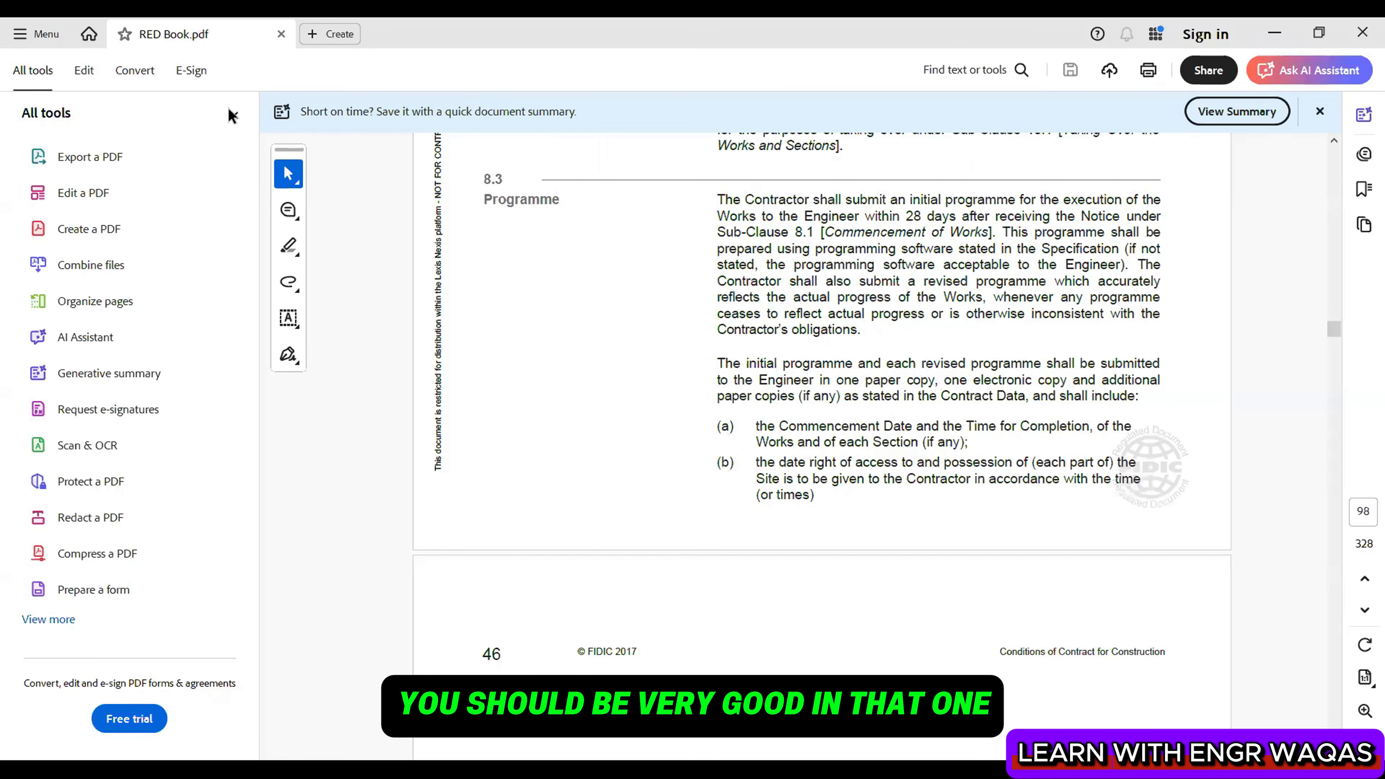
Hide the All tools pane in RED Book.pdf and read the first paragraph of clause 8.3 Programme
{"action": "left_click", "coordinate": [229, 115]}
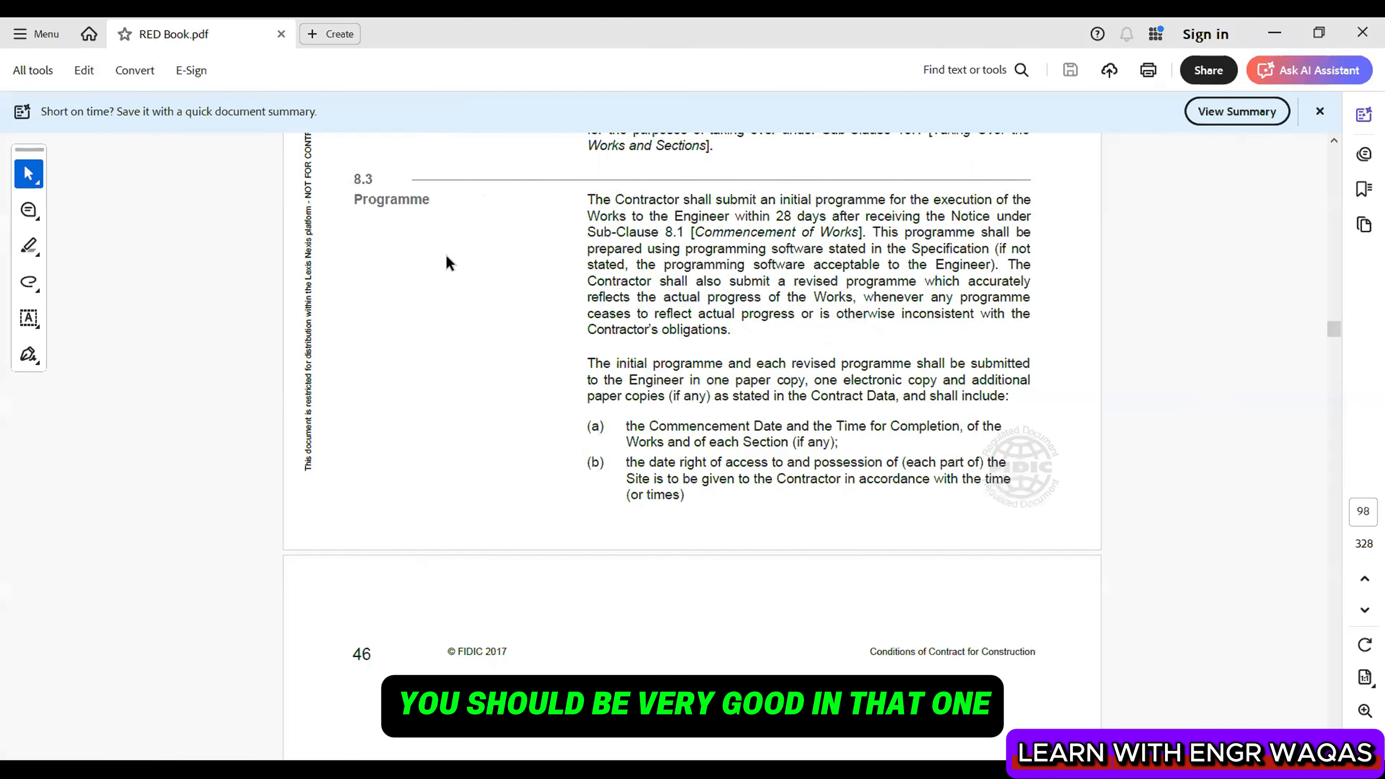
{"action": "scroll", "coordinate": [476, 393], "scroll_direction": "up", "scroll_amount": 2}
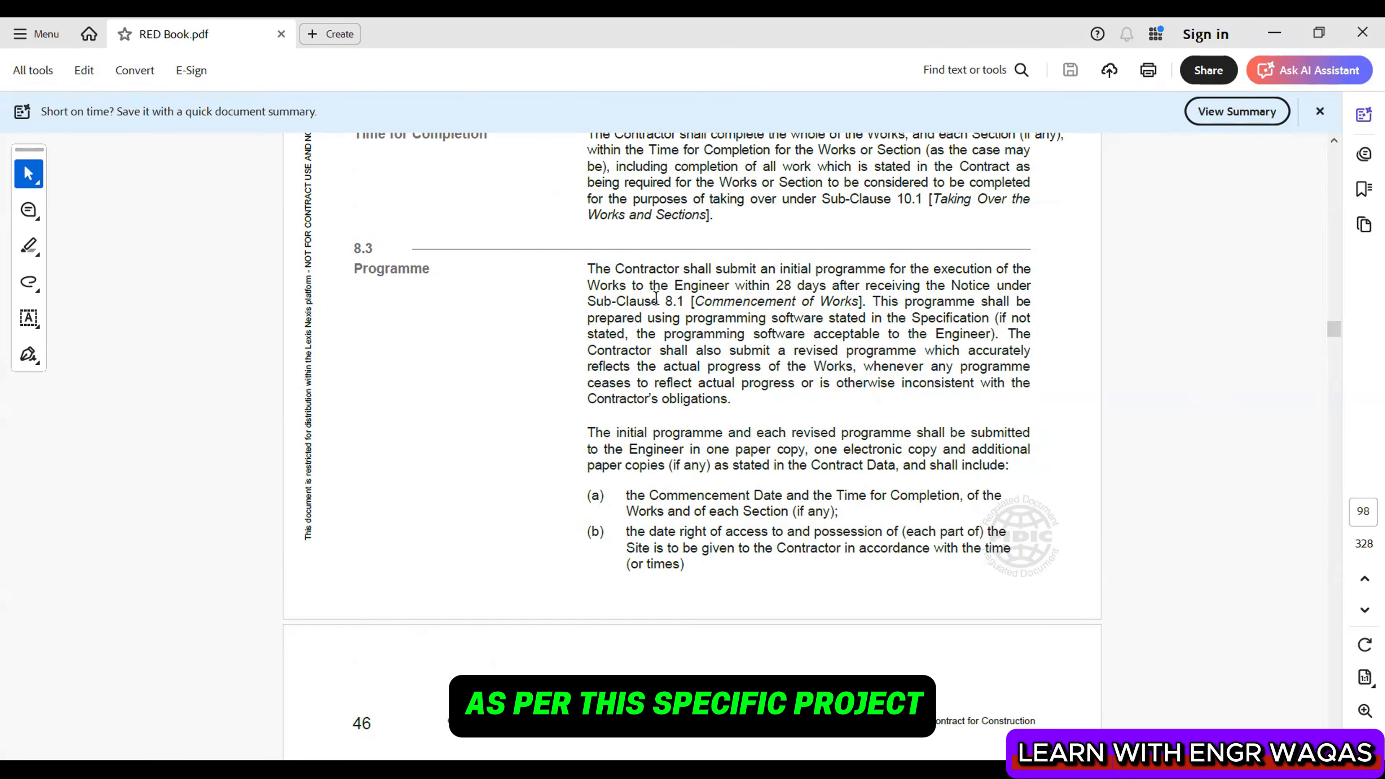
{"action": "left_click_drag", "start_coordinate": [587, 269], "coordinate": [697, 384]}
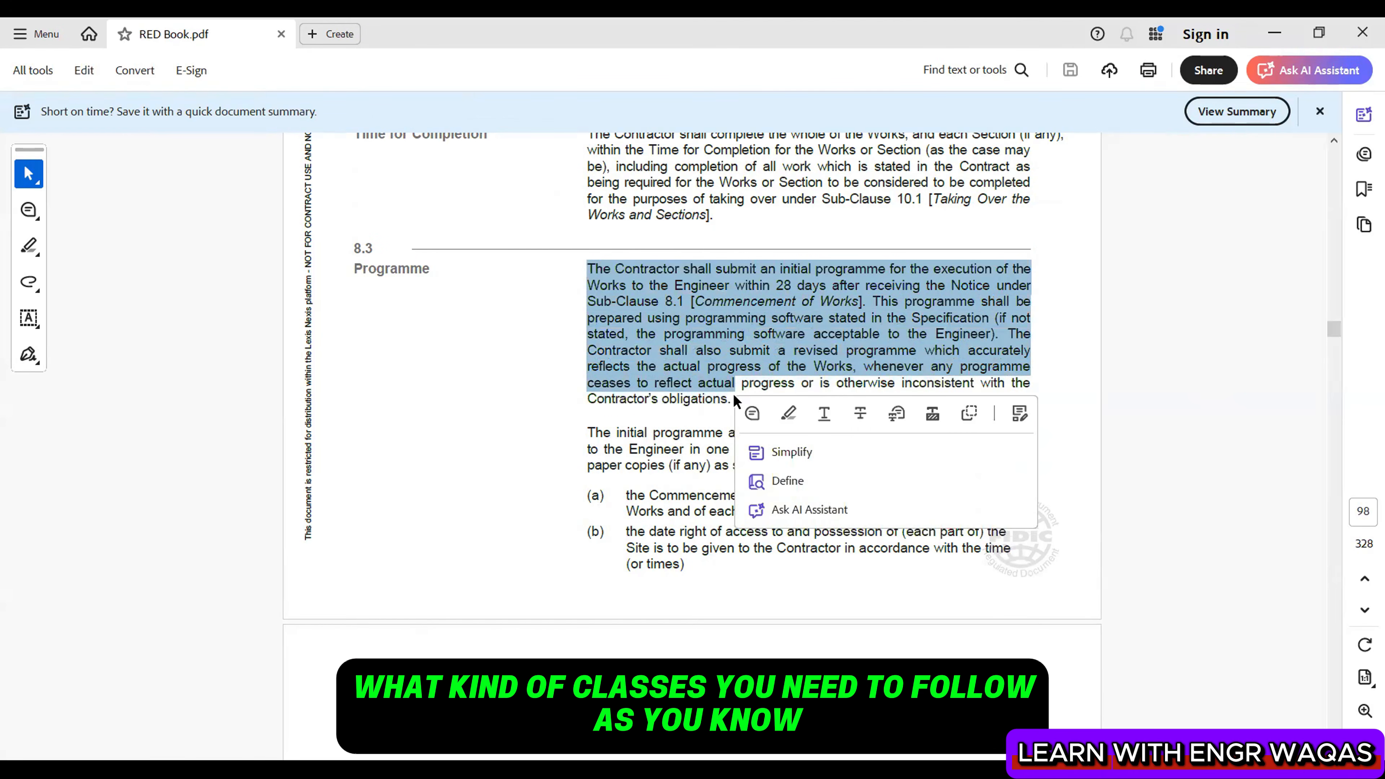
{"action": "left_click", "coordinate": [540, 373]}
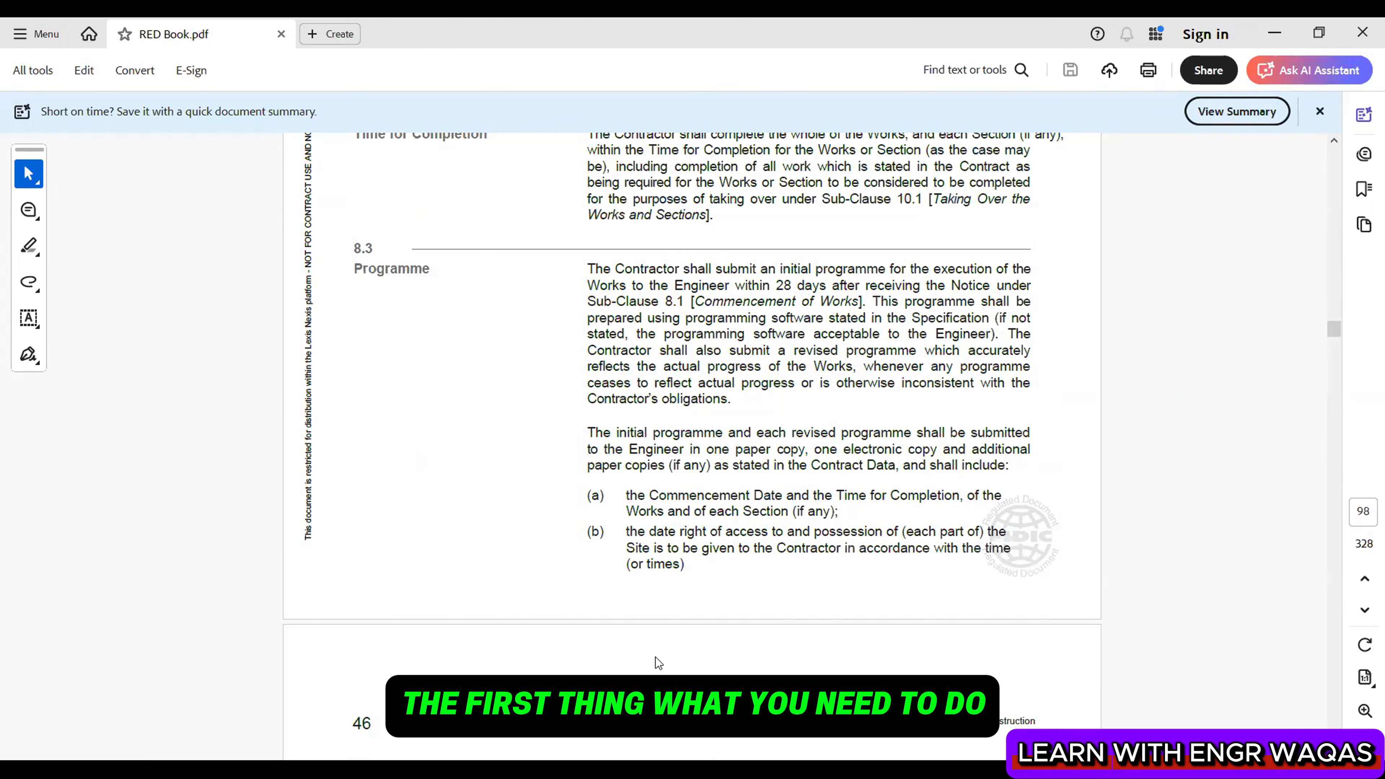
Switch to the Gas Project BOQ workbook and review the work categories in column B of the Building wORKS sheet, such as Footing, Columns and Beams
{"action": "key", "text": "alt+Tab"}
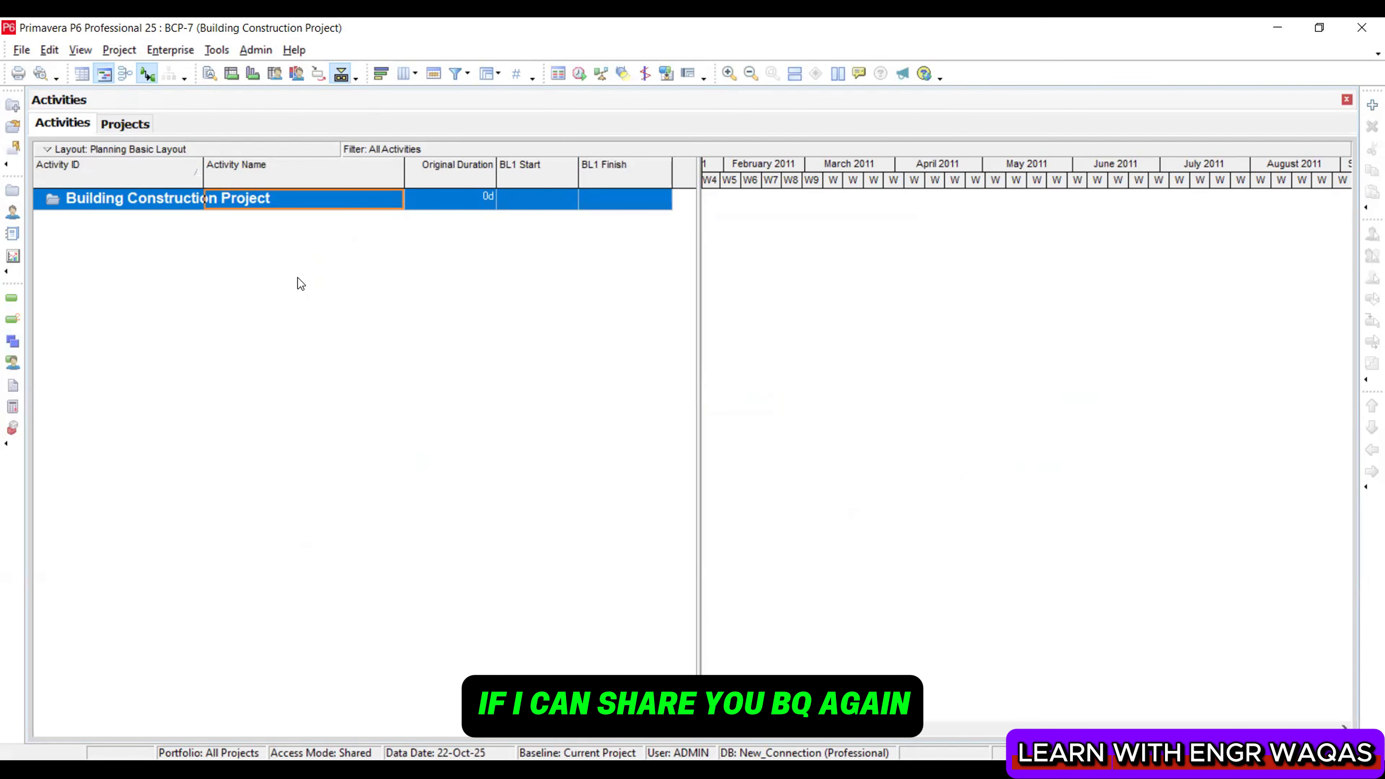
{"action": "key", "text": "alt+Tab"}
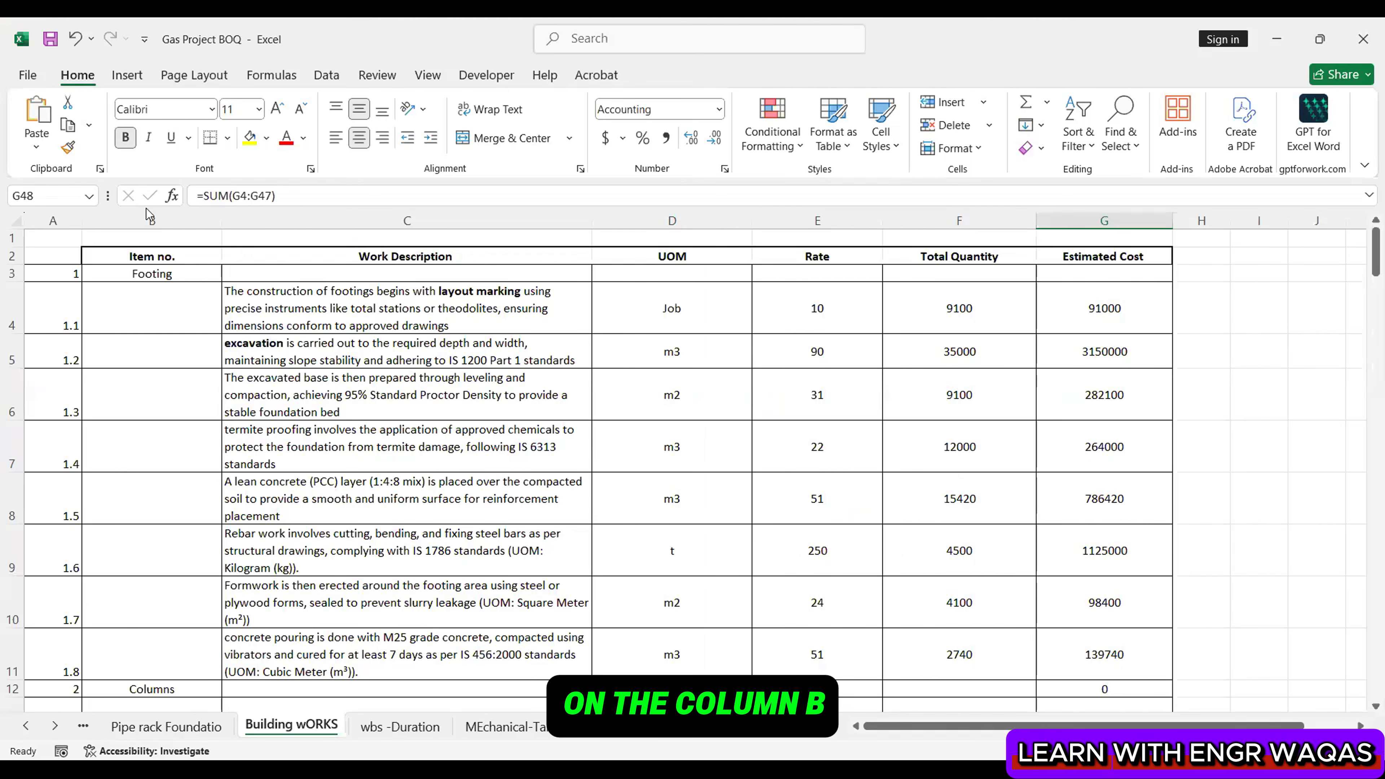
{"action": "left_click", "coordinate": [148, 217]}
{"action": "left_click", "coordinate": [182, 273]}
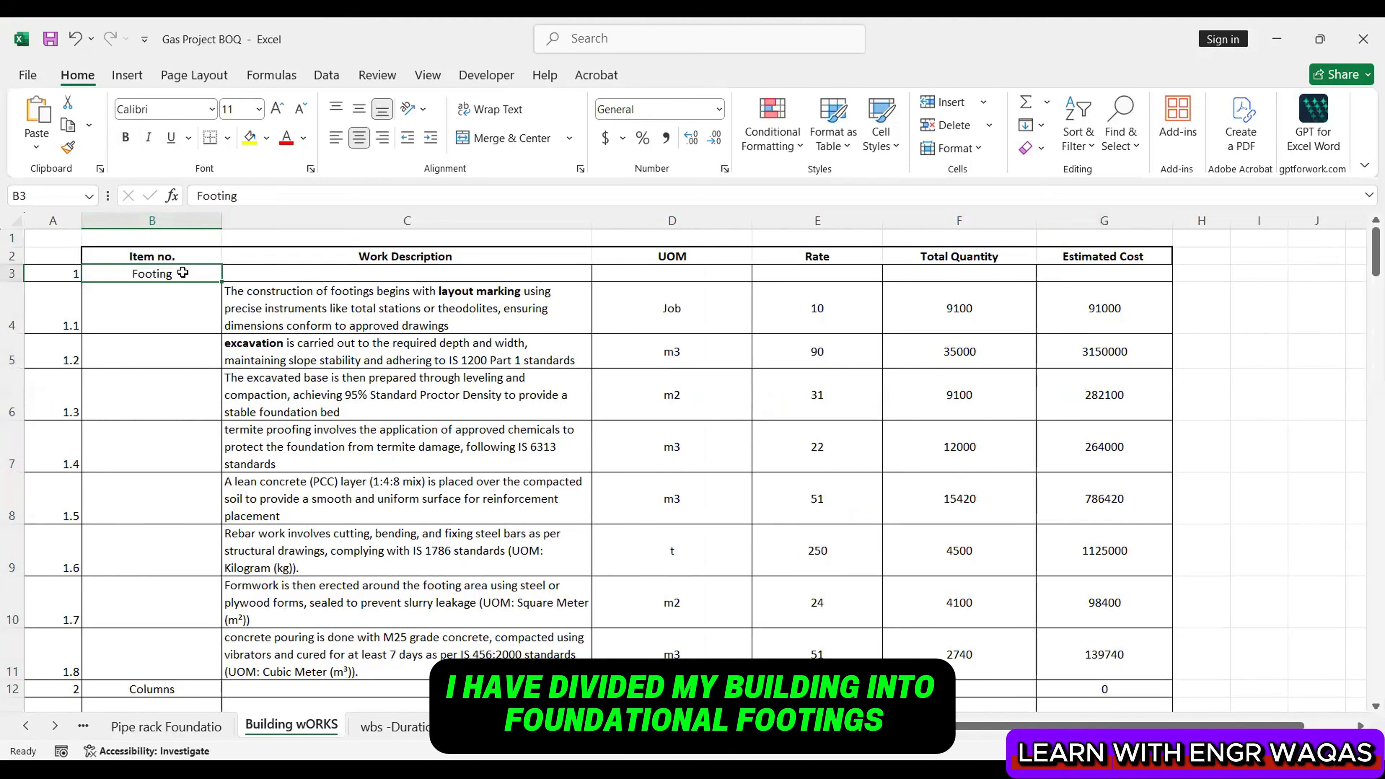
{"action": "scroll", "coordinate": [182, 273], "scroll_direction": "down", "scroll_amount": 1}
{"action": "scroll", "coordinate": [190, 494], "scroll_direction": "down", "scroll_amount": 3}
{"action": "left_click", "coordinate": [190, 494]}
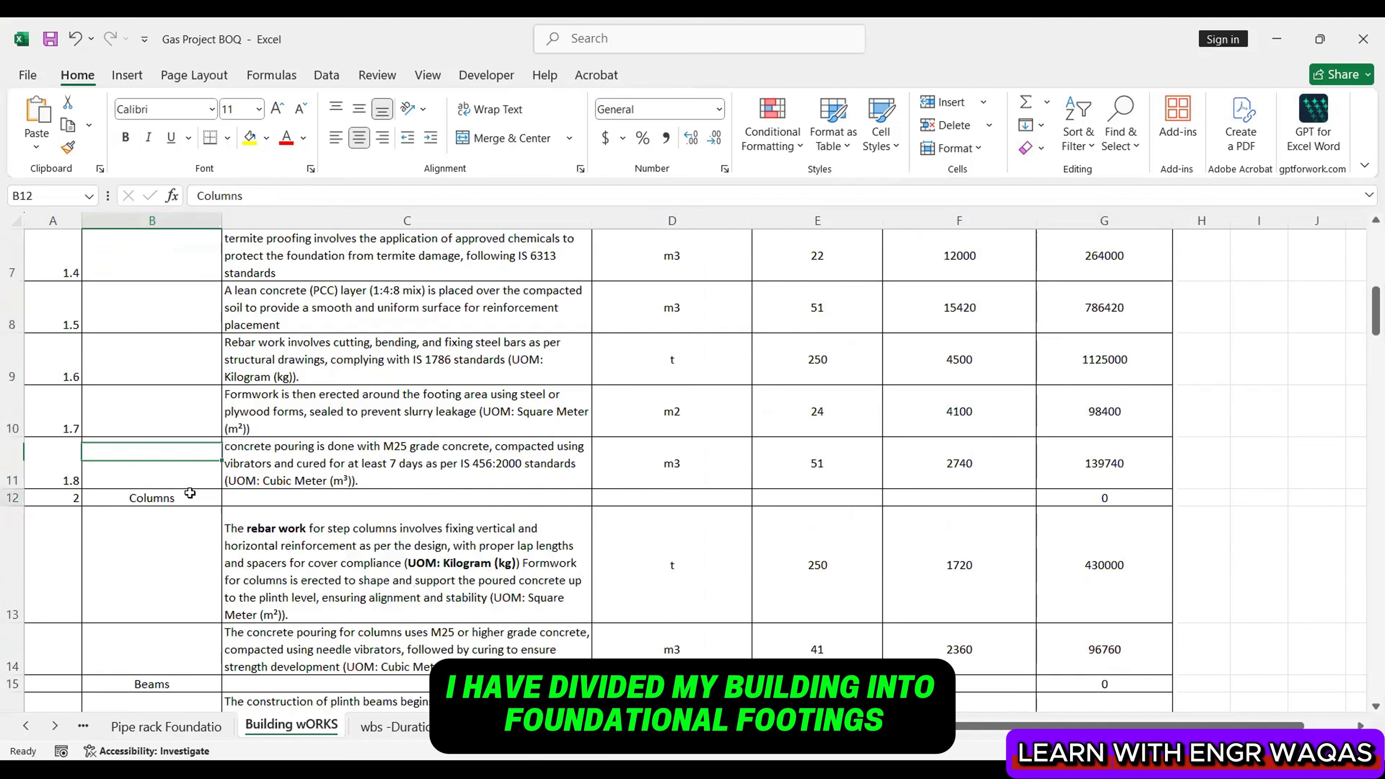
{"action": "scroll", "coordinate": [190, 494], "scroll_direction": "down", "scroll_amount": 5}
{"action": "left_click", "coordinate": [182, 412]}
{"action": "scroll", "coordinate": [182, 415], "scroll_direction": "down", "scroll_amount": 2}
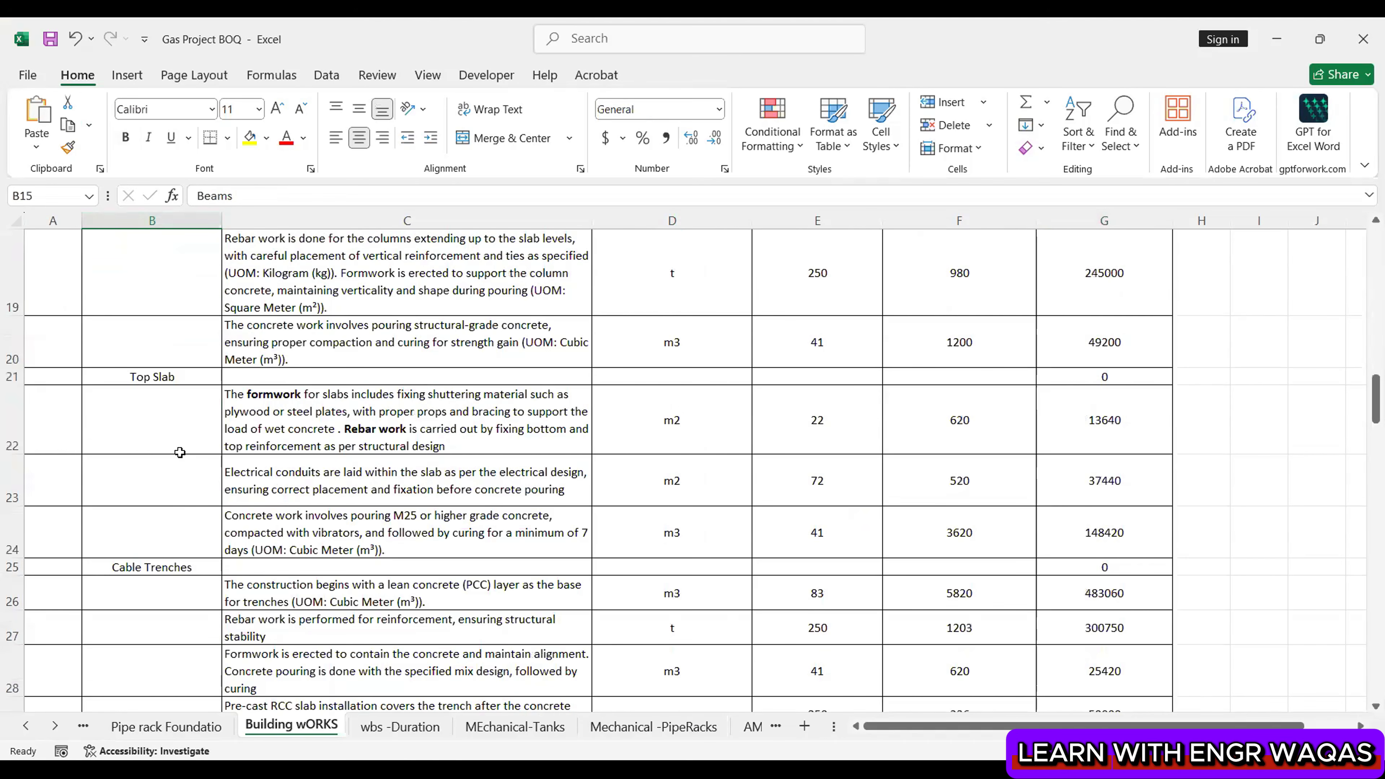
{"action": "left_click", "coordinate": [174, 219]}
{"action": "scroll", "coordinate": [240, 377], "scroll_direction": "up", "scroll_amount": 6}
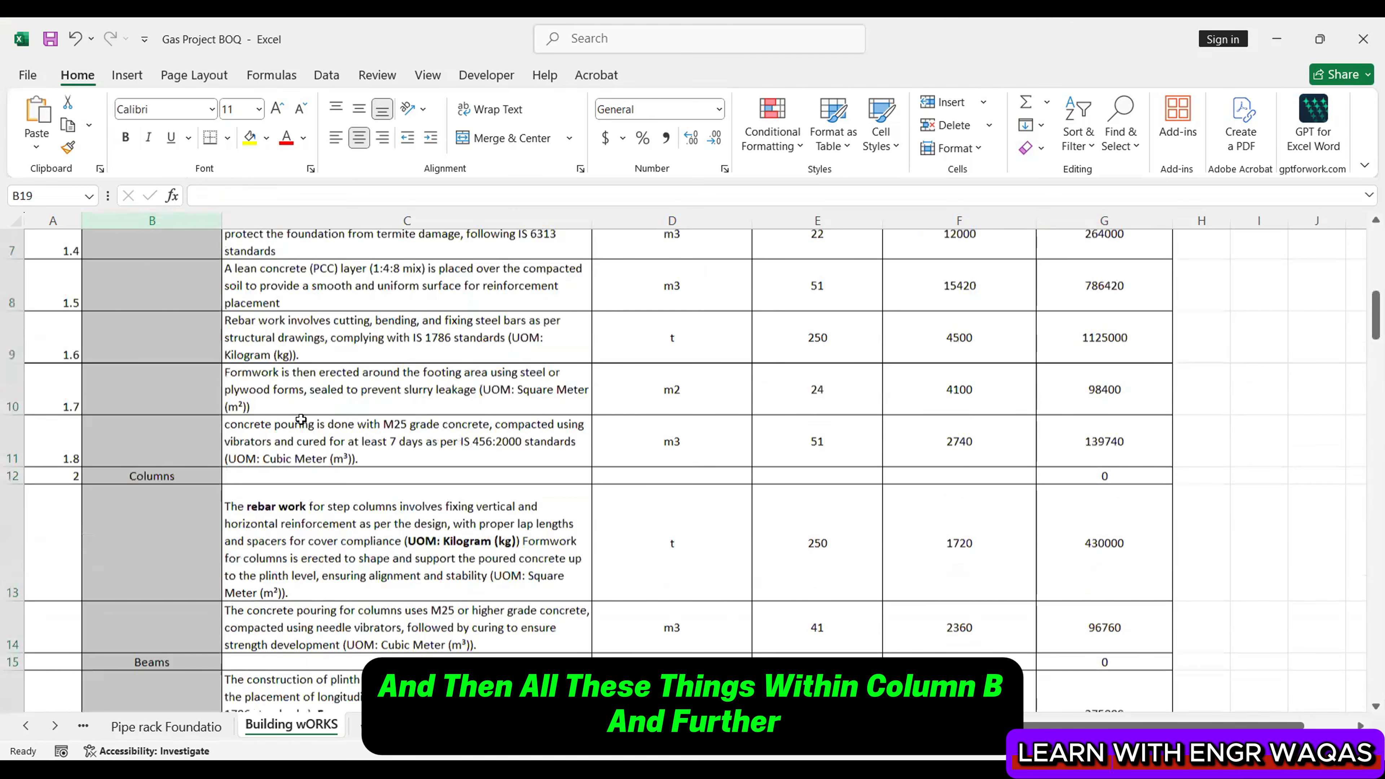
Compare the column B categories with the Footing work descriptions for layout marking, excavation and base preparation
{"action": "left_click", "coordinate": [155, 219]}
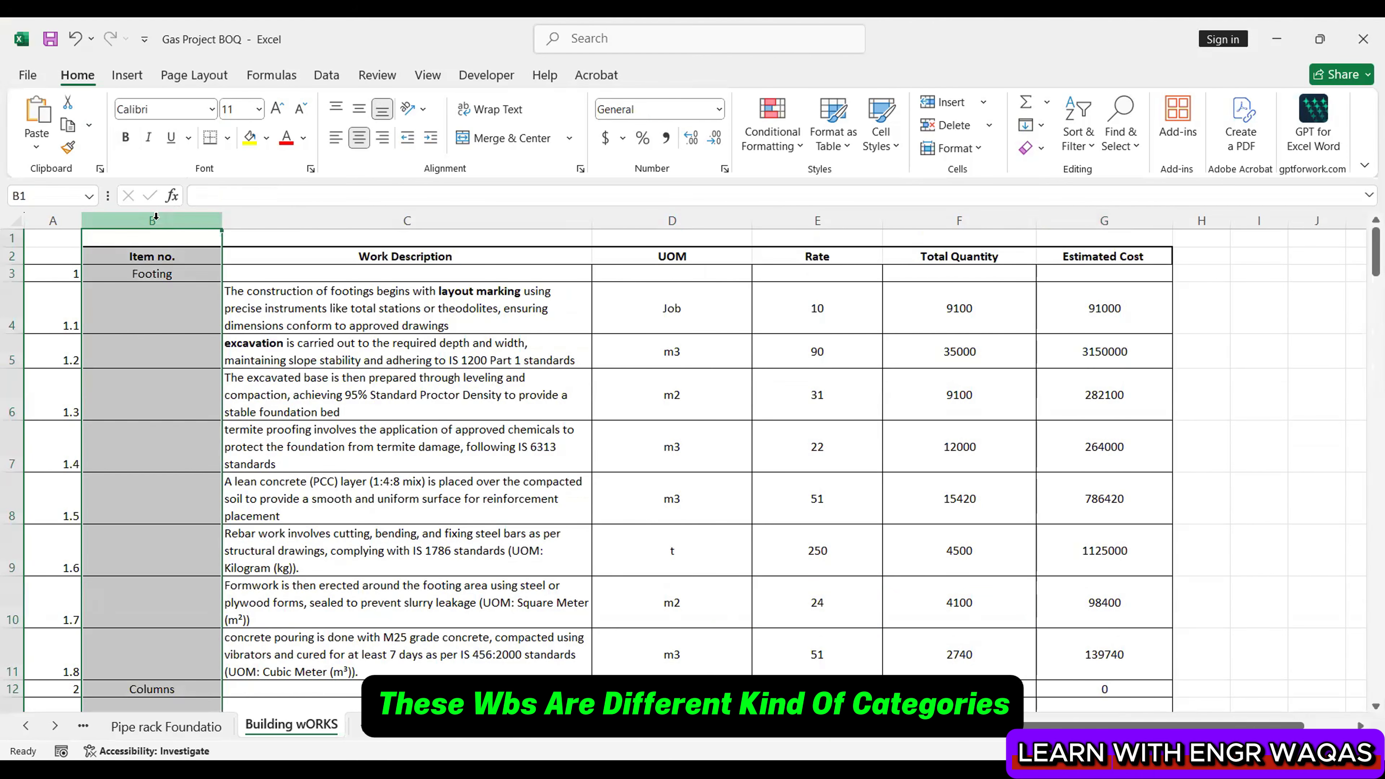
{"action": "left_click", "coordinate": [289, 292]}
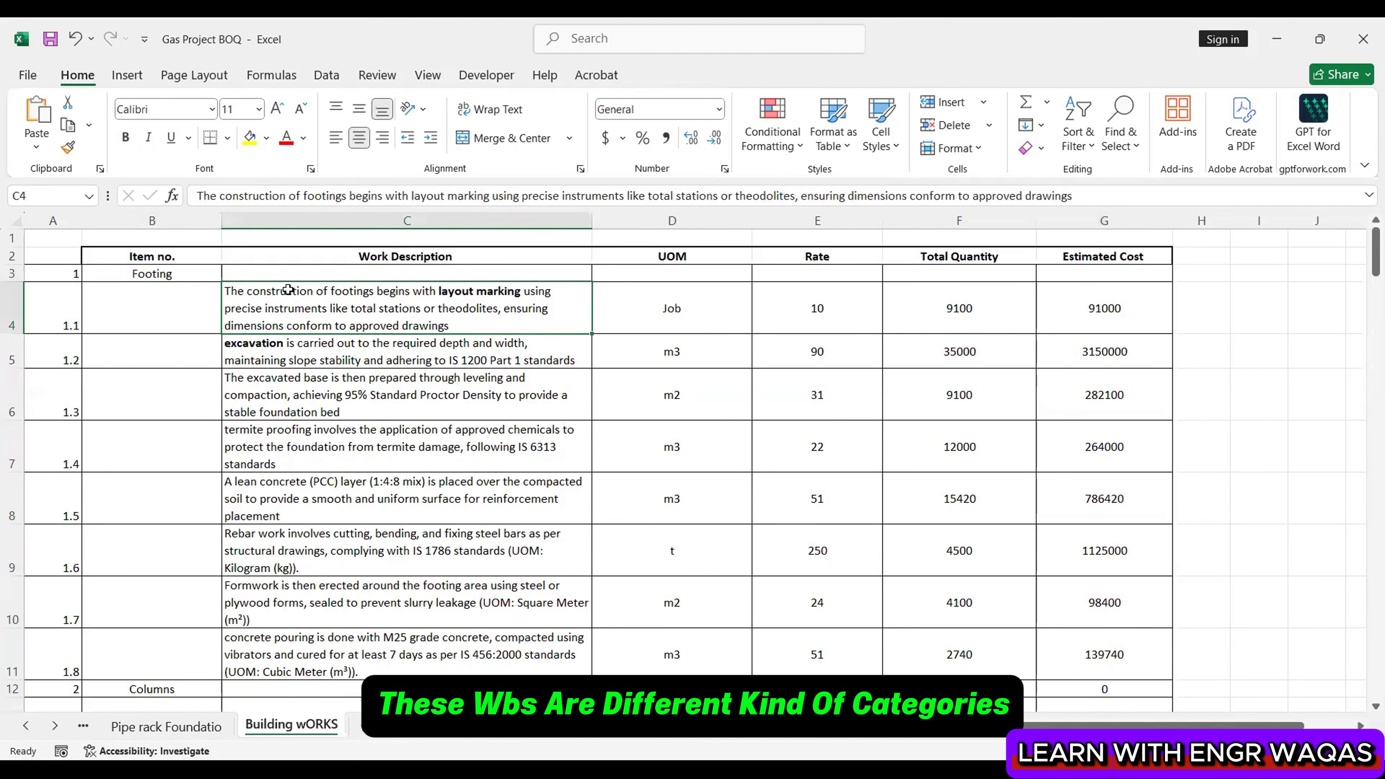
{"action": "left_click", "coordinate": [187, 224]}
{"action": "left_click", "coordinate": [360, 305]}
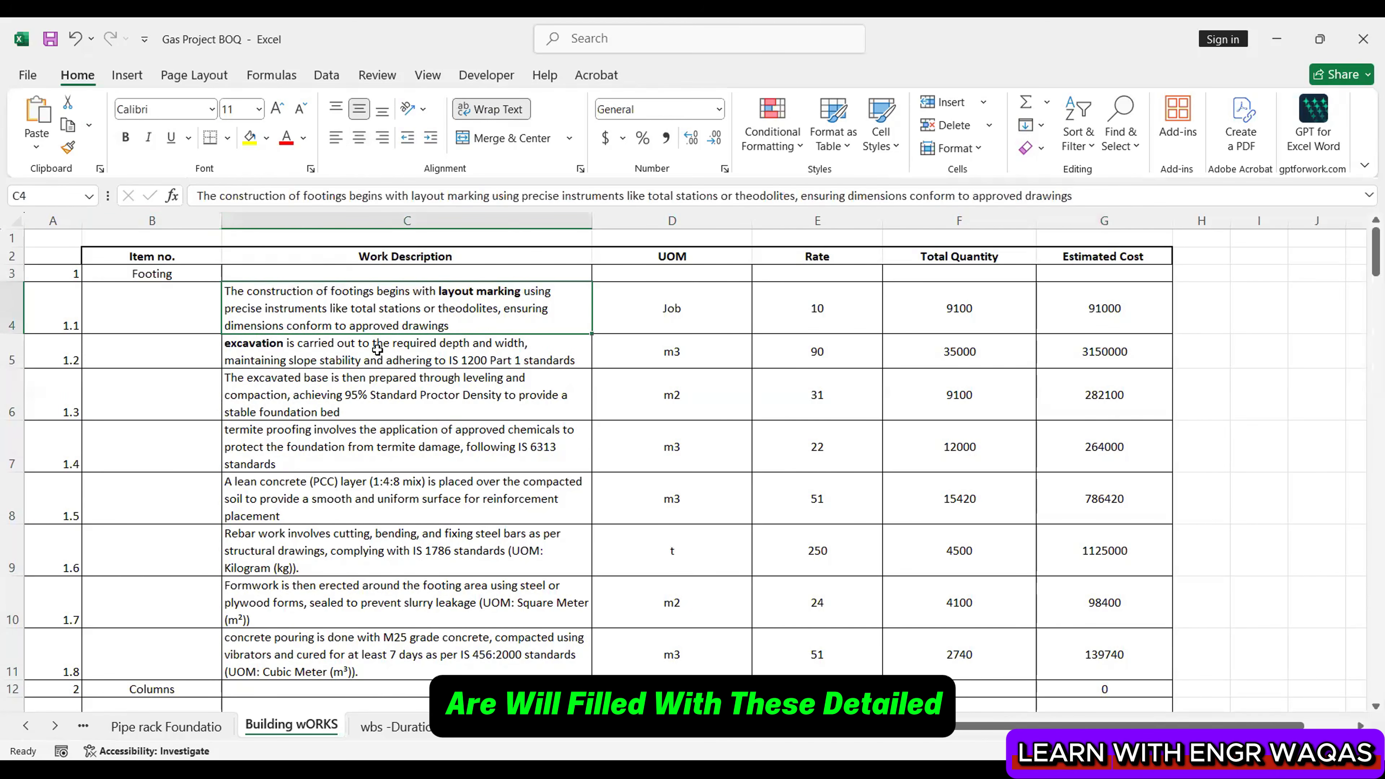
{"action": "left_click", "coordinate": [377, 352]}
{"action": "left_click", "coordinate": [411, 405]}
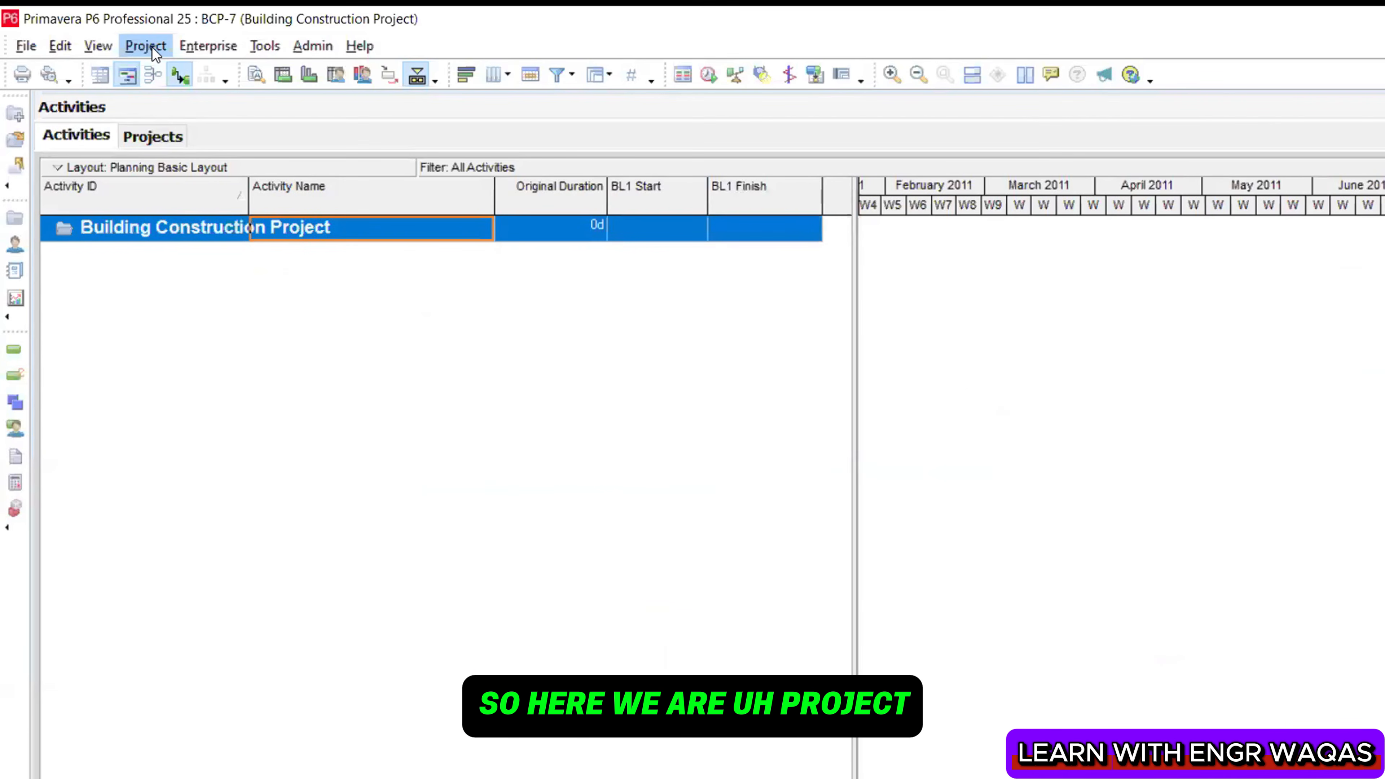
Open the WBS view of BCP-7 in Primavera P6 and add a WBS element named Design and Engineering under Building Construction Project
{"action": "left_click", "coordinate": [152, 46]}
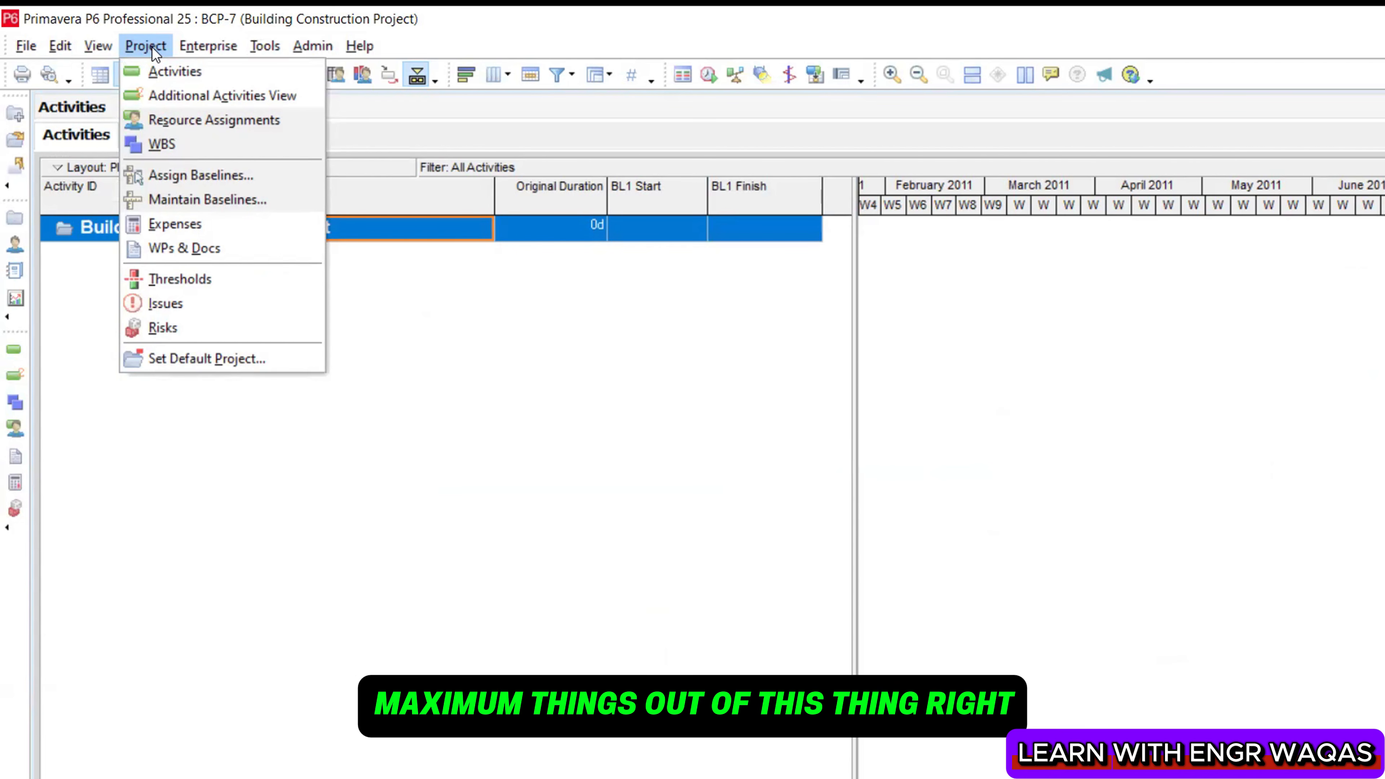
{"action": "left_click", "coordinate": [166, 144]}
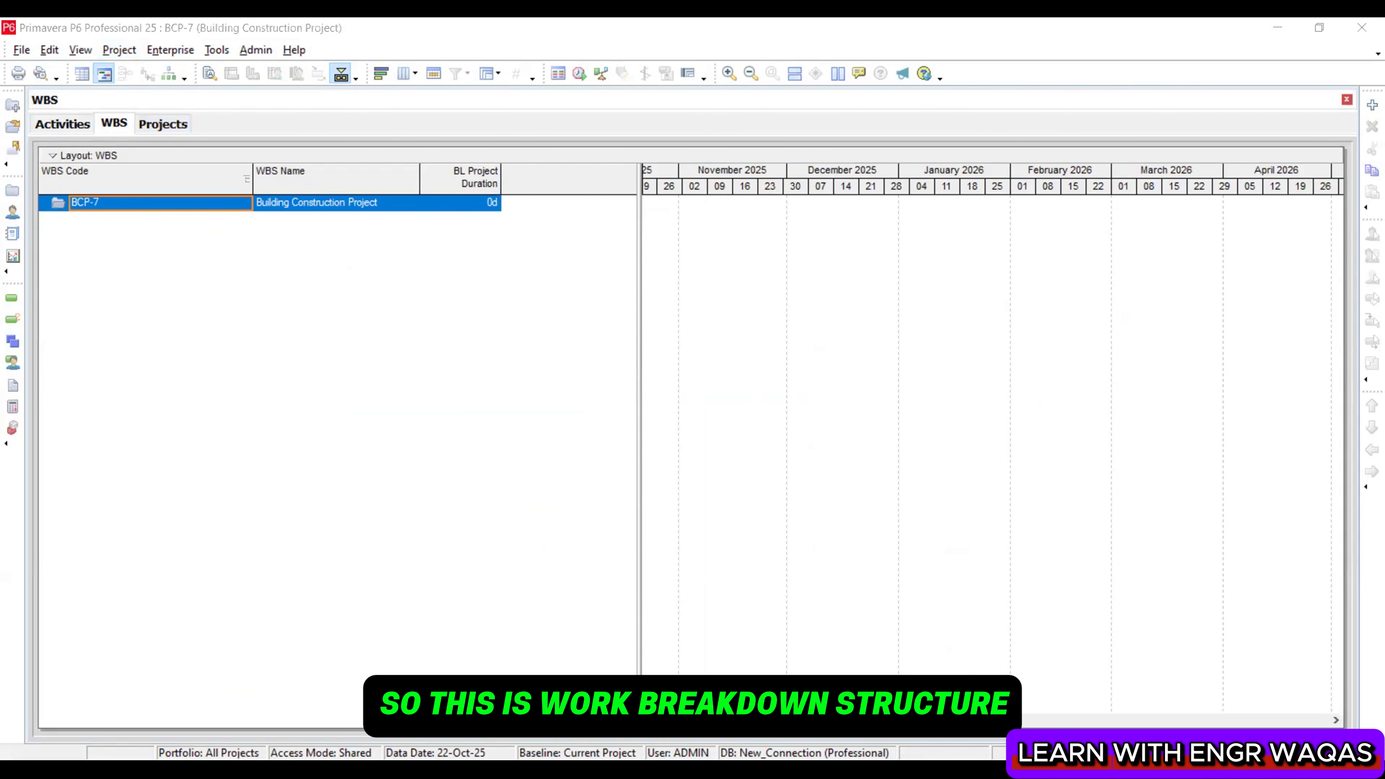
{"action": "right_click", "coordinate": [284, 204]}
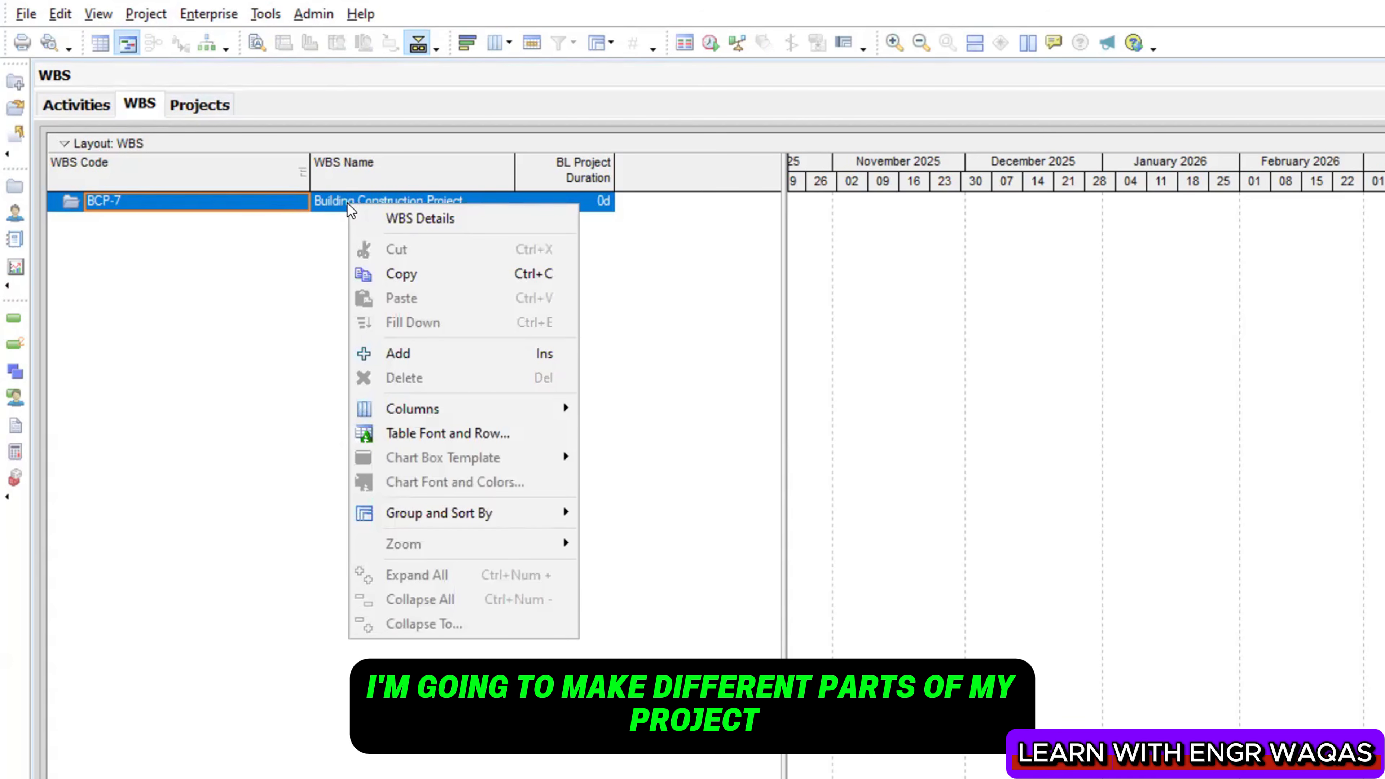
{"action": "left_click", "coordinate": [433, 348]}
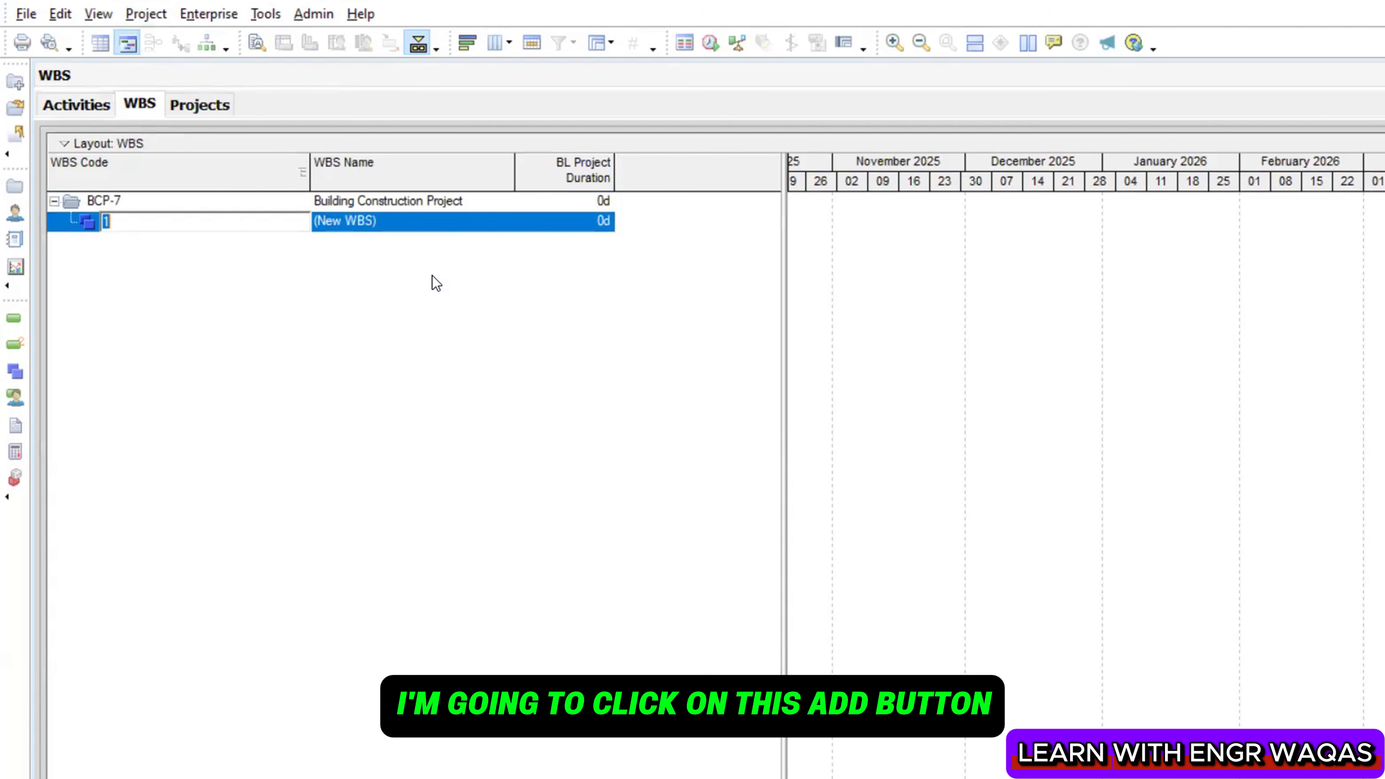
{"action": "left_click", "coordinate": [420, 225]}
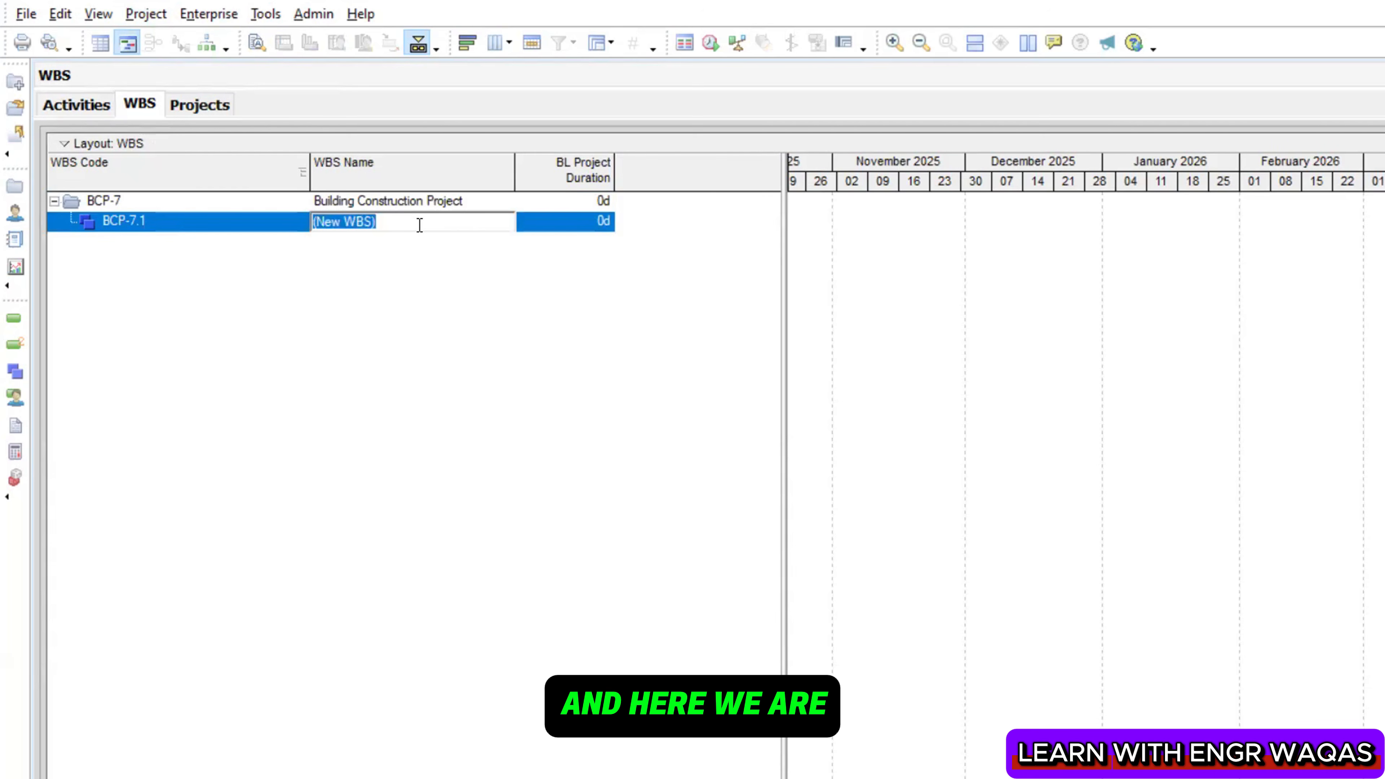
{"action": "type", "text": "Desi"}
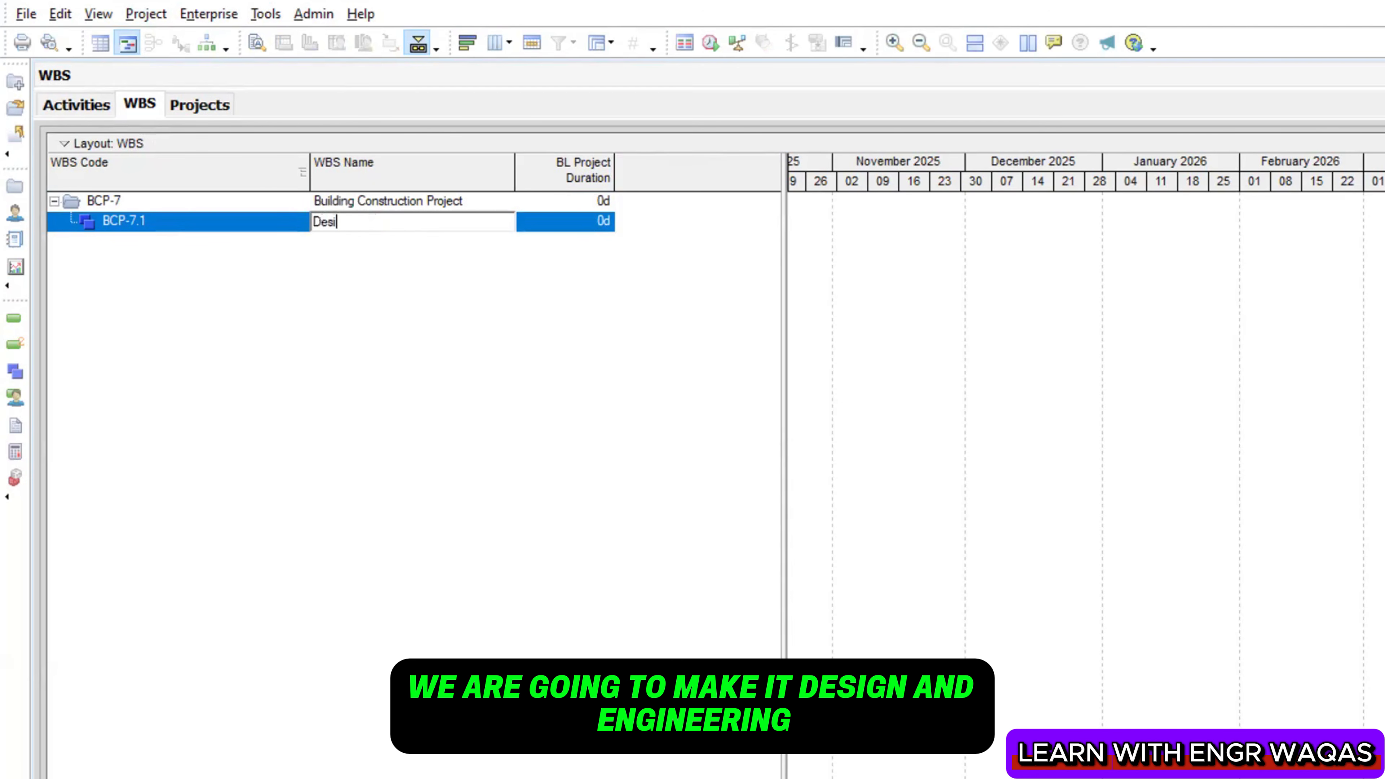
{"action": "type", "text": "gn and En"}
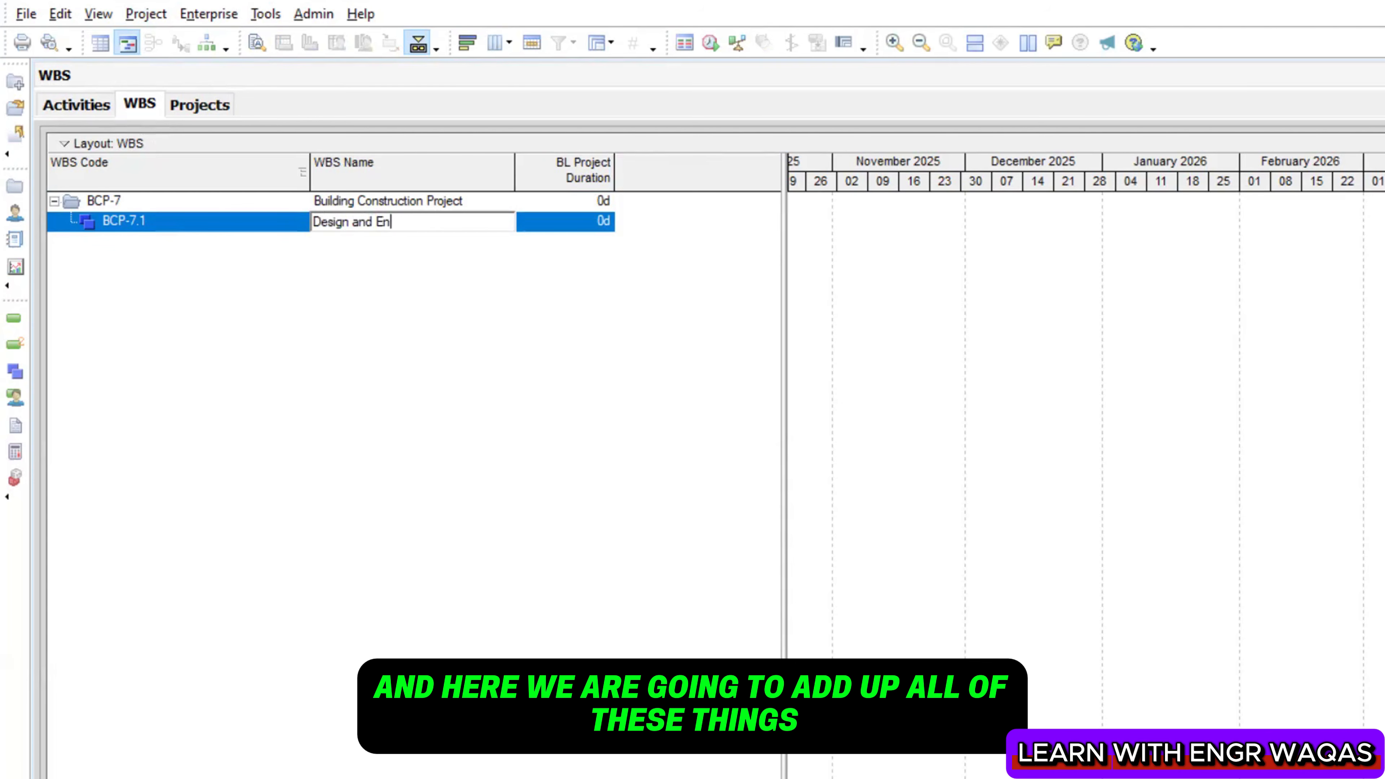
{"action": "type", "text": "gineering"}
{"action": "key", "text": "Return"}
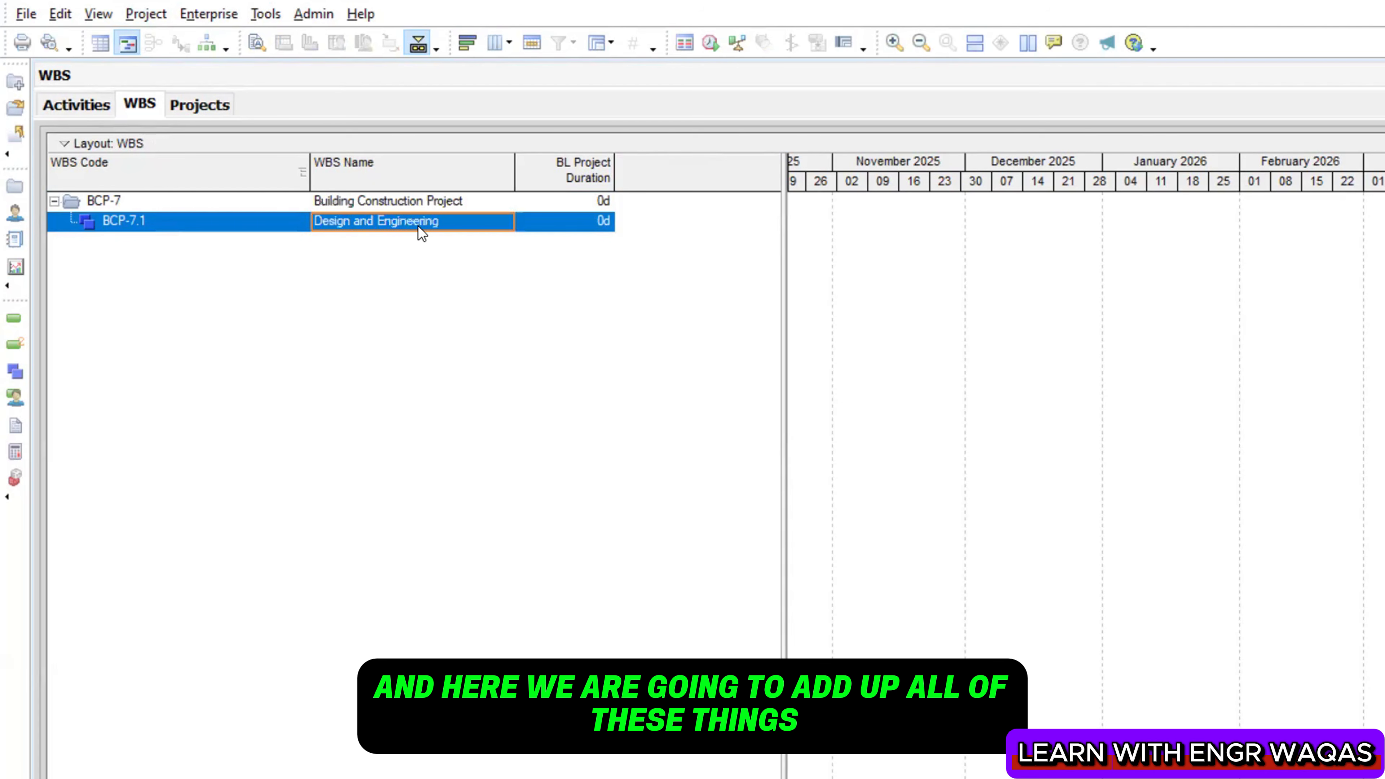
Add a second WBS element named Foundations directly under Building Construction Project
{"action": "left_click", "coordinate": [423, 203]}
{"action": "right_click", "coordinate": [423, 204]}
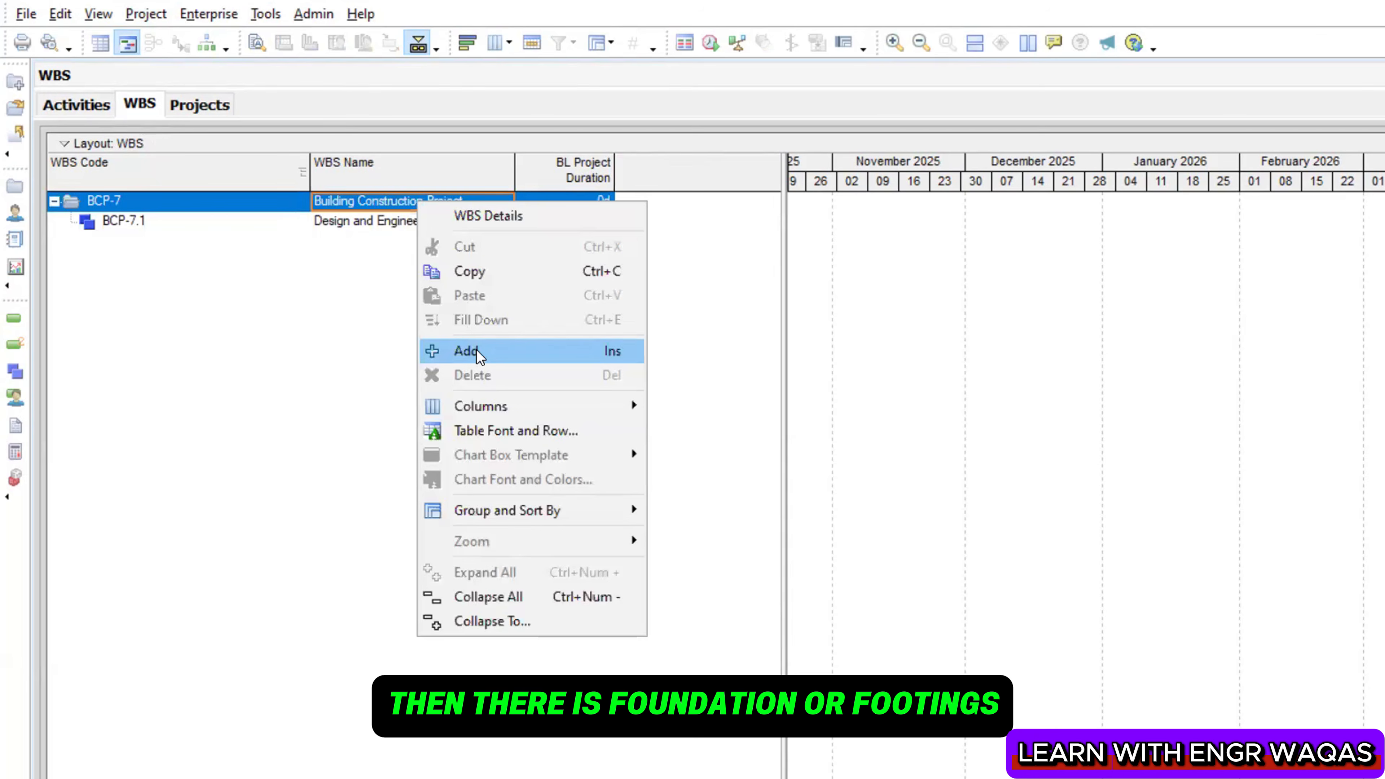
{"action": "left_click", "coordinate": [469, 352]}
{"action": "left_click", "coordinate": [390, 242]}
{"action": "left_click", "coordinate": [389, 241]}
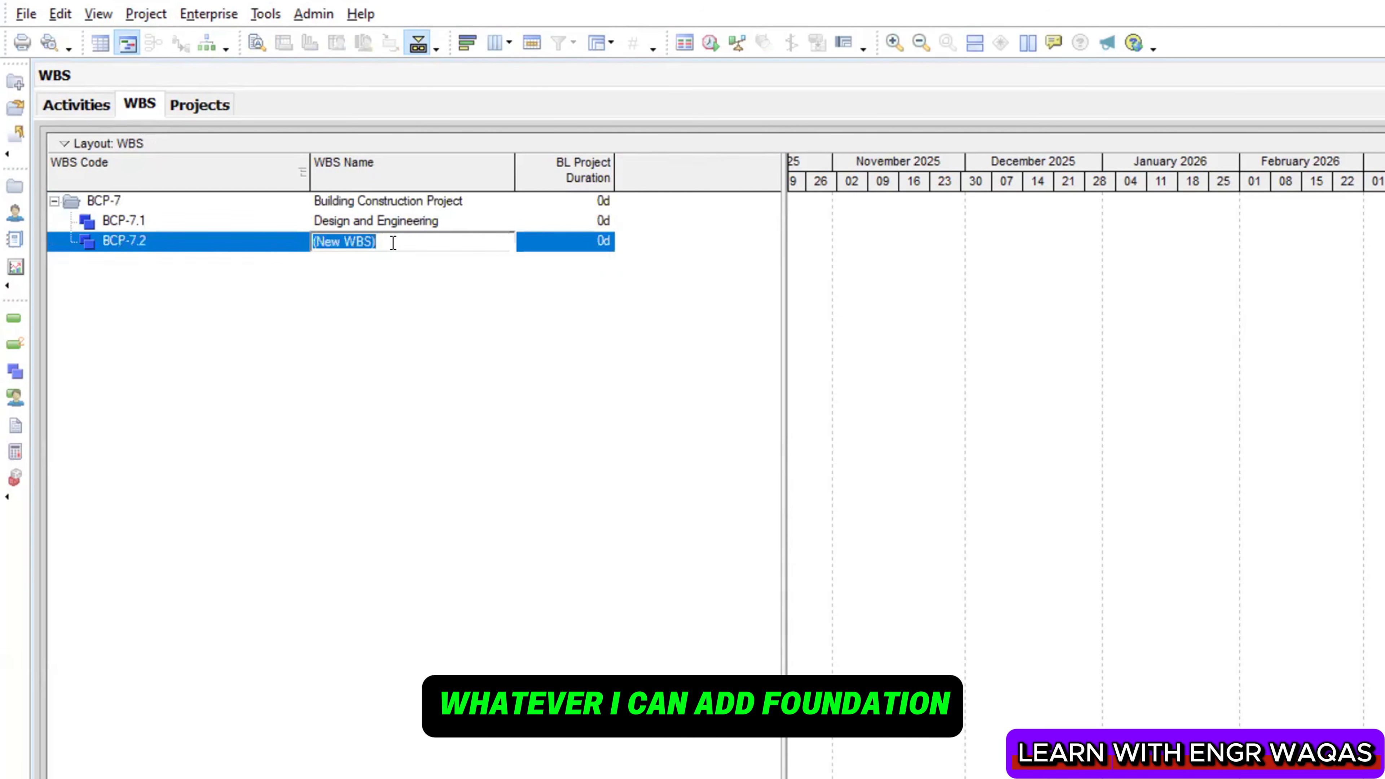
{"action": "type", "text": "Foundations"}
{"action": "key", "text": "Return"}
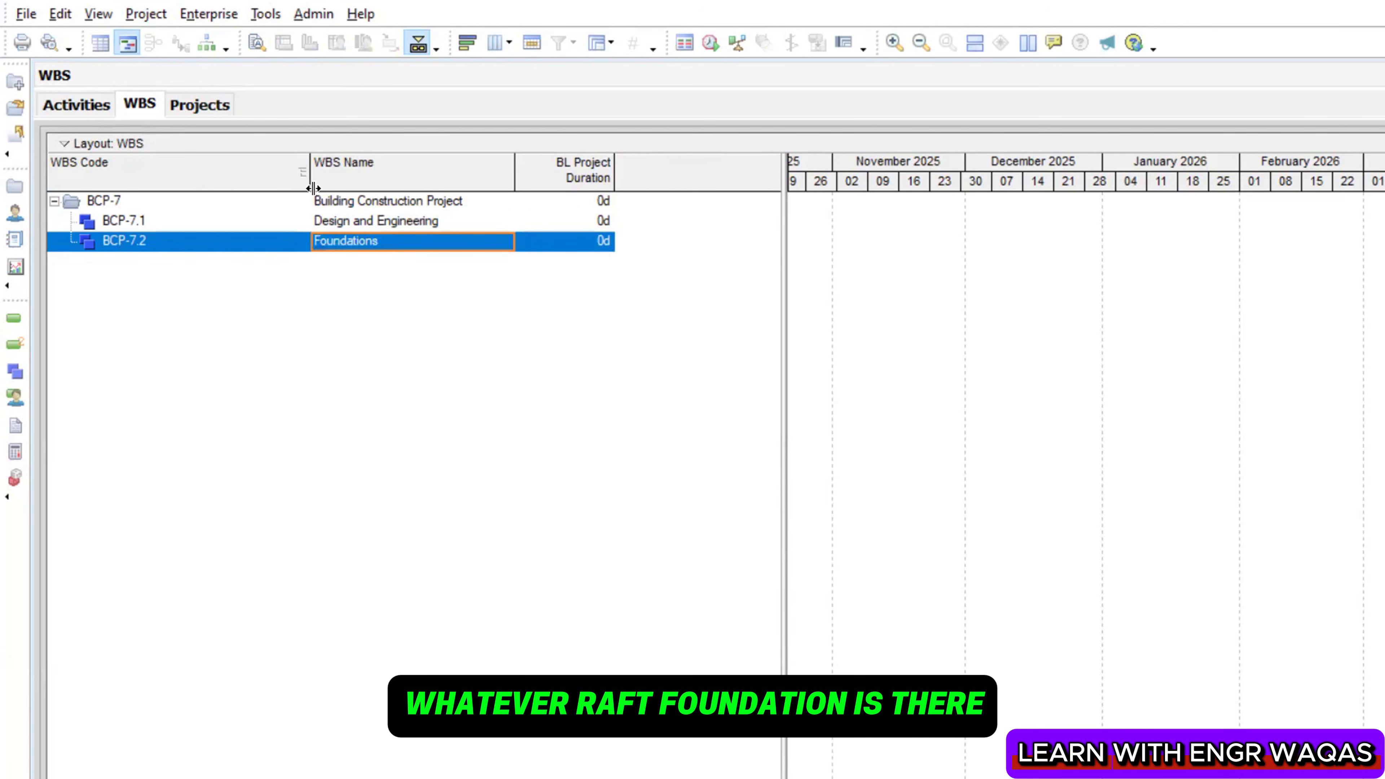
Add a third WBS element named Structures directly under Building Construction Project
{"action": "right_click", "coordinate": [328, 200]}
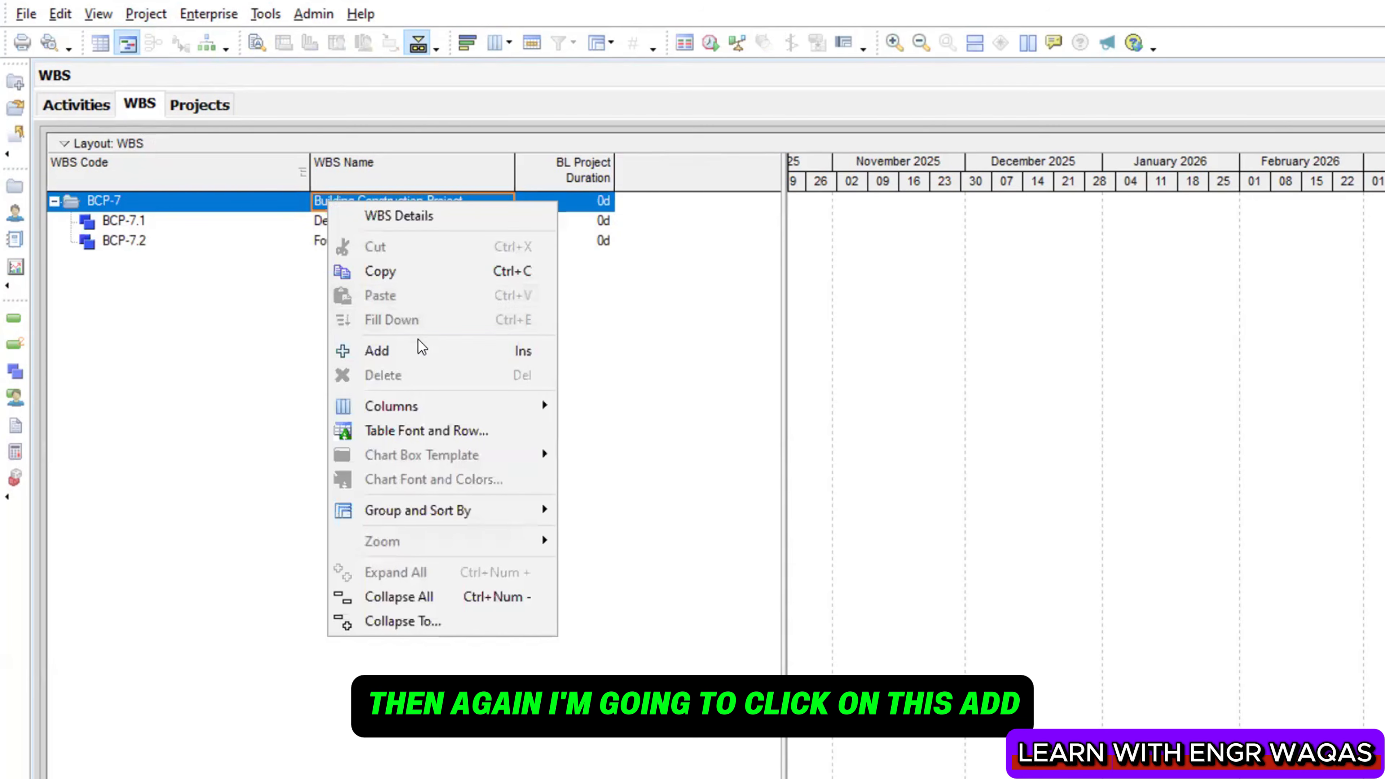
{"action": "left_click", "coordinate": [417, 348]}
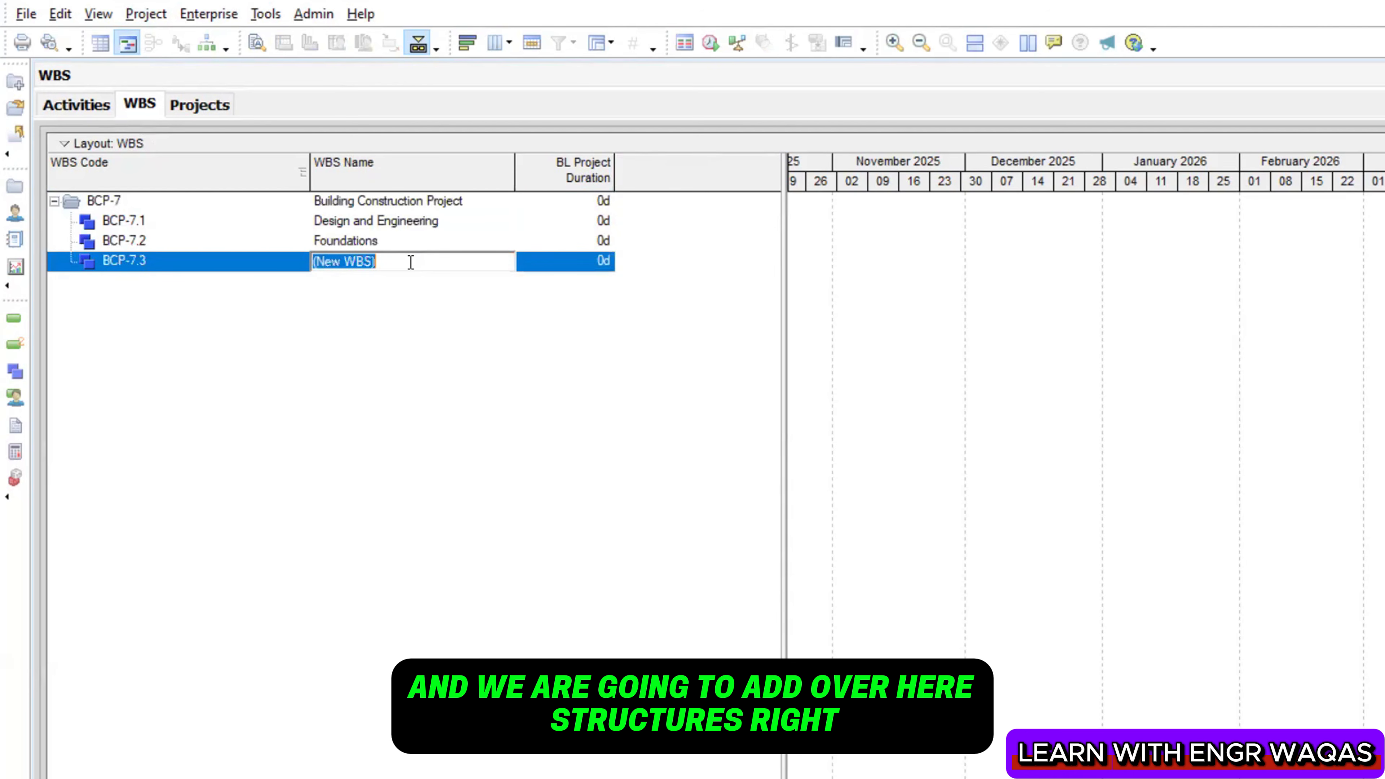
{"action": "type", "text": "Str"}
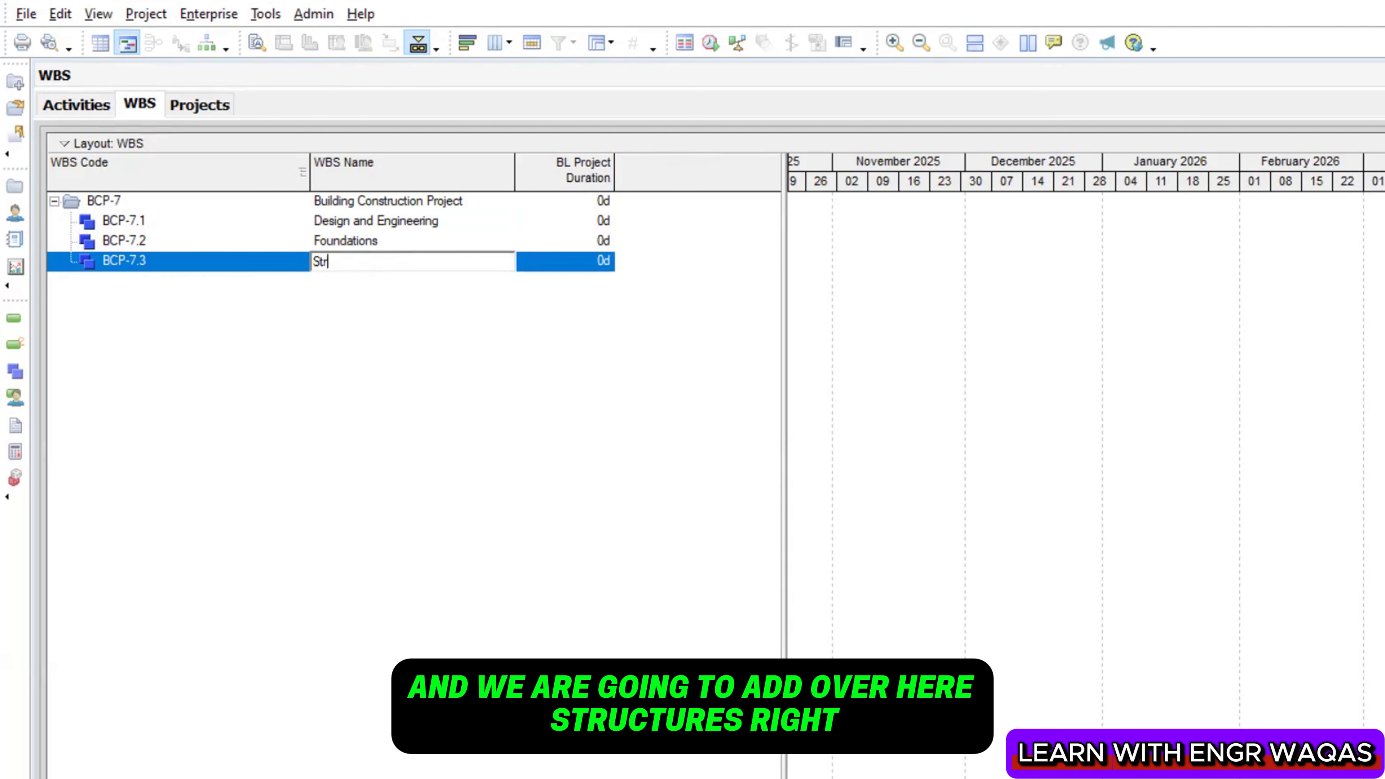
{"action": "type", "text": "uctures"}
{"action": "key", "text": "Return"}
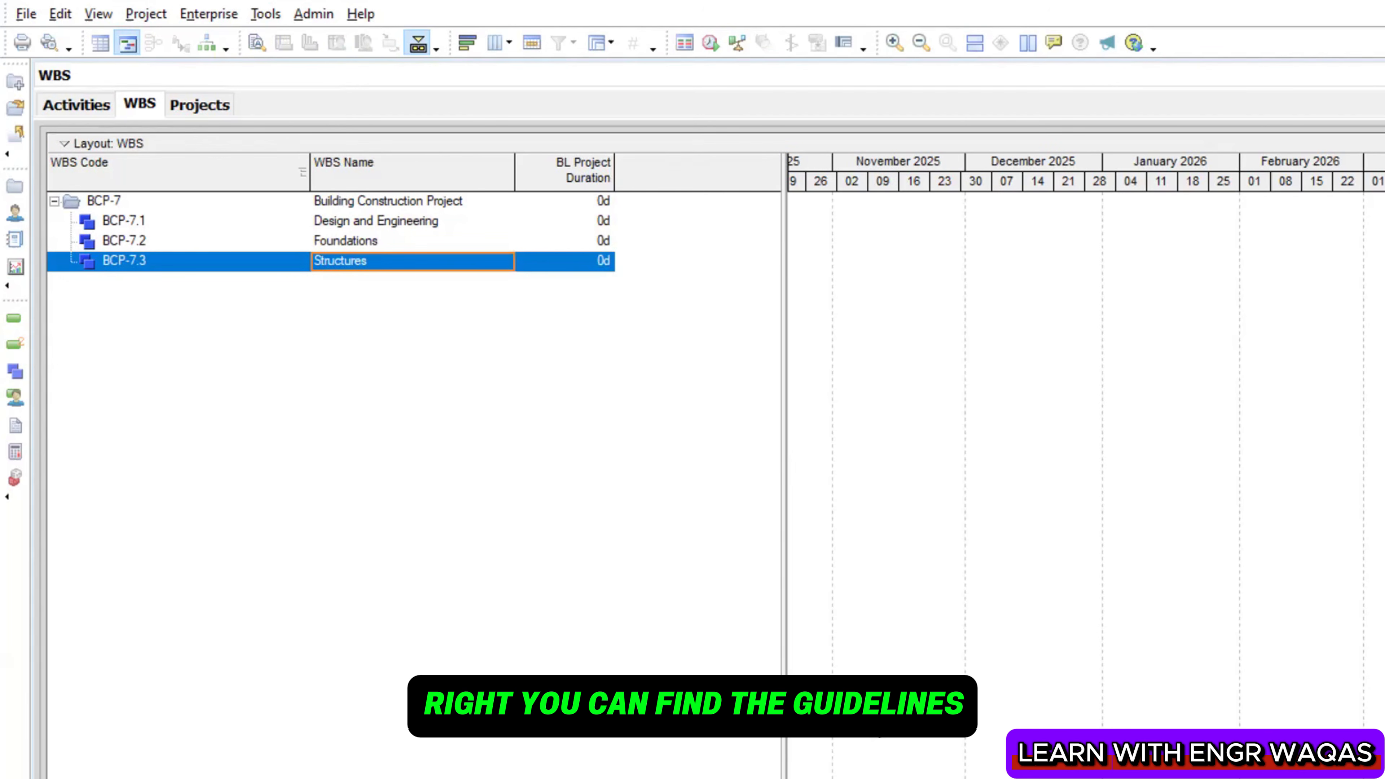
Check the Structure and Mechanical/Electrical Systems entries in the Excel WBS template, and add a WBS element named MEP Work under Building Construction Project
{"action": "key", "text": "alt+Tab"}
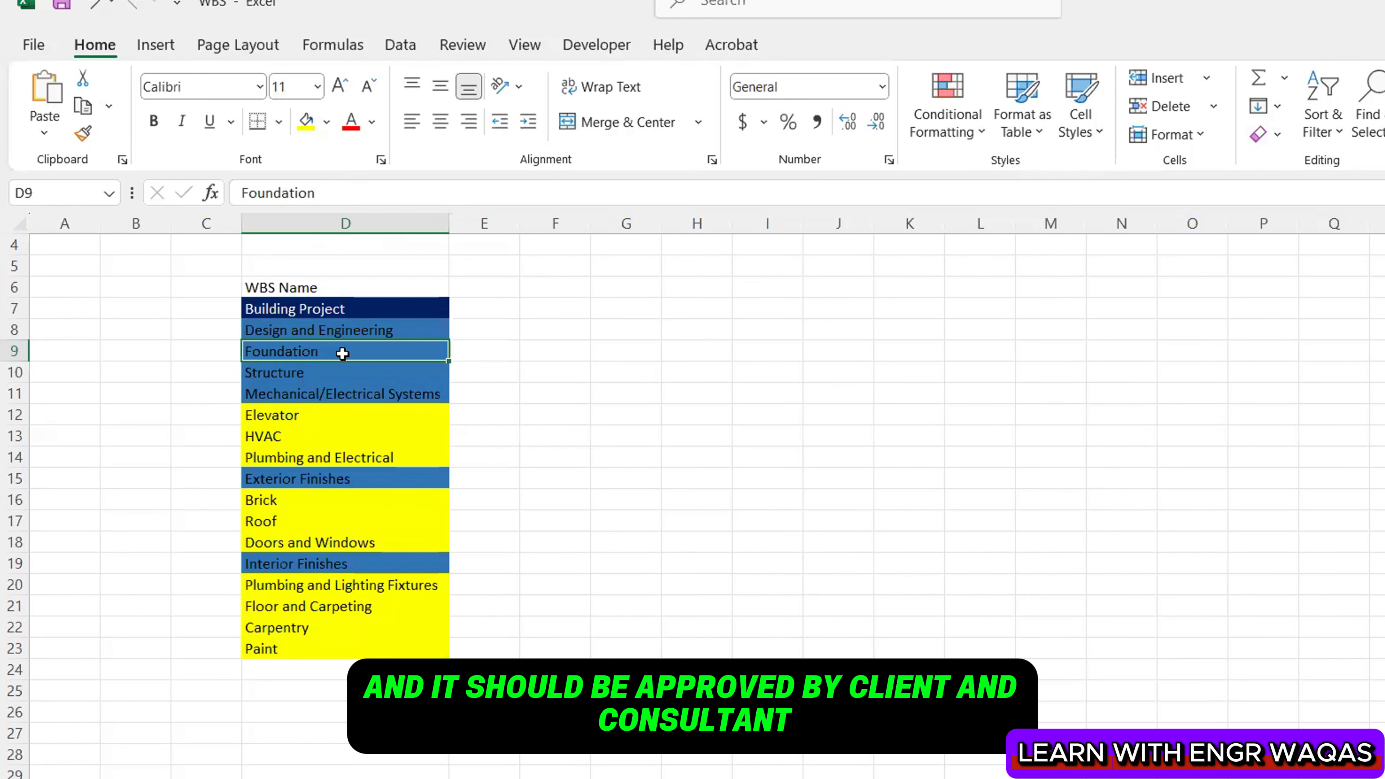
{"action": "left_click", "coordinate": [330, 375]}
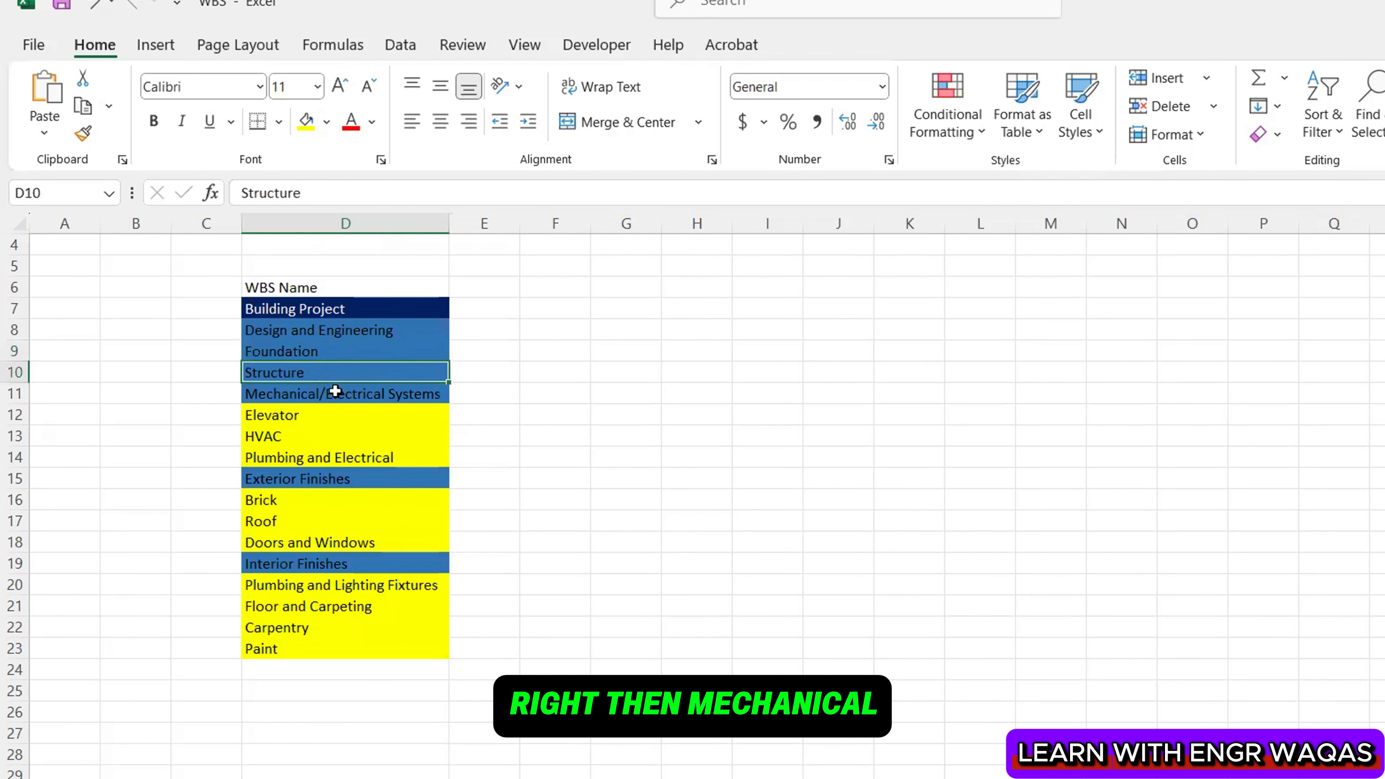
{"action": "left_click", "coordinate": [333, 390]}
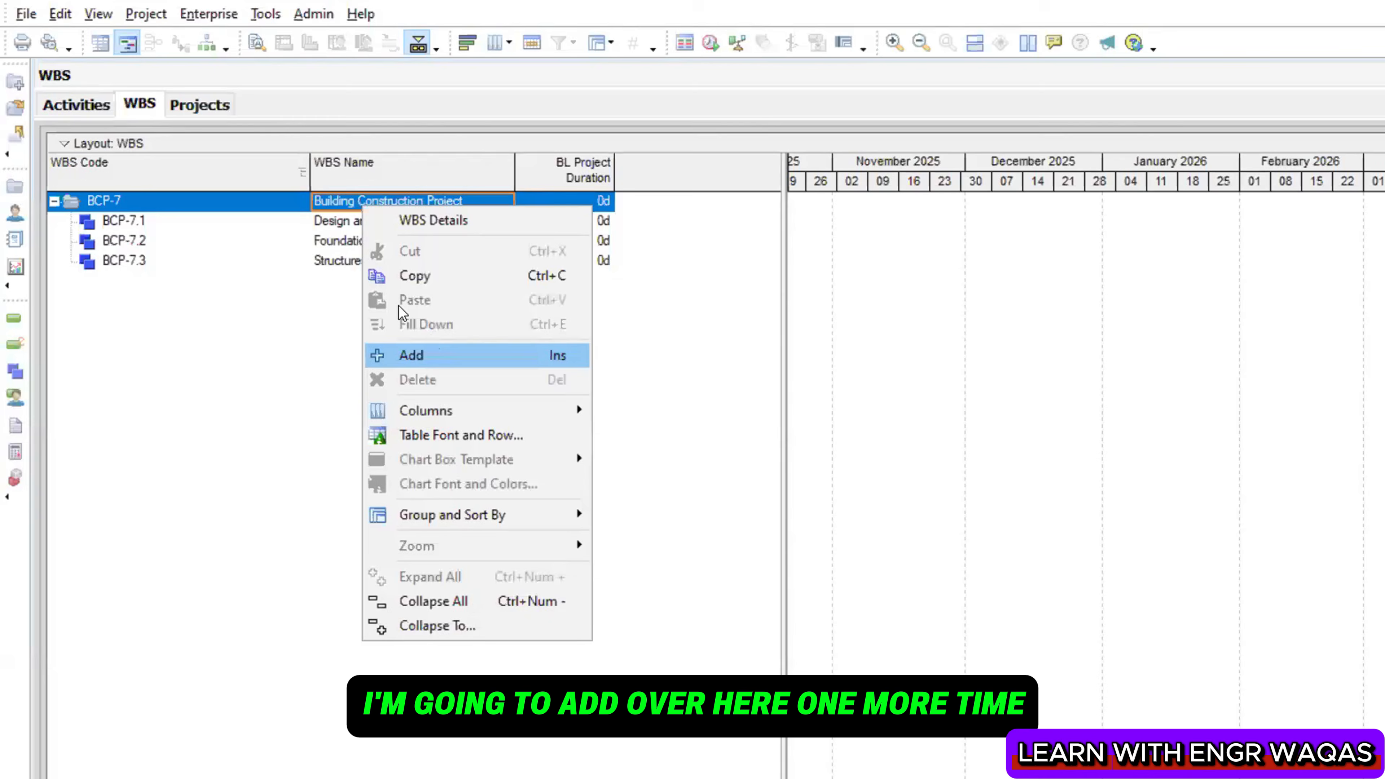
{"action": "left_click", "coordinate": [403, 352]}
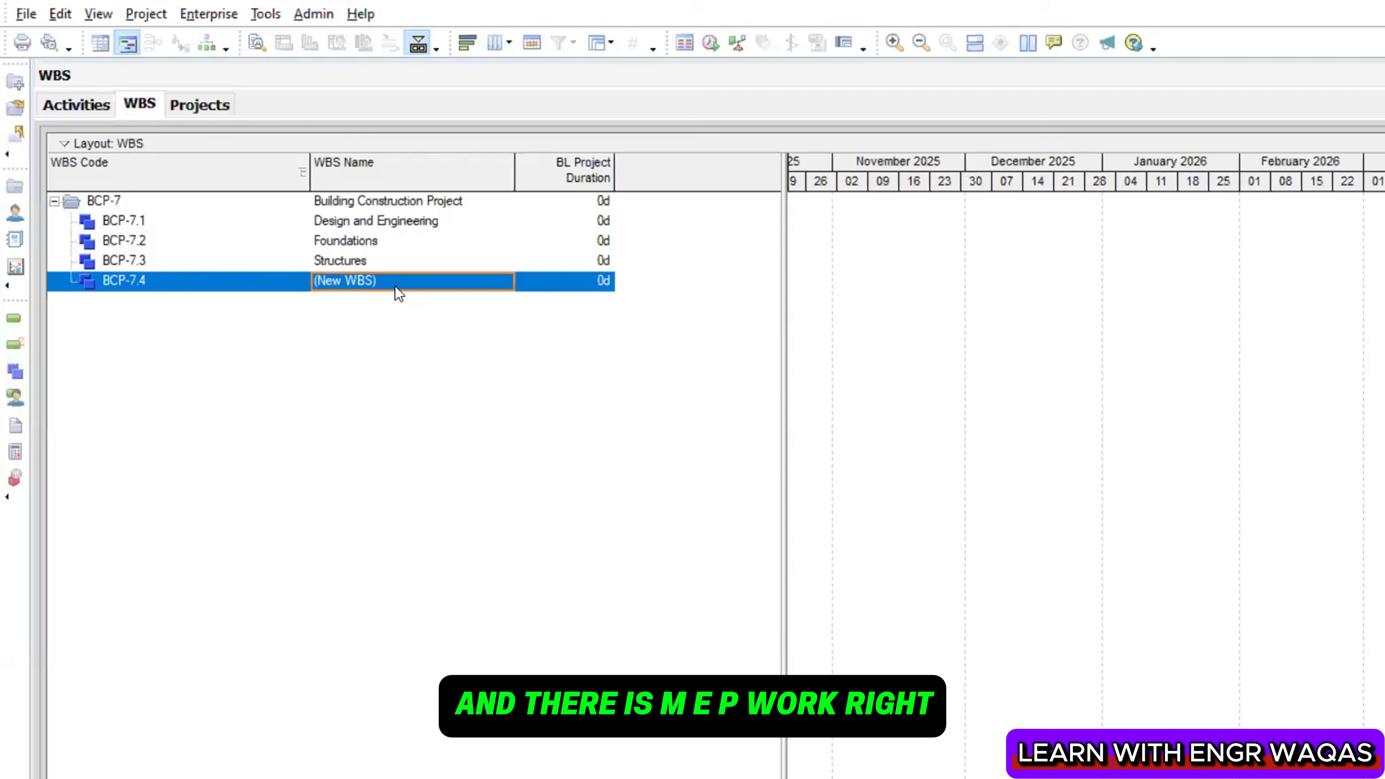
{"action": "type", "text": "MEP "}
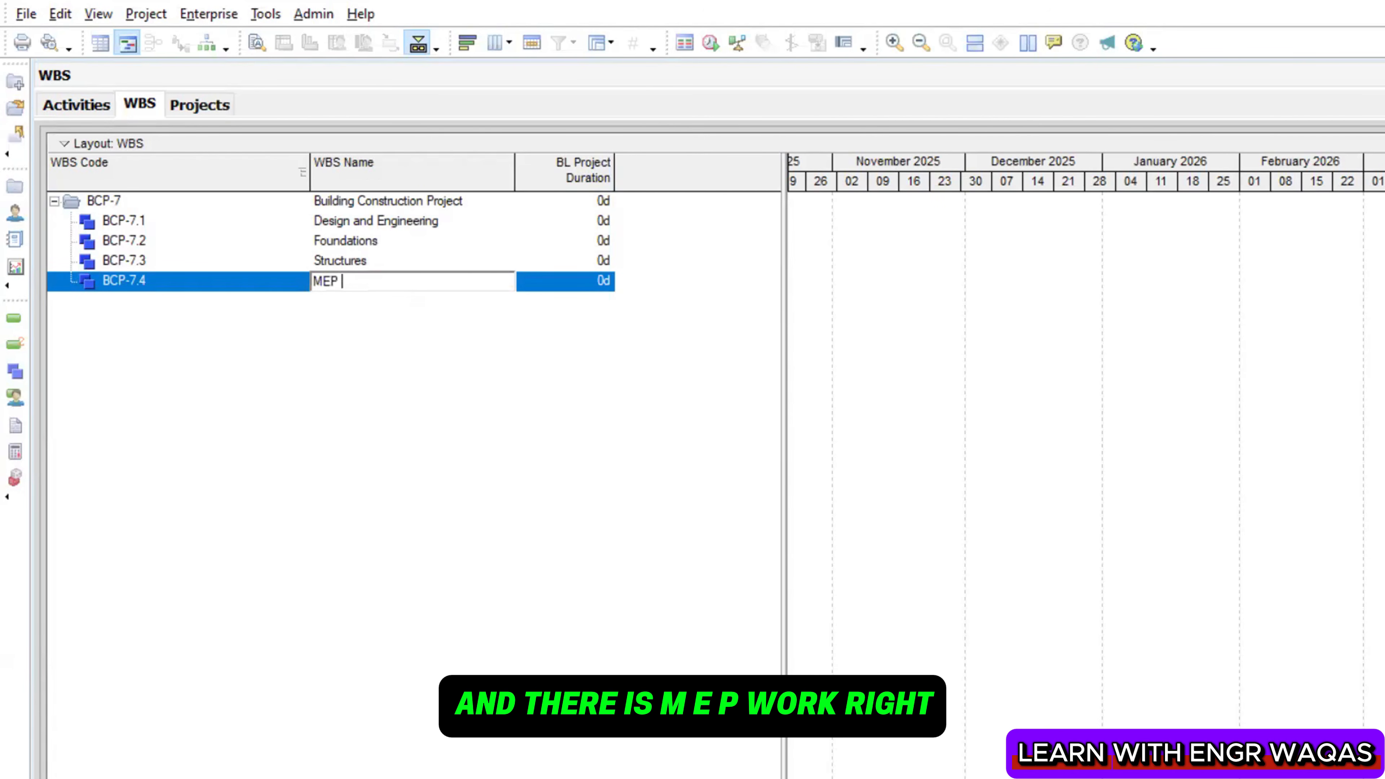
{"action": "type", "text": "Work"}
{"action": "key", "text": "Return"}
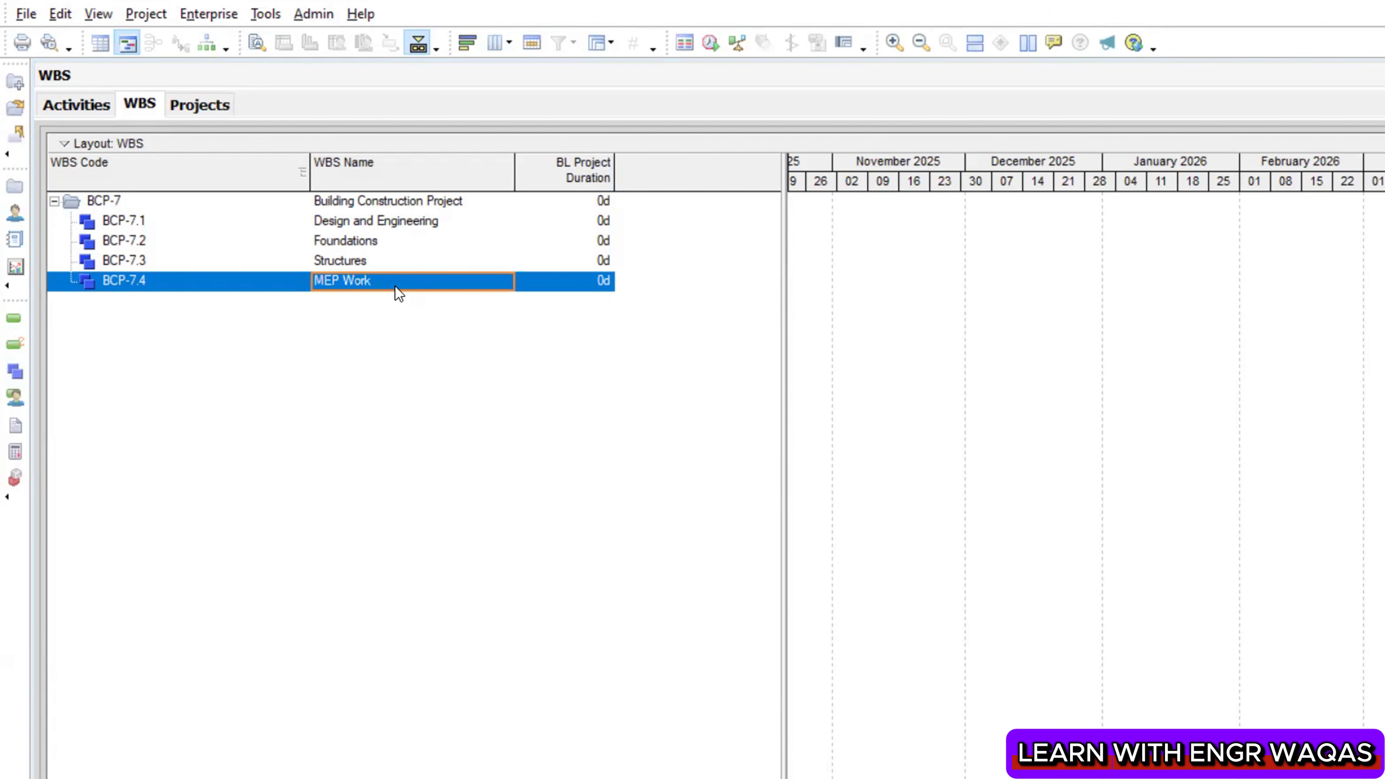
Check the sub-level entries in the Excel WBS template, and add a WBS element named Elevator under MEP Work
{"action": "left_click", "coordinate": [397, 209]}
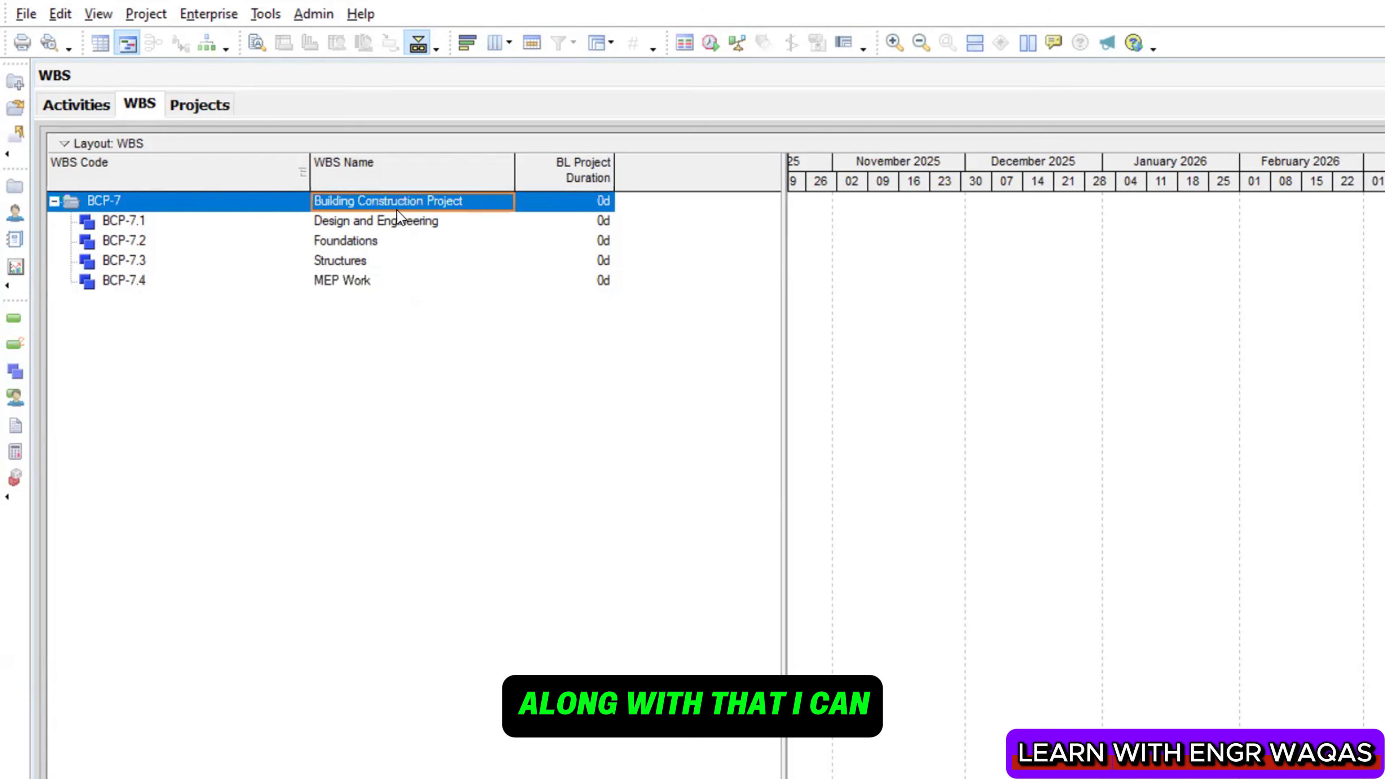
{"action": "left_click", "coordinate": [353, 282]}
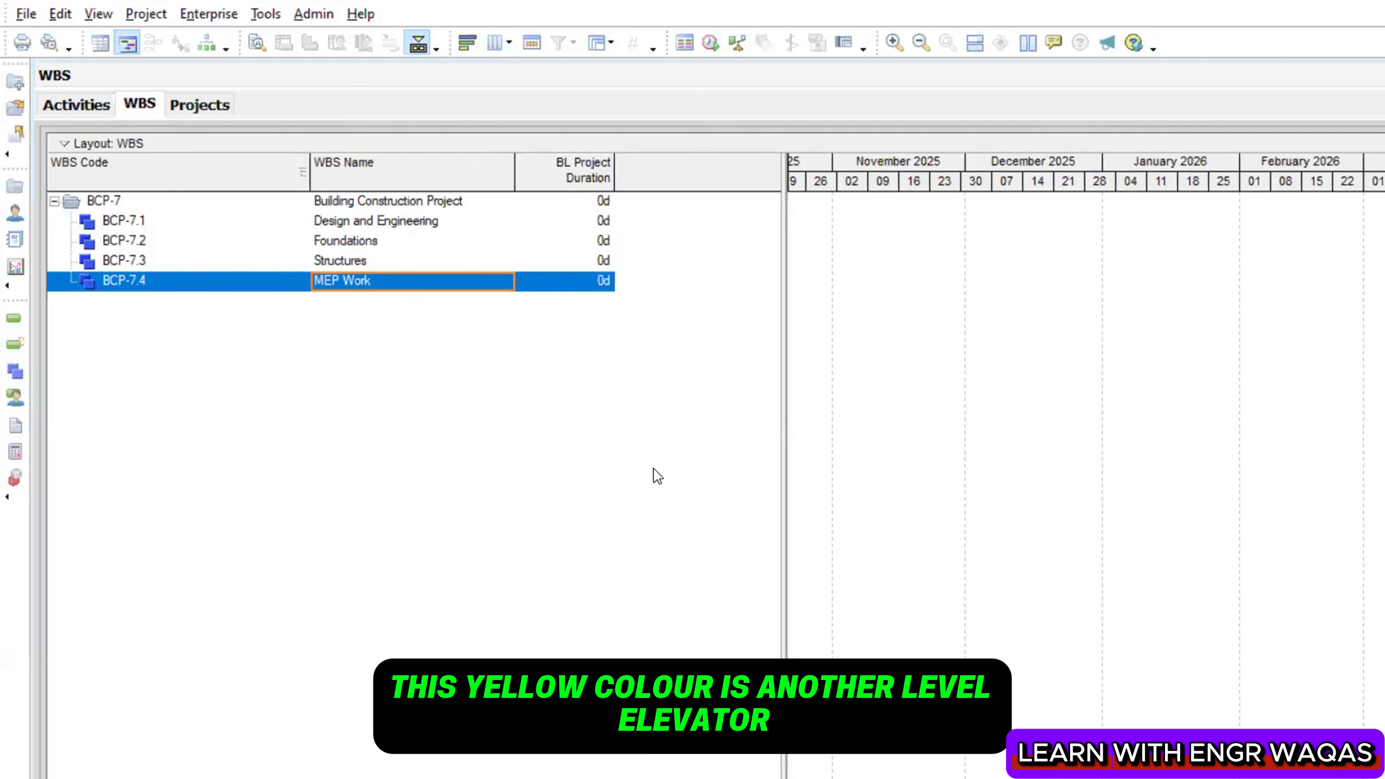
{"action": "key", "text": "alt+Tab"}
{"action": "left_click", "coordinate": [312, 440]}
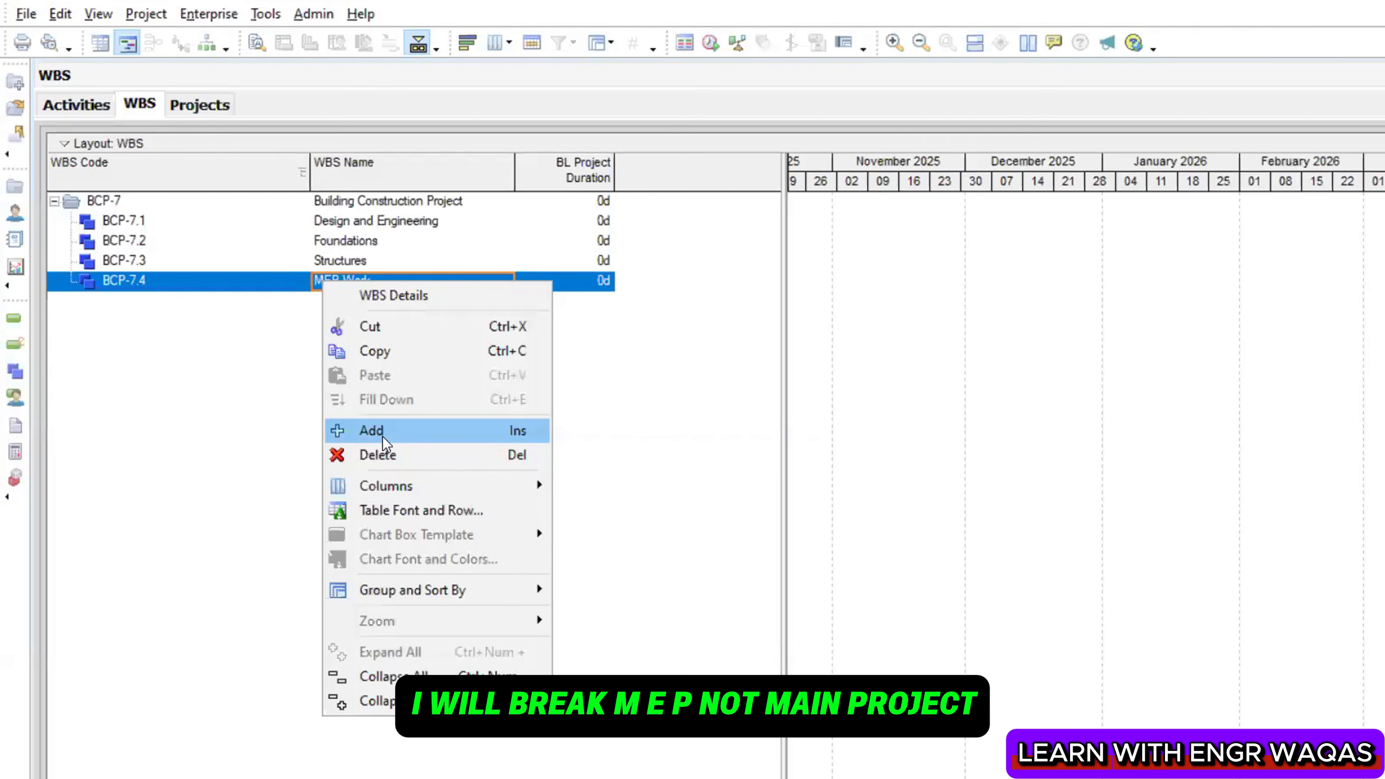
{"action": "left_click", "coordinate": [381, 437]}
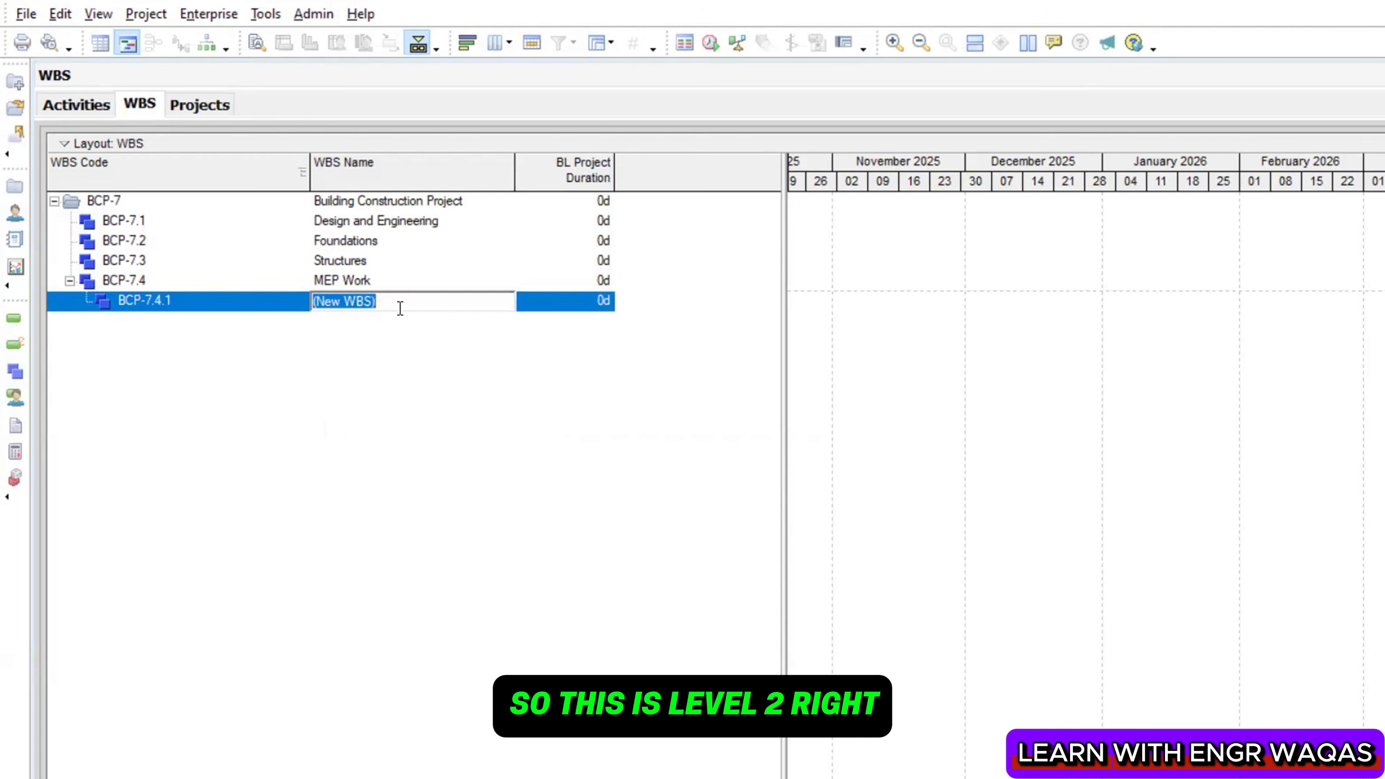
{"action": "type", "text": "Ele"}
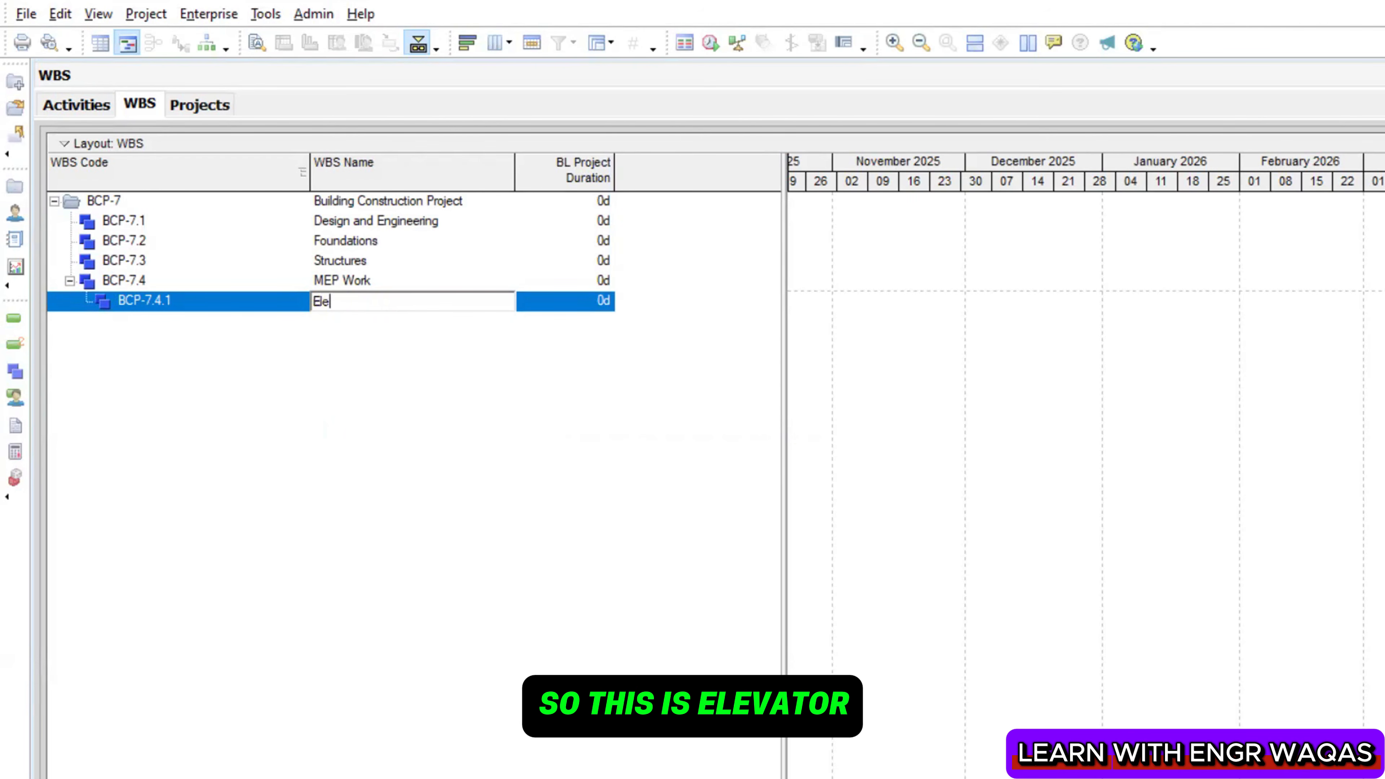
{"action": "type", "text": "vator"}
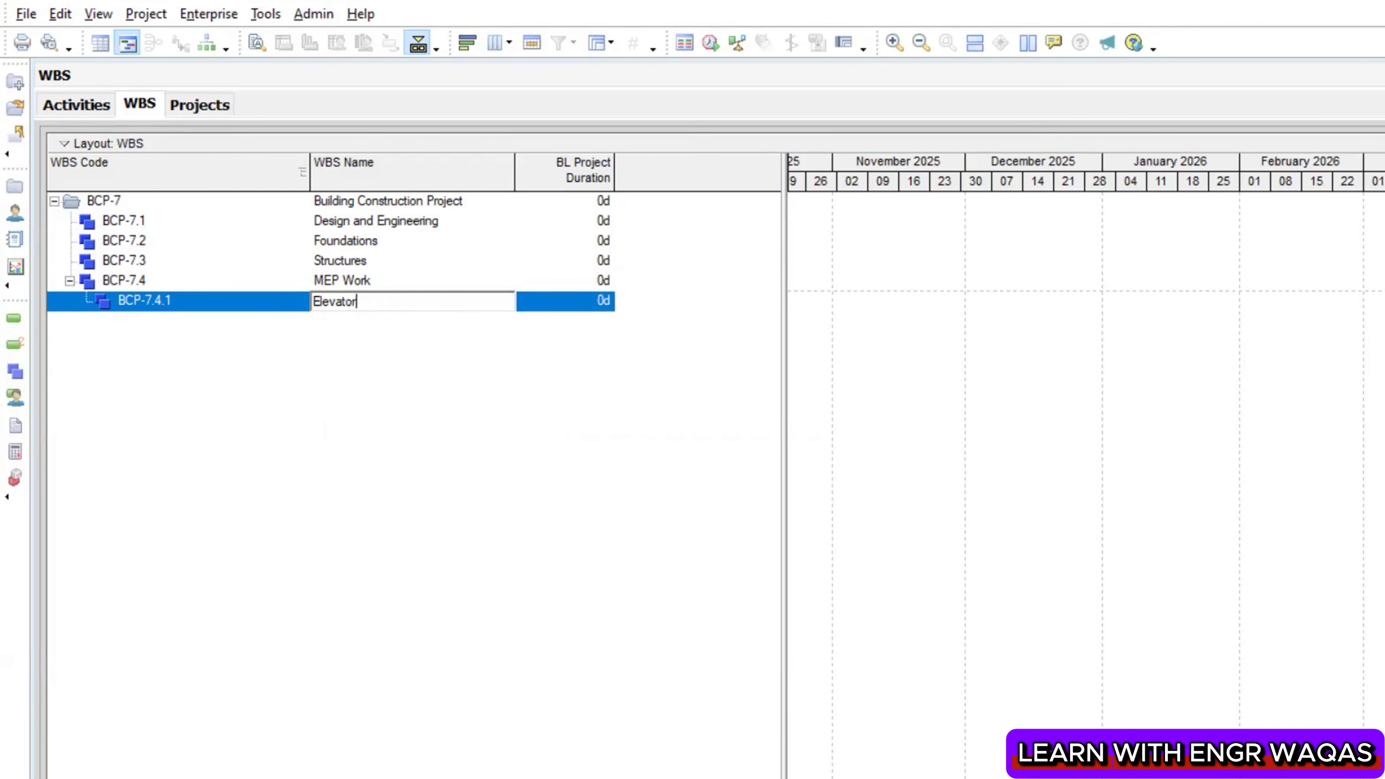
{"action": "key", "text": "Return"}
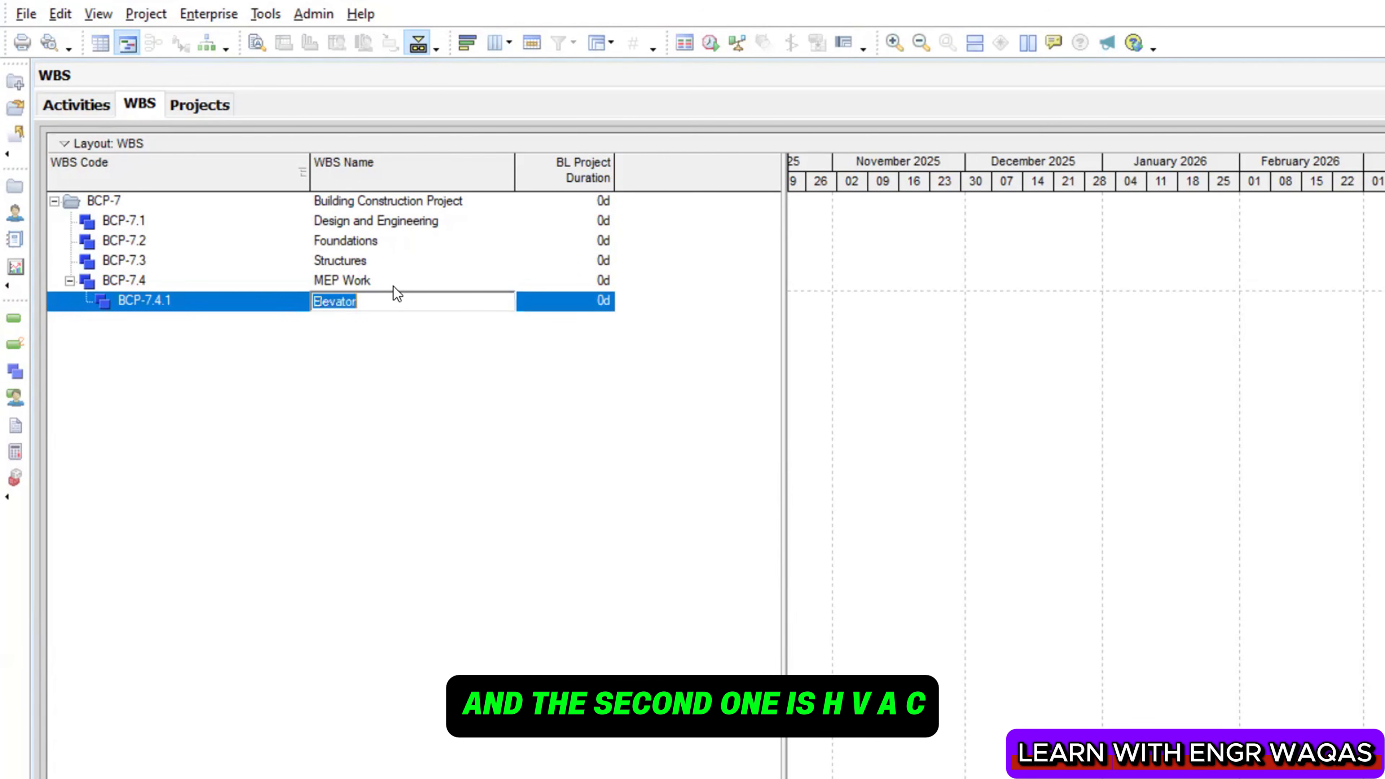
Add a second child WBS element named HVAC under MEP Work
{"action": "left_click", "coordinate": [396, 293]}
{"action": "right_click", "coordinate": [397, 293]}
{"action": "left_click", "coordinate": [414, 434]}
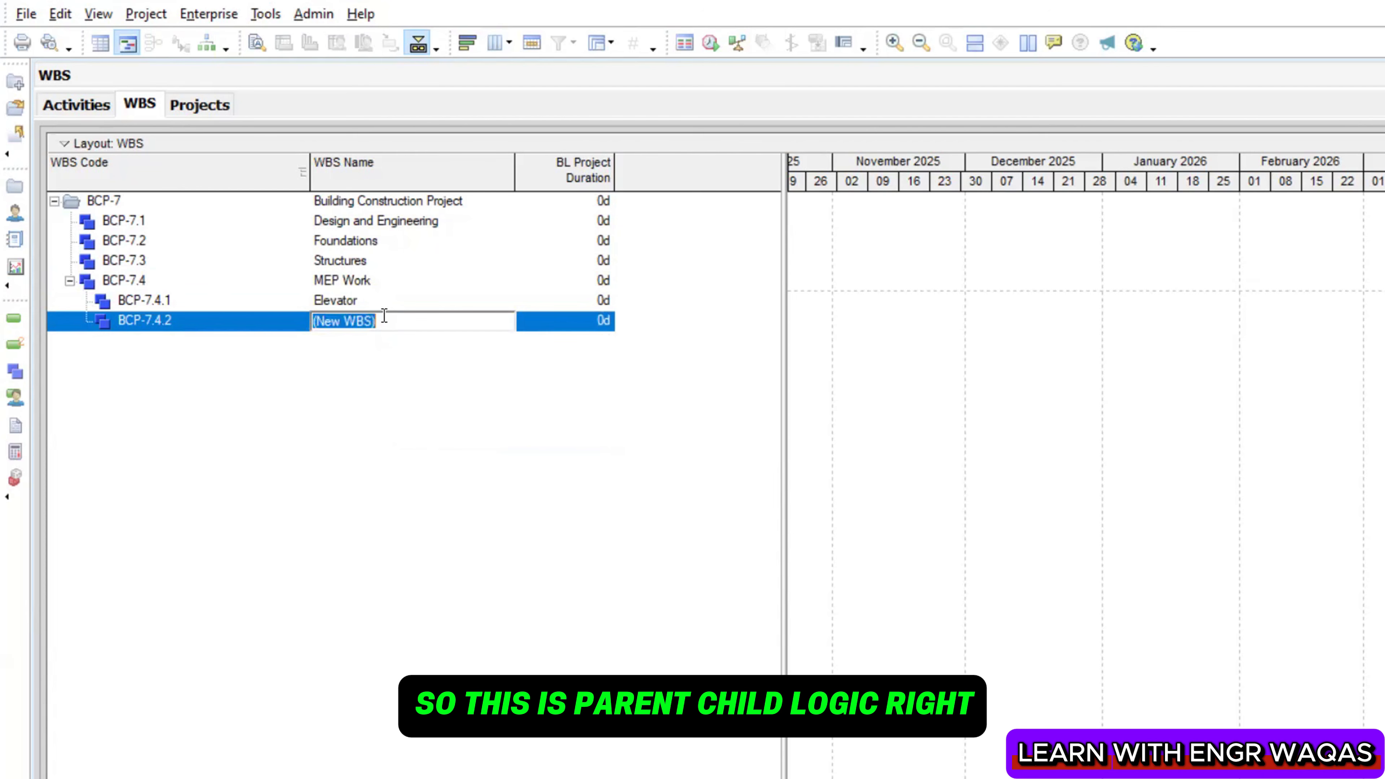
{"action": "type", "text": "HVAC"}
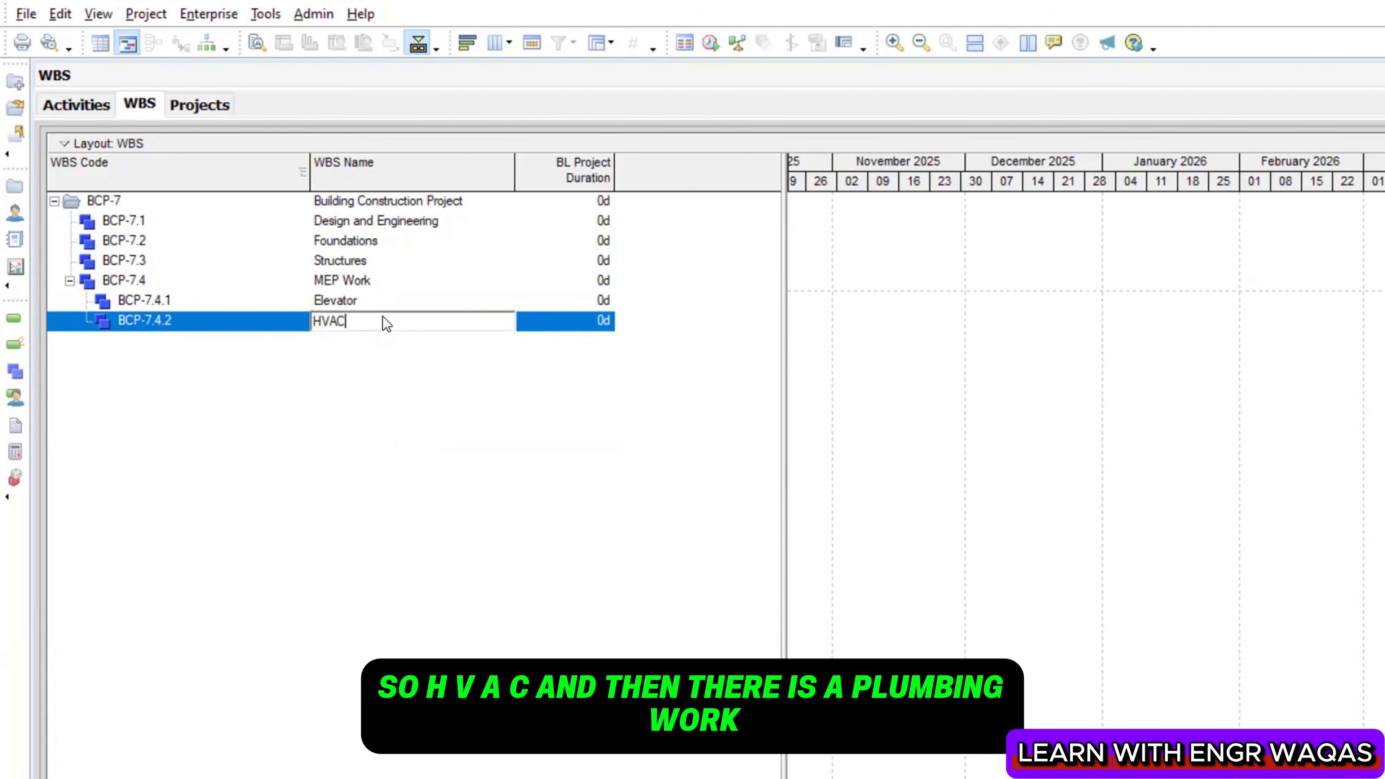
{"action": "key", "text": "Return"}
Add a third child WBS element named Plumbing under MEP Work
{"action": "left_click", "coordinate": [371, 290]}
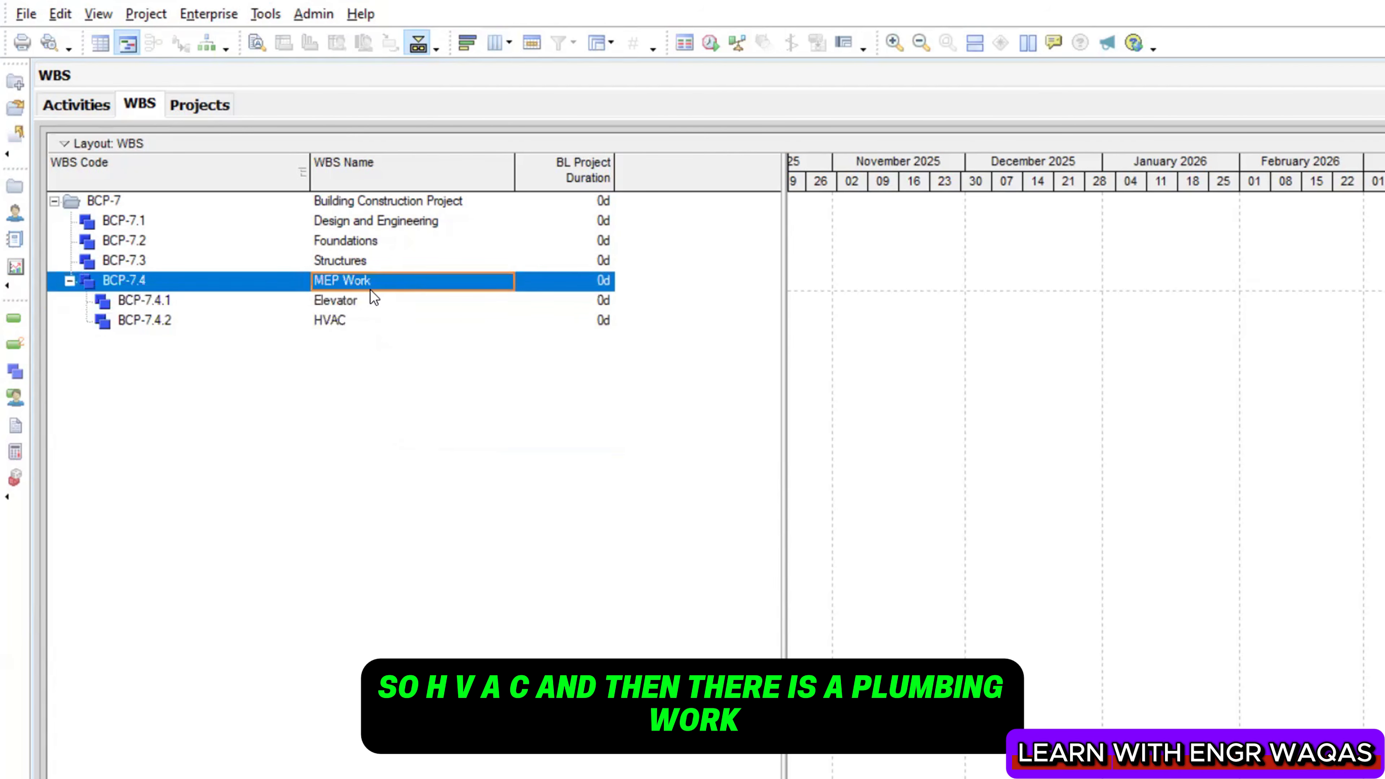
{"action": "right_click", "coordinate": [370, 289]}
{"action": "left_click", "coordinate": [449, 437]}
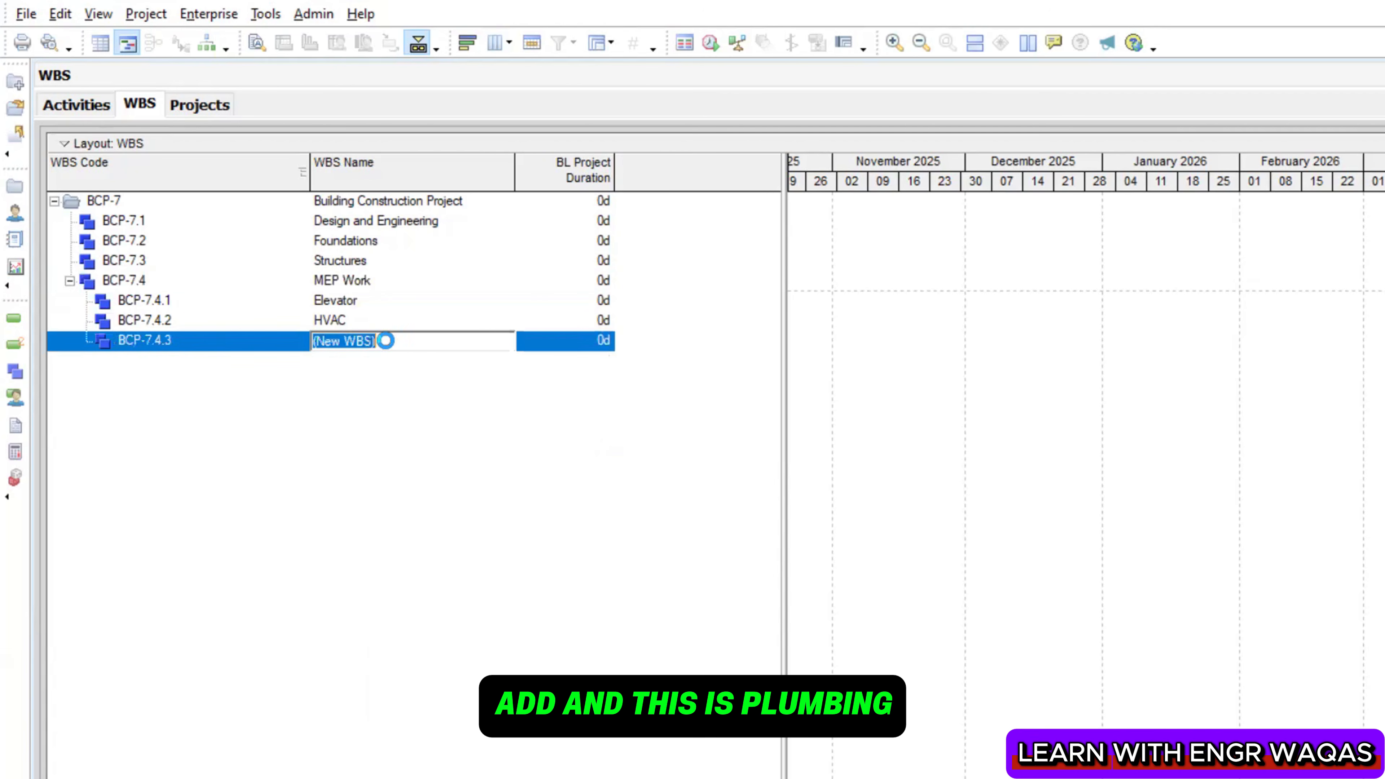
{"action": "type", "text": "Plumbing"}
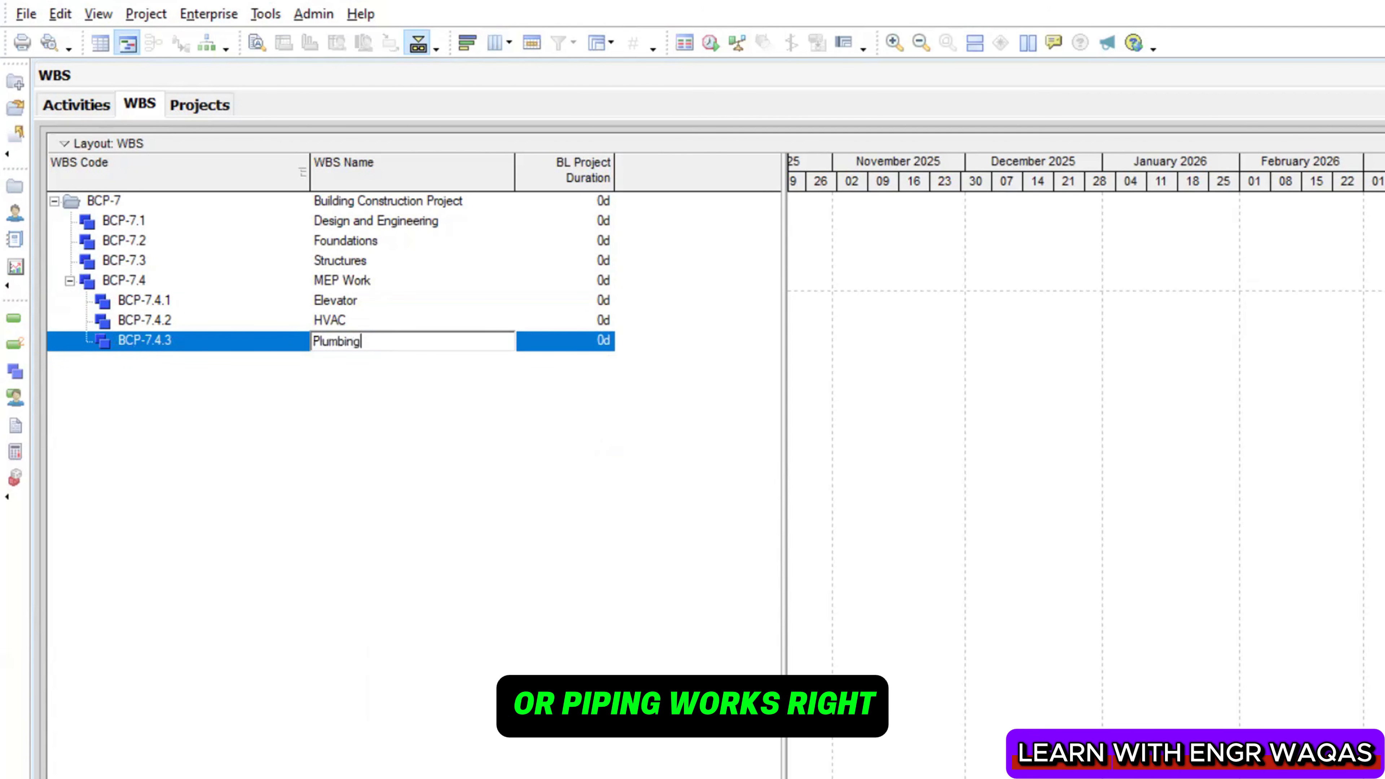
{"action": "key", "text": "Return"}
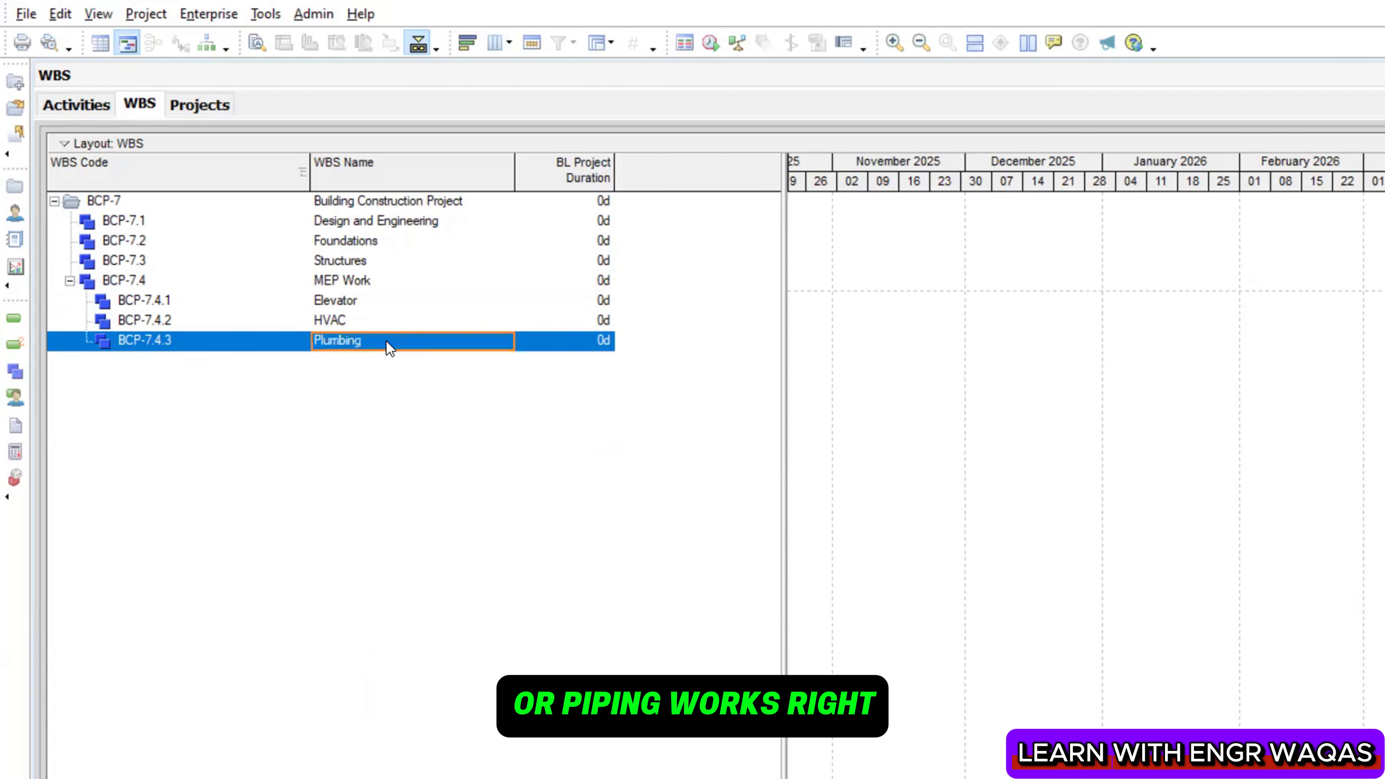
Review the parent-child hierarchy from Building Construction Project through its first-level elements to the elements under MEP Work
{"action": "left_click", "coordinate": [368, 201]}
{"action": "left_click", "coordinate": [362, 221]}
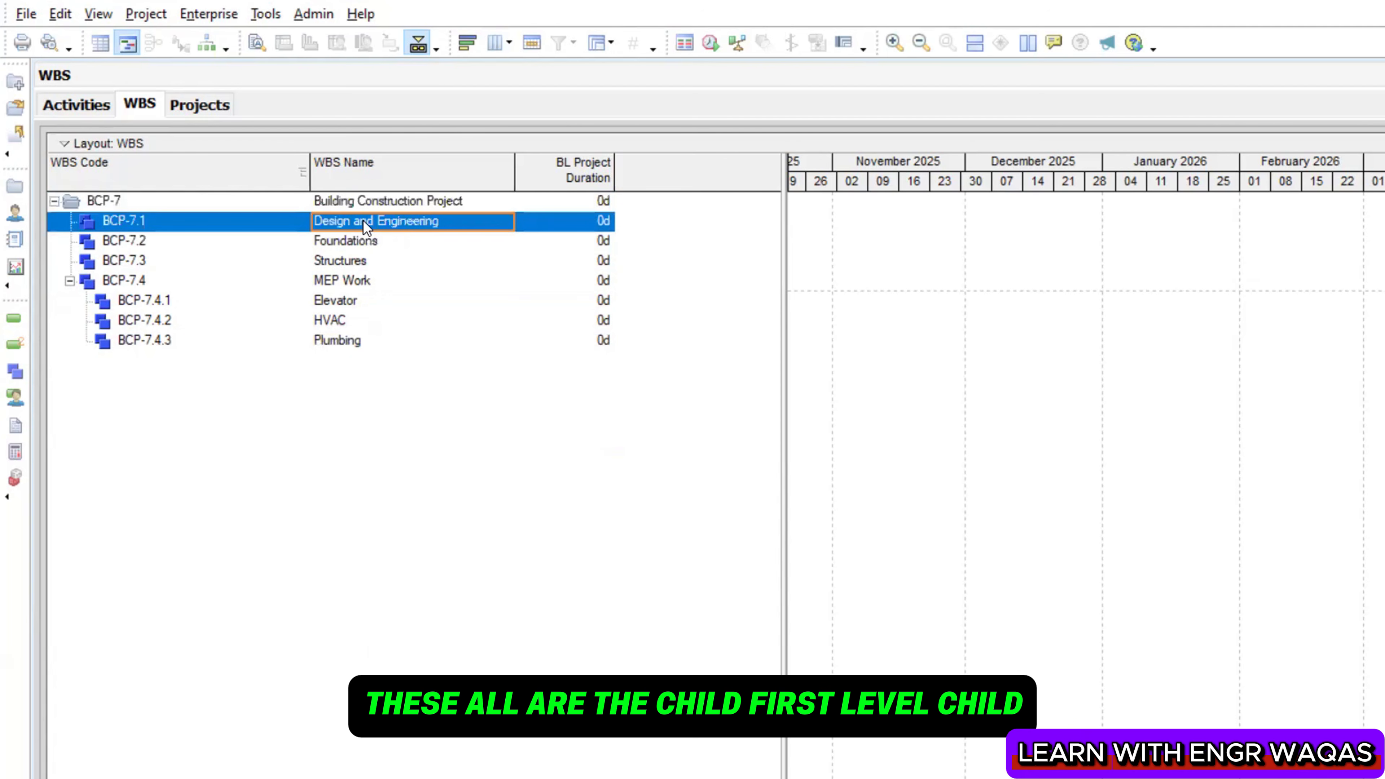
{"action": "left_click", "coordinate": [363, 241]}
{"action": "left_click", "coordinate": [363, 261]}
{"action": "left_click", "coordinate": [365, 280]}
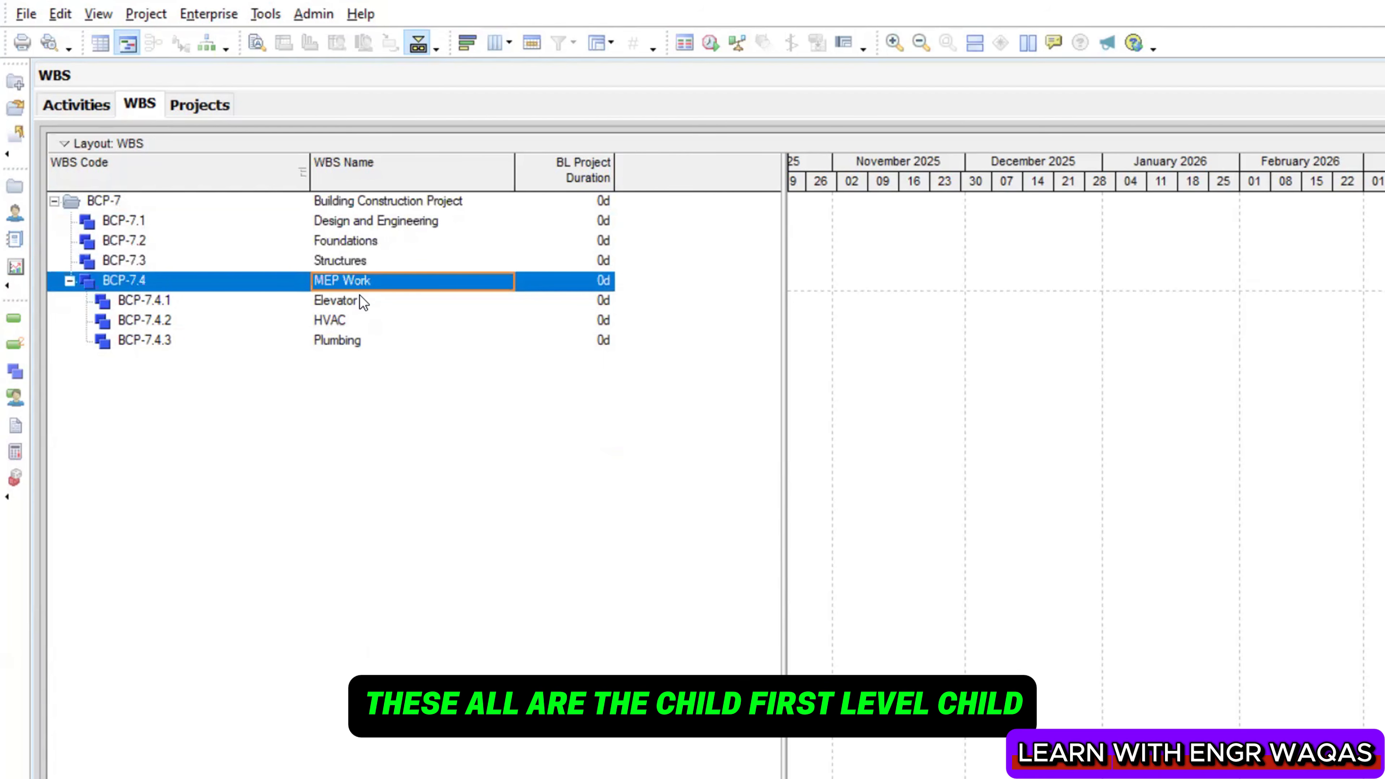
{"action": "left_click", "coordinate": [360, 301]}
{"action": "left_click", "coordinate": [356, 320]}
{"action": "left_click", "coordinate": [354, 340]}
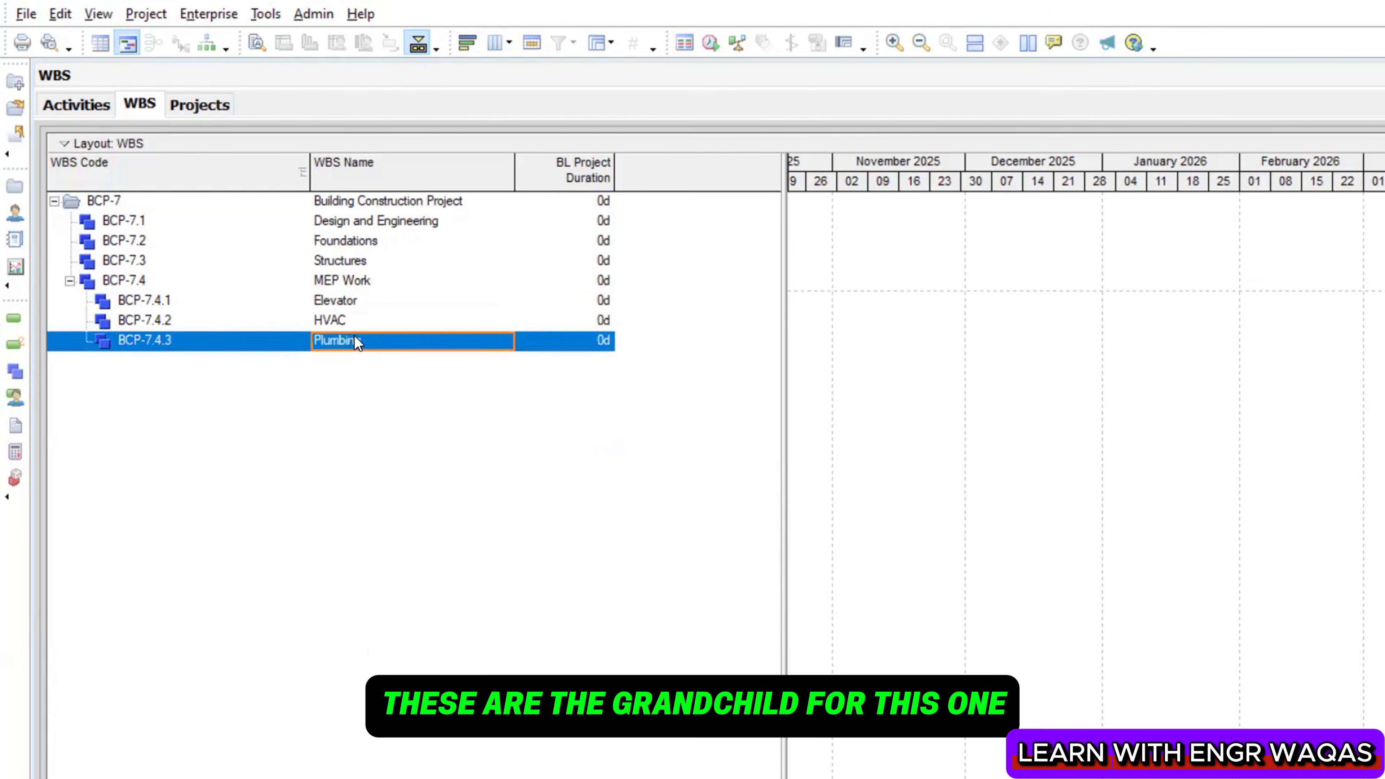
{"action": "left_click", "coordinate": [379, 206]}
{"action": "left_click", "coordinate": [358, 300]}
{"action": "left_click", "coordinate": [360, 279]}
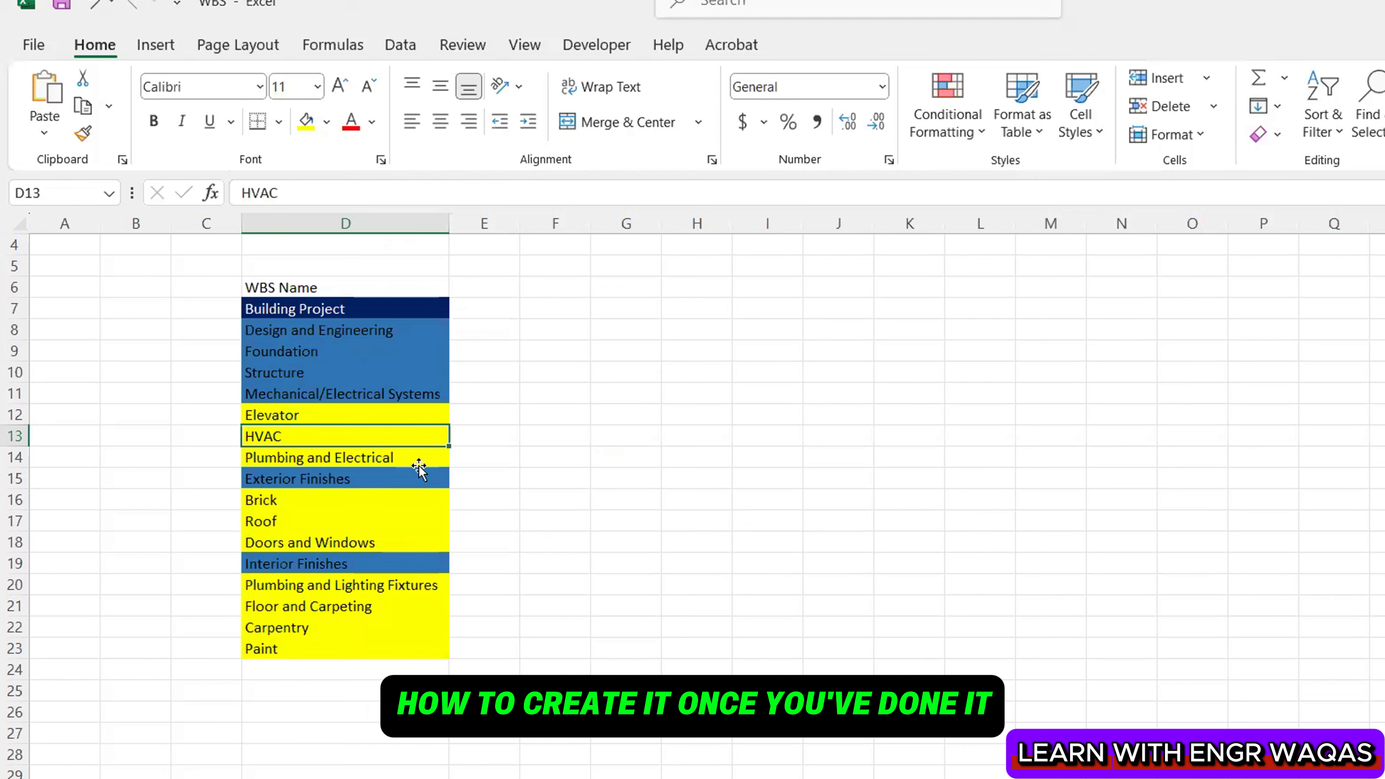
Review the Excel WBS template from Plumbing and Electrical through Exterior Finishes and its Brick, Roof, and Doors and Windows entries
{"action": "left_click", "coordinate": [416, 462]}
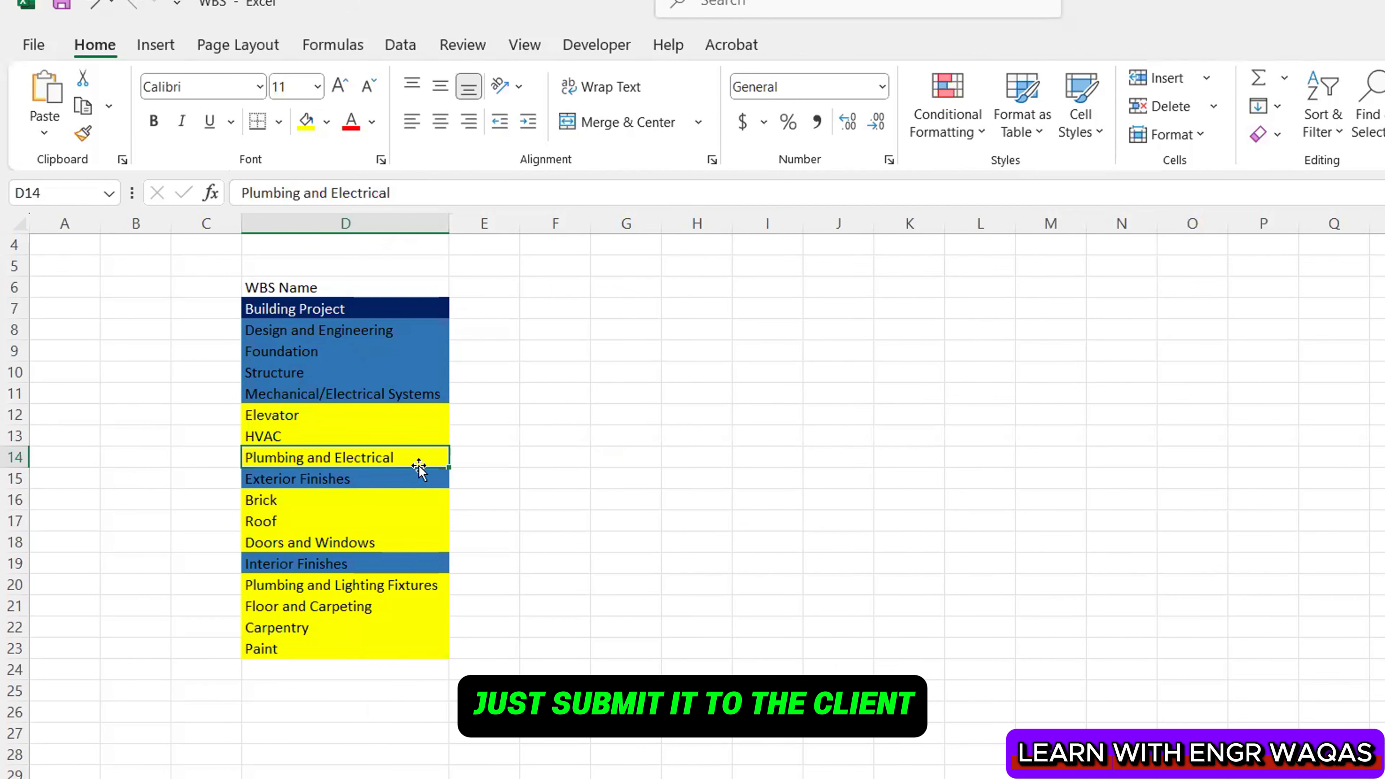
{"action": "left_click", "coordinate": [408, 477]}
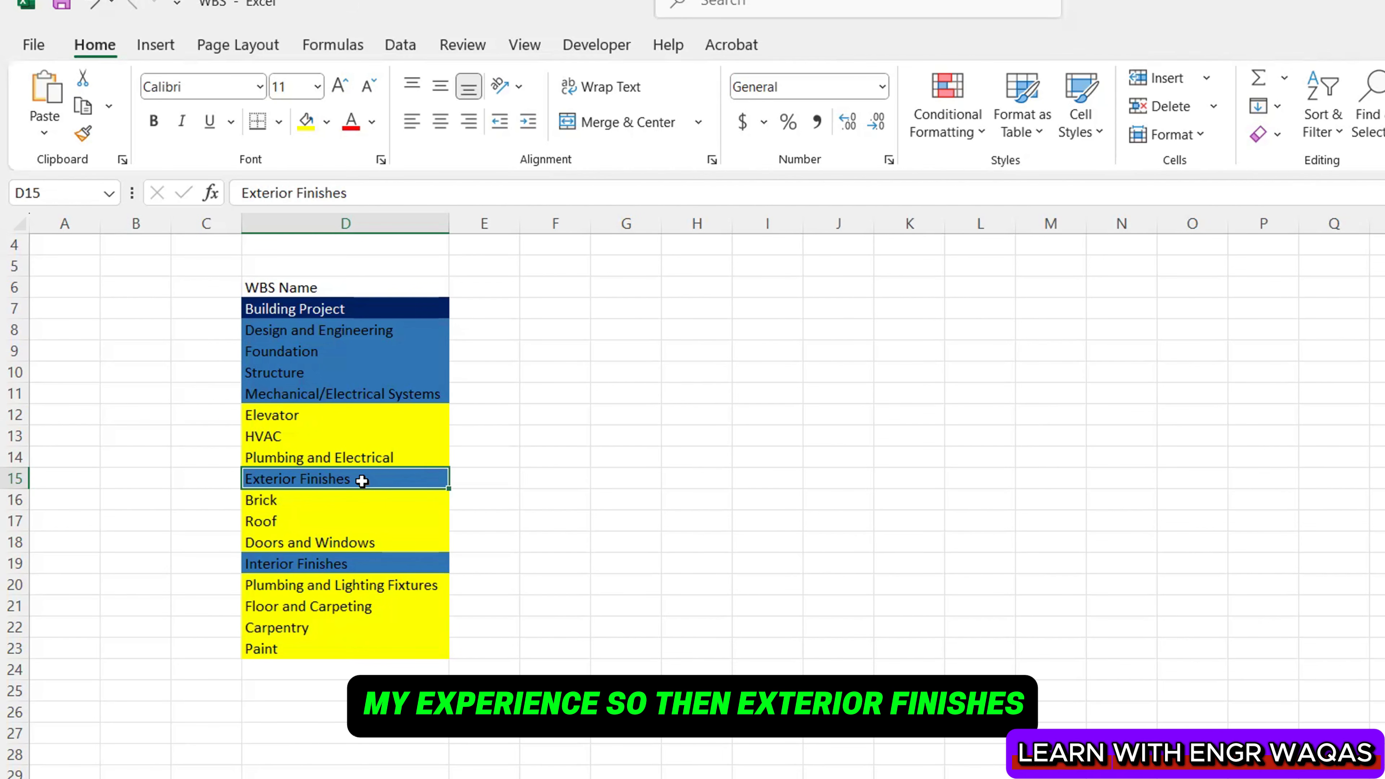
{"action": "left_click", "coordinate": [294, 501]}
{"action": "left_click", "coordinate": [294, 521]}
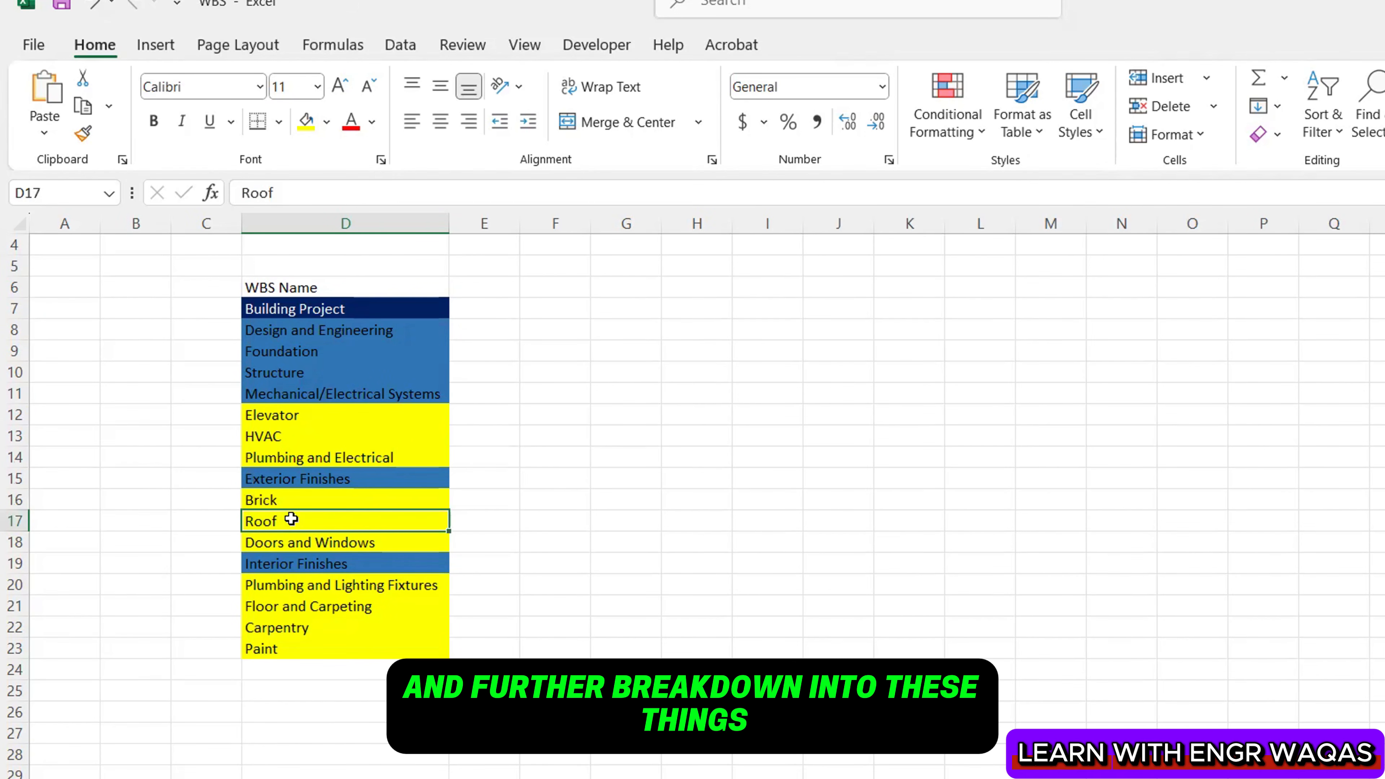
{"action": "left_click", "coordinate": [304, 542]}
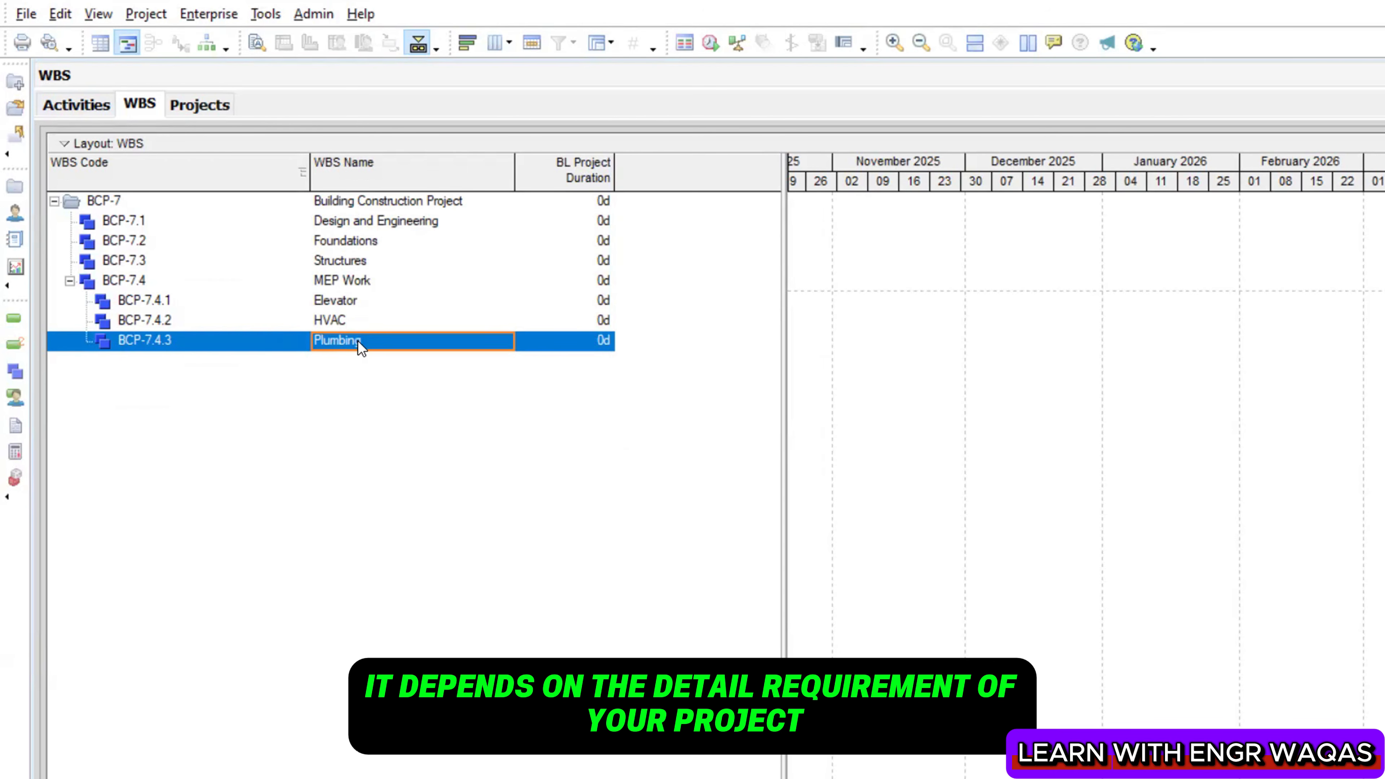
Compare the WBS structure with its color-coded levels in the Activities view of Primavera P6
{"action": "left_click", "coordinate": [62, 108]}
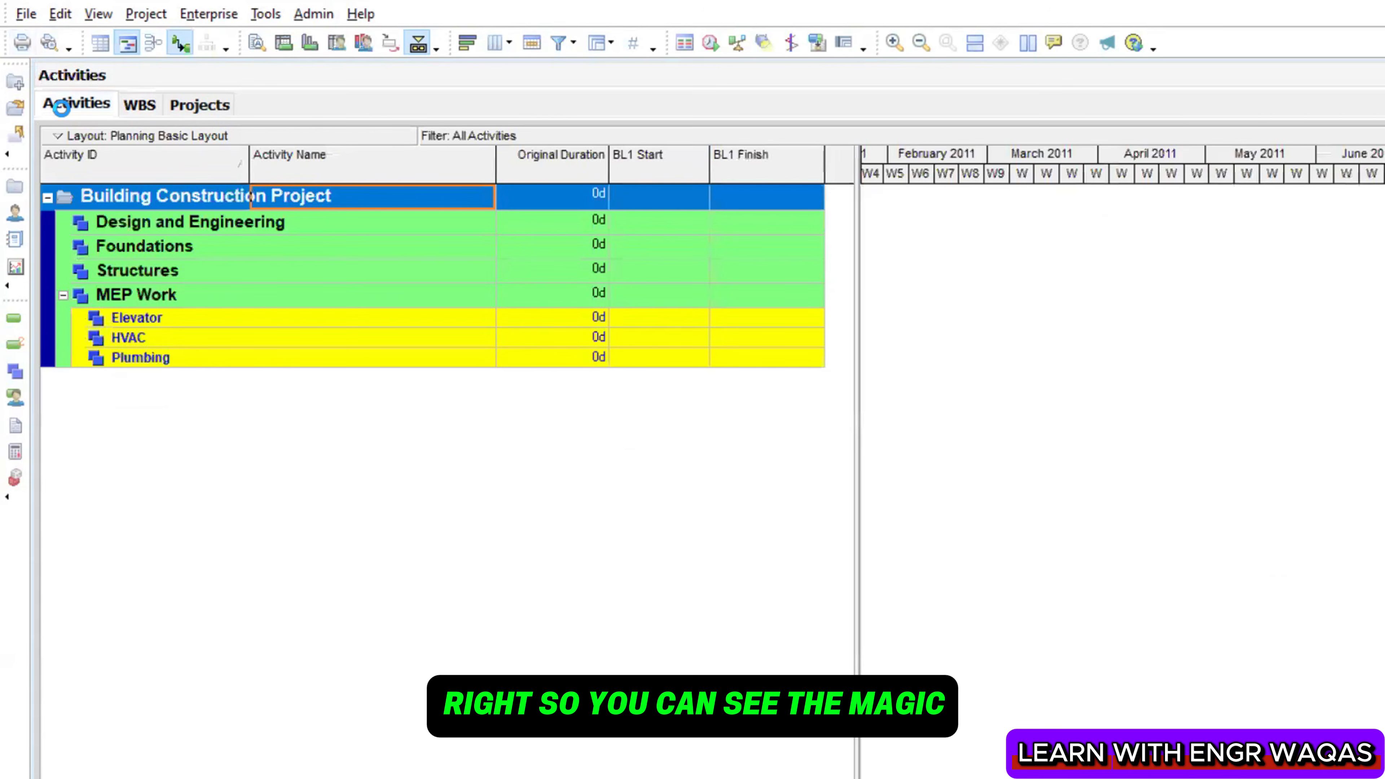
{"action": "left_click", "coordinate": [142, 106]}
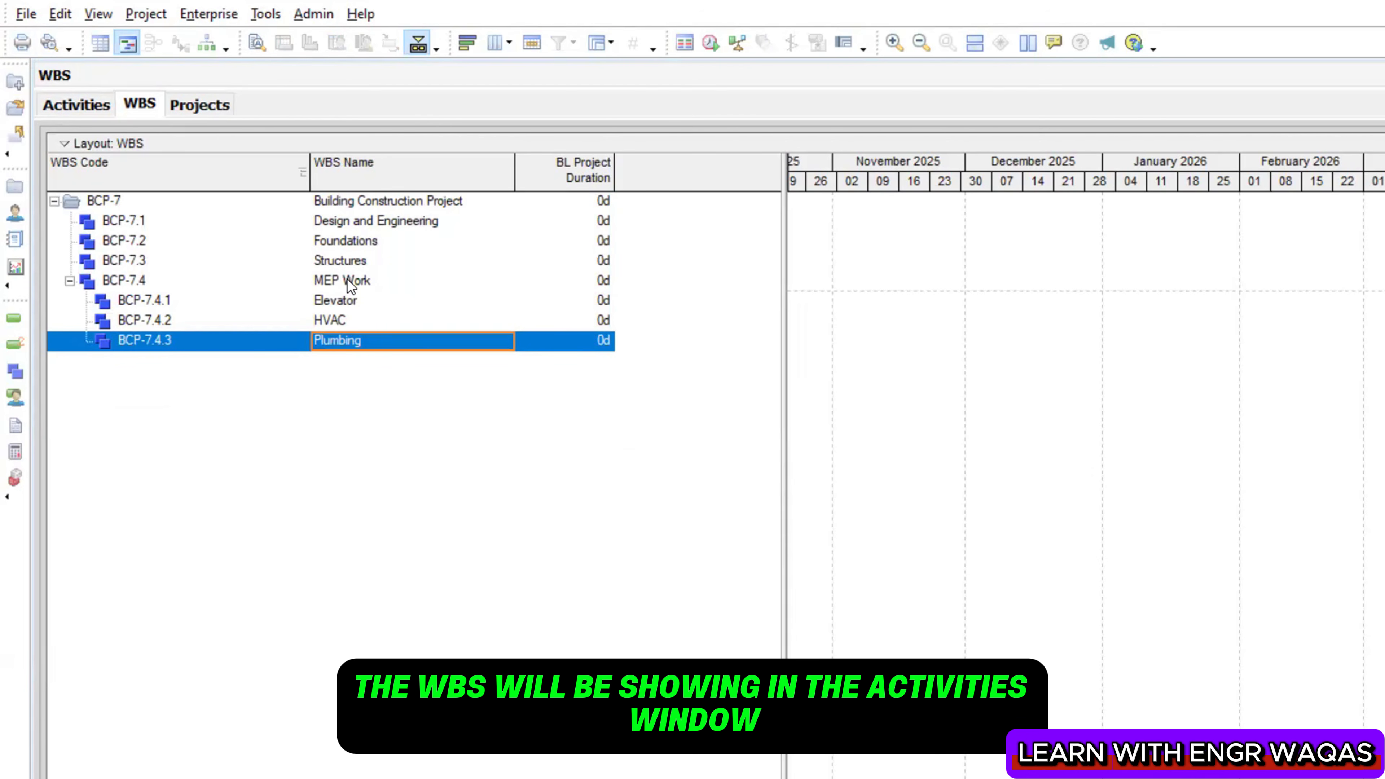
{"action": "left_click", "coordinate": [80, 107]}
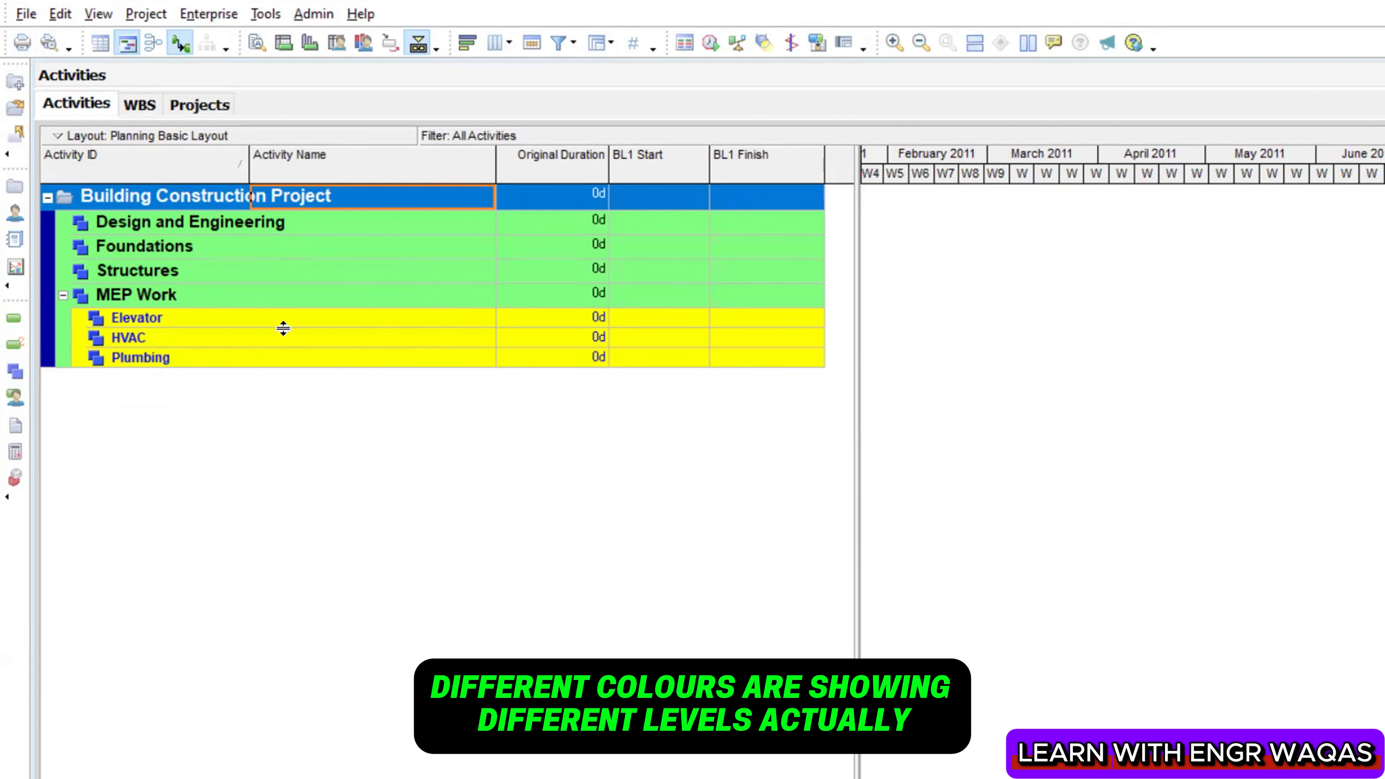
{"action": "left_click", "coordinate": [143, 106]}
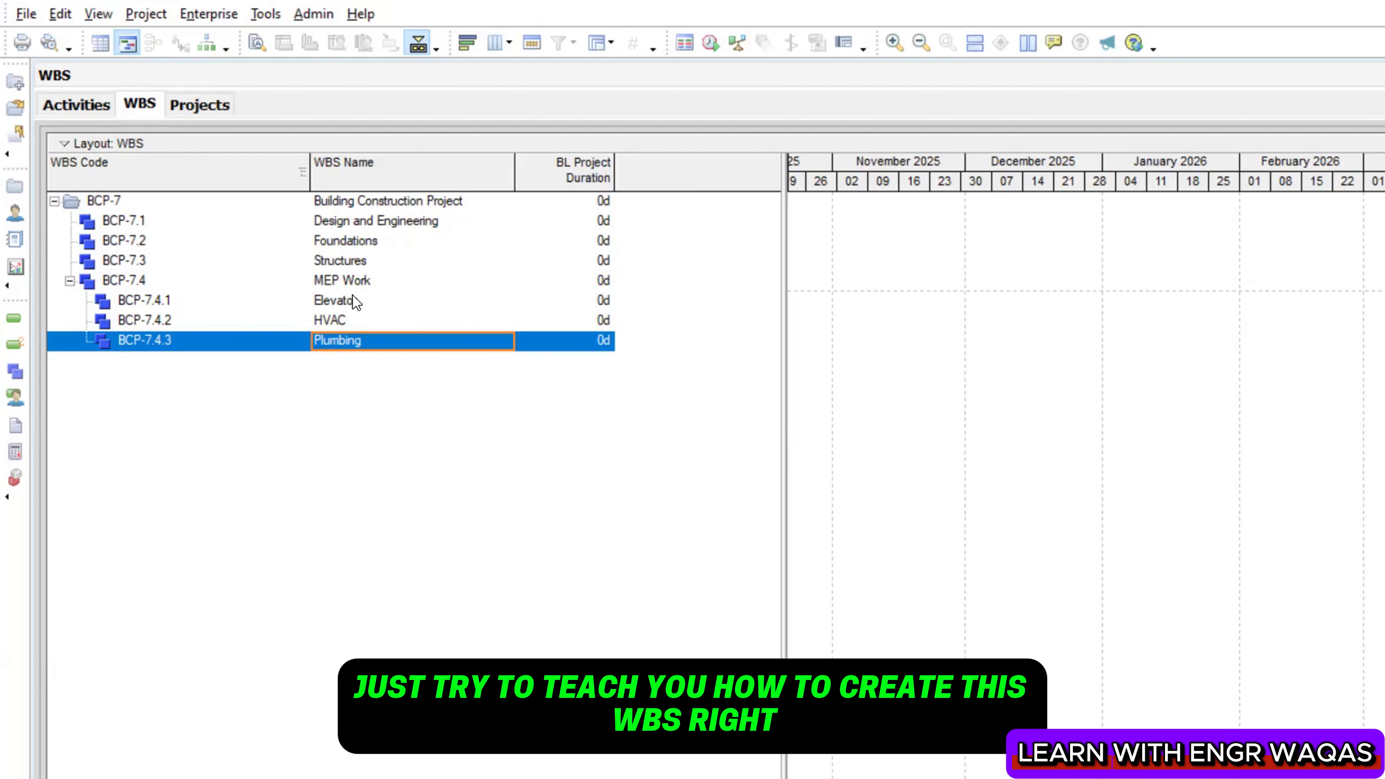
{"action": "left_click", "coordinate": [76, 103]}
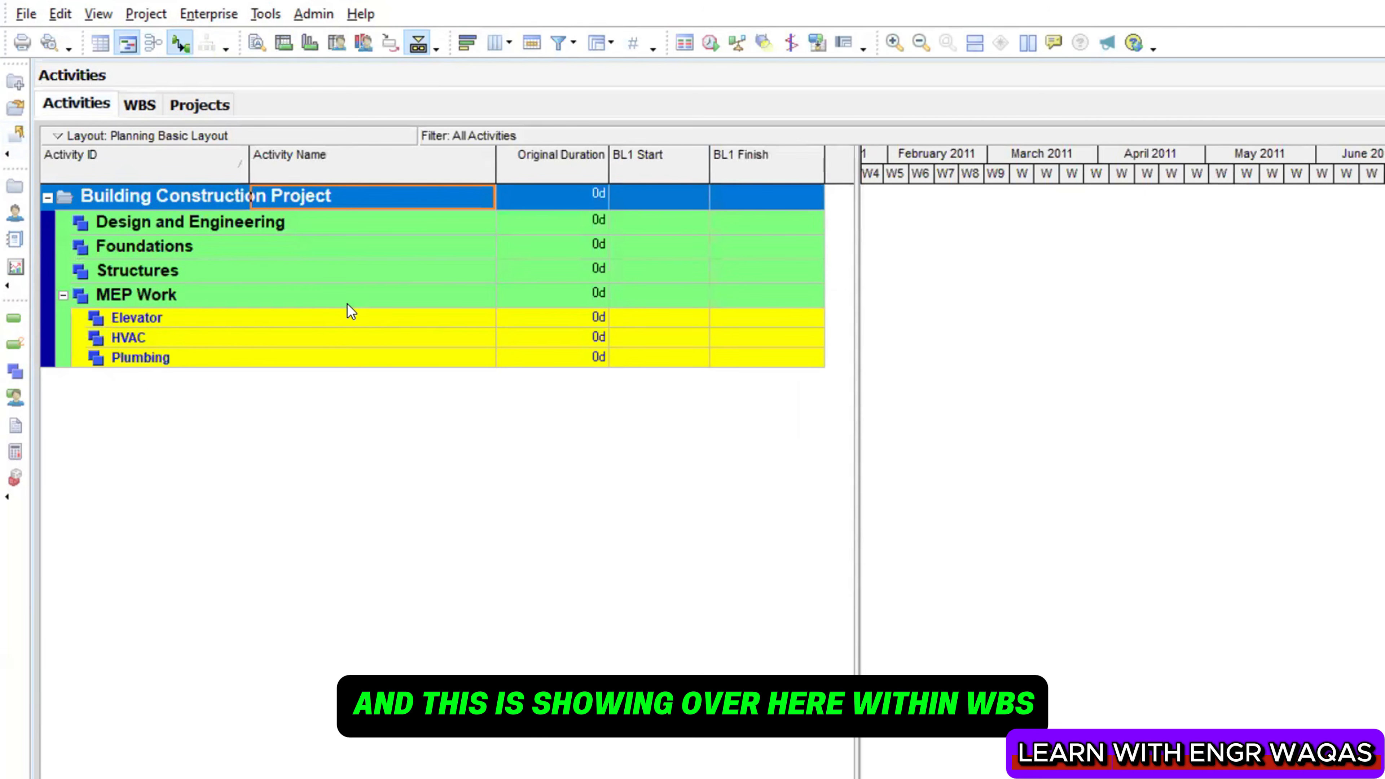
Return to the WBS view and restore the hierarchical display of the elements using the WBS Code column's sorting
{"action": "left_click", "coordinate": [135, 111]}
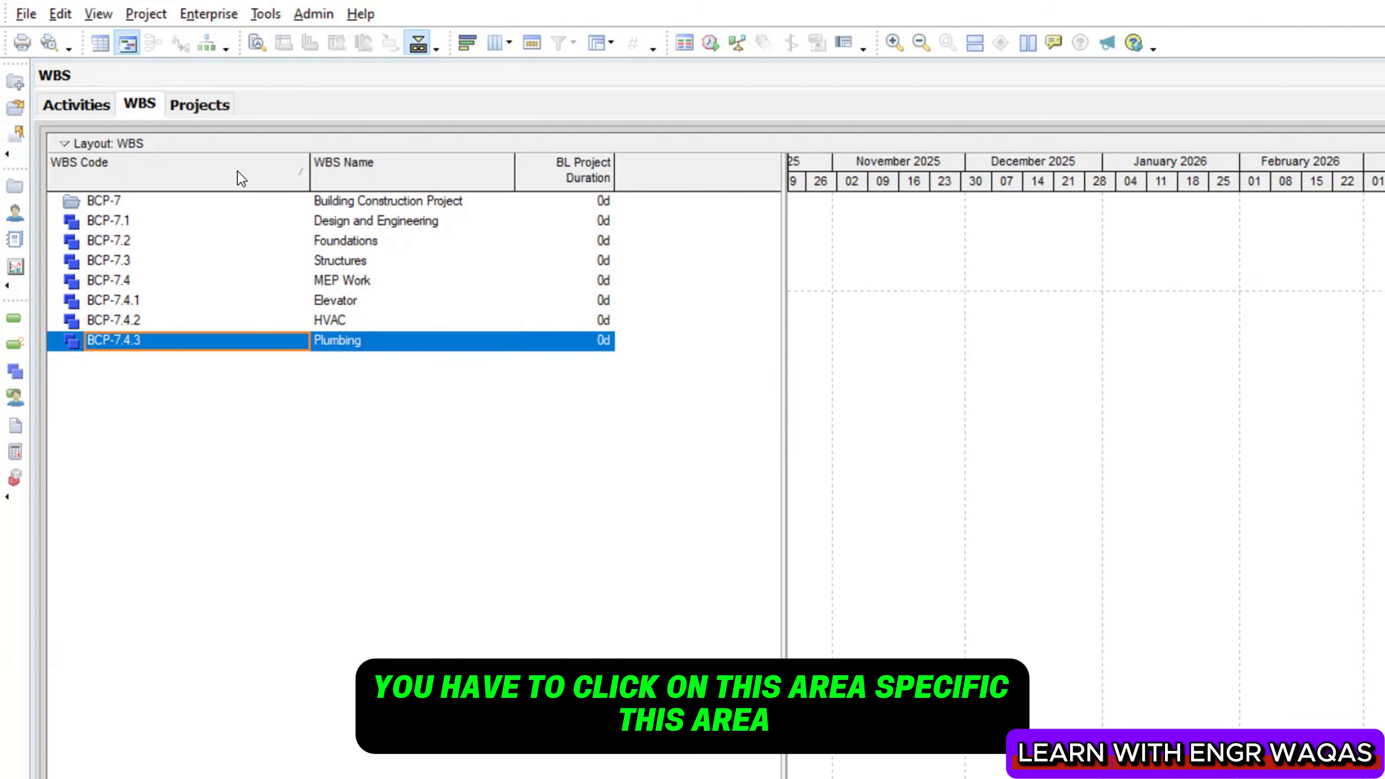
{"action": "mouse_move", "coordinate": [294, 301]}
{"action": "left_mouse_down"}
{"action": "mouse_move", "coordinate": [216, 171]}
{"action": "mouse_move", "coordinate": [252, 176]}
{"action": "left_mouse_up"}
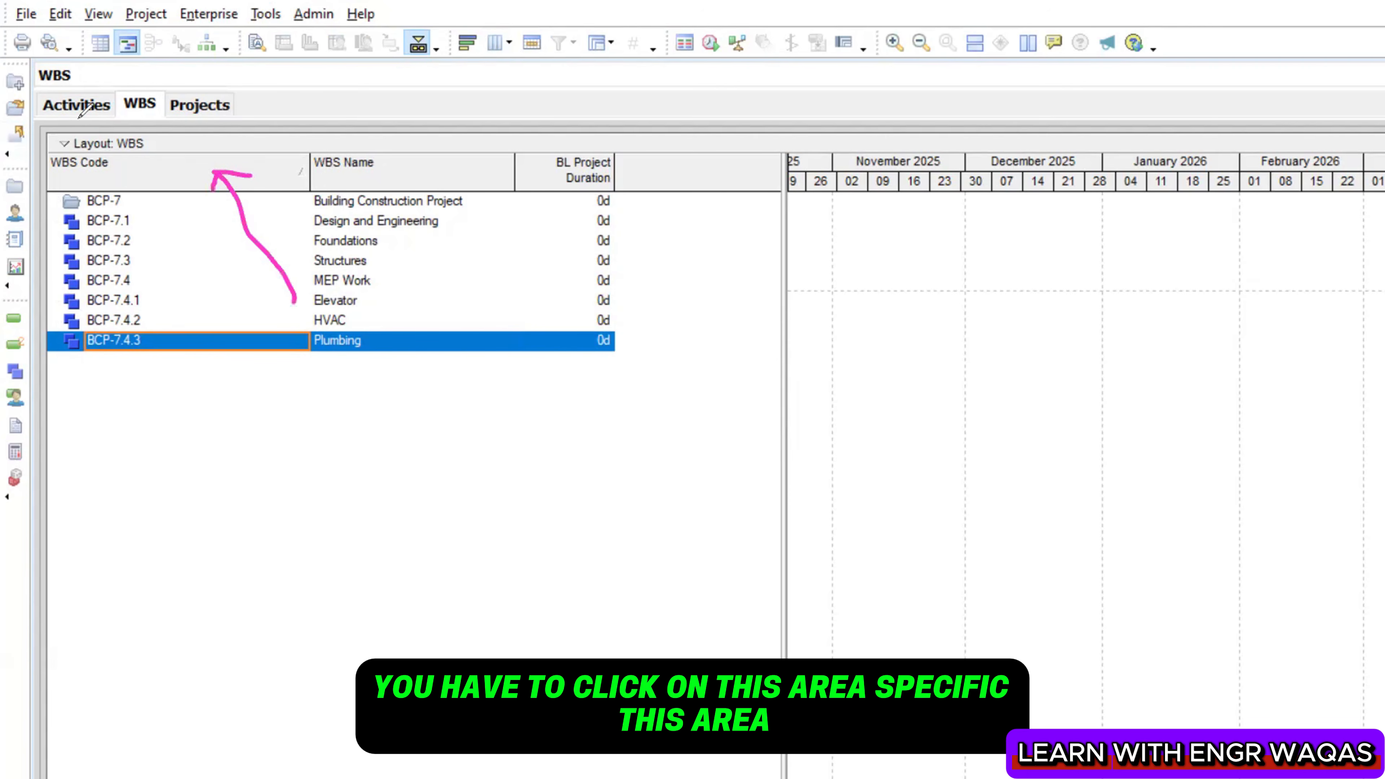
{"action": "left_click", "coordinate": [194, 172]}
{"action": "left_click", "coordinate": [193, 171]}
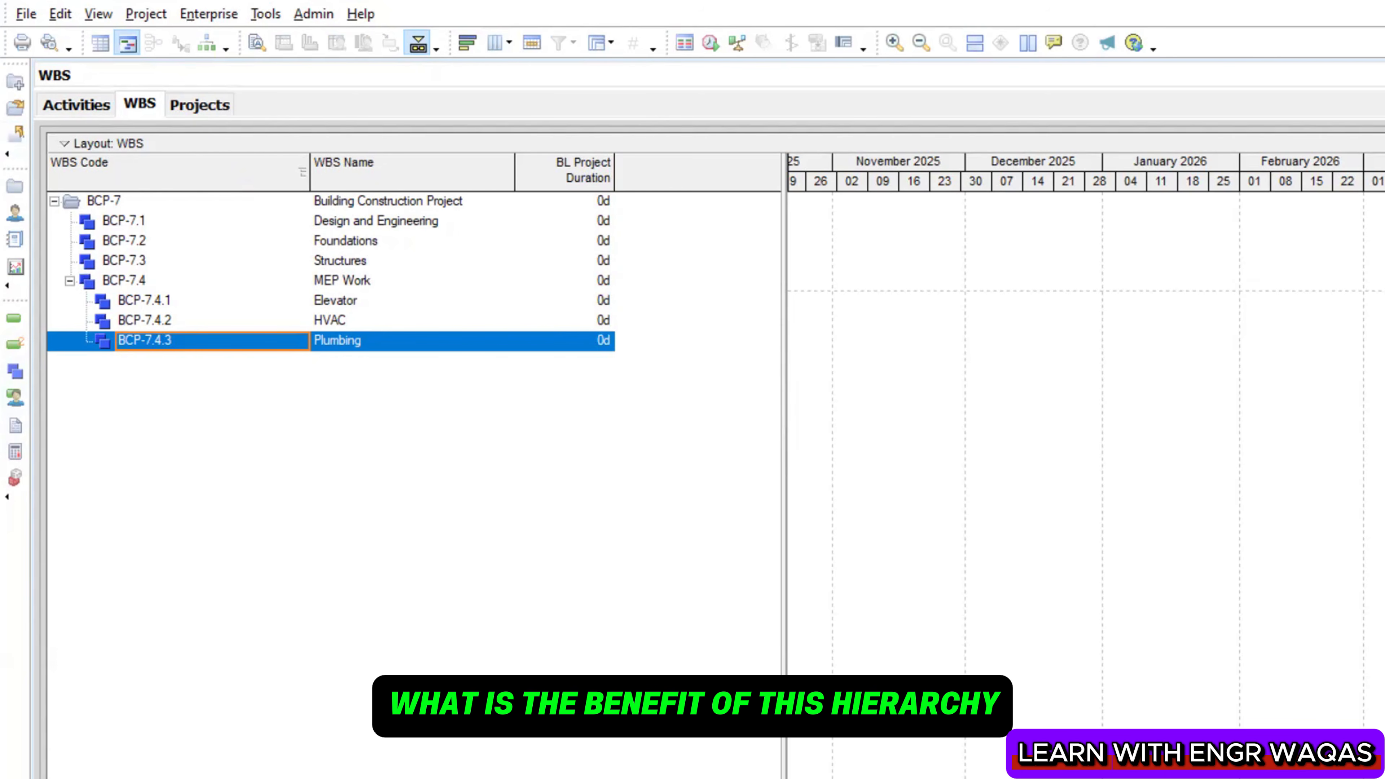
Switch to the Activities view and open the enterprise's Organizational Breakdown Structure
{"action": "left_click", "coordinate": [350, 300]}
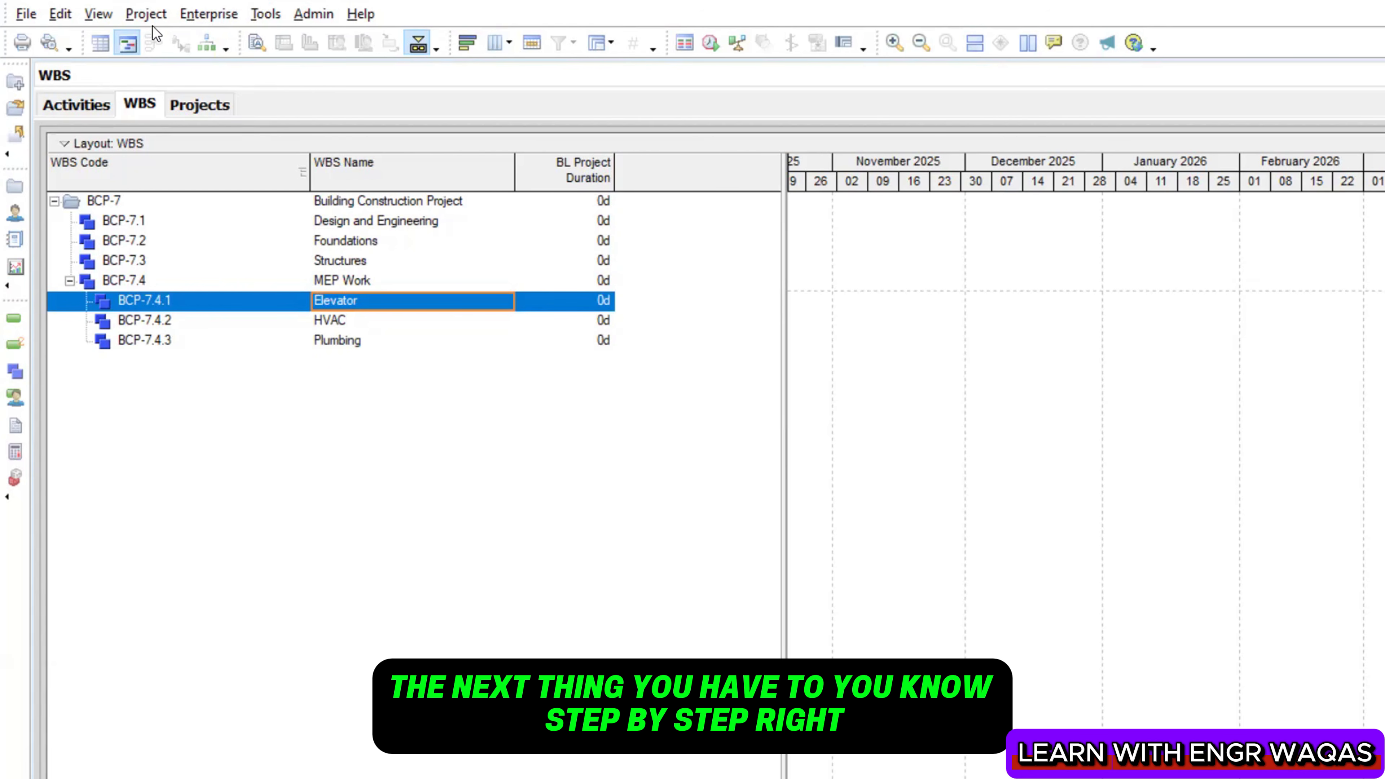
{"action": "left_click", "coordinate": [72, 112]}
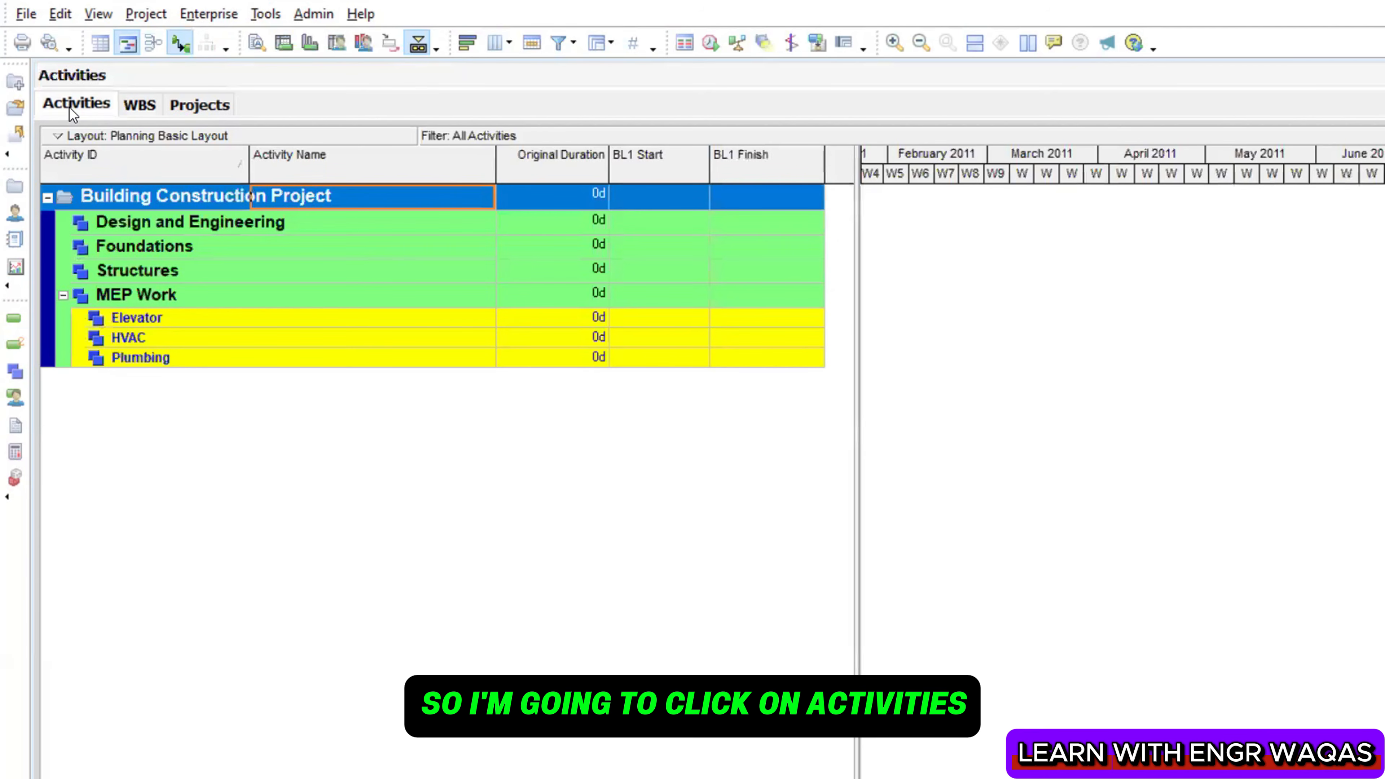
{"action": "left_click", "coordinate": [191, 12]}
{"action": "left_click", "coordinate": [227, 112]}
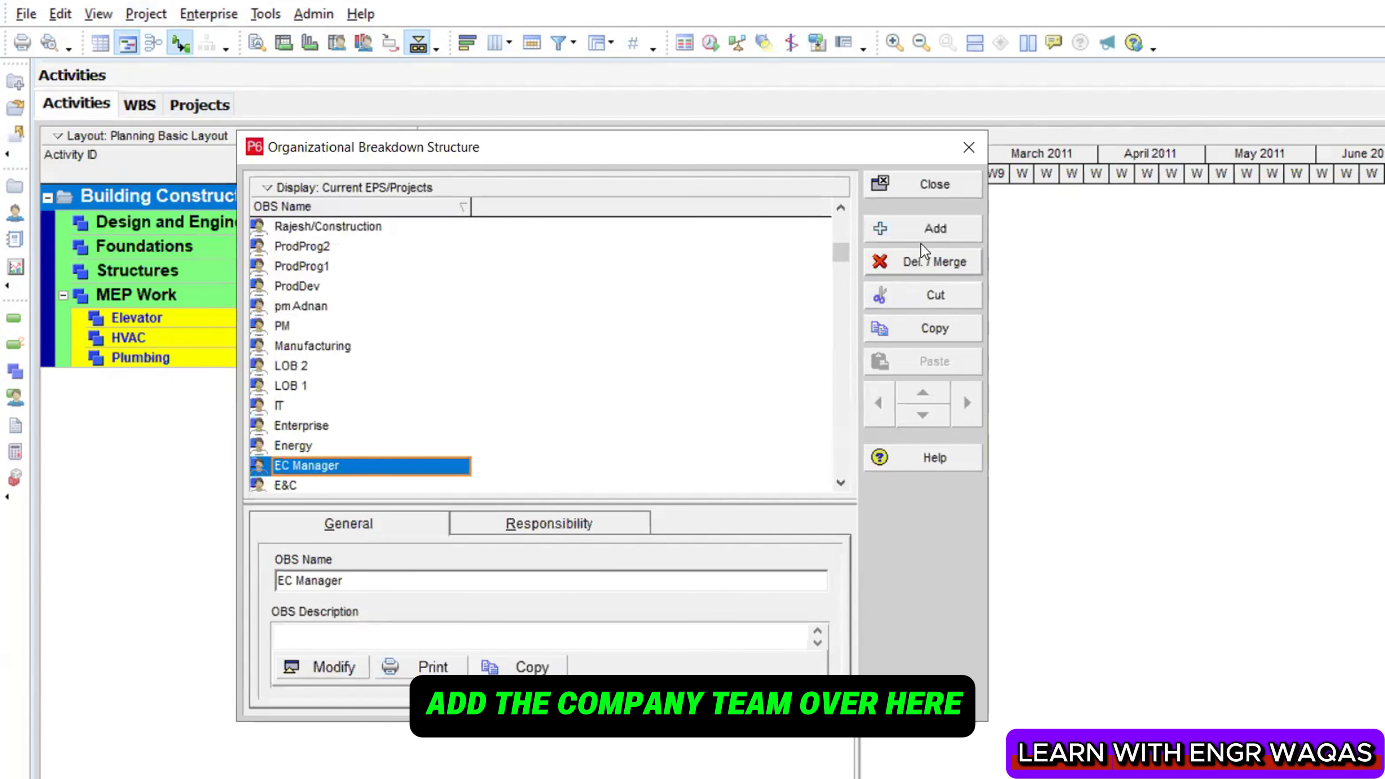
Add a new OBS element, accepting the filter change to display all OBS elements
{"action": "left_click", "coordinate": [924, 233]}
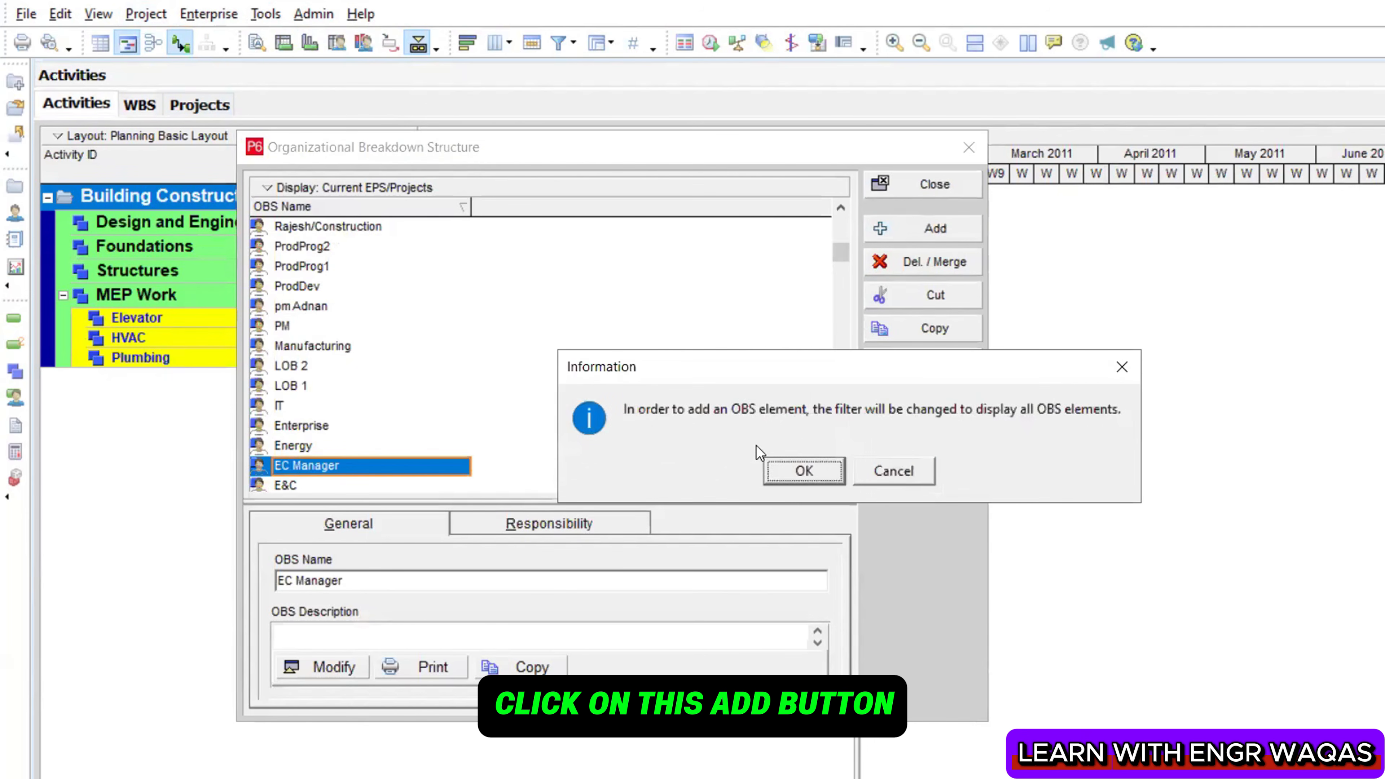
{"action": "left_click", "coordinate": [789, 472]}
{"action": "scroll", "coordinate": [456, 236], "scroll_direction": "up", "scroll_amount": 10}
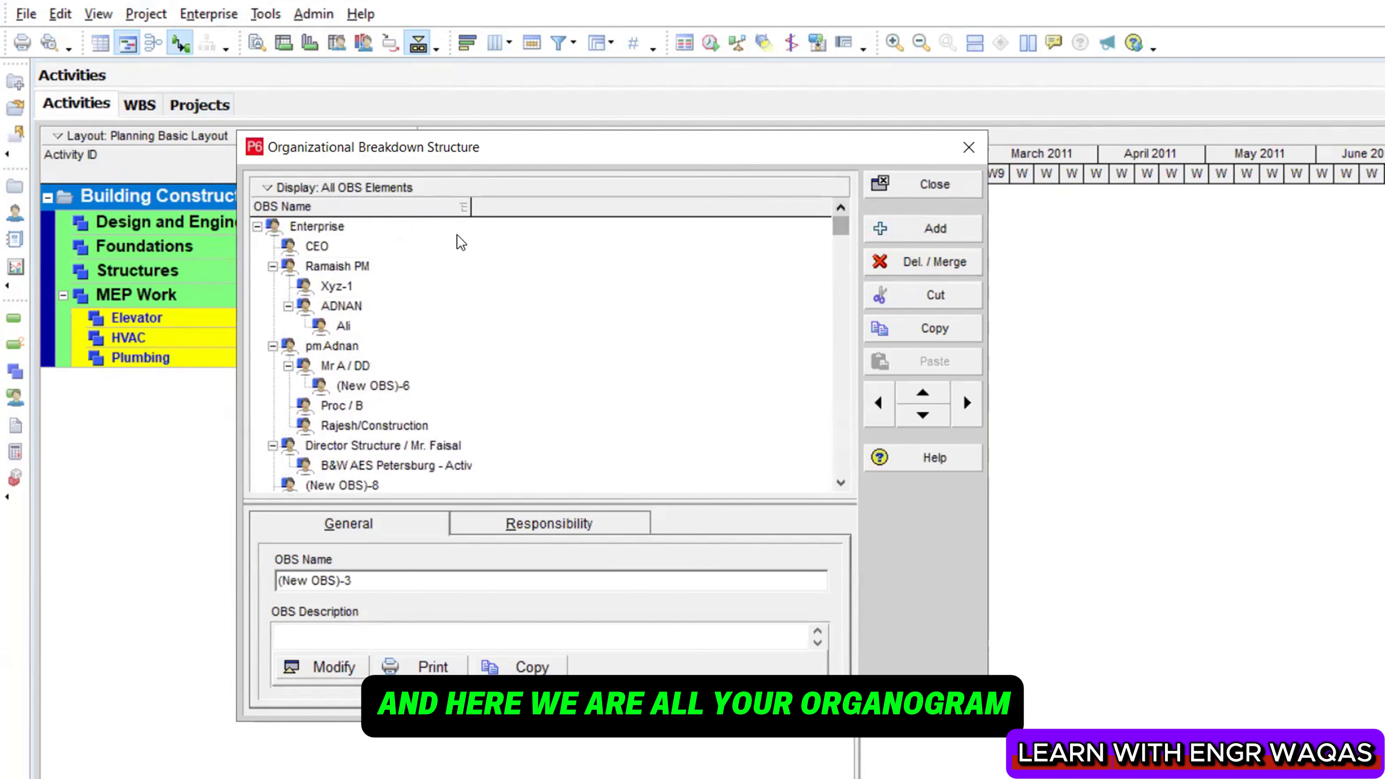
Review the OBS hierarchy from the CEO through the project managers and their subordinates, and close the structure
{"action": "left_click", "coordinate": [333, 245]}
{"action": "left_click", "coordinate": [354, 244]}
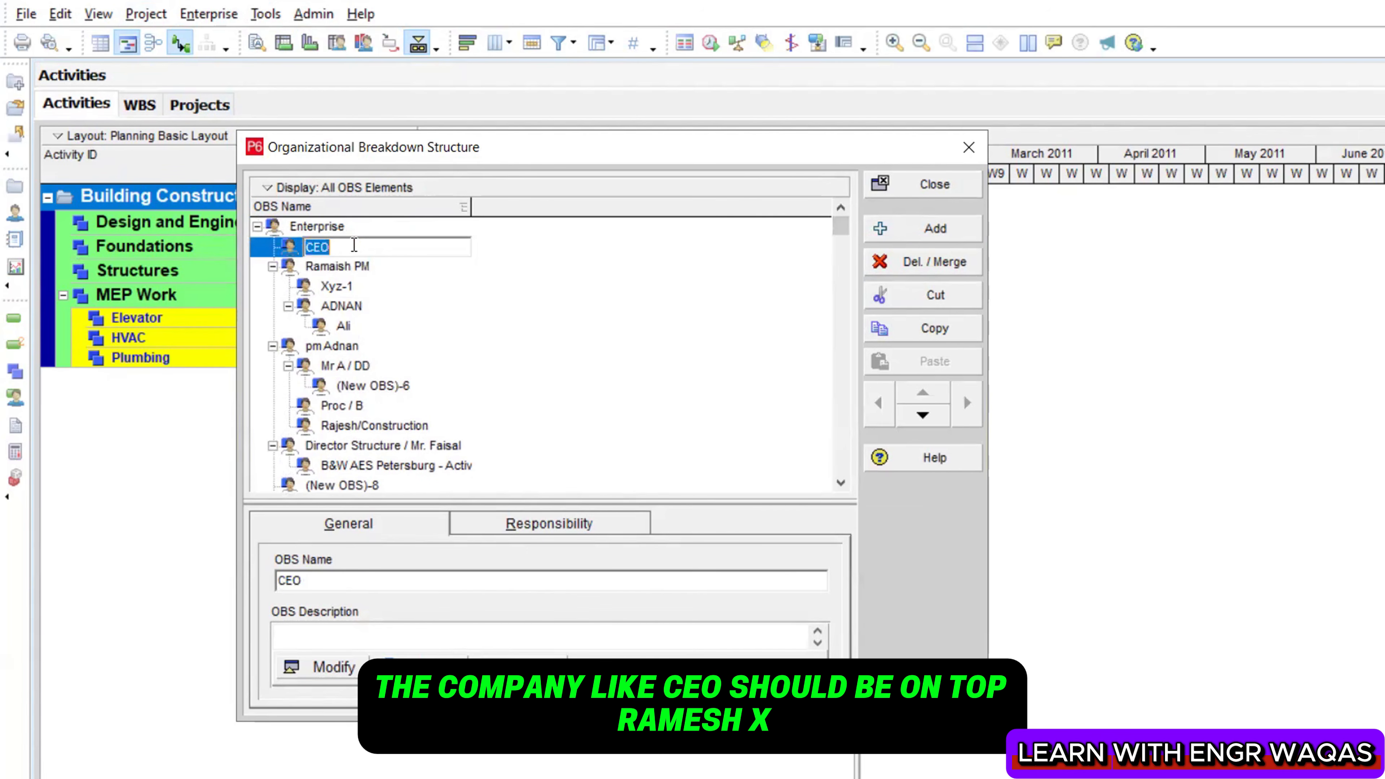
{"action": "left_click", "coordinate": [377, 268]}
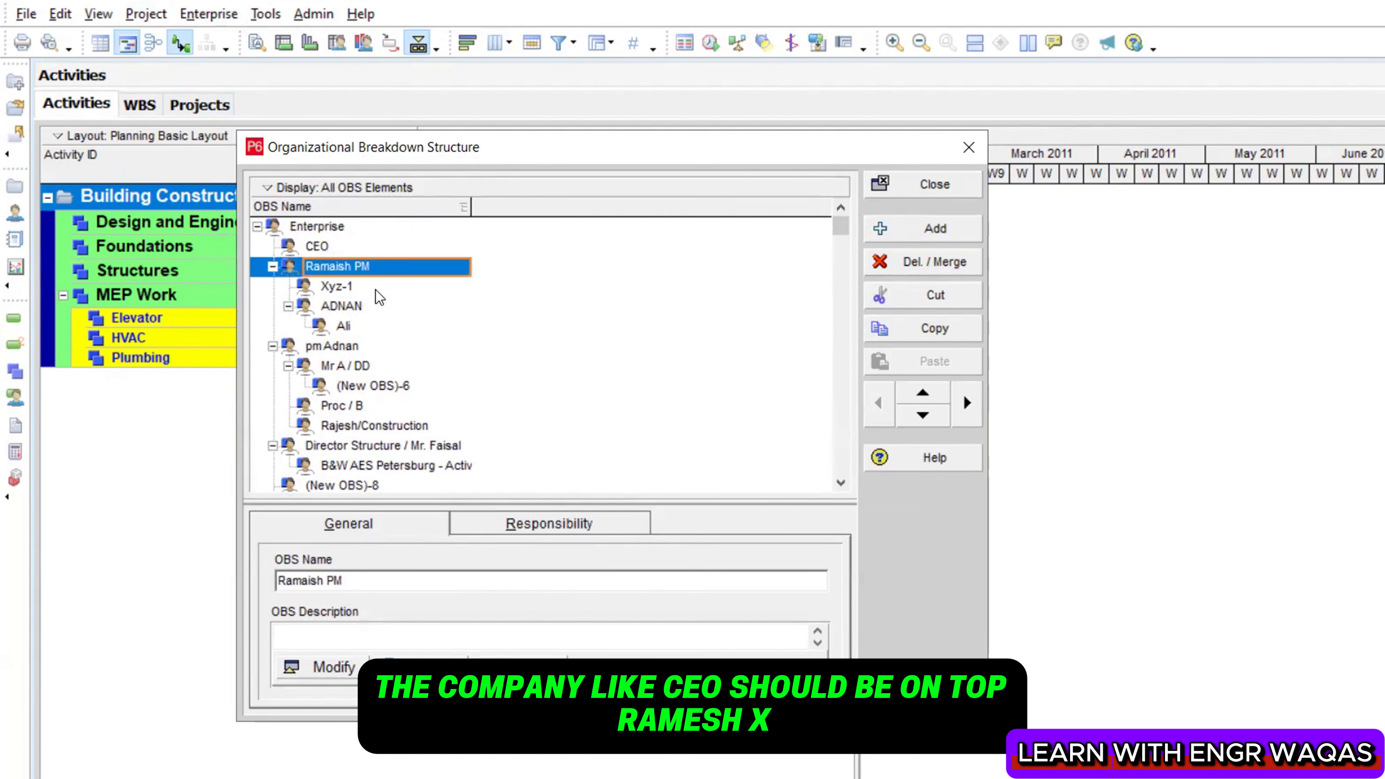
{"action": "left_click", "coordinate": [376, 288]}
{"action": "left_click", "coordinate": [378, 310]}
{"action": "left_click", "coordinate": [370, 329]}
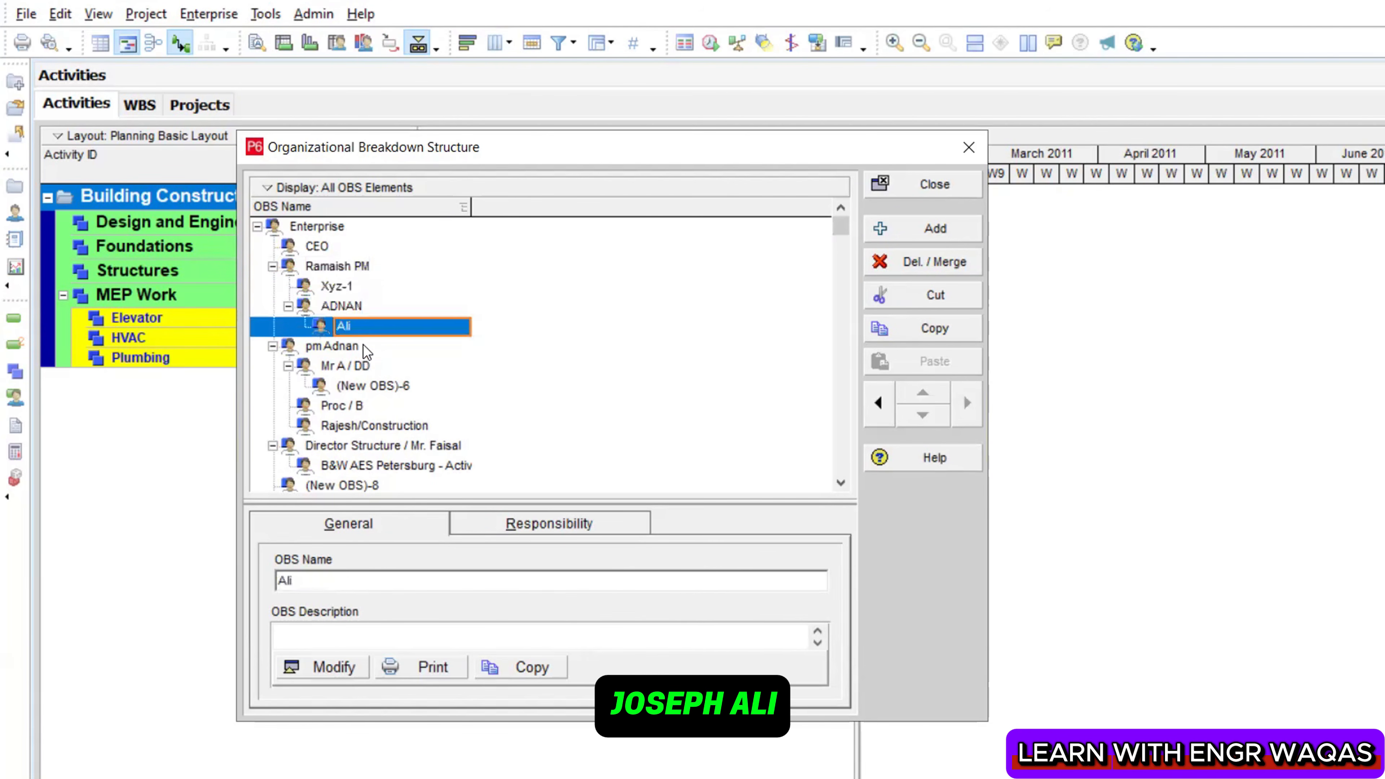
{"action": "left_click", "coordinate": [362, 345]}
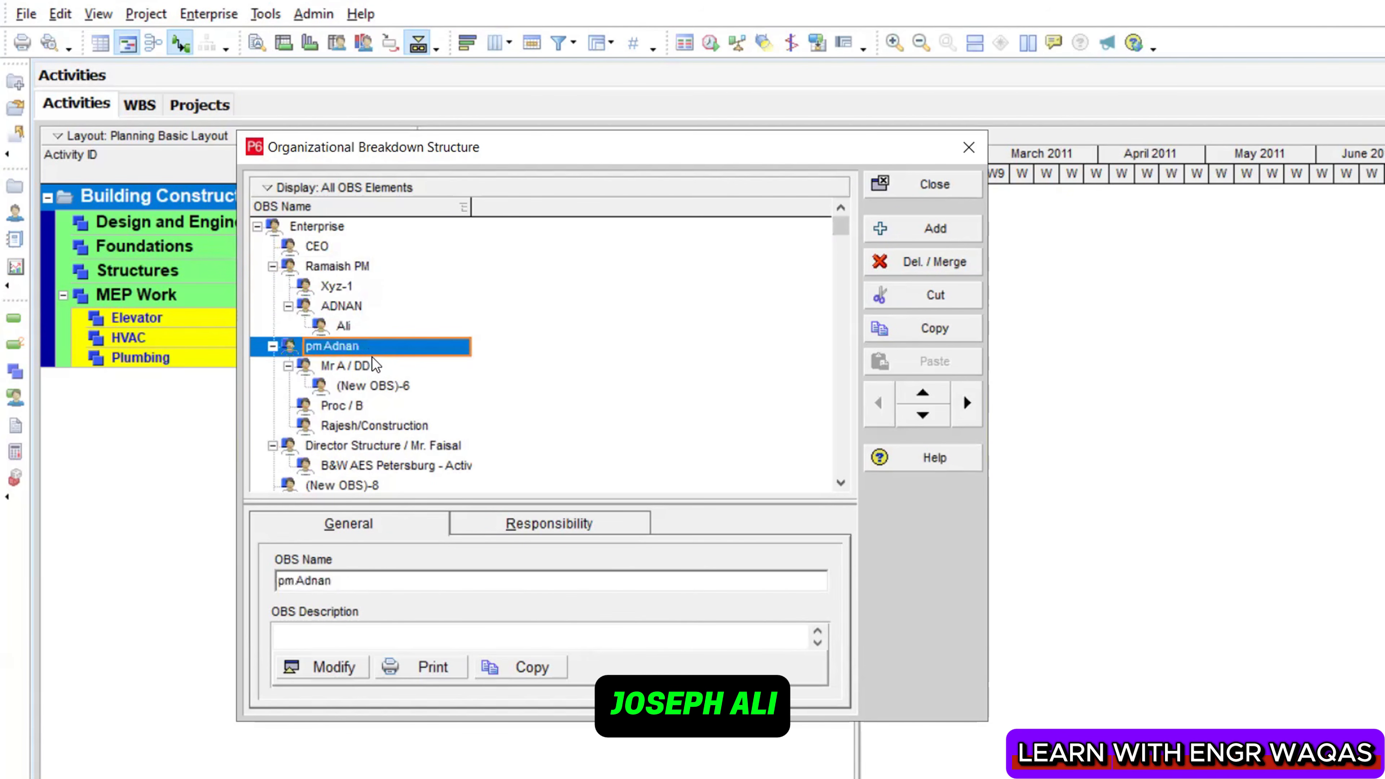
{"action": "left_click", "coordinate": [372, 326]}
{"action": "left_click", "coordinate": [375, 310]}
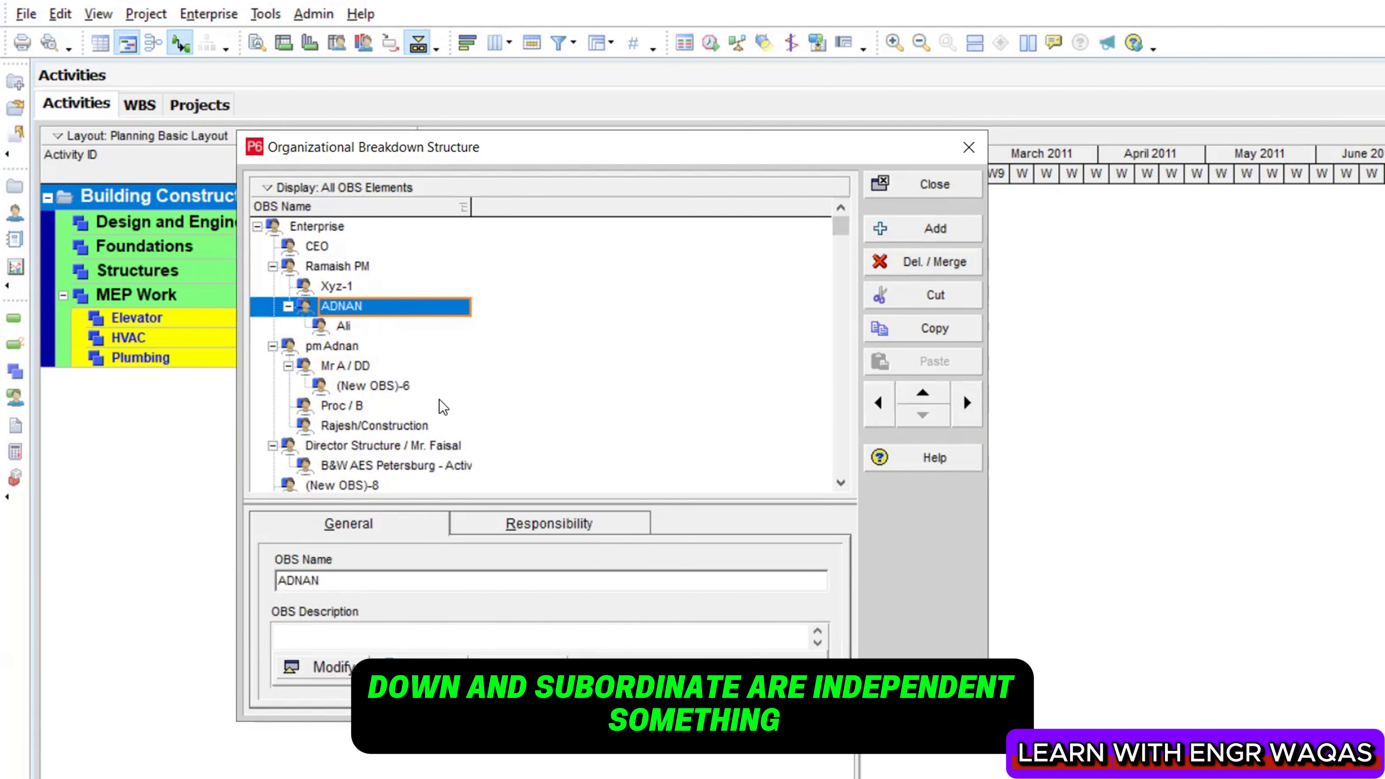
{"action": "left_click", "coordinate": [341, 327]}
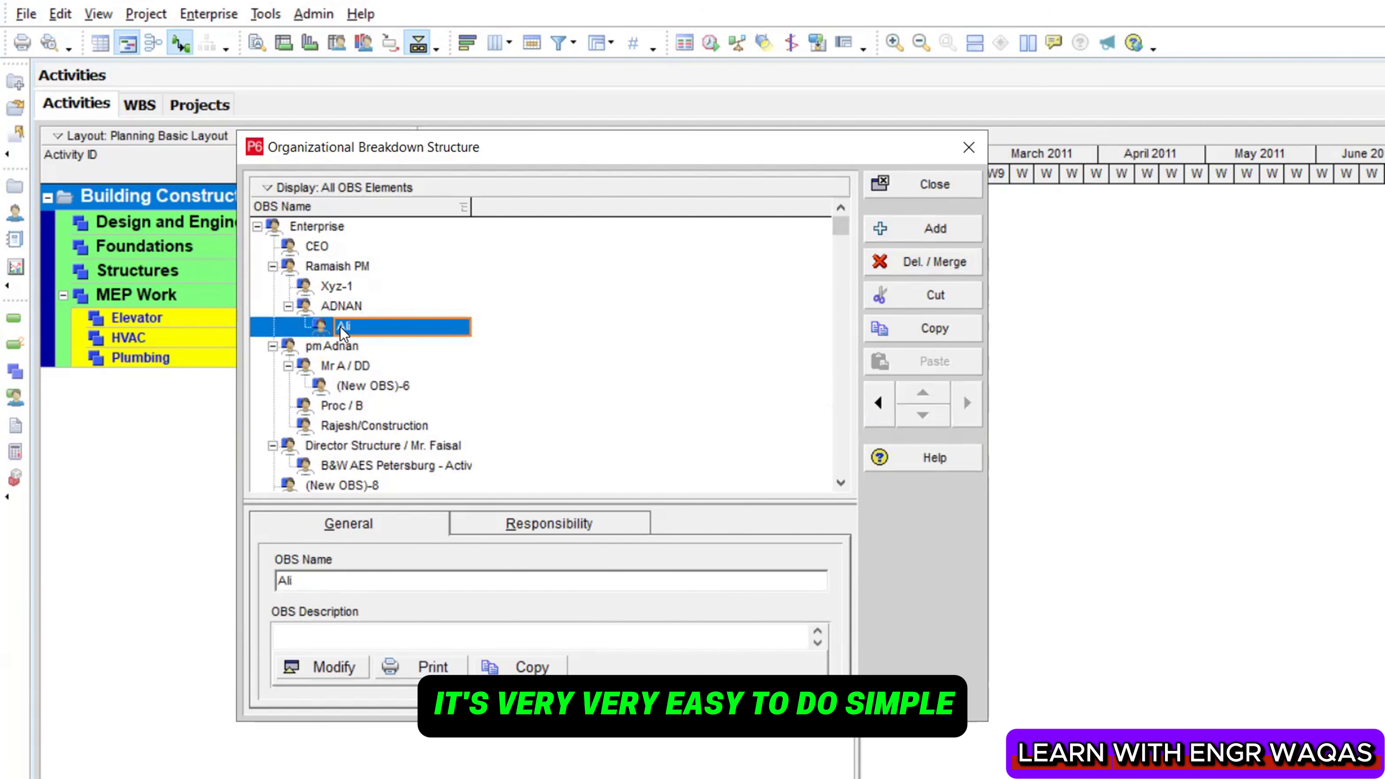
{"action": "left_click", "coordinate": [972, 148]}
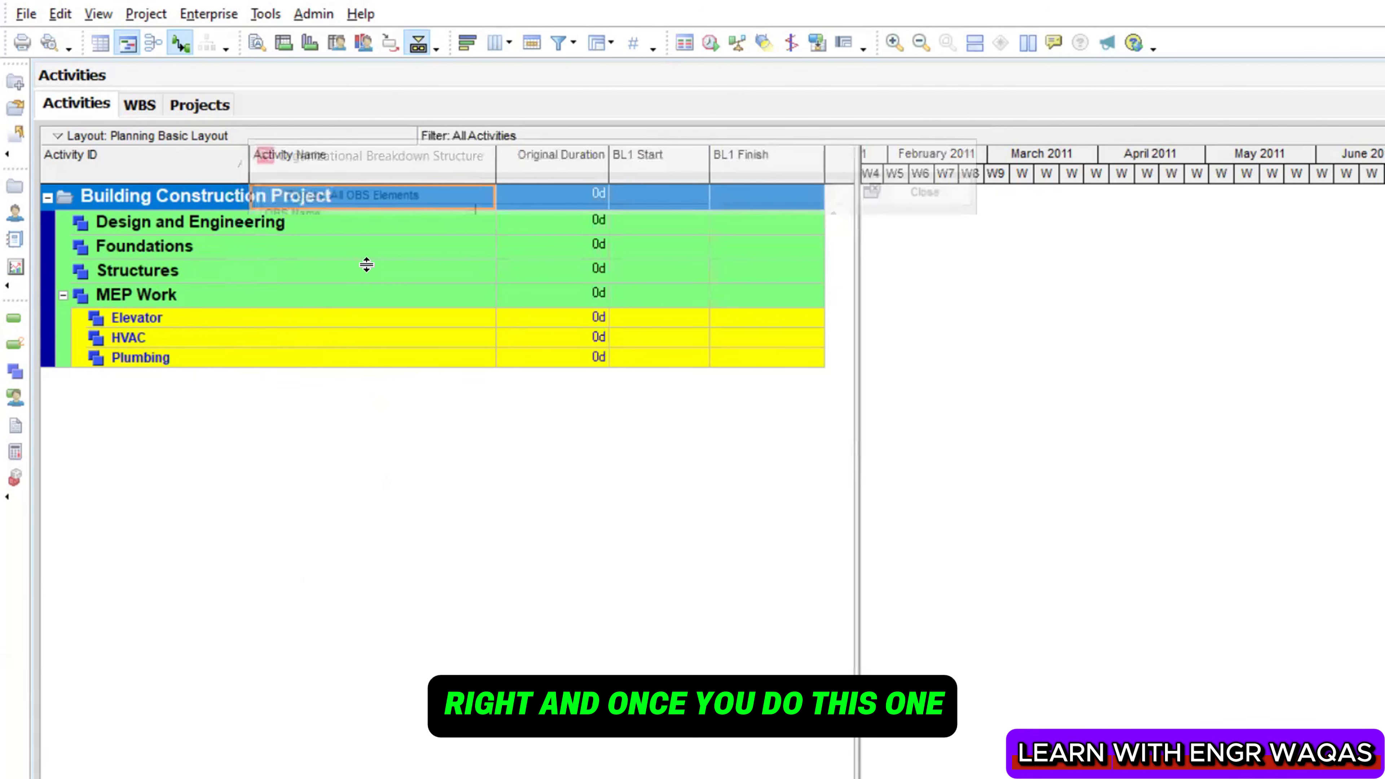
Assign the second project manager listed in the OBS as responsible manager of the Design and Engineering WBS element
{"action": "left_click", "coordinate": [134, 109]}
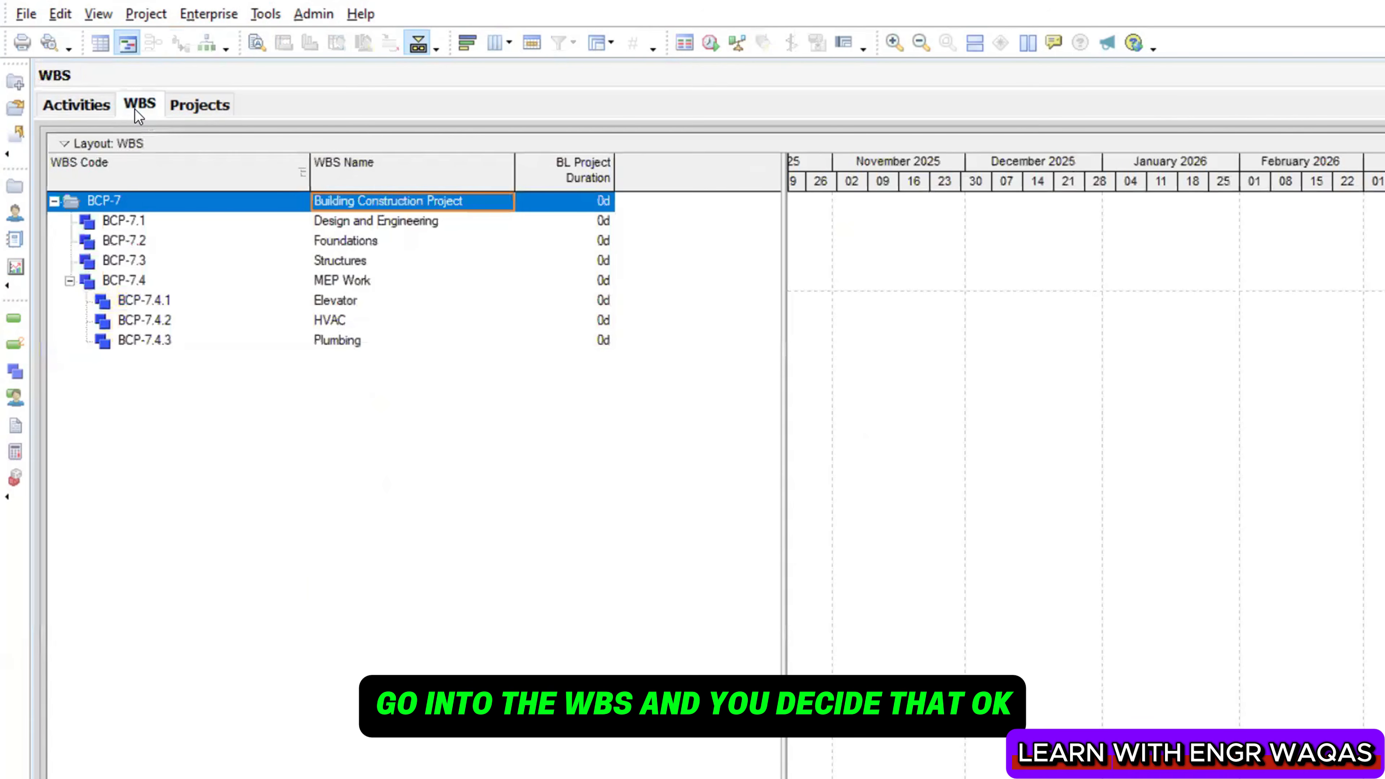
{"action": "left_click", "coordinate": [376, 224]}
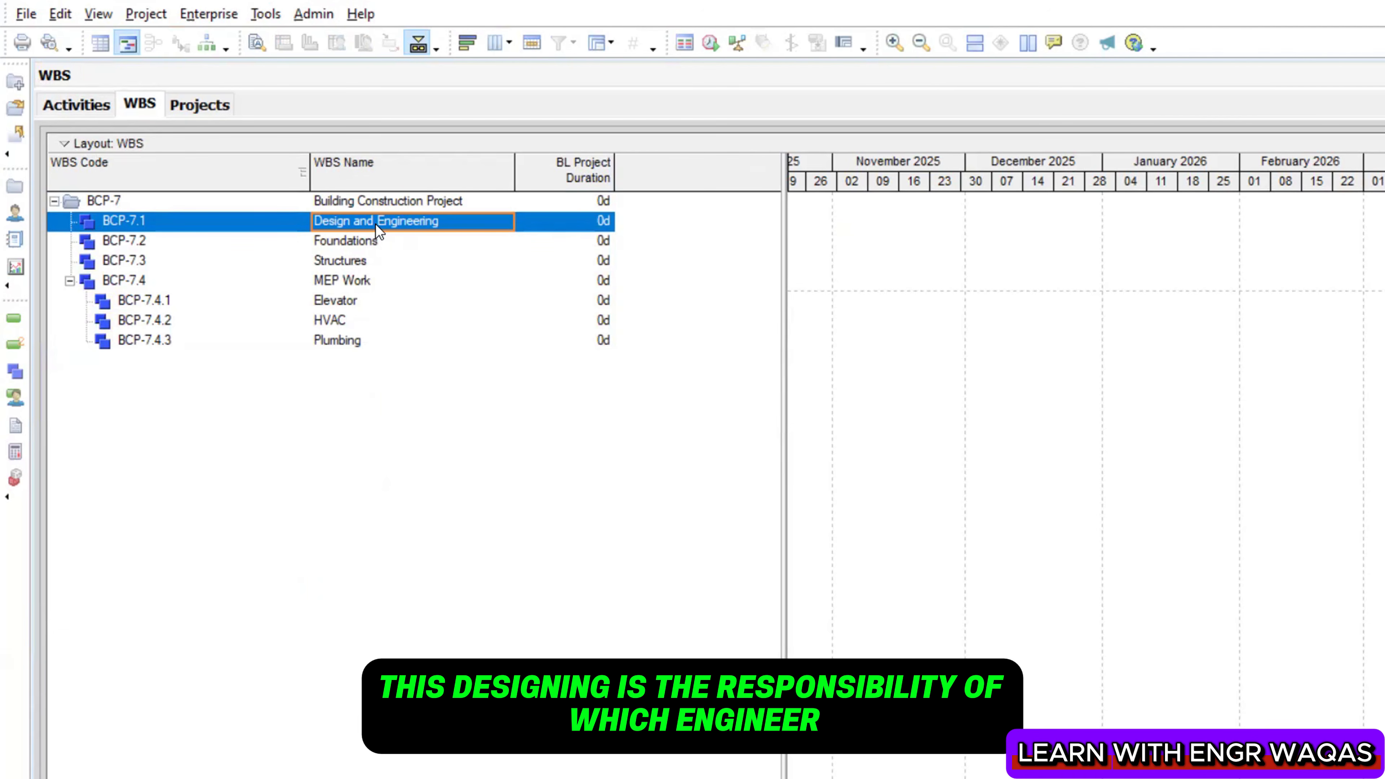
{"action": "right_click", "coordinate": [376, 224]}
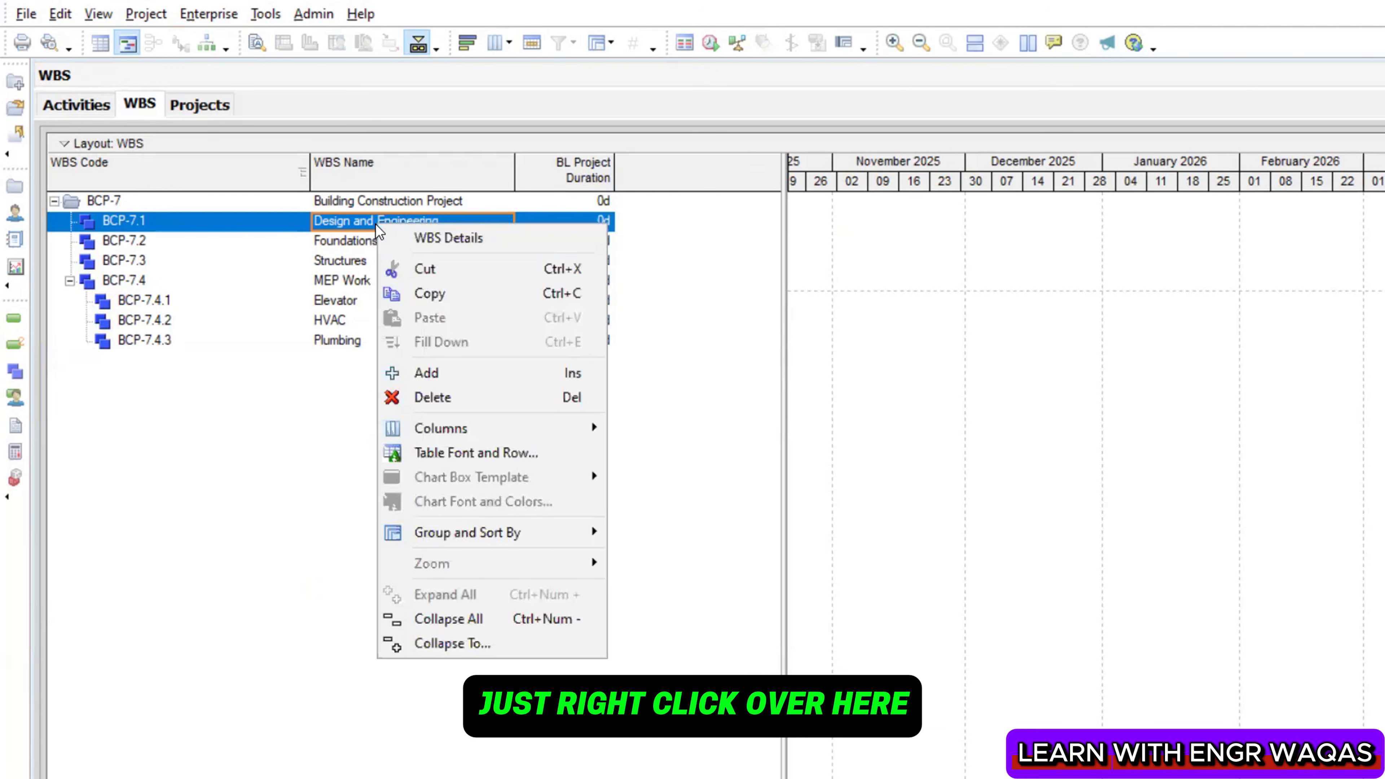
{"action": "left_click", "coordinate": [426, 236]}
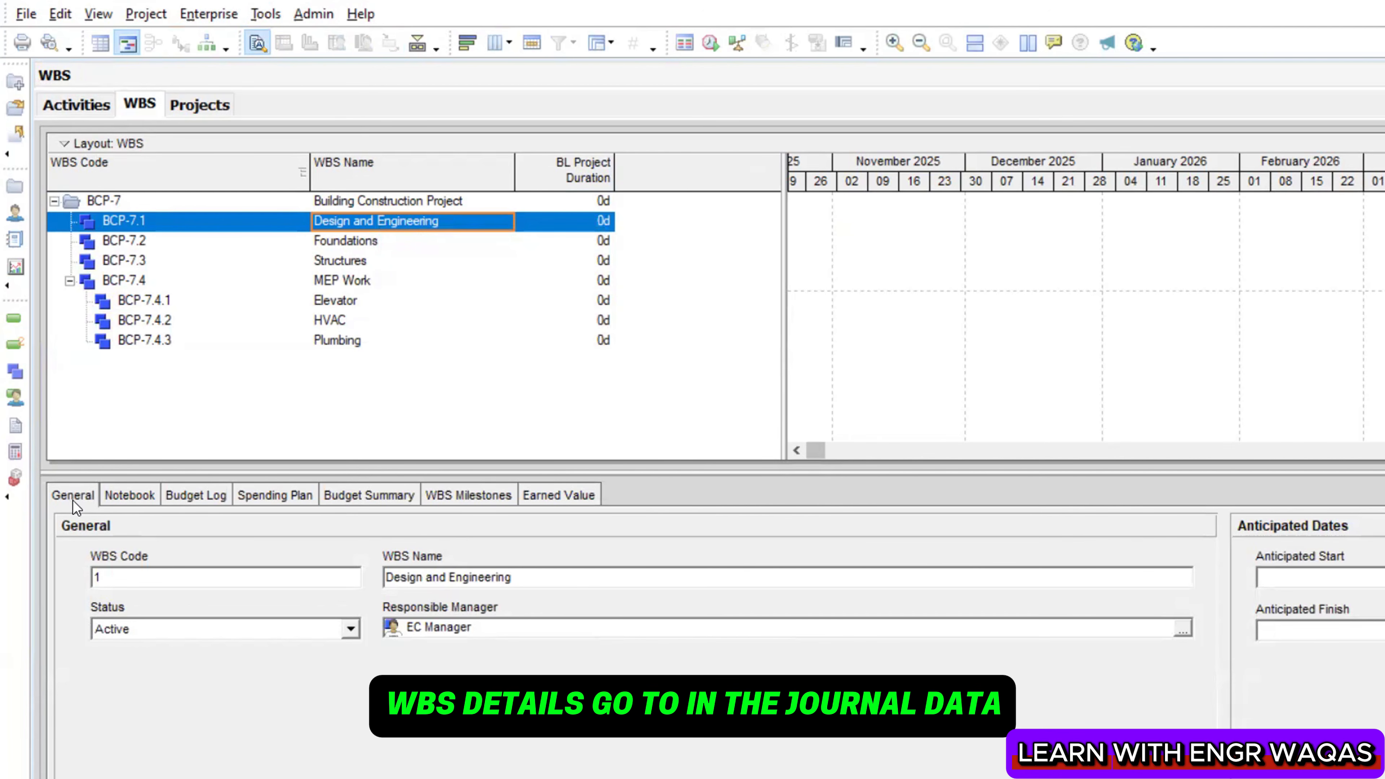
{"action": "left_click", "coordinate": [1183, 631]}
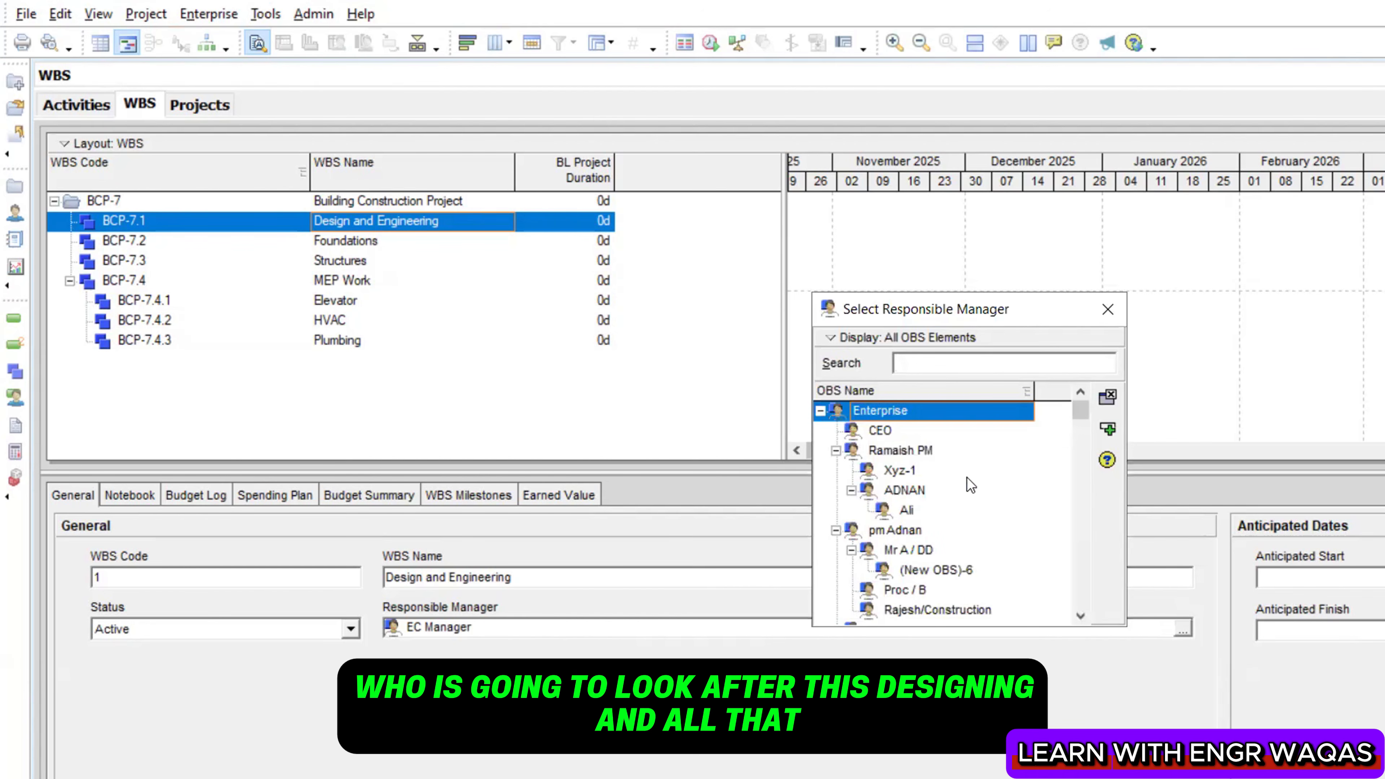
{"action": "left_click", "coordinate": [932, 470]}
{"action": "left_click", "coordinate": [932, 452]}
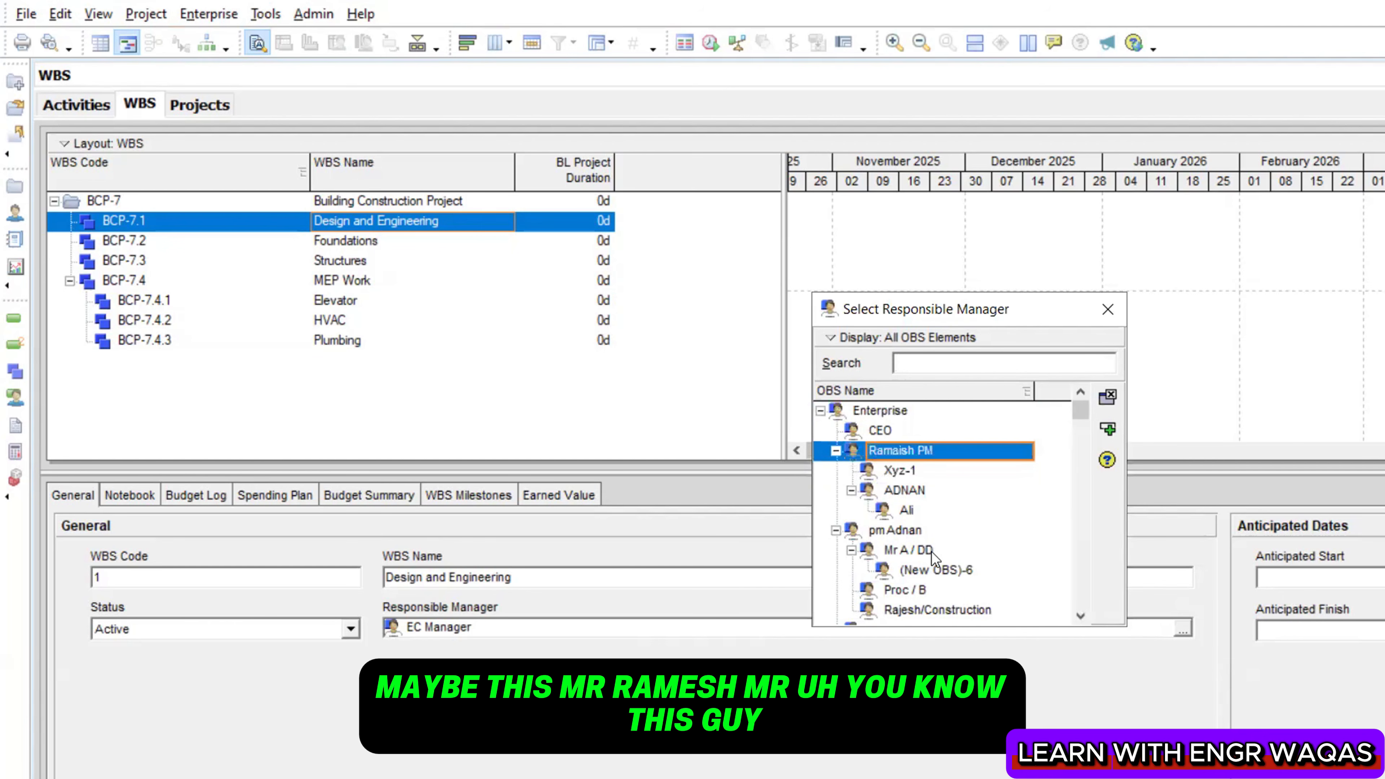
{"action": "left_click", "coordinate": [966, 589]}
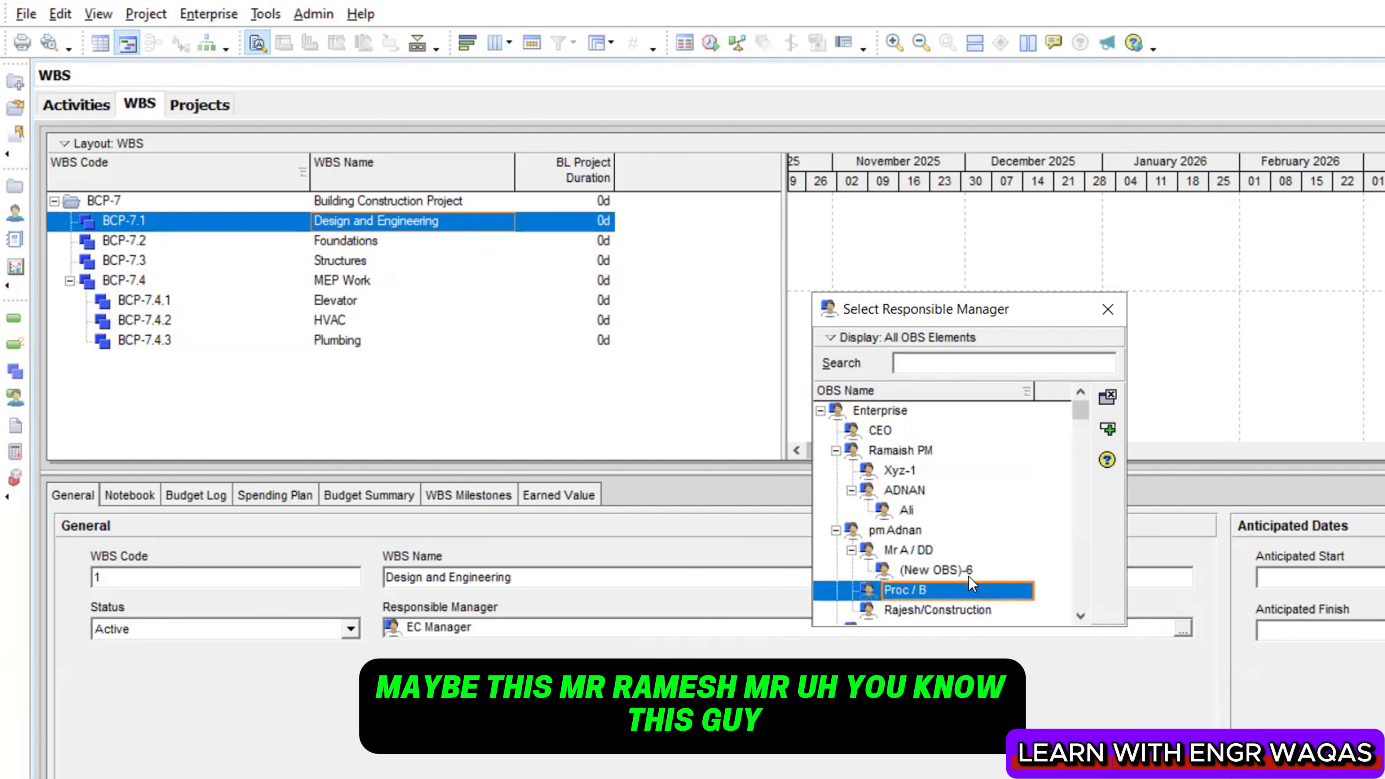
{"action": "left_click", "coordinate": [933, 530]}
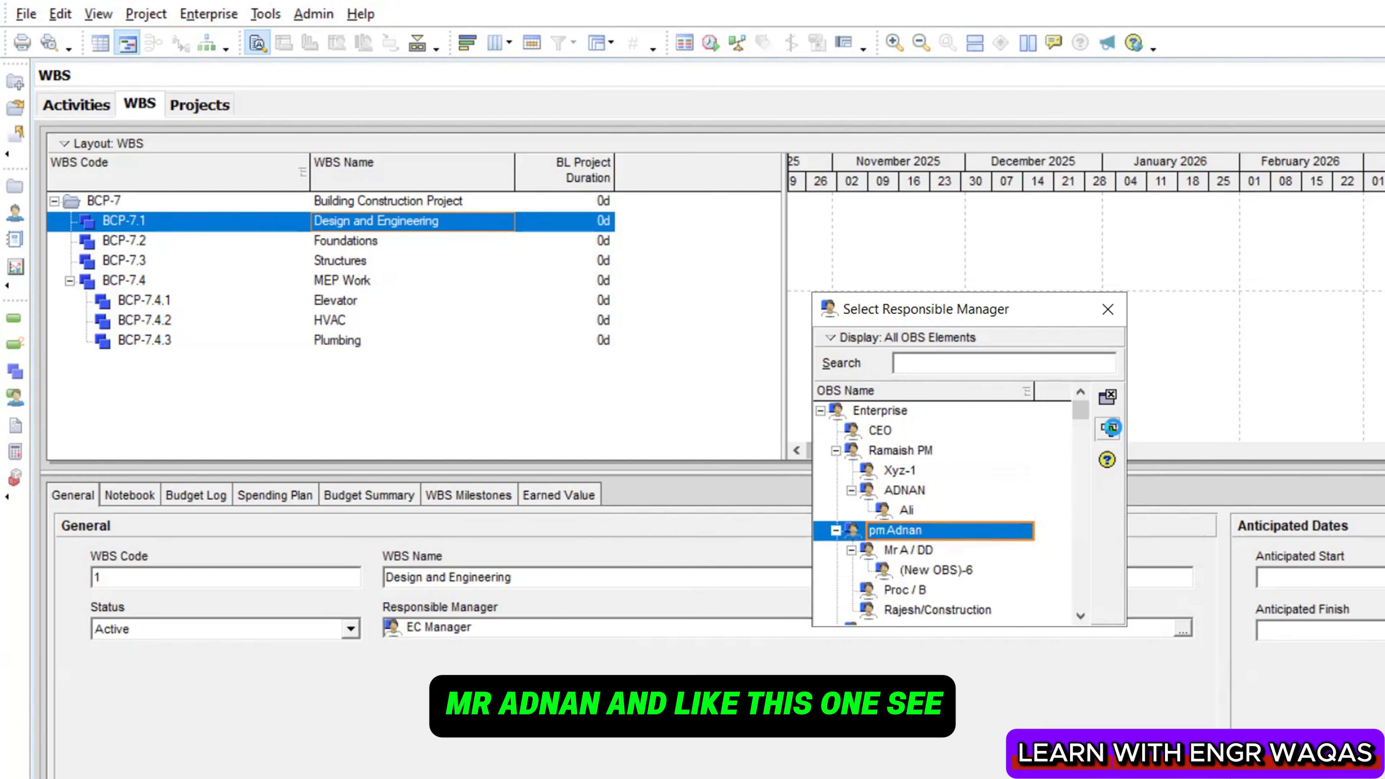
{"action": "left_click", "coordinate": [1107, 398]}
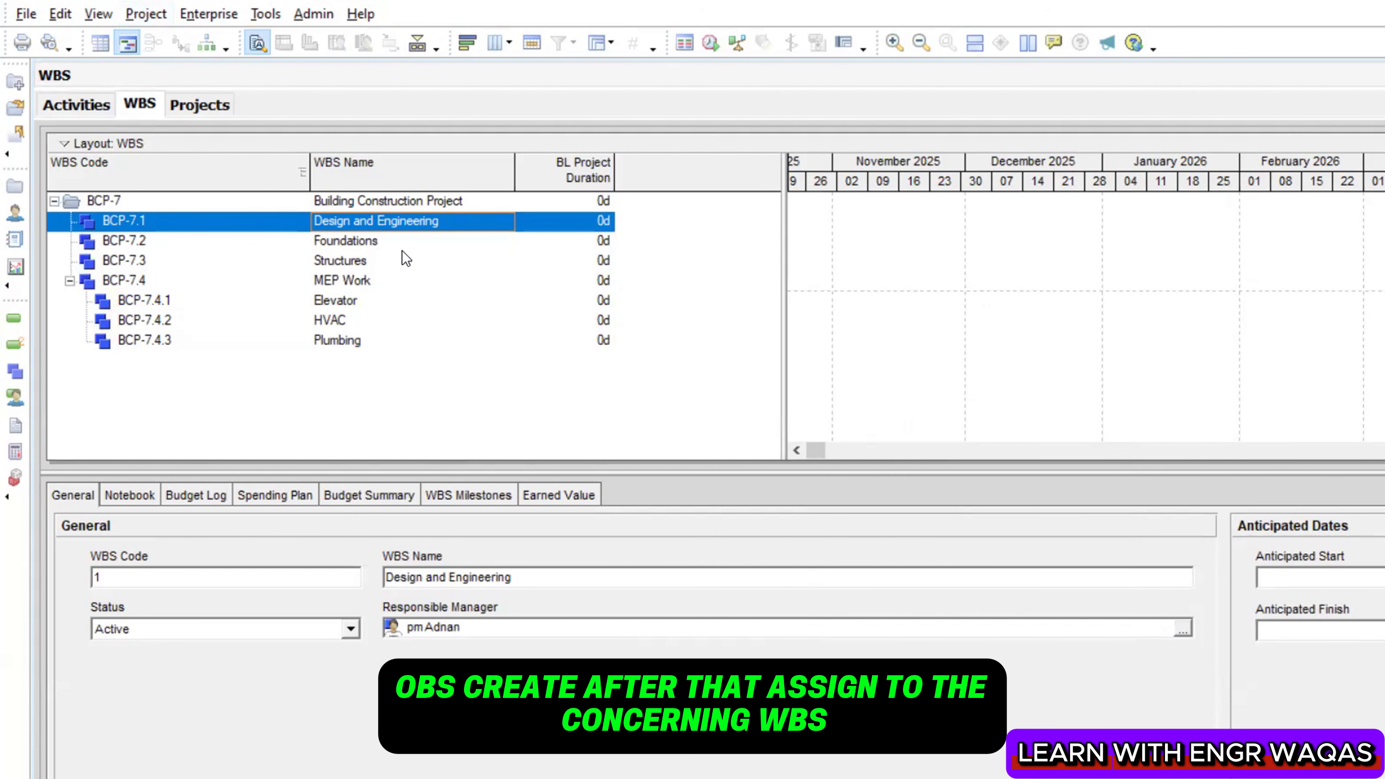
Return to the Activities view and check the industry selection in the Admin Preferences
{"action": "left_click", "coordinate": [395, 259]}
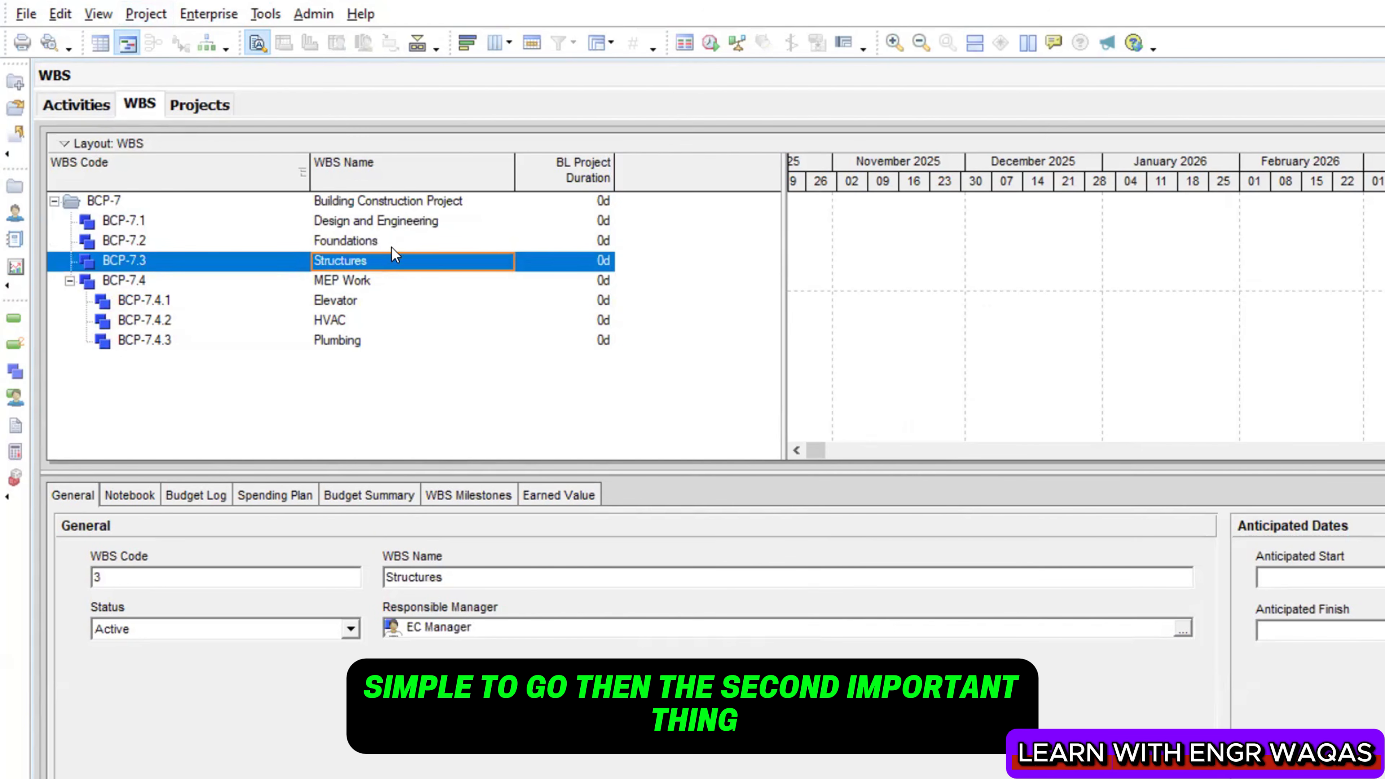
{"action": "left_click", "coordinate": [80, 103]}
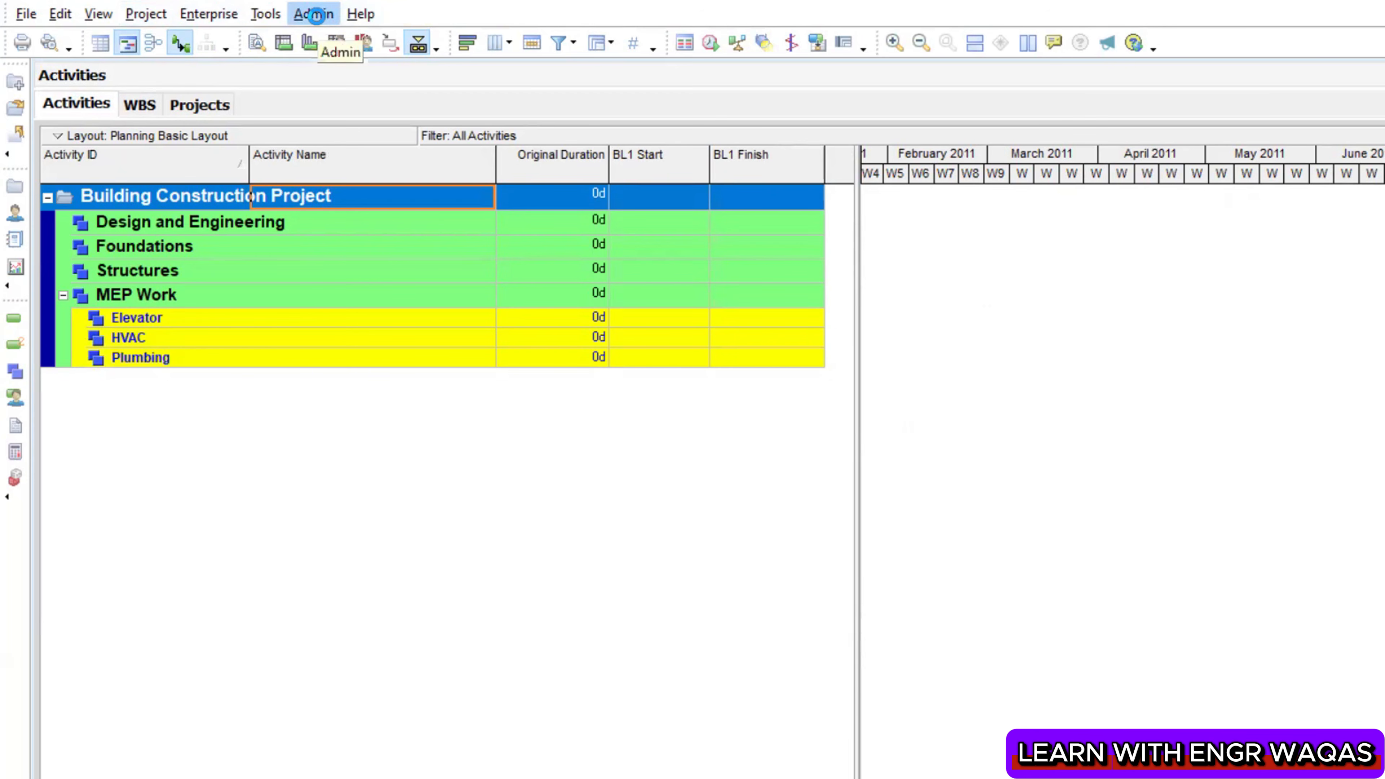
{"action": "left_click", "coordinate": [297, 11]}
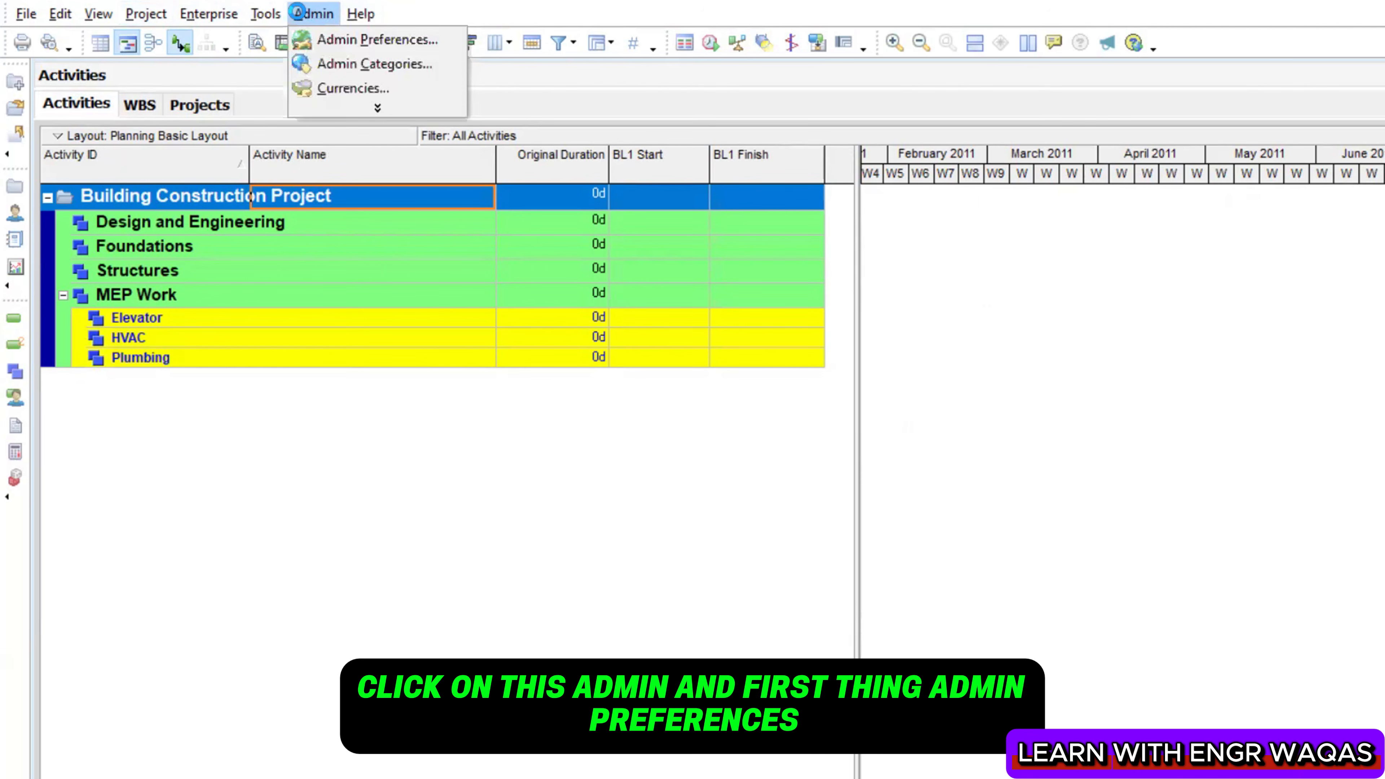
{"action": "left_click", "coordinate": [327, 33]}
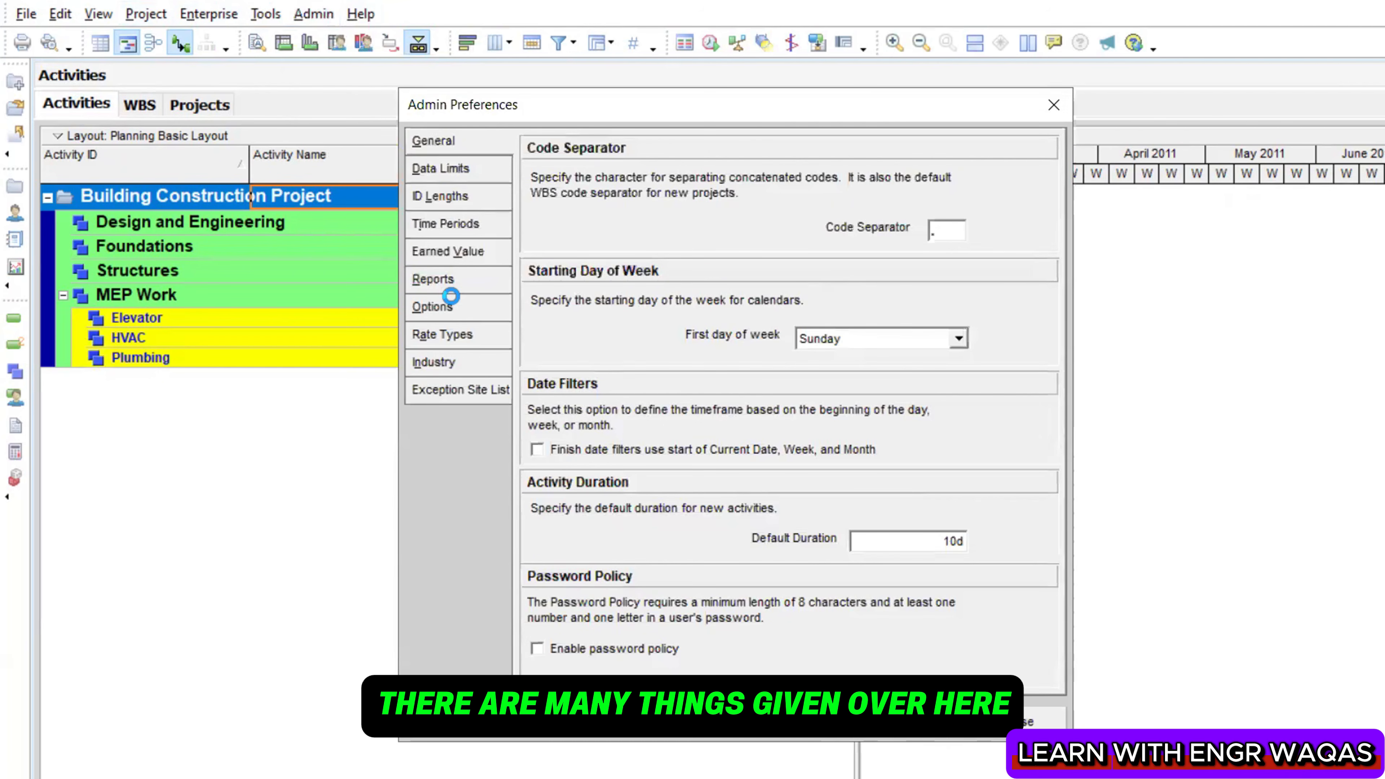
{"action": "left_click", "coordinate": [460, 357]}
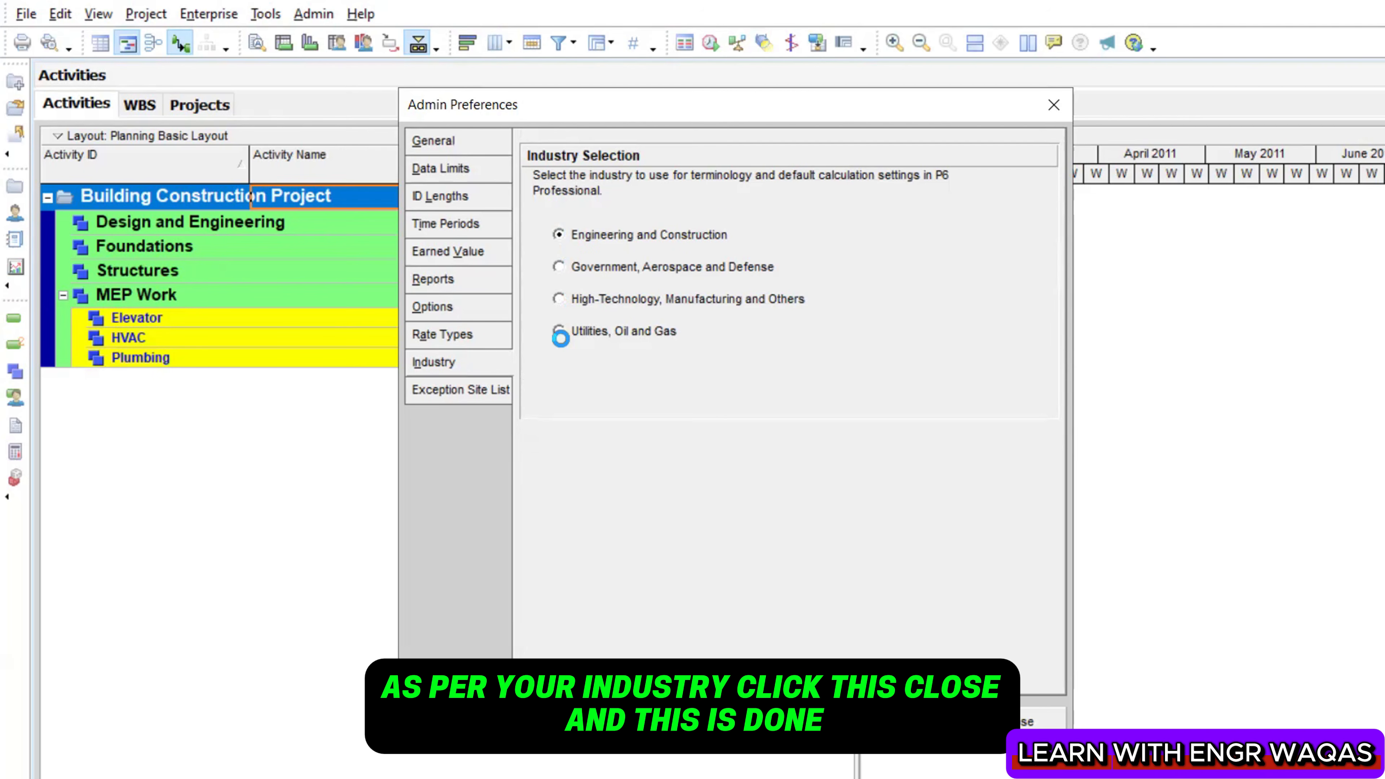
{"action": "left_click", "coordinate": [1036, 719]}
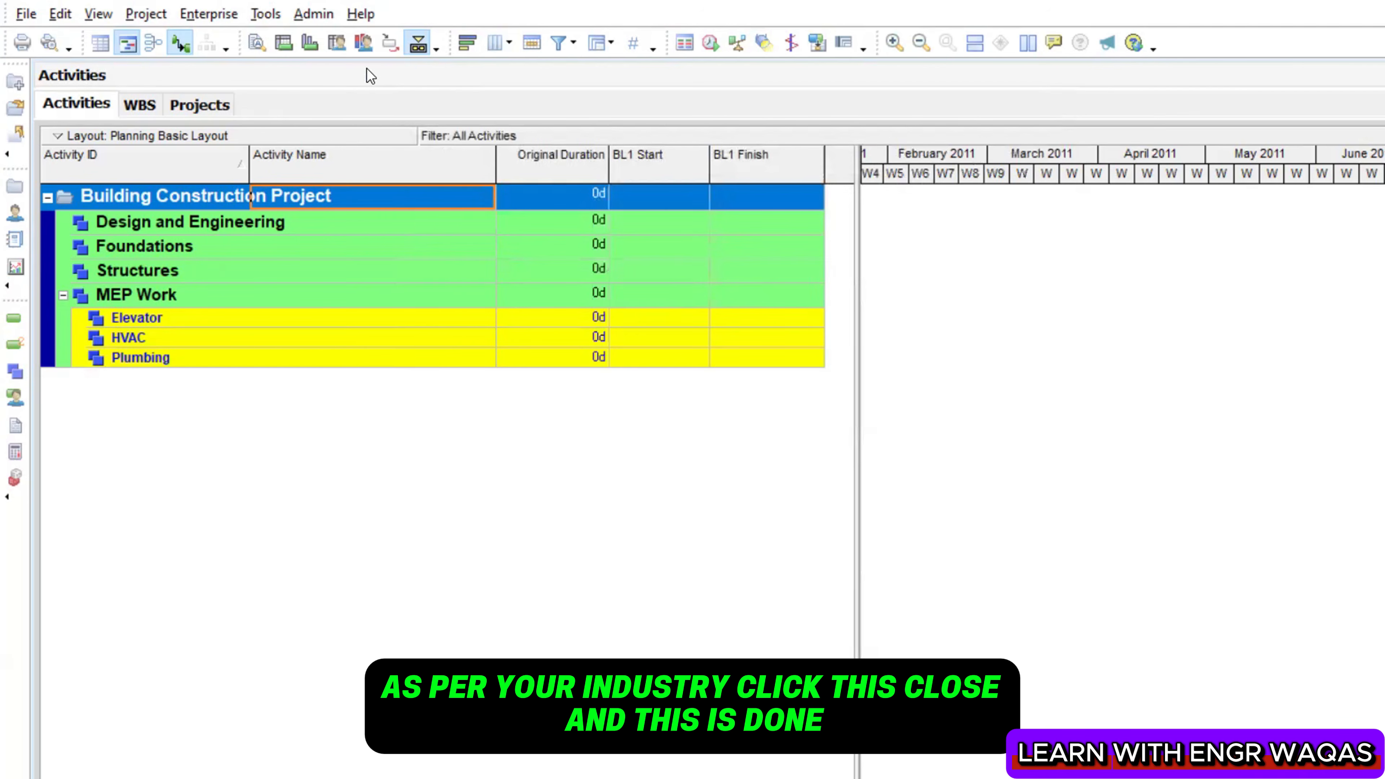
Review the Units of Measure defined in the Admin Categories
{"action": "left_click", "coordinate": [314, 14]}
{"action": "left_click", "coordinate": [334, 64]}
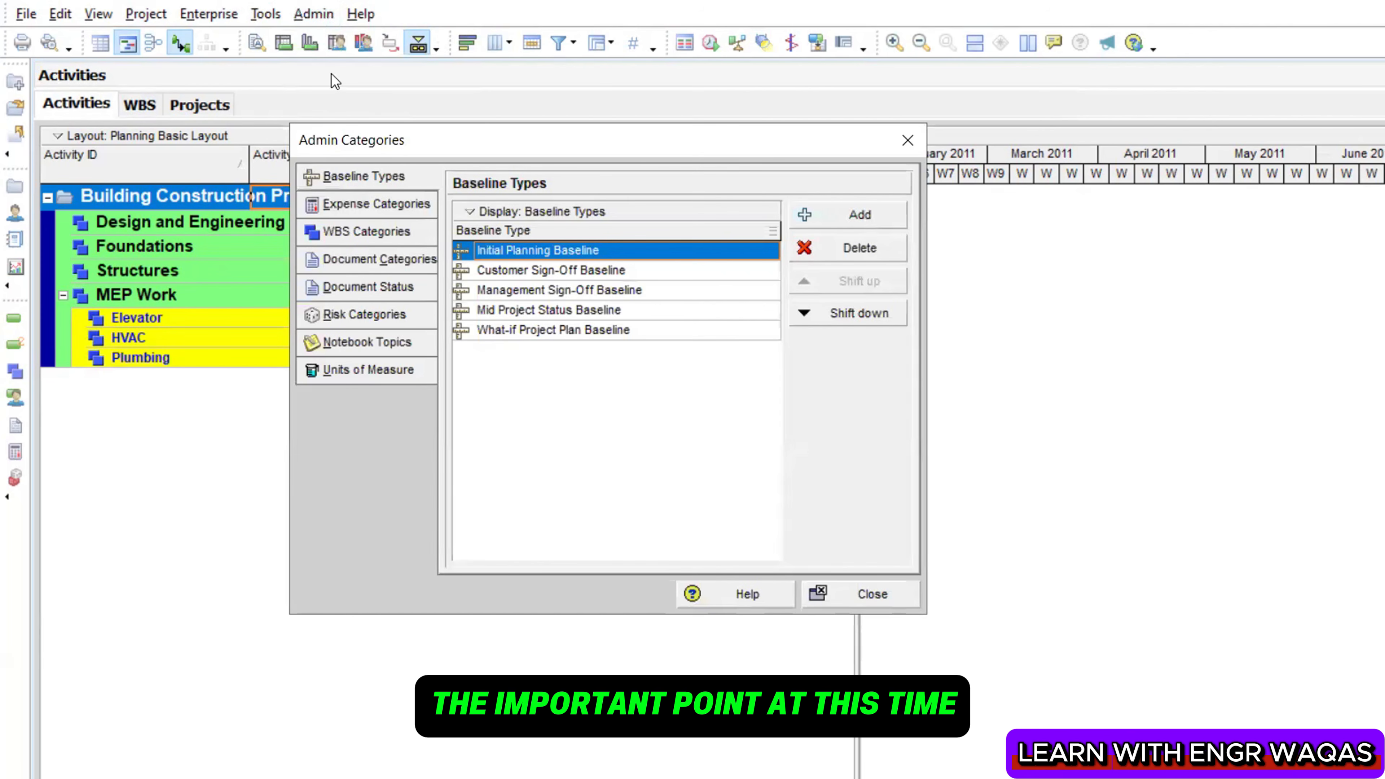
{"action": "left_click", "coordinate": [386, 369]}
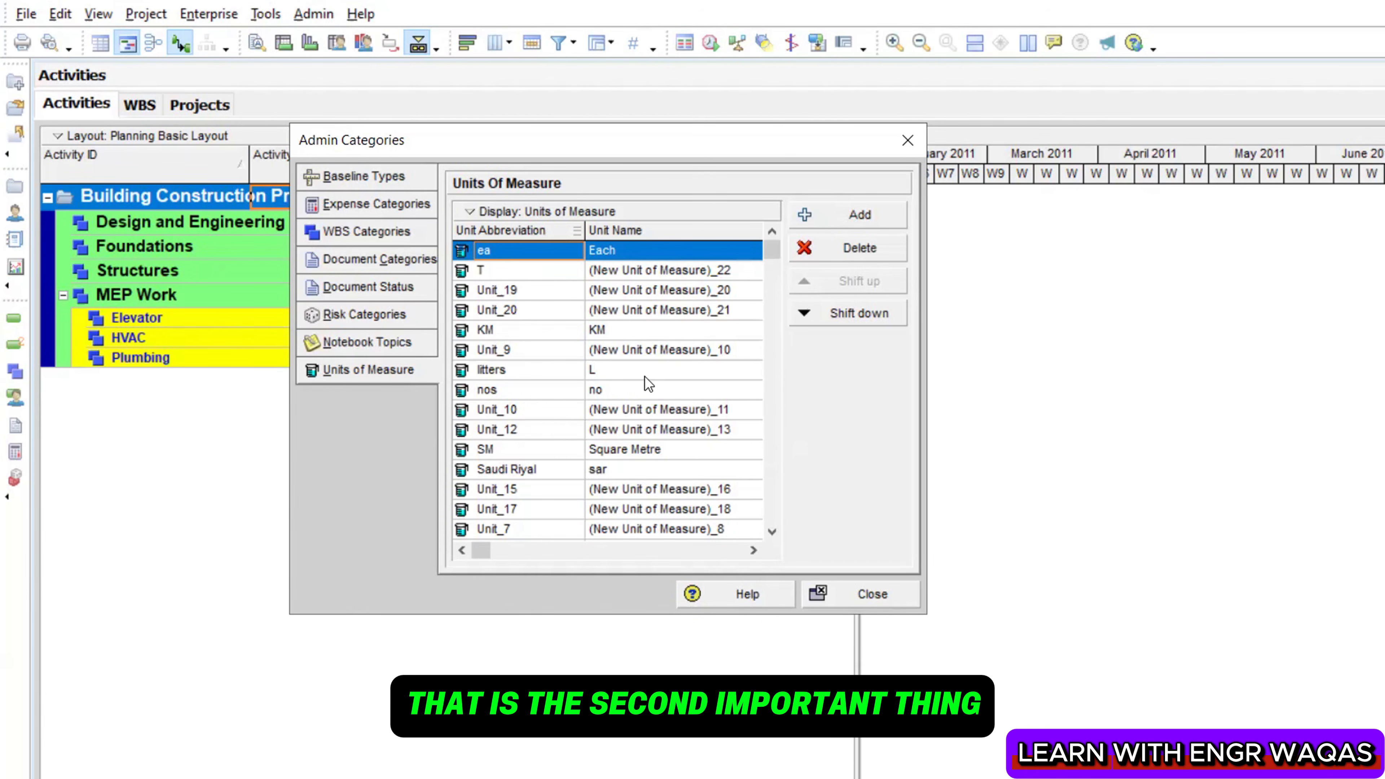
{"action": "left_click", "coordinate": [908, 140]}
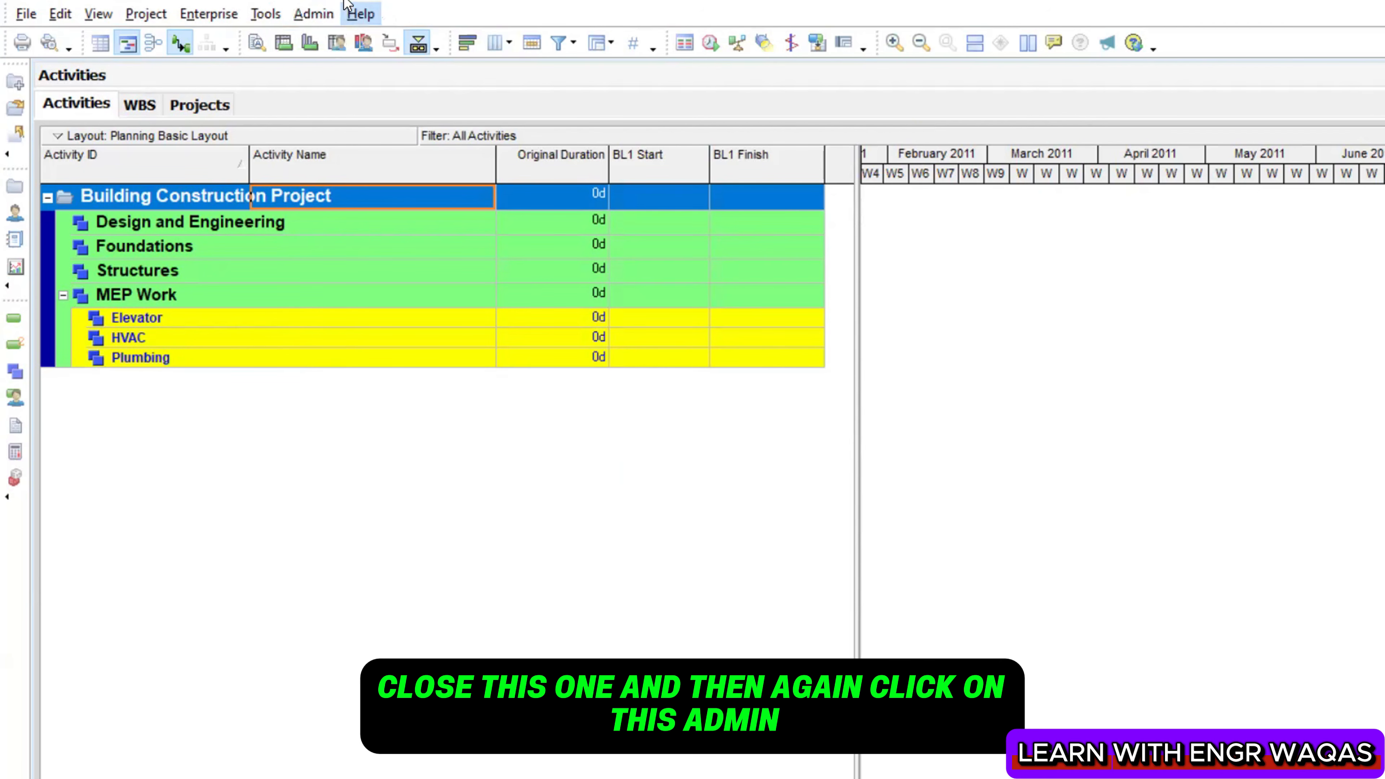
Open the Currencies settings and look through the currency list from the base currency to the custom entries
{"action": "left_click", "coordinate": [324, 14]}
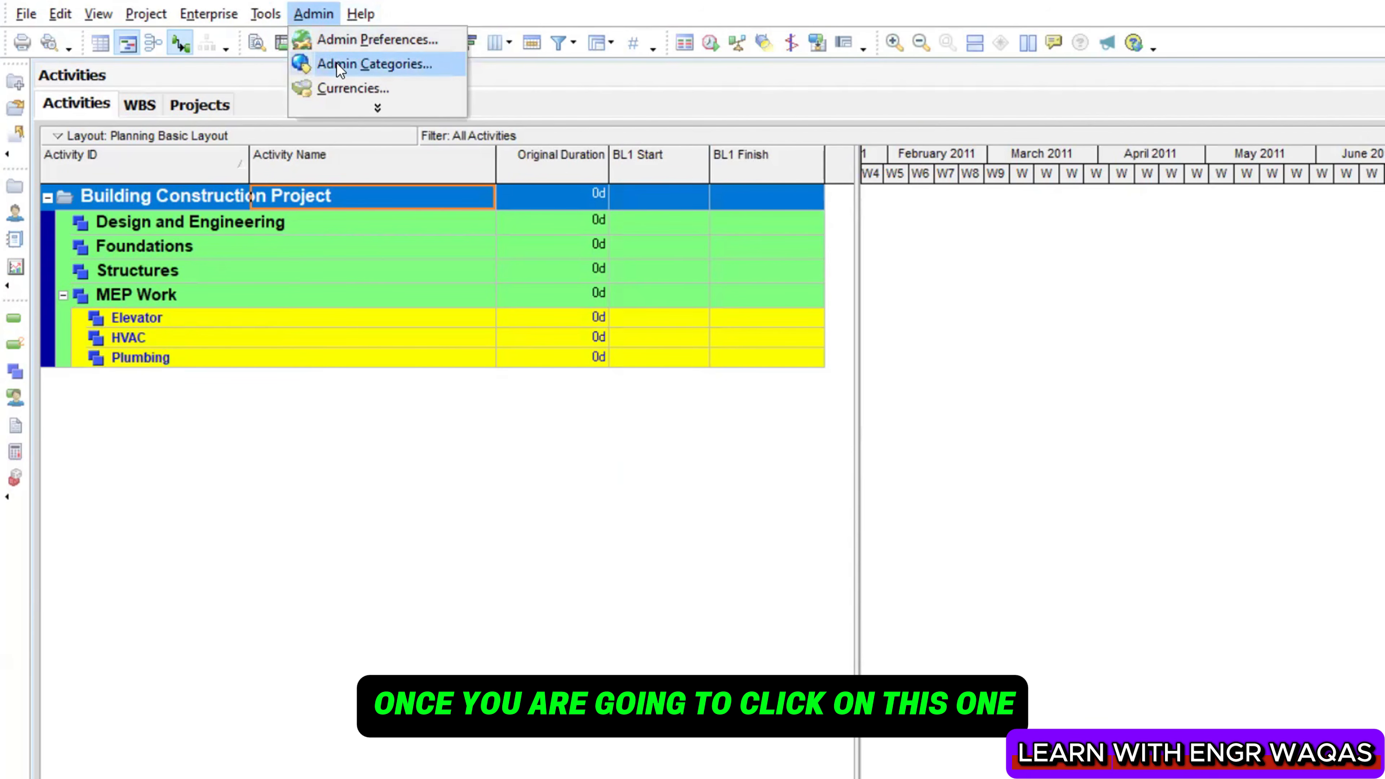
{"action": "left_click", "coordinate": [343, 87]}
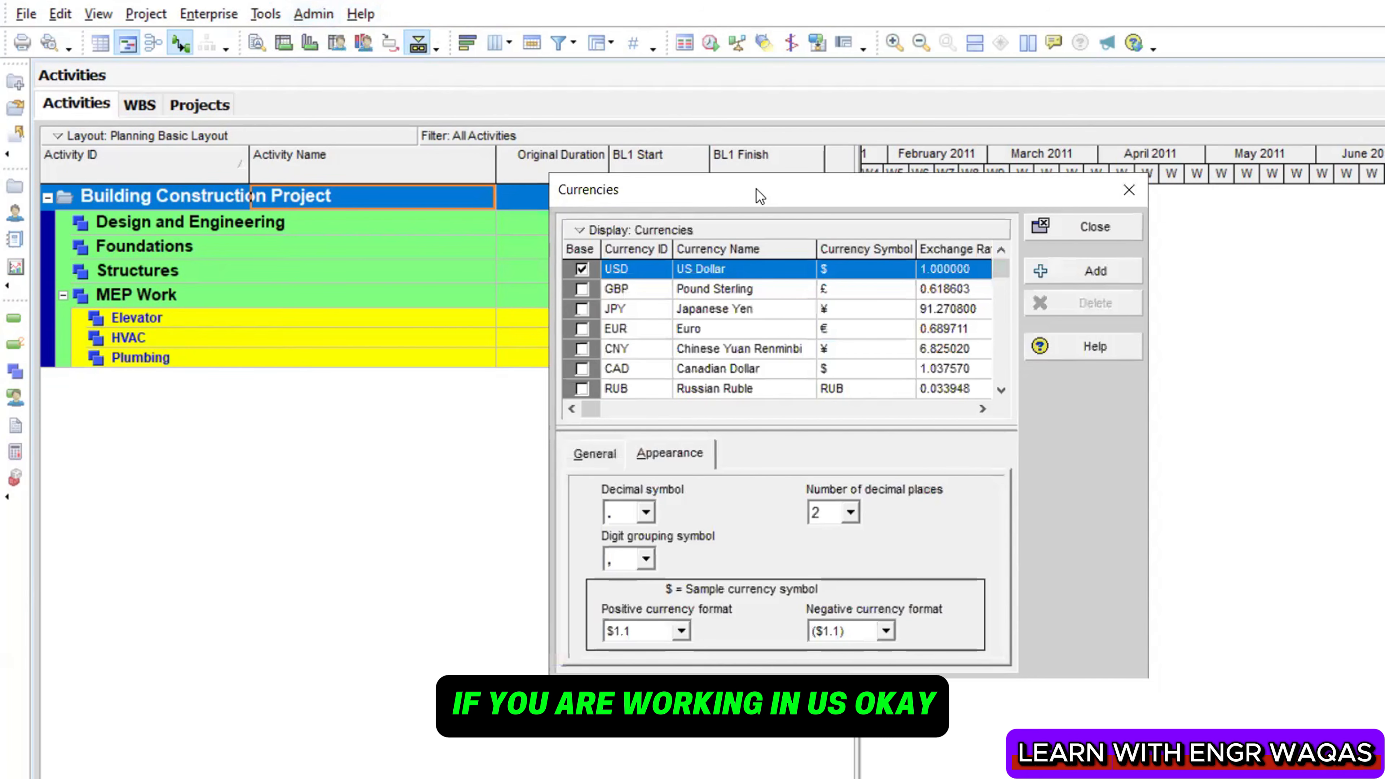
{"action": "left_click_drag", "start_coordinate": [757, 188], "coordinate": [331, 142]}
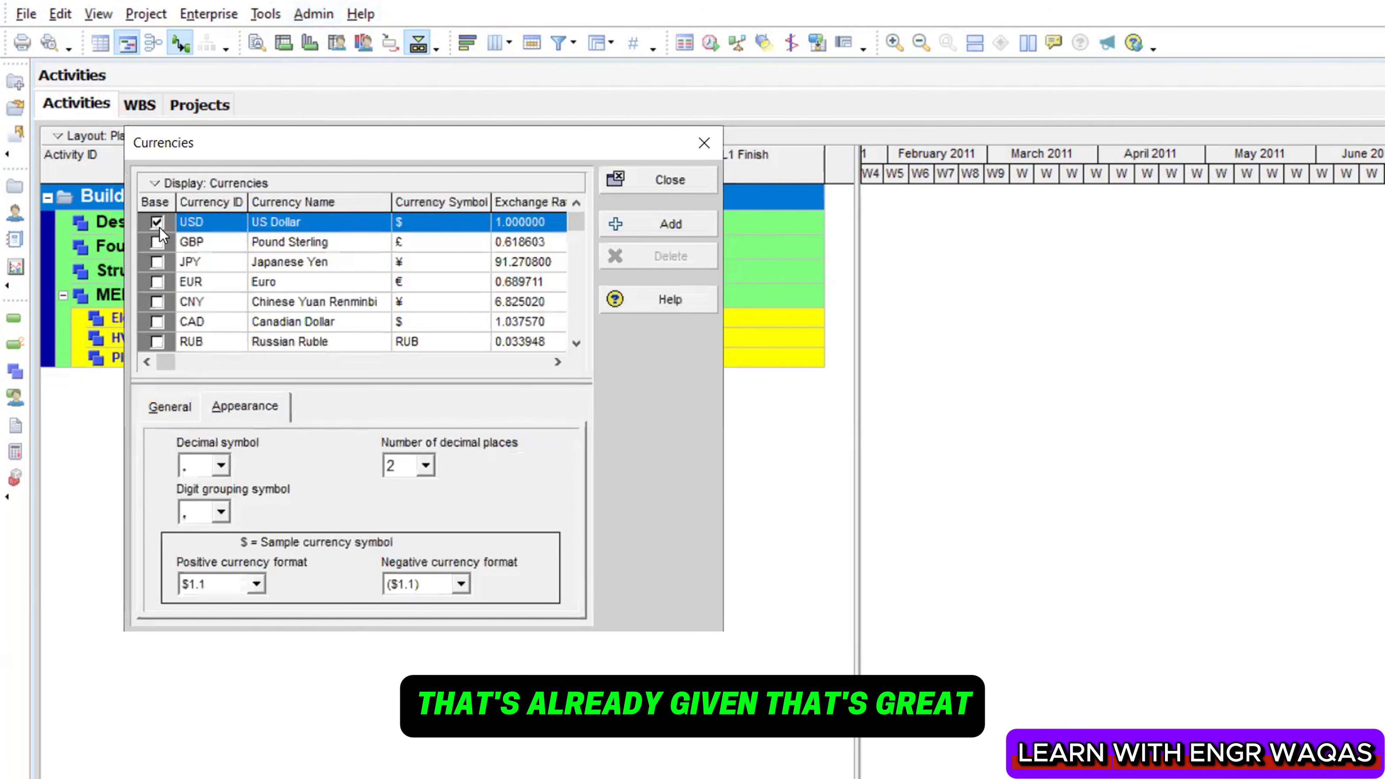
{"action": "left_click_drag", "start_coordinate": [576, 224], "coordinate": [581, 330]}
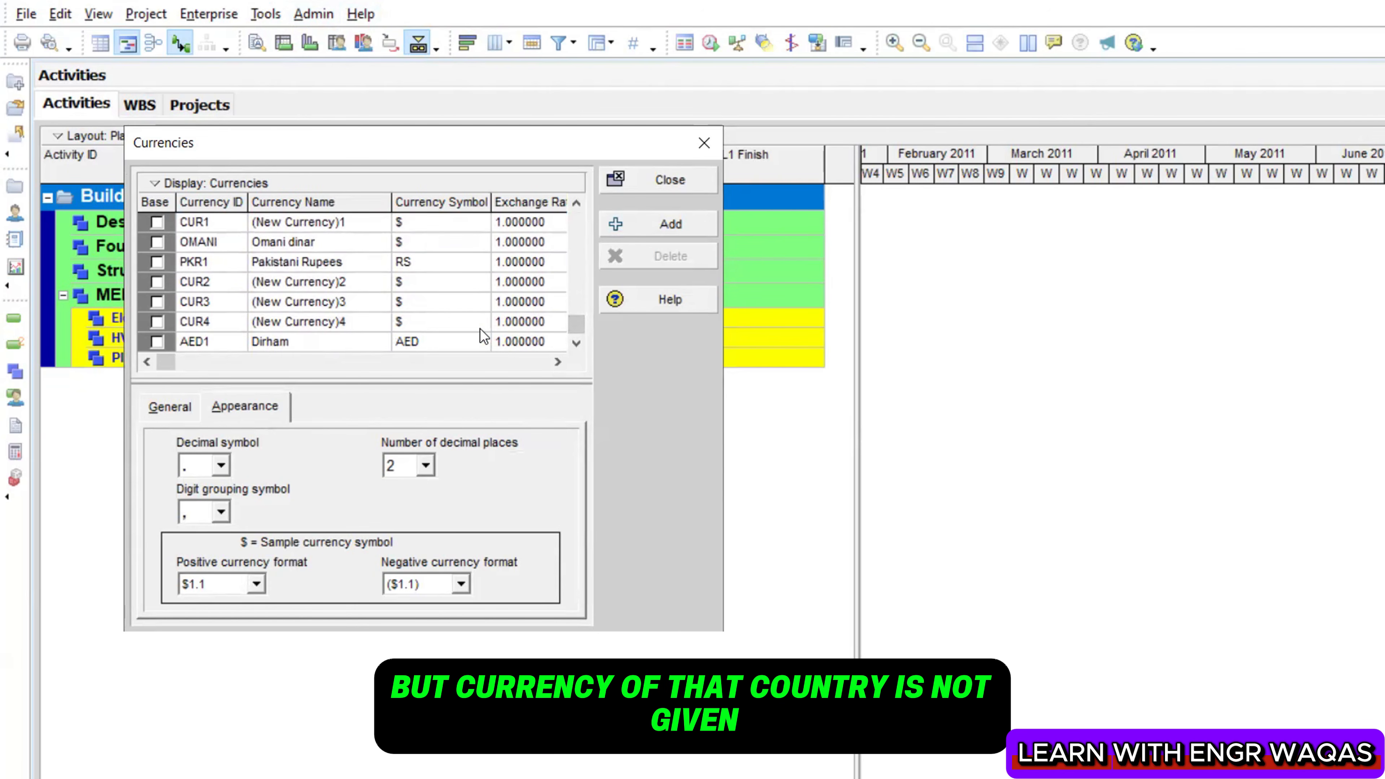
Add a new currency to the Currencies list, go through its ID, name and symbol fields, and close the list
{"action": "left_click", "coordinate": [687, 229]}
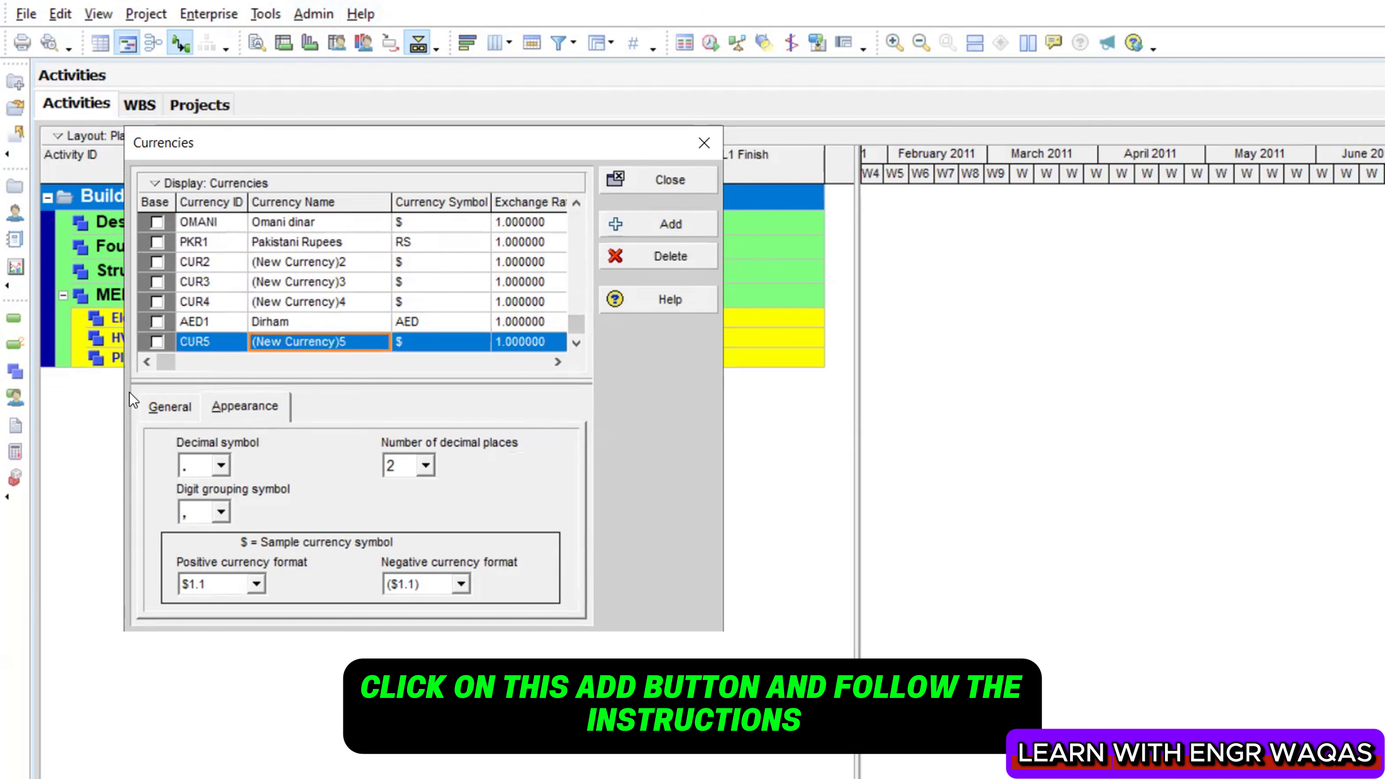
{"action": "left_click", "coordinate": [220, 348]}
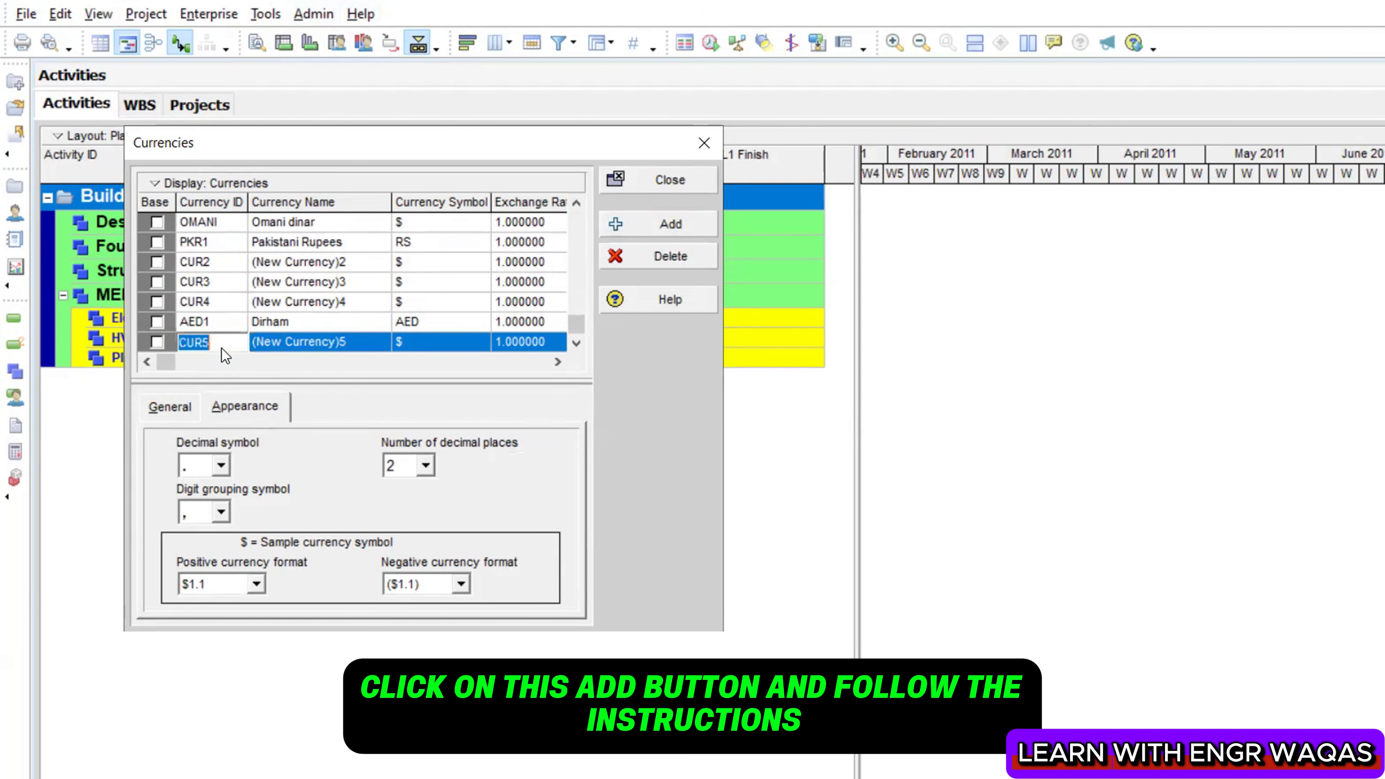
{"action": "left_click", "coordinate": [365, 346]}
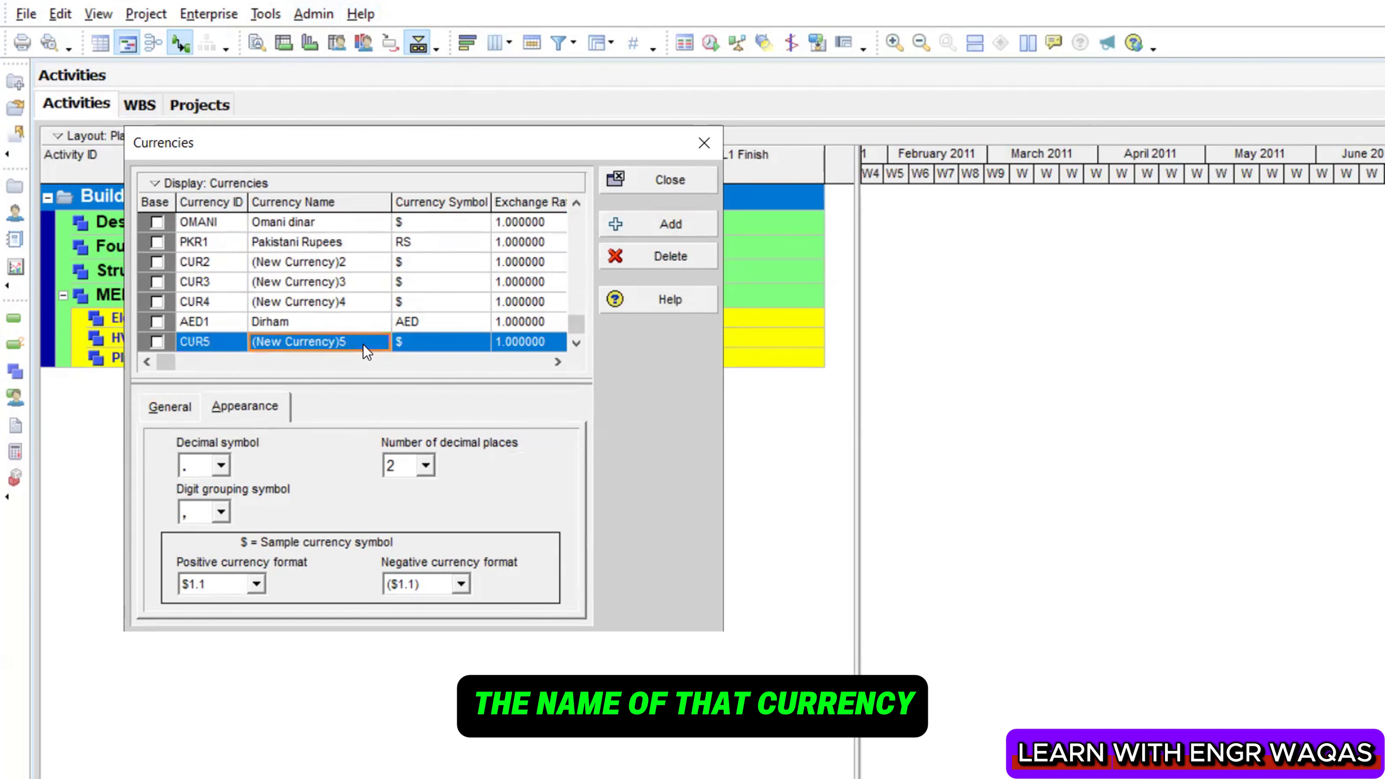
{"action": "left_click", "coordinate": [453, 342]}
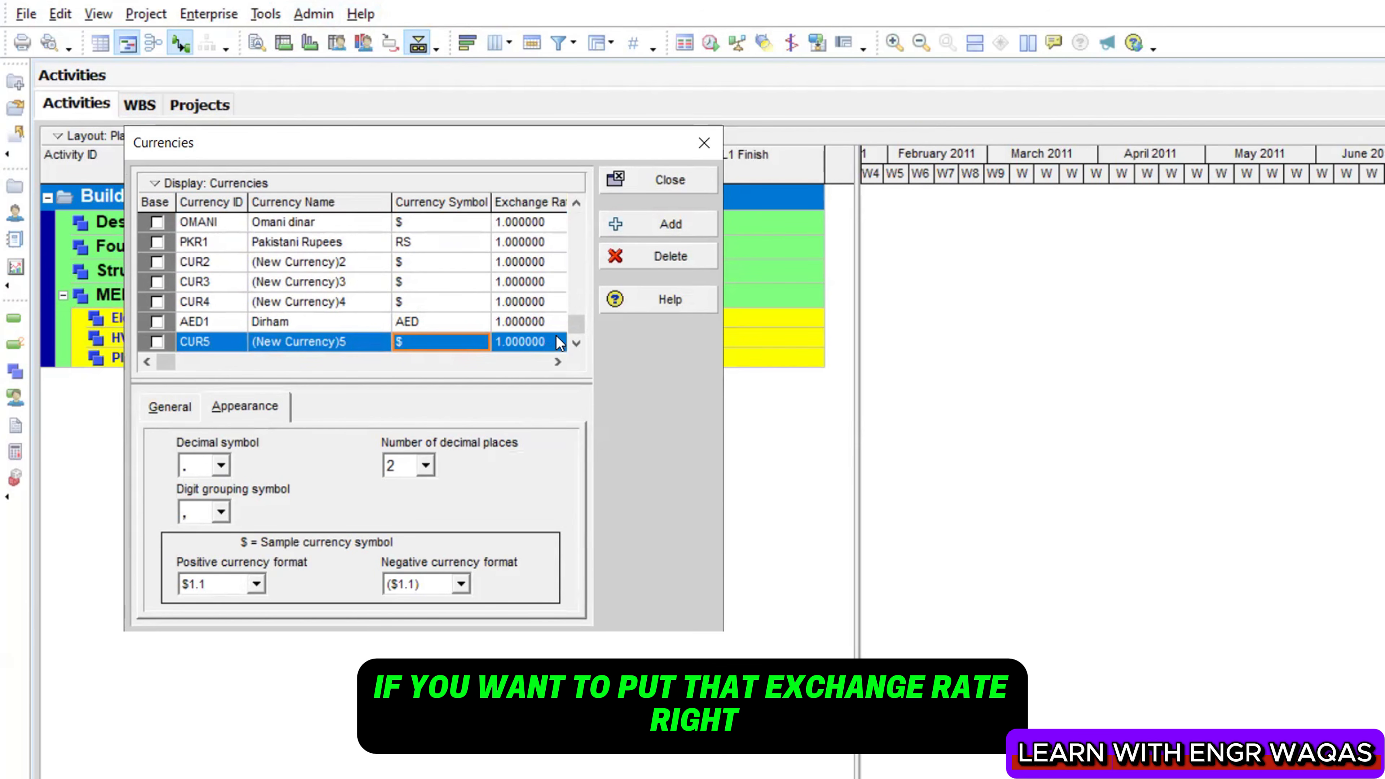
{"action": "left_click", "coordinate": [702, 145]}
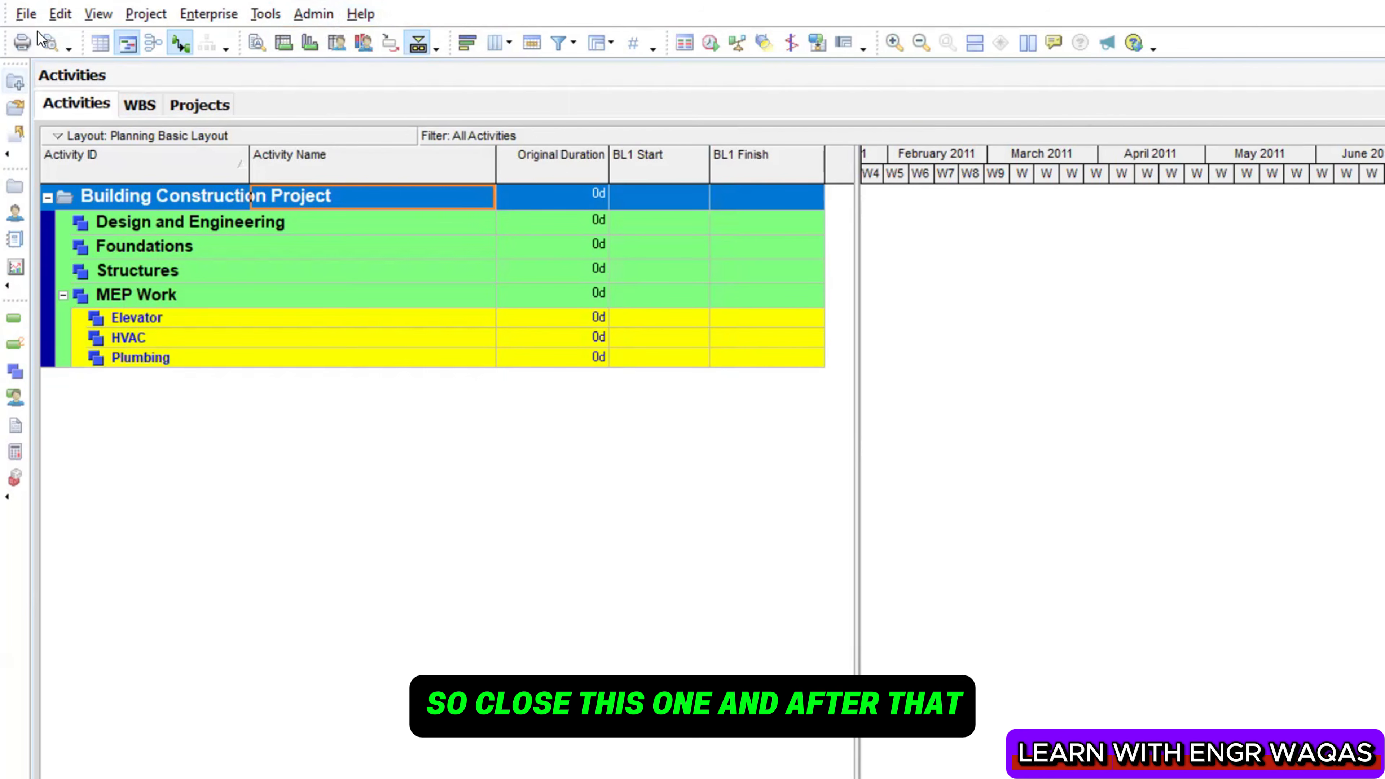
Set the currency for viewing monetary values to Emirate Dirham in the User Preferences and close them
{"action": "left_click", "coordinate": [62, 16]}
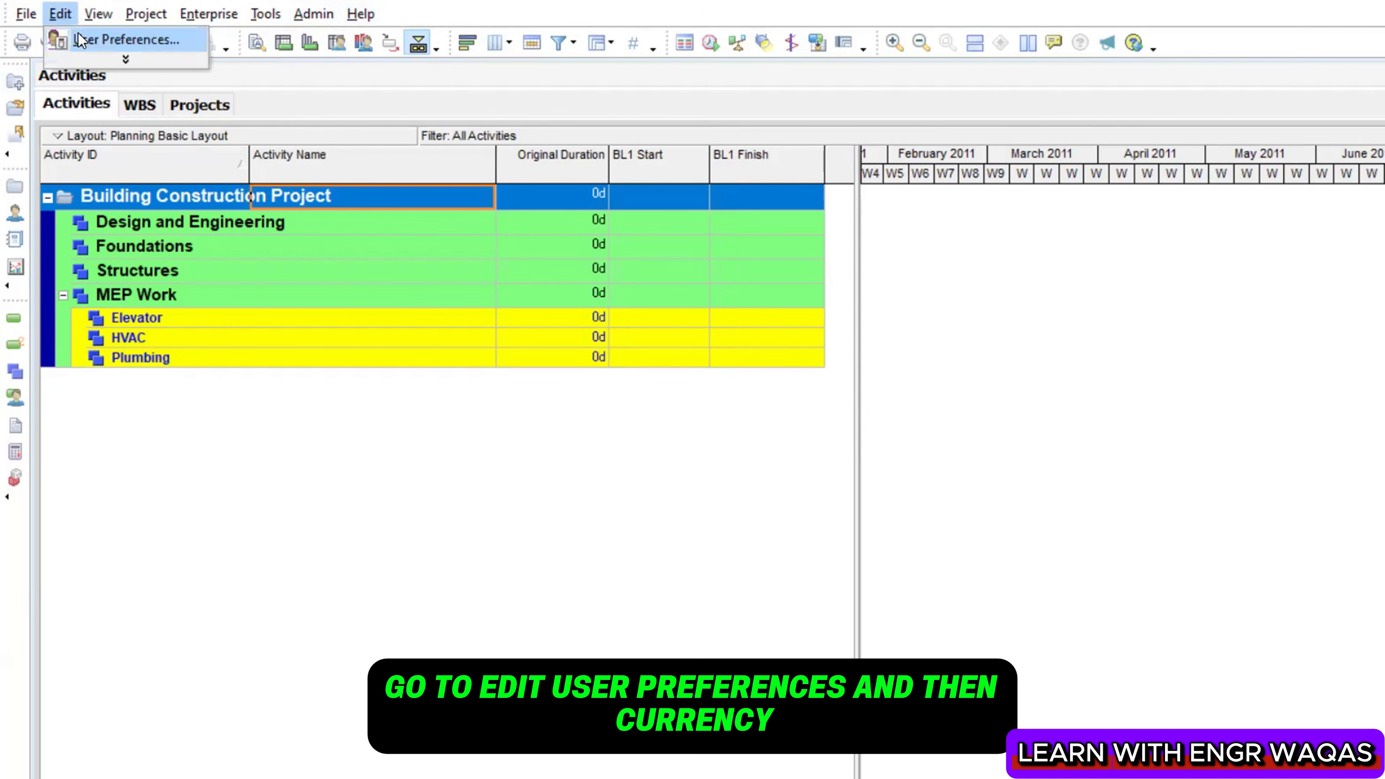
{"action": "left_click", "coordinate": [78, 34]}
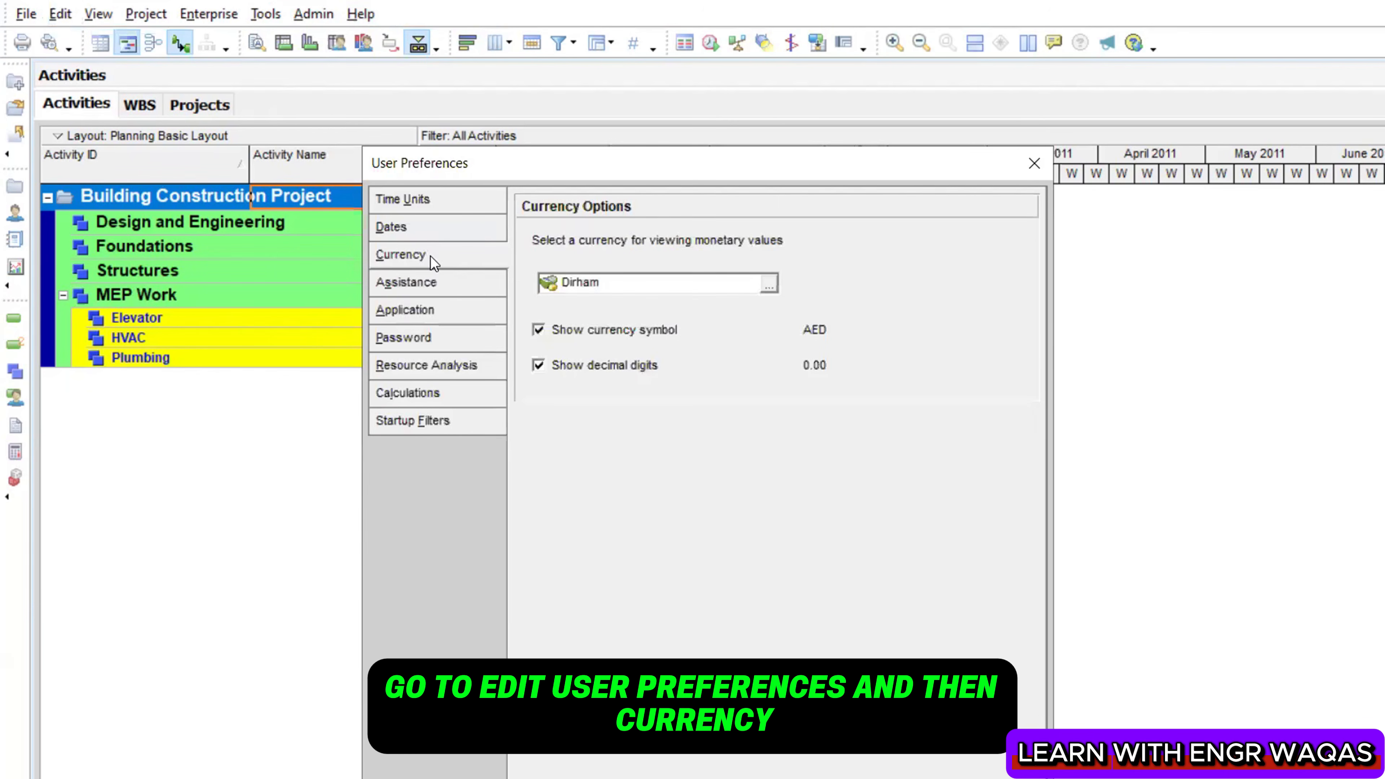
{"action": "left_click", "coordinate": [773, 289]}
{"action": "left_click_drag", "start_coordinate": [699, 412], "coordinate": [694, 570]}
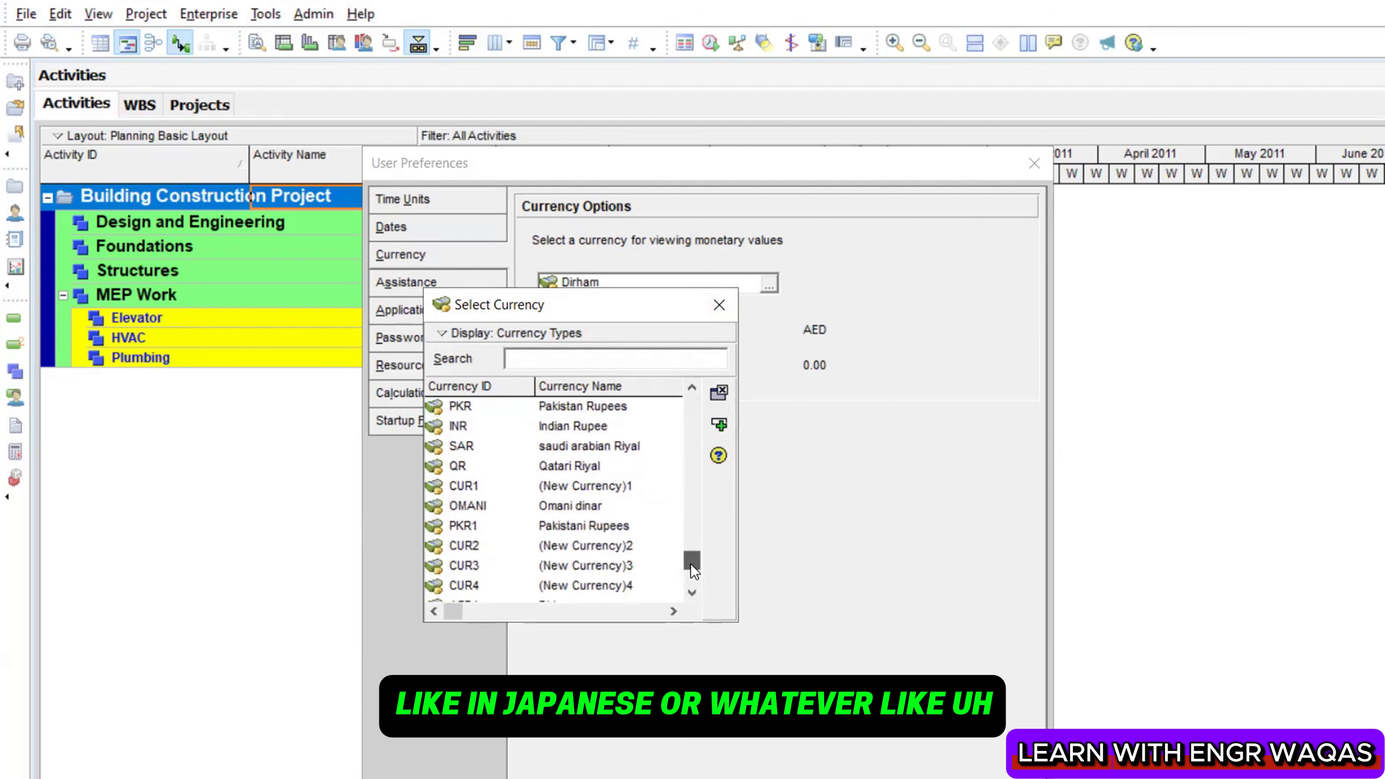
{"action": "scroll", "coordinate": [589, 506], "scroll_direction": "up", "scroll_amount": 2}
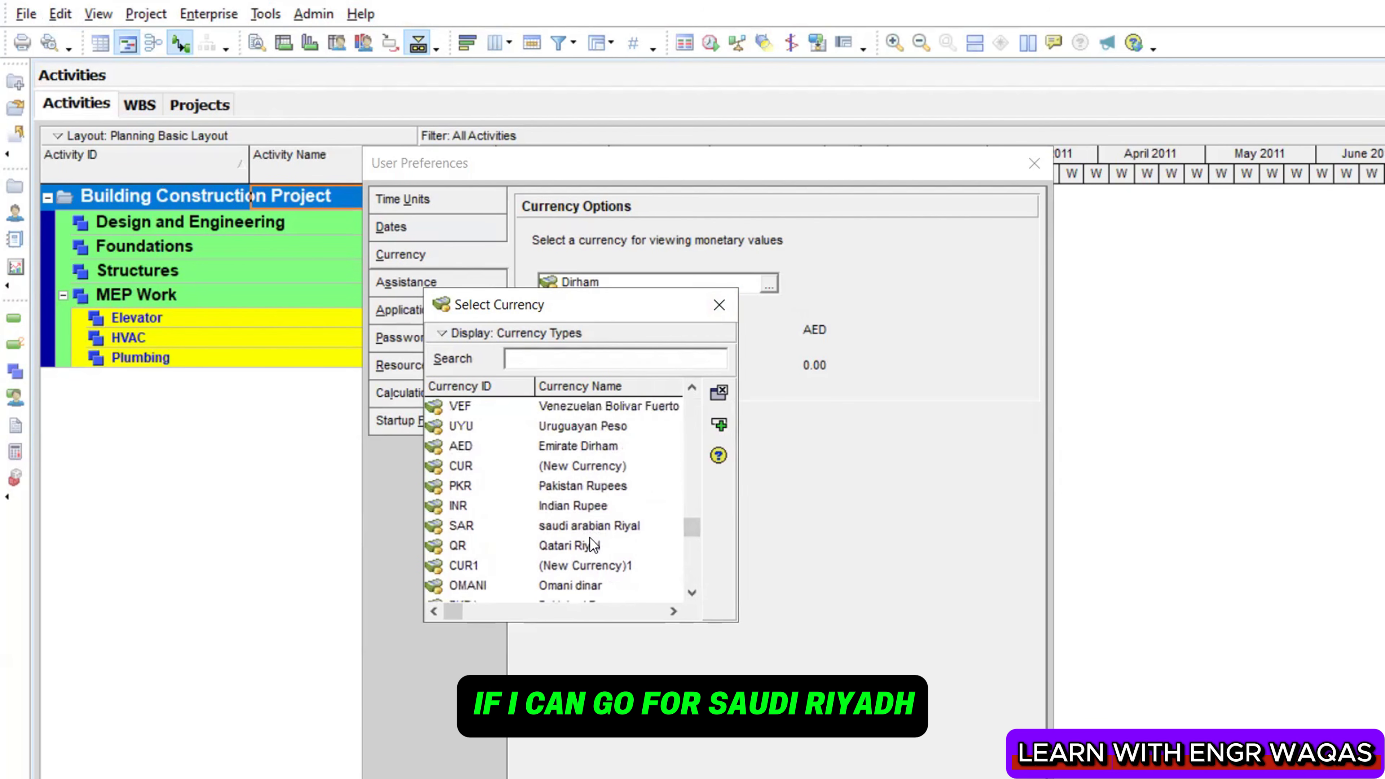
{"action": "left_click", "coordinate": [593, 447]}
{"action": "left_click", "coordinate": [719, 428]}
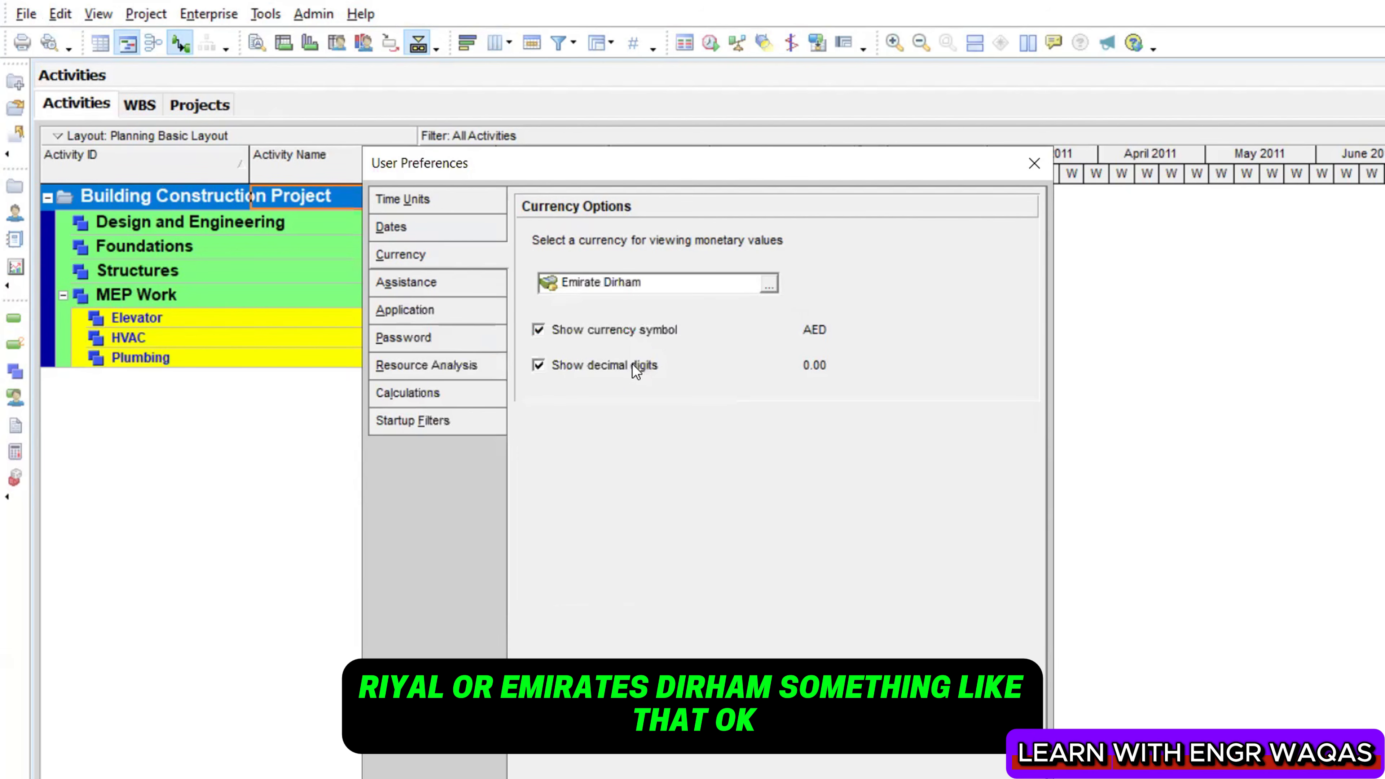
{"action": "left_click", "coordinate": [1034, 159]}
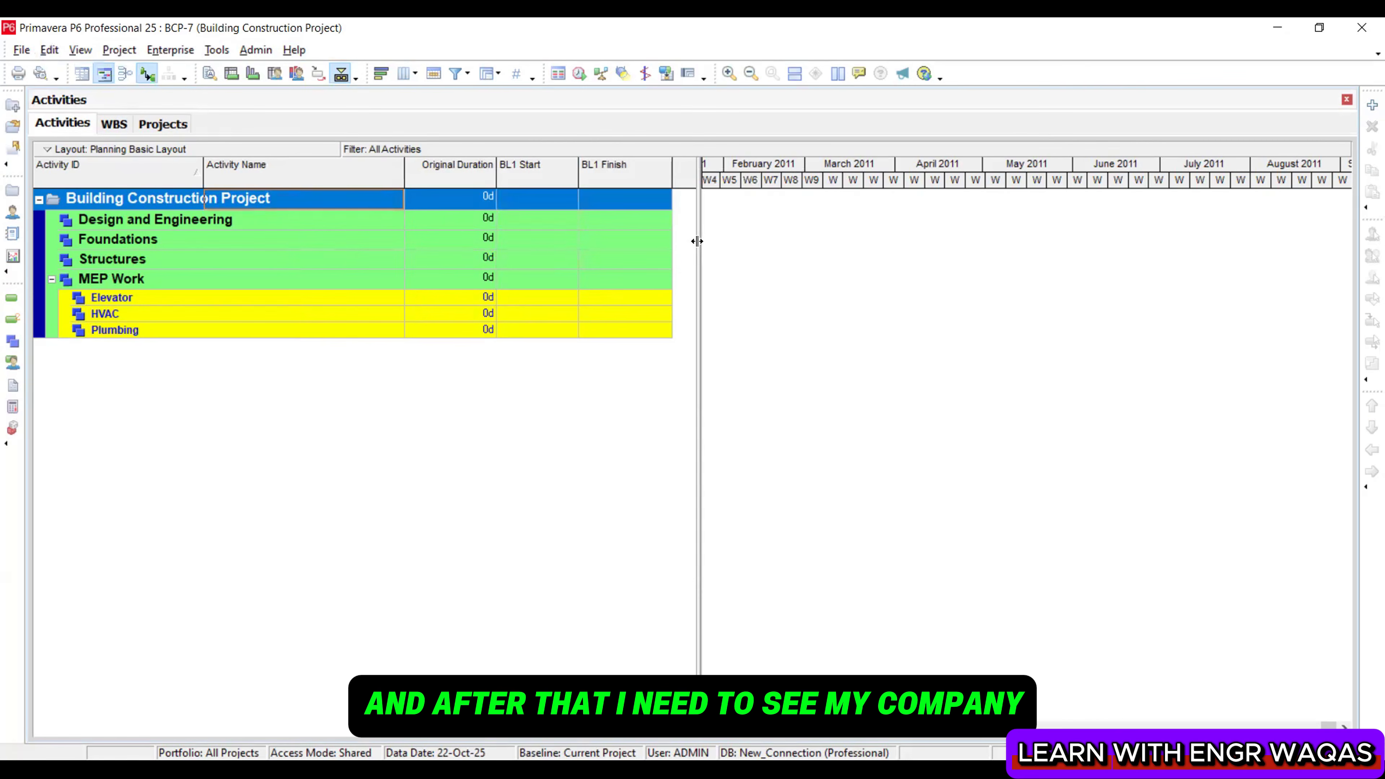
Select the Design and Engineering WBS, then switch to the Excel WBS workbook and review the Design and Engineering and Foundation activities
{"action": "left_click", "coordinate": [211, 223]}
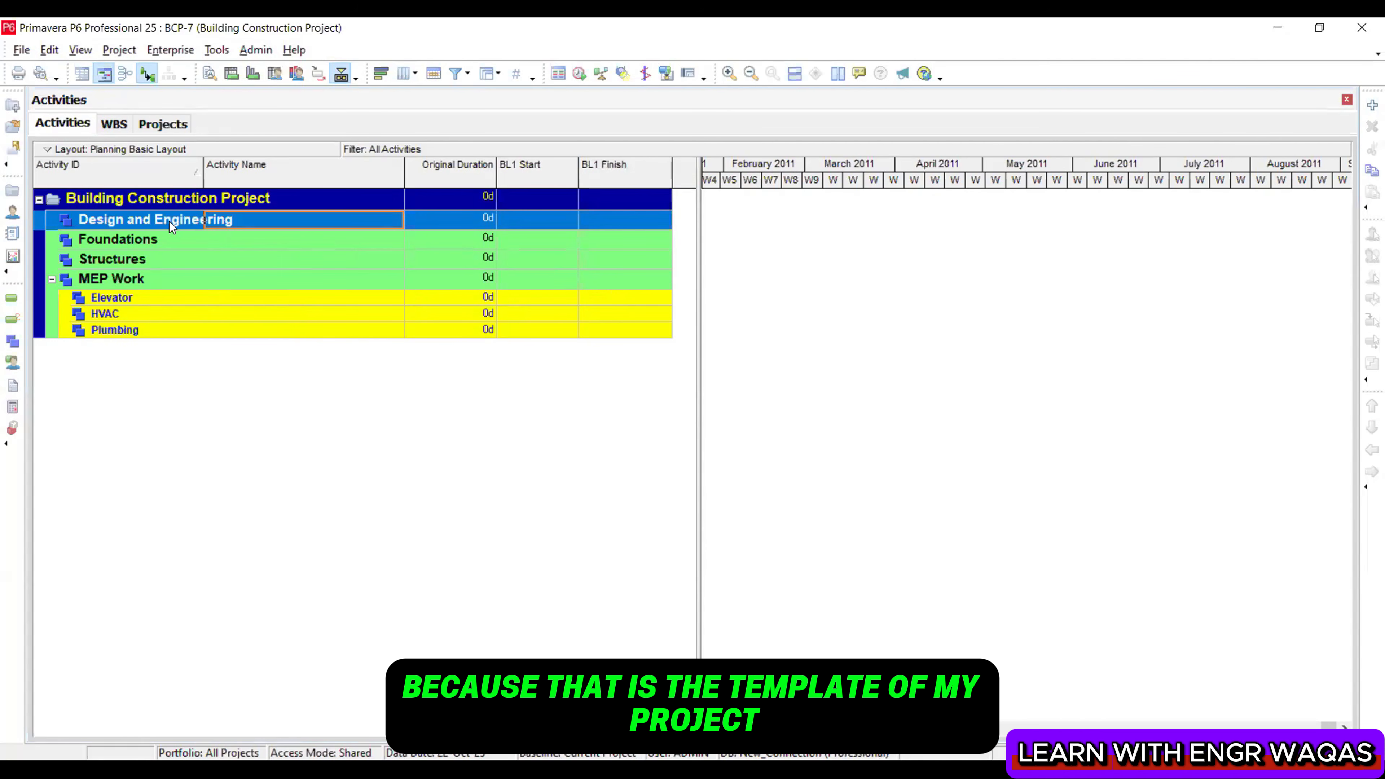
{"action": "key", "text": "alt+Tab"}
{"action": "left_click", "coordinate": [554, 482]}
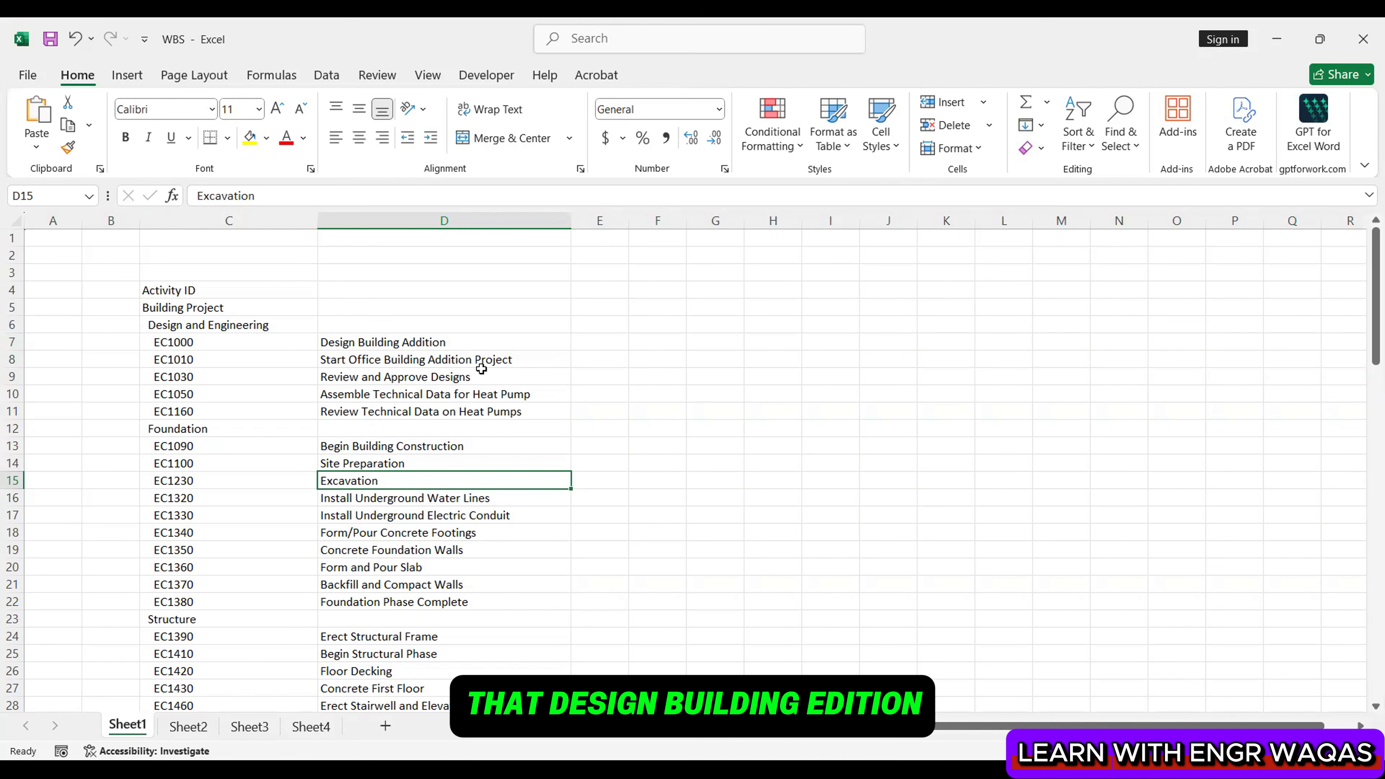
{"action": "left_click_drag", "start_coordinate": [440, 343], "coordinate": [444, 411]}
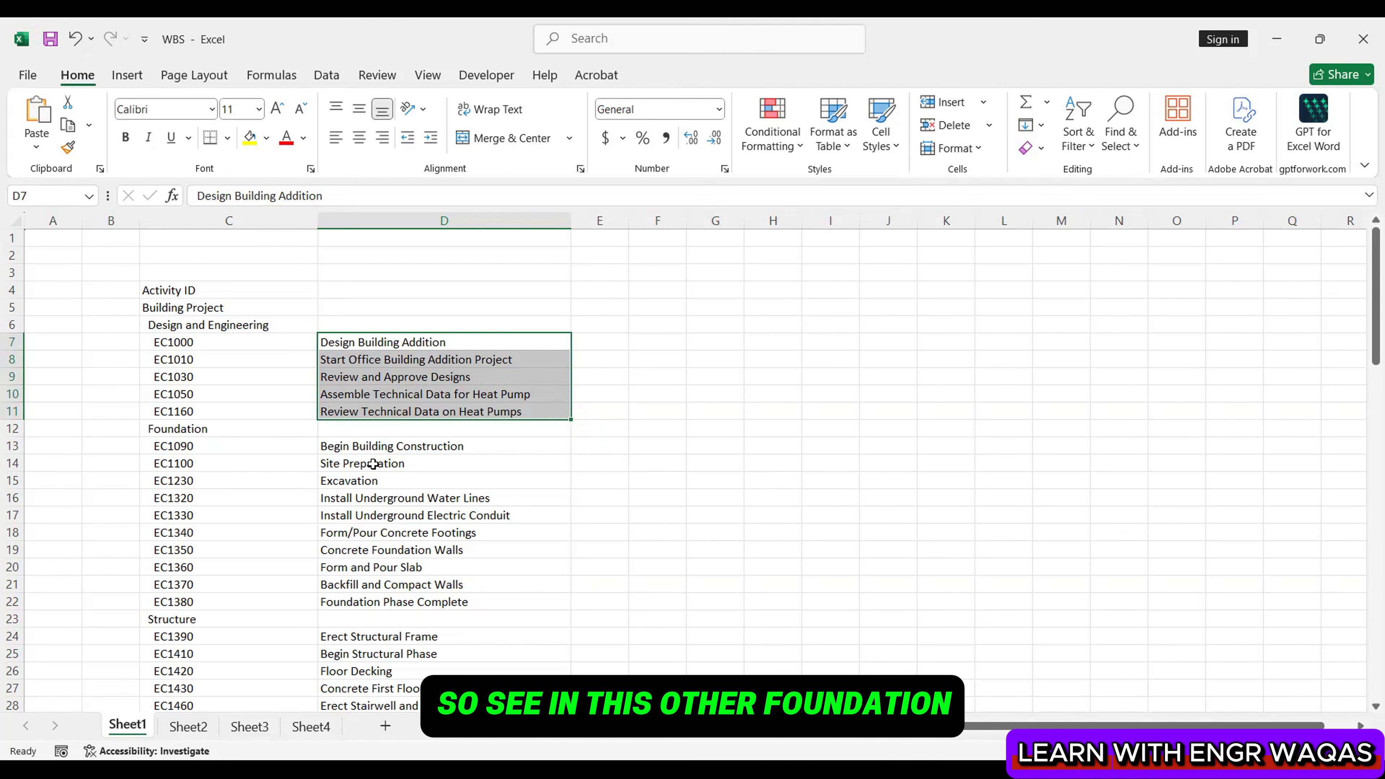
{"action": "left_click", "coordinate": [207, 432]}
{"action": "left_click_drag", "start_coordinate": [356, 447], "coordinate": [357, 599]}
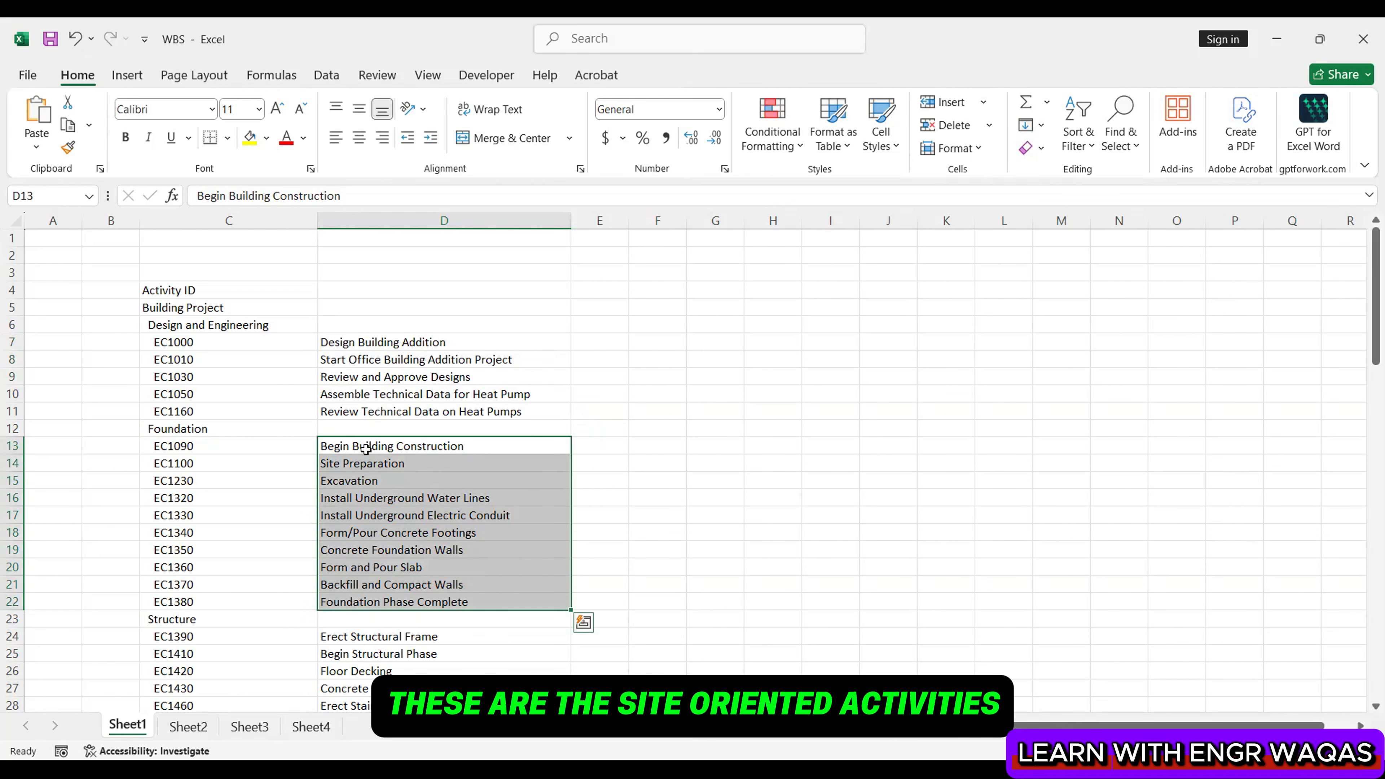
{"action": "left_click_drag", "start_coordinate": [365, 445], "coordinate": [350, 601]}
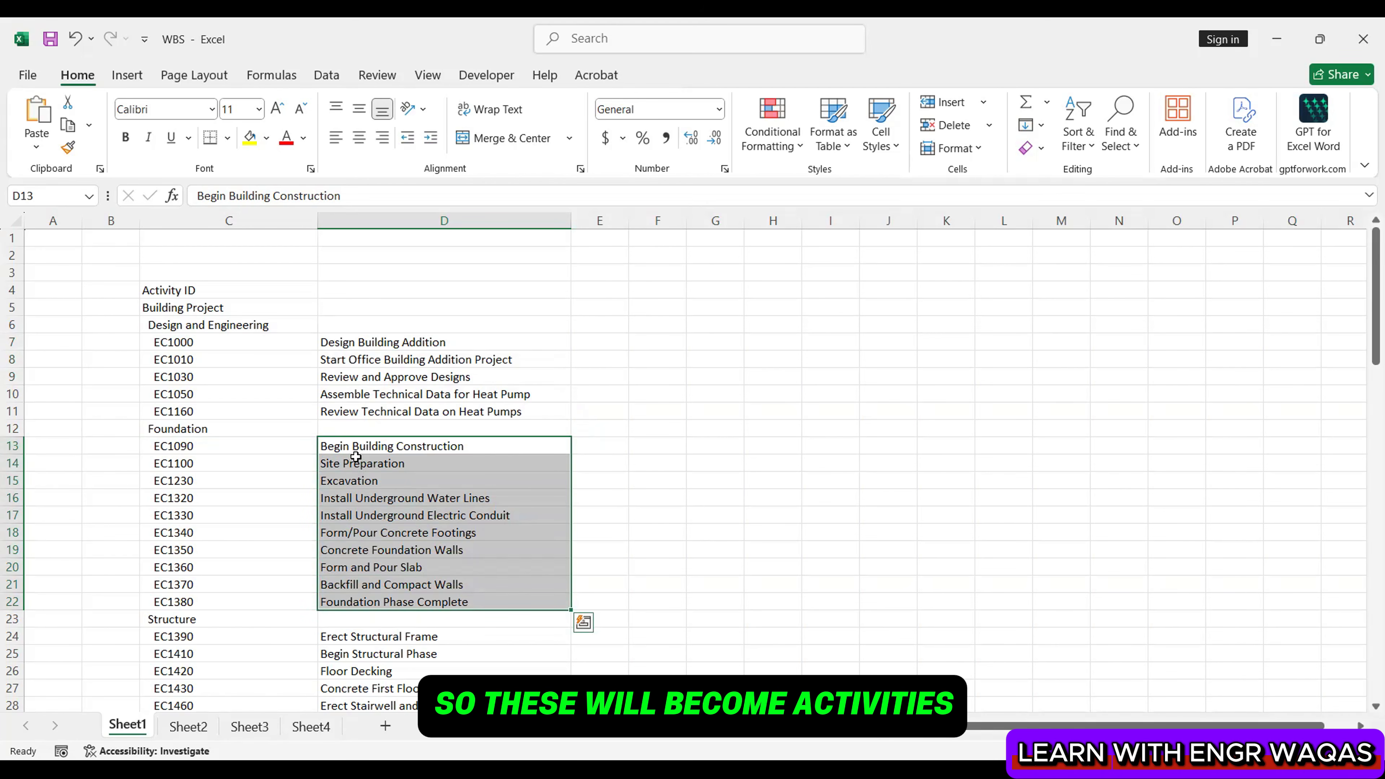
Copy "Design Building Addition" from cell D7 and use it as the name of a new Primavera P6 activity under Design and Engineering
{"action": "left_click", "coordinate": [357, 342]}
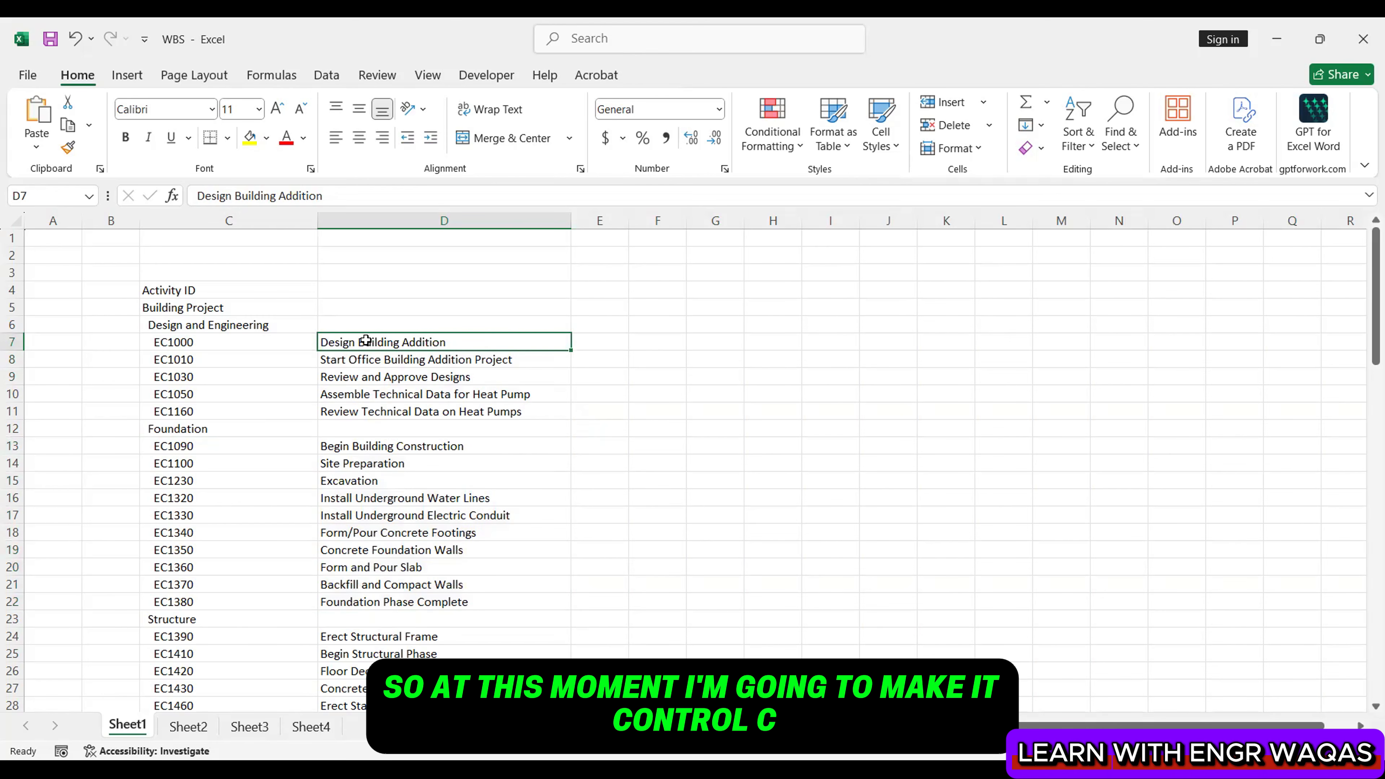
{"action": "key", "text": "ctrl+c"}
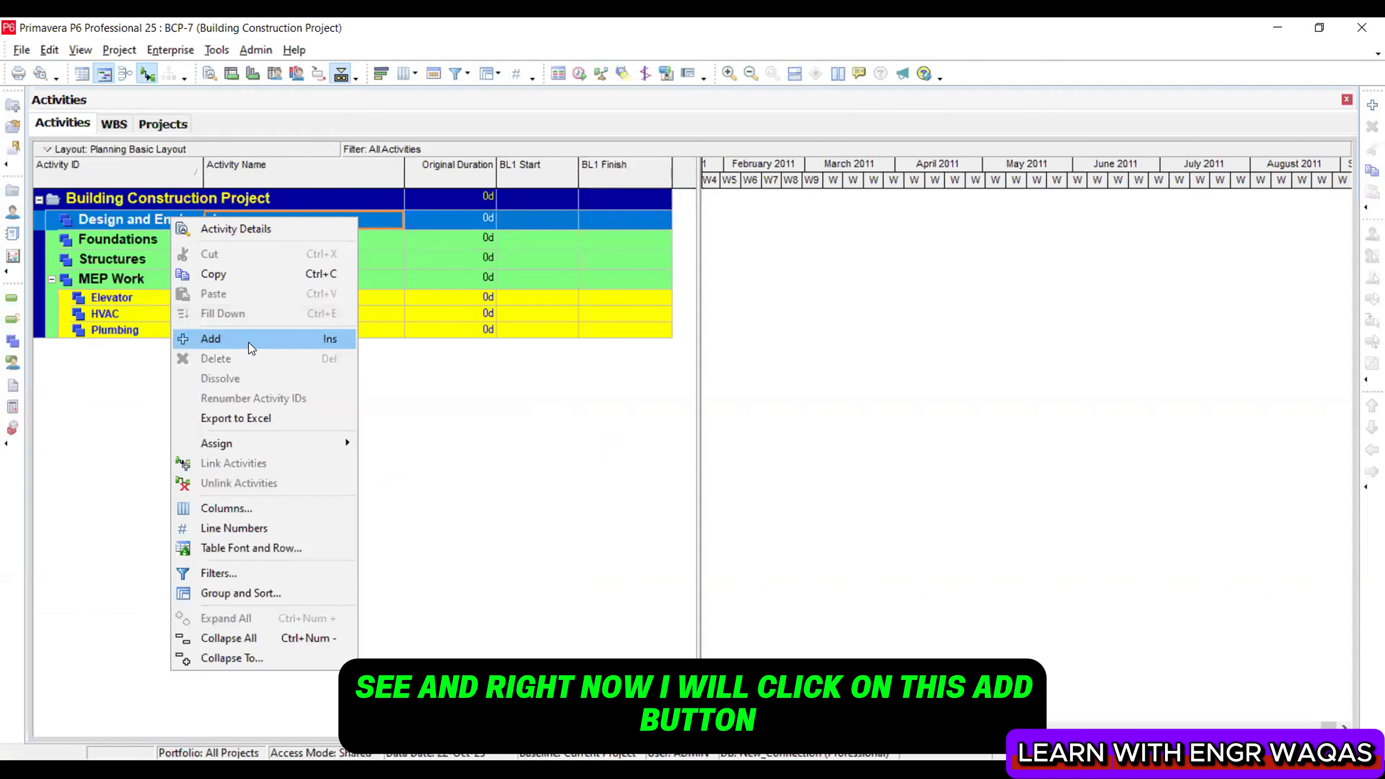
{"action": "left_click", "coordinate": [248, 342]}
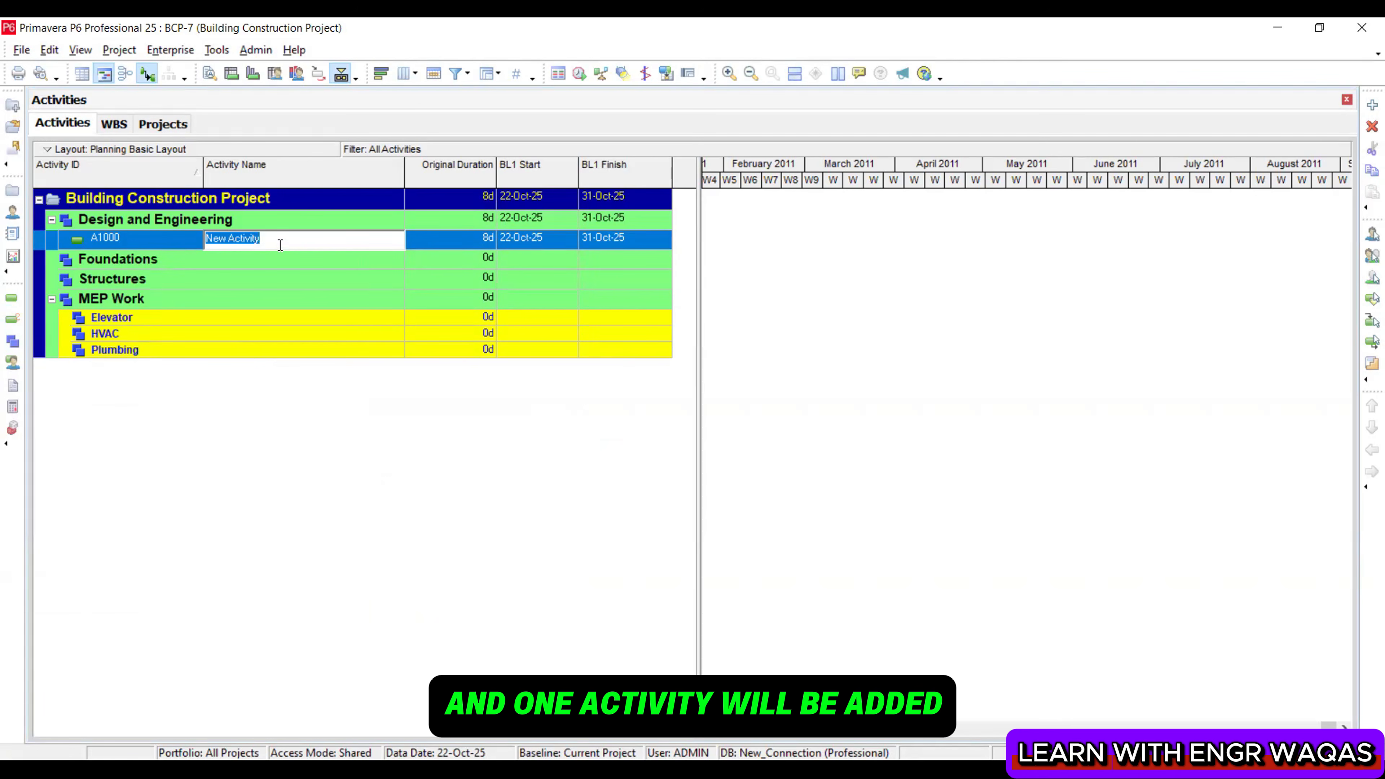
{"action": "key", "text": "ctrl+v"}
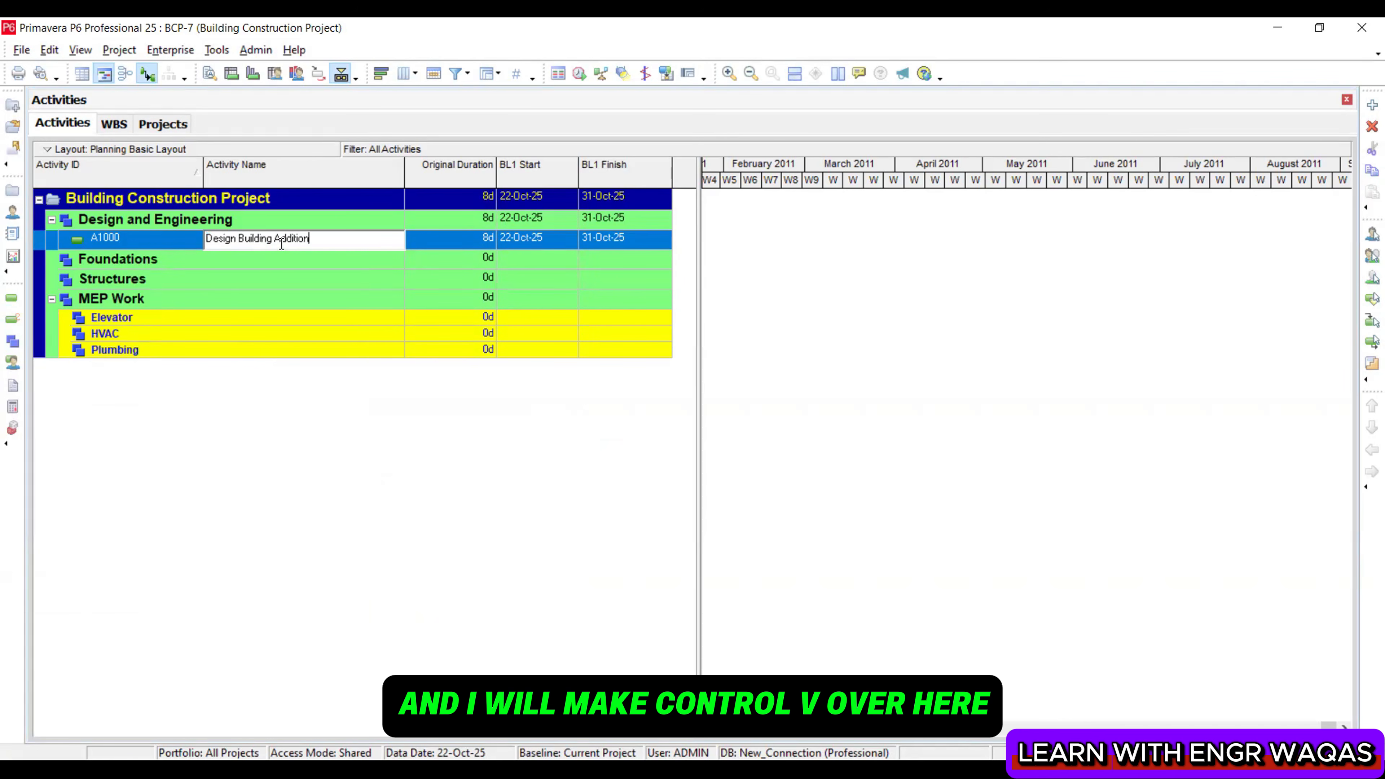
{"action": "left_click", "coordinate": [792, 279]}
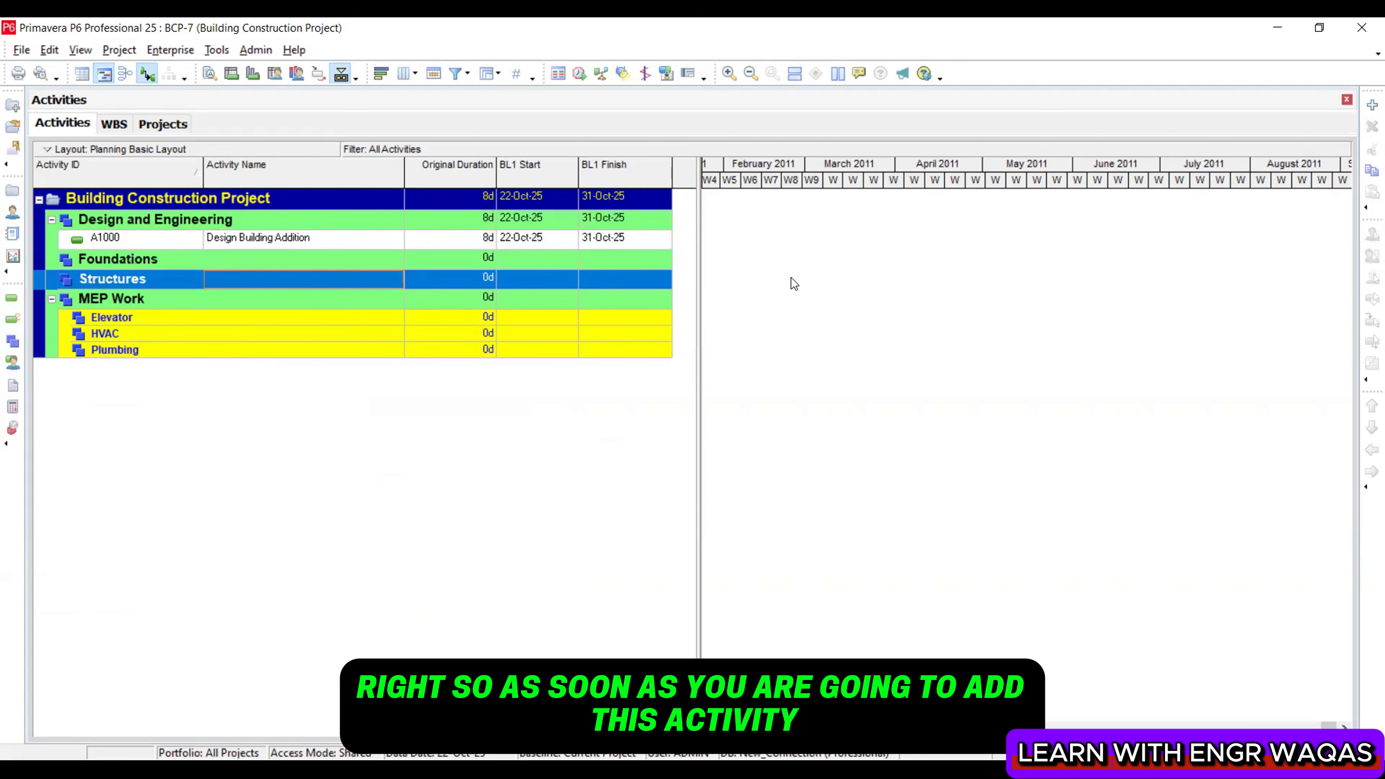
Apply the Gantt chart timescale with start PS and Month/Week date interval, and show the bars from October 2025
{"action": "left_click", "coordinate": [324, 240]}
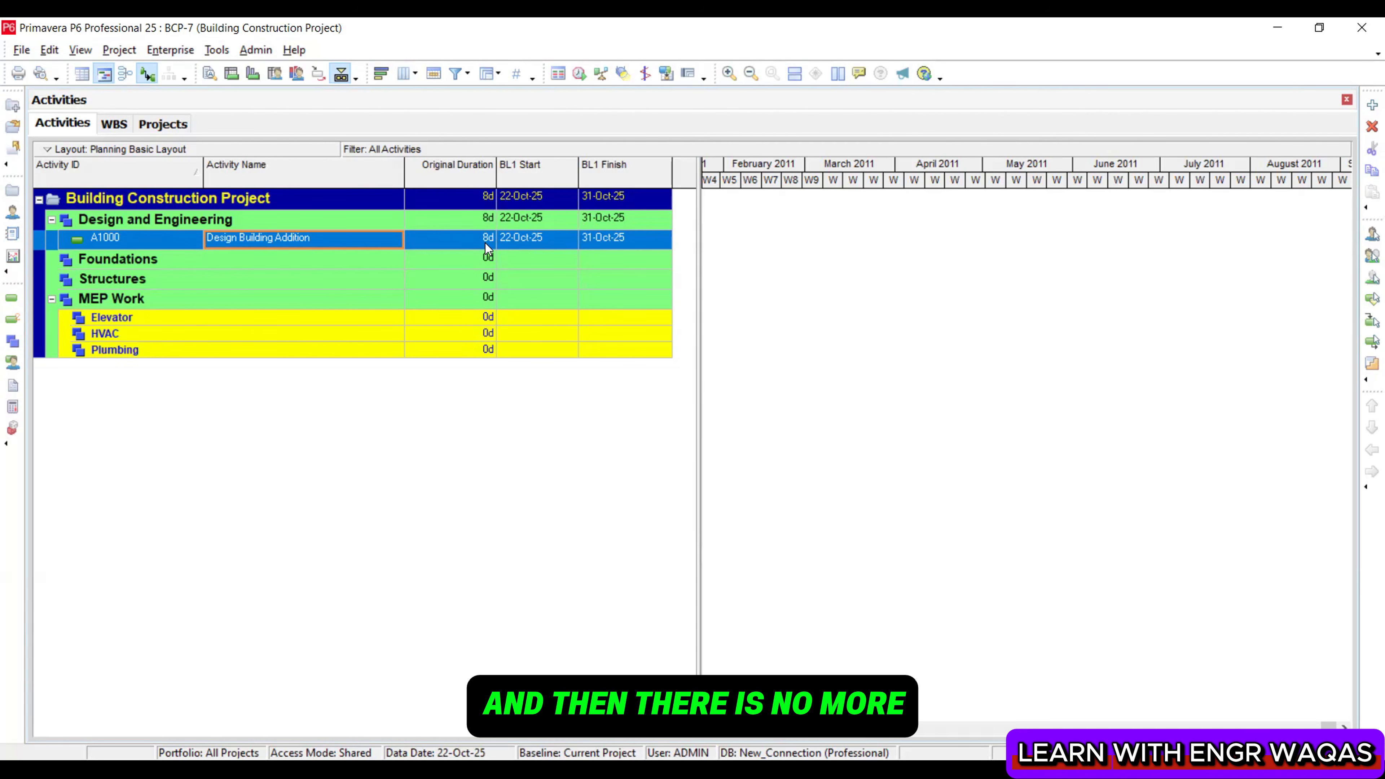
{"action": "left_click_drag", "start_coordinate": [950, 173], "coordinate": [913, 175]}
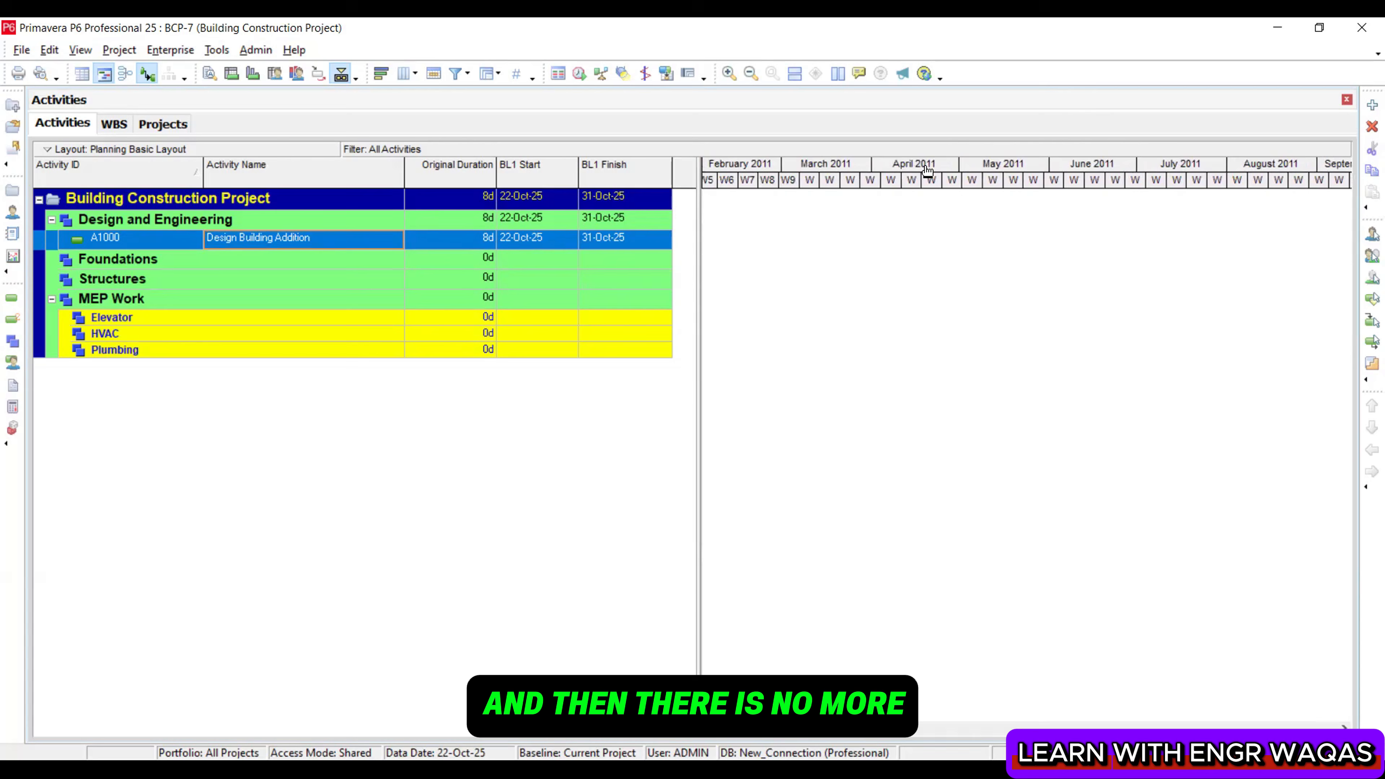
{"action": "left_click", "coordinate": [795, 258]}
{"action": "right_click", "coordinate": [795, 258]}
{"action": "left_click", "coordinate": [883, 342]}
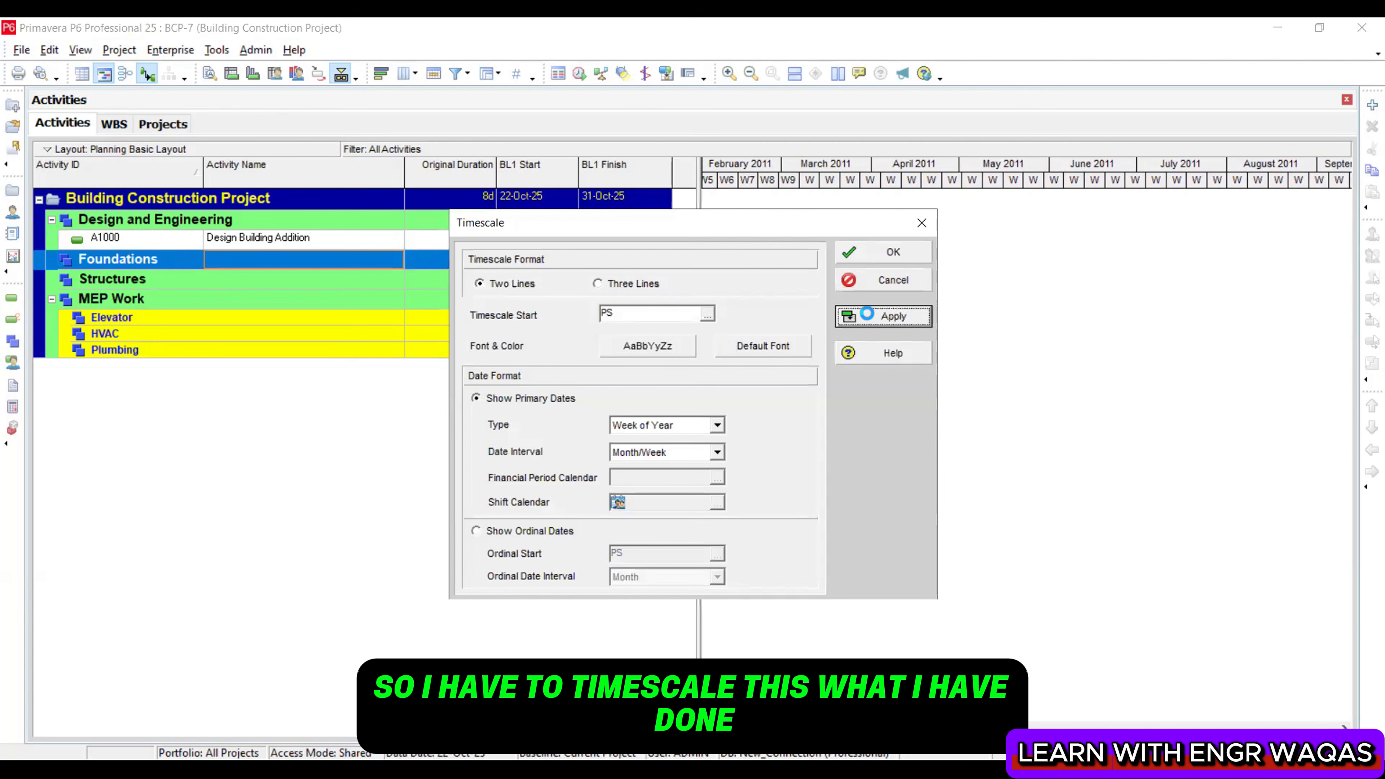
{"action": "left_click", "coordinate": [885, 254]}
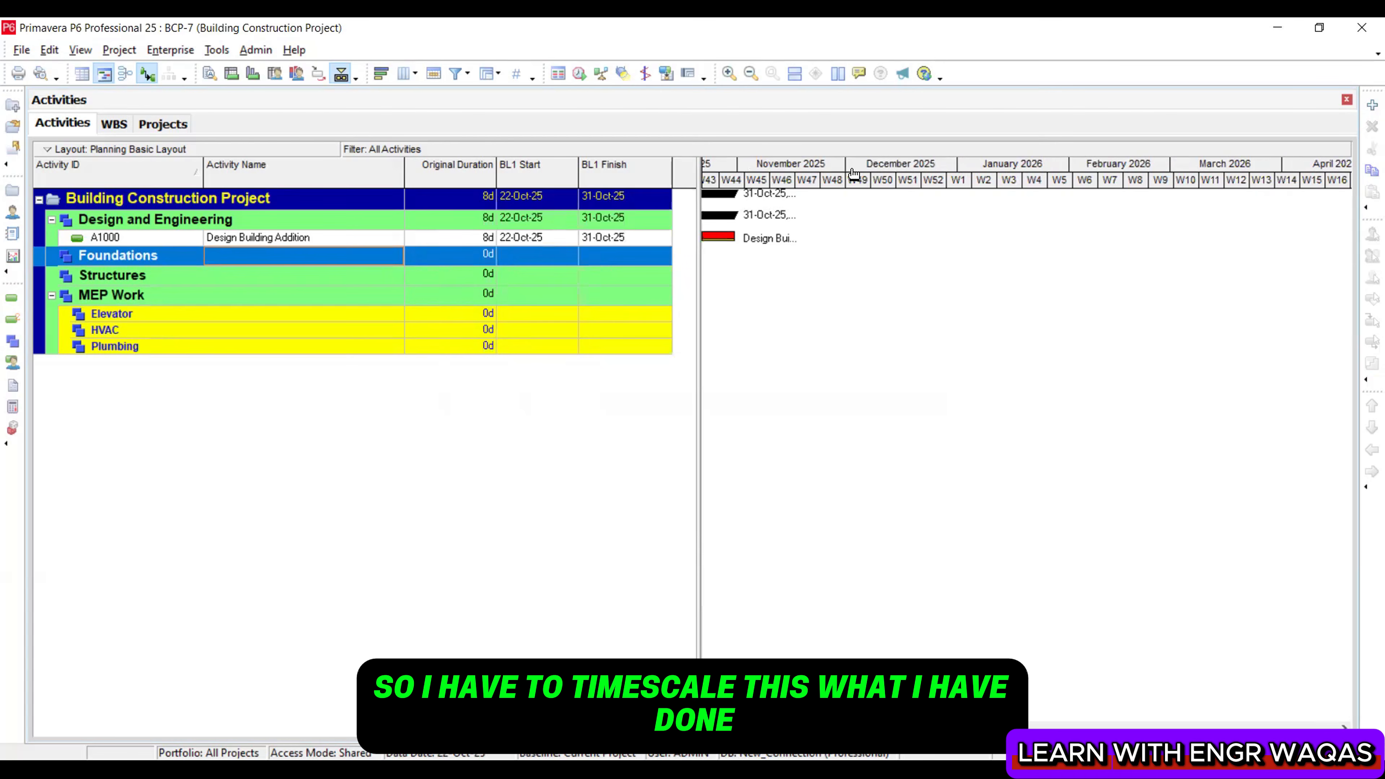
{"action": "left_click_drag", "start_coordinate": [749, 172], "coordinate": [834, 172]}
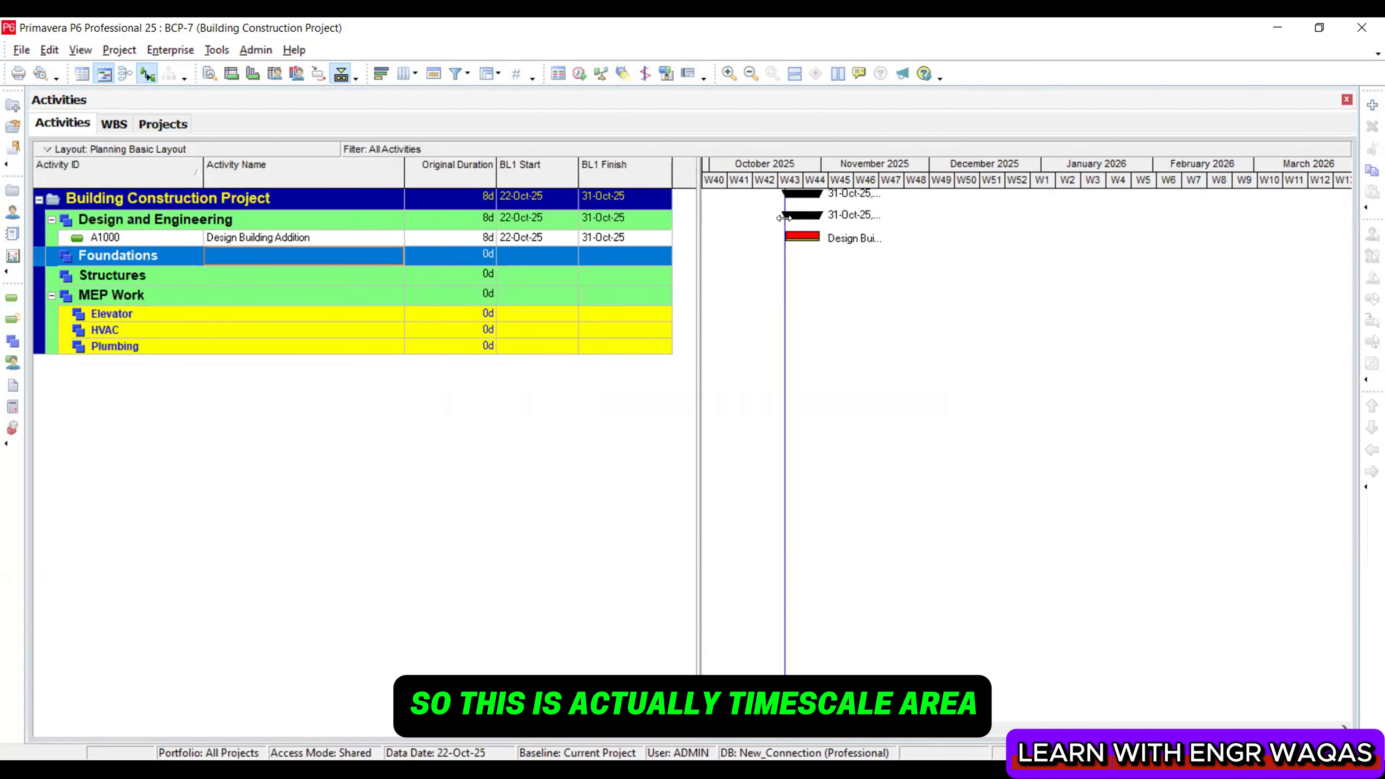
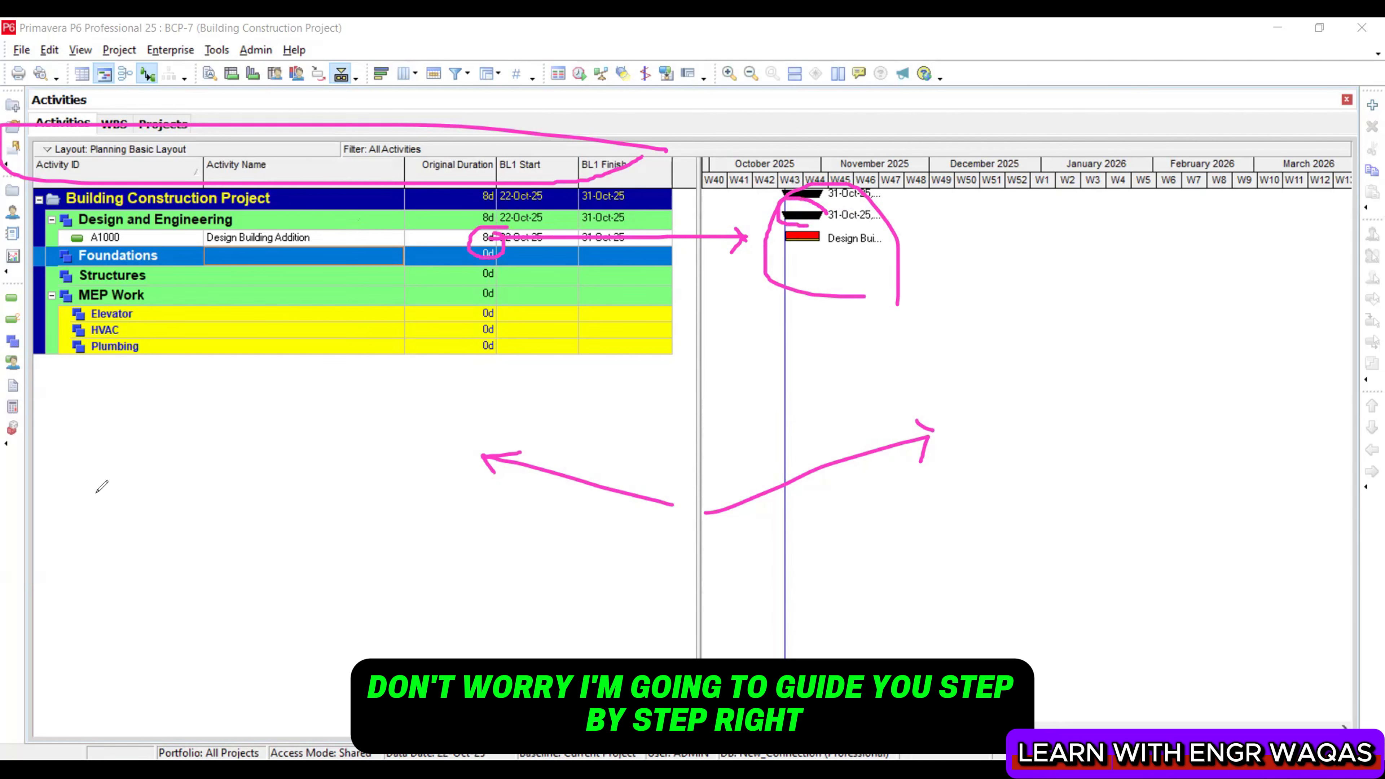
Add another activity under Design and Engineering and name it "Start Office Building Addition Project", copied from cell D8 of the Excel WBS workbook
{"action": "key", "text": "Escape"}
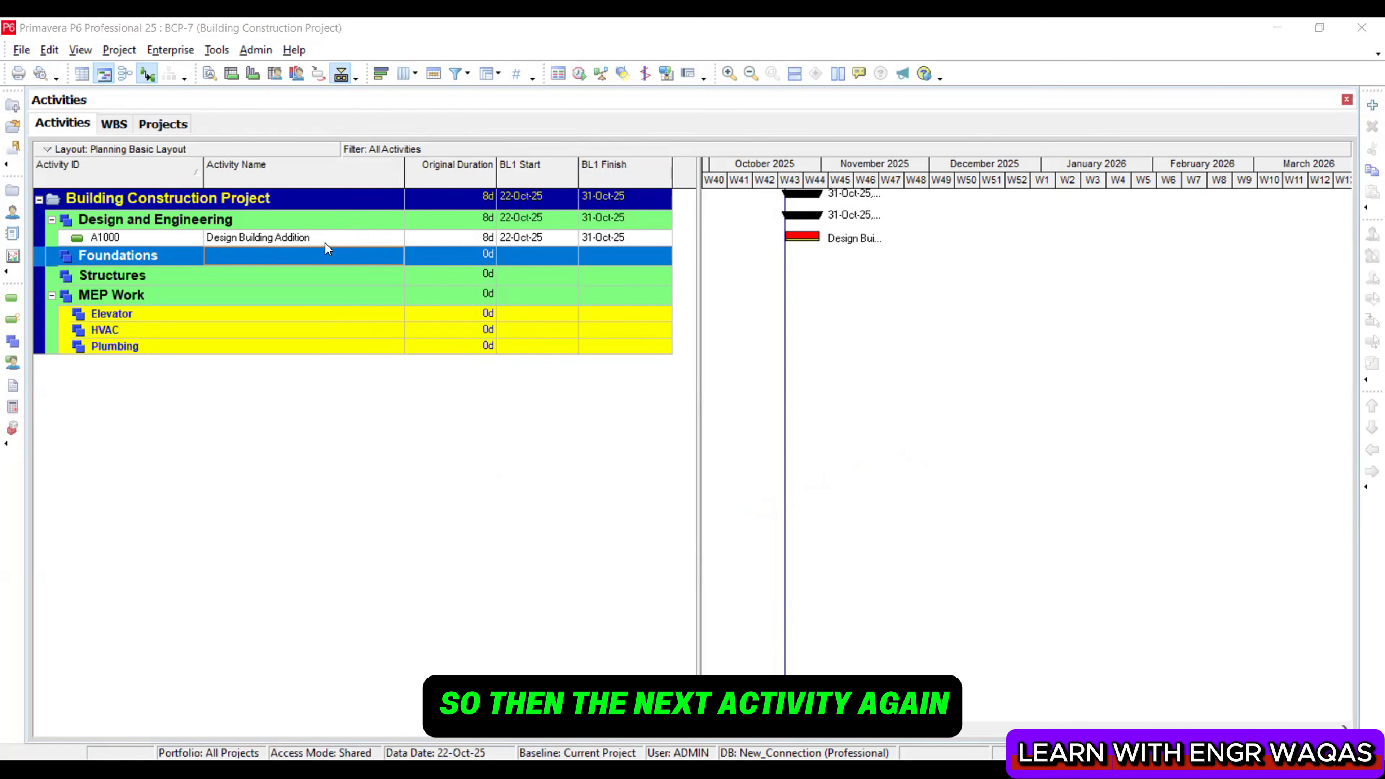
{"action": "left_click", "coordinate": [305, 237]}
{"action": "left_click", "coordinate": [290, 224]}
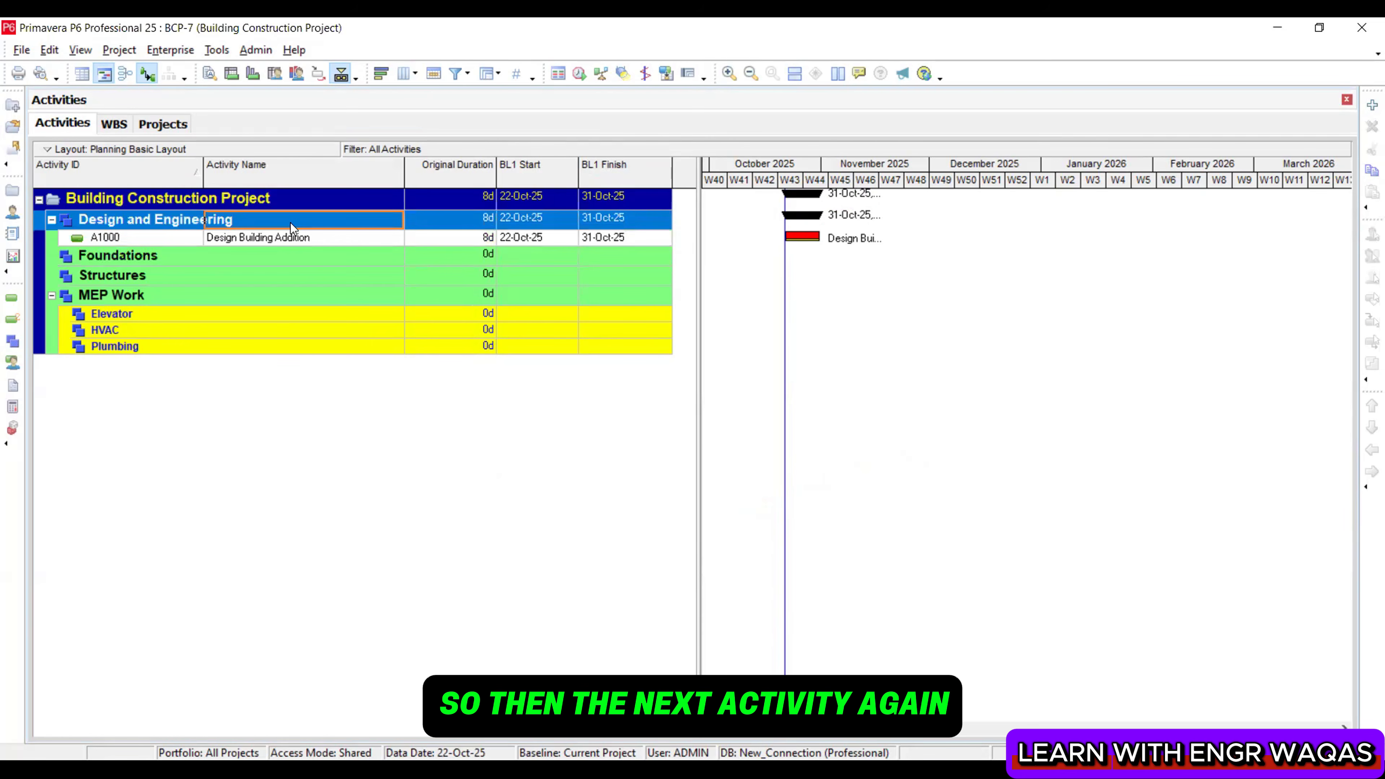
{"action": "right_click", "coordinate": [290, 227]}
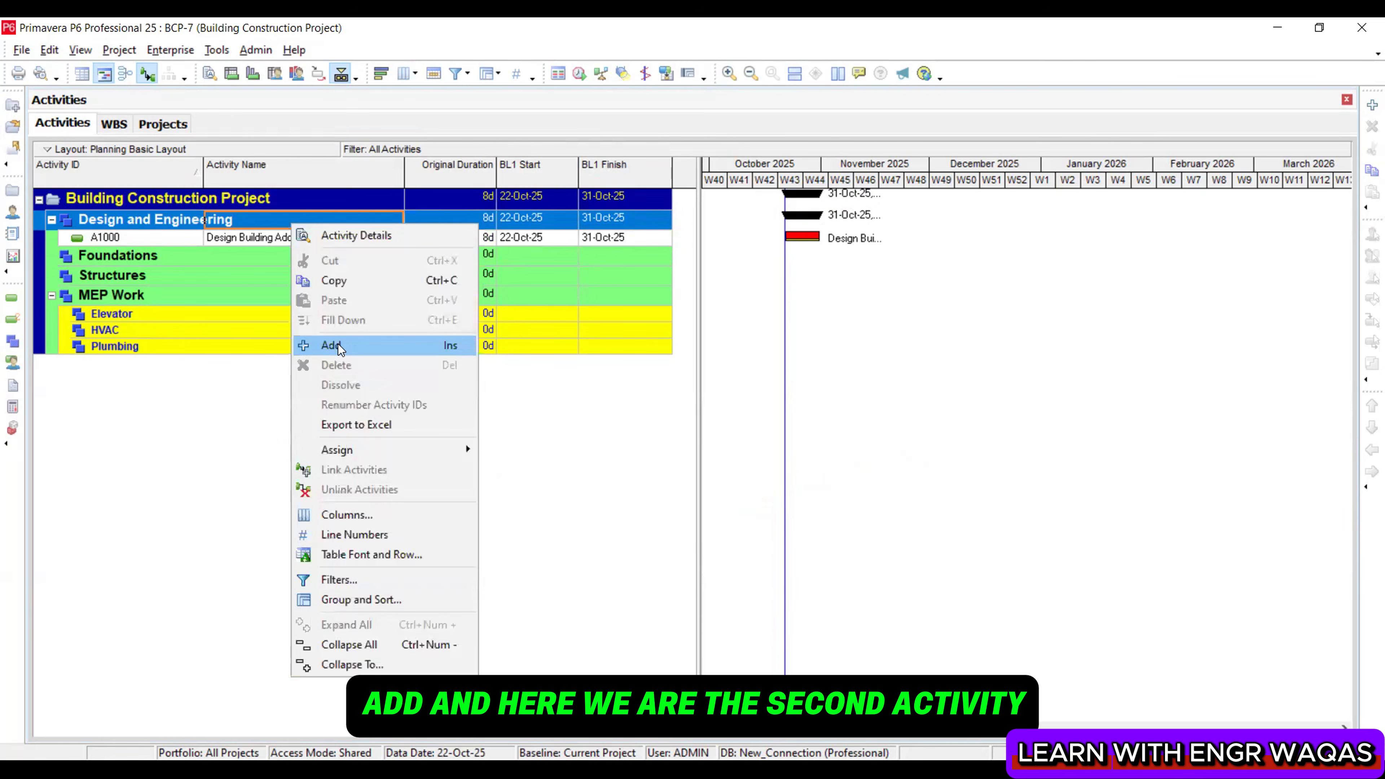
{"action": "left_click", "coordinate": [338, 344]}
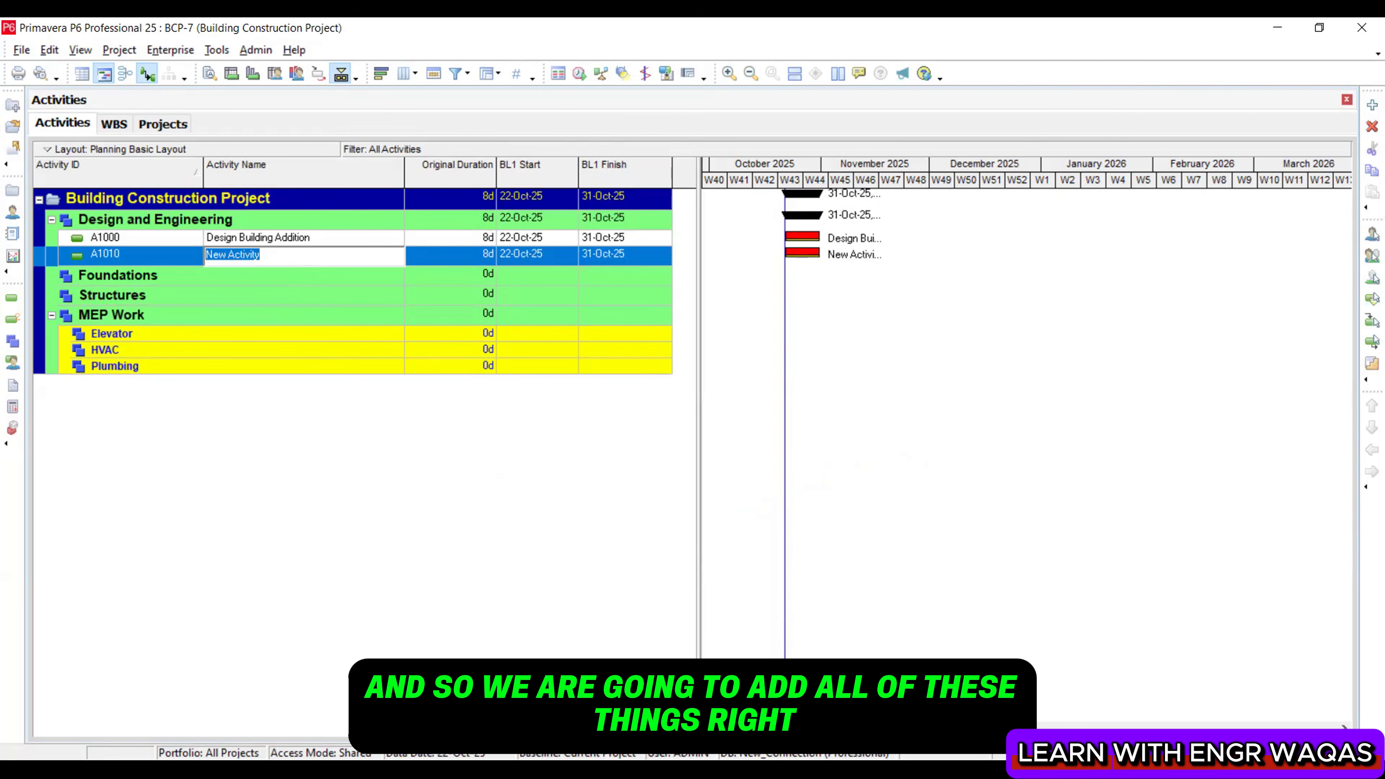
{"action": "key", "text": "alt+Tab"}
{"action": "left_click", "coordinate": [425, 361]}
{"action": "key", "text": "ctrl+c"}
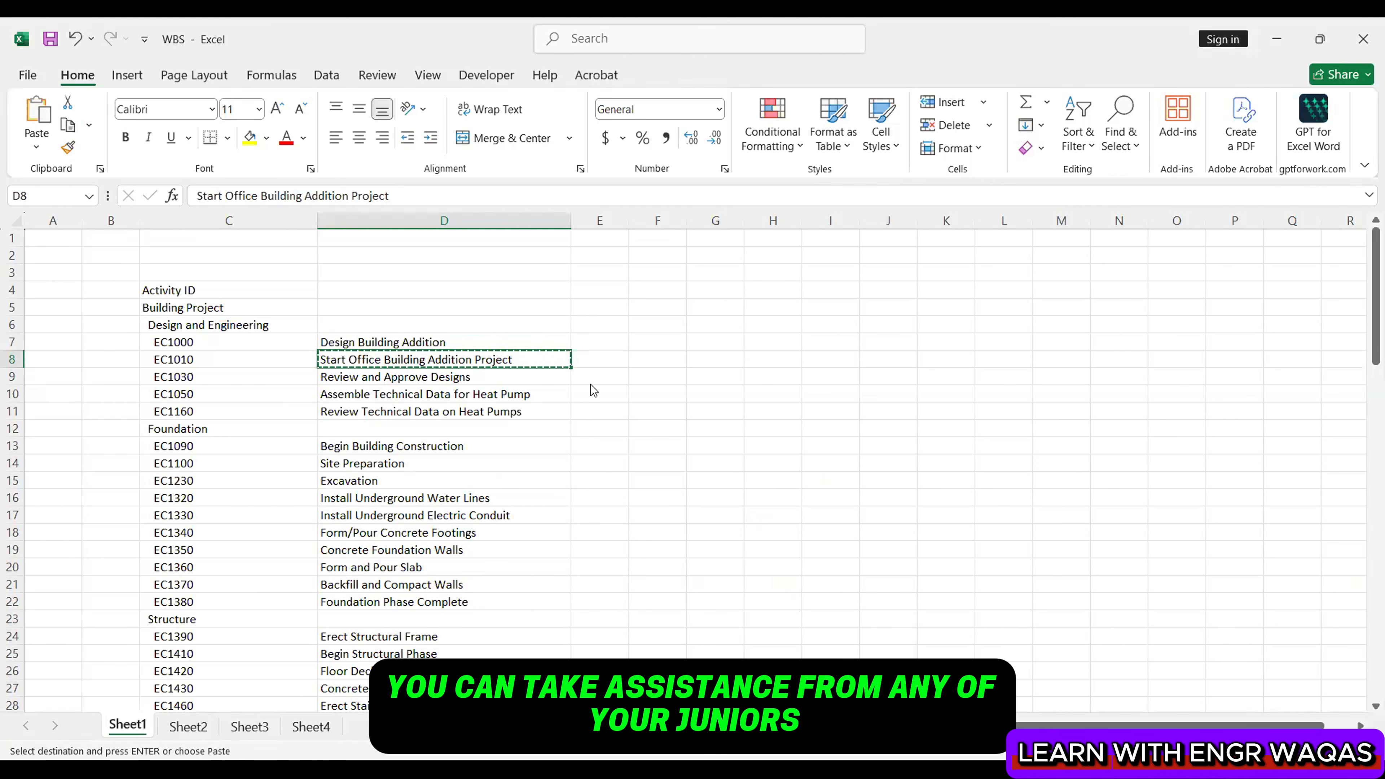
{"action": "key", "text": "alt+Tab"}
{"action": "left_click", "coordinate": [372, 260]}
{"action": "key", "text": "ctrl+v"}
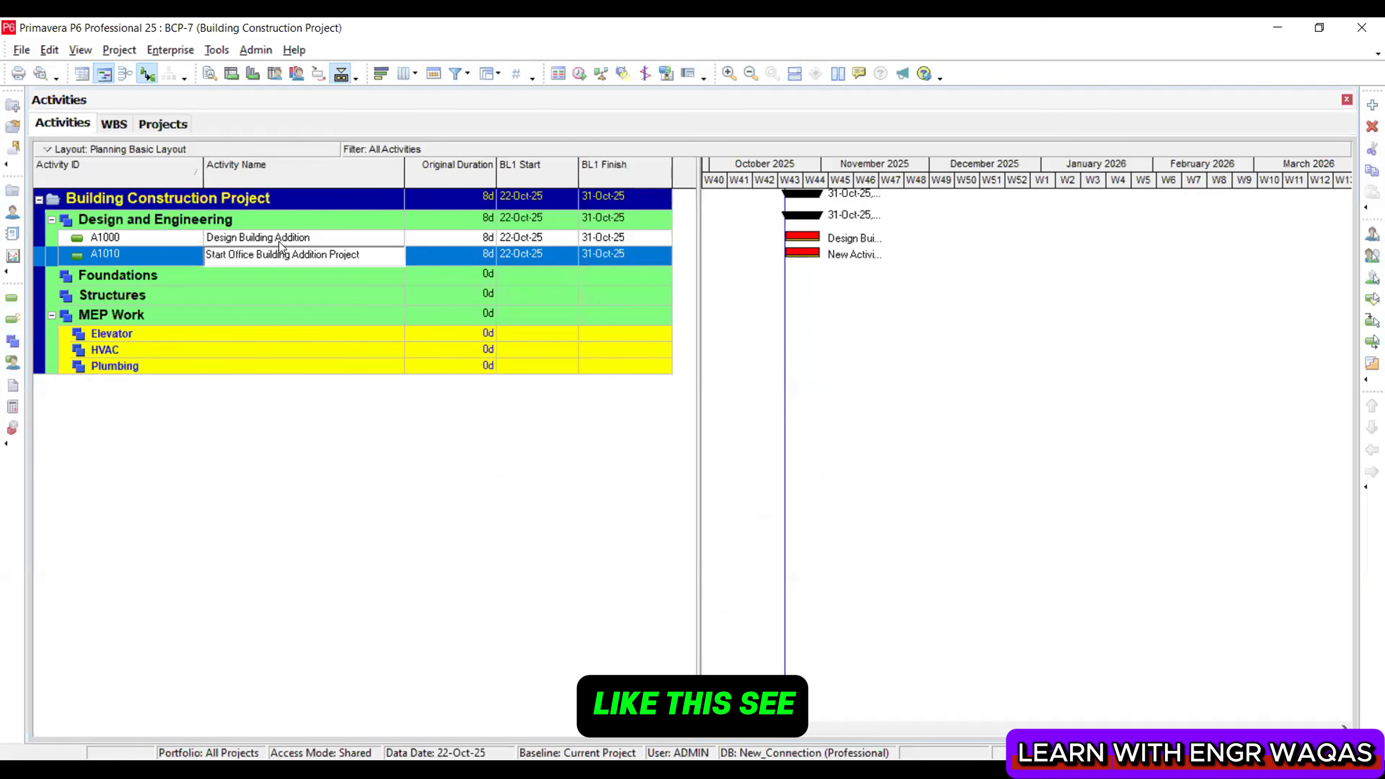
Add three more activities under Design and Engineering and select the first of them for naming
{"action": "left_click", "coordinate": [1365, 108]}
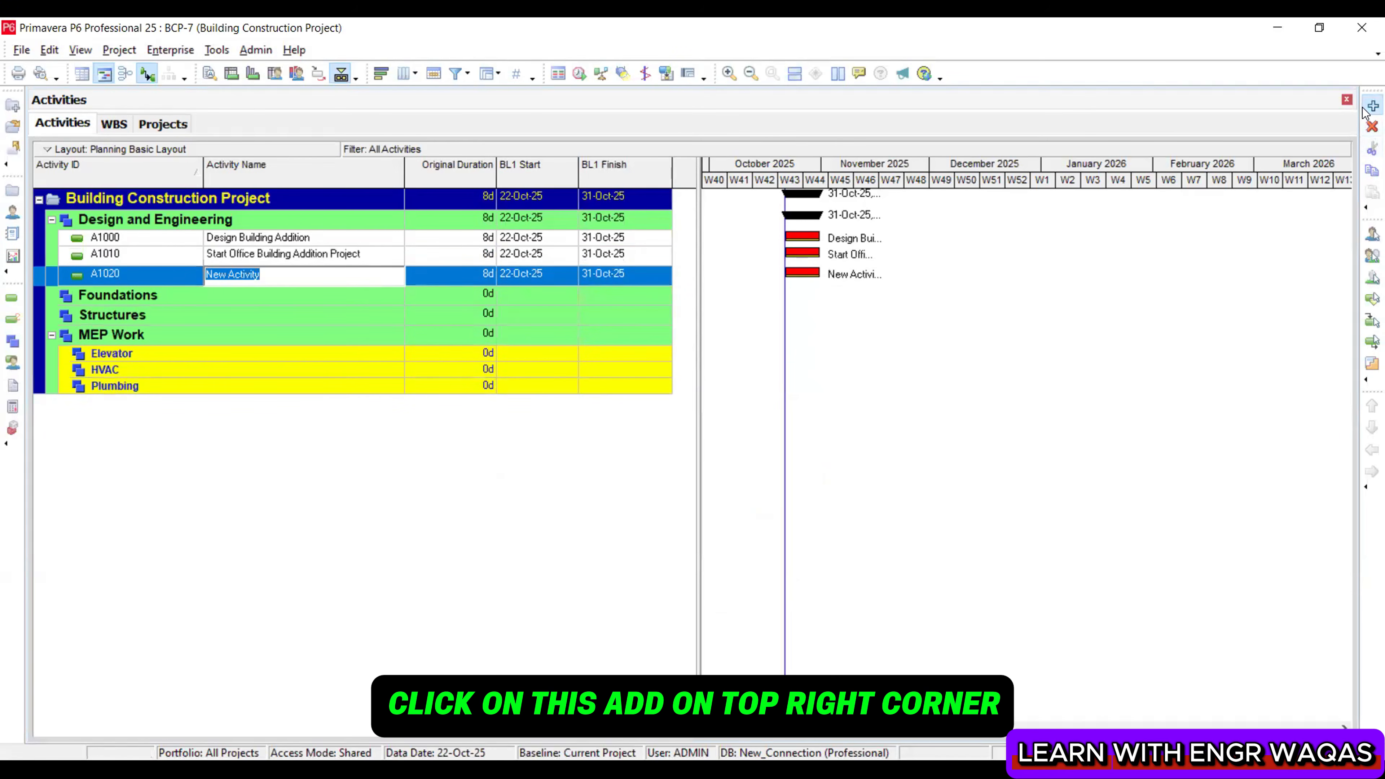
{"action": "left_click", "coordinate": [1369, 108]}
{"action": "left_click", "coordinate": [1369, 107]}
{"action": "left_click", "coordinate": [358, 275]}
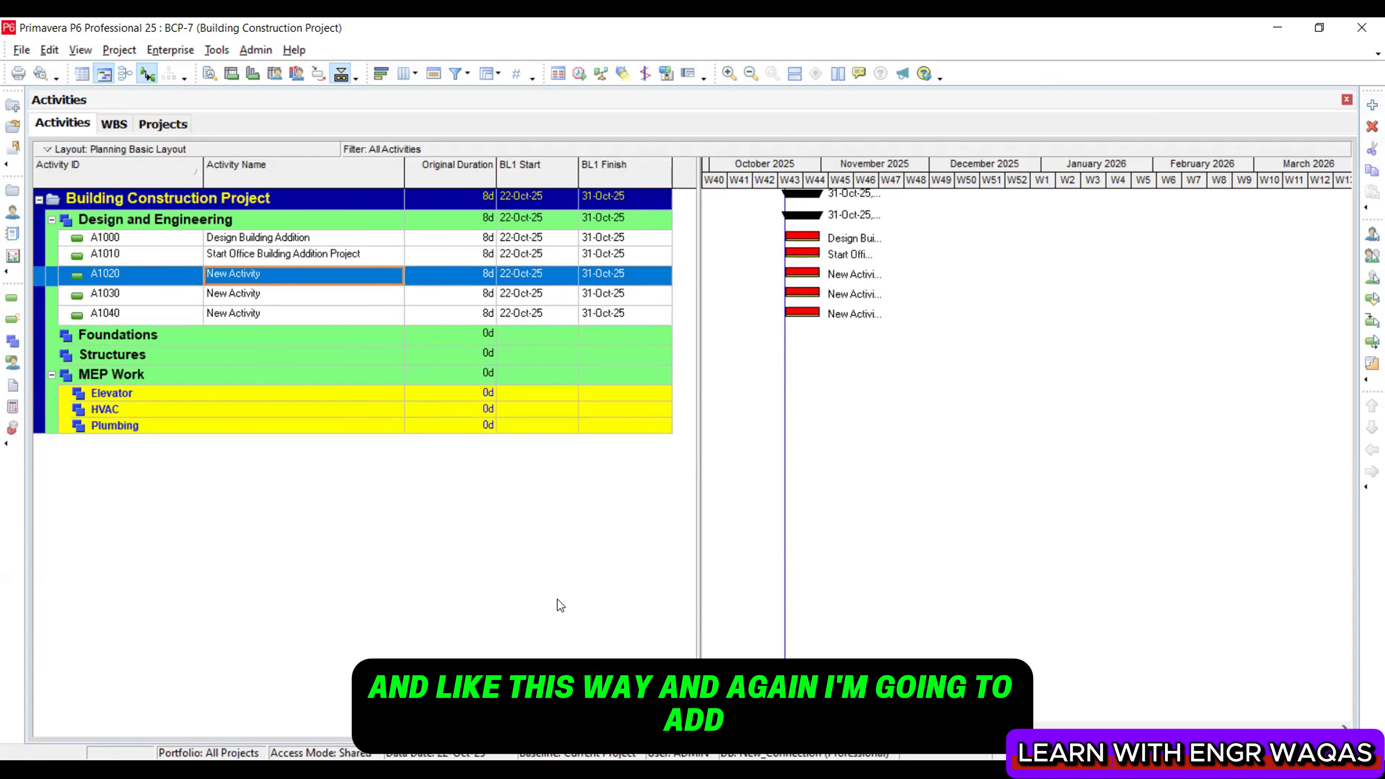
Rename activity A1020 under Design and Engineering as "Review and Approve Designs", copied from cell D9 of the Excel WBS workbook
{"action": "key", "text": "alt+Tab"}
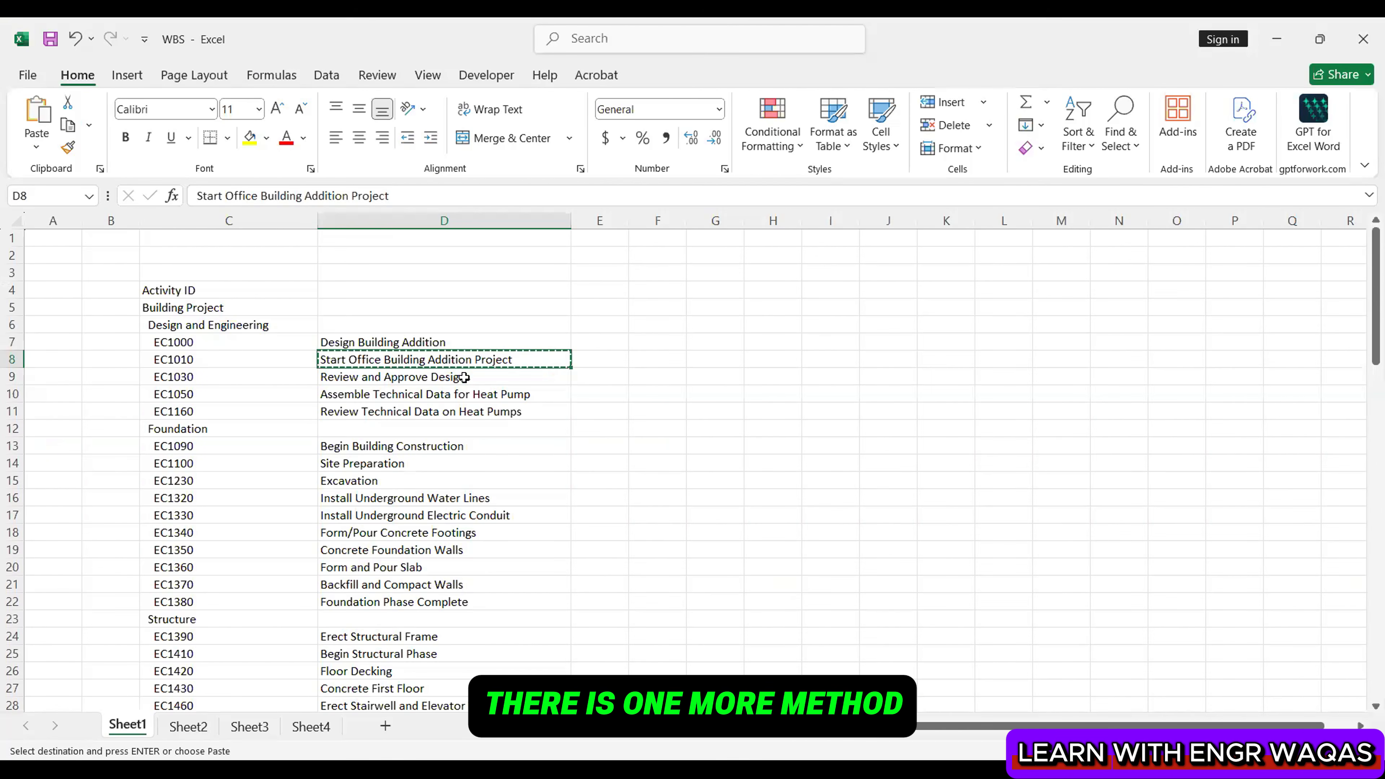
{"action": "left_click", "coordinate": [465, 377]}
{"action": "key", "text": "ctrl+c"}
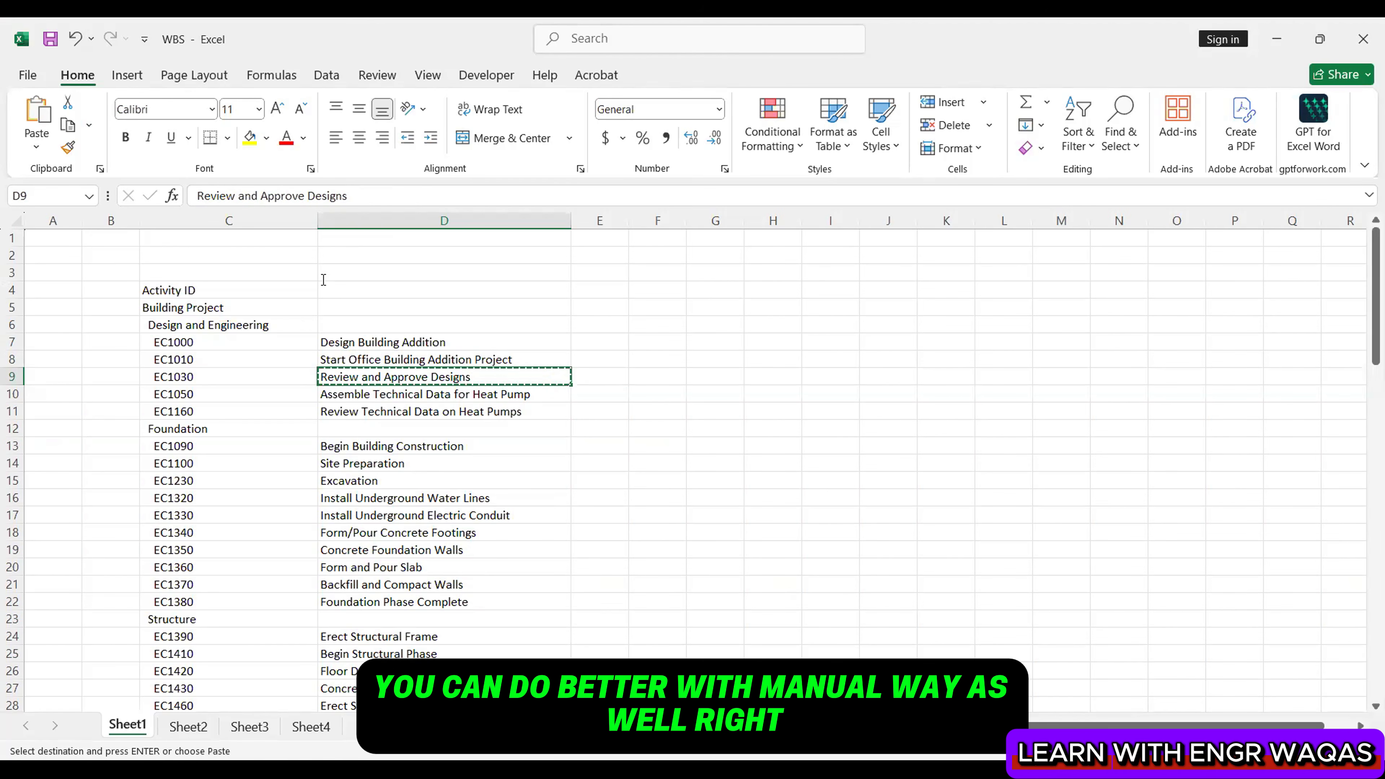
{"action": "key", "text": "alt+Tab"}
{"action": "key", "text": "ctrl+v"}
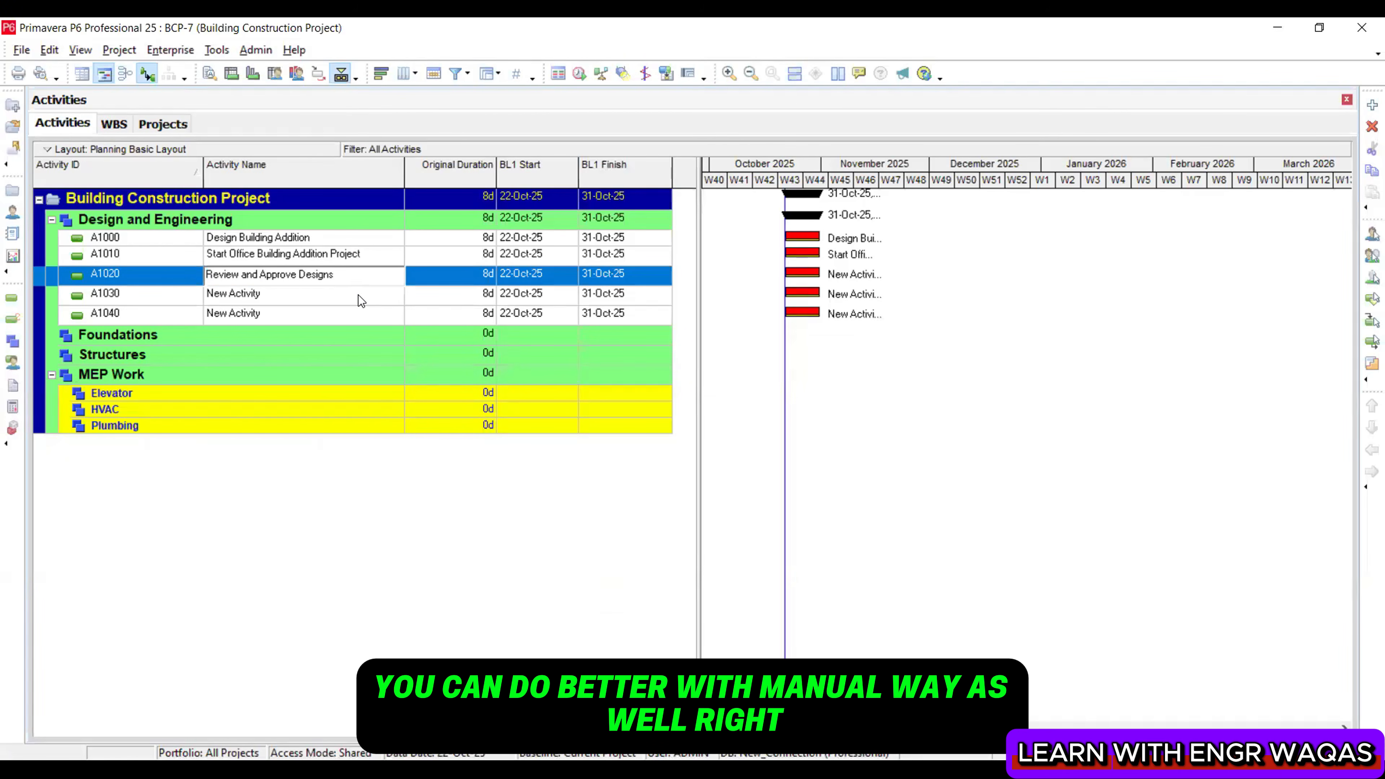
Copy "Assemble Technical Data for Heat Pump" from cell D10 of the Excel WBS workbook into the name of Primavera P6 activity A1030
{"action": "left_click", "coordinate": [354, 295]}
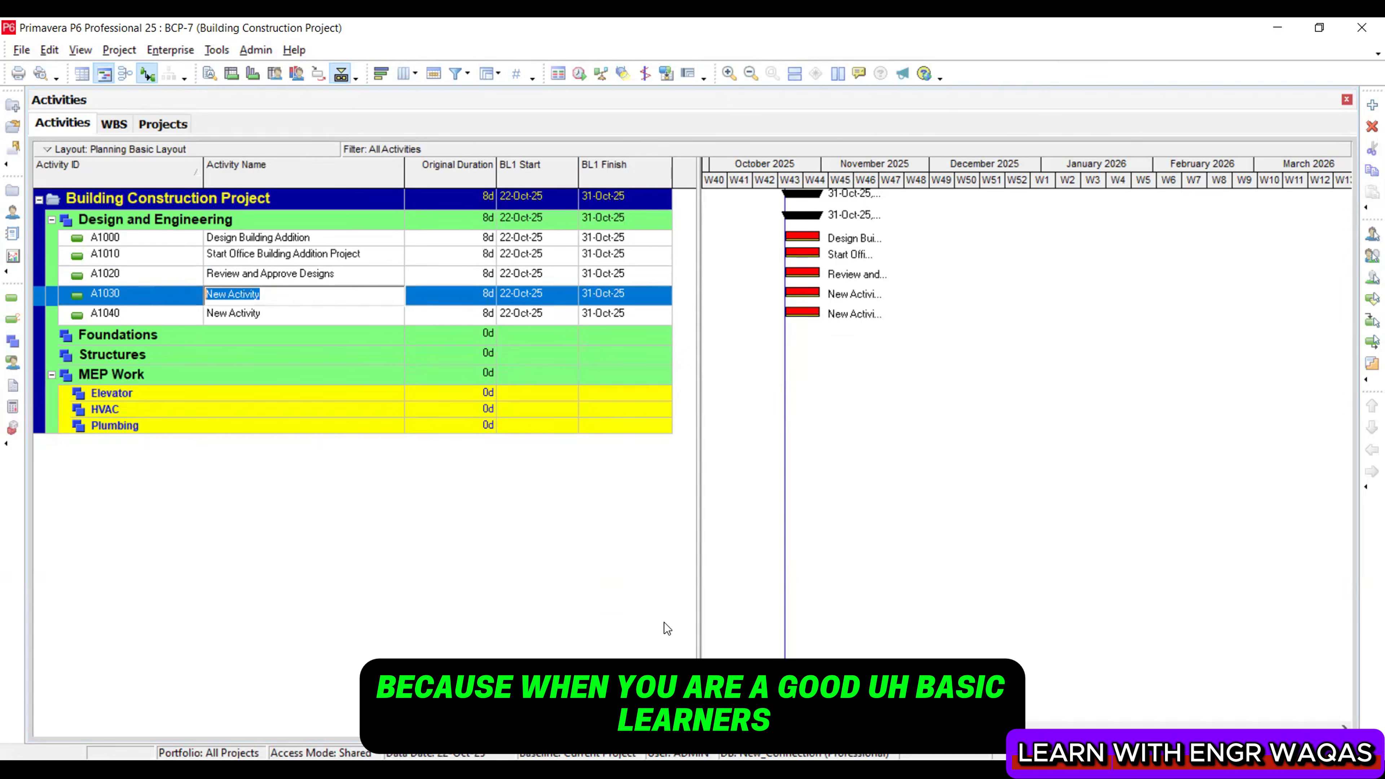
{"action": "key", "text": "alt+Tab"}
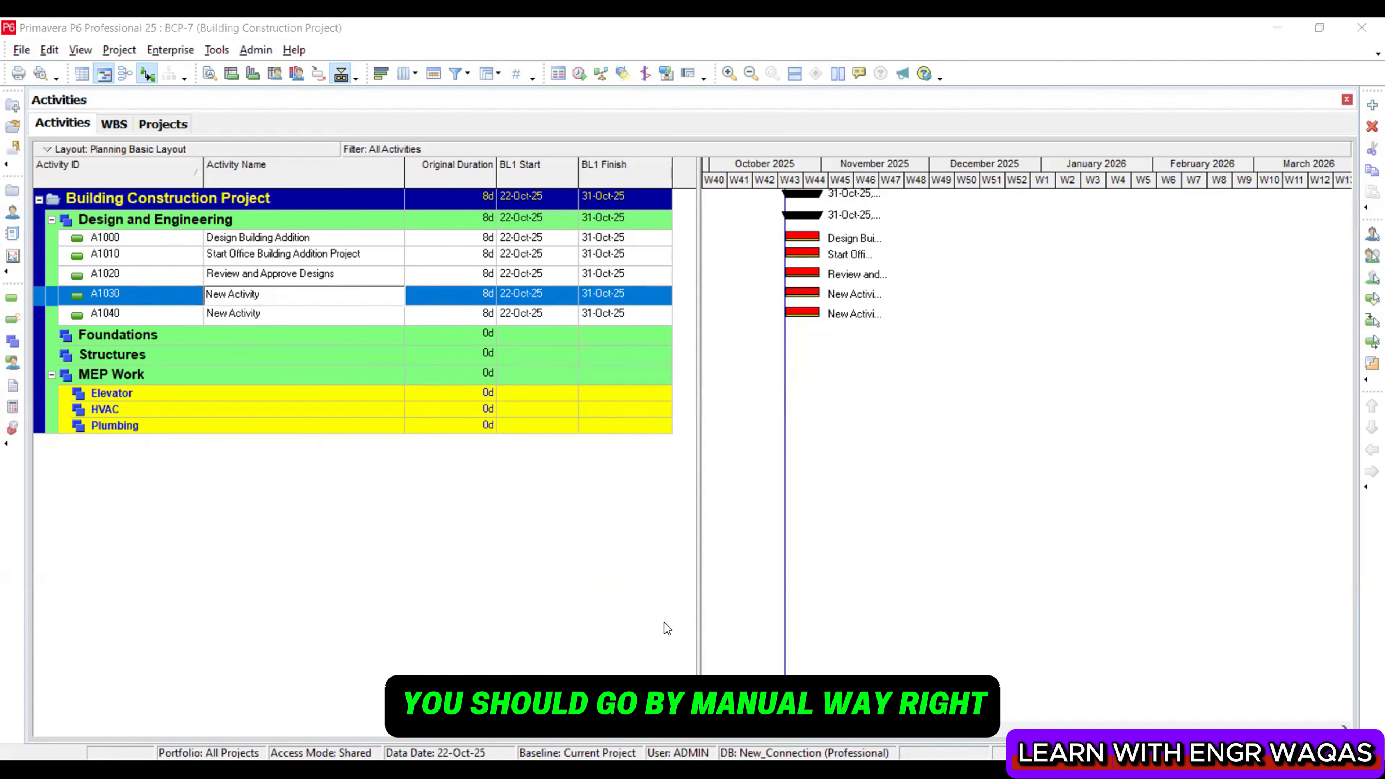
{"action": "left_click", "coordinate": [424, 399]}
{"action": "key", "text": "ctrl+c"}
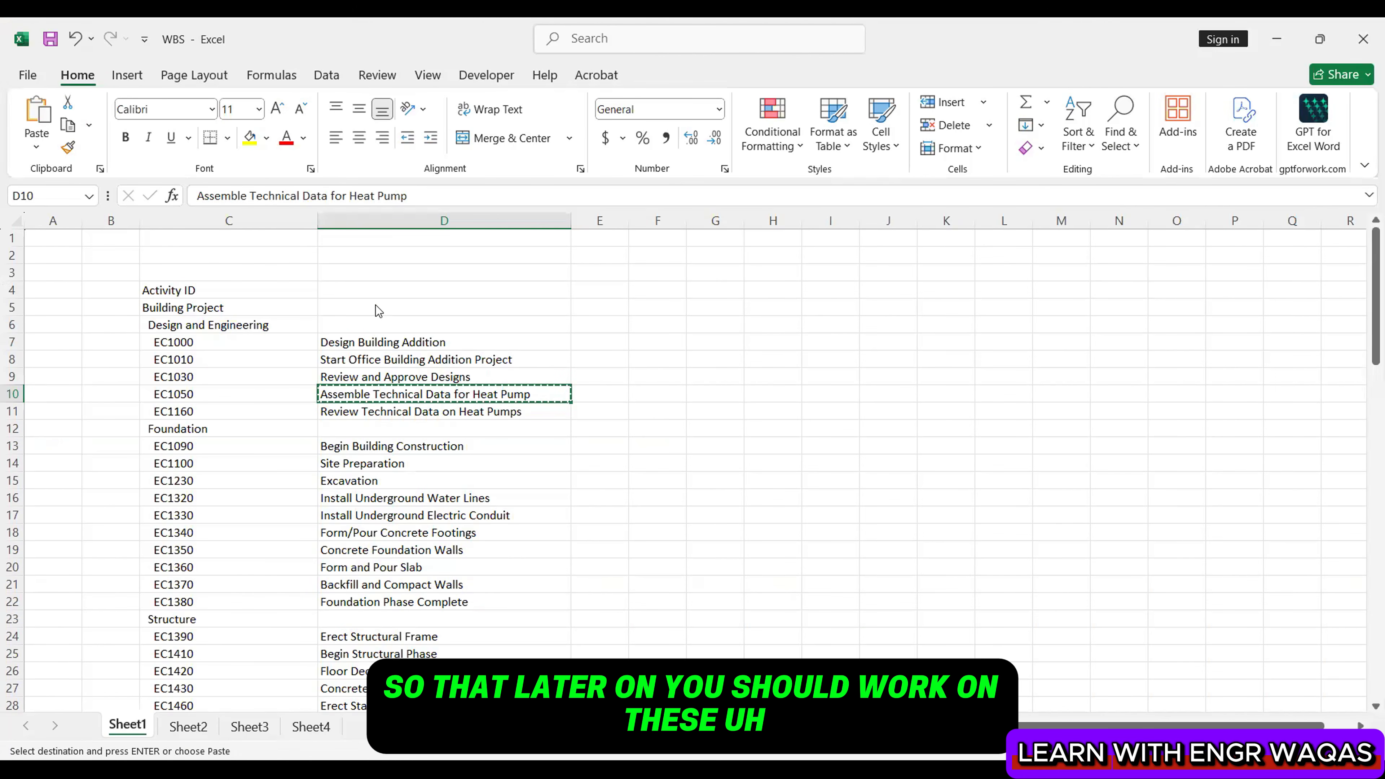
{"action": "key", "text": "alt+Tab"}
{"action": "key", "text": "ctrl+v"}
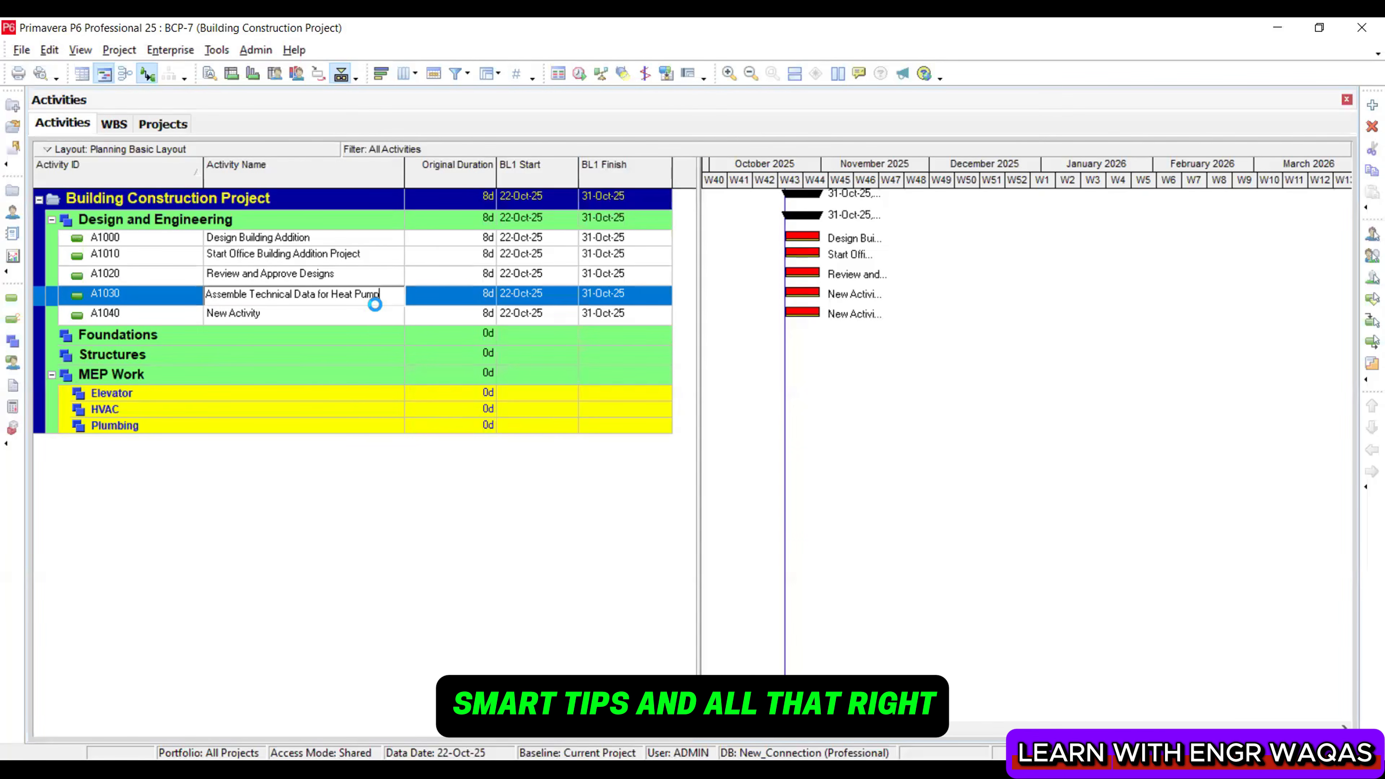
{"action": "key", "text": "Return"}
Name activity A1040 "Review Technical Data on Heat Pumps", copied from cell D11 of the Excel WBS workbook
{"action": "left_click", "coordinate": [376, 316]}
{"action": "left_click", "coordinate": [376, 316]}
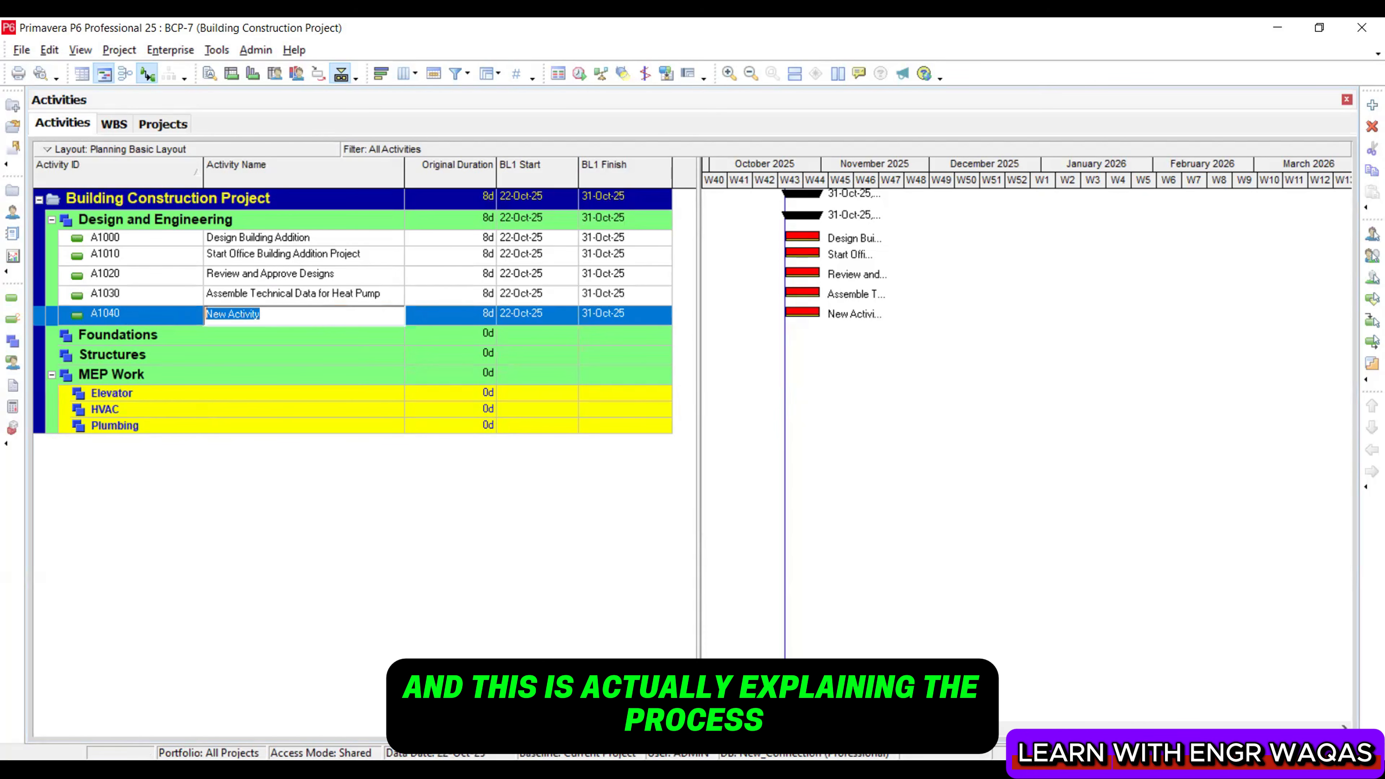
{"action": "key", "text": "alt+Tab"}
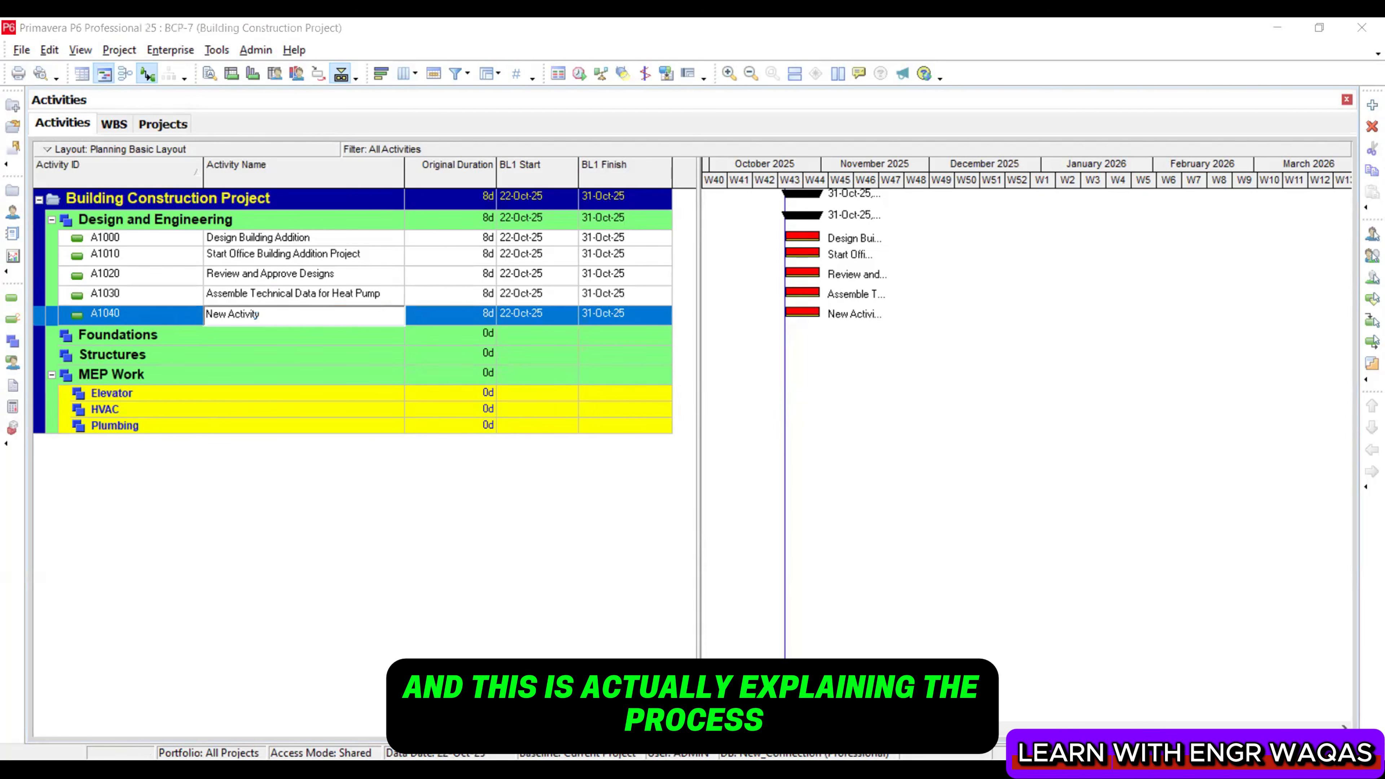
{"action": "left_click", "coordinate": [489, 412]}
{"action": "key", "text": "ctrl+c"}
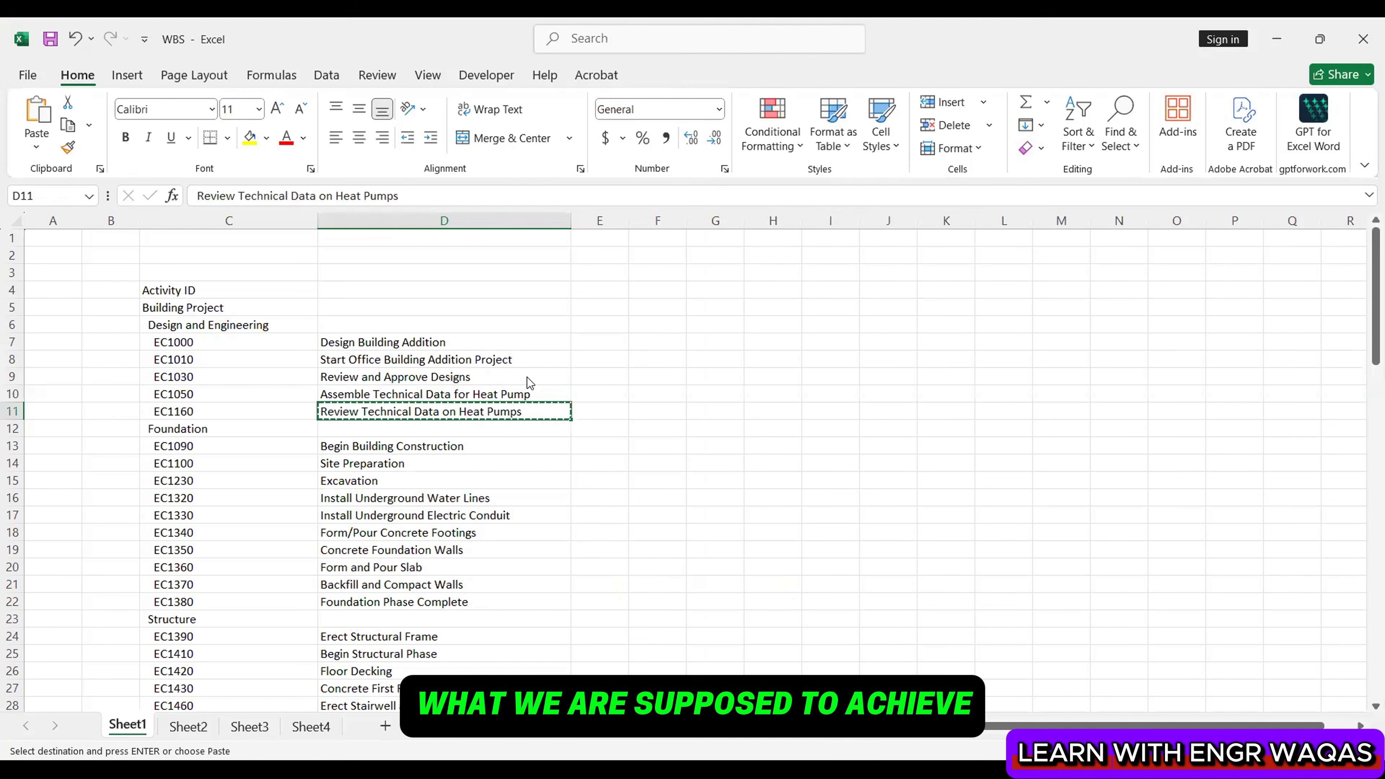
{"action": "key", "text": "alt+Tab"}
{"action": "key", "text": "ctrl+v"}
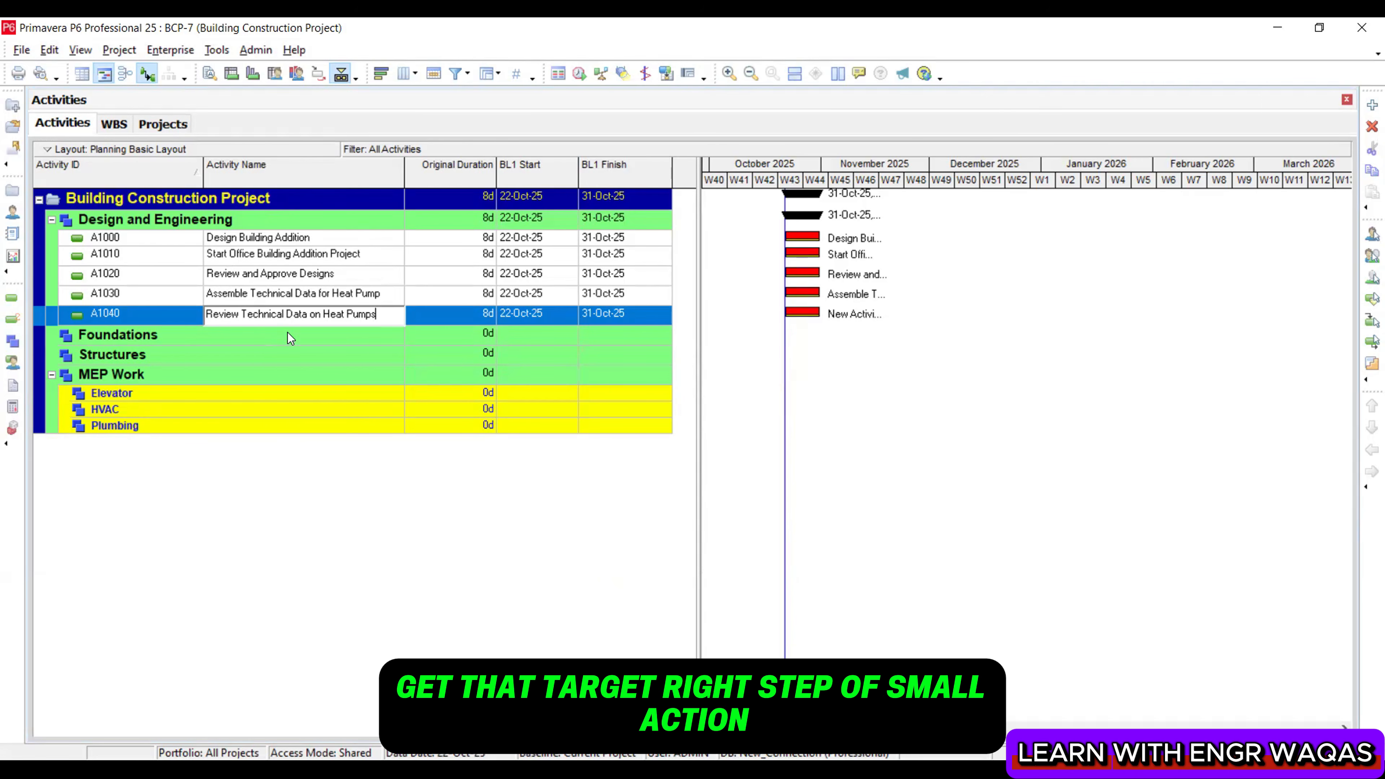
{"action": "left_click", "coordinate": [290, 242]}
{"action": "left_click", "coordinate": [293, 257]}
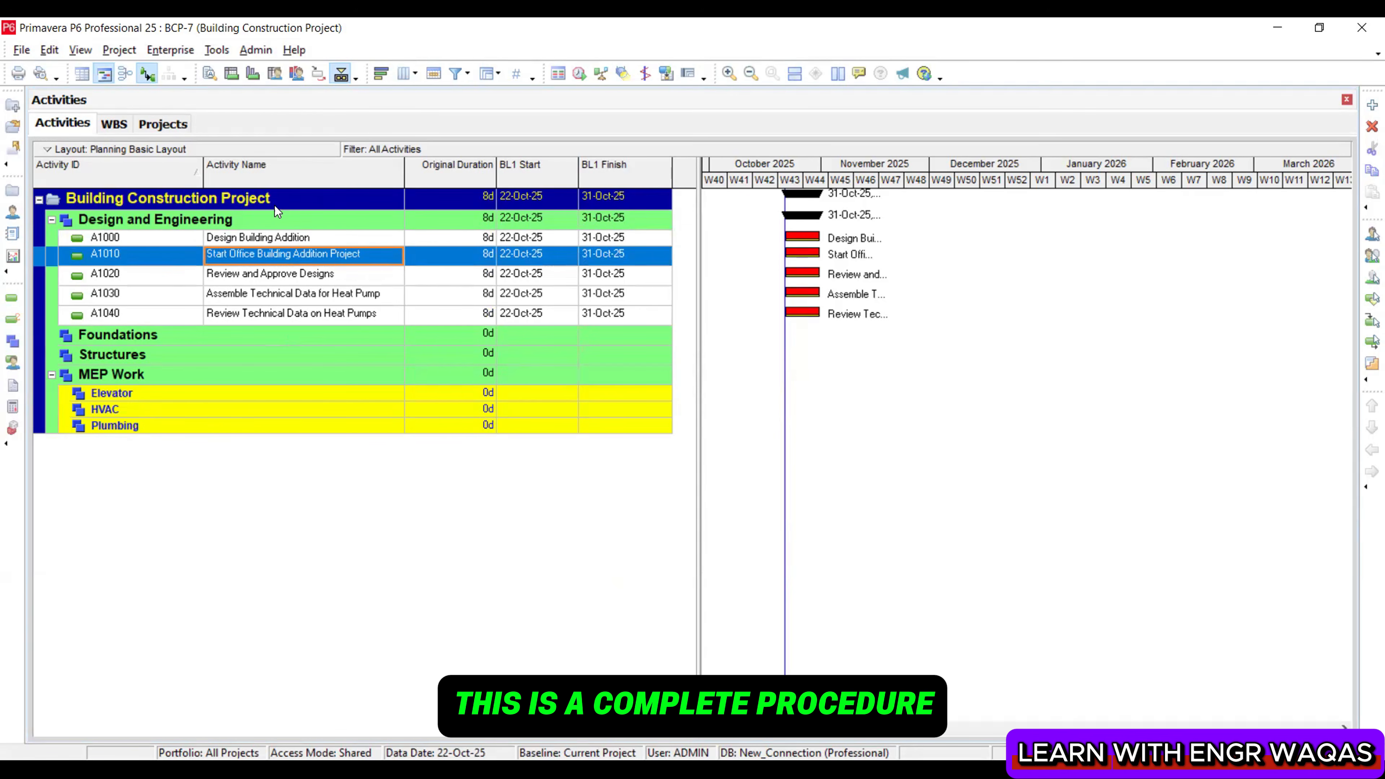
Select the Foundations WBS and review its activities in the Excel WBS workbook, from Begin Building Construction to Foundation Phase Complete
{"action": "left_click", "coordinate": [217, 337]}
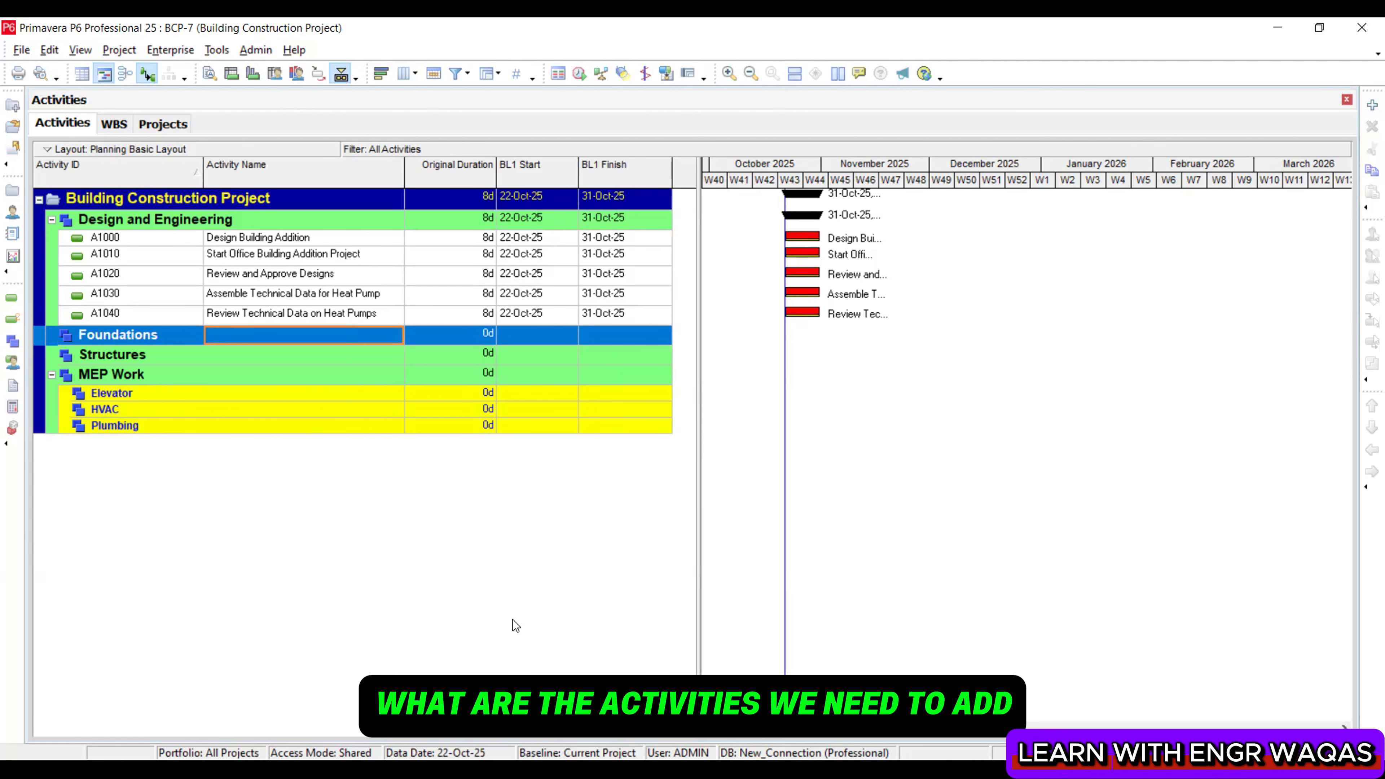
{"action": "key", "text": "alt+Tab"}
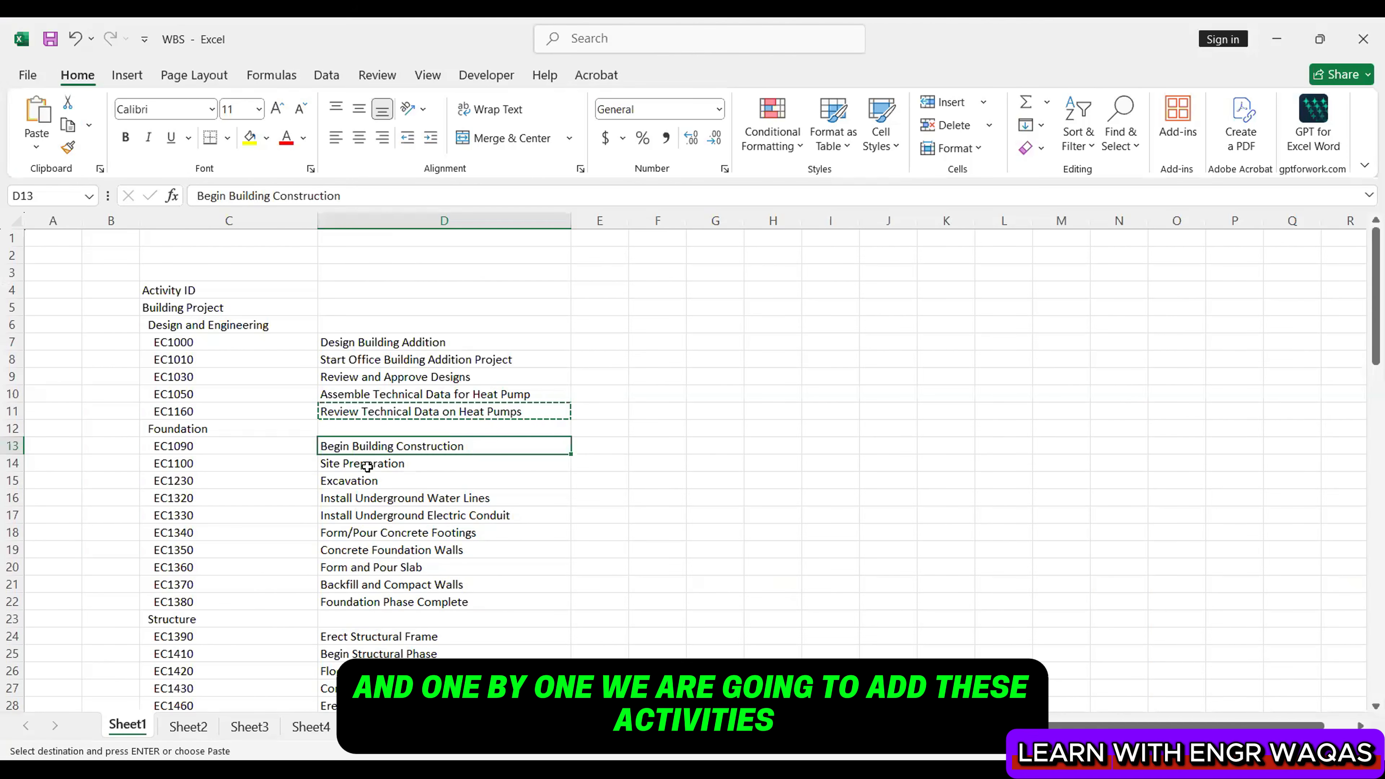
{"action": "left_click", "coordinate": [367, 466]}
{"action": "left_click", "coordinate": [376, 480]}
{"action": "scroll", "coordinate": [377, 481], "scroll_direction": "down", "scroll_amount": 2}
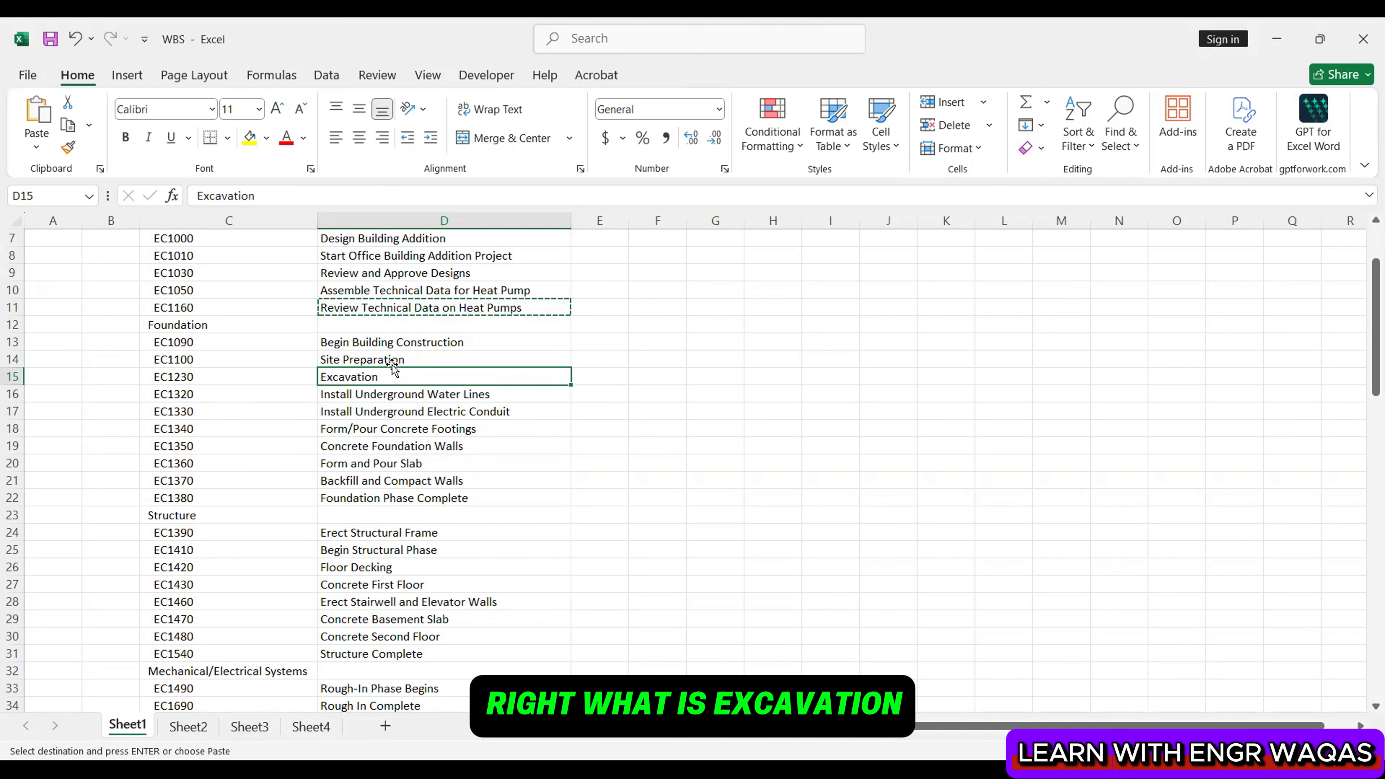
{"action": "left_click_drag", "start_coordinate": [391, 344], "coordinate": [377, 497]}
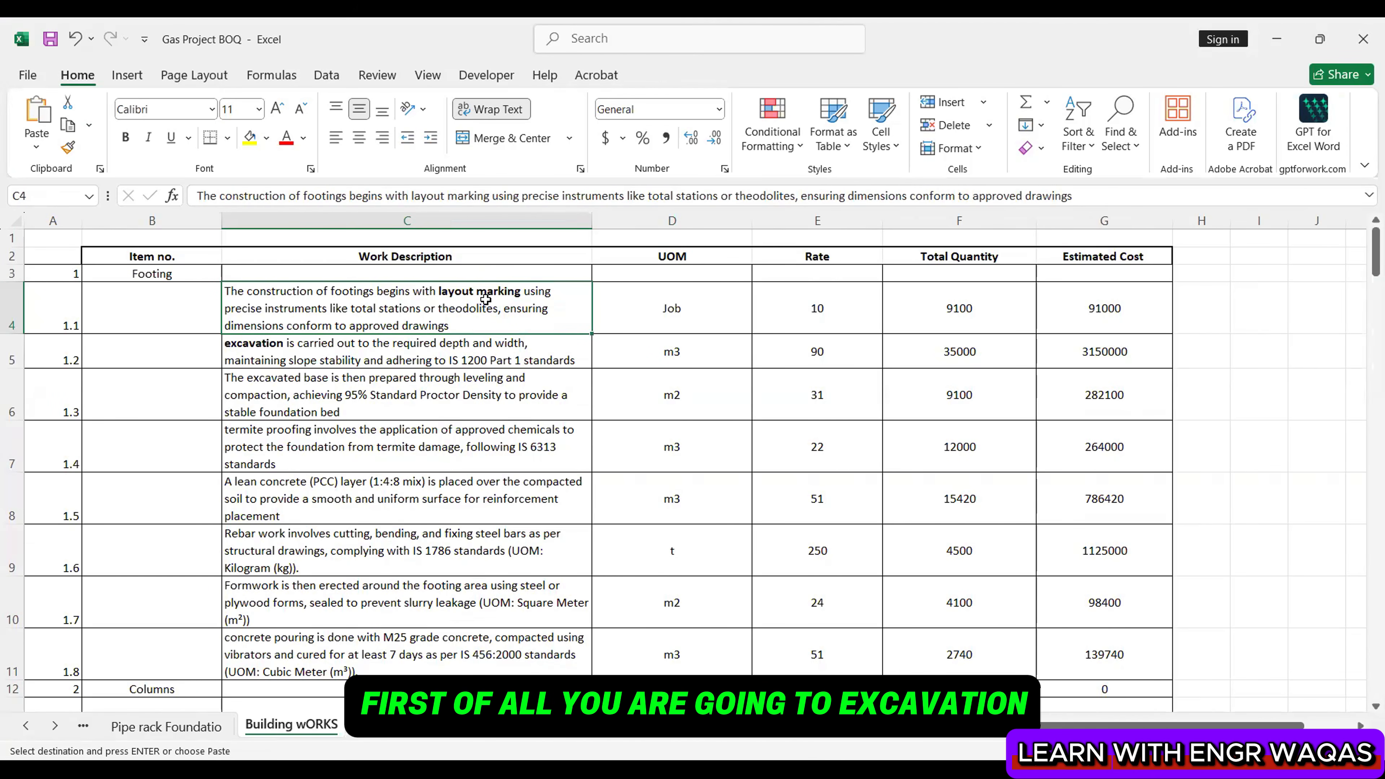
Review the Footing work descriptions in the Gas Project BOQ workbook in sequence, from excavation through concrete pouring
{"action": "left_click", "coordinate": [422, 349]}
{"action": "left_click", "coordinate": [419, 390]}
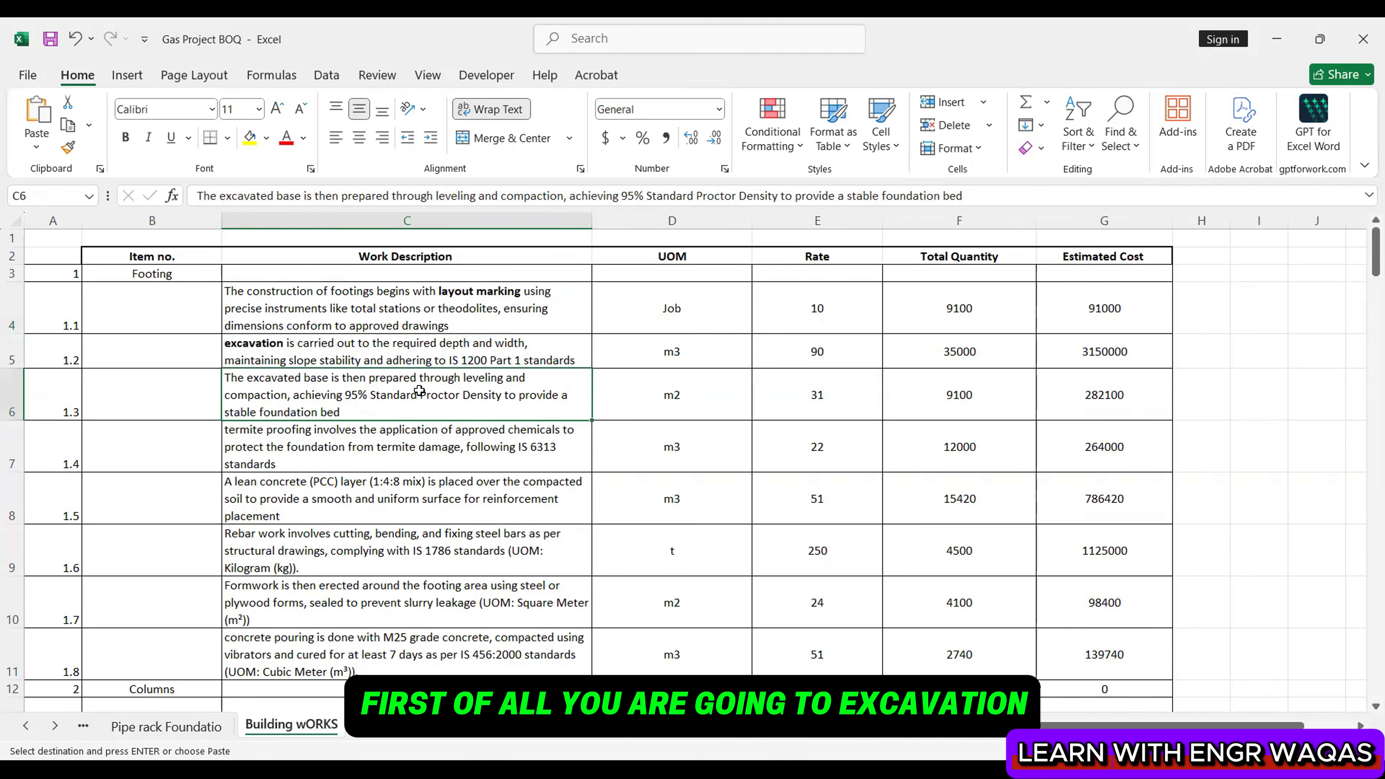
{"action": "left_click", "coordinate": [415, 435]}
{"action": "left_click", "coordinate": [410, 488]}
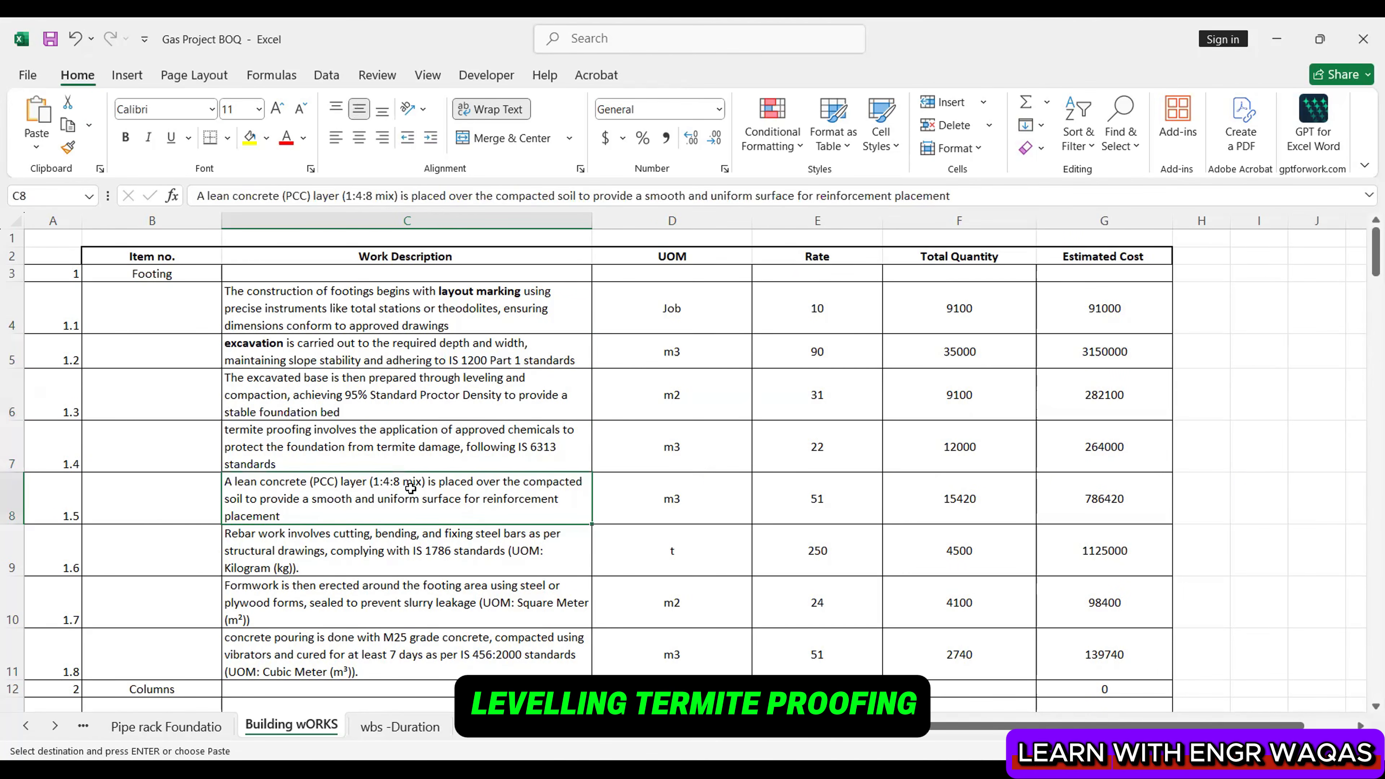
{"action": "left_click", "coordinate": [405, 539]}
{"action": "scroll", "coordinate": [406, 538], "scroll_direction": "down", "scroll_amount": 1}
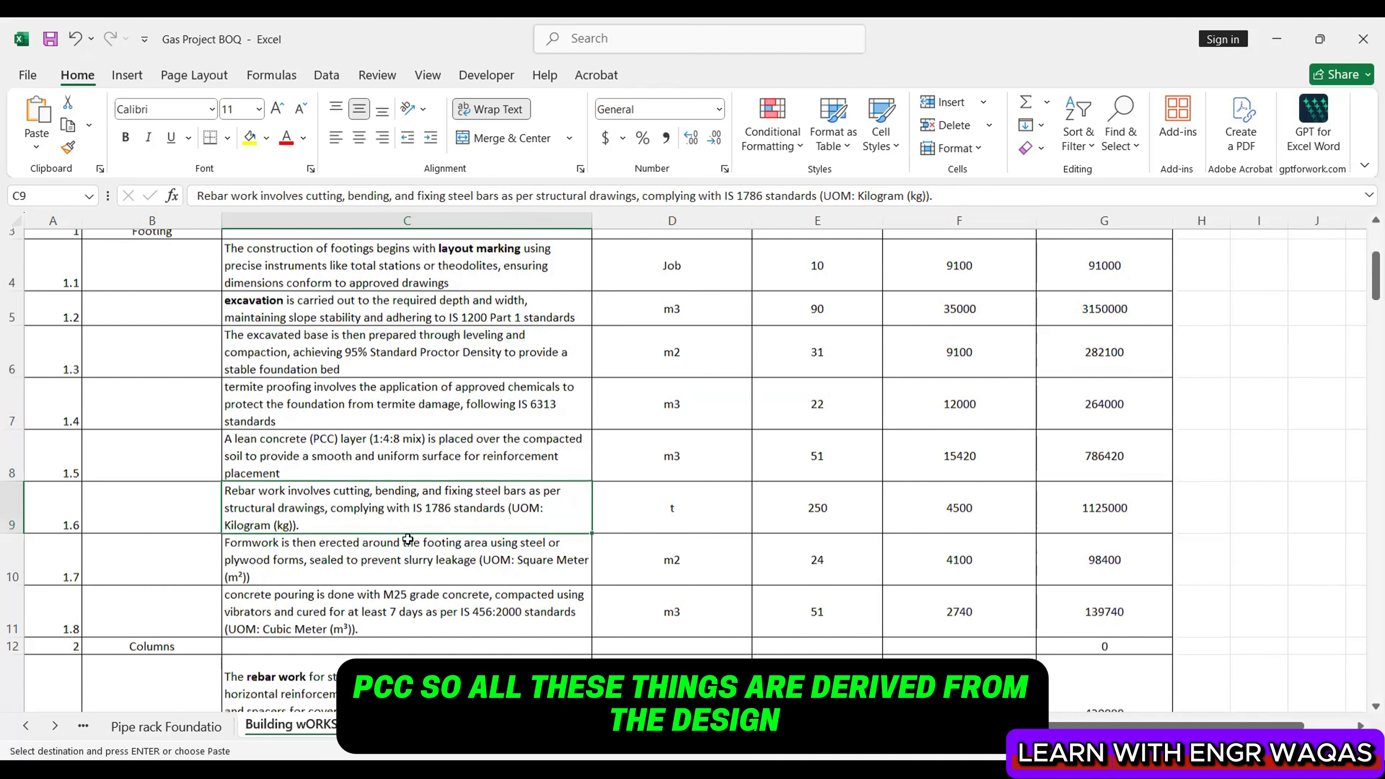
{"action": "left_click", "coordinate": [408, 539]}
{"action": "scroll", "coordinate": [408, 538], "scroll_direction": "down", "scroll_amount": 1}
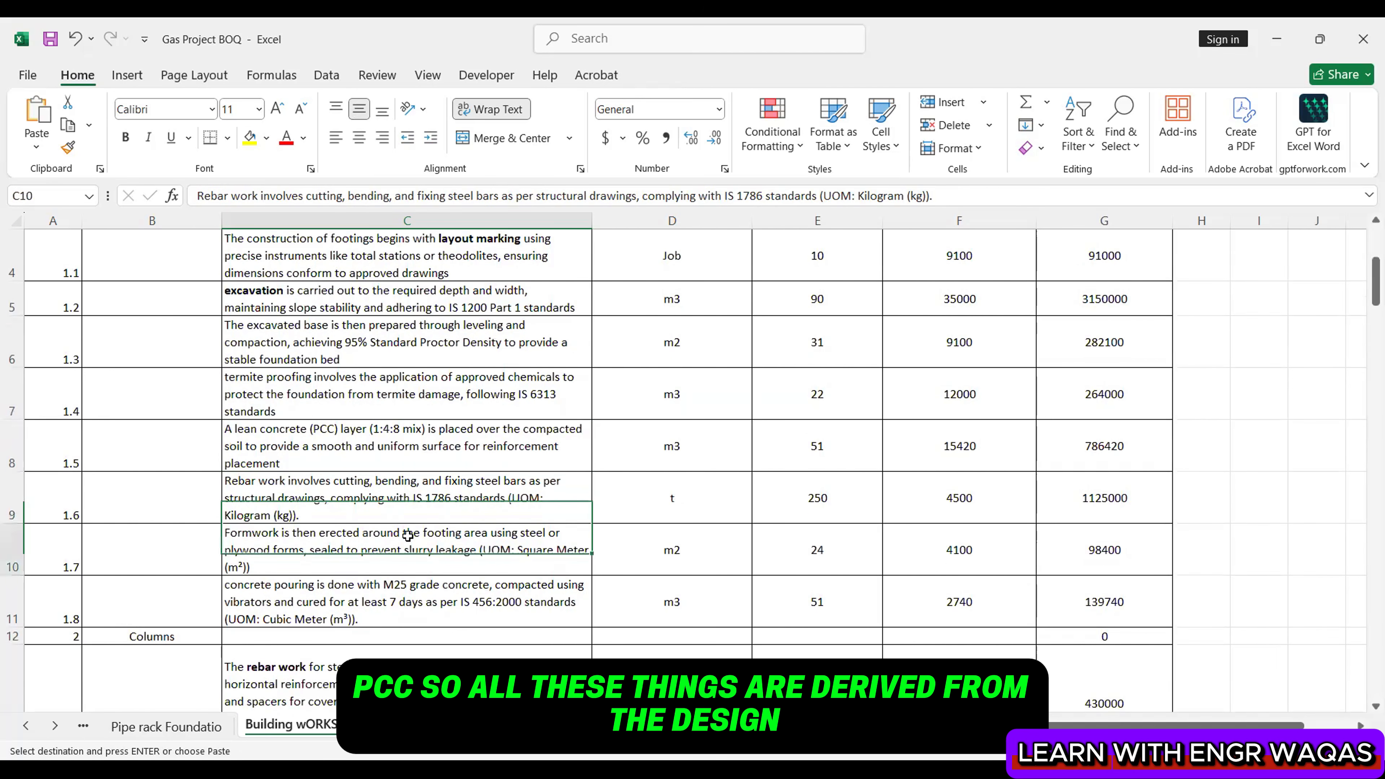
{"action": "scroll", "coordinate": [409, 524], "scroll_direction": "down", "scroll_amount": 3}
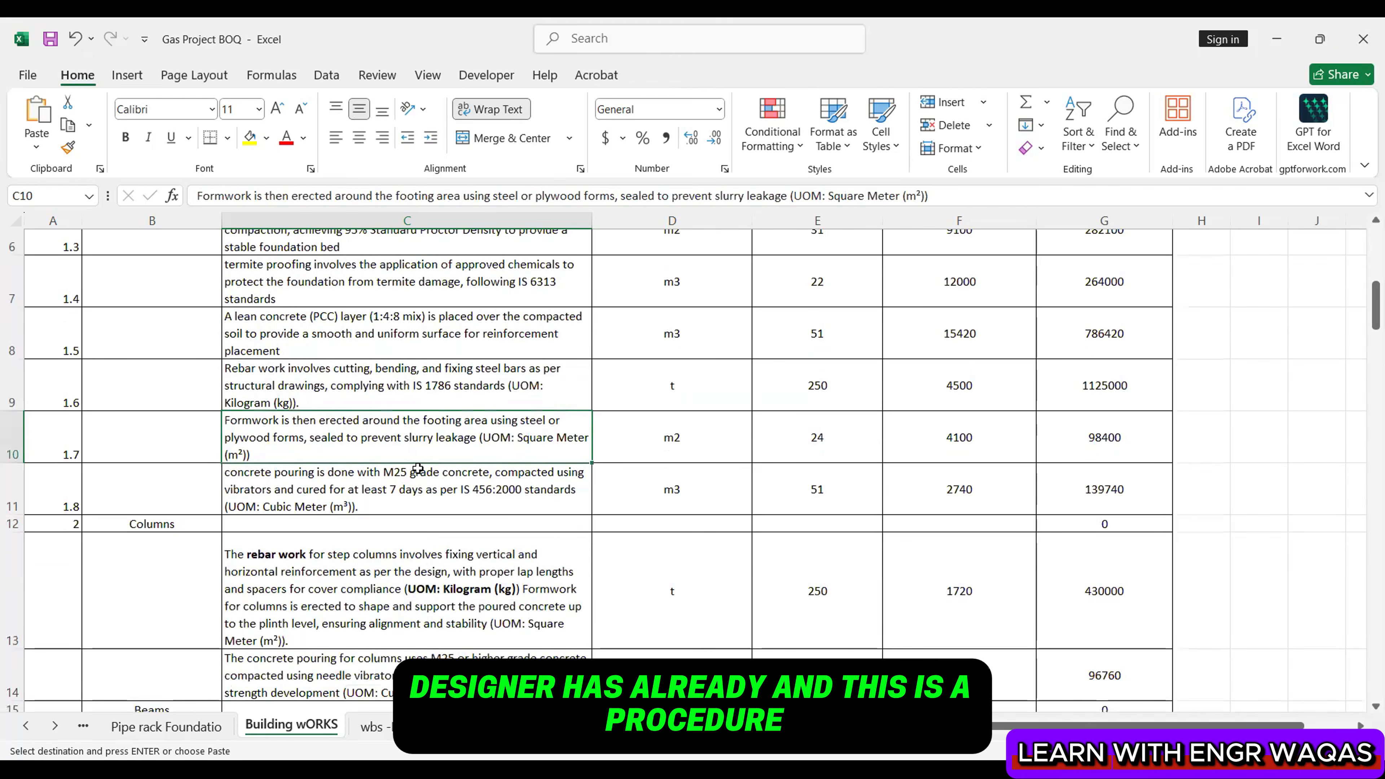
{"action": "left_click", "coordinate": [418, 470]}
{"action": "scroll", "coordinate": [443, 499], "scroll_direction": "up", "scroll_amount": 4}
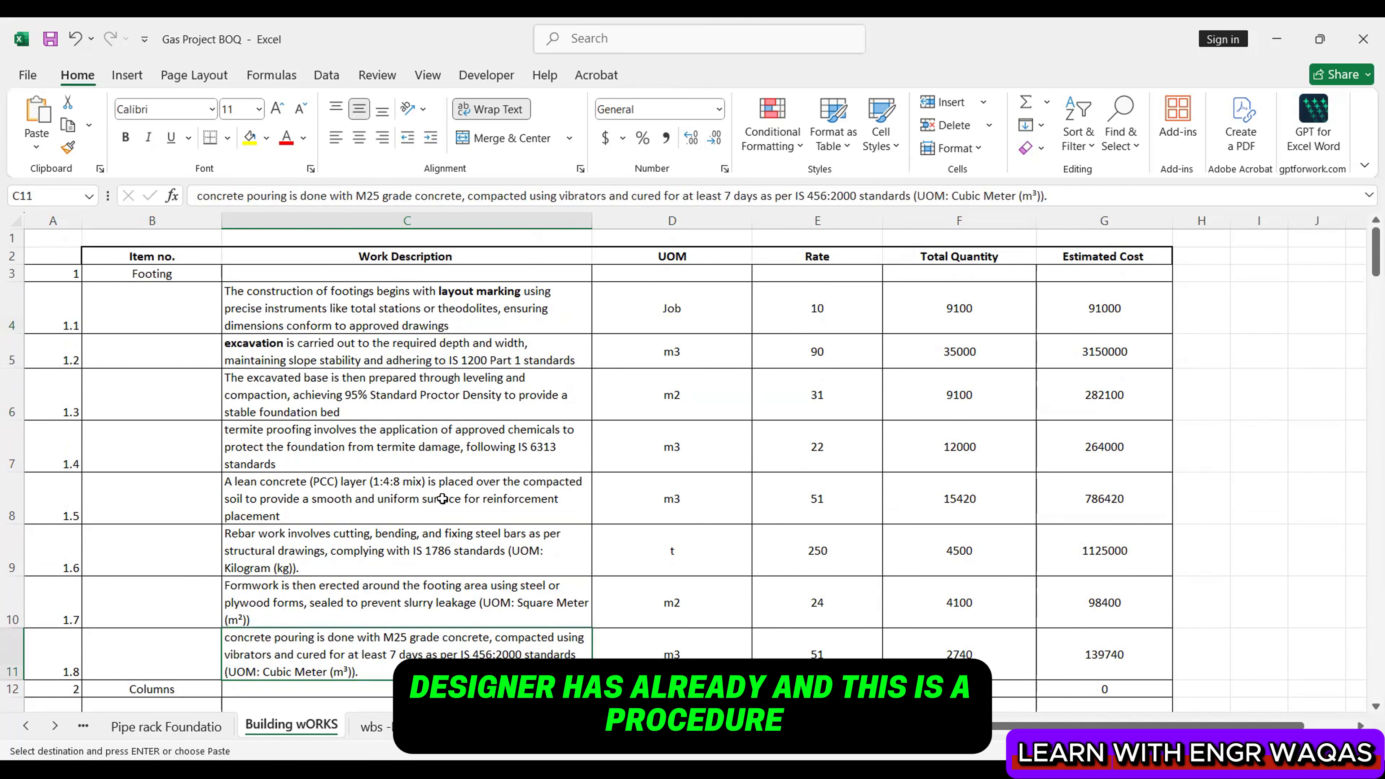
Review the Columns work descriptions in the BOQ and compare them with the Footing items above
{"action": "scroll", "coordinate": [442, 499], "scroll_direction": "down", "scroll_amount": 2}
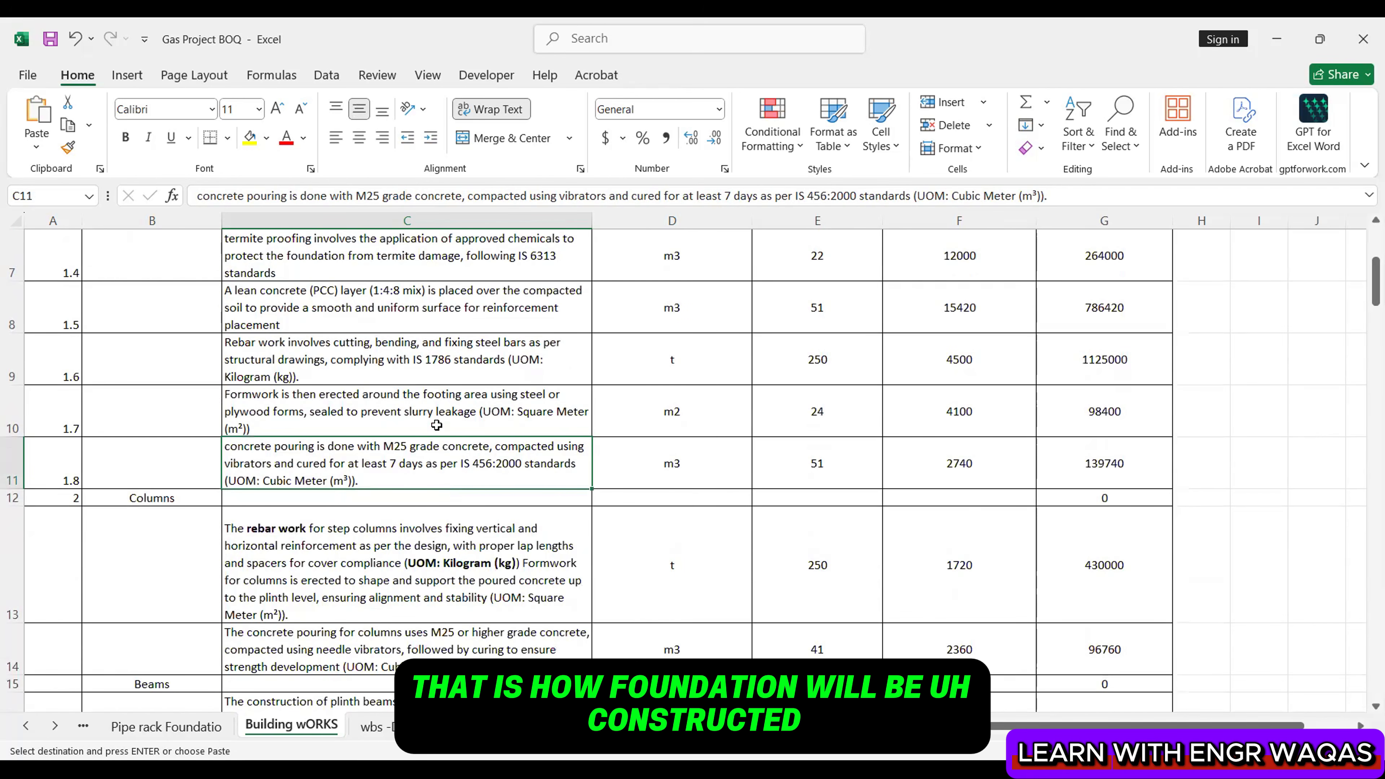
{"action": "scroll", "coordinate": [436, 420], "scroll_direction": "down", "scroll_amount": 1}
{"action": "left_click", "coordinate": [164, 342]}
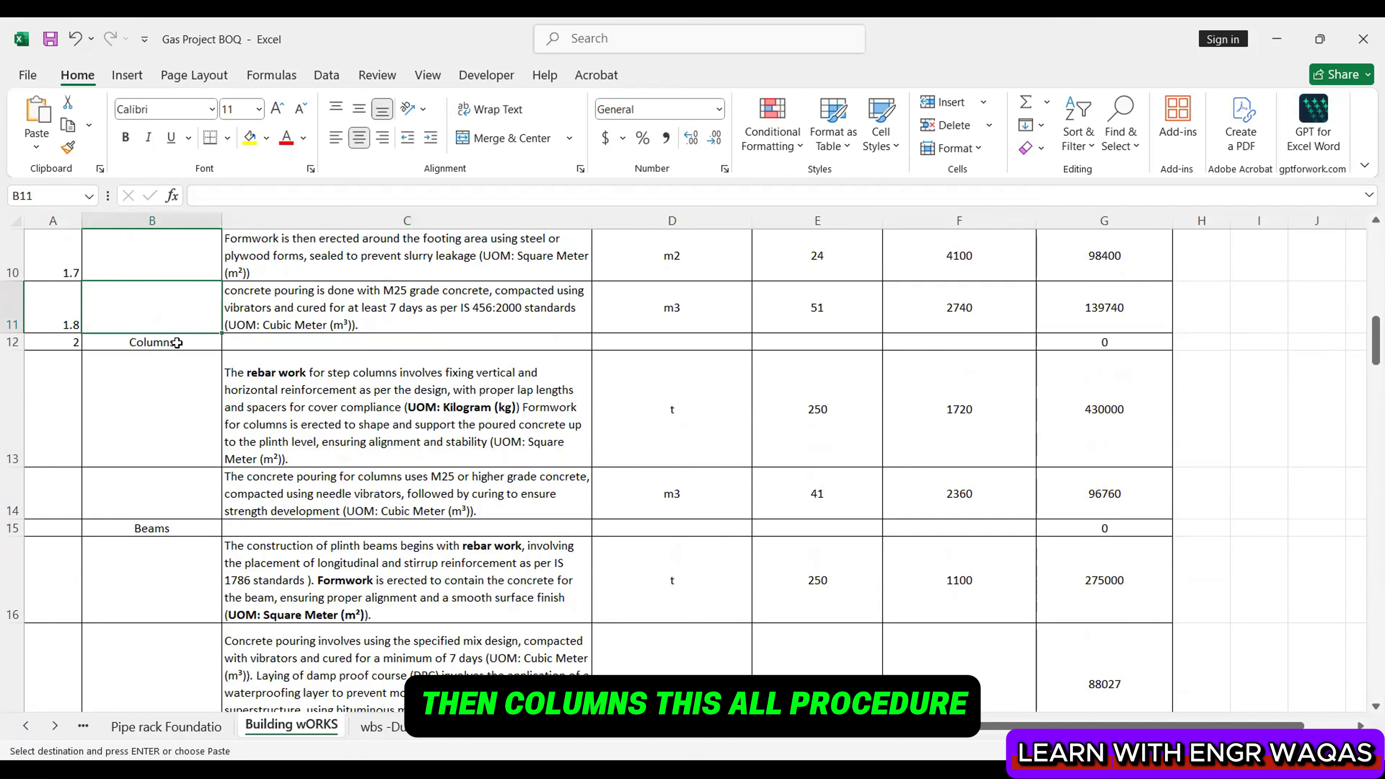
{"action": "left_click", "coordinate": [290, 398]}
{"action": "left_click", "coordinate": [311, 474]}
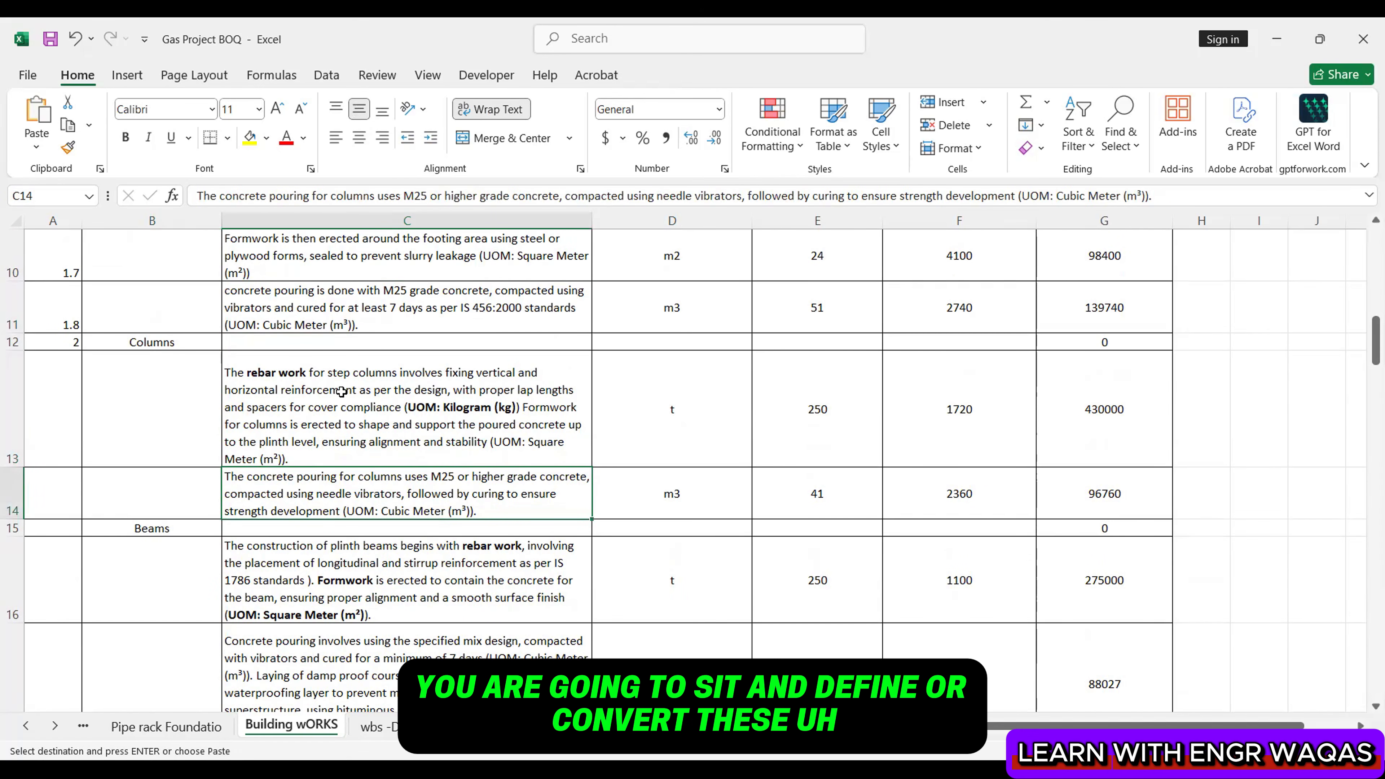
{"action": "scroll", "coordinate": [389, 422], "scroll_direction": "up", "scroll_amount": 2}
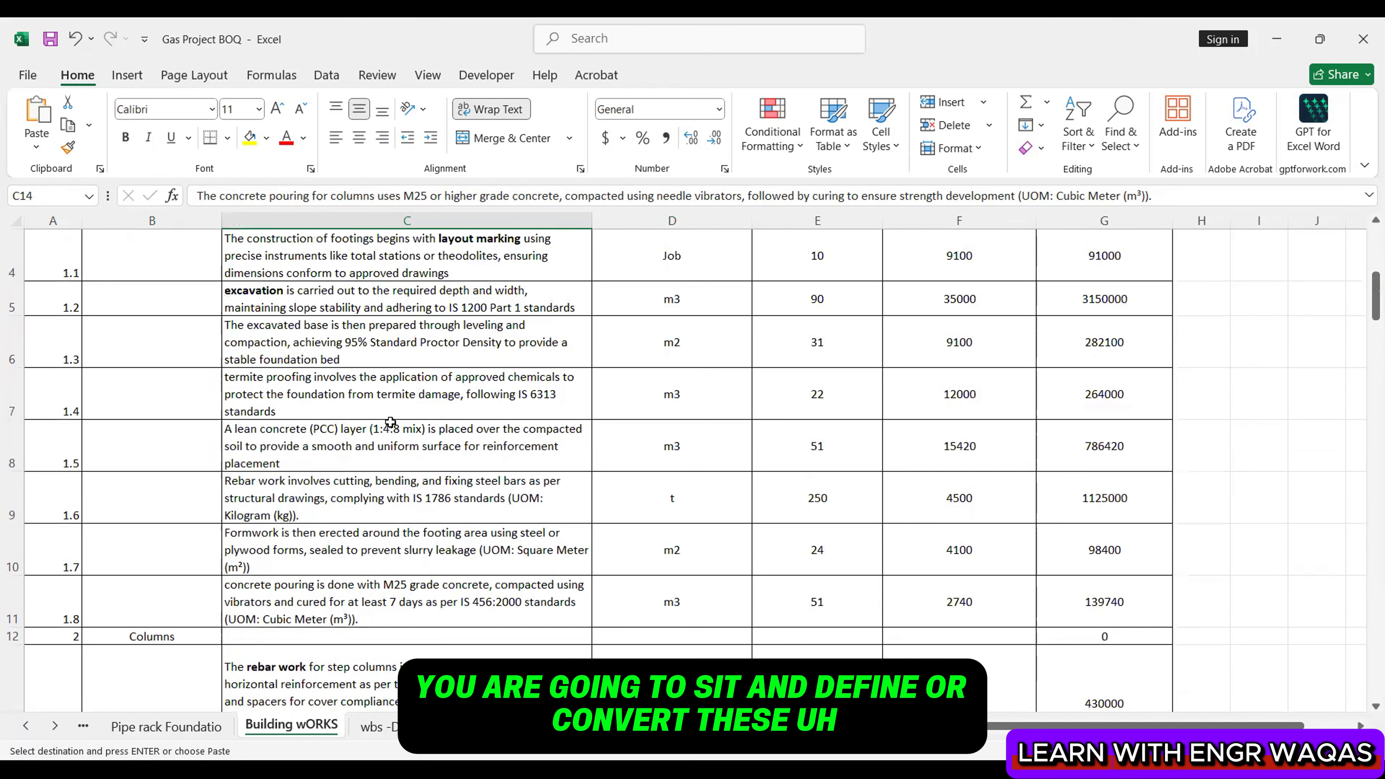
{"action": "scroll", "coordinate": [390, 422], "scroll_direction": "up", "scroll_amount": 1}
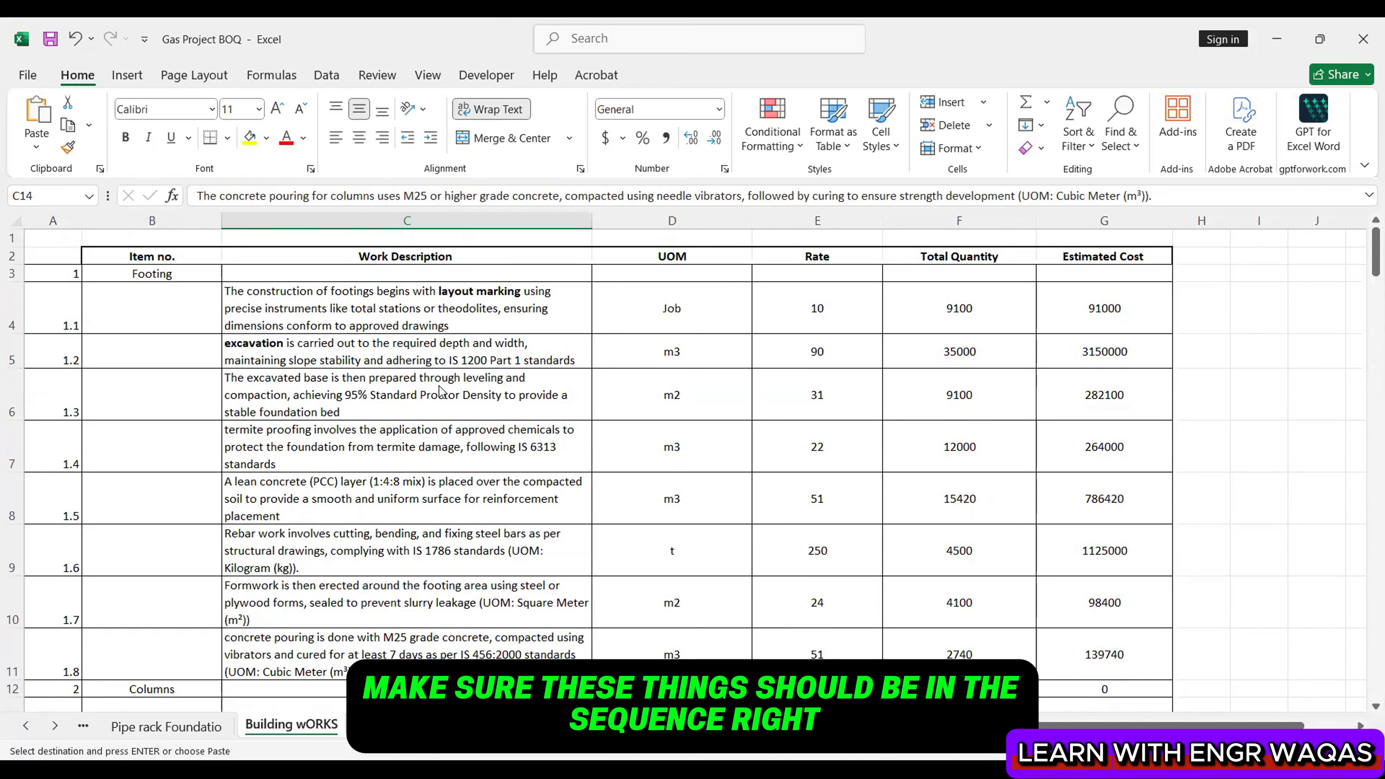
Switch to the CCBA project in Primavera P6 and examine how its activities are arranged under each WBS, including Foundation and Structure
{"action": "key", "text": "alt+Tab"}
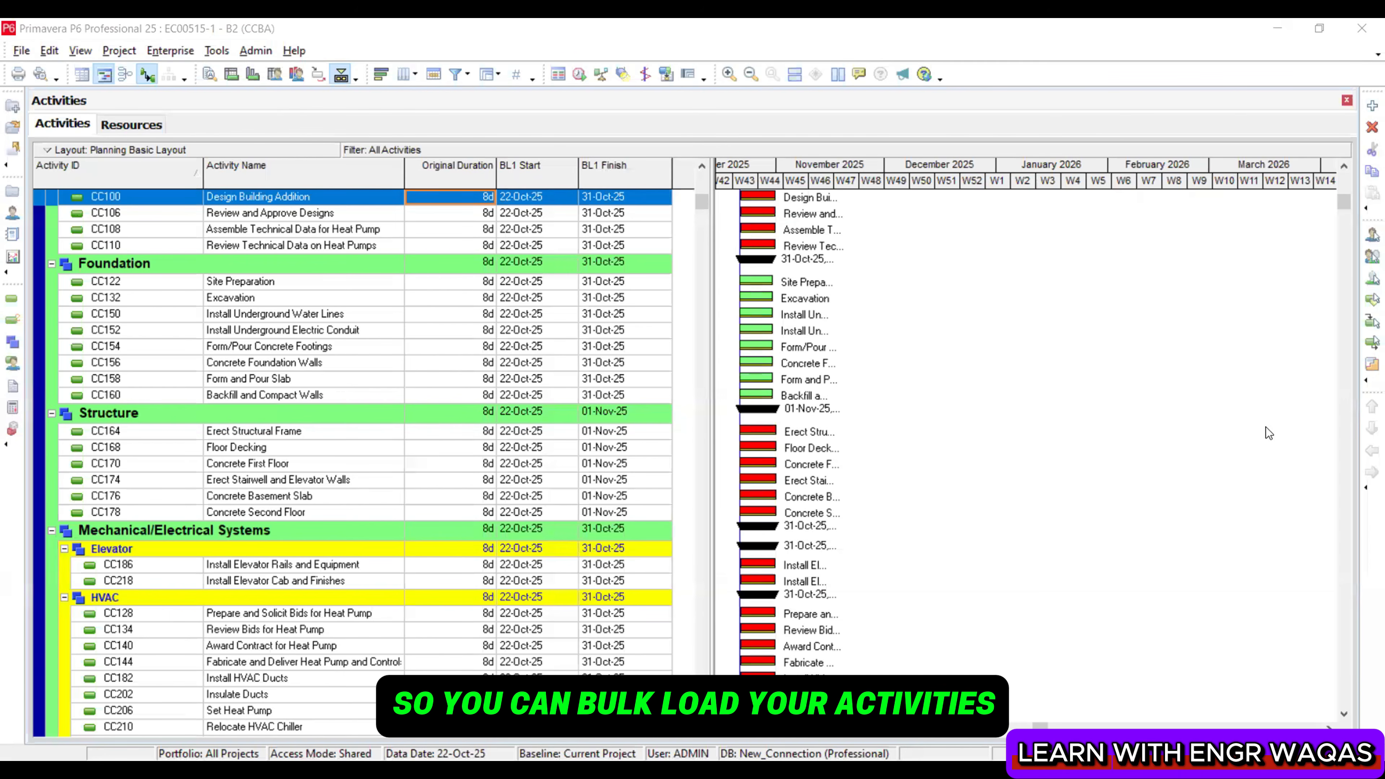
{"action": "left_click", "coordinate": [333, 431]}
{"action": "left_click", "coordinate": [263, 281]}
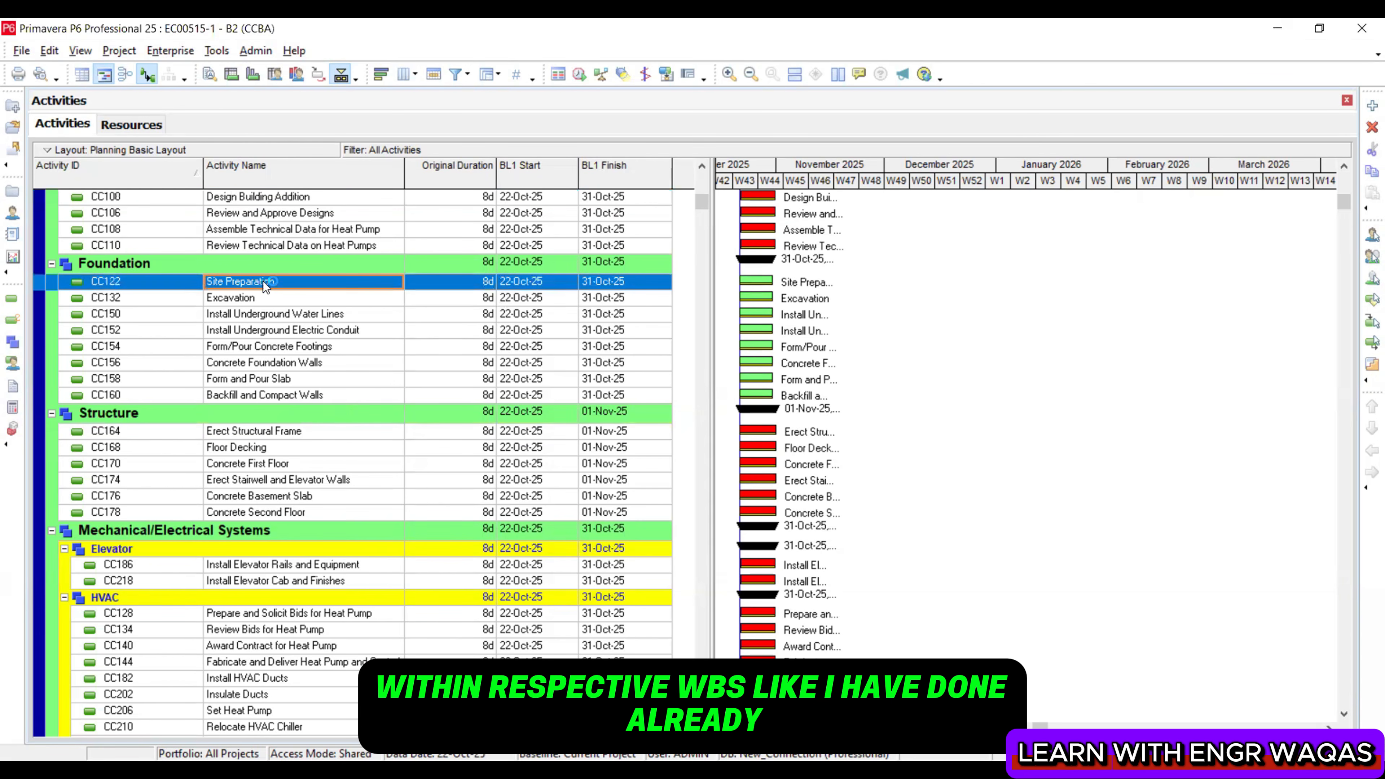
{"action": "left_click", "coordinate": [289, 297]}
{"action": "left_click", "coordinate": [295, 315]}
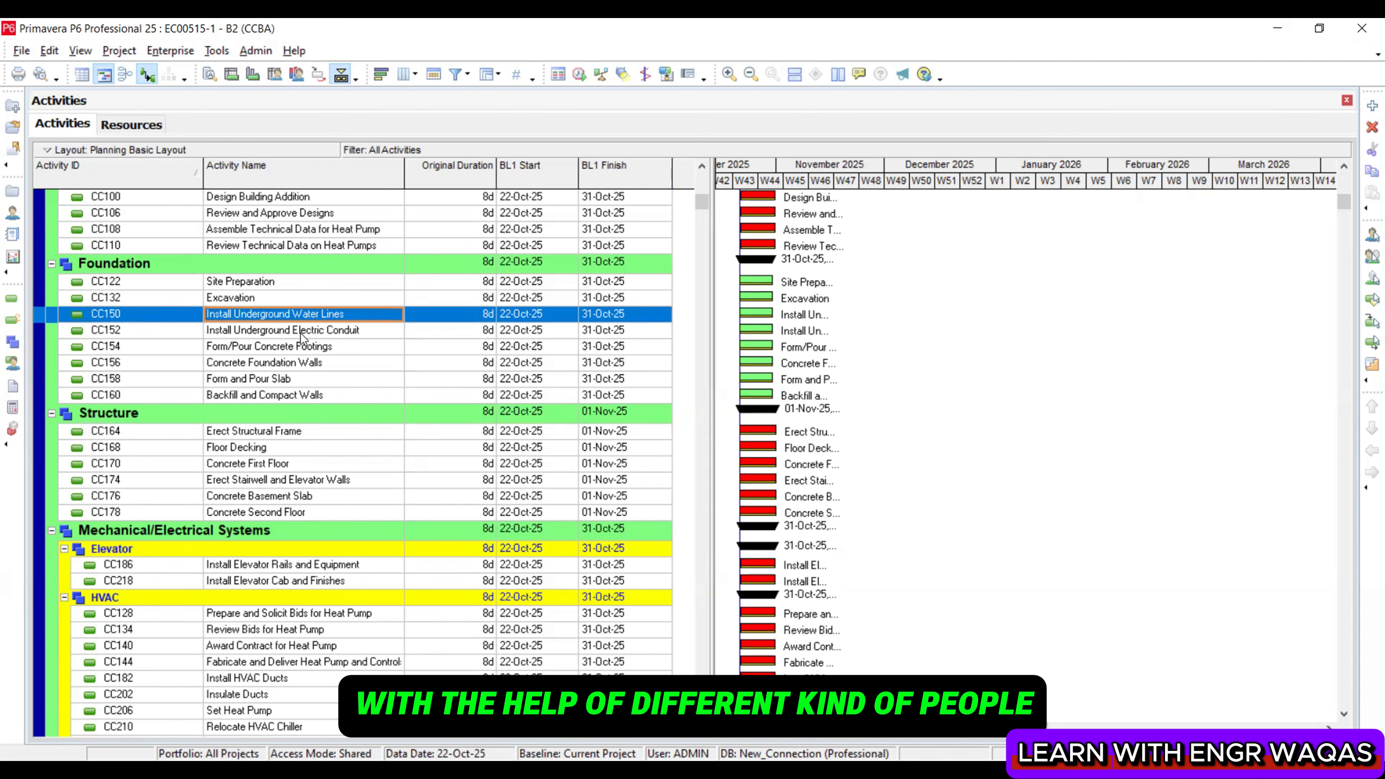
{"action": "scroll", "coordinate": [304, 372], "scroll_direction": "down", "scroll_amount": 5}
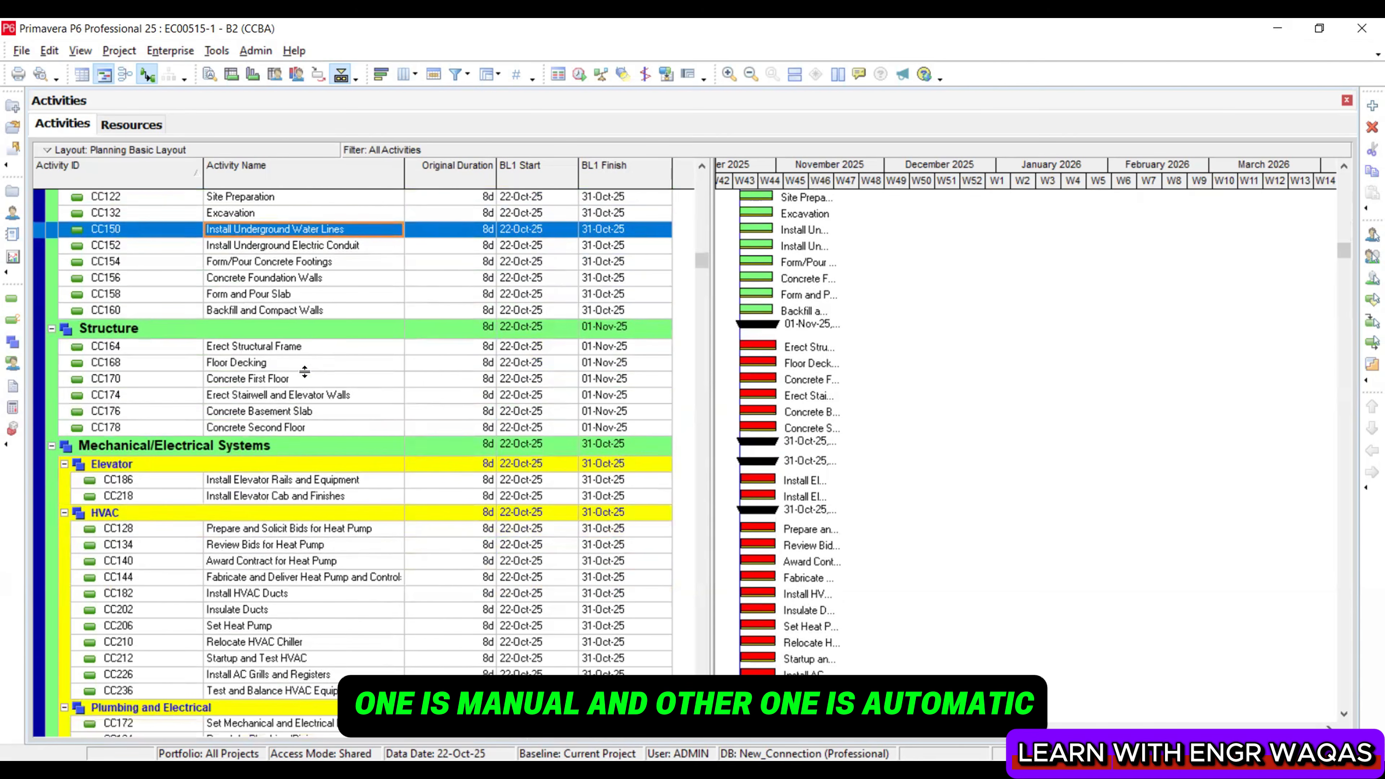
{"action": "scroll", "coordinate": [305, 371], "scroll_direction": "up", "scroll_amount": 3}
{"action": "scroll", "coordinate": [305, 371], "scroll_direction": "up", "scroll_amount": 2}
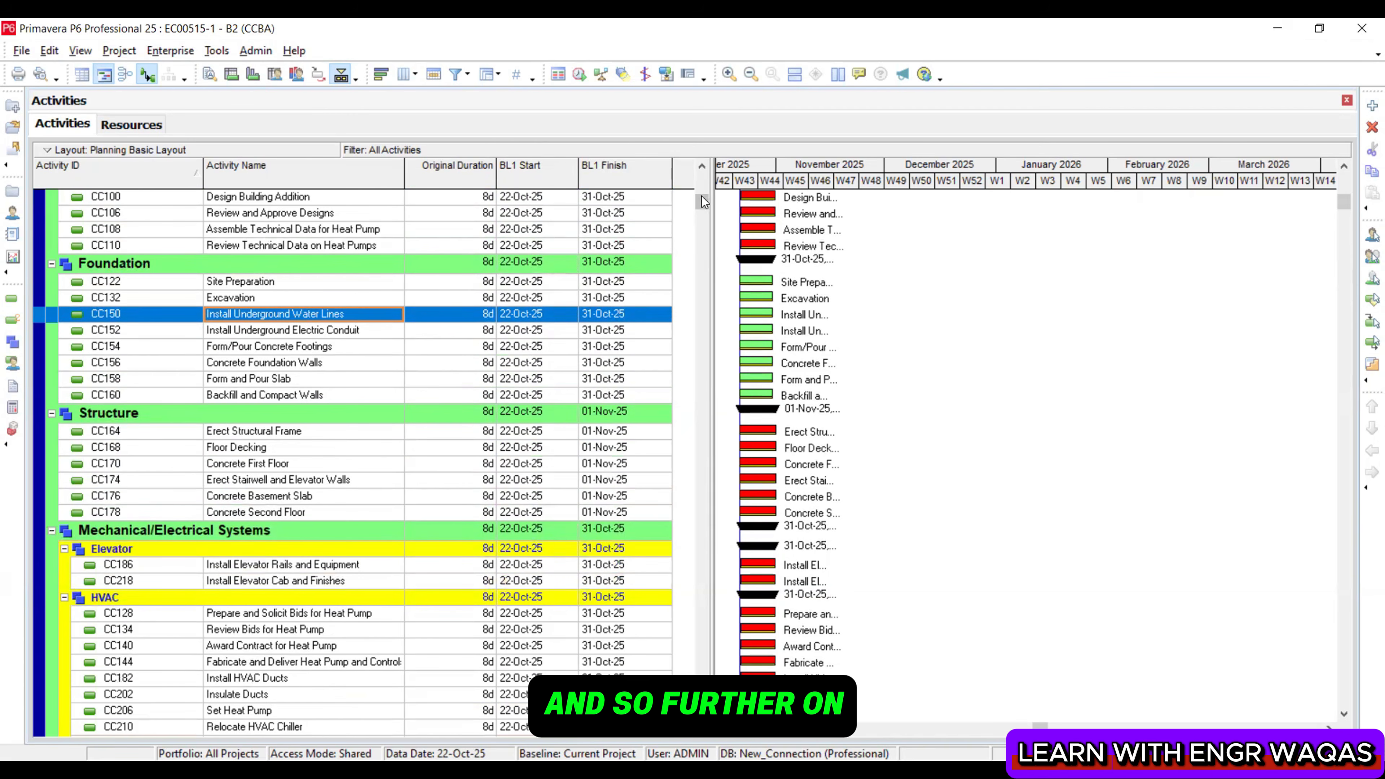
{"action": "left_click_drag", "start_coordinate": [701, 196], "coordinate": [704, 176]}
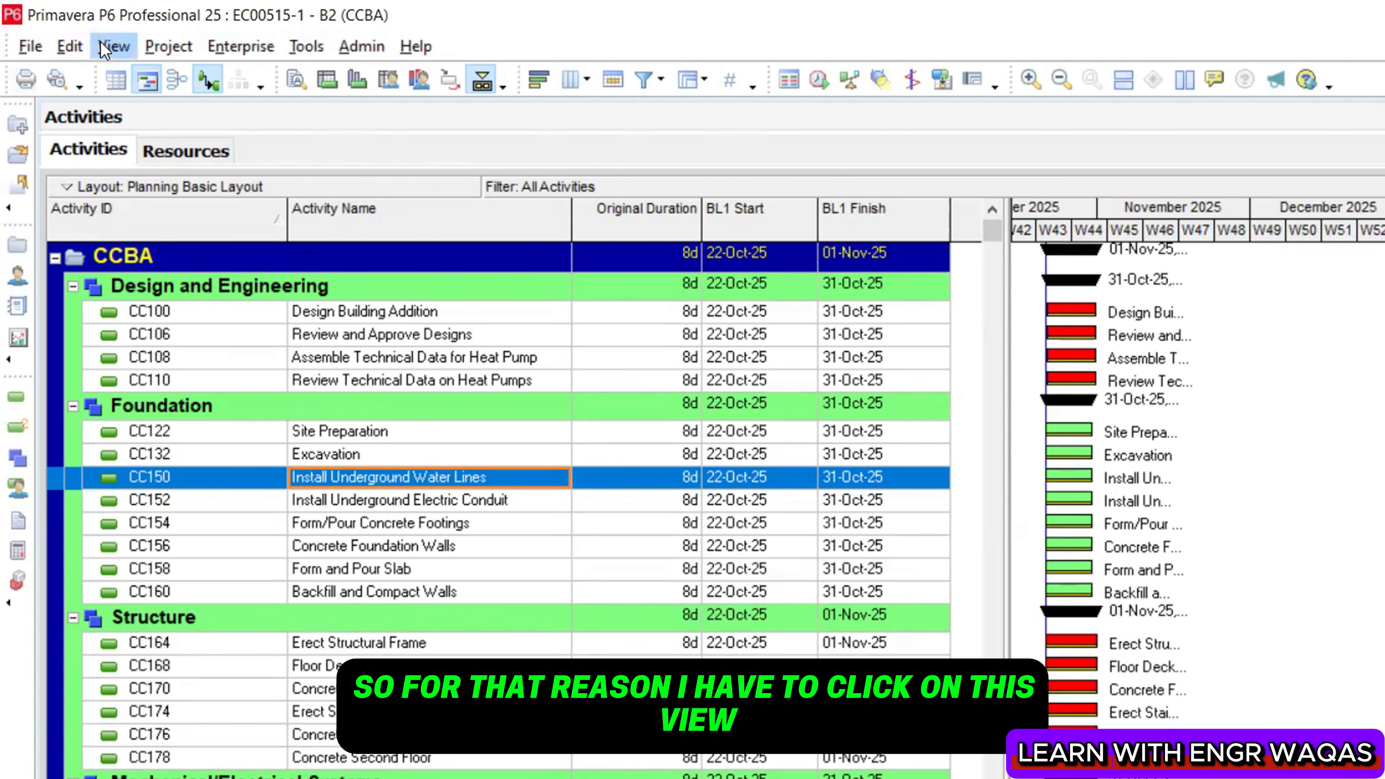
Open the column settings of the CCBA activity table and expand the Costs group of available options
{"action": "left_click", "coordinate": [100, 43]}
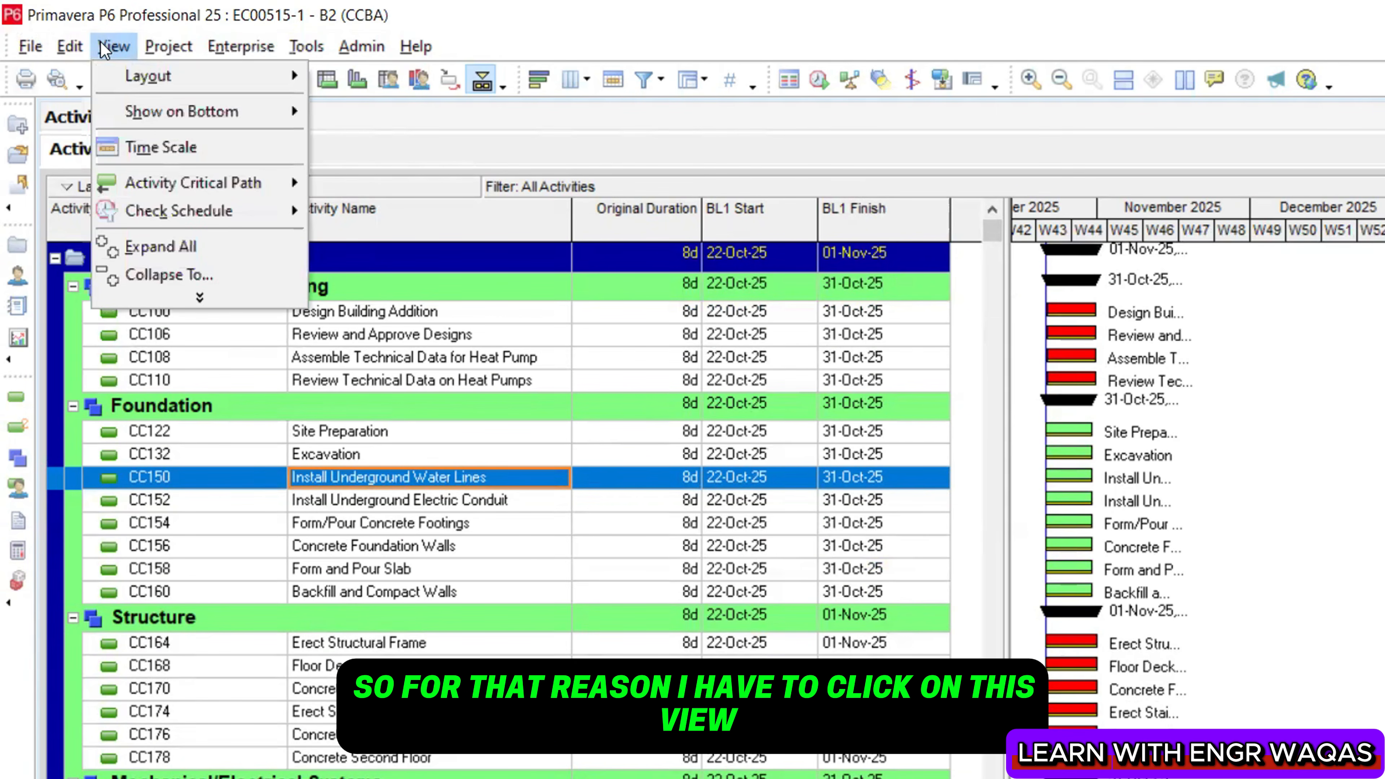
{"action": "left_click", "coordinate": [195, 300]}
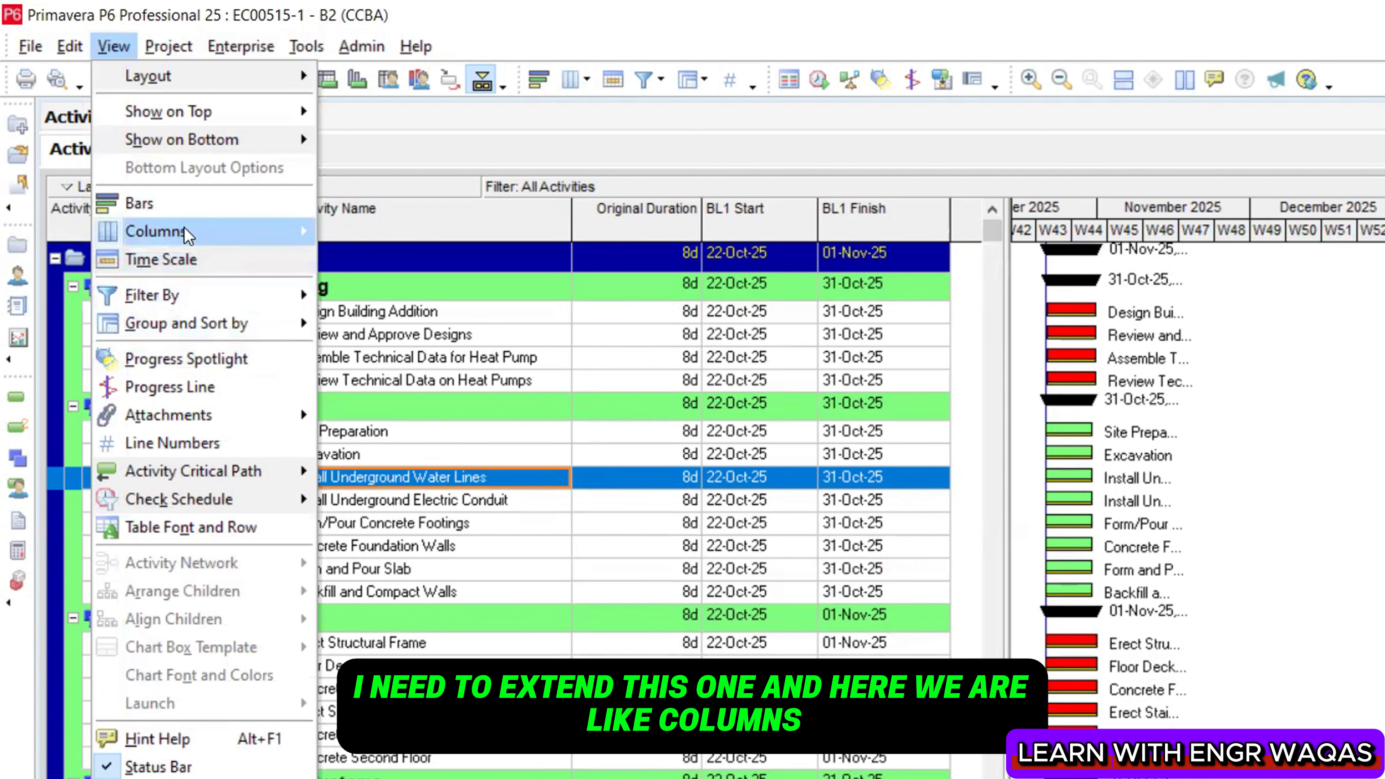
{"action": "left_click", "coordinate": [190, 238]}
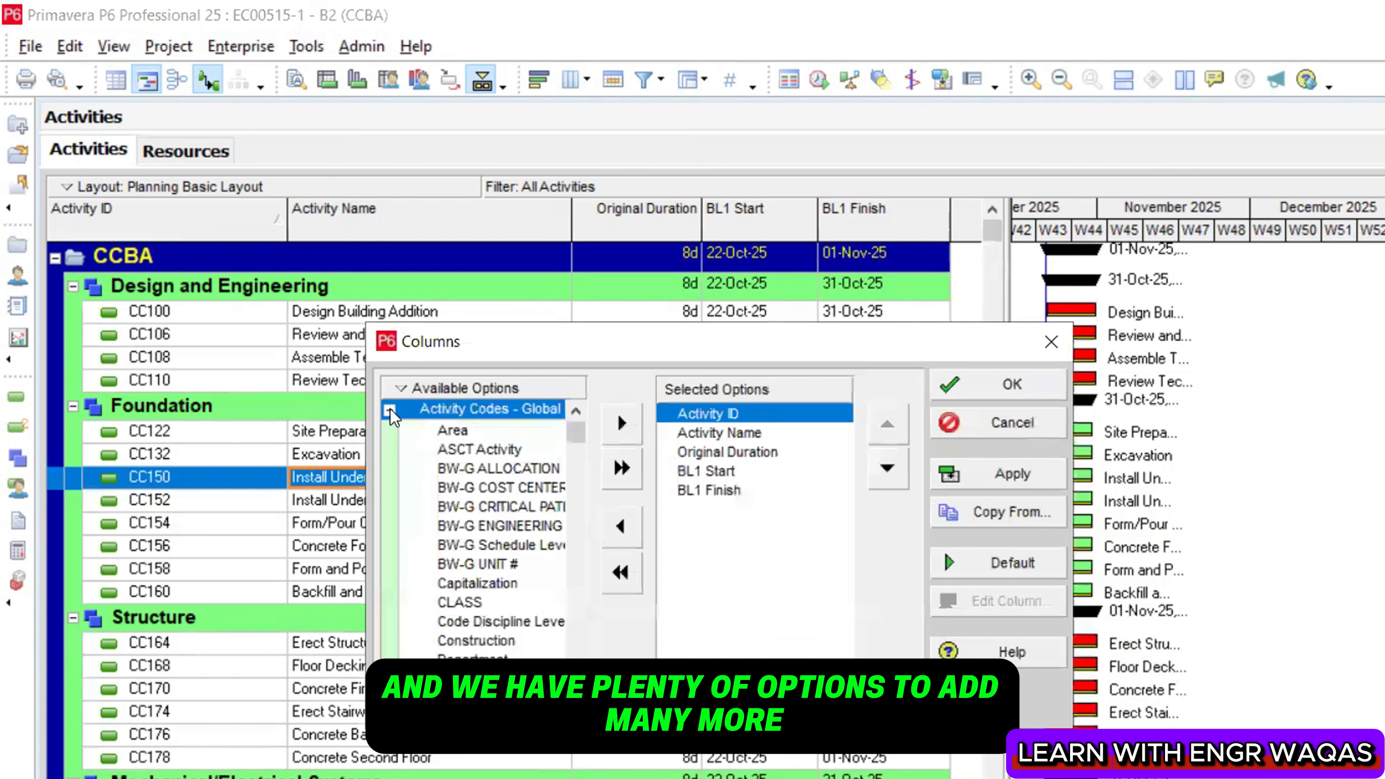
{"action": "left_click", "coordinate": [390, 410]}
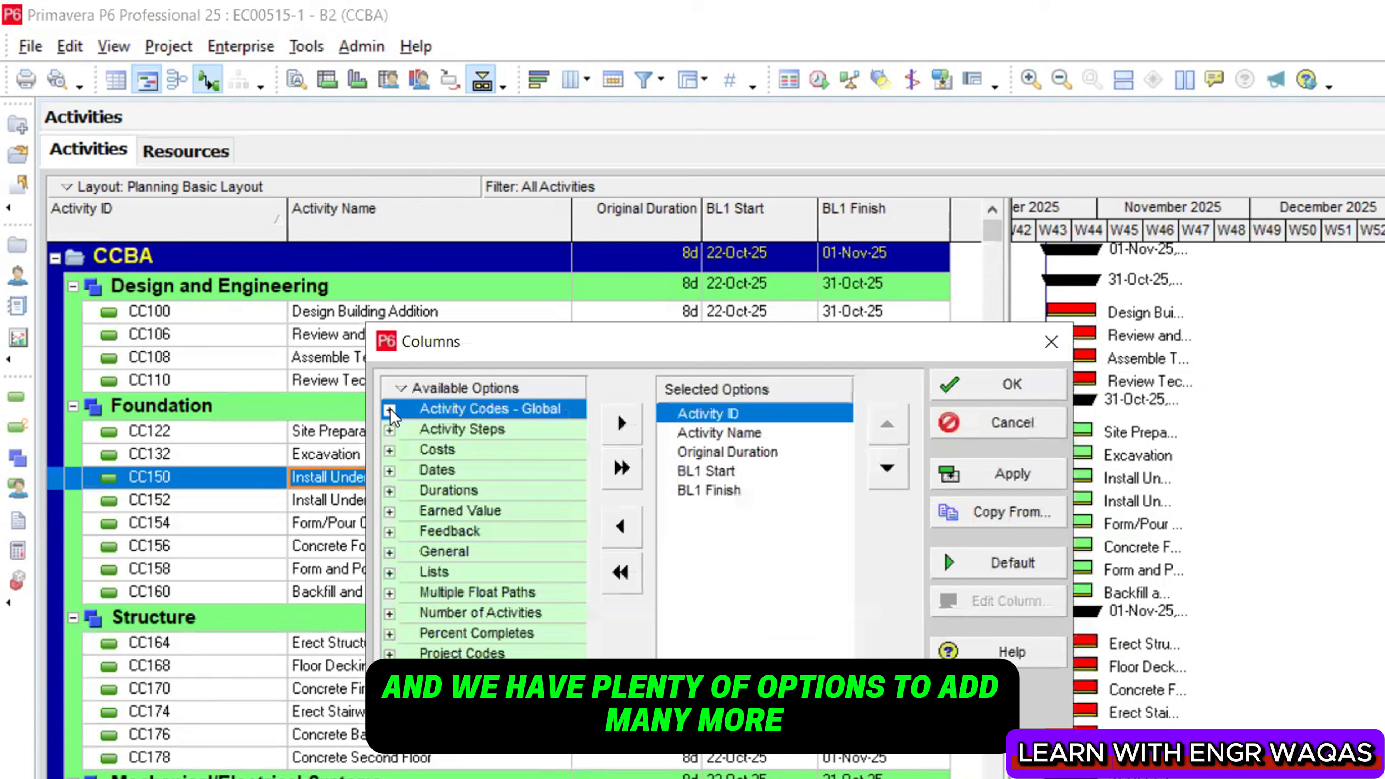
{"action": "left_click", "coordinate": [390, 430]}
{"action": "left_click", "coordinate": [390, 431]}
{"action": "left_click", "coordinate": [390, 451]}
Add the Budgeted Total Cost column, place it directly after Original Duration and apply it to the activity table
{"action": "scroll", "coordinate": [553, 605], "scroll_direction": "down", "scroll_amount": 6}
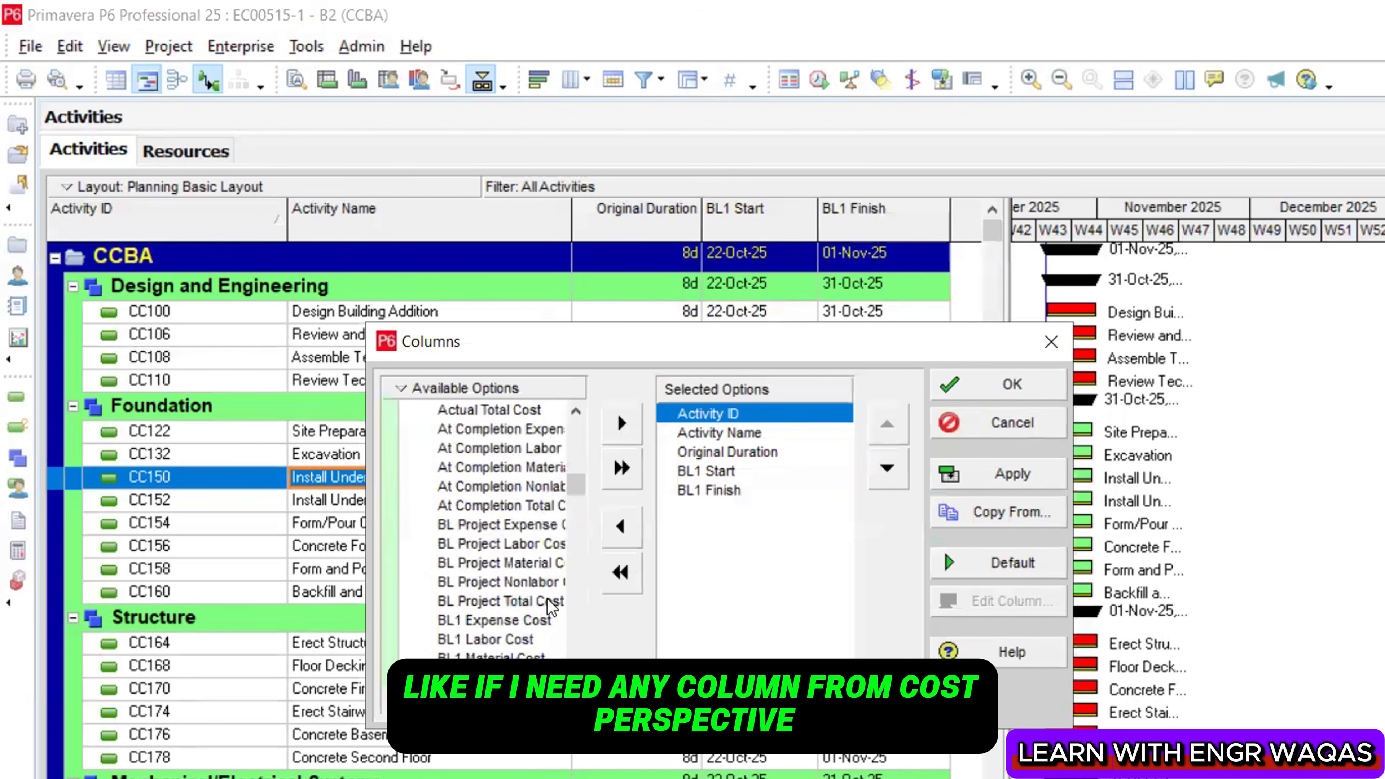
{"action": "left_click", "coordinate": [545, 603]}
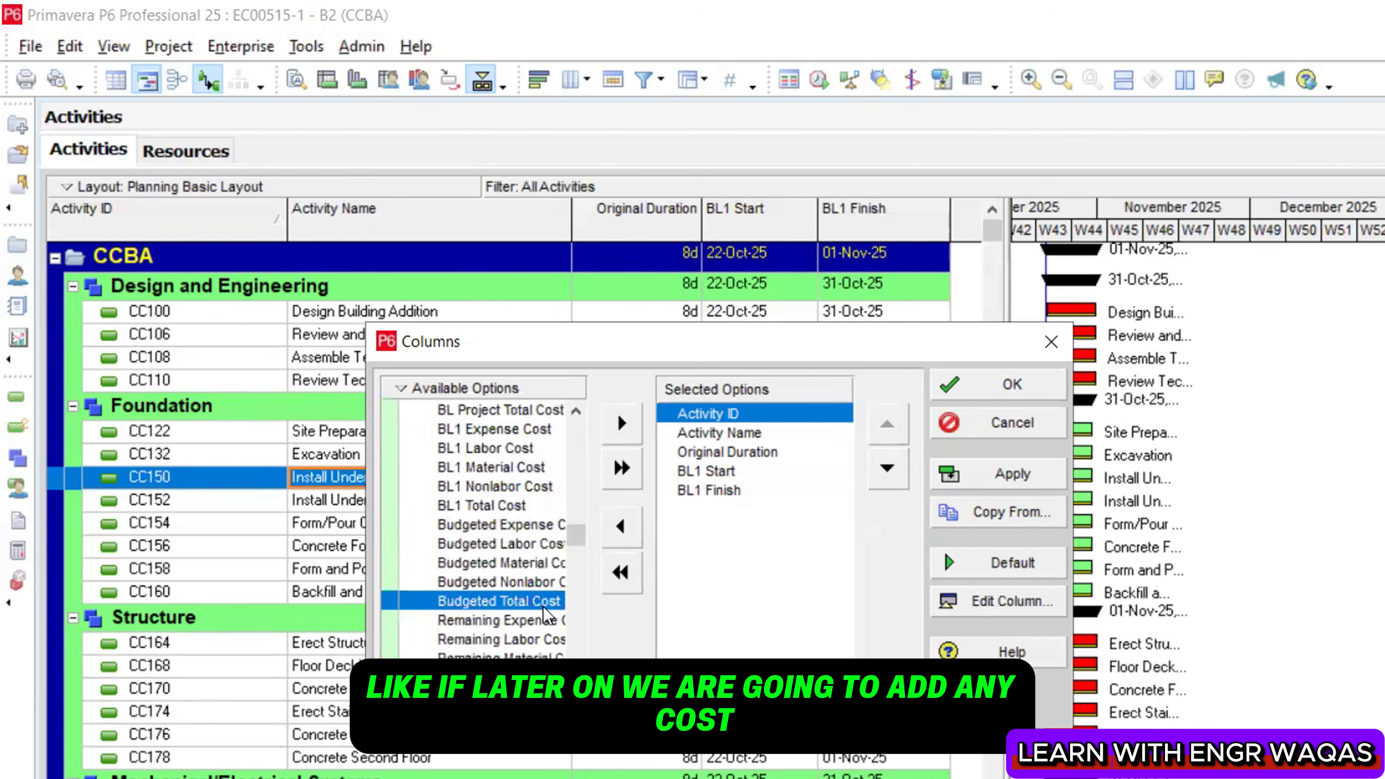
{"action": "left_click", "coordinate": [621, 423]}
{"action": "left_click", "coordinate": [888, 471]}
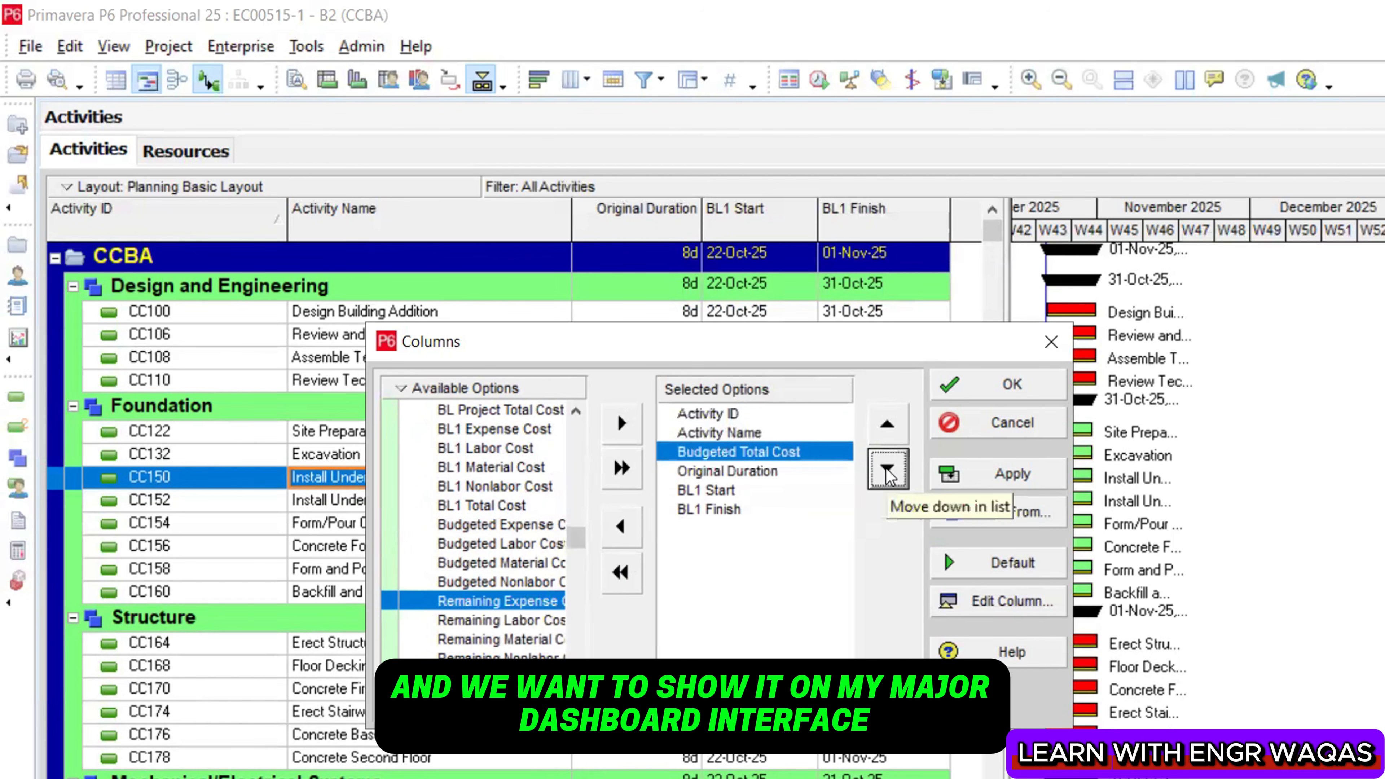
{"action": "left_click", "coordinate": [887, 470]}
{"action": "left_click", "coordinate": [1012, 473]}
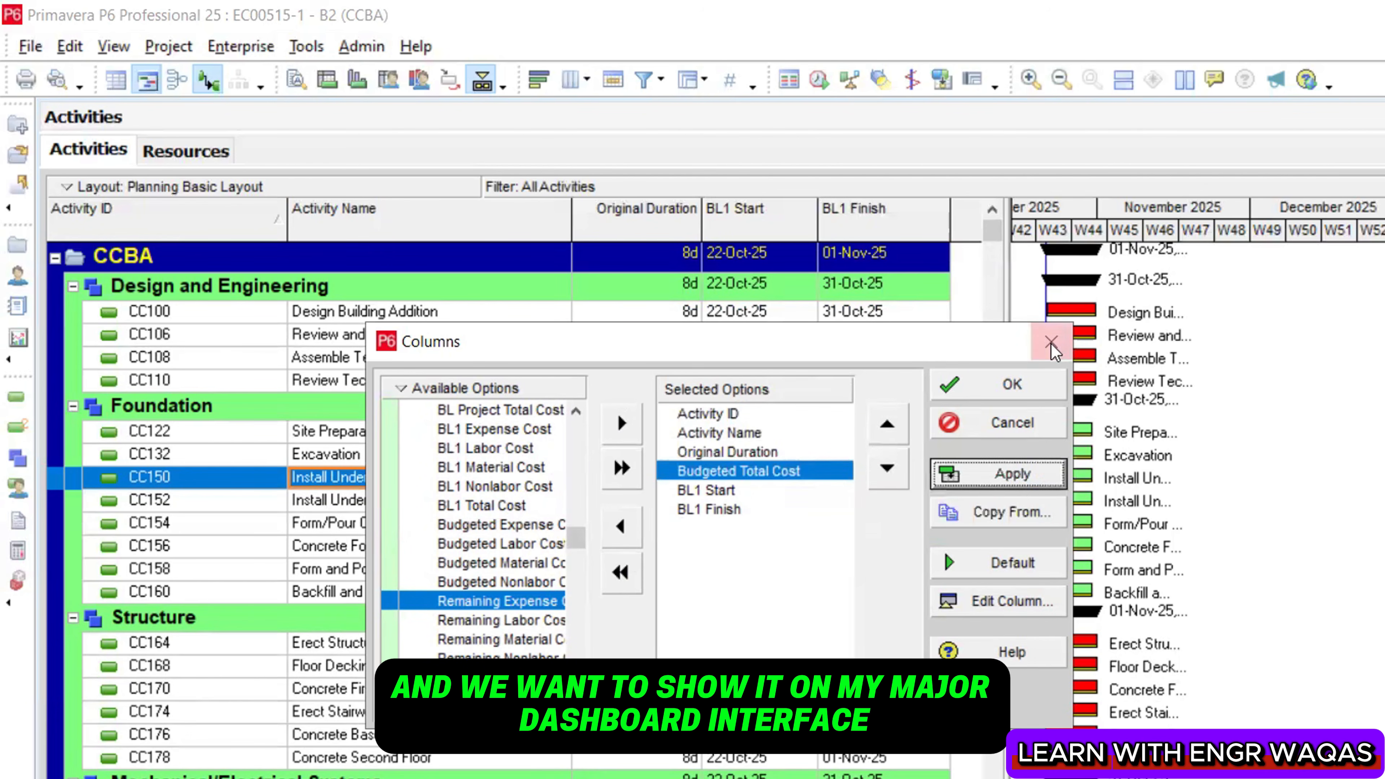
{"action": "left_click", "coordinate": [1056, 388]}
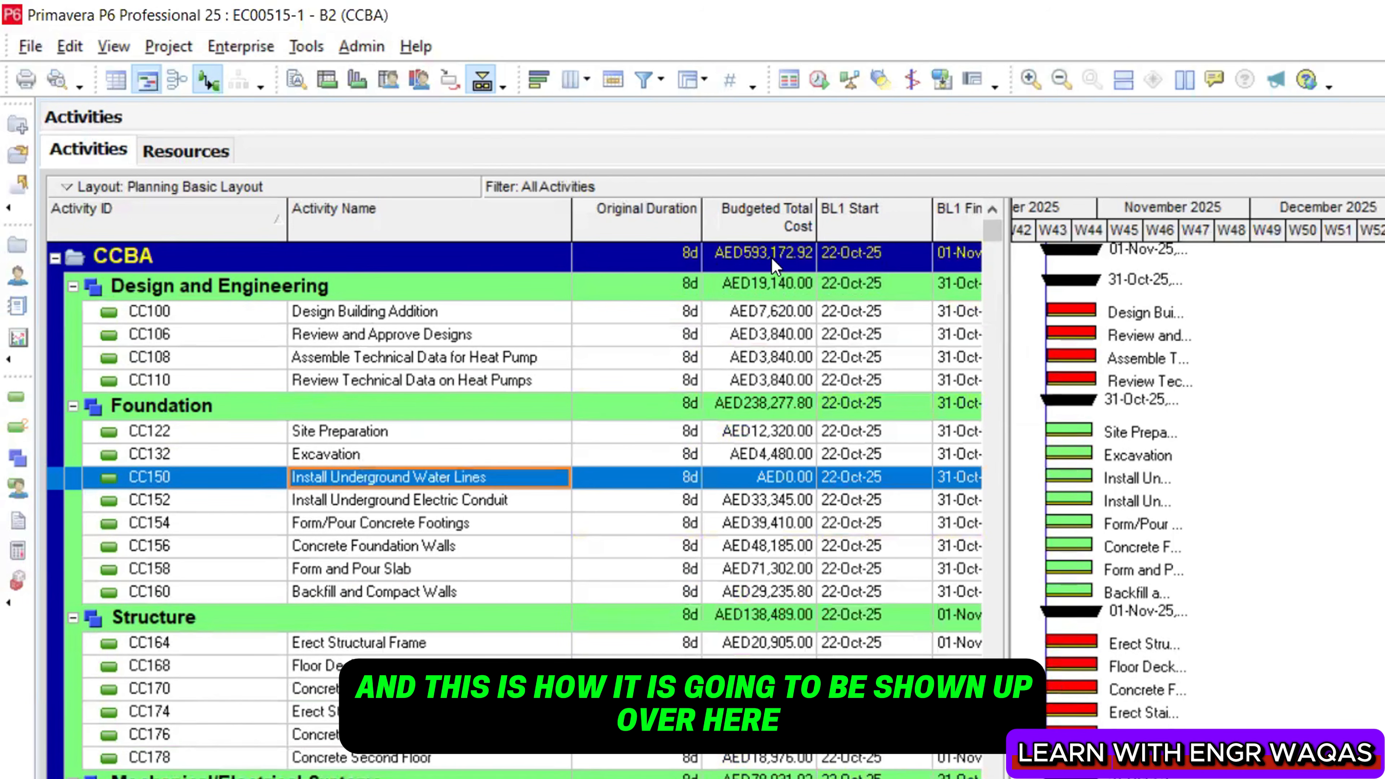
Remove the Budgeted Total Cost column from the activity table and apply the change
{"action": "left_click", "coordinate": [584, 85]}
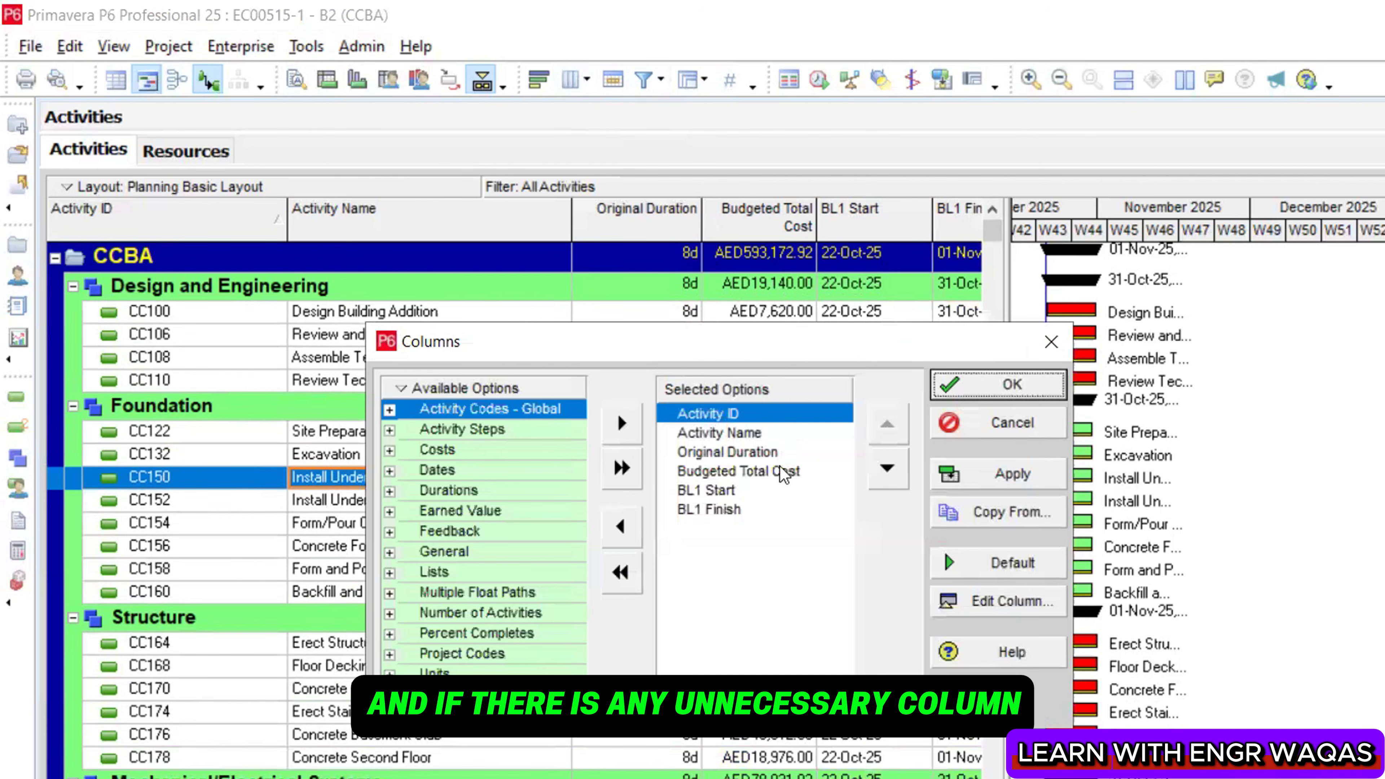
{"action": "left_click", "coordinate": [779, 471]}
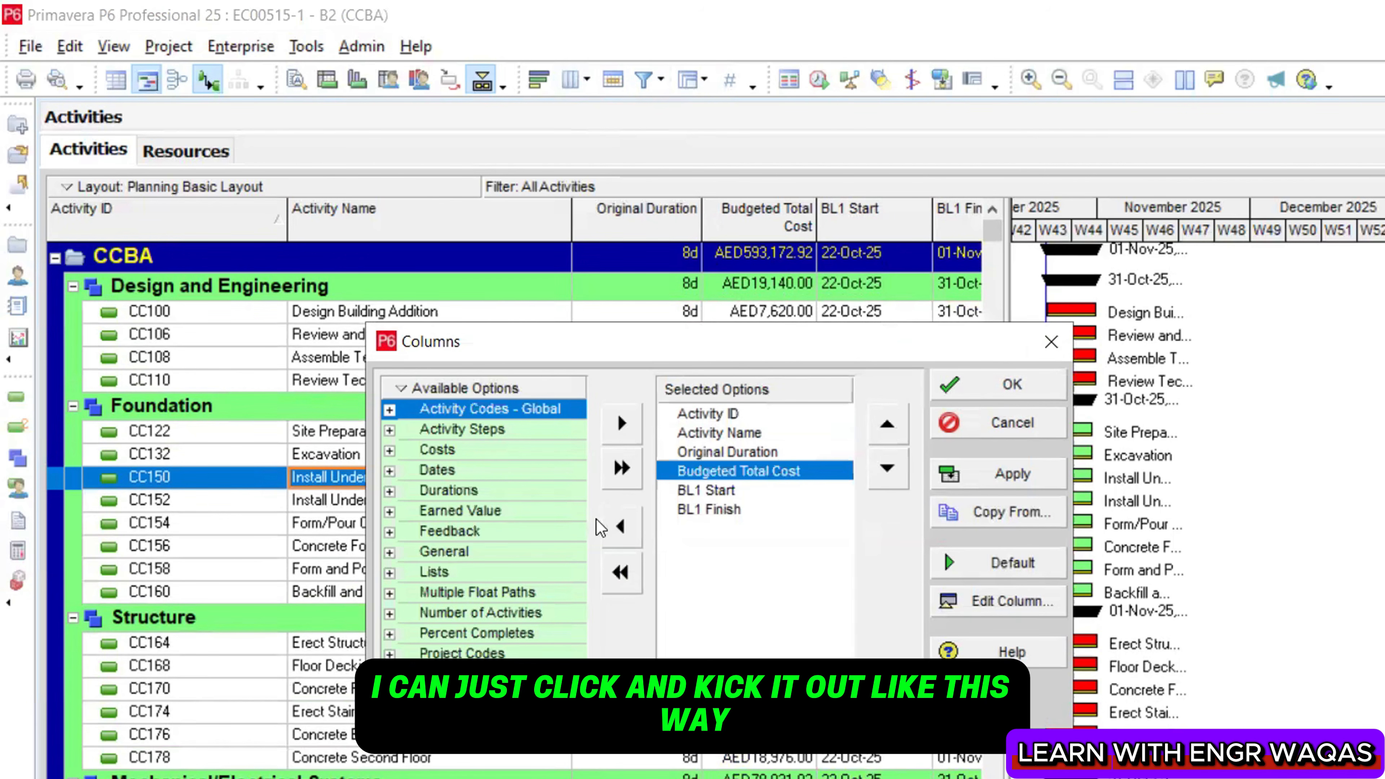
{"action": "left_click", "coordinate": [620, 526]}
{"action": "left_click", "coordinate": [1014, 476]}
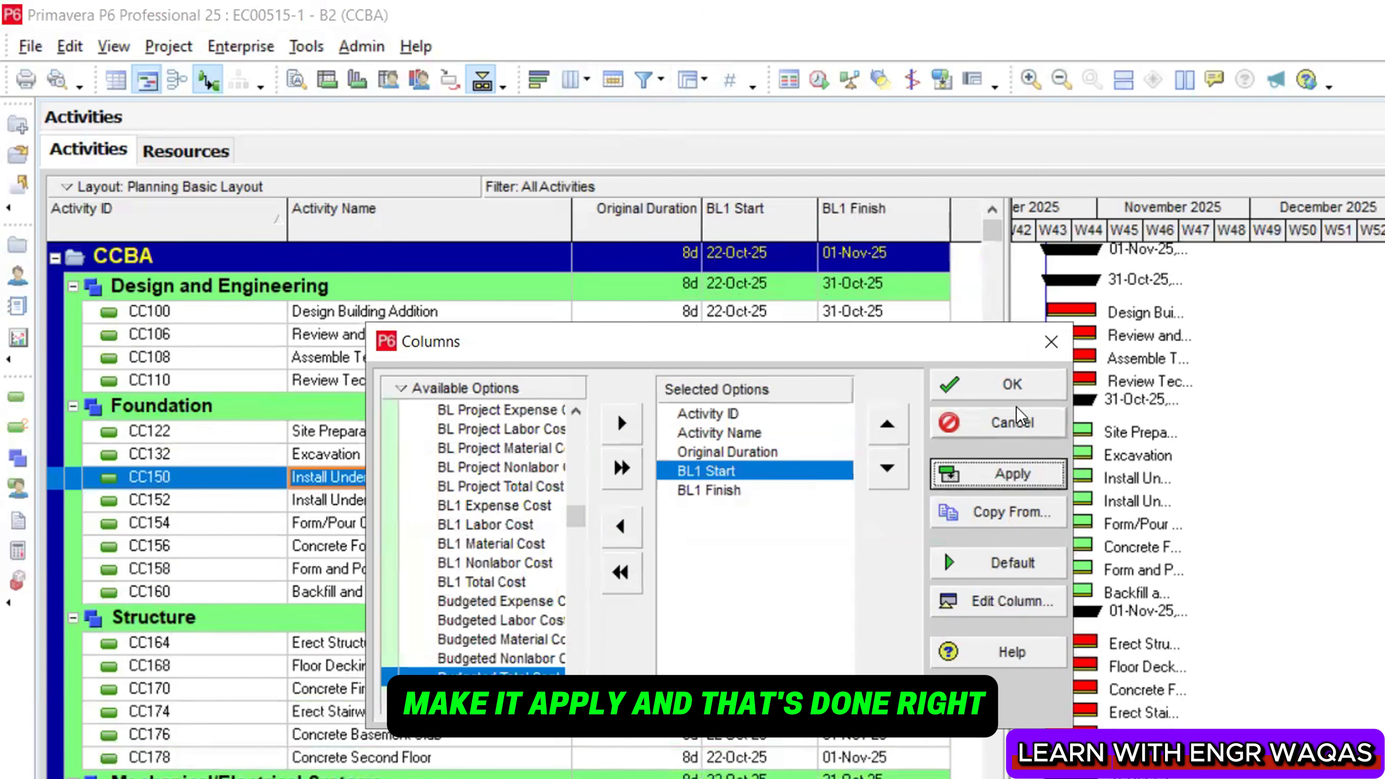
{"action": "left_click", "coordinate": [1012, 384]}
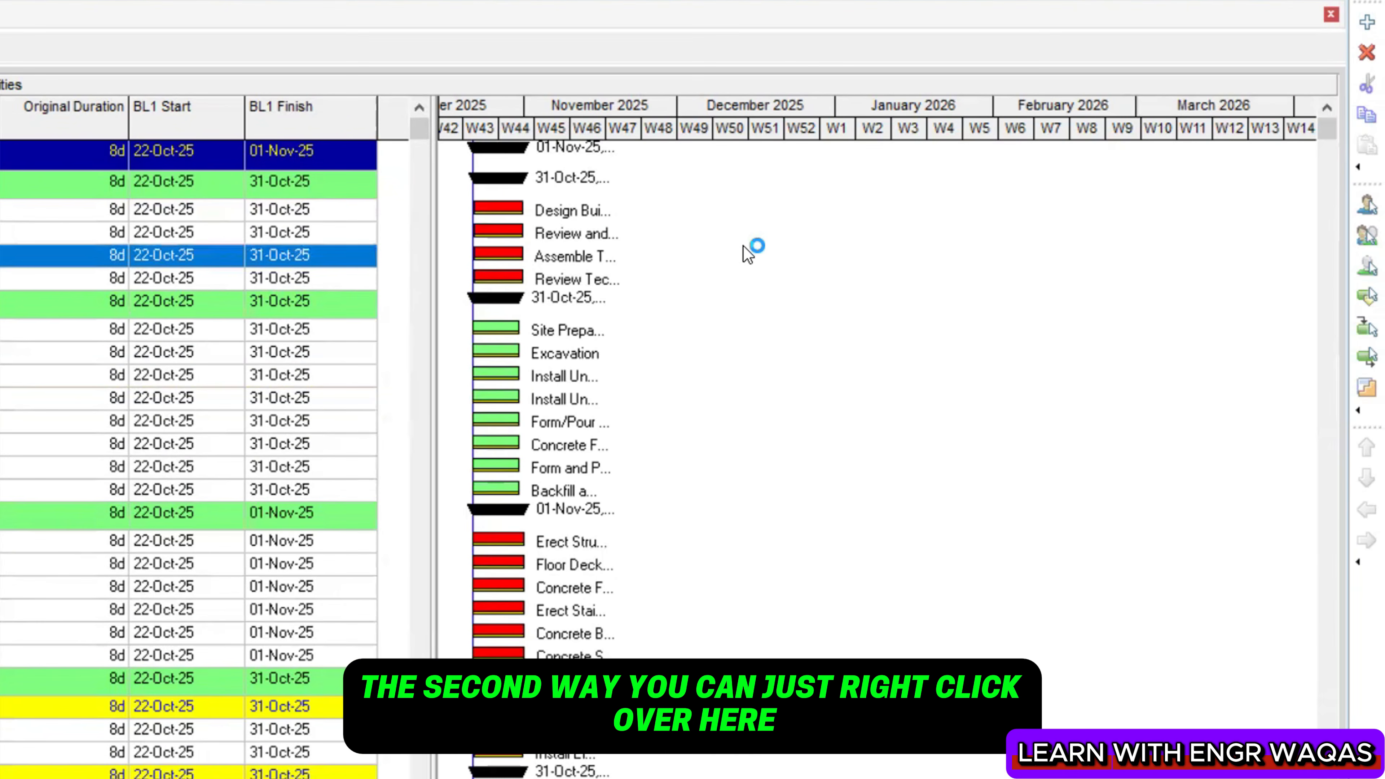
Set the Gantt chart timescale to Calendar type with the Quarter/Financial Period date interval and apply it
{"action": "right_click", "coordinate": [933, 263]}
{"action": "left_click", "coordinate": [821, 355]}
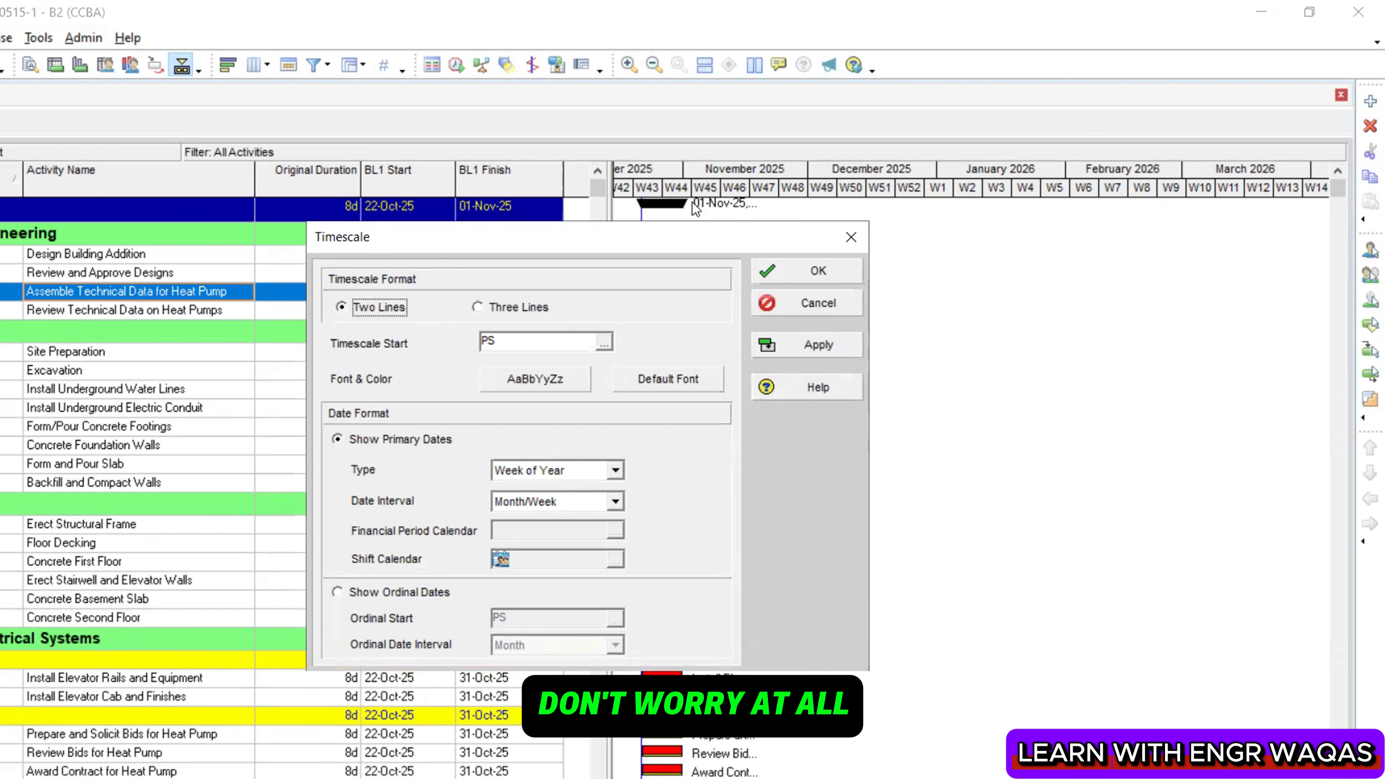
{"action": "left_click_drag", "start_coordinate": [689, 232], "coordinate": [469, 226]}
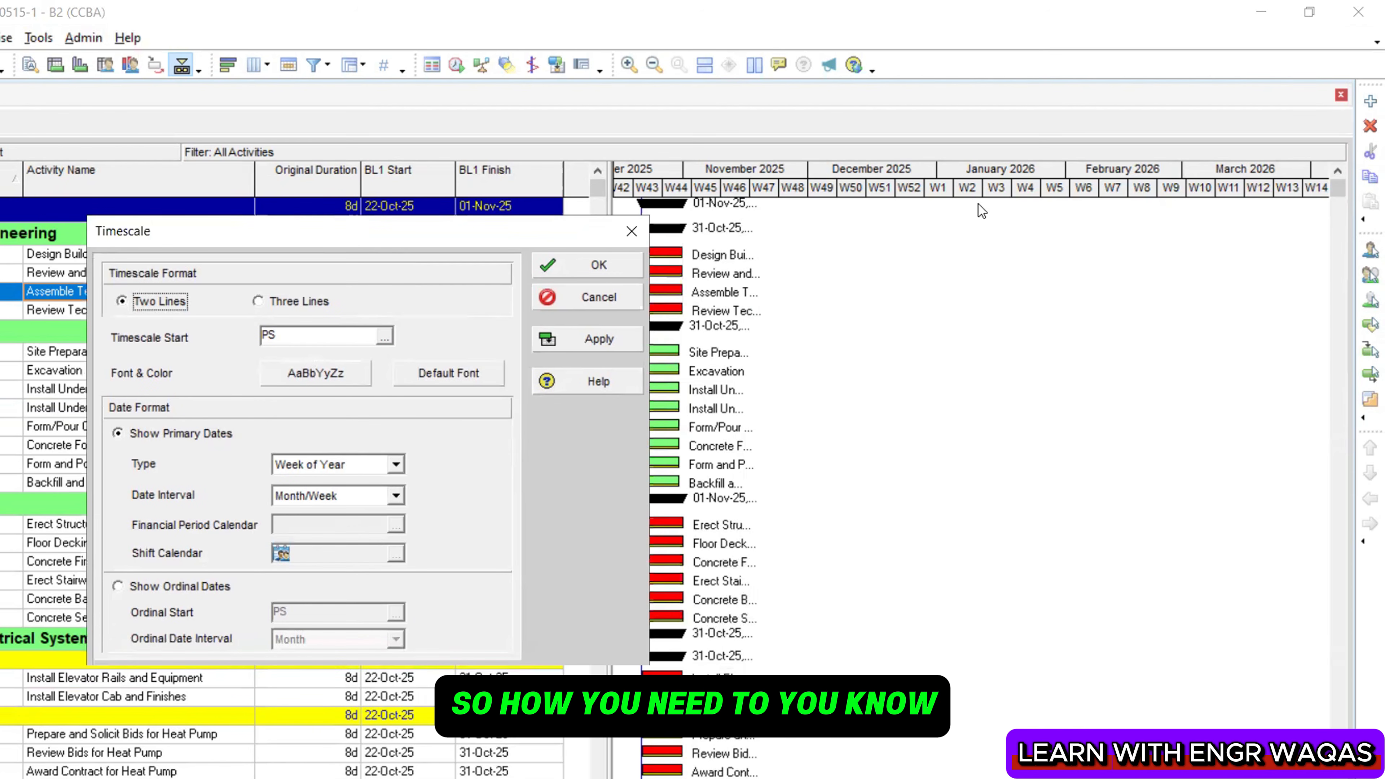
{"action": "left_click", "coordinate": [394, 465]}
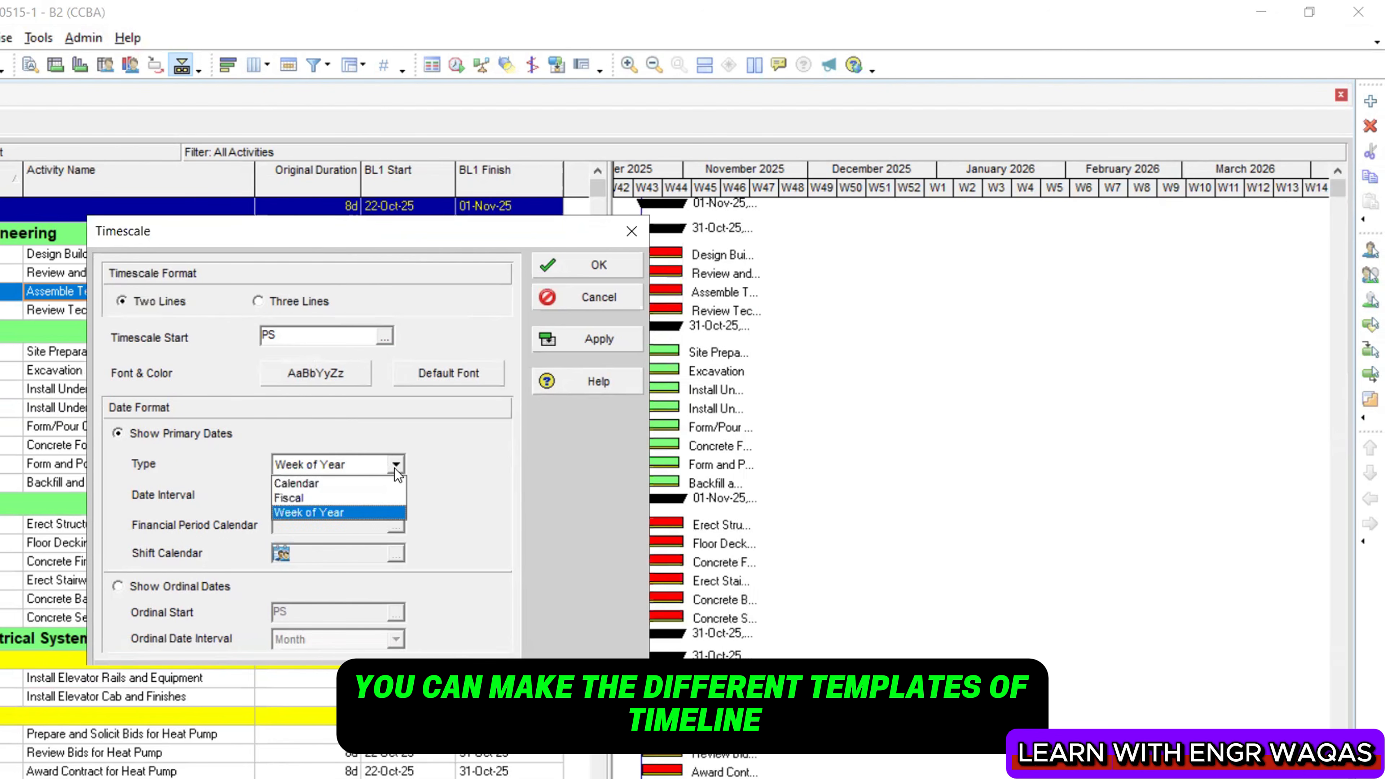
{"action": "left_click", "coordinate": [390, 484]}
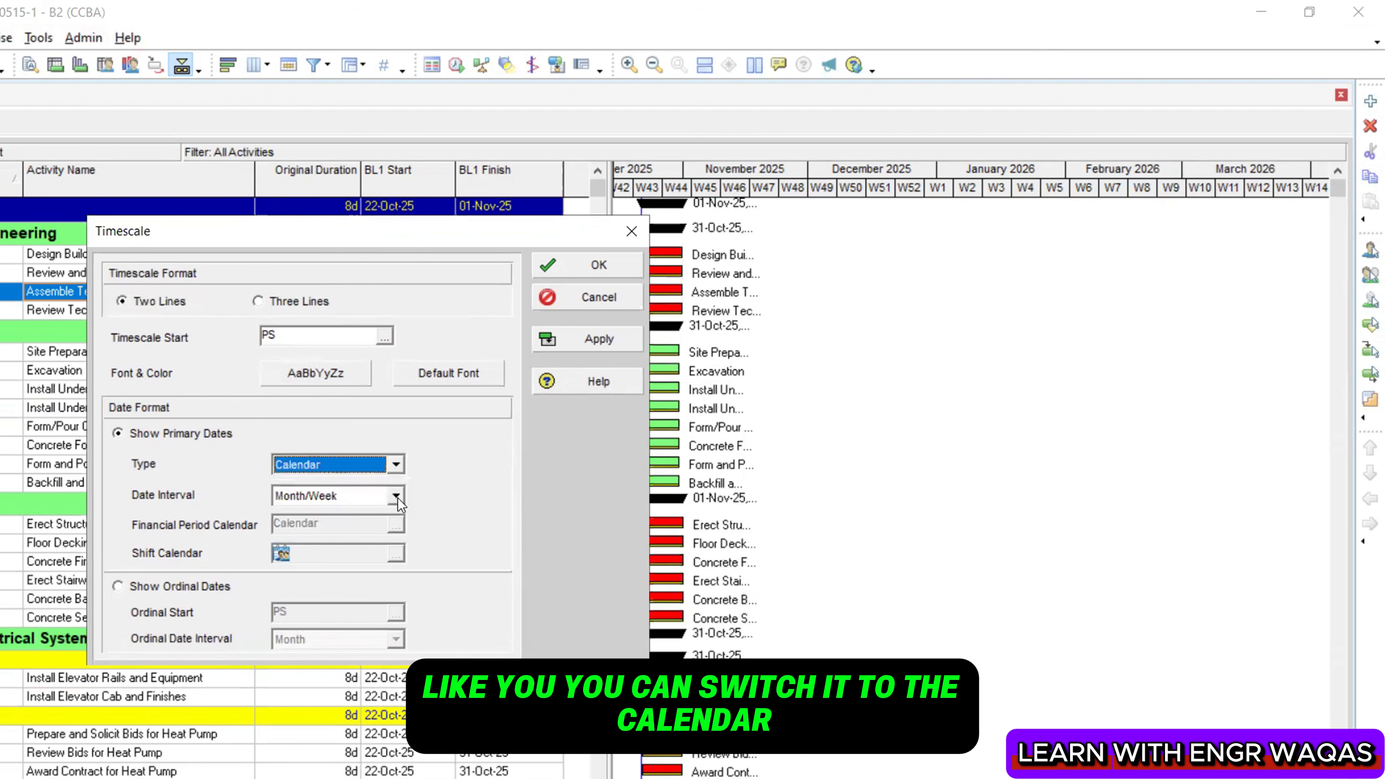
{"action": "left_click", "coordinate": [396, 496]}
{"action": "left_click", "coordinate": [378, 604]}
{"action": "left_click", "coordinate": [599, 338]}
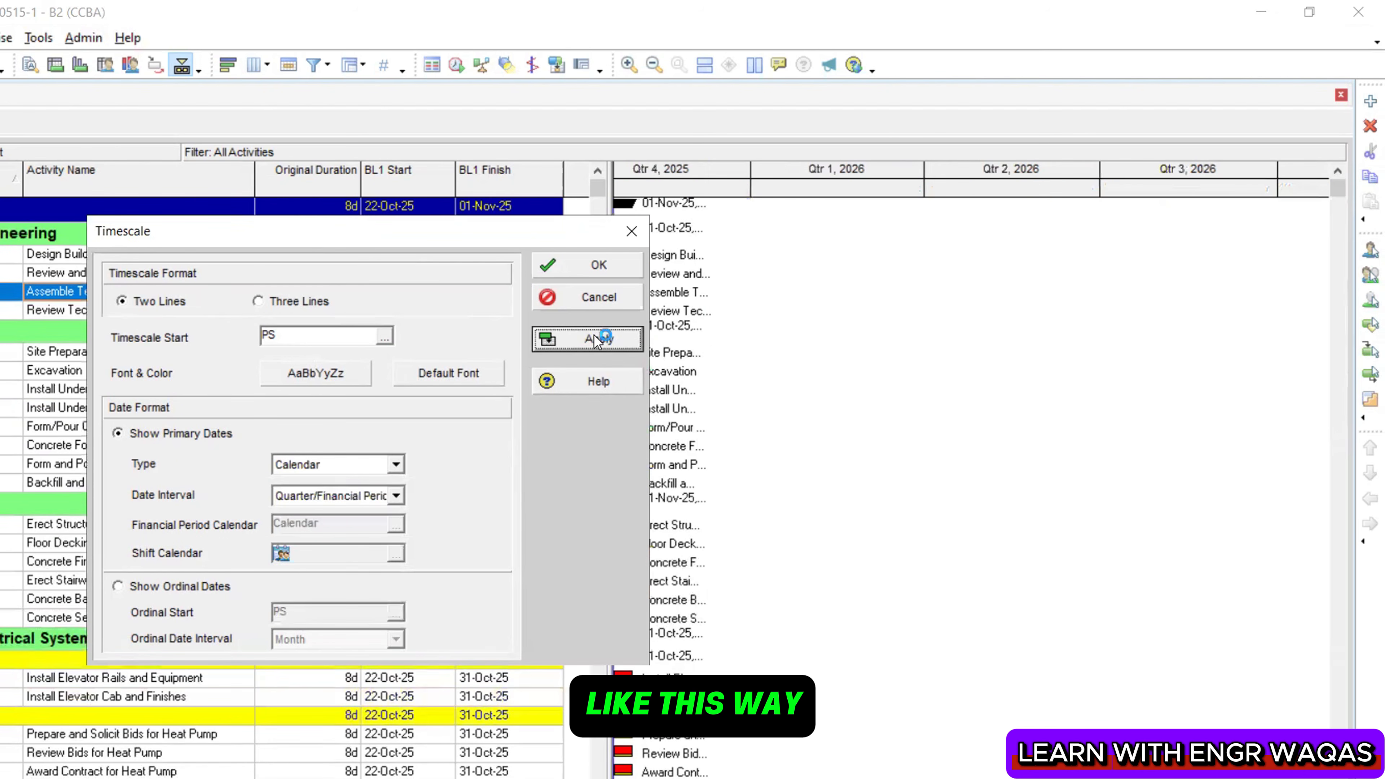
Change the timescale's date interval to Year/Financial Period and apply it
{"action": "left_click", "coordinate": [396, 496]}
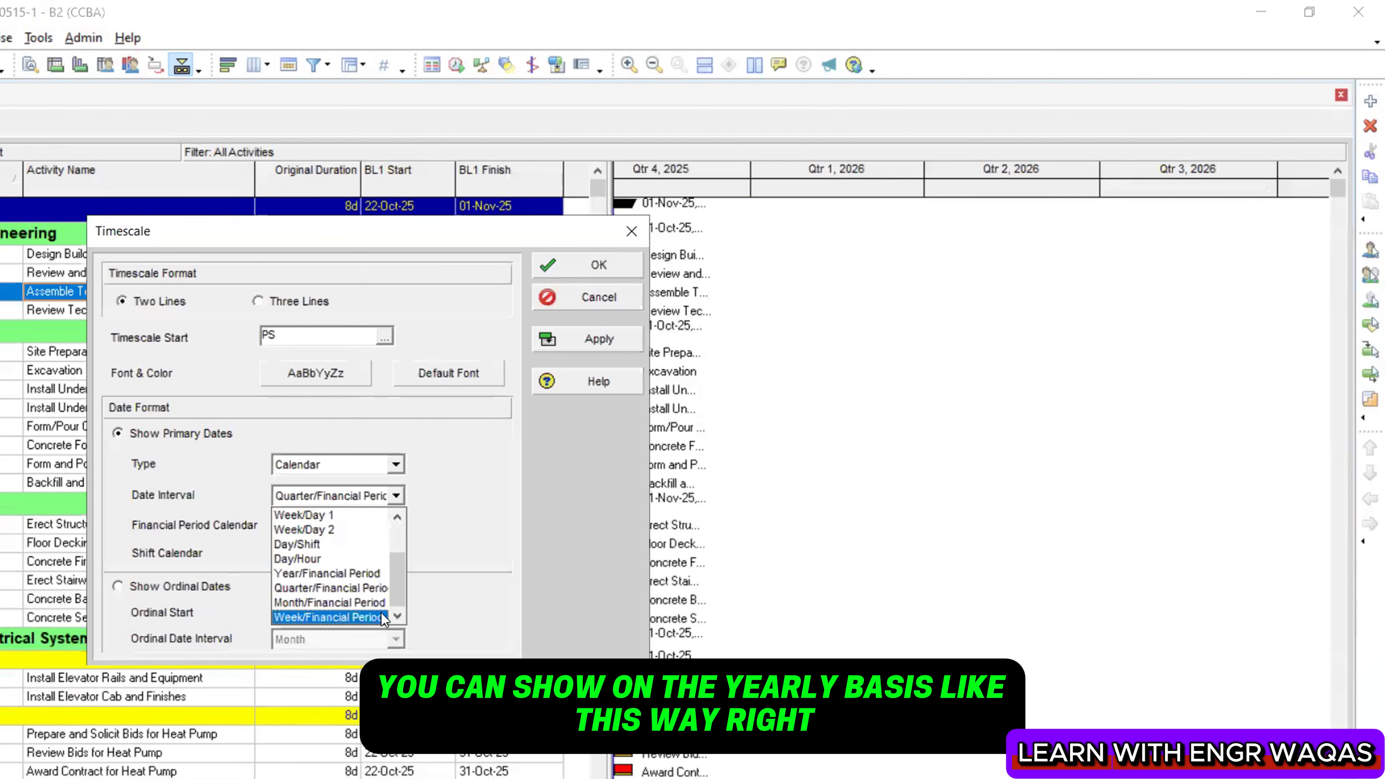
{"action": "left_click", "coordinate": [327, 573]}
{"action": "left_click", "coordinate": [569, 344]}
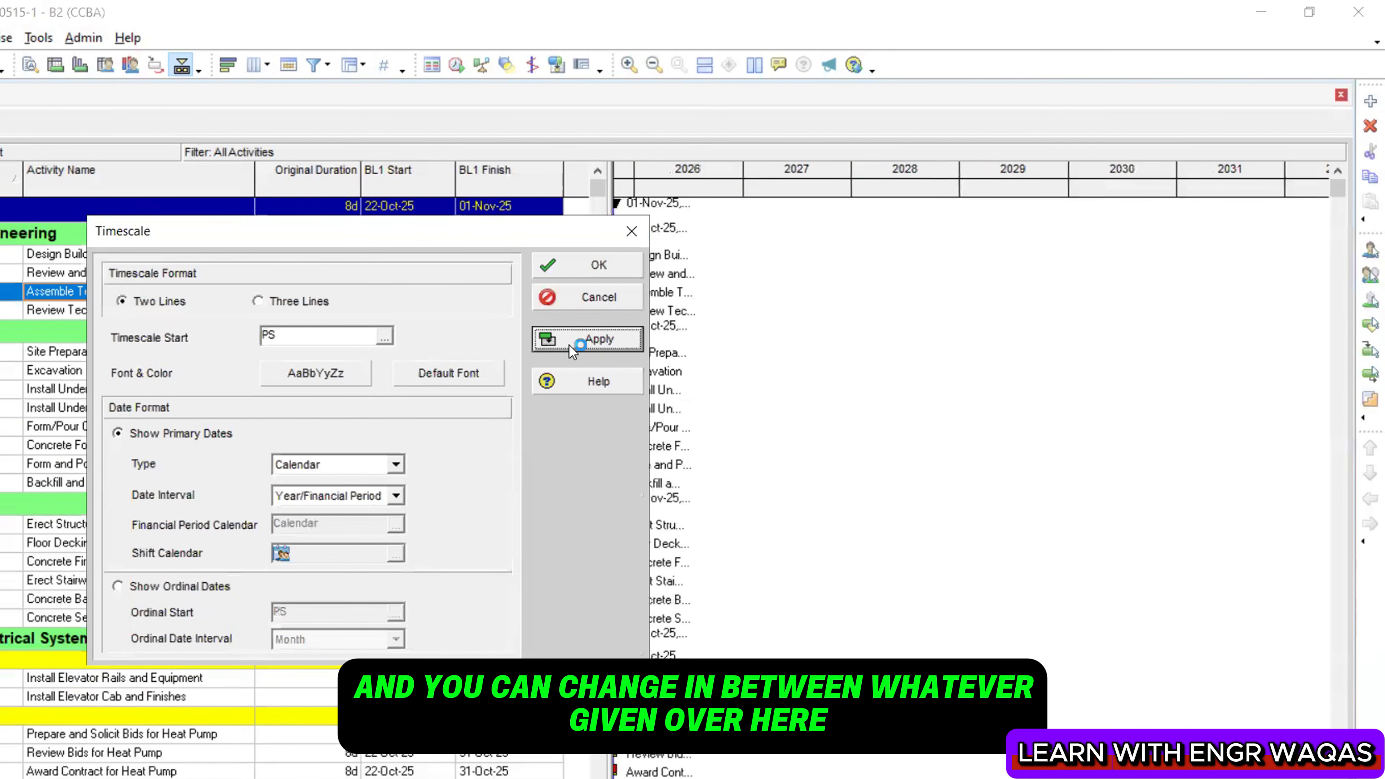
Set the timescale type to Week of Year with the Month/Week interval, apply it and close the timescale settings
{"action": "left_click", "coordinate": [397, 496]}
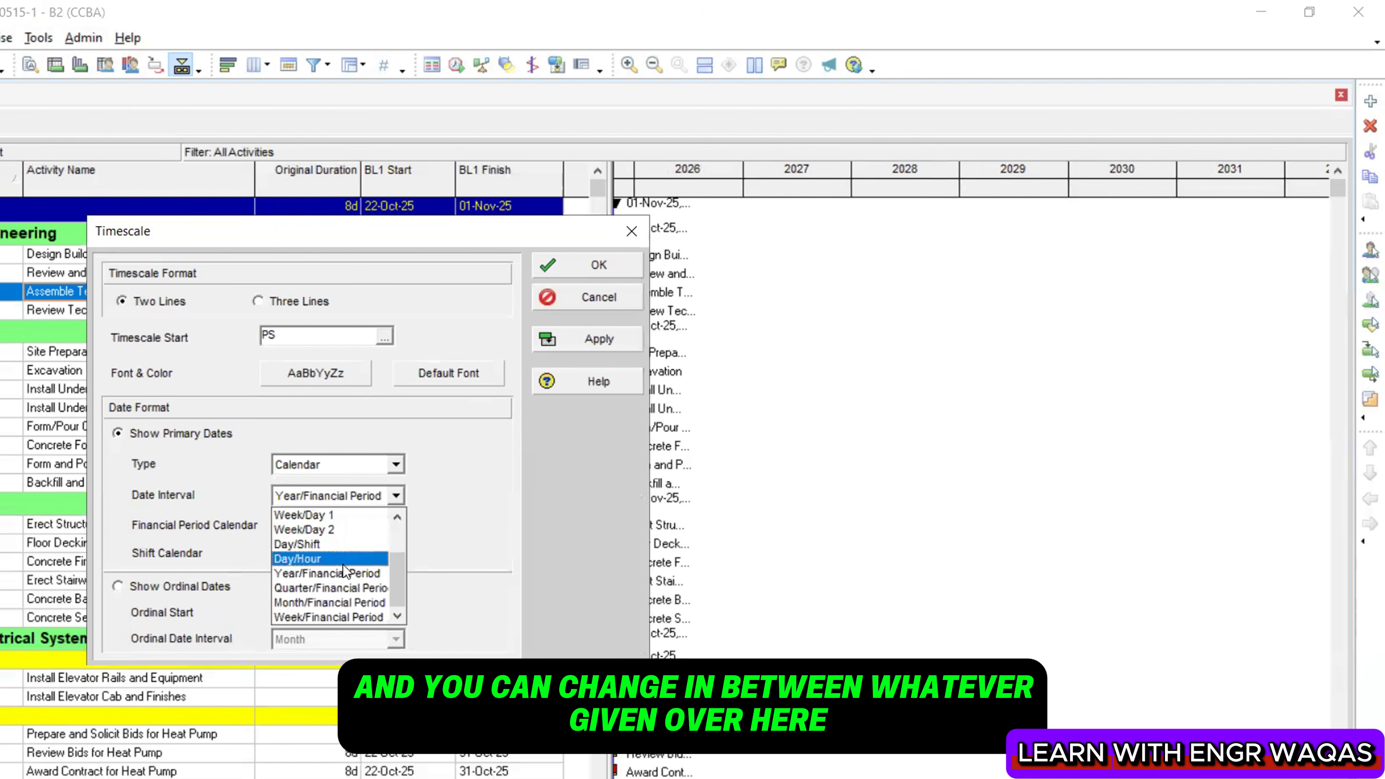
{"action": "left_click", "coordinate": [397, 464]}
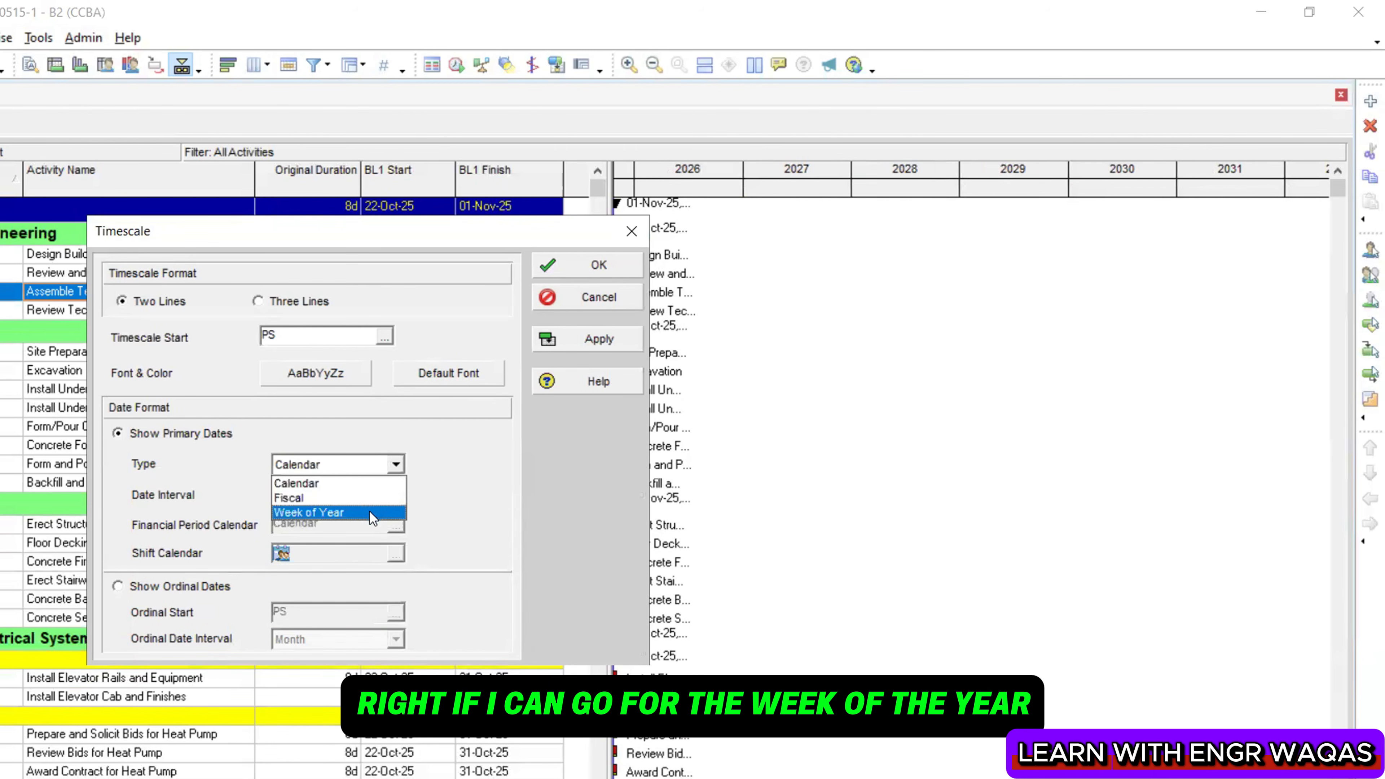
{"action": "left_click", "coordinate": [349, 513]}
{"action": "left_click", "coordinate": [613, 342]}
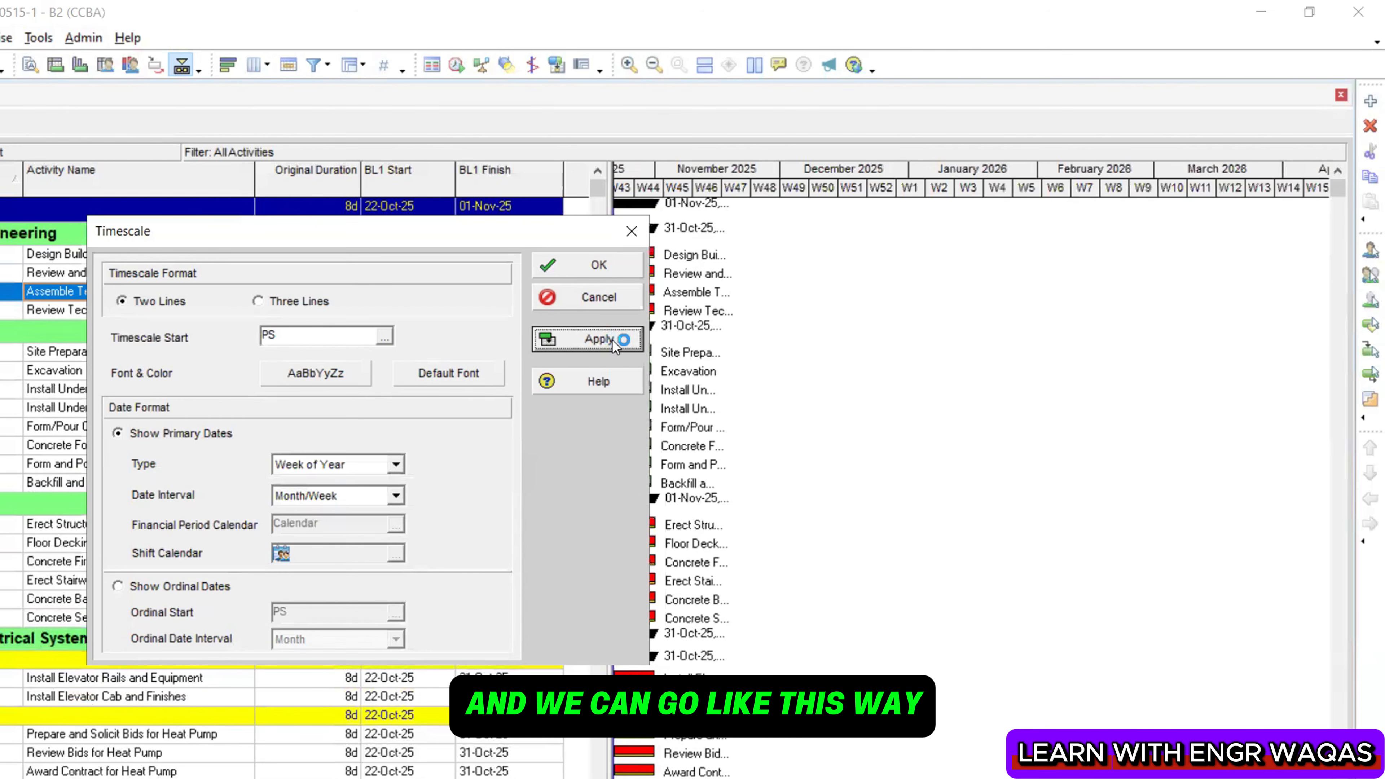
{"action": "left_click", "coordinate": [631, 232]}
{"action": "left_click_drag", "start_coordinate": [747, 173], "coordinate": [804, 173]}
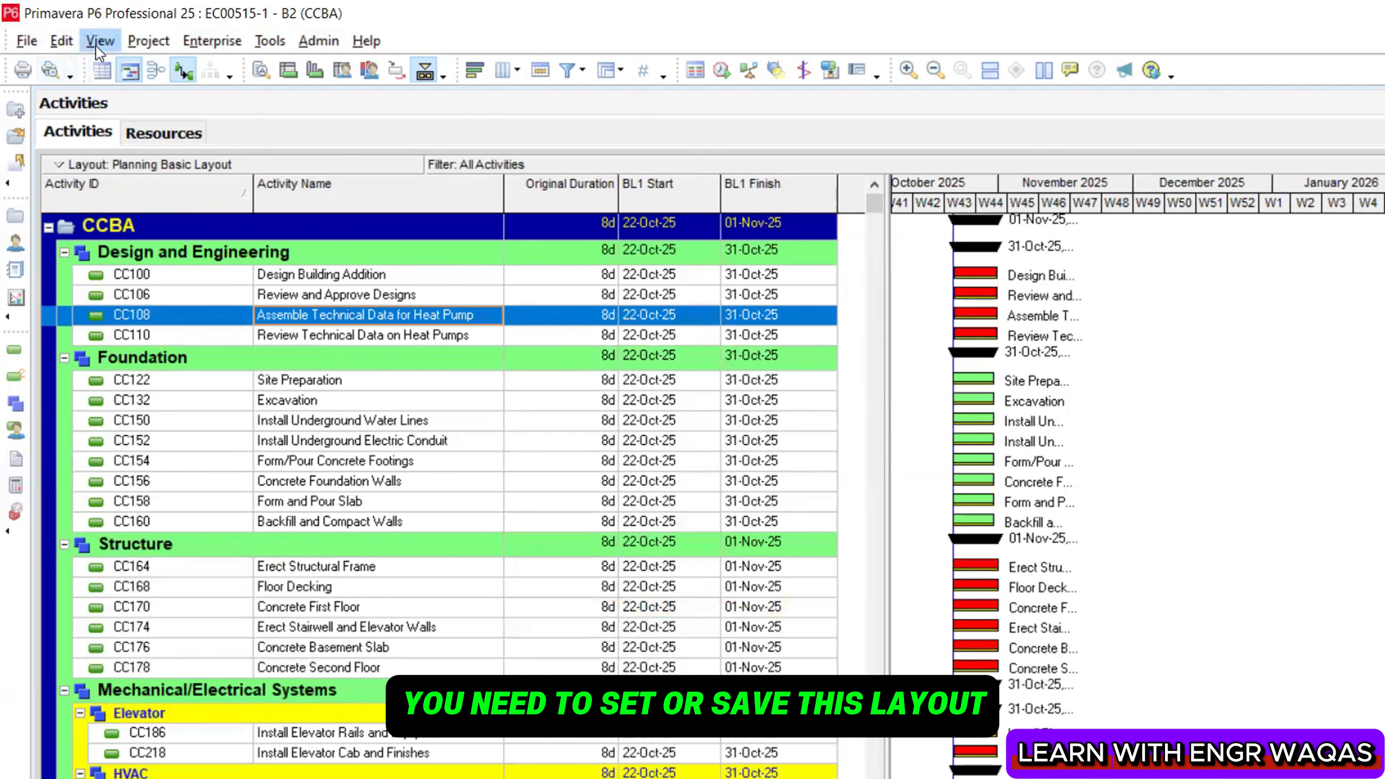
{"action": "left_click", "coordinate": [77, 52]}
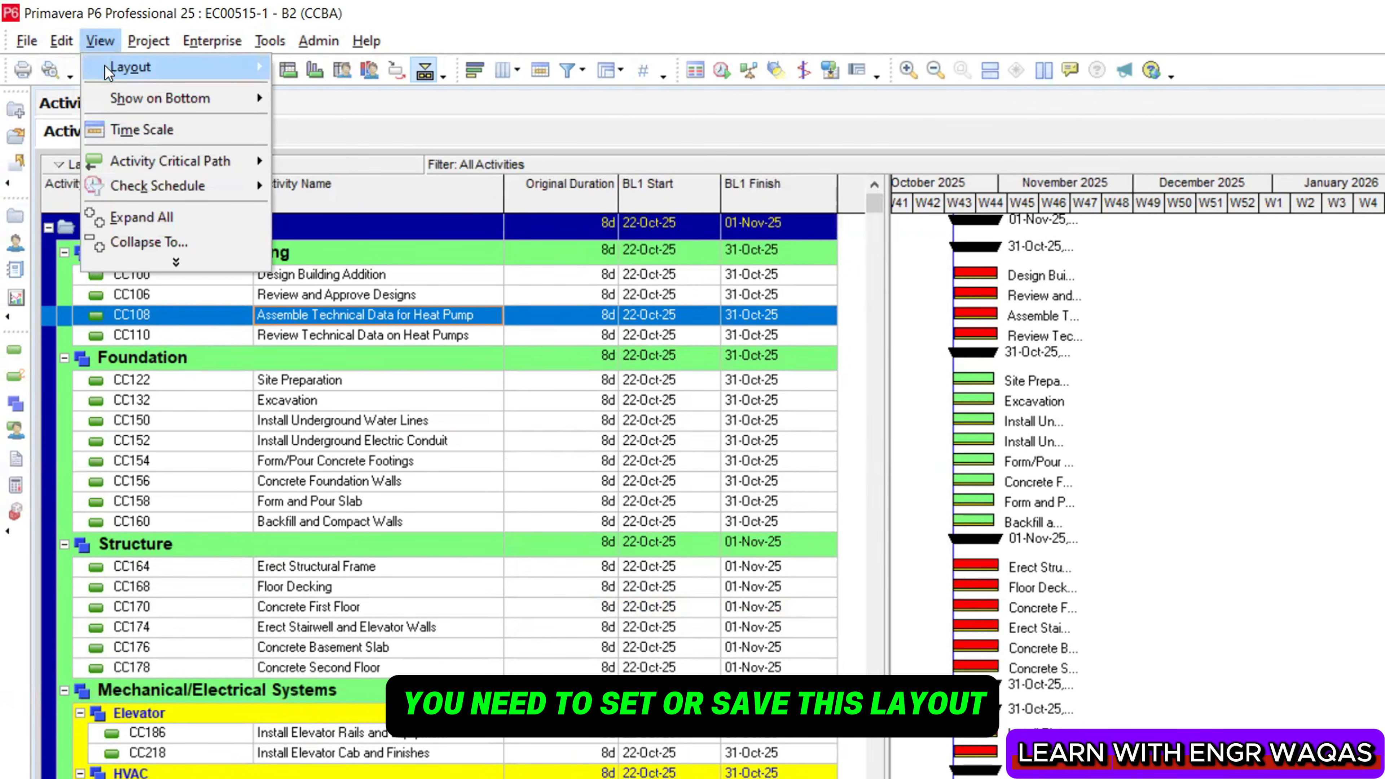
{"action": "mouse_move", "coordinate": [121, 72]}
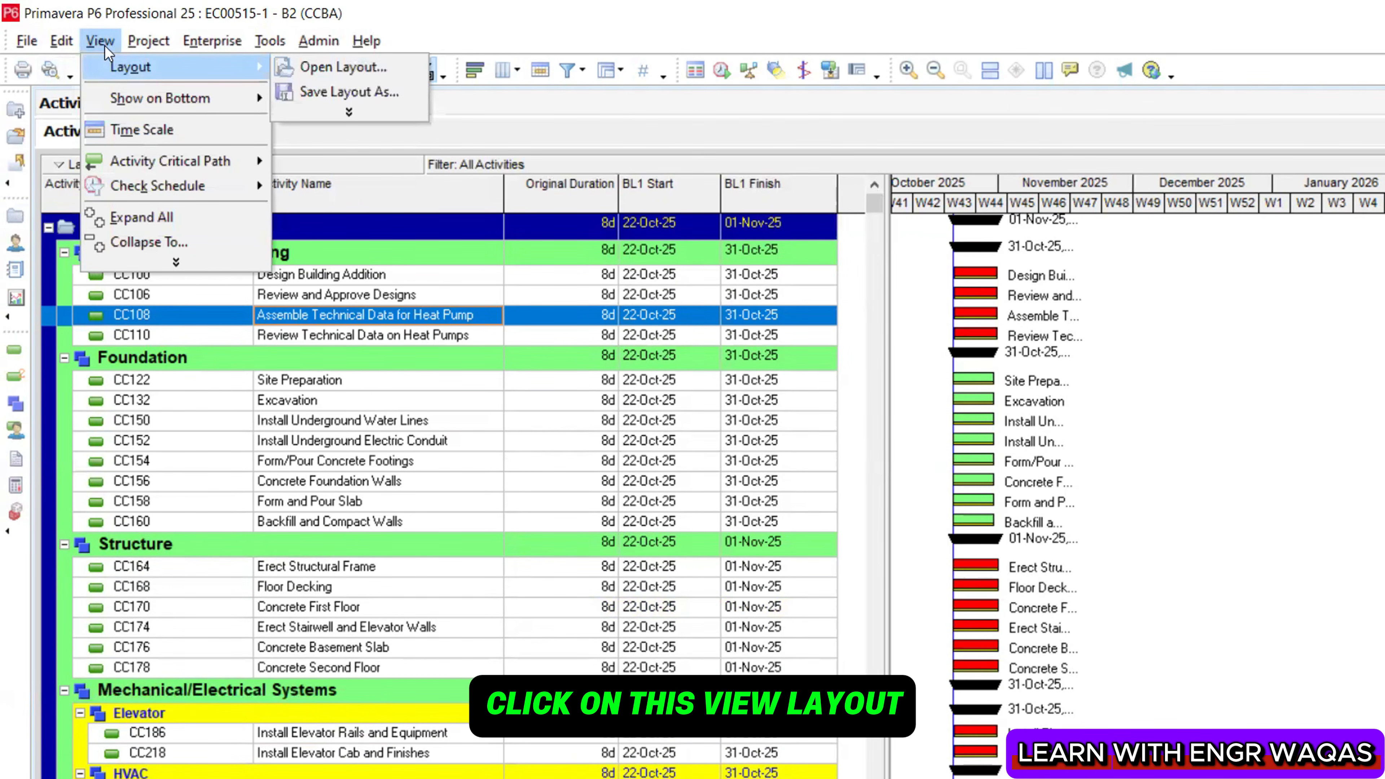
{"action": "left_click", "coordinate": [342, 91]}
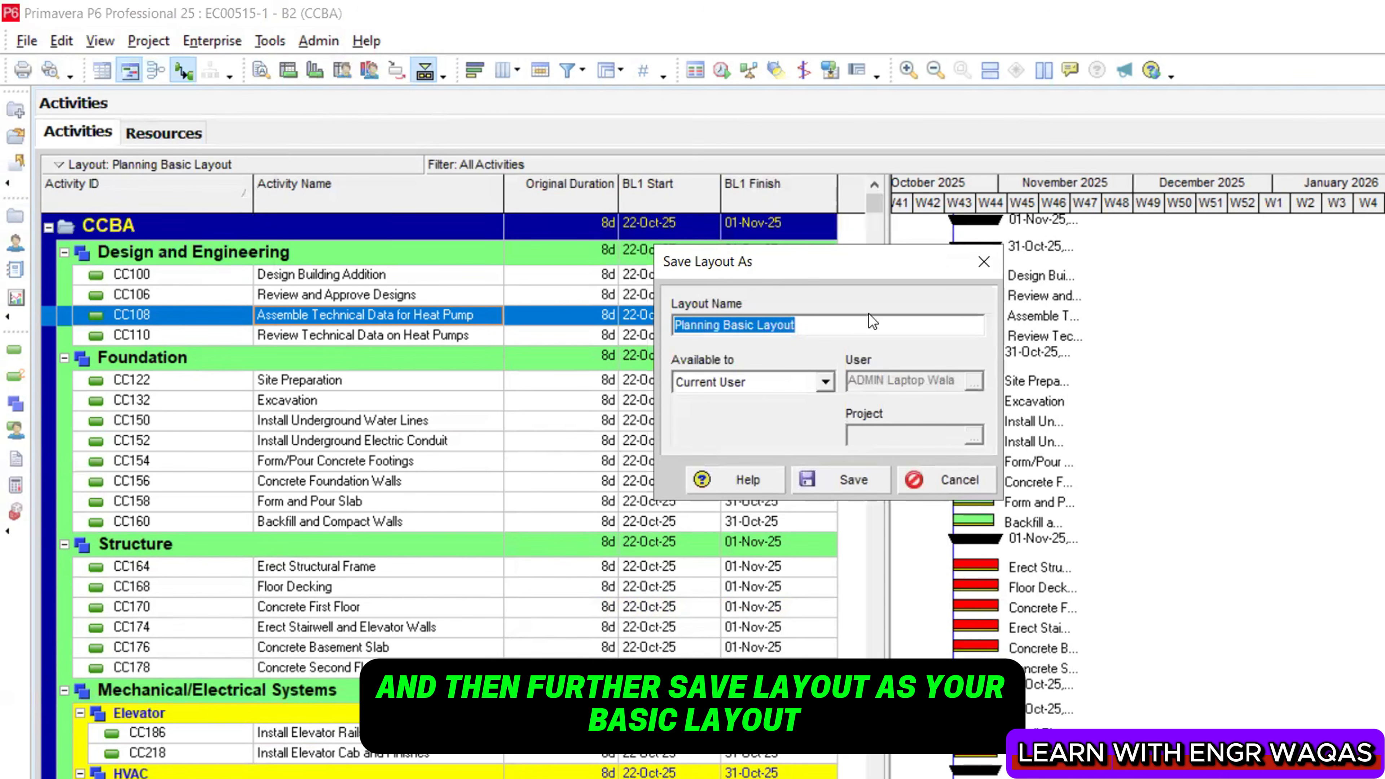
{"action": "left_click", "coordinate": [985, 262]}
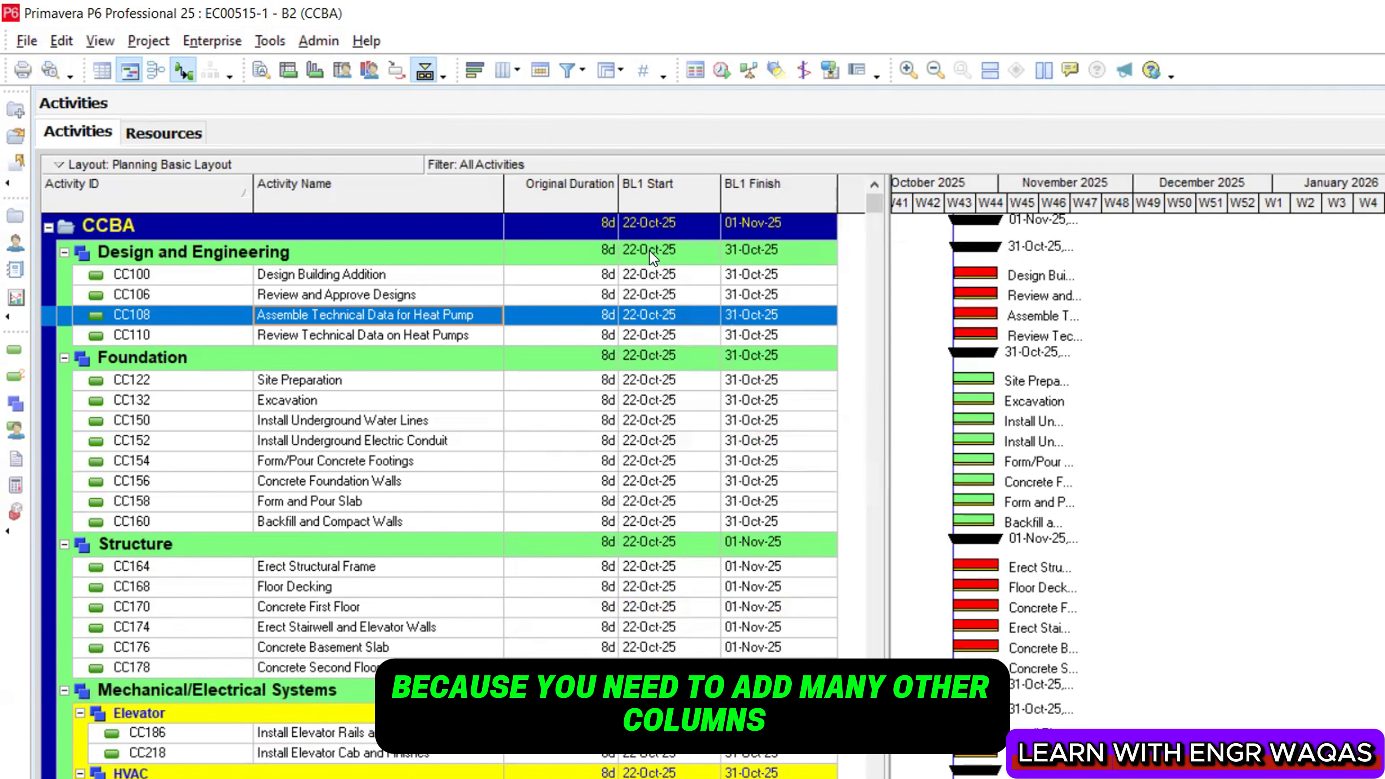
Save the changes to Planning Basic Layout and open the list of available layouts
{"action": "left_click", "coordinate": [96, 36]}
{"action": "mouse_move", "coordinate": [131, 66]}
{"action": "left_click", "coordinate": [349, 64]}
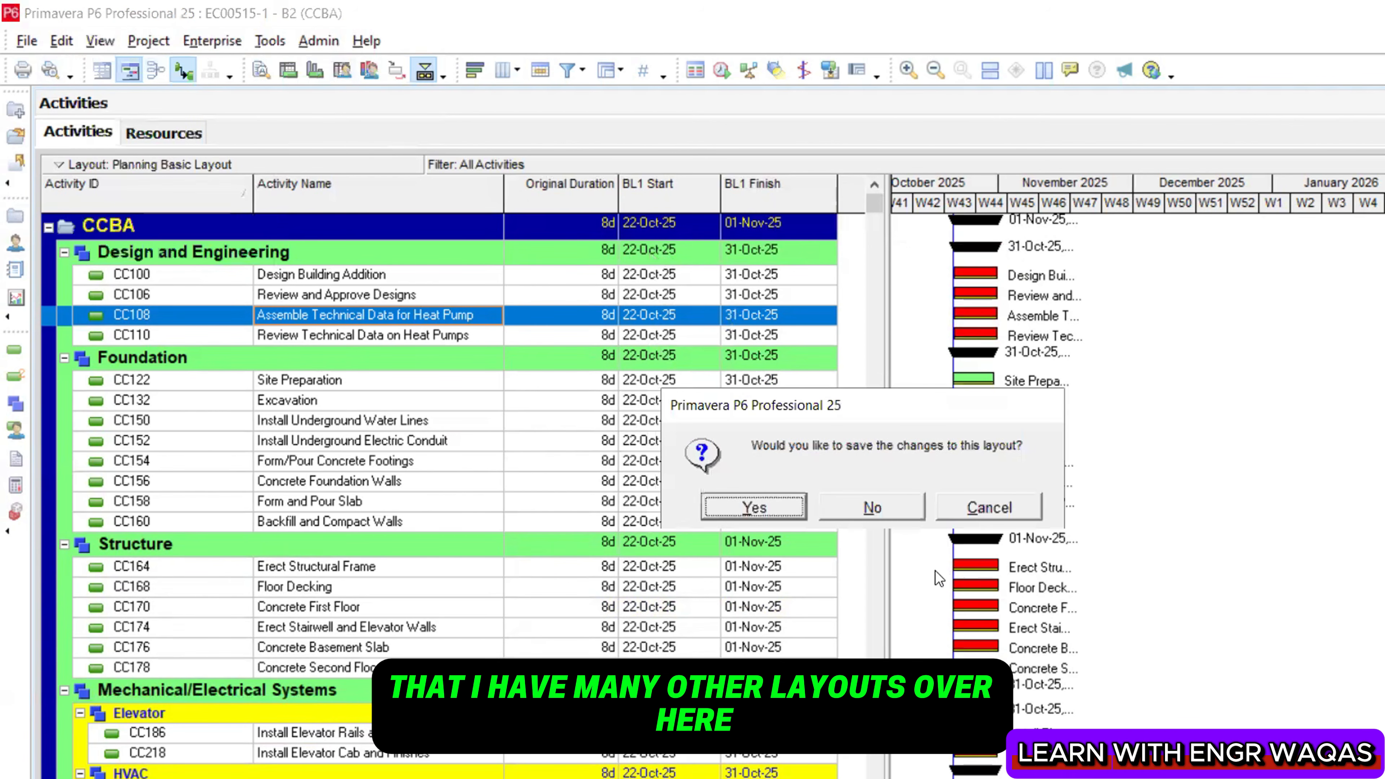
{"action": "left_click", "coordinate": [748, 510]}
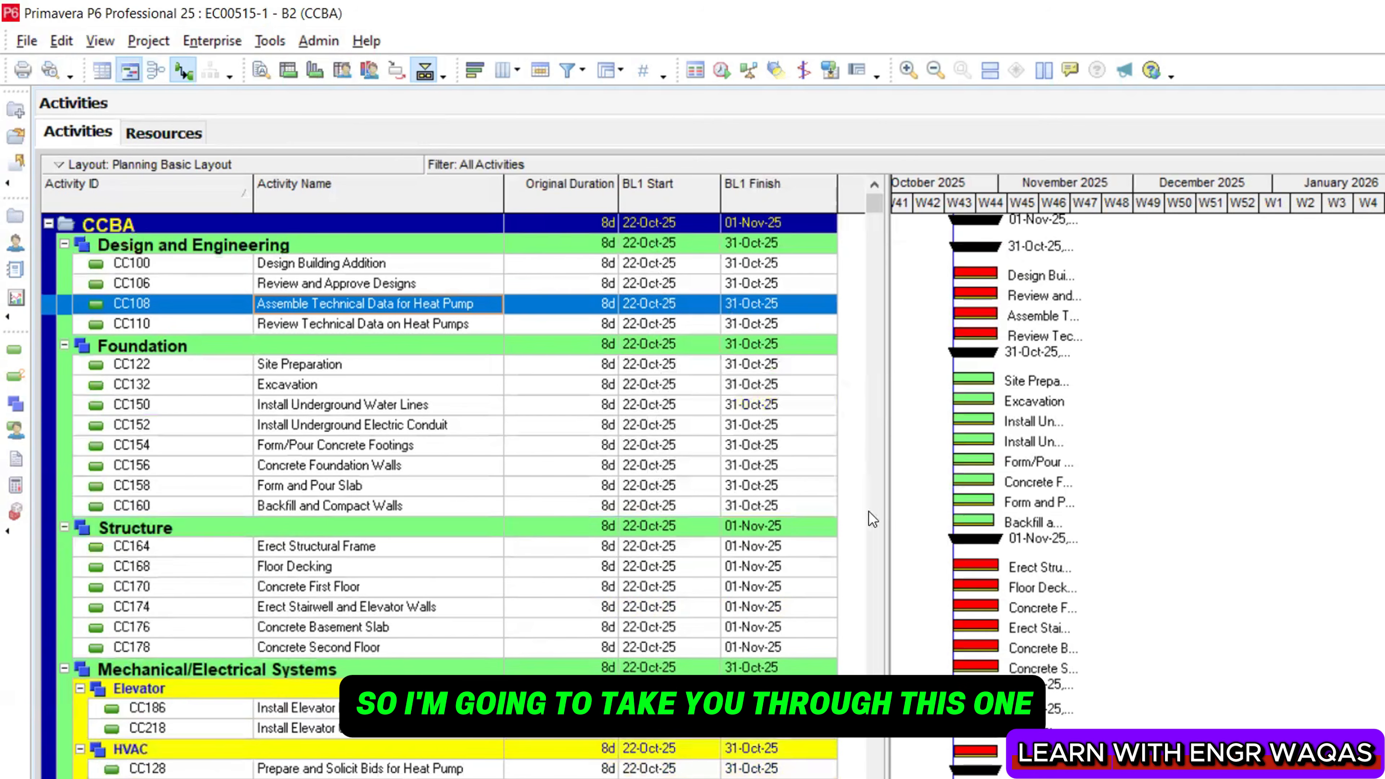
Look through the CPM and cost layouts, apply the CBS_1 layout to the activity table and close the layout list
{"action": "scroll", "coordinate": [815, 521], "scroll_direction": "up", "scroll_amount": 2}
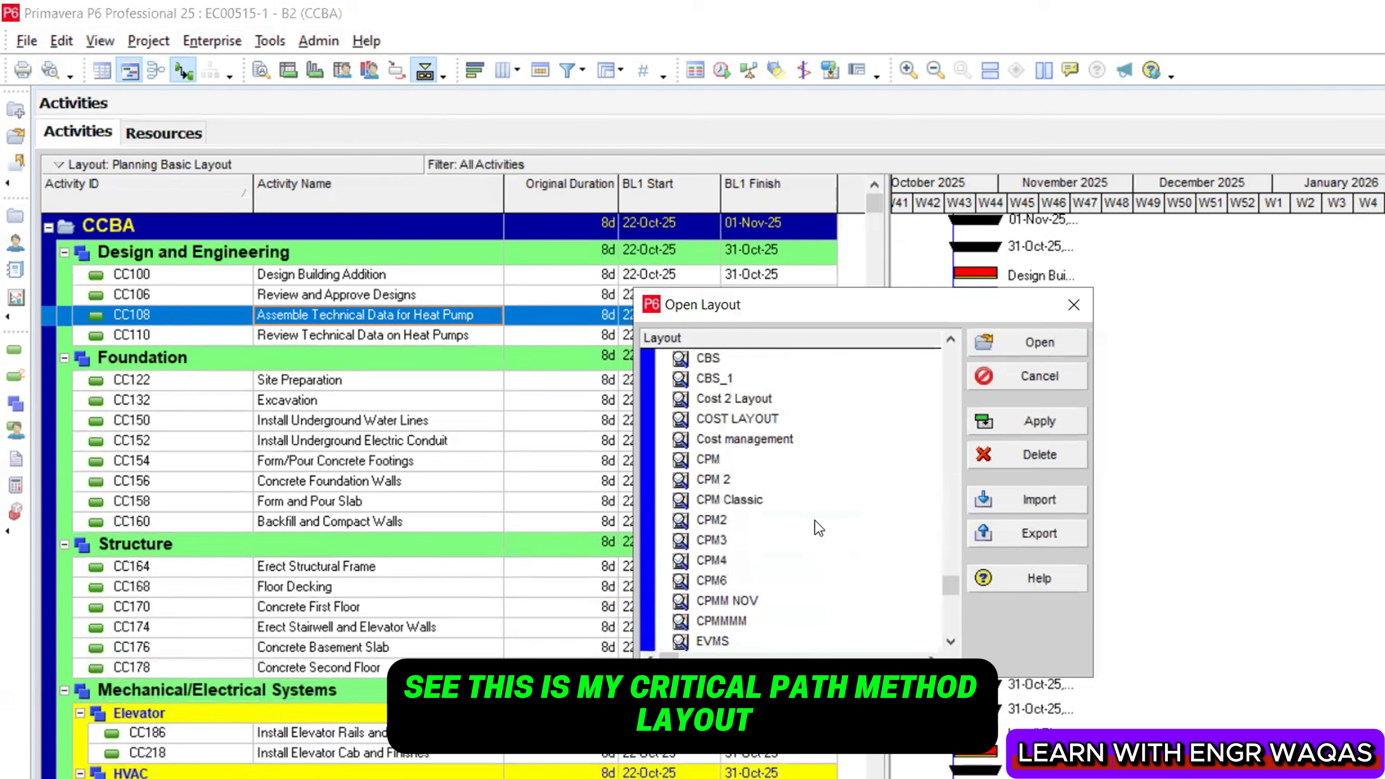
{"action": "left_click", "coordinate": [745, 521]}
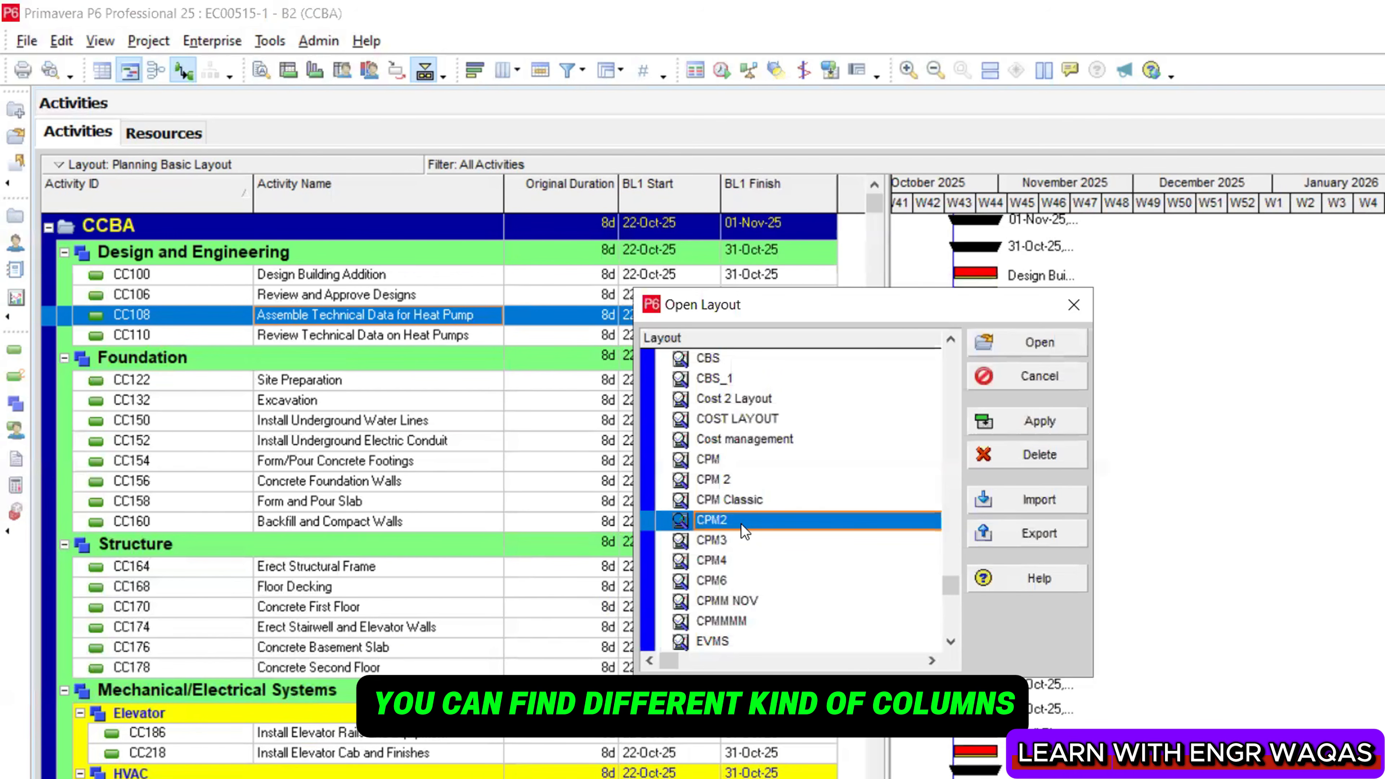
{"action": "scroll", "coordinate": [745, 532], "scroll_direction": "down", "scroll_amount": 1}
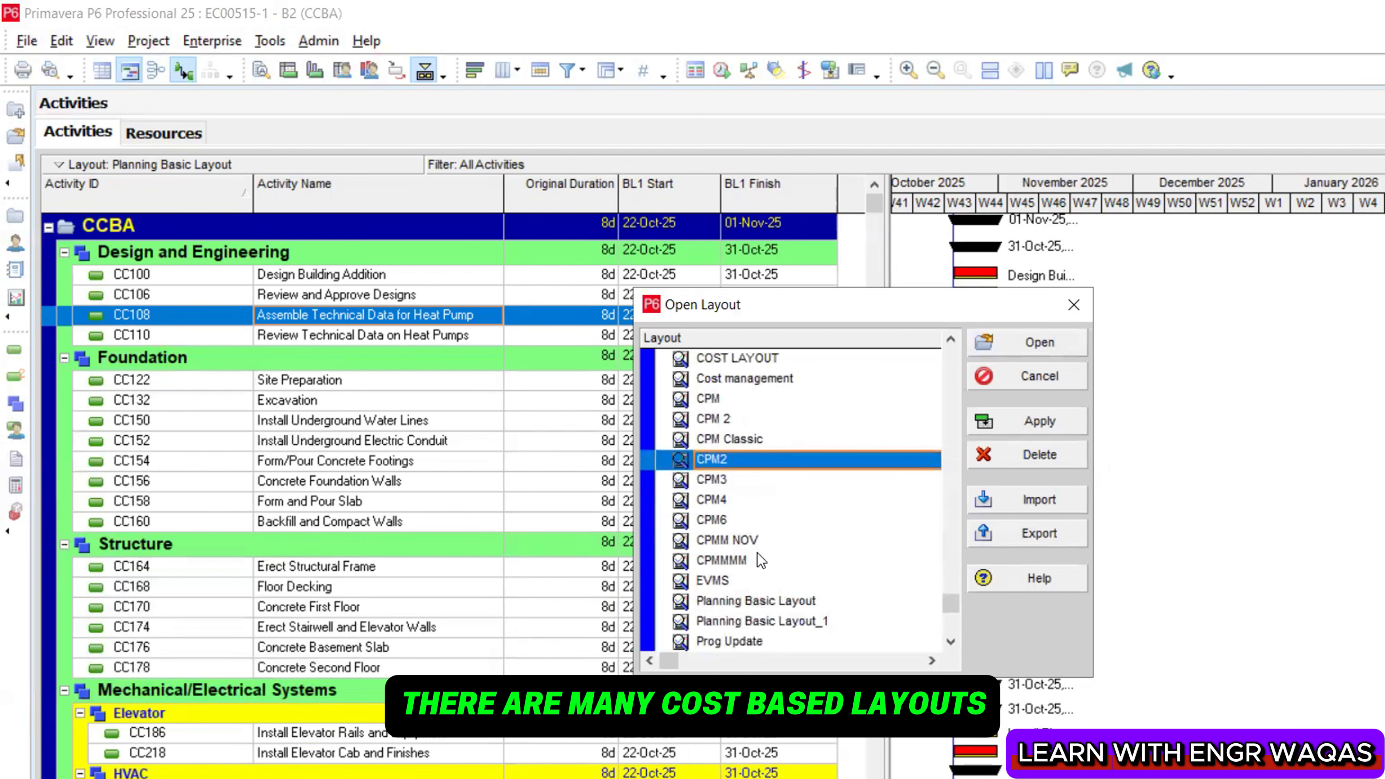
{"action": "scroll", "coordinate": [758, 552], "scroll_direction": "up", "scroll_amount": 1}
{"action": "double_click", "coordinate": [746, 382]}
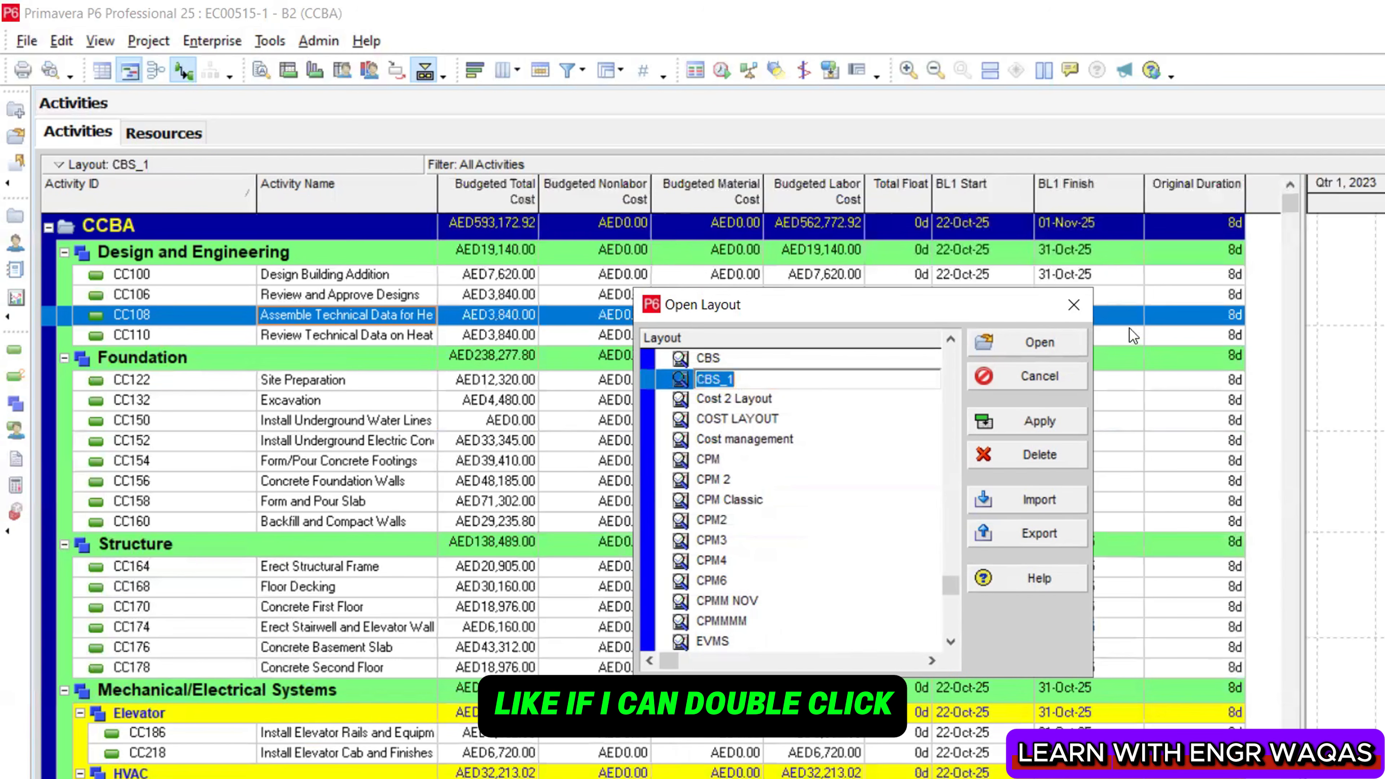
{"action": "left_click", "coordinate": [1074, 305]}
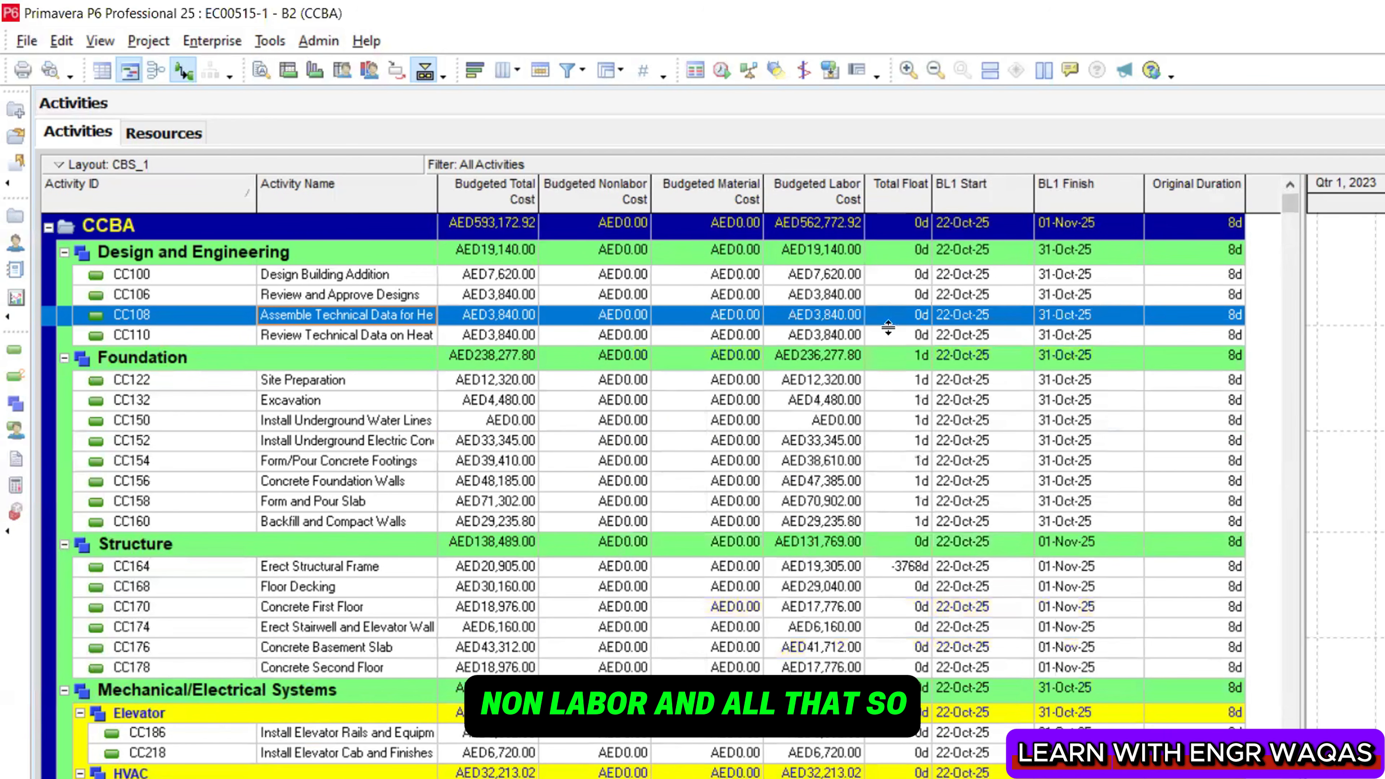
Look at the column selection without changing it, and switch the activity table back to Planning Basic Layout
{"action": "left_click", "coordinate": [513, 72]}
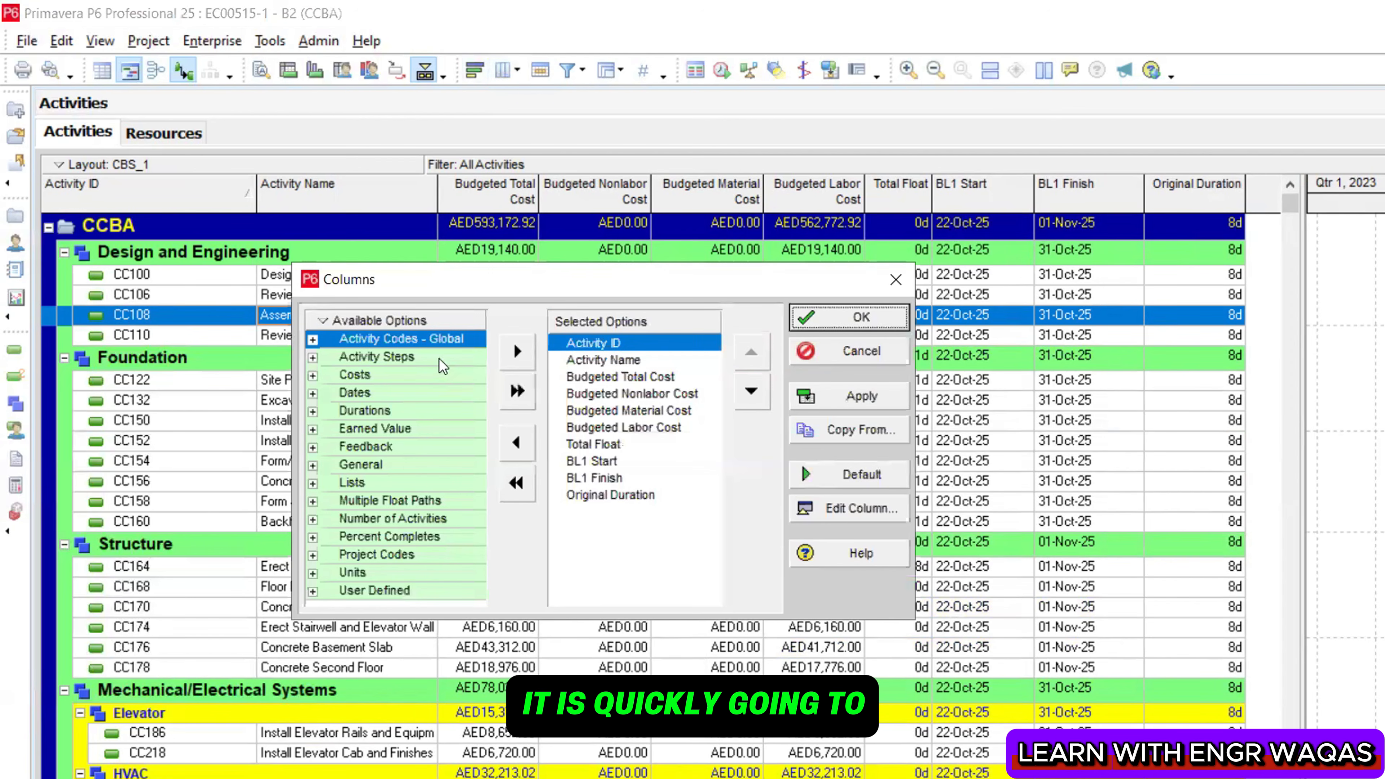
{"action": "left_click", "coordinate": [889, 281]}
{"action": "left_click", "coordinate": [98, 41]}
{"action": "mouse_move", "coordinate": [164, 67]}
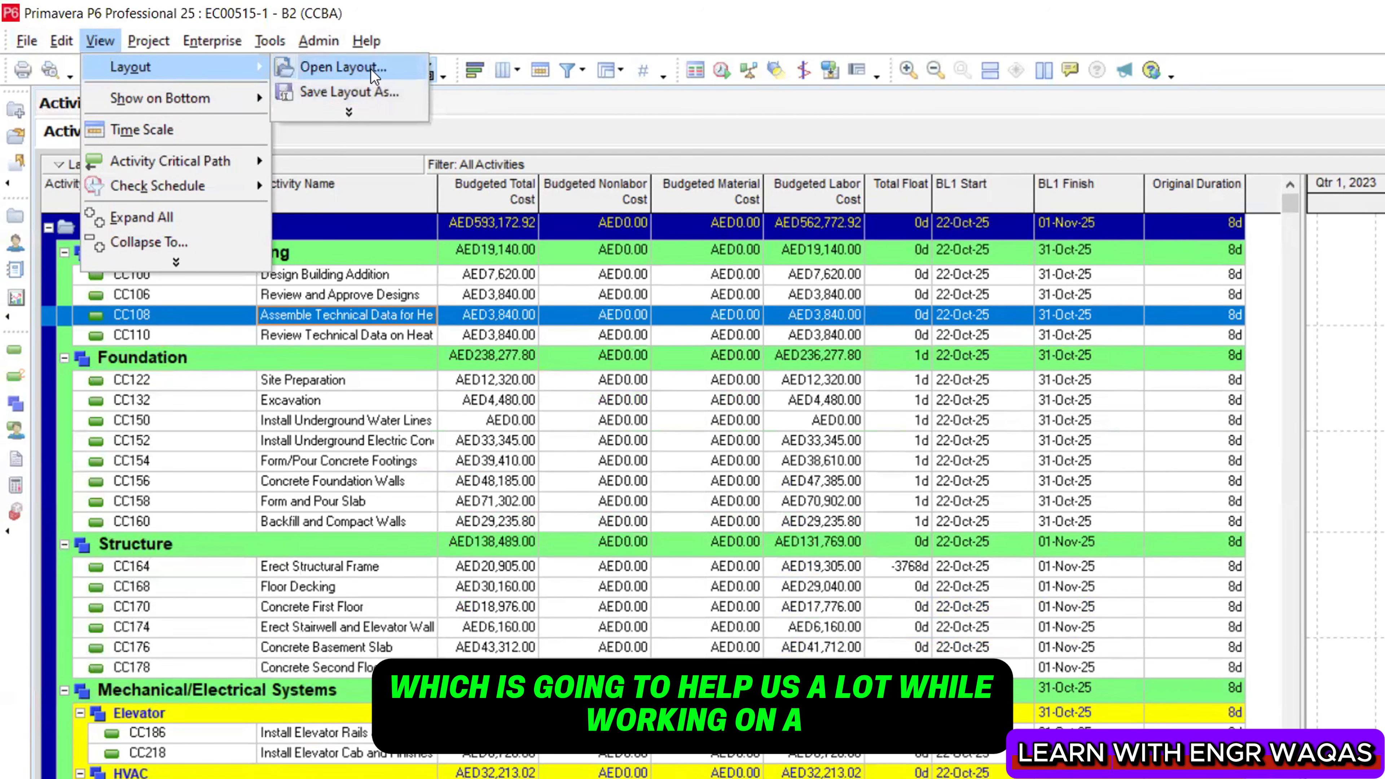
{"action": "left_click", "coordinate": [343, 67]}
{"action": "scroll", "coordinate": [775, 615], "scroll_direction": "down", "scroll_amount": 5}
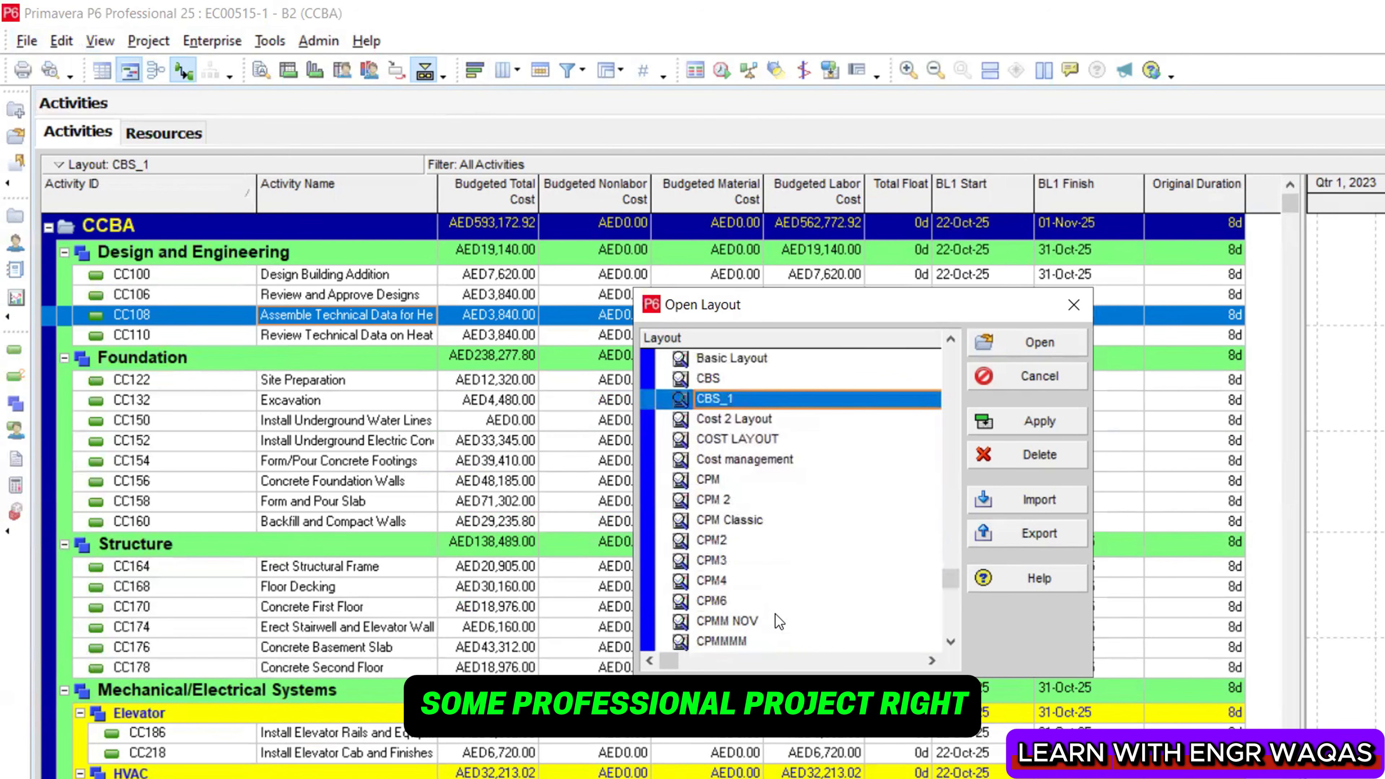
{"action": "left_click", "coordinate": [792, 579]}
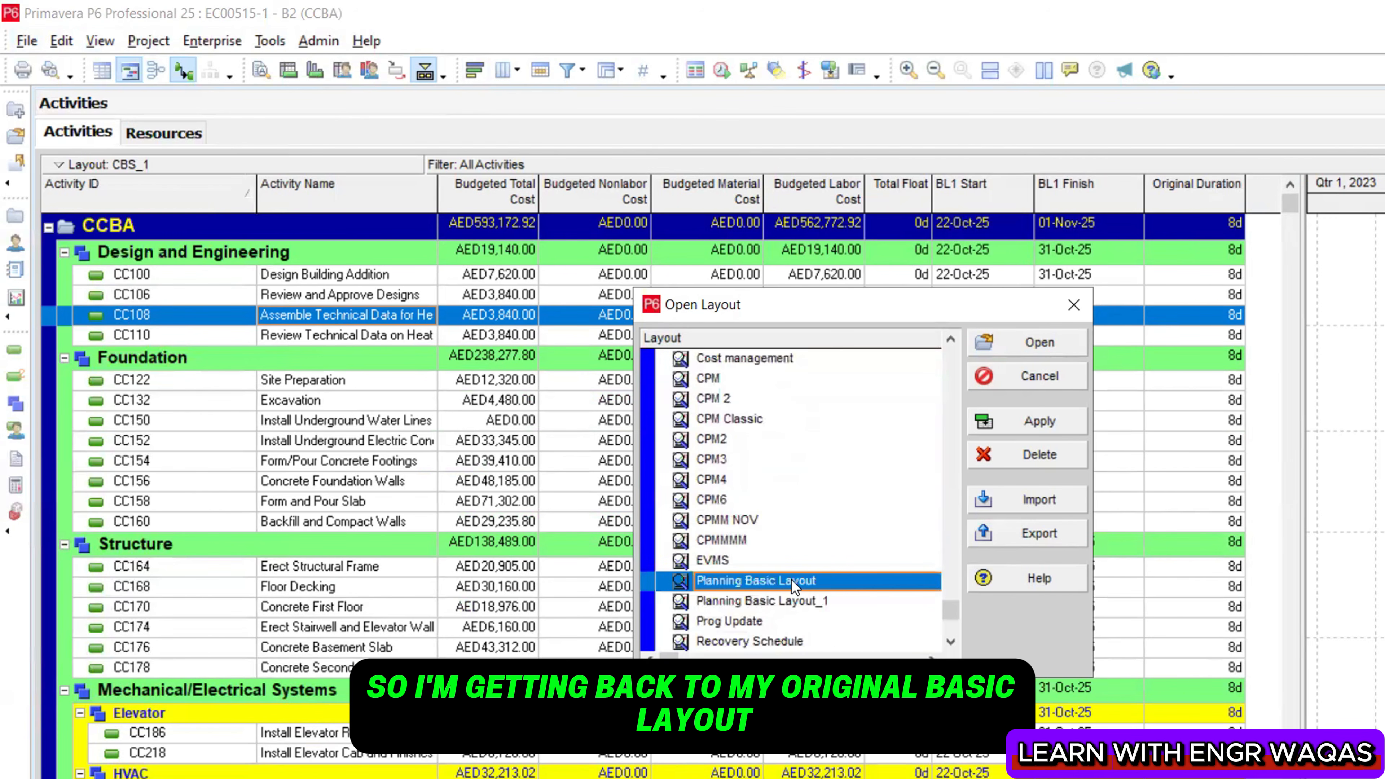
{"action": "left_click", "coordinate": [1031, 342]}
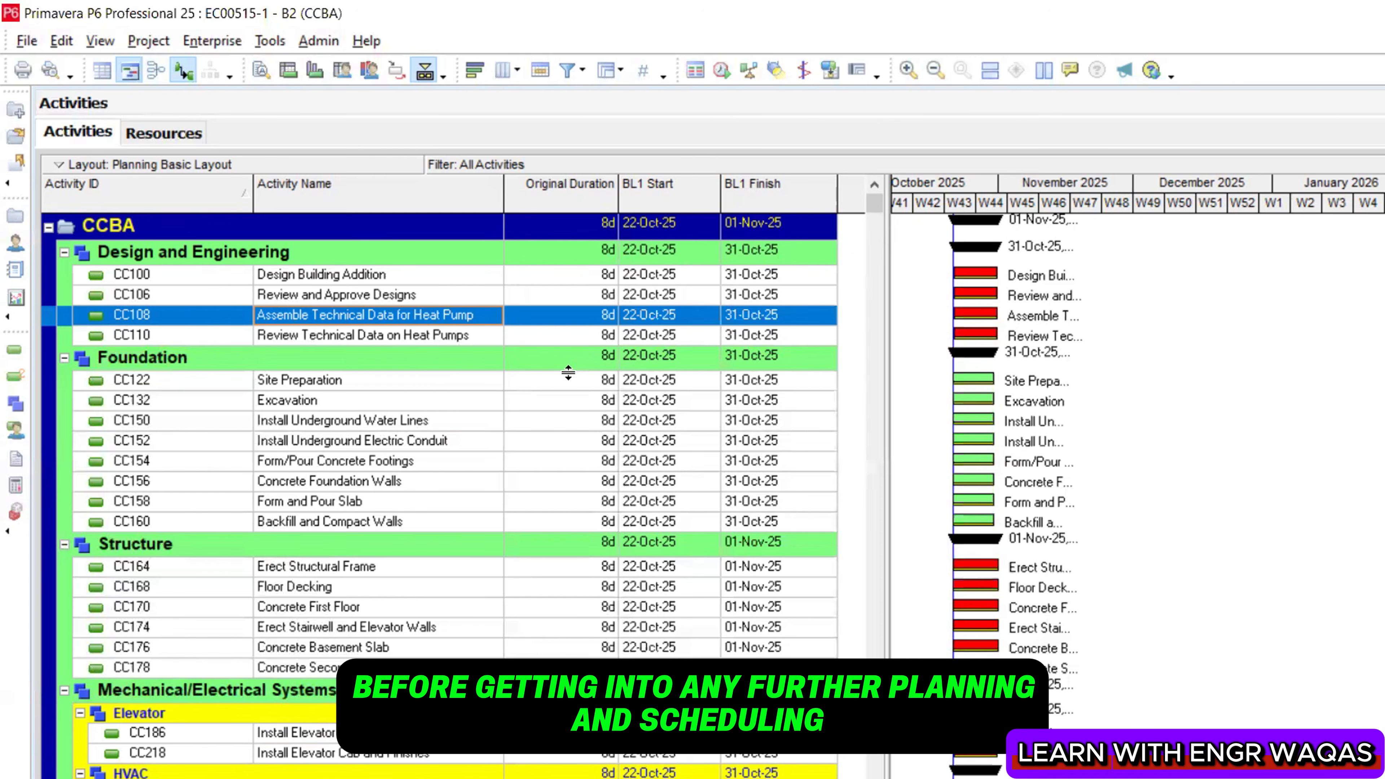
Open the enterprise calendars and look through the global calendar list around the default calendar PR
{"action": "left_click", "coordinate": [222, 48]}
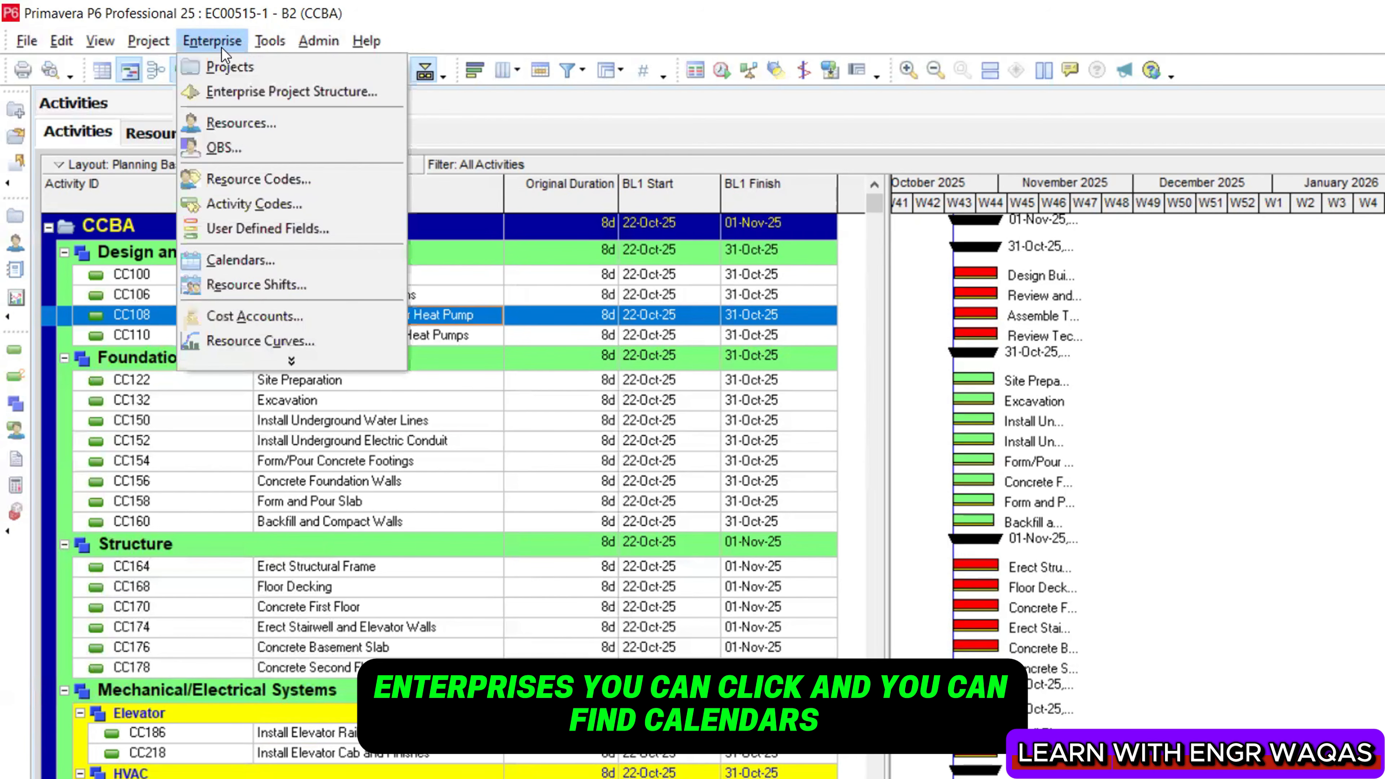
{"action": "left_click", "coordinate": [234, 261]}
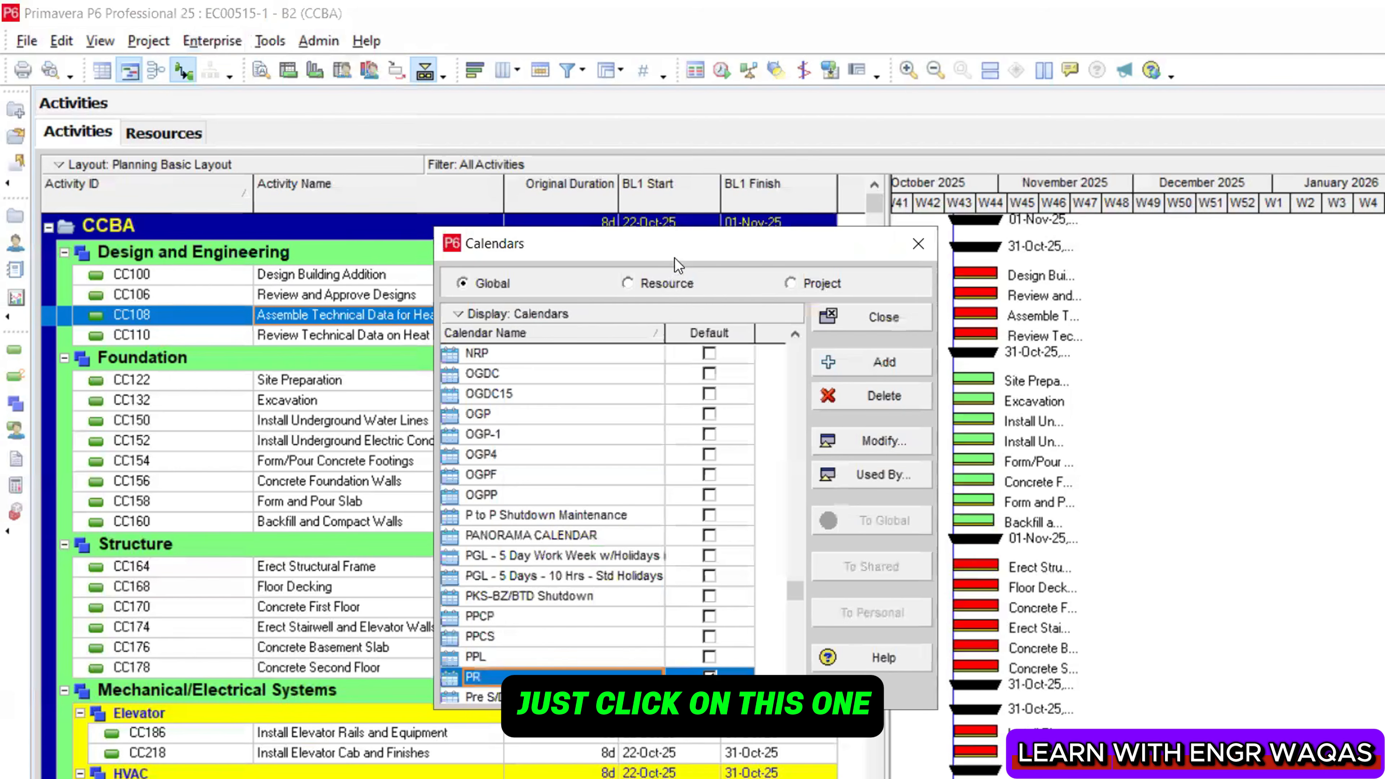
{"action": "left_click_drag", "start_coordinate": [675, 255], "coordinate": [429, 253]}
{"action": "scroll", "coordinate": [388, 620], "scroll_direction": "down", "scroll_amount": 2}
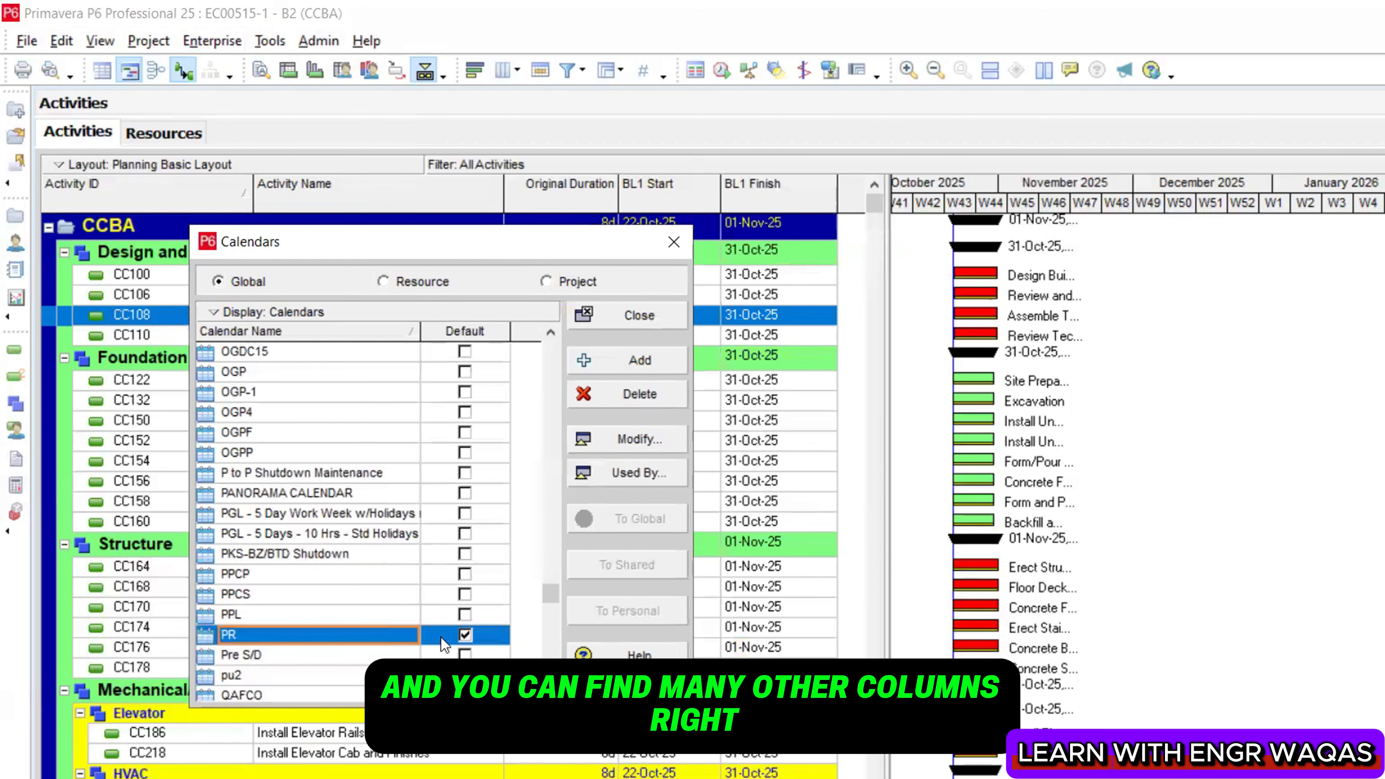
{"action": "left_click", "coordinate": [464, 634]}
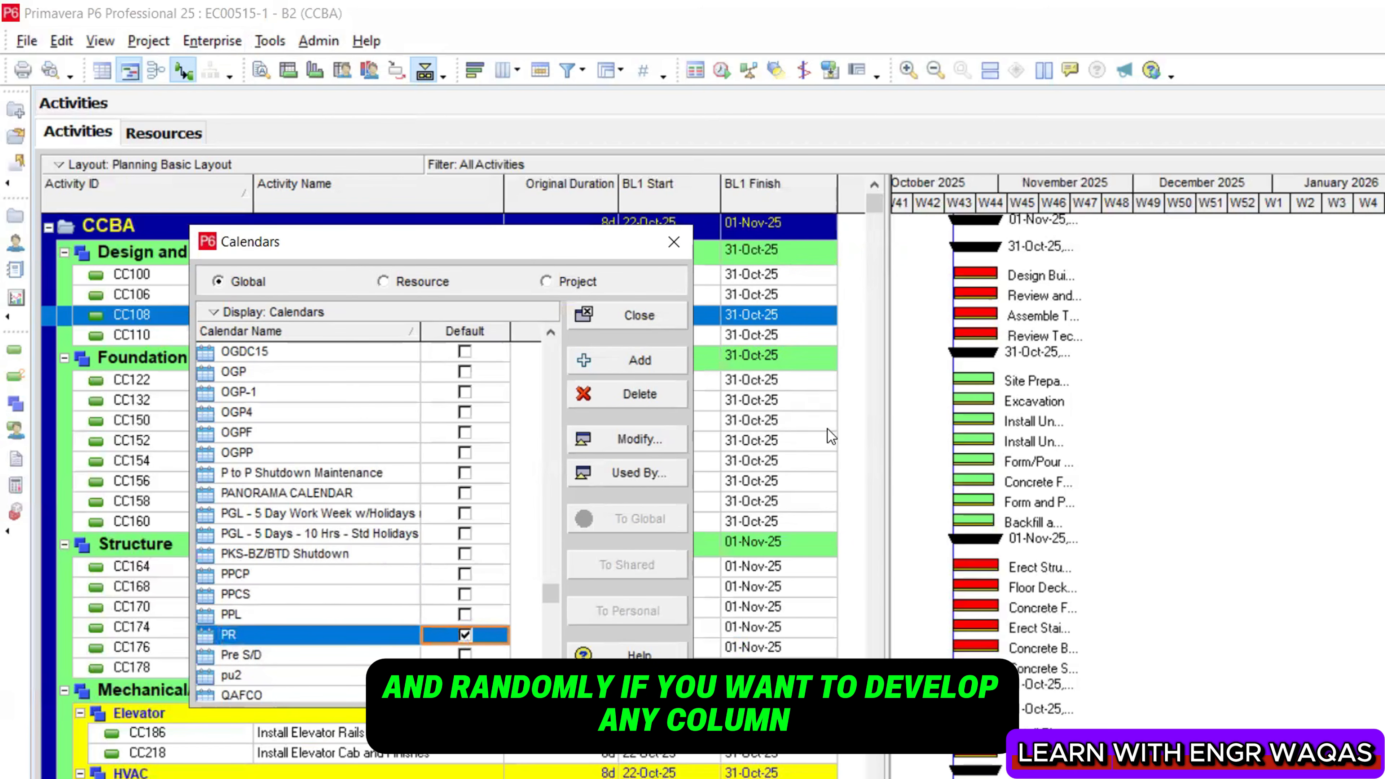
{"action": "left_click", "coordinate": [894, 508]}
Add a new global calendar copied from Standard 5 Day Workweek and name it CCBA
{"action": "left_click", "coordinate": [636, 362]}
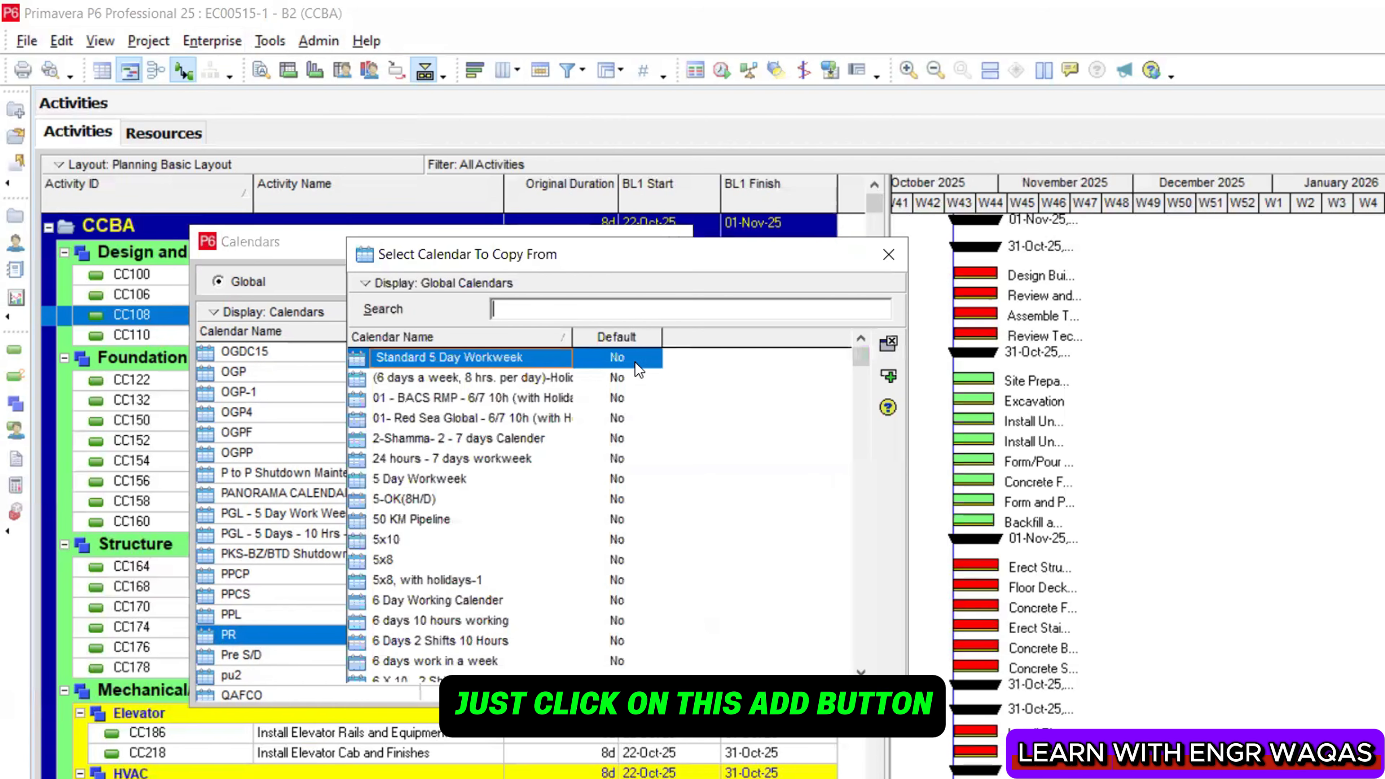
{"action": "left_click", "coordinate": [894, 378]}
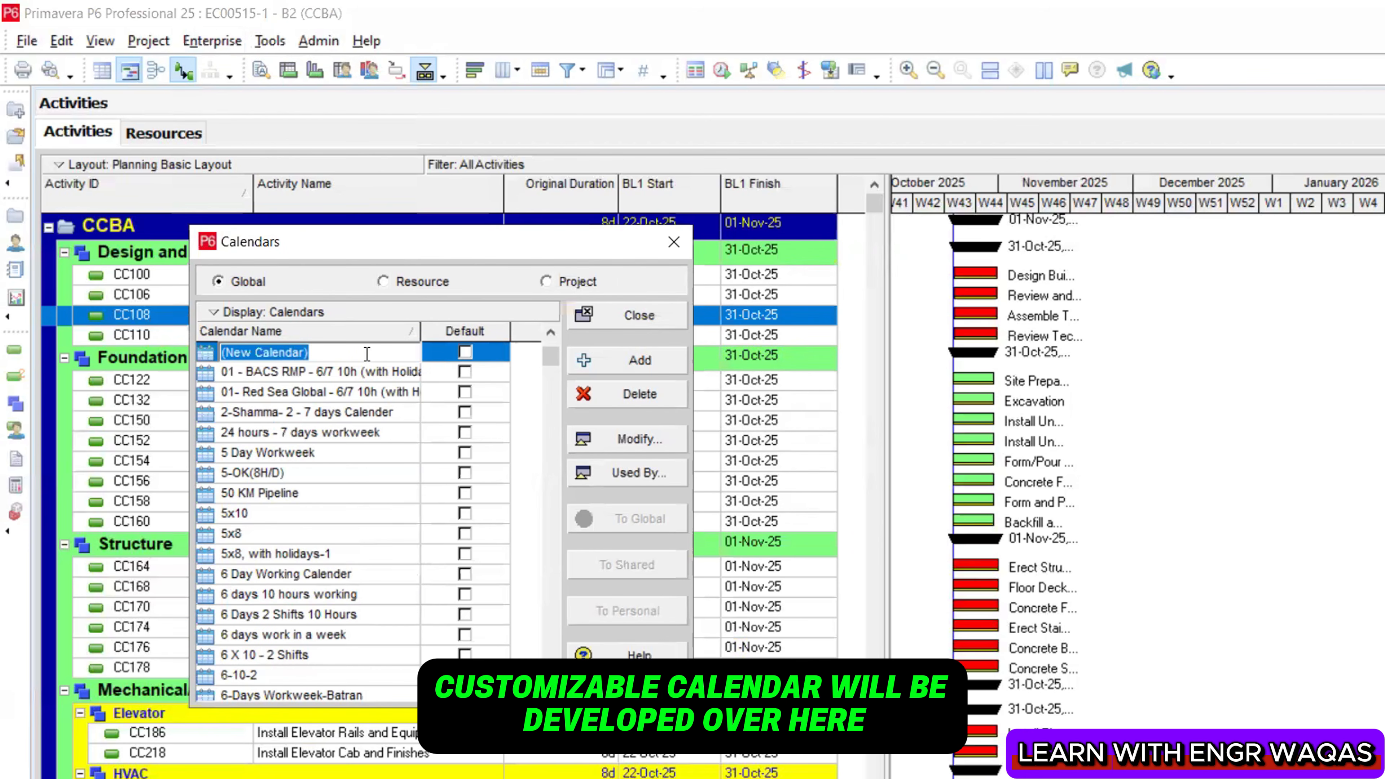
{"action": "type", "text": "P"}
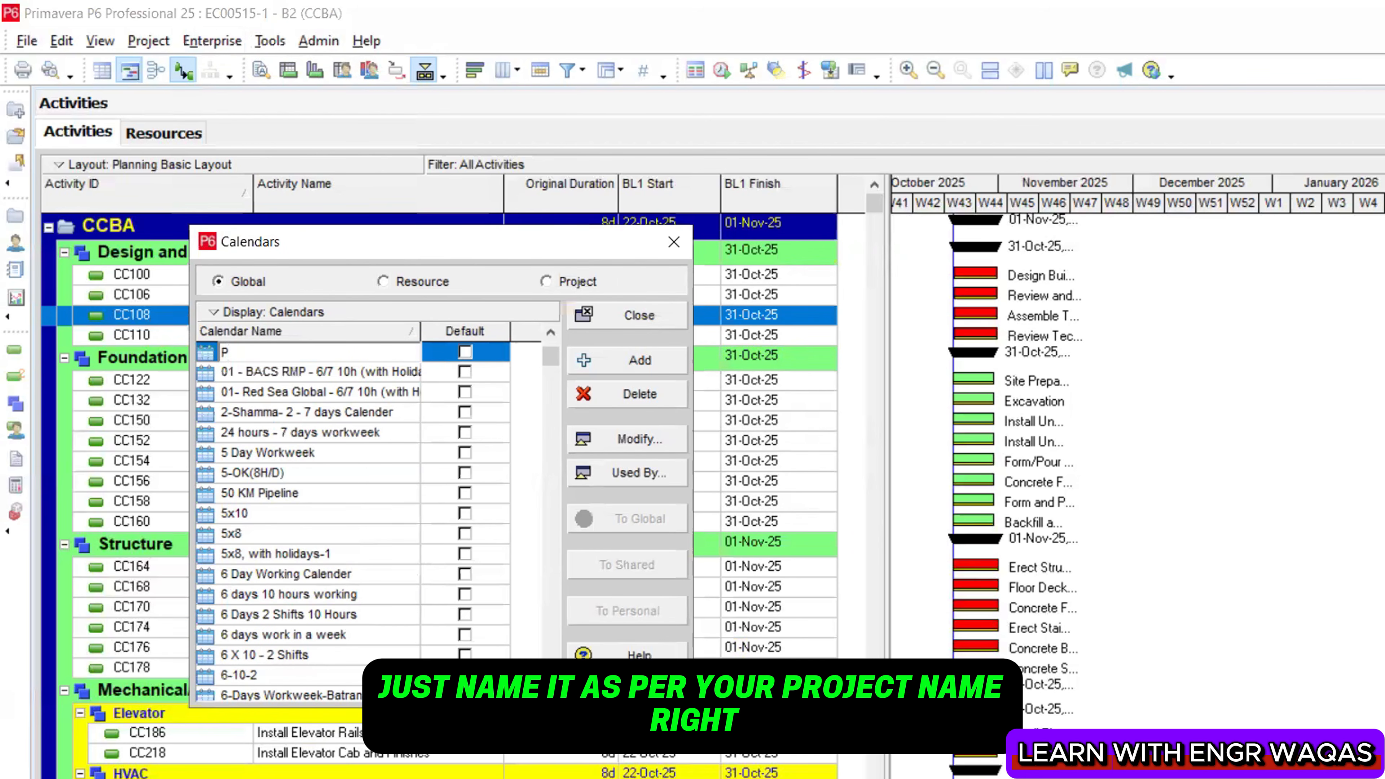
{"action": "key", "text": "BackSpace"}
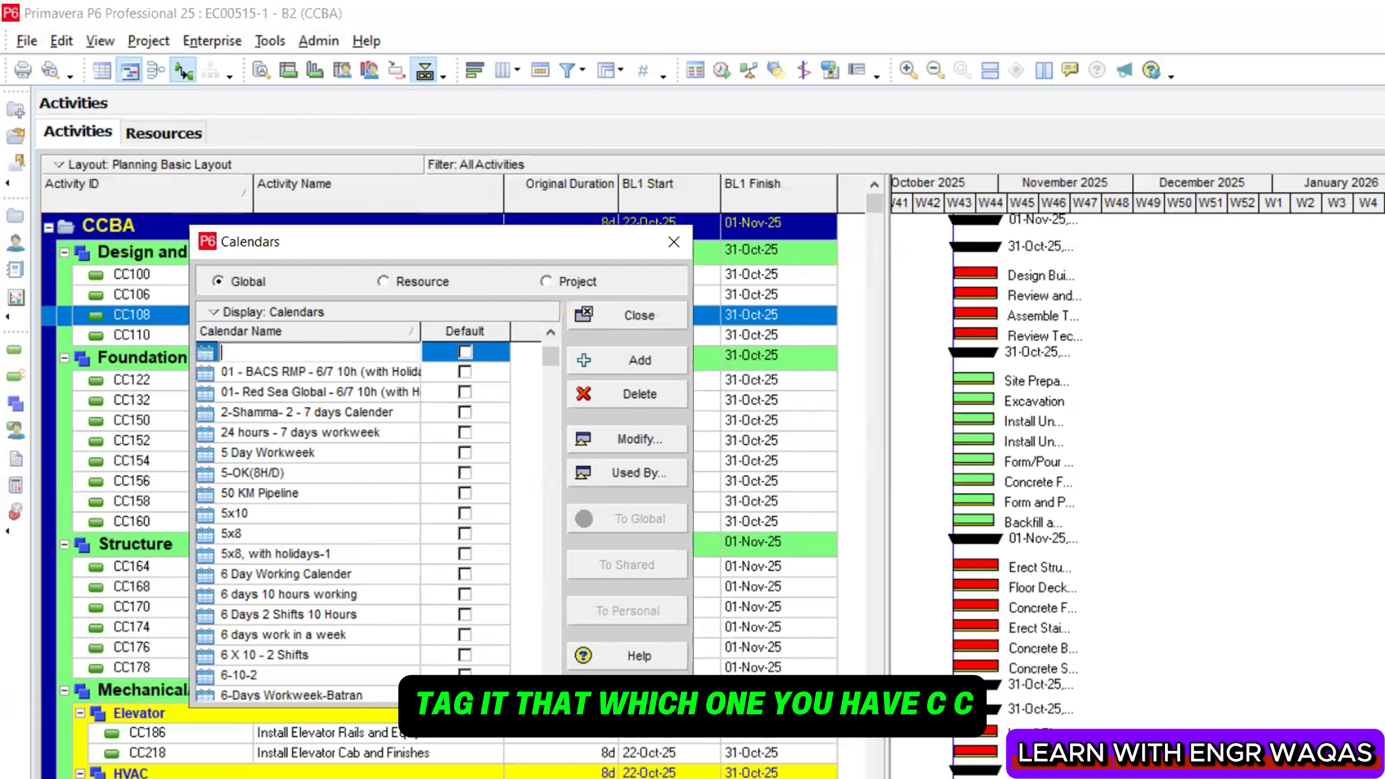
{"action": "type", "text": "CCBA"}
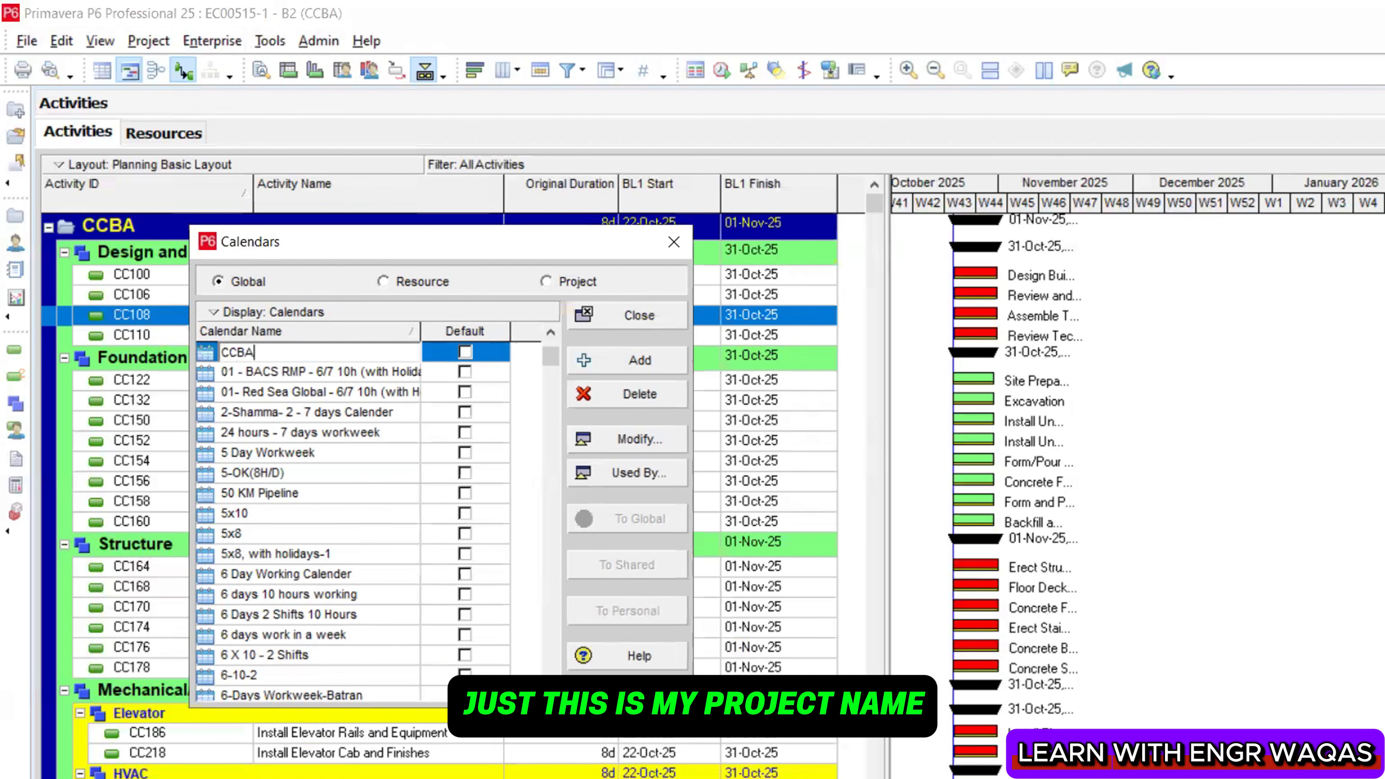
{"action": "key", "text": "Return"}
Make CCBA the default calendar and open it for modification, keeping the total work hours/day mode after viewing the detailed mode
{"action": "scroll", "coordinate": [360, 531], "scroll_direction": "down", "scroll_amount": 1}
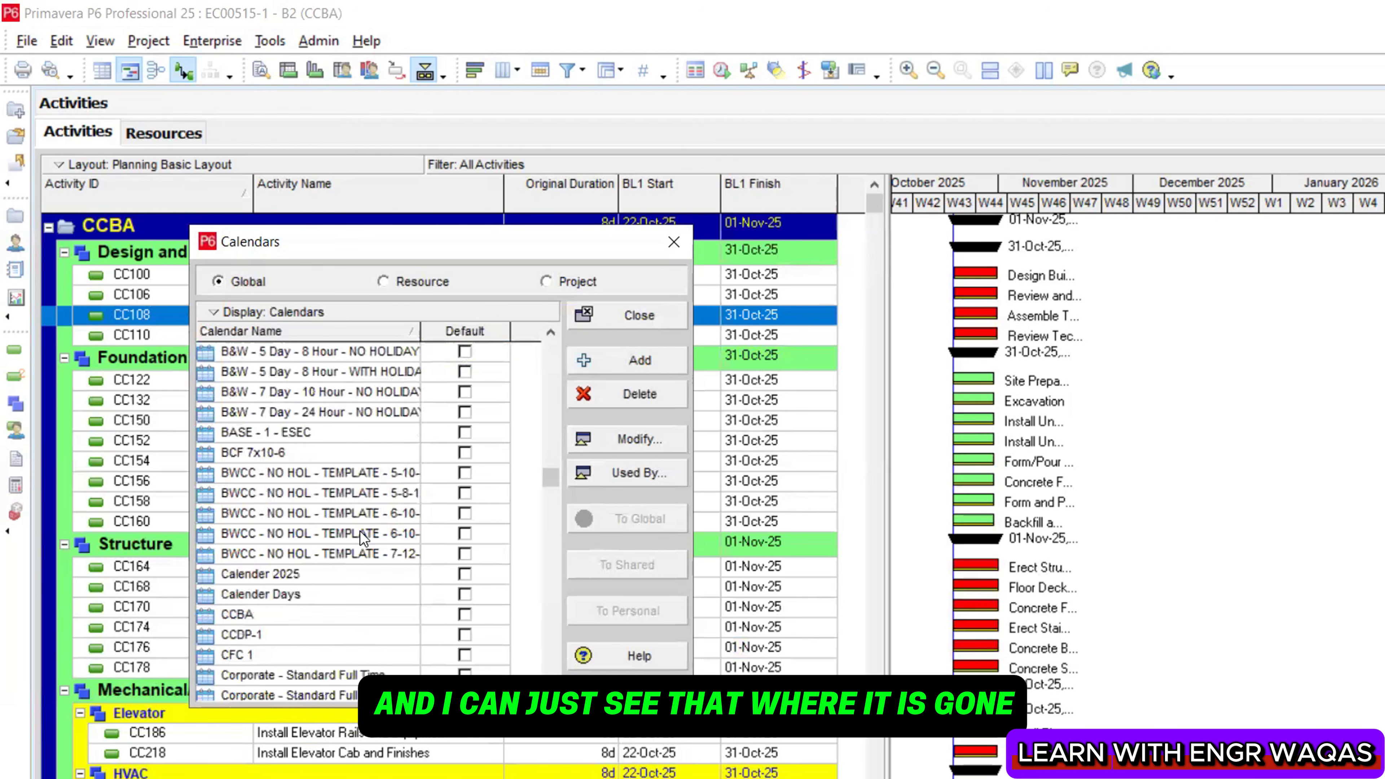
{"action": "left_click", "coordinate": [466, 617]}
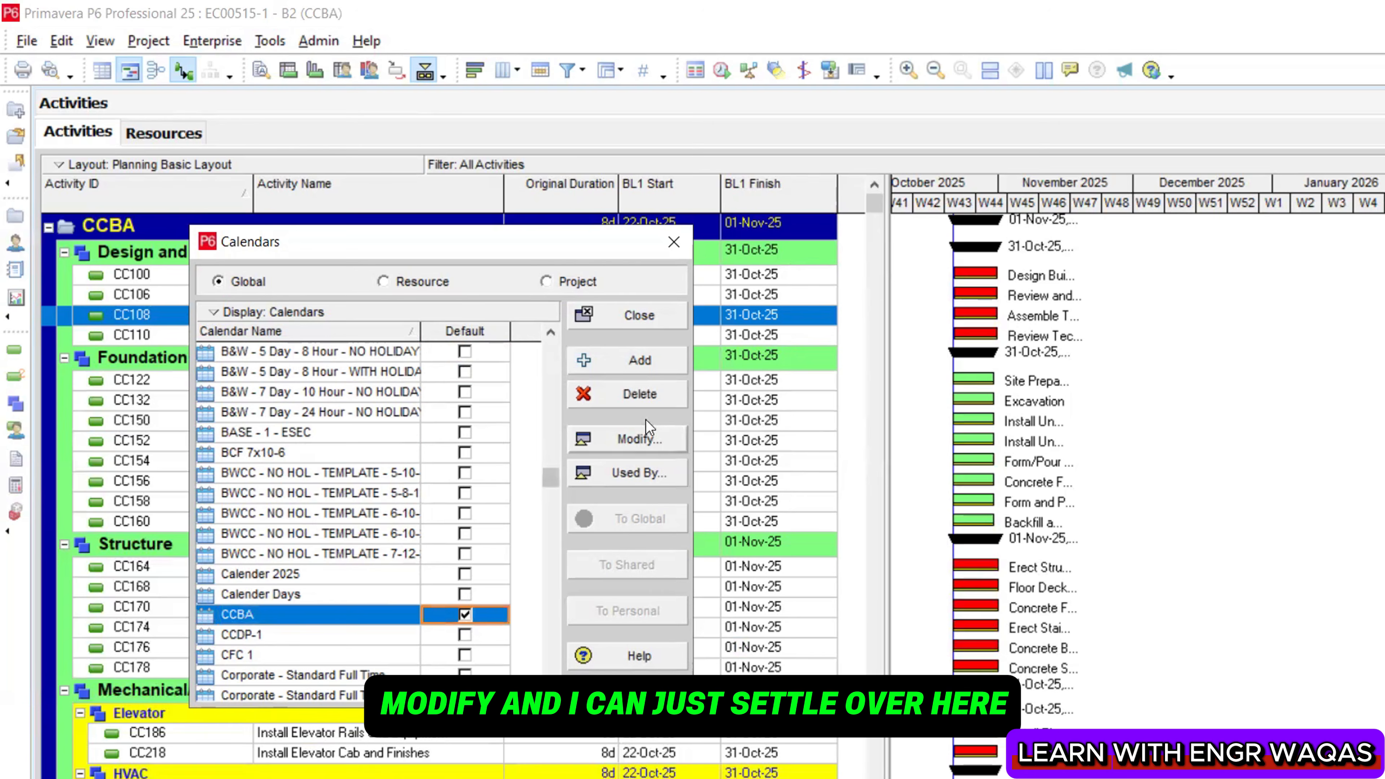
{"action": "left_click", "coordinate": [639, 439]}
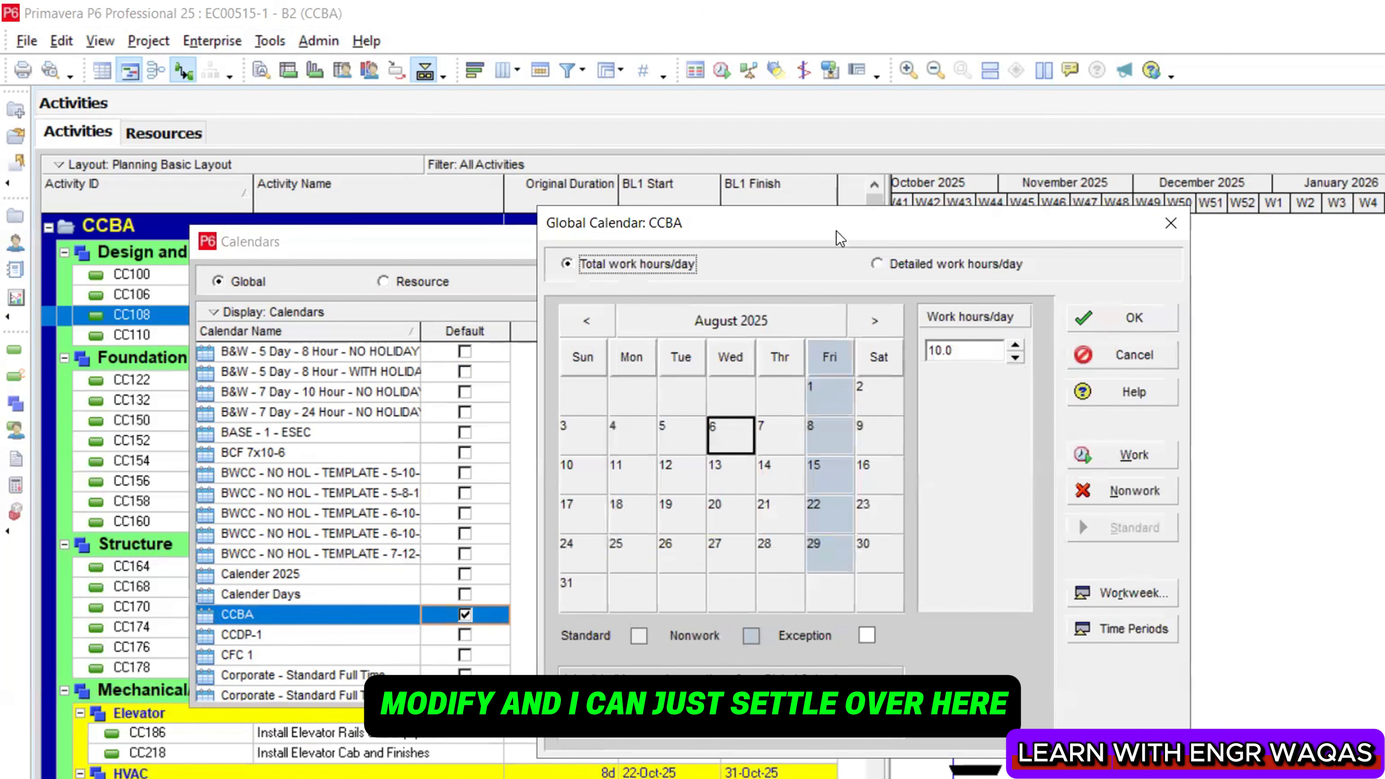
{"action": "left_click_drag", "start_coordinate": [837, 231], "coordinate": [529, 227]}
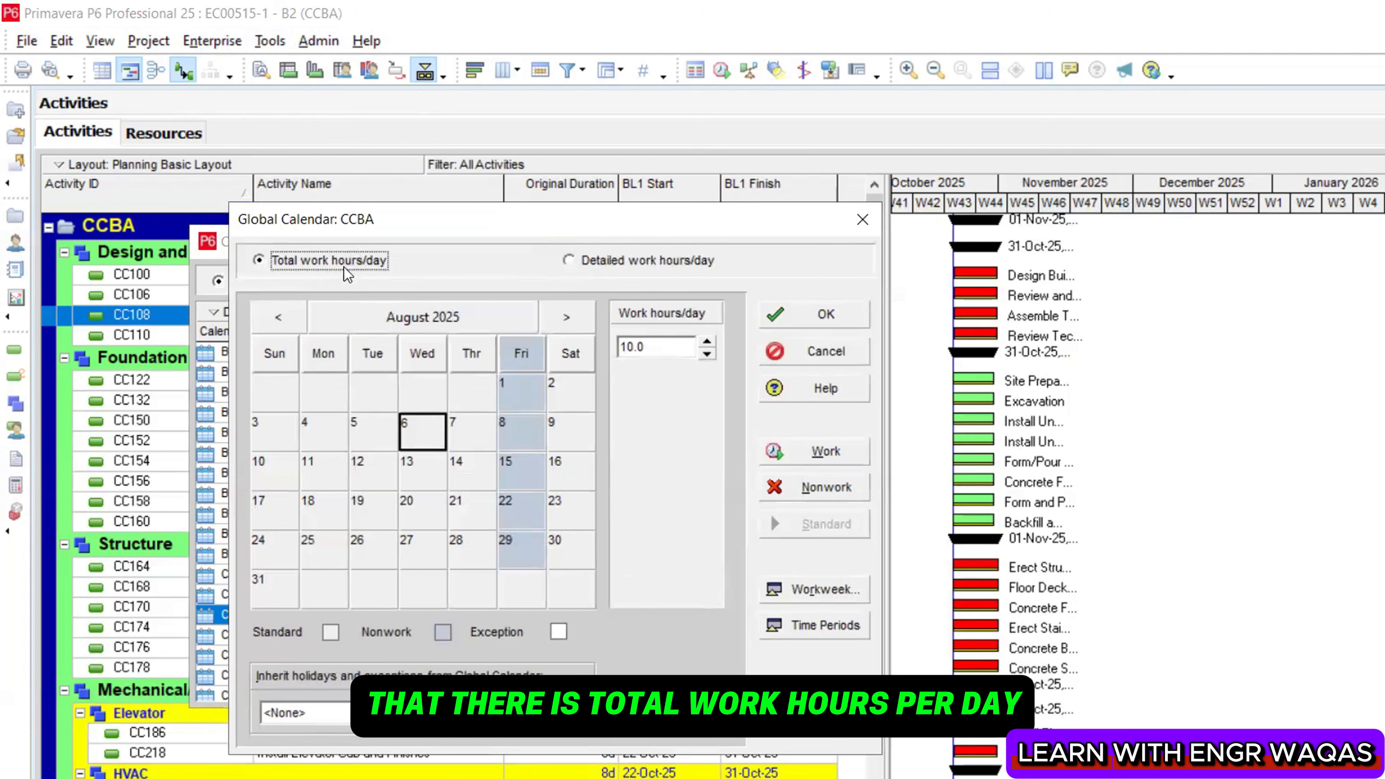
{"action": "left_click", "coordinate": [647, 261]}
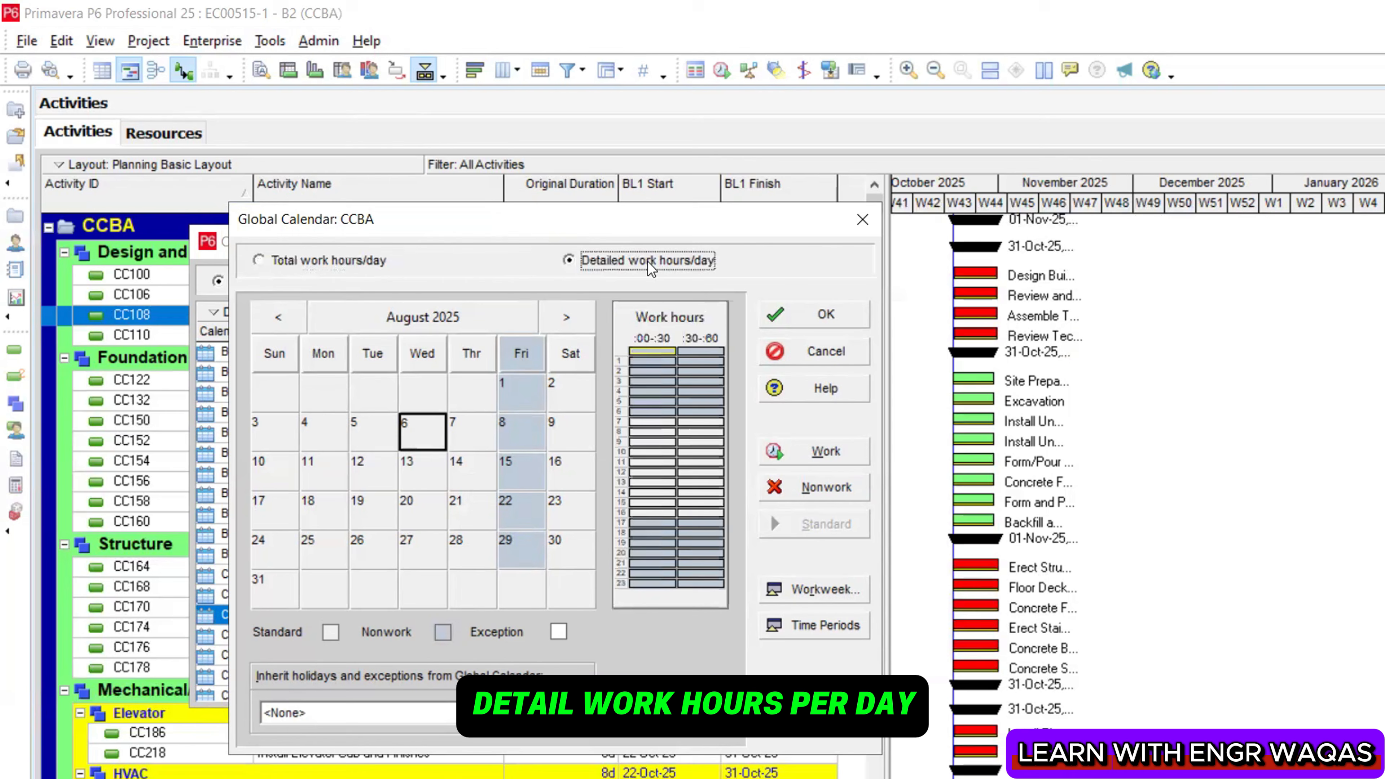
{"action": "left_click", "coordinate": [367, 265]}
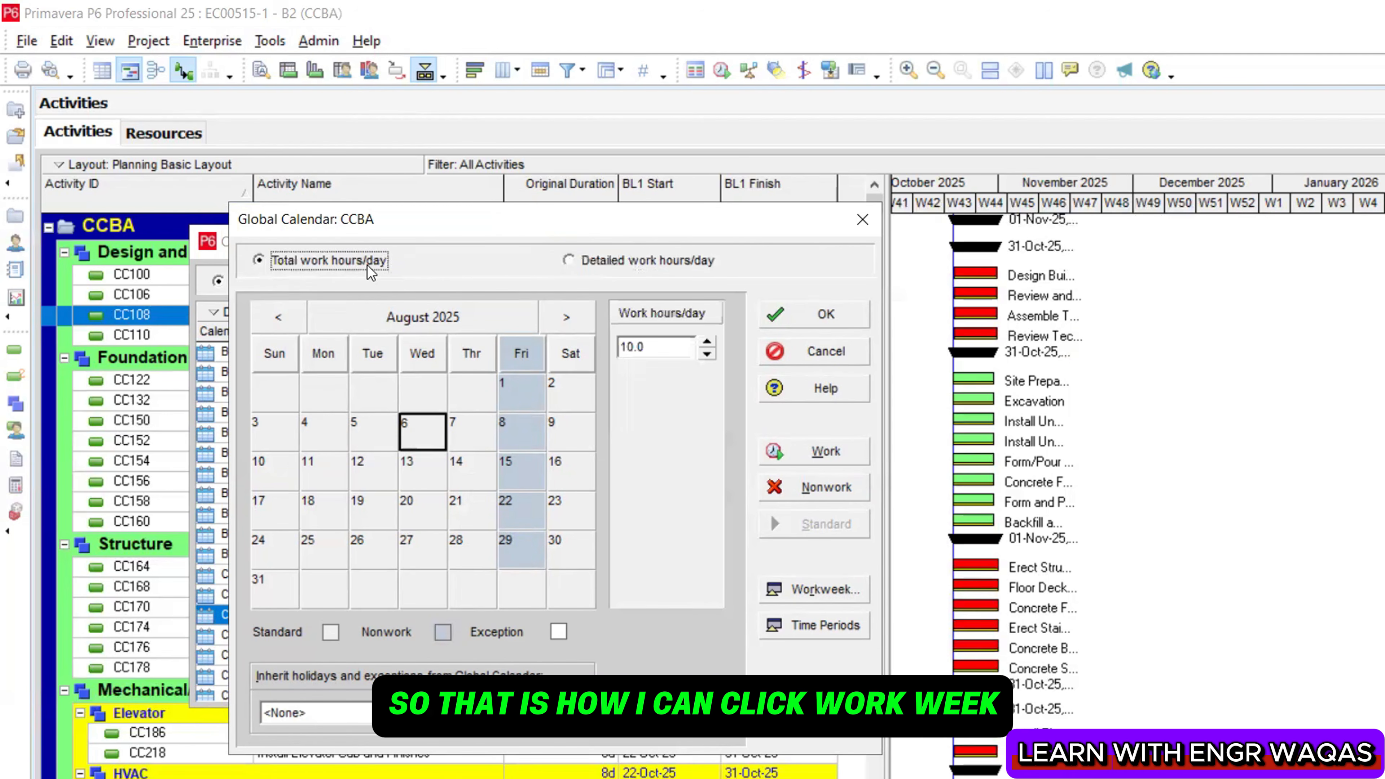
Set the CCBA calendar's standard weekly work hours to 12 for Monday, Tuesday, Wednesday and Thursday
{"action": "left_click", "coordinate": [848, 586]}
{"action": "double_click", "coordinate": [674, 505]}
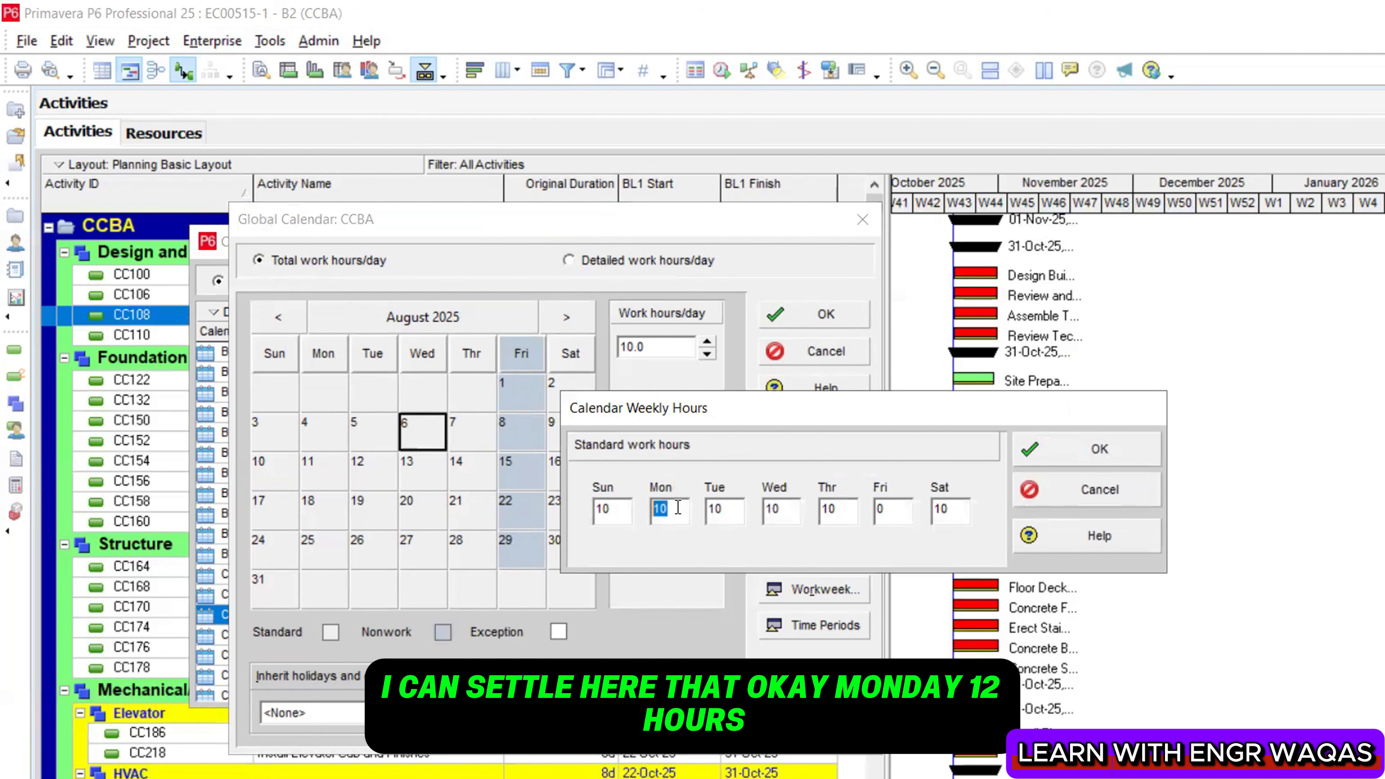
{"action": "type", "text": "12"}
{"action": "double_click", "coordinate": [730, 511]}
{"action": "type", "text": "12"}
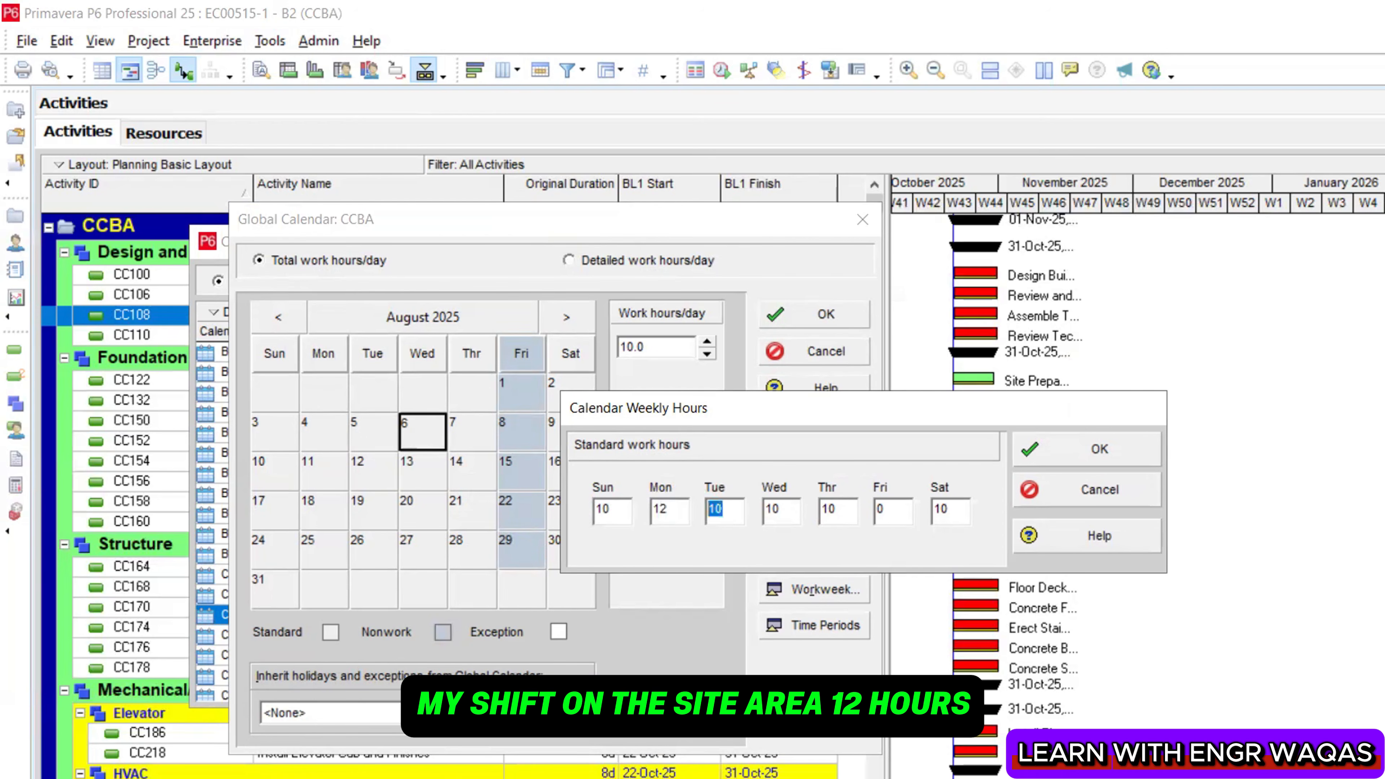
{"action": "double_click", "coordinate": [780, 507]}
{"action": "type", "text": "12"}
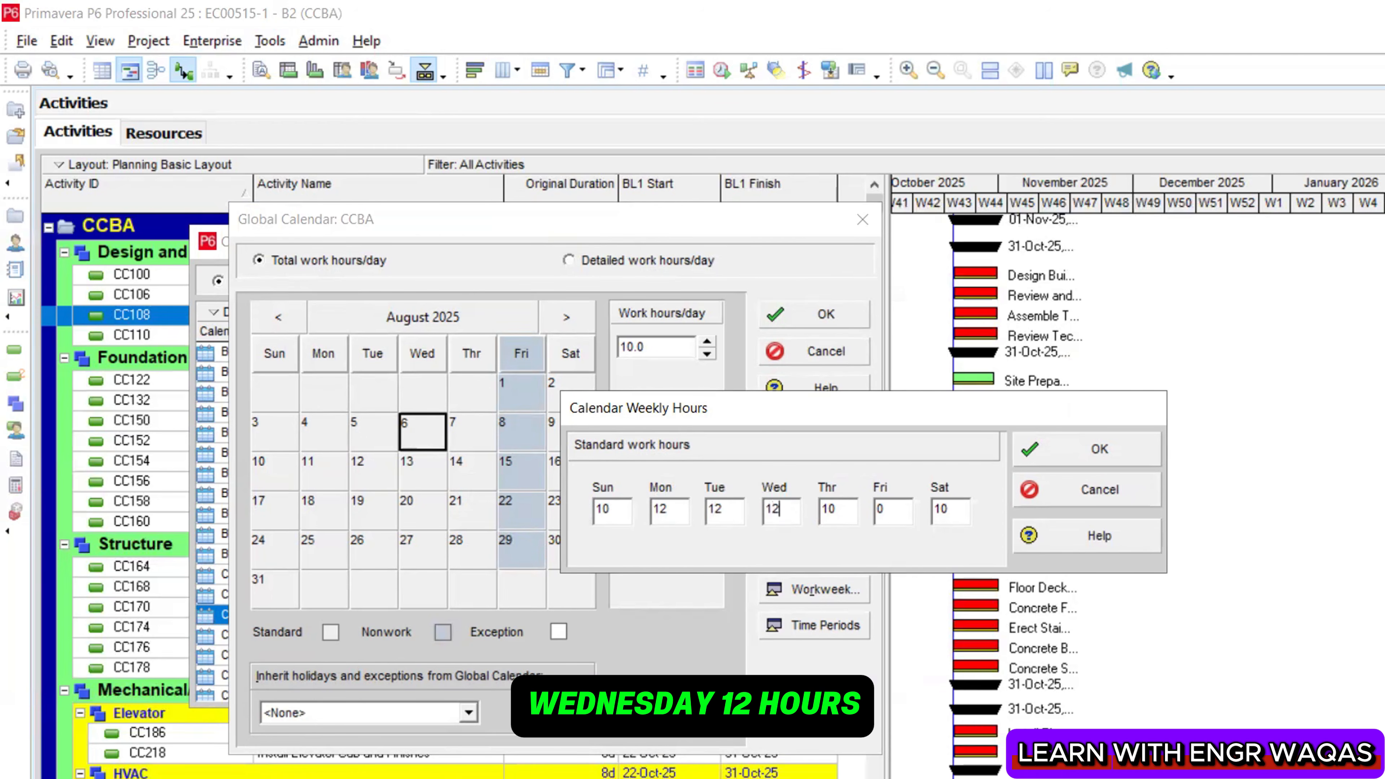
{"action": "double_click", "coordinate": [834, 508]}
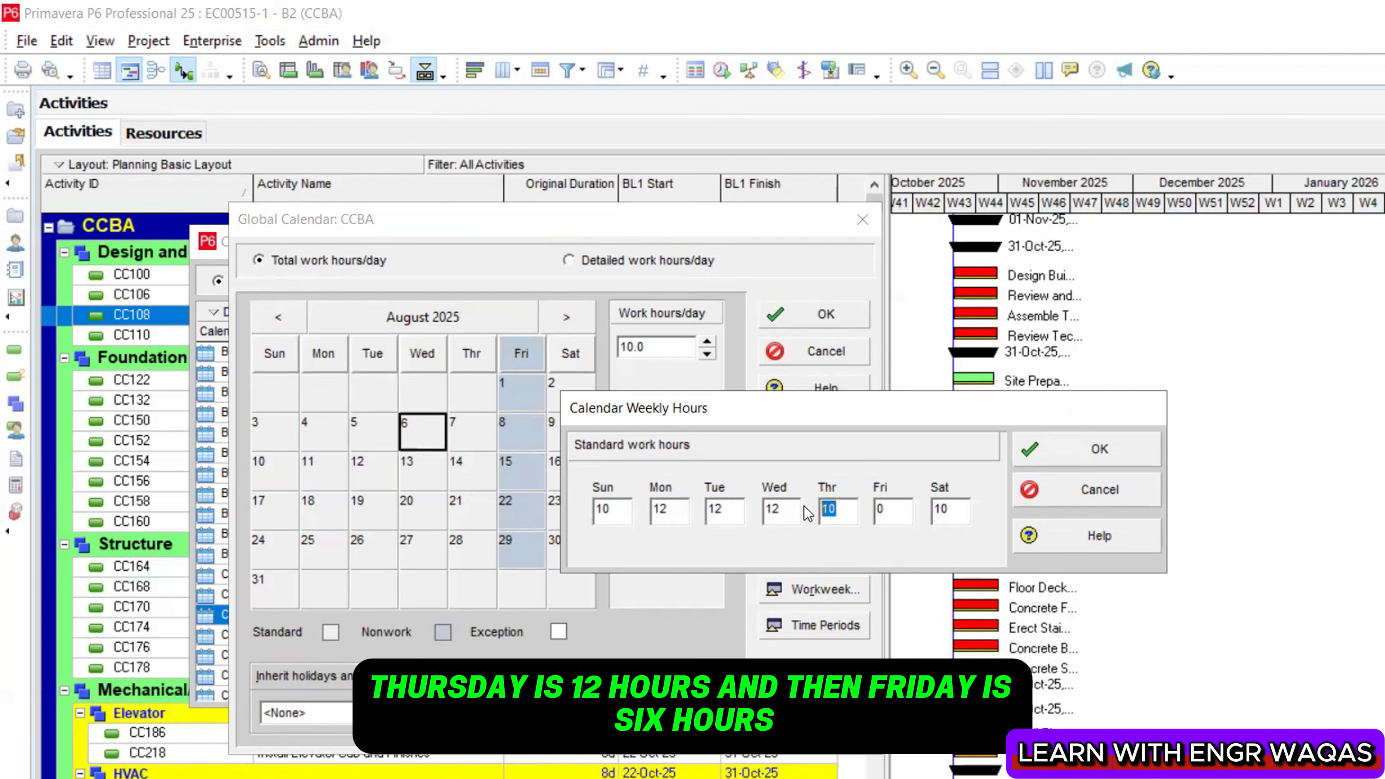
{"action": "type", "text": "12"}
Set the standard work hours to 6 on Friday, 12 on Saturday and 0 on Sunday, and confirm the workweek
{"action": "double_click", "coordinate": [895, 508]}
{"action": "type", "text": "6"}
{"action": "key", "text": "Tab"}
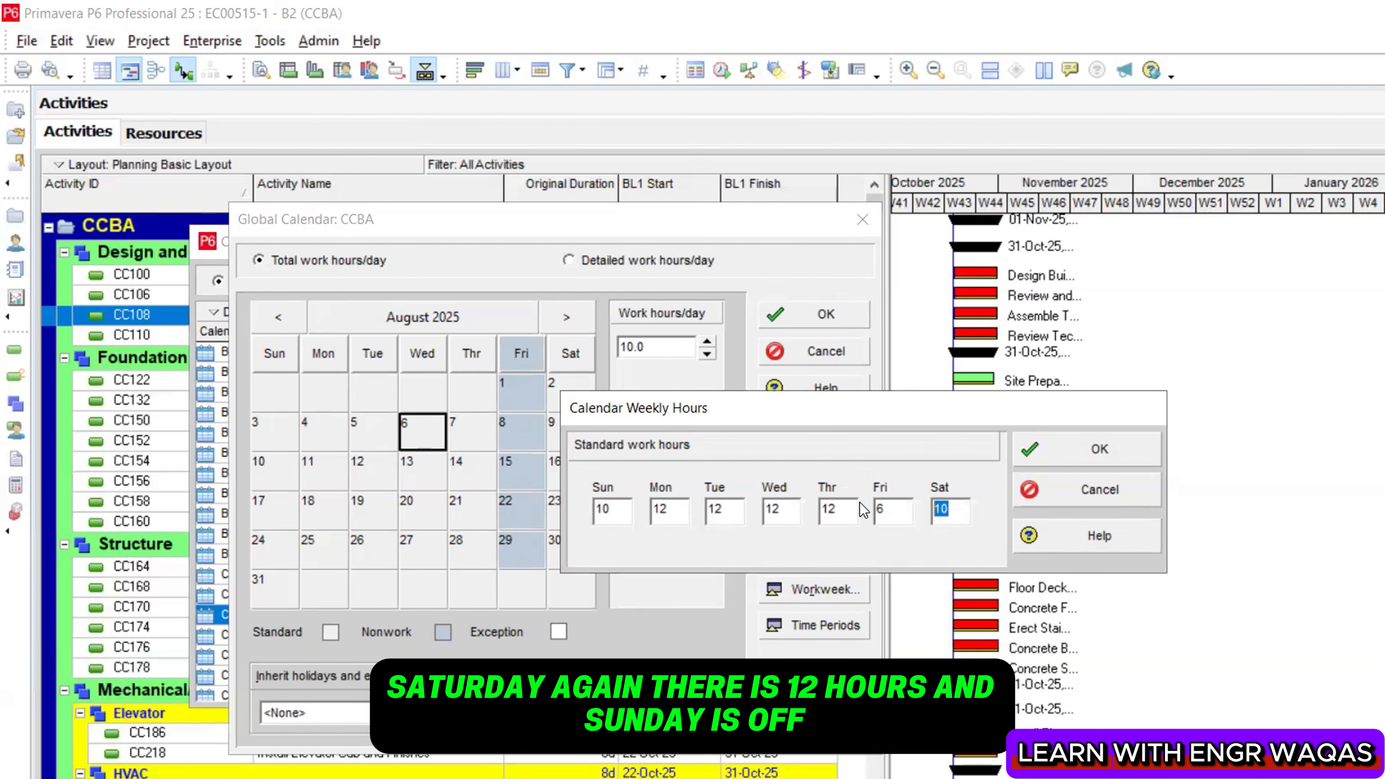
{"action": "type", "text": "12"}
{"action": "double_click", "coordinate": [610, 509]}
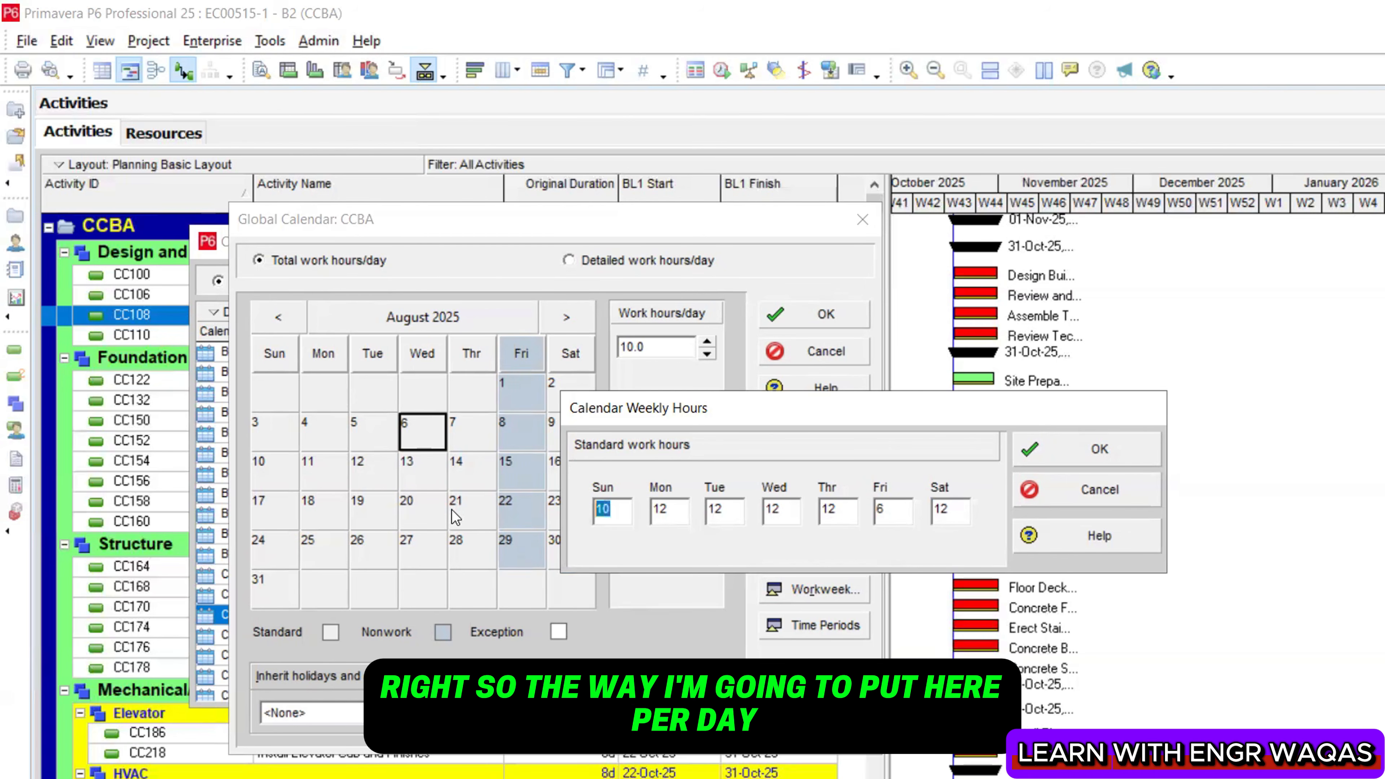
{"action": "type", "text": "0"}
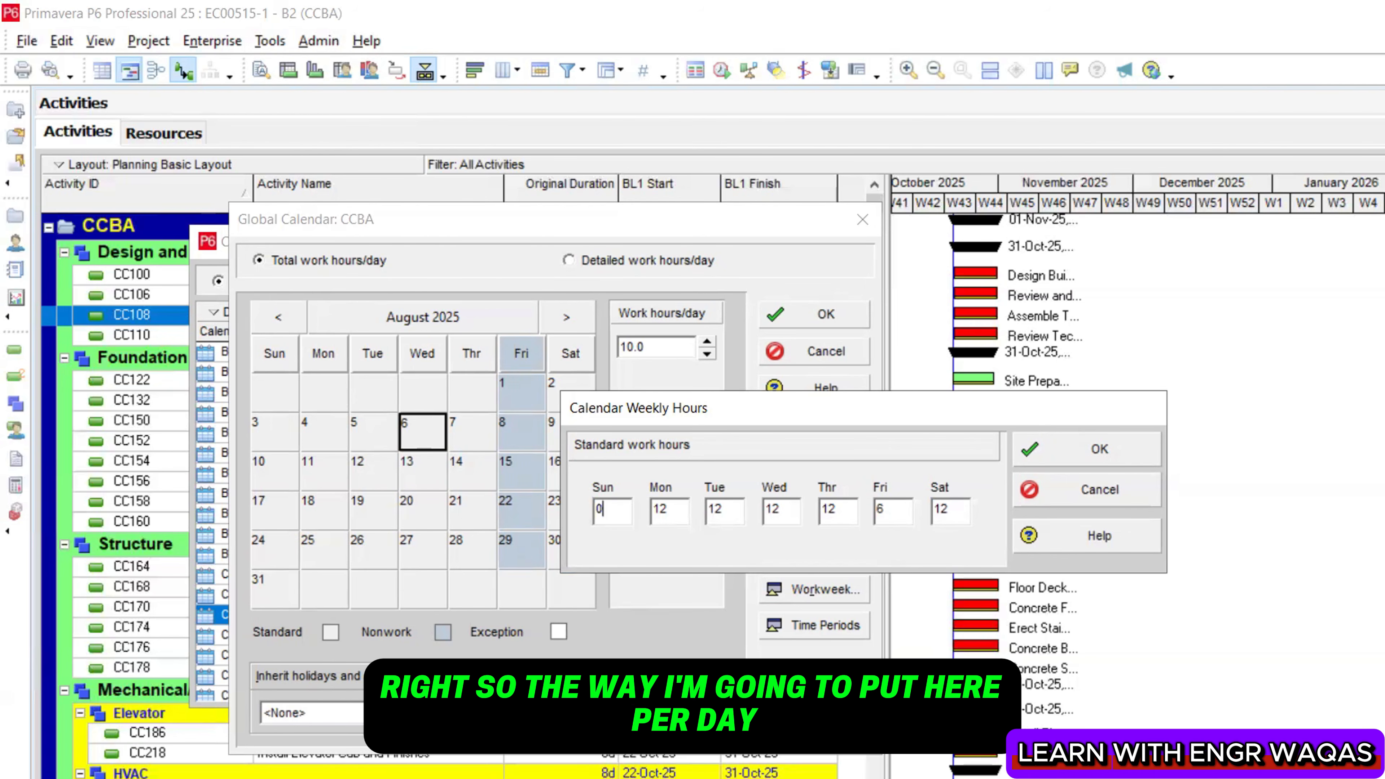
{"action": "left_click", "coordinate": [1071, 463]}
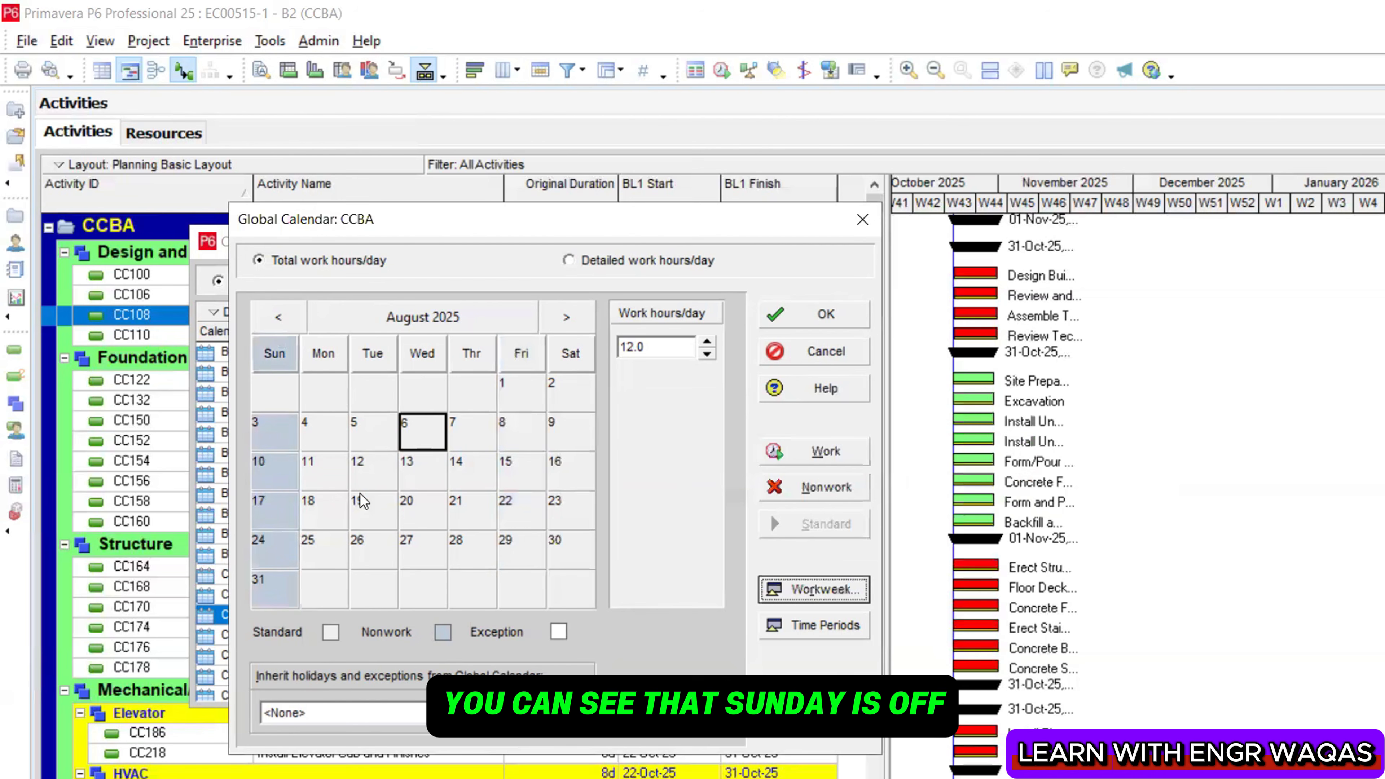
Check the daily work hours on 12 and 15 August and view the calendar's hours per time period
{"action": "left_click", "coordinate": [366, 472]}
{"action": "left_click", "coordinate": [517, 461]}
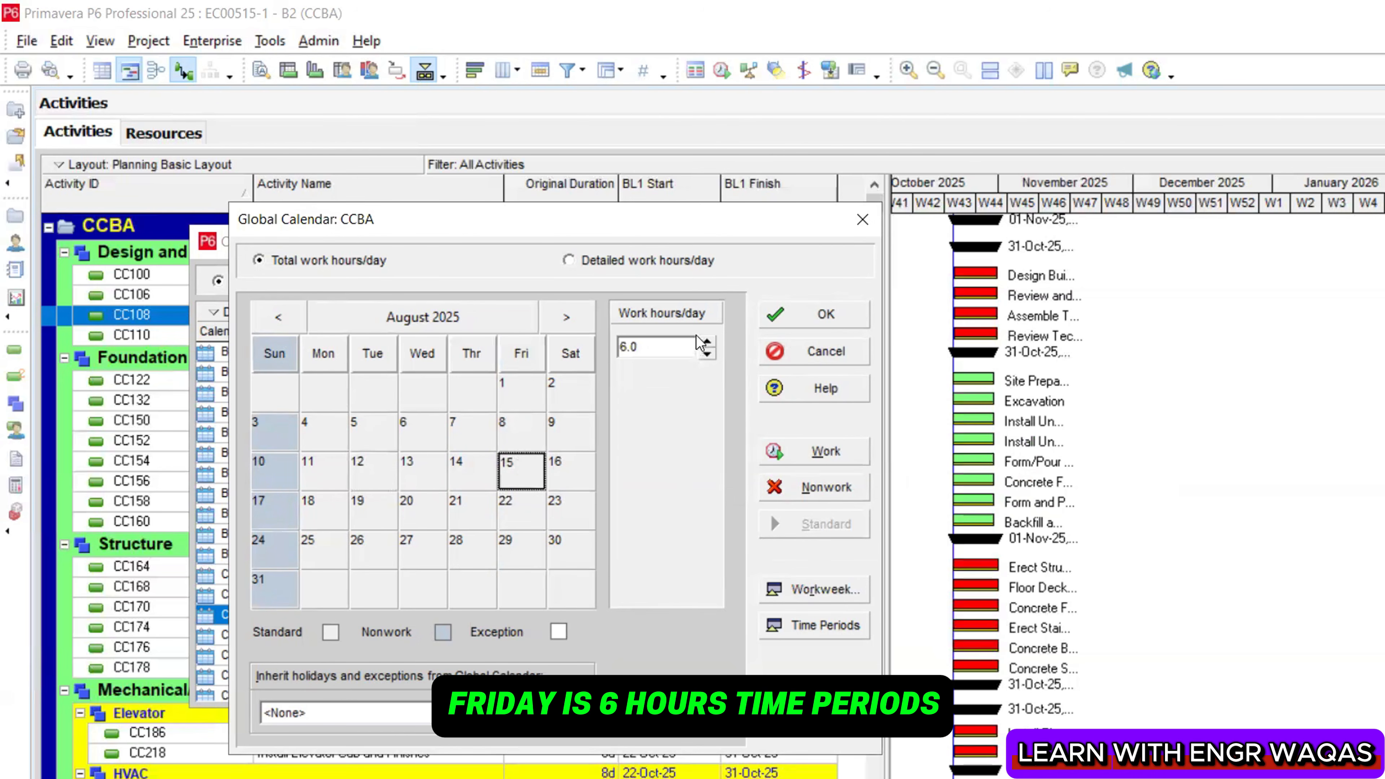
{"action": "left_click", "coordinate": [832, 627]}
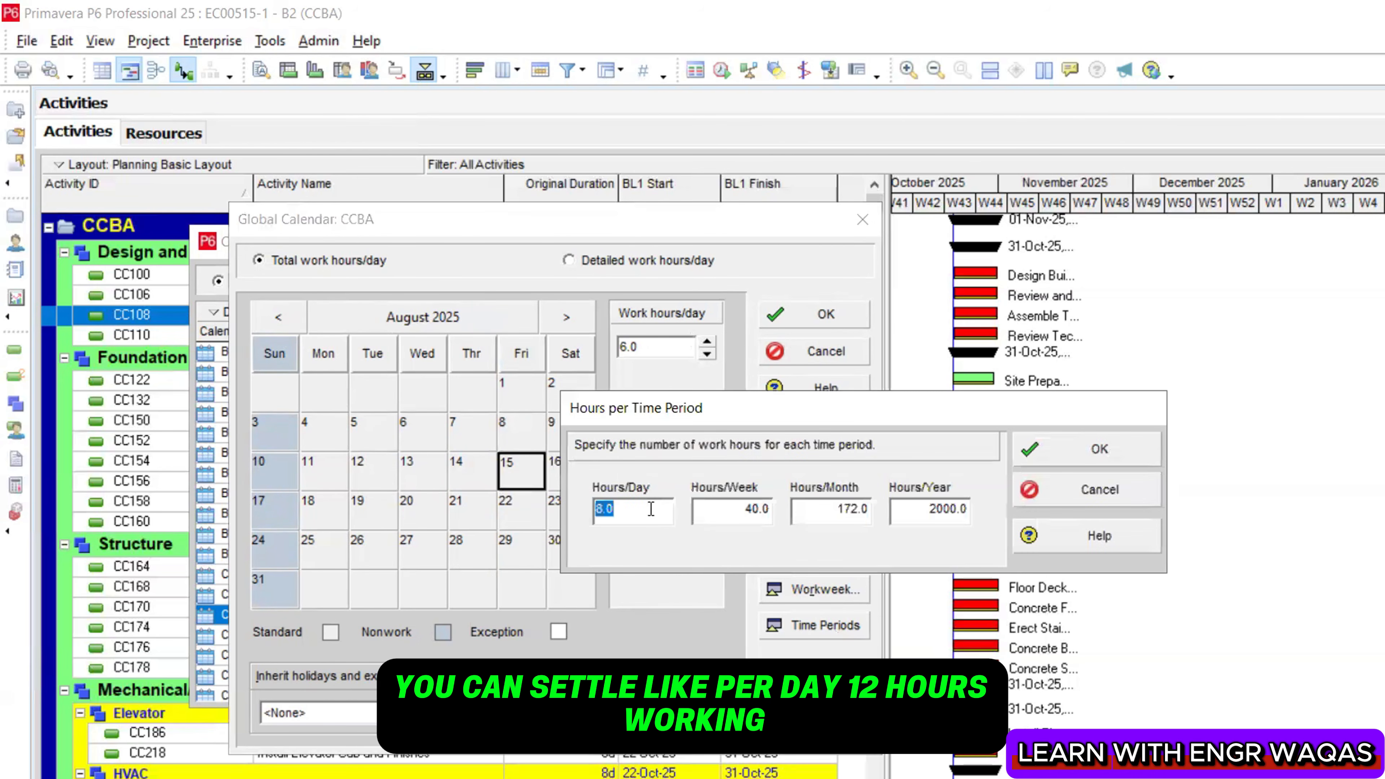
{"action": "left_click", "coordinate": [760, 508]}
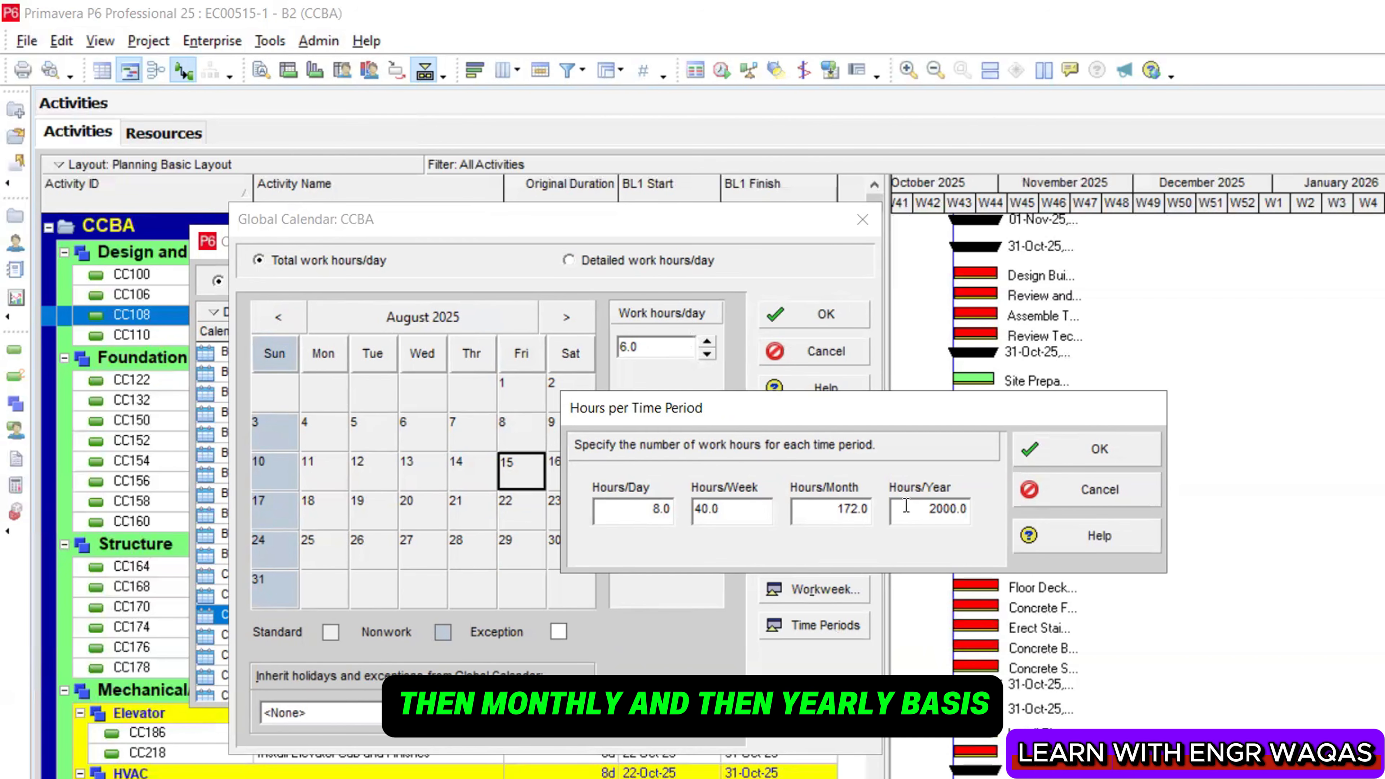
{"action": "left_click", "coordinate": [1086, 449]}
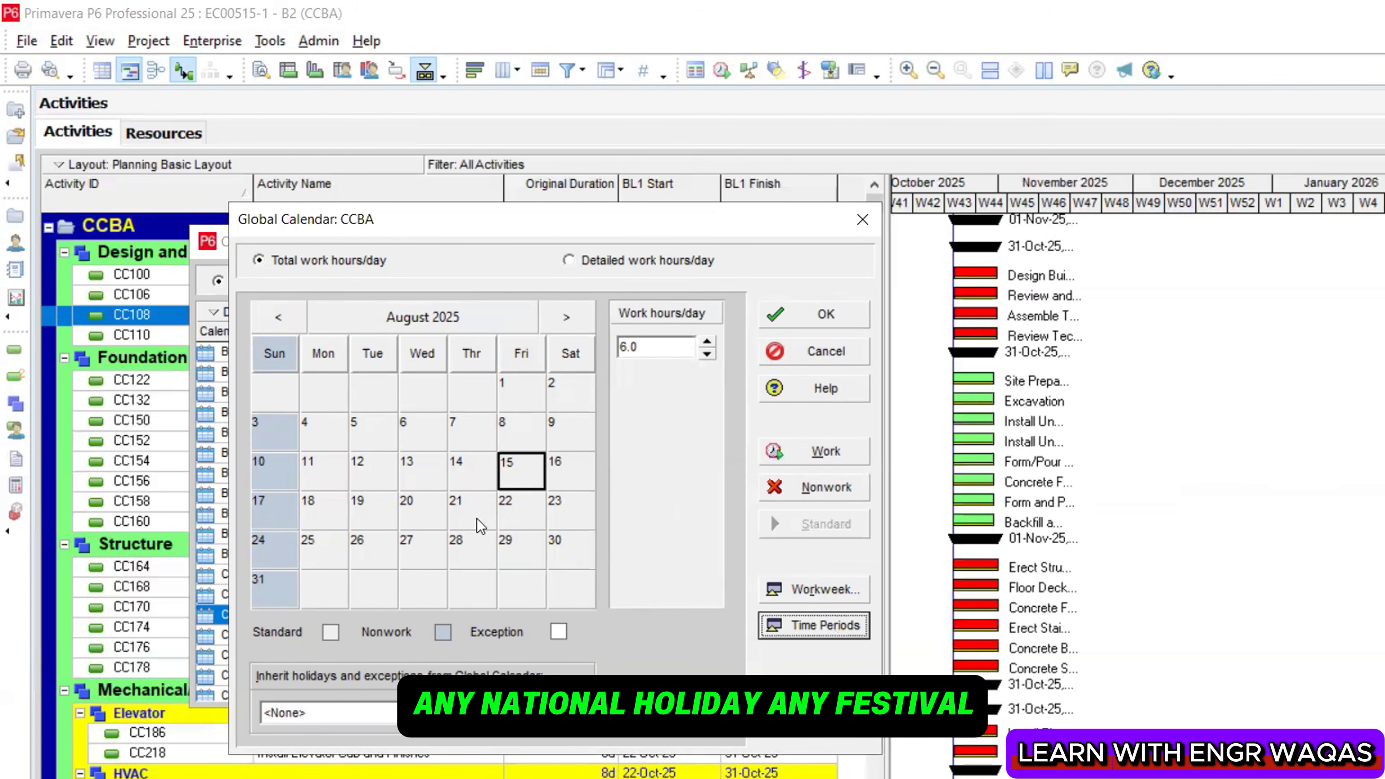
Mark 21 and 22 August 2025 as nonwork days in the CCBA calendar
{"action": "left_click", "coordinate": [478, 506]}
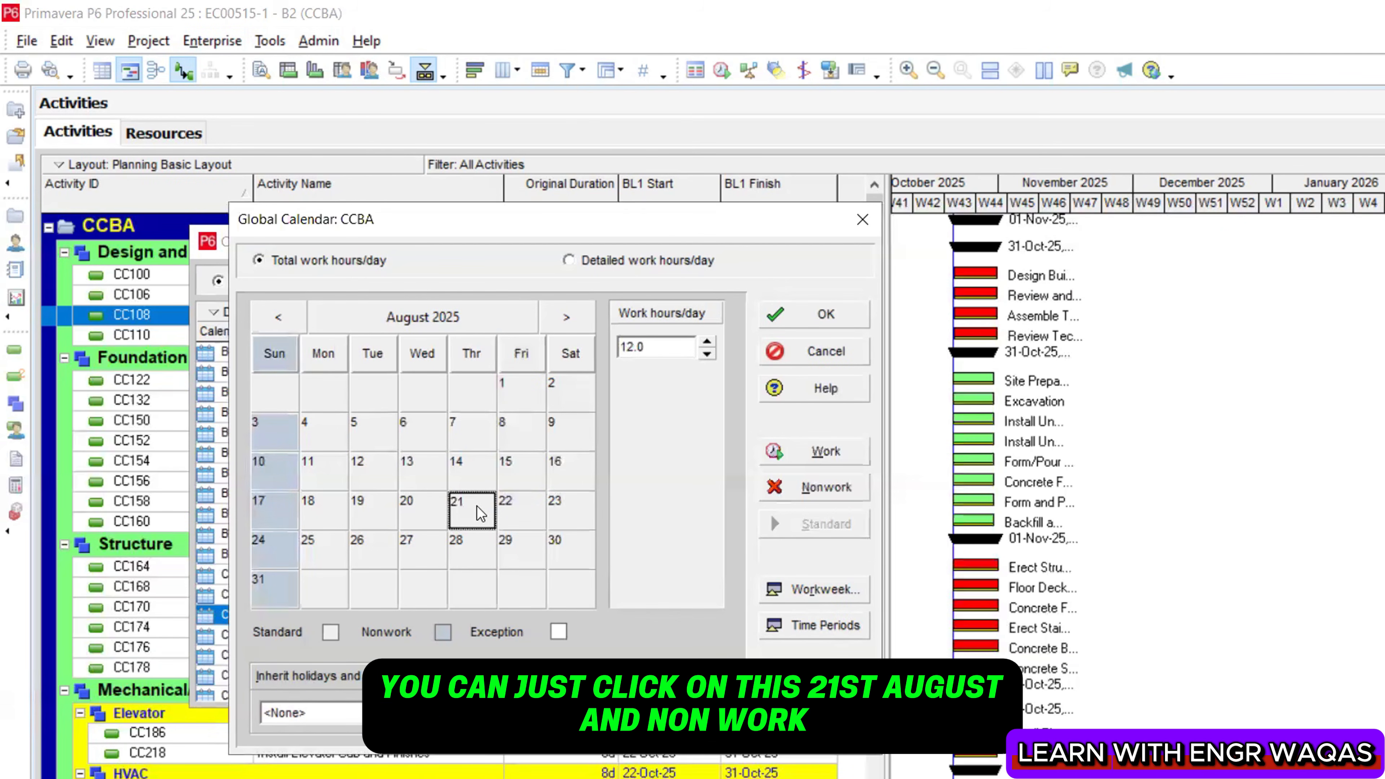
{"action": "left_click", "coordinate": [835, 487]}
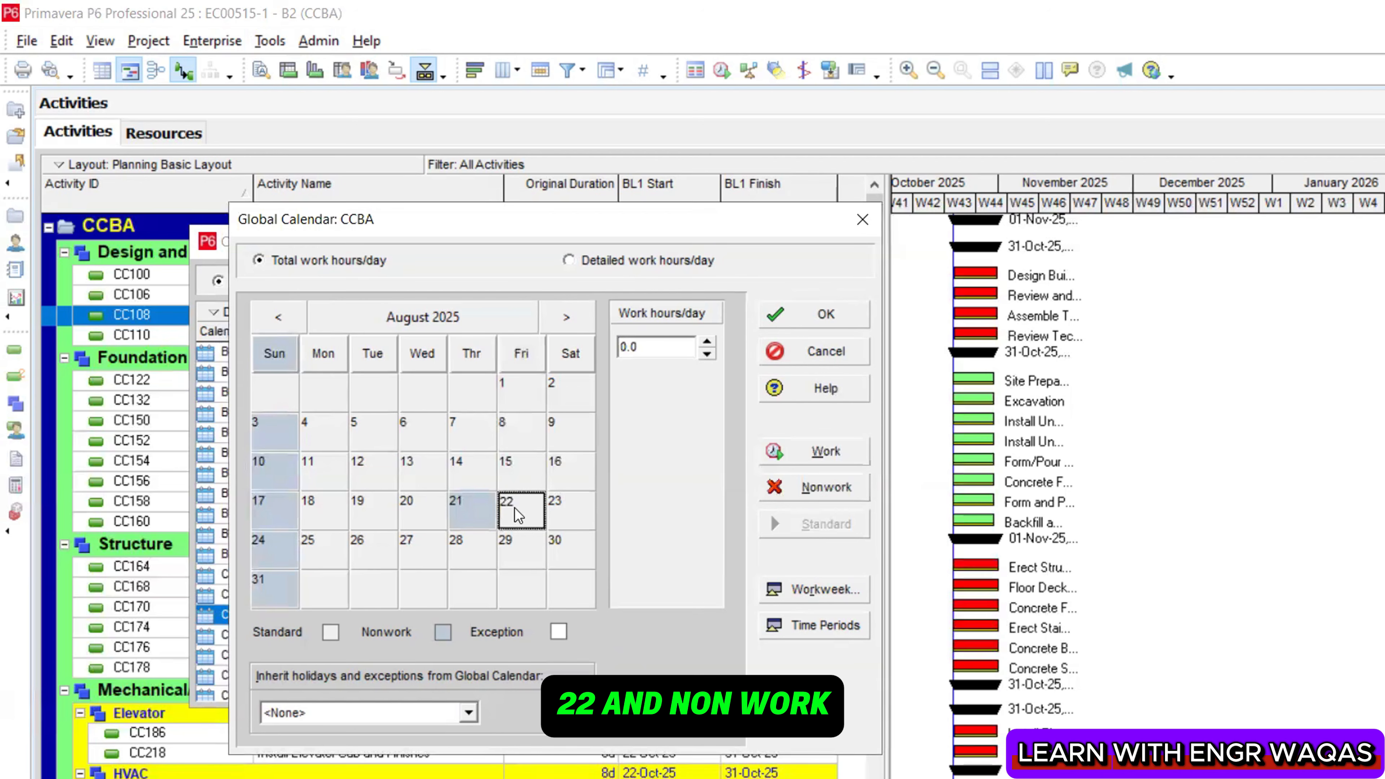
{"action": "left_click", "coordinate": [515, 508]}
{"action": "left_click", "coordinate": [826, 487]}
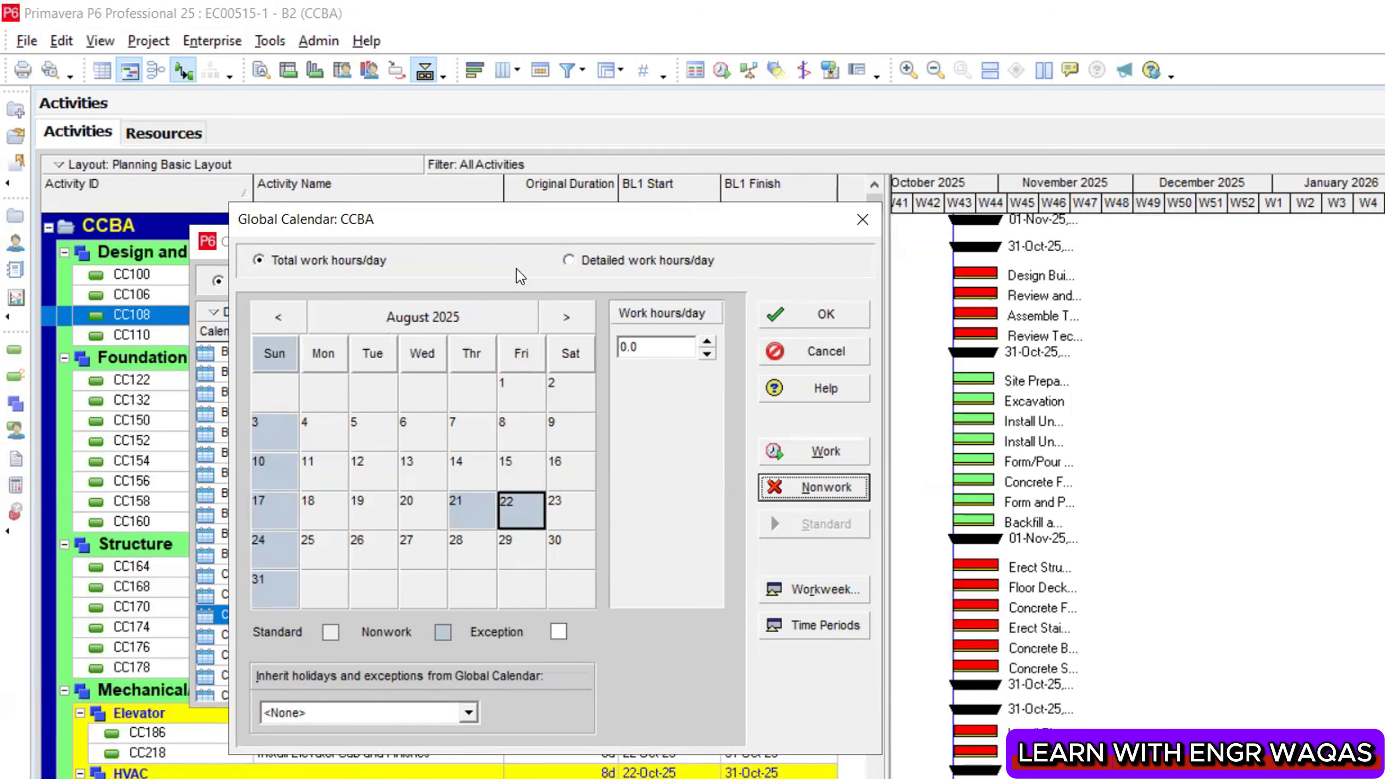
Switch the CCBA calendar to detailed work hours and mark 8:00–9:00 as work time for Monday to Thursday and Saturday
{"action": "left_click", "coordinate": [607, 262]}
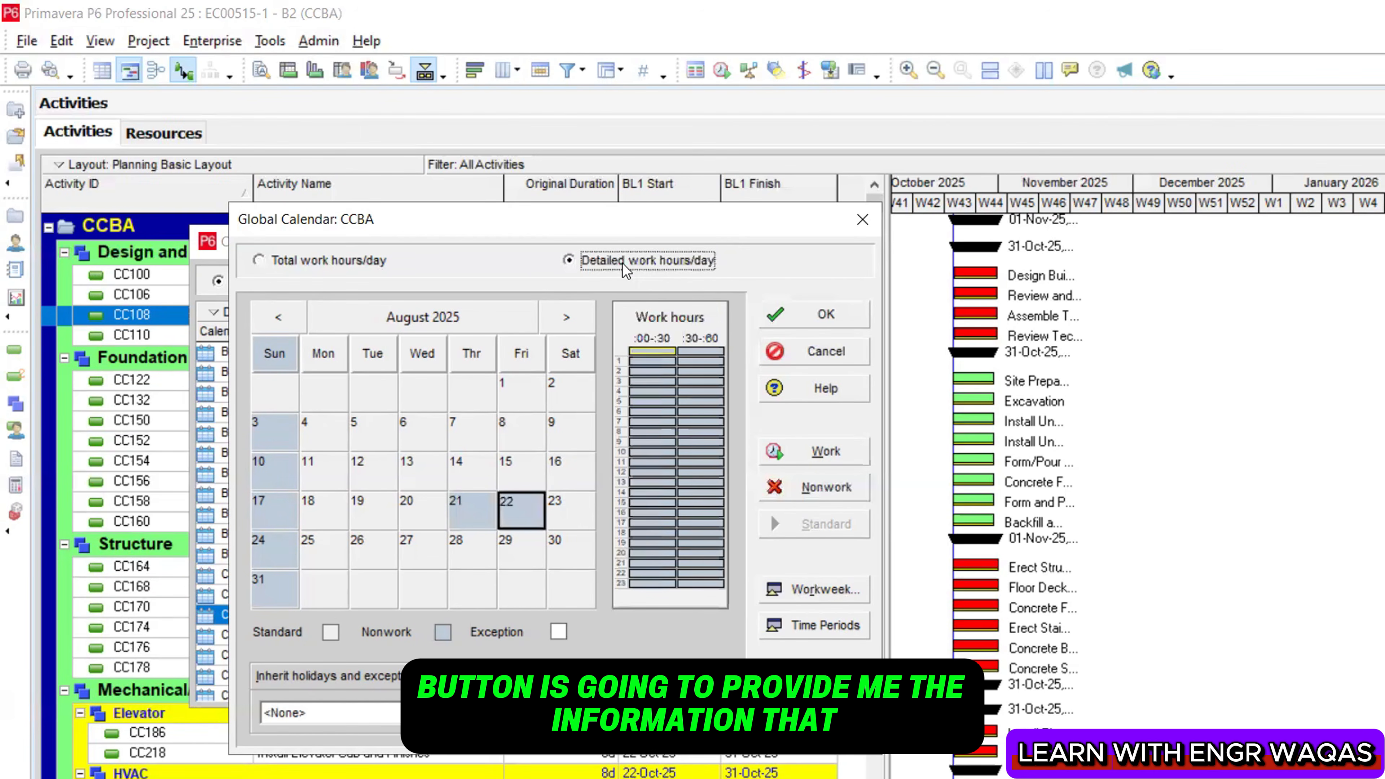
{"action": "left_click", "coordinate": [369, 472]}
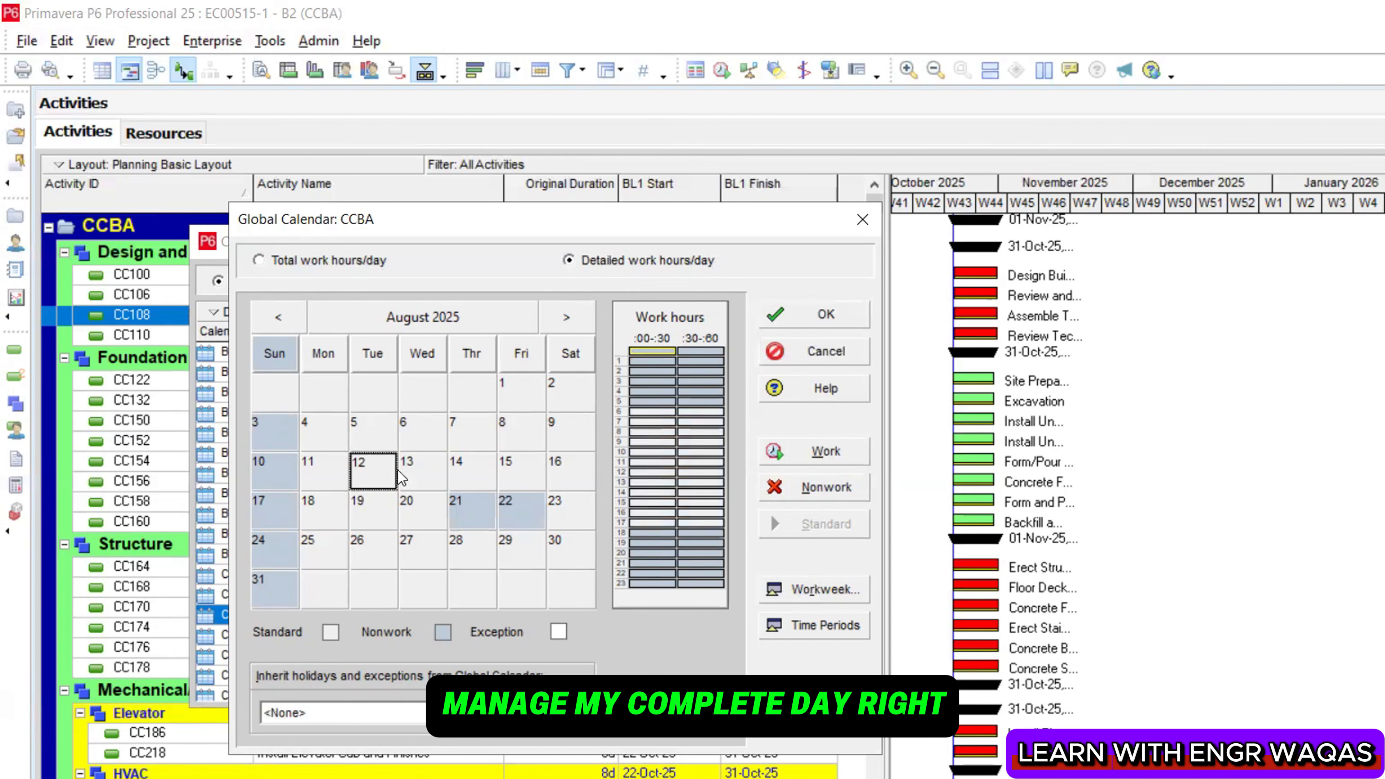
{"action": "left_click", "coordinate": [824, 589]}
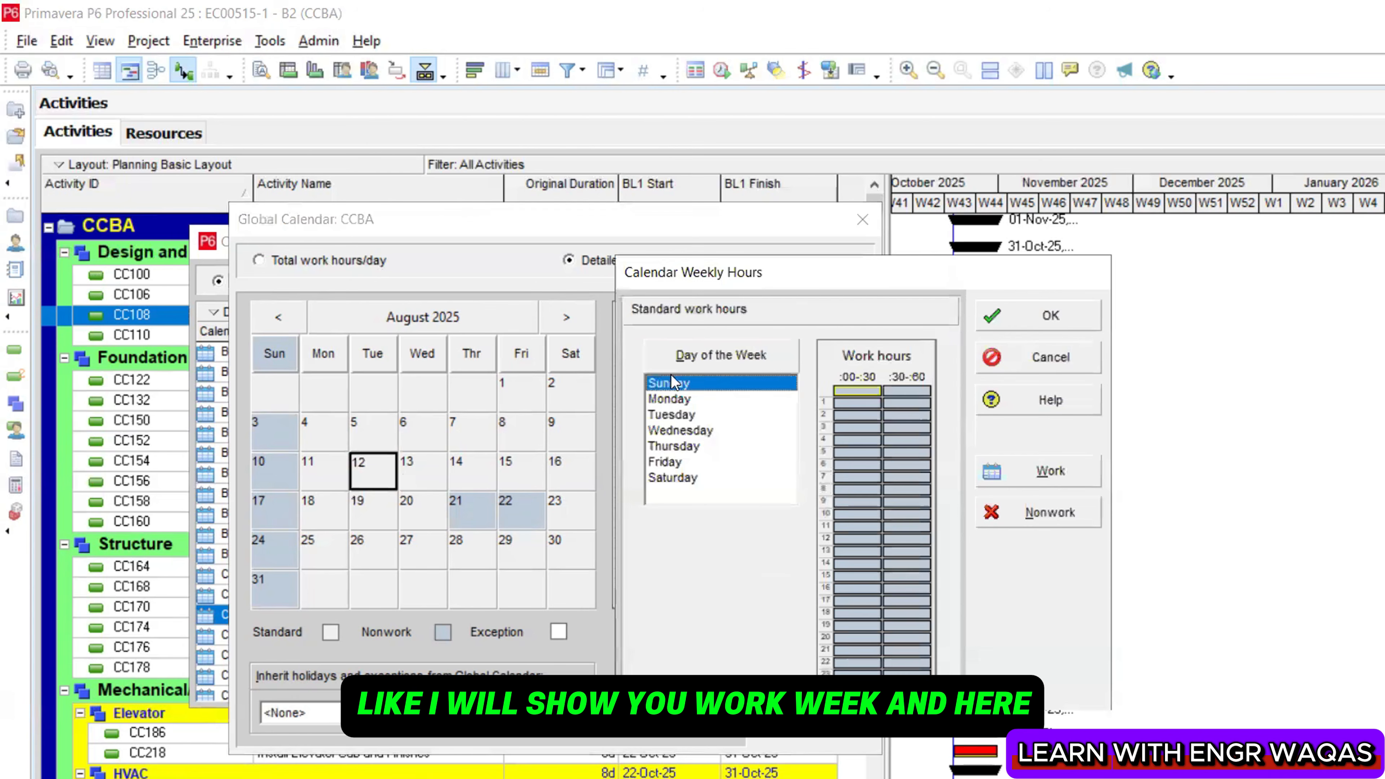
{"action": "left_click", "coordinate": [678, 398]}
{"action": "left_click", "coordinate": [687, 477], "text": "shift"}
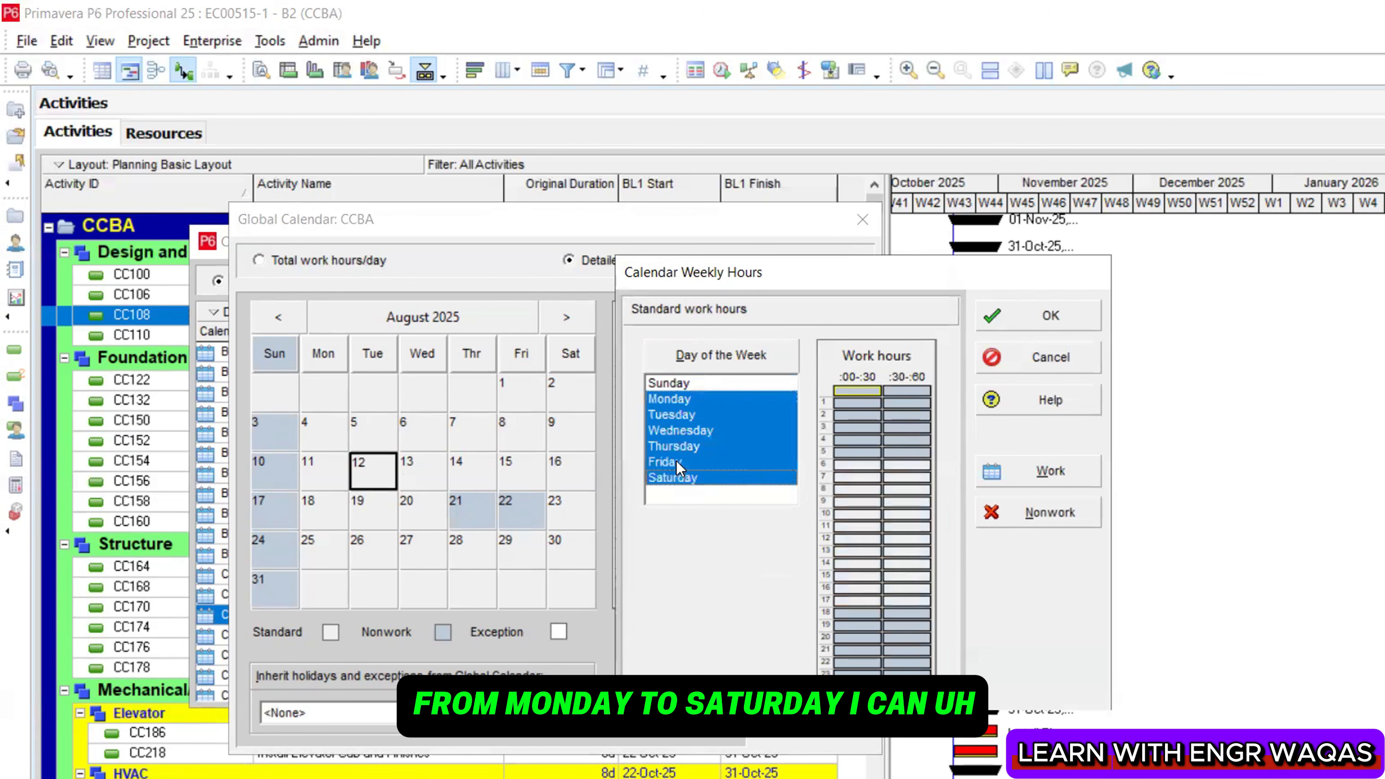
{"action": "left_click", "coordinate": [678, 462], "text": "ctrl"}
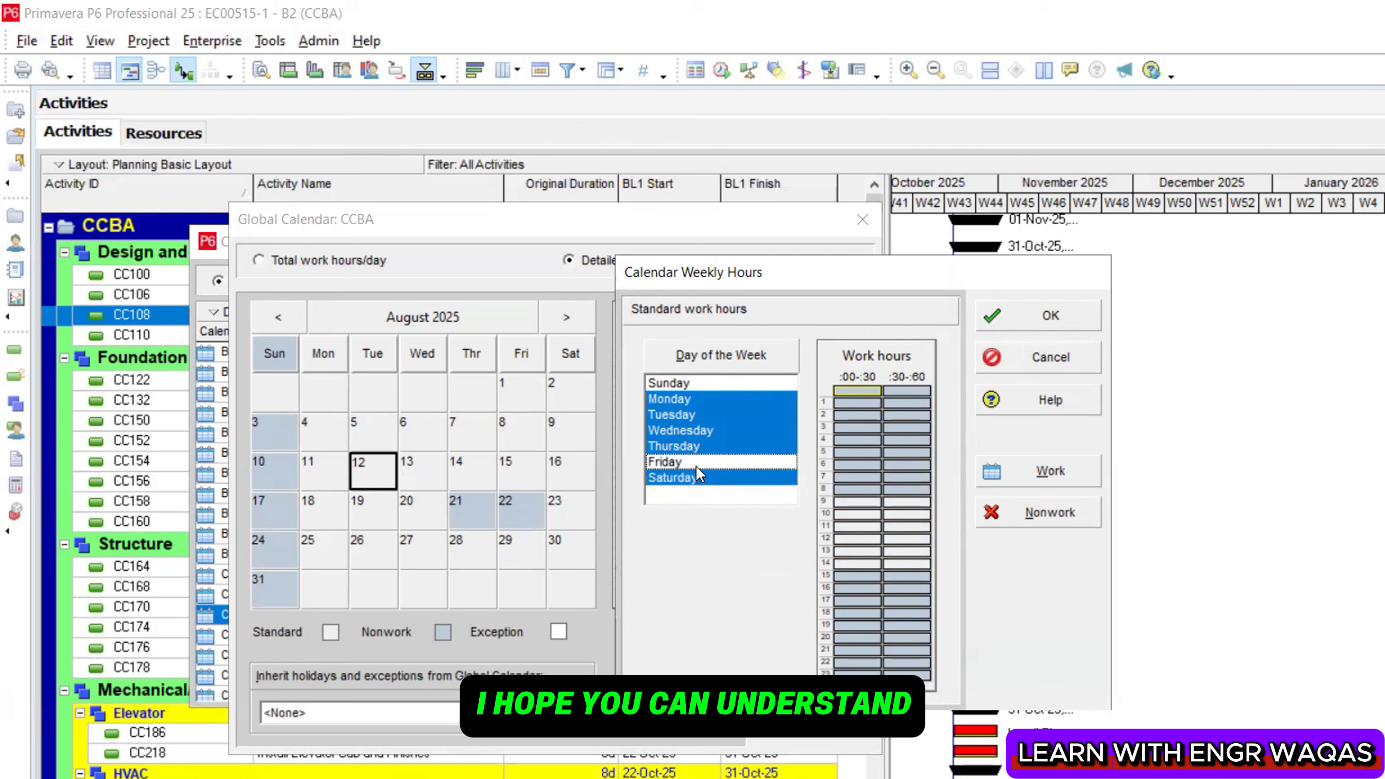
{"action": "left_click", "coordinate": [865, 489]}
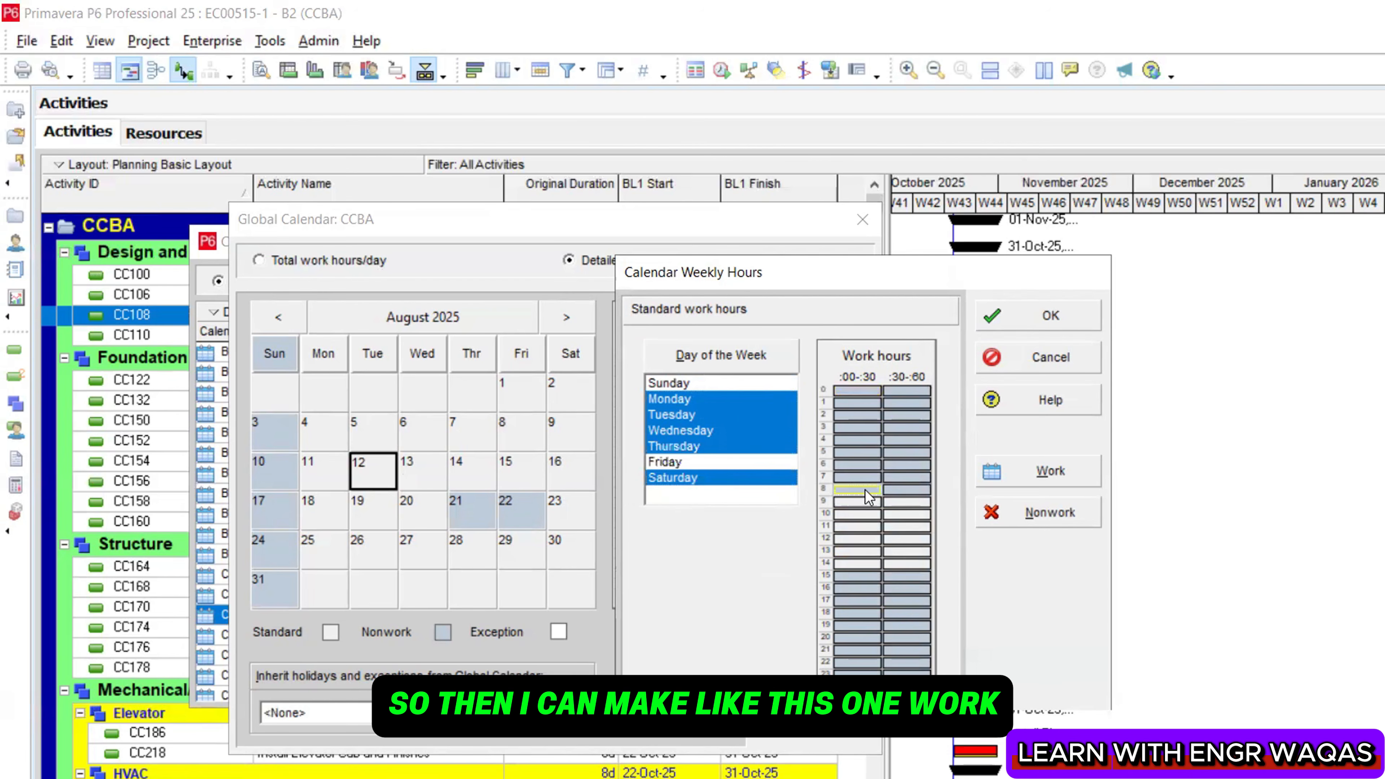
{"action": "left_click", "coordinate": [1062, 475]}
{"action": "left_click", "coordinate": [909, 489]}
{"action": "left_click", "coordinate": [1016, 471]}
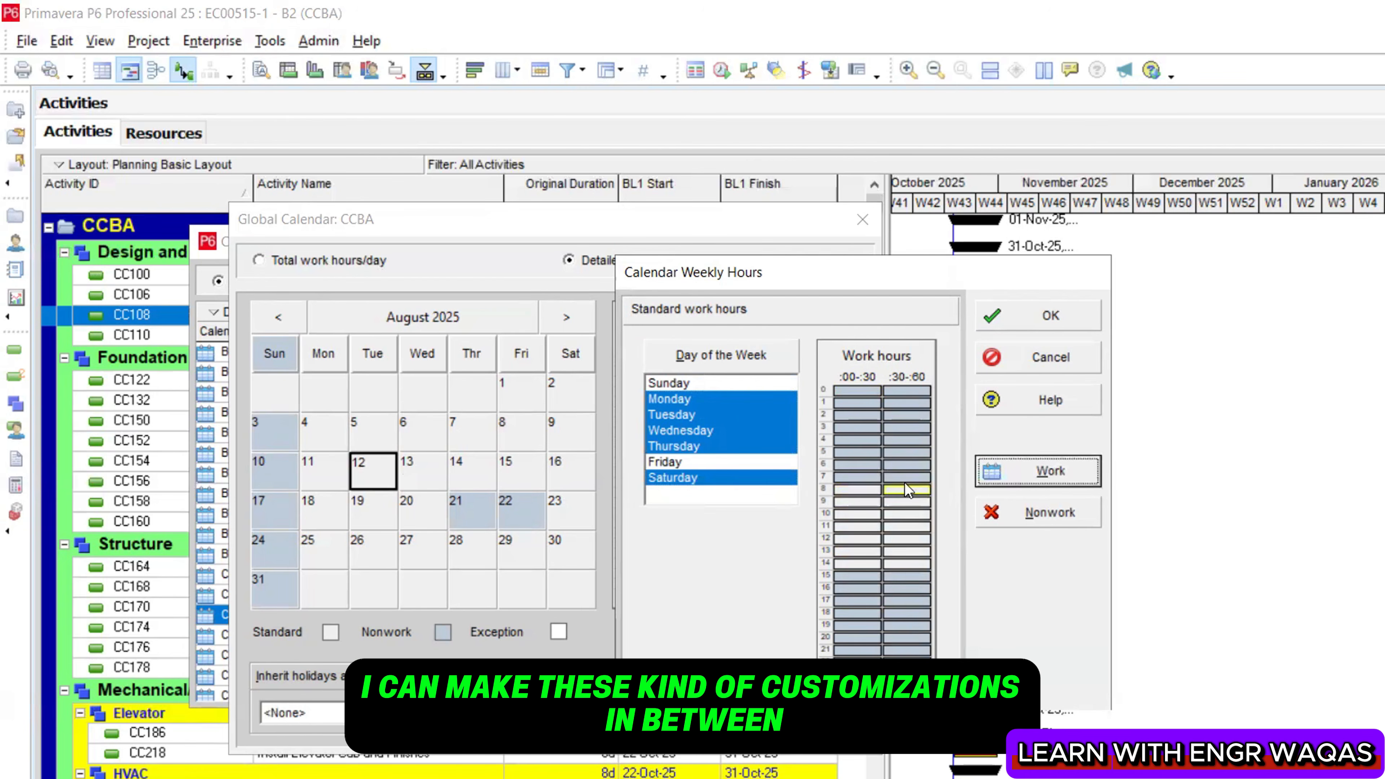
Mark 15:00–16:00 as work time and 12:00–12:30 as nonwork time for the selected weekdays
{"action": "left_click", "coordinate": [921, 578]}
{"action": "left_click", "coordinate": [1040, 475]}
{"action": "left_click", "coordinate": [840, 576]}
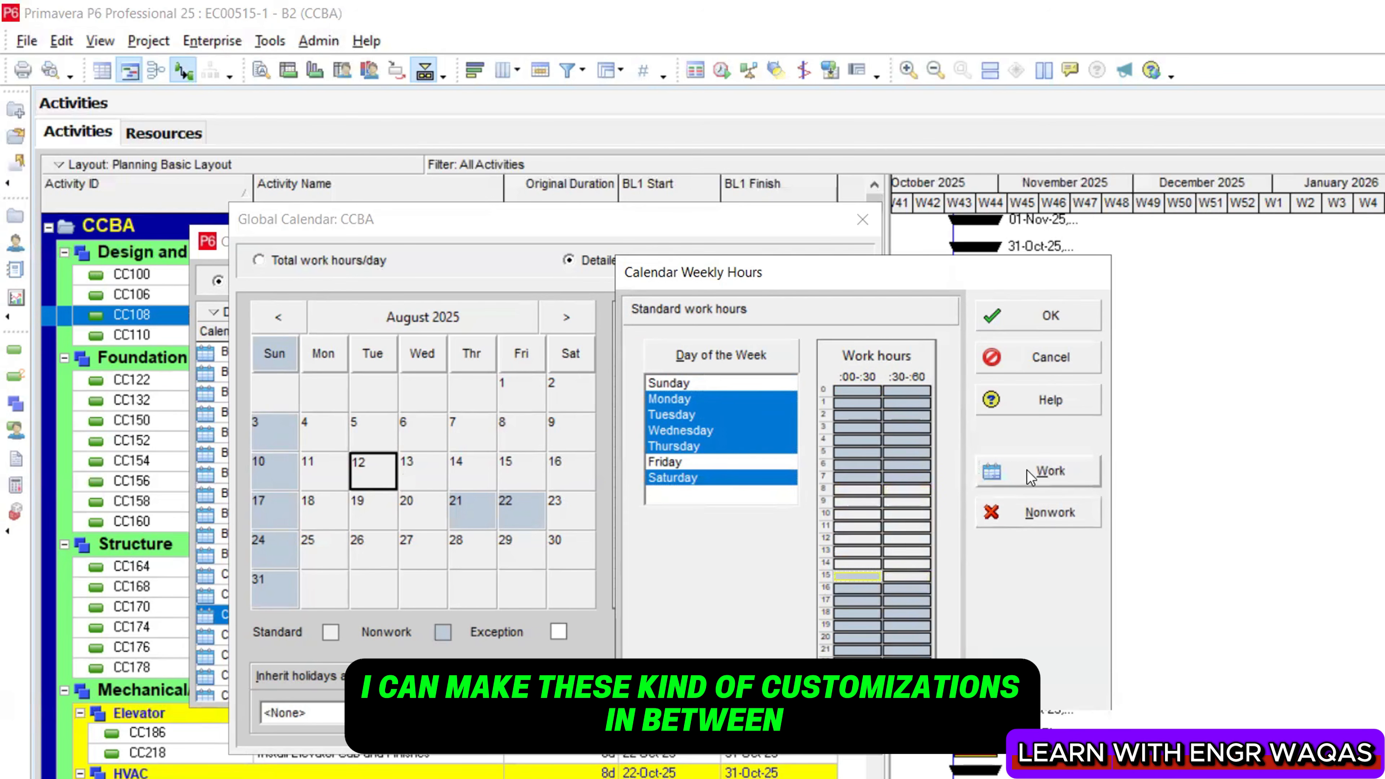
{"action": "left_click", "coordinate": [1030, 473]}
{"action": "left_click", "coordinate": [851, 536]}
{"action": "left_click", "coordinate": [1047, 511]}
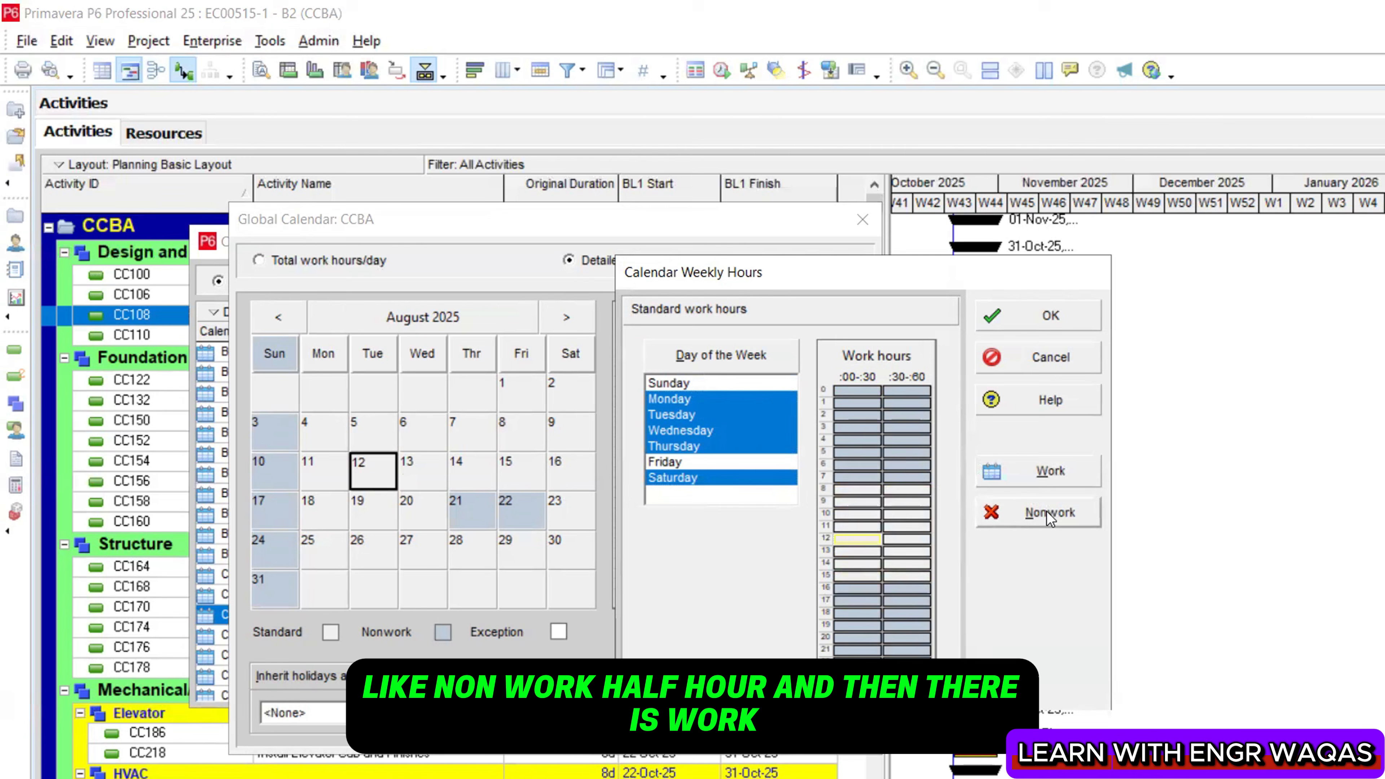
Mark 16:00–17:00 as work time for Monday to Thursday and Saturday
{"action": "left_click", "coordinate": [874, 589]}
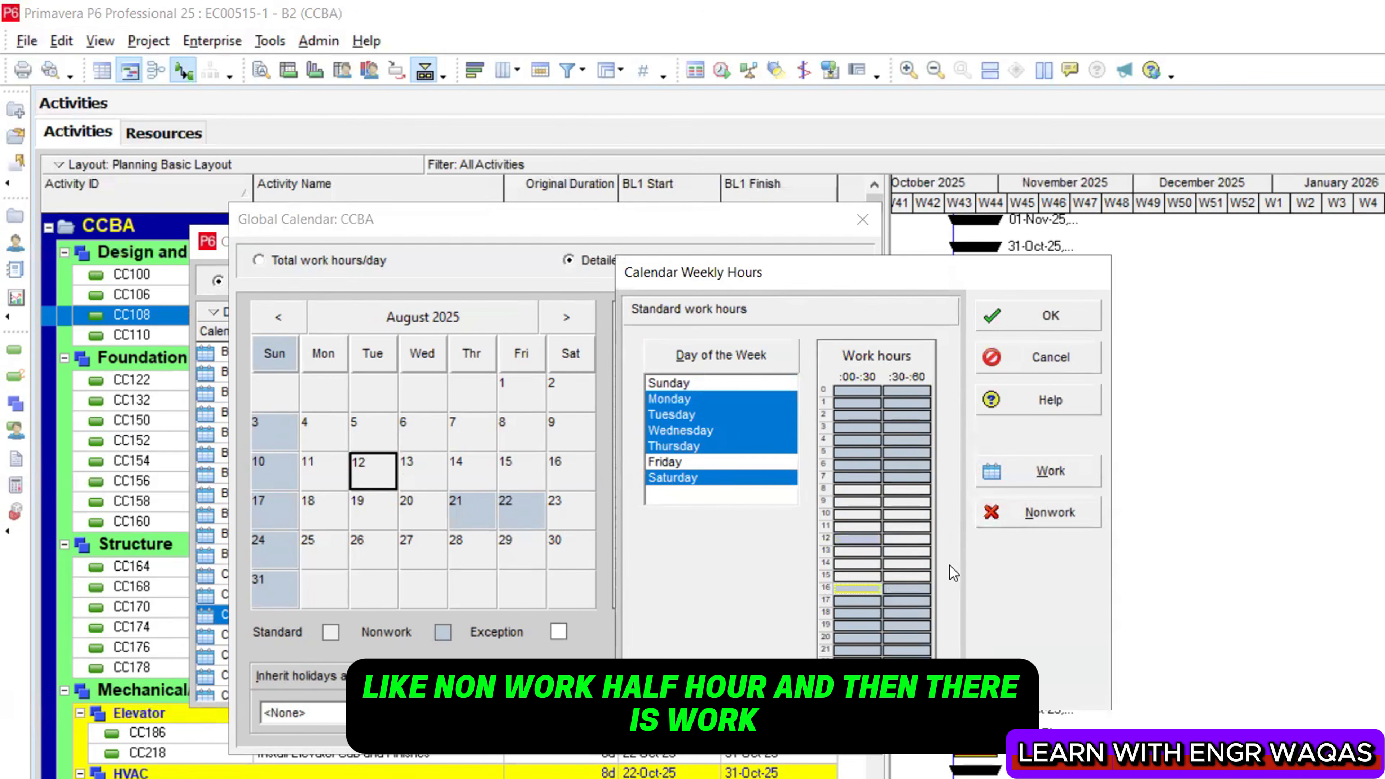
{"action": "left_click", "coordinate": [1050, 471]}
{"action": "left_click", "coordinate": [900, 590]}
{"action": "left_click", "coordinate": [1019, 465]}
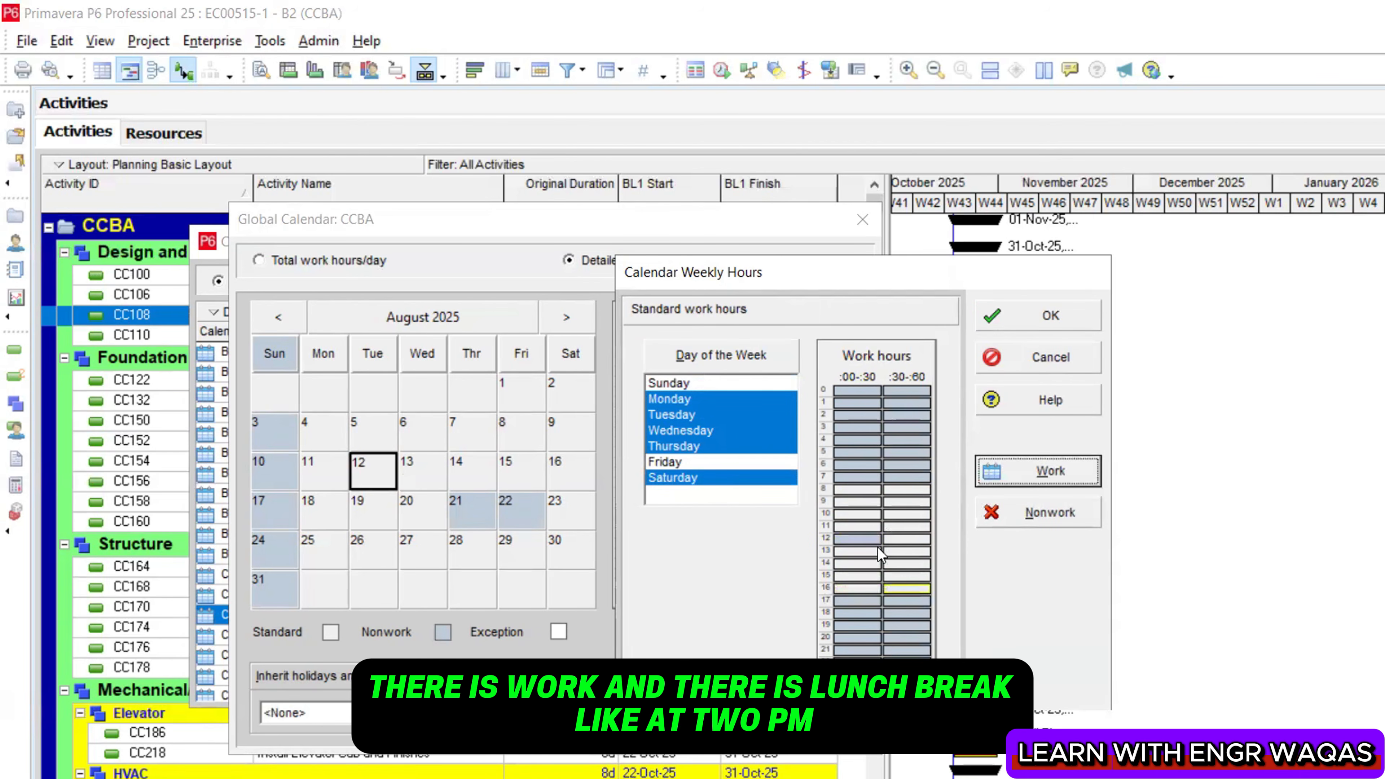
Mark 14:00–15:00 as a nonwork break for the selected weekdays, confirm the workweek and close the calendar dialogs
{"action": "left_click", "coordinate": [870, 559]}
{"action": "left_click", "coordinate": [1005, 513]}
{"action": "left_click", "coordinate": [901, 564]}
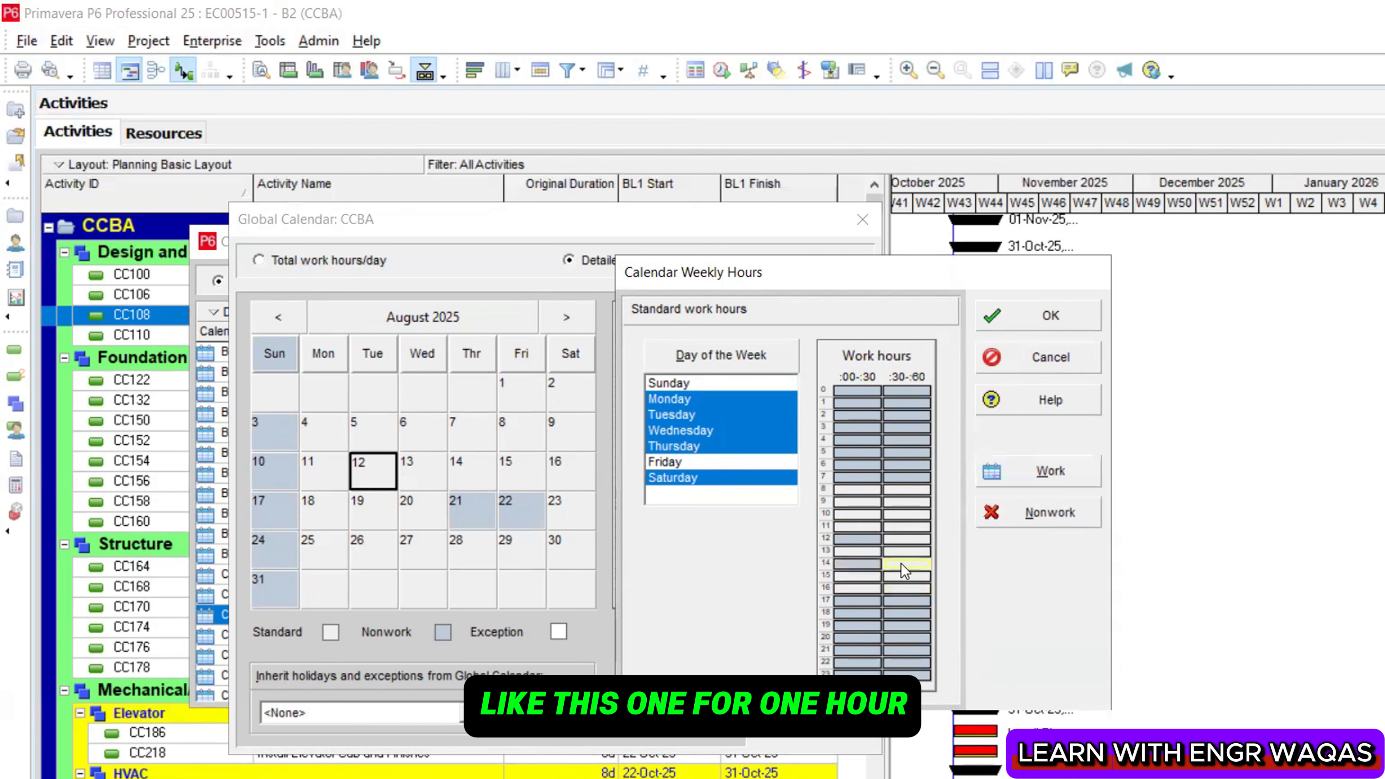
{"action": "left_click", "coordinate": [1033, 515]}
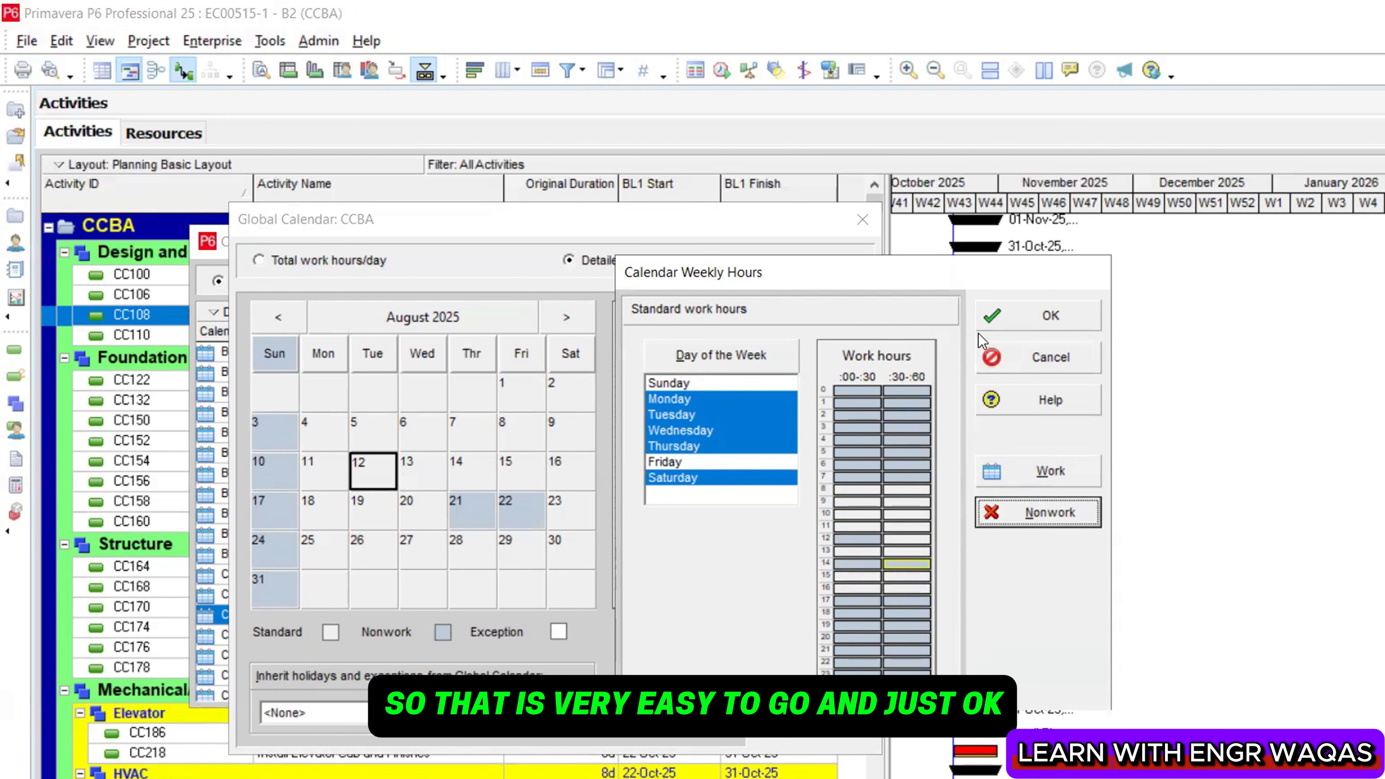
{"action": "left_click", "coordinate": [1020, 321]}
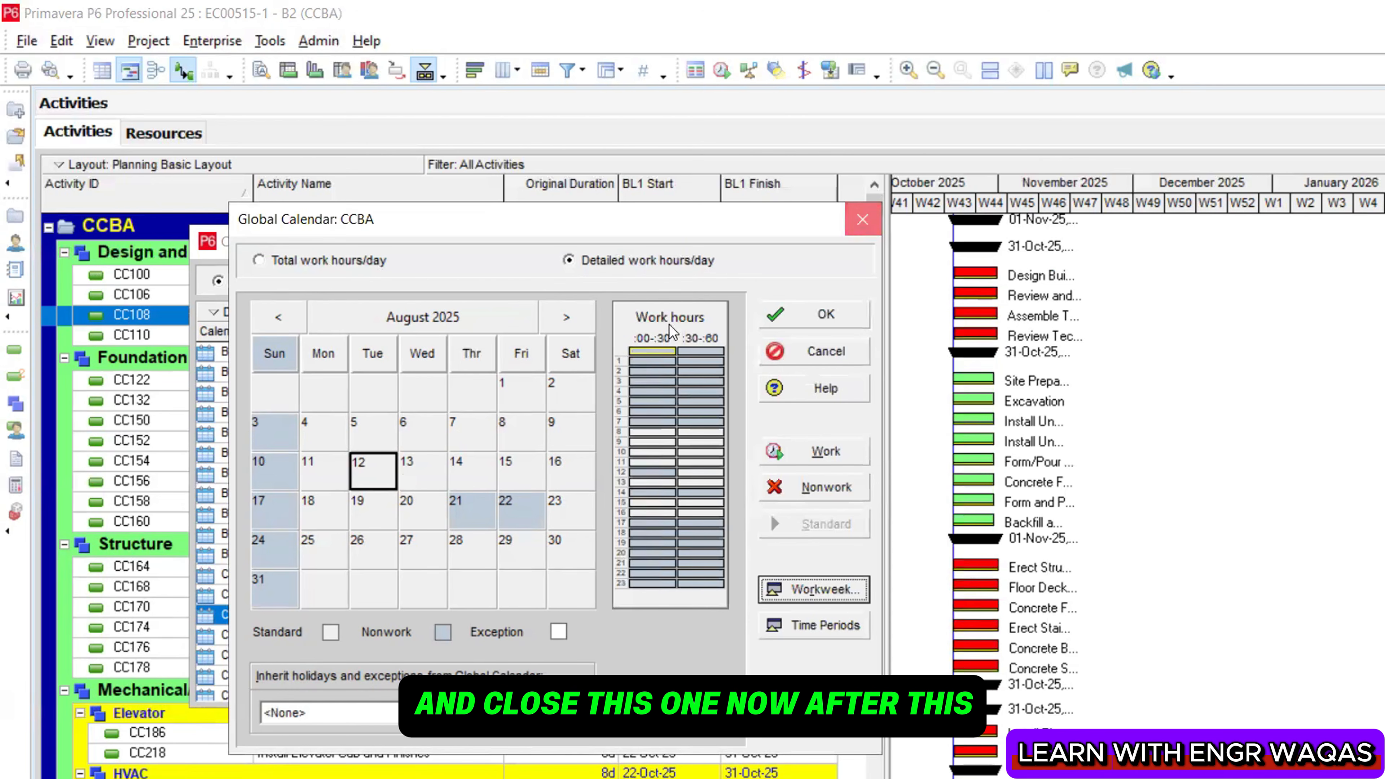
{"action": "left_click", "coordinate": [861, 221]}
{"action": "left_click", "coordinate": [673, 242]}
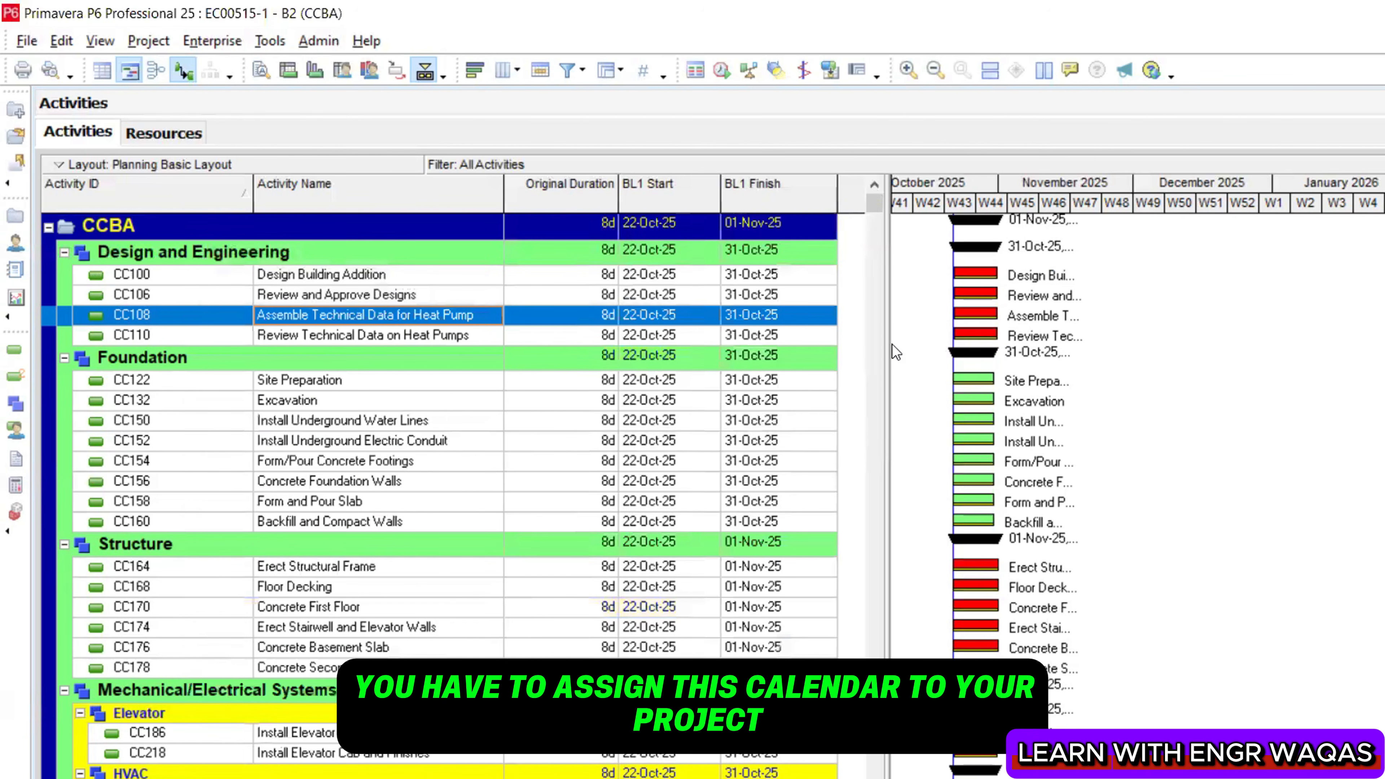
Widen the activity table and add the General group's Calendar column between Activity Name and Original Duration
{"action": "left_click_drag", "start_coordinate": [892, 344], "coordinate": [946, 347]}
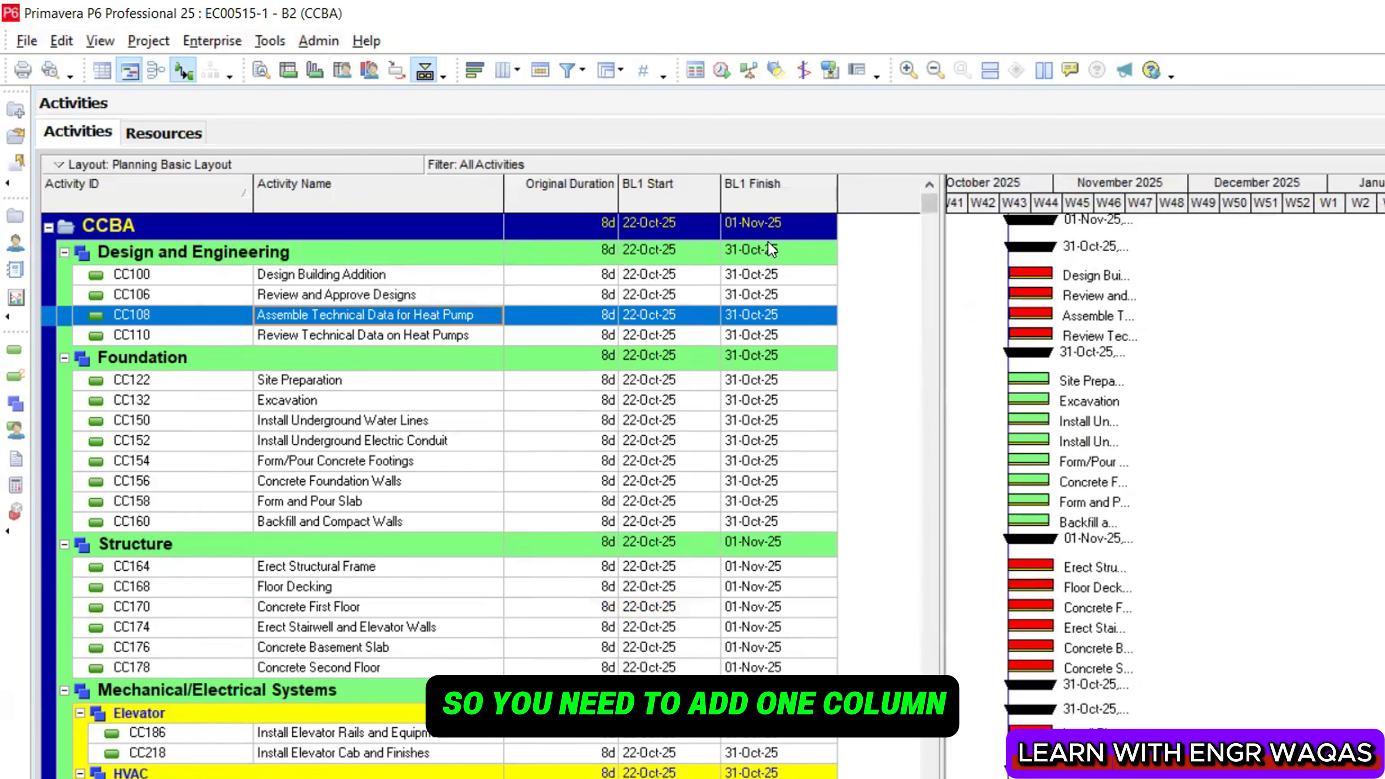
{"action": "left_click", "coordinate": [516, 76]}
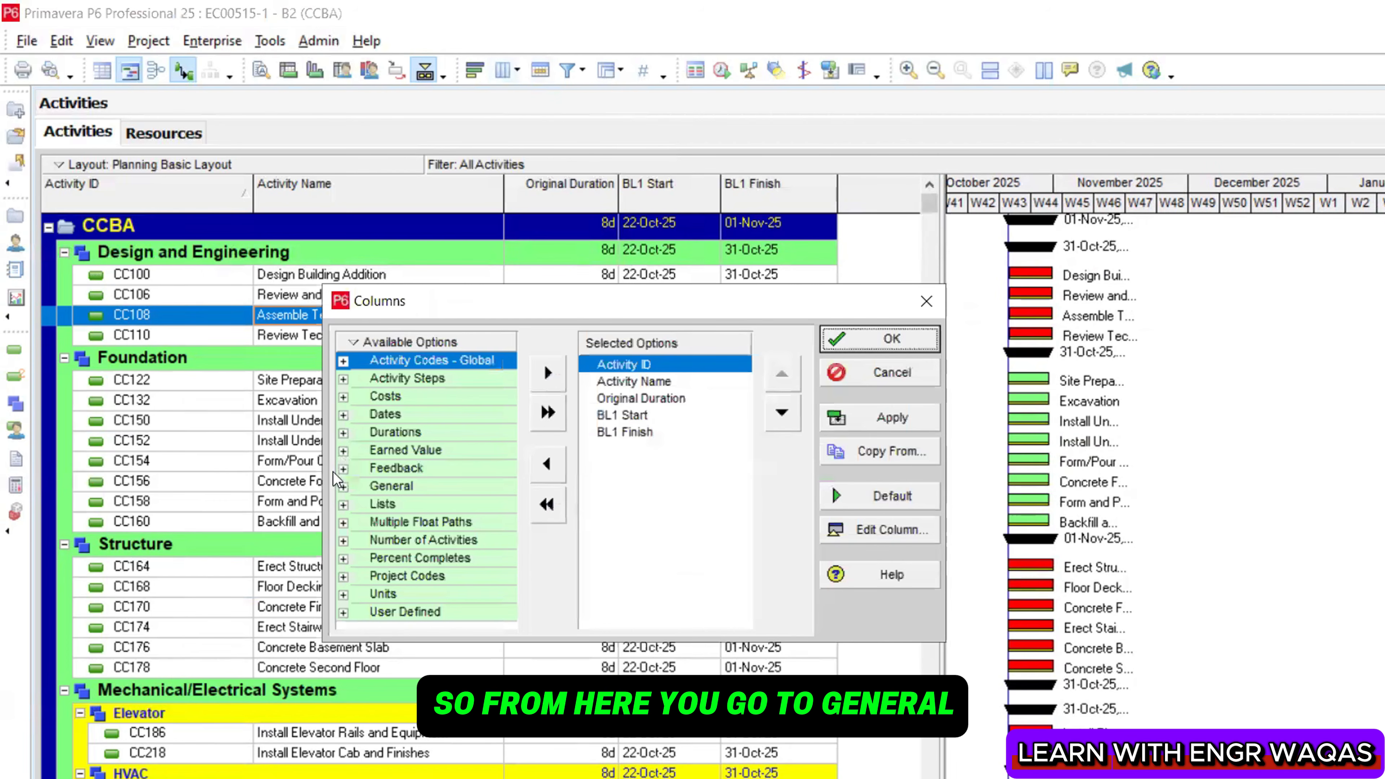
{"action": "left_click", "coordinate": [343, 486]}
{"action": "left_click", "coordinate": [390, 481]}
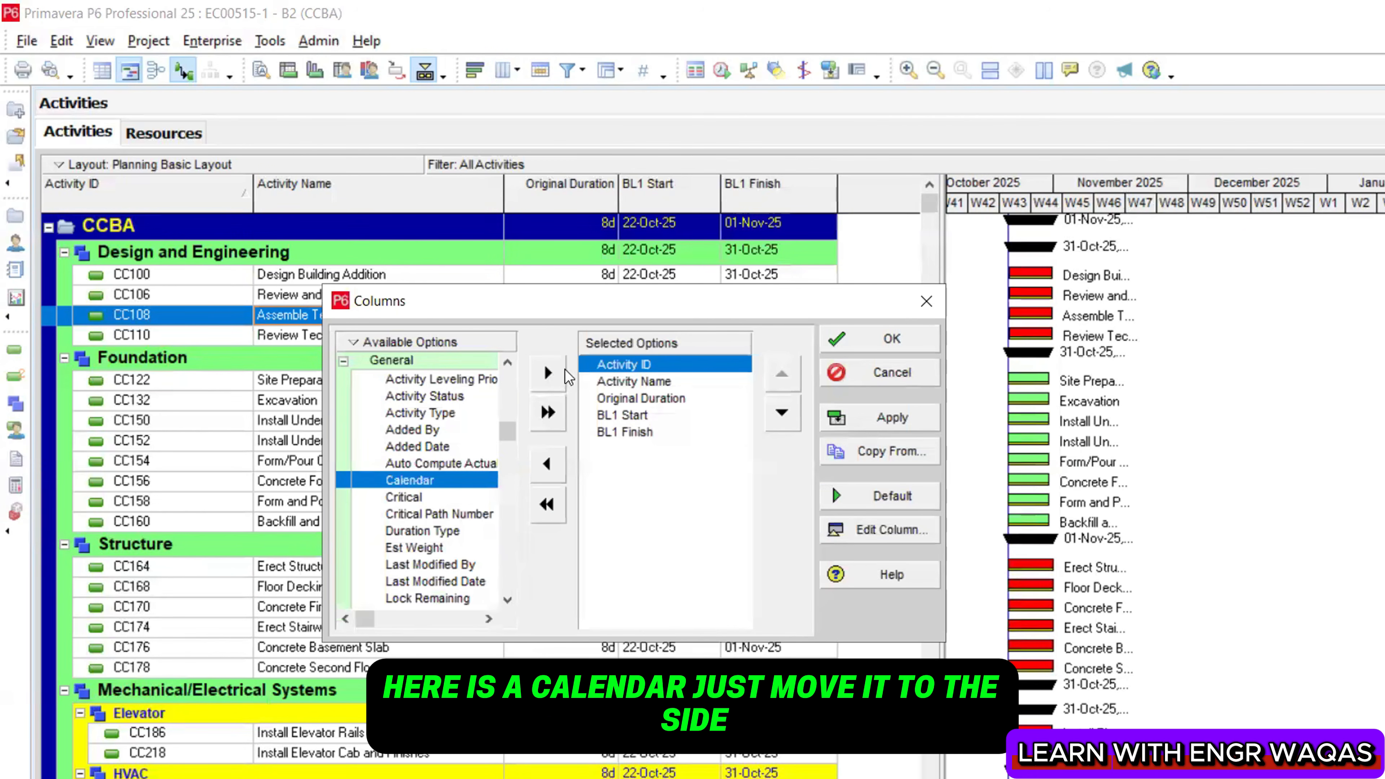
{"action": "left_click", "coordinate": [548, 373]}
{"action": "left_click", "coordinate": [783, 413]}
{"action": "left_click", "coordinate": [880, 418]}
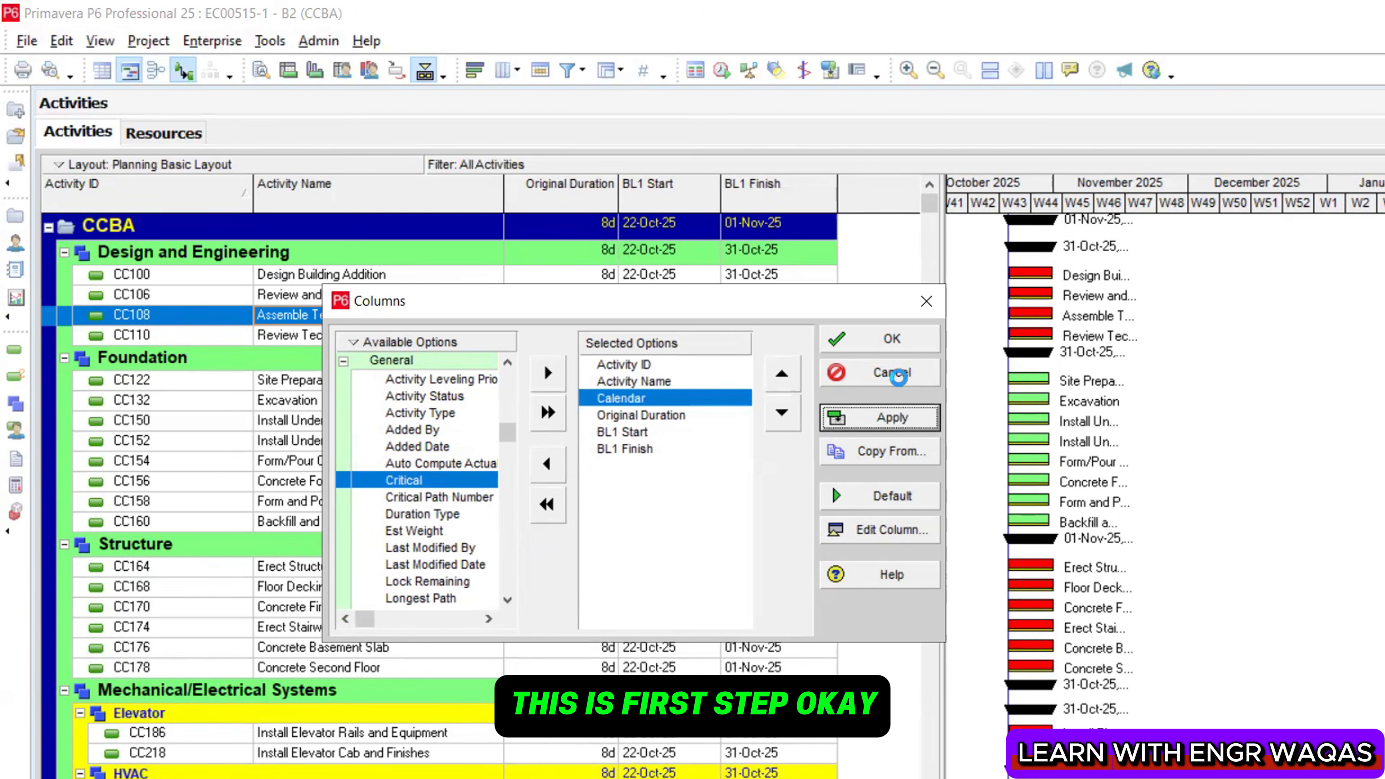
{"action": "left_click", "coordinate": [891, 339]}
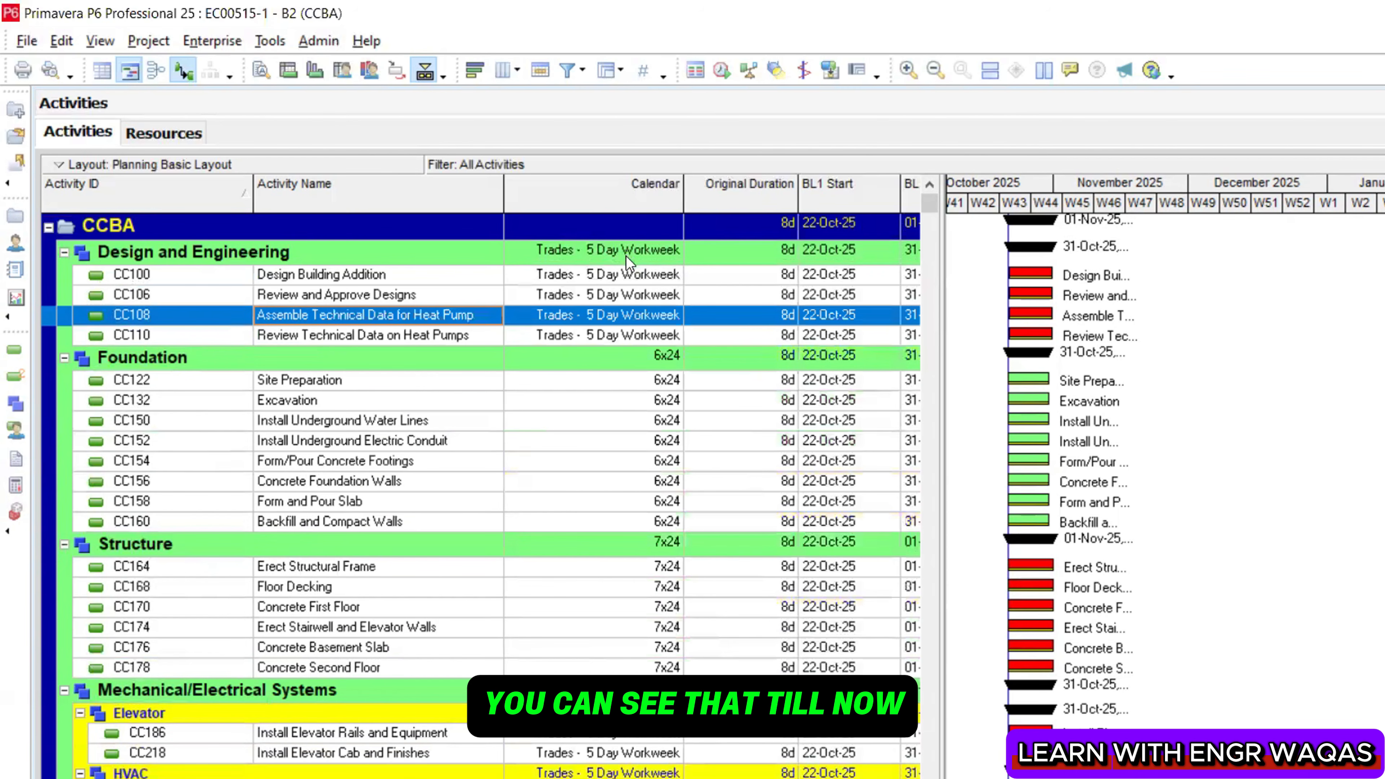
Assign the CCBA global calendar to activity CC100 and widen the activity table up to the BL1 Finish column
{"action": "left_click", "coordinate": [625, 280]}
{"action": "double_click", "coordinate": [624, 279]}
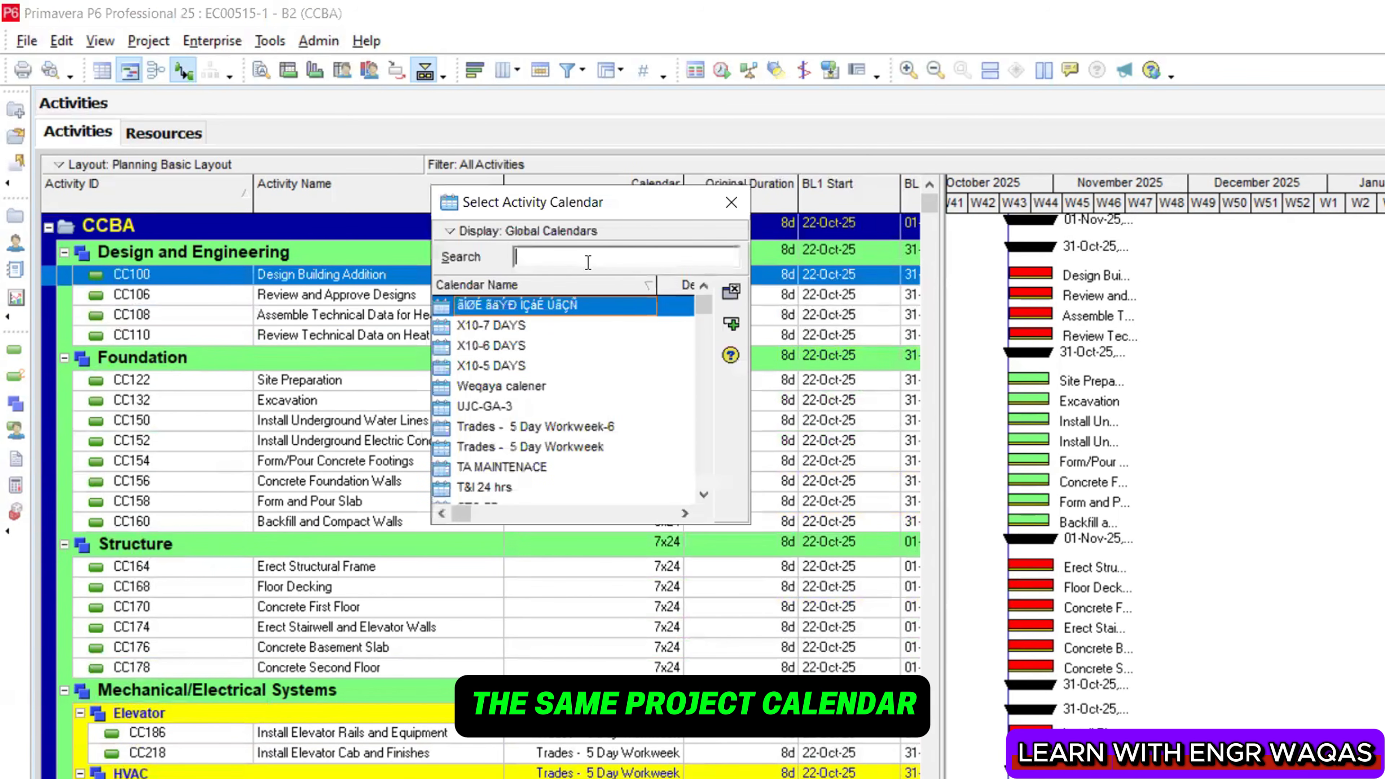
{"action": "type", "text": "ccba"}
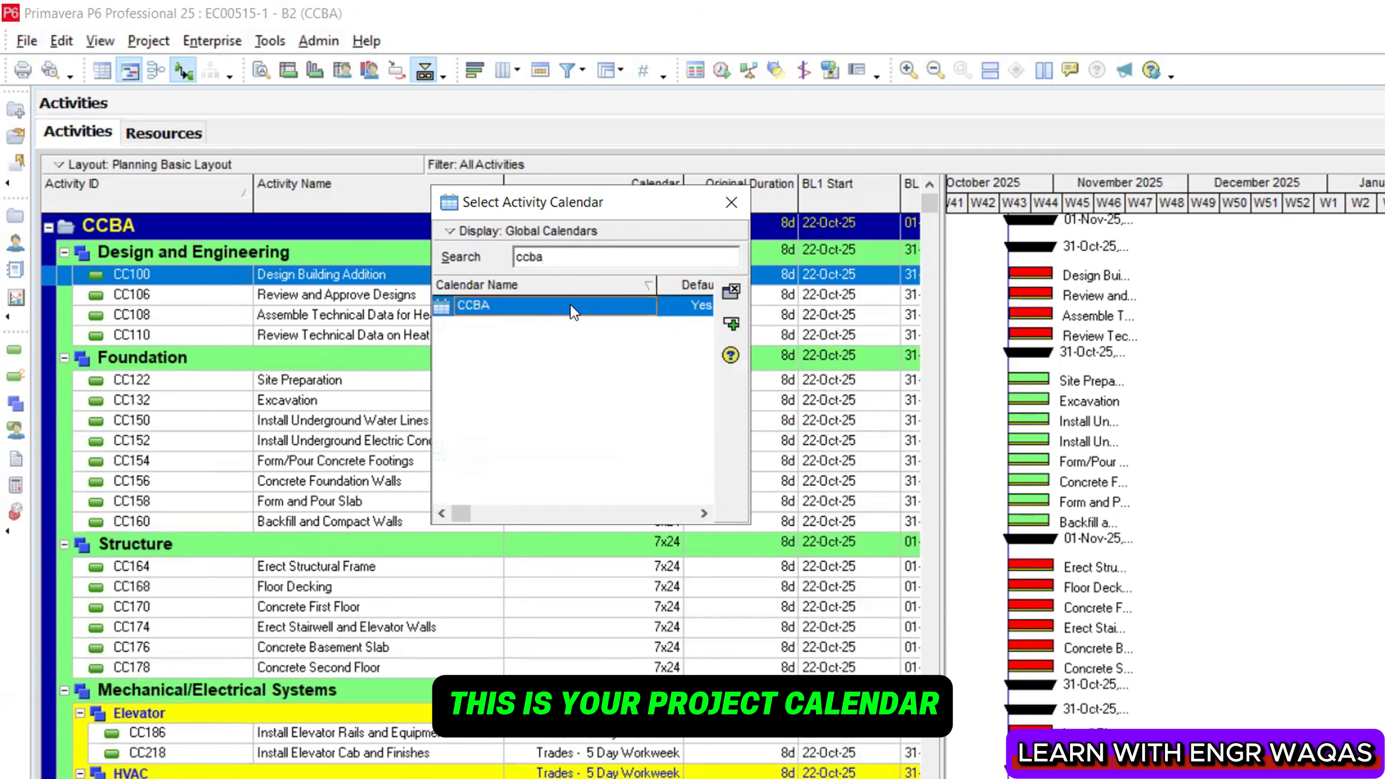
{"action": "left_click", "coordinate": [731, 324]}
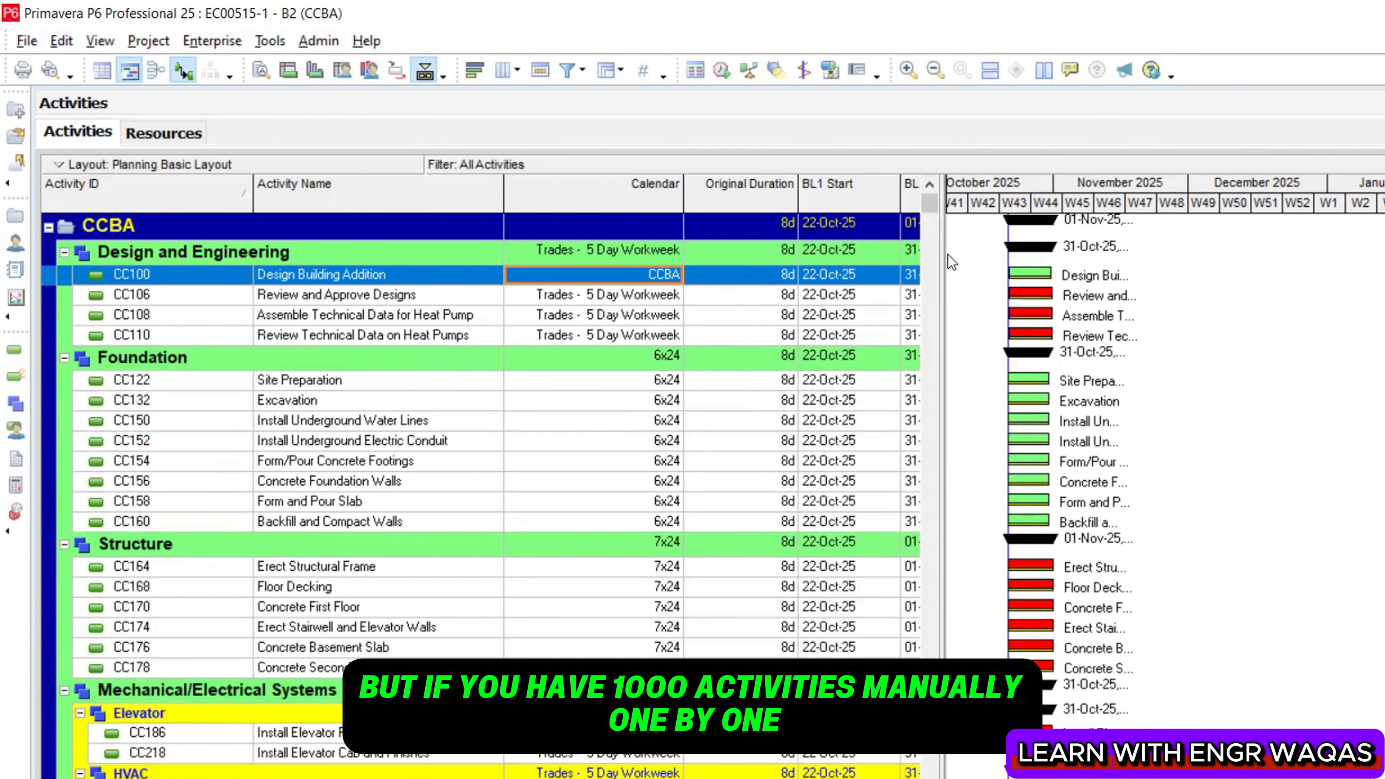
{"action": "left_click_drag", "start_coordinate": [943, 262], "coordinate": [1060, 266]}
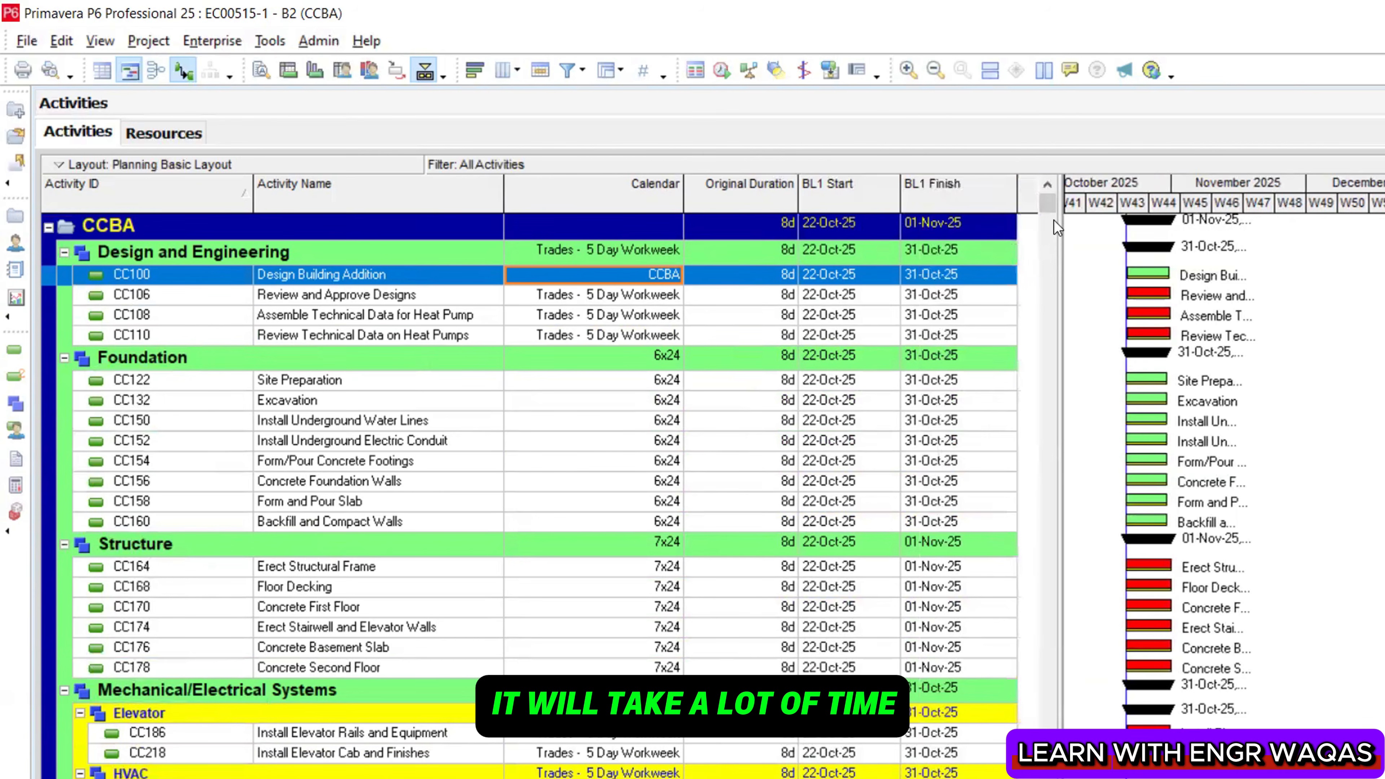
Fill the CCBA calendar down from Design Building Addition to all the remaining activities in the project
{"action": "left_click_drag", "start_coordinate": [1052, 209], "coordinate": [1055, 778]}
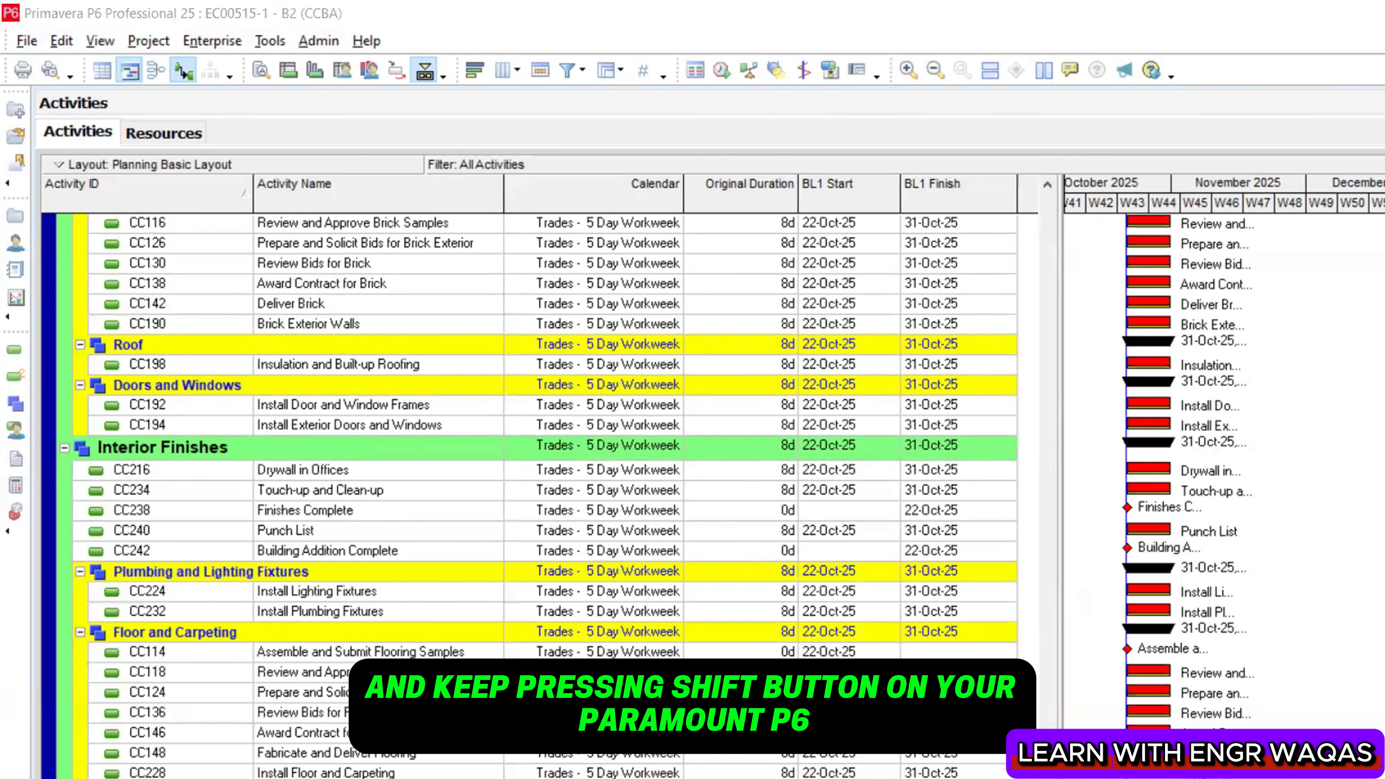
{"action": "left_click", "coordinate": [604, 774], "text": "shift"}
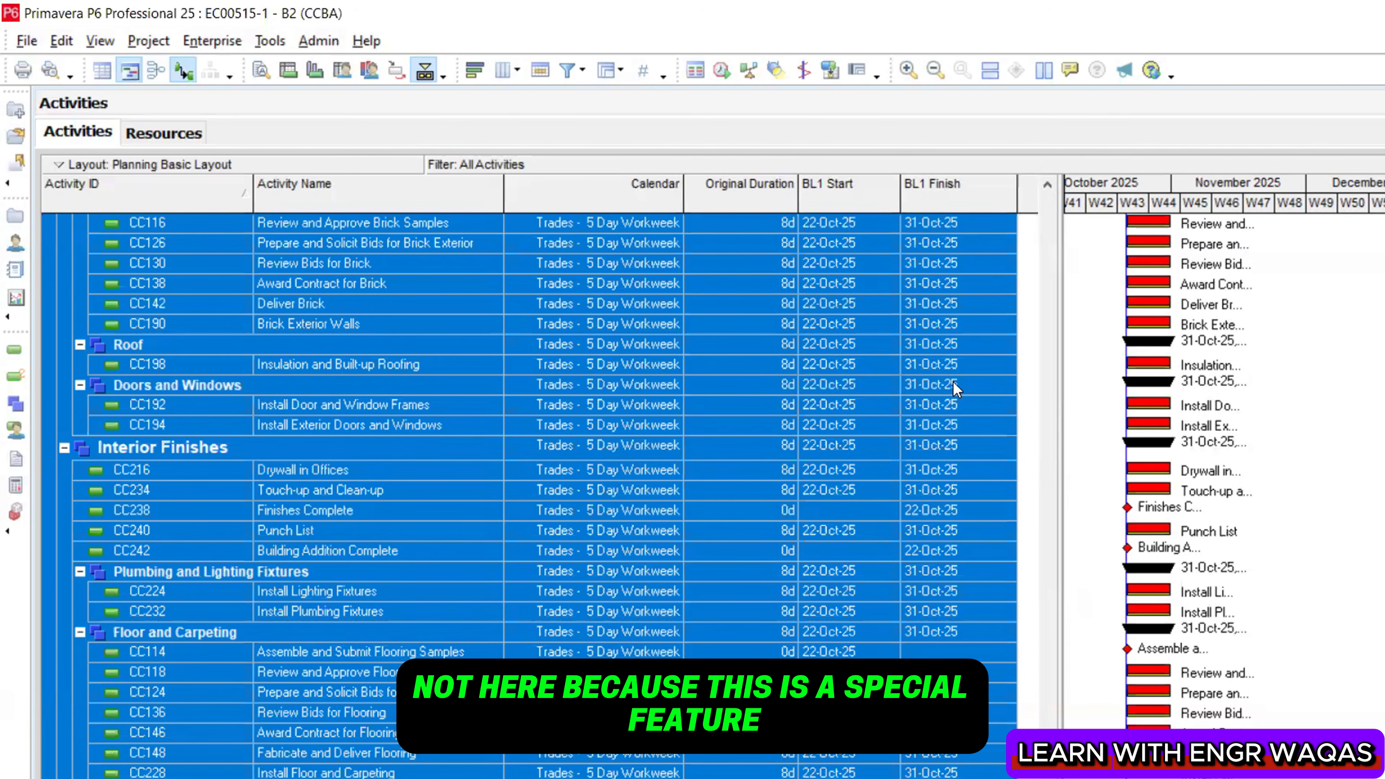
{"action": "right_click", "coordinate": [595, 344]}
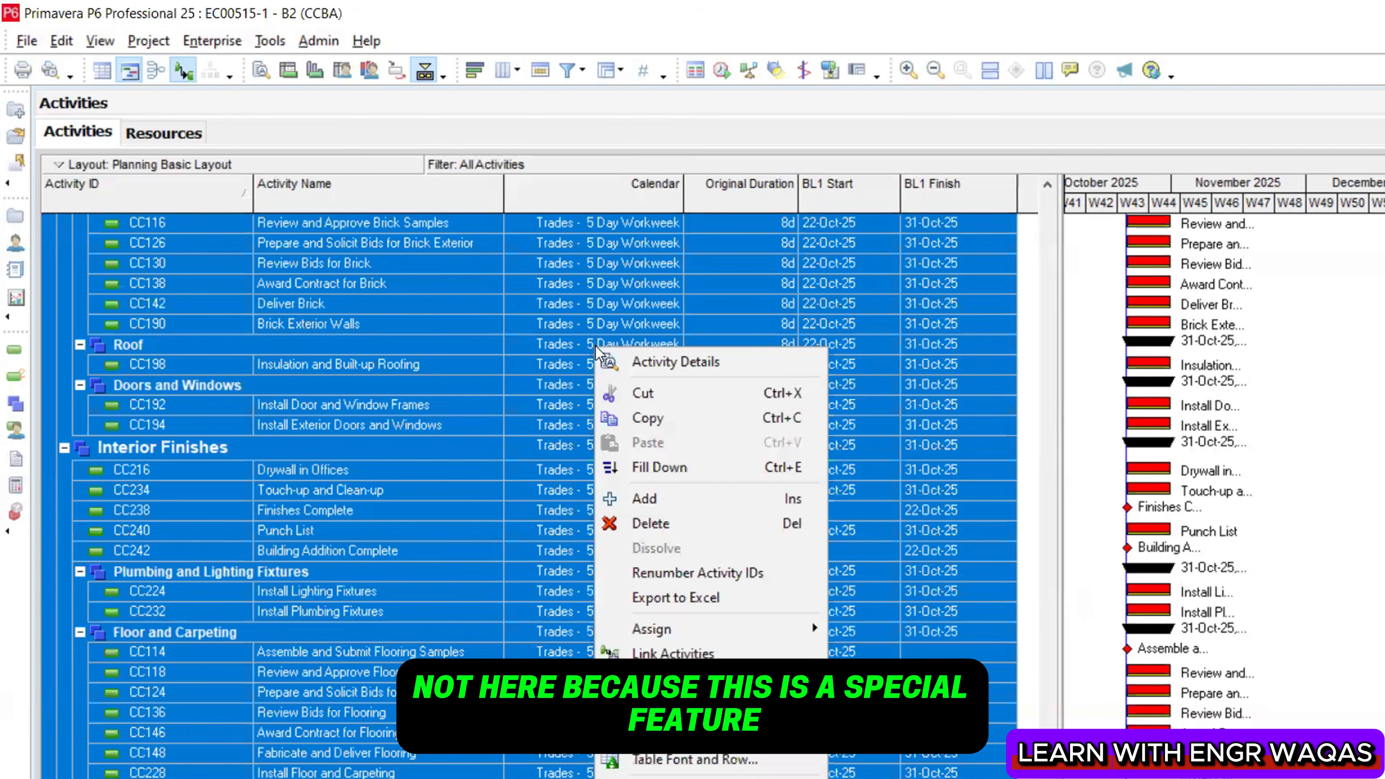
{"action": "left_click", "coordinate": [635, 469]}
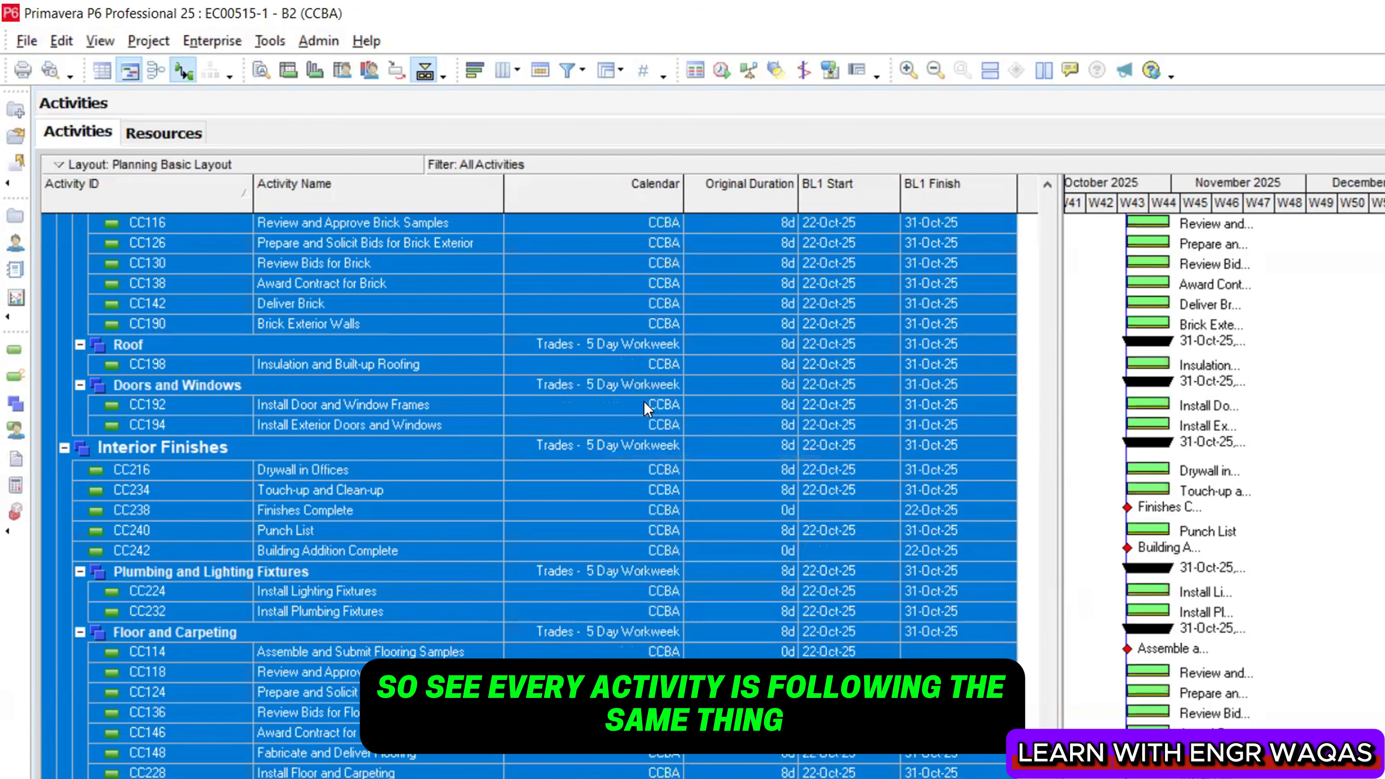
{"action": "left_click", "coordinate": [26, 41]}
{"action": "left_click", "coordinate": [62, 224]}
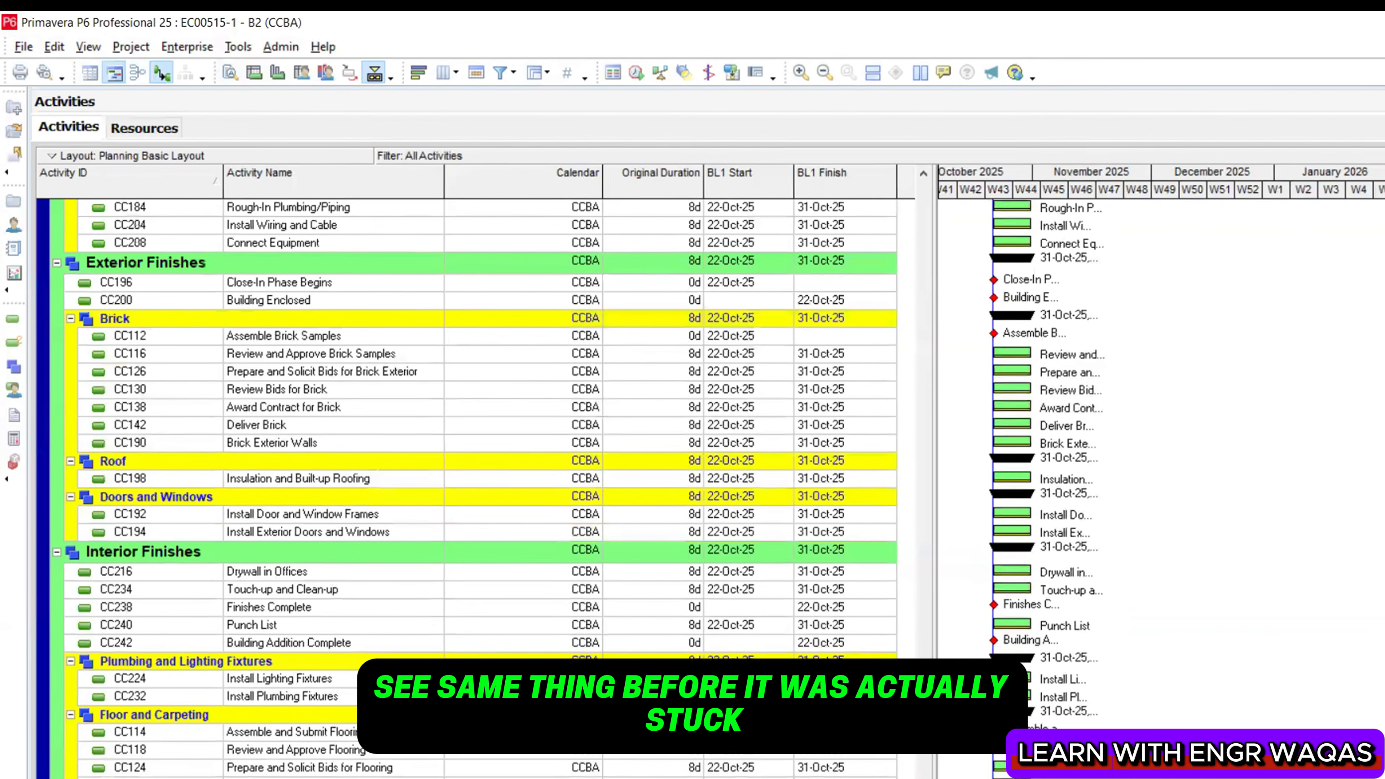
{"action": "left_click_drag", "start_coordinate": [926, 691], "coordinate": [927, 202]}
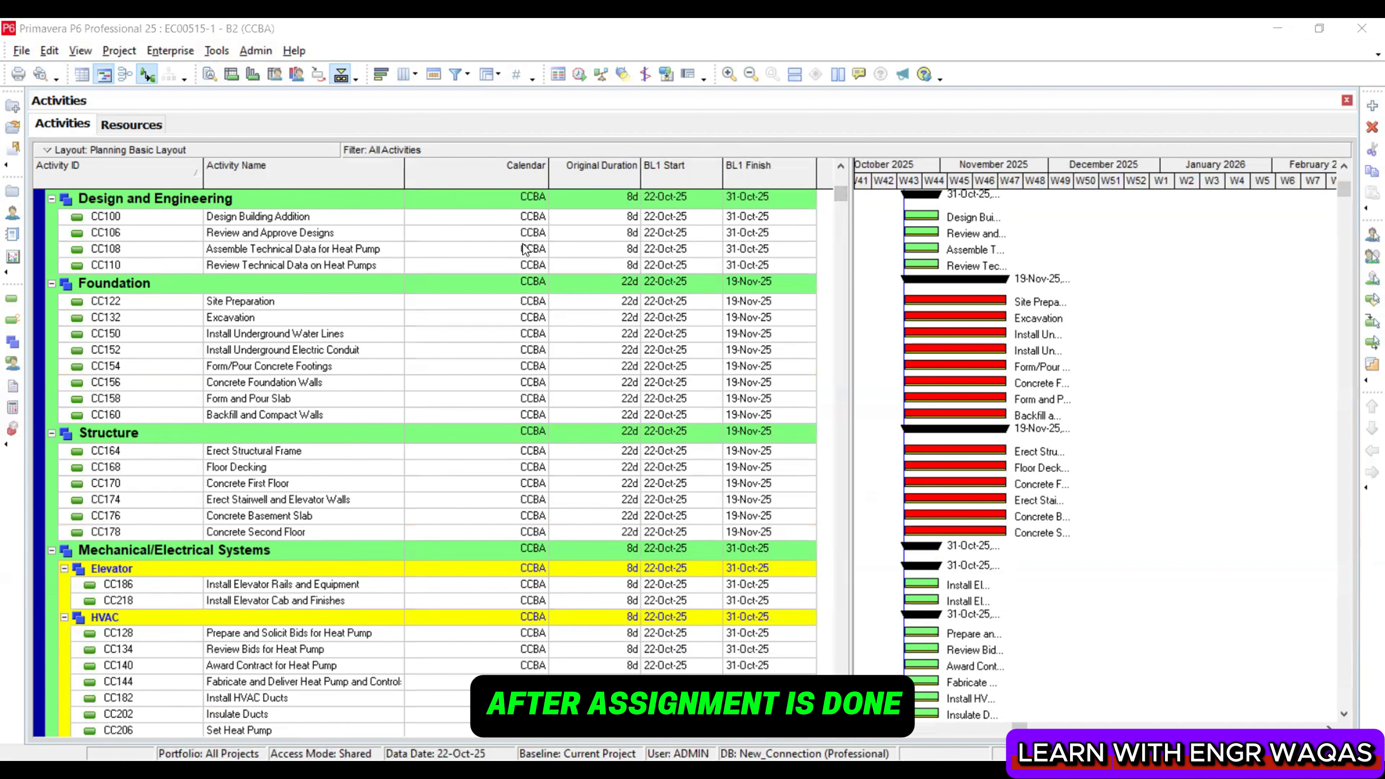
Remove the Calendar column from the activity table and narrow the table to give the Gantt chart more room
{"action": "left_click", "coordinate": [513, 337]}
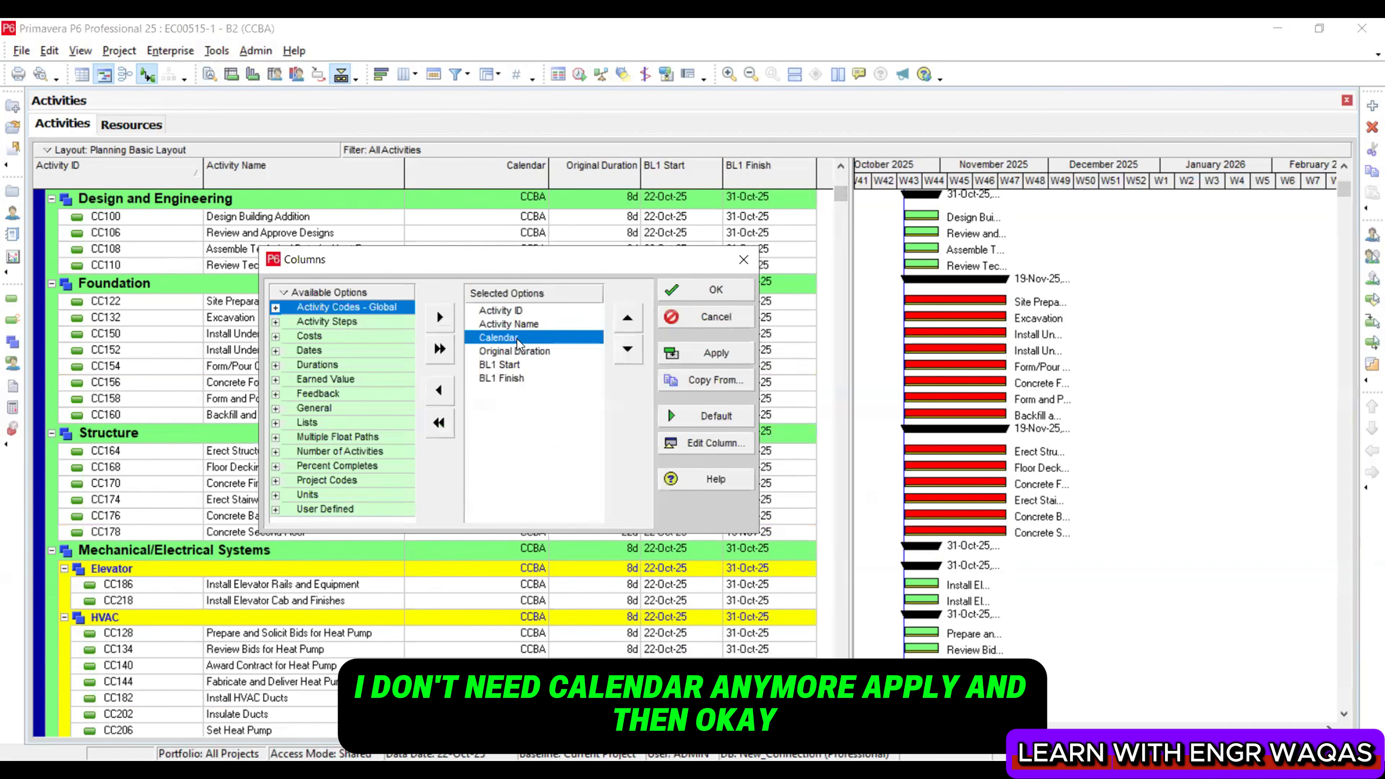
{"action": "left_click", "coordinate": [438, 390]}
{"action": "left_click", "coordinate": [714, 353]}
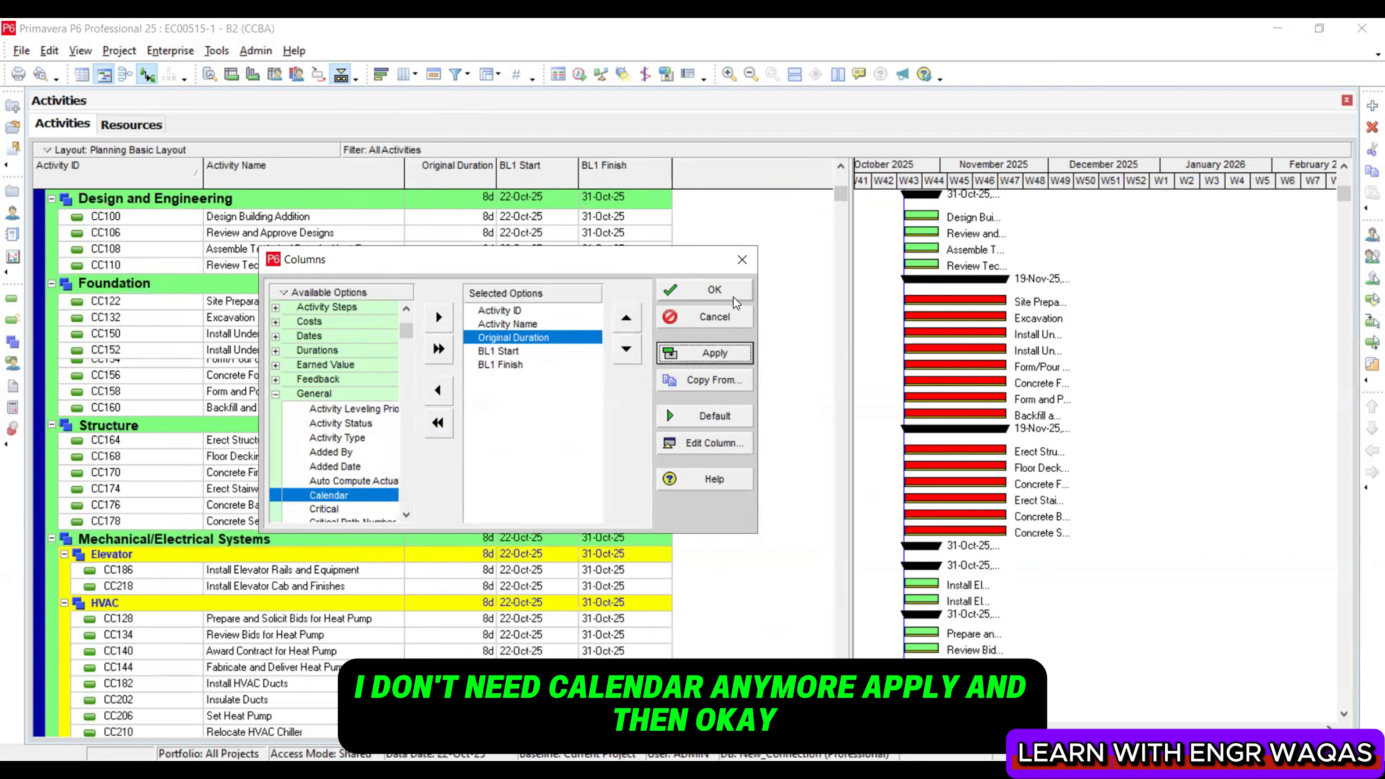
{"action": "left_click", "coordinate": [734, 298]}
{"action": "left_click_drag", "start_coordinate": [850, 301], "coordinate": [728, 320]}
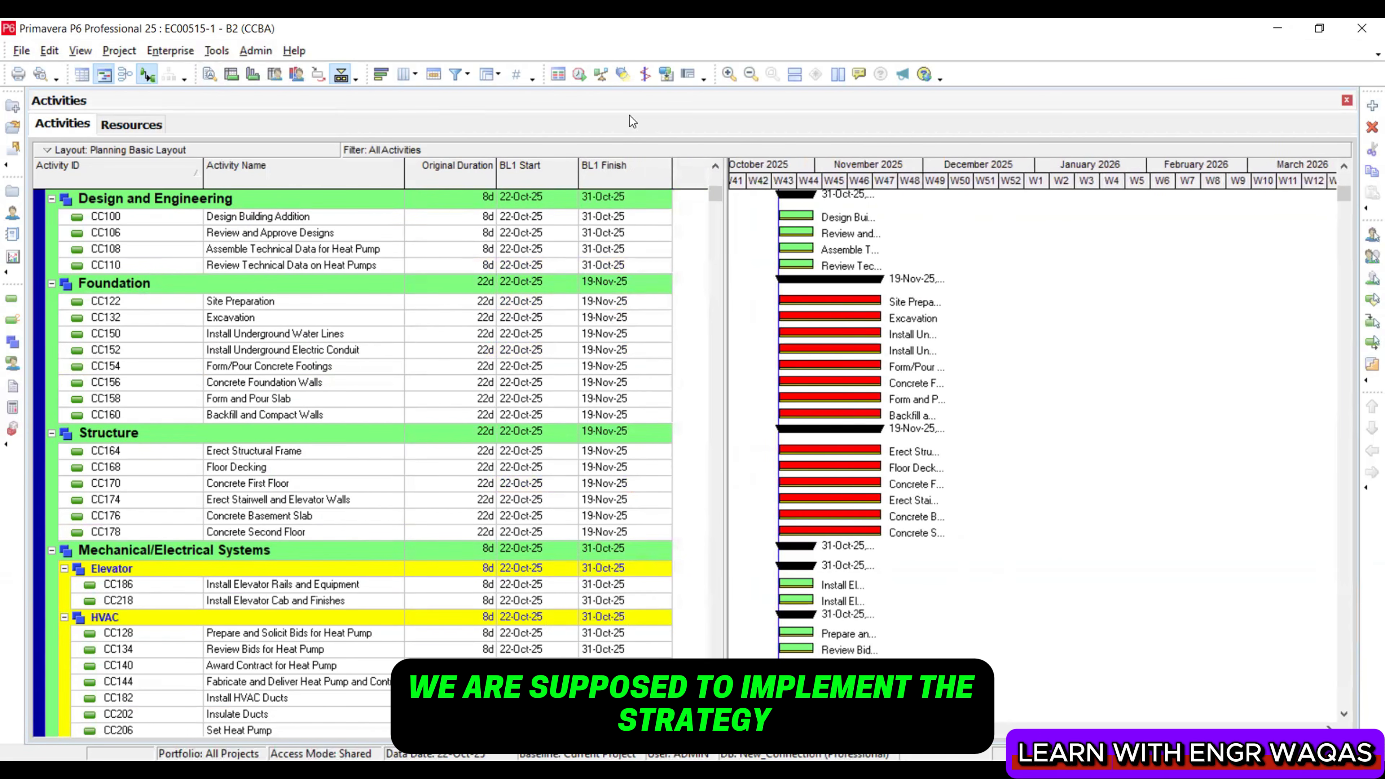
{"action": "left_click", "coordinate": [715, 166]}
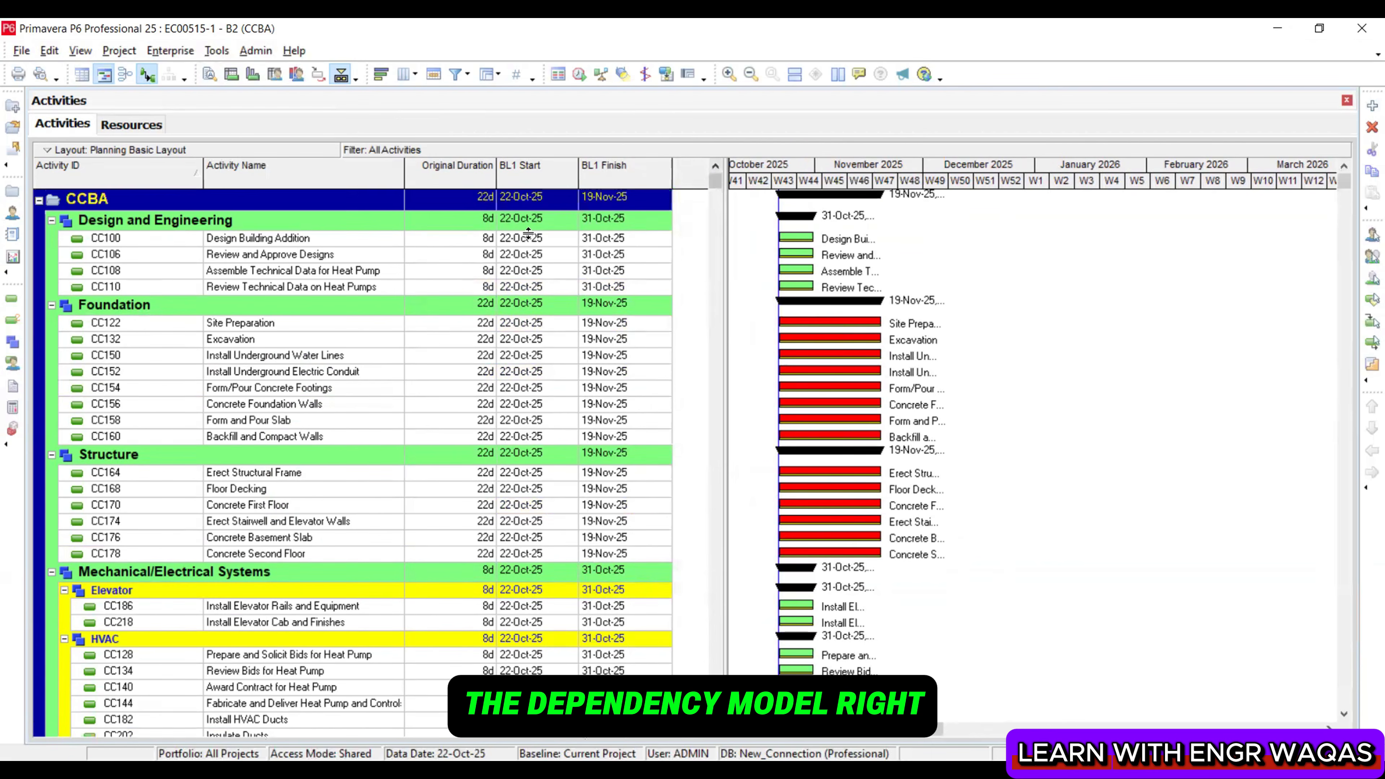
Examine the work sequence from Design Building Addition through the Foundation activities up to Concrete Foundation Walls
{"action": "left_click", "coordinate": [375, 239]}
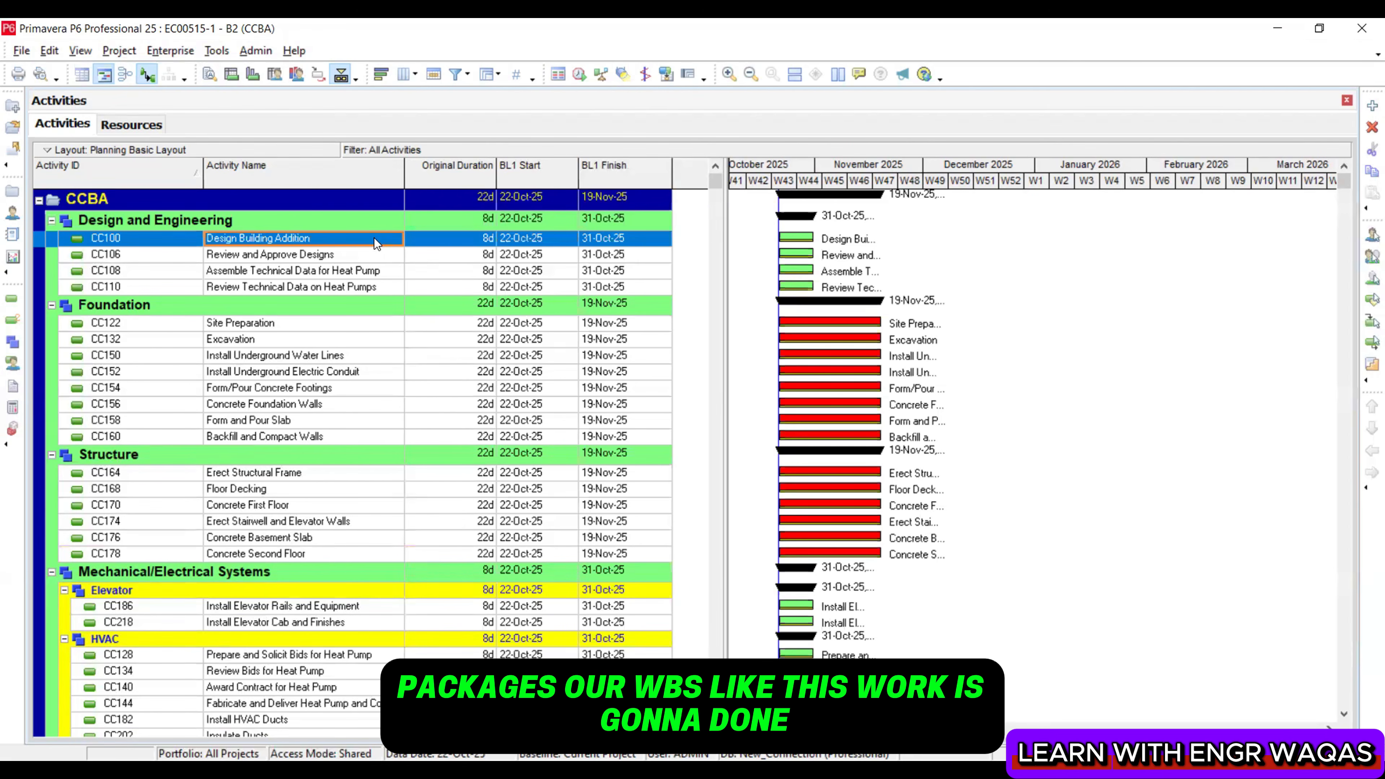
{"action": "left_click", "coordinate": [319, 322]}
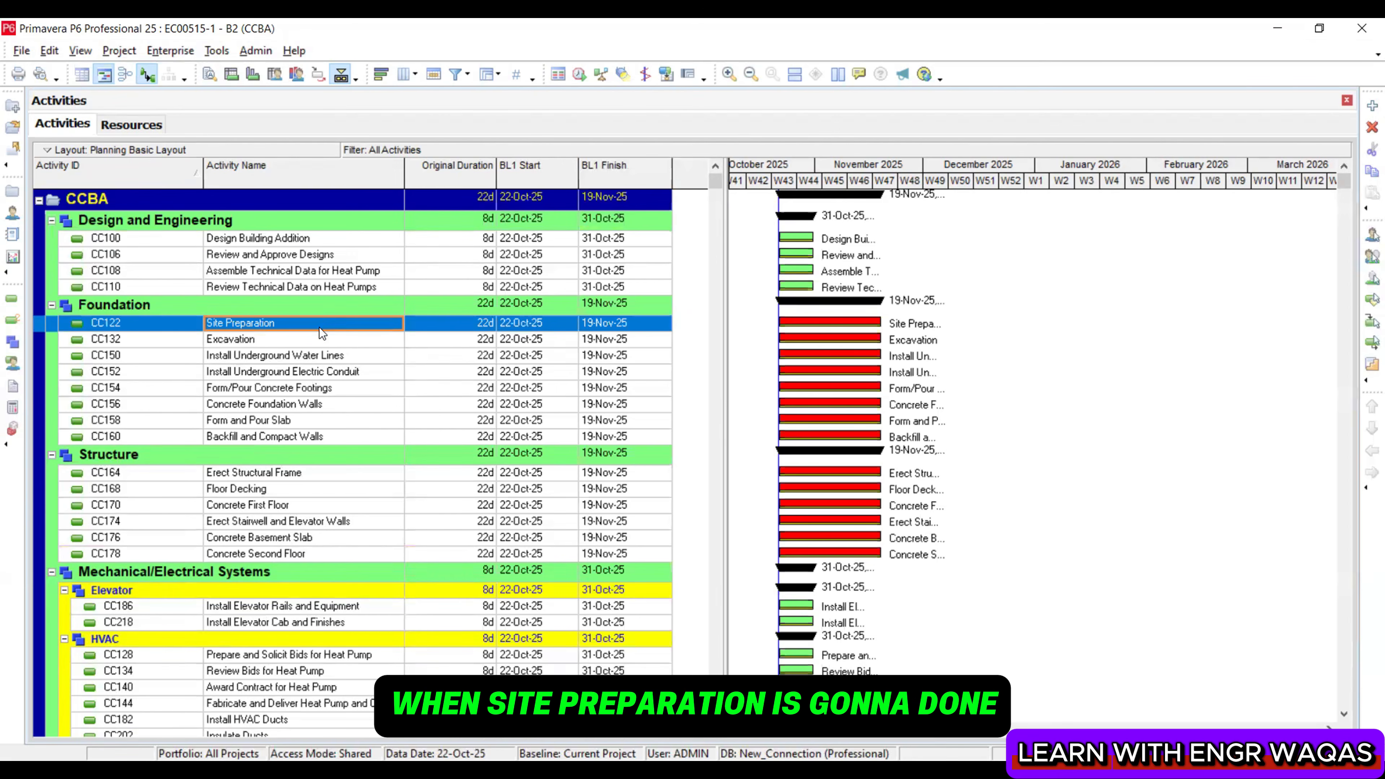
{"action": "left_click", "coordinate": [317, 338]}
{"action": "left_click", "coordinate": [325, 355]}
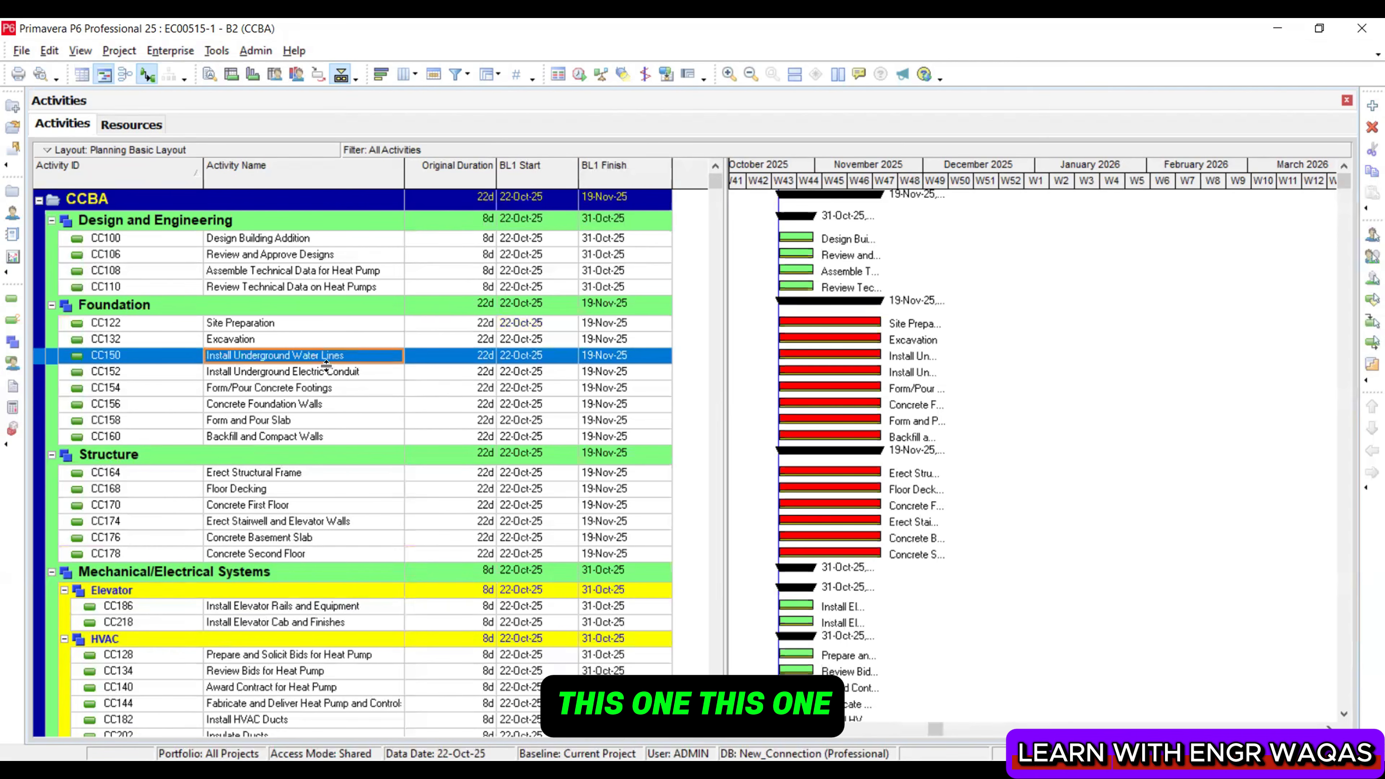
{"action": "left_click", "coordinate": [329, 372]}
{"action": "left_click", "coordinate": [334, 388]}
{"action": "left_click", "coordinate": [337, 405]}
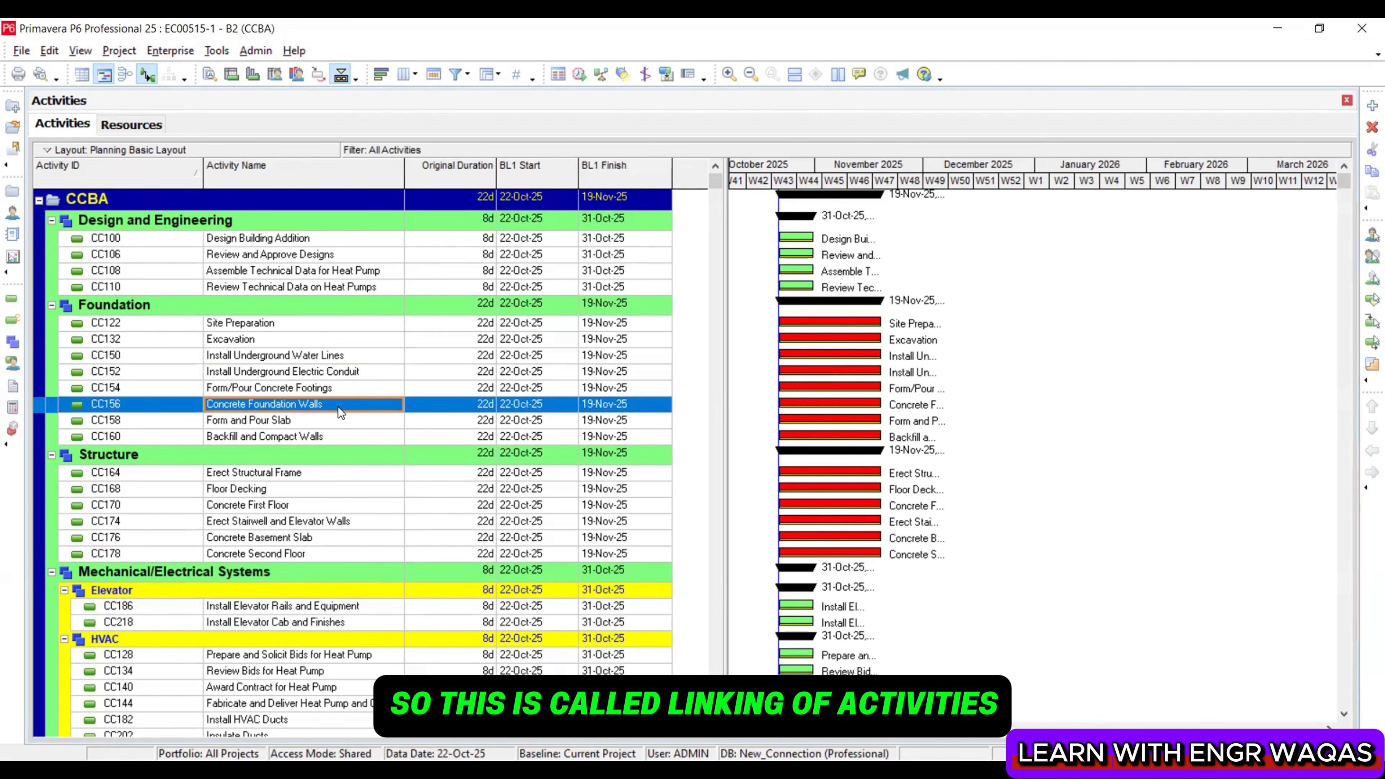
Display the predecessor and successor relationships in the details of the Site Preparation activity (CC122)
{"action": "left_click", "coordinate": [335, 325]}
{"action": "right_click", "coordinate": [336, 326]}
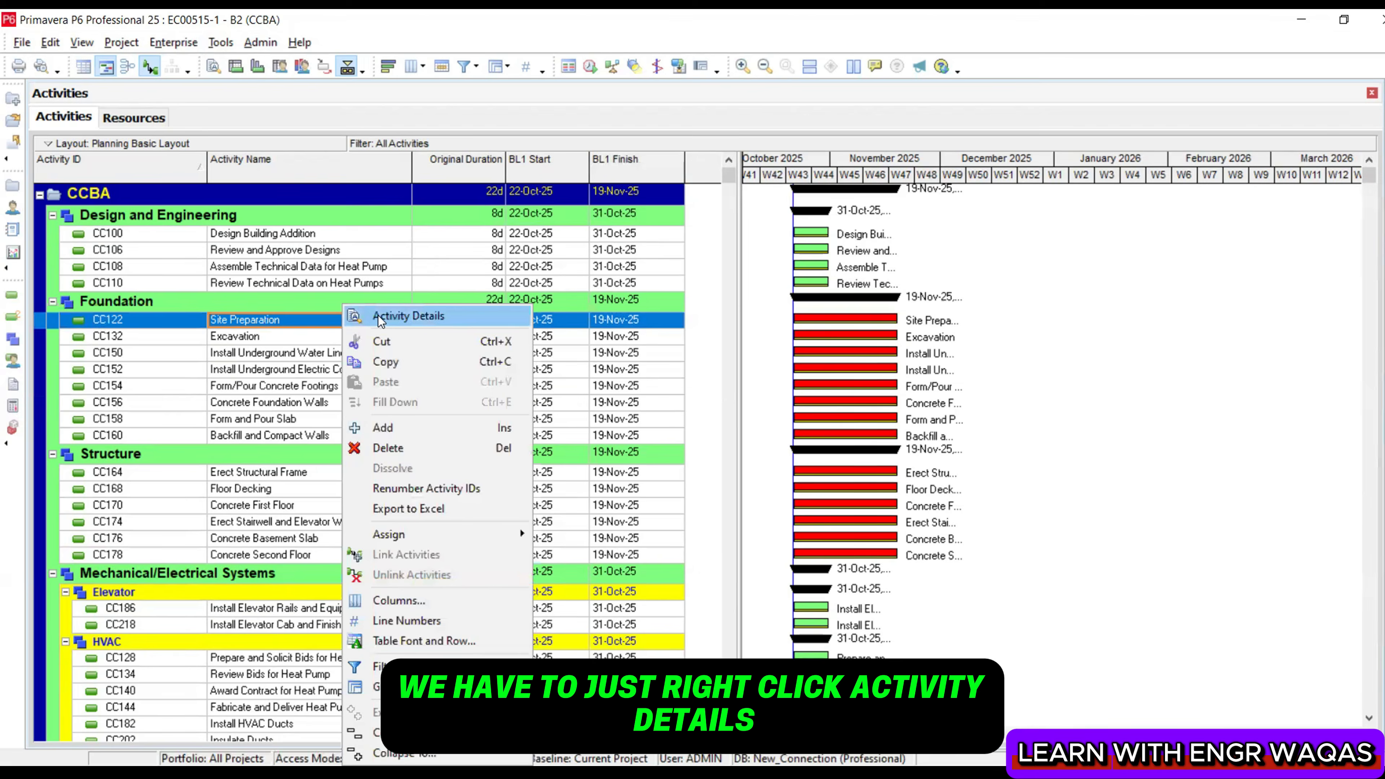
{"action": "left_click", "coordinate": [382, 319]}
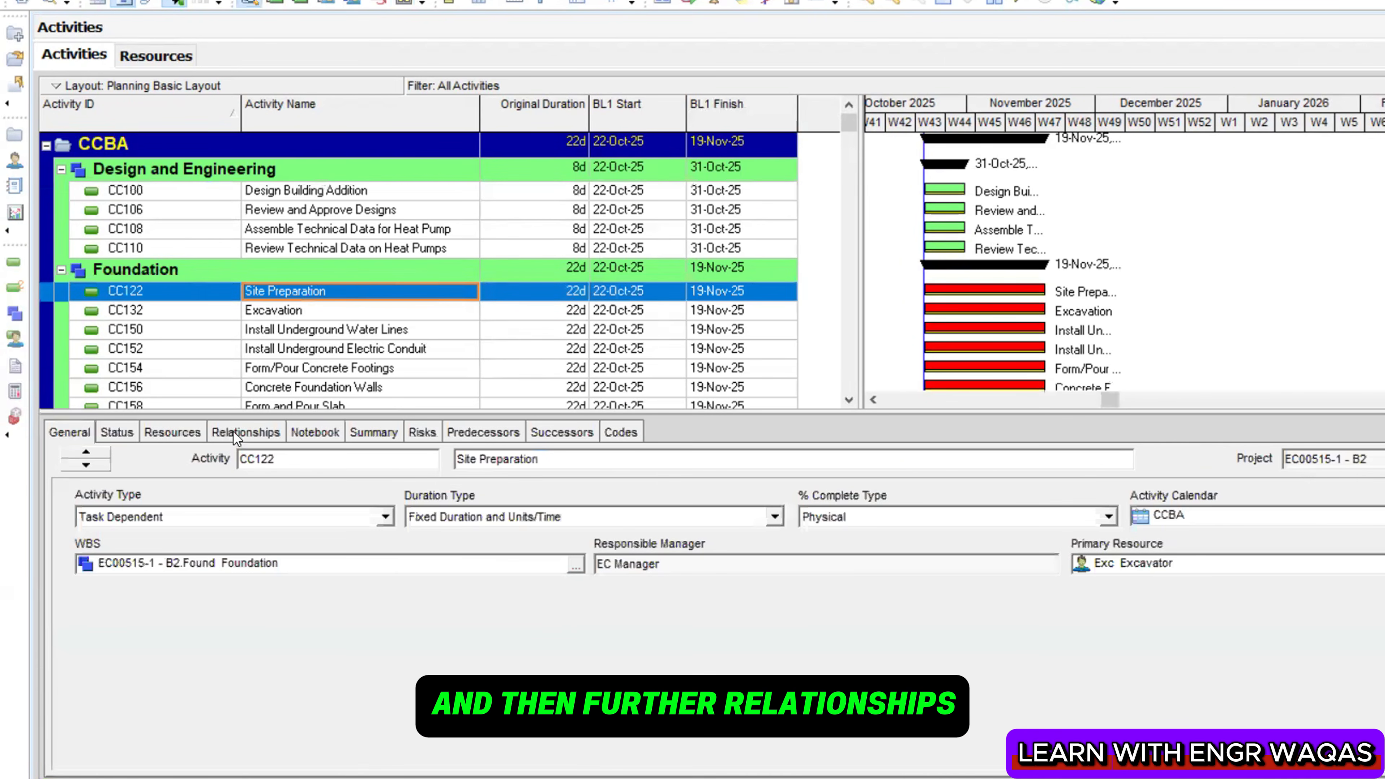
{"action": "left_click", "coordinate": [234, 432]}
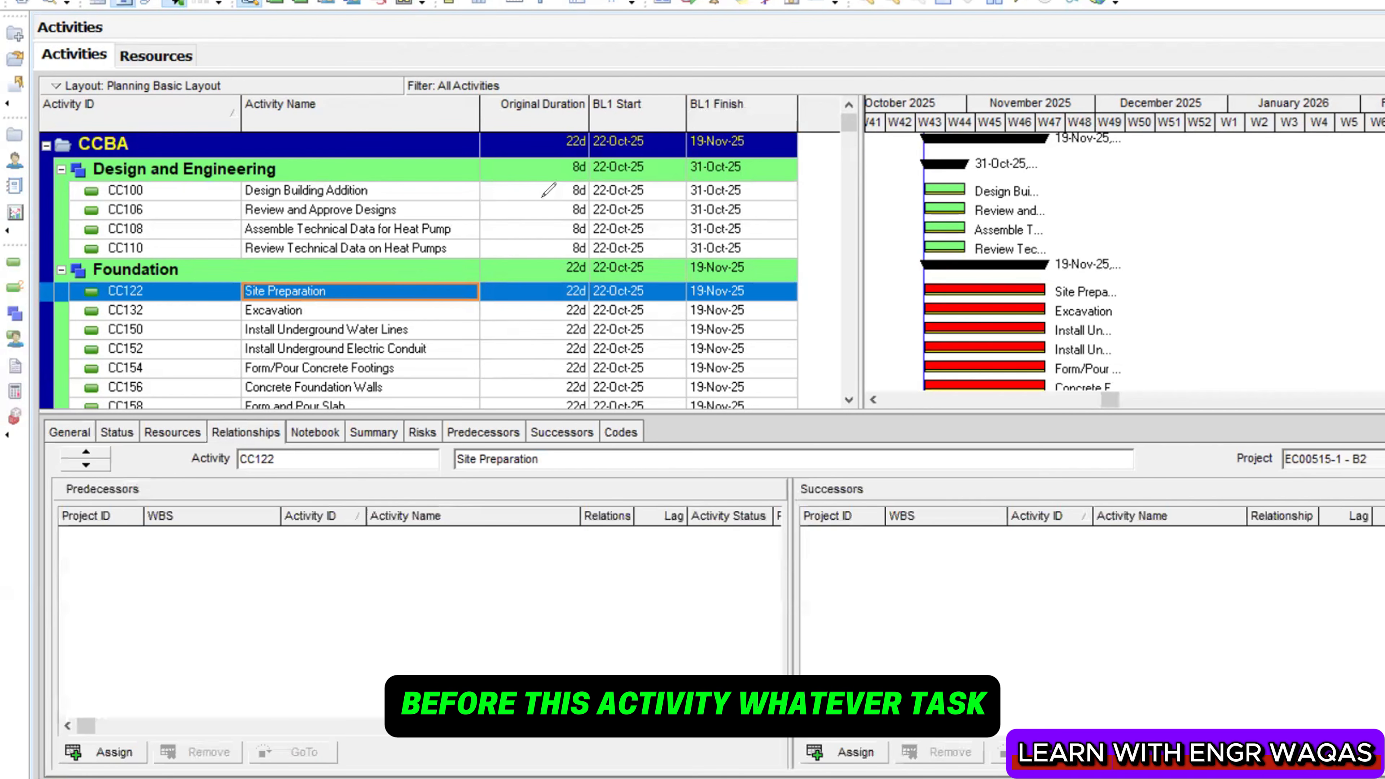
{"action": "left_click", "coordinate": [351, 572]}
{"action": "left_click_drag", "start_coordinate": [211, 613], "coordinate": [331, 526]}
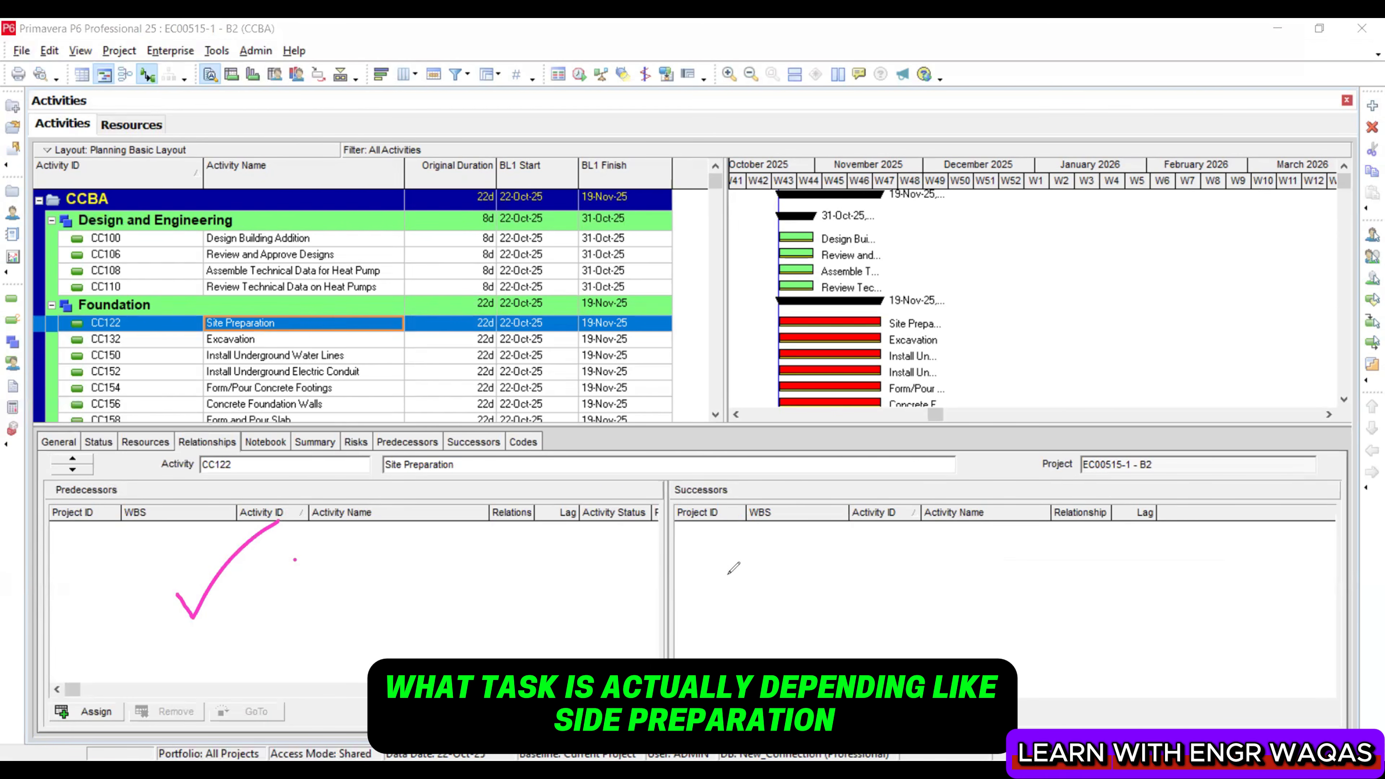
{"action": "mouse_move", "coordinate": [462, 450]}
{"action": "left_mouse_down"}
{"action": "mouse_move", "coordinate": [402, 448]}
{"action": "mouse_move", "coordinate": [400, 488]}
{"action": "mouse_move", "coordinate": [467, 446]}
{"action": "left_mouse_up"}
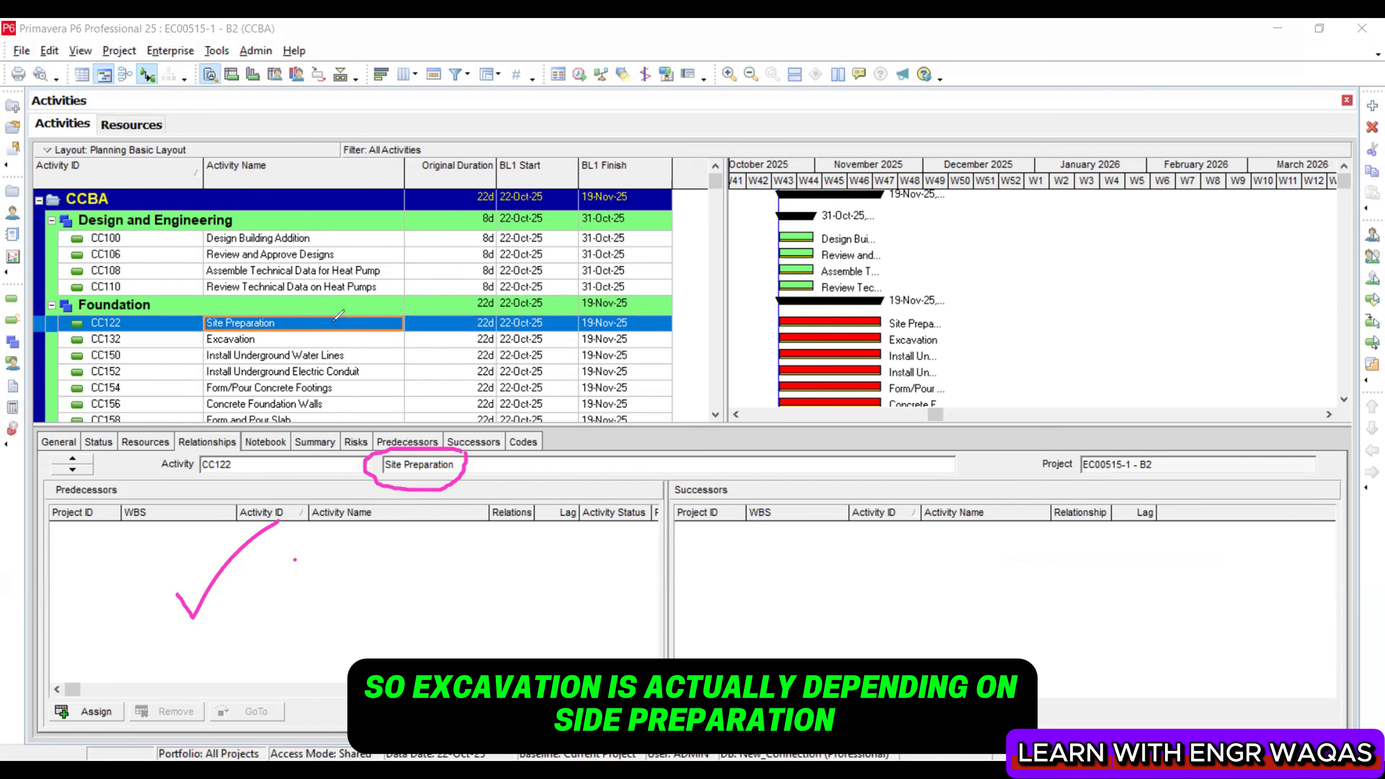
{"action": "left_click_drag", "start_coordinate": [749, 598], "coordinate": [833, 536]}
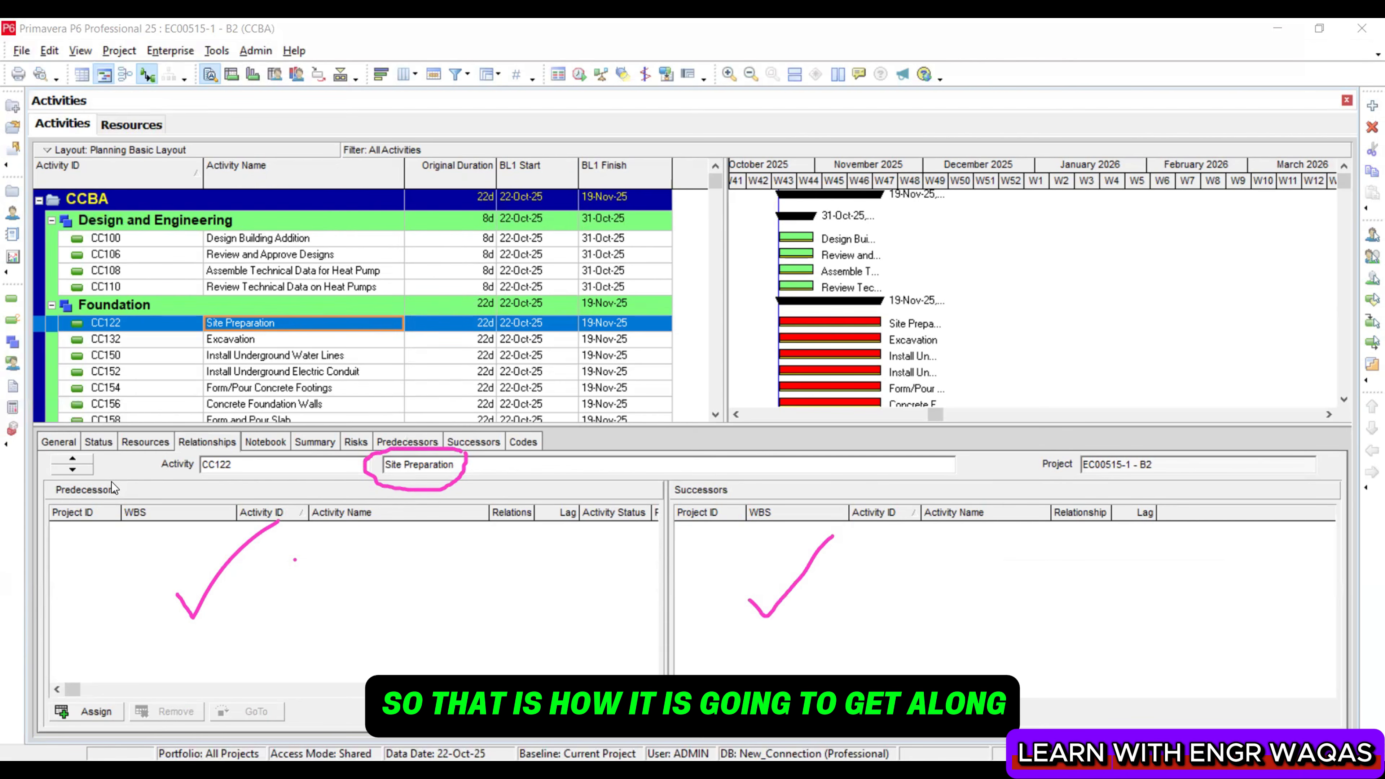
{"action": "key", "text": "Escape"}
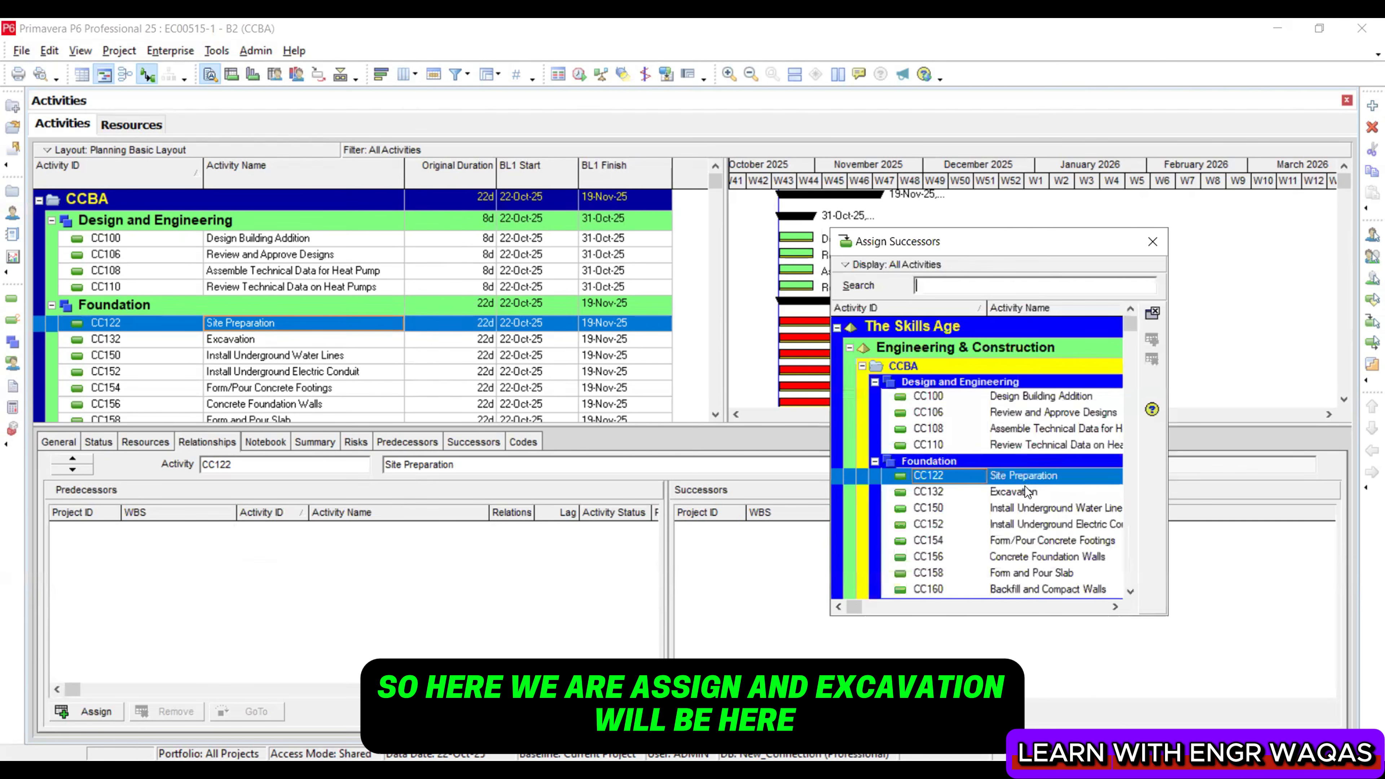
Assign Excavation (CC132) as the successor of Site Preparation
{"action": "left_click", "coordinate": [1046, 491]}
{"action": "left_click", "coordinate": [1152, 339]}
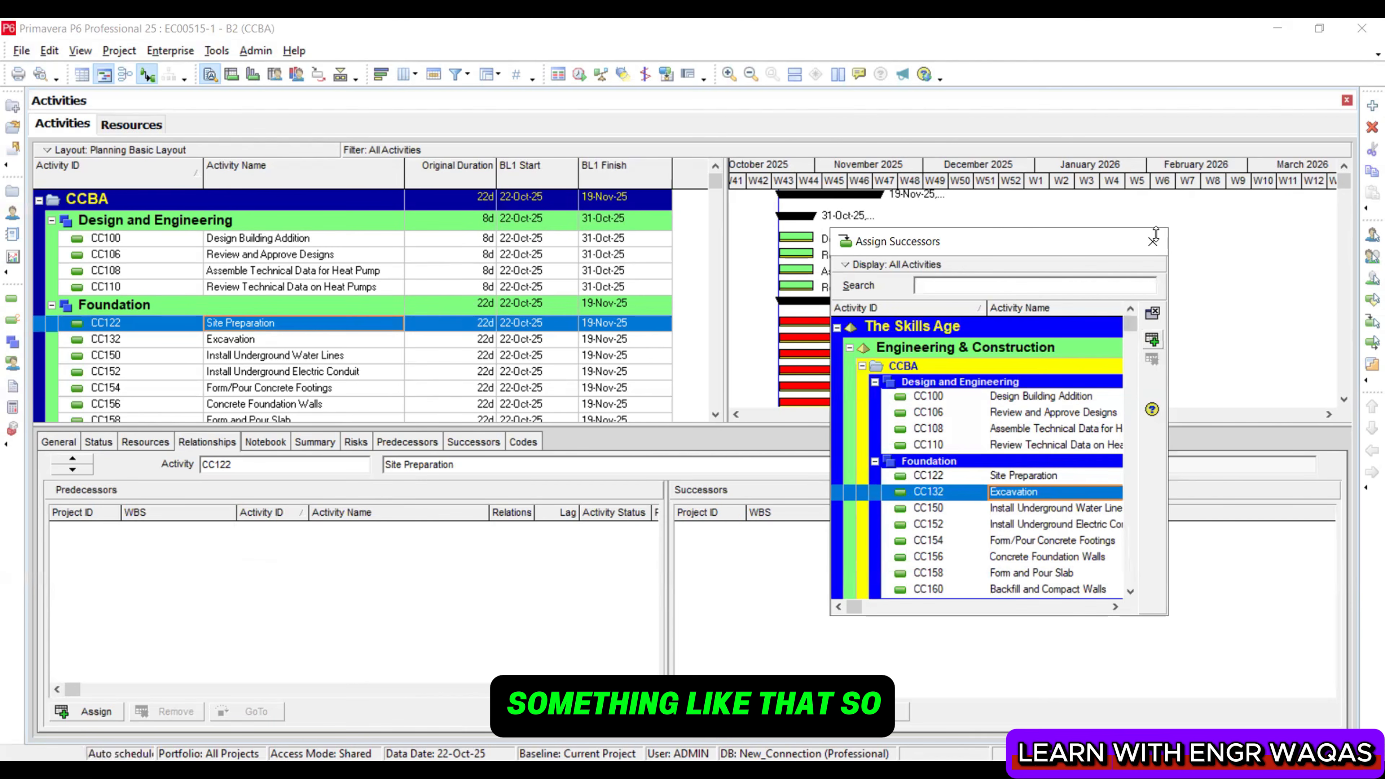
{"action": "left_click", "coordinate": [1152, 241]}
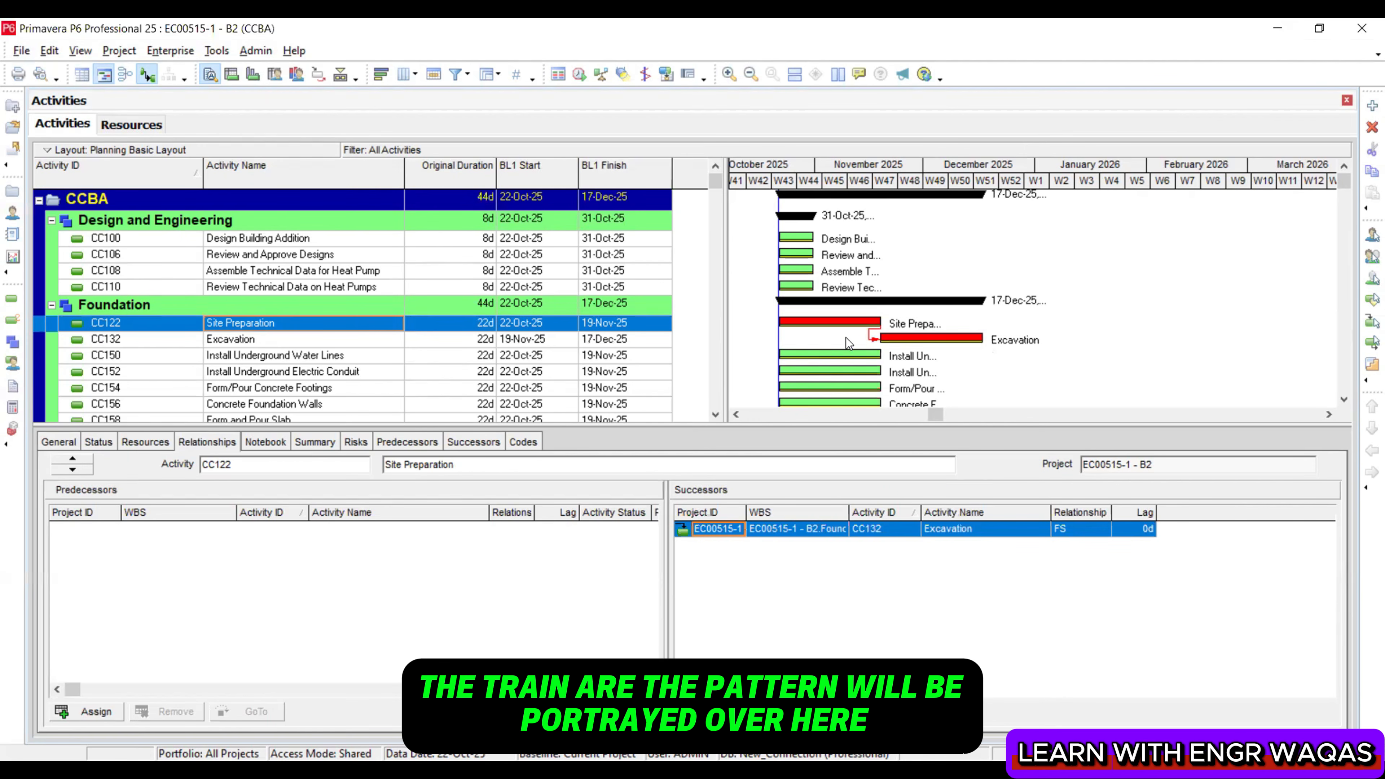
Assign Install Underground Water Lines (CC150) as the successor of Excavation
{"action": "left_click", "coordinate": [230, 338]}
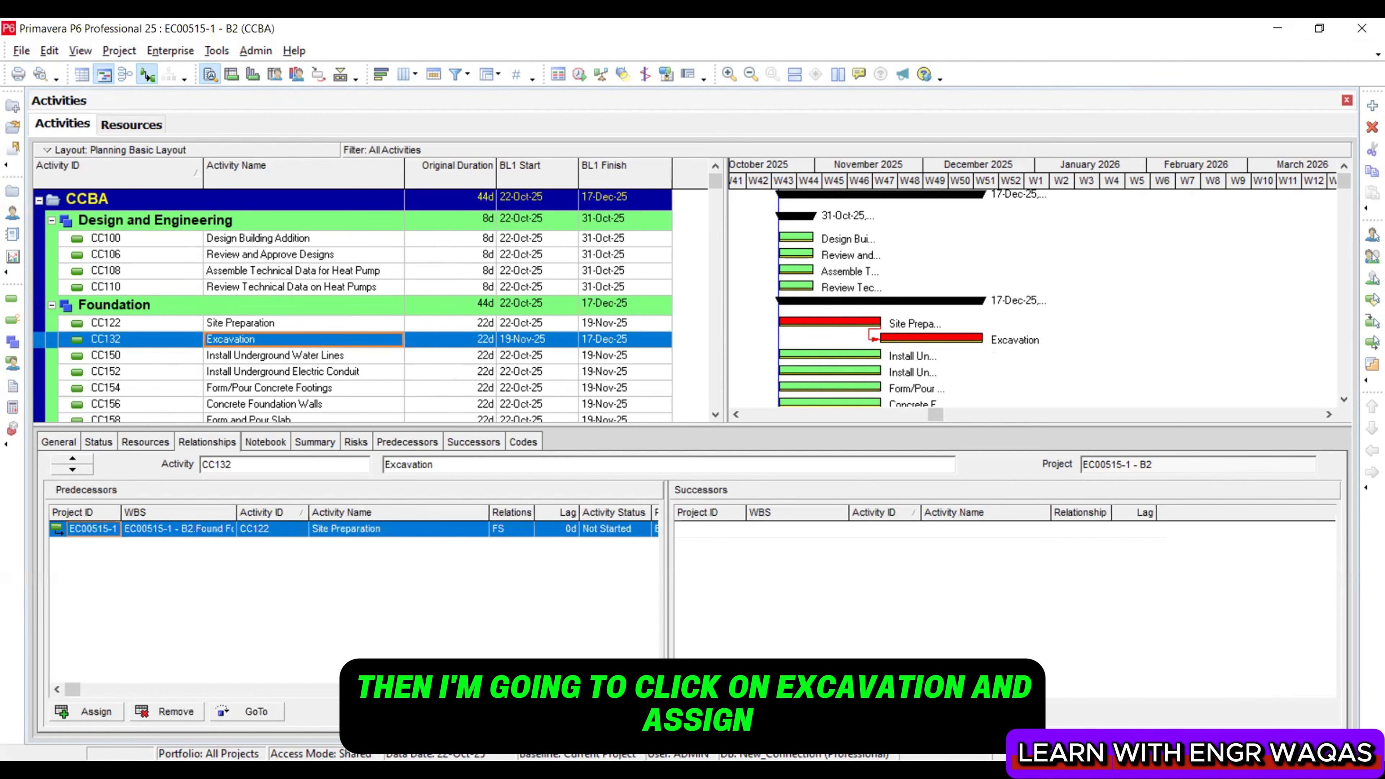
{"action": "left_click", "coordinate": [721, 712]}
{"action": "left_click", "coordinate": [1030, 510]}
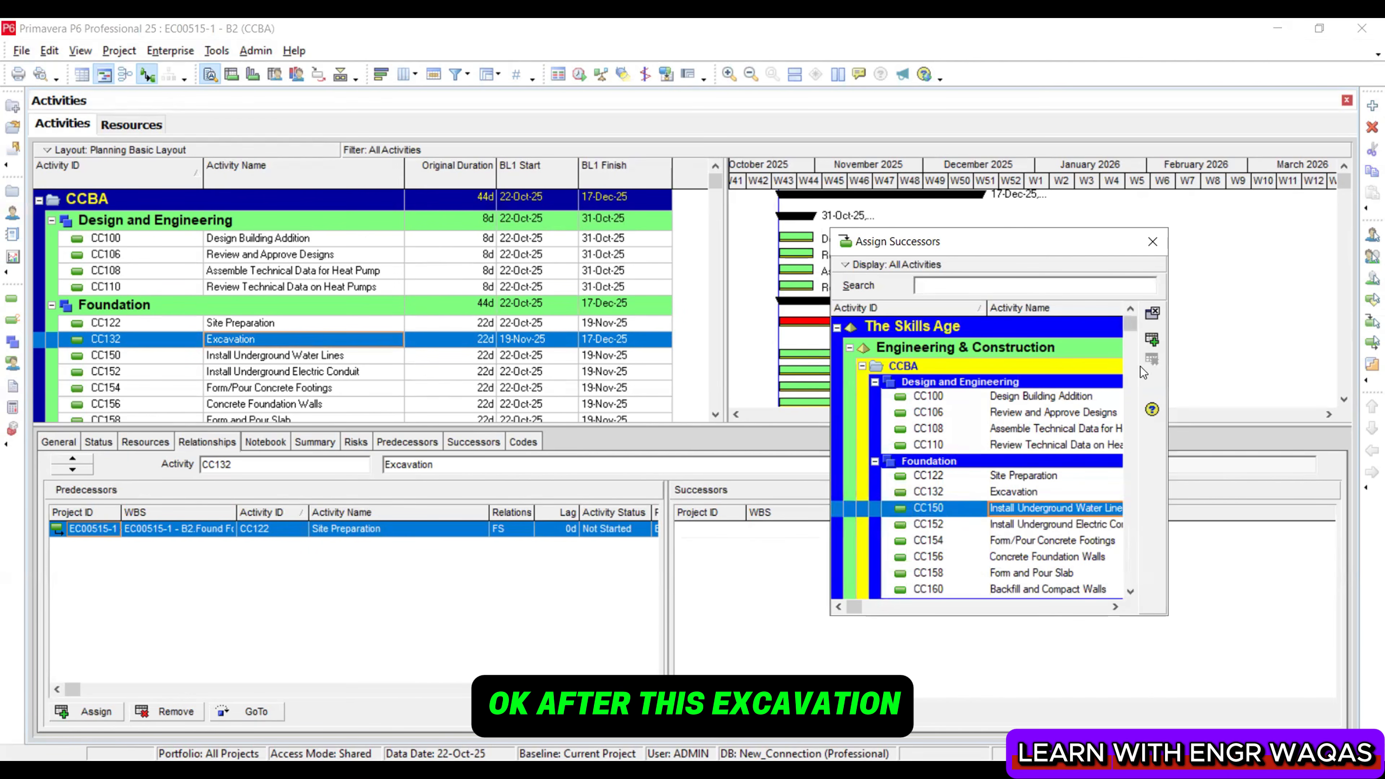
{"action": "left_click", "coordinate": [1152, 339]}
{"action": "left_click", "coordinate": [1152, 241]}
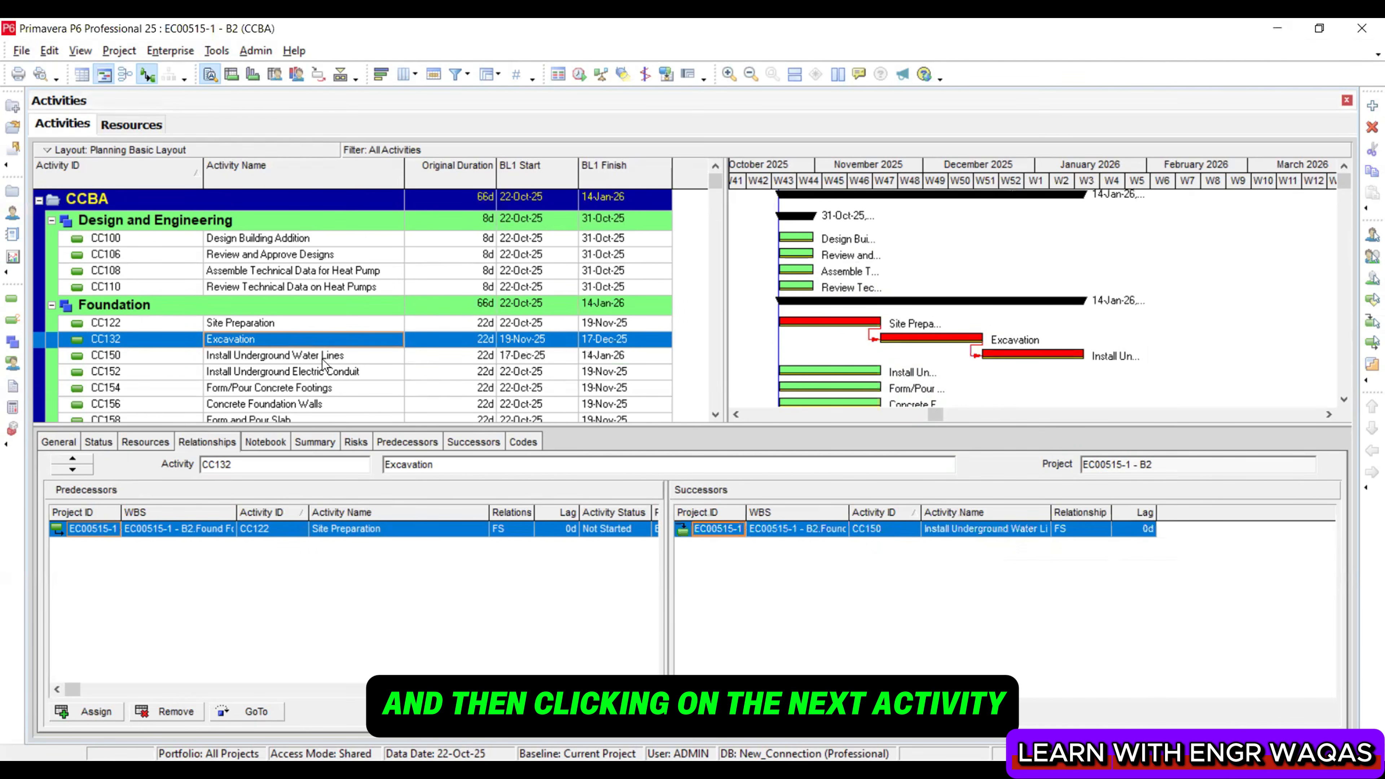
Assign Install Underground Electric Conduit (CC152) as the successor of Install Underground Water Lines
{"action": "left_click", "coordinate": [324, 357]}
{"action": "left_click", "coordinate": [722, 712]}
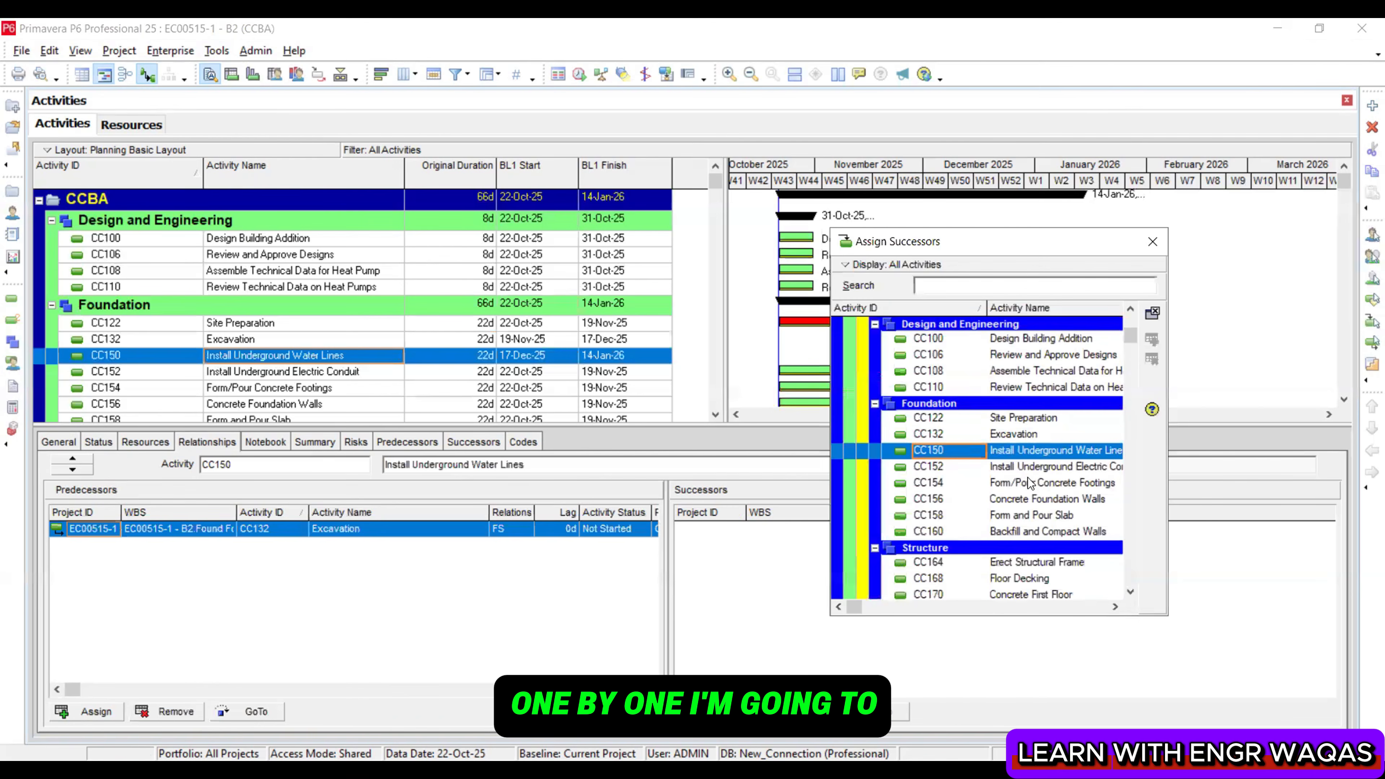
{"action": "left_click", "coordinate": [1029, 468]}
{"action": "left_click", "coordinate": [1155, 241]}
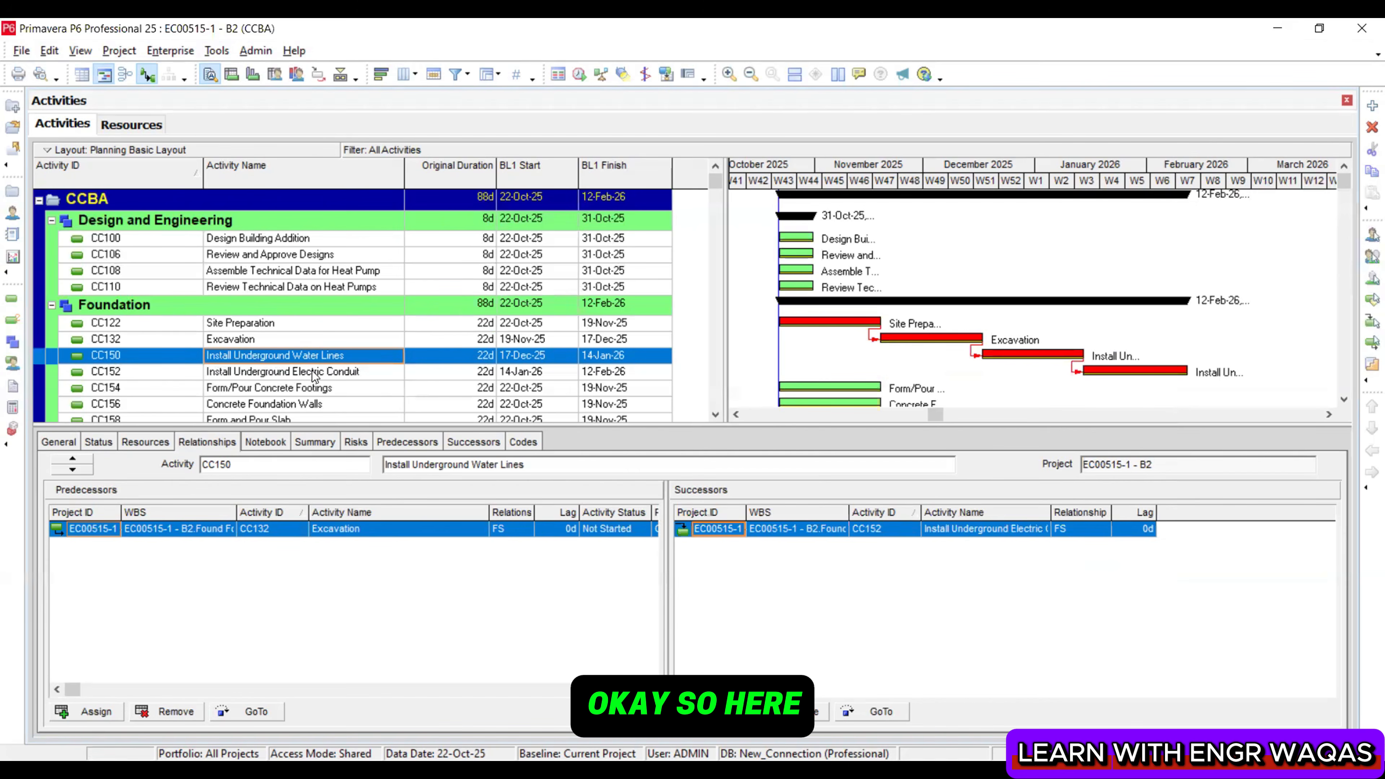
Assign Form/Pour Concrete Footings (CC154) as the successor of Install Underground Electric Conduit
{"action": "left_click", "coordinate": [314, 376]}
{"action": "left_click", "coordinate": [712, 711]}
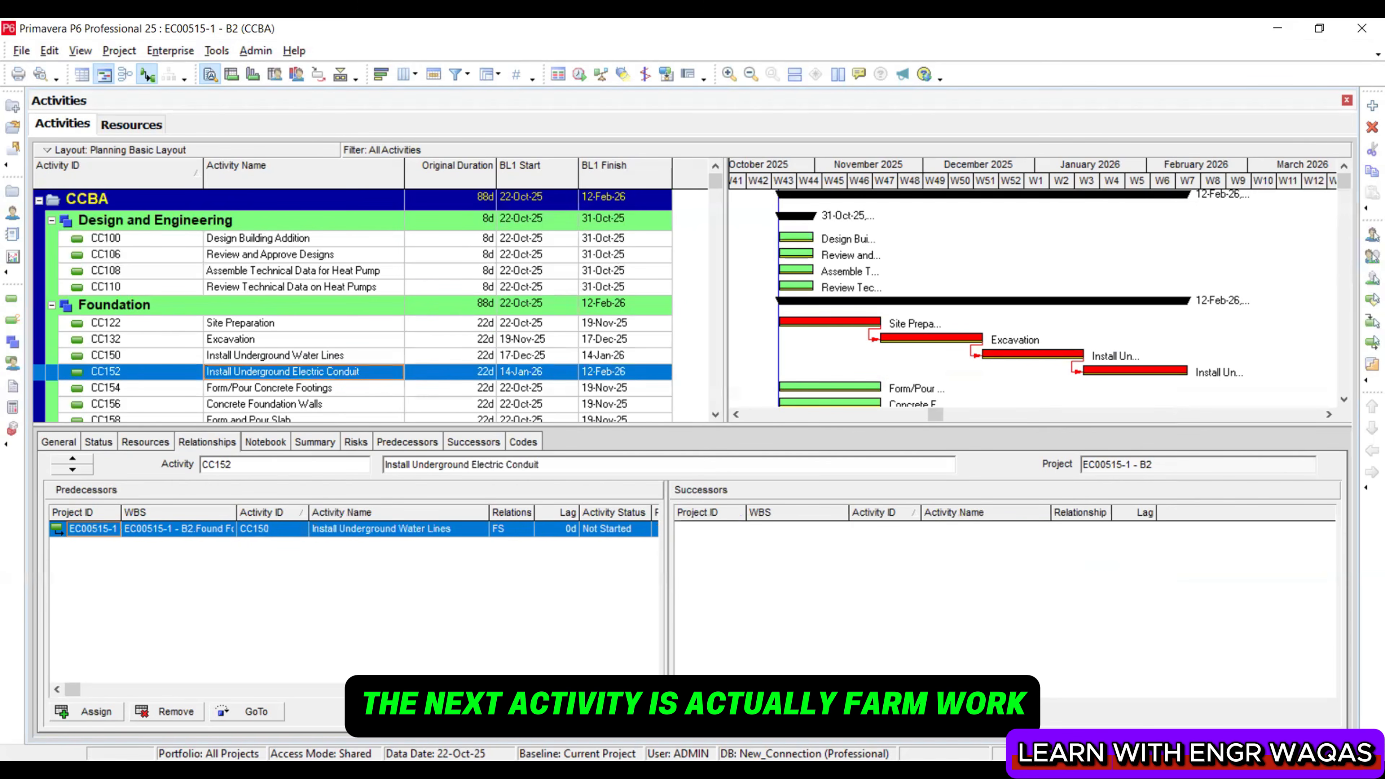
{"action": "left_click", "coordinate": [1057, 499]}
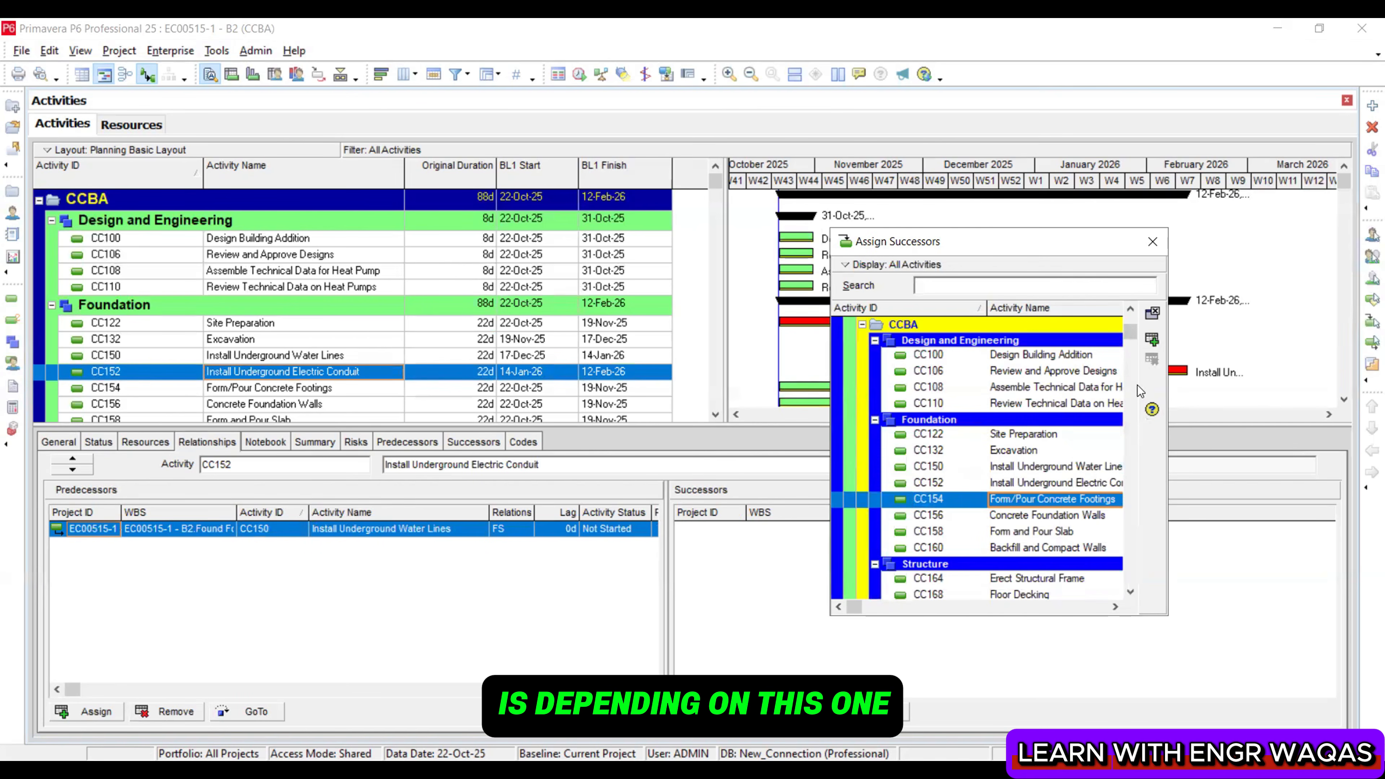
{"action": "left_click", "coordinate": [1152, 339]}
{"action": "left_click", "coordinate": [1153, 241]}
Assign Concrete Foundation Walls (CC156) as the successor of Form/Pour Concrete Footings
{"action": "left_click", "coordinate": [322, 386]}
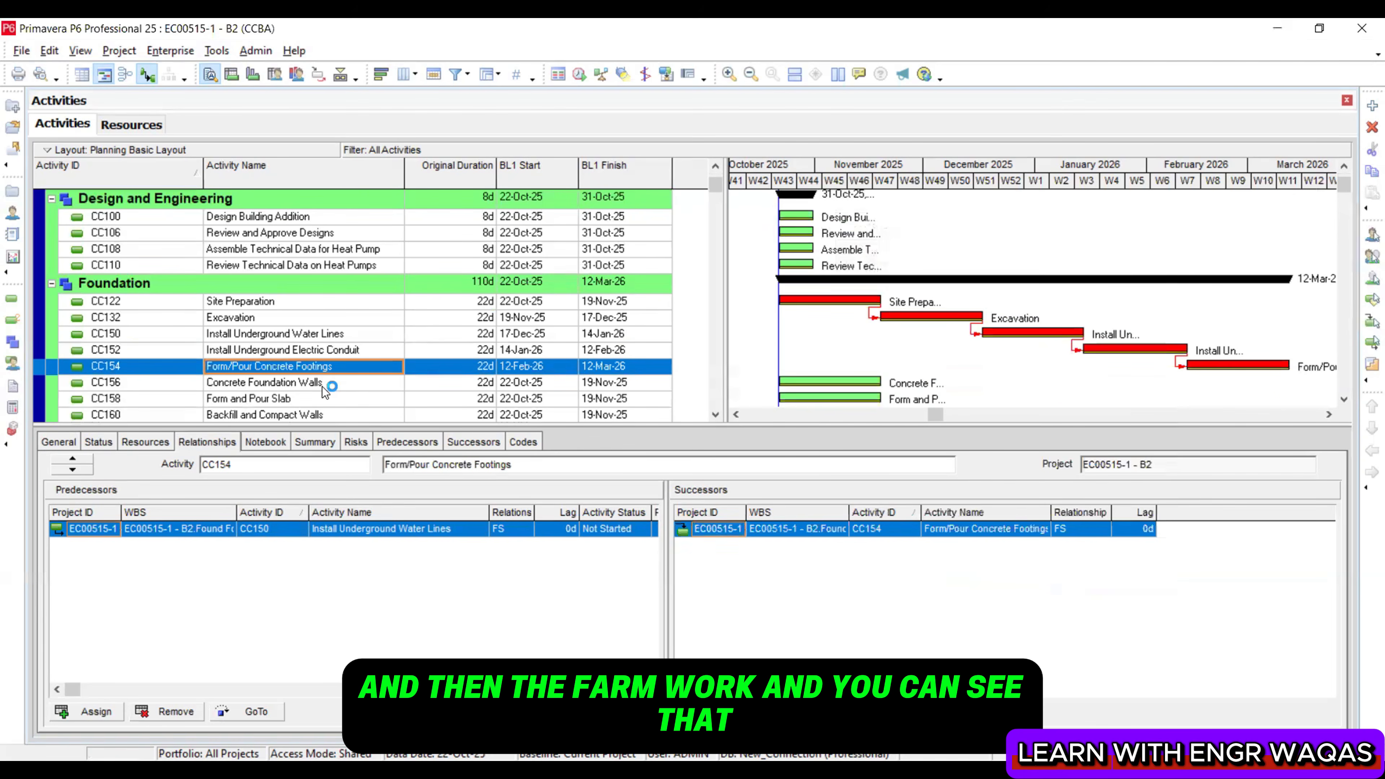
{"action": "left_click", "coordinate": [712, 712]}
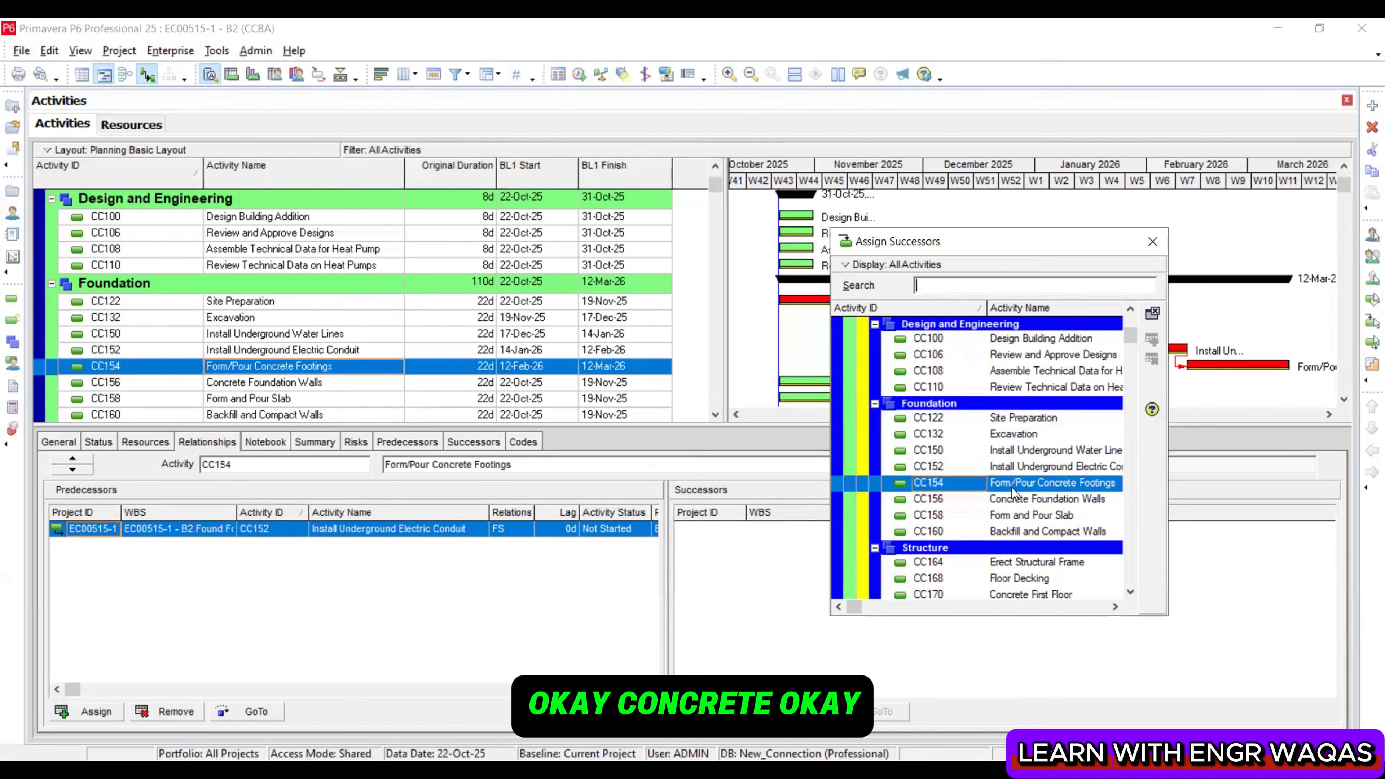
{"action": "left_click", "coordinate": [1015, 499]}
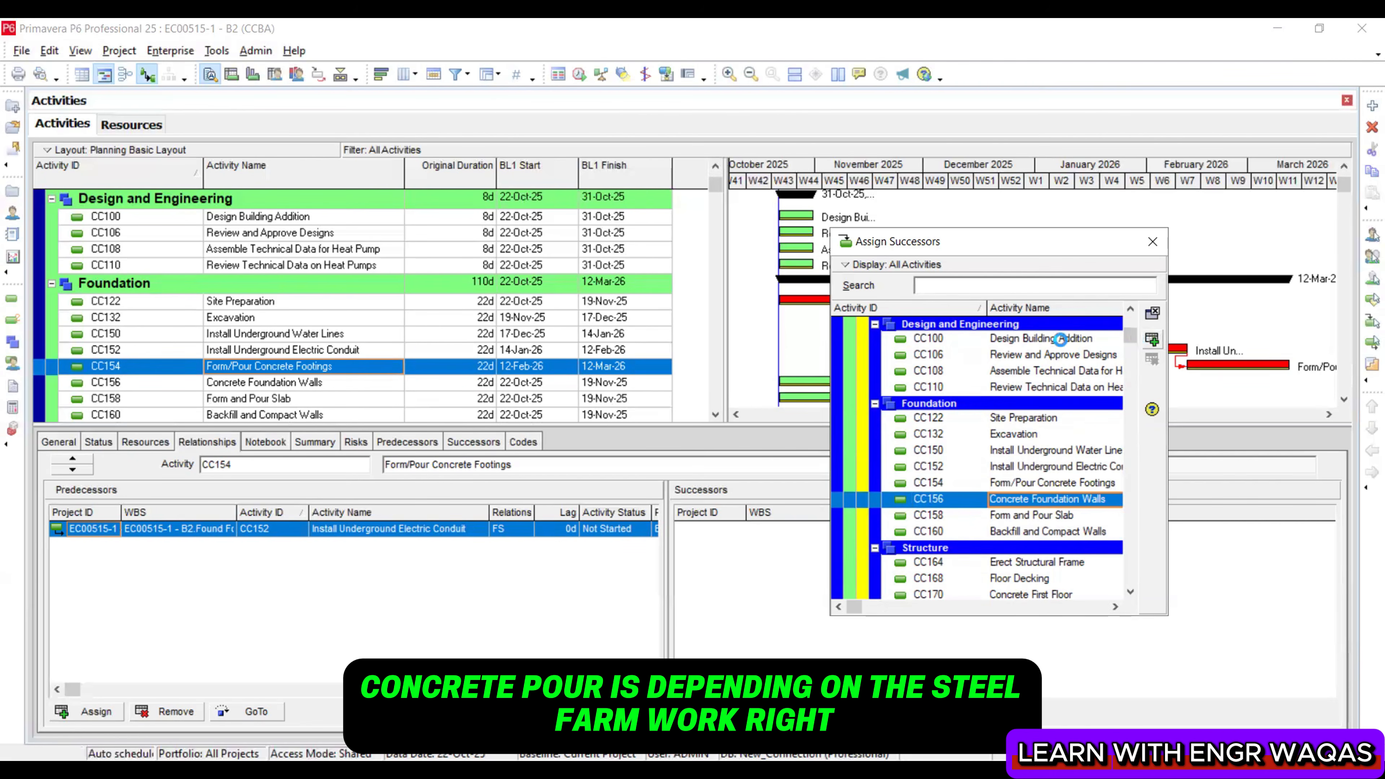
{"action": "left_click", "coordinate": [1152, 339]}
{"action": "left_click", "coordinate": [1152, 241]}
Assign Form and Pour Slab (CC158) as the successor of Concrete Foundation Walls
{"action": "left_click", "coordinate": [311, 384]}
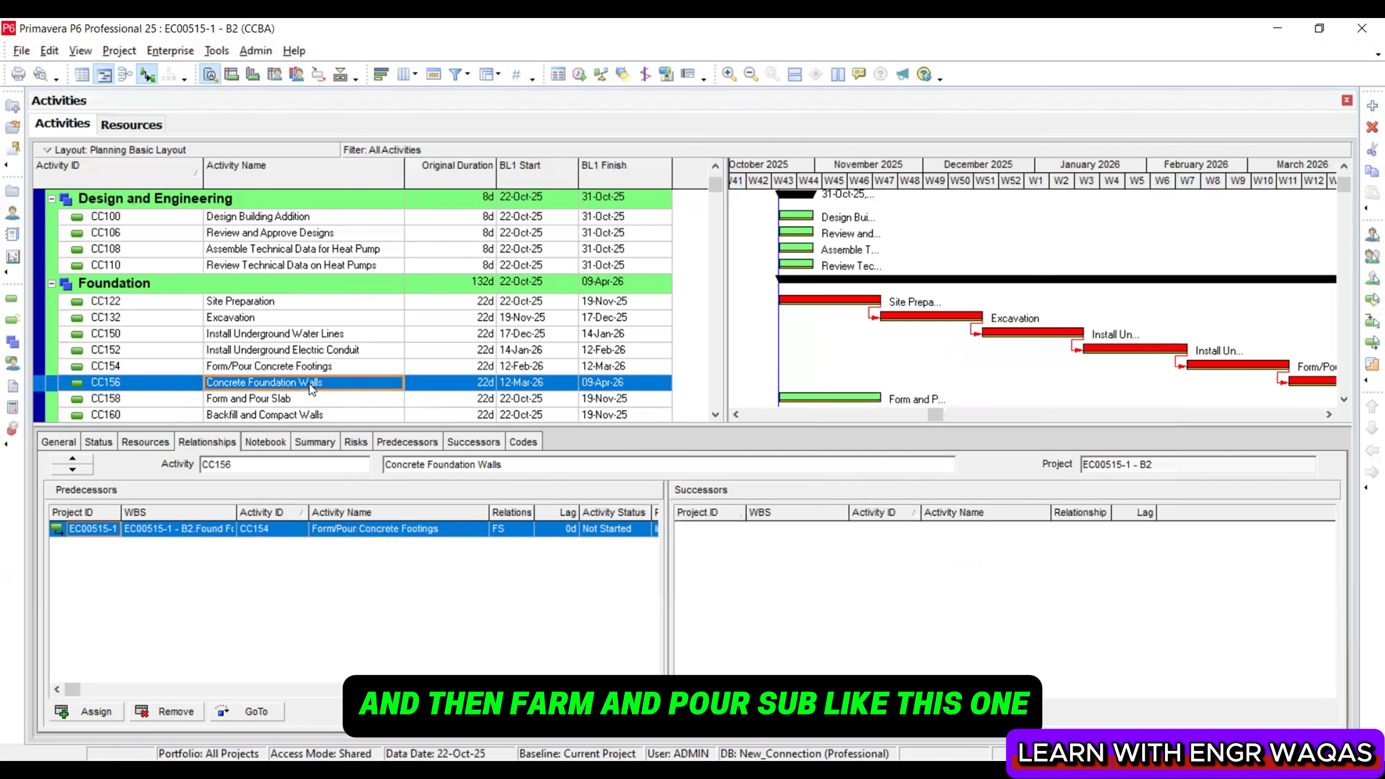
{"action": "left_click", "coordinate": [712, 712]}
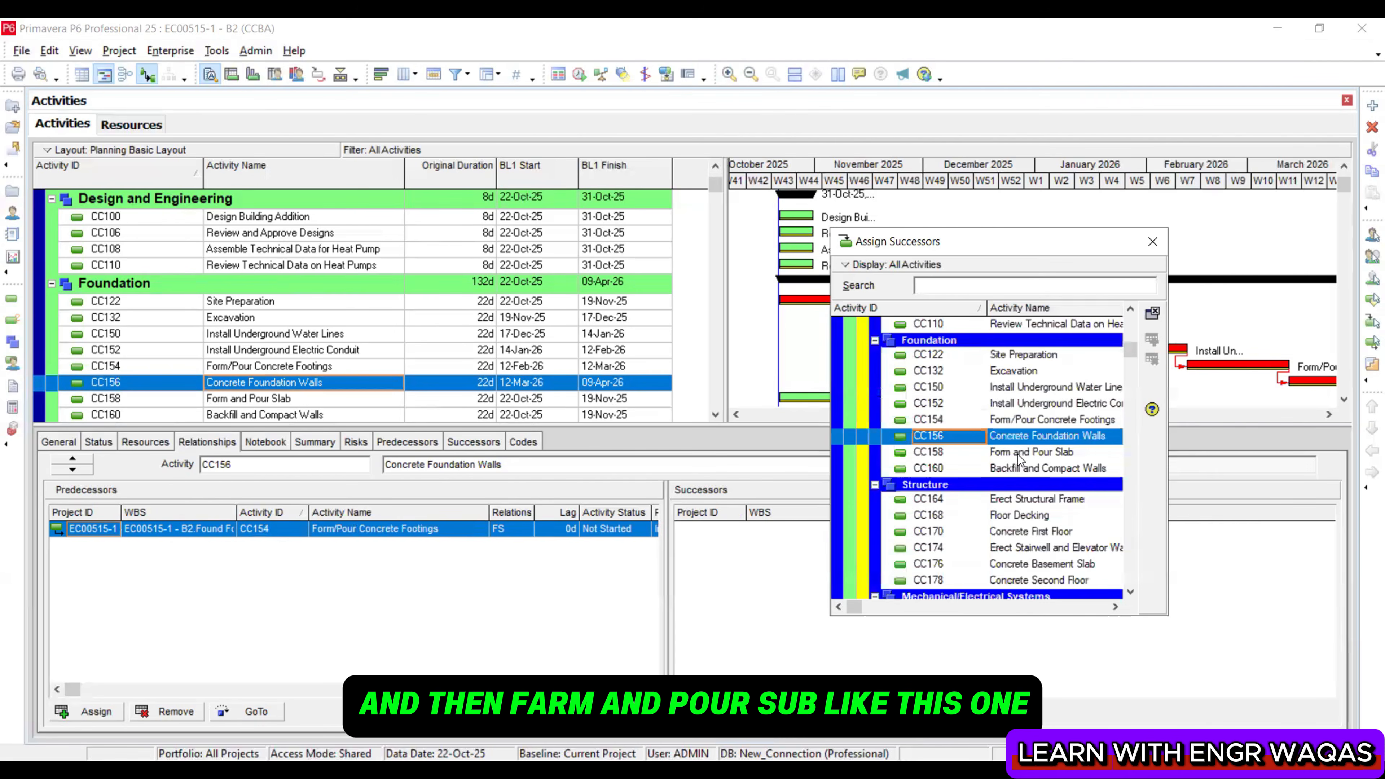
{"action": "left_click", "coordinate": [1017, 453]}
{"action": "left_click", "coordinate": [1152, 339]}
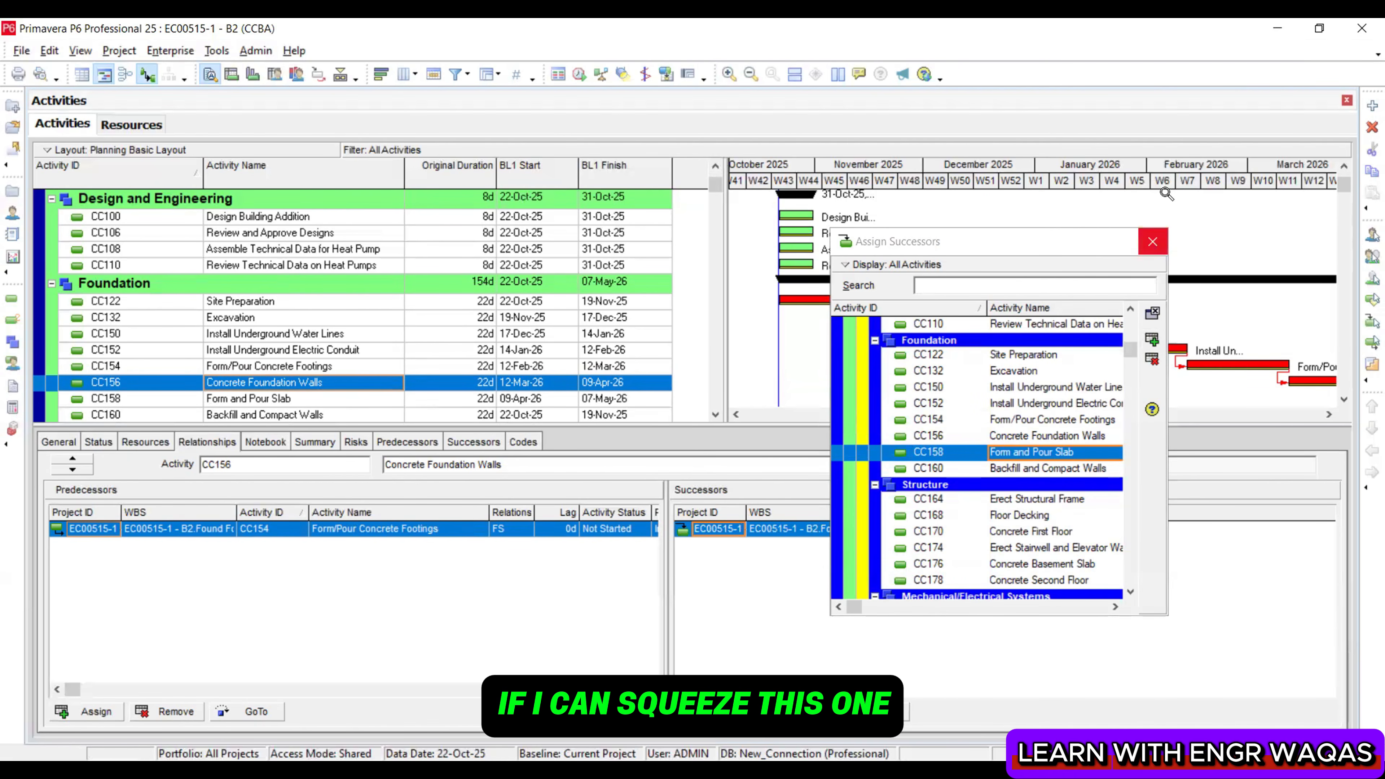
{"action": "left_click", "coordinate": [1153, 242]}
Compress the Gantt chart timescale and examine the linked Foundation activity bars and dates
{"action": "left_click_drag", "start_coordinate": [1167, 183], "coordinate": [835, 188]}
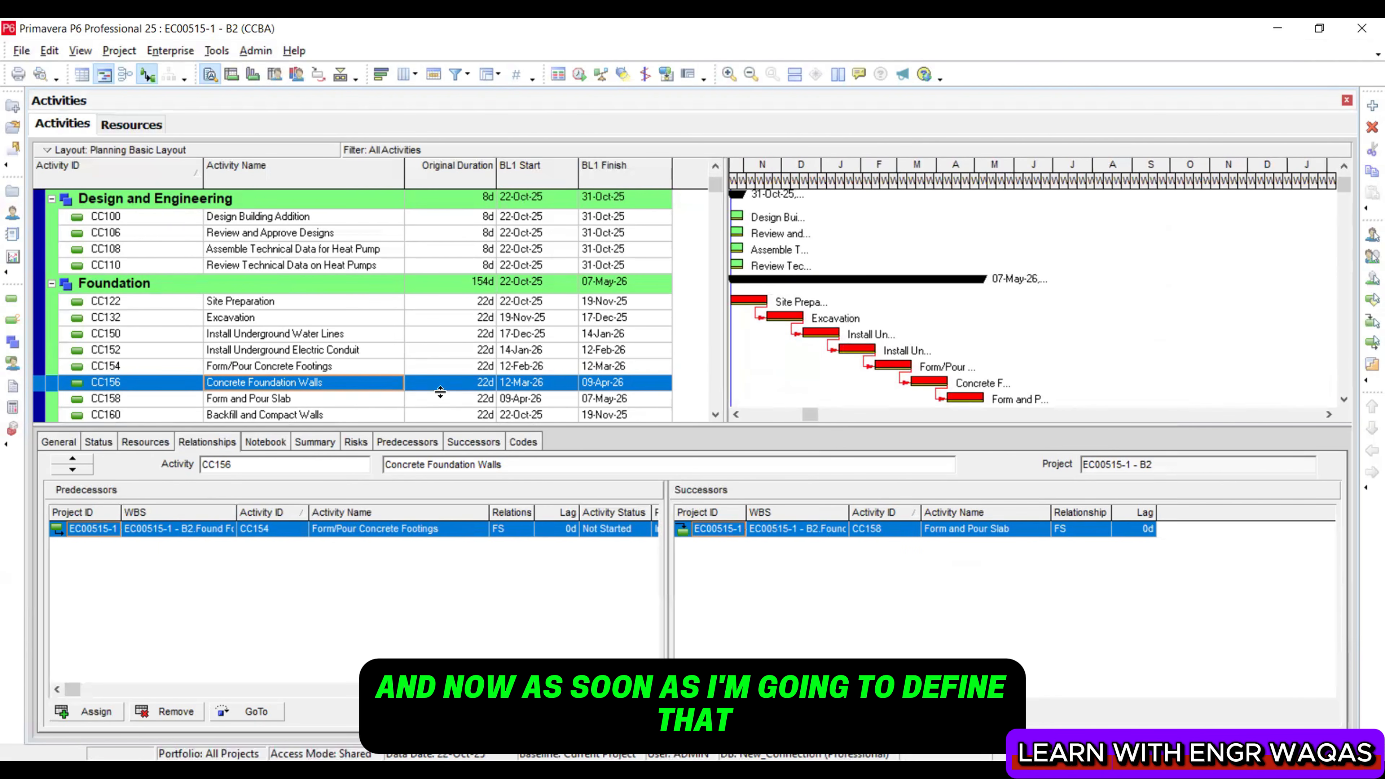
{"action": "scroll", "coordinate": [353, 348], "scroll_direction": "down", "scroll_amount": 1}
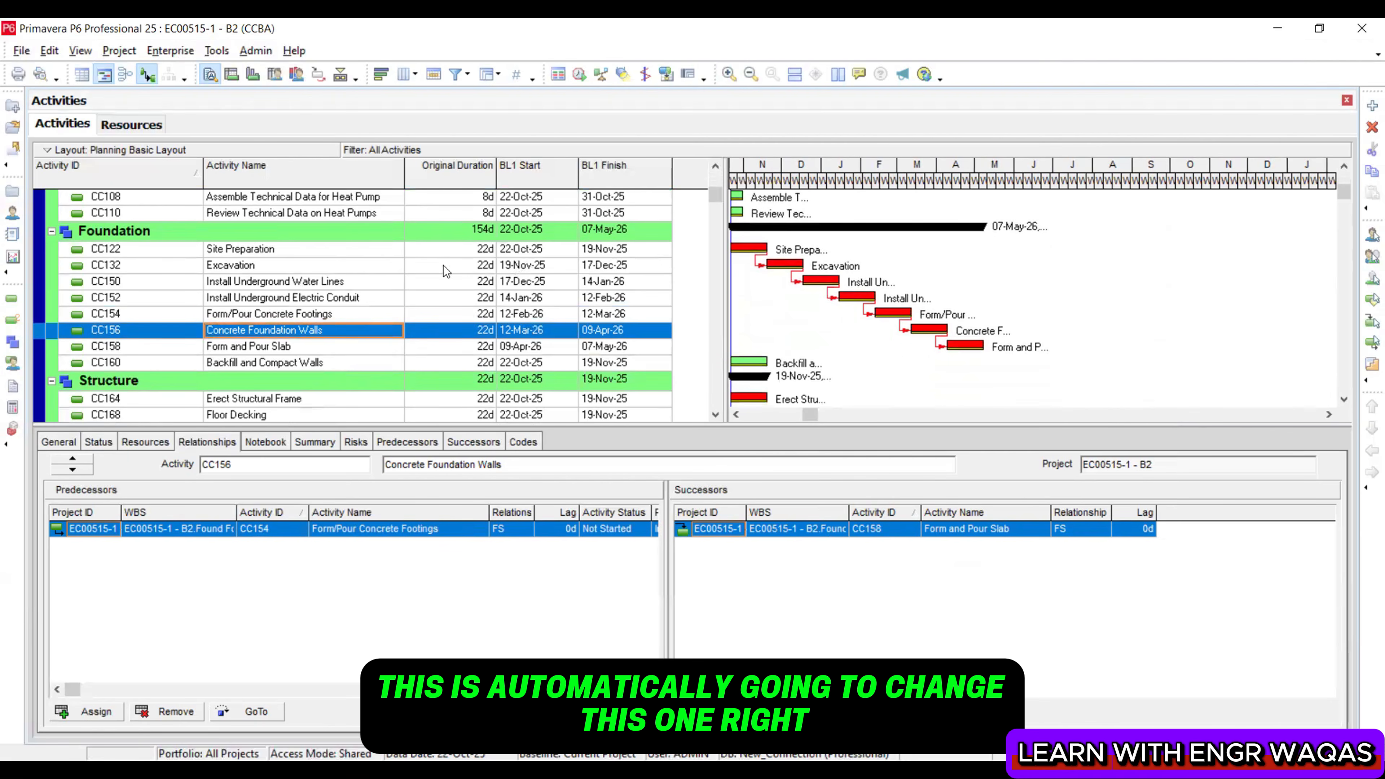
{"action": "scroll", "coordinate": [332, 349], "scroll_direction": "down", "scroll_amount": 1}
{"action": "scroll", "coordinate": [454, 331], "scroll_direction": "up", "scroll_amount": 1}
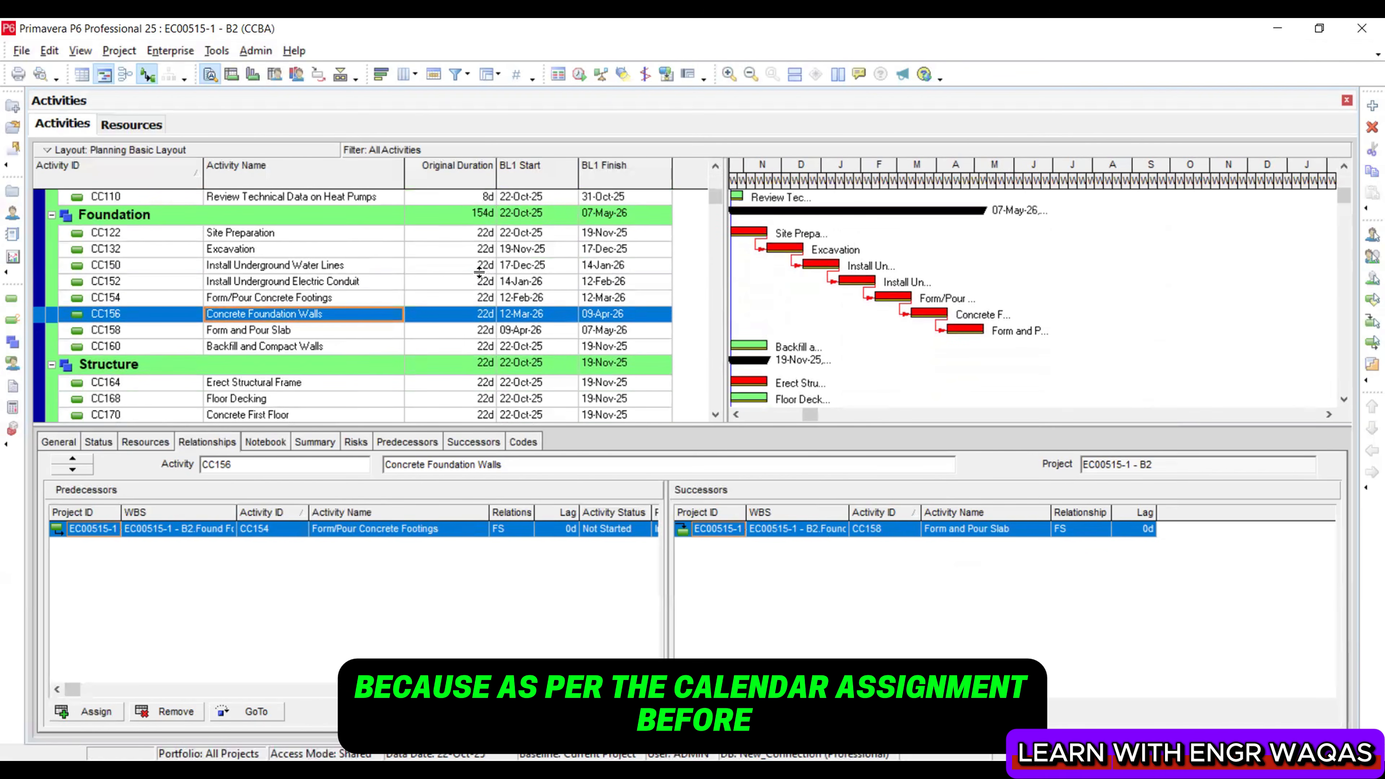
{"action": "scroll", "coordinate": [479, 271], "scroll_direction": "up", "scroll_amount": 1}
{"action": "scroll", "coordinate": [485, 308], "scroll_direction": "down", "scroll_amount": 1}
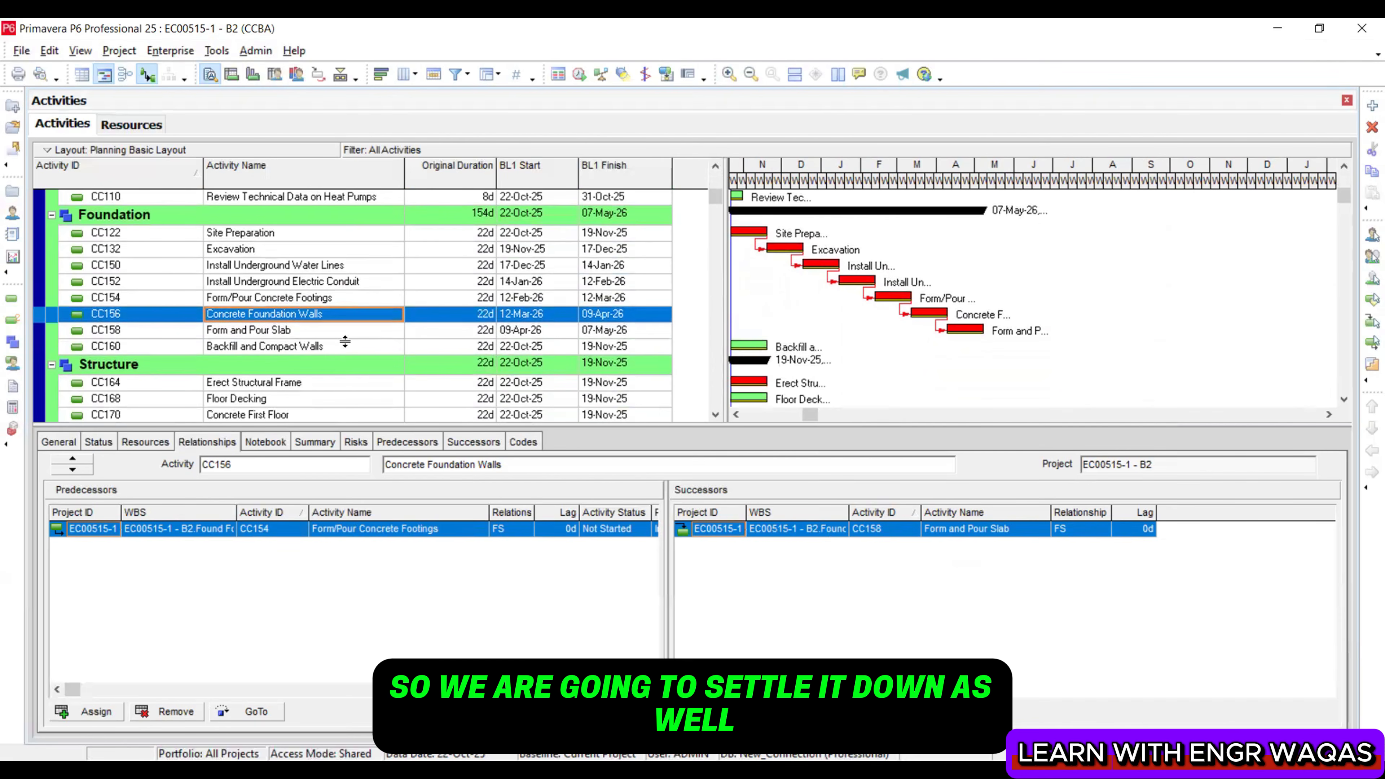
Assign Backfill and Compact Walls (CC160) as the successor of Form and Pour Slab
{"action": "left_click", "coordinate": [297, 331]}
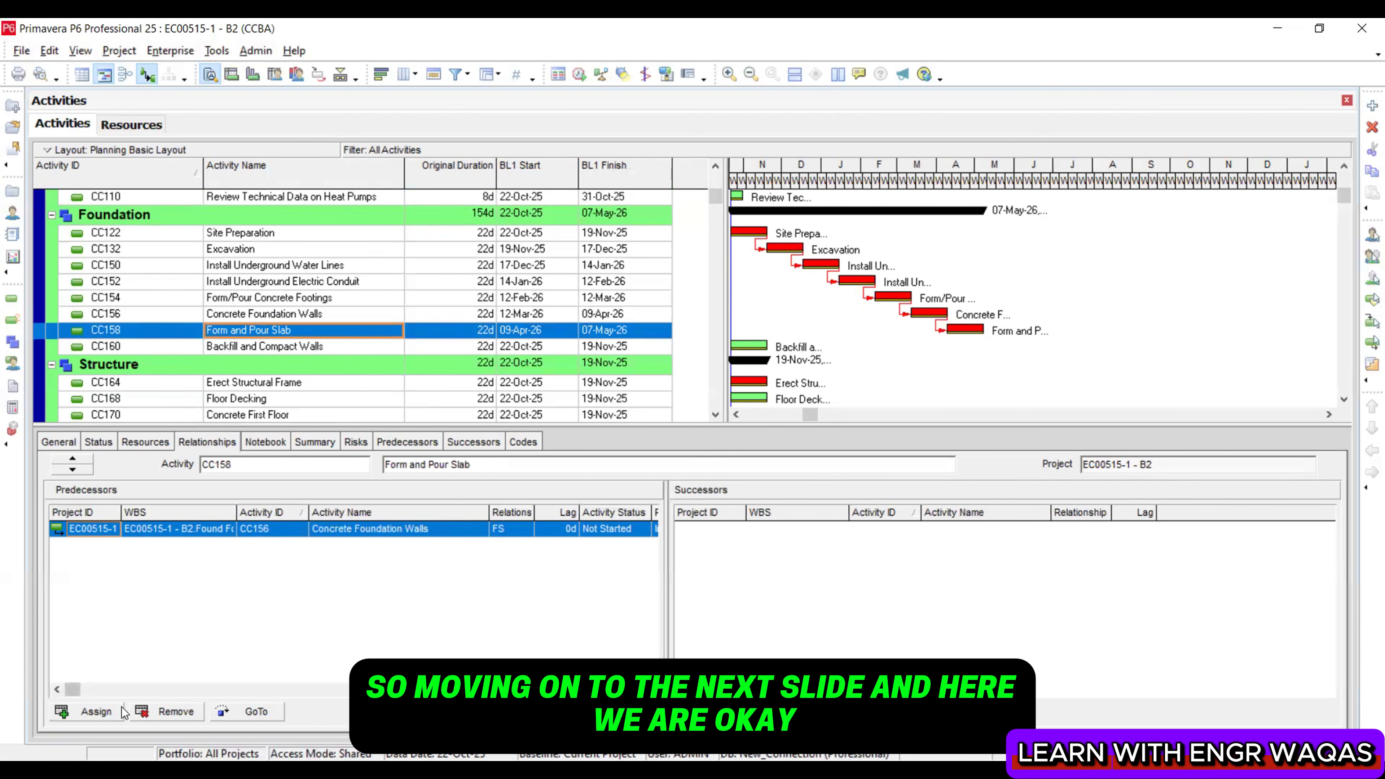
{"action": "left_click", "coordinate": [716, 711]}
{"action": "left_click", "coordinate": [1054, 500]}
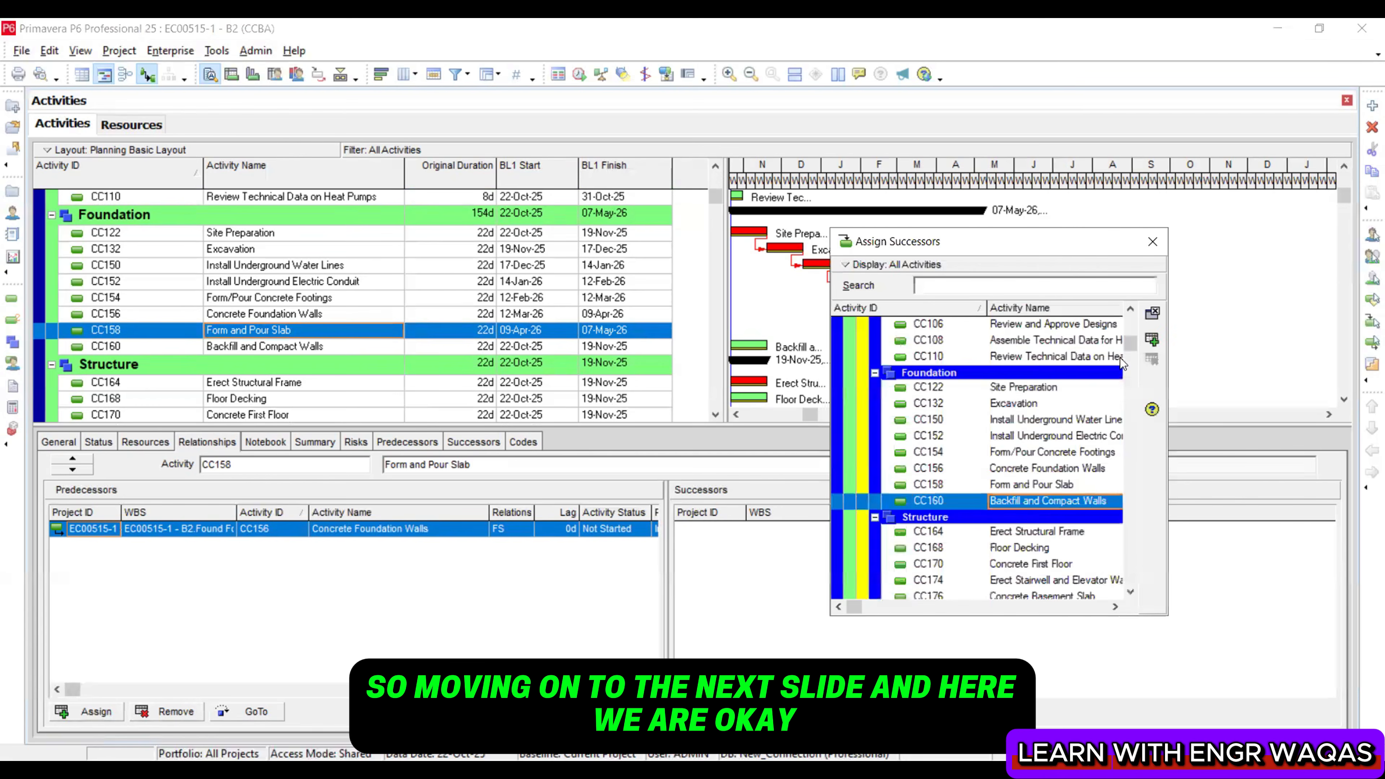
{"action": "left_click", "coordinate": [1152, 340]}
{"action": "left_click", "coordinate": [1152, 241]}
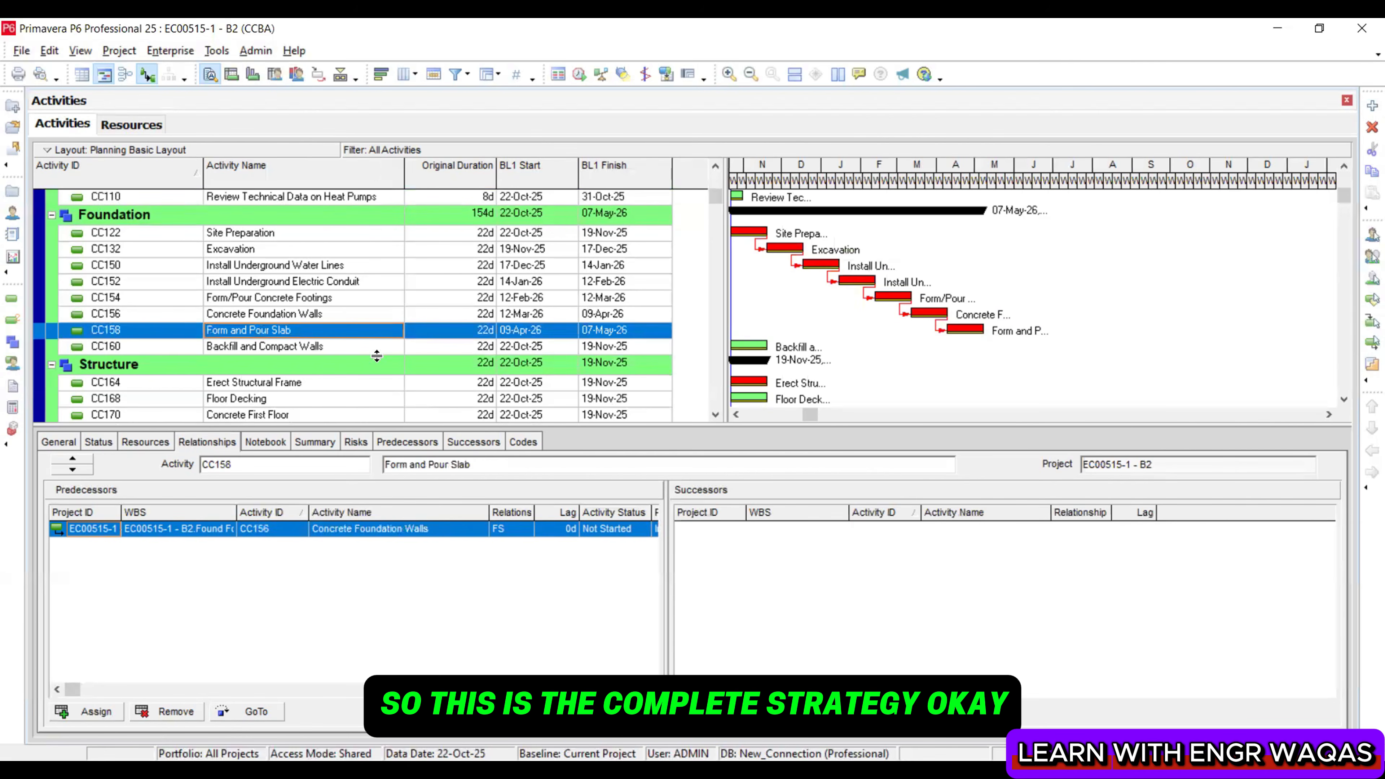
{"action": "left_click", "coordinate": [716, 712]}
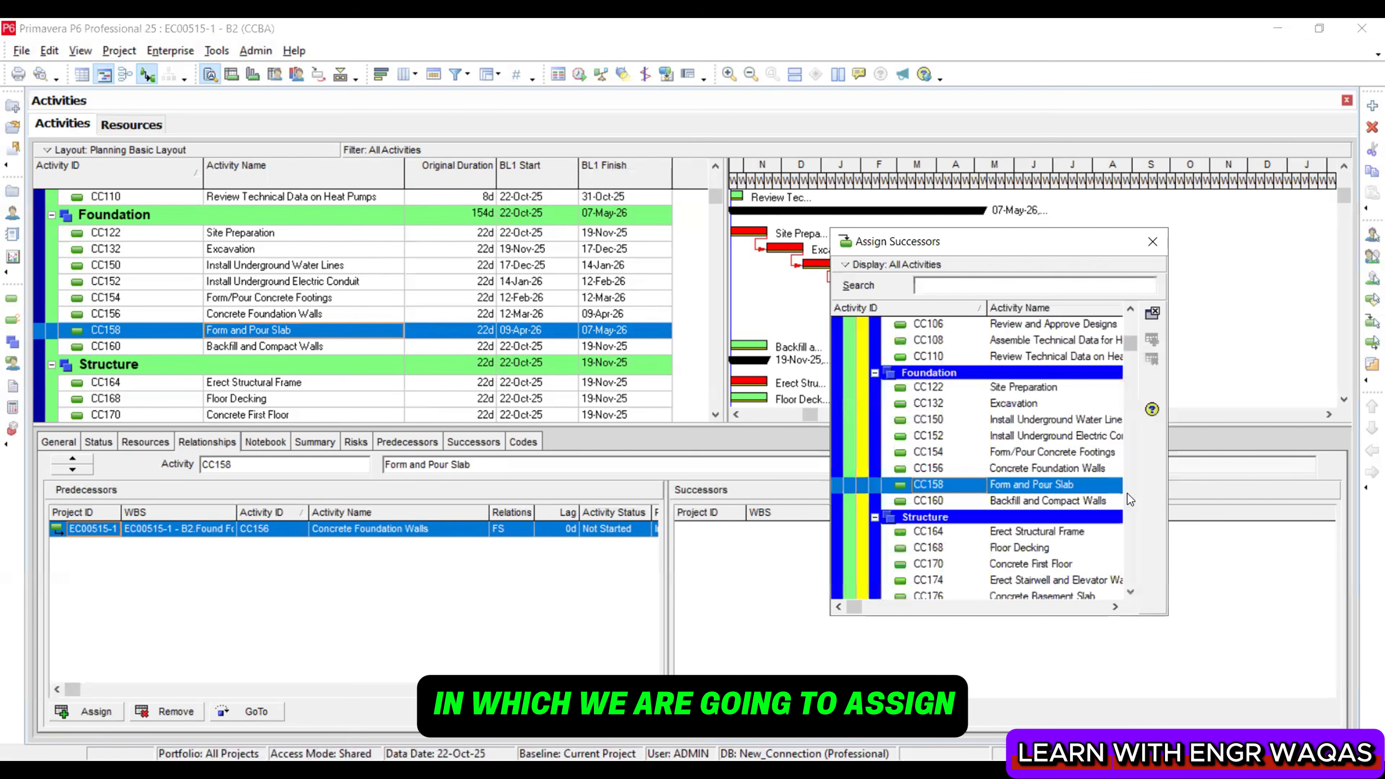
{"action": "left_click", "coordinate": [1054, 499]}
{"action": "left_click", "coordinate": [1152, 340]}
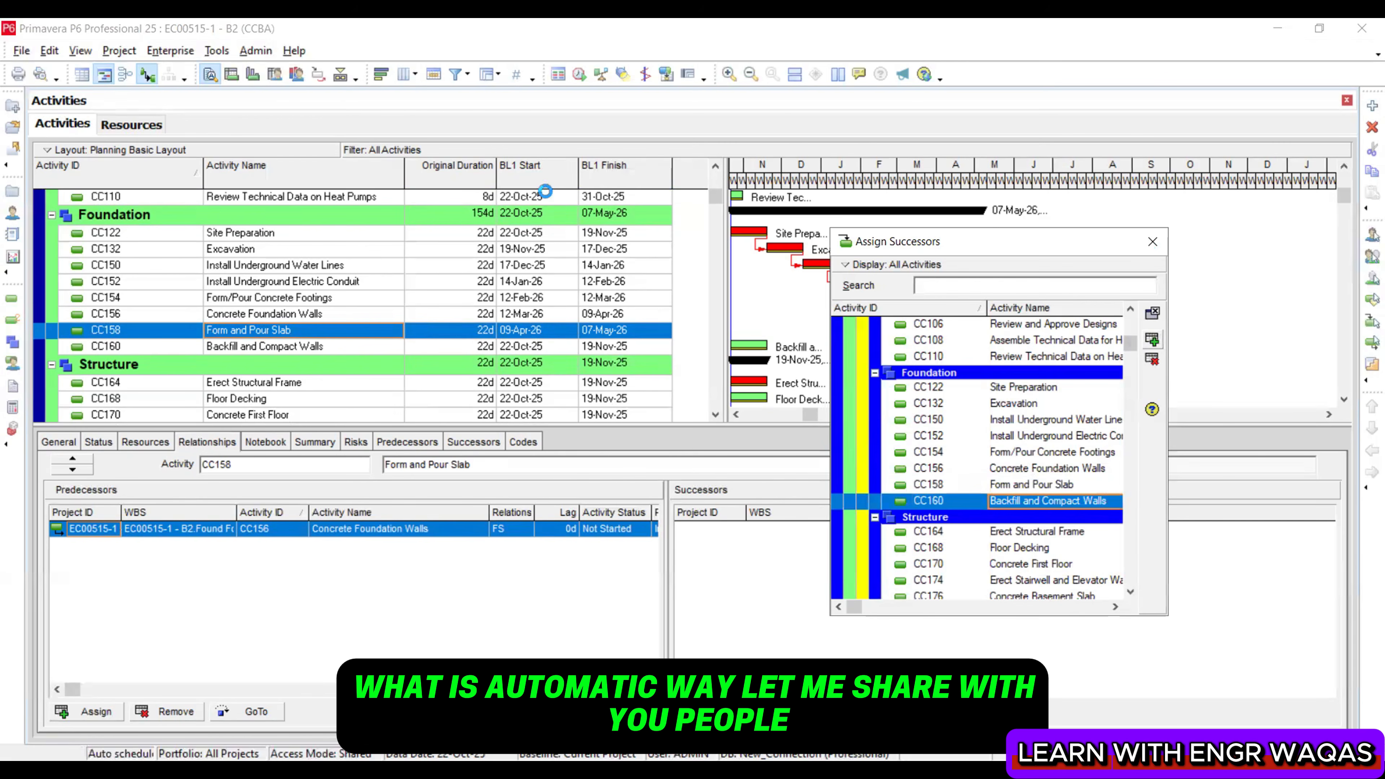
{"action": "left_click", "coordinate": [1152, 242]}
Link all Structure activities from Erect Structural Frame (CC164) to Concrete Second Floor (CC178) in sequence with Link Activities
{"action": "scroll", "coordinate": [401, 232], "scroll_direction": "down", "scroll_amount": 3}
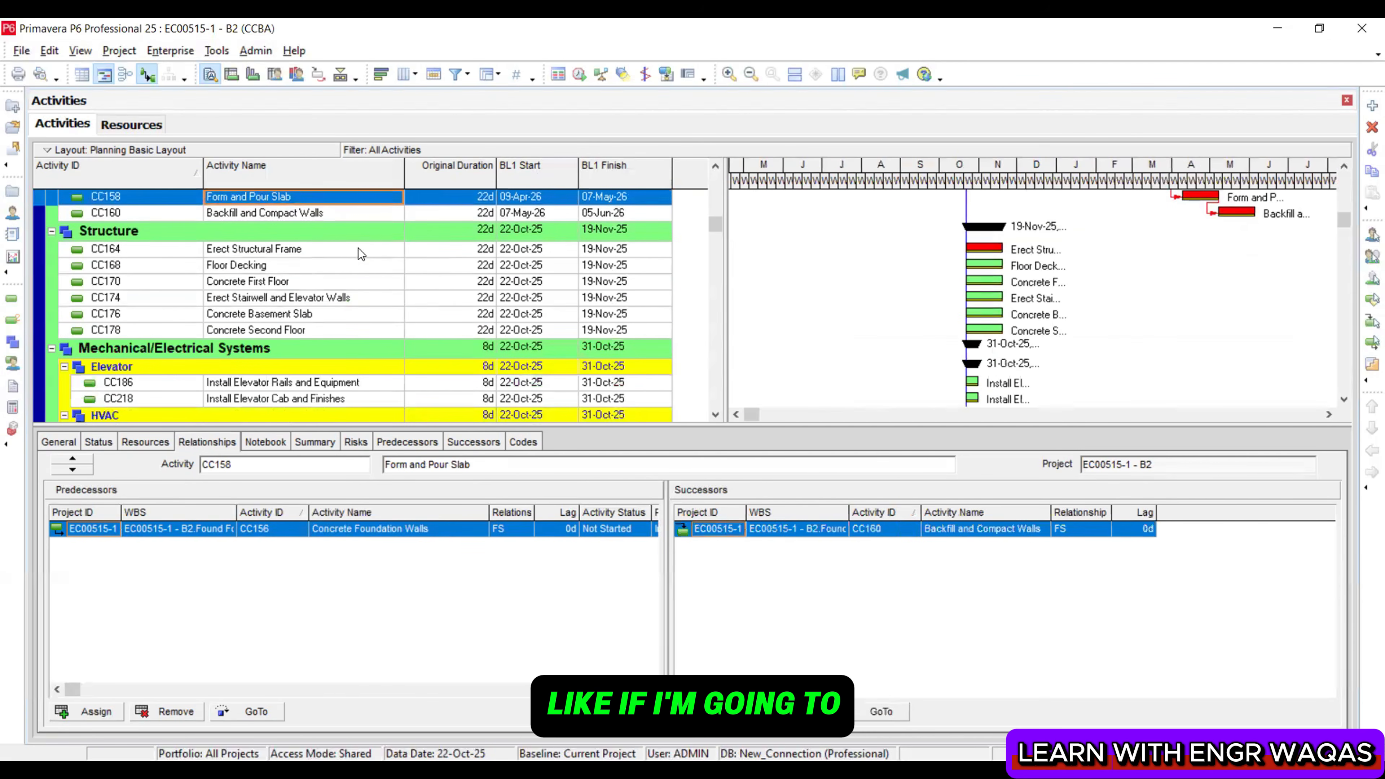
{"action": "left_click", "coordinate": [358, 251]}
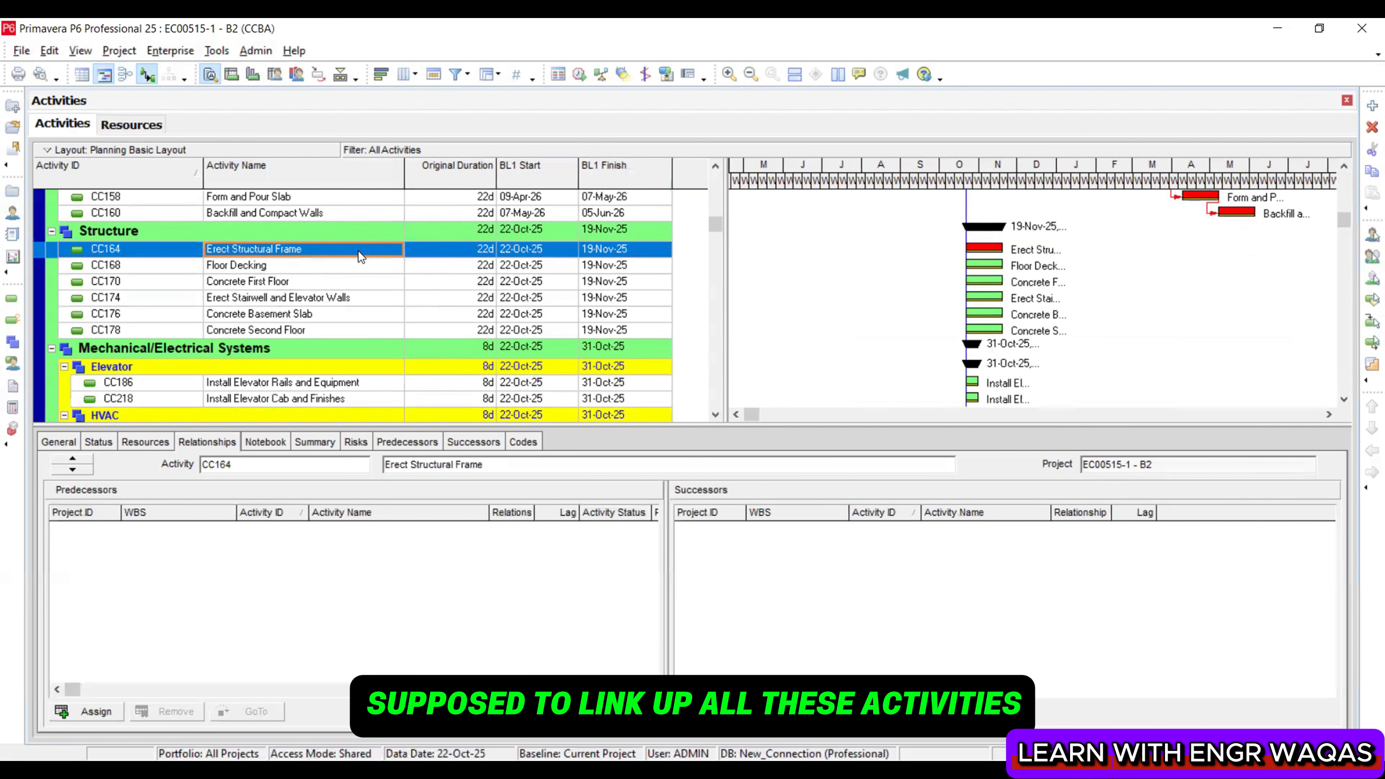
{"action": "left_click", "coordinate": [298, 330], "text": "shift"}
{"action": "right_click", "coordinate": [298, 281]}
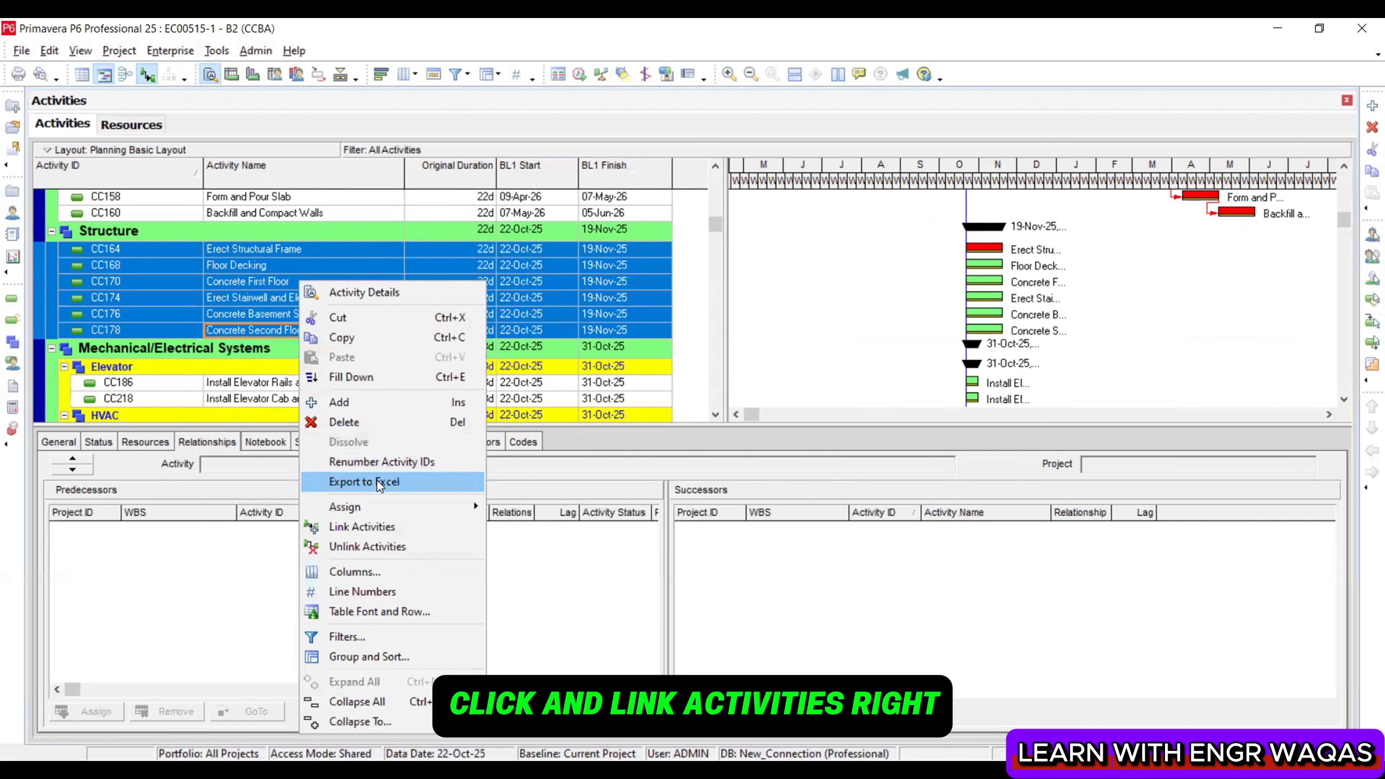
{"action": "left_click", "coordinate": [386, 525]}
Link all HVAC activities from Prepare and Solicit Bids for Heat Pump (CC128) to Test and Balance HVAC Equipment (CC236) in sequence
{"action": "scroll", "coordinate": [321, 368], "scroll_direction": "down", "scroll_amount": 1}
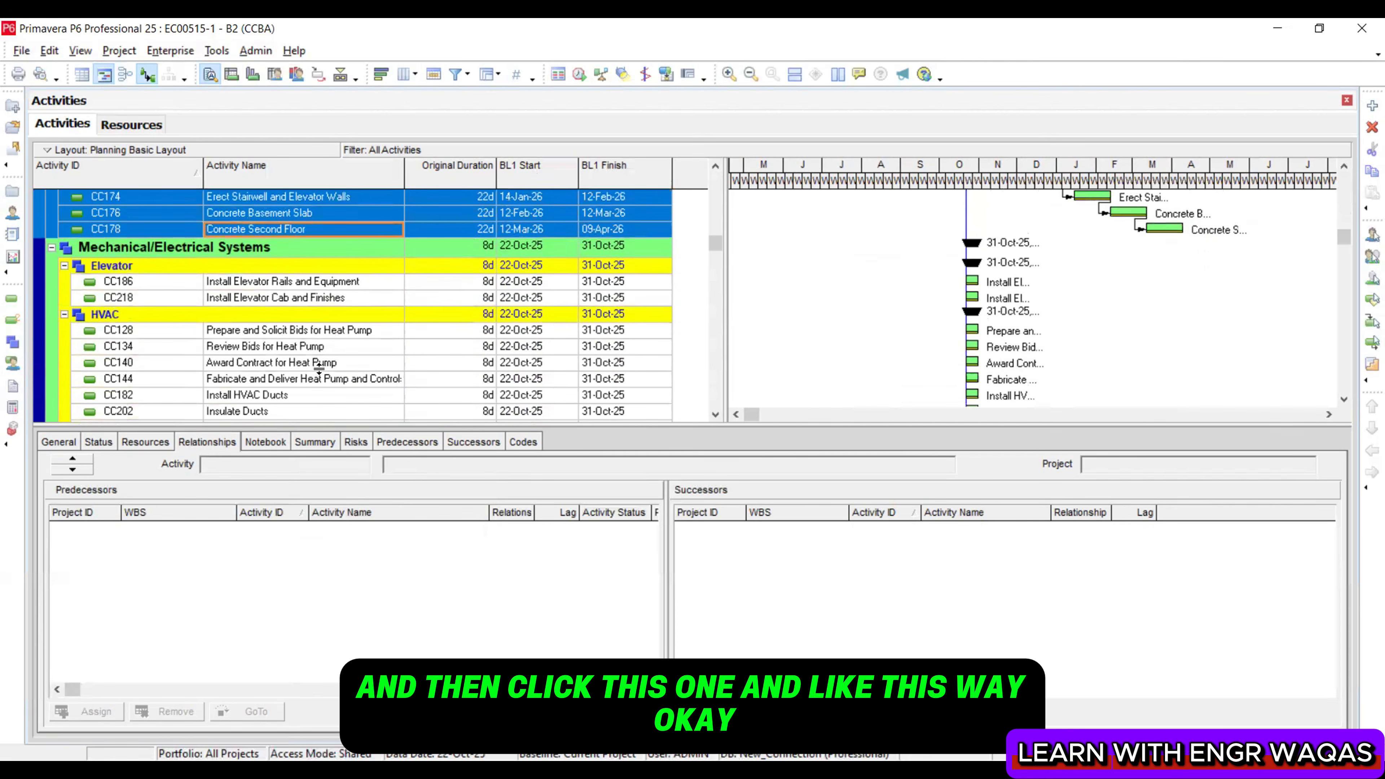
{"action": "left_click", "coordinate": [318, 332]}
{"action": "scroll", "coordinate": [317, 344], "scroll_direction": "down", "scroll_amount": 3}
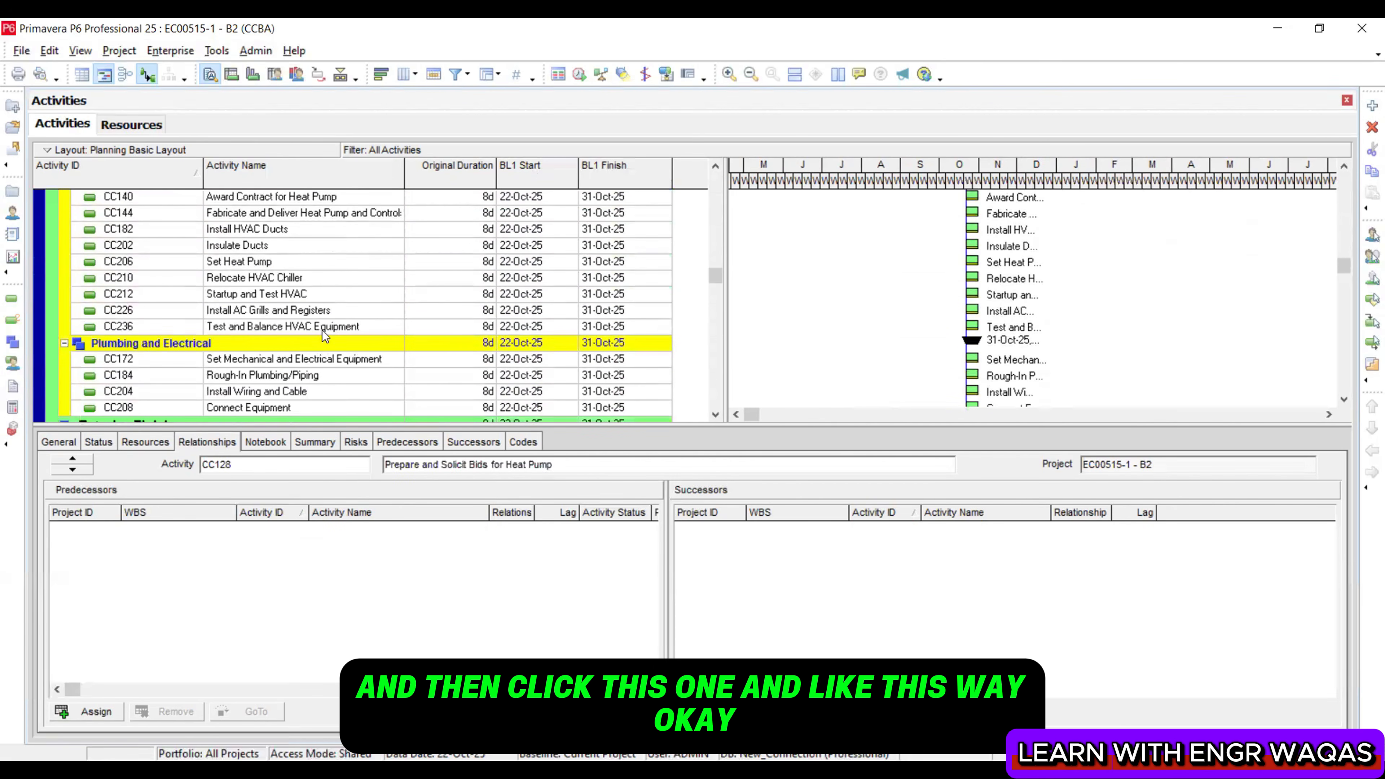
{"action": "left_click", "coordinate": [324, 326], "text": "shift"}
{"action": "right_click", "coordinate": [323, 326]}
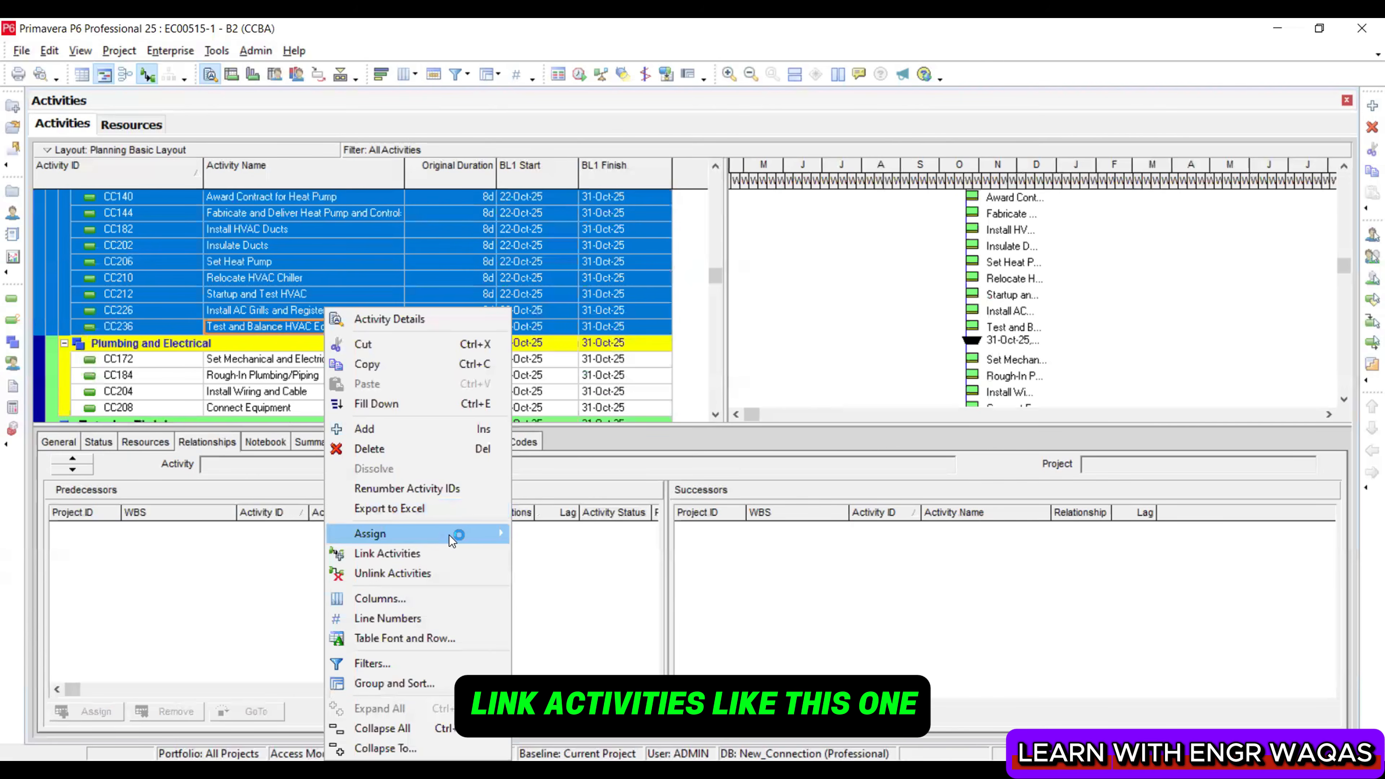
{"action": "scroll", "coordinate": [304, 374], "scroll_direction": "down", "scroll_amount": 1}
{"action": "left_click", "coordinate": [302, 296]}
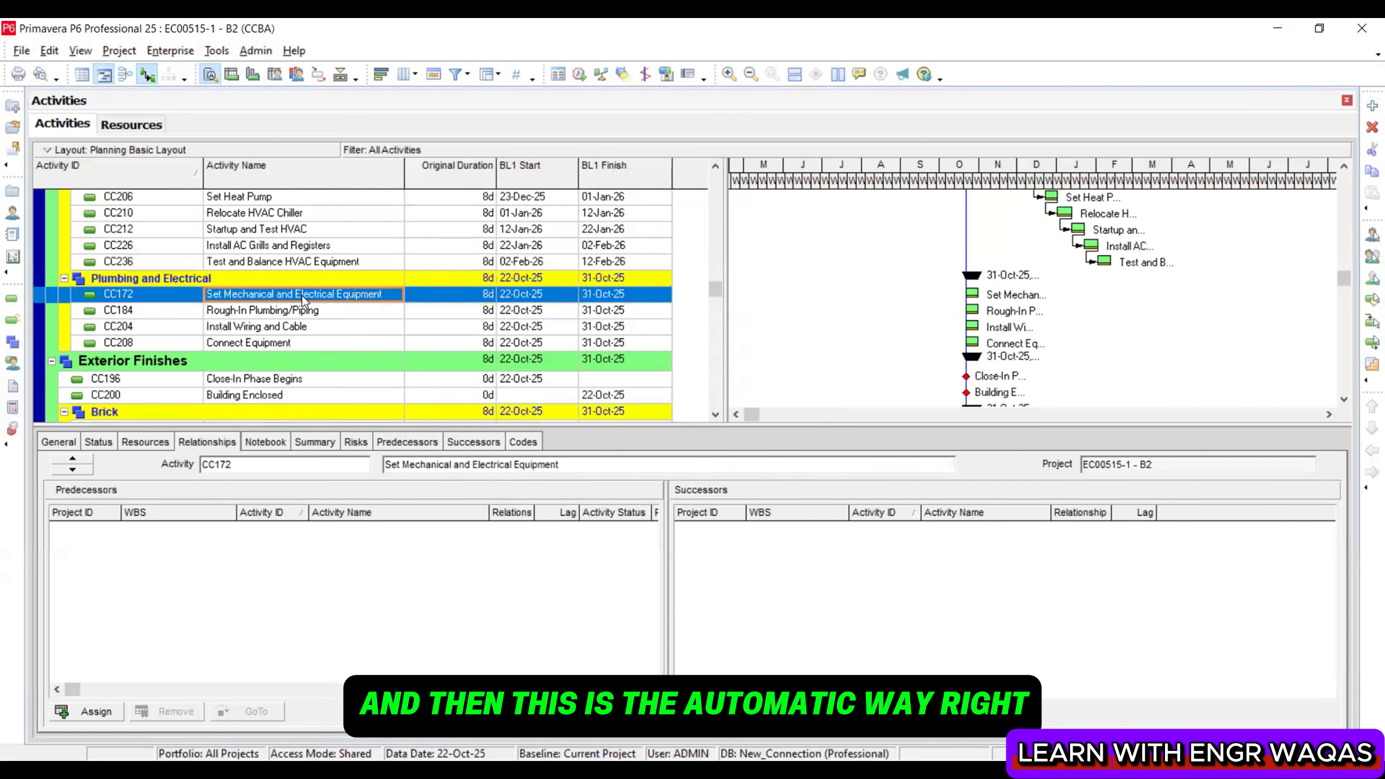
{"action": "left_click_drag", "start_coordinate": [717, 288], "coordinate": [718, 180]}
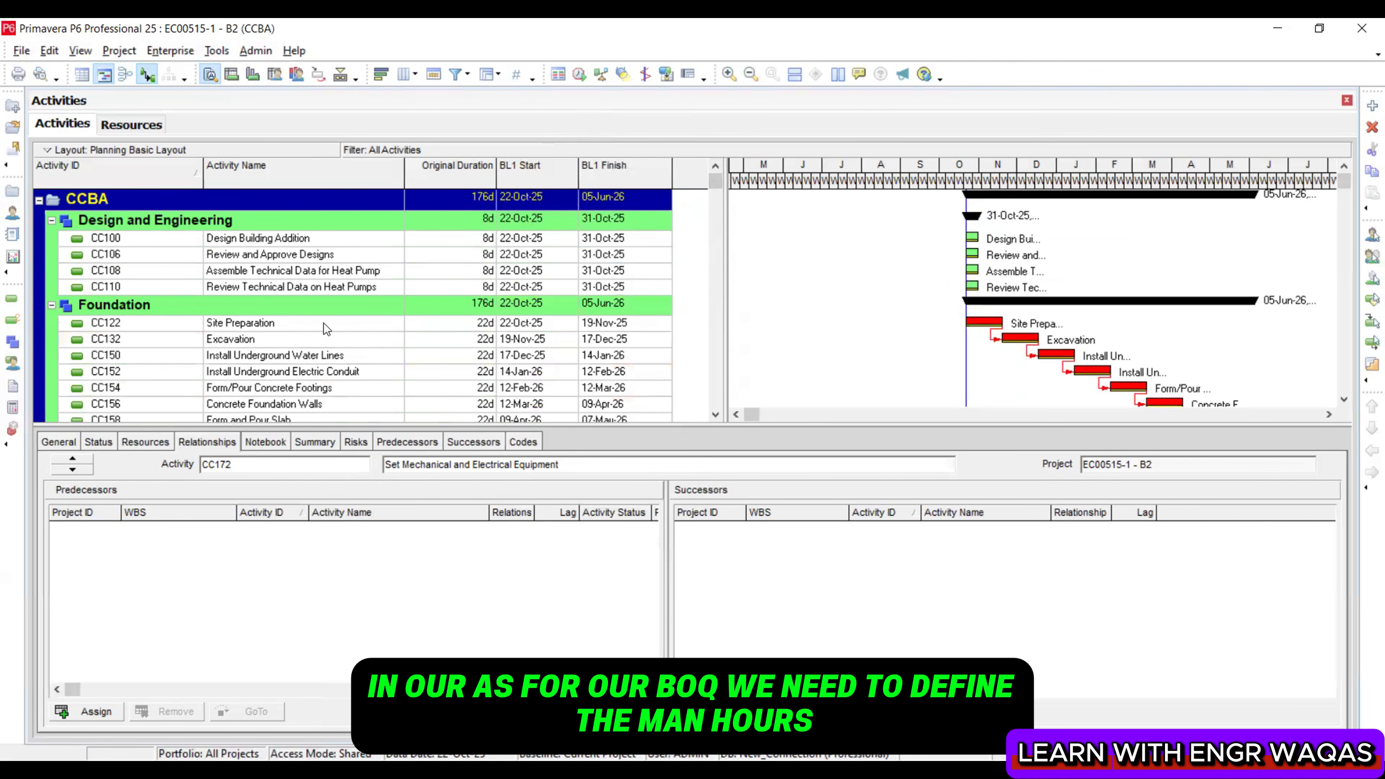
{"action": "scroll", "coordinate": [323, 322], "scroll_direction": "down", "scroll_amount": 1}
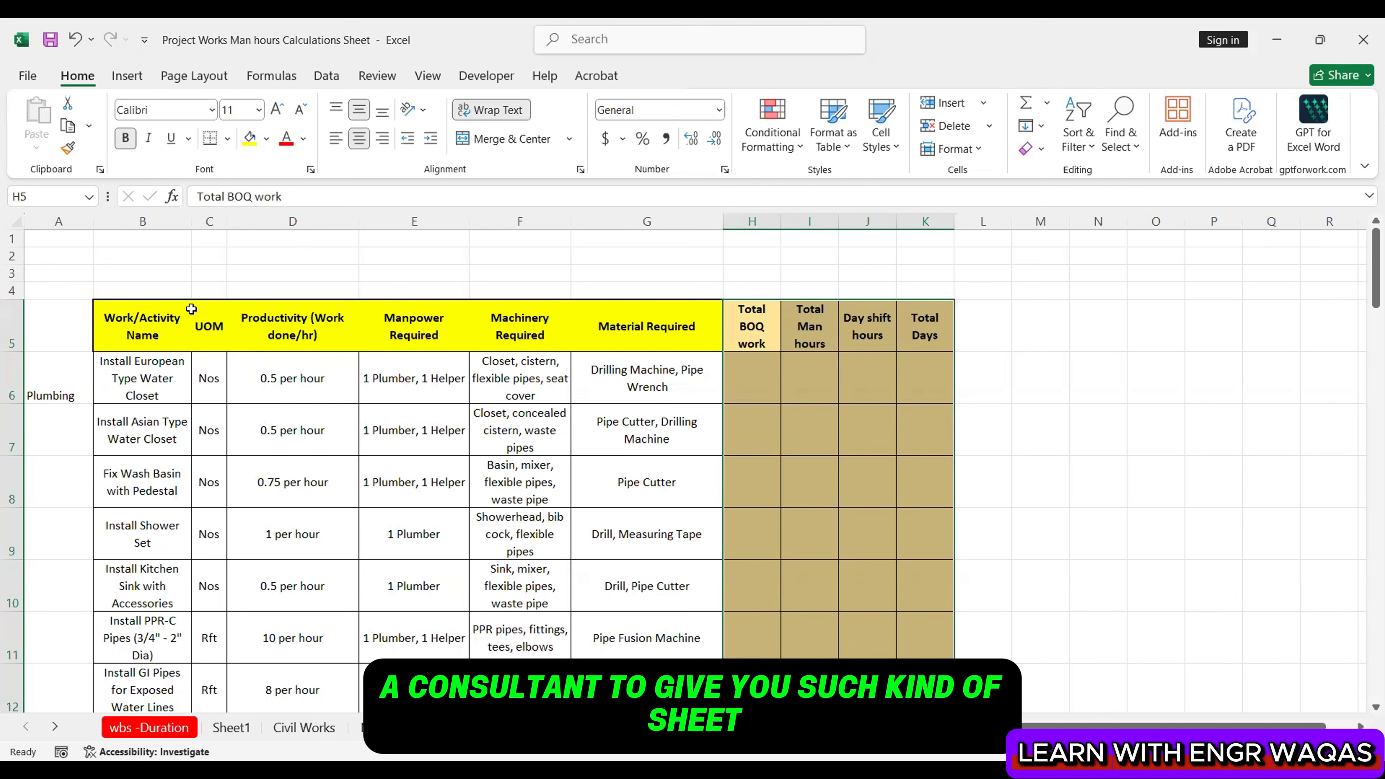
In the Excel workbook Project Works Man hours Calculations Sheet, open the Civil Works sheet and examine the hourly productivity of the first activities
{"action": "left_click", "coordinate": [288, 728]}
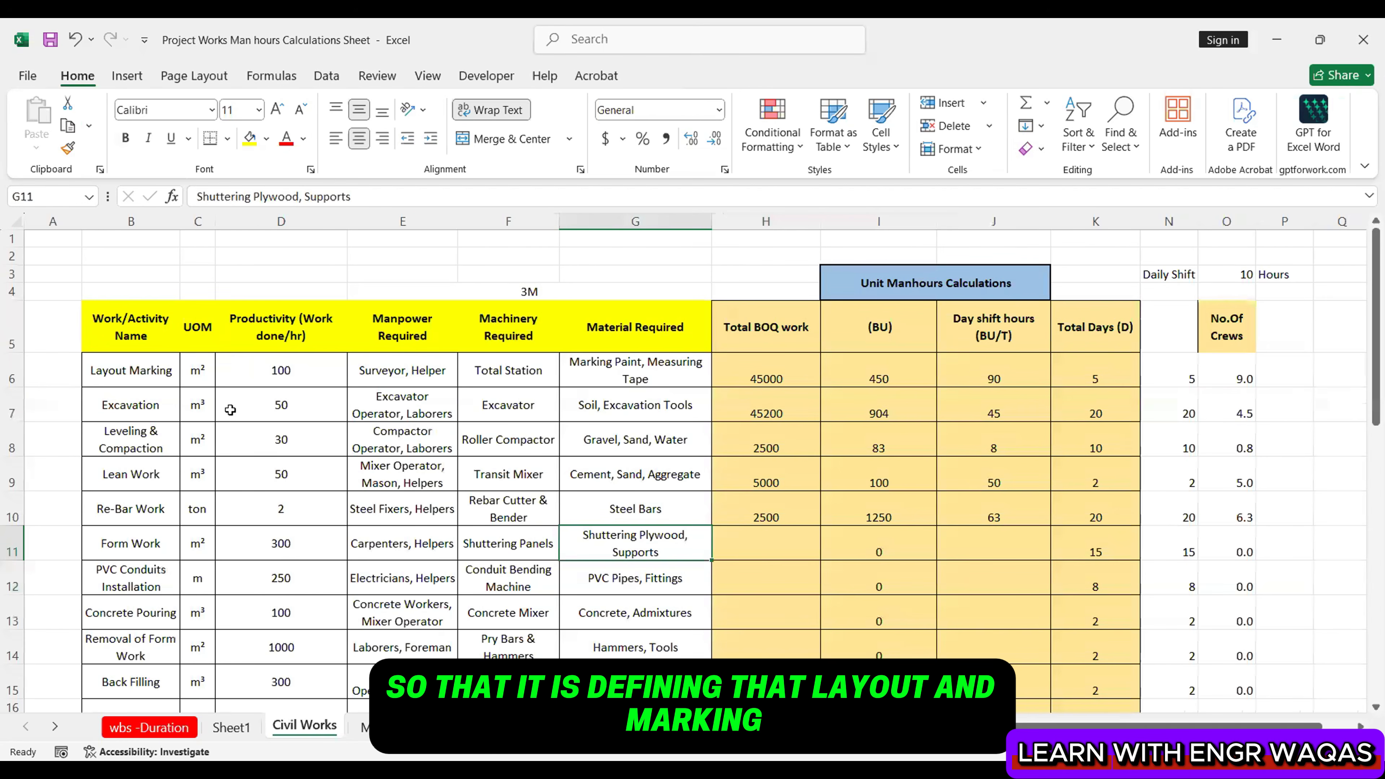
{"action": "left_click", "coordinate": [133, 370]}
{"action": "left_click", "coordinate": [127, 401]}
{"action": "left_click", "coordinate": [281, 370]}
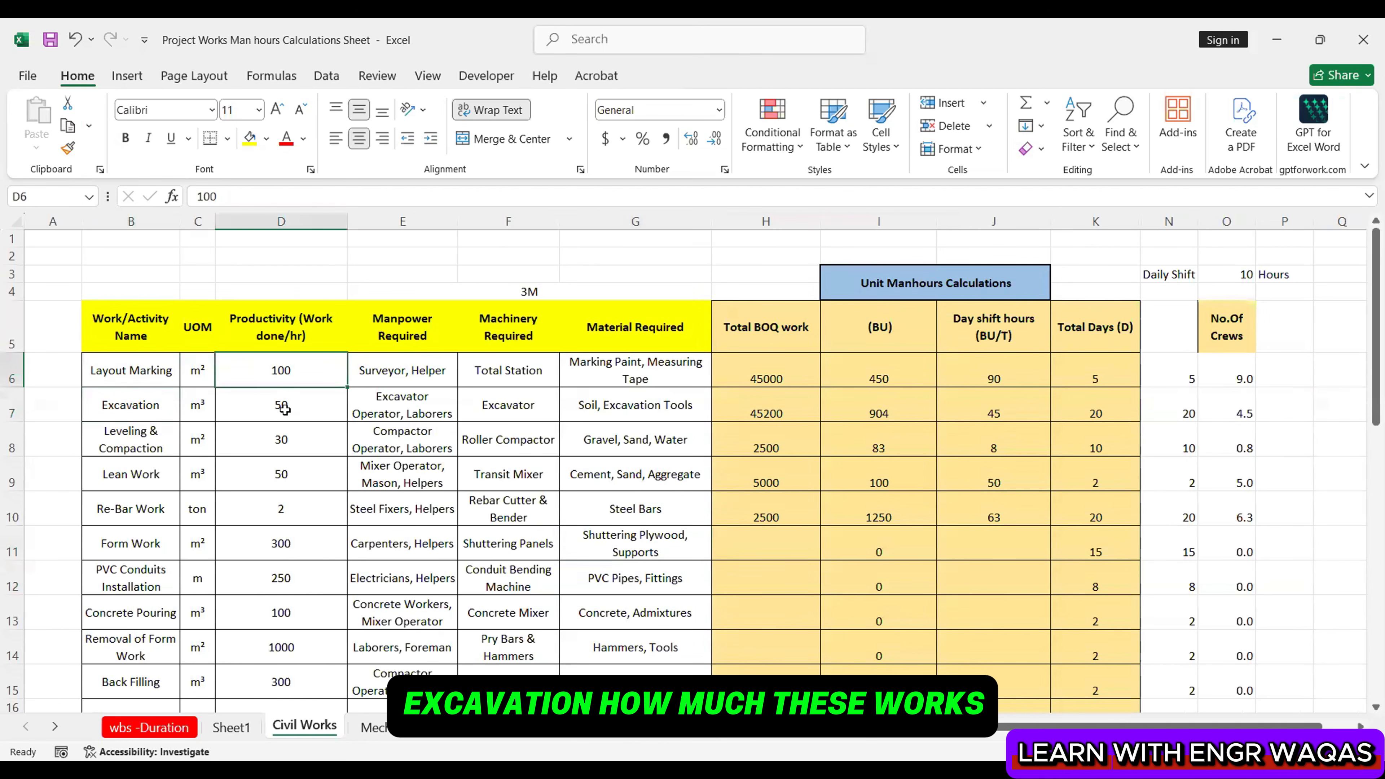
{"action": "left_click", "coordinate": [302, 408]}
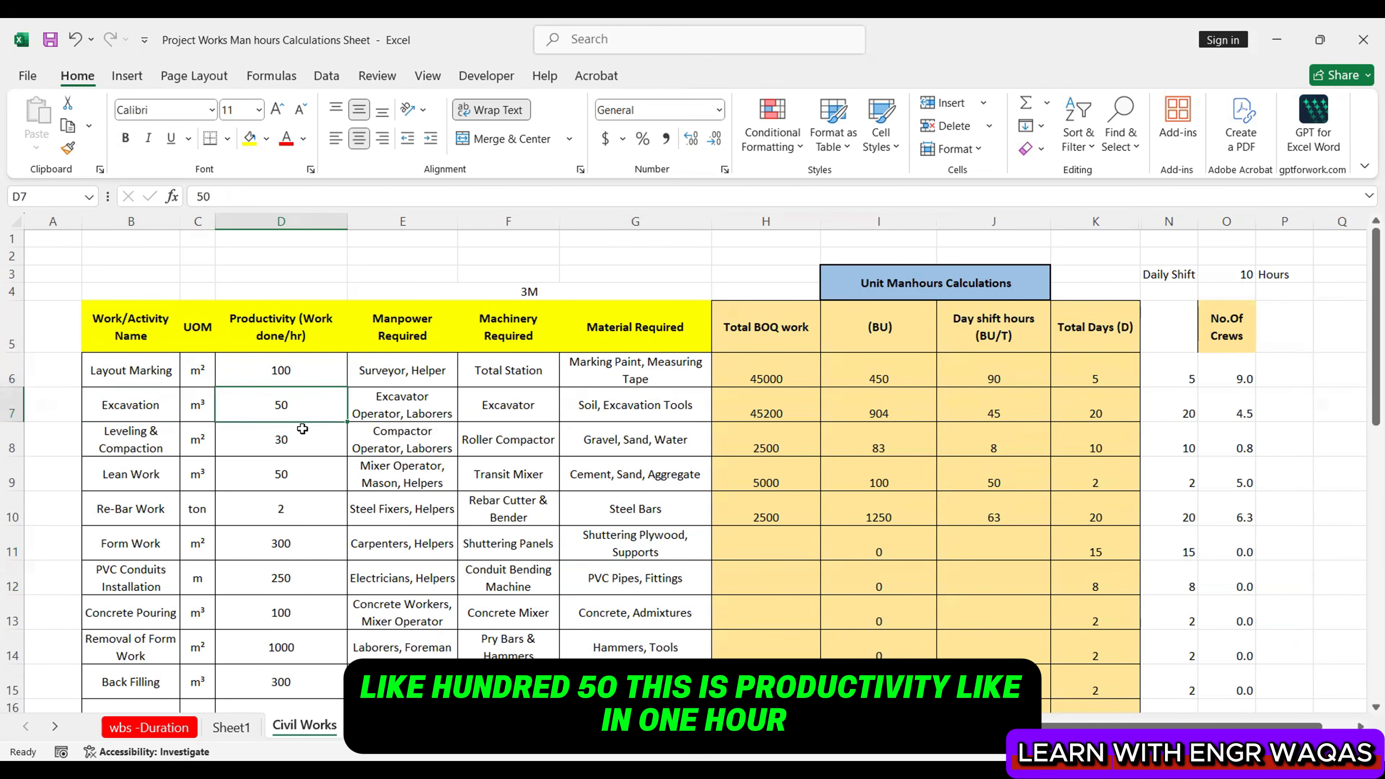
{"action": "left_click", "coordinate": [305, 431]}
{"action": "left_click", "coordinate": [285, 371]}
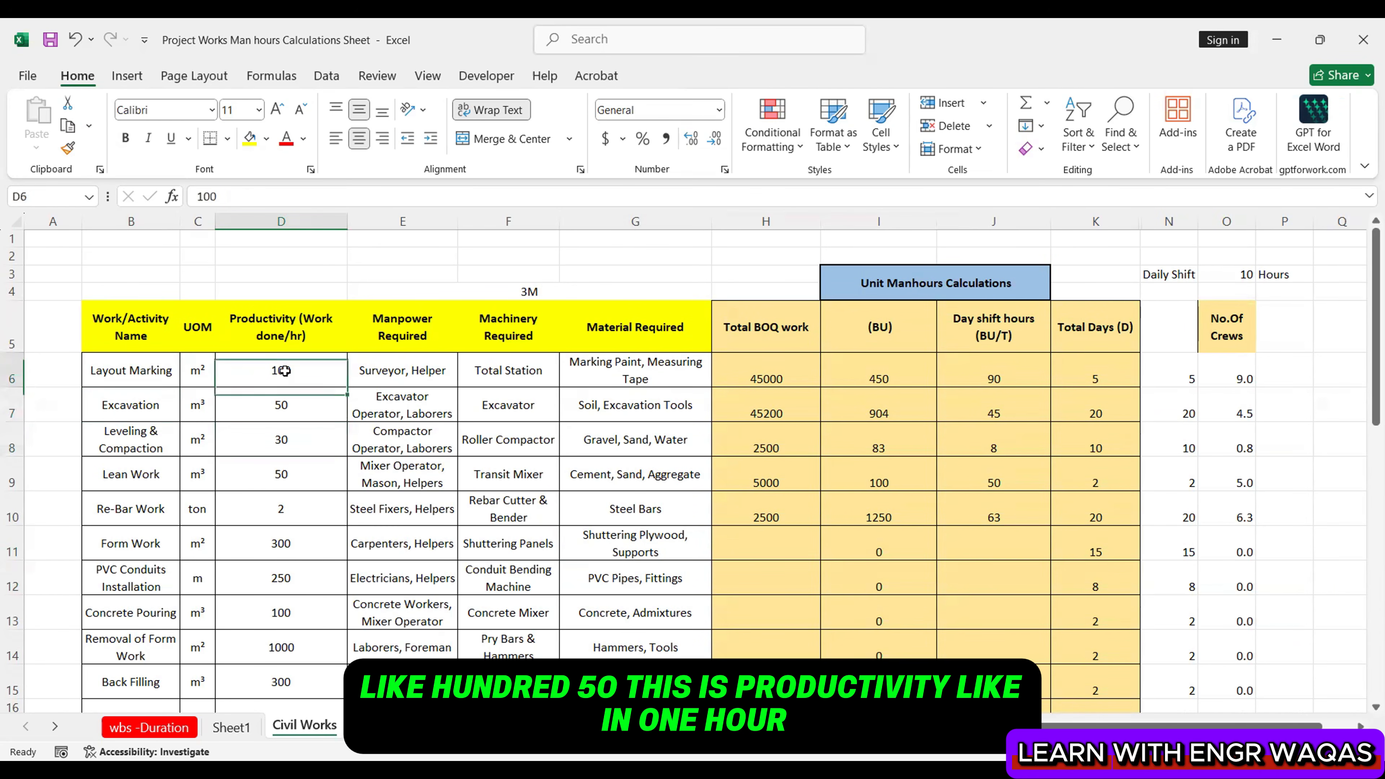
Examine the unit, manpower, machinery and material required for Layout Marking, plus the Excavation and Leveling & Compaction entries
{"action": "left_click", "coordinate": [197, 369]}
{"action": "left_click", "coordinate": [158, 369]}
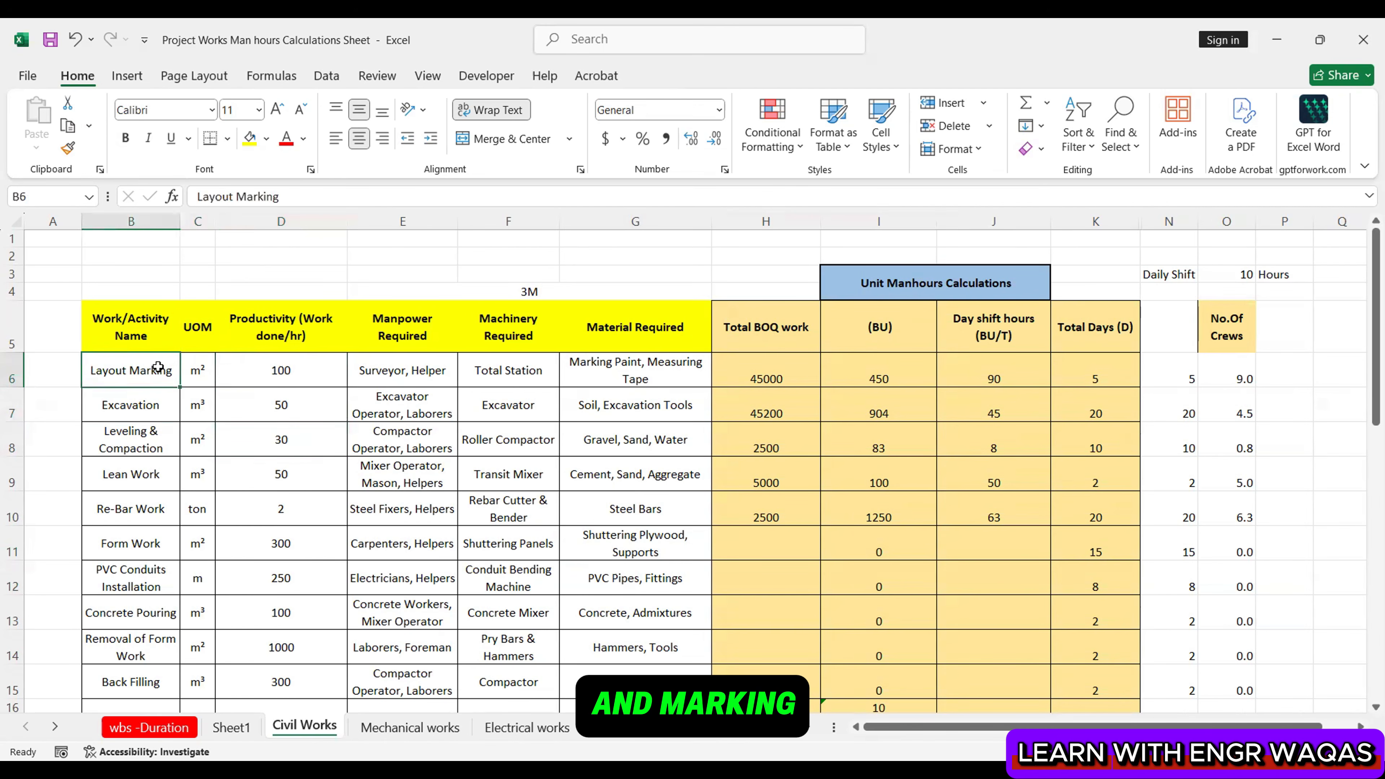
{"action": "left_click", "coordinate": [402, 371]}
{"action": "left_click", "coordinate": [515, 371]}
{"action": "left_click", "coordinate": [595, 370]}
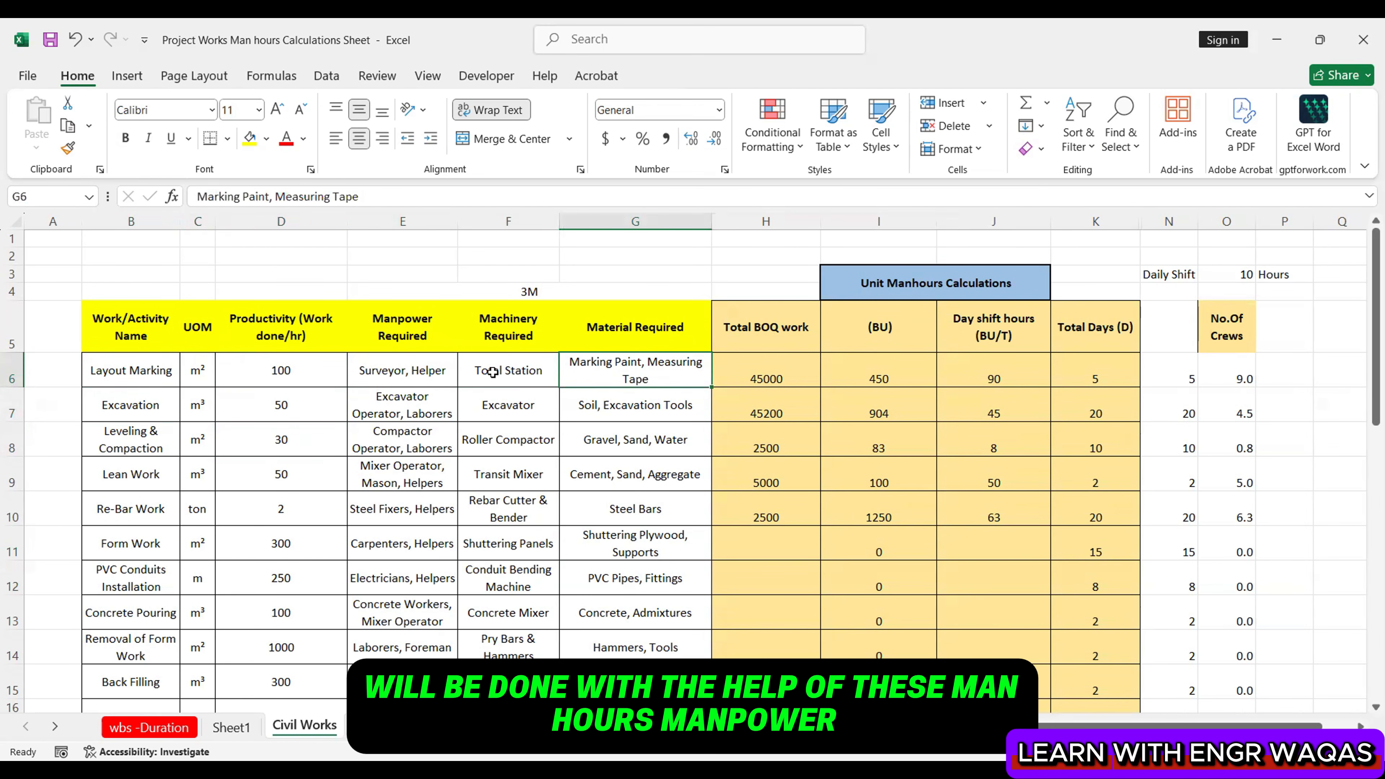
{"action": "left_click", "coordinate": [425, 372]}
{"action": "left_click", "coordinate": [507, 371]}
{"action": "left_click", "coordinate": [606, 371]}
{"action": "left_click", "coordinate": [168, 410]}
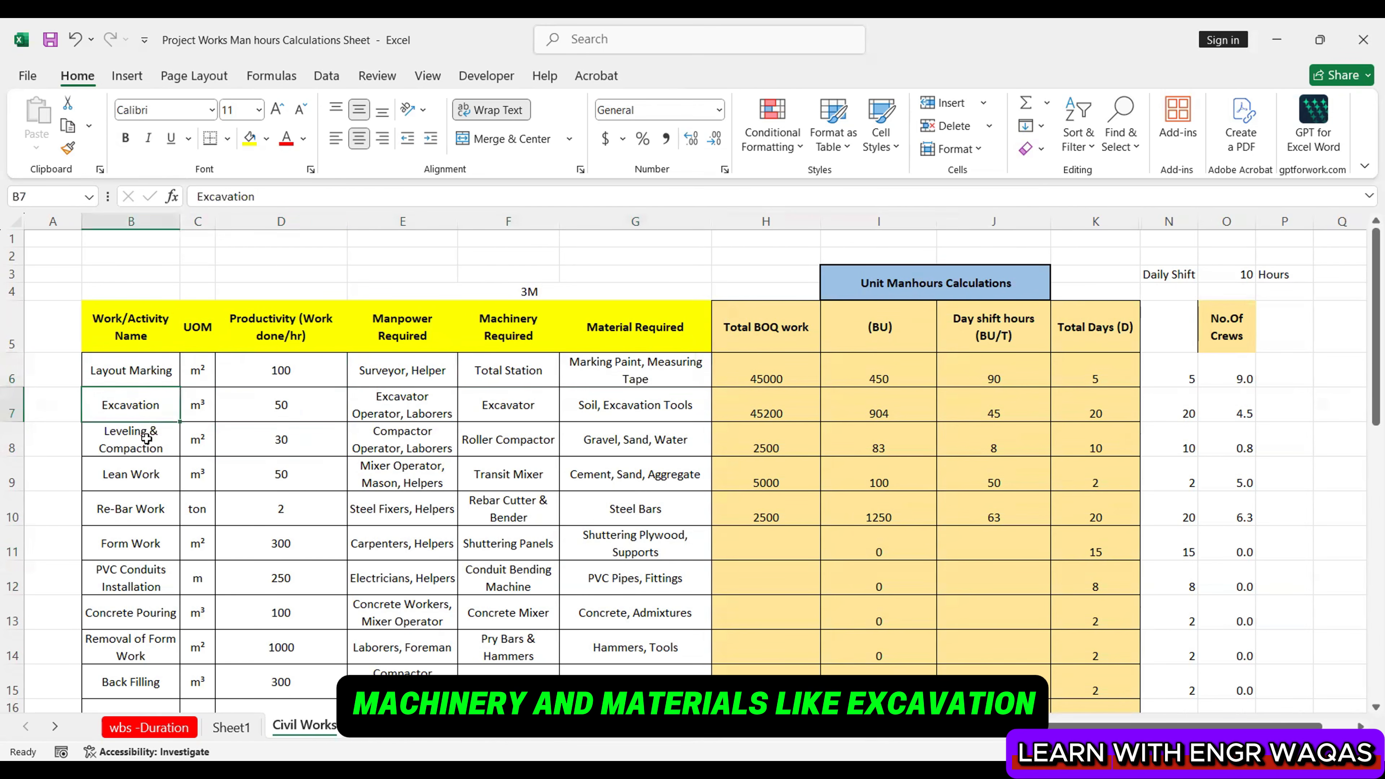
{"action": "left_click", "coordinate": [148, 443]}
{"action": "left_click", "coordinate": [294, 418]}
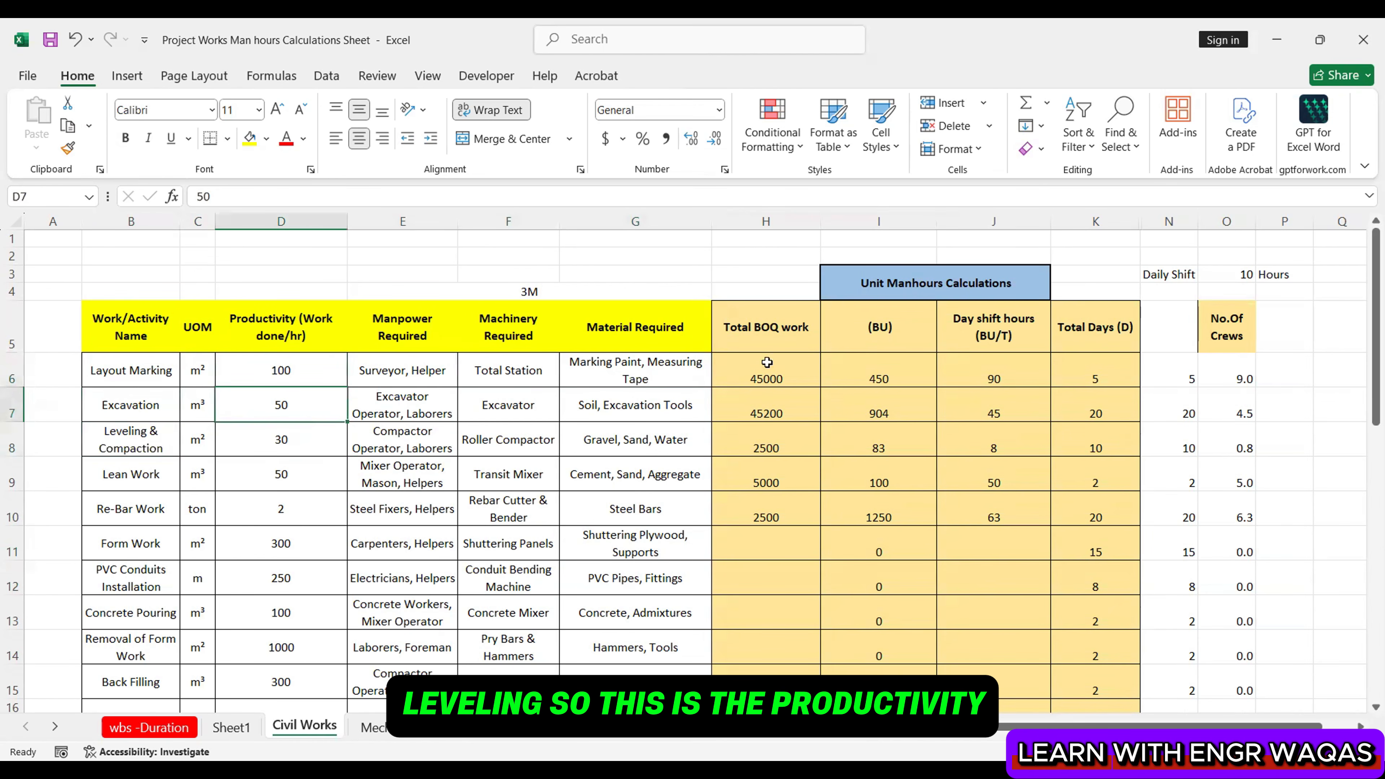
Examine the Total BOQ work quantities for Layout Marking, Excavation and Leveling & Compaction
{"action": "left_click", "coordinate": [766, 221]}
{"action": "left_click", "coordinate": [769, 377]}
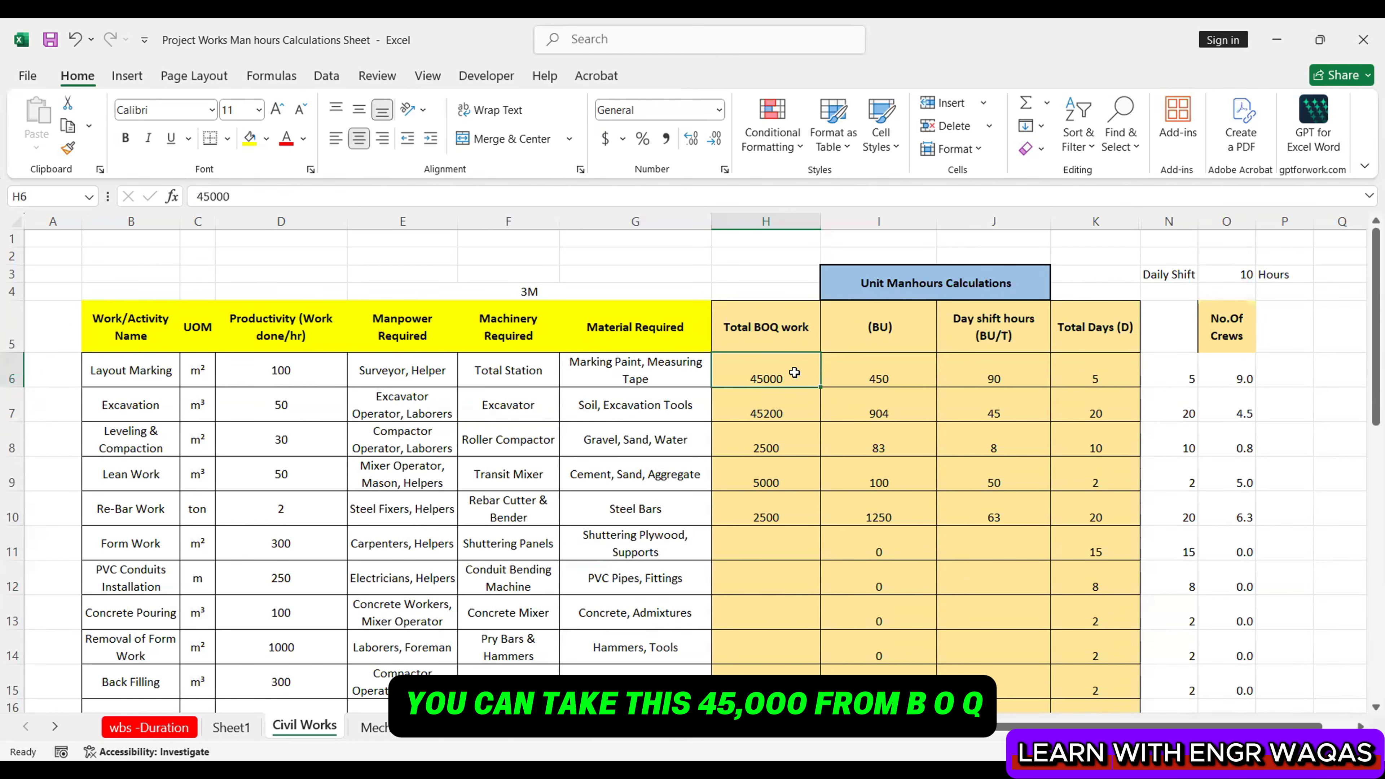
{"action": "left_click", "coordinate": [124, 363]}
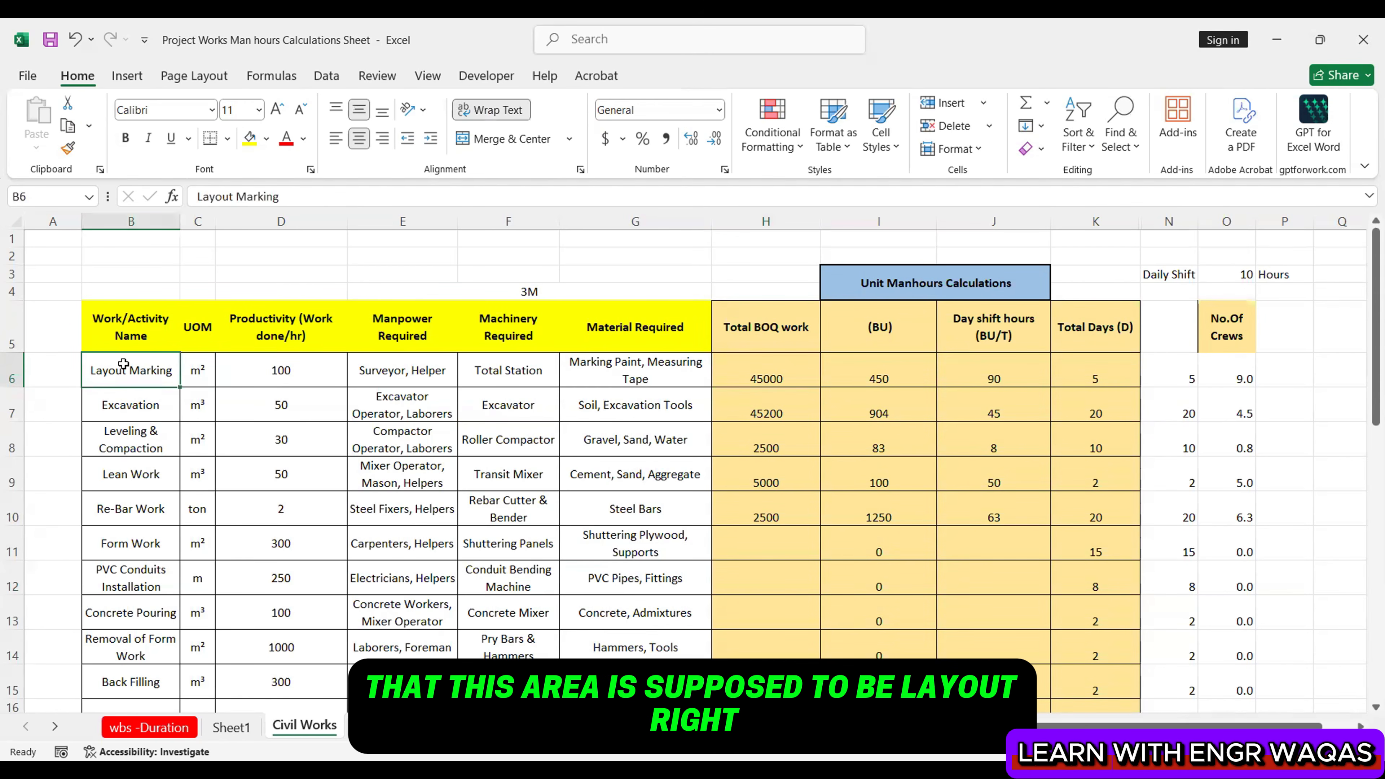
{"action": "left_click", "coordinate": [782, 406]}
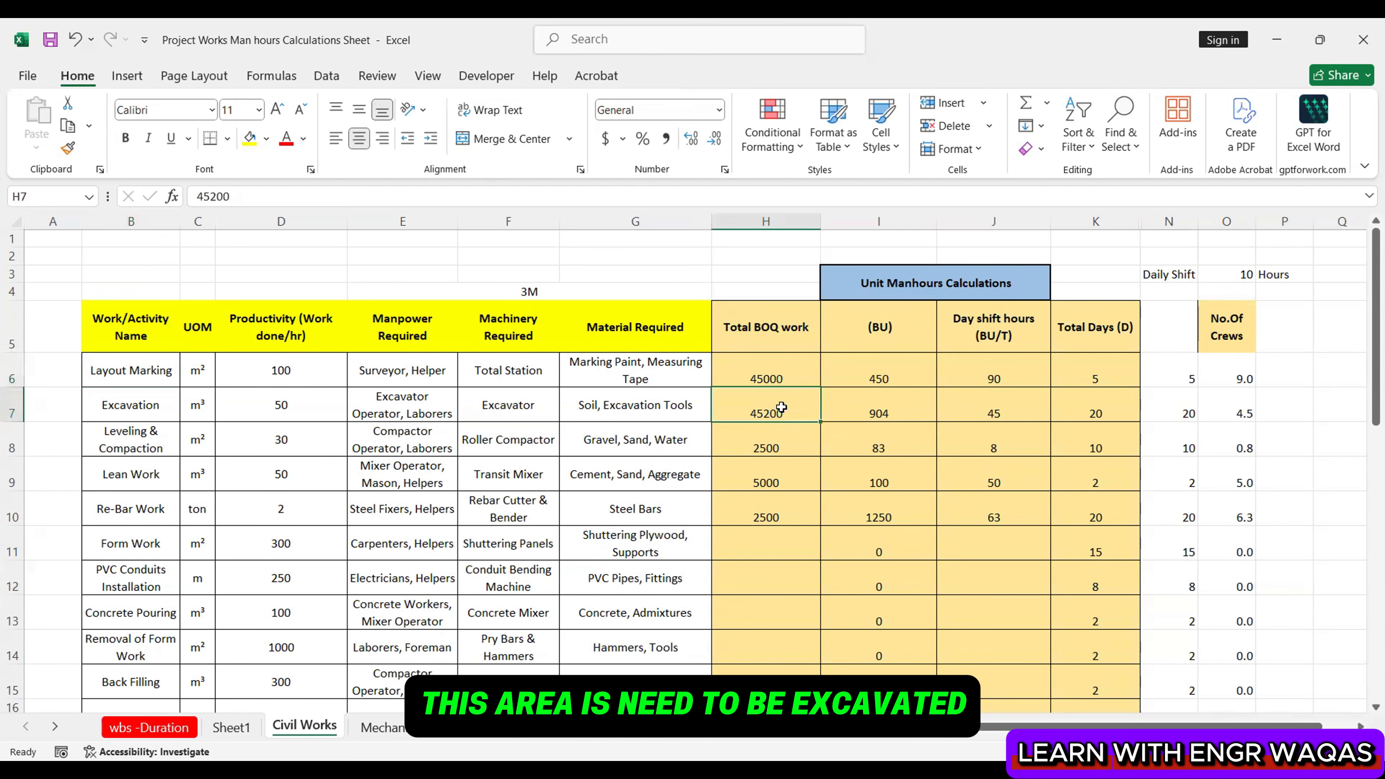
{"action": "left_click", "coordinate": [785, 432]}
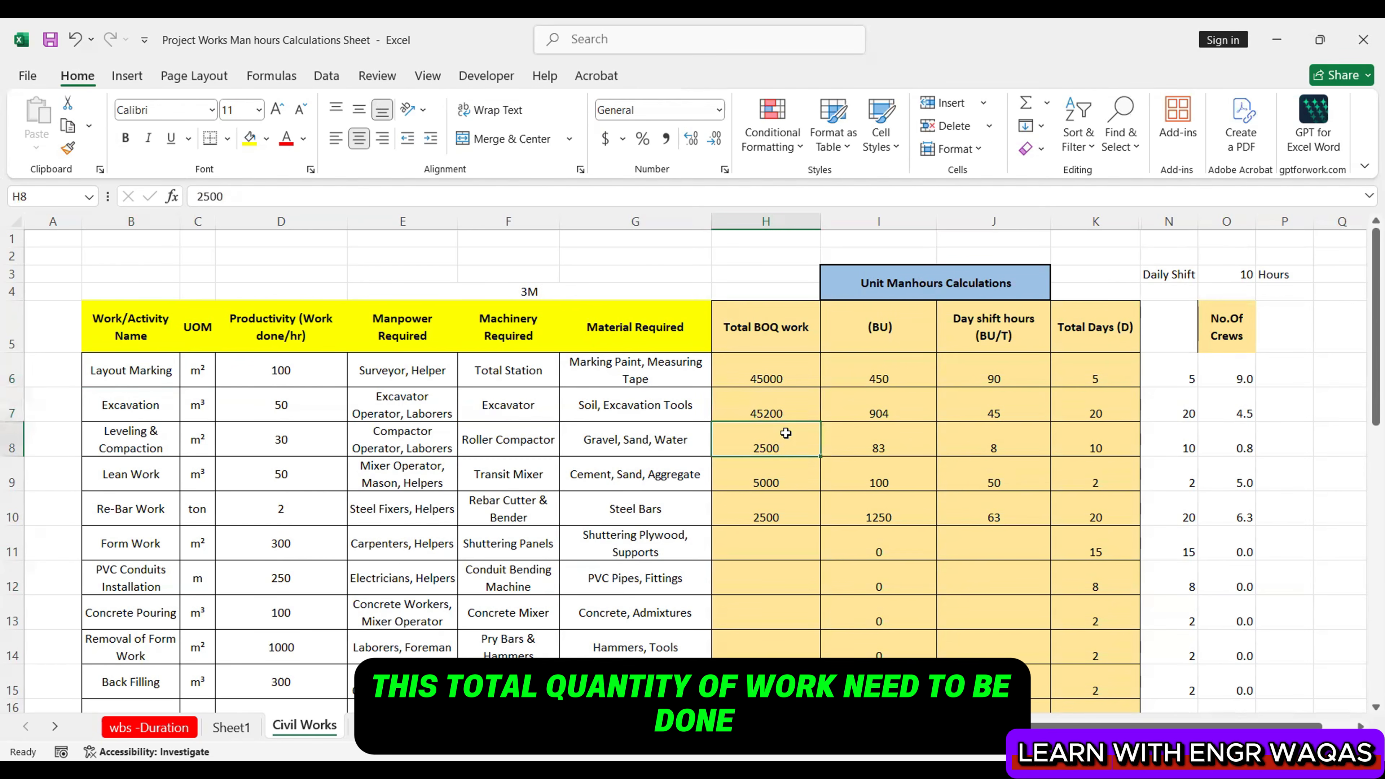
{"action": "left_click", "coordinate": [148, 441]}
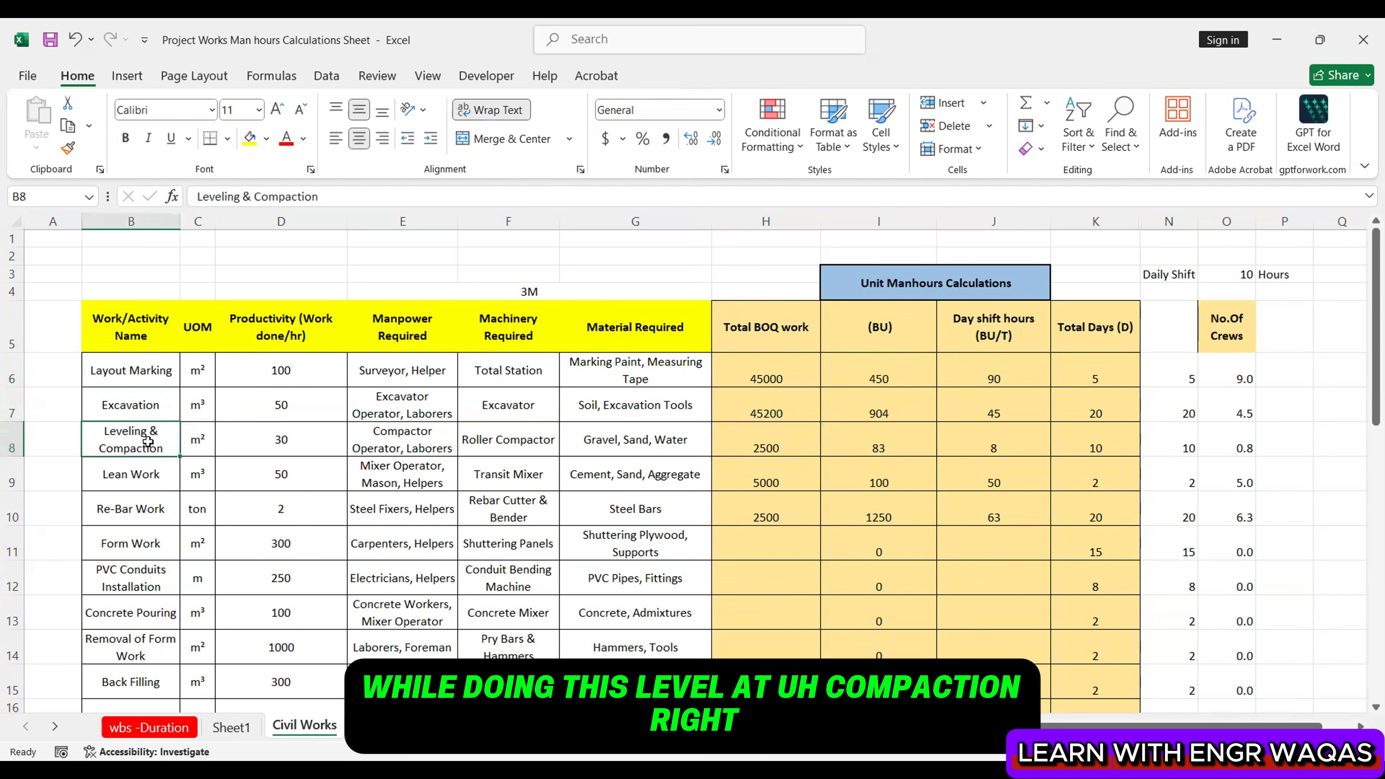
{"action": "left_click", "coordinate": [786, 379]}
{"action": "left_click", "coordinate": [788, 408]}
{"action": "left_click", "coordinate": [794, 436]}
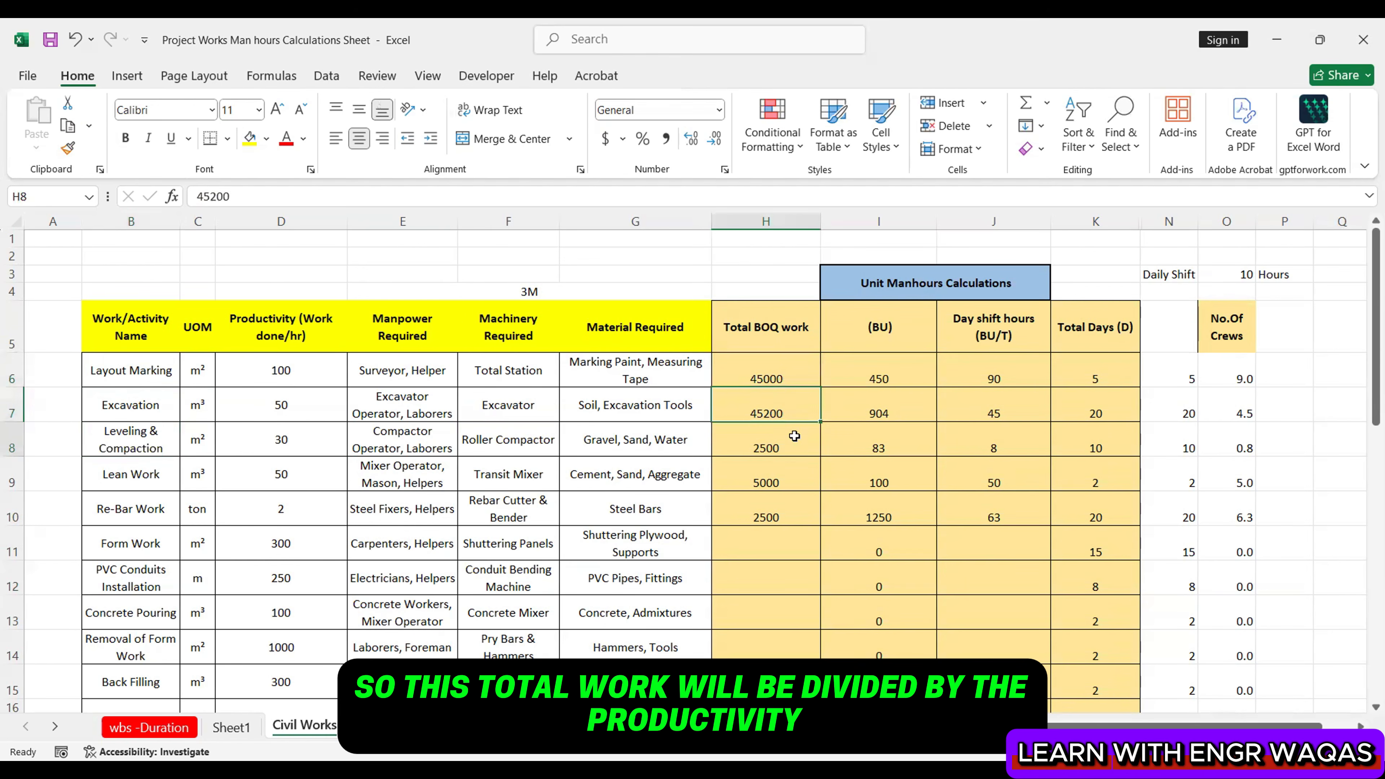
Examine how Layout Marking's budgeted units (BU) derive from its Total BOQ work, along with its Total Days and Day shift hours
{"action": "left_click", "coordinate": [897, 360]}
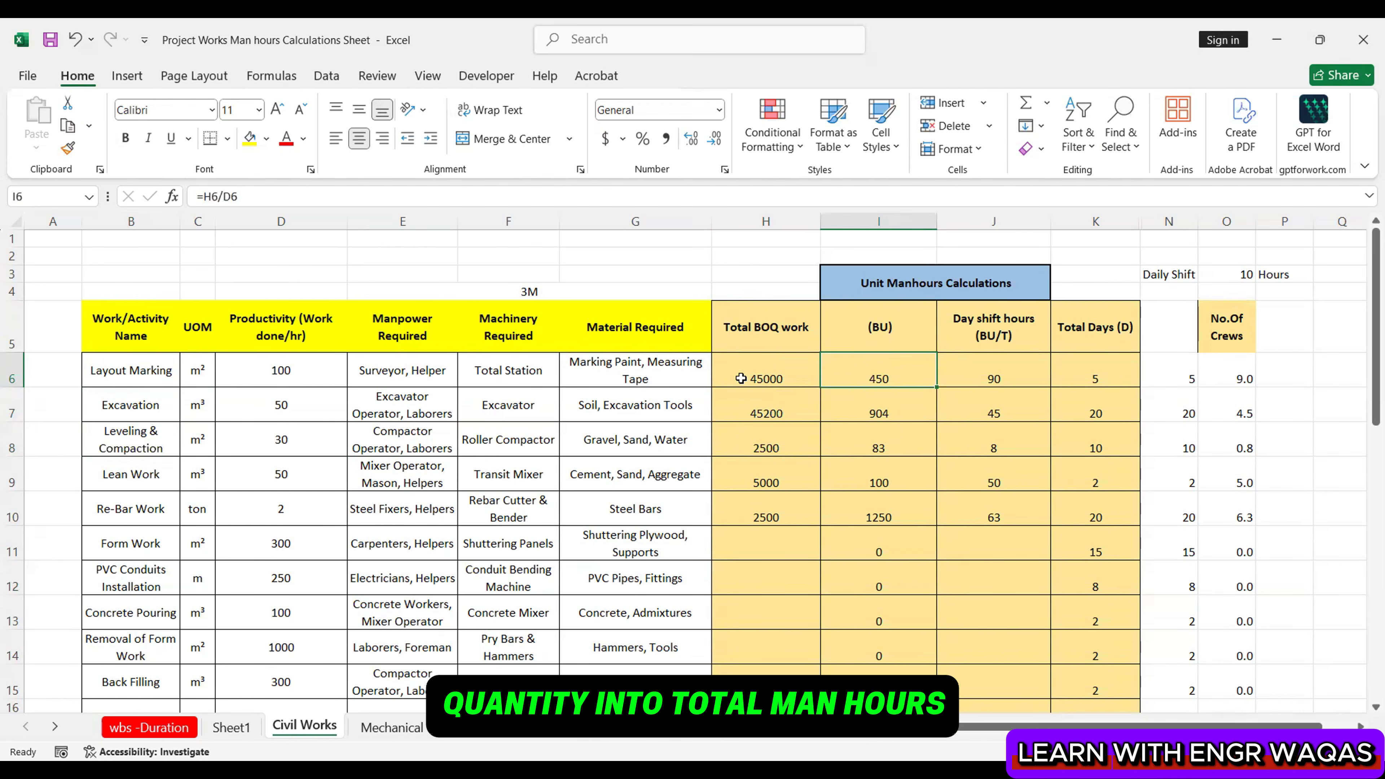
{"action": "left_click", "coordinate": [783, 381]}
{"action": "left_click", "coordinate": [890, 381]}
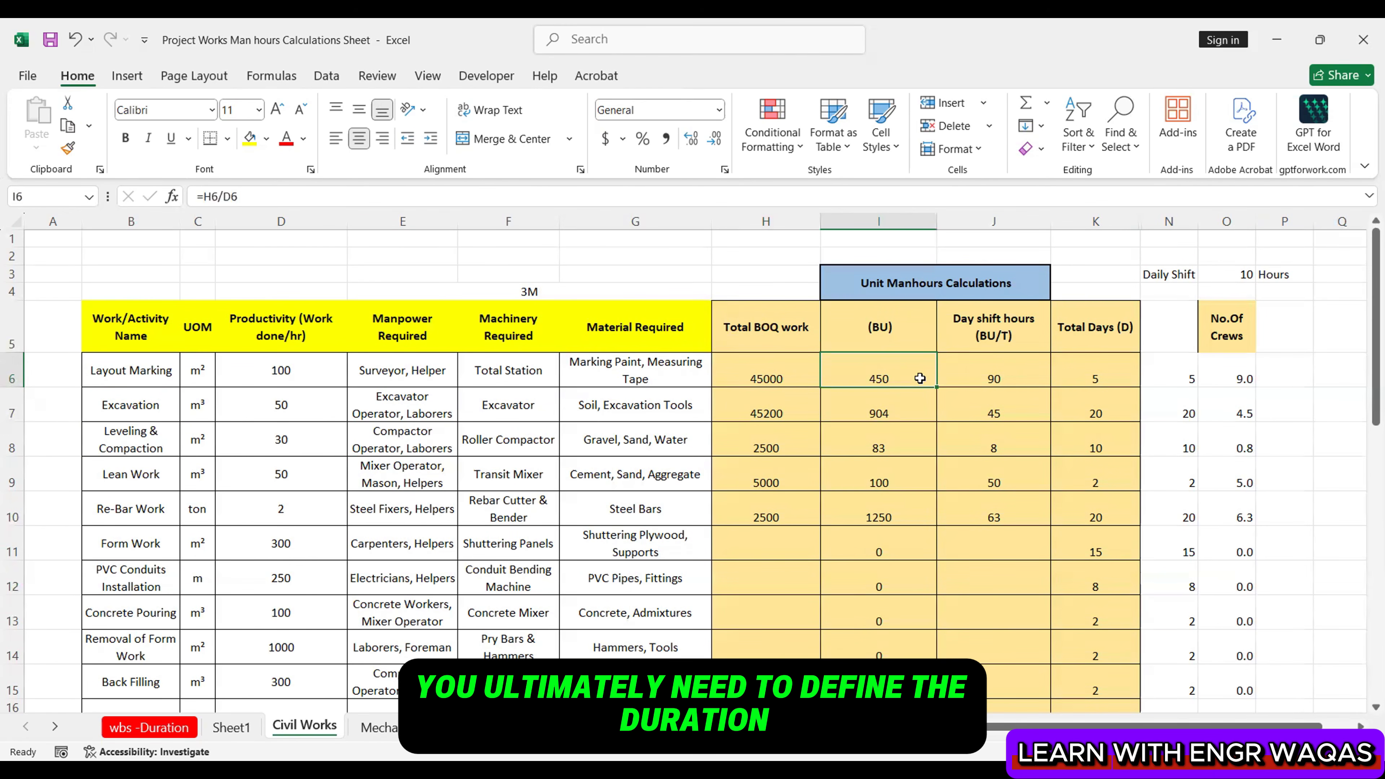
{"action": "left_click", "coordinate": [1093, 378]}
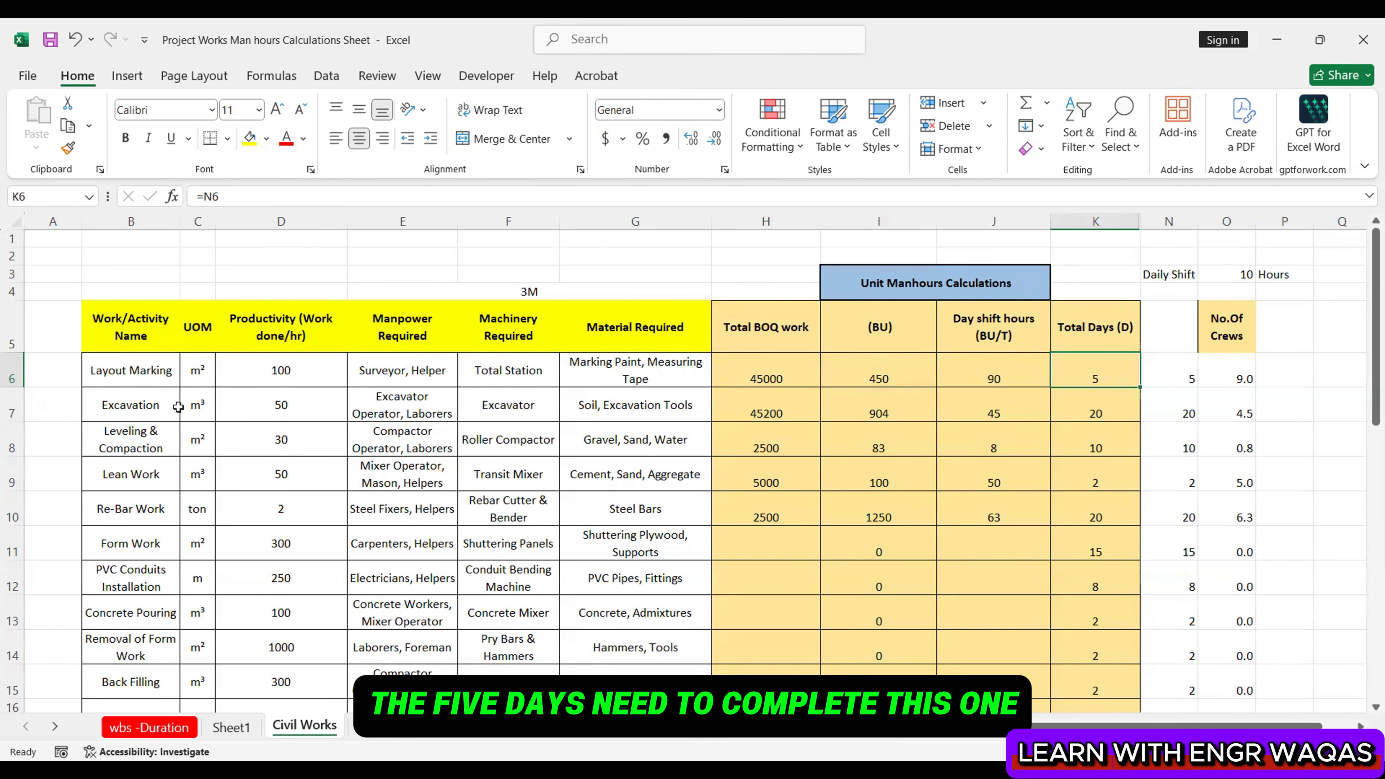
{"action": "left_click", "coordinate": [155, 382]}
{"action": "left_click", "coordinate": [996, 380]}
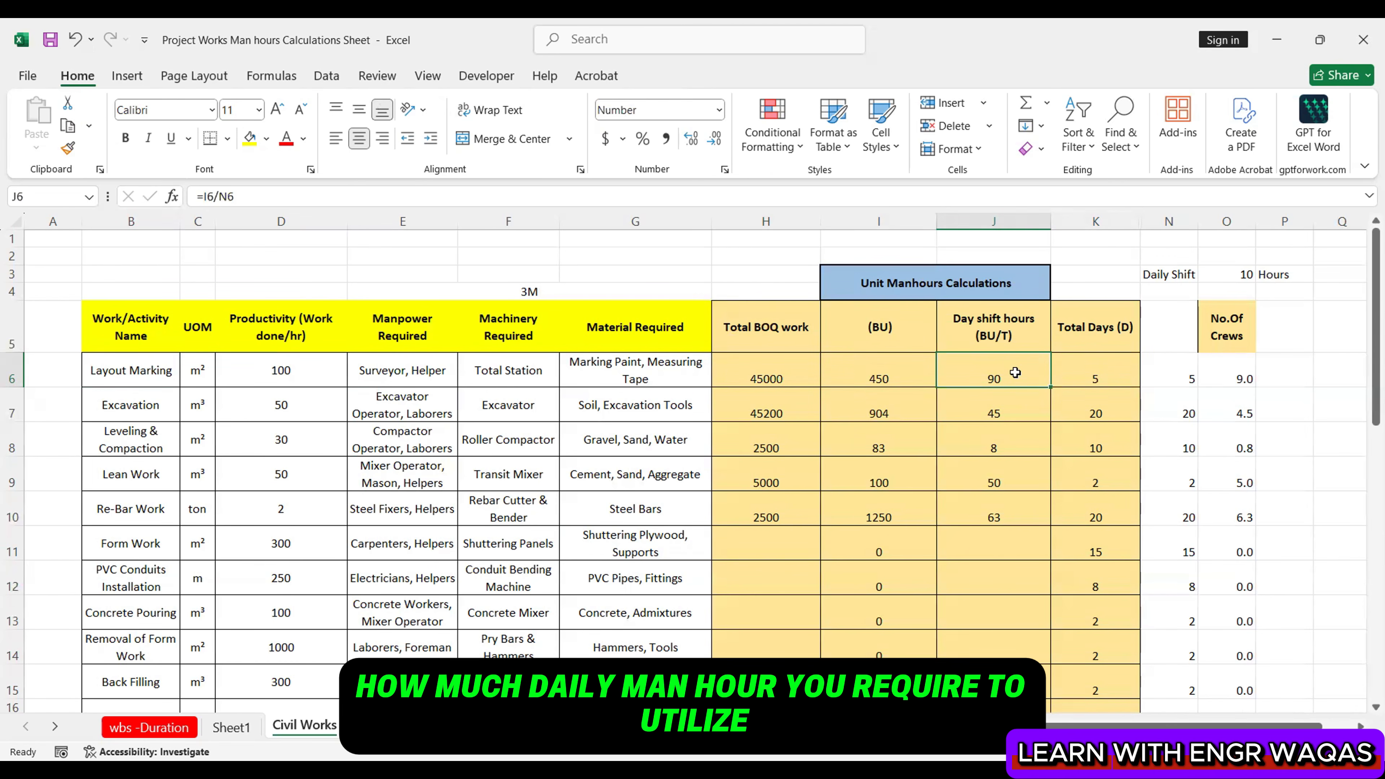
Trace how Layout Marking's Day shift hours and Total Days relate to its BU, and the BU to its BOQ work and productivity
{"action": "left_click", "coordinate": [872, 371]}
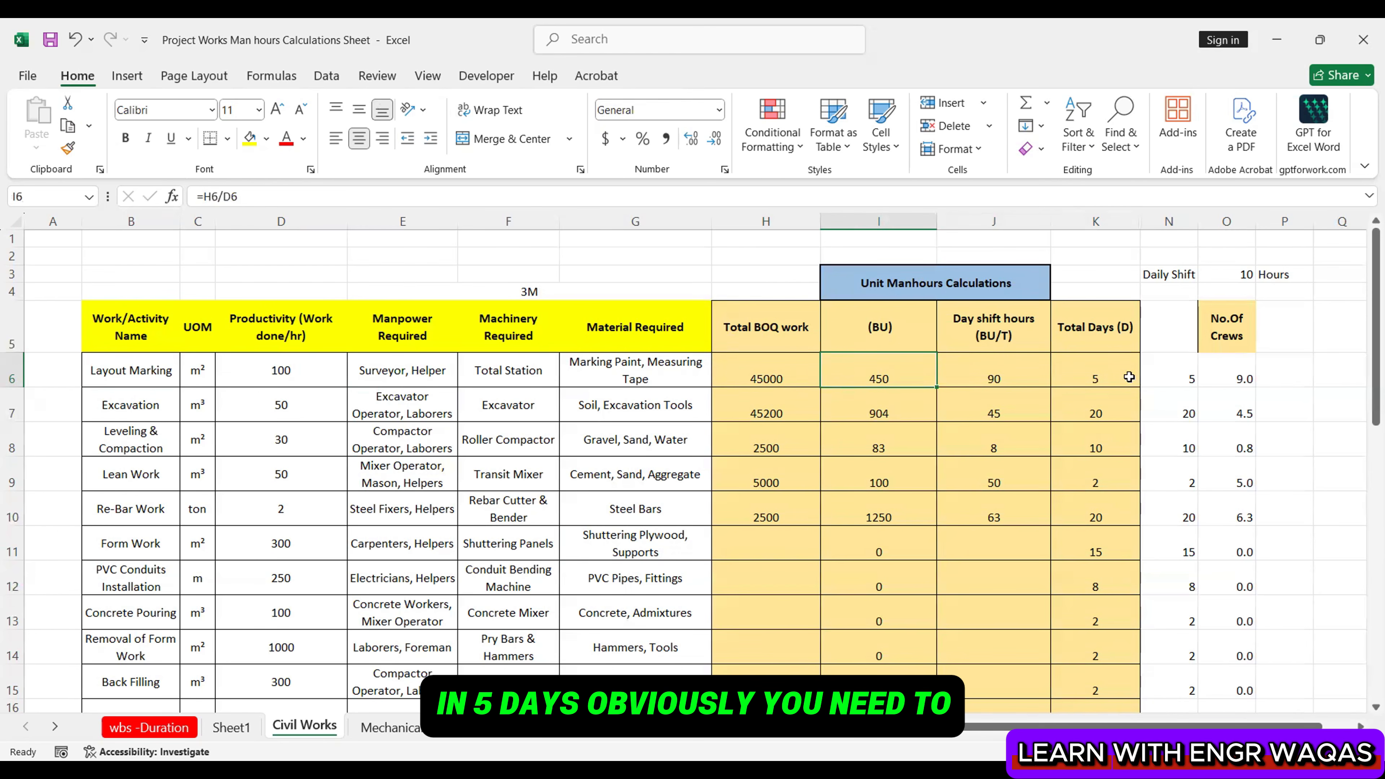
{"action": "left_click", "coordinate": [1006, 370]}
{"action": "left_click", "coordinate": [1099, 375]}
{"action": "left_click", "coordinate": [1010, 373]}
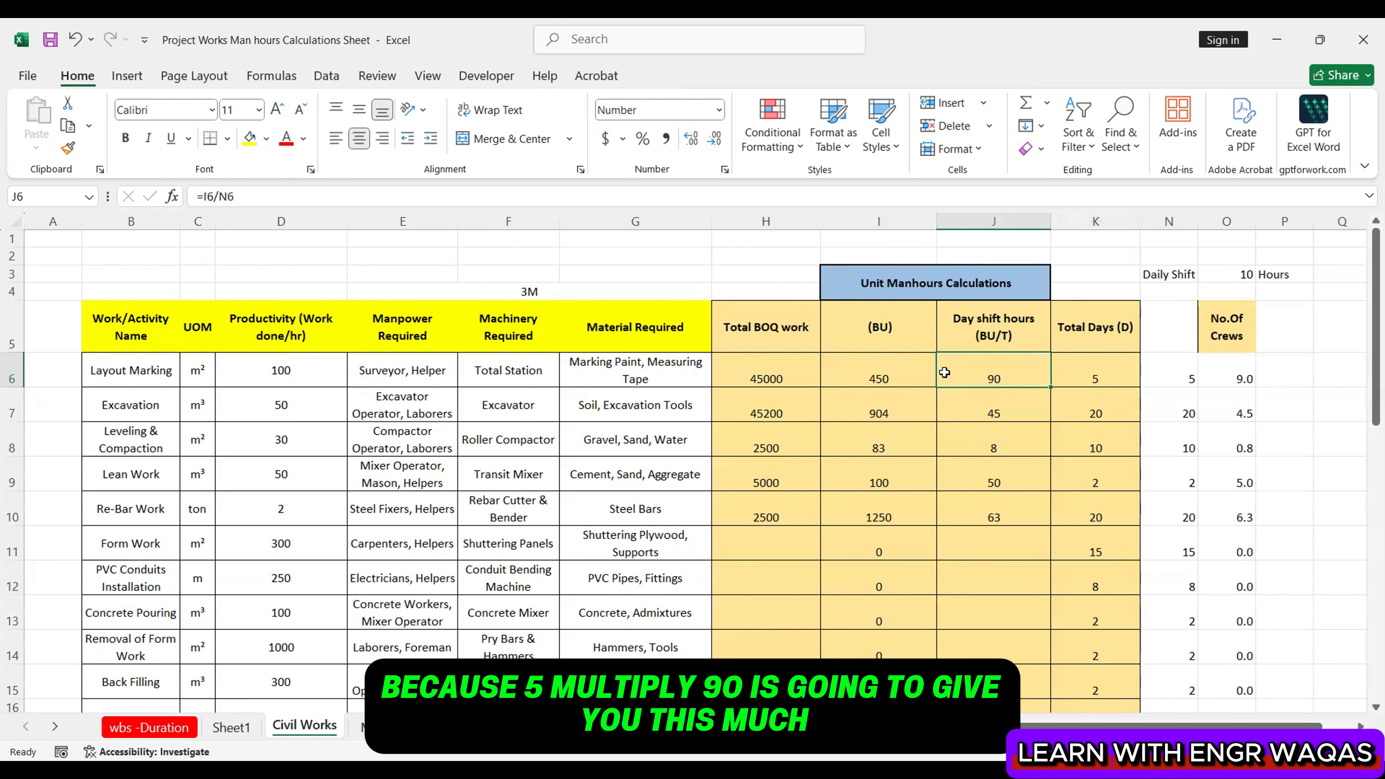
{"action": "left_click", "coordinate": [894, 372]}
{"action": "left_click", "coordinate": [774, 370]}
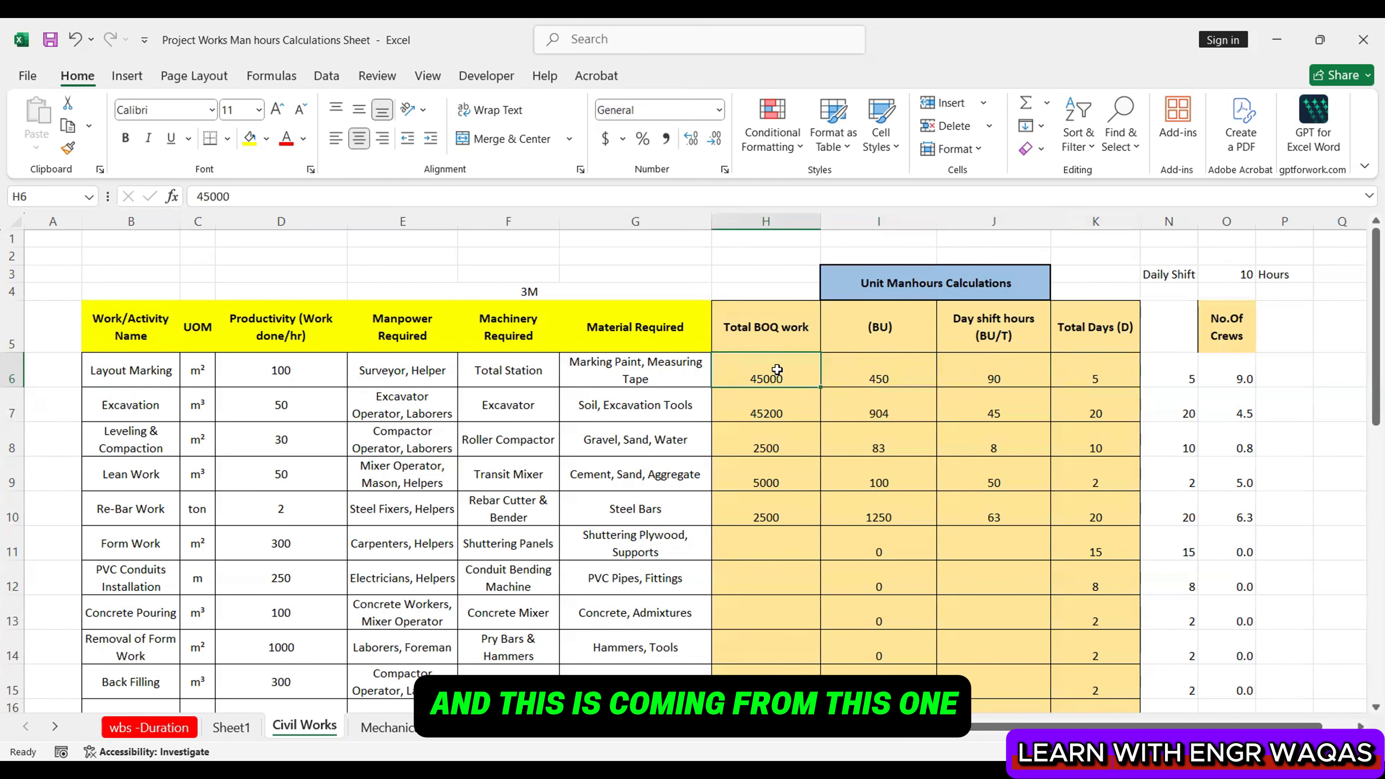
{"action": "left_click", "coordinate": [331, 370]}
{"action": "left_click", "coordinate": [881, 374]}
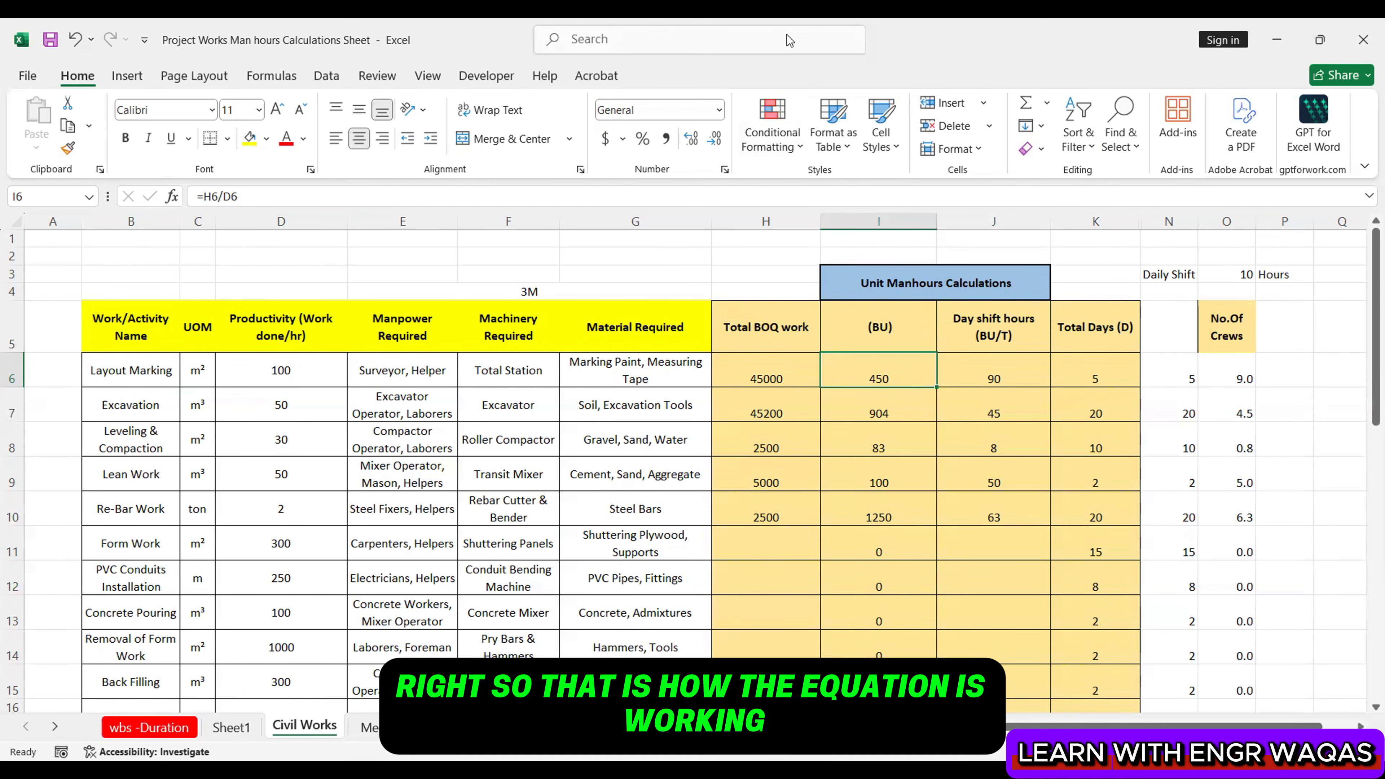
Handwrite the formula BU = BU/T . D over the sheet above the activity table and circle it
{"action": "left_click_drag", "start_coordinate": [297, 247], "coordinate": [296, 288]}
{"action": "mouse_move", "coordinate": [288, 253]}
{"action": "left_mouse_down"}
{"action": "mouse_move", "coordinate": [286, 292]}
{"action": "mouse_move", "coordinate": [423, 257]}
{"action": "left_mouse_up"}
{"action": "left_click_drag", "start_coordinate": [394, 277], "coordinate": [459, 273]}
{"action": "mouse_move", "coordinate": [457, 229]}
{"action": "left_mouse_down"}
{"action": "mouse_move", "coordinate": [455, 273]}
{"action": "mouse_move", "coordinate": [518, 262]}
{"action": "left_mouse_up"}
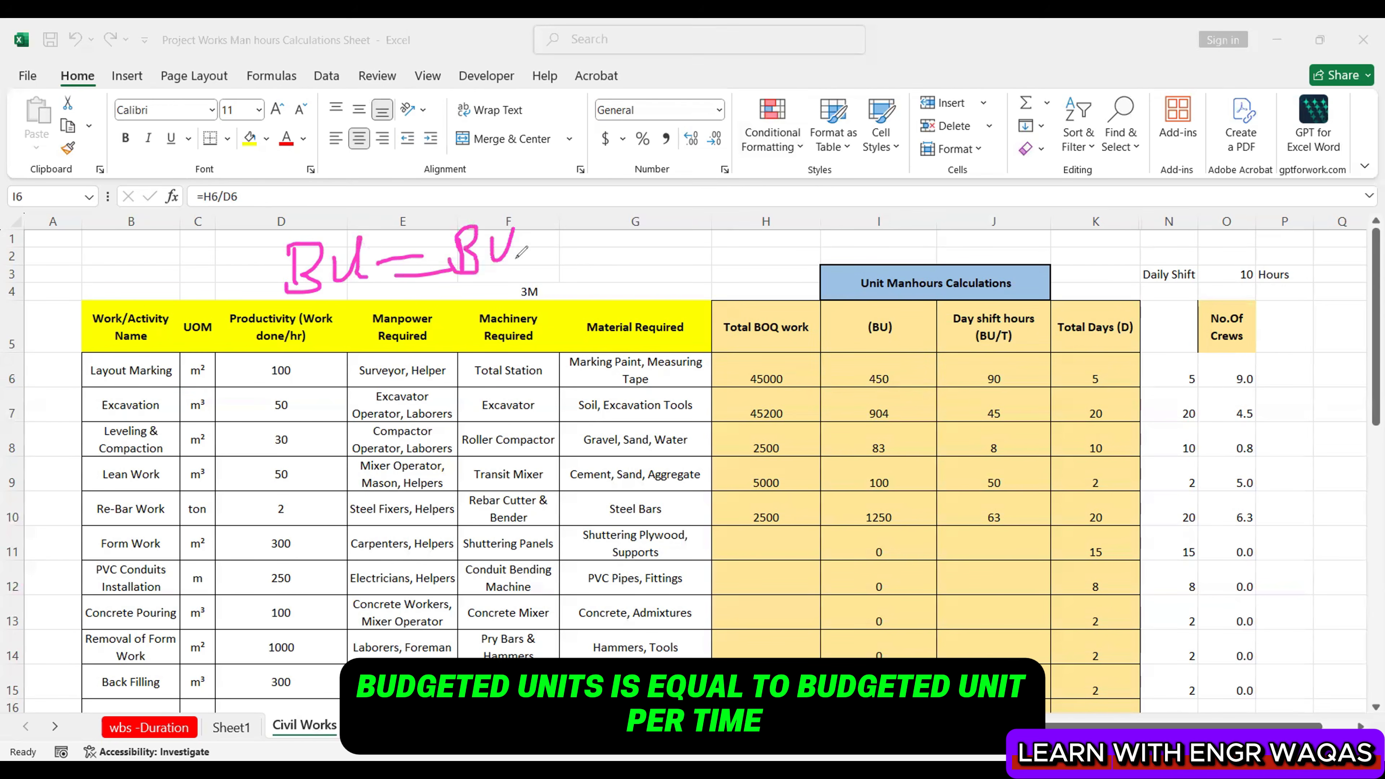
{"action": "left_click", "coordinate": [544, 241]}
{"action": "mouse_move", "coordinate": [528, 214]}
{"action": "left_mouse_down"}
{"action": "mouse_move", "coordinate": [533, 275]}
{"action": "mouse_move", "coordinate": [572, 239]}
{"action": "left_mouse_up"}
{"action": "left_click_drag", "start_coordinate": [561, 242], "coordinate": [564, 297]}
{"action": "left_click", "coordinate": [581, 269]}
{"action": "mouse_move", "coordinate": [623, 232]}
{"action": "left_mouse_down"}
{"action": "mouse_move", "coordinate": [626, 285]}
{"action": "mouse_move", "coordinate": [611, 302]}
{"action": "left_mouse_up"}
{"action": "mouse_move", "coordinate": [754, 266]}
{"action": "left_mouse_down"}
{"action": "mouse_move", "coordinate": [616, 191]}
{"action": "mouse_move", "coordinate": [360, 400]}
{"action": "left_mouse_up"}
{"action": "left_click_drag", "start_coordinate": [489, 392], "coordinate": [723, 240]}
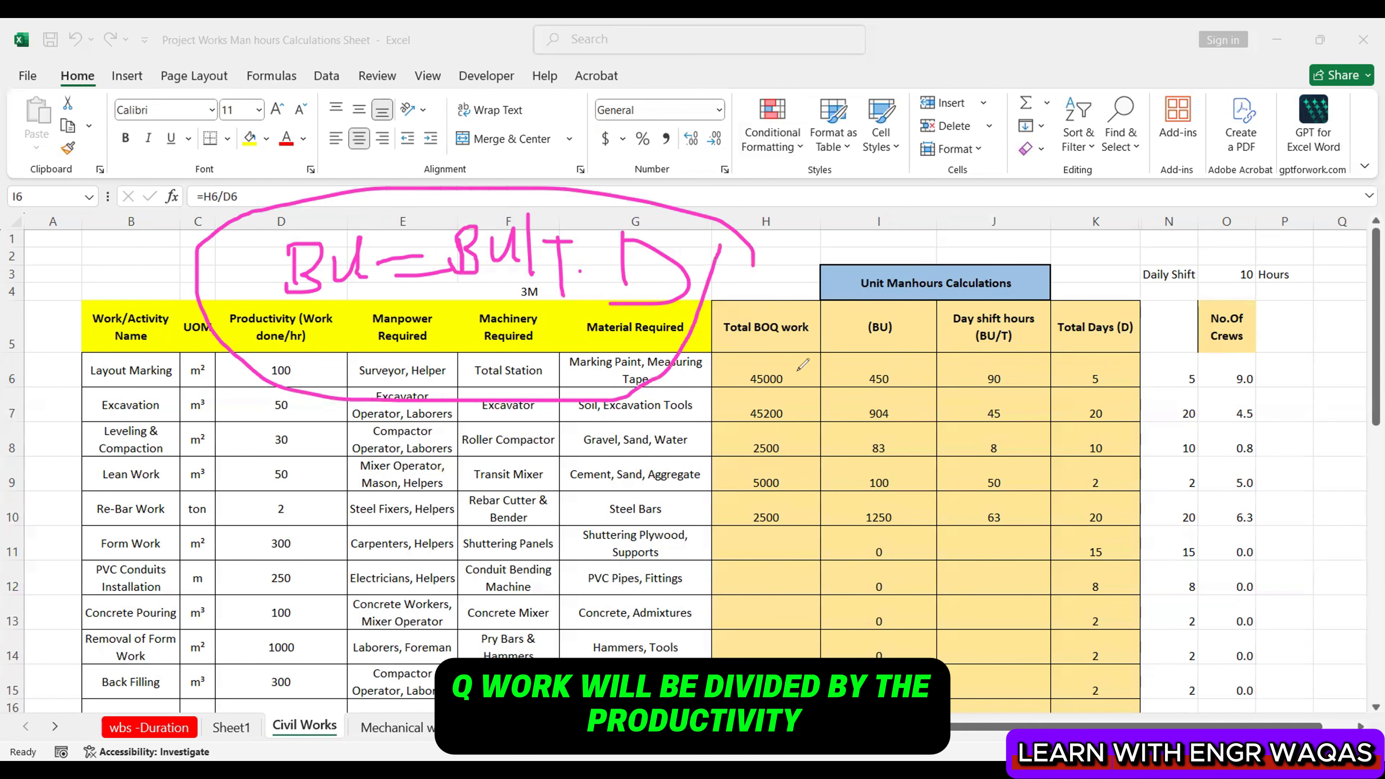
Annotate the sheet by circling the Total BOQ work values and the formula's BU and D terms, and marking Layout Marking's BU value
{"action": "left_click_drag", "start_coordinate": [798, 372], "coordinate": [734, 392]}
{"action": "mouse_move", "coordinate": [739, 442]}
{"action": "left_mouse_down"}
{"action": "mouse_move", "coordinate": [815, 491]}
{"action": "mouse_move", "coordinate": [797, 366]}
{"action": "mouse_move", "coordinate": [862, 356]}
{"action": "left_mouse_up"}
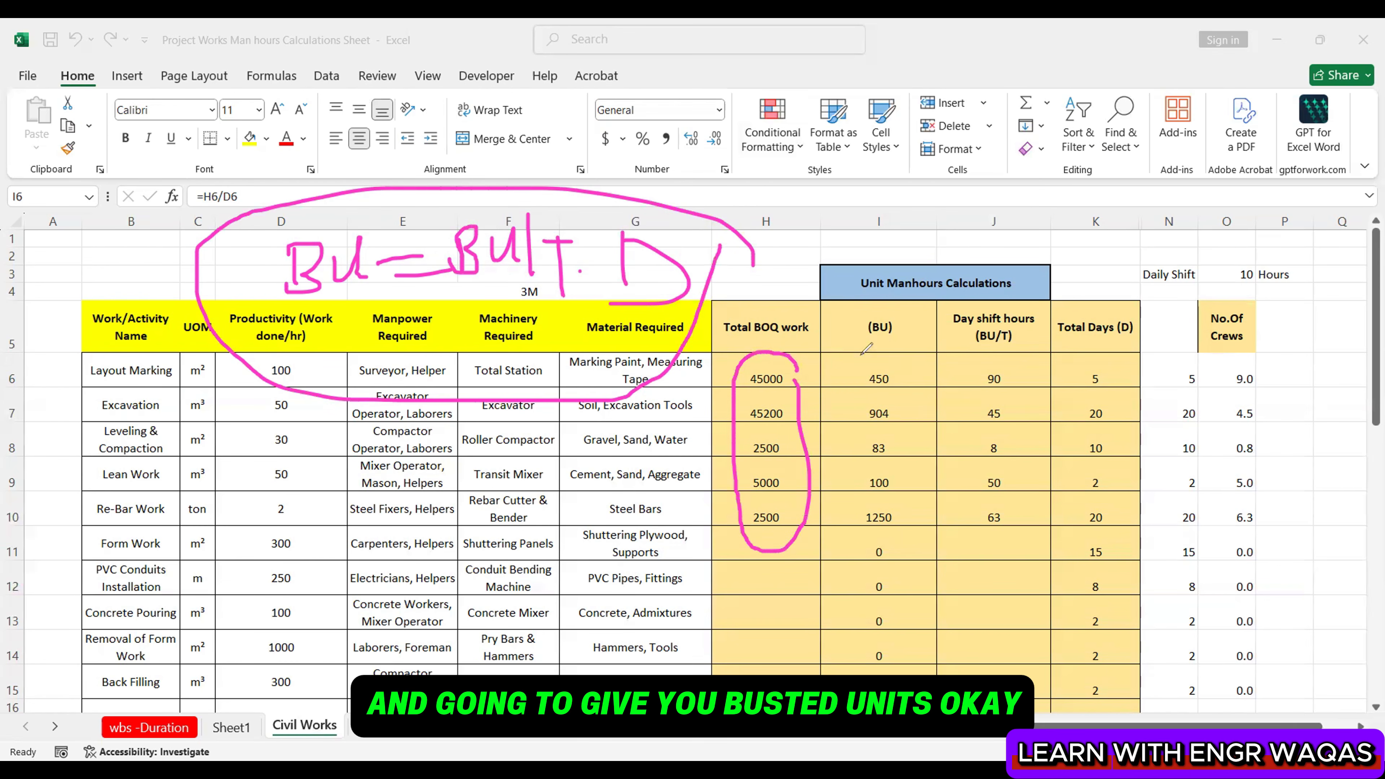
{"action": "mouse_move", "coordinate": [384, 222]}
{"action": "left_mouse_down"}
{"action": "mouse_move", "coordinate": [284, 302]}
{"action": "mouse_move", "coordinate": [381, 226]}
{"action": "left_mouse_up"}
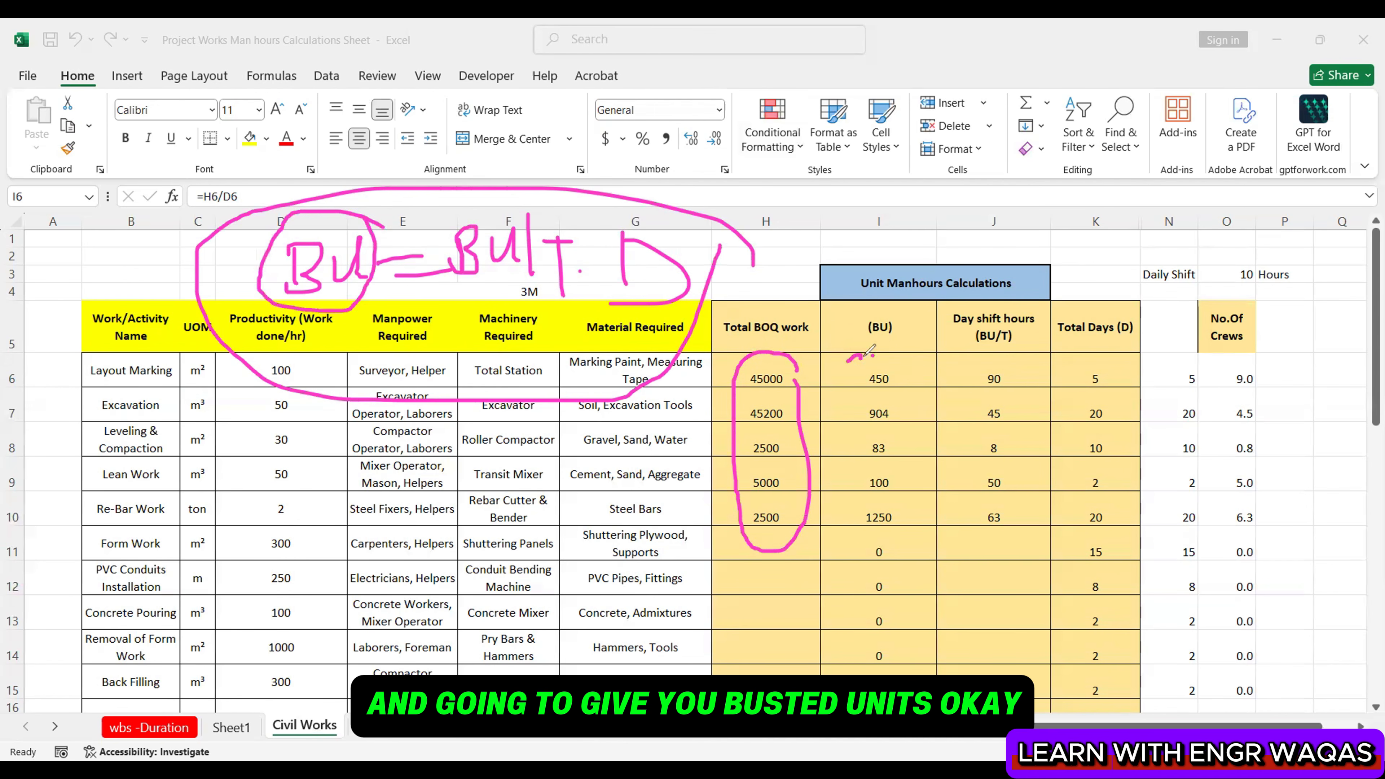
{"action": "left_click_drag", "start_coordinate": [873, 356], "coordinate": [840, 368]}
{"action": "mouse_move", "coordinate": [666, 208]}
{"action": "left_mouse_down"}
{"action": "mouse_move", "coordinate": [616, 319]}
{"action": "mouse_move", "coordinate": [720, 211]}
{"action": "mouse_move", "coordinate": [606, 214]}
{"action": "left_mouse_up"}
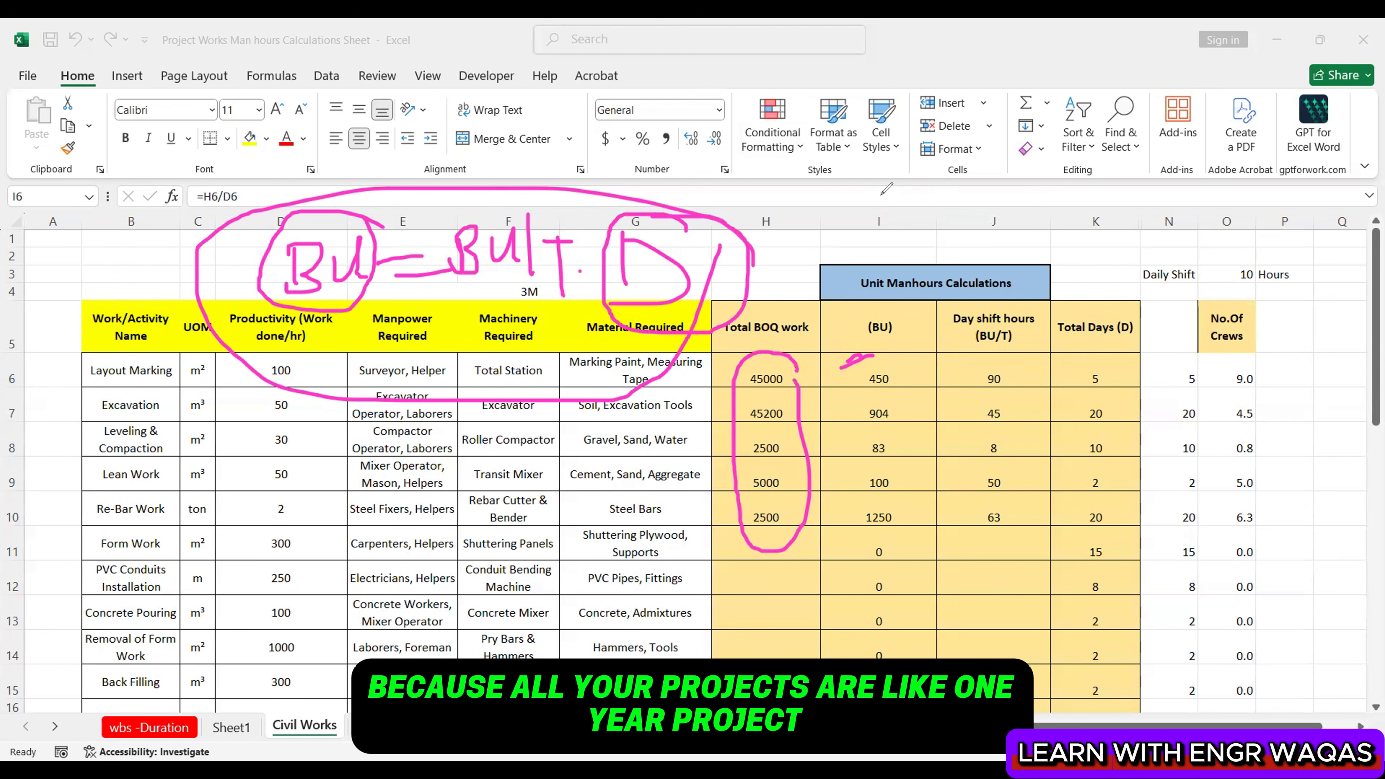
{"action": "left_click_drag", "start_coordinate": [892, 166], "coordinate": [893, 187]}
{"action": "left_click_drag", "start_coordinate": [916, 160], "coordinate": [937, 191]}
{"action": "left_click_drag", "start_coordinate": [945, 165], "coordinate": [933, 234]}
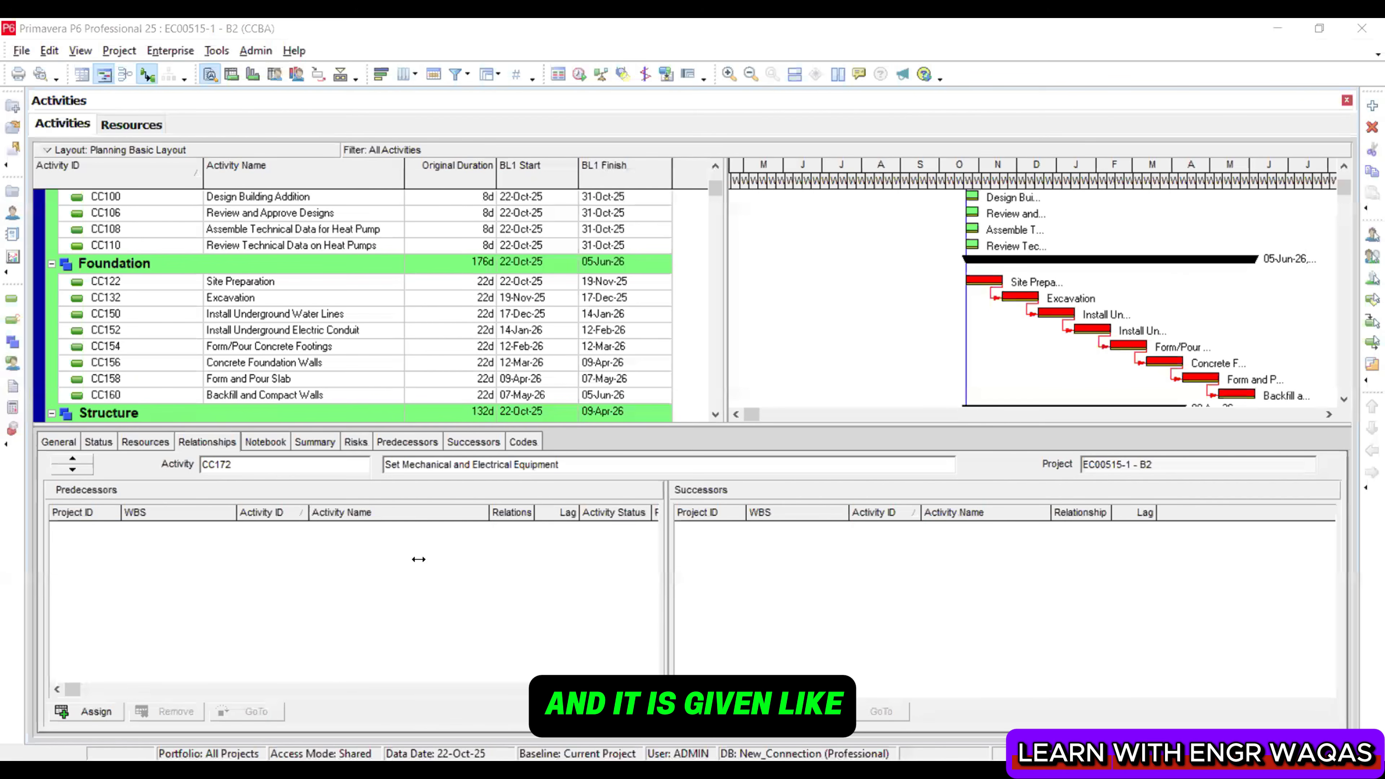
Switch to Primavera P6 and add an on-screen text note listing 1 years, 2 design, 6 month and 10 months over the Relationships details
{"action": "left_click", "coordinate": [419, 559]}
{"action": "type", "text": "1 years"}
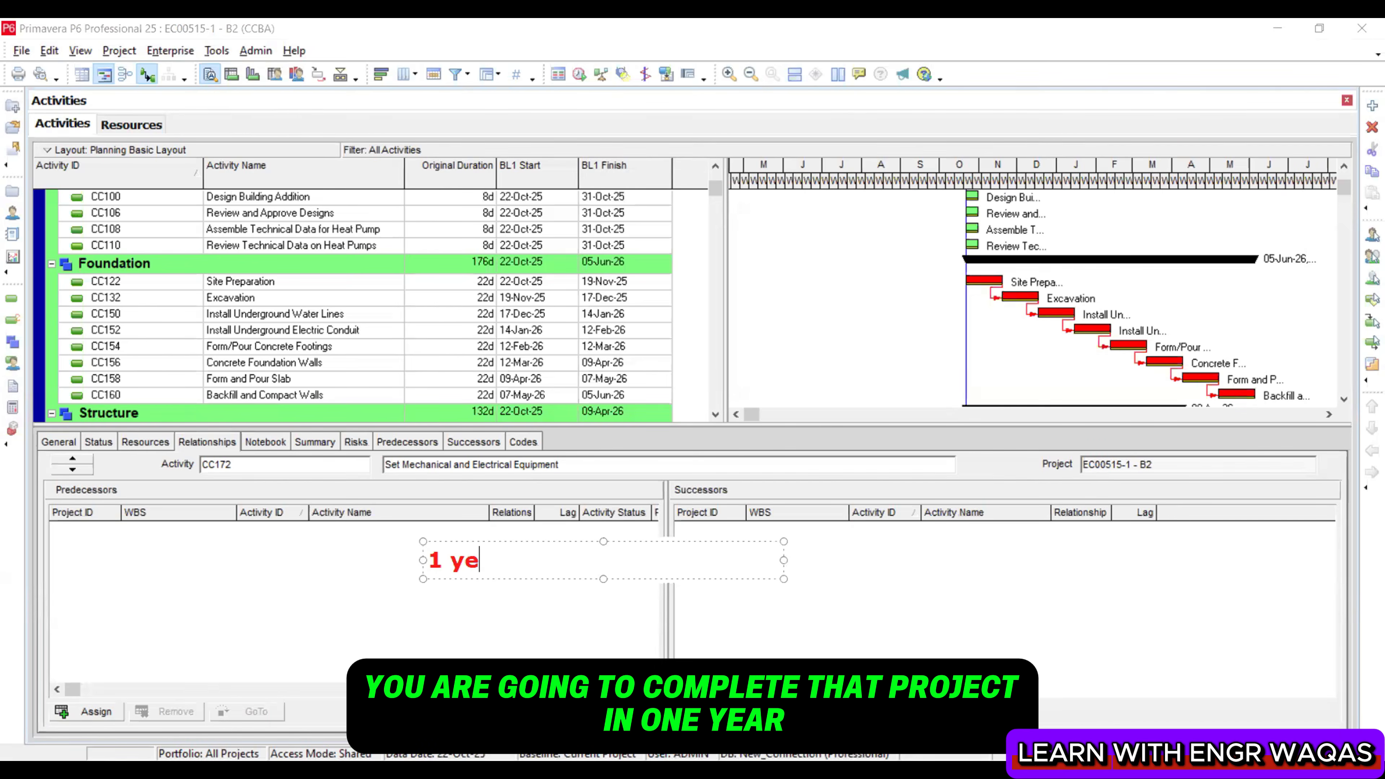
{"action": "key", "text": "Return"}
{"action": "key", "text": "Return"}
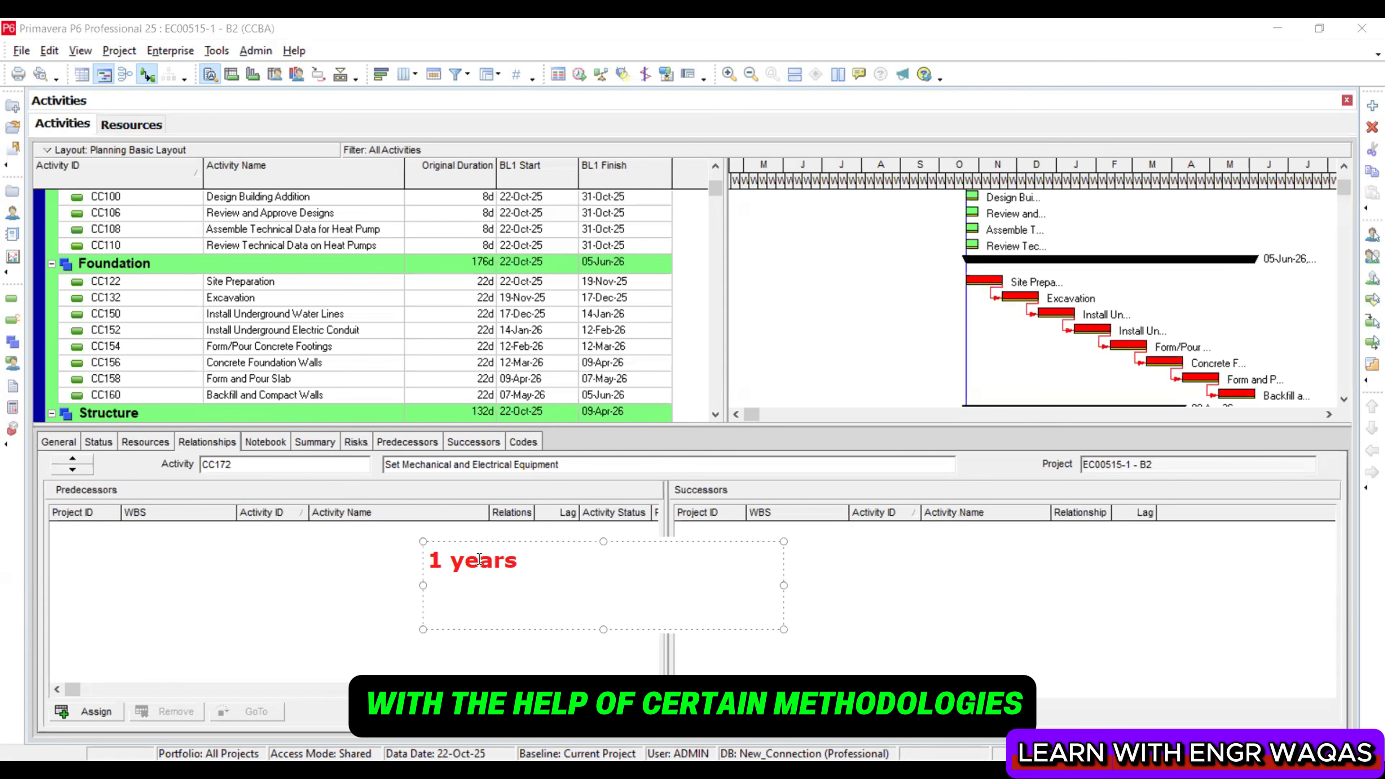
{"action": "type", "text": "2 design"}
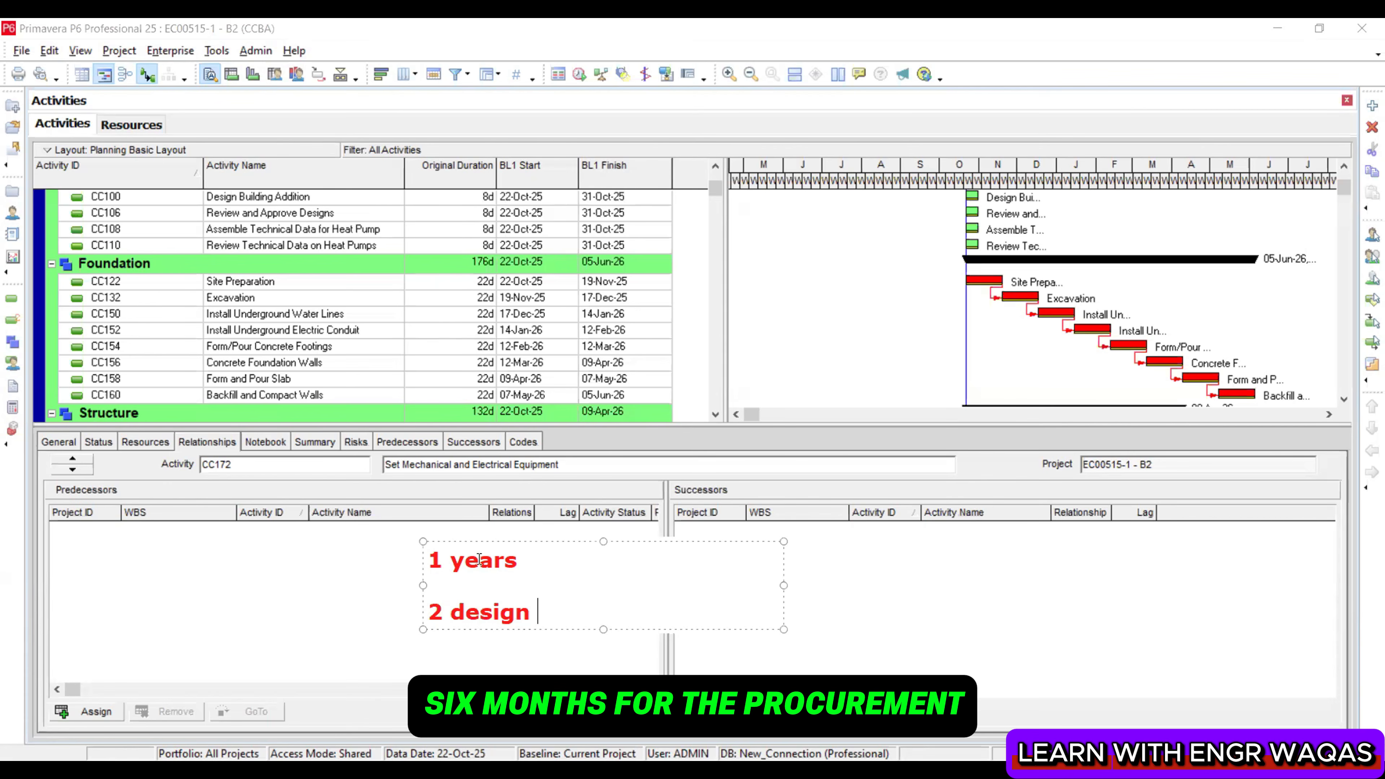
{"action": "key", "text": "Return"}
{"action": "type", "text": "6 month"}
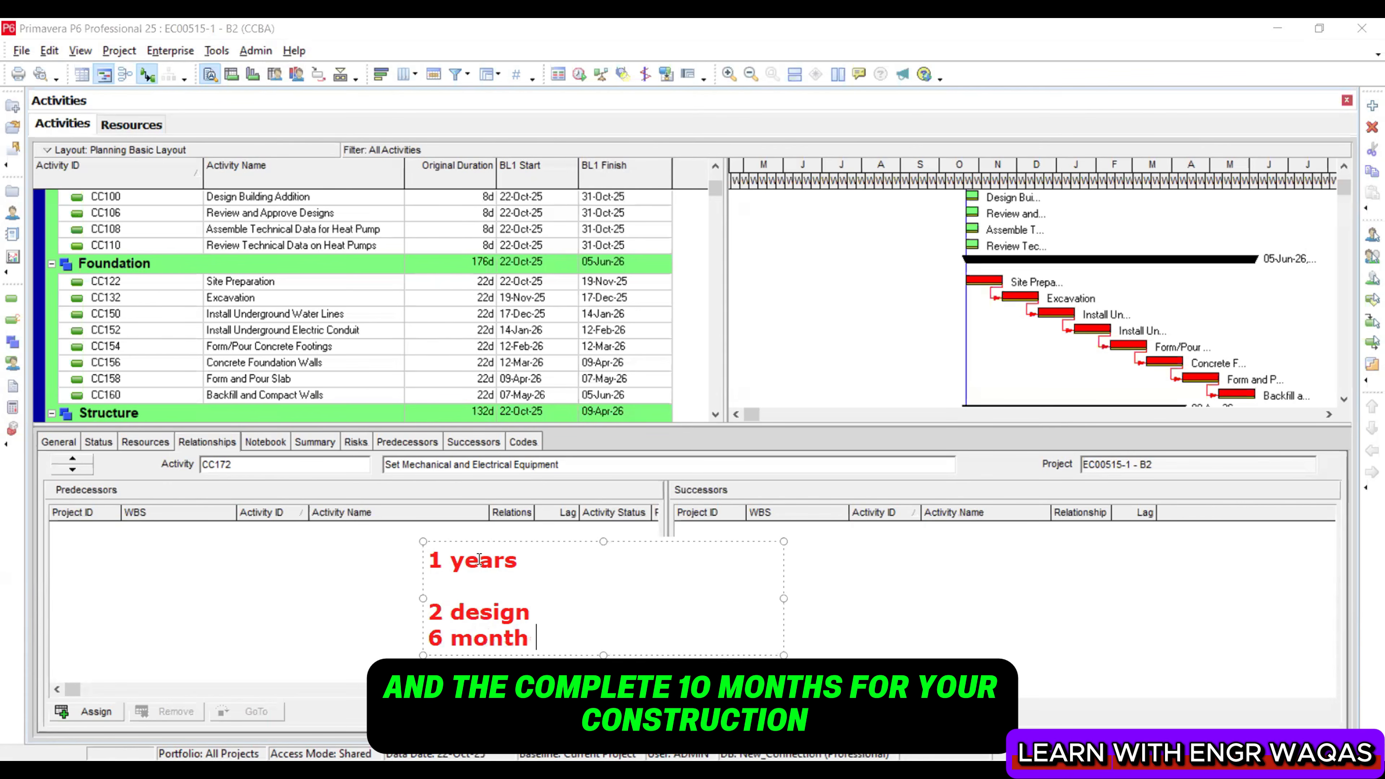
{"action": "key", "text": "Return"}
{"action": "type", "text": "10 months"}
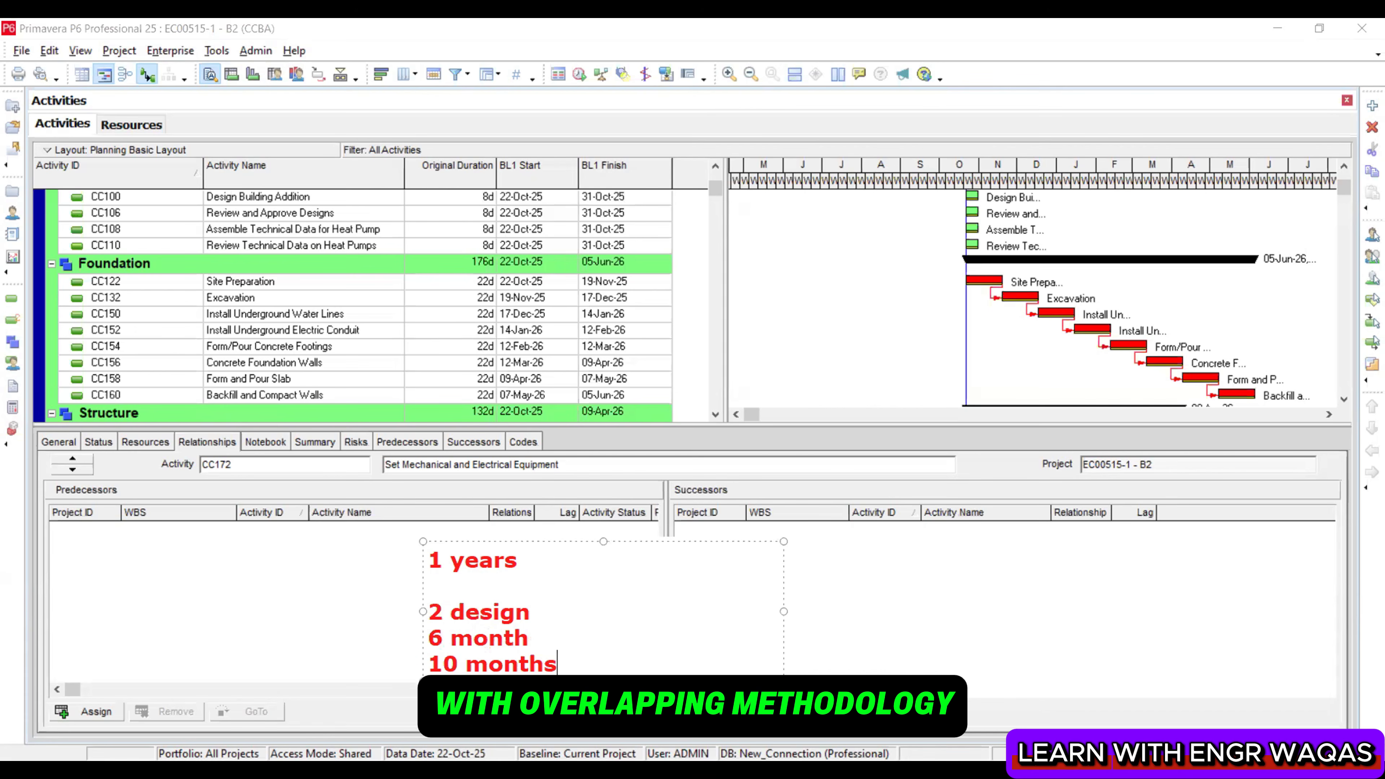
Circle the Foundation WBS, draw a line with two branches from the 1 years note, and encircle the design and month entries
{"action": "left_click", "coordinate": [10, 272]}
{"action": "left_click", "coordinate": [681, 358]}
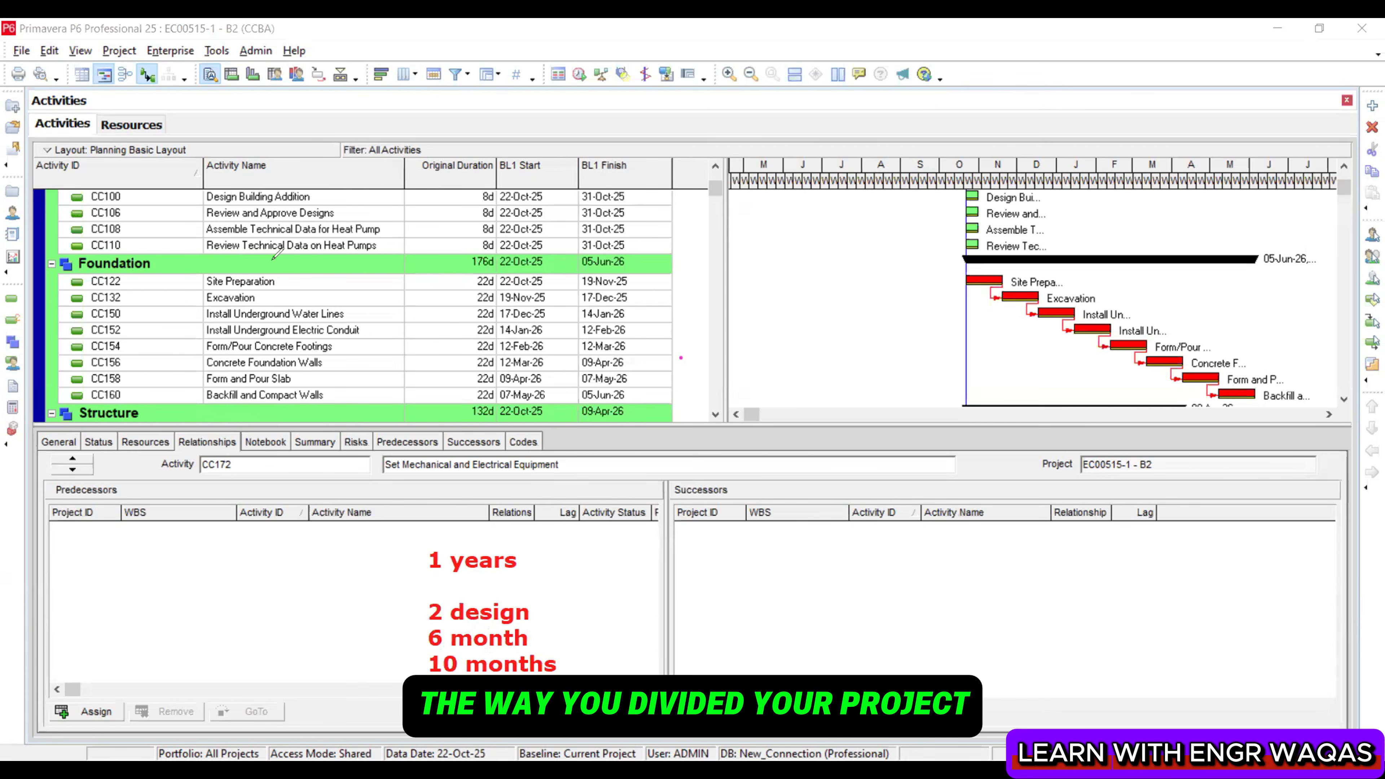
{"action": "mouse_move", "coordinate": [210, 248]}
{"action": "left_mouse_down"}
{"action": "mouse_move", "coordinate": [69, 217]}
{"action": "mouse_move", "coordinate": [167, 212]}
{"action": "left_mouse_up"}
{"action": "mouse_move", "coordinate": [528, 568]}
{"action": "left_mouse_down"}
{"action": "mouse_move", "coordinate": [819, 569]}
{"action": "mouse_move", "coordinate": [770, 577]}
{"action": "mouse_move", "coordinate": [839, 603]}
{"action": "left_mouse_up"}
{"action": "left_click_drag", "start_coordinate": [746, 570], "coordinate": [794, 629]}
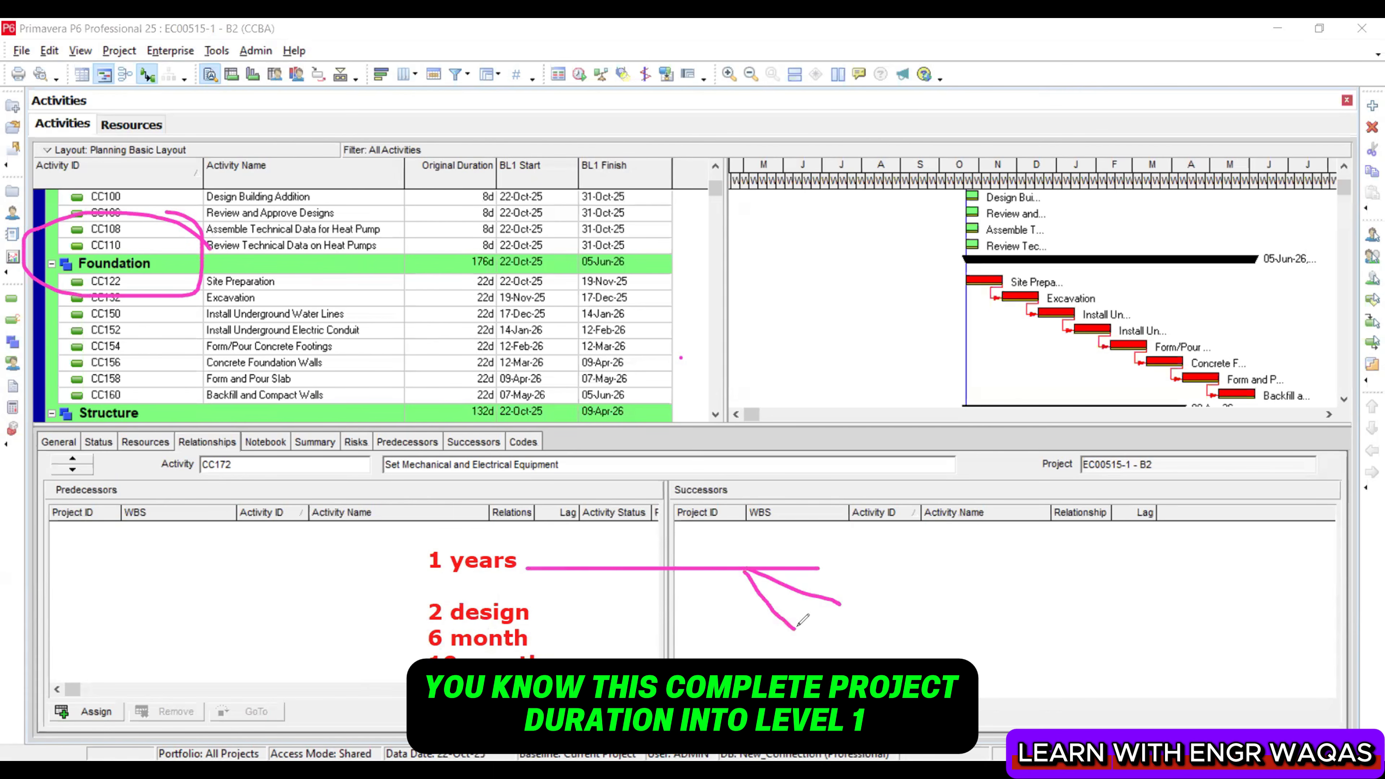
{"action": "mouse_move", "coordinate": [568, 625]}
{"action": "left_mouse_down"}
{"action": "mouse_move", "coordinate": [564, 609]}
{"action": "mouse_move", "coordinate": [376, 635]}
{"action": "mouse_move", "coordinate": [590, 731]}
{"action": "left_mouse_up"}
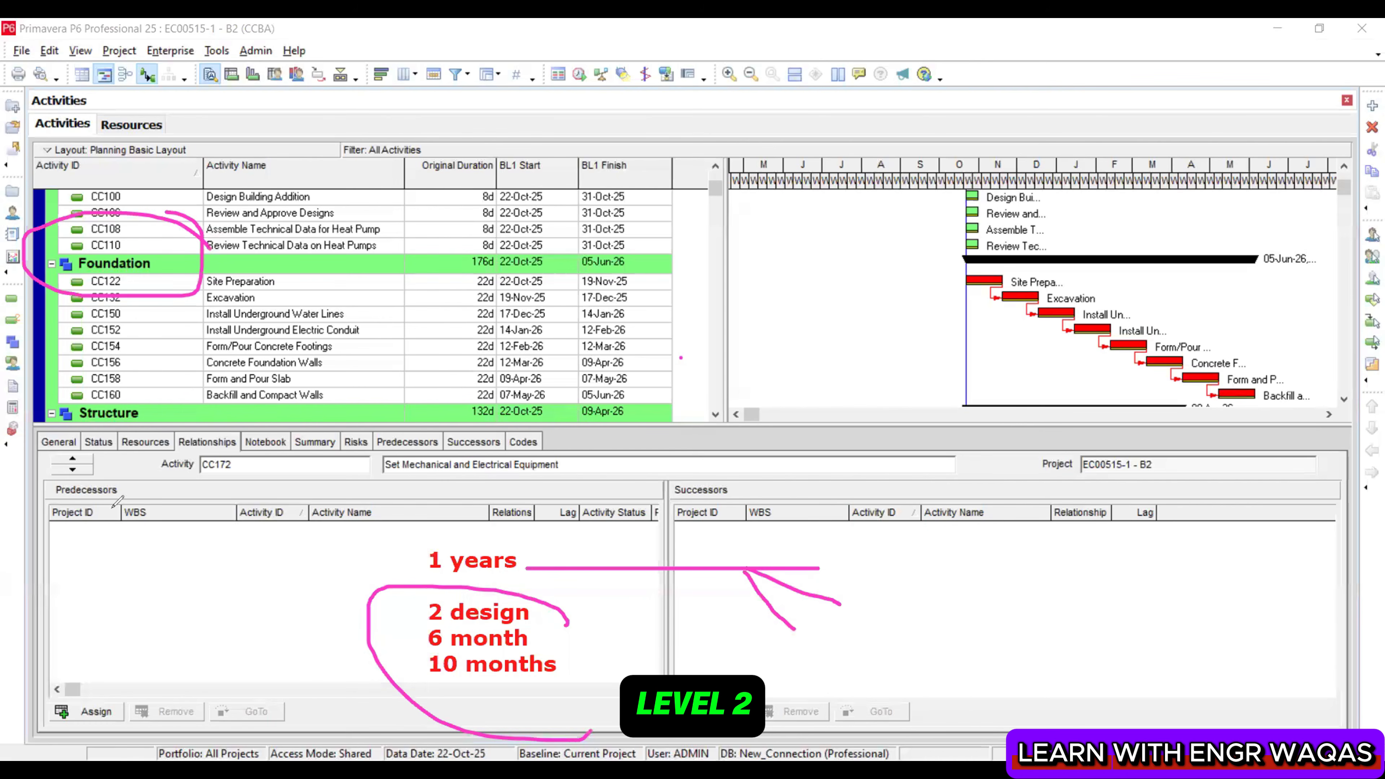
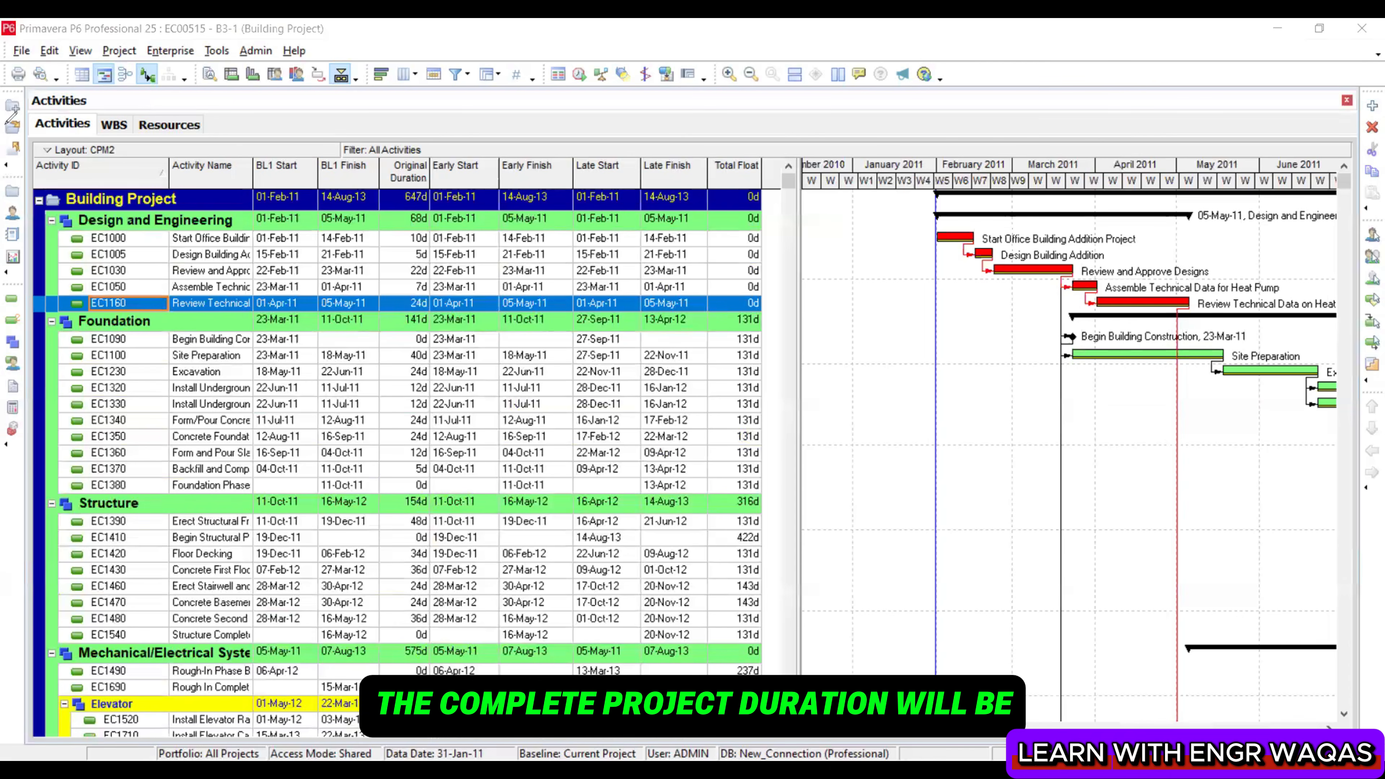
Circle the Building Project's original duration, then apply the Planning Basic Layout without saving changes to the current layout
{"action": "mouse_move", "coordinate": [436, 176]}
{"action": "left_mouse_down"}
{"action": "mouse_move", "coordinate": [404, 218]}
{"action": "mouse_move", "coordinate": [444, 182]}
{"action": "left_mouse_up"}
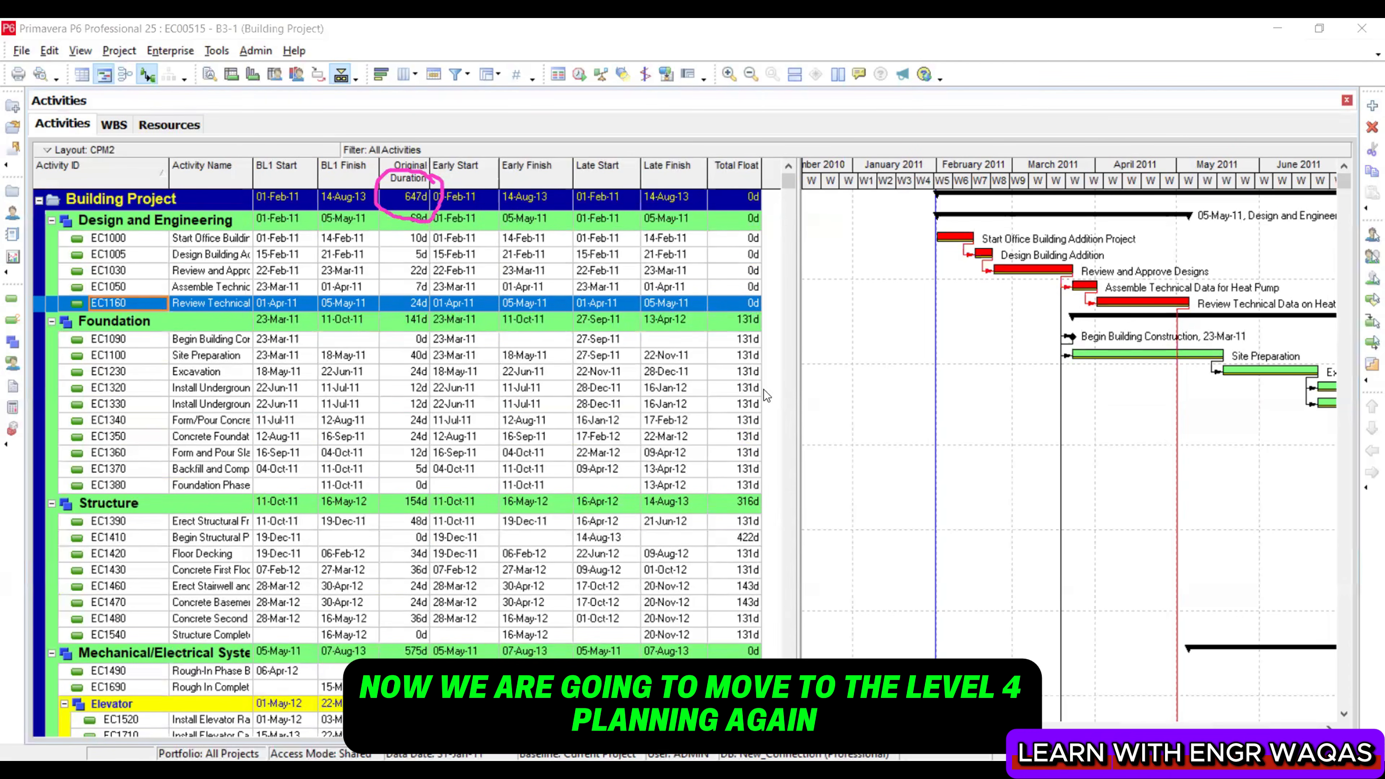
{"action": "left_click", "coordinate": [79, 51]}
{"action": "mouse_move", "coordinate": [164, 72]}
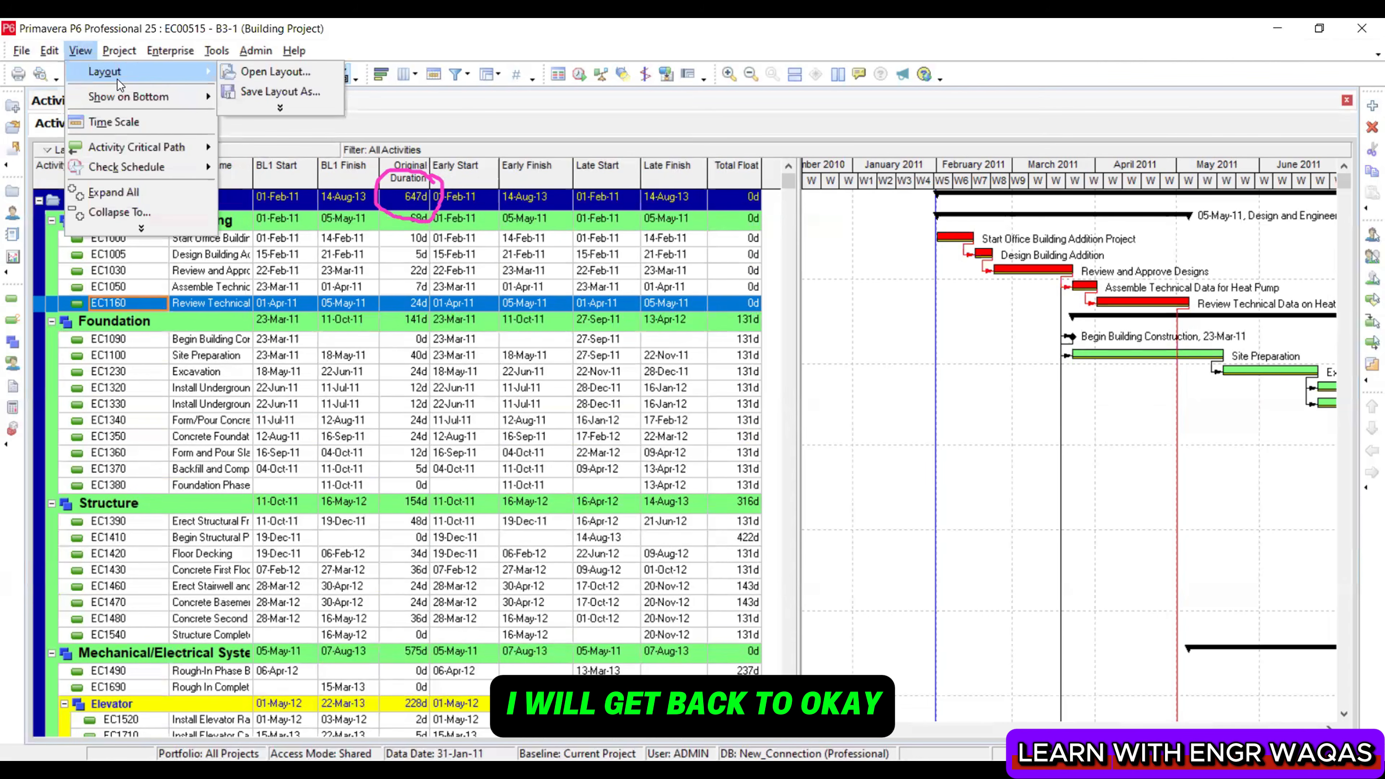
{"action": "left_click", "coordinate": [261, 79]}
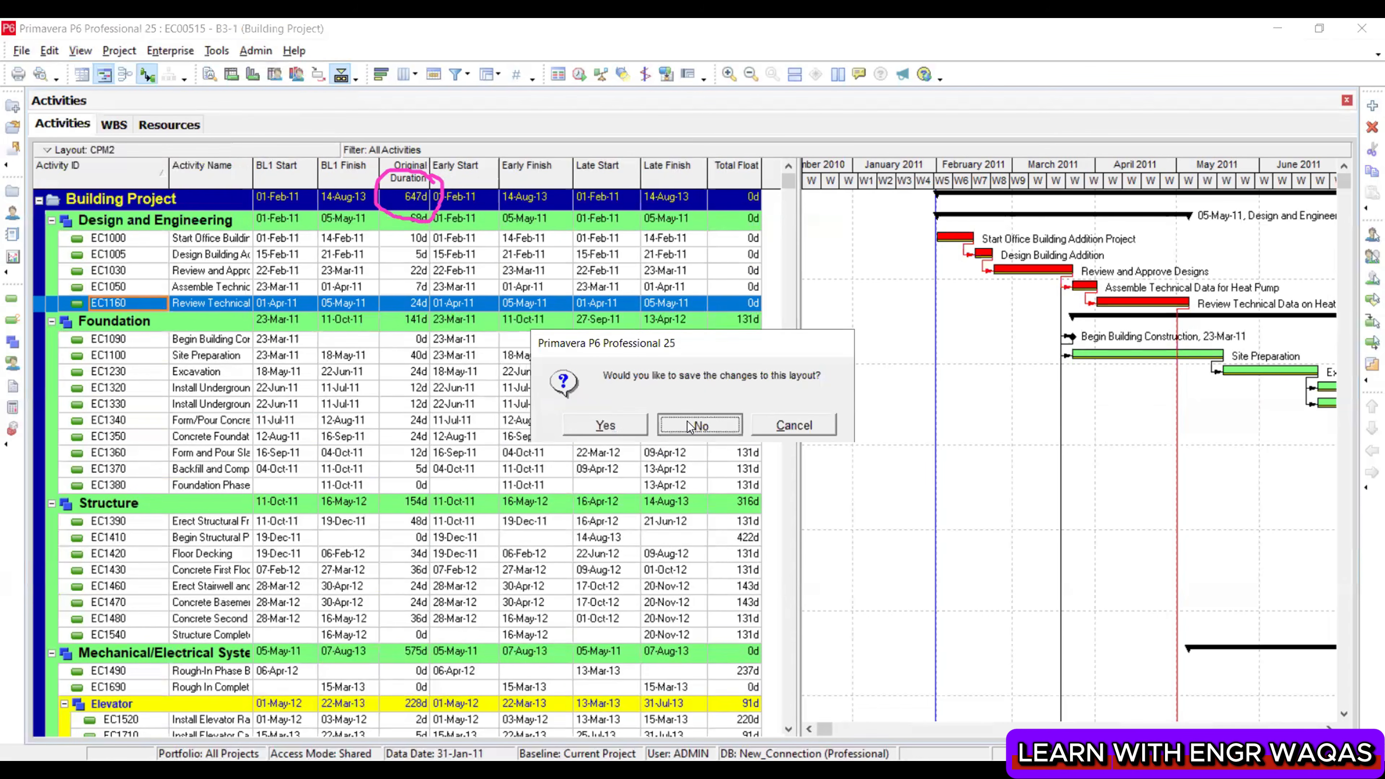
{"action": "left_click", "coordinate": [701, 425]}
{"action": "scroll", "coordinate": [625, 450], "scroll_direction": "down", "scroll_amount": 3}
{"action": "left_click", "coordinate": [624, 452]}
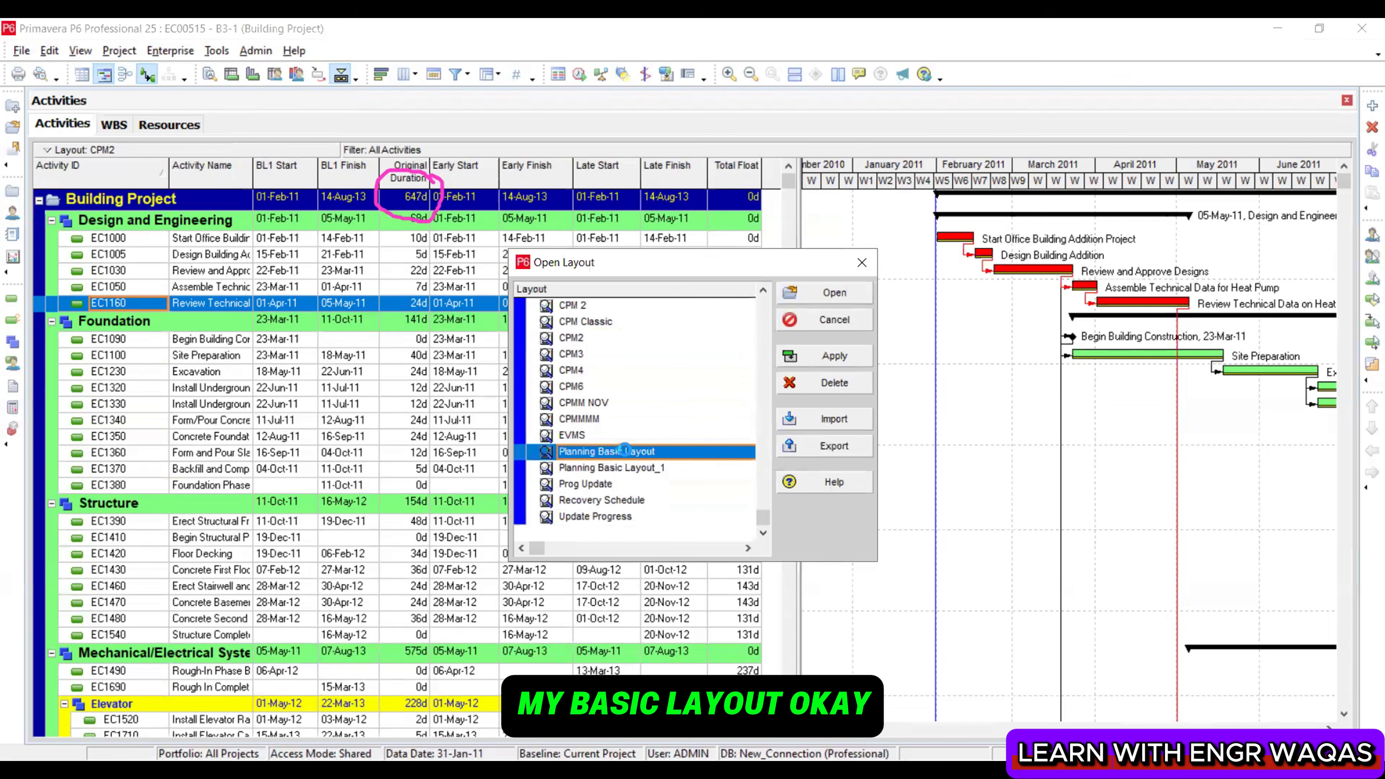
{"action": "left_click", "coordinate": [834, 356]}
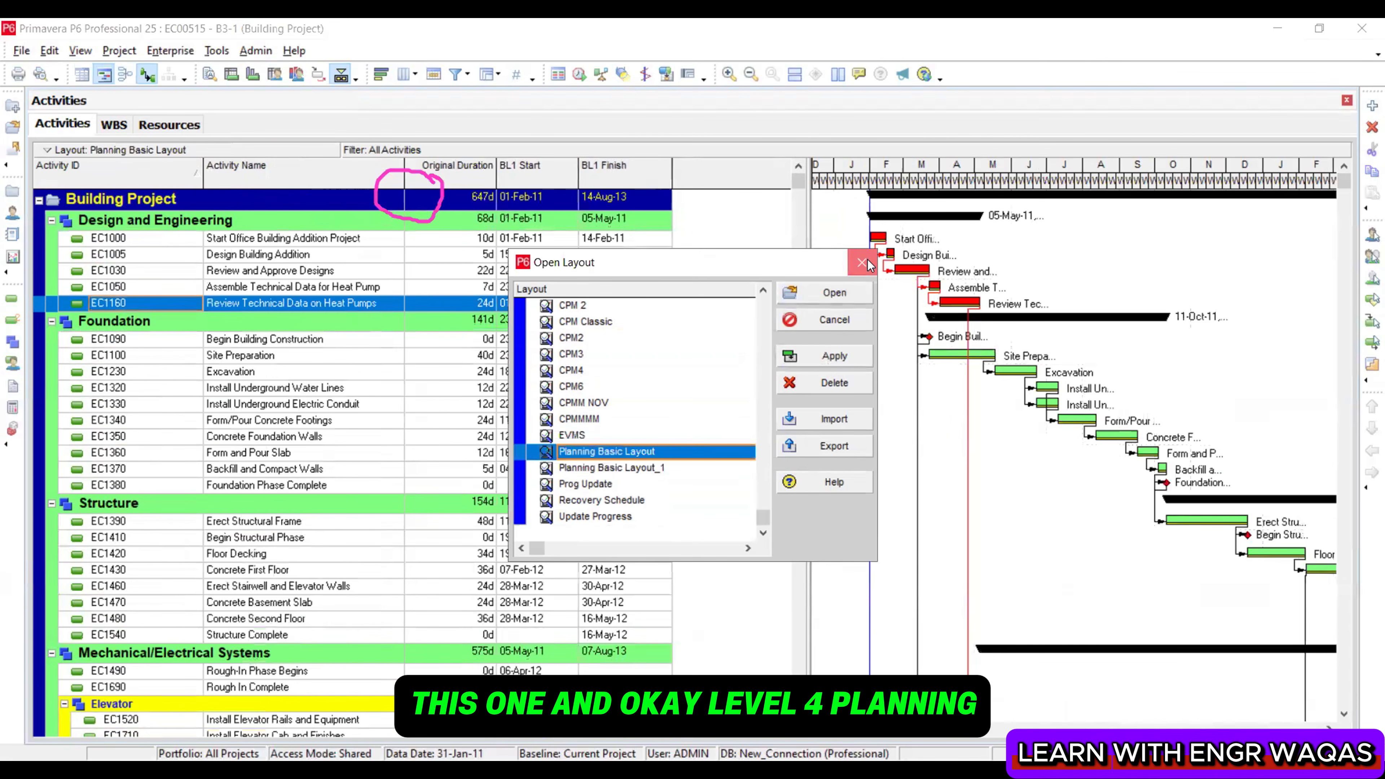
{"action": "left_click", "coordinate": [862, 262]}
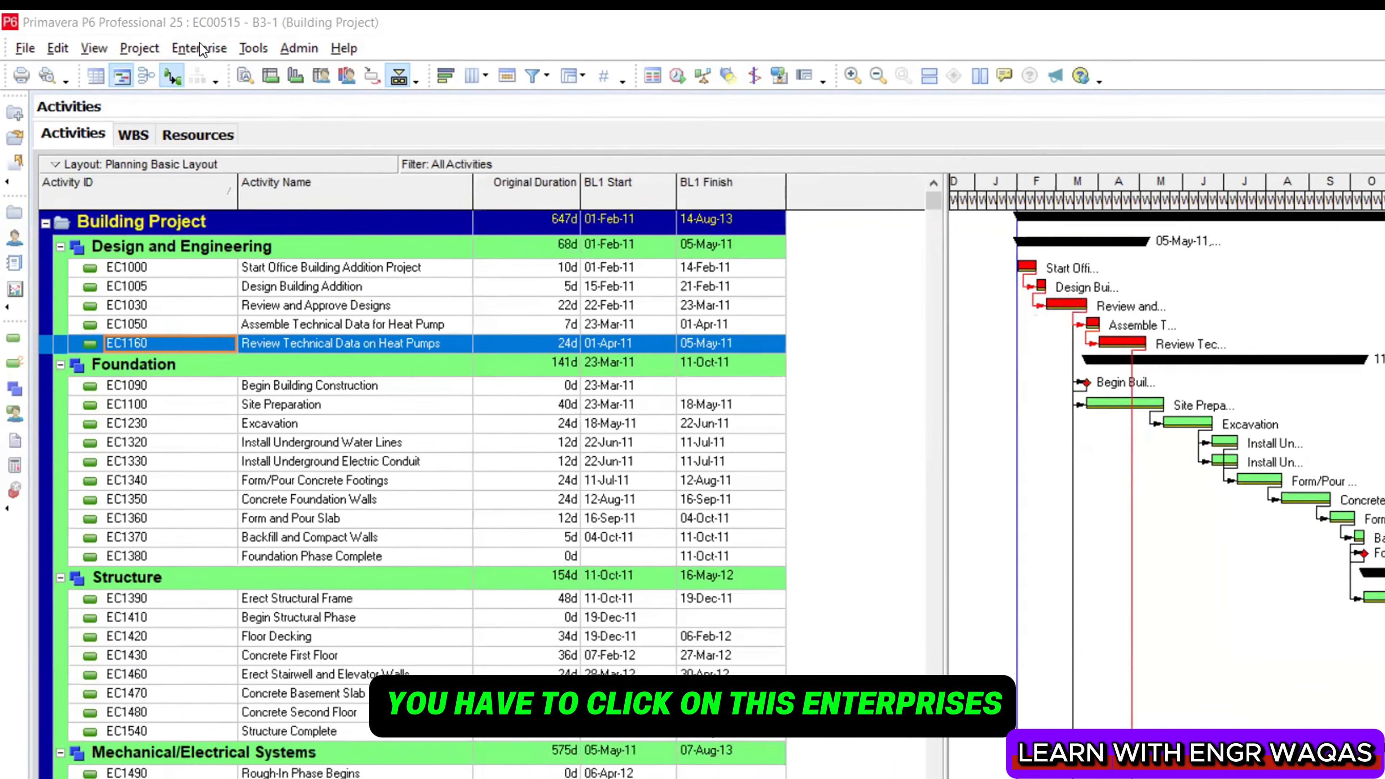
Open the enterprise Resources list, hide the resource details and browse down to the resources under Building
{"action": "left_click", "coordinate": [171, 49]}
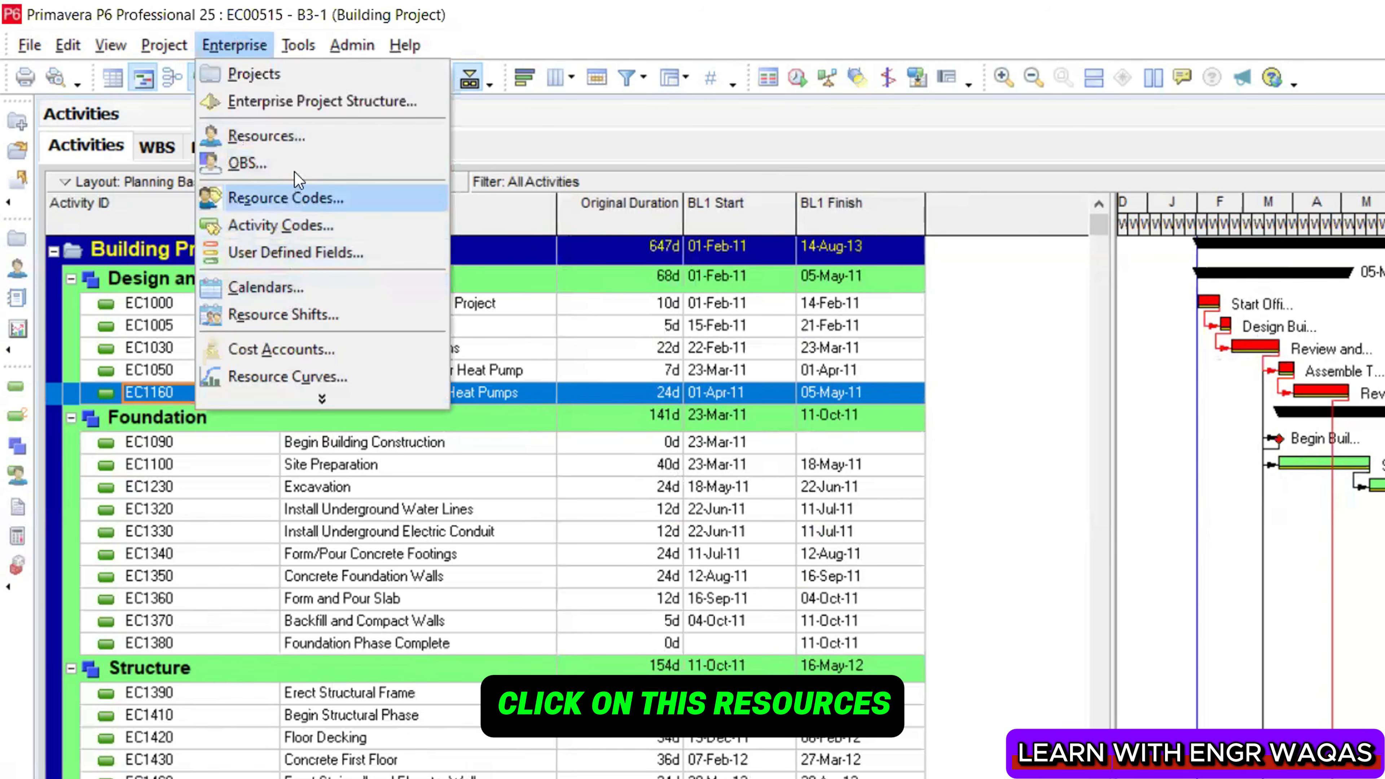
{"action": "left_click", "coordinate": [266, 136]}
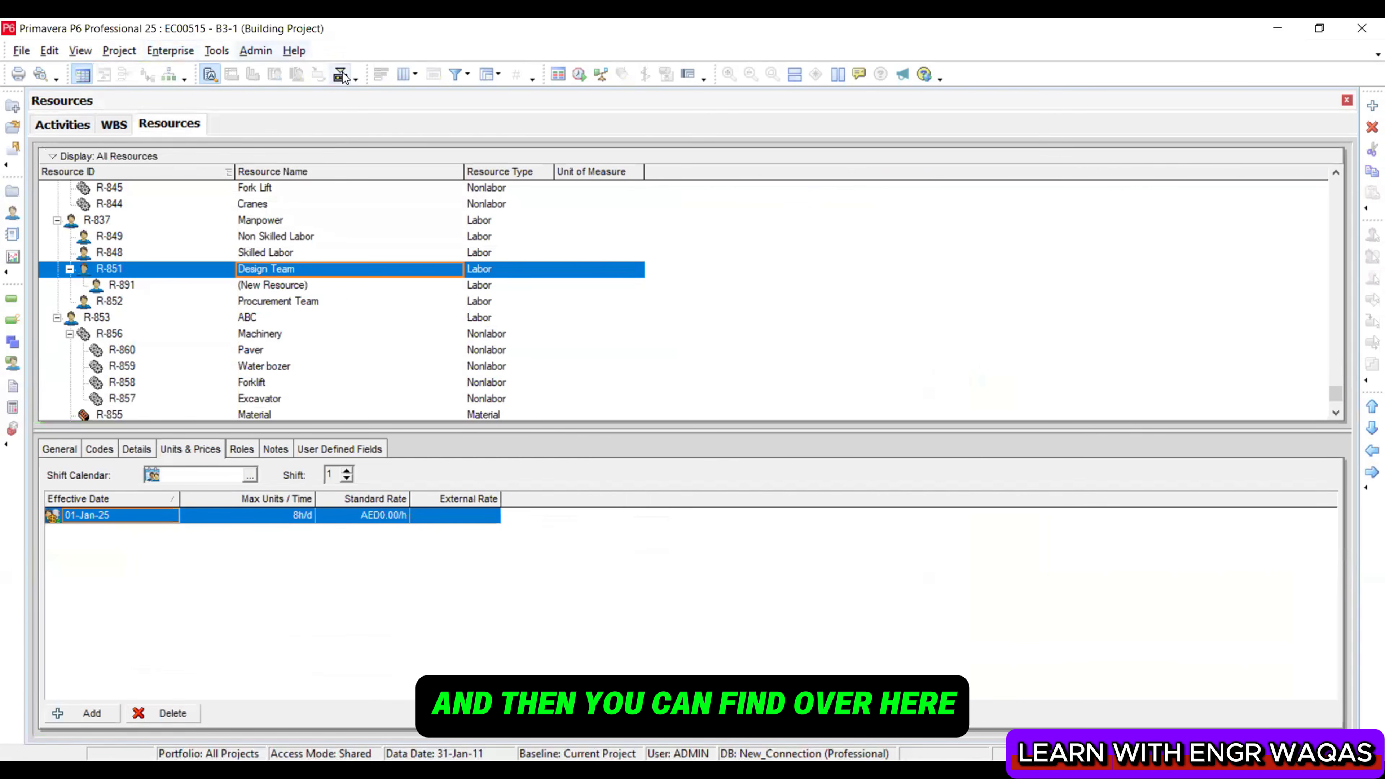
{"action": "left_click", "coordinate": [341, 75]}
{"action": "scroll", "coordinate": [441, 311], "scroll_direction": "down", "scroll_amount": 1}
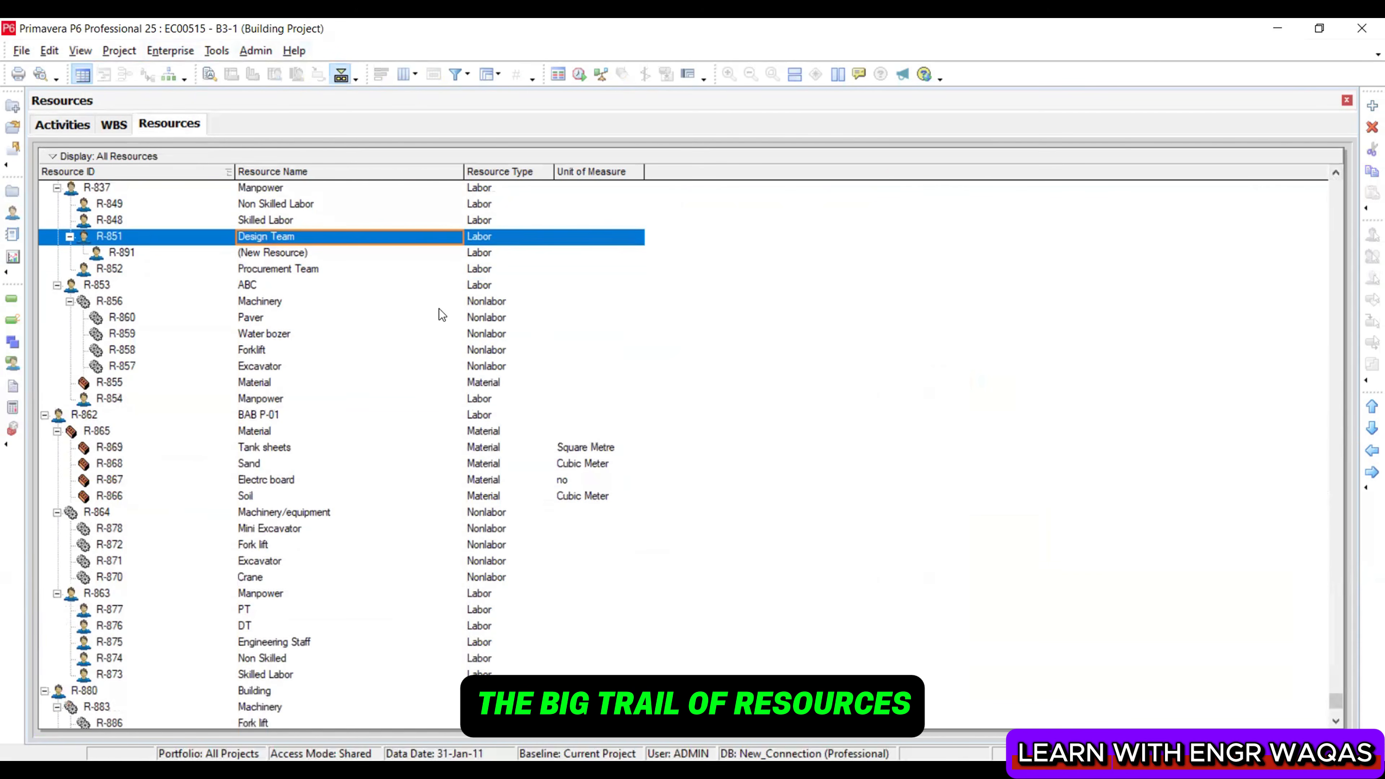
{"action": "scroll", "coordinate": [442, 315], "scroll_direction": "down", "scroll_amount": 3}
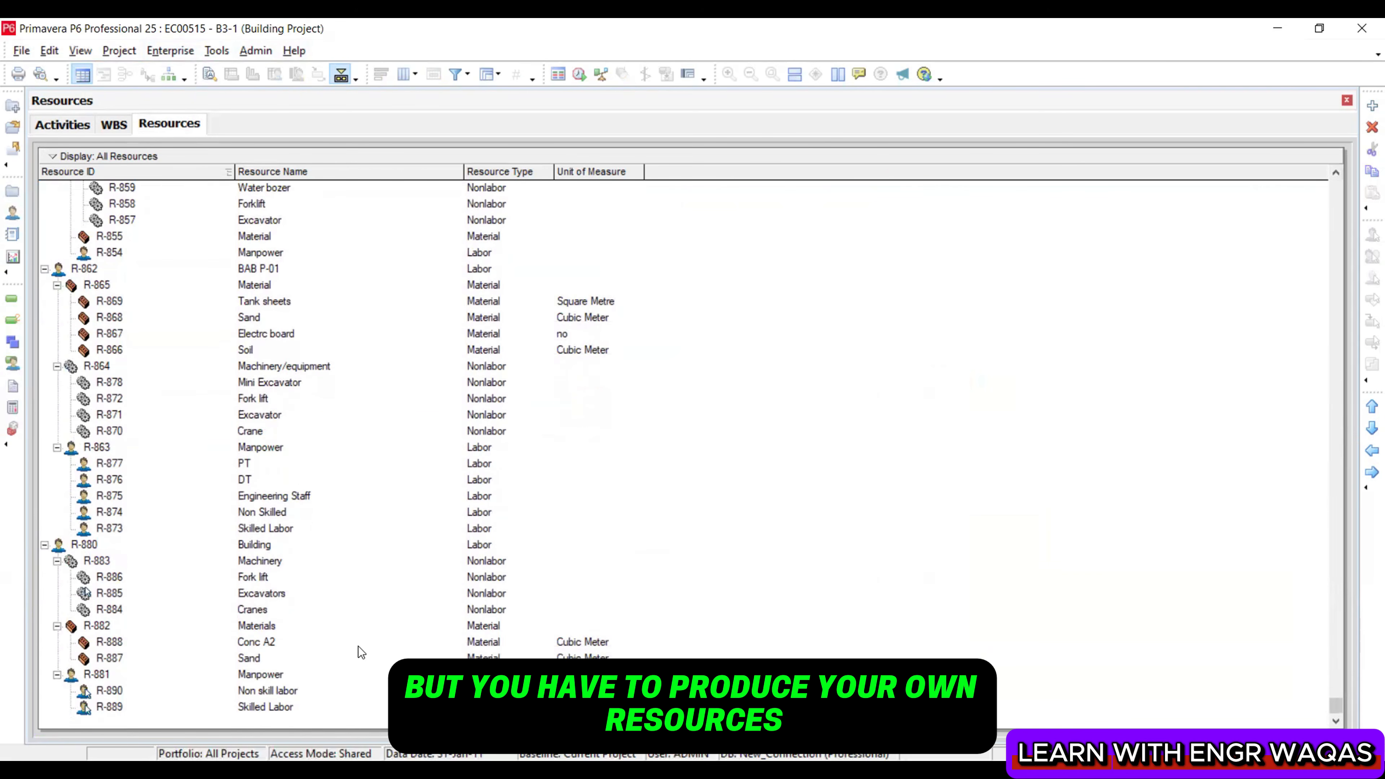
Show the details of the Skilled Labor resource (R-889) under Building's Manpower
{"action": "left_click", "coordinate": [249, 708]}
{"action": "right_click", "coordinate": [248, 711]}
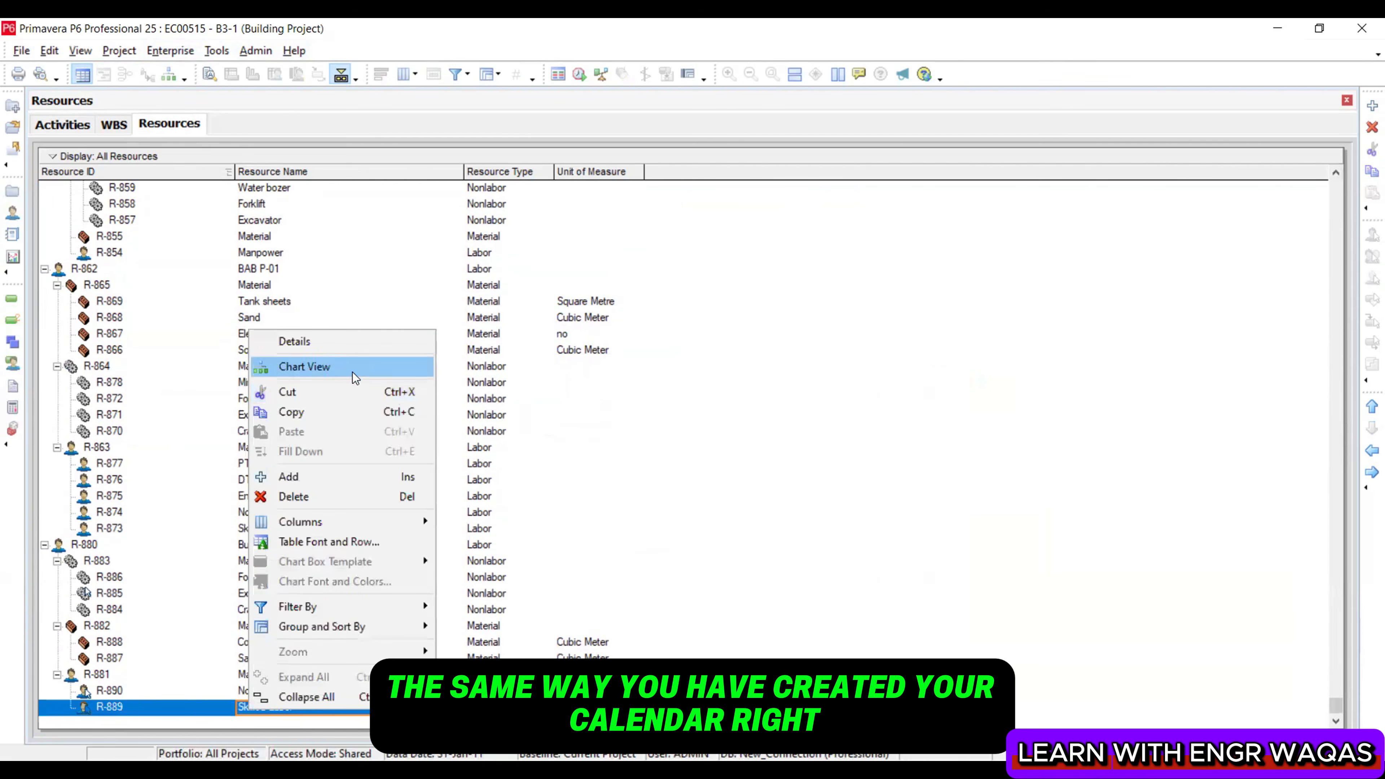
{"action": "left_click", "coordinate": [342, 342]}
{"action": "scroll", "coordinate": [290, 361], "scroll_direction": "down", "scroll_amount": 3}
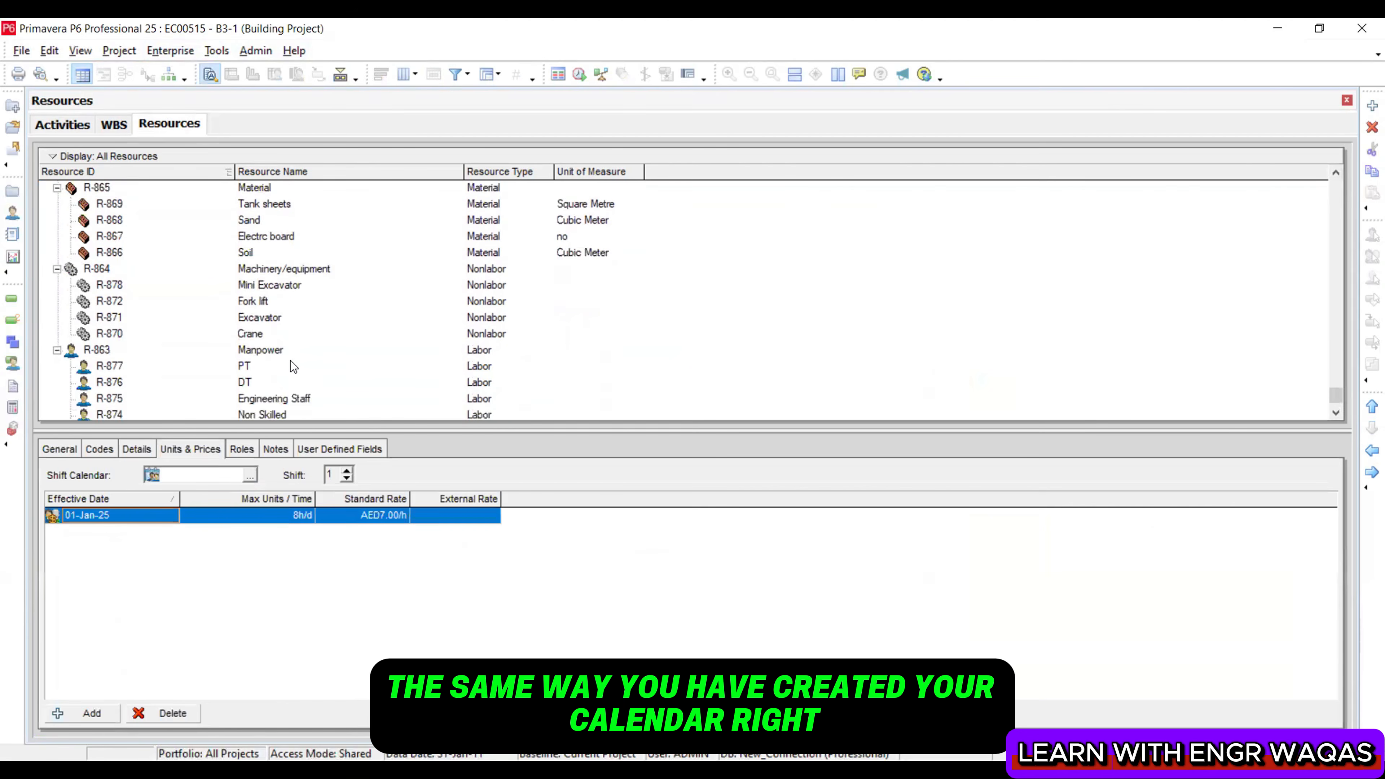
Add a new top-level resource at the same level as Building and name it CCBA
{"action": "scroll", "coordinate": [333, 380], "scroll_direction": "down", "scroll_amount": 3}
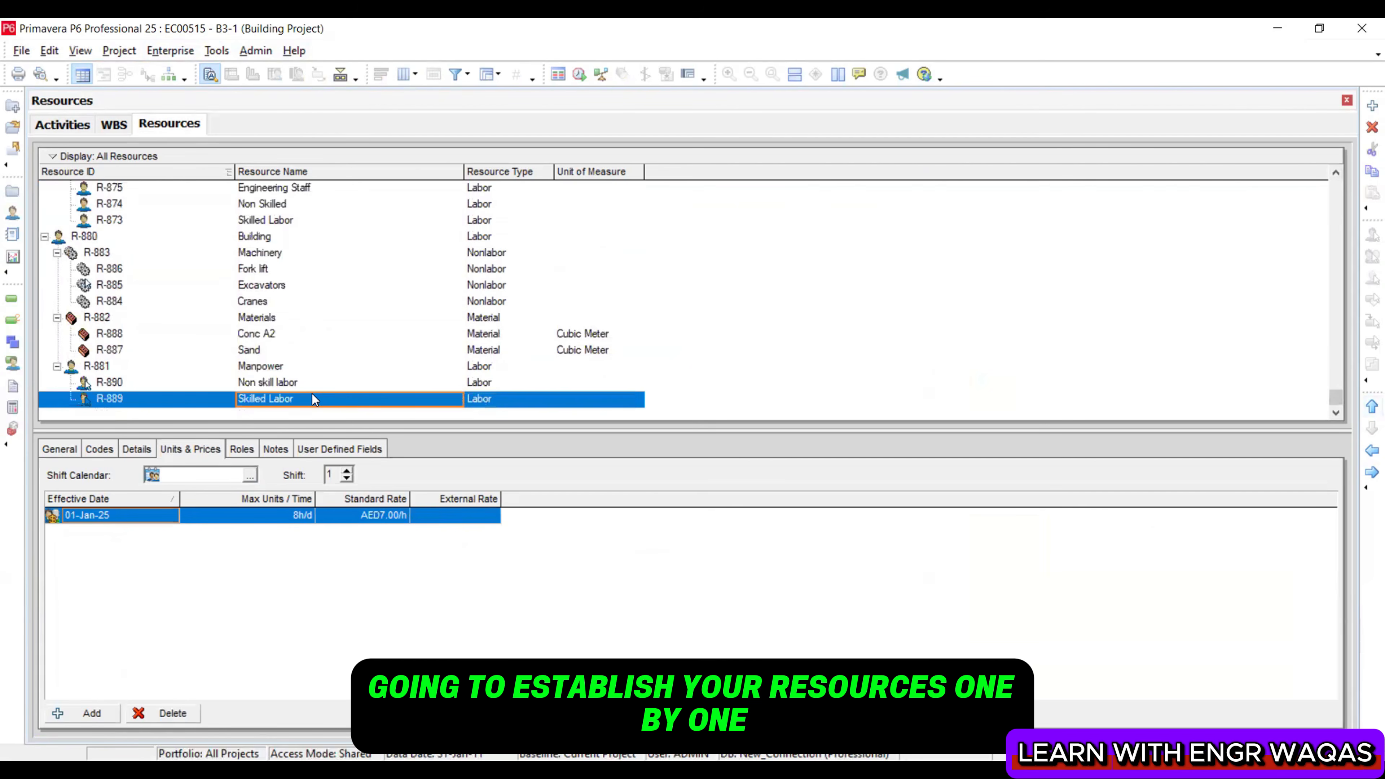
{"action": "left_click", "coordinate": [1370, 106]}
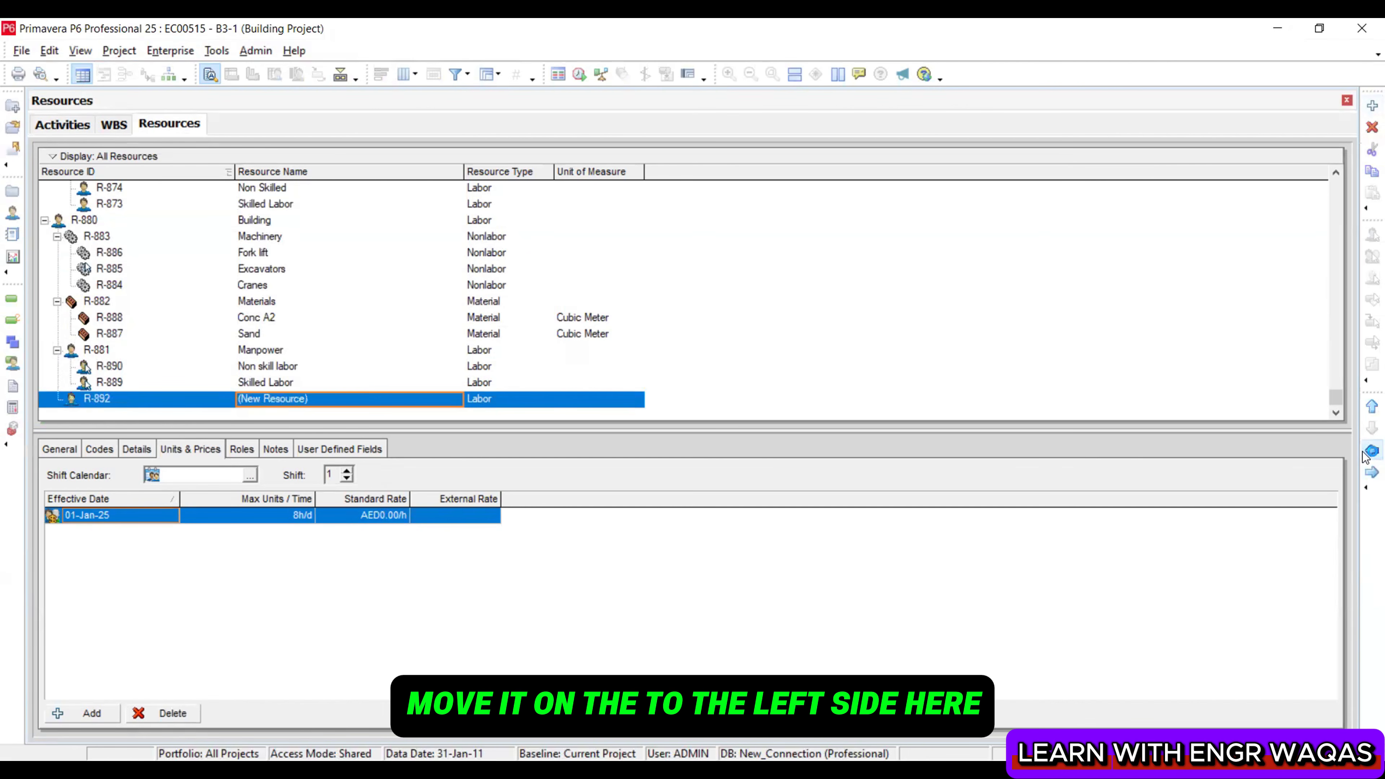
{"action": "left_click", "coordinate": [1365, 456]}
{"action": "left_click", "coordinate": [339, 400]}
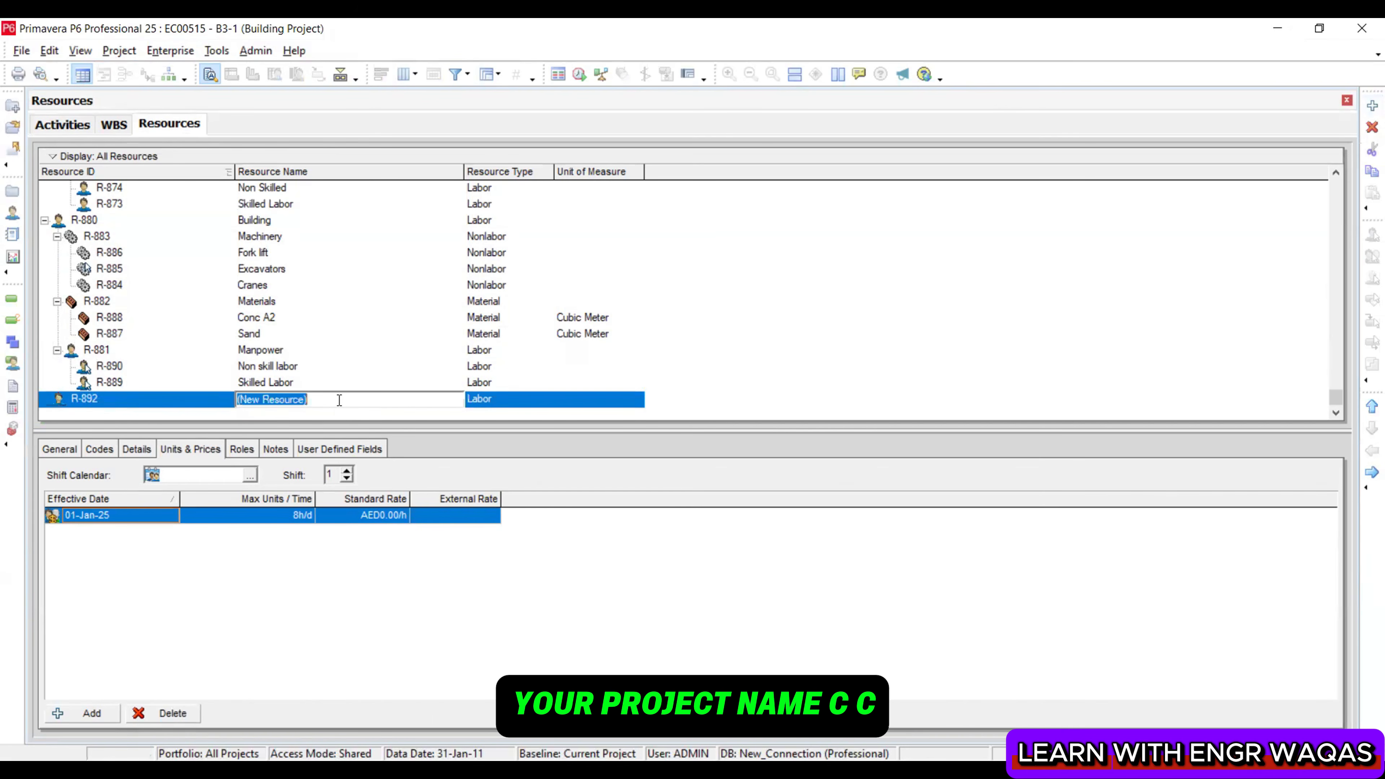
{"action": "type", "text": "CCBA"}
Add an unnamed resource under Building's Skilled Labor and a resource named Helper under CCBA
{"action": "left_click", "coordinate": [312, 384]}
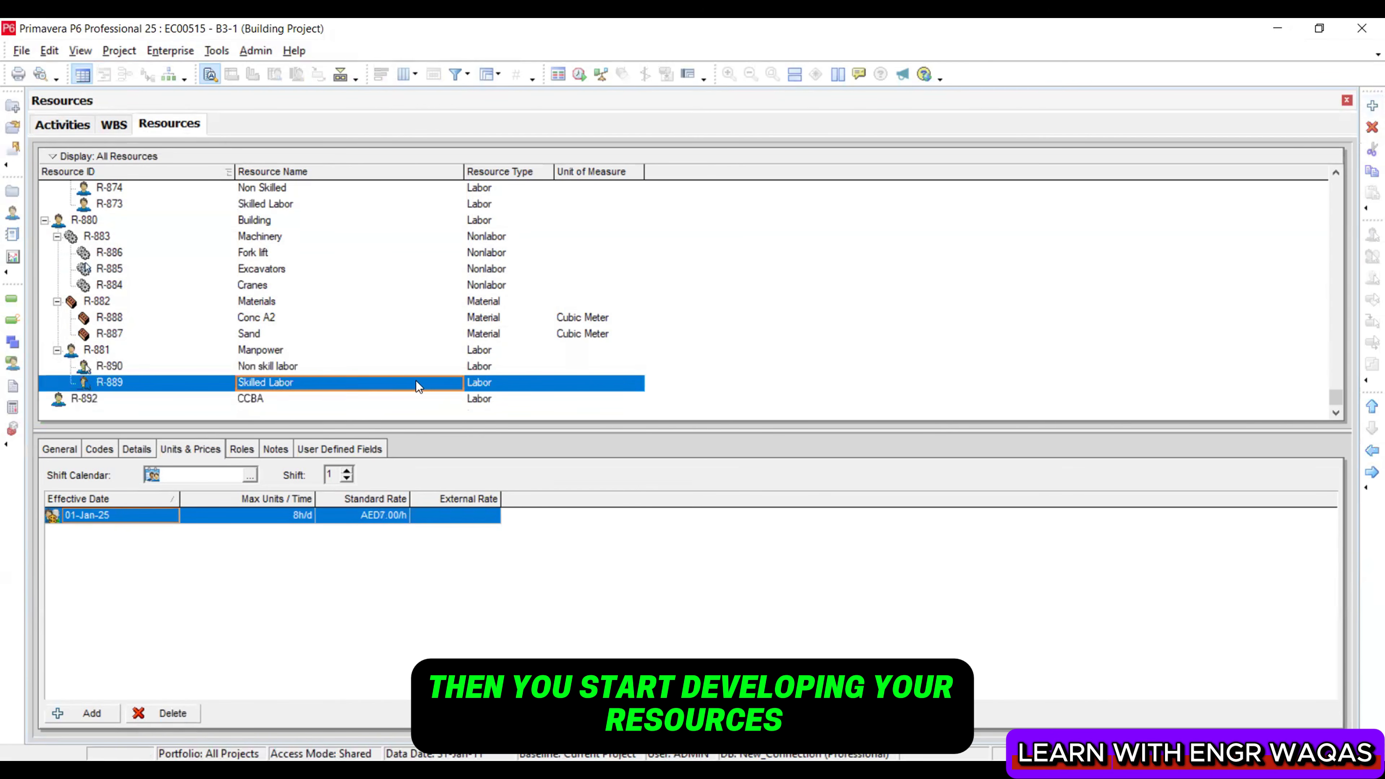
{"action": "left_click", "coordinate": [1373, 102]}
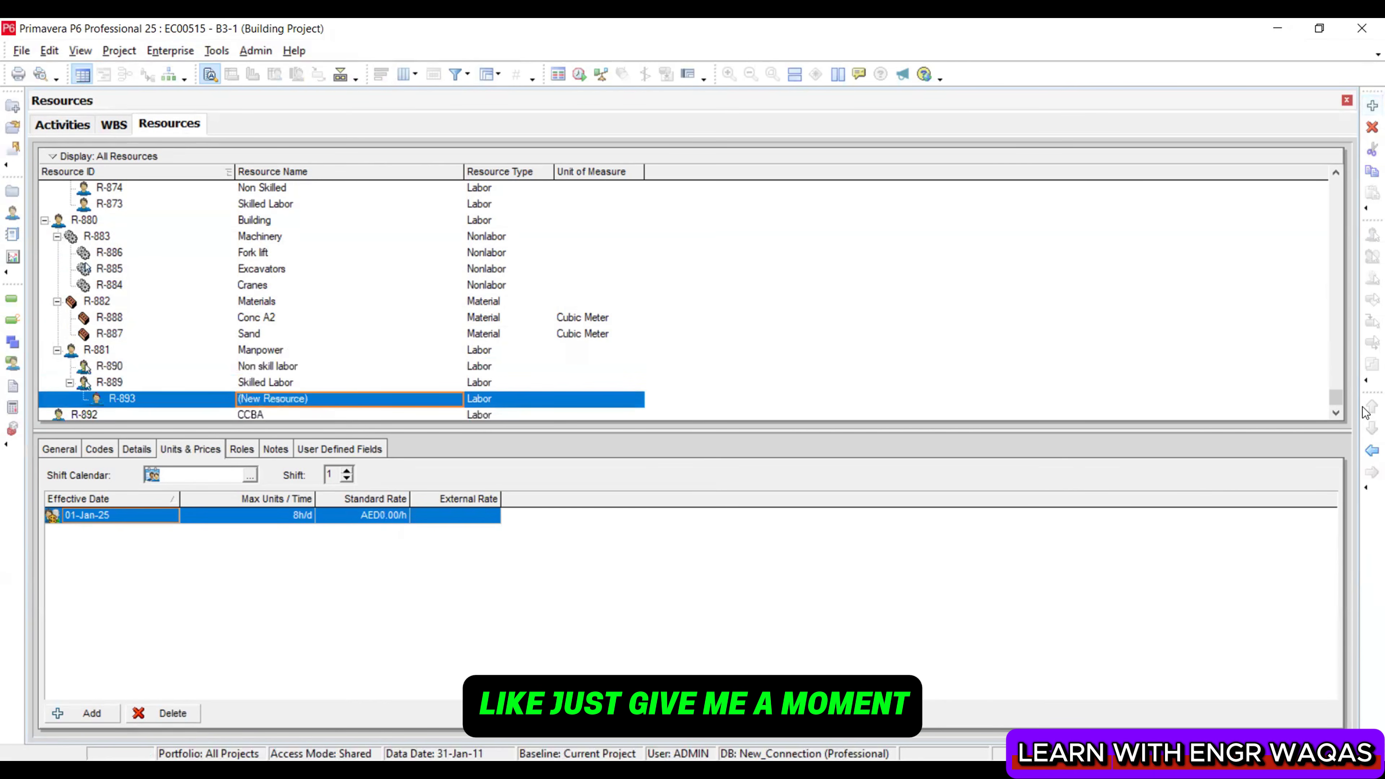
{"action": "left_click", "coordinate": [285, 401]}
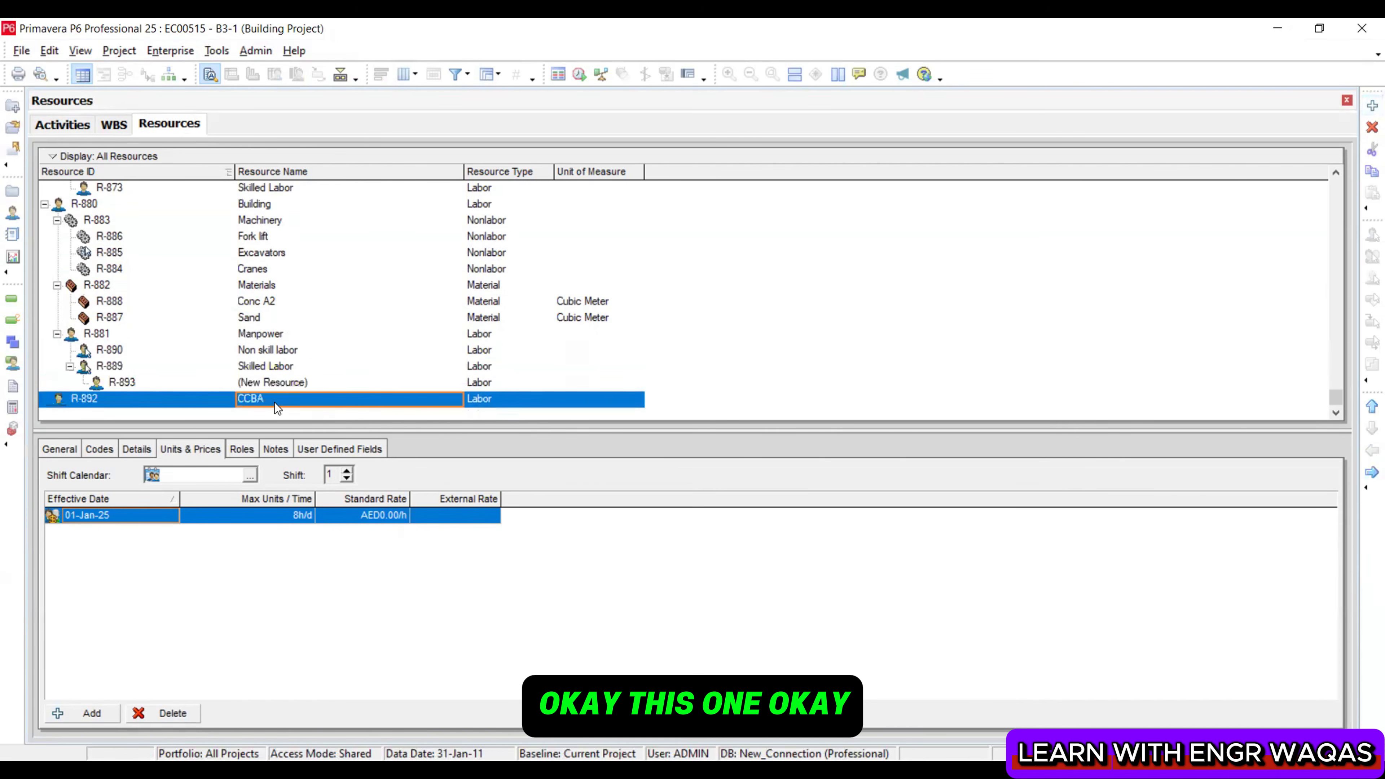
{"action": "left_click", "coordinate": [1373, 103]}
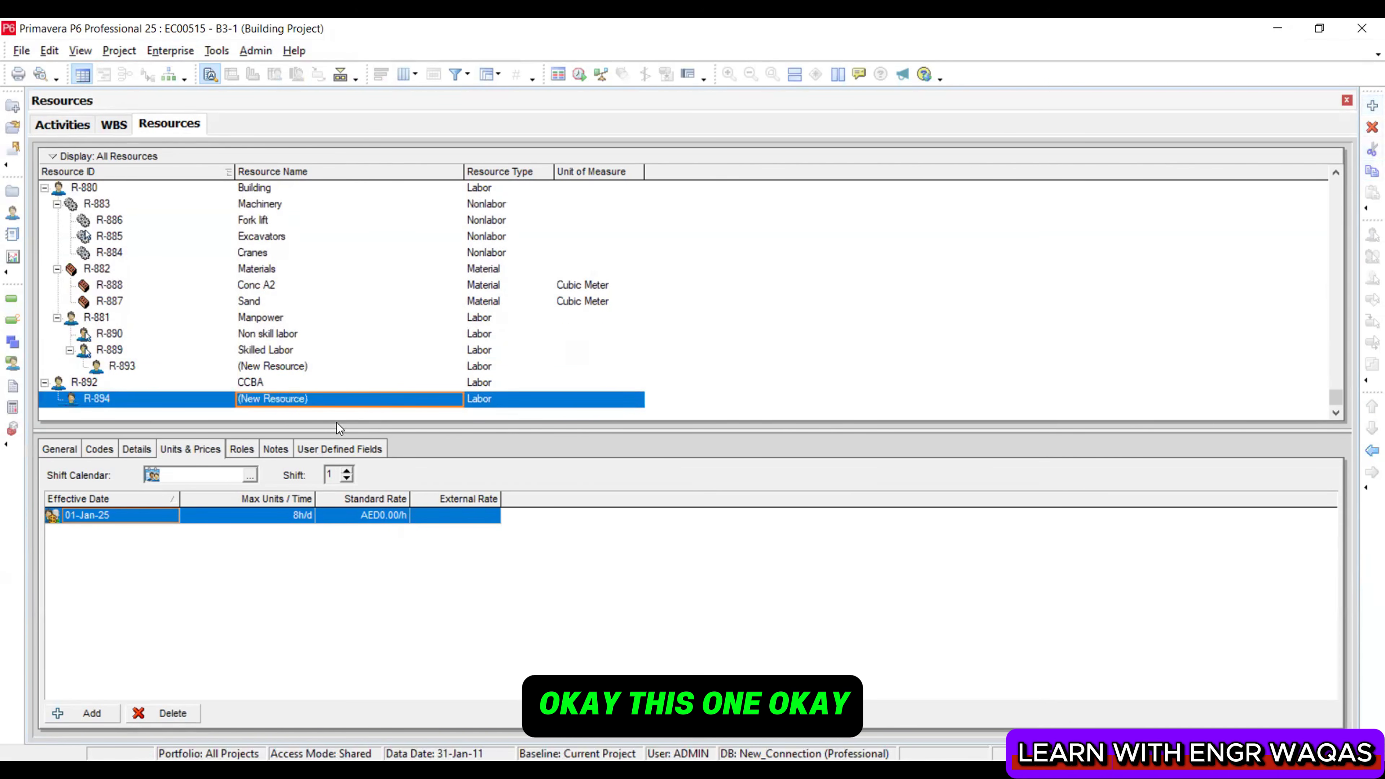
{"action": "left_click", "coordinate": [338, 398]}
{"action": "type", "text": "Helper"}
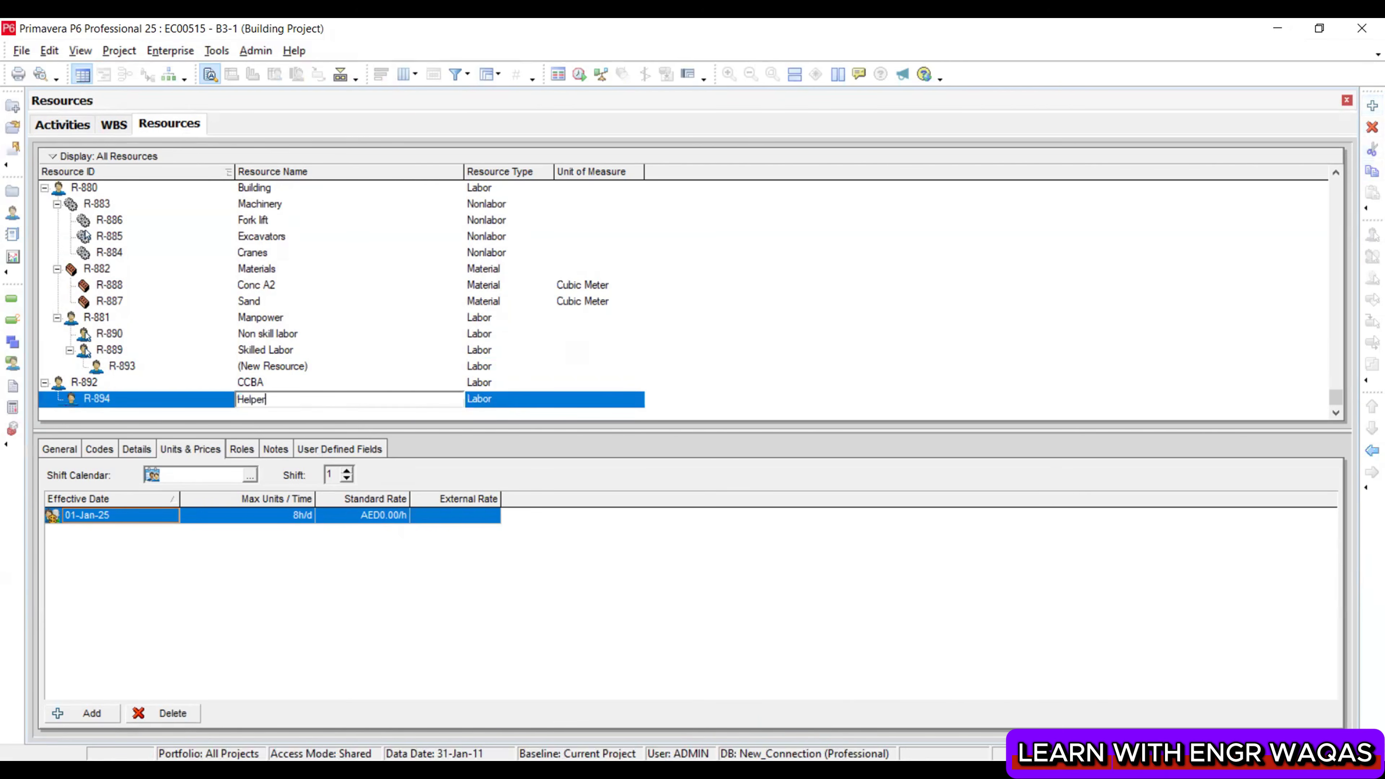
{"action": "key", "text": "Return"}
Add a resource named Mason under CCBA
{"action": "right_click", "coordinate": [365, 398]}
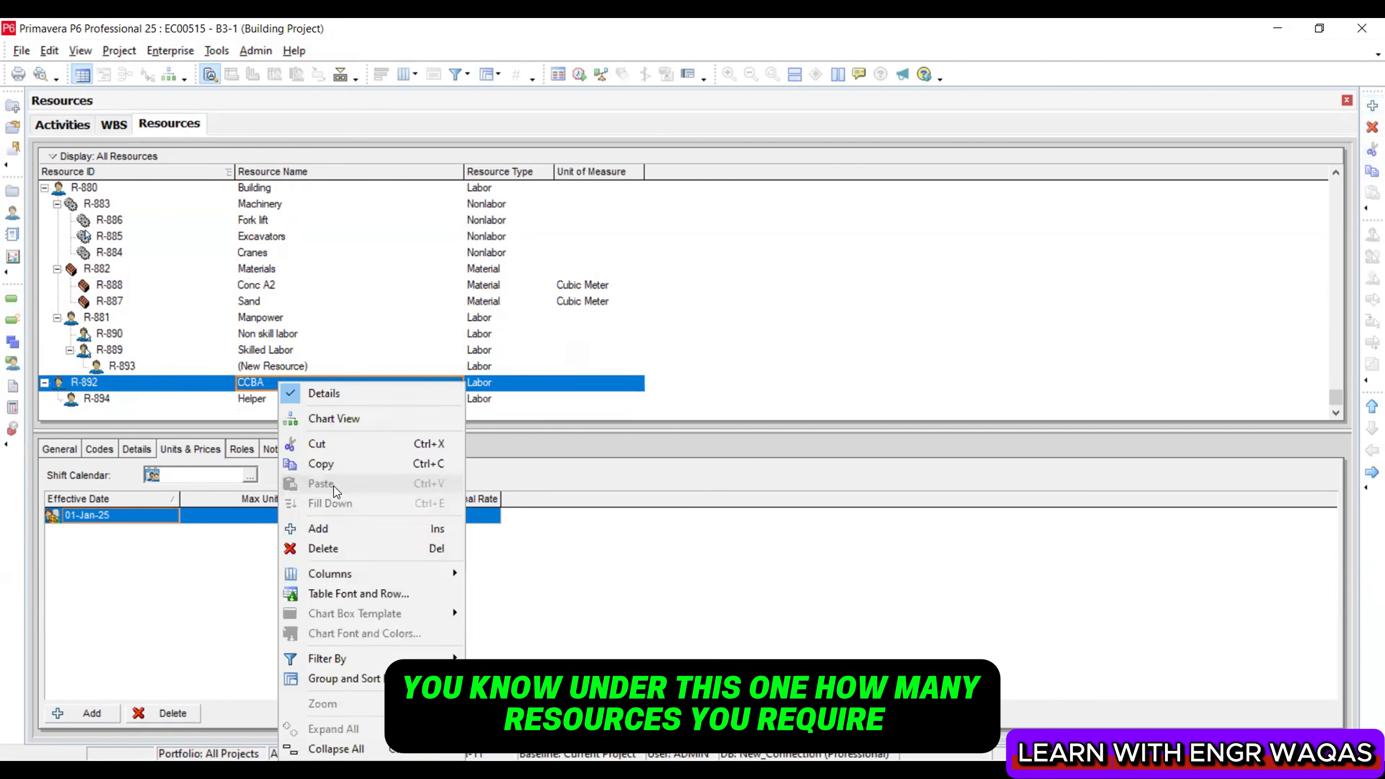
{"action": "left_click", "coordinate": [393, 526]}
{"action": "left_click", "coordinate": [316, 402]}
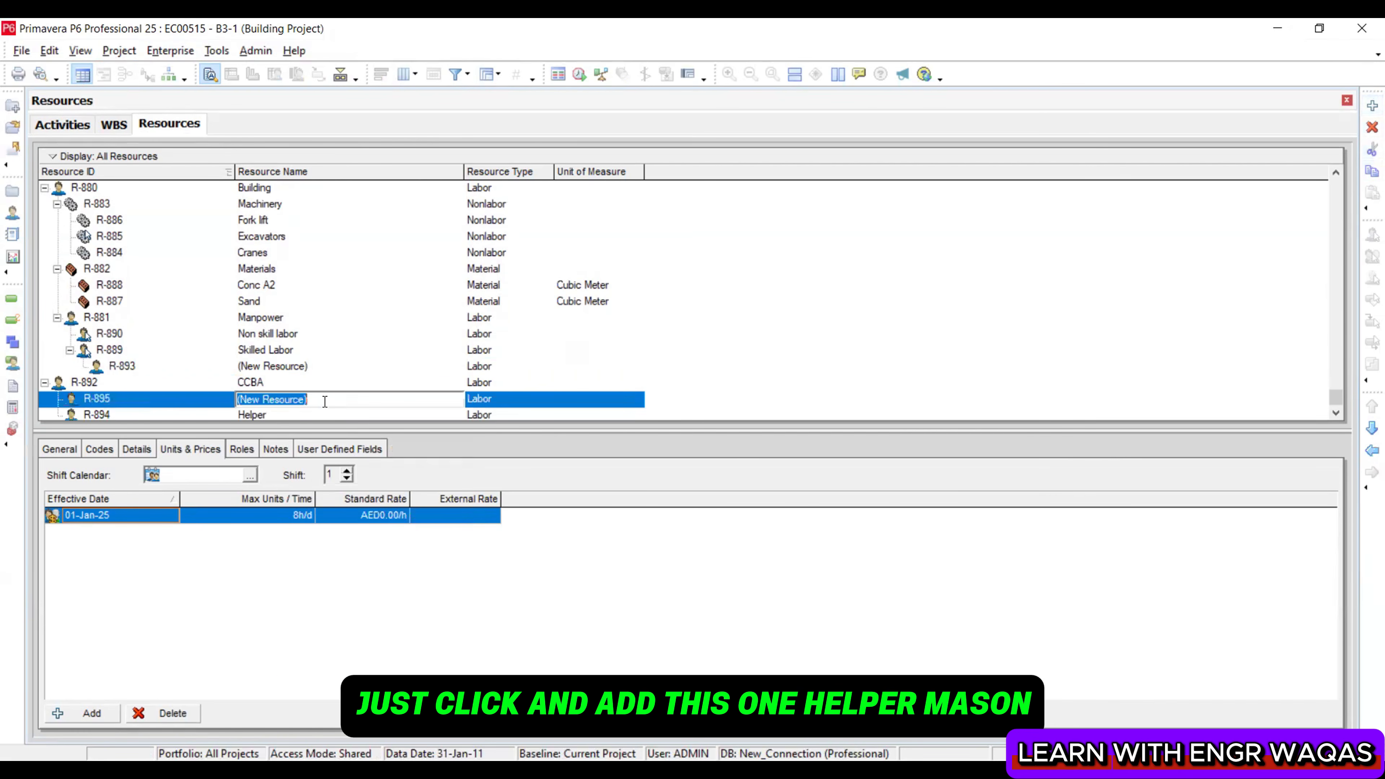
{"action": "type", "text": "Mason"}
{"action": "key", "text": "Return"}
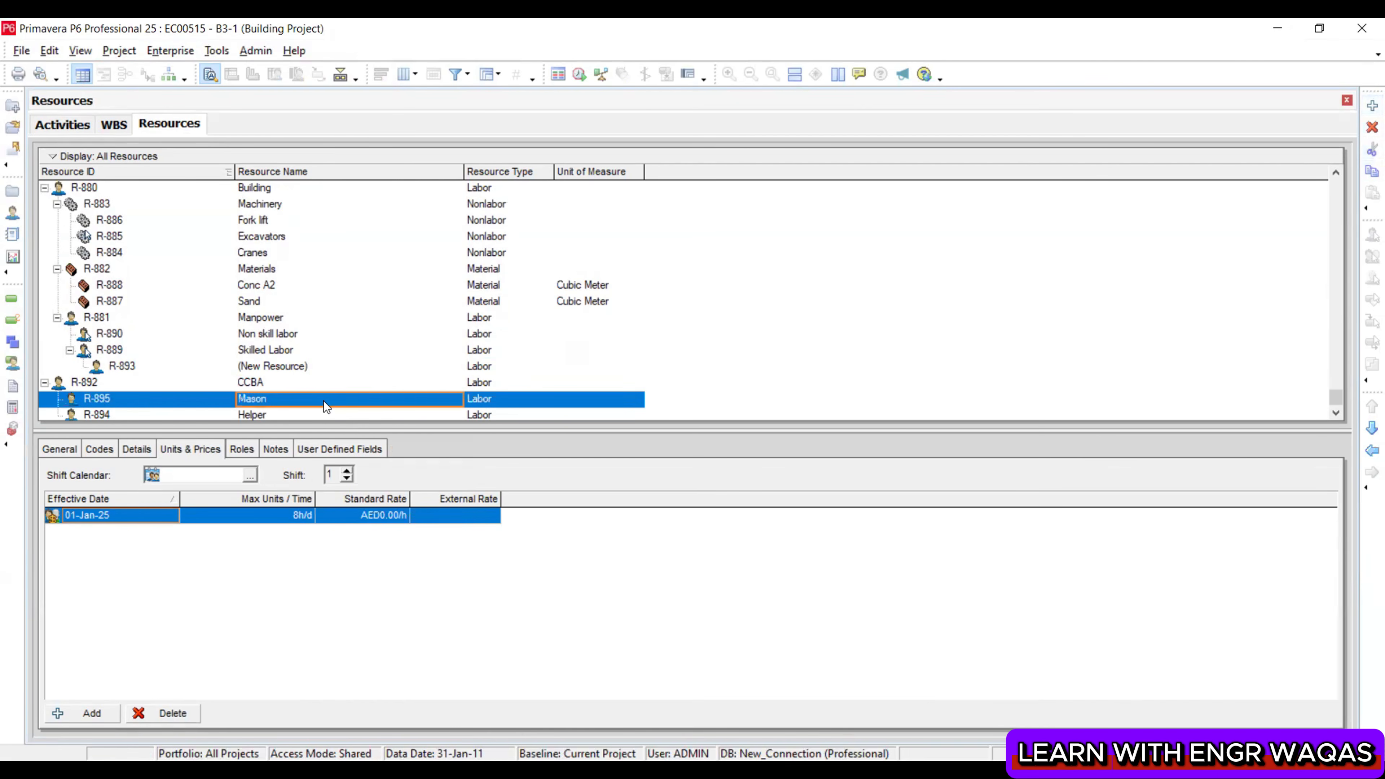
Add a resource named Carpentar under CCBA
{"action": "left_click", "coordinate": [315, 383]}
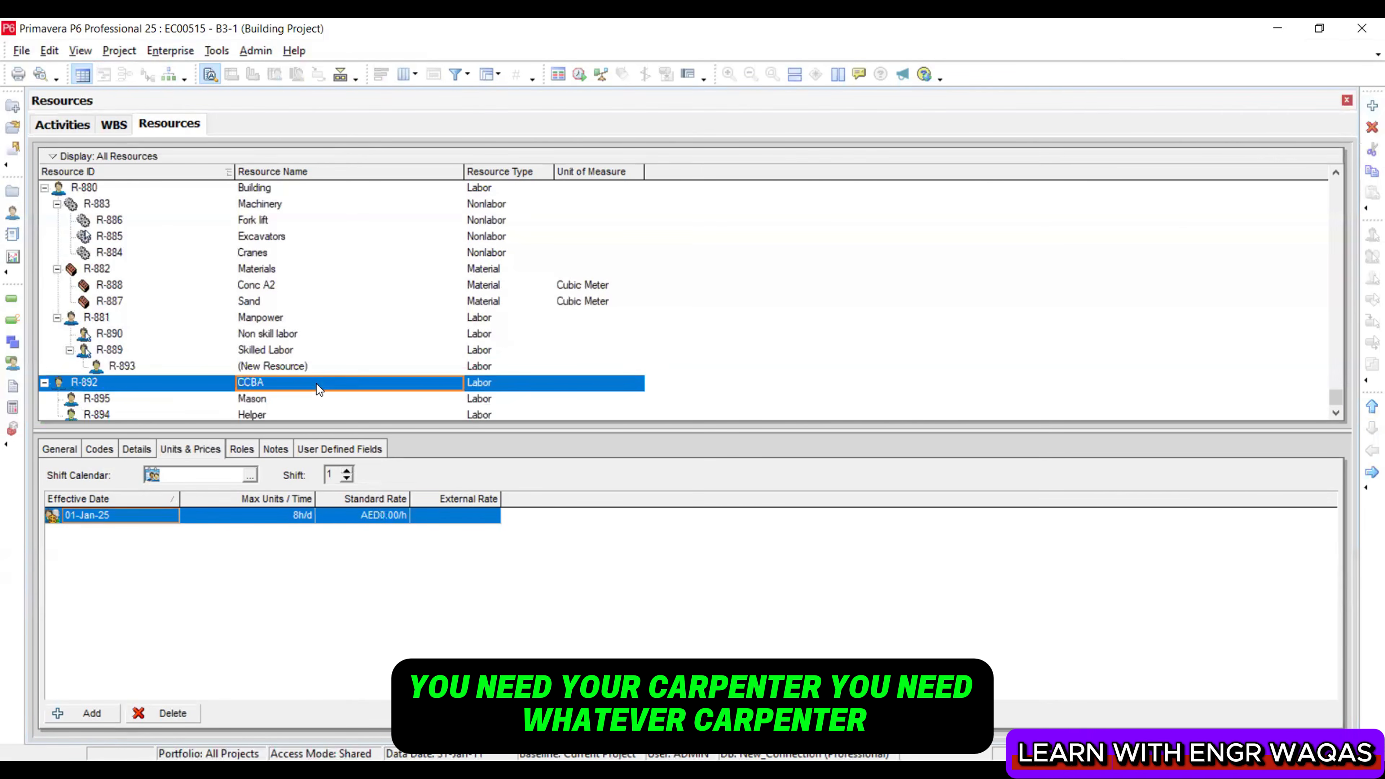
{"action": "right_click", "coordinate": [315, 383]}
{"action": "left_click", "coordinate": [388, 529]}
{"action": "left_click", "coordinate": [329, 399]}
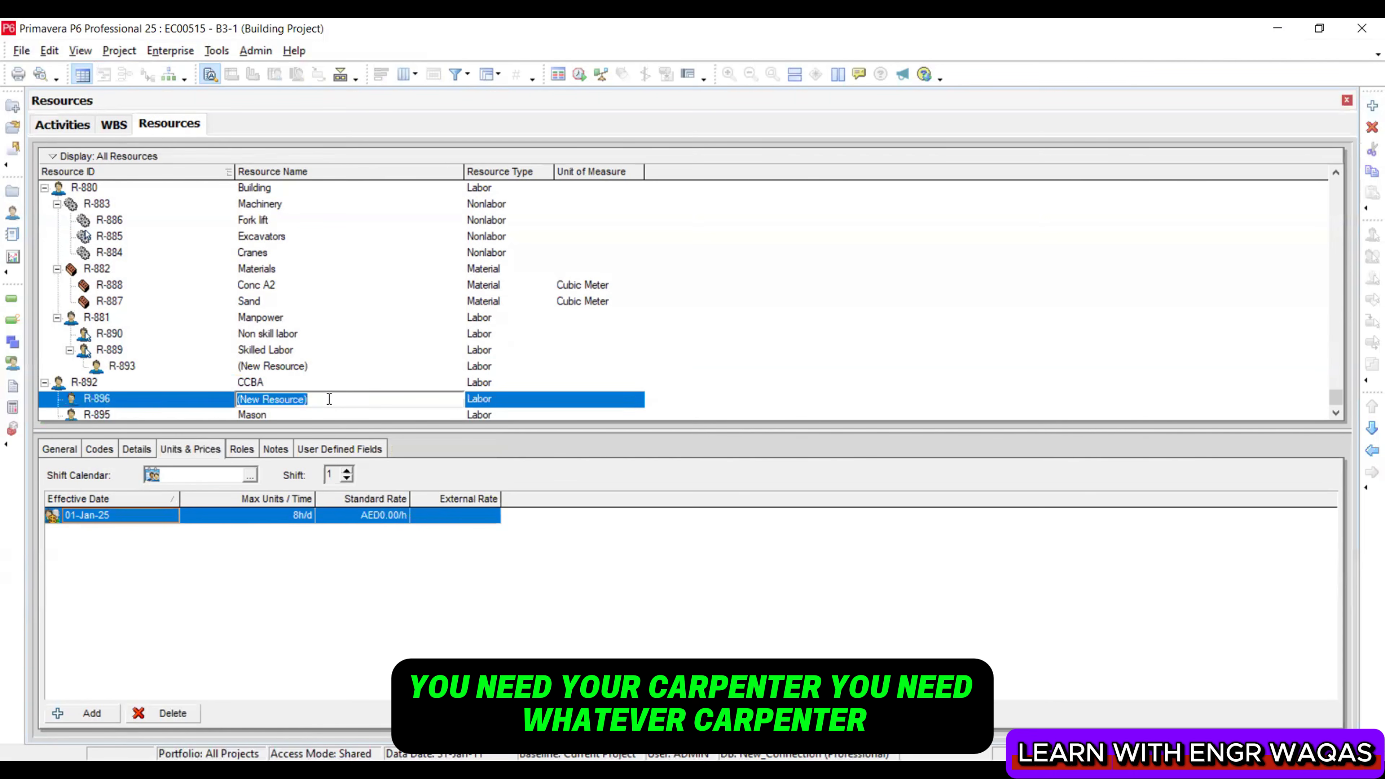
{"action": "type", "text": "Carpentar"}
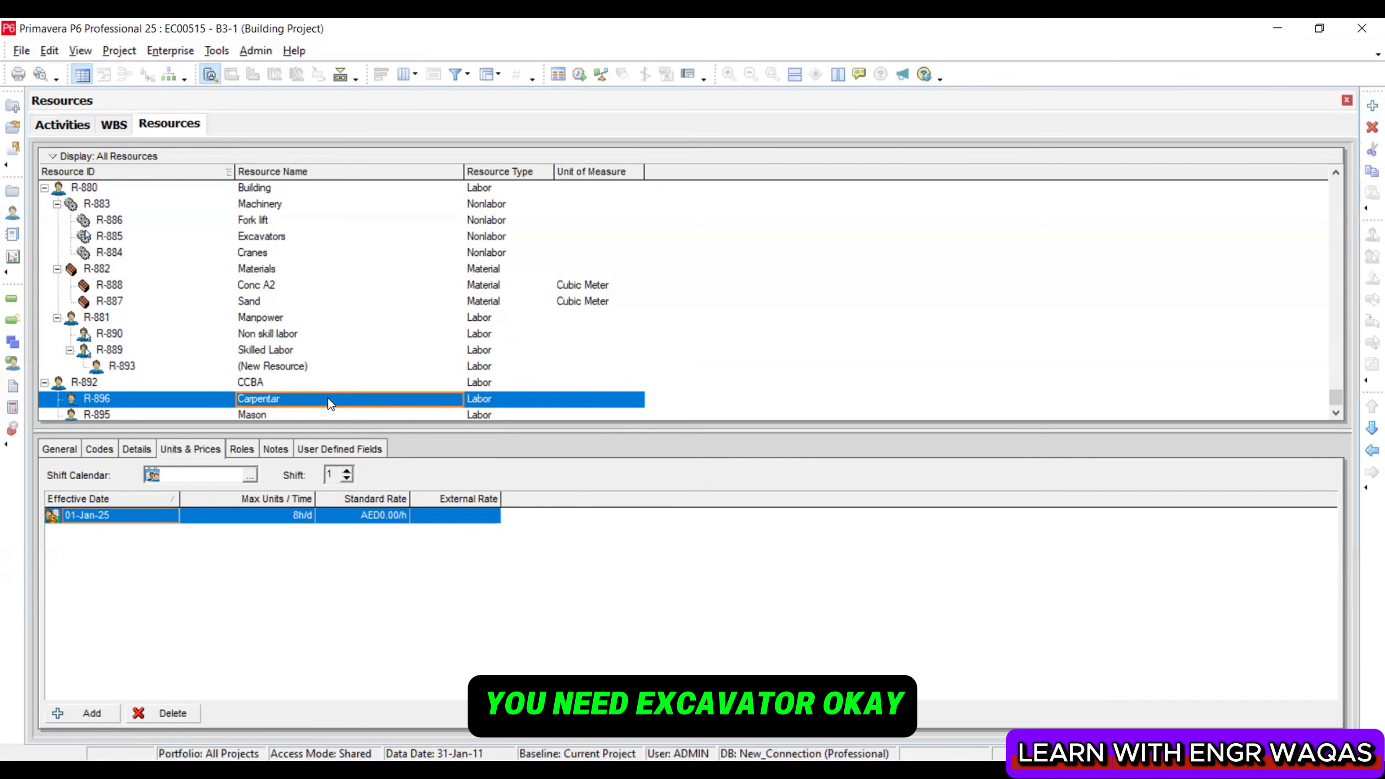
Add a resource named Excavator under CCBA
{"action": "left_click", "coordinate": [284, 382]}
{"action": "right_click", "coordinate": [284, 383]}
{"action": "left_click", "coordinate": [354, 530]}
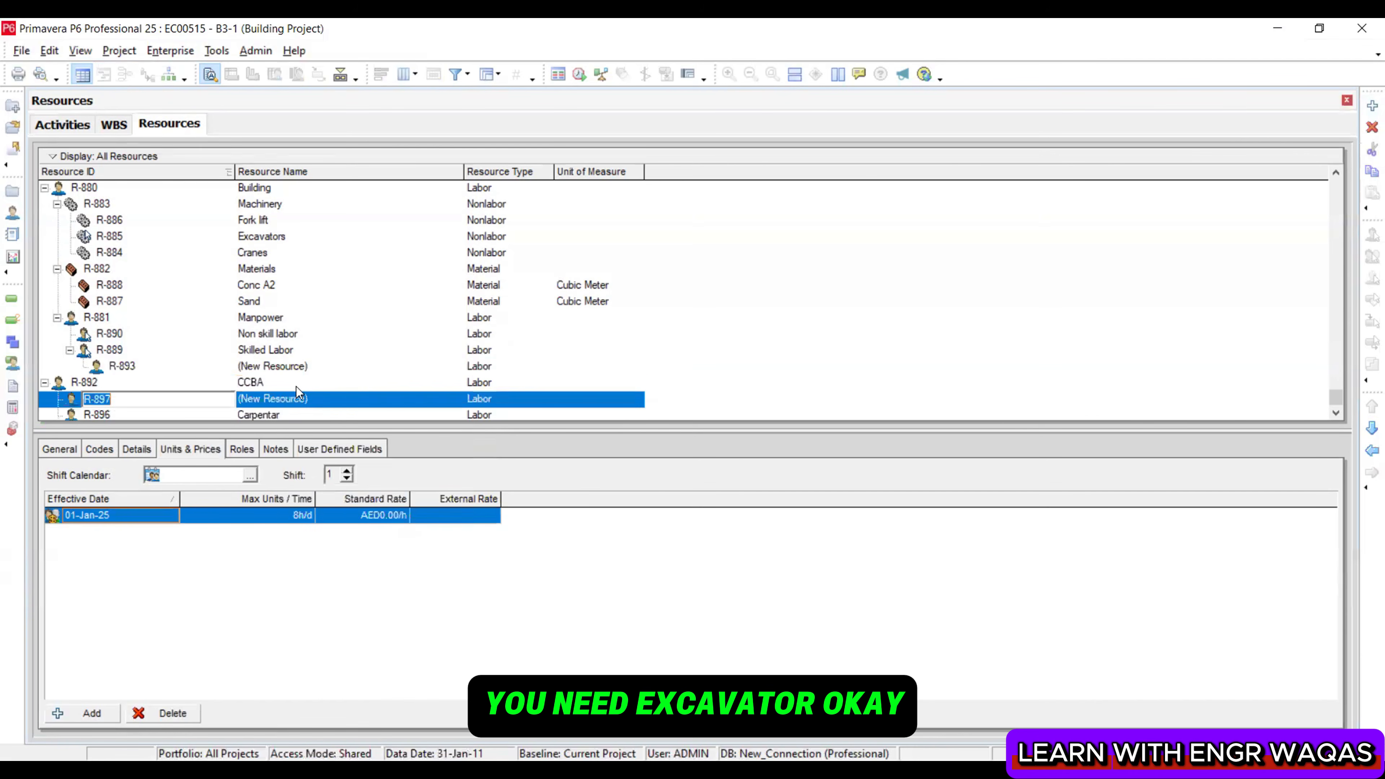
{"action": "left_click", "coordinate": [327, 399]}
{"action": "type", "text": "Excavator"}
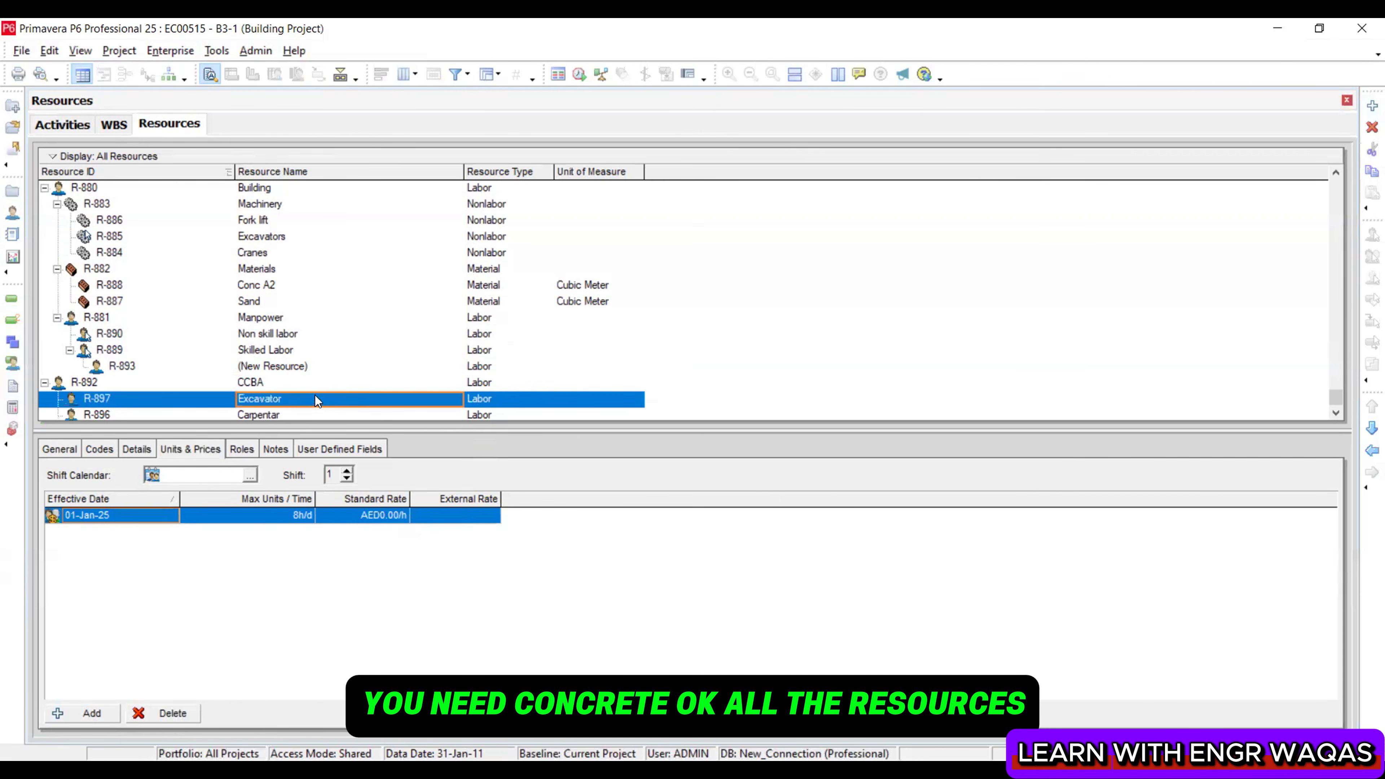
{"action": "double_click", "coordinate": [315, 397]}
Add a resource named Conc a2 under CCBA
{"action": "left_click", "coordinate": [298, 386]}
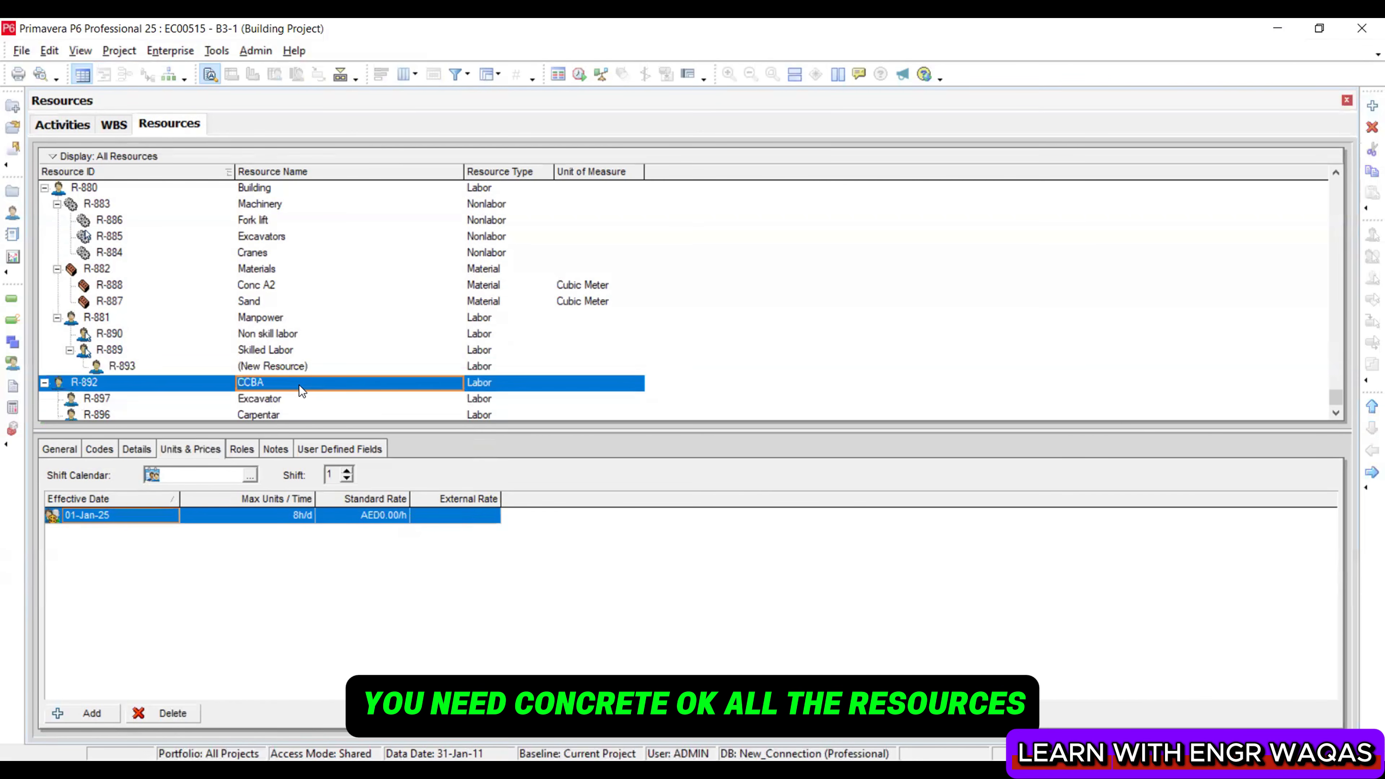
{"action": "right_click", "coordinate": [299, 386]}
{"action": "left_click", "coordinate": [384, 528]}
{"action": "left_click", "coordinate": [323, 403]}
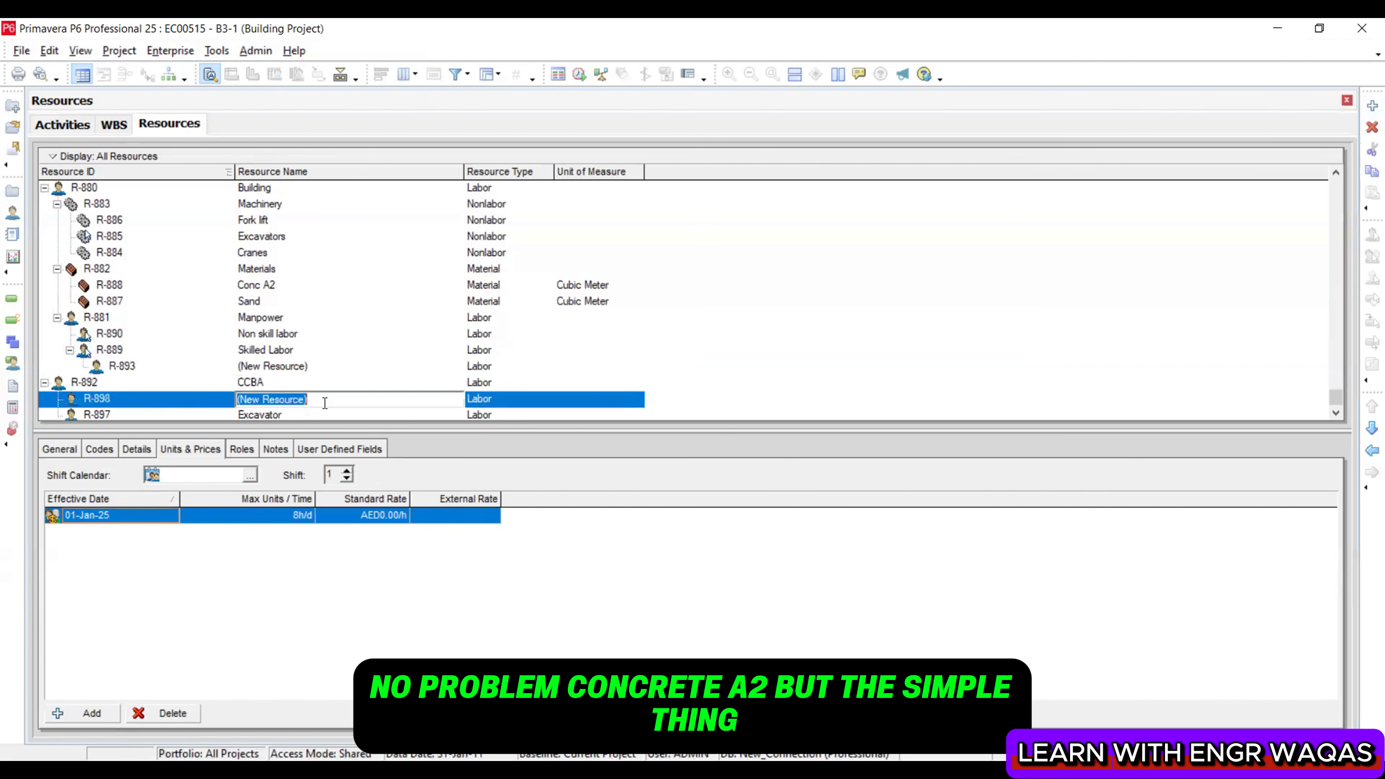
{"action": "type", "text": "Conc a2"}
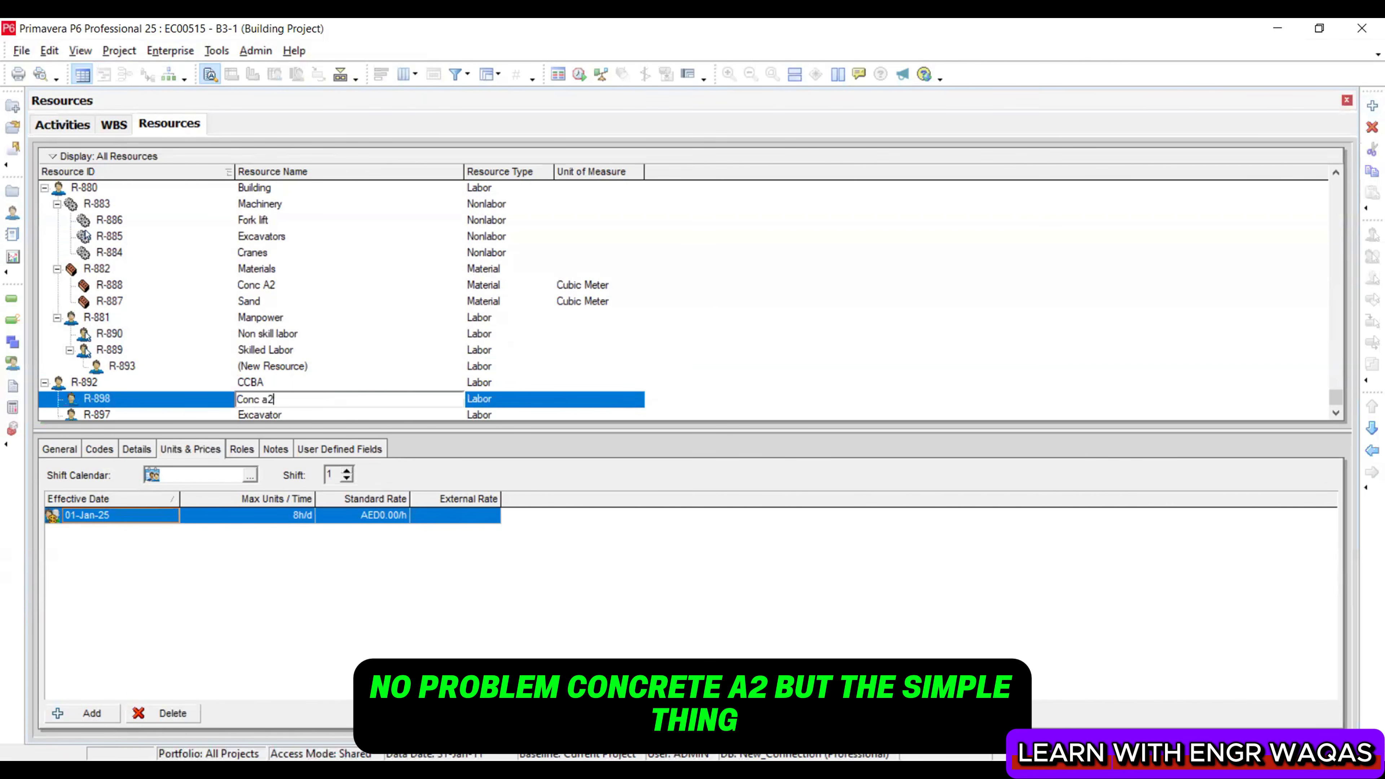
{"action": "key", "text": "Return"}
{"action": "scroll", "coordinate": [324, 403], "scroll_direction": "down", "scroll_amount": 2}
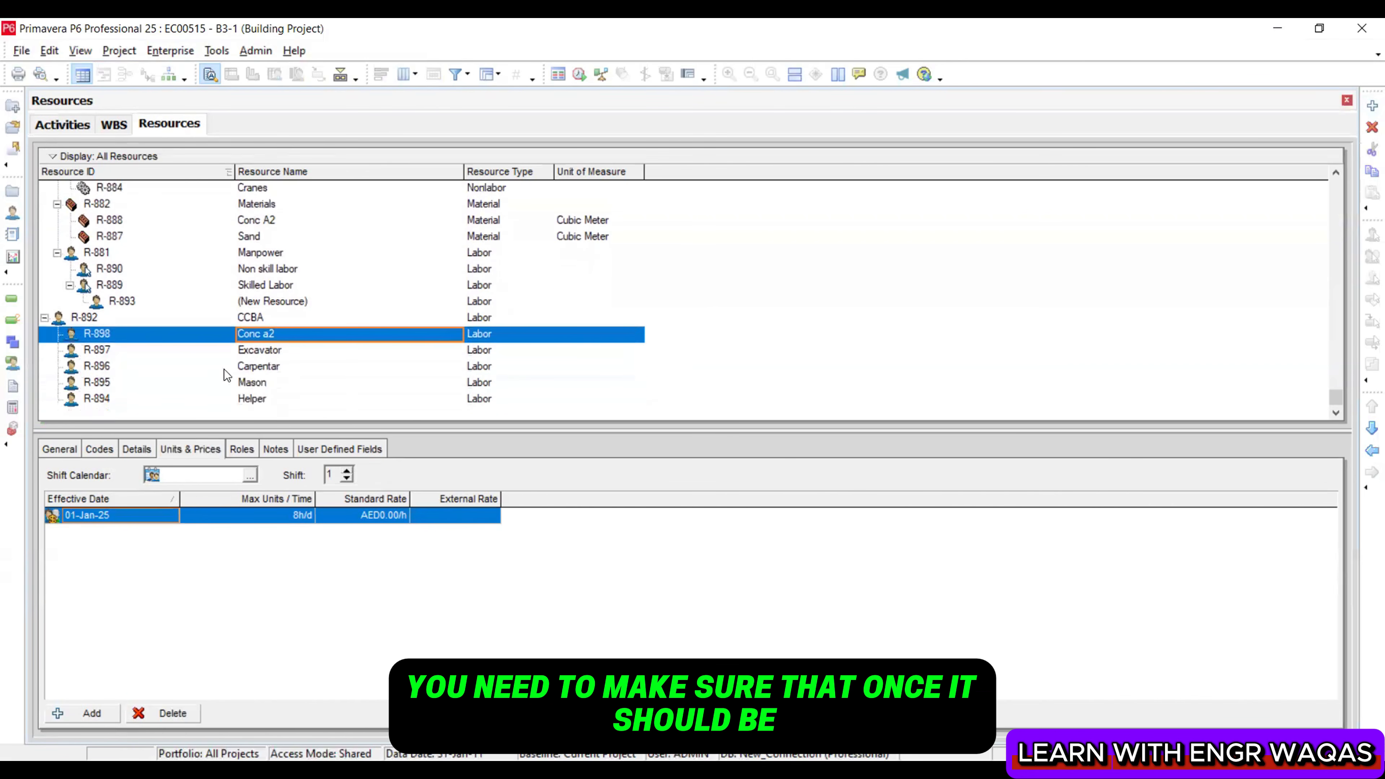
Draw tick marks beside the resource list and on its Resource ID, Resource Name, Resource Type and Unit of Measure headings, and clear them
{"action": "left_click_drag", "start_coordinate": [727, 250], "coordinate": [791, 199]}
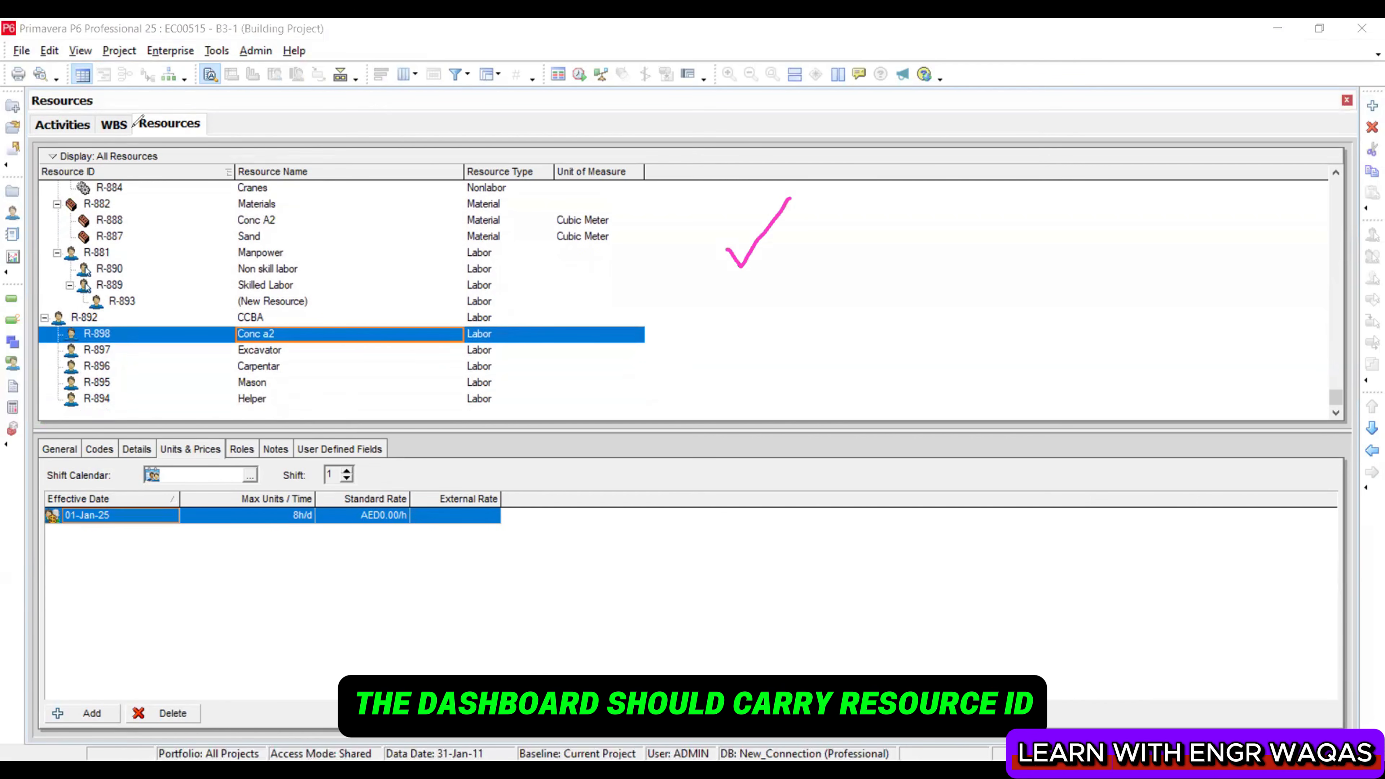
{"action": "left_click_drag", "start_coordinate": [157, 161], "coordinate": [183, 129]}
{"action": "left_click_drag", "start_coordinate": [351, 166], "coordinate": [395, 127]}
{"action": "mouse_move", "coordinate": [491, 153]}
{"action": "left_mouse_down"}
{"action": "mouse_move", "coordinate": [502, 162]}
{"action": "mouse_move", "coordinate": [530, 117]}
{"action": "mouse_move", "coordinate": [623, 121]}
{"action": "left_mouse_up"}
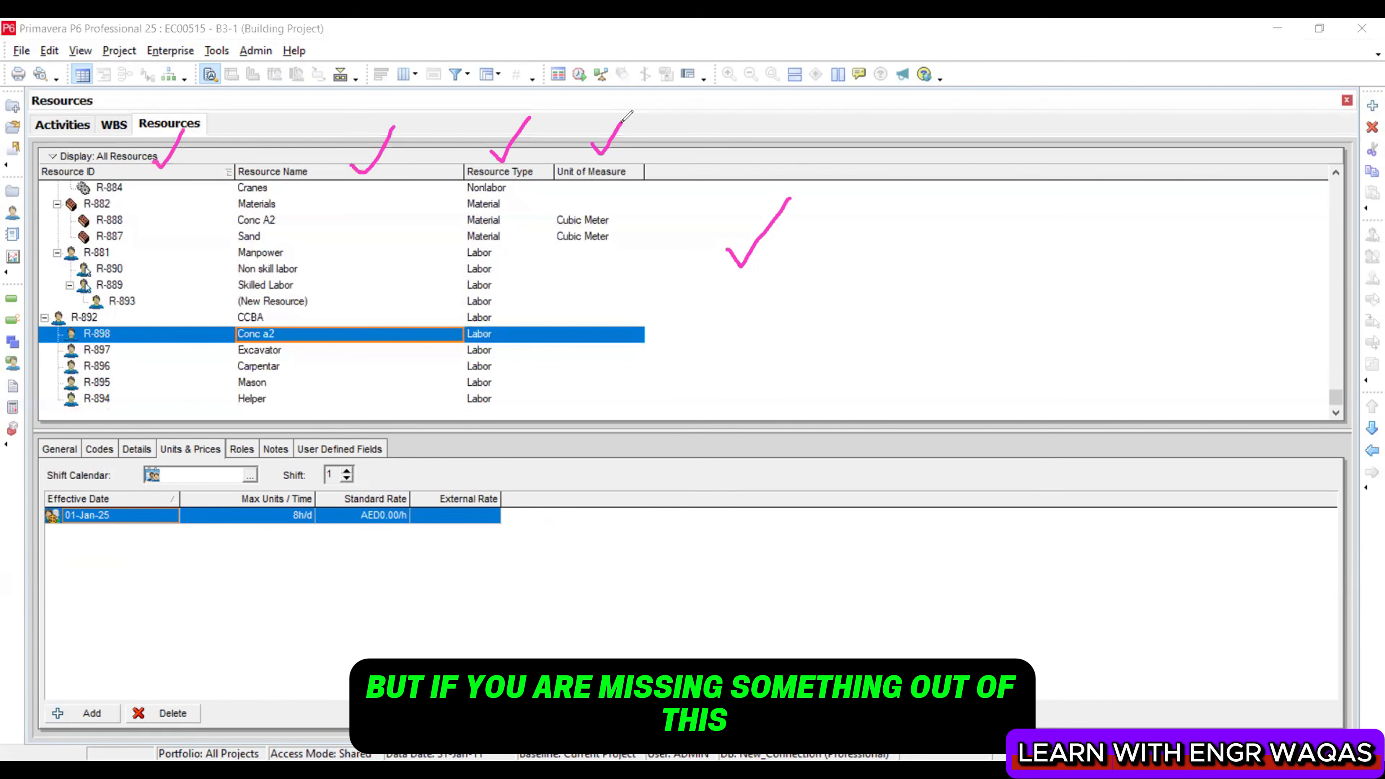
{"action": "left_click", "coordinate": [60, 503]}
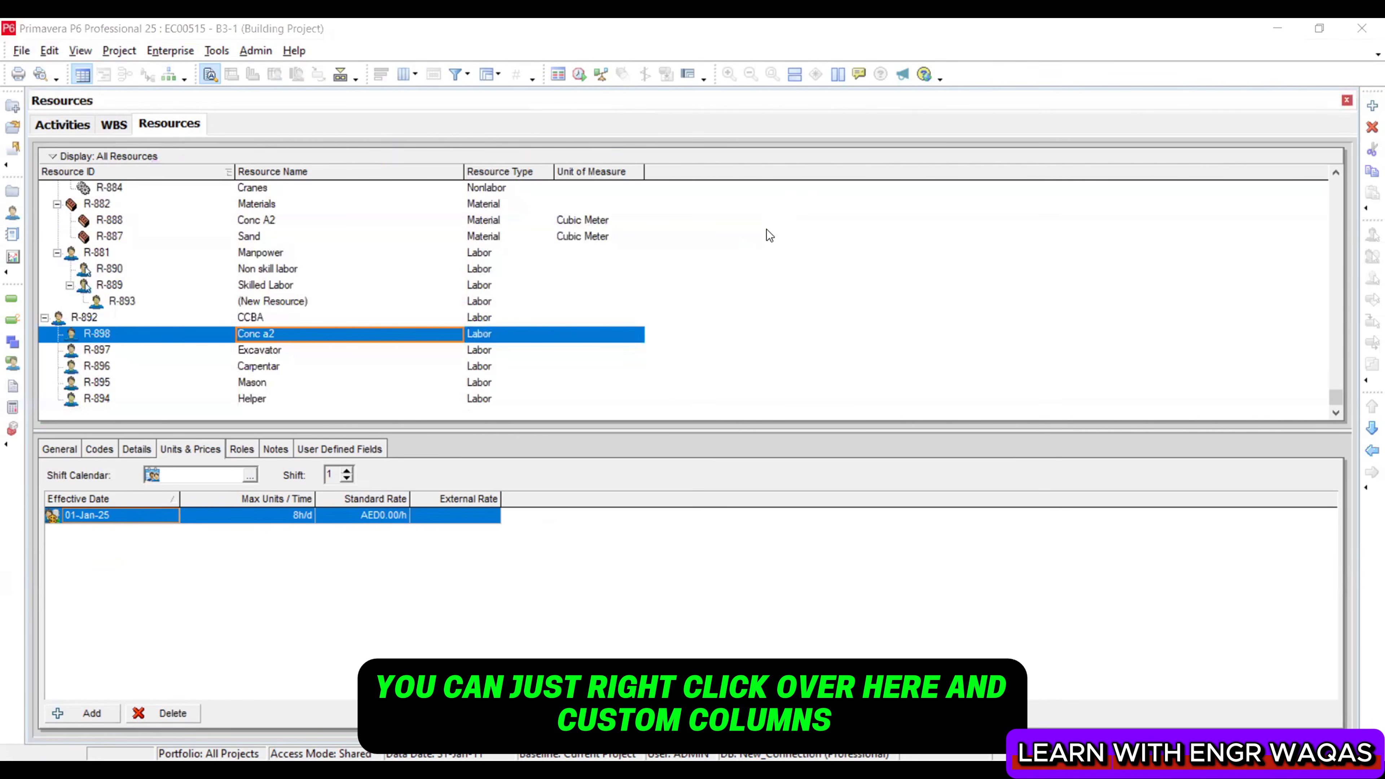
Review the selected columns in the resource list's column customization and close it without changes
{"action": "right_click", "coordinate": [811, 256]}
{"action": "mouse_move", "coordinate": [850, 424]}
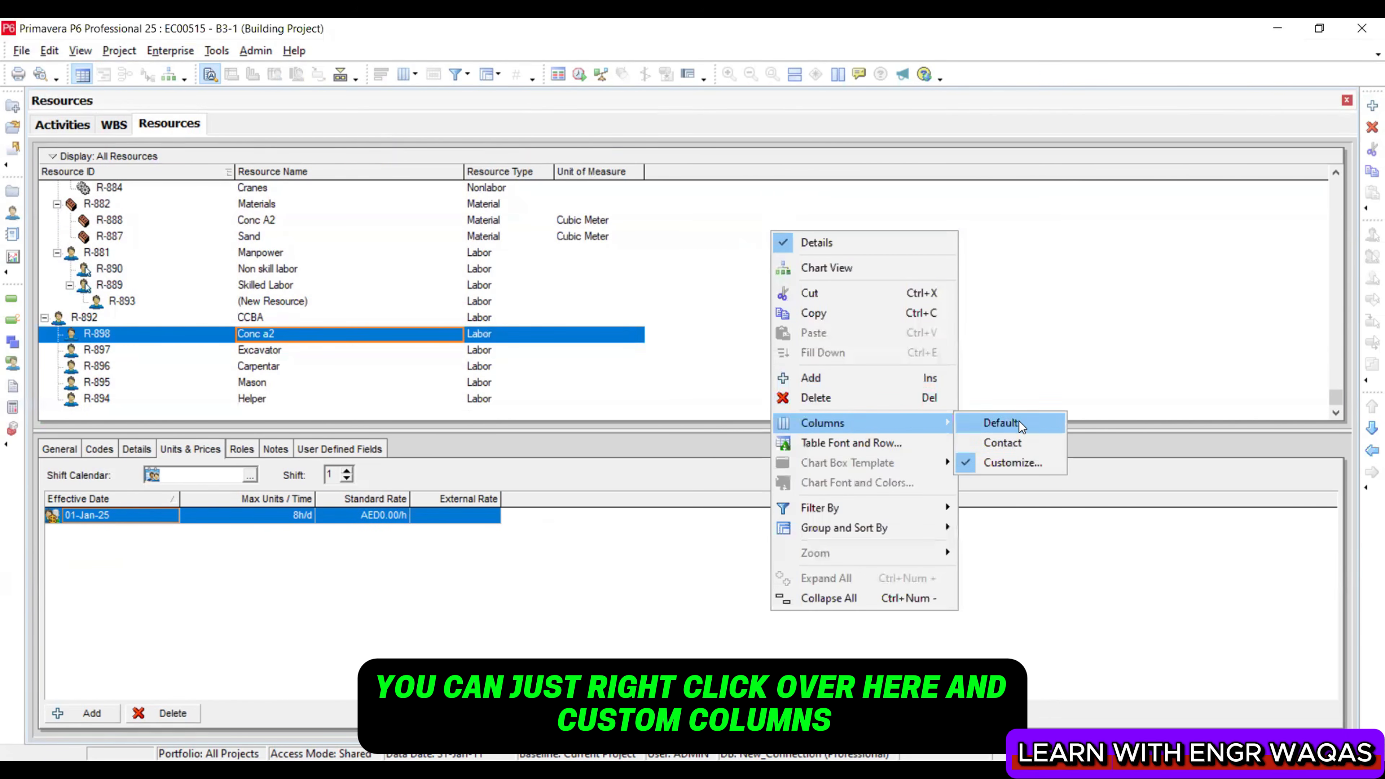
{"action": "left_click", "coordinate": [1016, 463]}
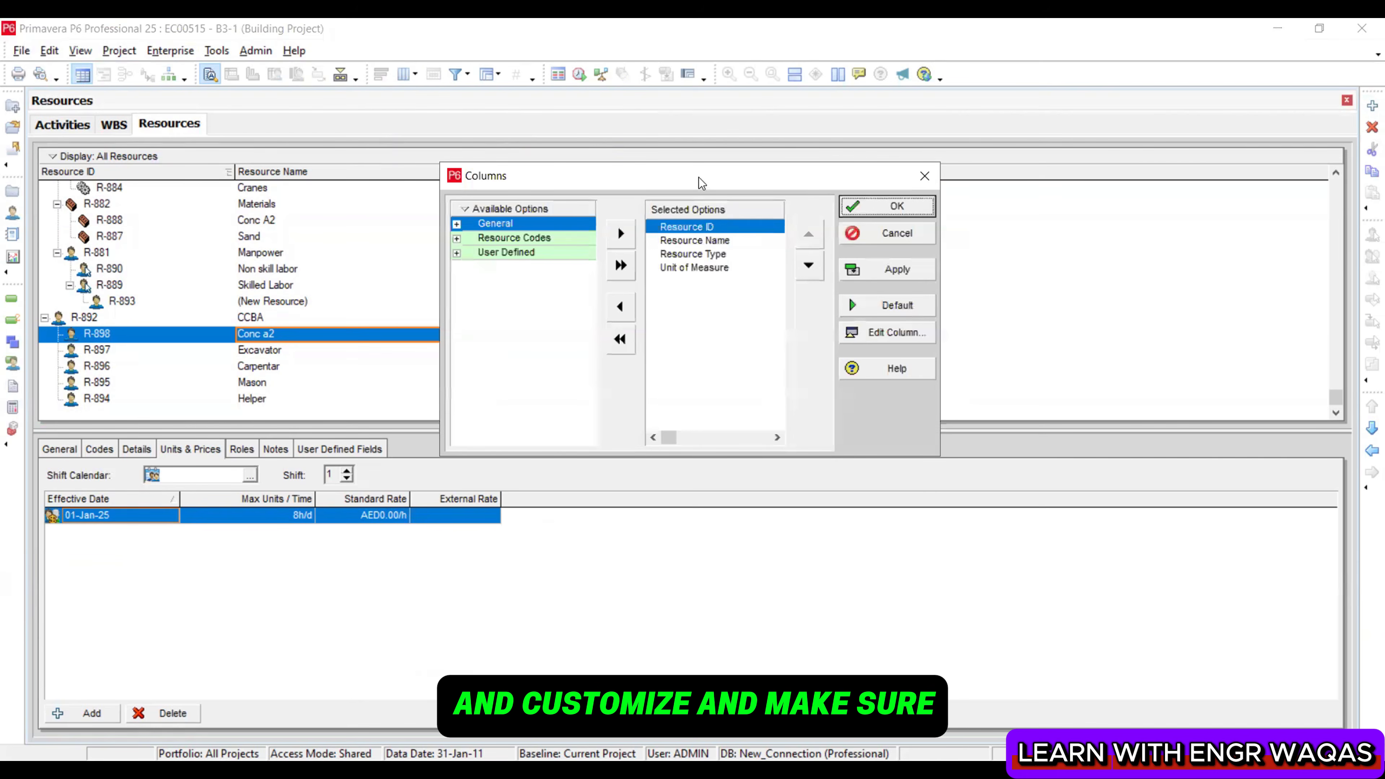
{"action": "left_click_drag", "start_coordinate": [699, 177], "coordinate": [1048, 178]}
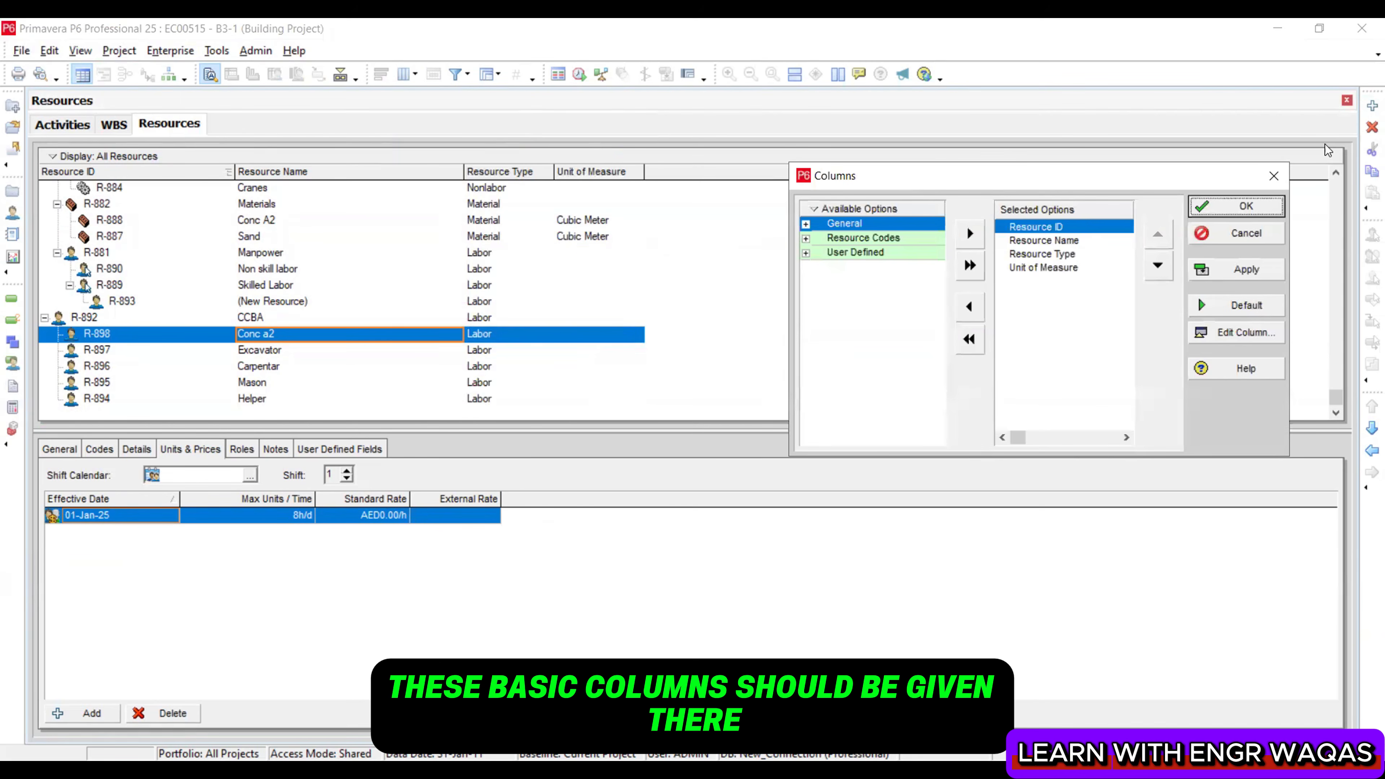
{"action": "left_click", "coordinate": [1280, 177]}
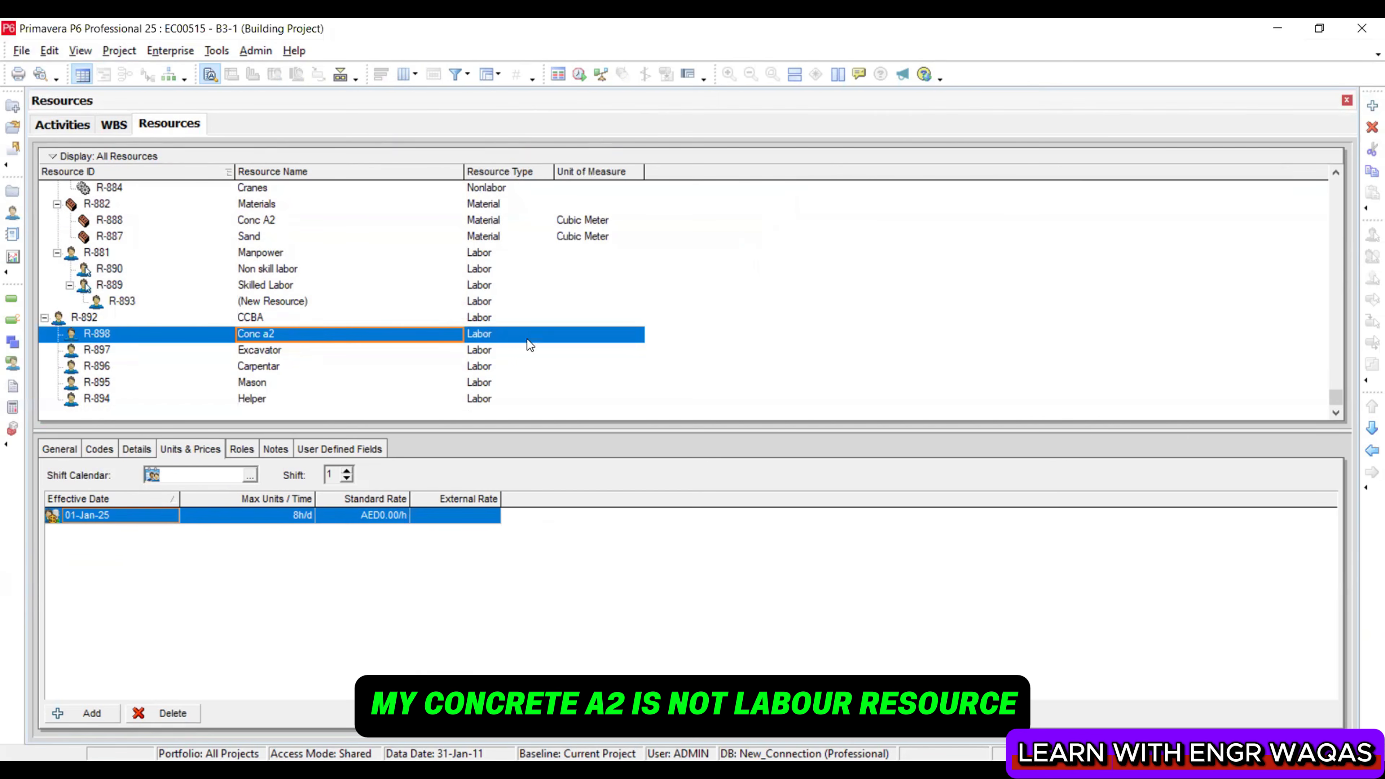
Change the resource type of Conc a2 under CCBA to Material and accept the change
{"action": "left_click", "coordinate": [493, 334]}
{"action": "left_click", "coordinate": [545, 334]}
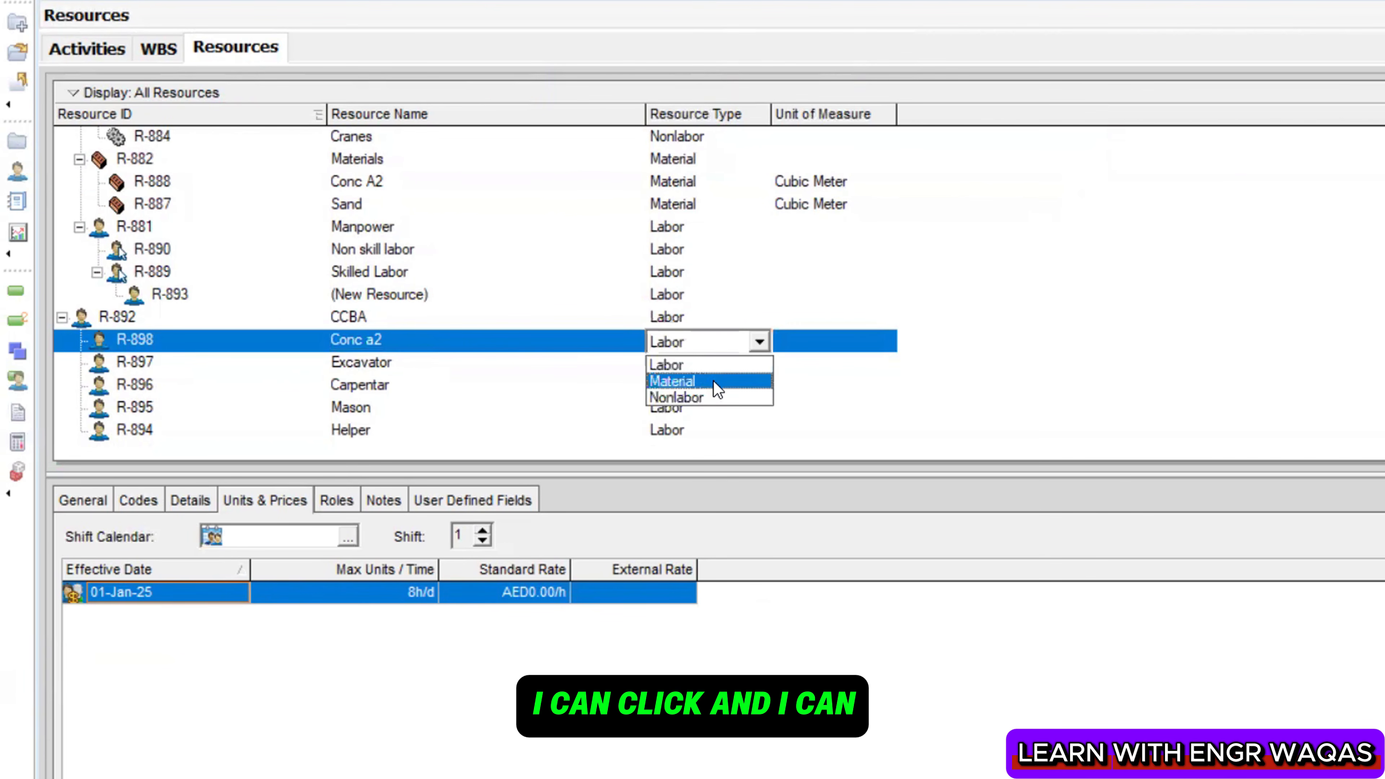
{"action": "left_click", "coordinate": [713, 380]}
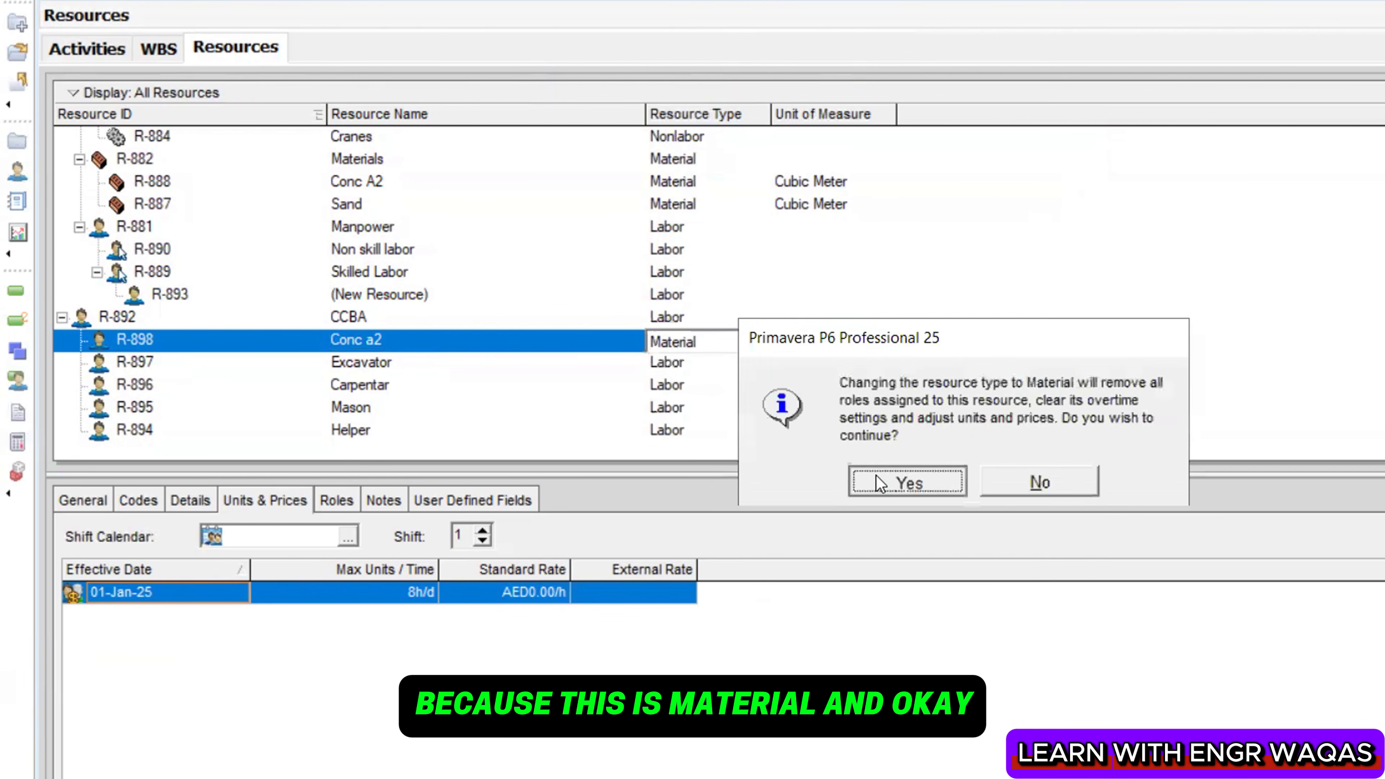
{"action": "left_click", "coordinate": [875, 476]}
Set the Excavator's resource type under CCBA to Nonlabor and check the types of Carpentar and Helper
{"action": "left_click", "coordinate": [720, 366]}
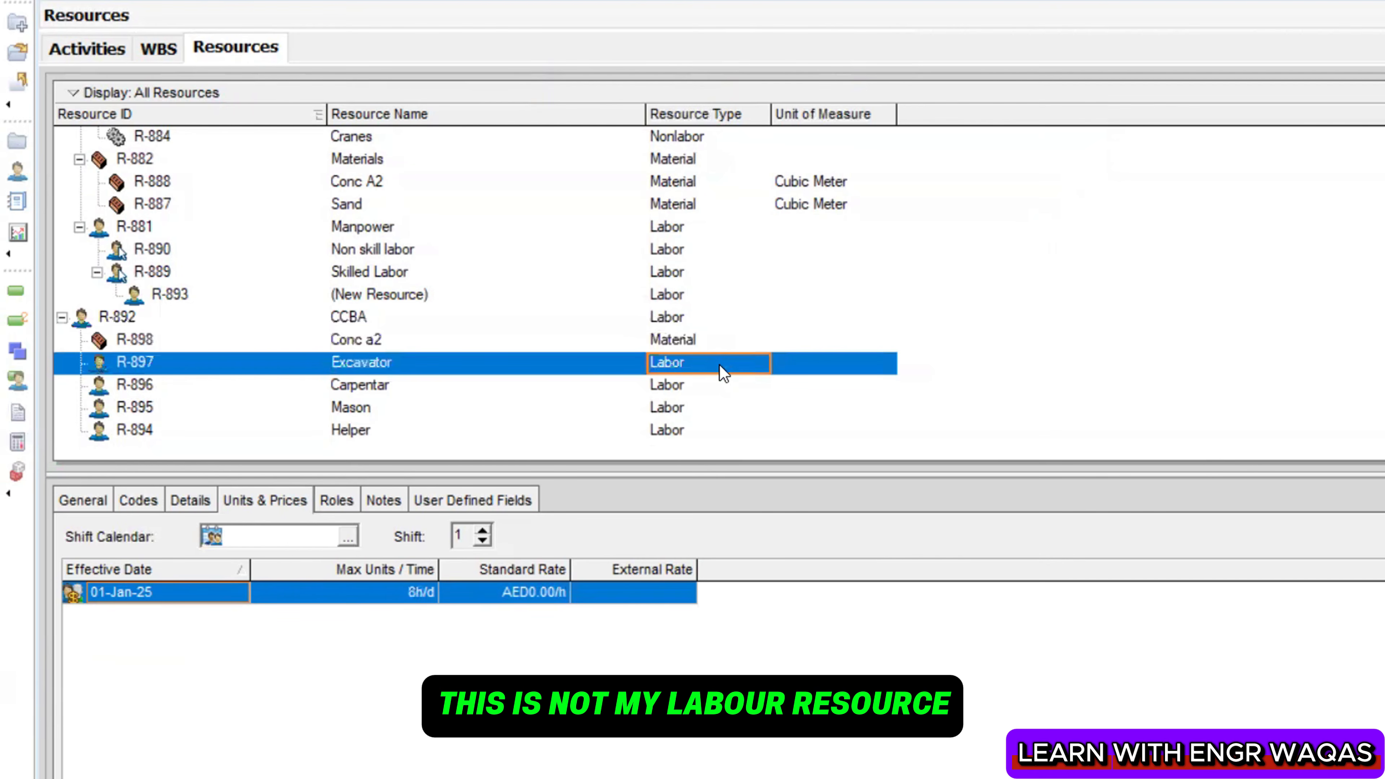
{"action": "left_click", "coordinate": [720, 366]}
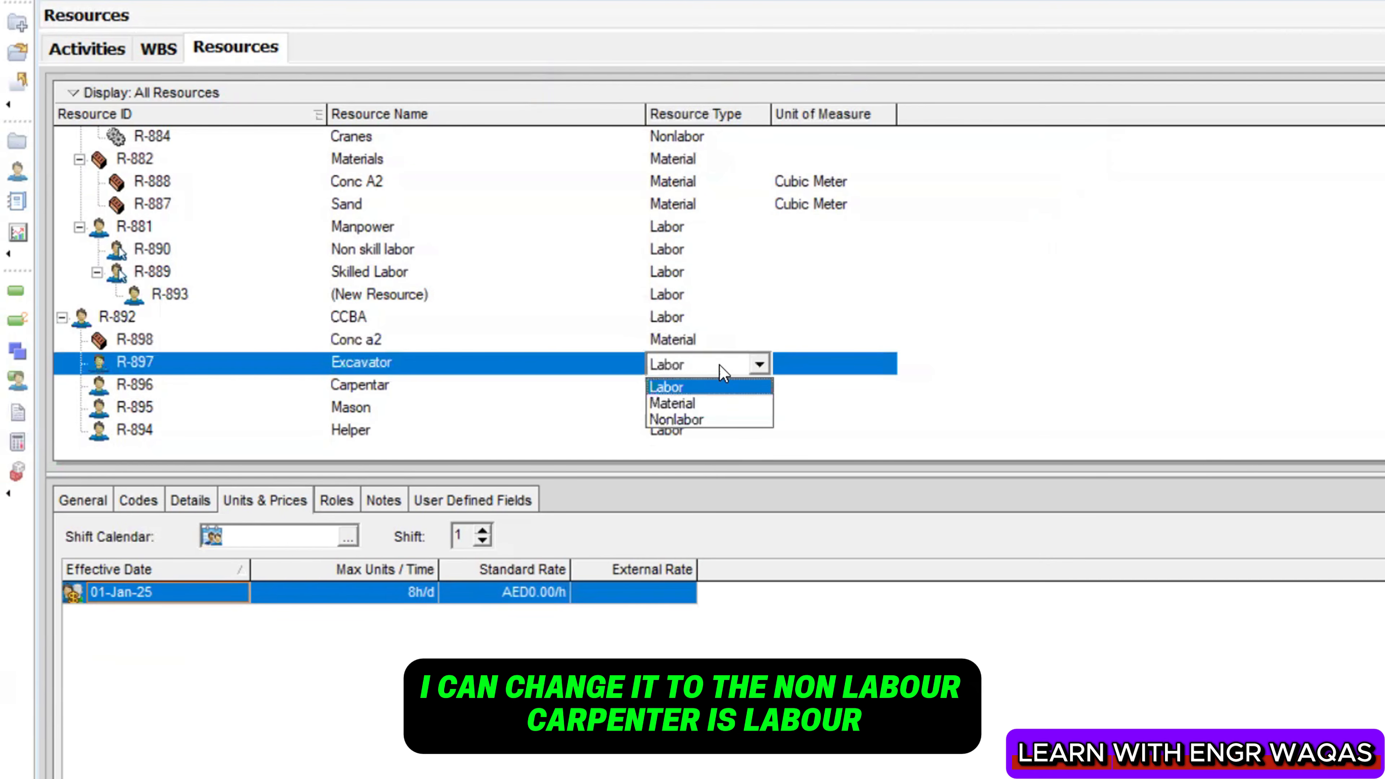
{"action": "left_click", "coordinate": [709, 420]}
{"action": "left_click", "coordinate": [702, 387]}
{"action": "left_click", "coordinate": [700, 432]}
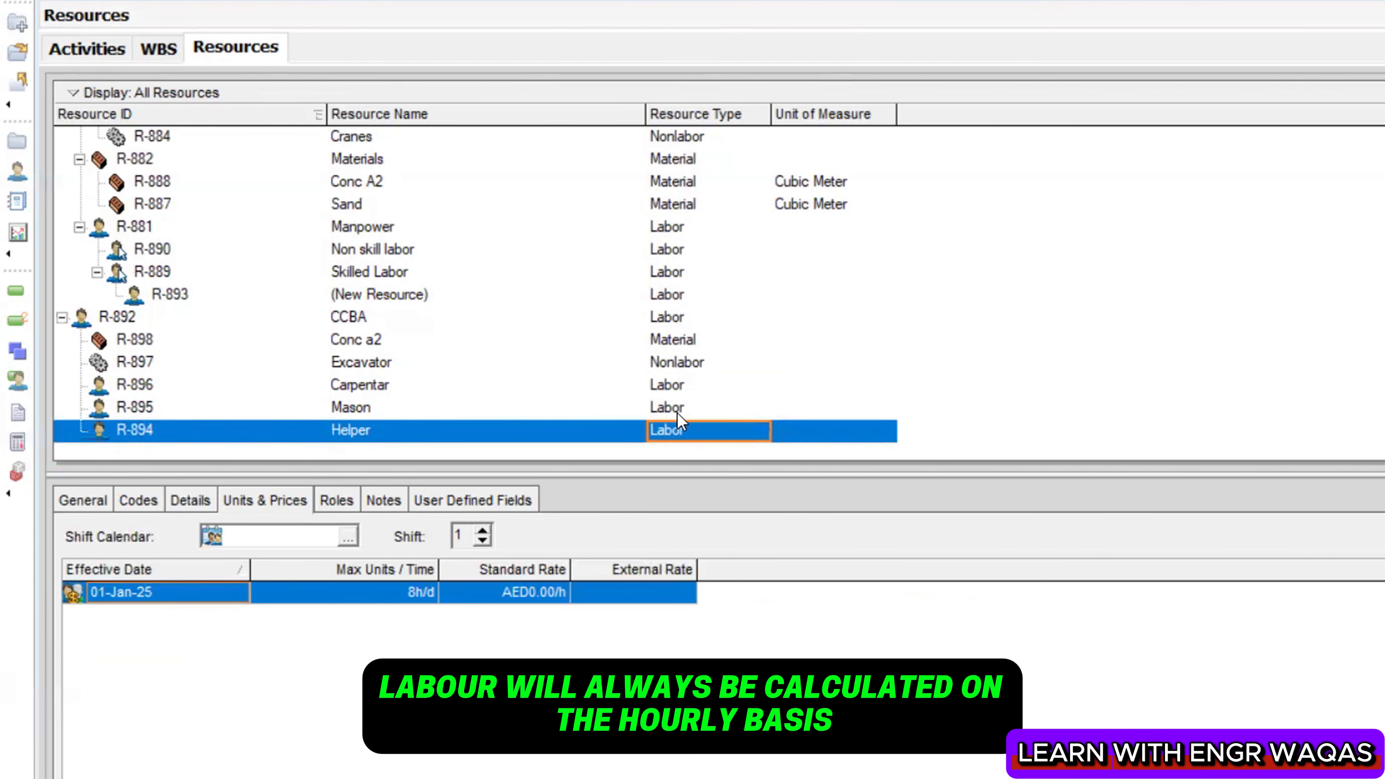
Assign Cubic Meter as the unit of measure for Conc a2 under CCBA
{"action": "left_click", "coordinate": [389, 365]}
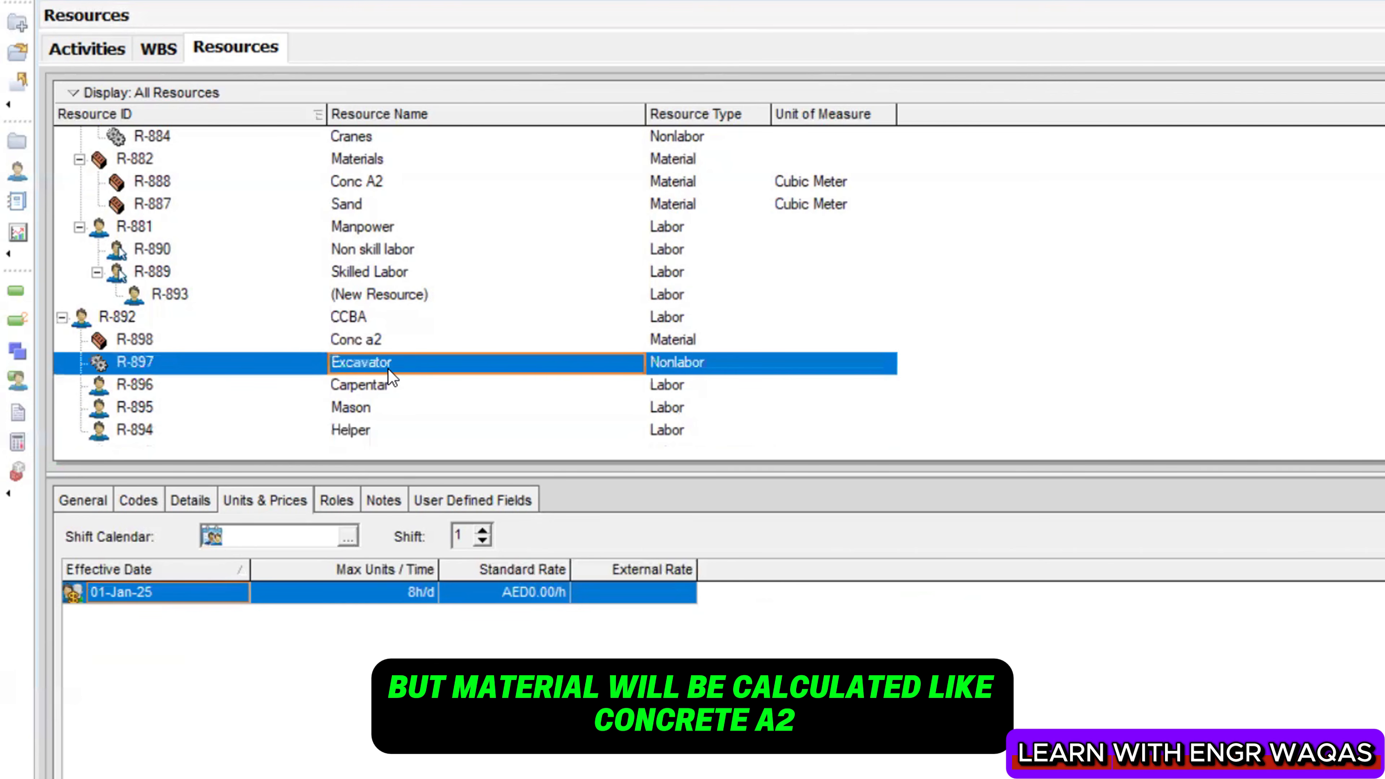
{"action": "left_click", "coordinate": [389, 343]}
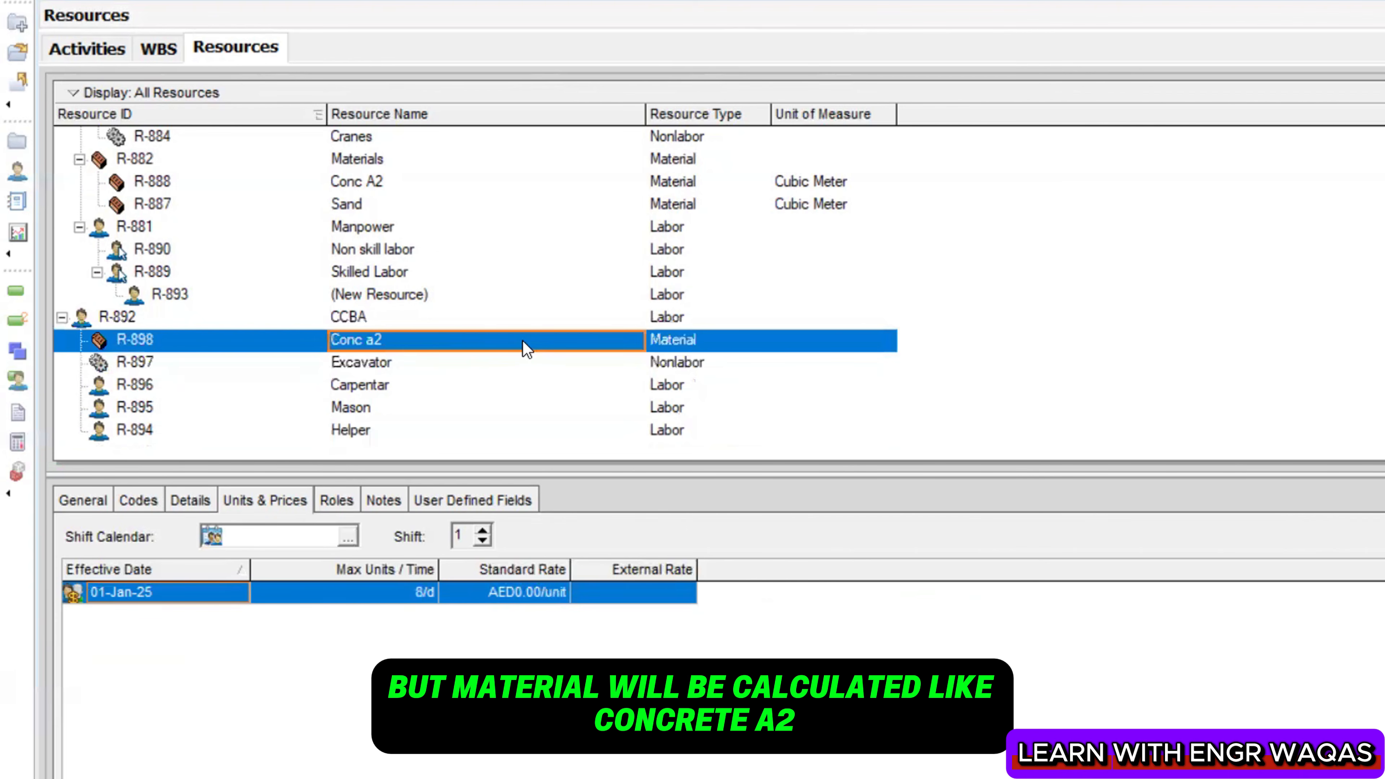
{"action": "left_click", "coordinate": [857, 342]}
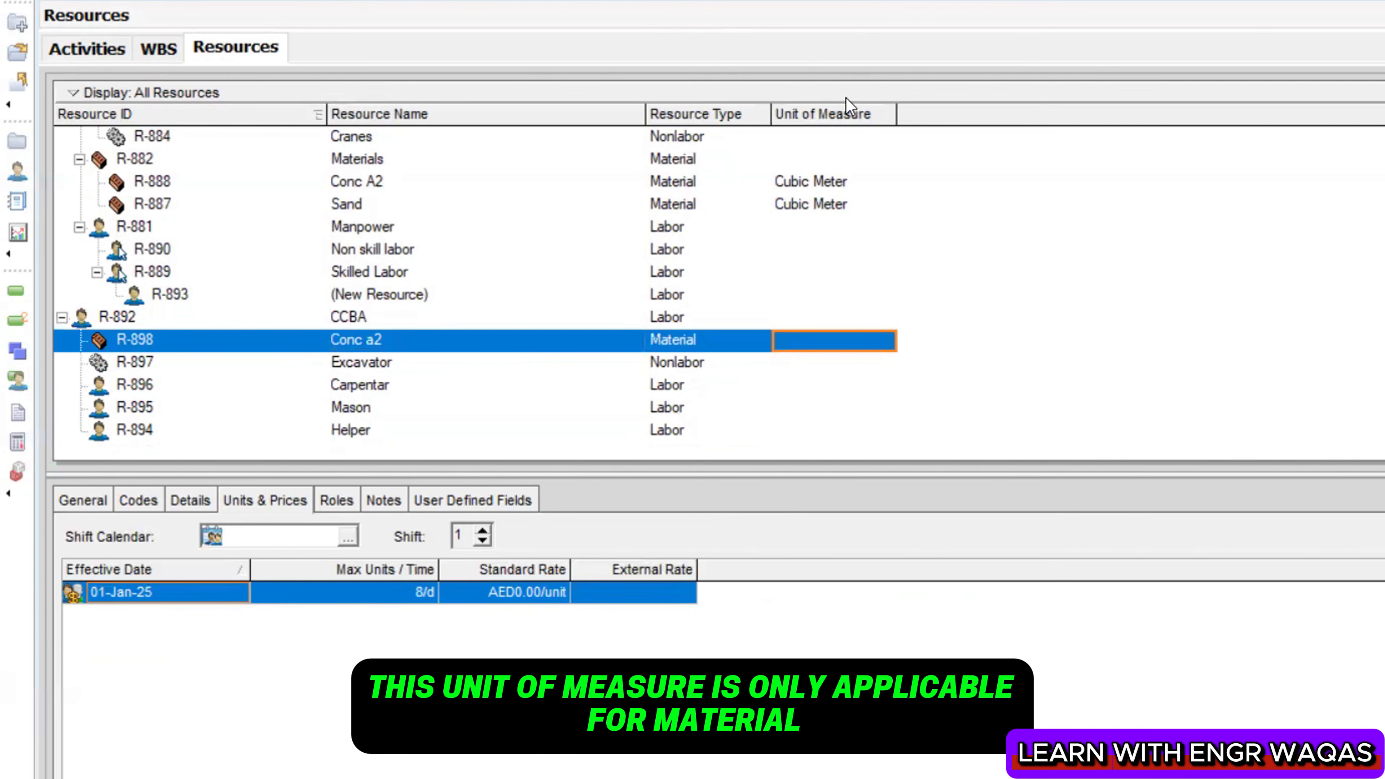
{"action": "left_click", "coordinate": [883, 341]}
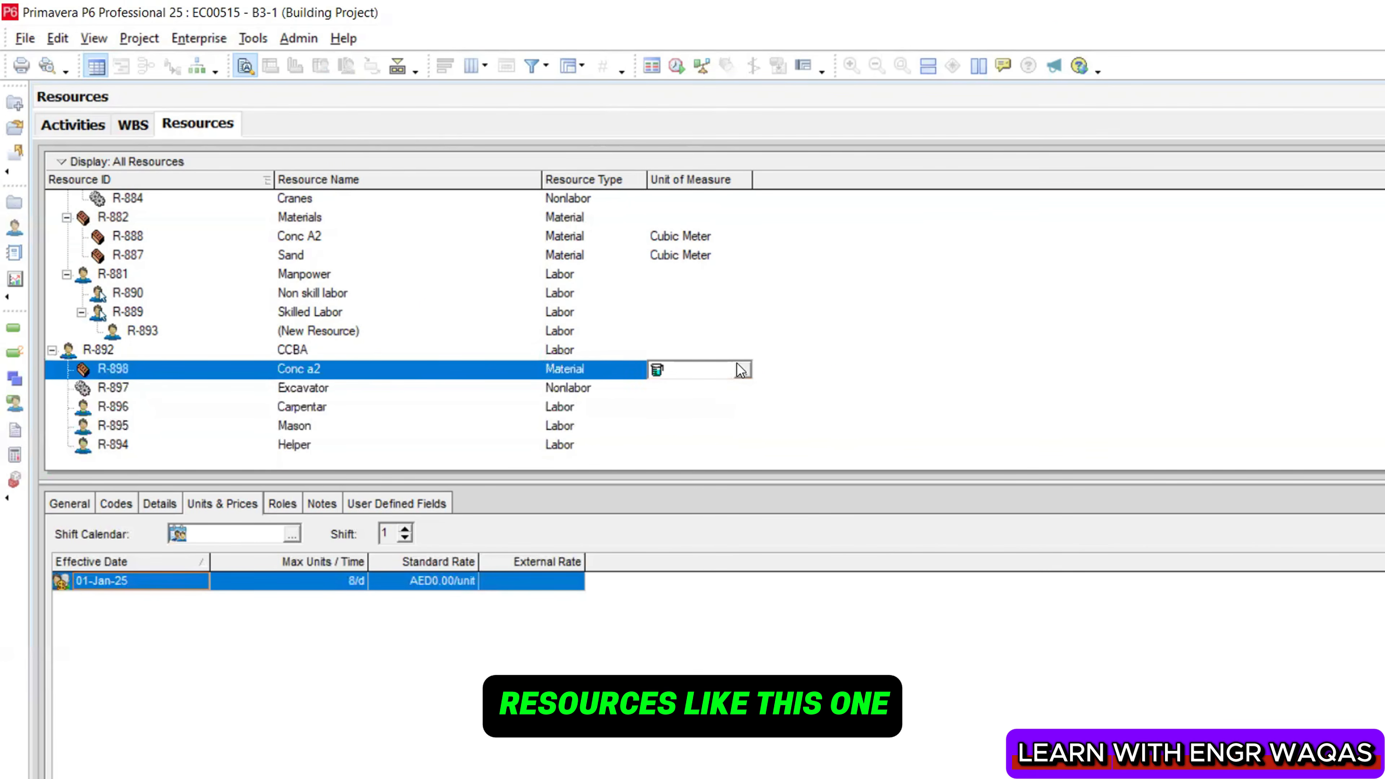
{"action": "left_click", "coordinate": [883, 341]}
{"action": "type", "text": "CM"}
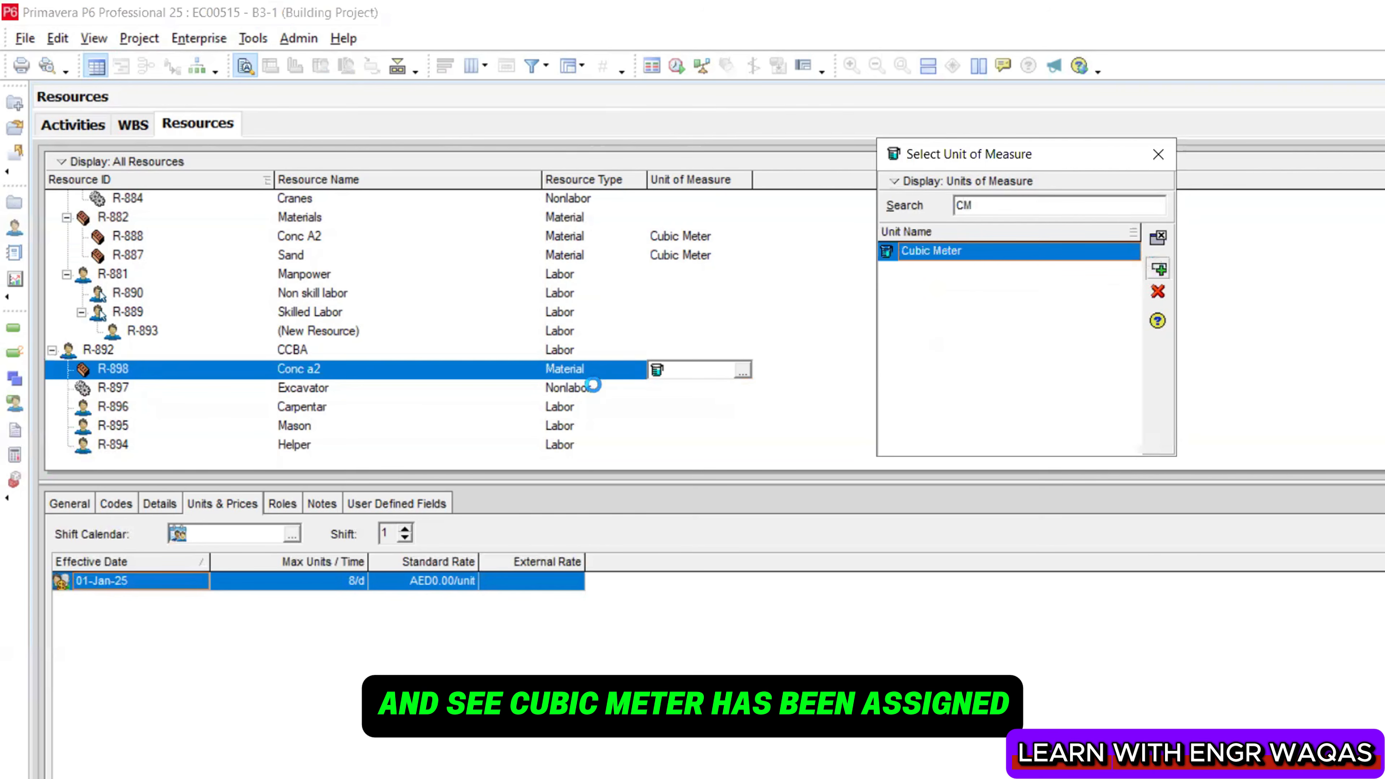
{"action": "left_click", "coordinate": [1157, 268]}
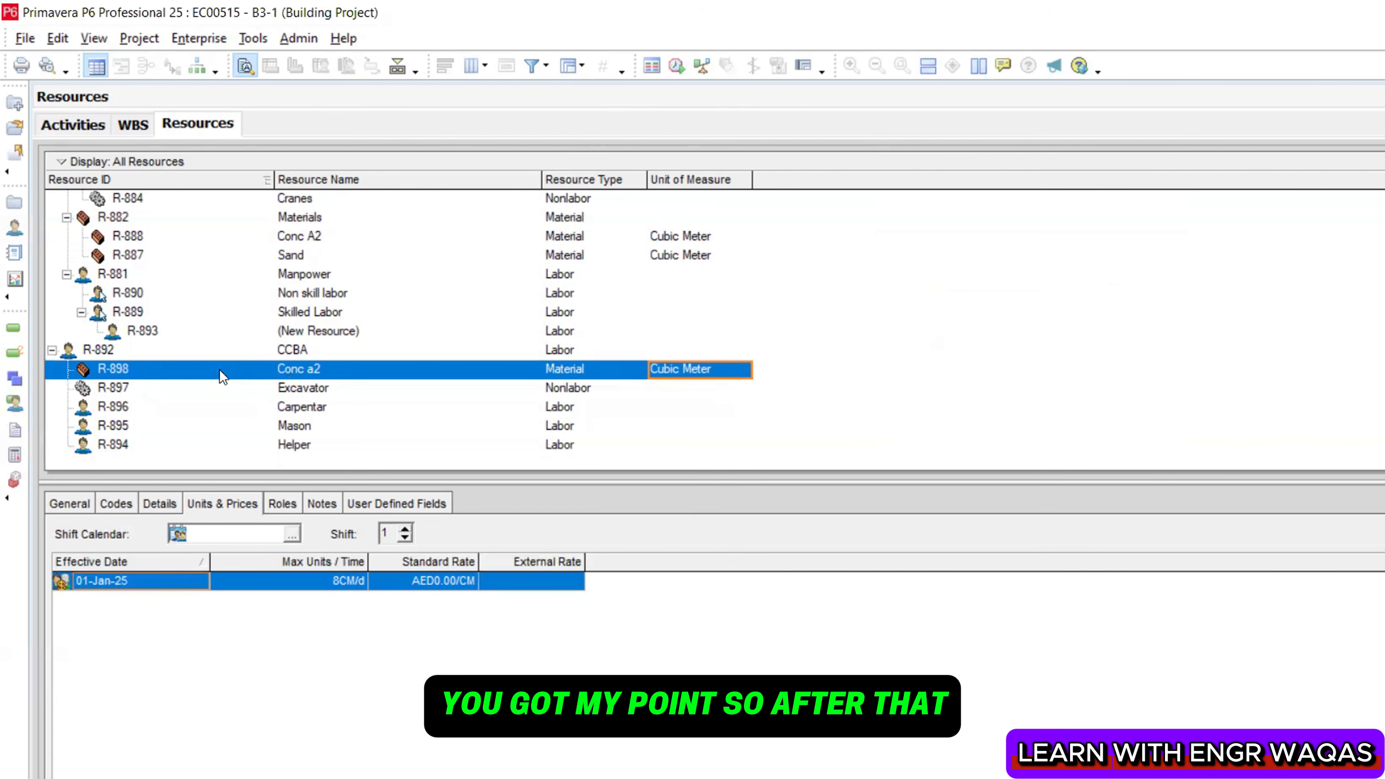
Review the general information and details of Conc a2, ending on its units and prices
{"action": "right_click", "coordinate": [284, 376]}
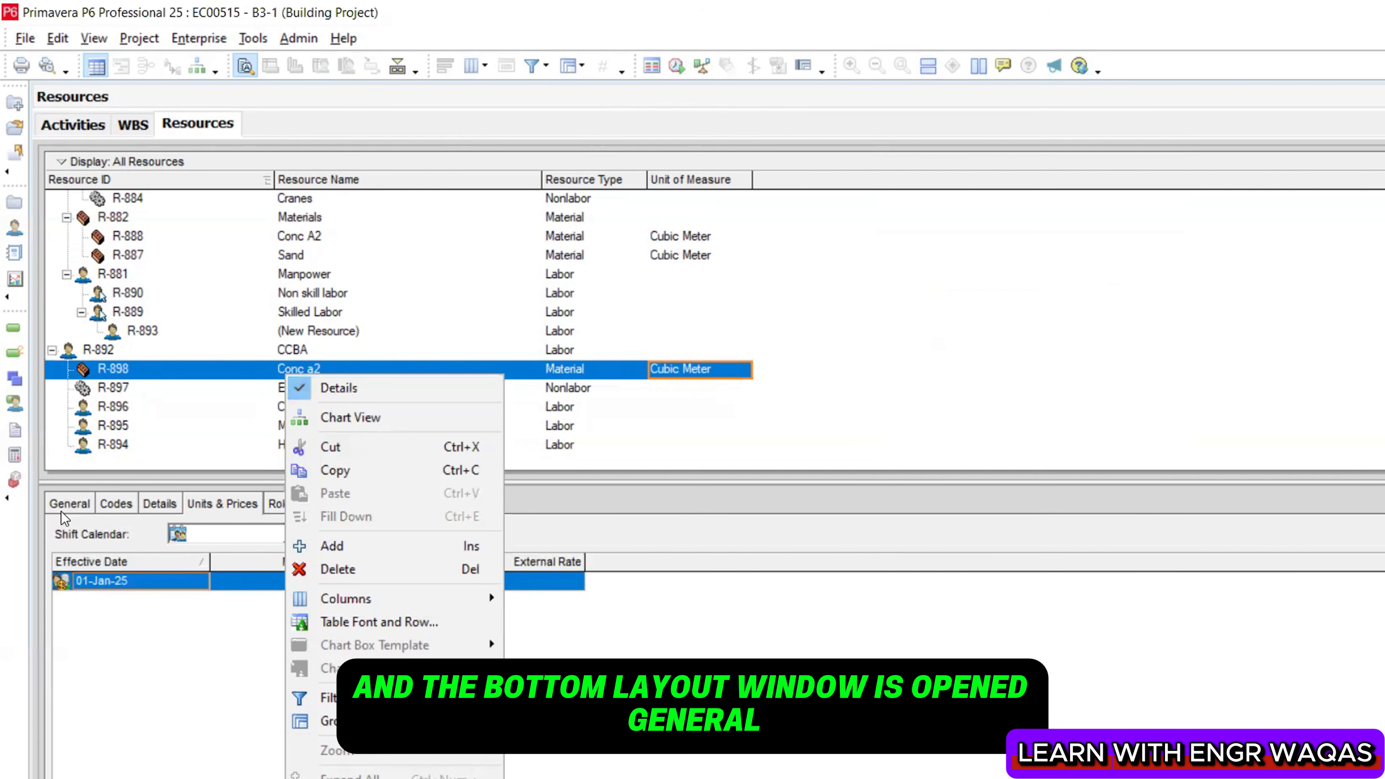
{"action": "left_click", "coordinate": [70, 504]}
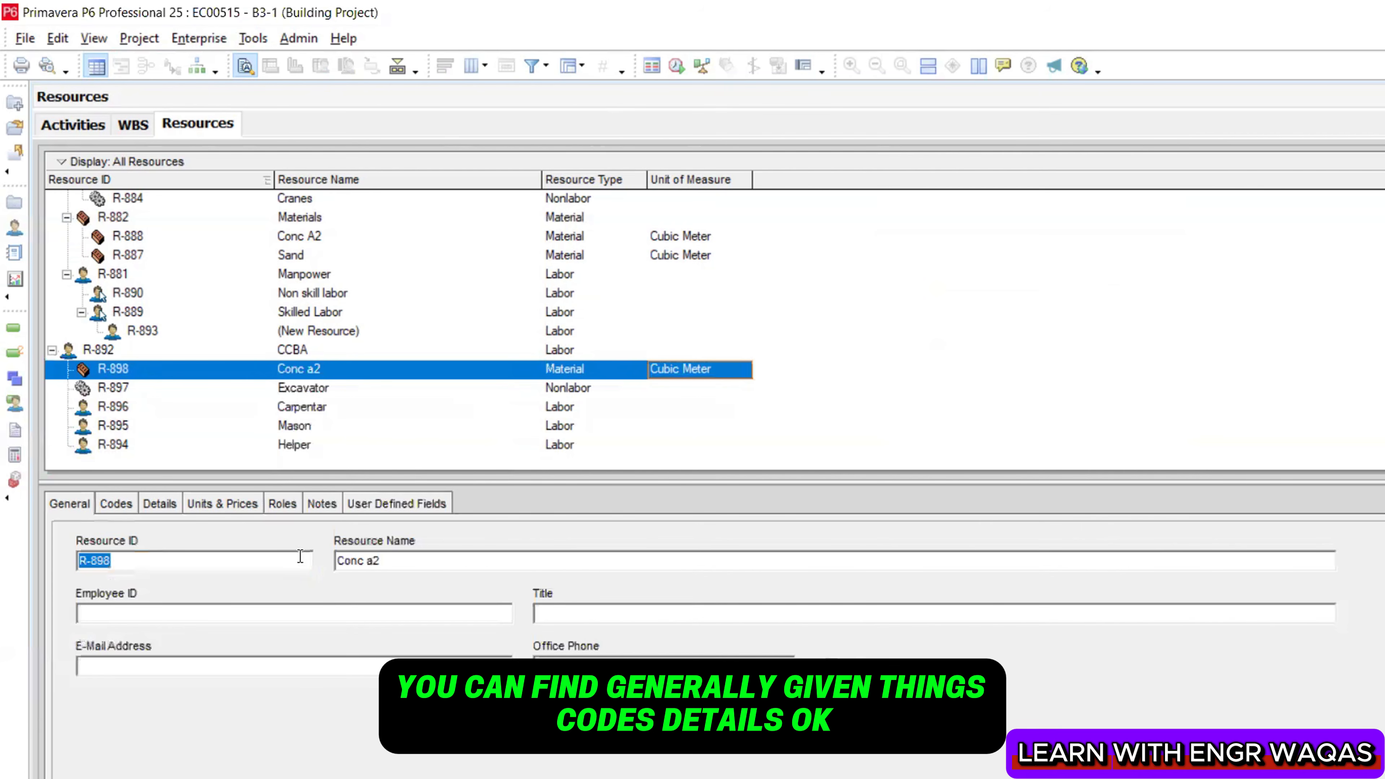
{"action": "left_click", "coordinate": [160, 503]}
{"action": "left_click", "coordinate": [212, 502]}
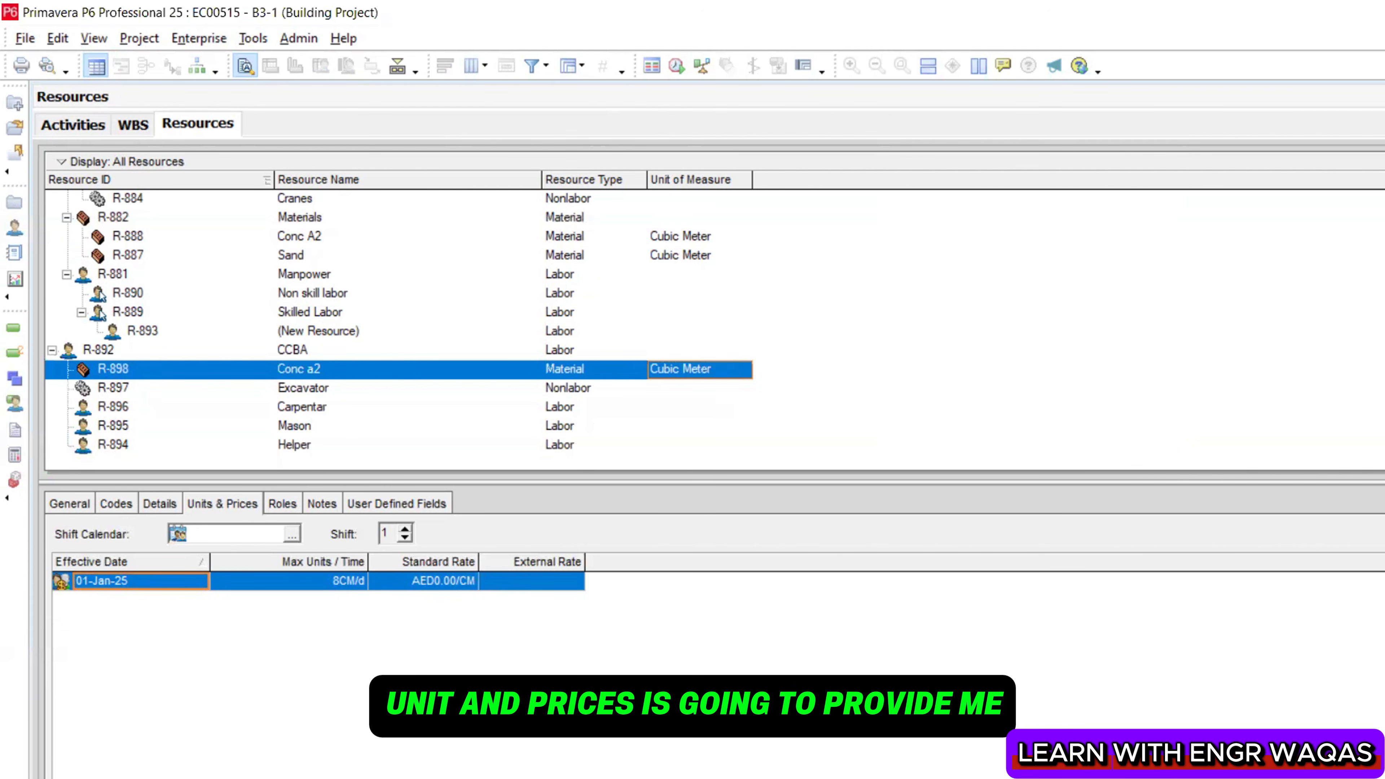
Draw arrows at Conc a2's Max Units / Time and Standard Rate, and set its standard rate to AED200 per cubic meter
{"action": "mouse_move", "coordinate": [296, 714]}
{"action": "left_mouse_down"}
{"action": "mouse_move", "coordinate": [299, 636]}
{"action": "mouse_move", "coordinate": [282, 626]}
{"action": "mouse_move", "coordinate": [310, 622]}
{"action": "left_mouse_up"}
{"action": "mouse_move", "coordinate": [437, 710]}
{"action": "left_mouse_down"}
{"action": "mouse_move", "coordinate": [427, 609]}
{"action": "mouse_move", "coordinate": [445, 608]}
{"action": "left_mouse_up"}
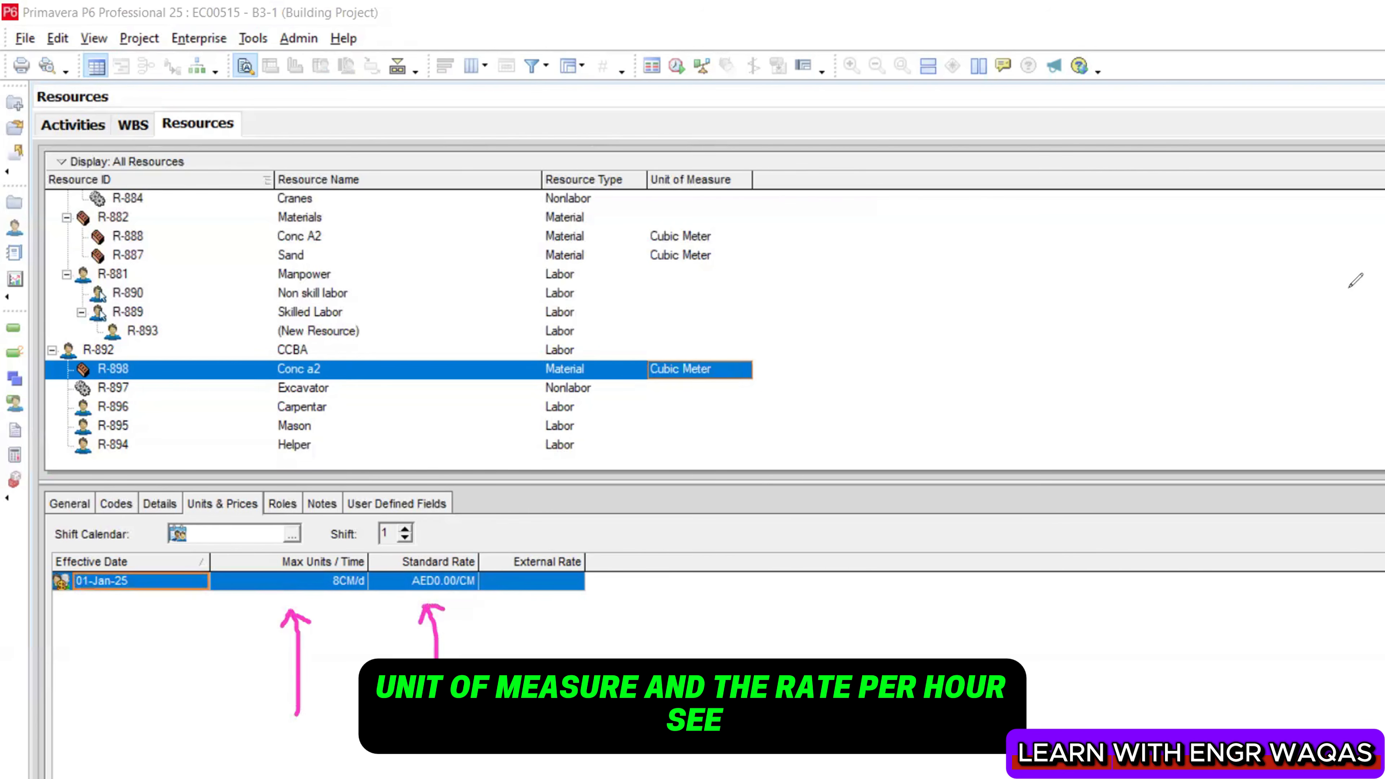
{"action": "left_click", "coordinate": [462, 590]}
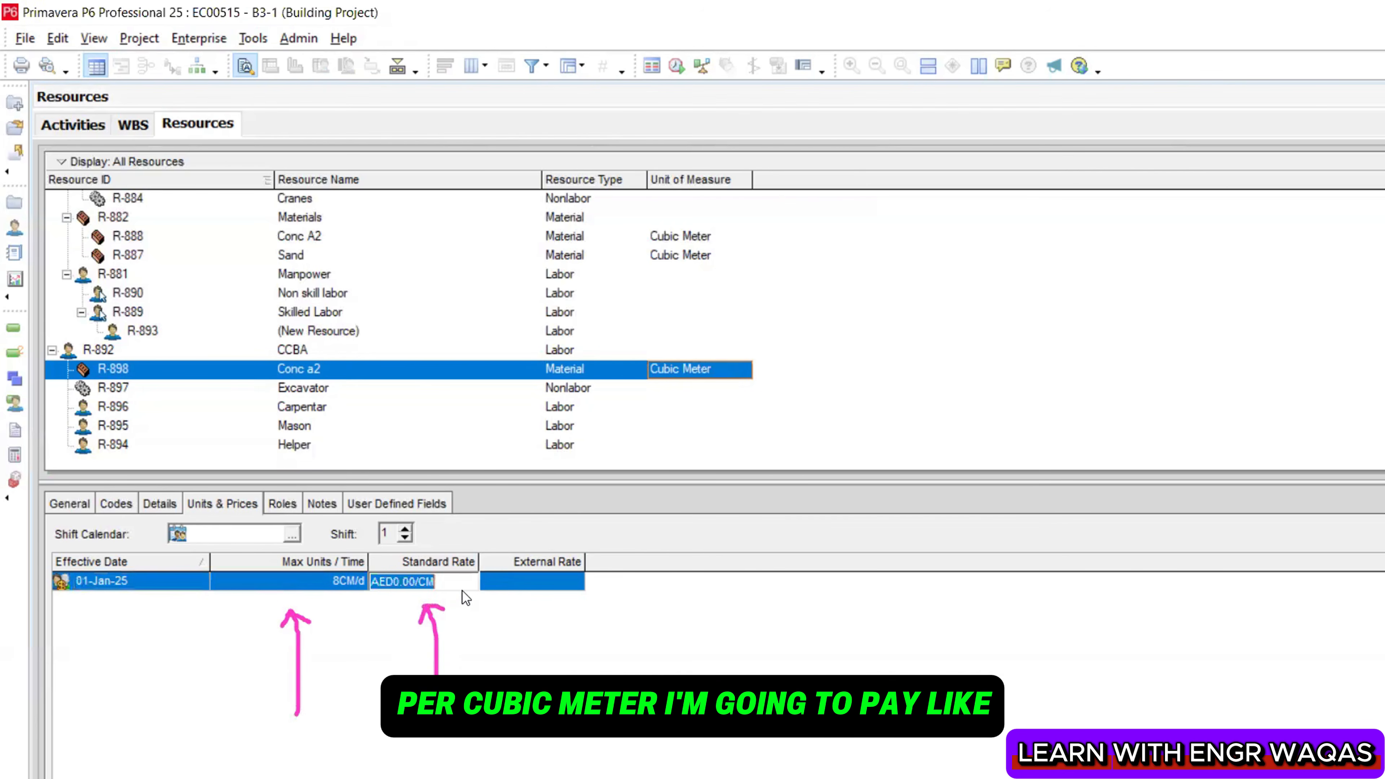
{"action": "type", "text": "200"}
{"action": "key", "text": "Return"}
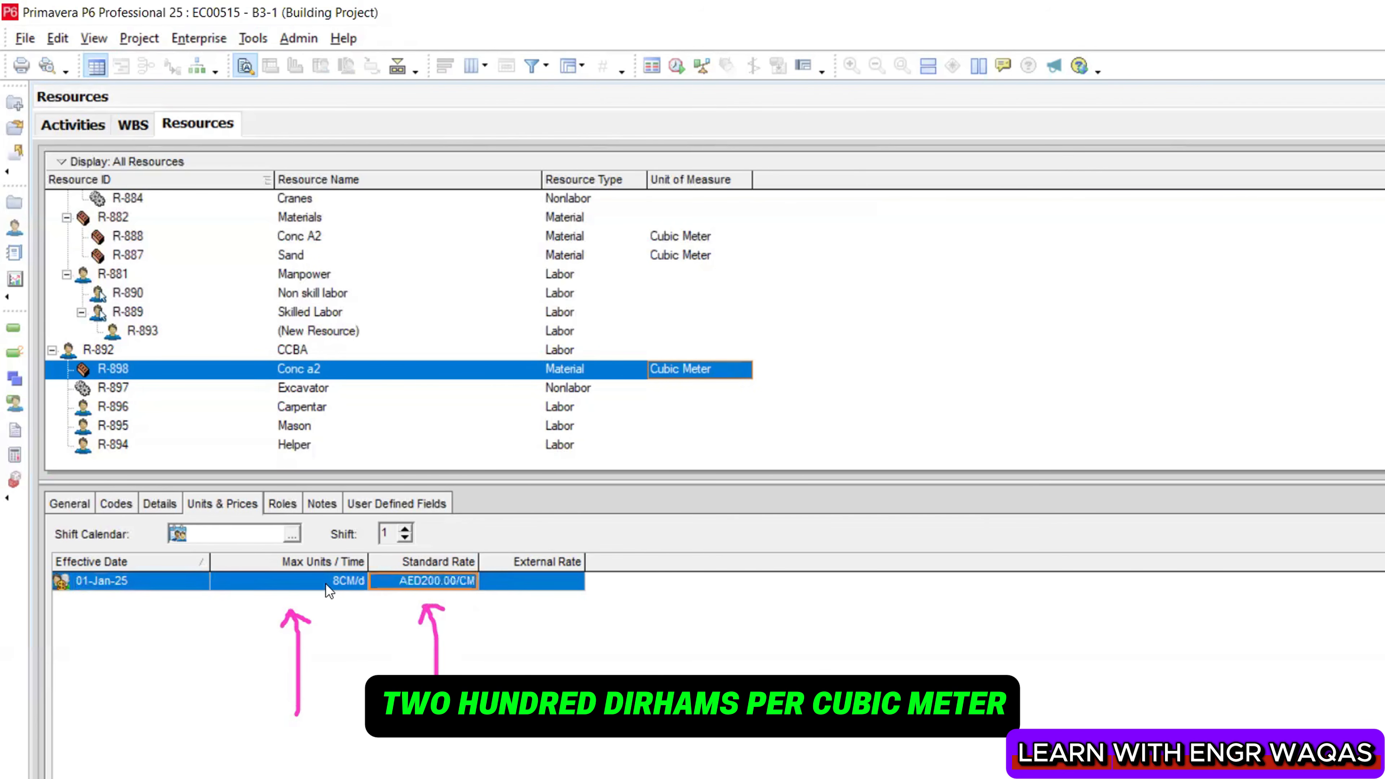
Set the standard rate of the Excavator under CCBA to AED100 per hour
{"action": "left_click", "coordinate": [330, 387]}
{"action": "left_click", "coordinate": [470, 590]}
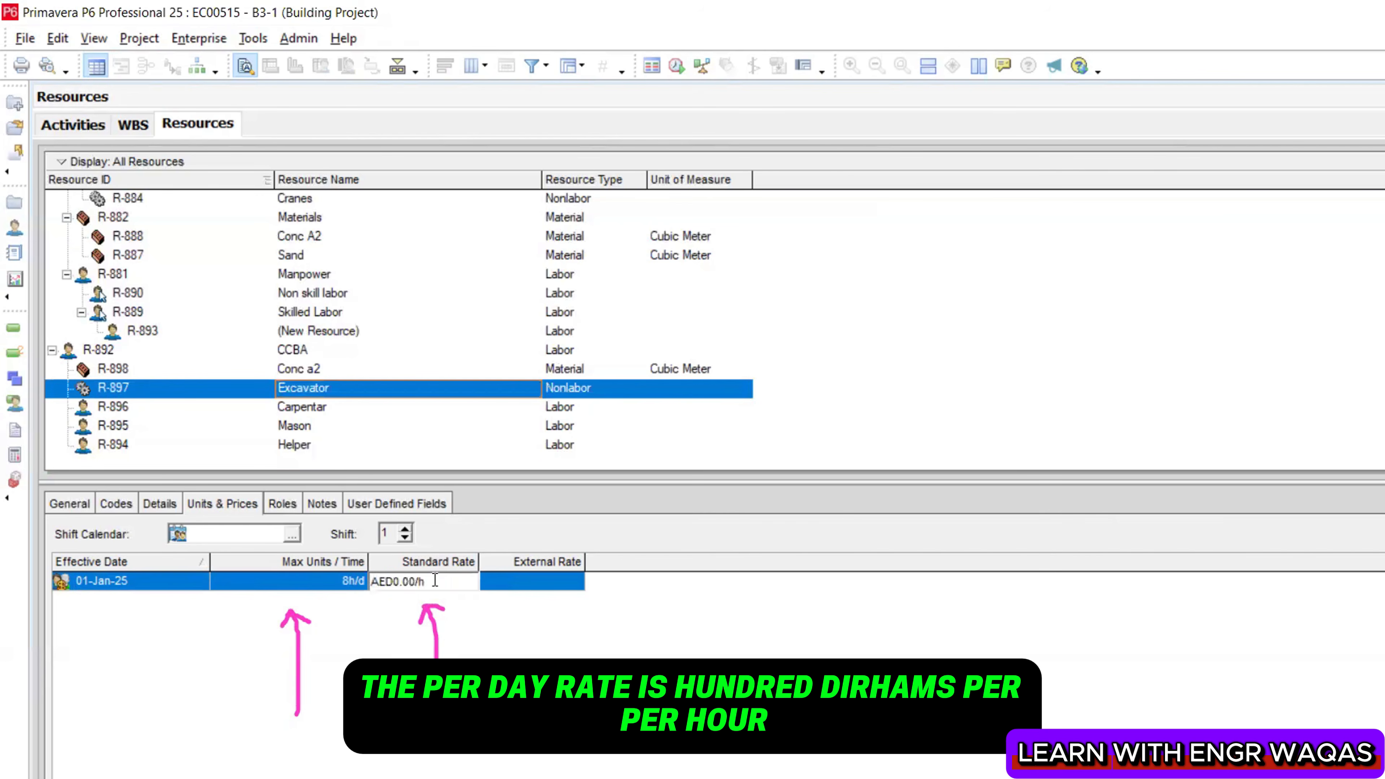
{"action": "type", "text": "100"}
{"action": "key", "text": "Return"}
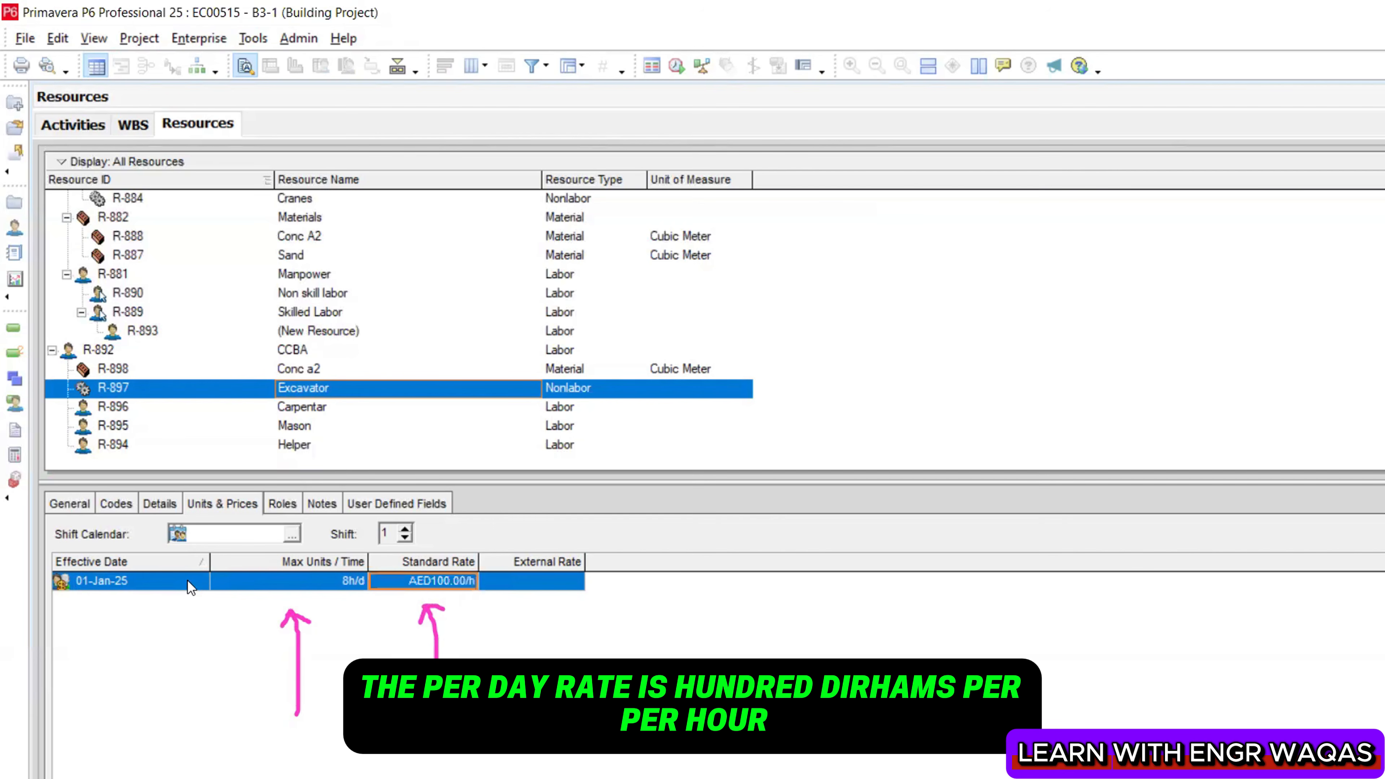
Sketch the calculation 10 x 8 = 80 beside the resource list, circle the 80, and set the Excavator's Max Units / Time to 80h/d
{"action": "left_click", "coordinate": [319, 580]}
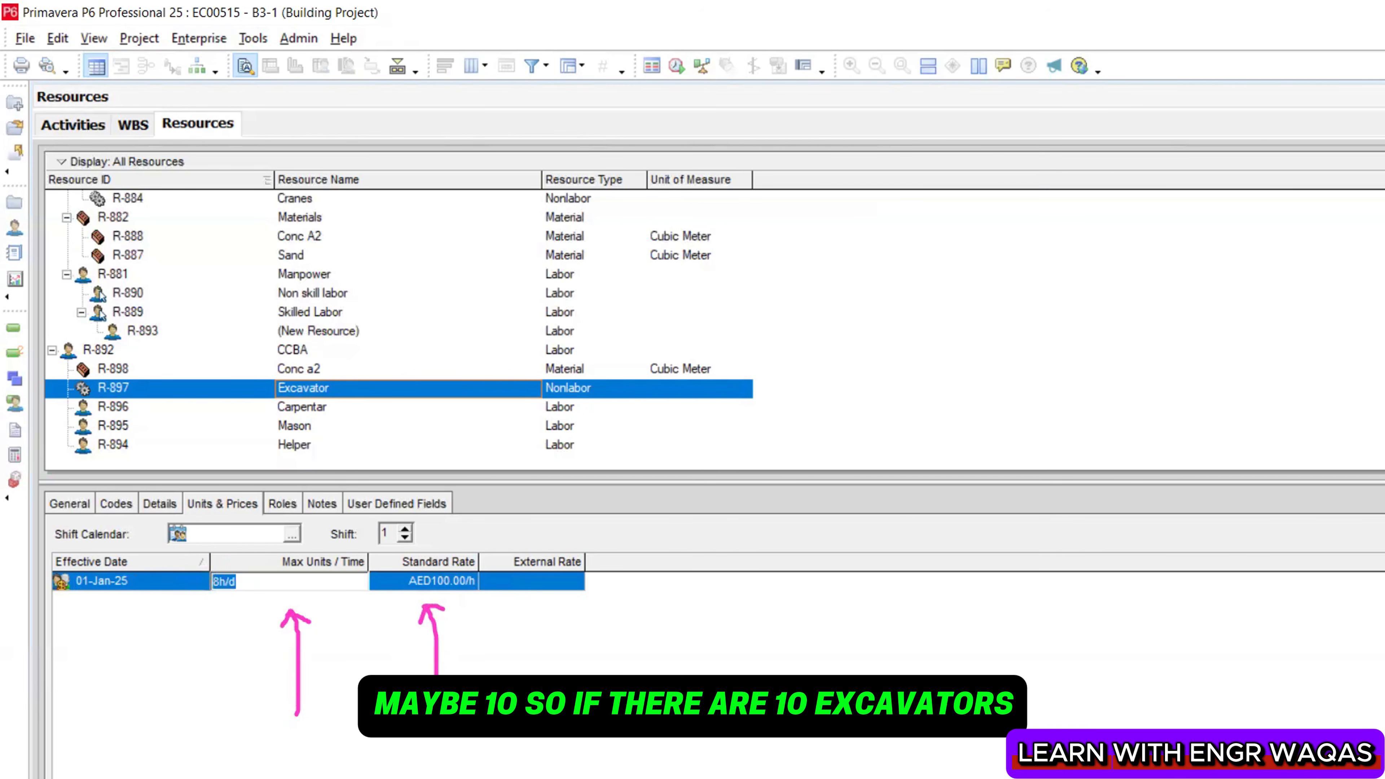
{"action": "left_click_drag", "start_coordinate": [913, 364], "coordinate": [915, 407]}
{"action": "mouse_move", "coordinate": [925, 374]}
{"action": "left_mouse_down"}
{"action": "mouse_move", "coordinate": [958, 382]}
{"action": "mouse_move", "coordinate": [936, 376]}
{"action": "left_mouse_up"}
{"action": "mouse_move", "coordinate": [1006, 357]}
{"action": "left_mouse_down"}
{"action": "mouse_move", "coordinate": [984, 391]}
{"action": "mouse_move", "coordinate": [1019, 400]}
{"action": "left_mouse_up"}
{"action": "mouse_move", "coordinate": [1053, 341]}
{"action": "left_mouse_down"}
{"action": "mouse_move", "coordinate": [1044, 385]}
{"action": "mouse_move", "coordinate": [1126, 352]}
{"action": "mouse_move", "coordinate": [1124, 377]}
{"action": "left_mouse_up"}
{"action": "mouse_move", "coordinate": [1187, 331]}
{"action": "left_mouse_down"}
{"action": "mouse_move", "coordinate": [1161, 382]}
{"action": "mouse_move", "coordinate": [1184, 334]}
{"action": "left_mouse_up"}
{"action": "mouse_move", "coordinate": [1225, 339]}
{"action": "left_mouse_down"}
{"action": "mouse_move", "coordinate": [1248, 326]}
{"action": "mouse_move", "coordinate": [1224, 330]}
{"action": "left_mouse_up"}
{"action": "mouse_move", "coordinate": [1265, 278]}
{"action": "left_mouse_down"}
{"action": "mouse_move", "coordinate": [1088, 363]}
{"action": "mouse_move", "coordinate": [1254, 261]}
{"action": "left_mouse_up"}
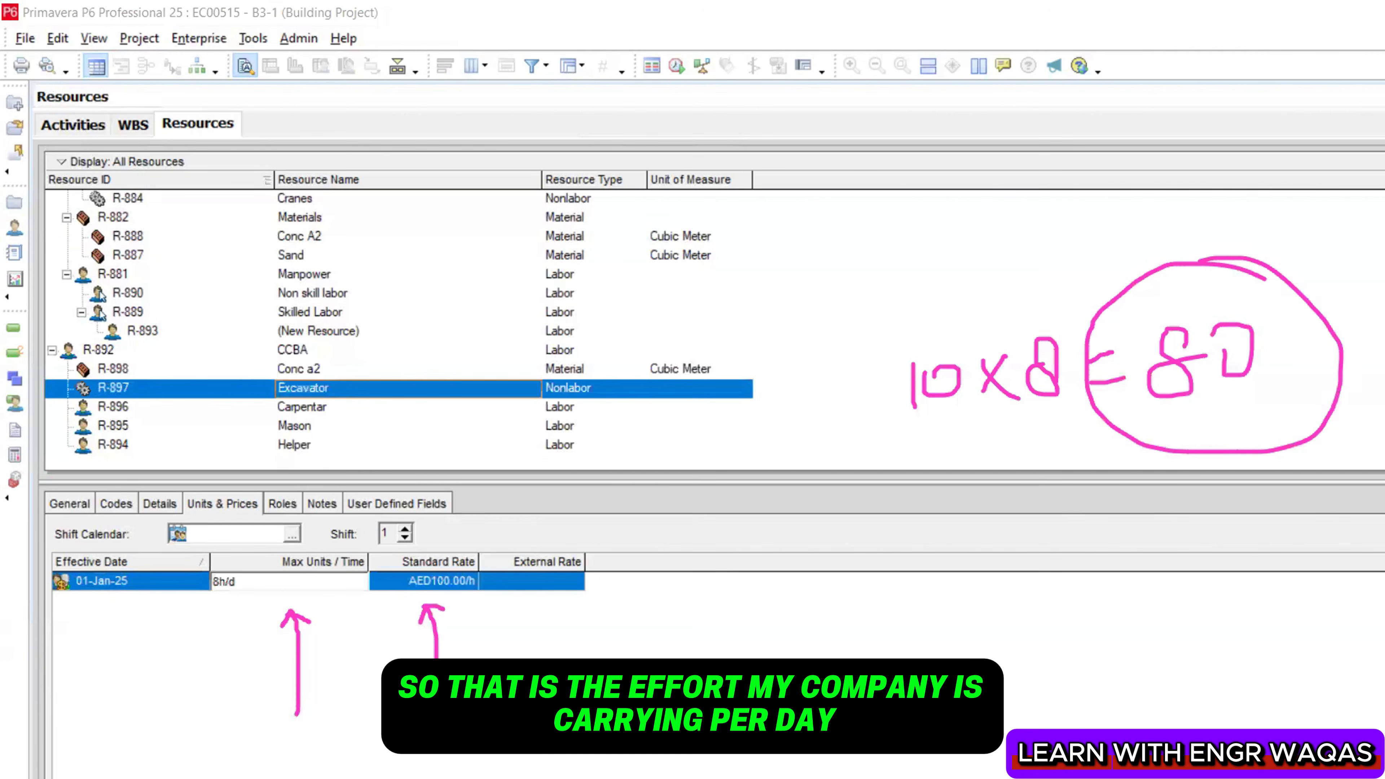
{"action": "left_click_drag", "start_coordinate": [238, 583], "coordinate": [106, 586]}
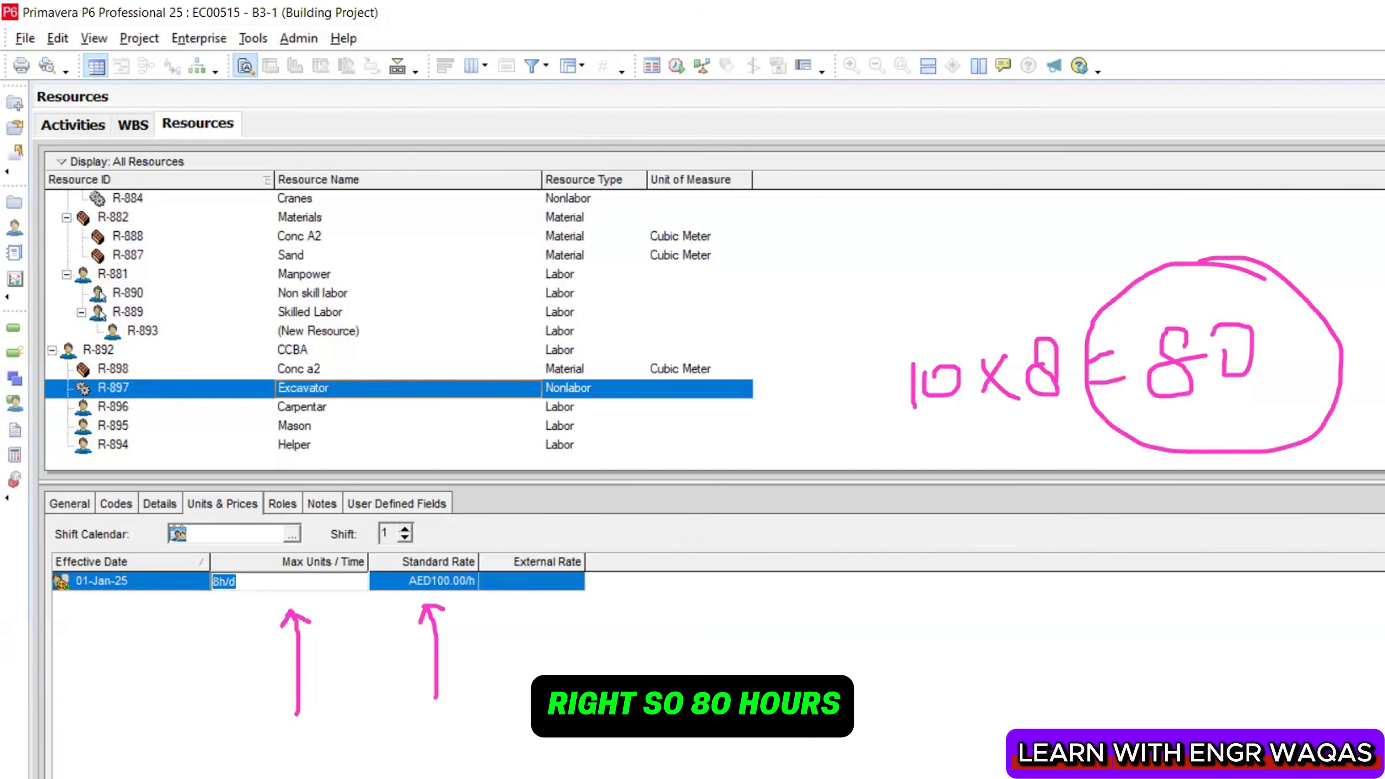
{"action": "type", "text": "80"}
{"action": "key", "text": "Return"}
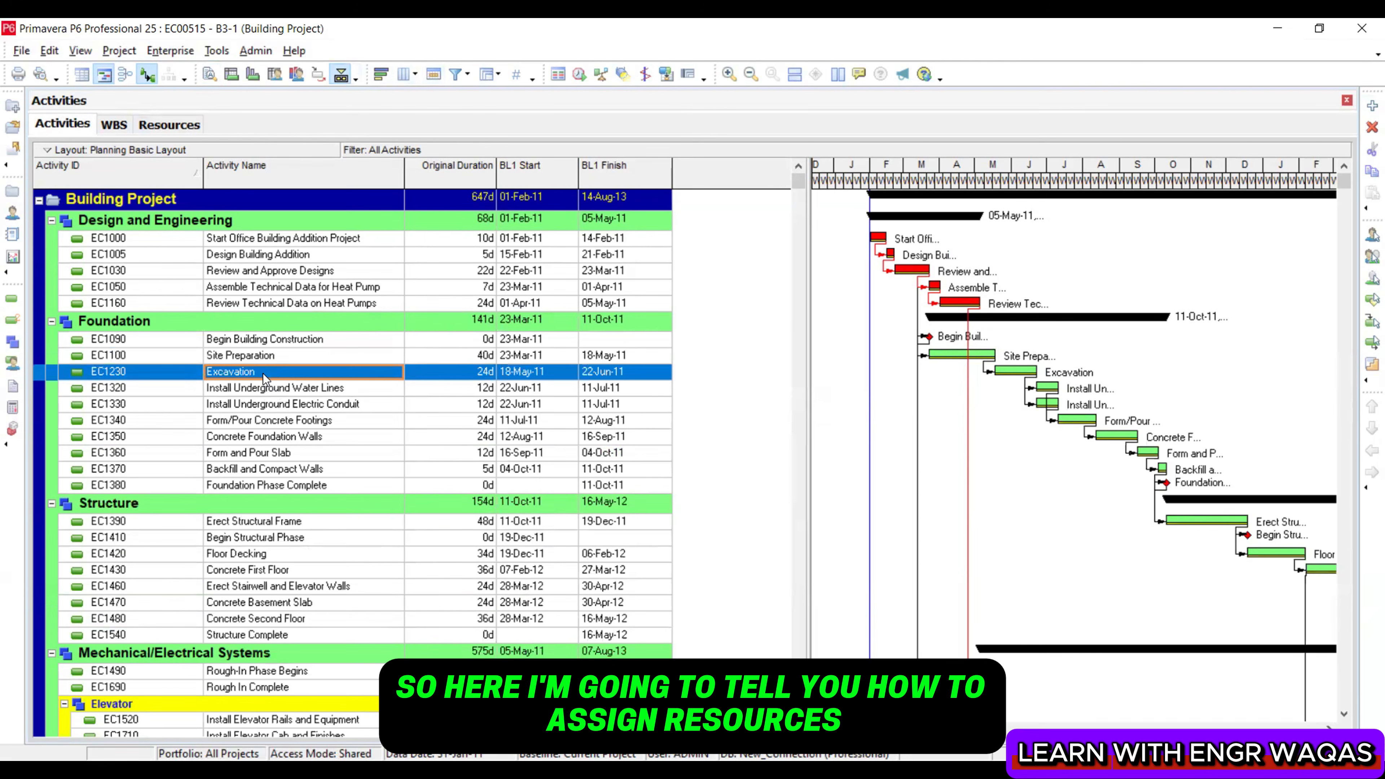
Assign the CCBA resources Excavator and Helper to the Excavation activity EC1230 under Foundation
{"action": "left_click", "coordinate": [163, 126]}
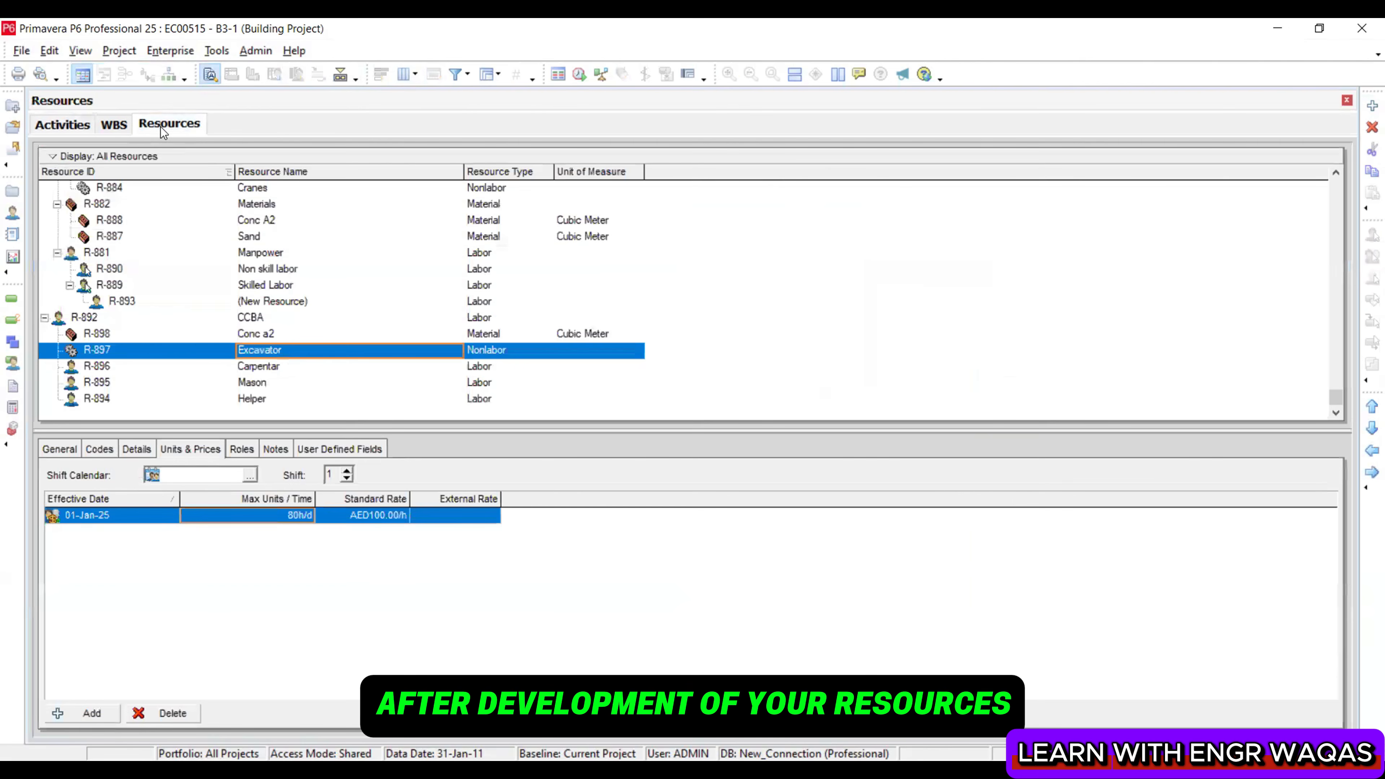
{"action": "left_click", "coordinate": [60, 125]}
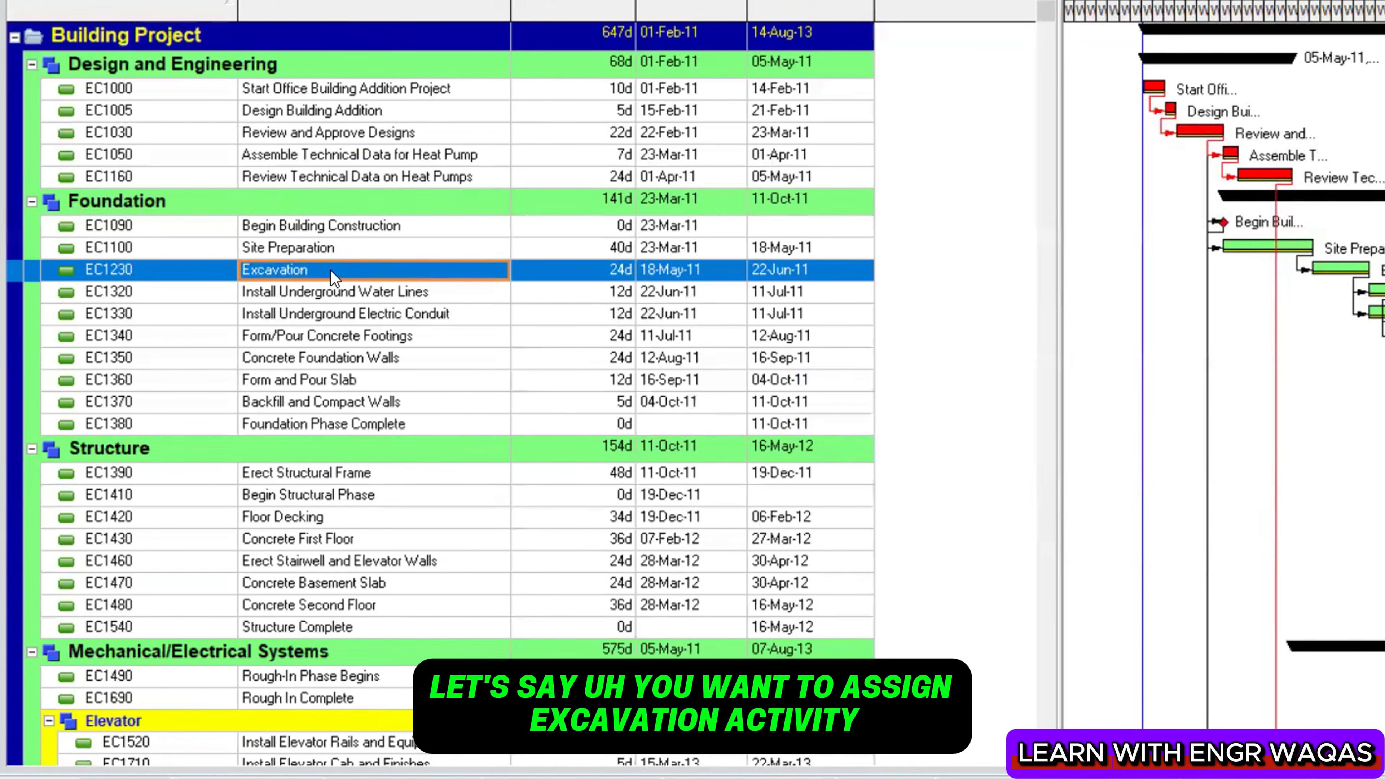
{"action": "right_click", "coordinate": [273, 371]}
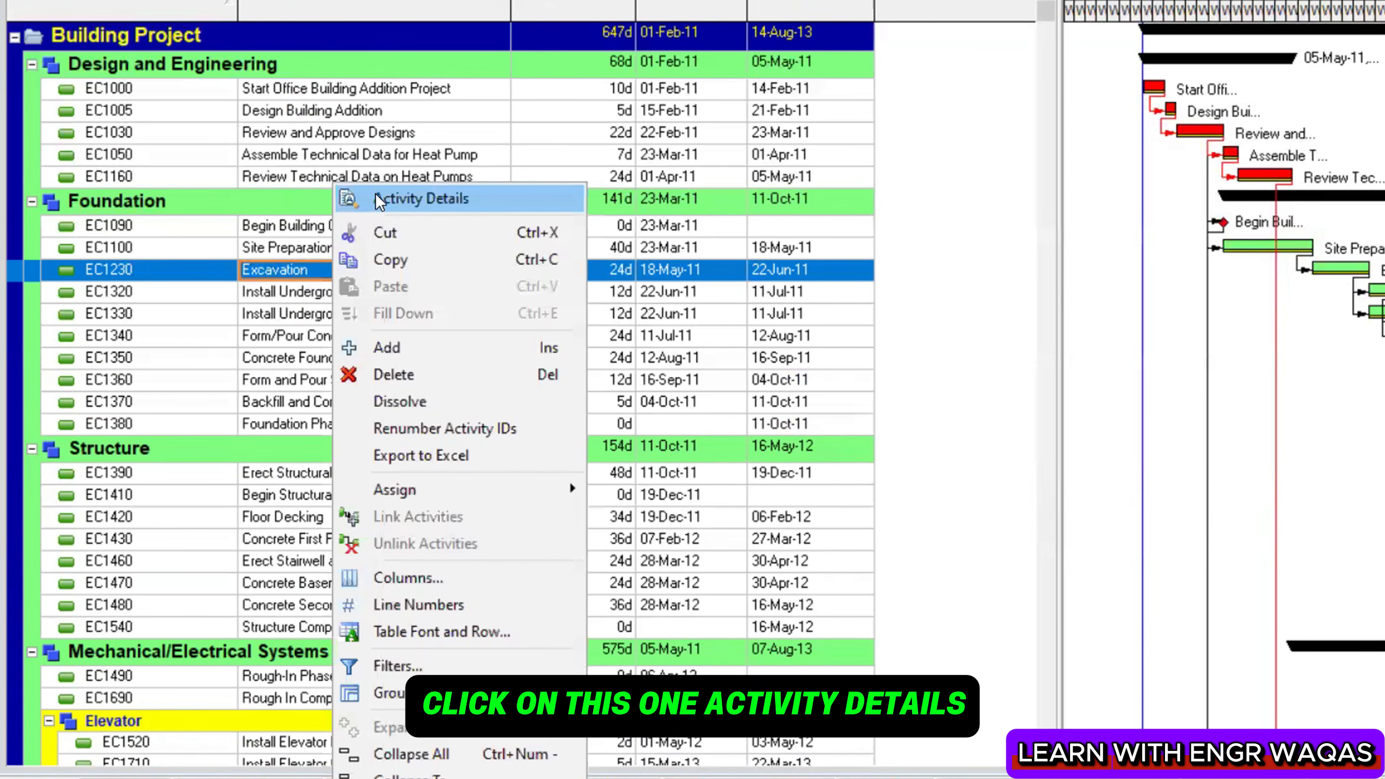
{"action": "left_click", "coordinate": [381, 198]}
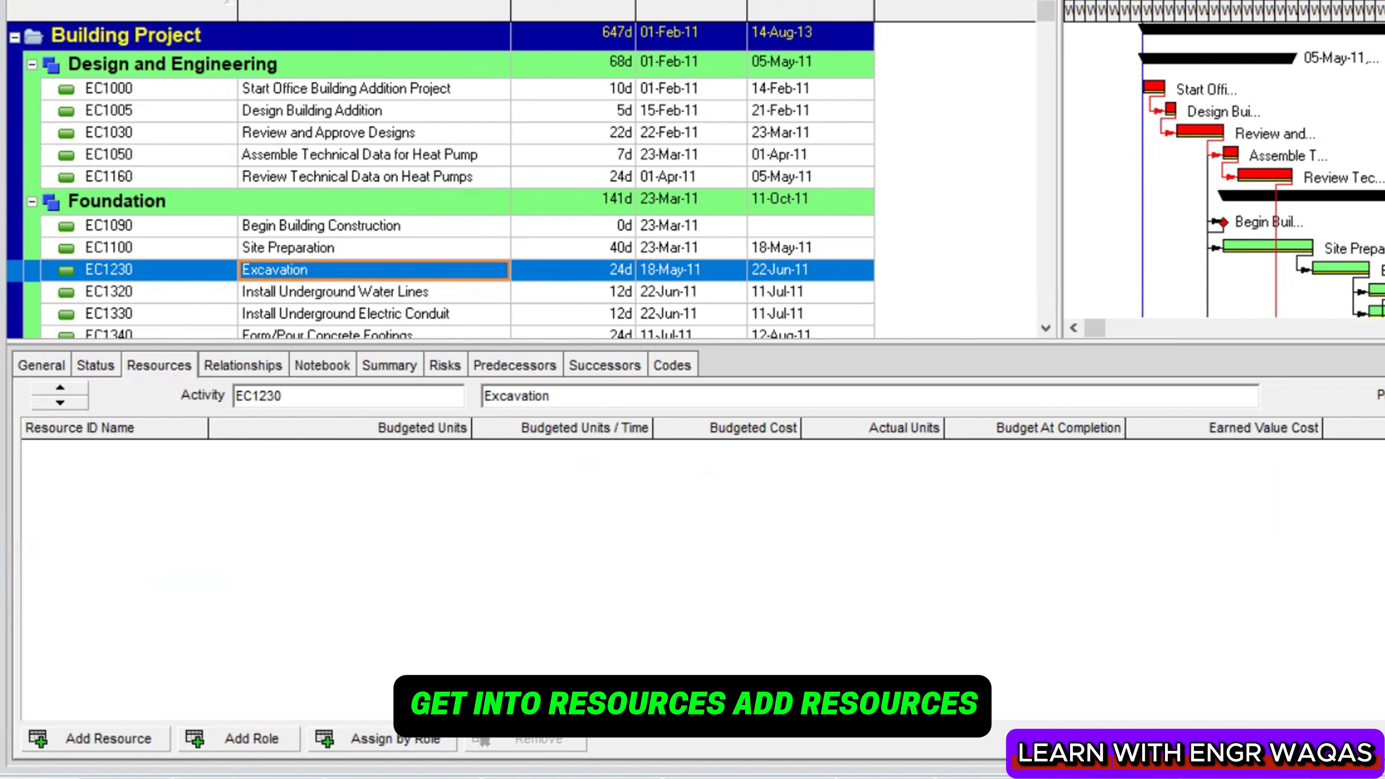
{"action": "left_click", "coordinate": [130, 734]}
{"action": "left_click", "coordinate": [1057, 428]}
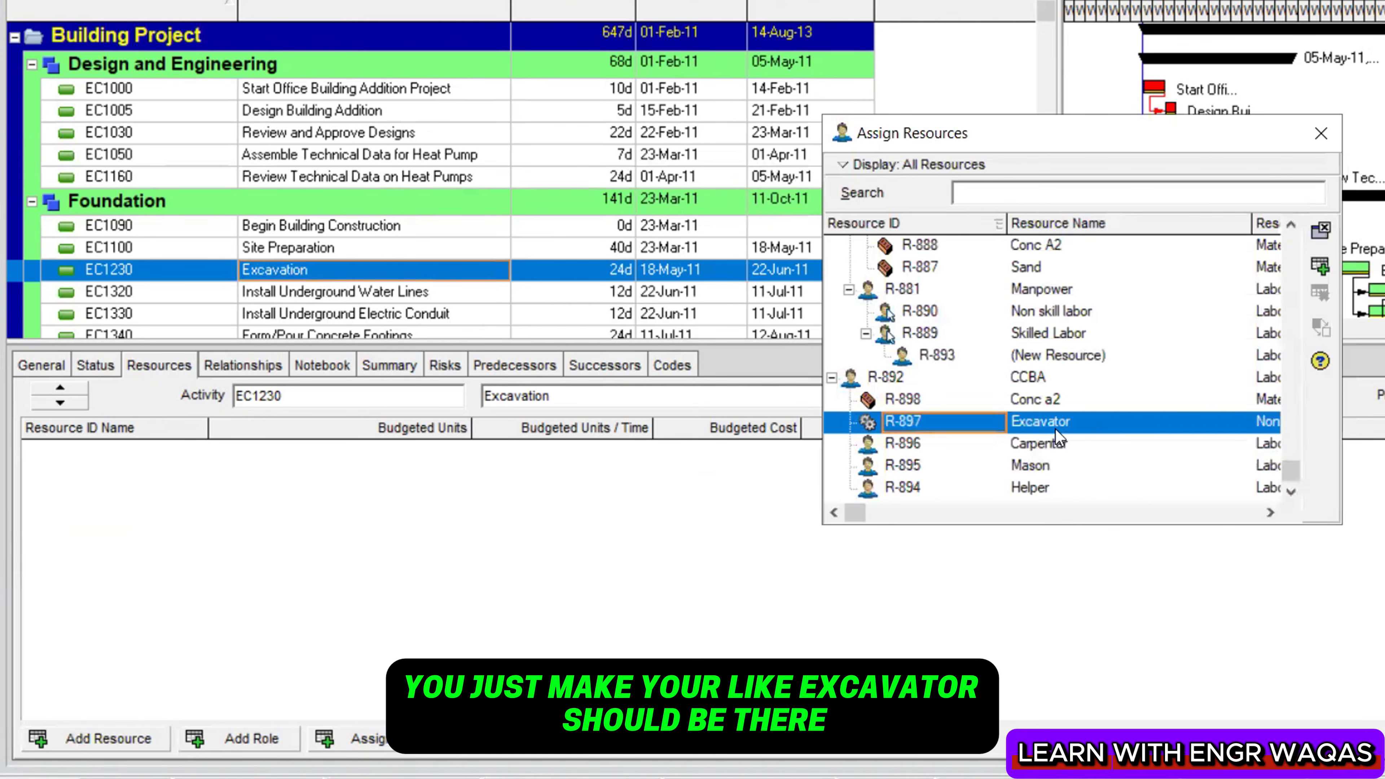
{"action": "left_click", "coordinate": [1322, 268]}
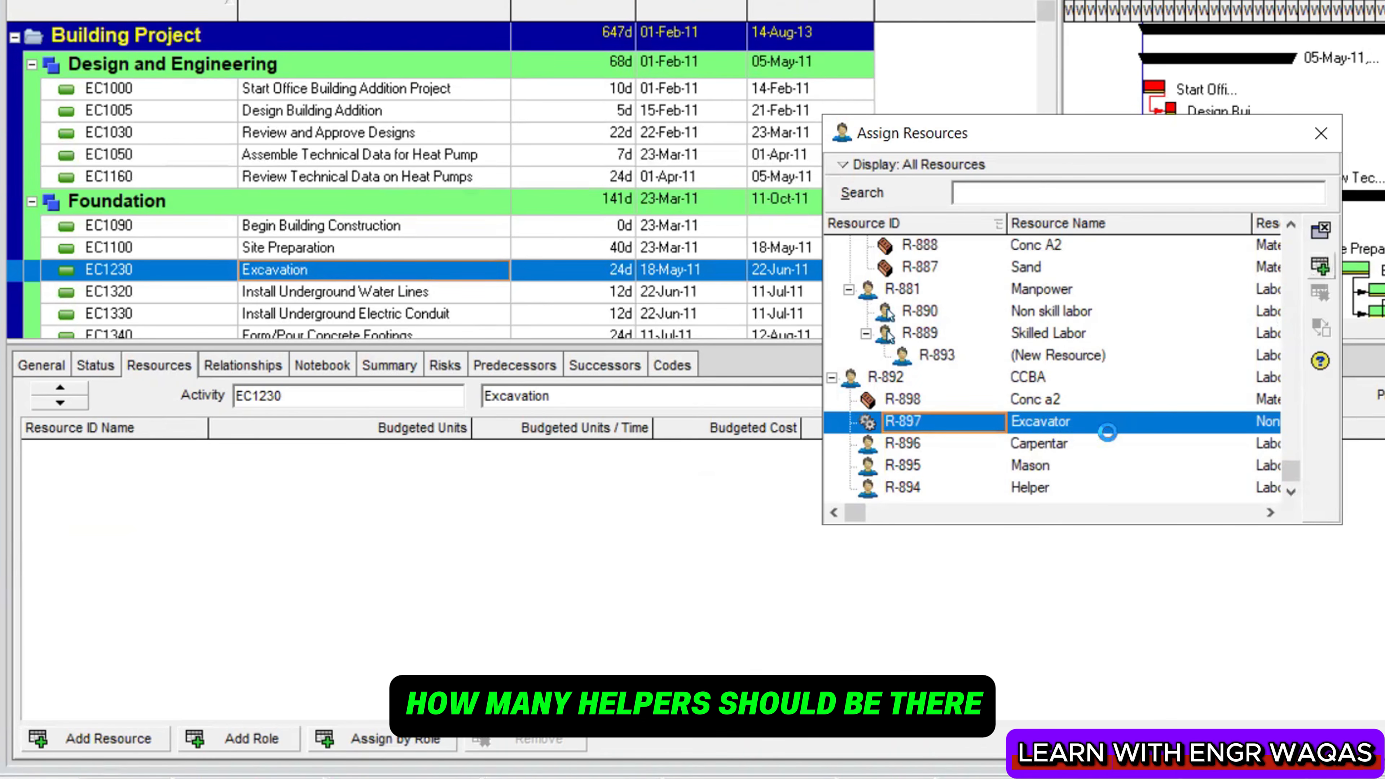
{"action": "double_click", "coordinate": [1052, 484]}
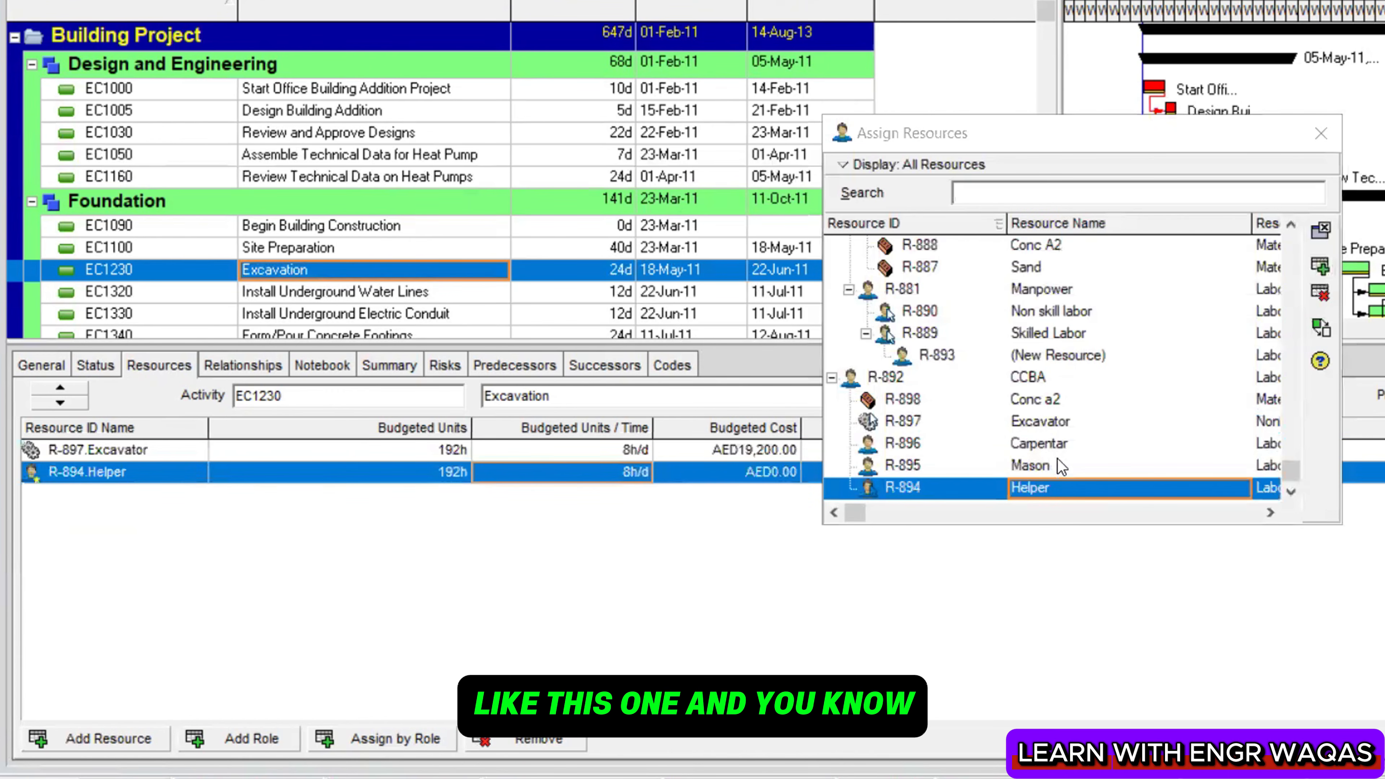
{"action": "left_click", "coordinate": [1310, 137]}
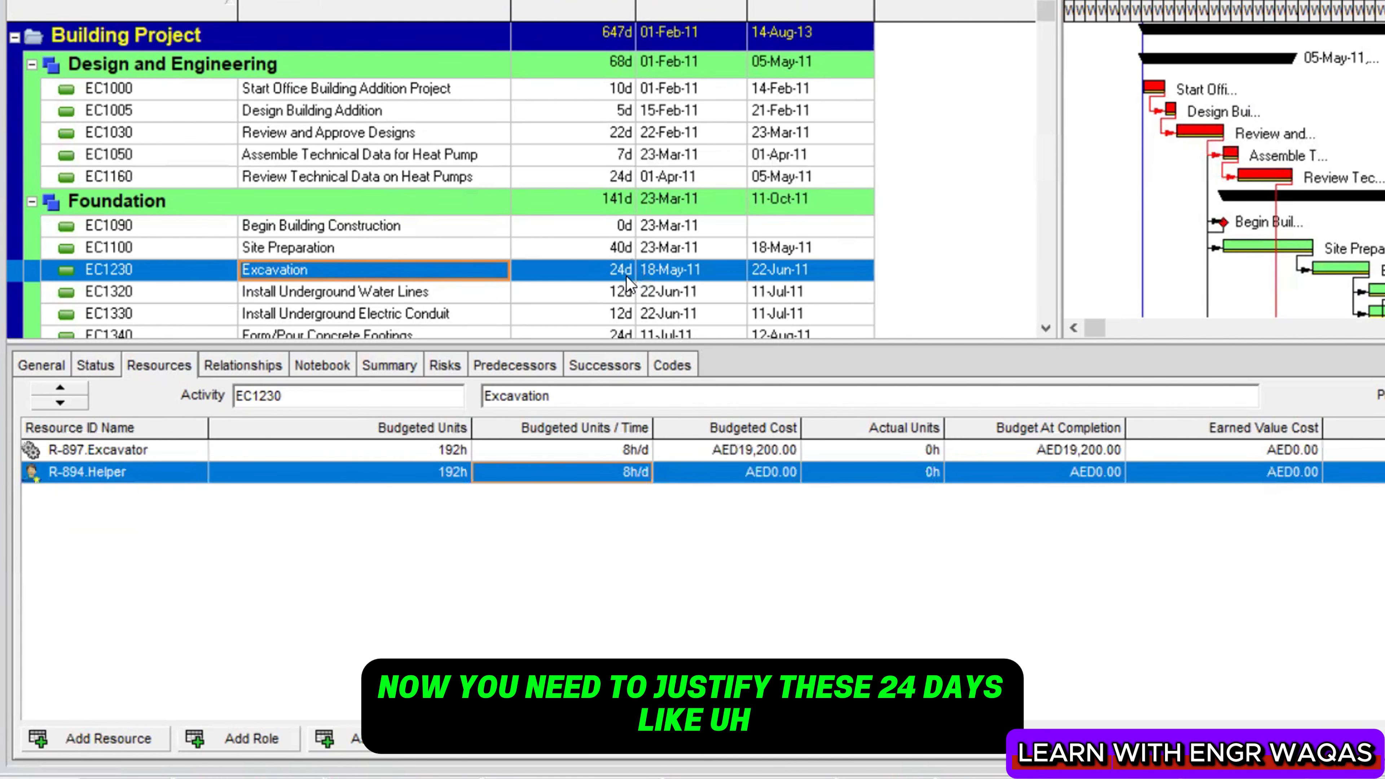
Set the Excavation activity's Budgeted Units / Time to 30h/d for the Excavator and 100h/d for the Helper
{"action": "left_click", "coordinate": [593, 450]}
{"action": "left_click", "coordinate": [611, 451]}
{"action": "left_click_drag", "start_coordinate": [610, 451], "coordinate": [413, 451]}
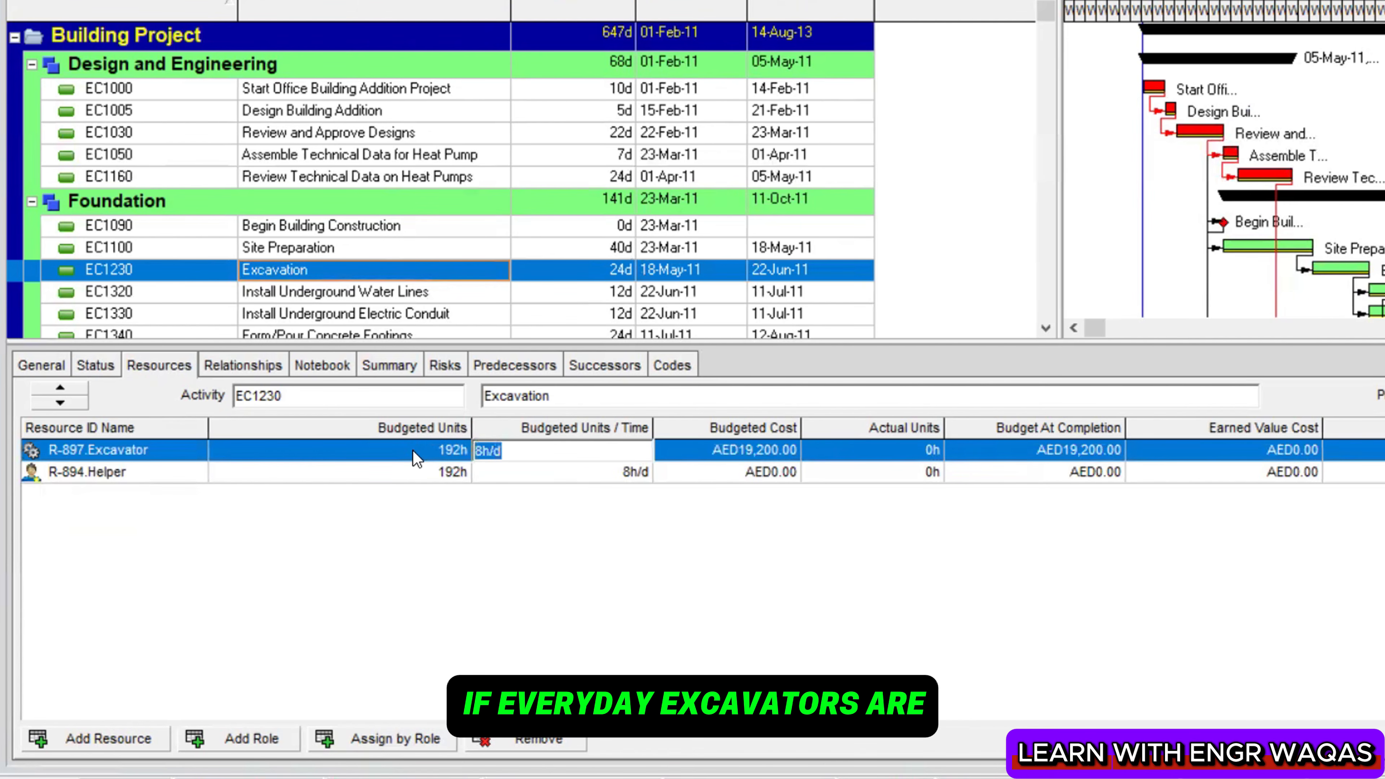
{"action": "type", "text": "30"}
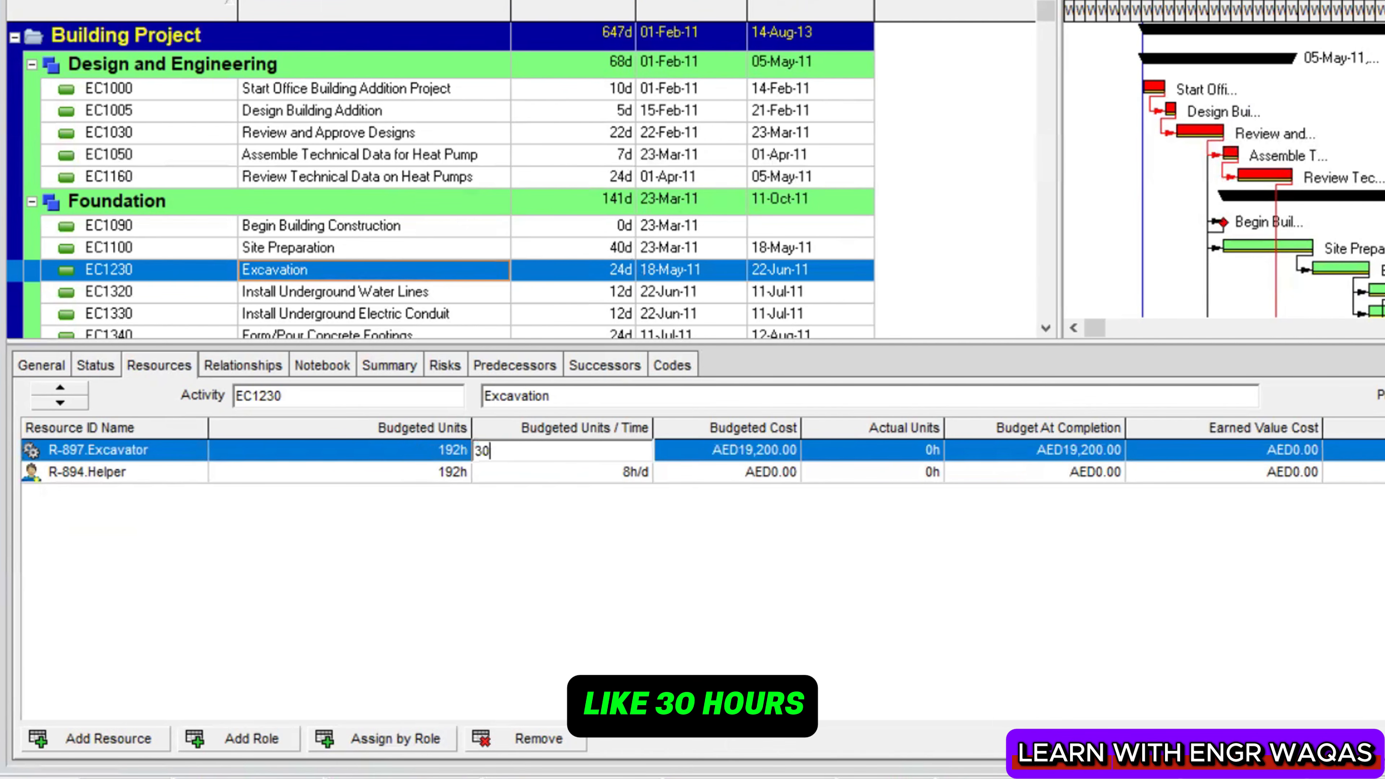
{"action": "left_click", "coordinate": [567, 472]}
{"action": "type", "text": "100"}
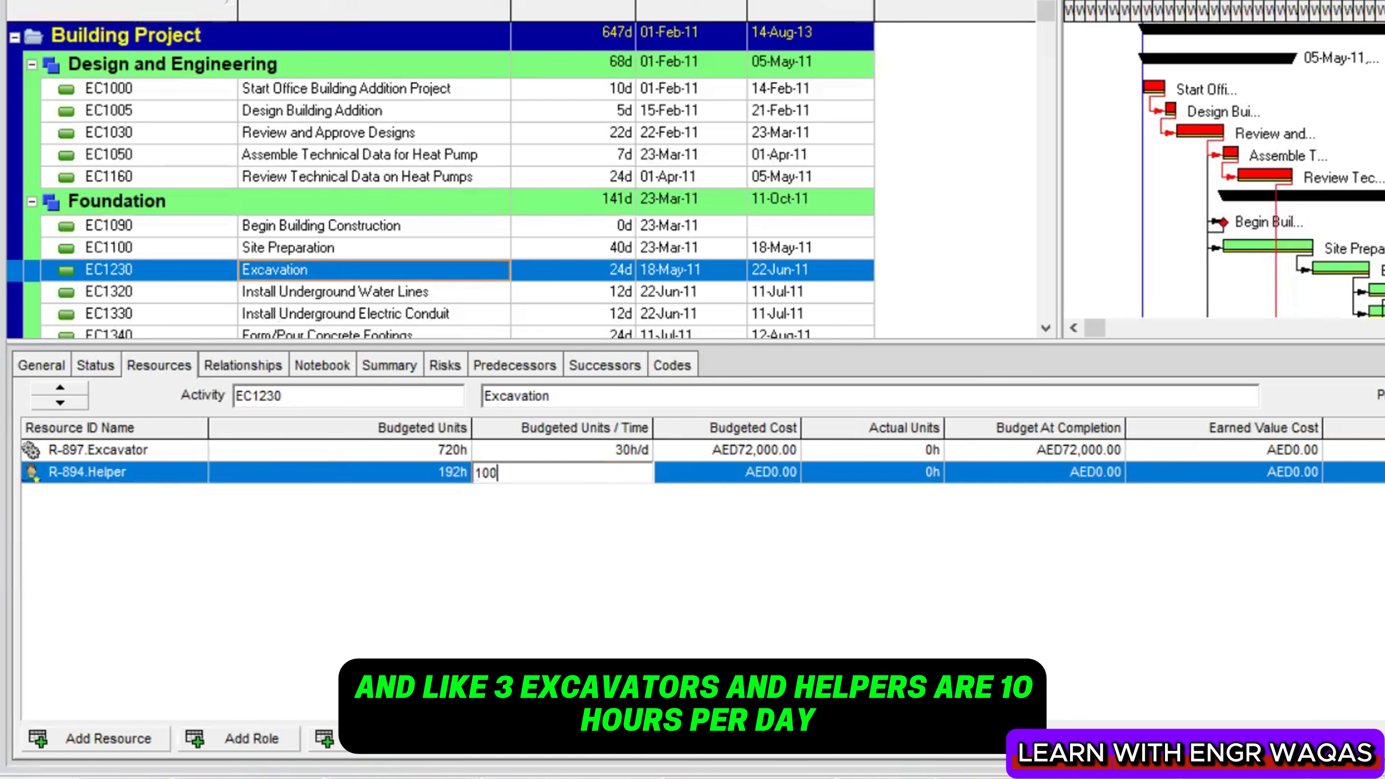
{"action": "key", "text": "Return"}
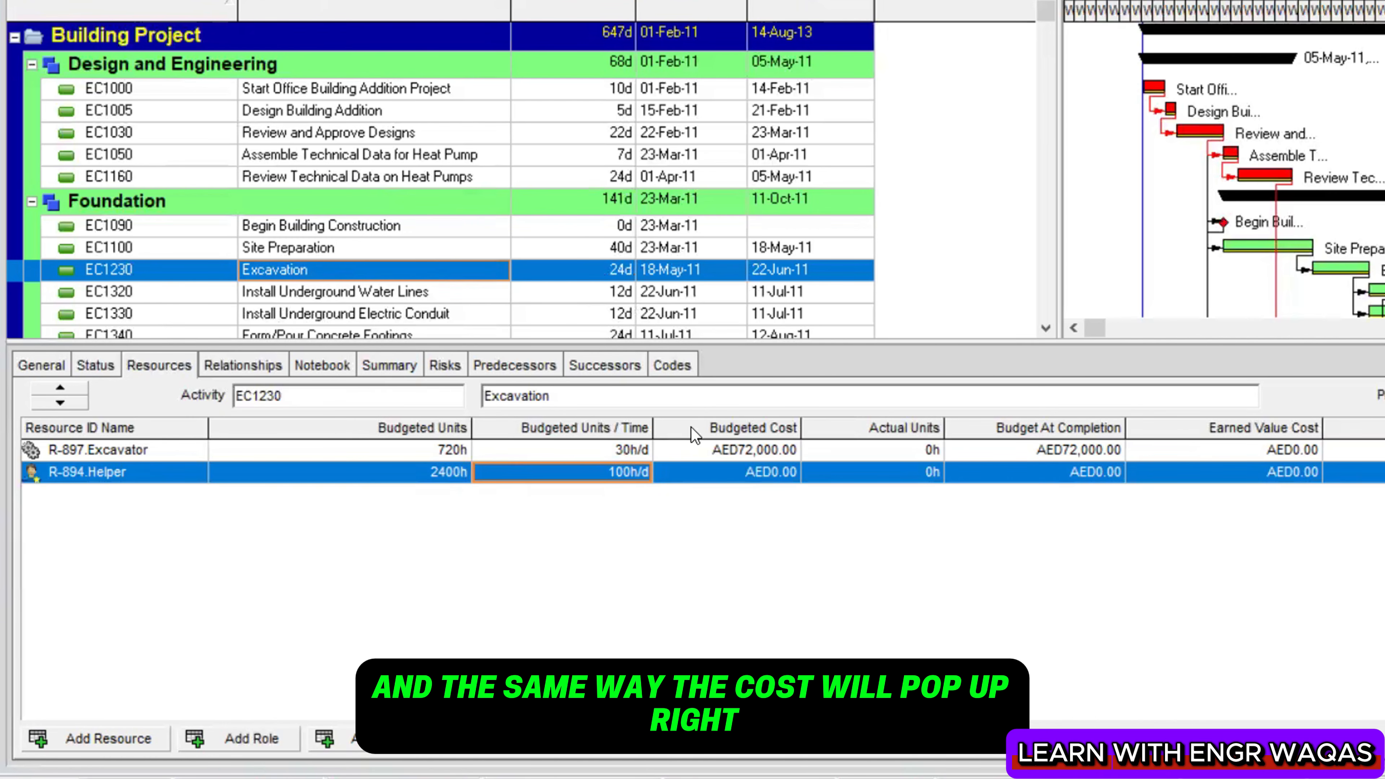
Set the Helper resource's standard rate to AED5 per hour and return to the Excavation activity's resource assignments
{"action": "left_click", "coordinate": [778, 480]}
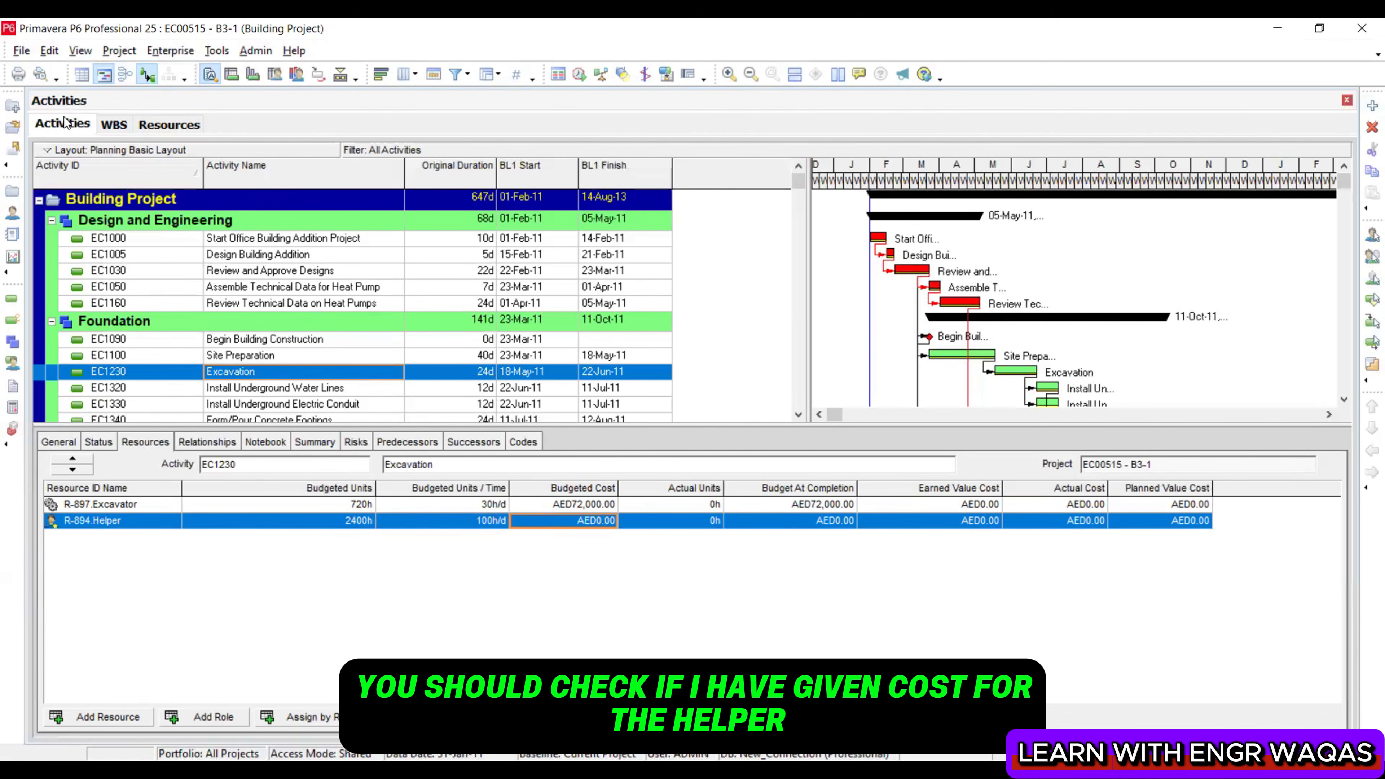
{"action": "left_click", "coordinate": [169, 124]}
{"action": "left_click", "coordinate": [278, 398]}
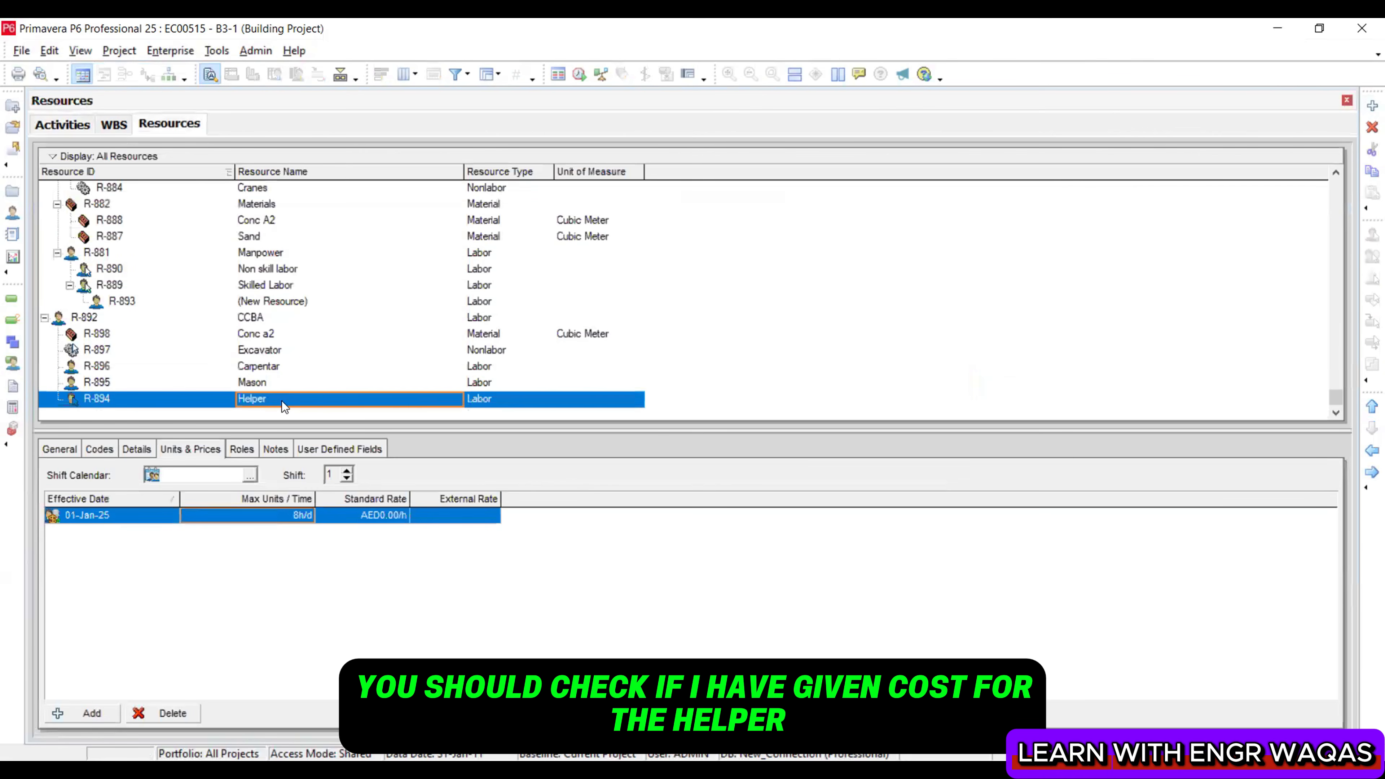
{"action": "left_click", "coordinate": [390, 516]}
{"action": "left_click", "coordinate": [391, 516]}
{"action": "type", "text": "5"}
{"action": "key", "text": "Return"}
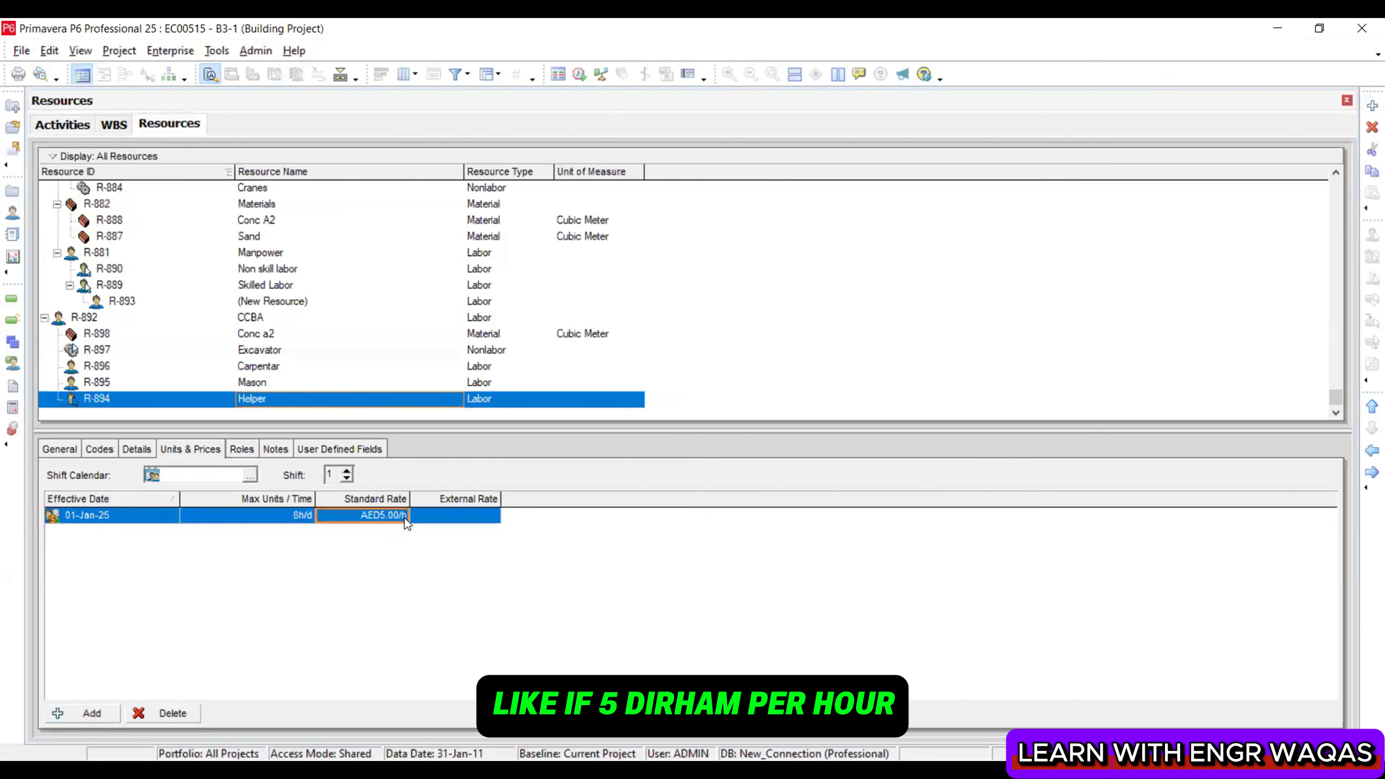
{"action": "left_click", "coordinate": [49, 127]}
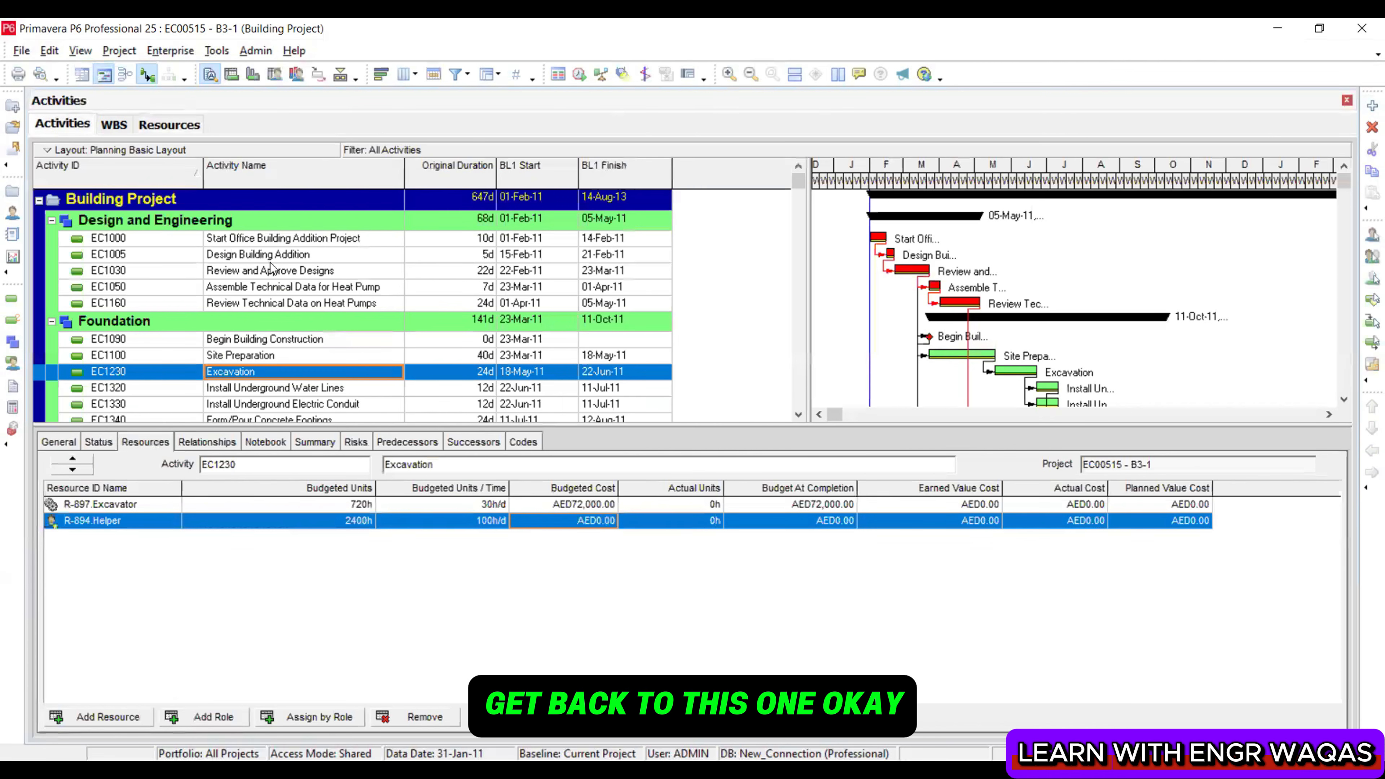
{"action": "left_click", "coordinate": [680, 428]}
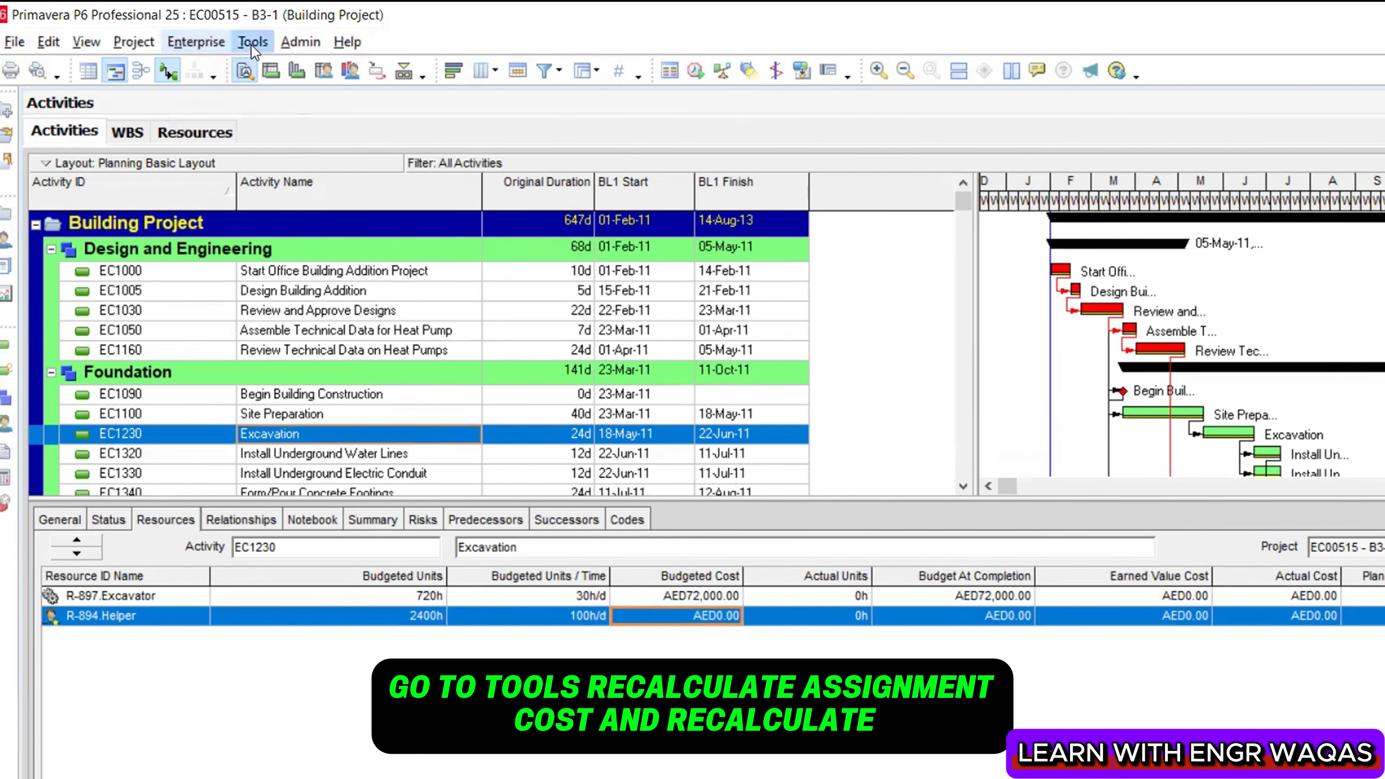
Recalculate the assignment costs with Synchronize Overtime Factor while recalculating cost enabled
{"action": "left_click", "coordinate": [216, 50]}
{"action": "left_click", "coordinate": [343, 119]}
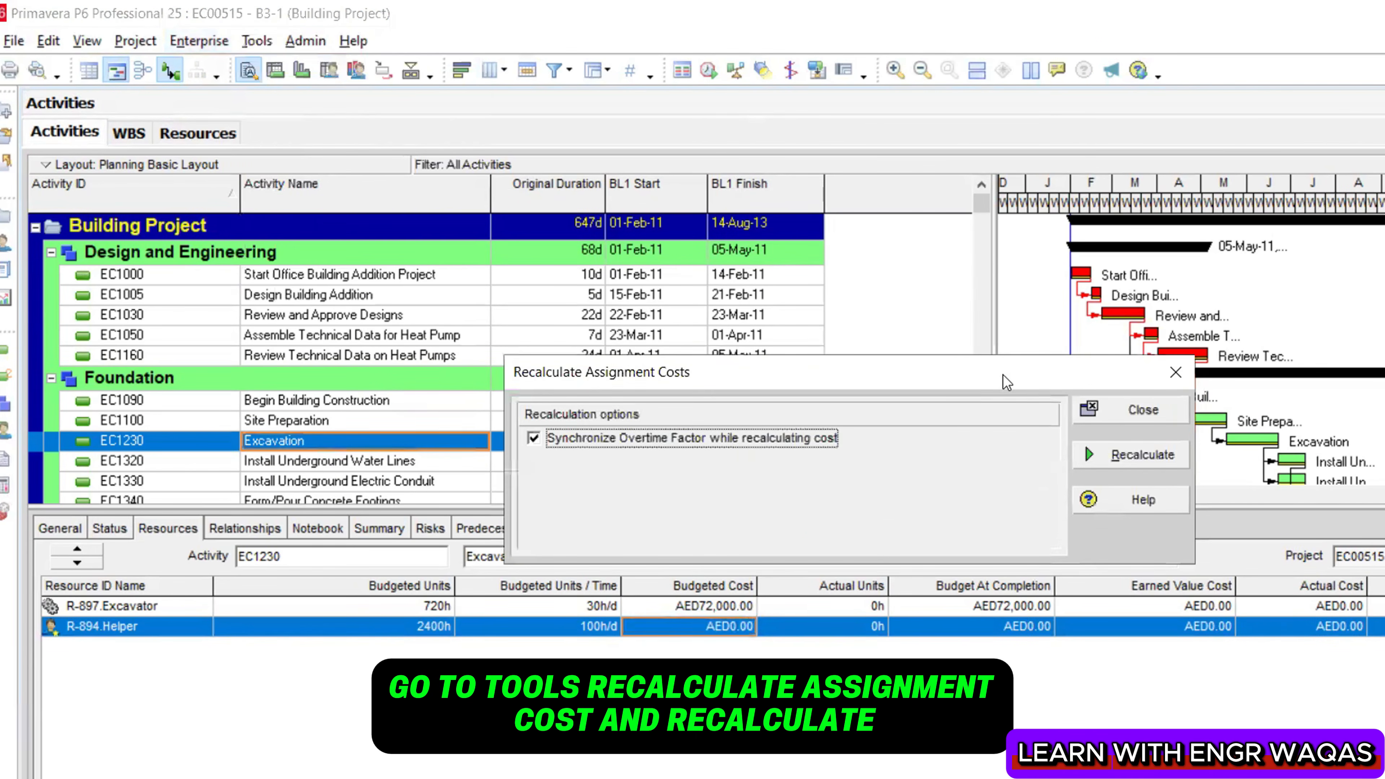
{"action": "left_click", "coordinate": [1133, 448]}
{"action": "left_click", "coordinate": [854, 504]}
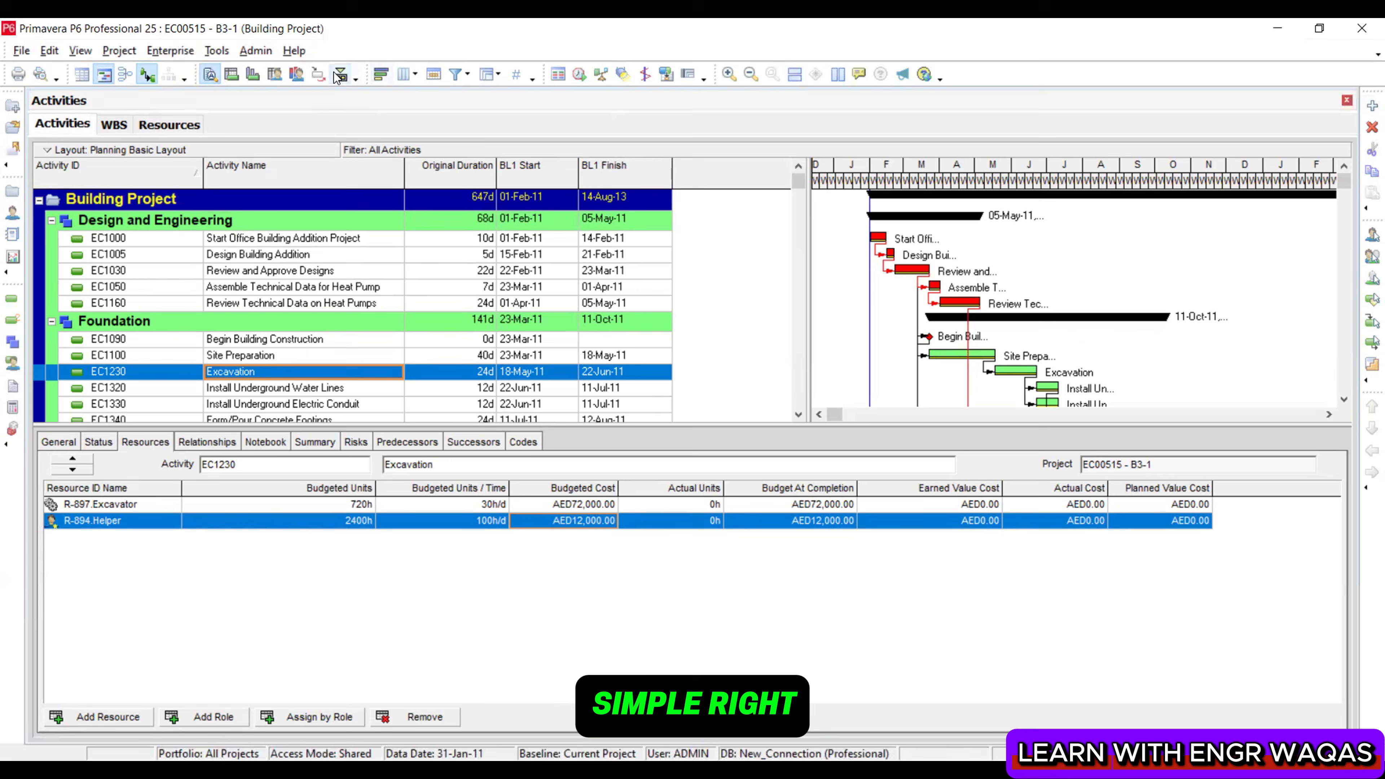
Hide the activity details and show the Activity Usage Profile beneath the activity list
{"action": "left_click", "coordinate": [410, 71]}
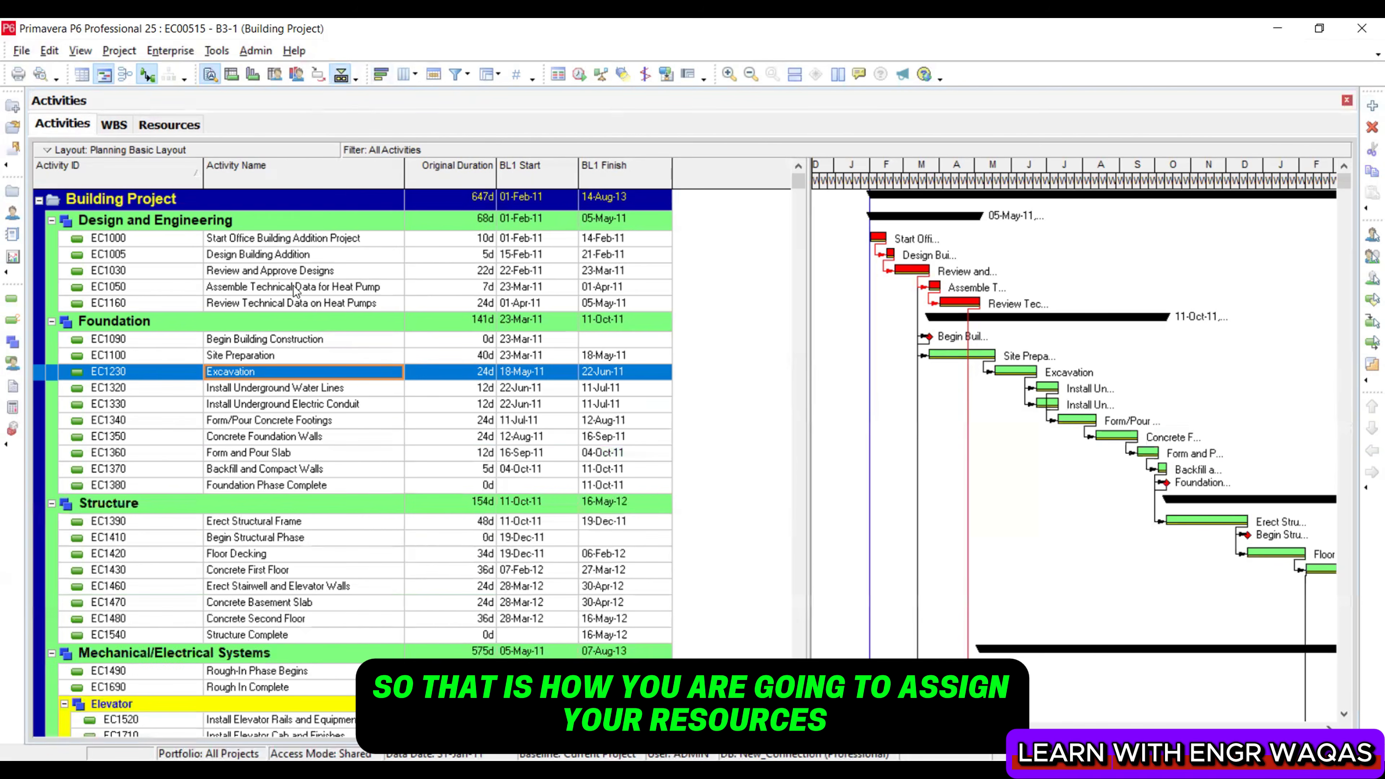
{"action": "scroll", "coordinate": [286, 474], "scroll_direction": "down", "scroll_amount": 3}
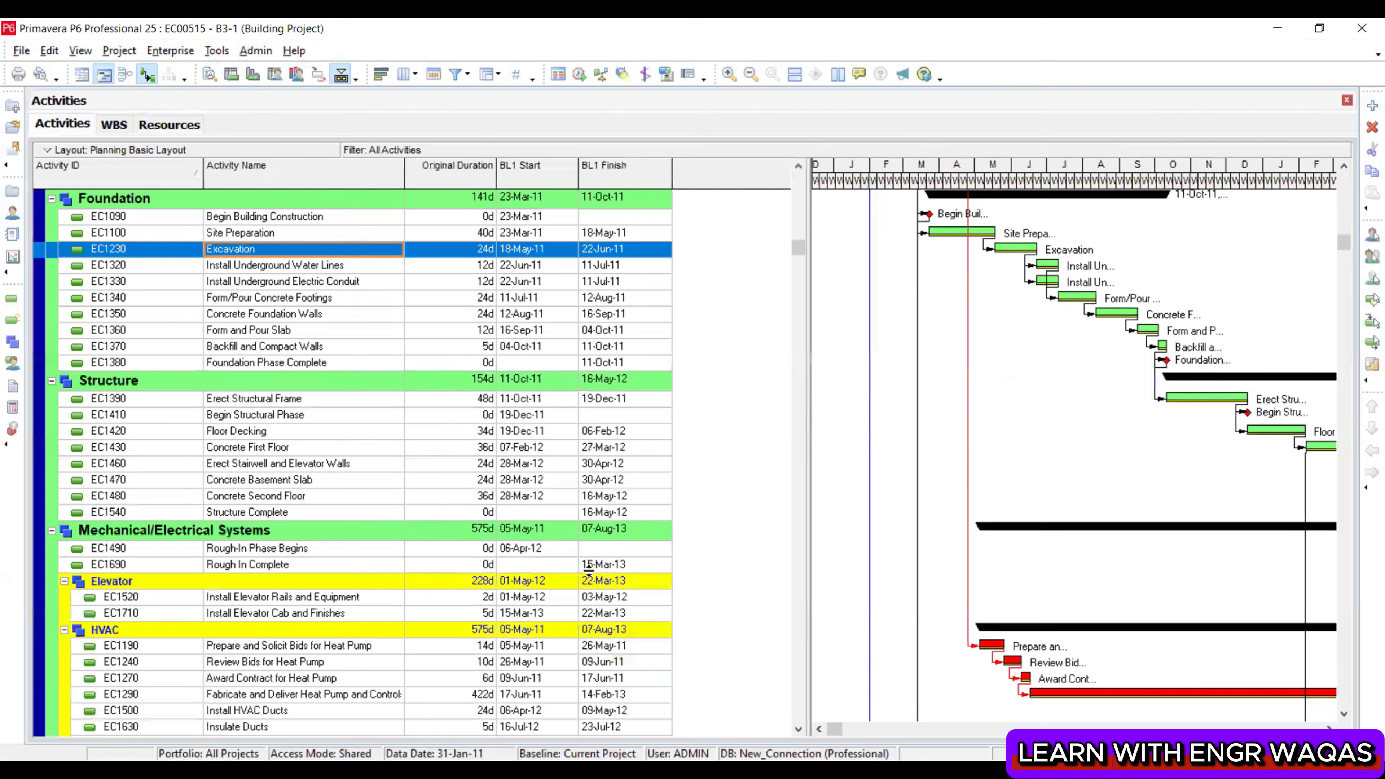
{"action": "scroll", "coordinate": [589, 571], "scroll_direction": "down", "scroll_amount": 1}
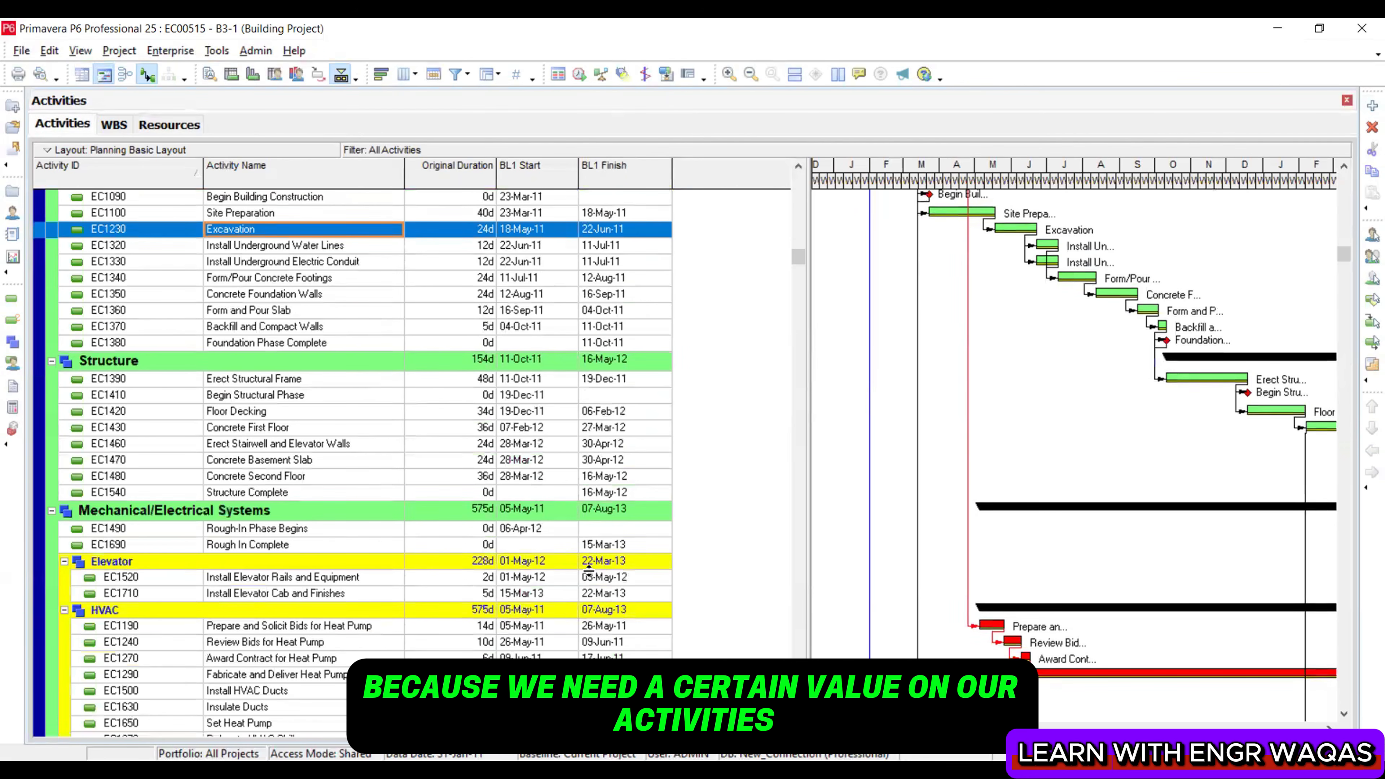
{"action": "scroll", "coordinate": [510, 454], "scroll_direction": "up", "scroll_amount": 3}
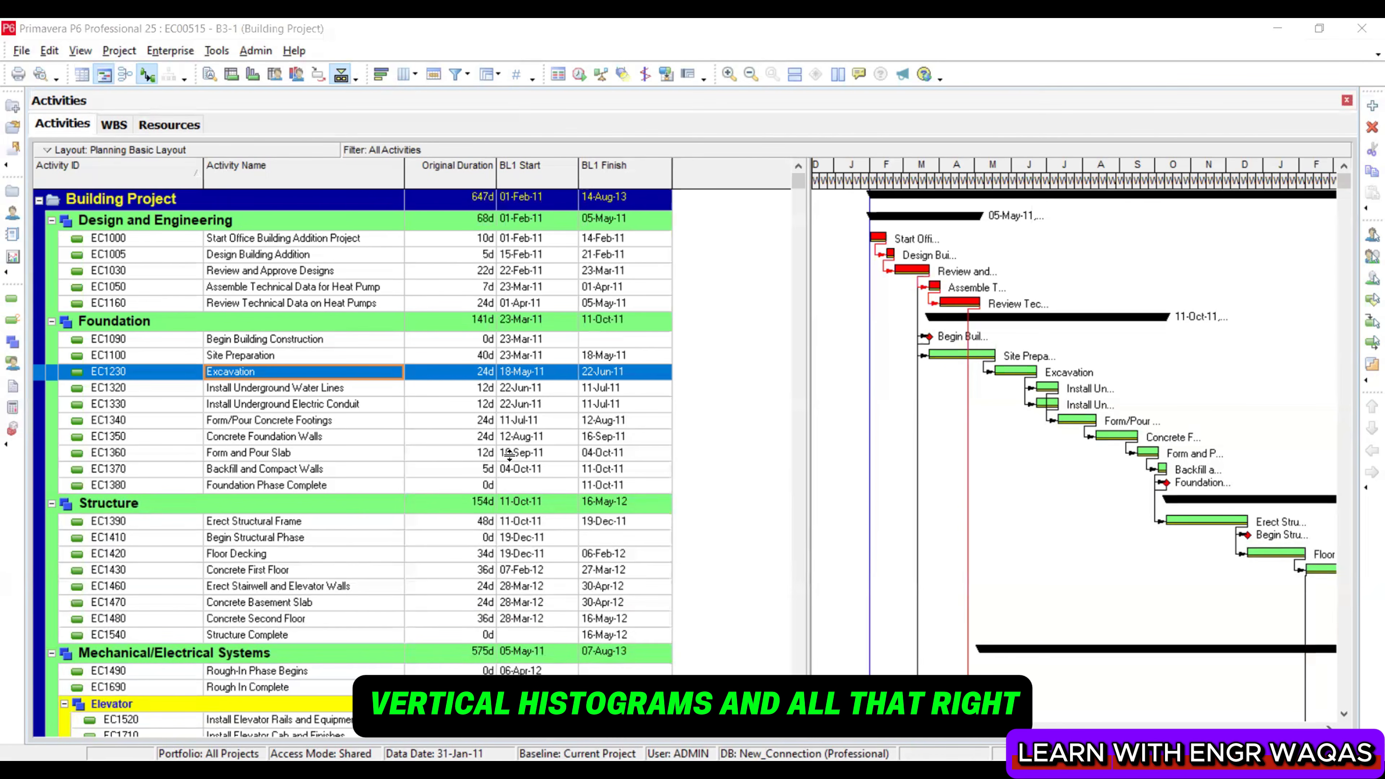
{"action": "left_click", "coordinate": [80, 50]}
{"action": "mouse_move", "coordinate": [158, 101]}
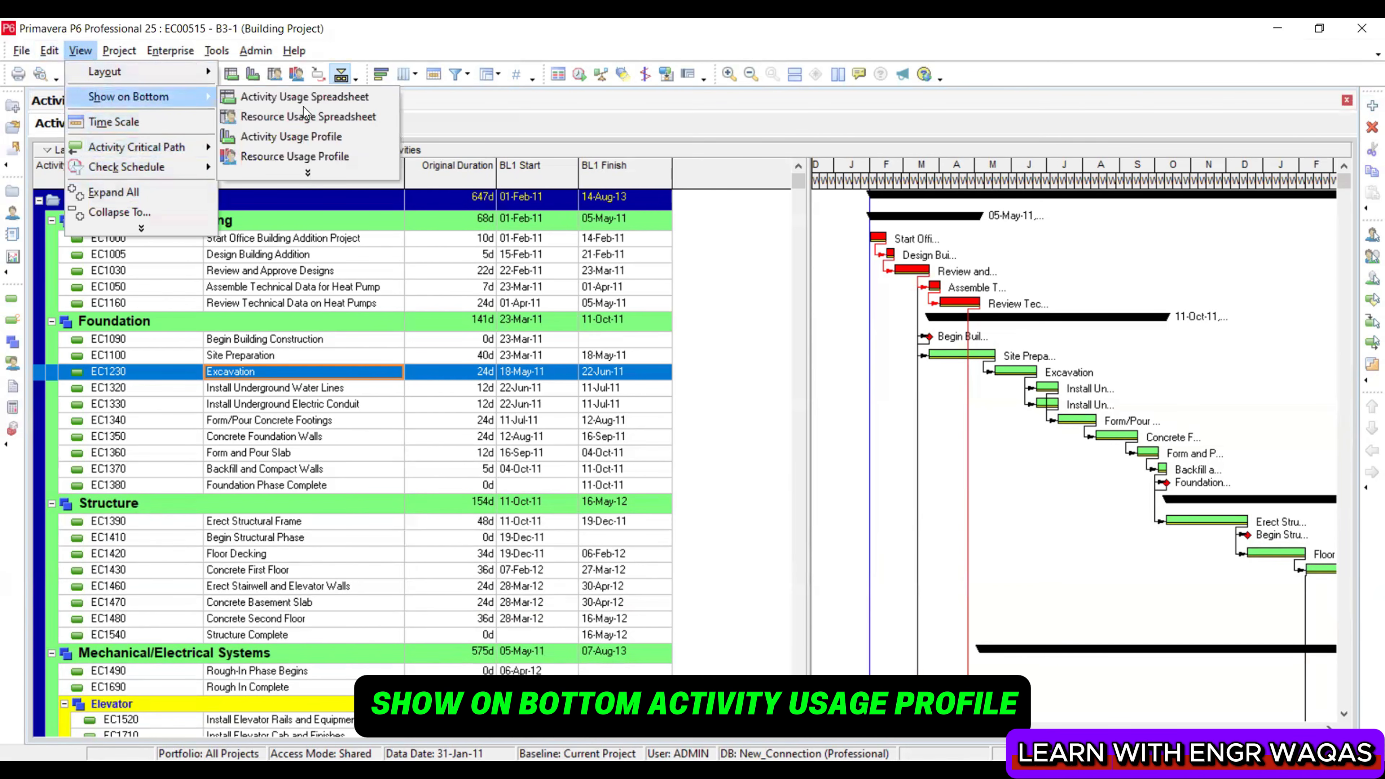
{"action": "left_click", "coordinate": [321, 143]}
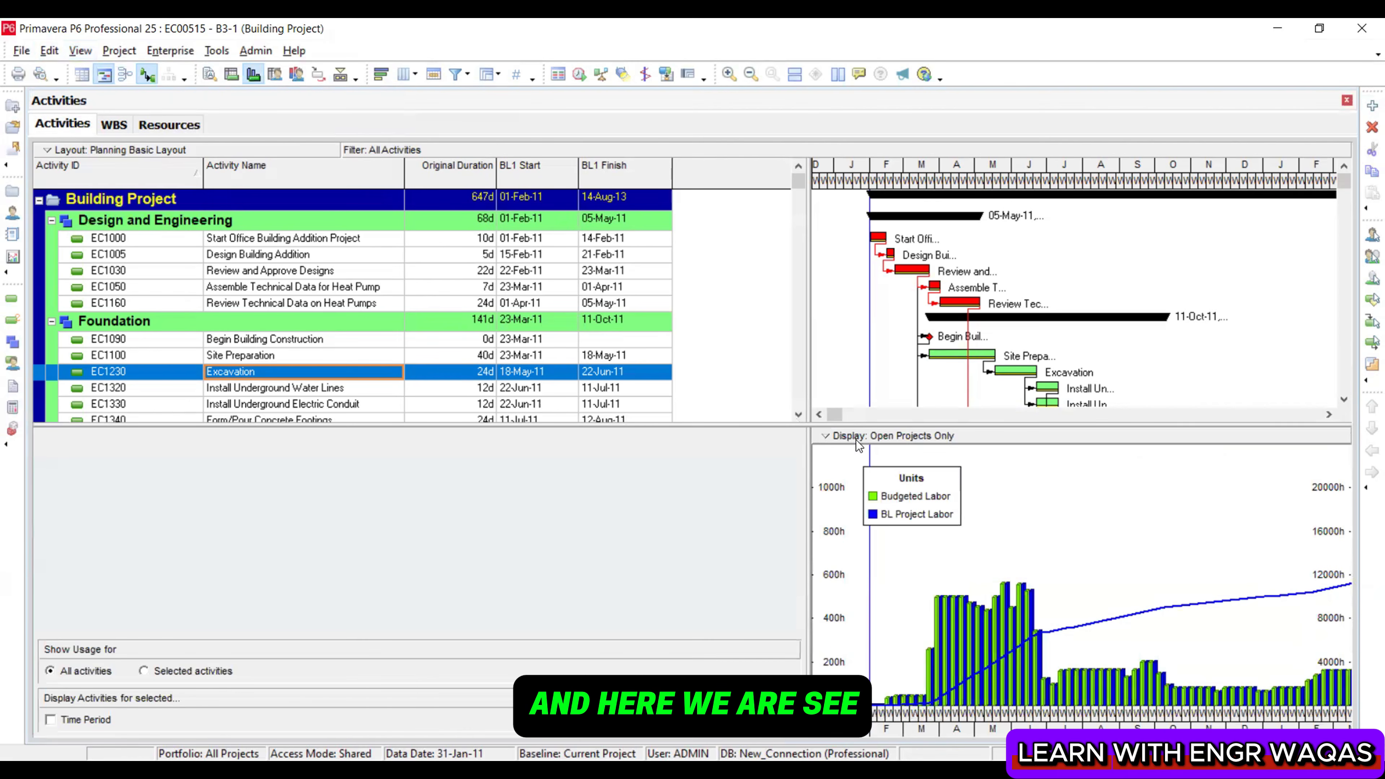
Widen the Gantt chart and usage profile area and stretch the timescale to weekly intervals around March and April 2011
{"action": "left_click_drag", "start_coordinate": [811, 398], "coordinate": [717, 398]}
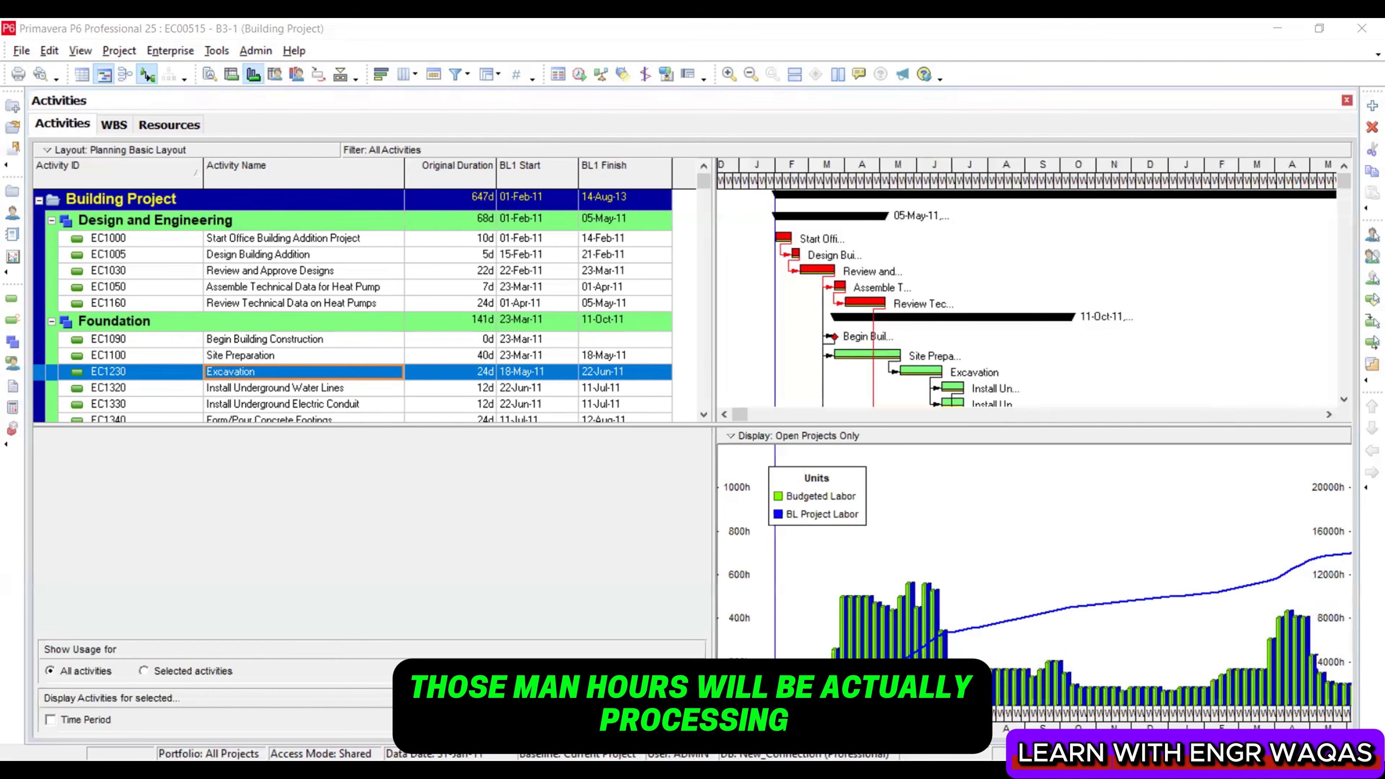
{"action": "left_click_drag", "start_coordinate": [807, 180], "coordinate": [1148, 180]}
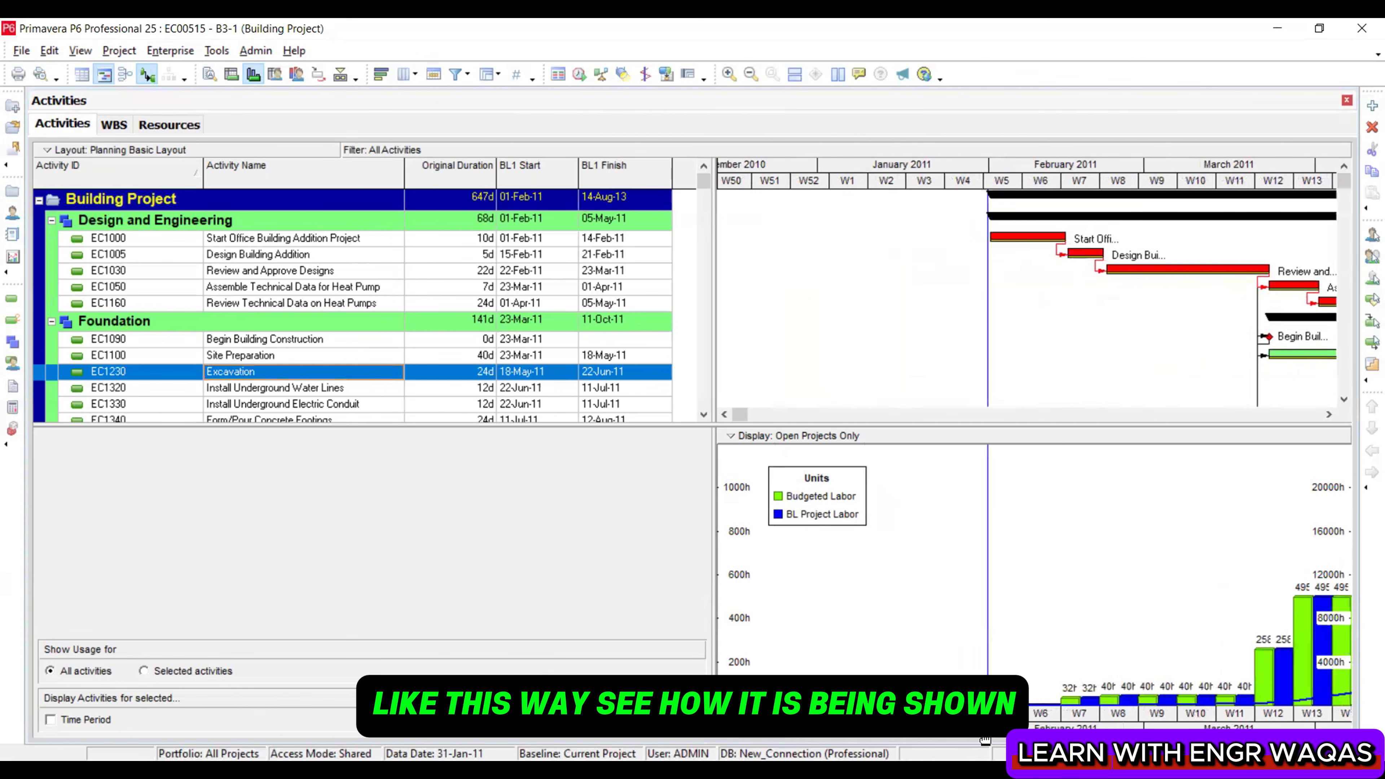
{"action": "left_click_drag", "start_coordinate": [1298, 732], "coordinate": [806, 732]}
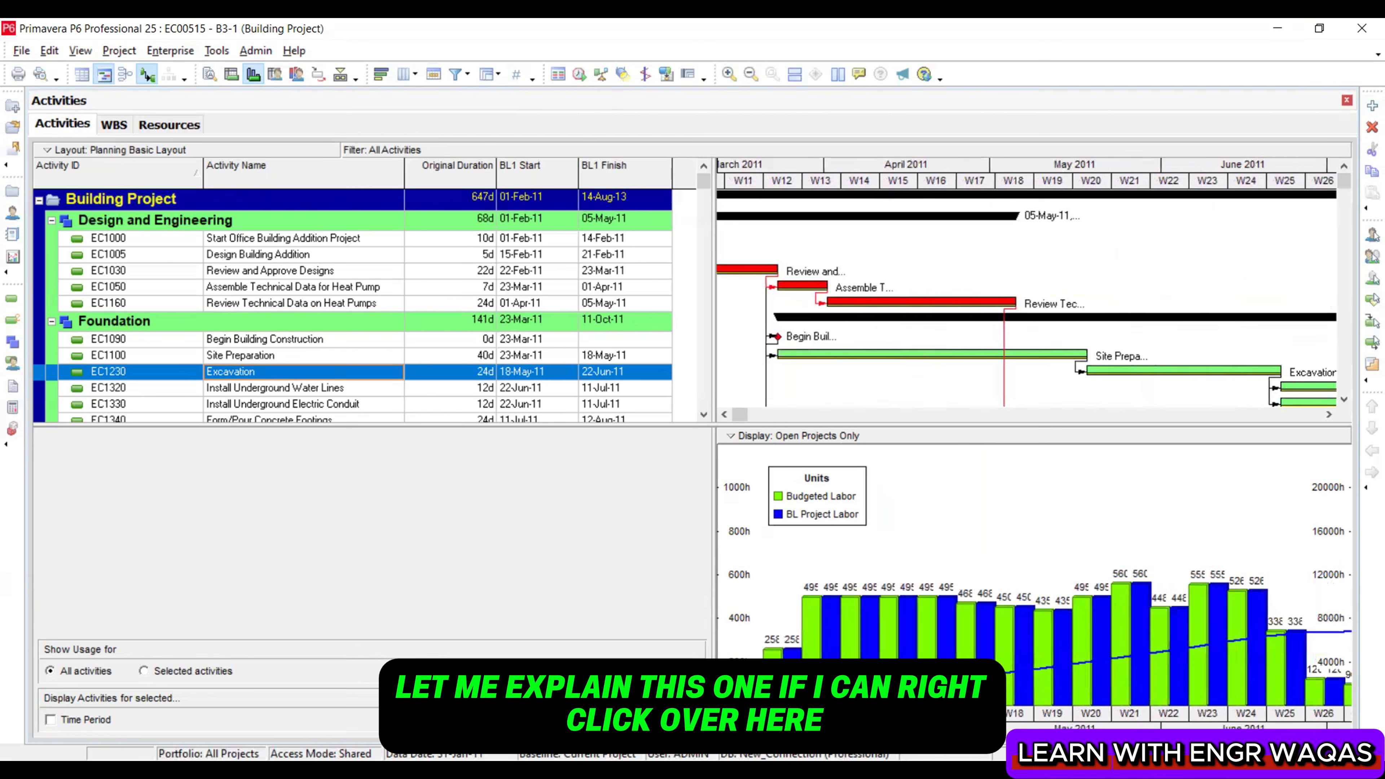
{"action": "left_click_drag", "start_coordinate": [923, 718], "coordinate": [1154, 720]}
Open the Activity Usage Profile Options and apply Major and Minor vertical lines with Solid horizontal lines to the graph
{"action": "right_click", "coordinate": [938, 482]}
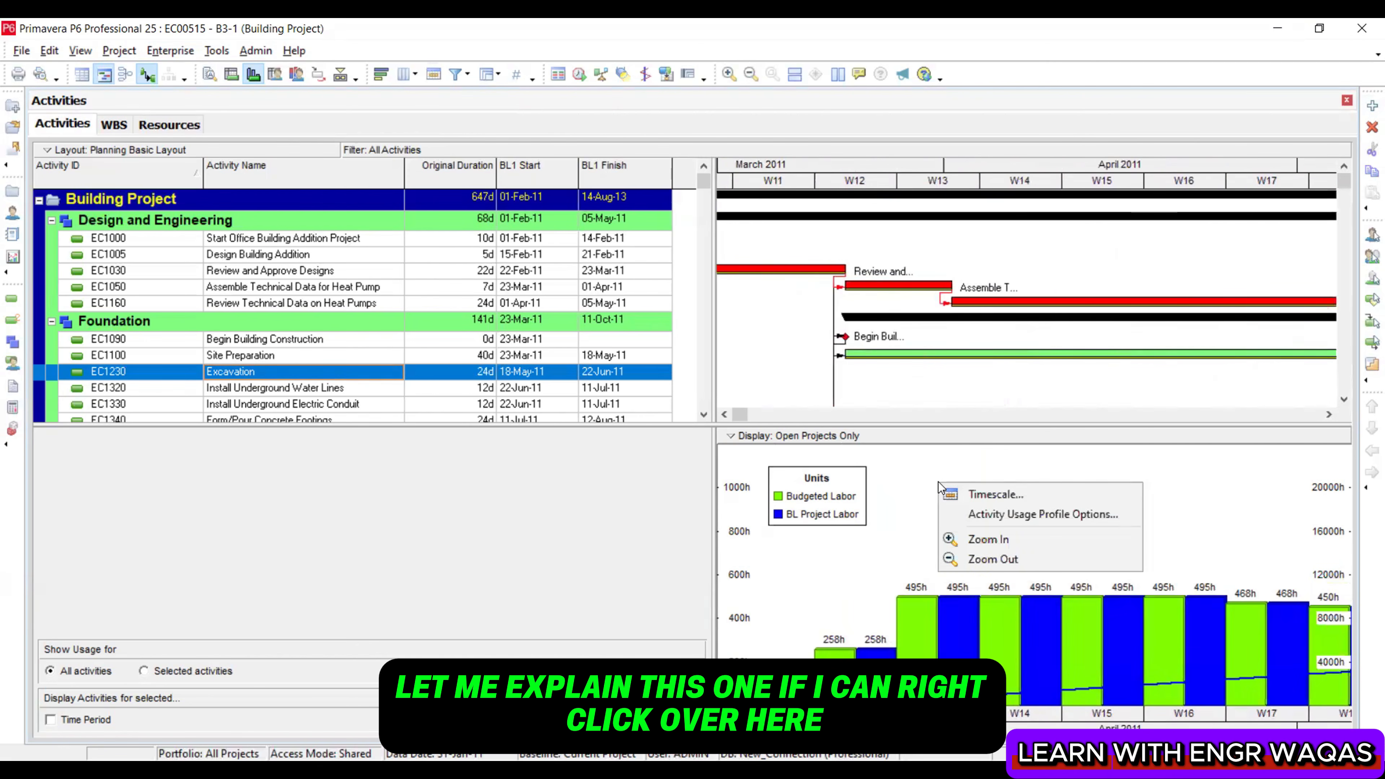
{"action": "left_click", "coordinate": [981, 513]}
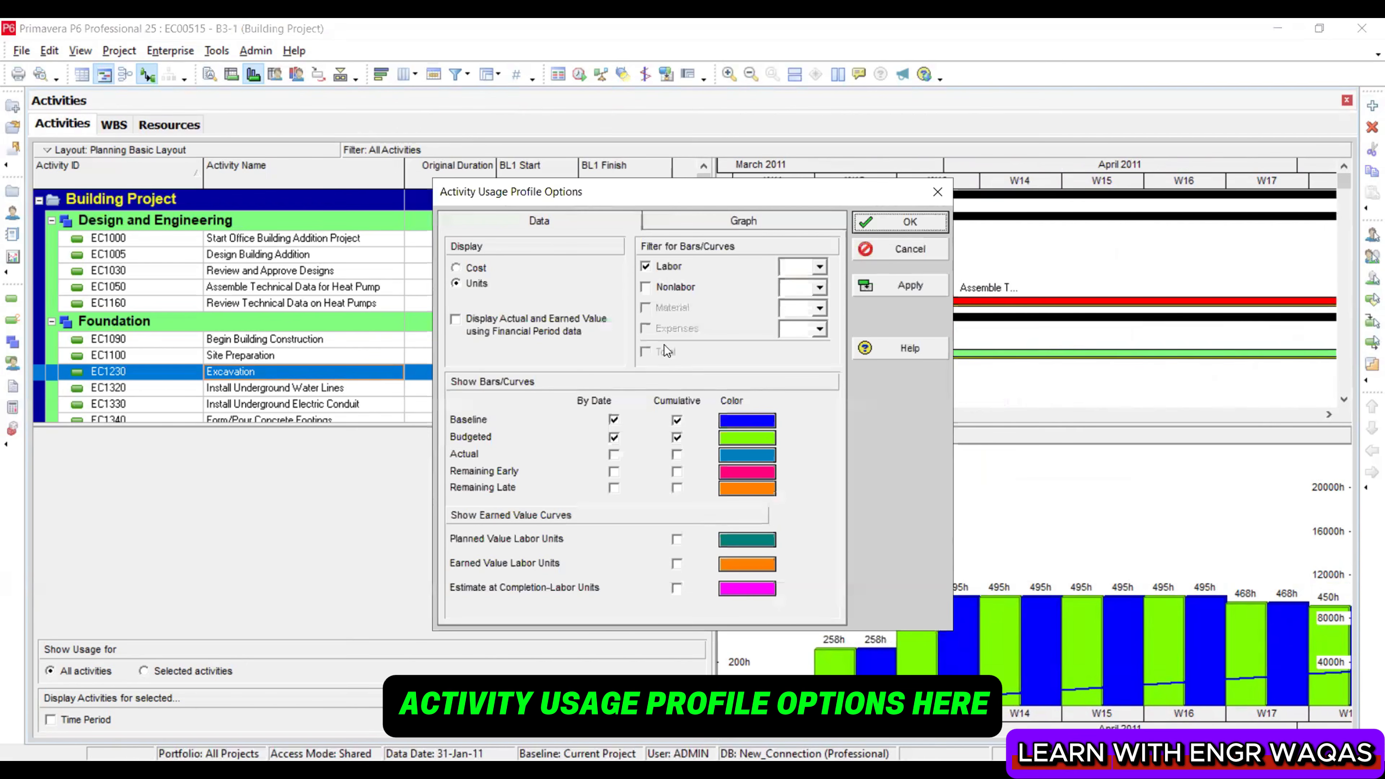
{"action": "left_click", "coordinate": [726, 223]}
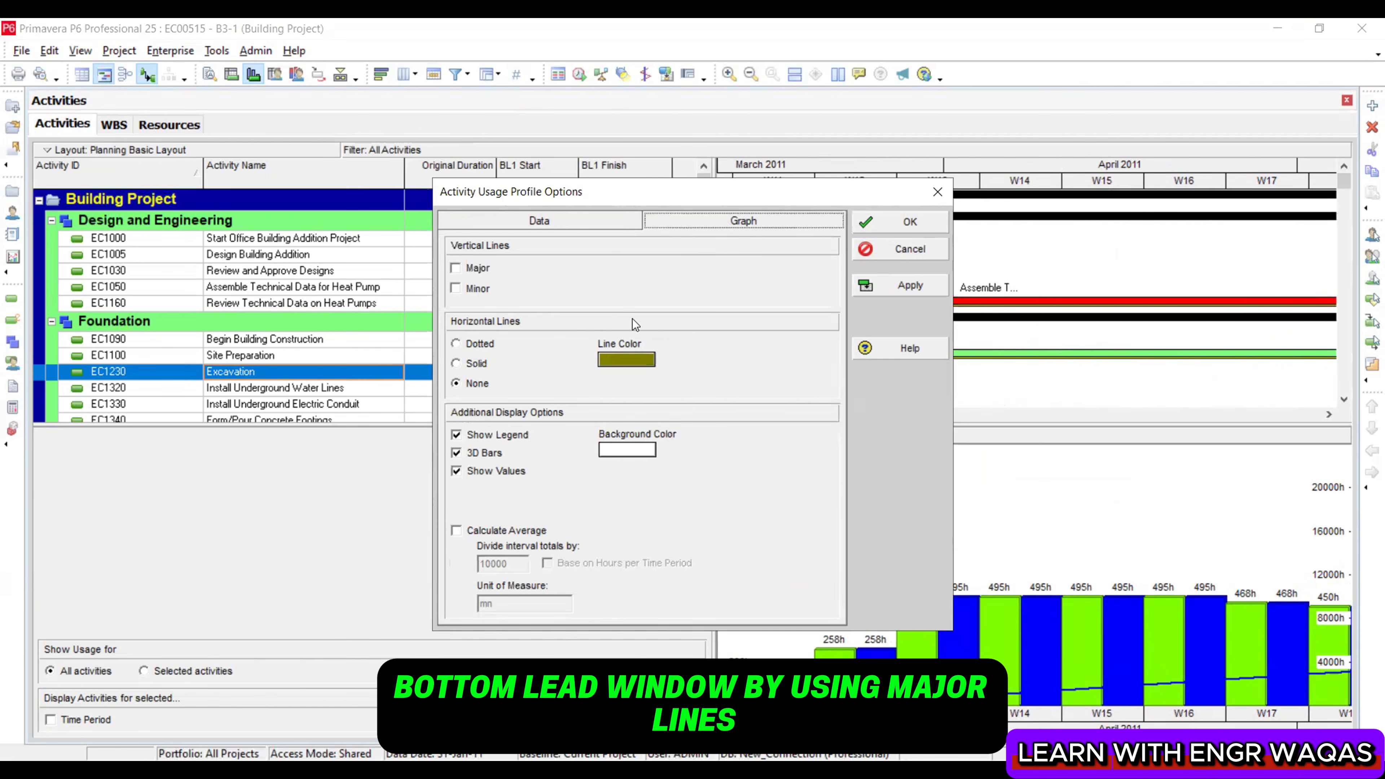
{"action": "left_click", "coordinate": [489, 269]}
{"action": "left_click", "coordinate": [485, 293]}
{"action": "left_click", "coordinate": [473, 363]}
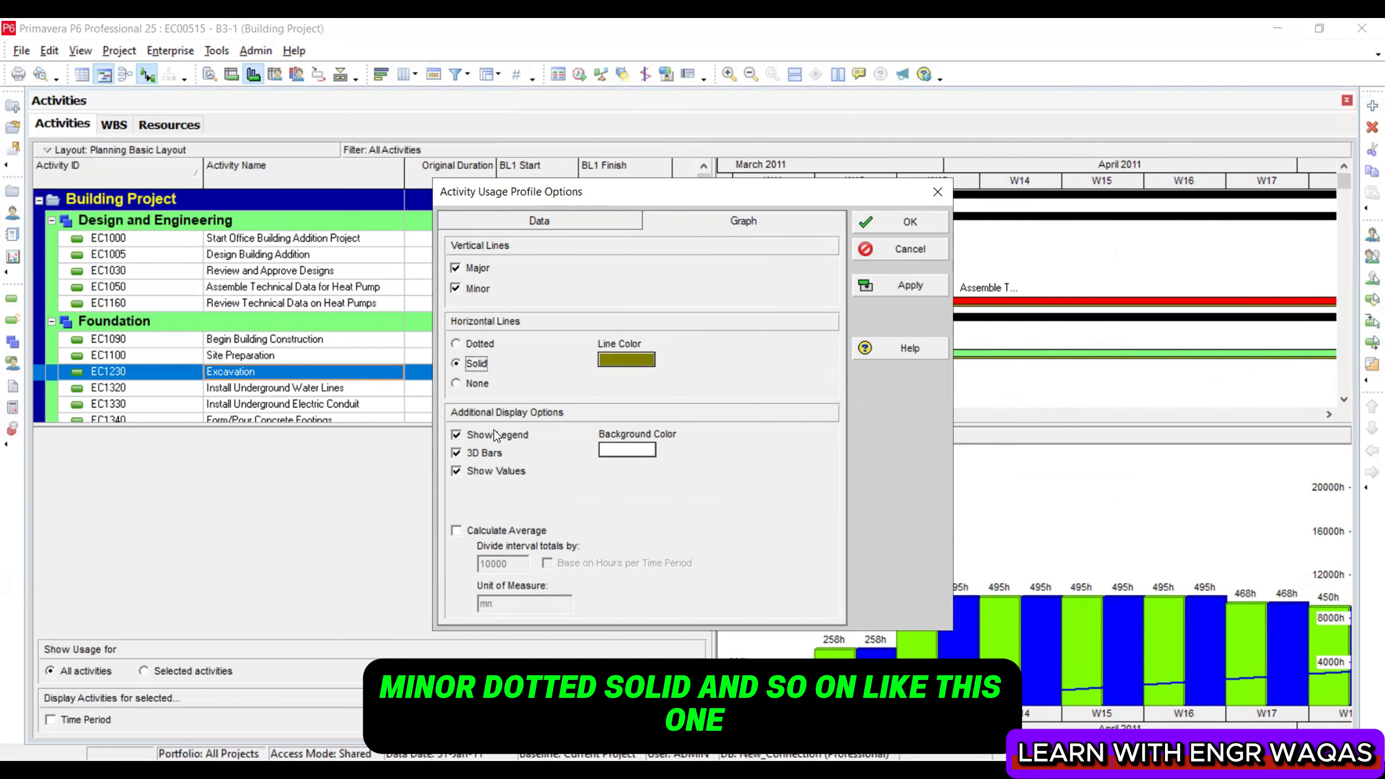
{"action": "left_click", "coordinate": [903, 286]}
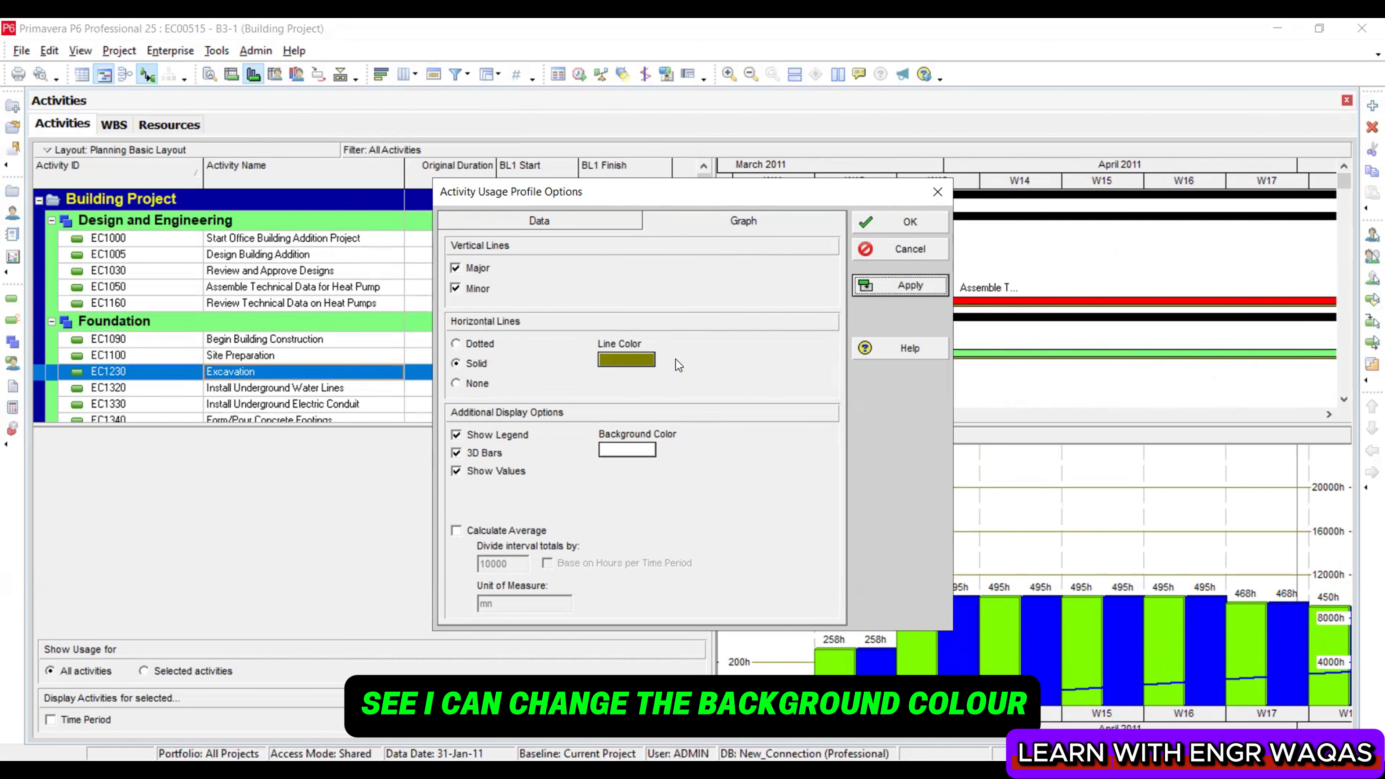
Change the usage profile graph's background color to orange and apply it
{"action": "left_click", "coordinate": [635, 452]}
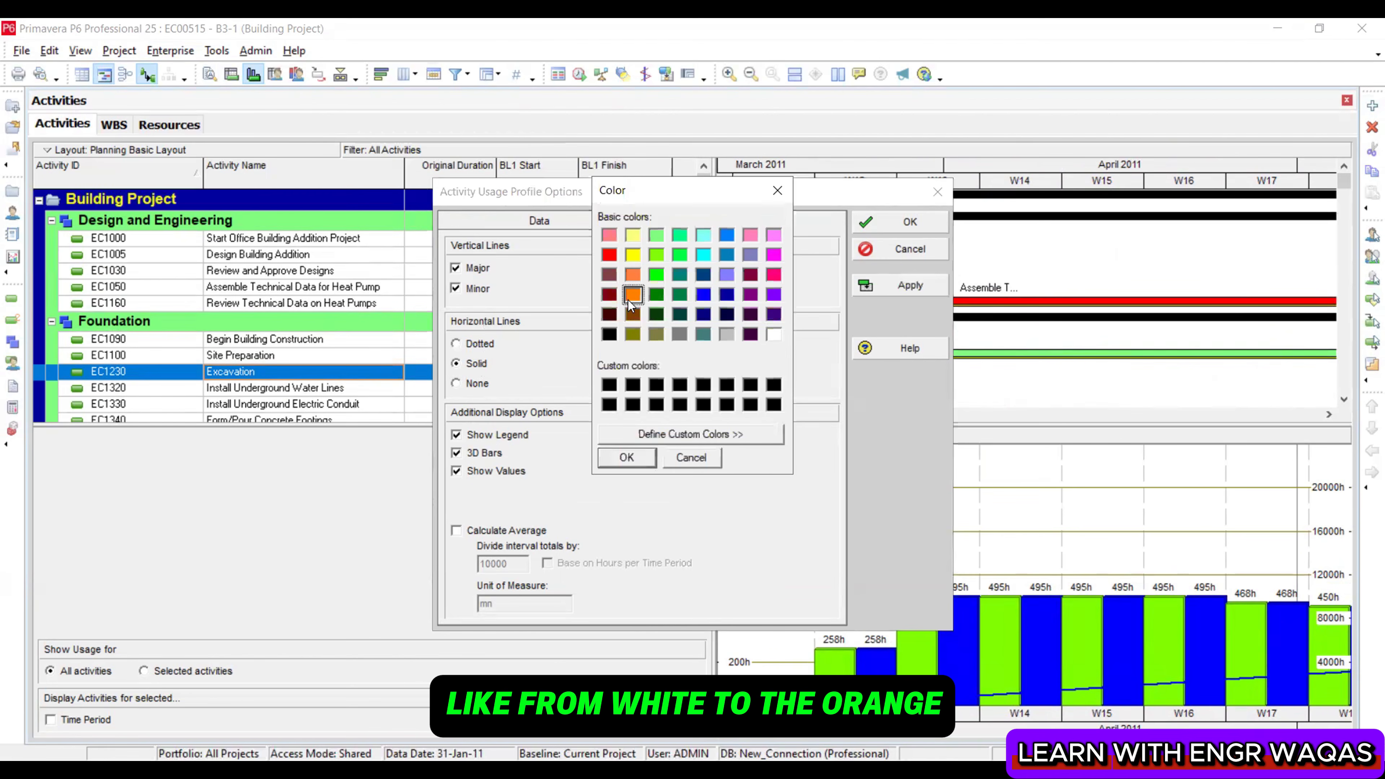
{"action": "left_click", "coordinate": [627, 300]}
{"action": "left_click", "coordinate": [639, 460]}
{"action": "left_click", "coordinate": [908, 287]}
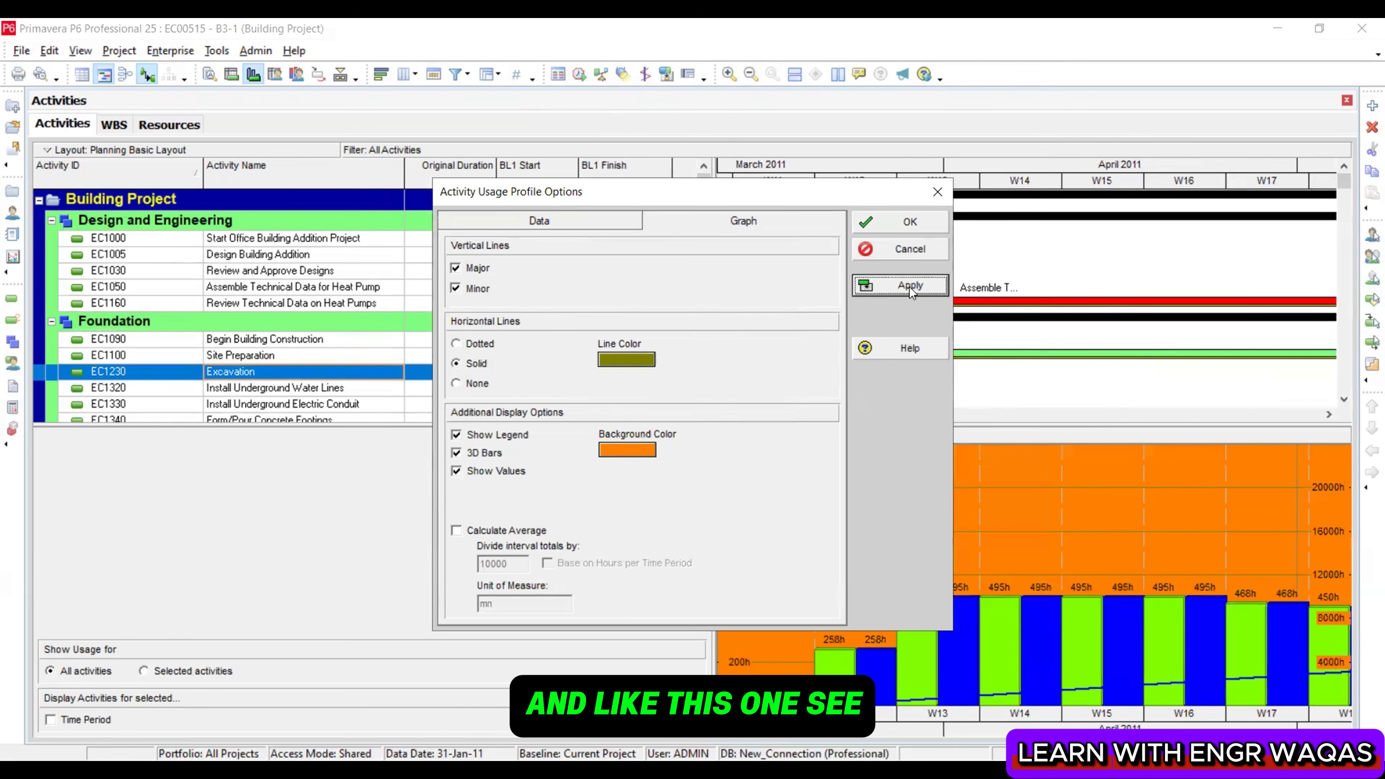
Restore the white graph background, disable Major and Minor vertical lines, set horizontal lines to None, and apply
{"action": "left_click", "coordinate": [602, 450]}
{"action": "left_click", "coordinate": [774, 334]}
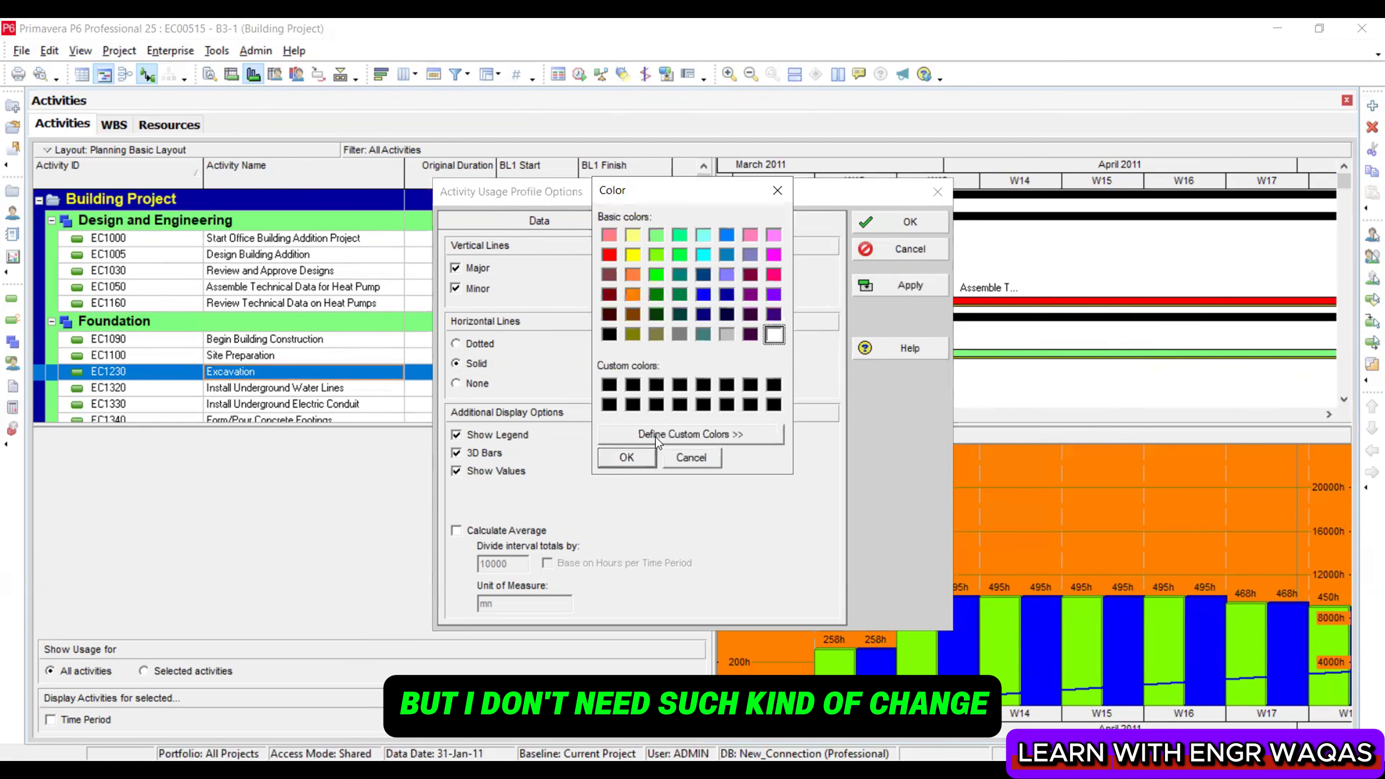
{"action": "left_click", "coordinate": [627, 458]}
{"action": "left_click", "coordinate": [475, 269]}
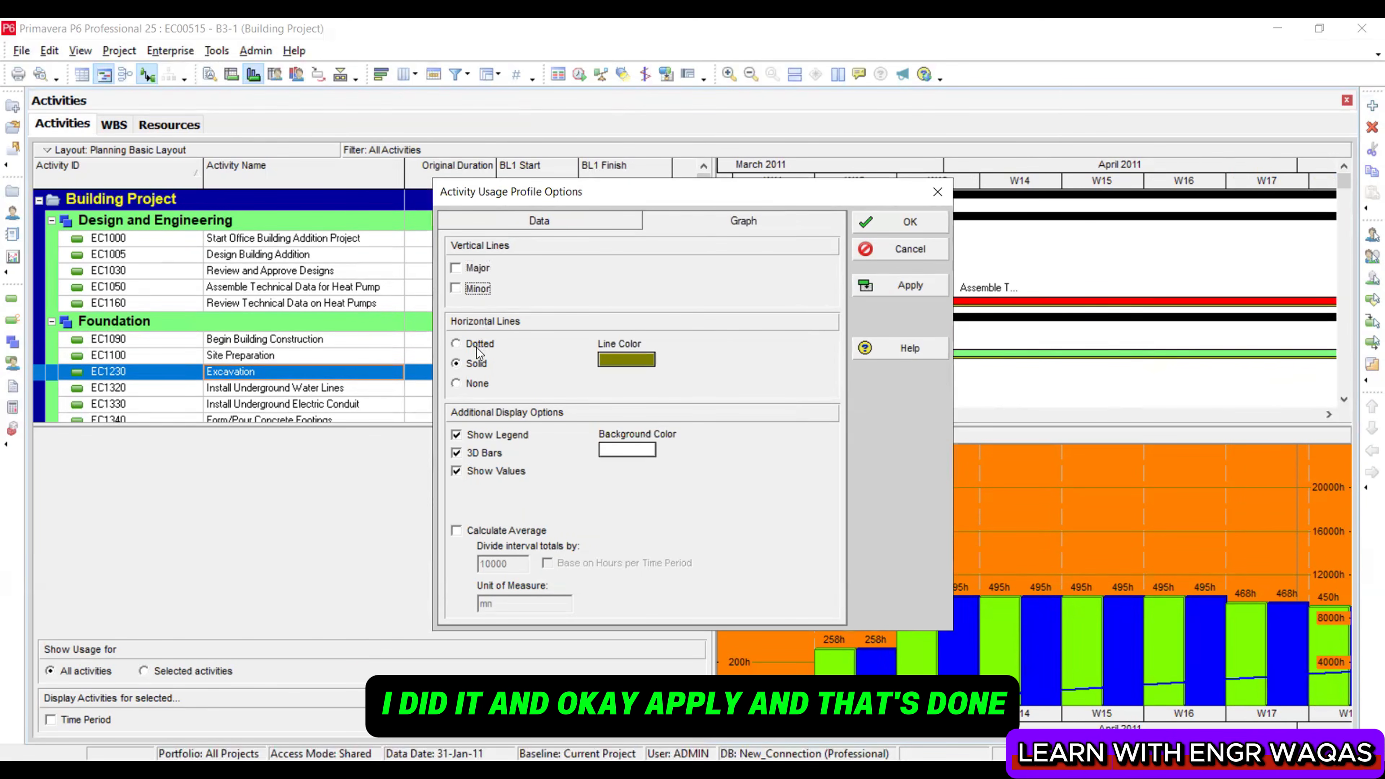
{"action": "left_click", "coordinate": [477, 384]}
{"action": "left_click", "coordinate": [918, 284]}
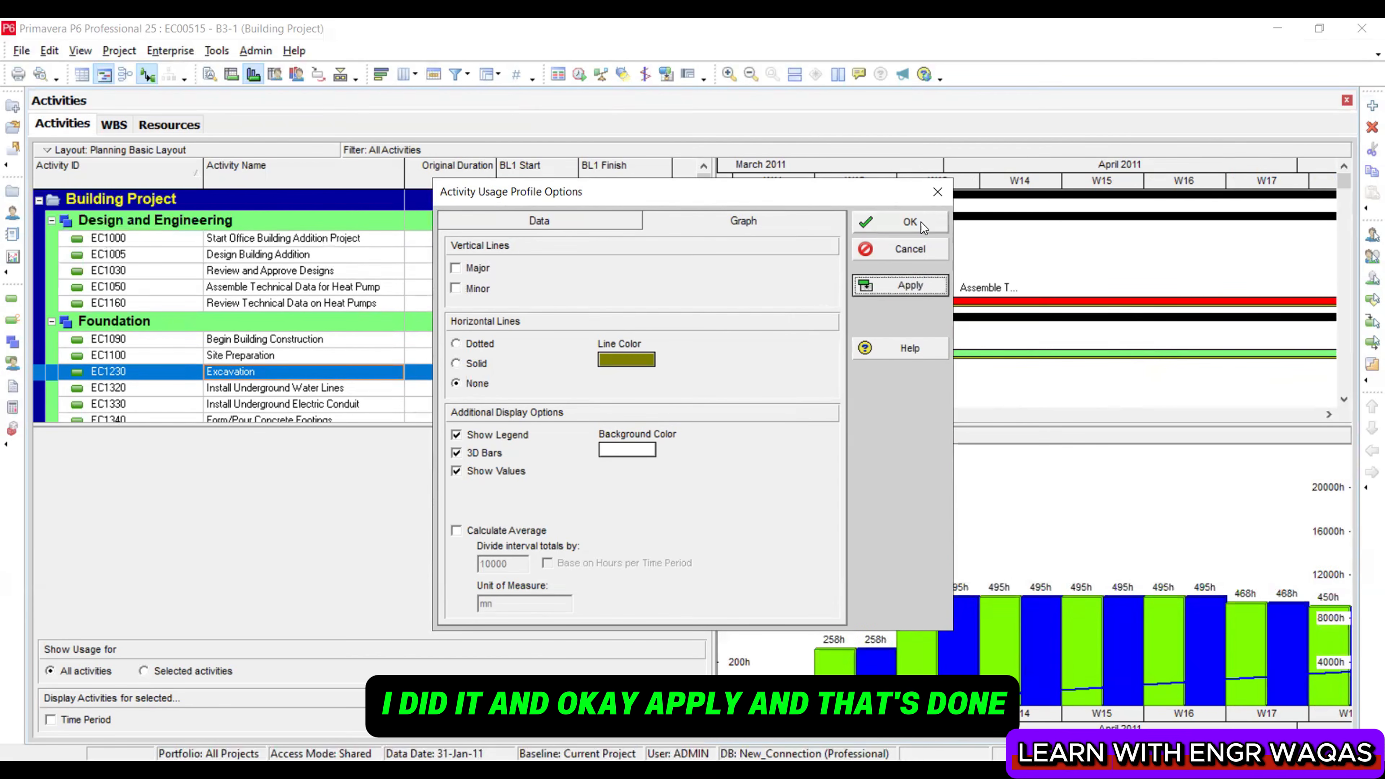
Try switching the usage profile's data display between Cost and Units, finishing on Cost
{"action": "left_click", "coordinate": [556, 223]}
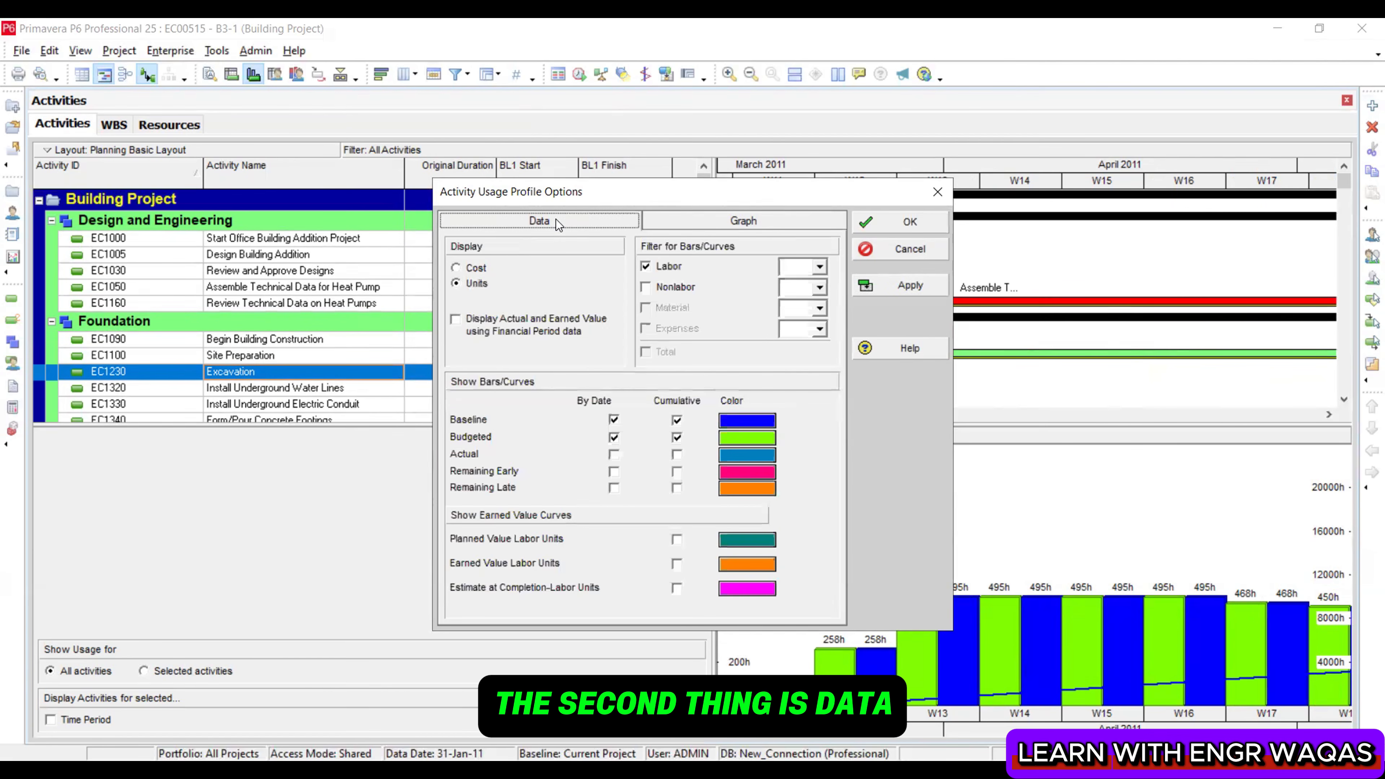
{"action": "left_click", "coordinate": [482, 270]}
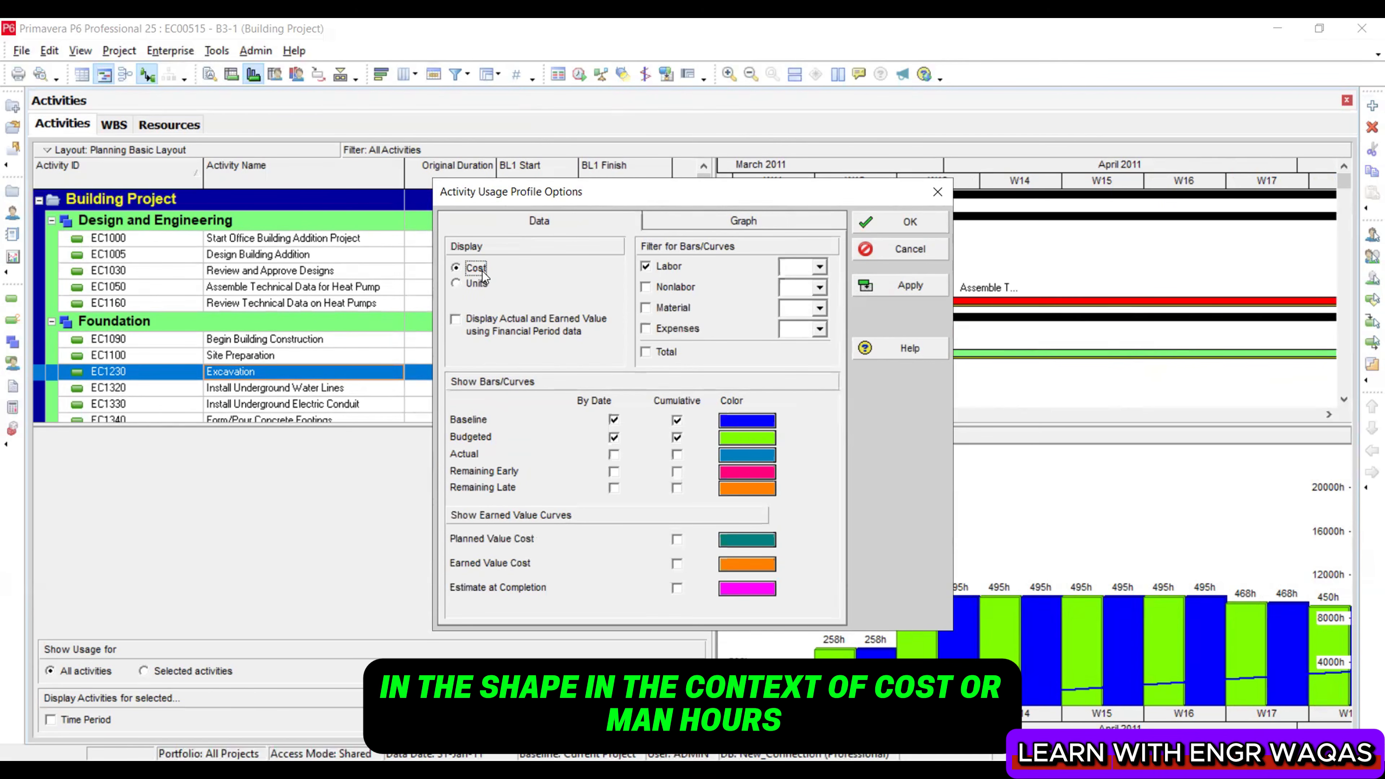
{"action": "left_click", "coordinate": [476, 282]}
{"action": "left_click", "coordinate": [477, 266]}
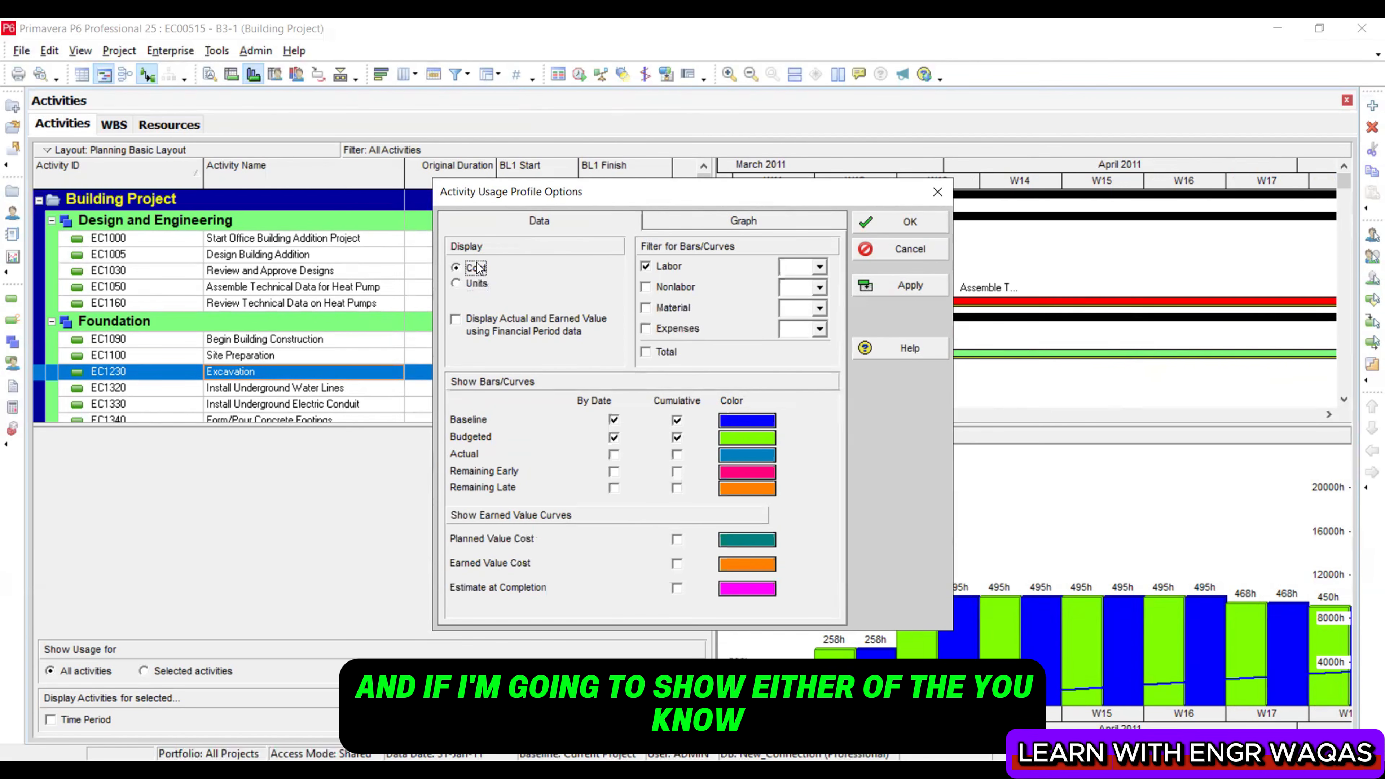
{"action": "left_click", "coordinate": [477, 283]}
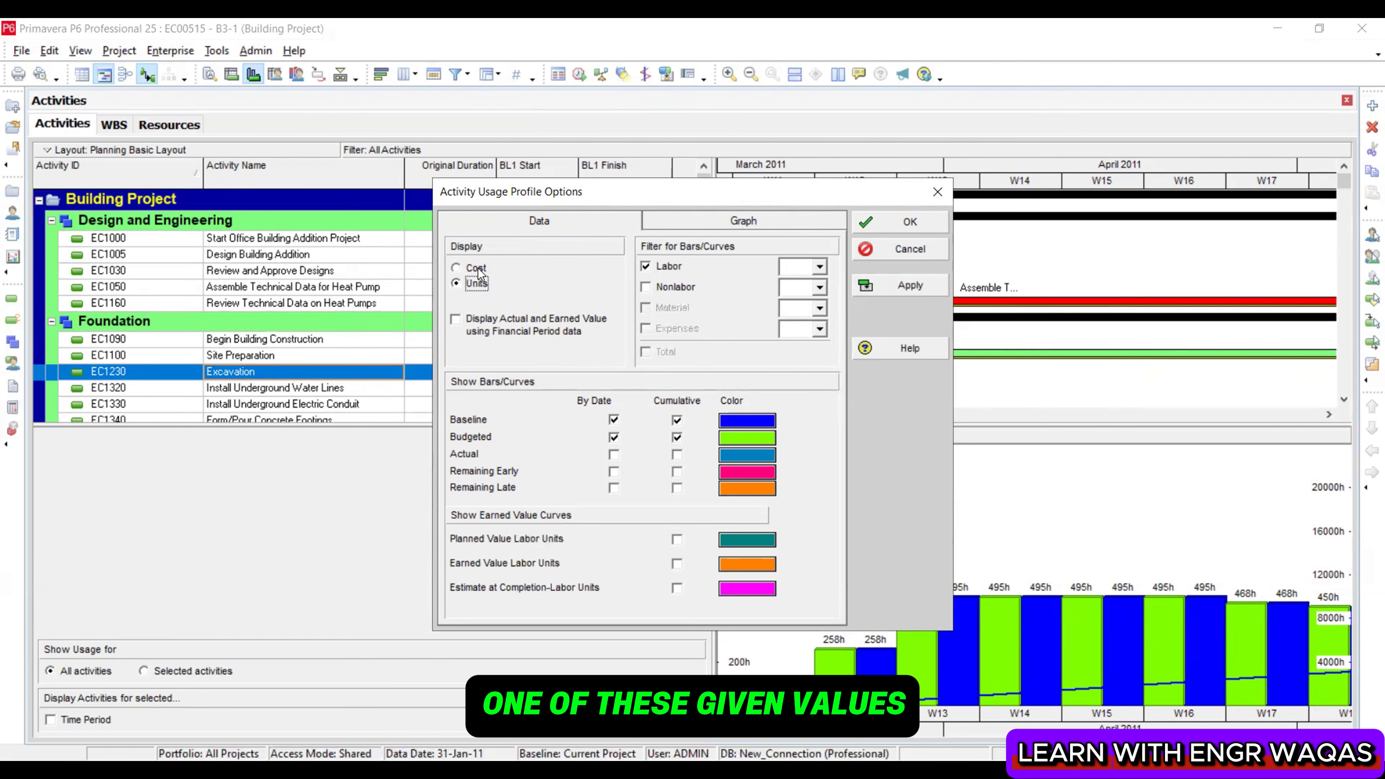
{"action": "left_click", "coordinate": [478, 268]}
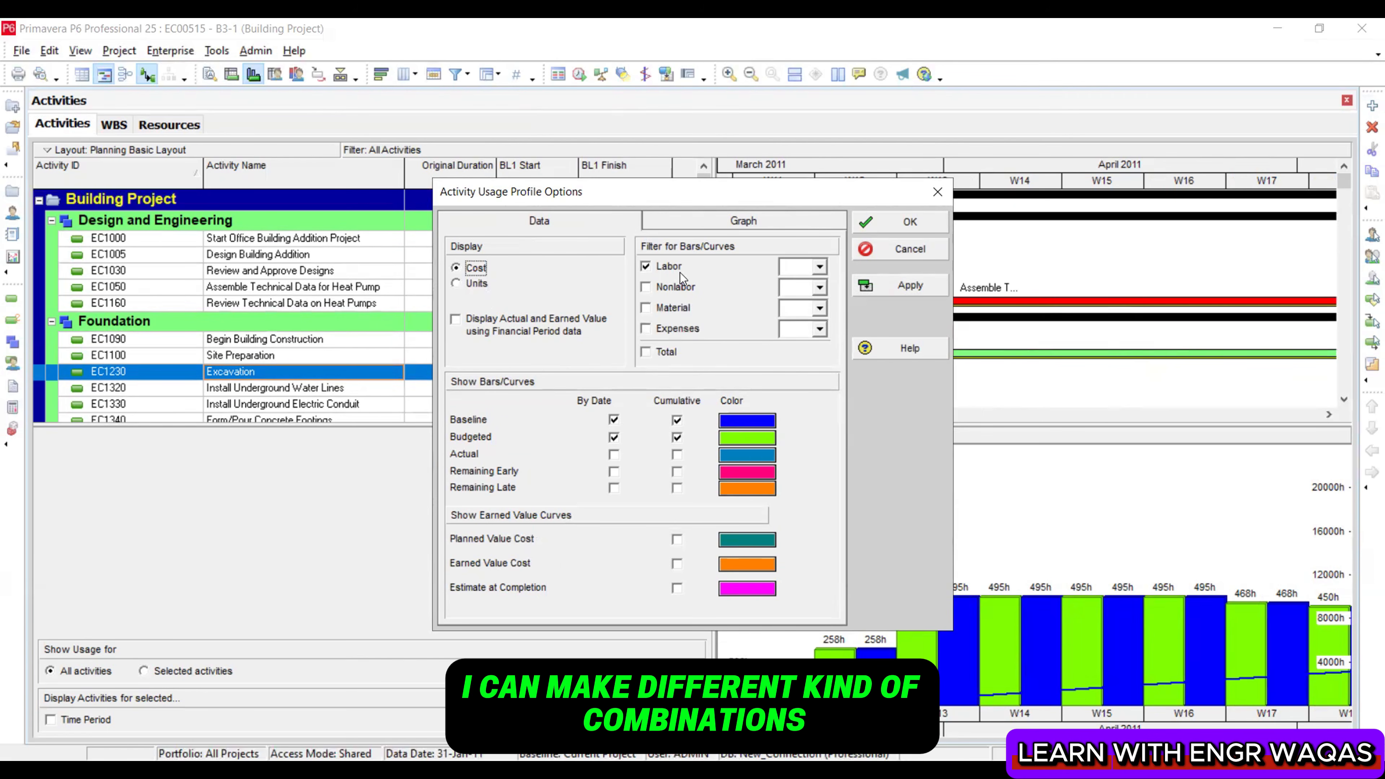
Try the cost bar filters by combining Nonlabor and Material with Labor, and finish with only Total selected
{"action": "left_click", "coordinate": [673, 288]}
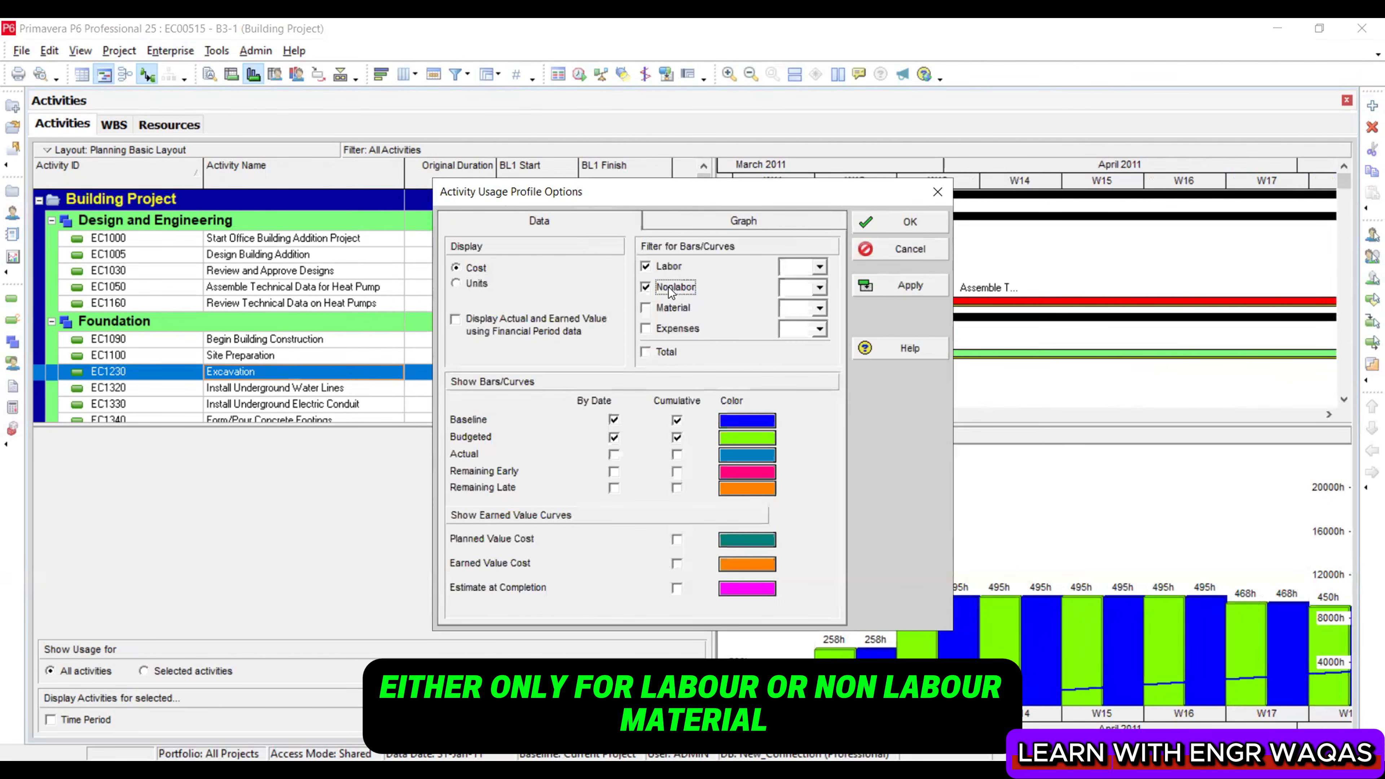
{"action": "left_click", "coordinate": [669, 310]}
{"action": "left_click", "coordinate": [668, 269]}
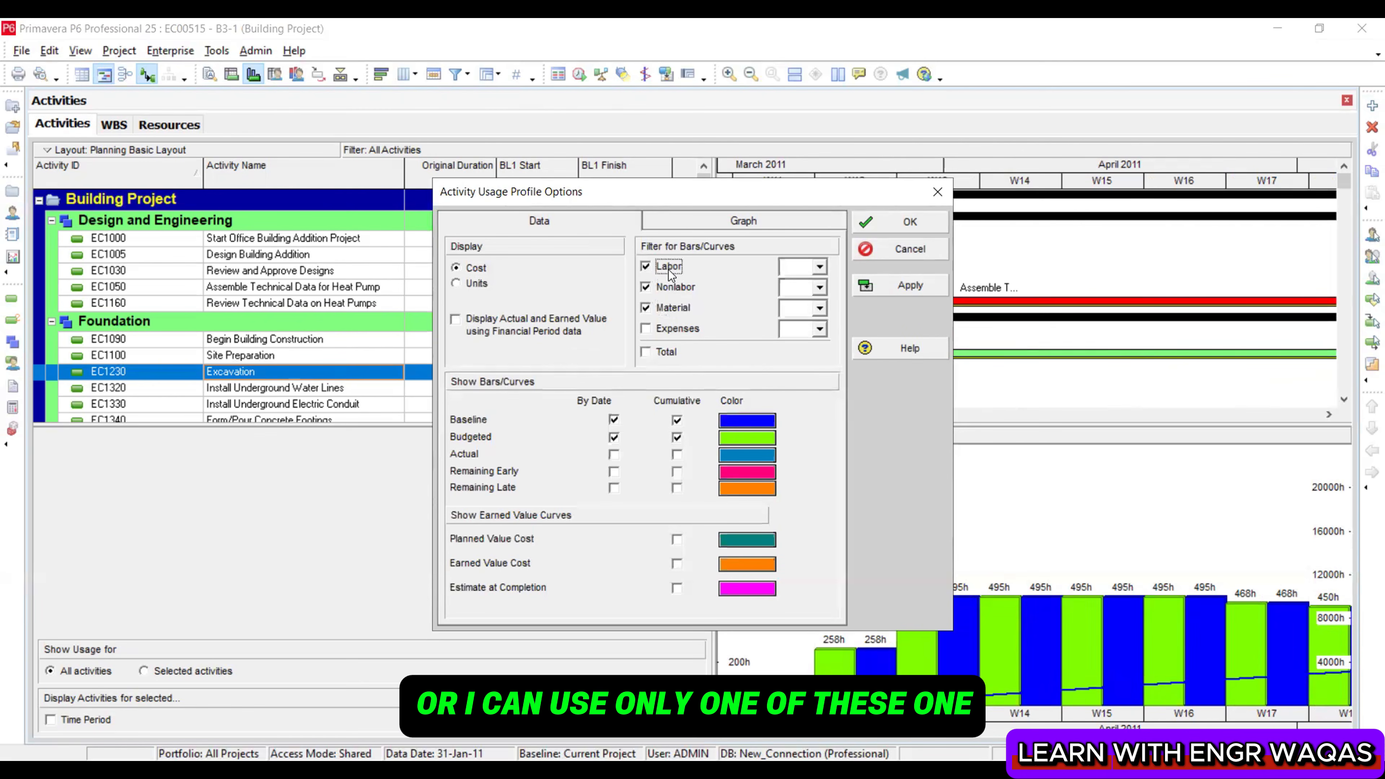
{"action": "left_click", "coordinate": [674, 308]}
{"action": "left_click", "coordinate": [665, 354]}
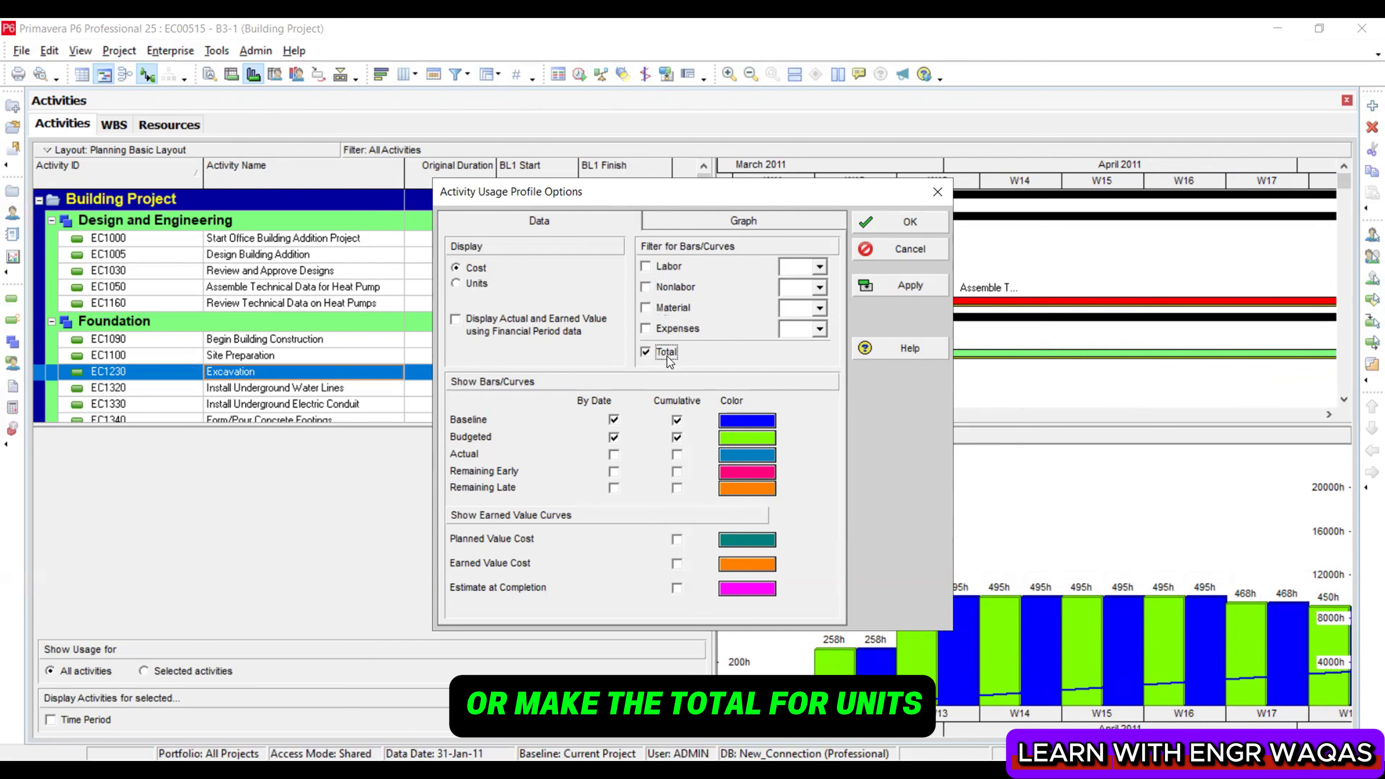
Switch the display to Units and try the Nonlabor filter before returning to Labor
{"action": "left_click", "coordinate": [477, 282]}
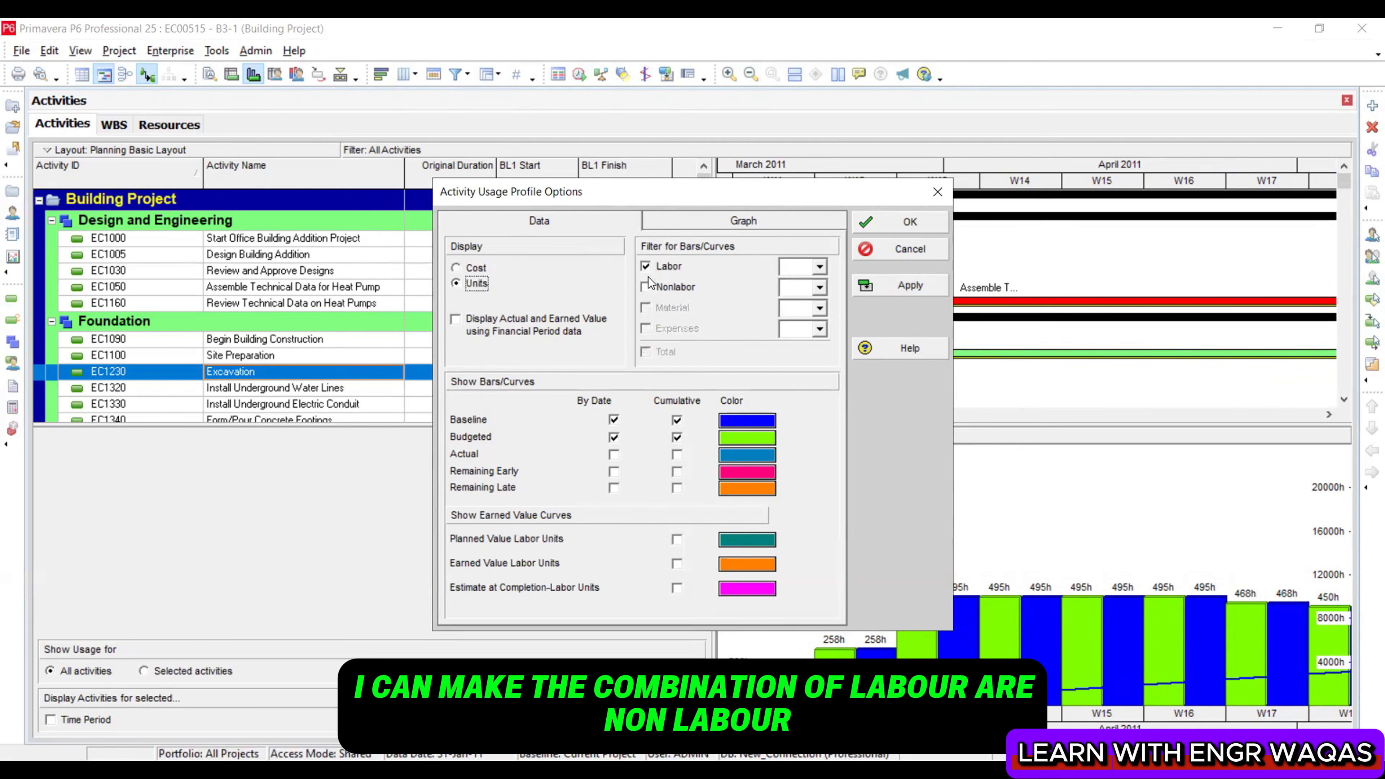
{"action": "left_click", "coordinate": [675, 288]}
{"action": "left_click", "coordinate": [672, 267]}
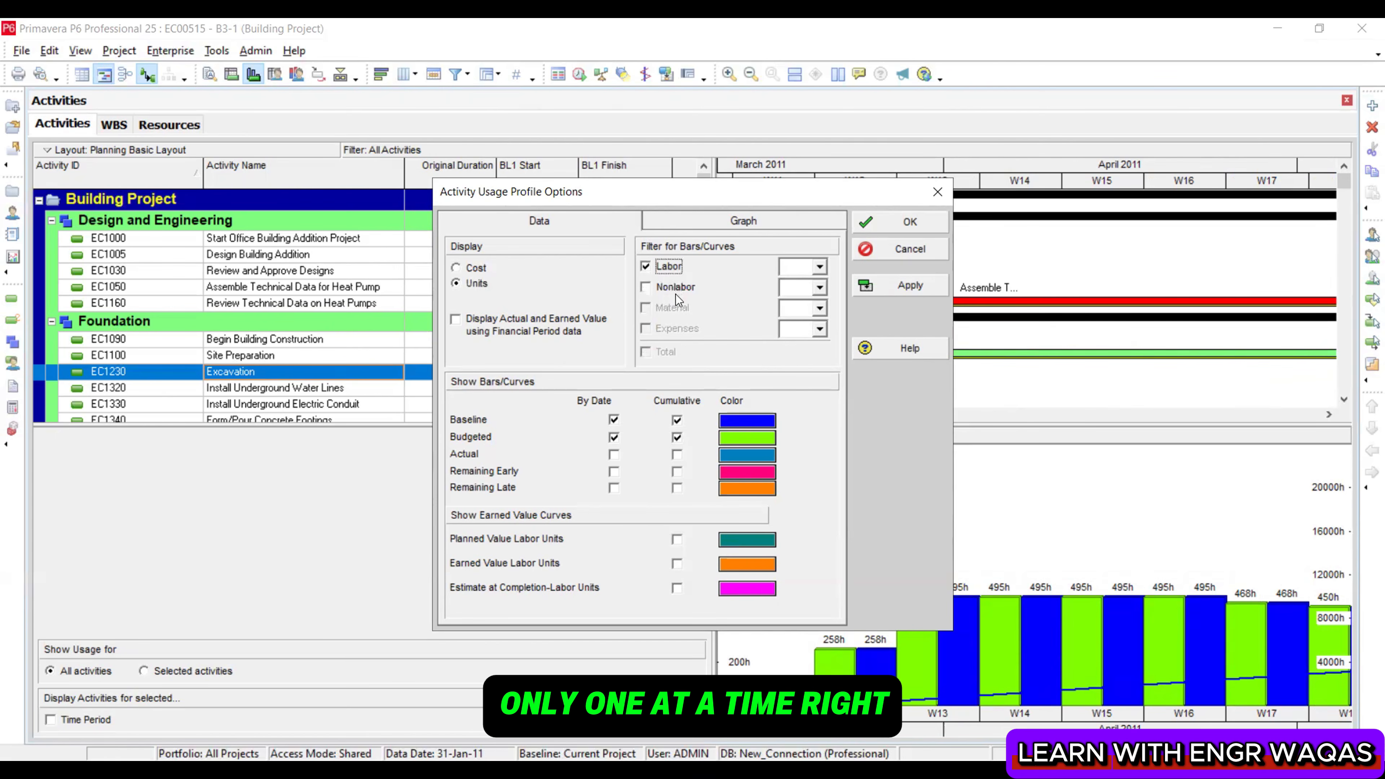
Display Cost for both Labor and Nonlabor in the usage profile, apply it, and compress the timescale to span more weeks
{"action": "left_click", "coordinate": [471, 268]}
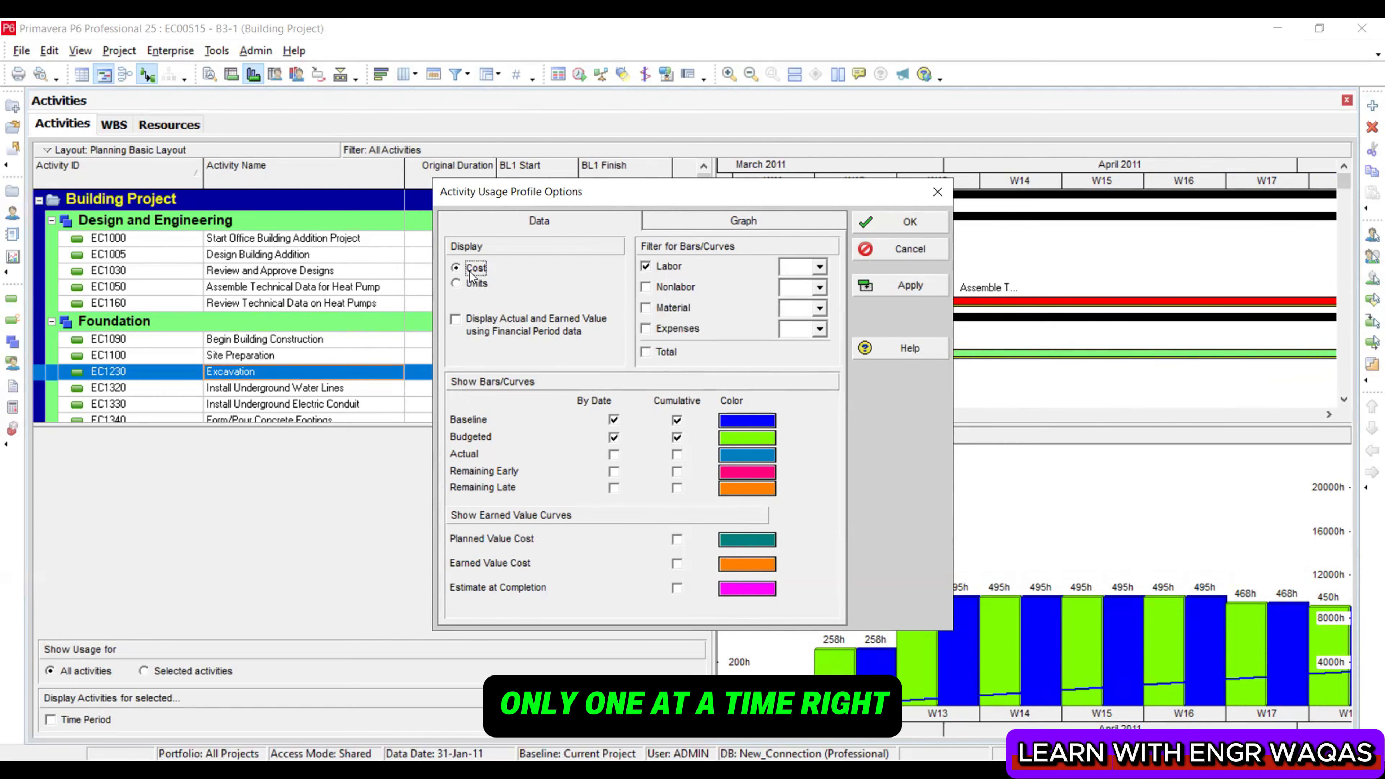
{"action": "left_click", "coordinate": [902, 290]}
{"action": "left_click", "coordinate": [646, 287]}
{"action": "left_click", "coordinate": [902, 285]}
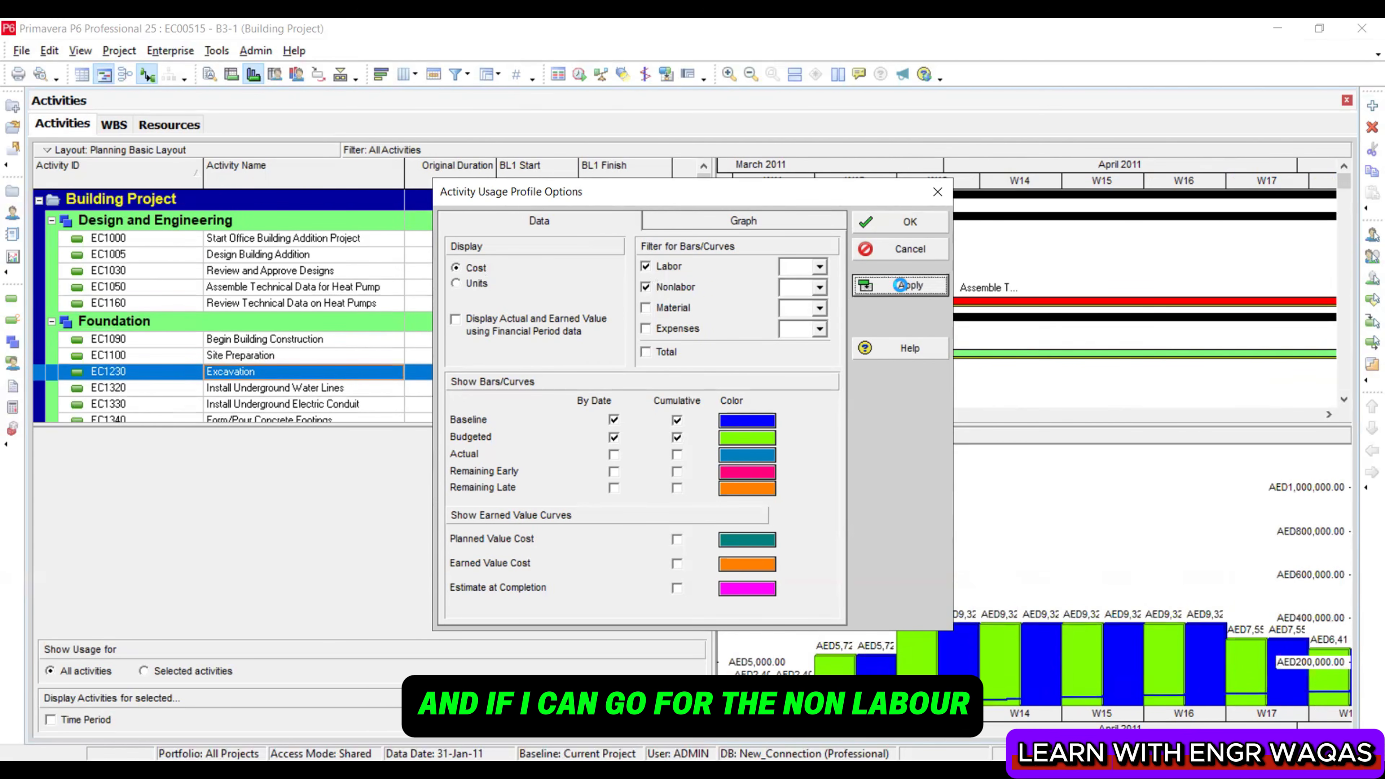
{"action": "left_click", "coordinate": [938, 192]}
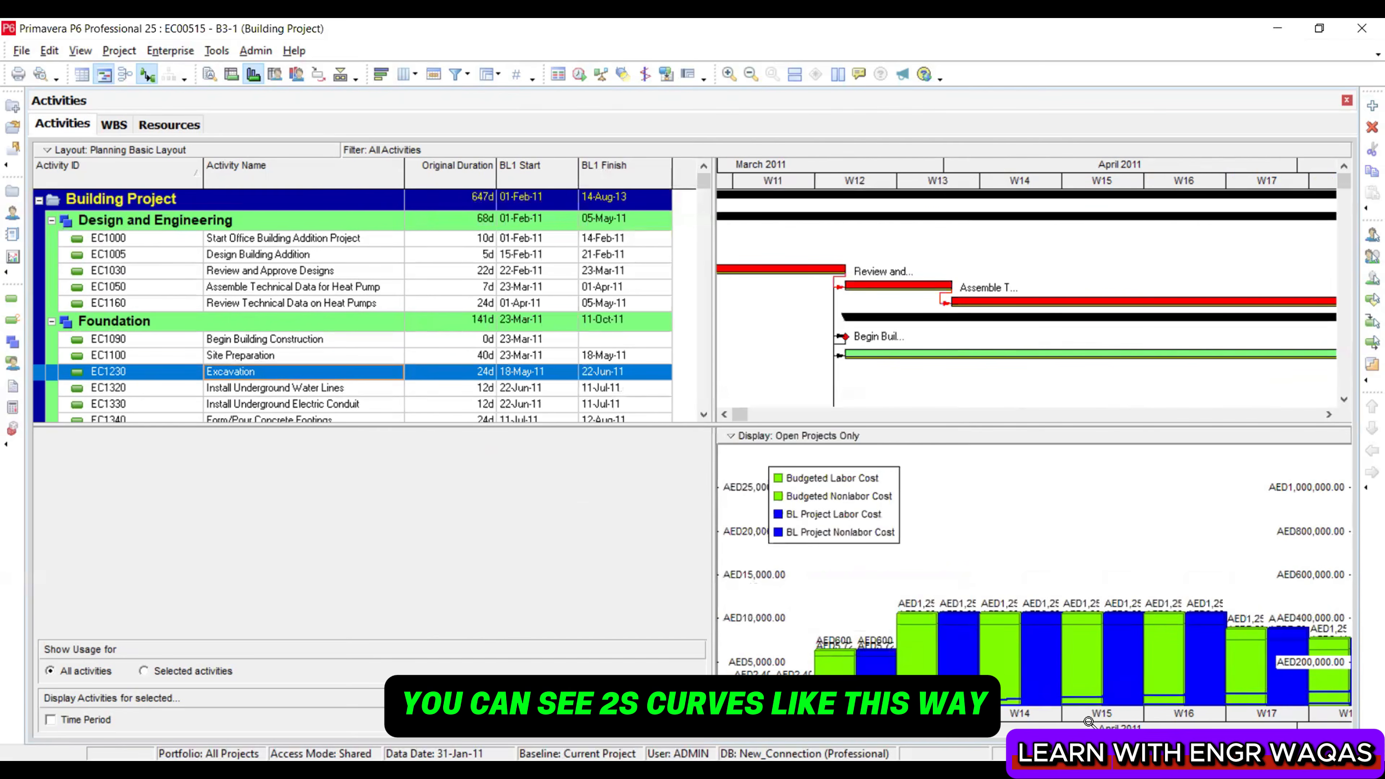
{"action": "mouse_move", "coordinate": [1089, 722]}
{"action": "left_mouse_down"}
{"action": "mouse_move", "coordinate": [818, 722]}
{"action": "mouse_move", "coordinate": [1085, 722]}
{"action": "left_mouse_up"}
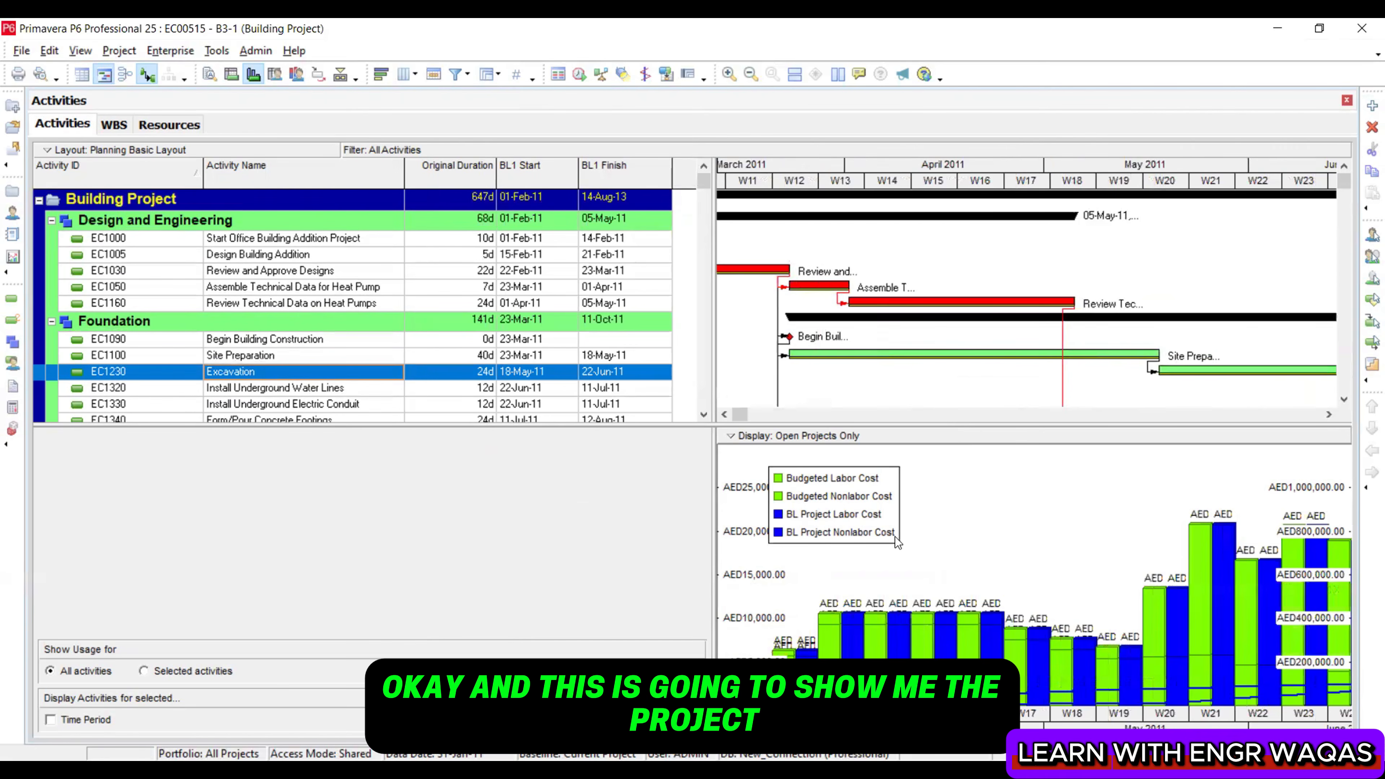
Limit the activity usage profile's bars and curves to Total cost and apply the change
{"action": "right_click", "coordinate": [935, 460]}
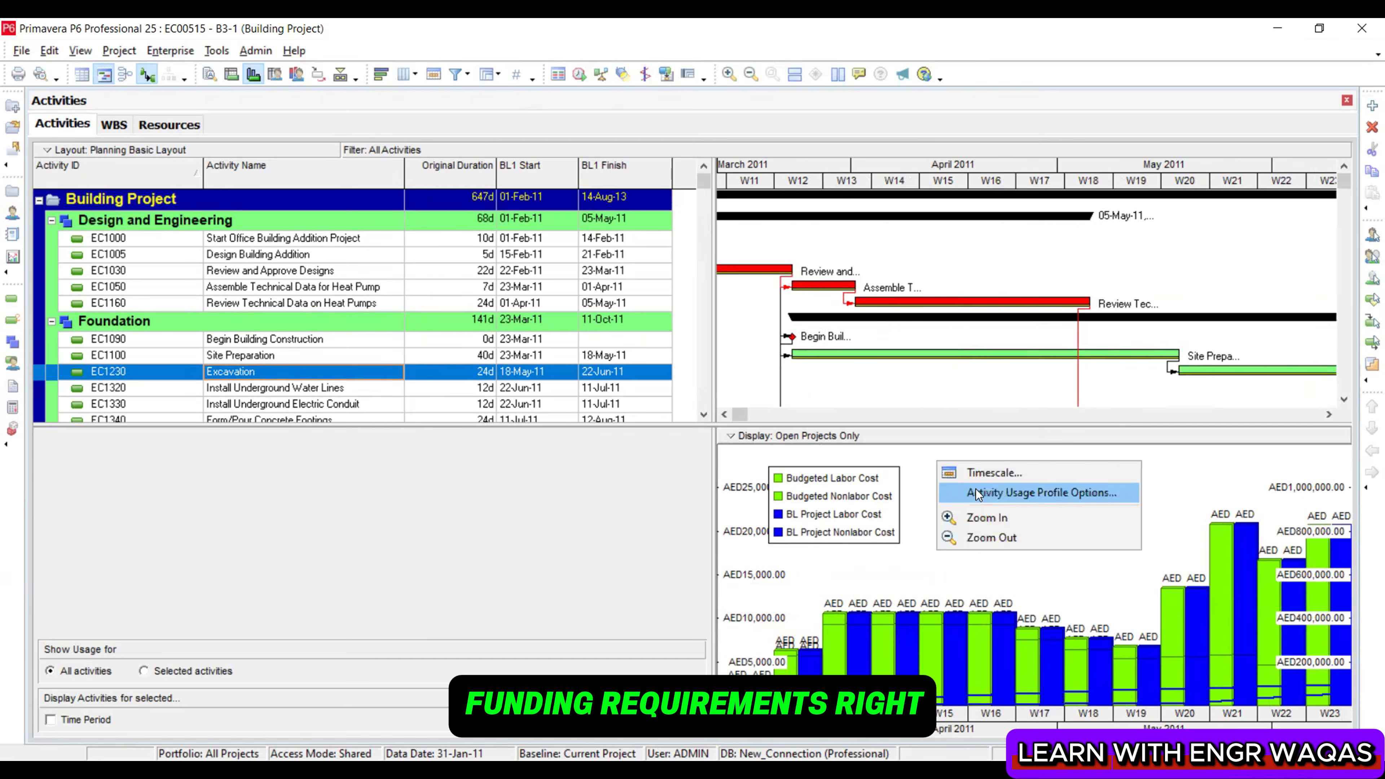
{"action": "left_click", "coordinate": [976, 489]}
{"action": "left_click", "coordinate": [676, 356]}
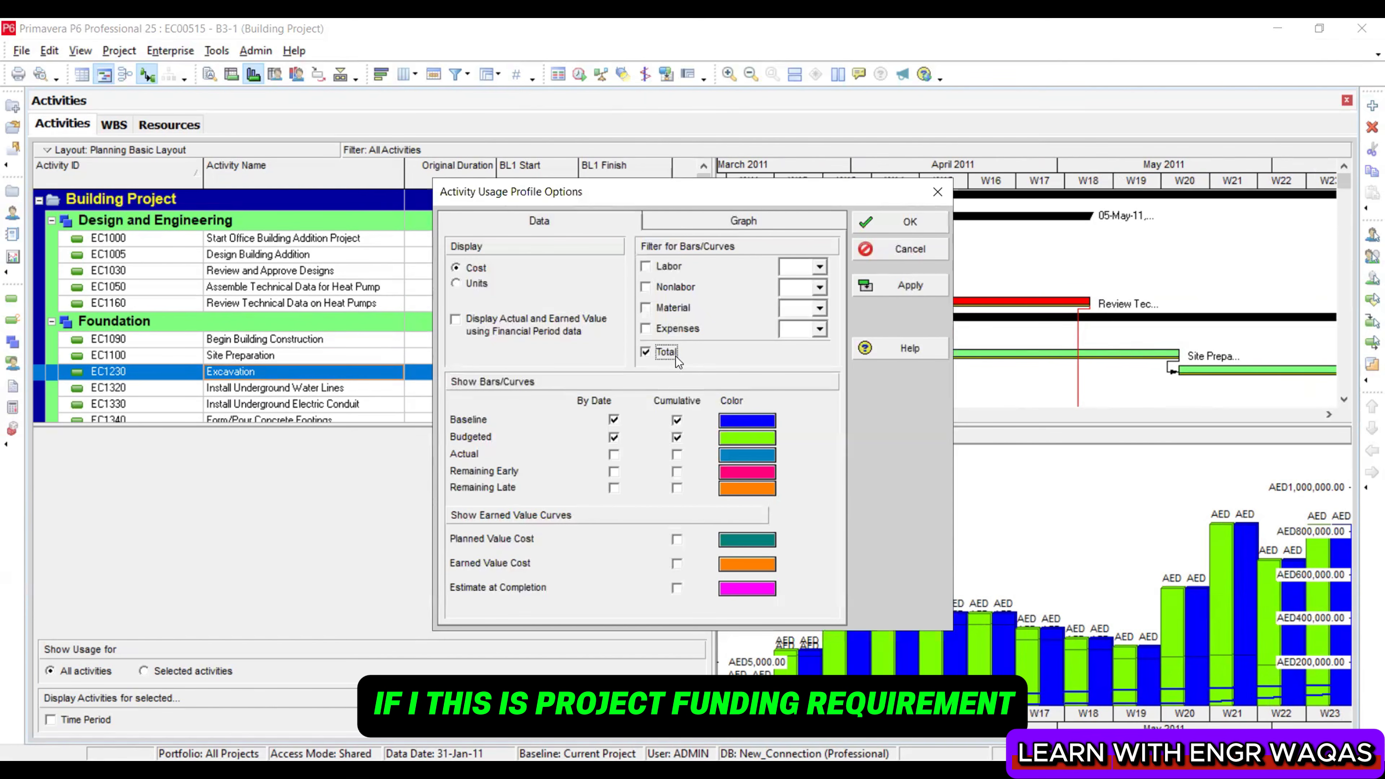
{"action": "left_click", "coordinate": [916, 290]}
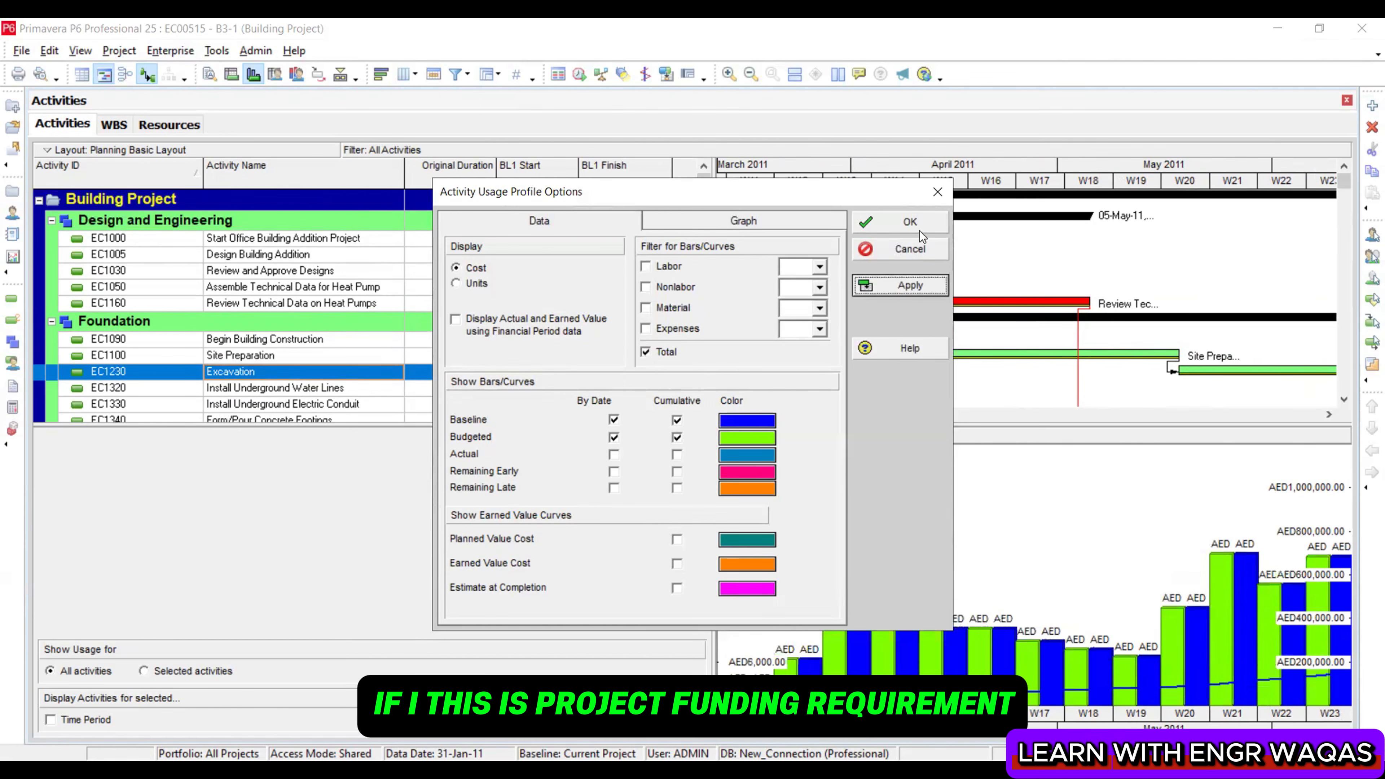
Show only the Baseline cumulative curve by turning off all Budgeted curves and Baseline By Date bars, then apply and close the options
{"action": "left_click", "coordinate": [677, 438]}
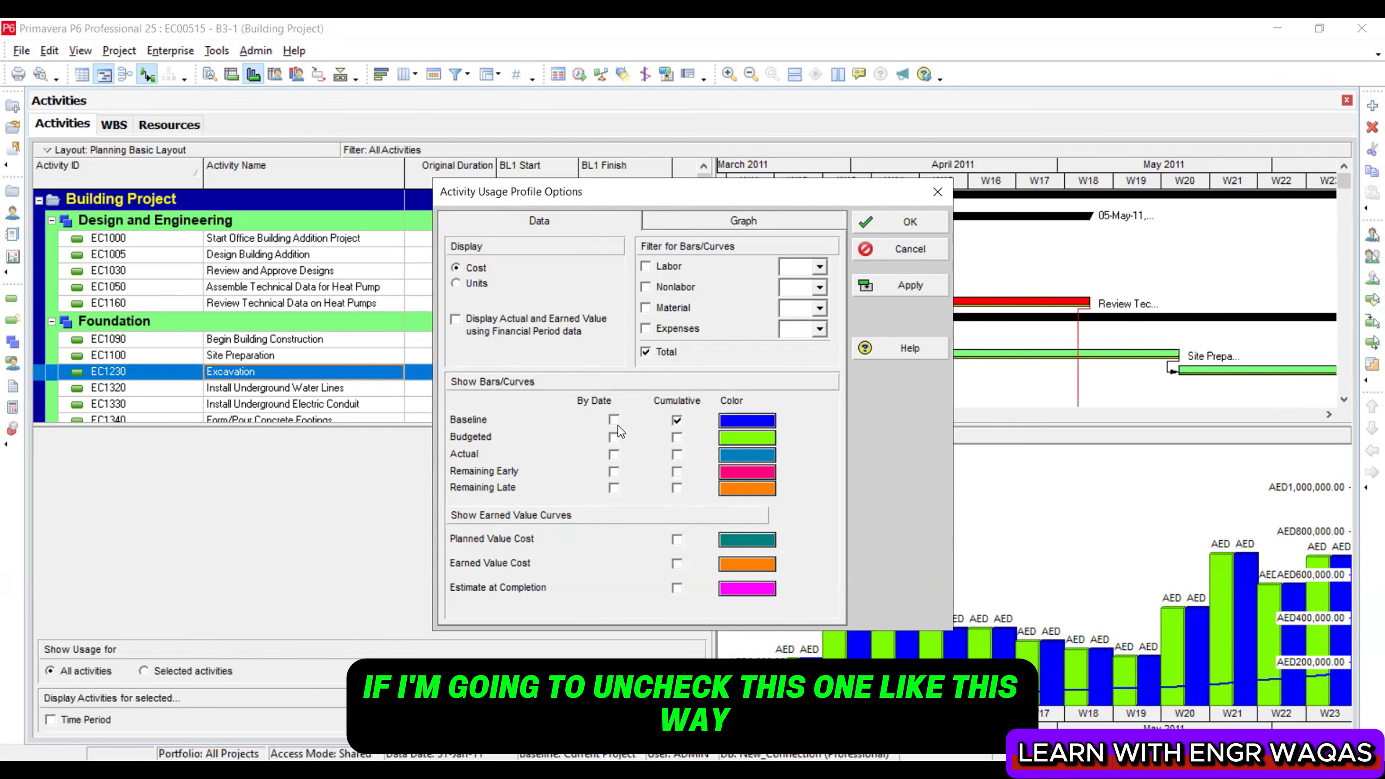
{"action": "left_click", "coordinate": [930, 288]}
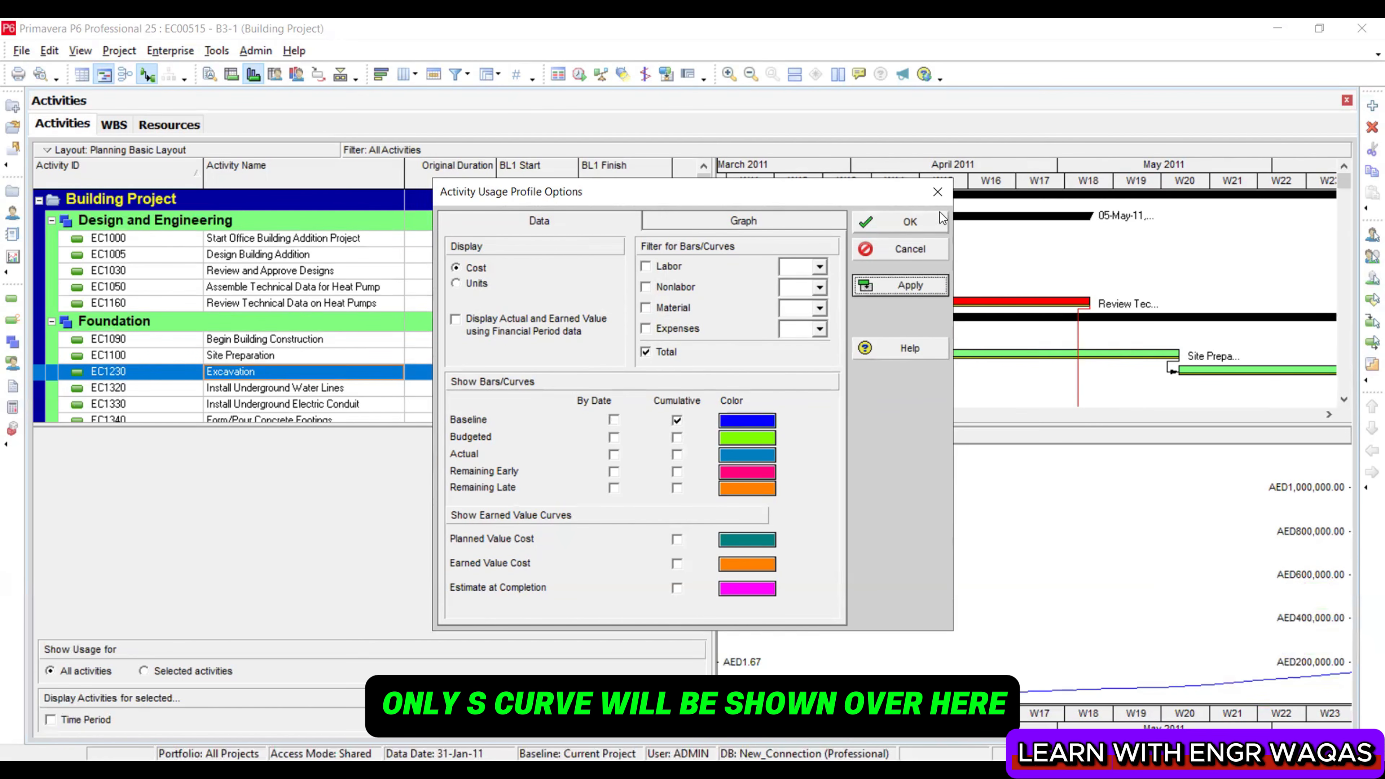
{"action": "left_click", "coordinate": [938, 192]}
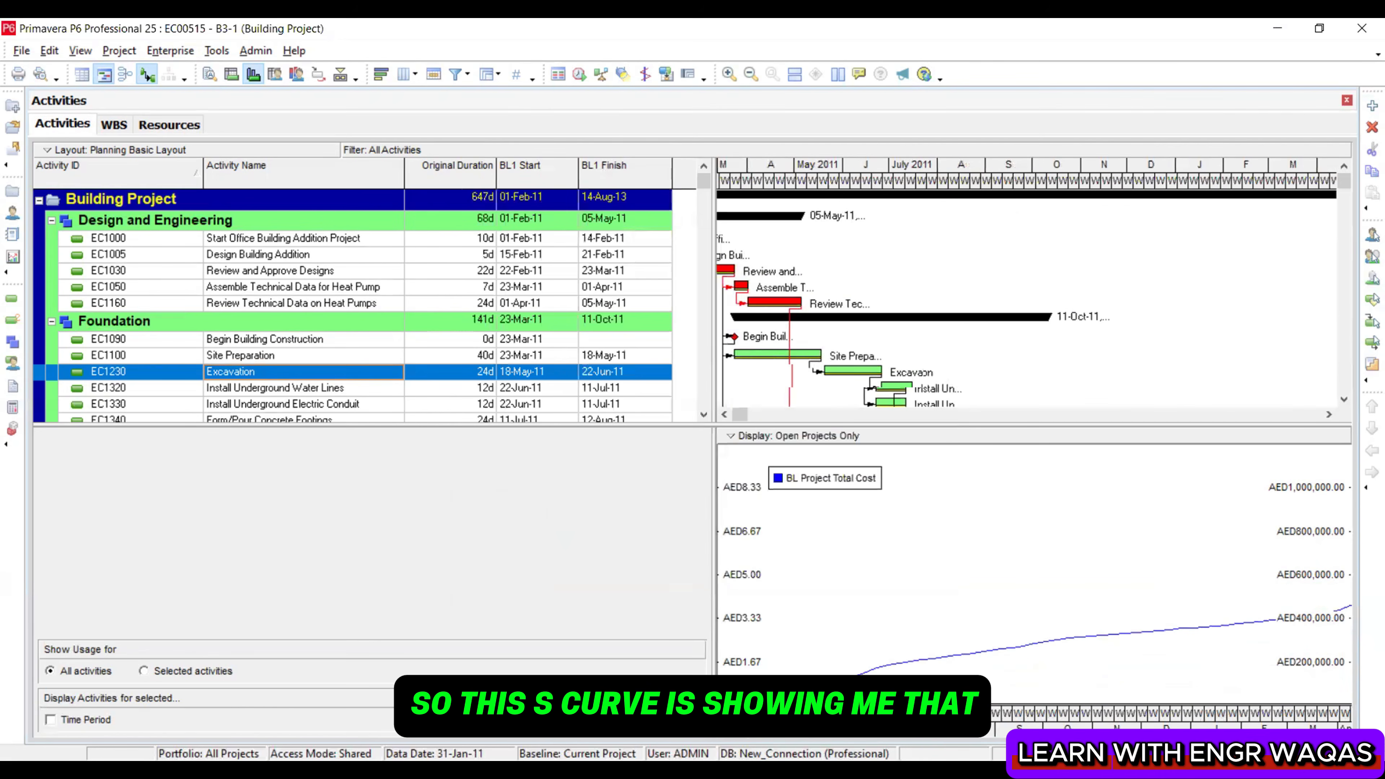
Inspect the baseline total cost details for the week of Mar 19 on the S-curve and close them
{"action": "left_click_drag", "start_coordinate": [927, 181], "coordinate": [1021, 181]}
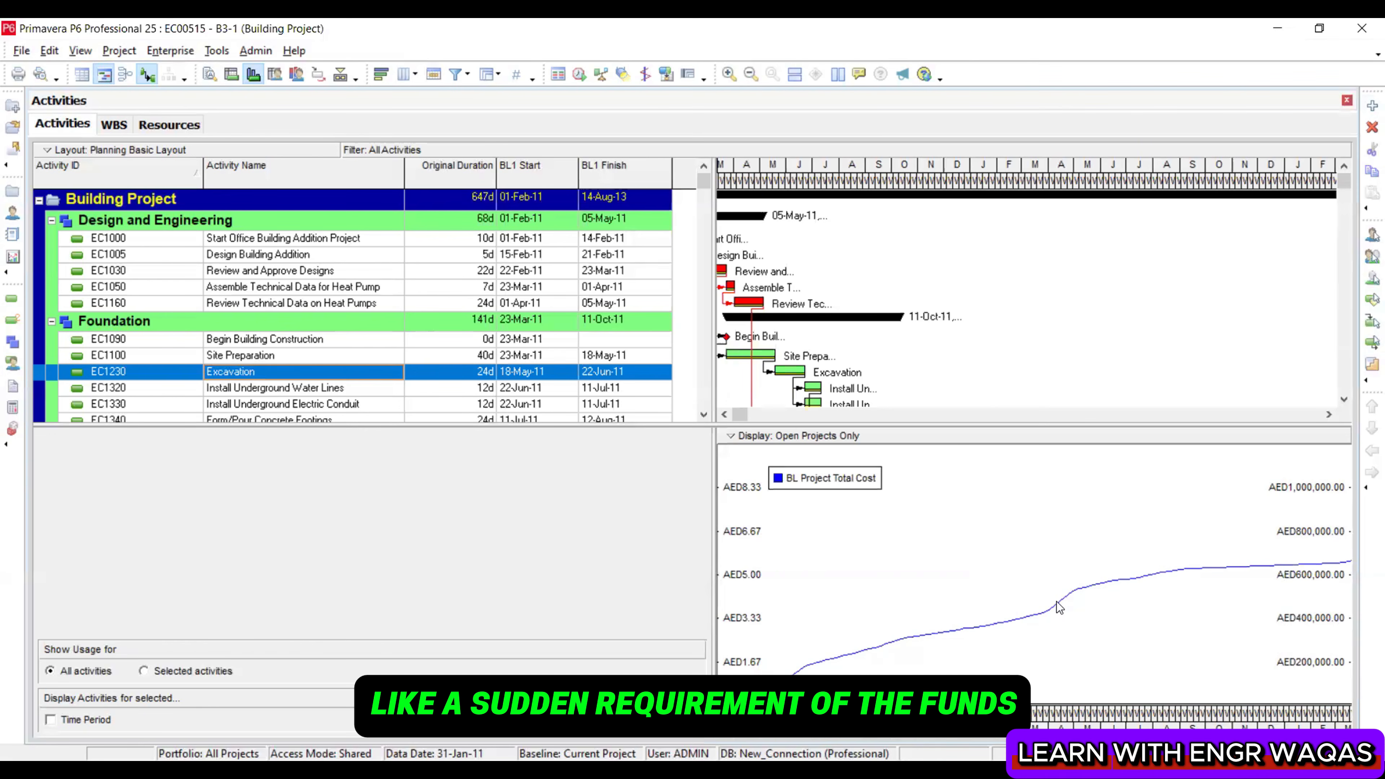
{"action": "double_click", "coordinate": [1041, 613]}
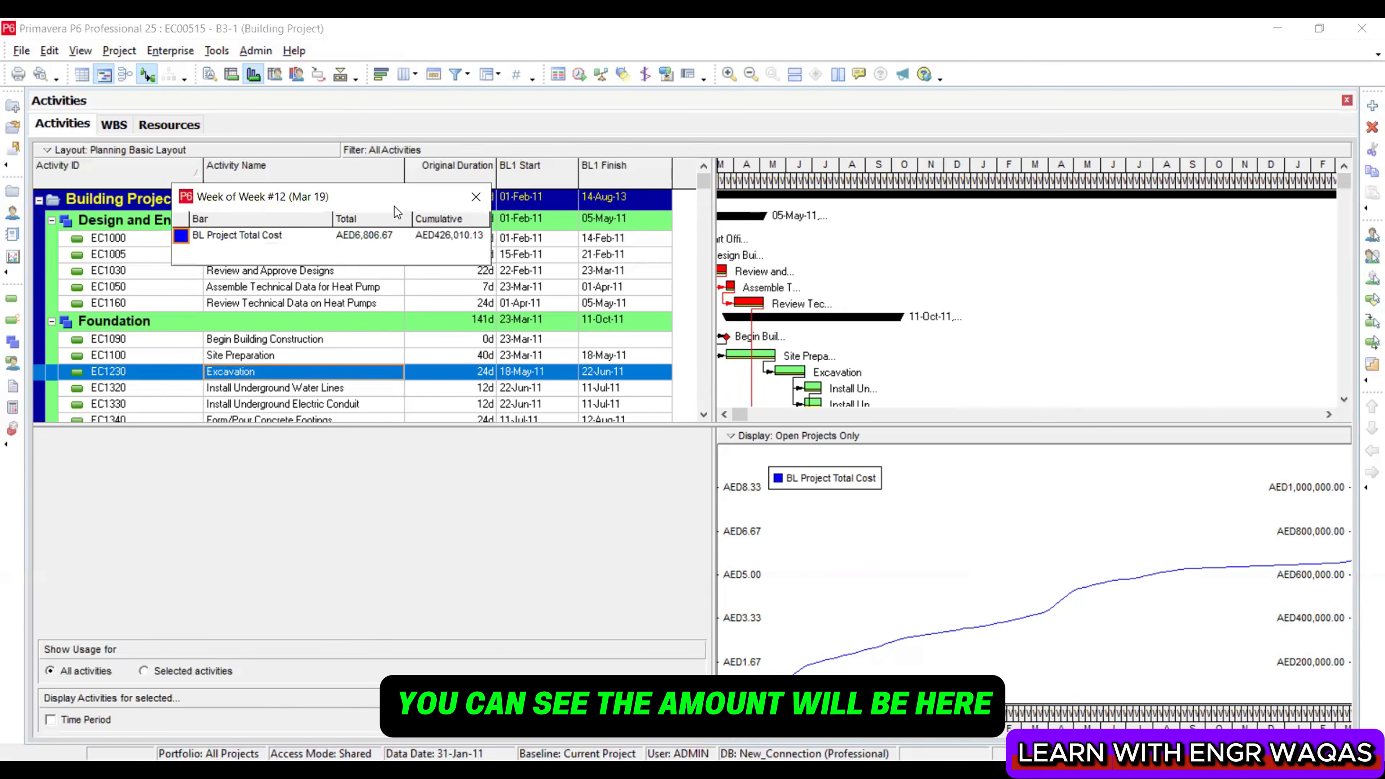
{"action": "left_click_drag", "start_coordinate": [394, 206], "coordinate": [791, 466]}
{"action": "left_click", "coordinate": [874, 464]}
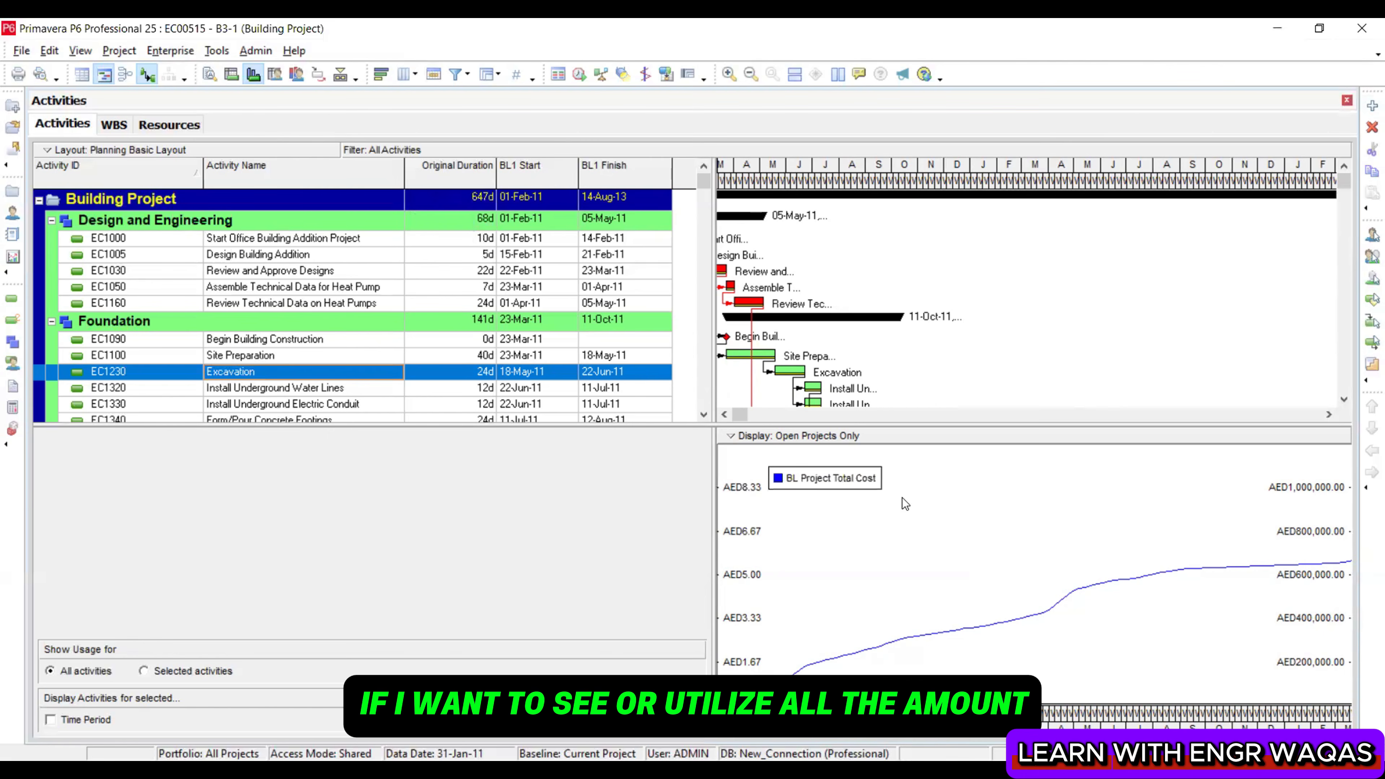
Show the Activity Usage Spreadsheet below the activities, with its timeline starting around February 2011
{"action": "left_click", "coordinate": [85, 52]}
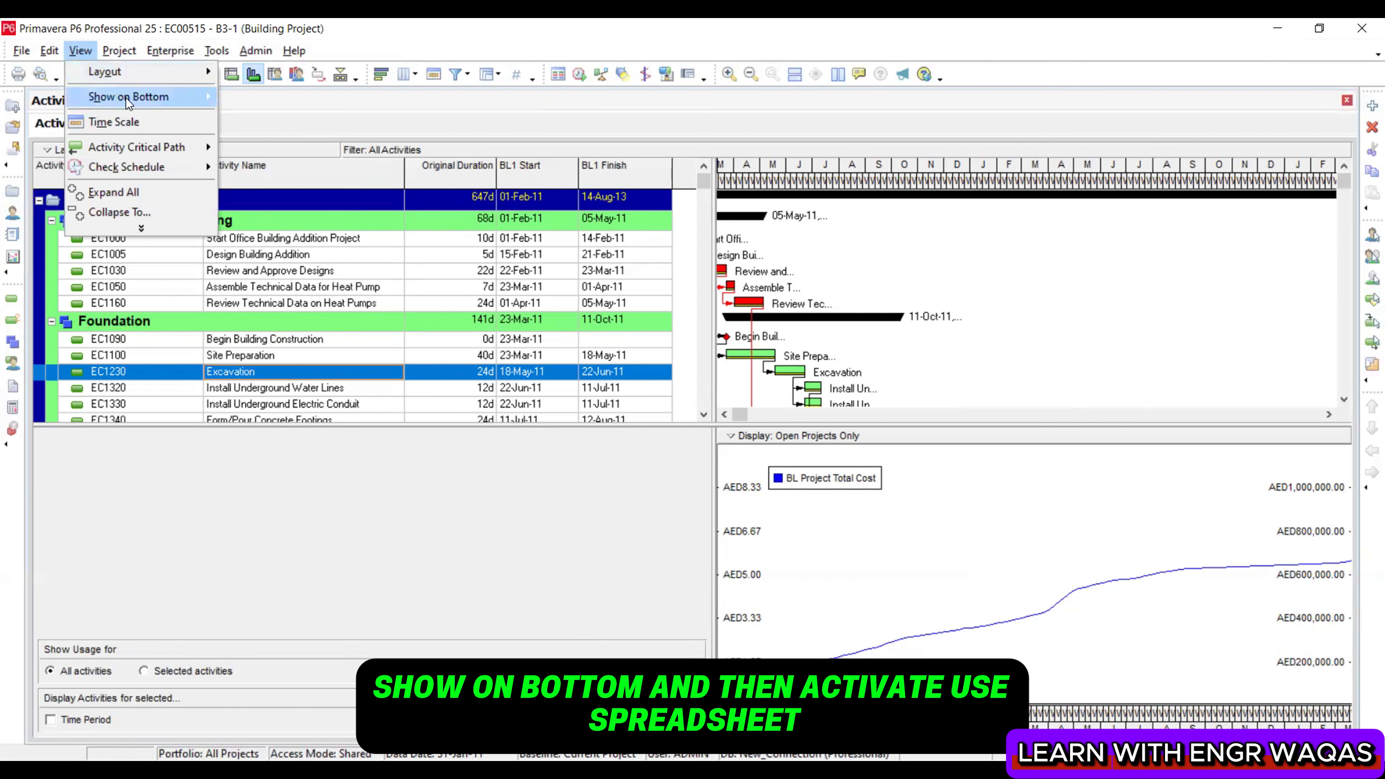
{"action": "mouse_move", "coordinate": [125, 97]}
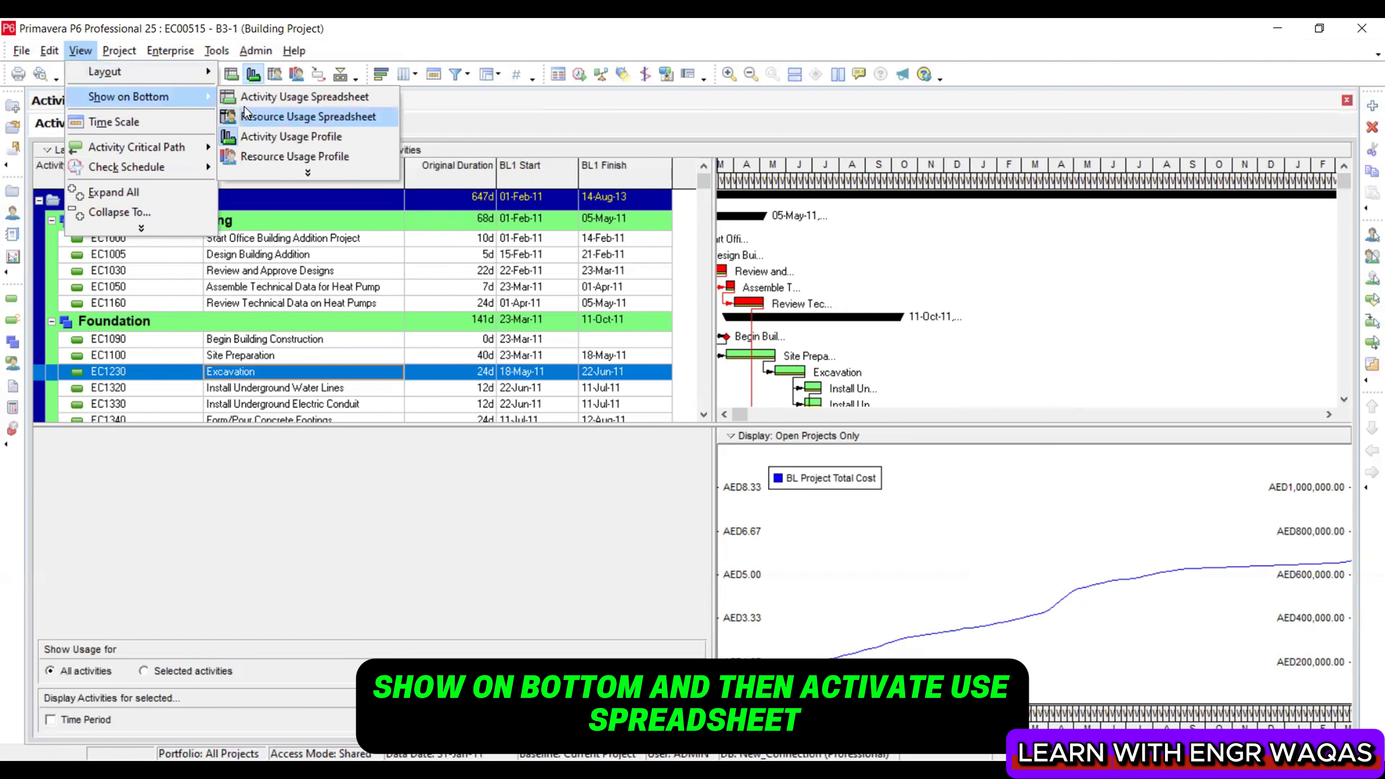
{"action": "left_click", "coordinate": [303, 98]}
{"action": "mouse_move", "coordinate": [945, 453]}
{"action": "left_mouse_down"}
{"action": "mouse_move", "coordinate": [1064, 448]}
{"action": "mouse_move", "coordinate": [963, 452]}
{"action": "left_mouse_up"}
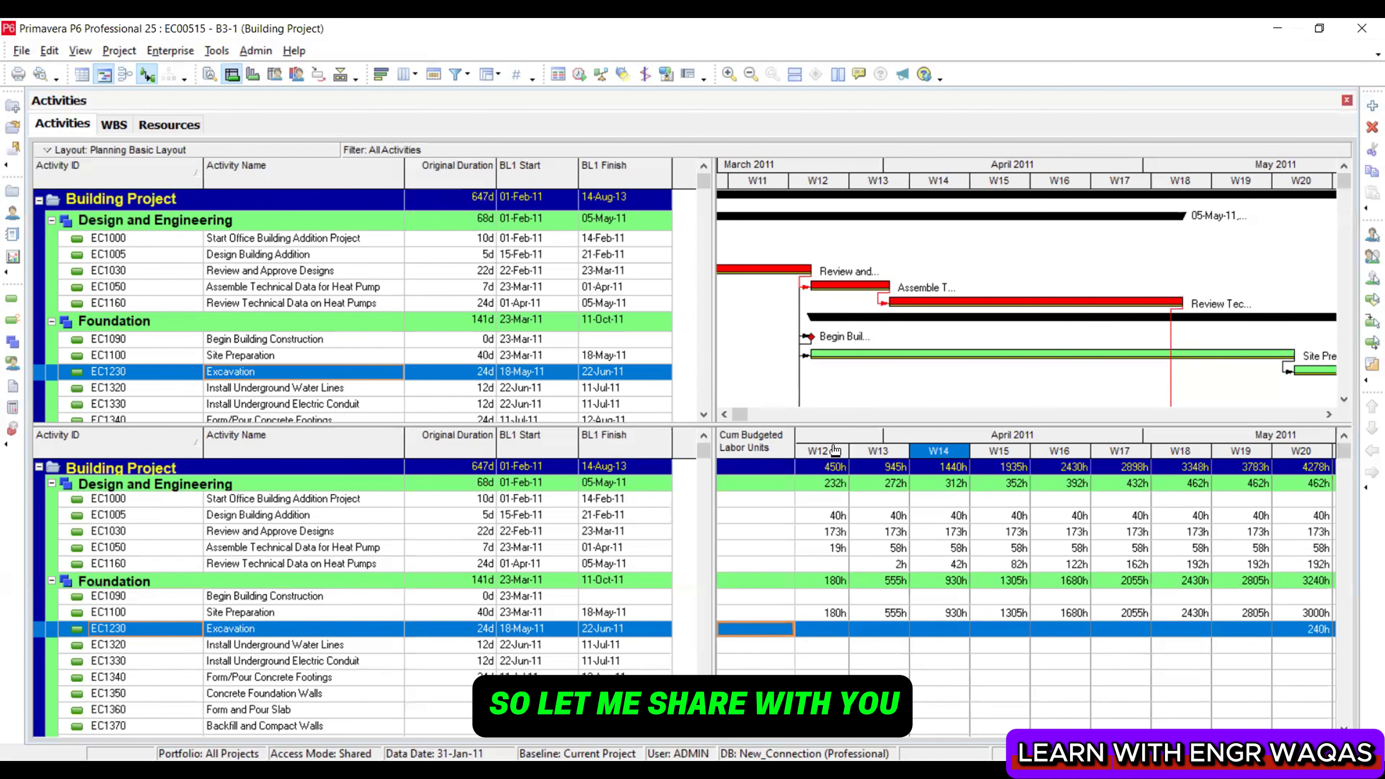
{"action": "left_click_drag", "start_coordinate": [835, 451], "coordinate": [1153, 452]}
{"action": "left_click", "coordinate": [939, 472]}
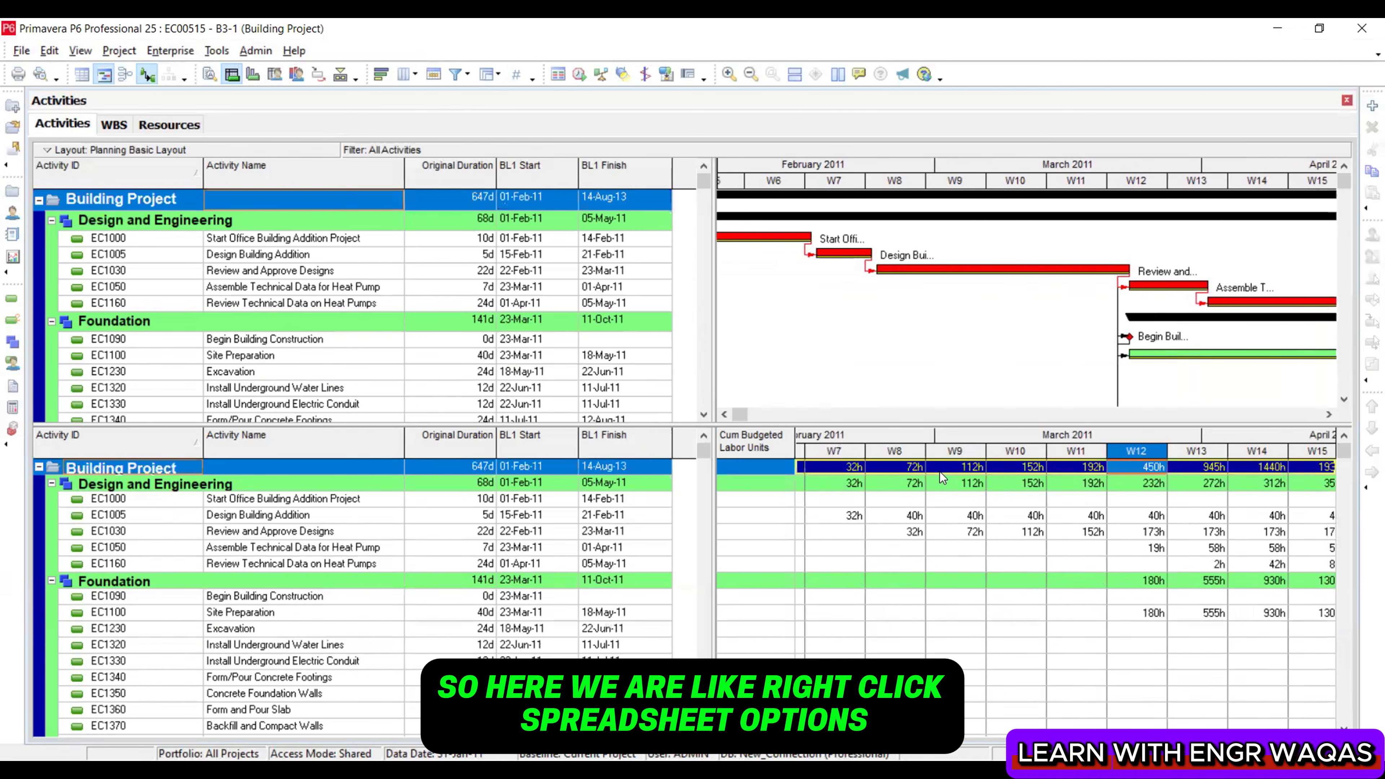
{"action": "right_click", "coordinate": [939, 471]}
{"action": "left_click", "coordinate": [991, 509]}
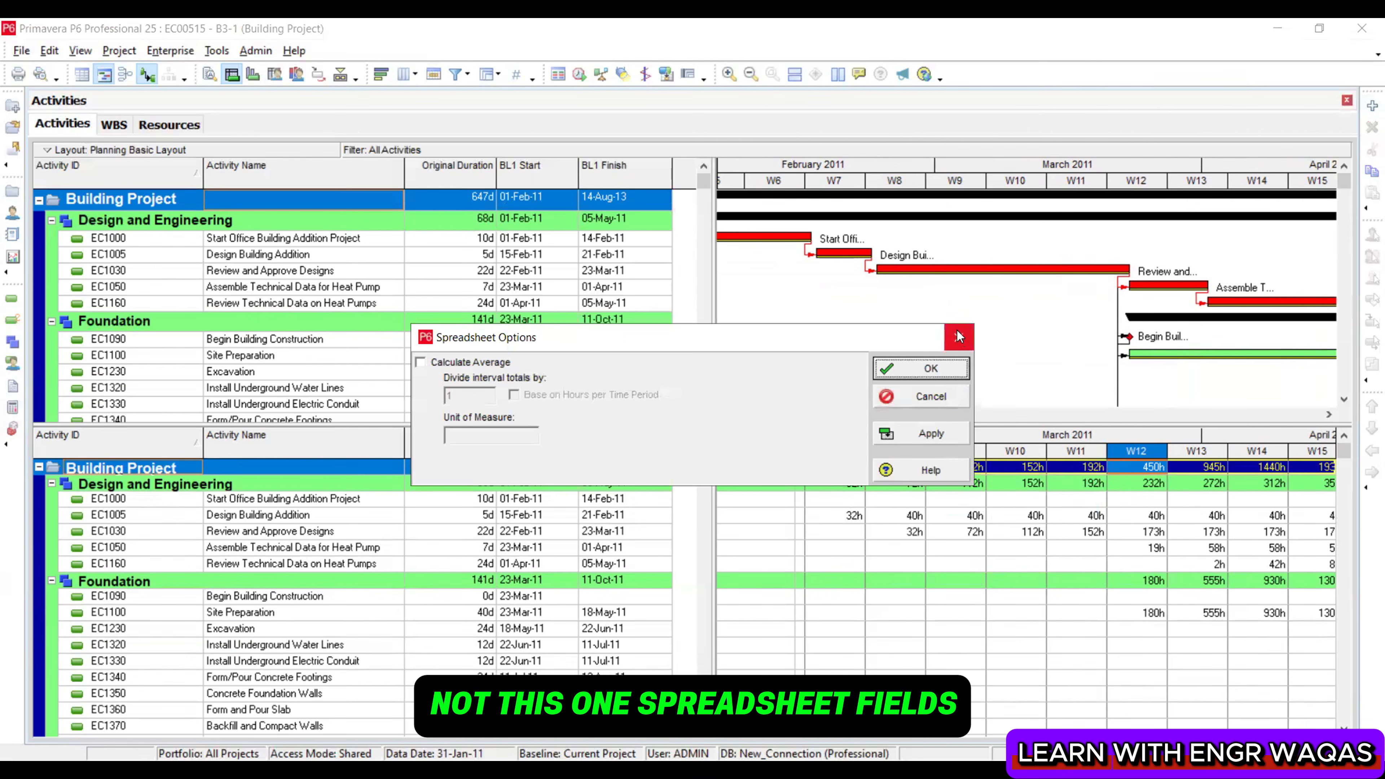
Open the usage spreadsheet's field selection and expand the Cumulative group and the Time Interval costs
{"action": "left_click", "coordinate": [963, 534]}
{"action": "right_click", "coordinate": [963, 534]}
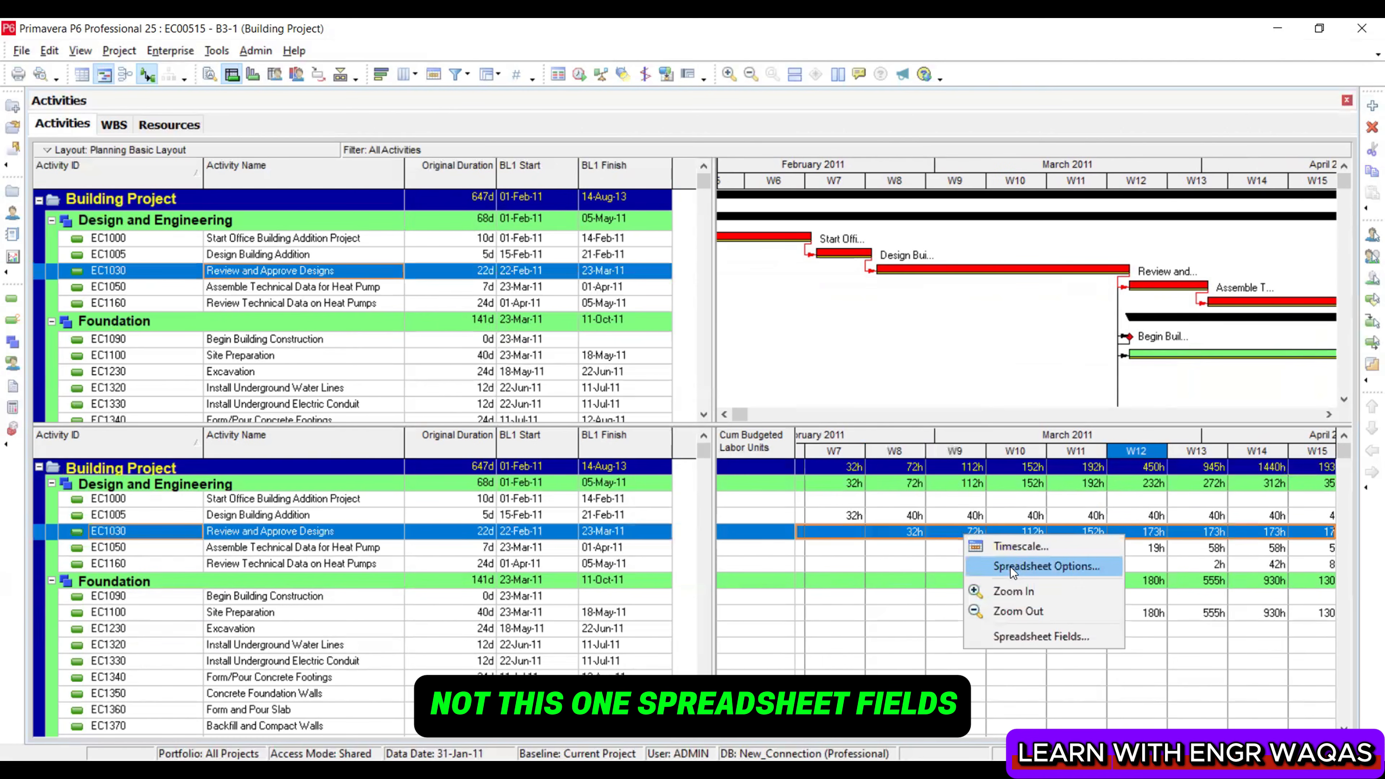
{"action": "left_click", "coordinate": [1019, 634]}
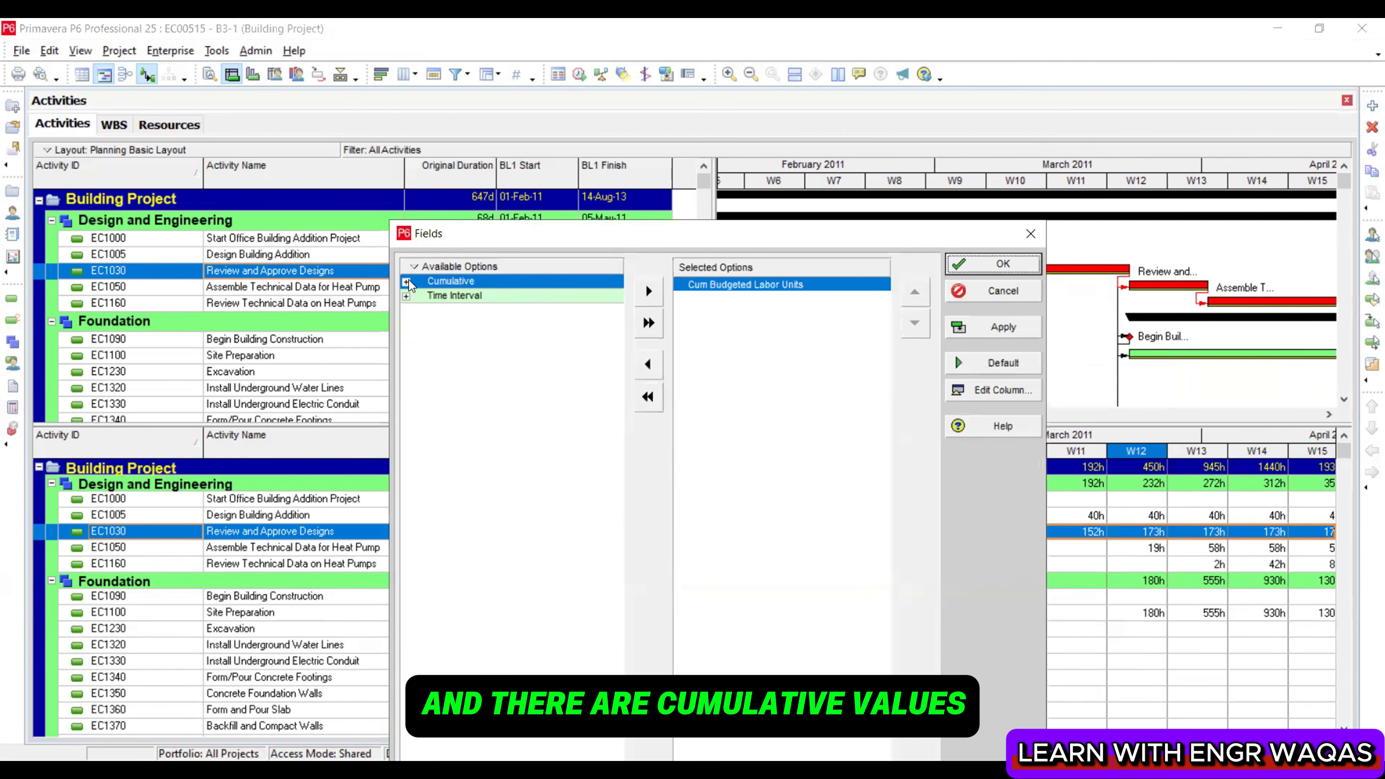
{"action": "left_click", "coordinate": [406, 282]}
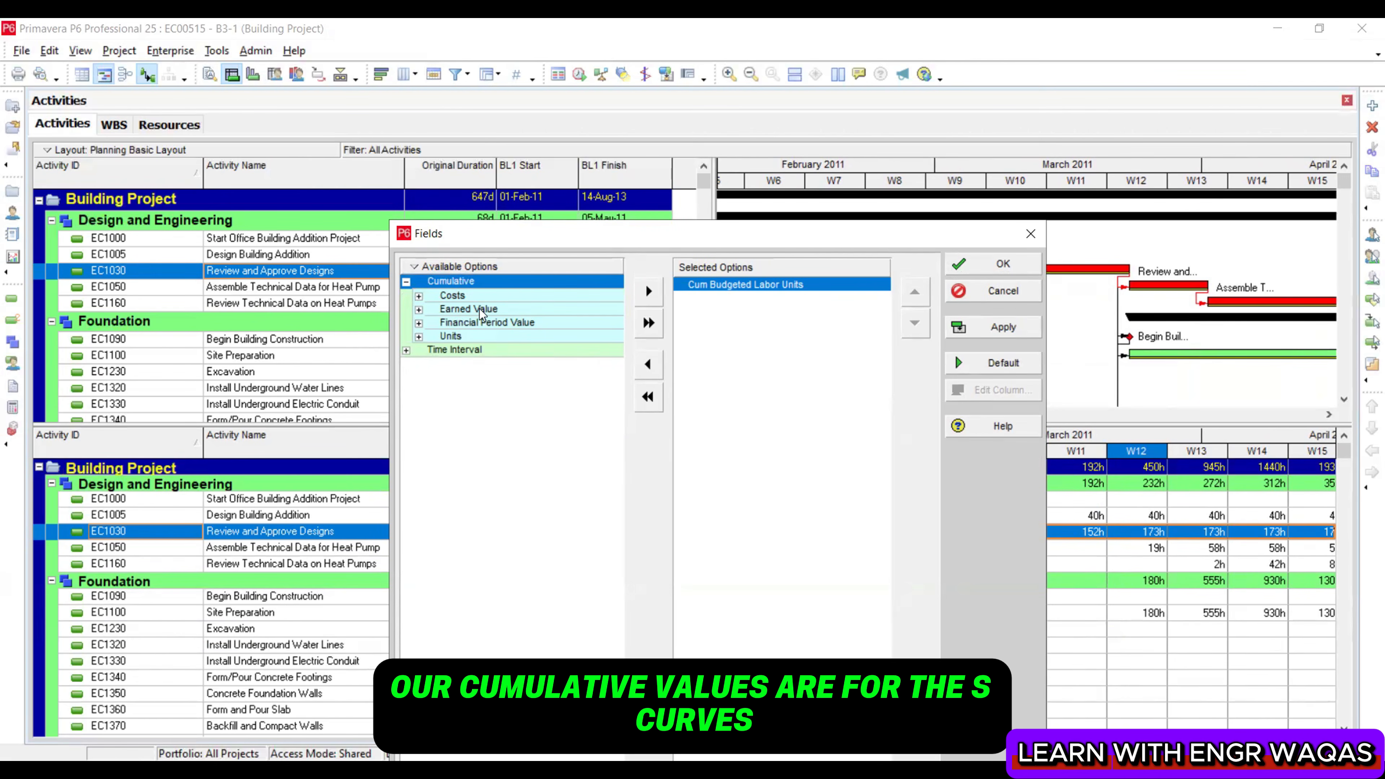
{"action": "left_click", "coordinate": [406, 350]}
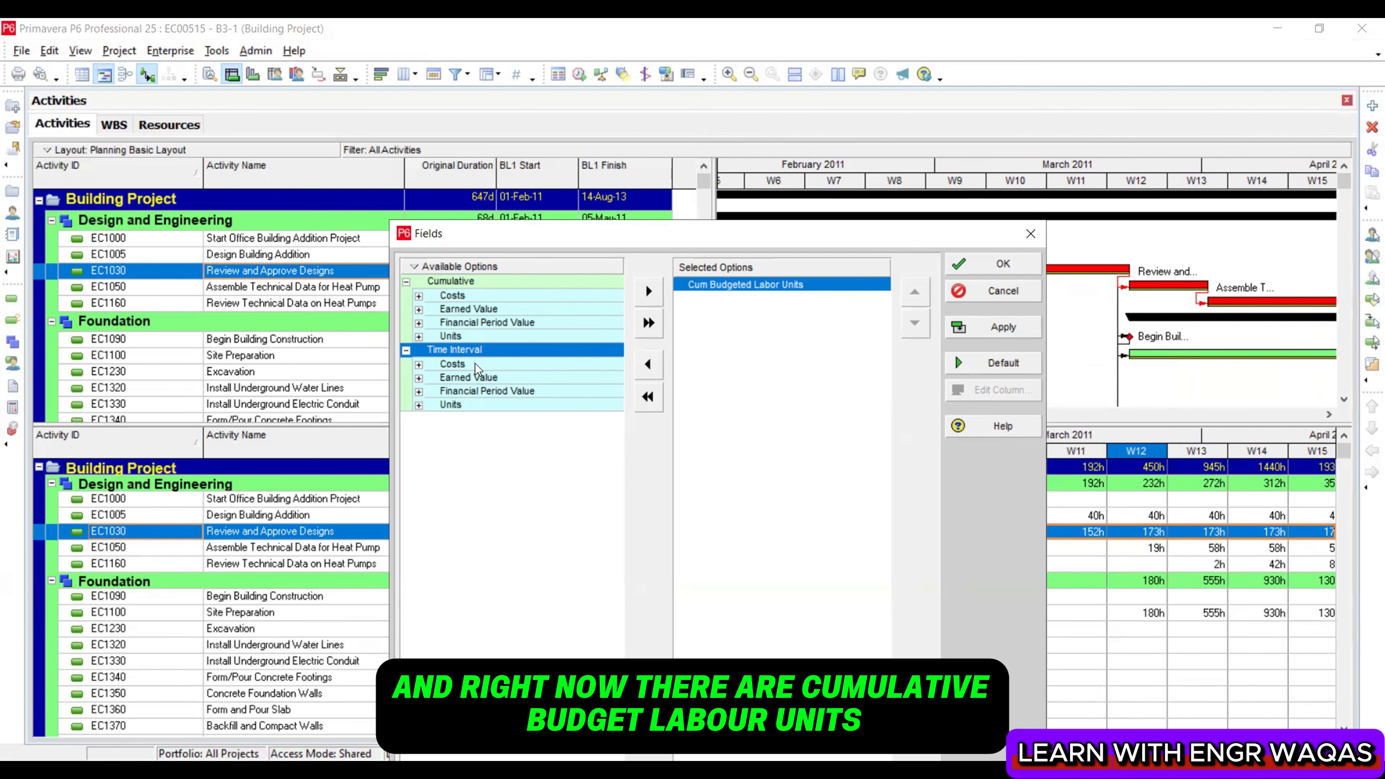
{"action": "left_click", "coordinate": [418, 364]}
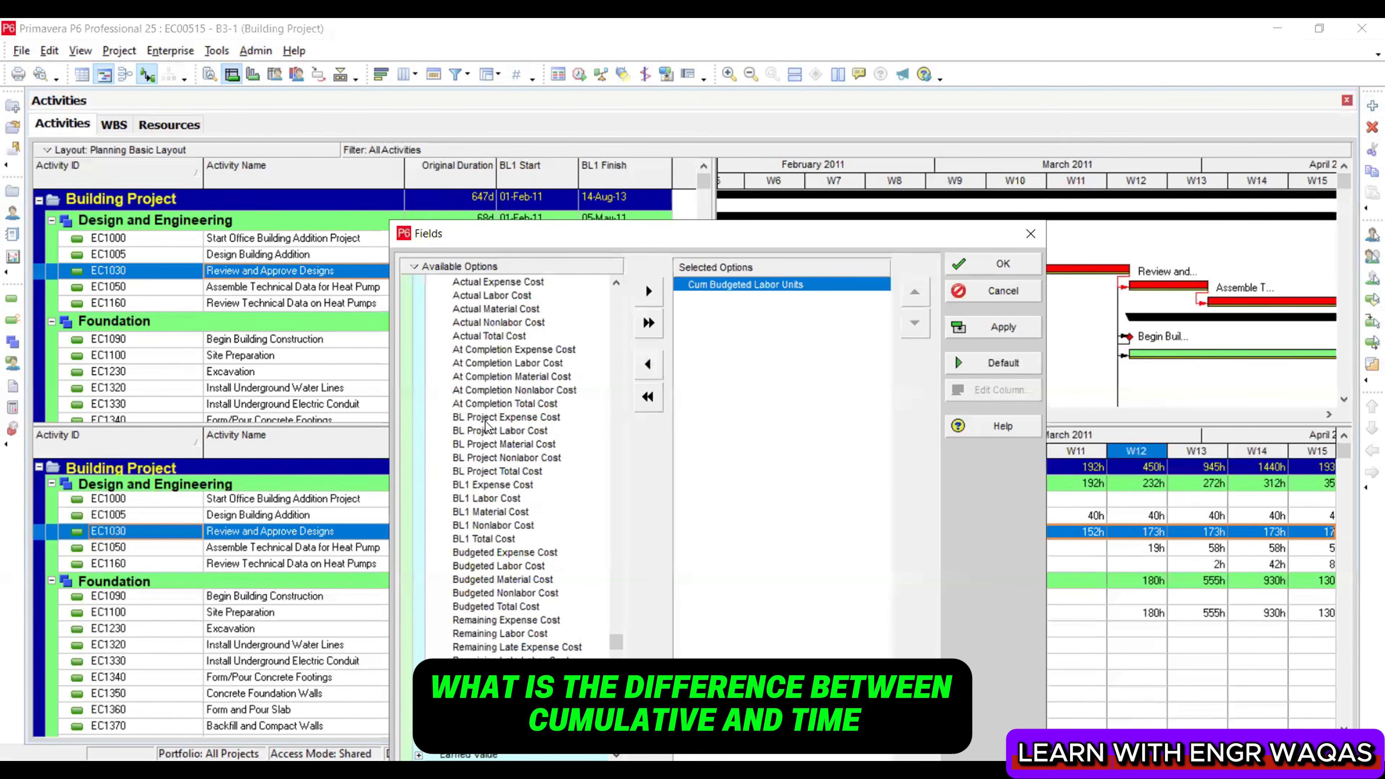
{"action": "scroll", "coordinate": [487, 427], "scroll_direction": "up", "scroll_amount": 2}
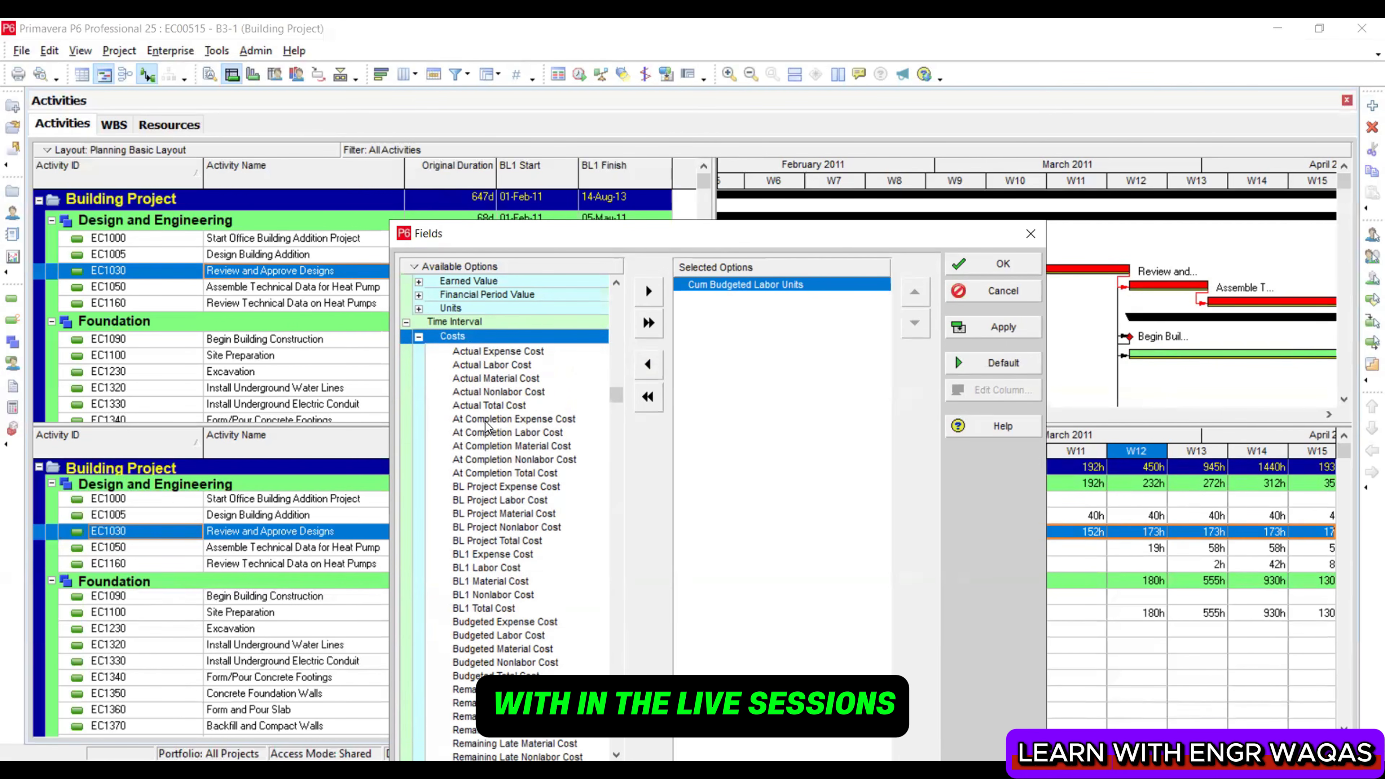
Replace Cum Budgeted Labor Units with the time interval Budgeted Total Cost in the selected fields, and collapse the available field groups
{"action": "left_click", "coordinate": [531, 676]}
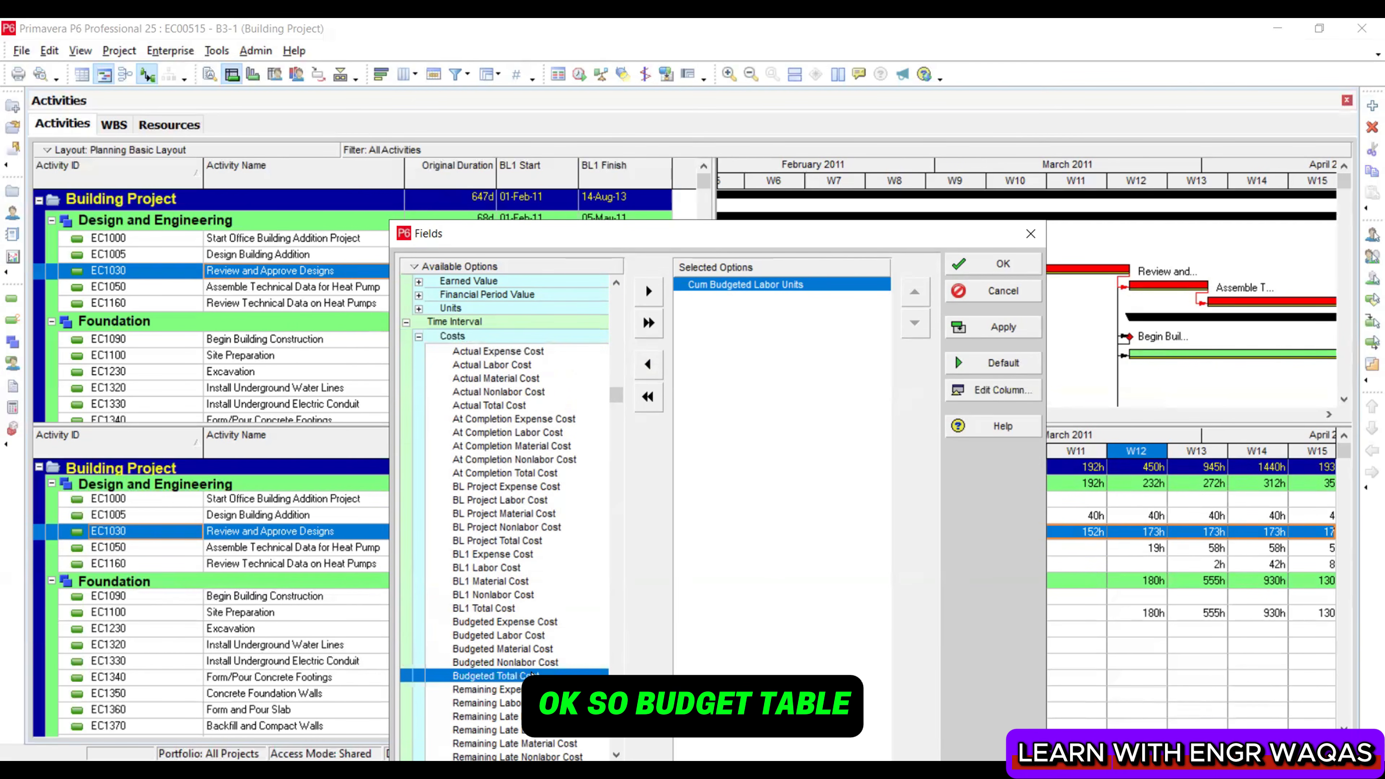
{"action": "left_click", "coordinate": [648, 291]}
{"action": "left_click", "coordinate": [802, 284]}
{"action": "left_click", "coordinate": [648, 365]}
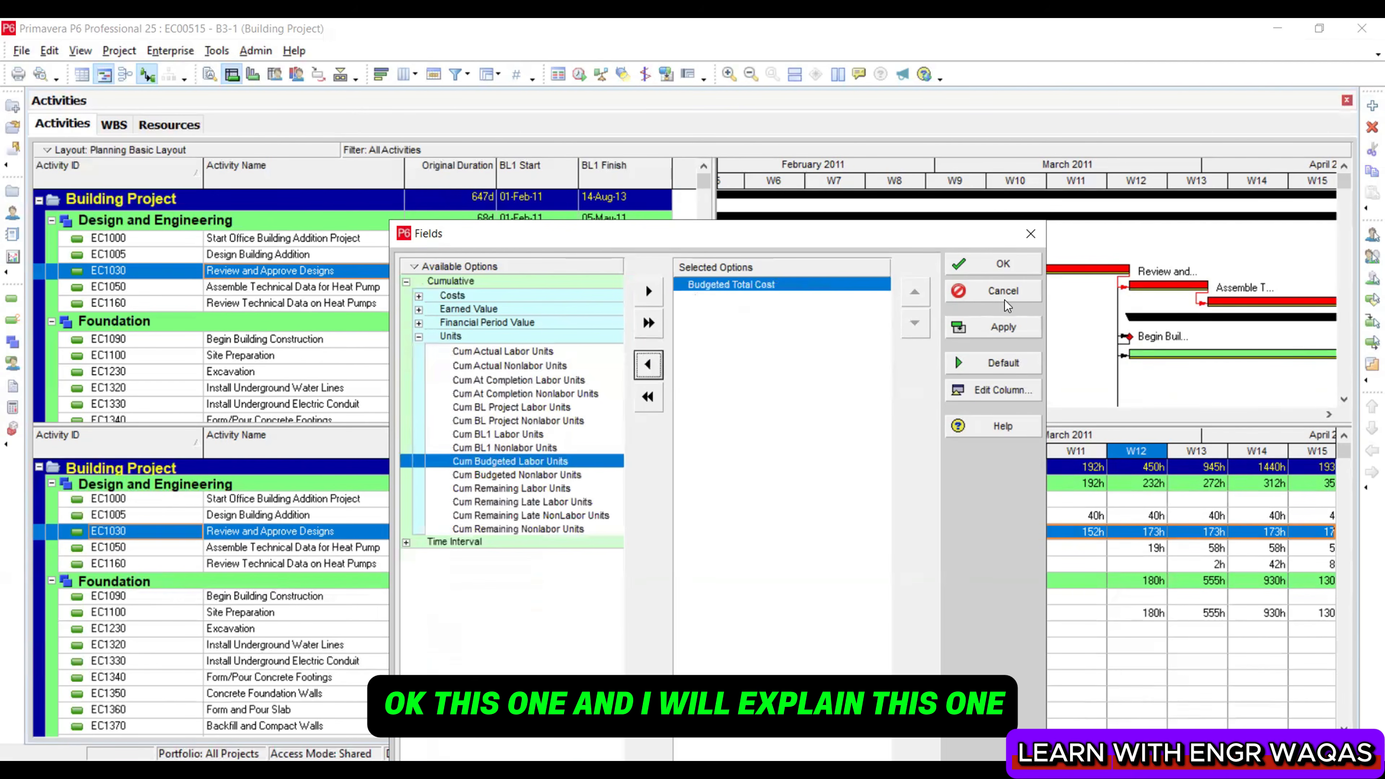
{"action": "left_click", "coordinate": [418, 337]}
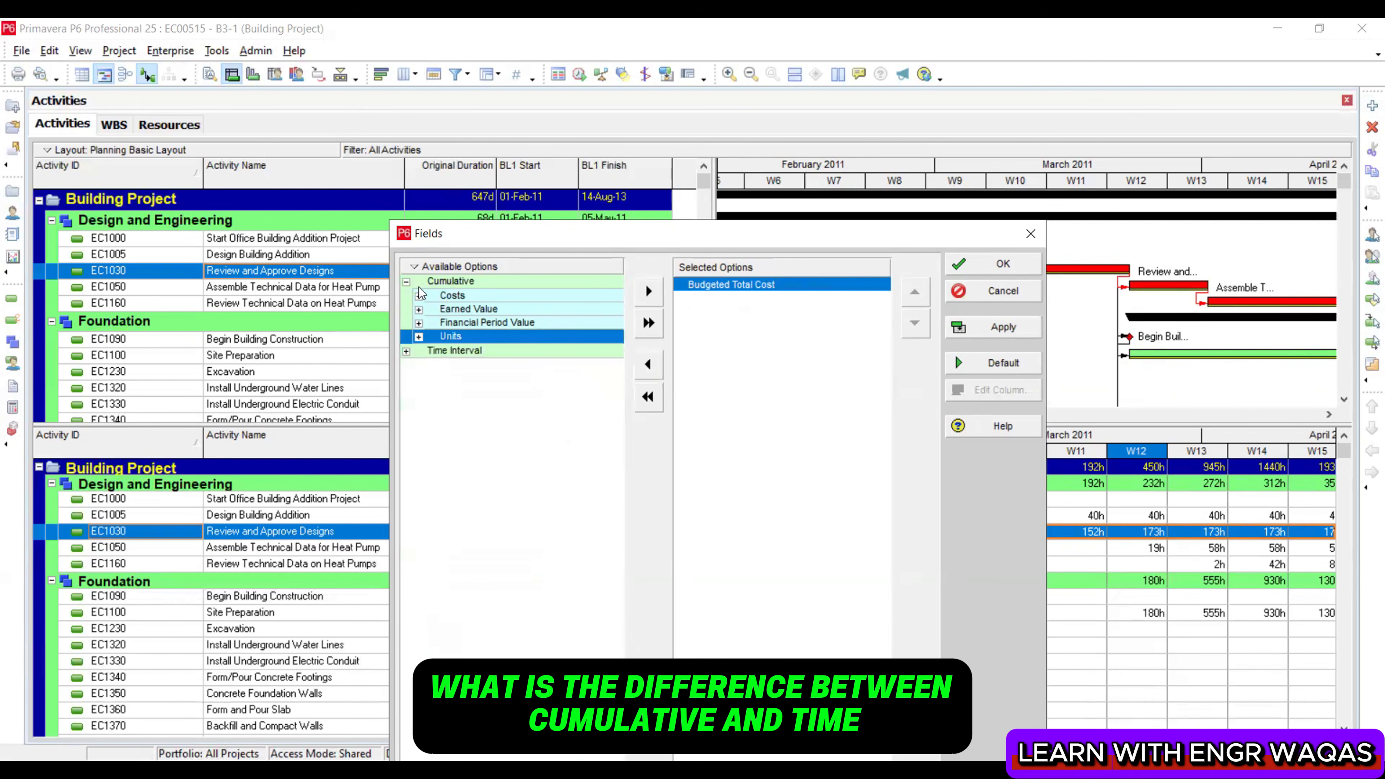
{"action": "left_click", "coordinate": [406, 282]}
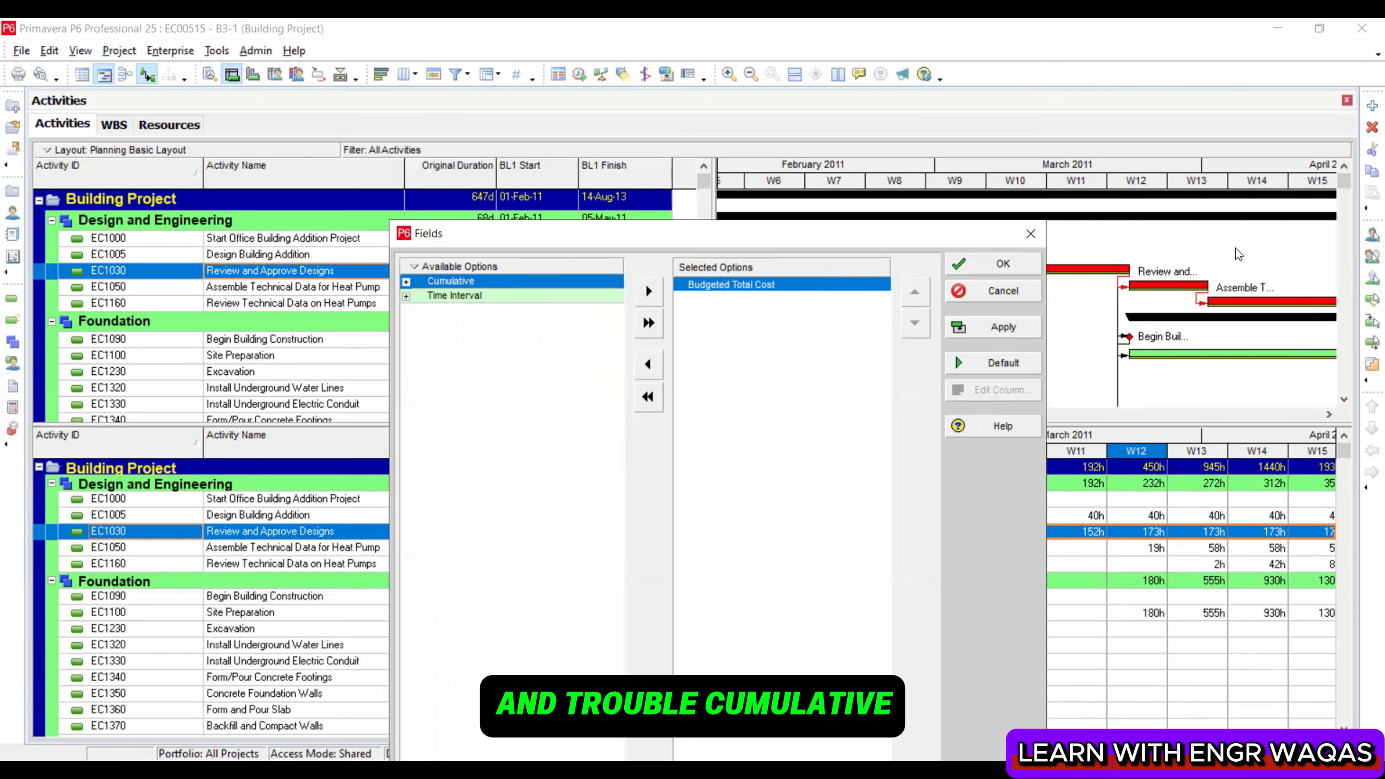
{"action": "left_click", "coordinate": [1365, 212]}
{"action": "mouse_move", "coordinate": [443, 472]}
{"action": "left_mouse_down"}
{"action": "mouse_move", "coordinate": [444, 513]}
{"action": "mouse_move", "coordinate": [463, 484]}
{"action": "left_mouse_up"}
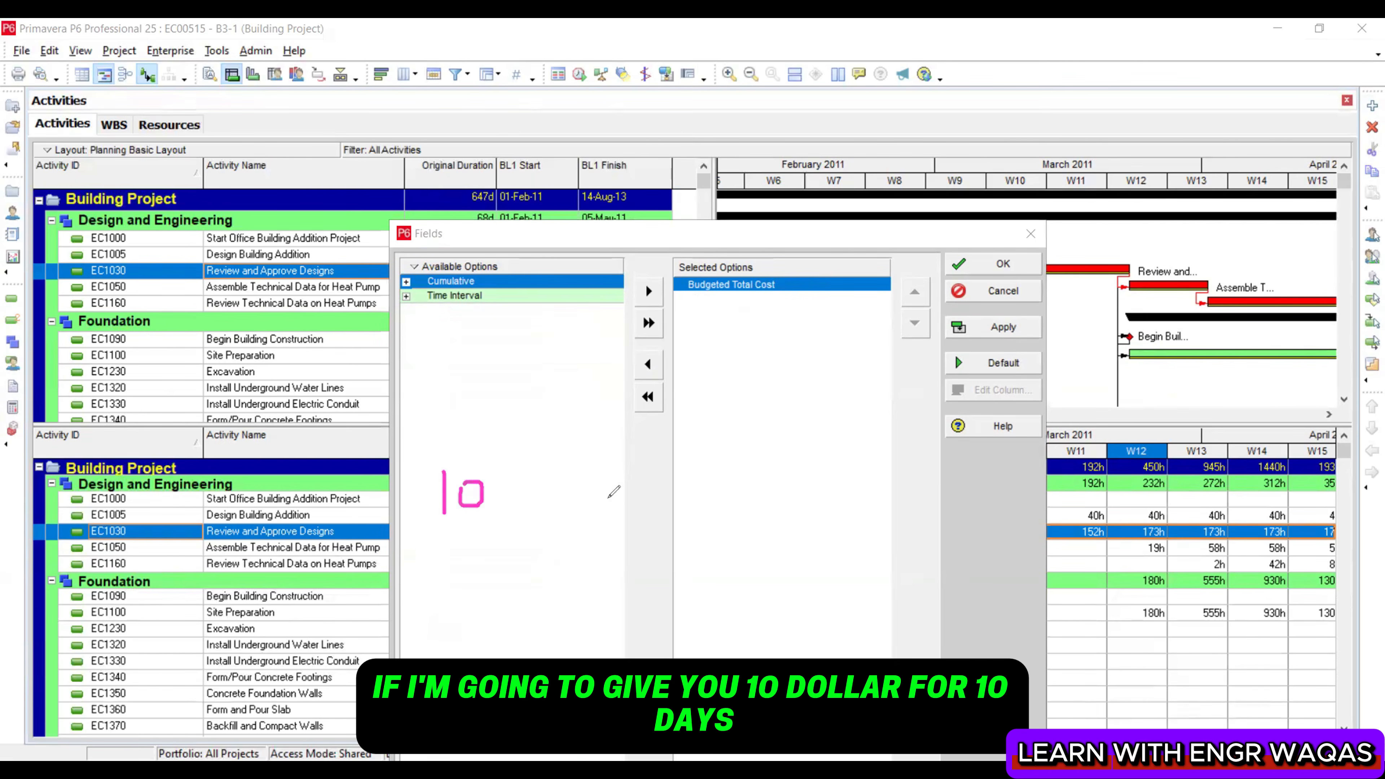
{"action": "left_click_drag", "start_coordinate": [444, 403], "coordinate": [442, 426]}
{"action": "left_click_drag", "start_coordinate": [548, 394], "coordinate": [607, 415]}
{"action": "left_click_drag", "start_coordinate": [689, 393], "coordinate": [709, 431]}
{"action": "mouse_move", "coordinate": [814, 388]}
{"action": "left_mouse_down"}
{"action": "mouse_move", "coordinate": [834, 434]}
{"action": "mouse_move", "coordinate": [862, 434]}
{"action": "left_mouse_up"}
{"action": "mouse_move", "coordinate": [888, 392]}
{"action": "left_mouse_down"}
{"action": "mouse_move", "coordinate": [905, 427]}
{"action": "mouse_move", "coordinate": [919, 374]}
{"action": "left_mouse_up"}
{"action": "mouse_move", "coordinate": [577, 464]}
{"action": "left_mouse_down"}
{"action": "mouse_move", "coordinate": [574, 501]}
{"action": "mouse_move", "coordinate": [592, 497]}
{"action": "left_mouse_up"}
{"action": "left_click_drag", "start_coordinate": [685, 466], "coordinate": [709, 494]}
{"action": "mouse_move", "coordinate": [723, 480]}
{"action": "left_mouse_down"}
{"action": "mouse_move", "coordinate": [735, 481]}
{"action": "mouse_move", "coordinate": [724, 500]}
{"action": "left_mouse_up"}
{"action": "left_click_drag", "start_coordinate": [814, 468], "coordinate": [818, 515]}
{"action": "left_click_drag", "start_coordinate": [839, 476], "coordinate": [922, 503]}
{"action": "mouse_move", "coordinate": [950, 475]}
{"action": "left_mouse_down"}
{"action": "mouse_move", "coordinate": [942, 487]}
{"action": "mouse_move", "coordinate": [951, 476]}
{"action": "left_mouse_up"}
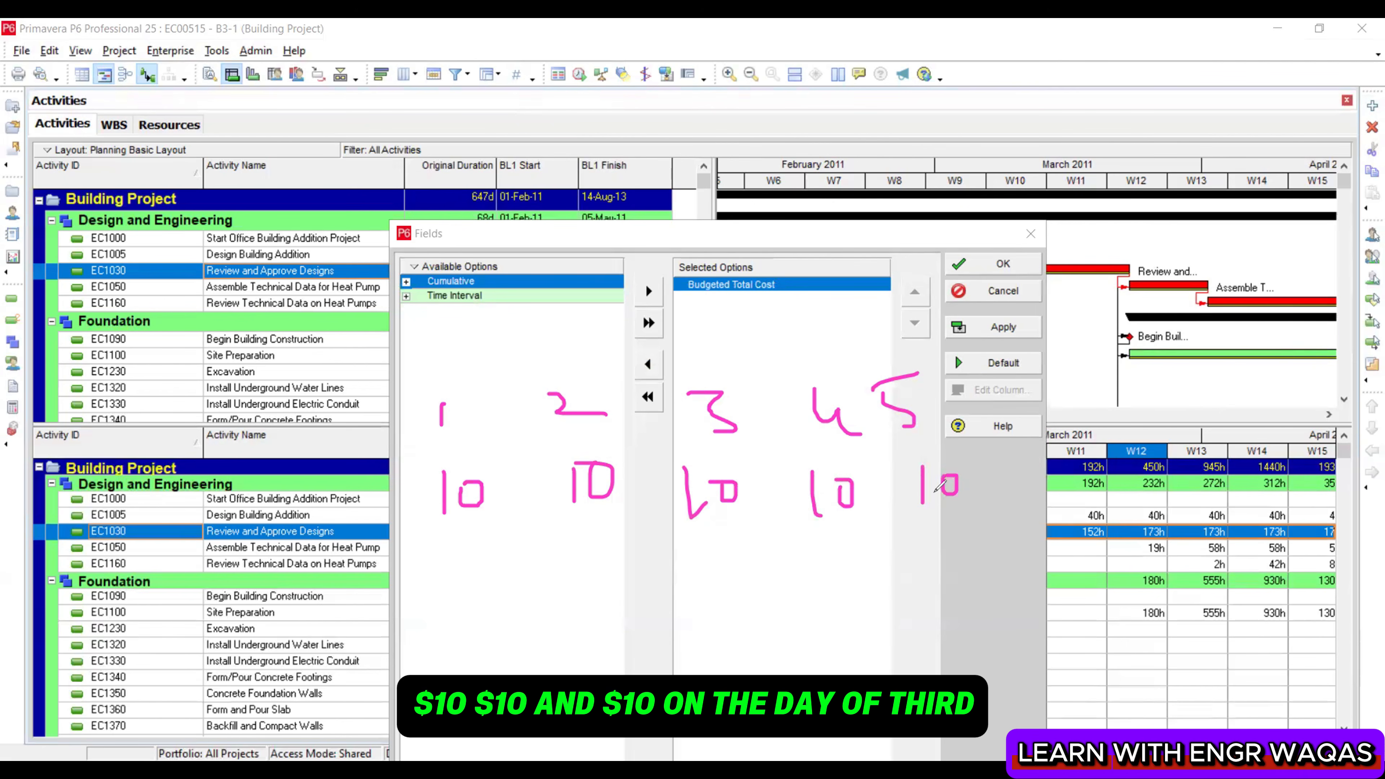
{"action": "mouse_move", "coordinate": [761, 358]}
{"action": "left_mouse_down"}
{"action": "mouse_move", "coordinate": [665, 382]}
{"action": "mouse_move", "coordinate": [720, 546]}
{"action": "mouse_move", "coordinate": [772, 407]}
{"action": "mouse_move", "coordinate": [771, 364]}
{"action": "left_mouse_up"}
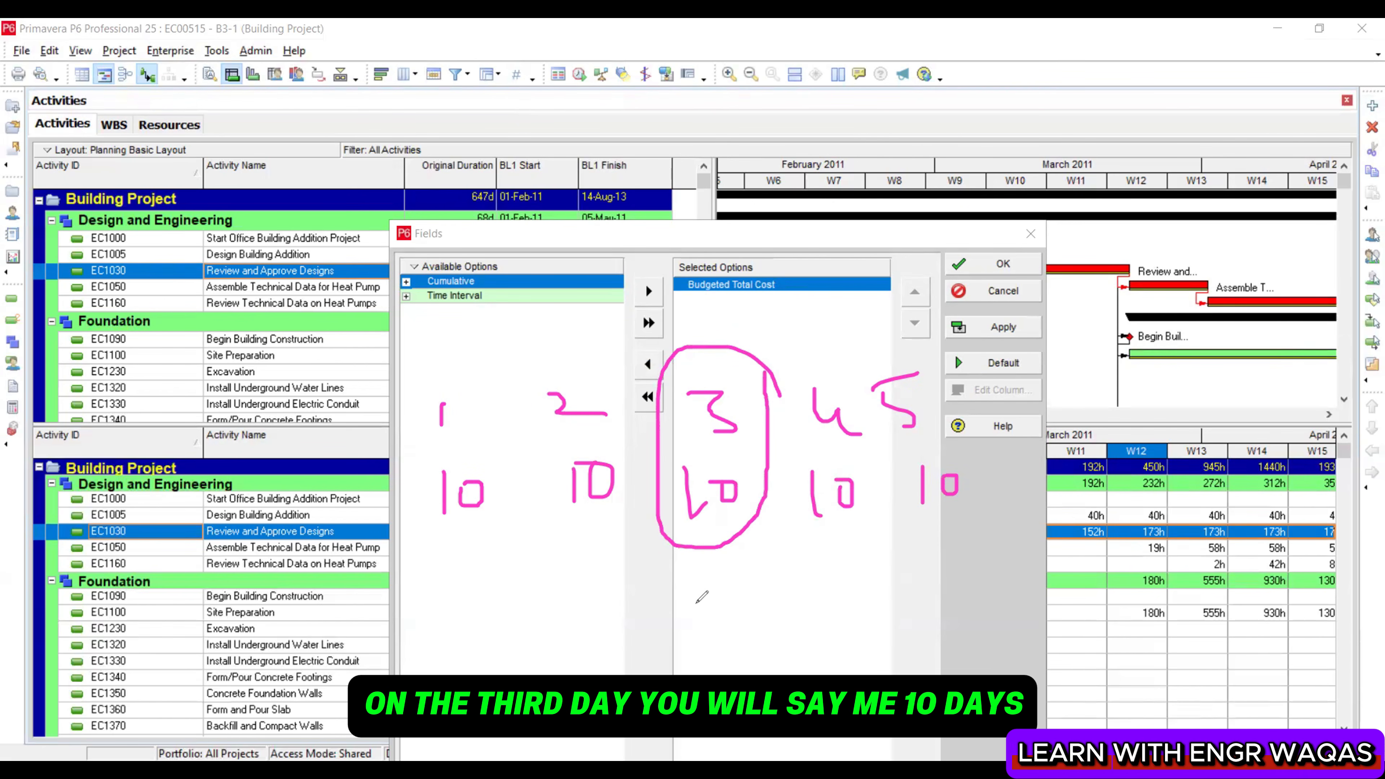
{"action": "mouse_move", "coordinate": [702, 590]}
{"action": "left_mouse_down"}
{"action": "mouse_move", "coordinate": [702, 647]}
{"action": "mouse_move", "coordinate": [730, 600]}
{"action": "left_mouse_up"}
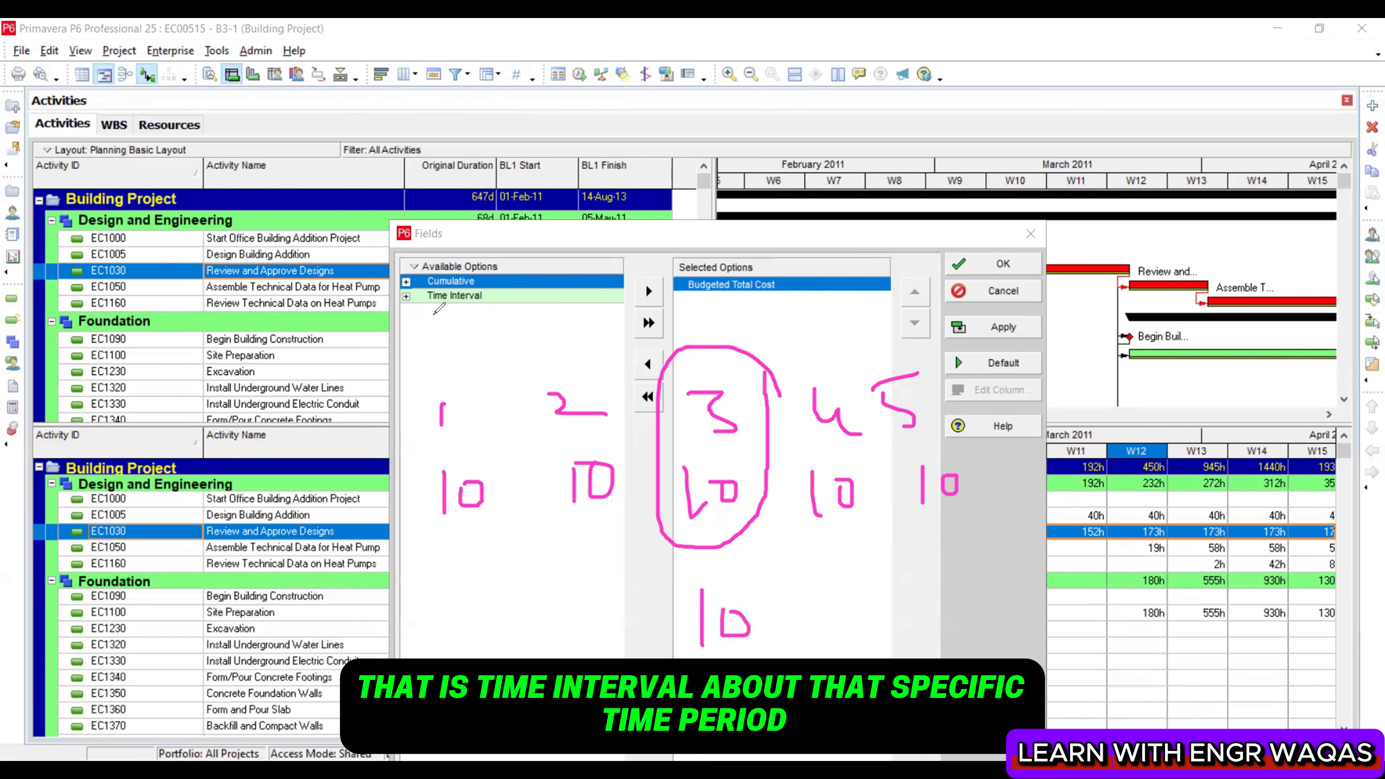
{"action": "left_click_drag", "start_coordinate": [420, 311], "coordinate": [479, 309]}
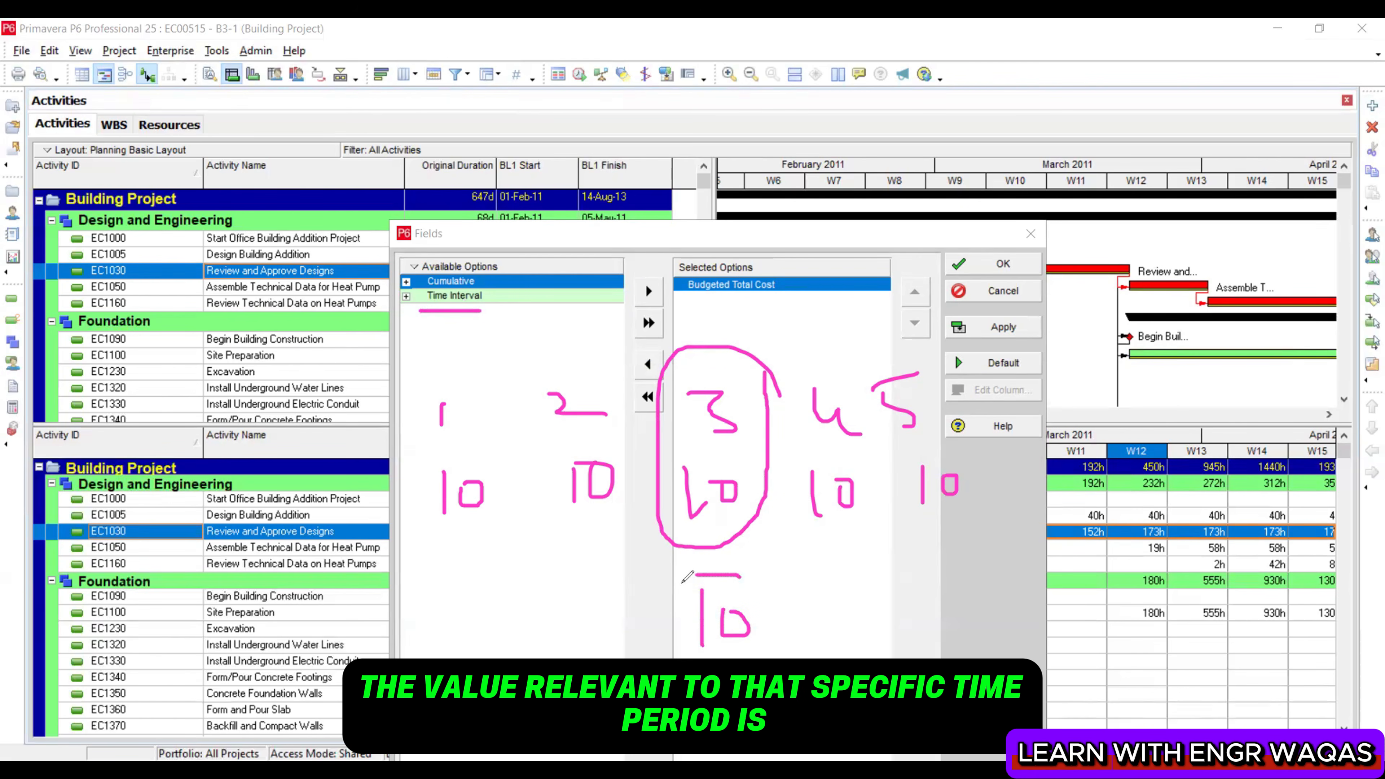
{"action": "mouse_move", "coordinate": [743, 574]}
{"action": "left_mouse_down"}
{"action": "mouse_move", "coordinate": [682, 654]}
{"action": "mouse_move", "coordinate": [760, 584]}
{"action": "mouse_move", "coordinate": [746, 575]}
{"action": "left_mouse_up"}
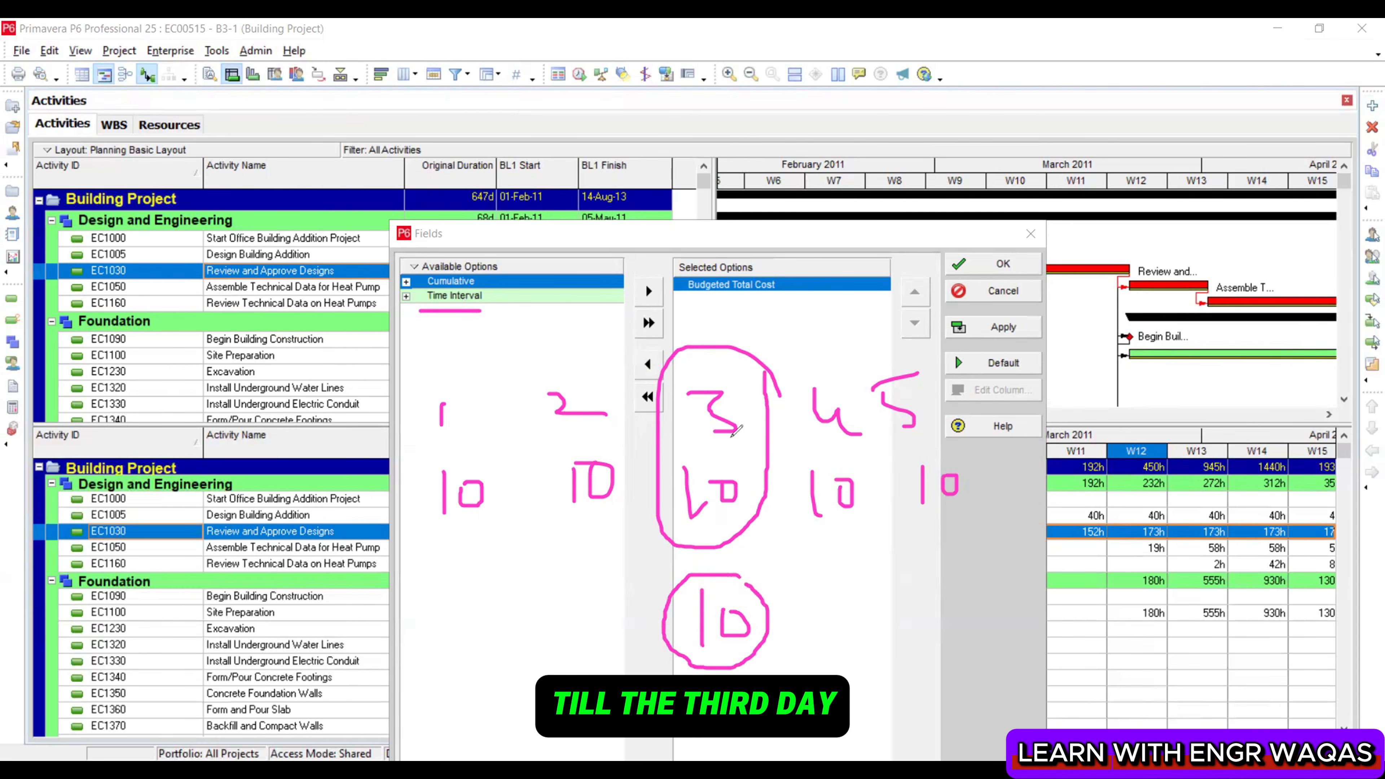
{"action": "left_click_drag", "start_coordinate": [396, 538], "coordinate": [612, 530]}
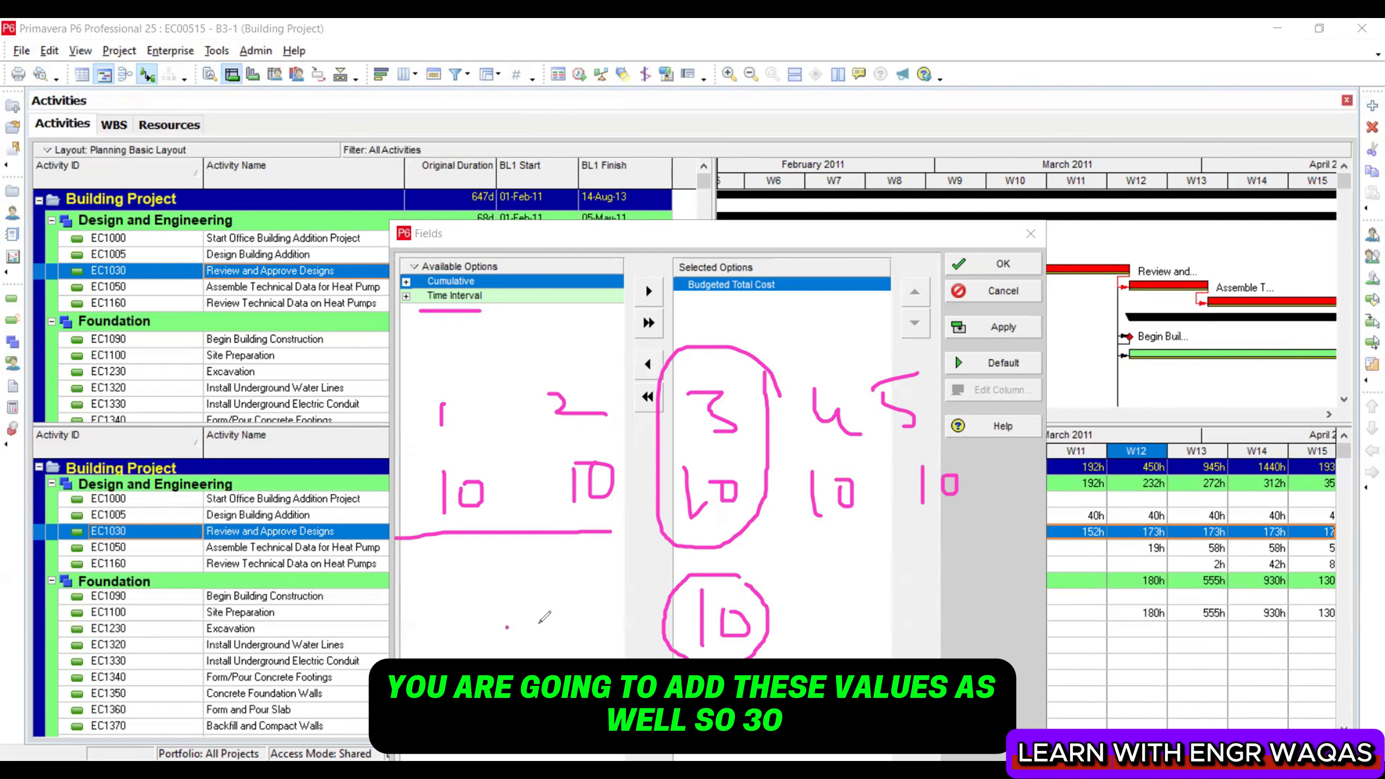
{"action": "mouse_move", "coordinate": [509, 627]}
{"action": "left_mouse_down"}
{"action": "mouse_move", "coordinate": [532, 657]}
{"action": "mouse_move", "coordinate": [553, 644]}
{"action": "mouse_move", "coordinate": [451, 657]}
{"action": "left_mouse_up"}
{"action": "left_click_drag", "start_coordinate": [632, 614], "coordinate": [639, 658]}
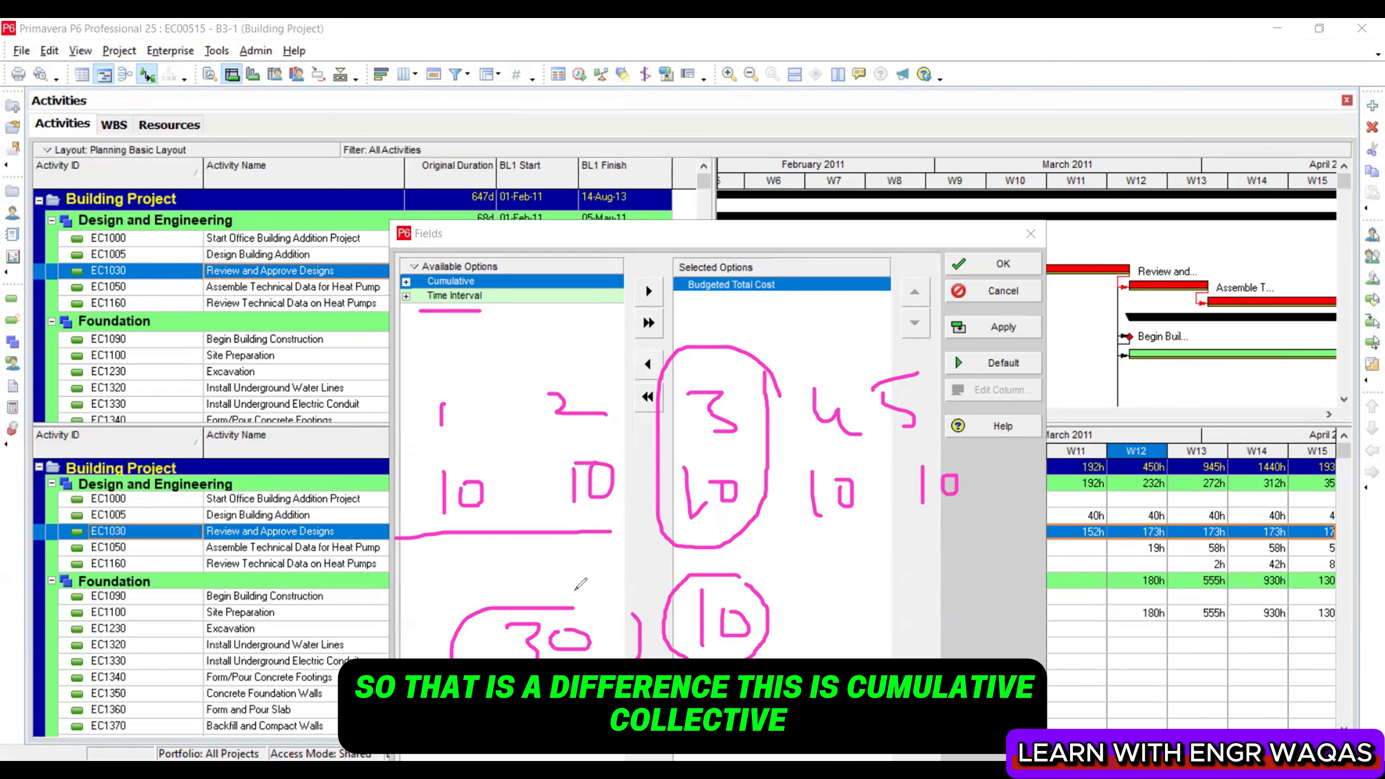
{"action": "left_click_drag", "start_coordinate": [540, 590], "coordinate": [634, 615]}
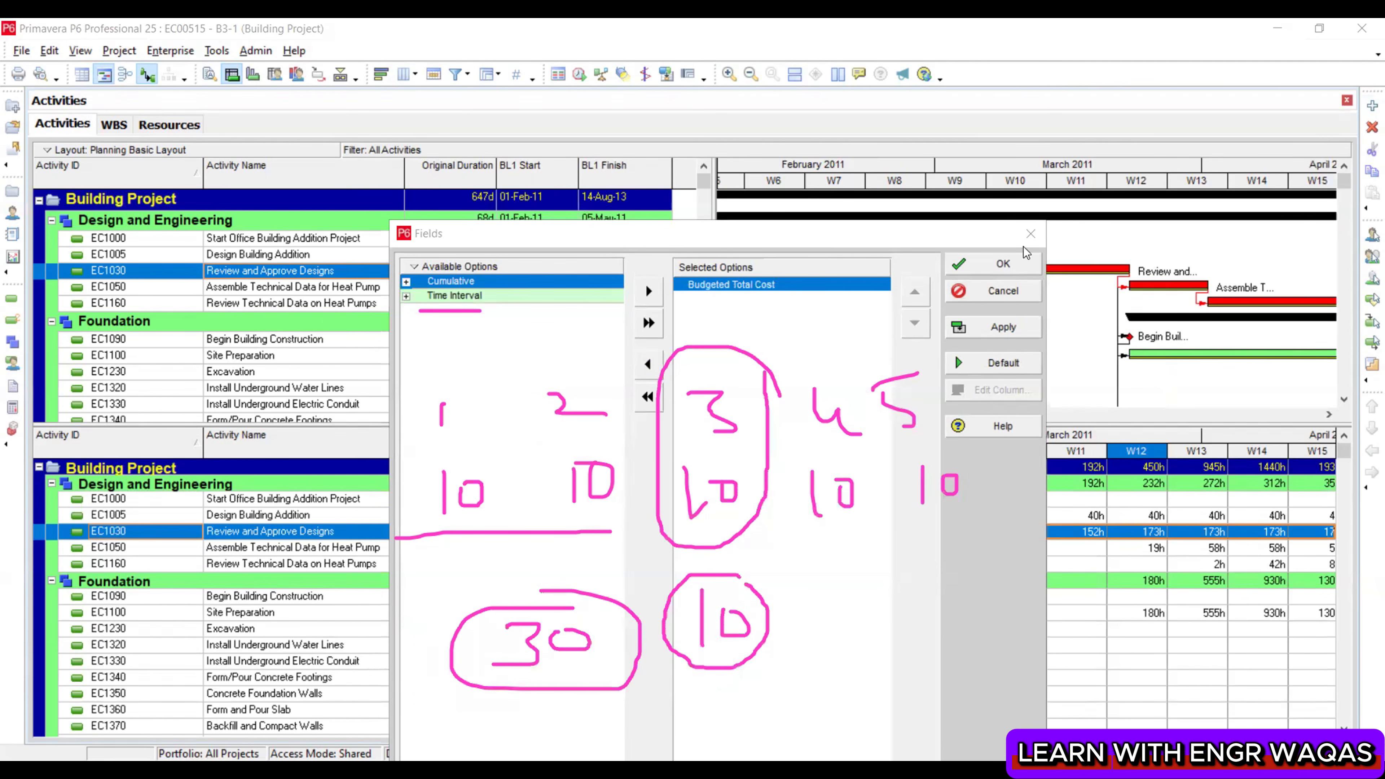
{"action": "key", "text": "Escape"}
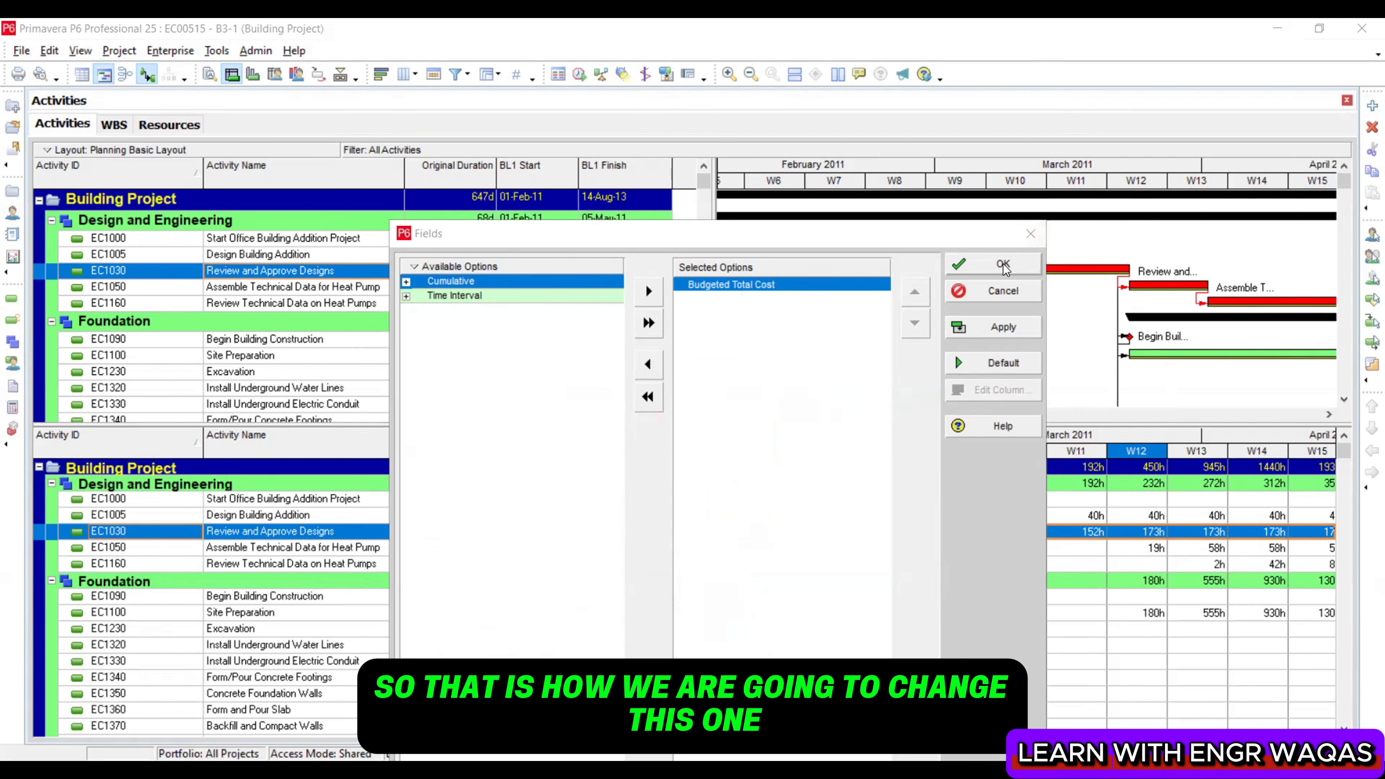
Apply the Budgeted Total Cost field to the activity usage spreadsheet and close the field selection
{"action": "left_click", "coordinate": [1012, 332]}
{"action": "left_click", "coordinate": [1030, 270]}
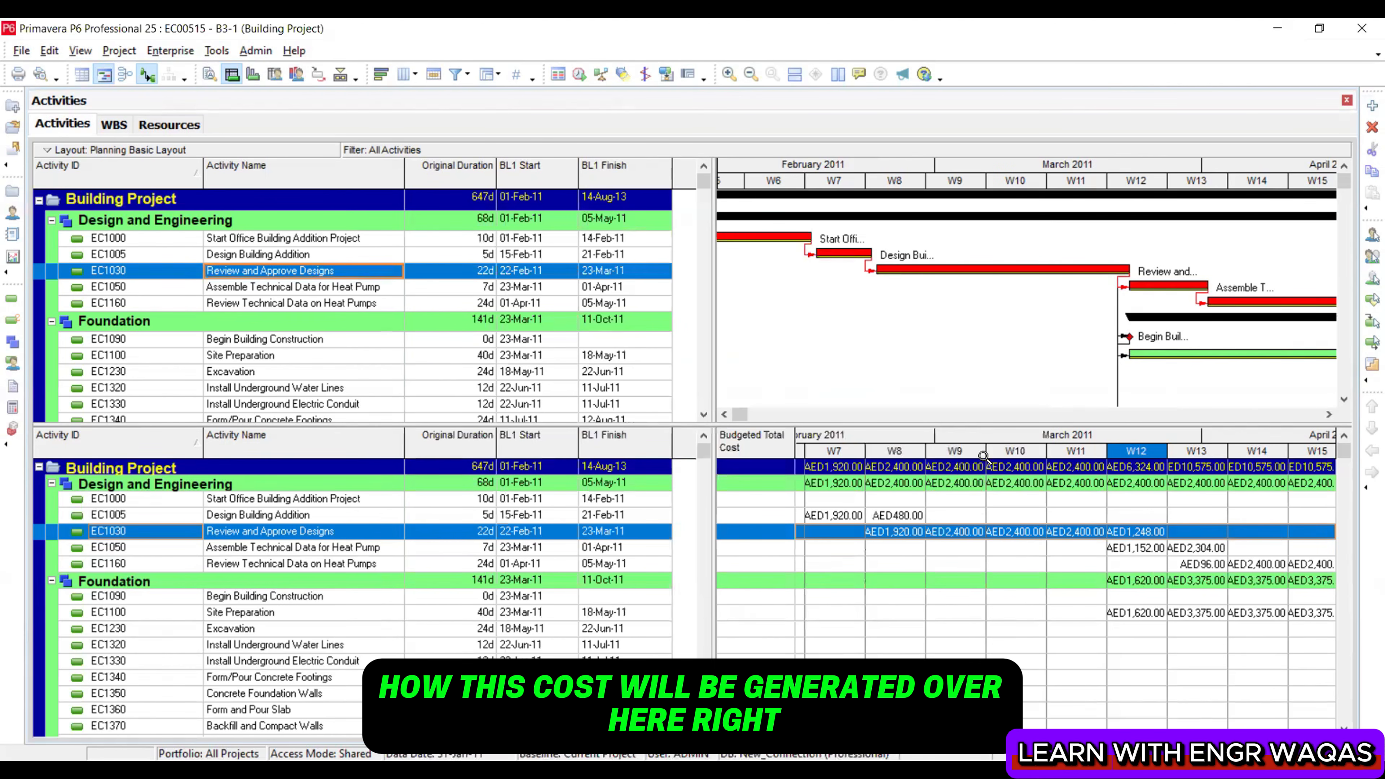
Set the usage spreadsheet's timescale to the Calendar date type with a Quarter/Financial Period interval and apply it
{"action": "left_click_drag", "start_coordinate": [986, 457], "coordinate": [1078, 454]}
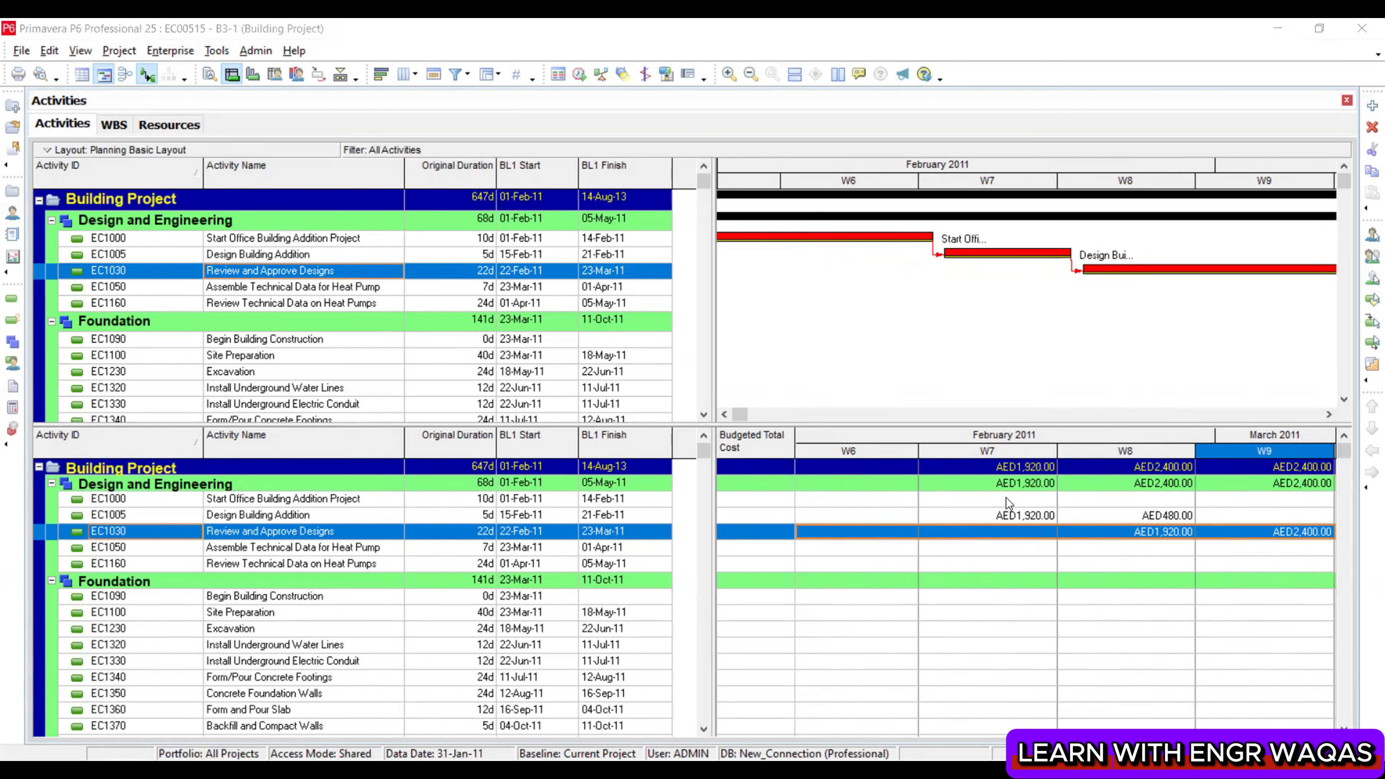
{"action": "left_click_drag", "start_coordinate": [708, 447], "coordinate": [707, 488]}
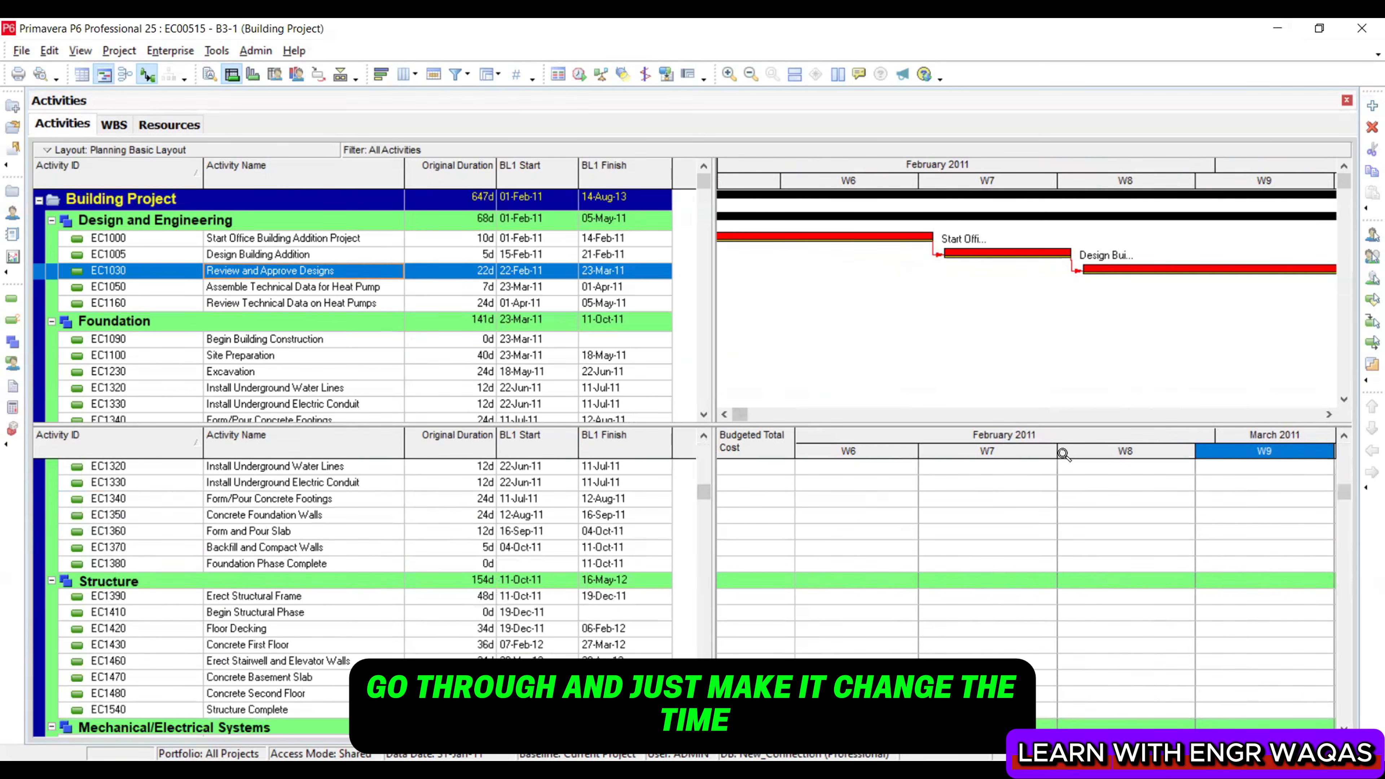
{"action": "left_click_drag", "start_coordinate": [1061, 454], "coordinate": [757, 454]}
{"action": "left_click_drag", "start_coordinate": [1027, 452], "coordinate": [1173, 452]}
{"action": "left_click", "coordinate": [981, 518]}
{"action": "right_click", "coordinate": [981, 518]}
{"action": "left_click", "coordinate": [1026, 532]}
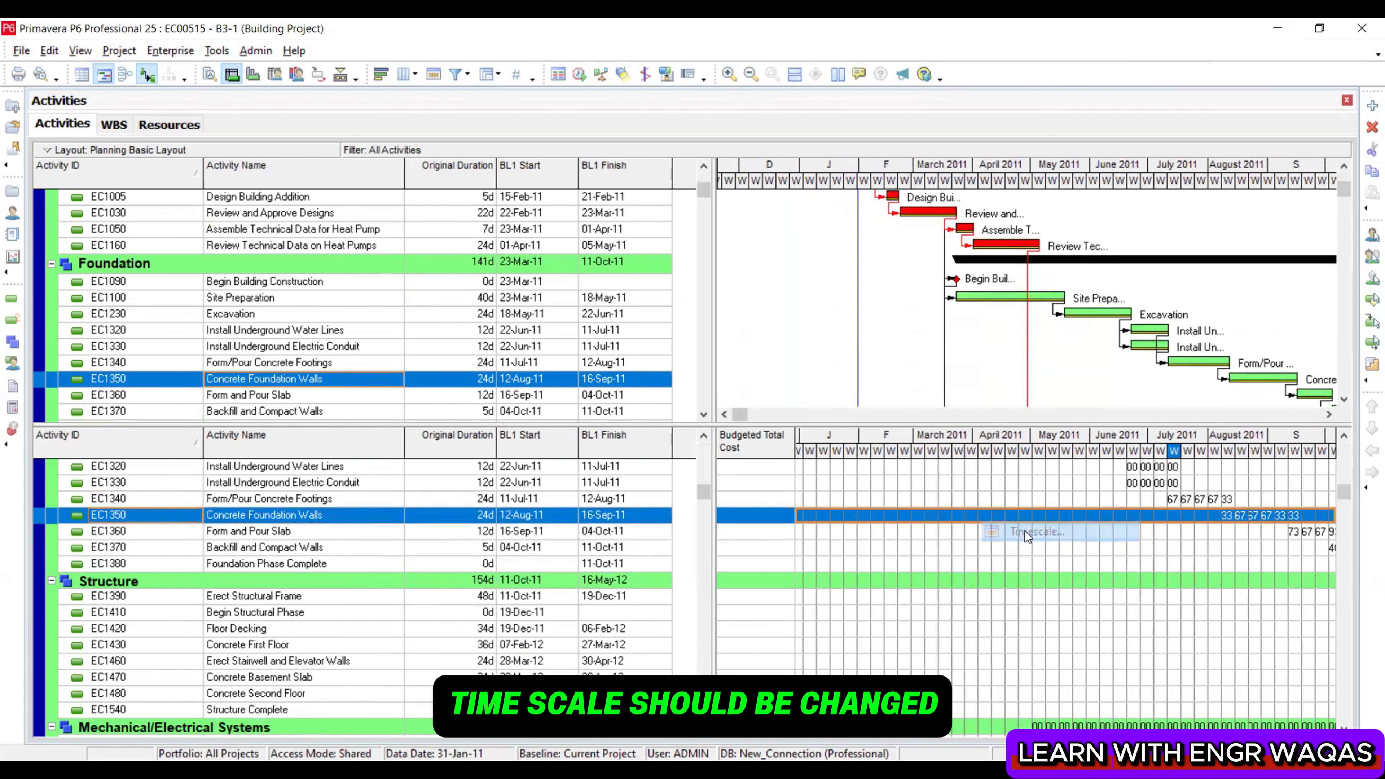
{"action": "left_click", "coordinate": [718, 427]}
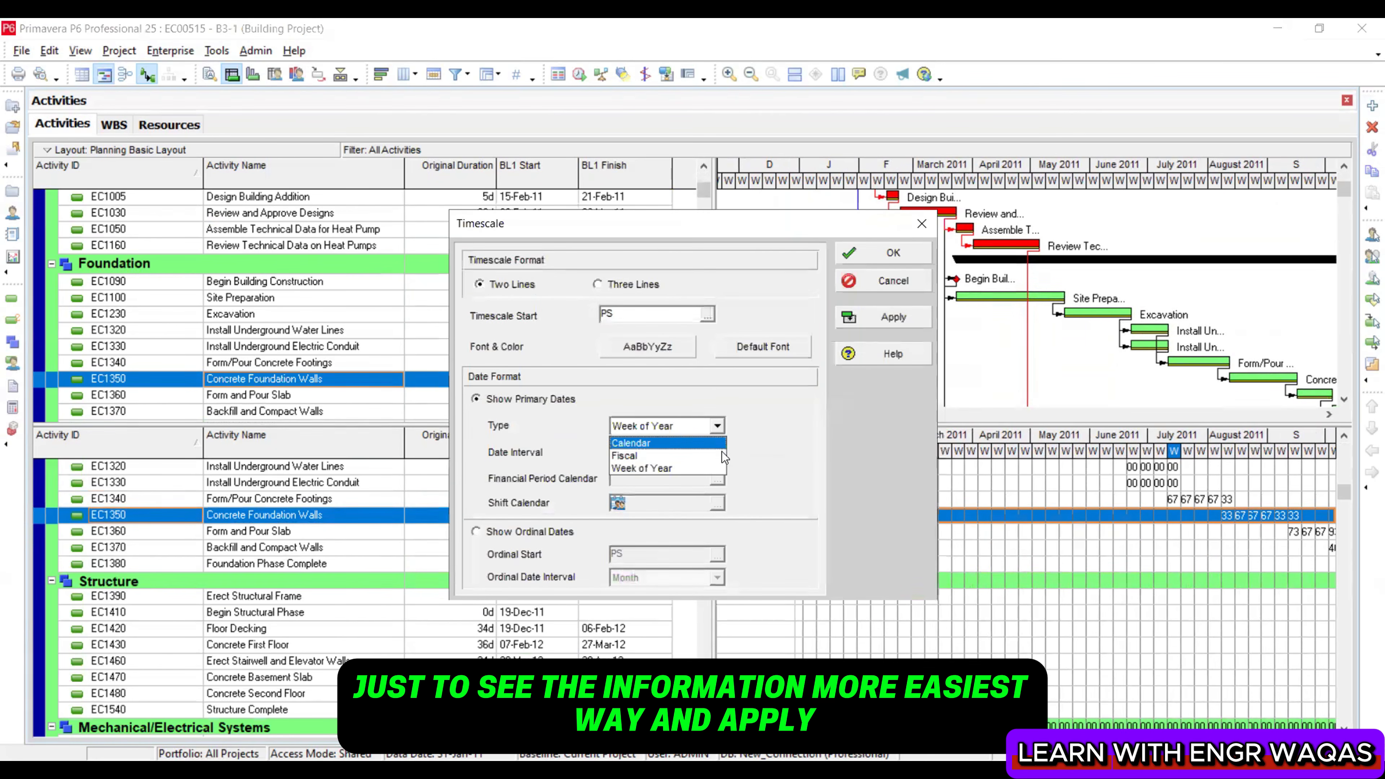
{"action": "left_click", "coordinate": [722, 451]}
{"action": "left_click", "coordinate": [717, 453]}
{"action": "left_click", "coordinate": [660, 546]}
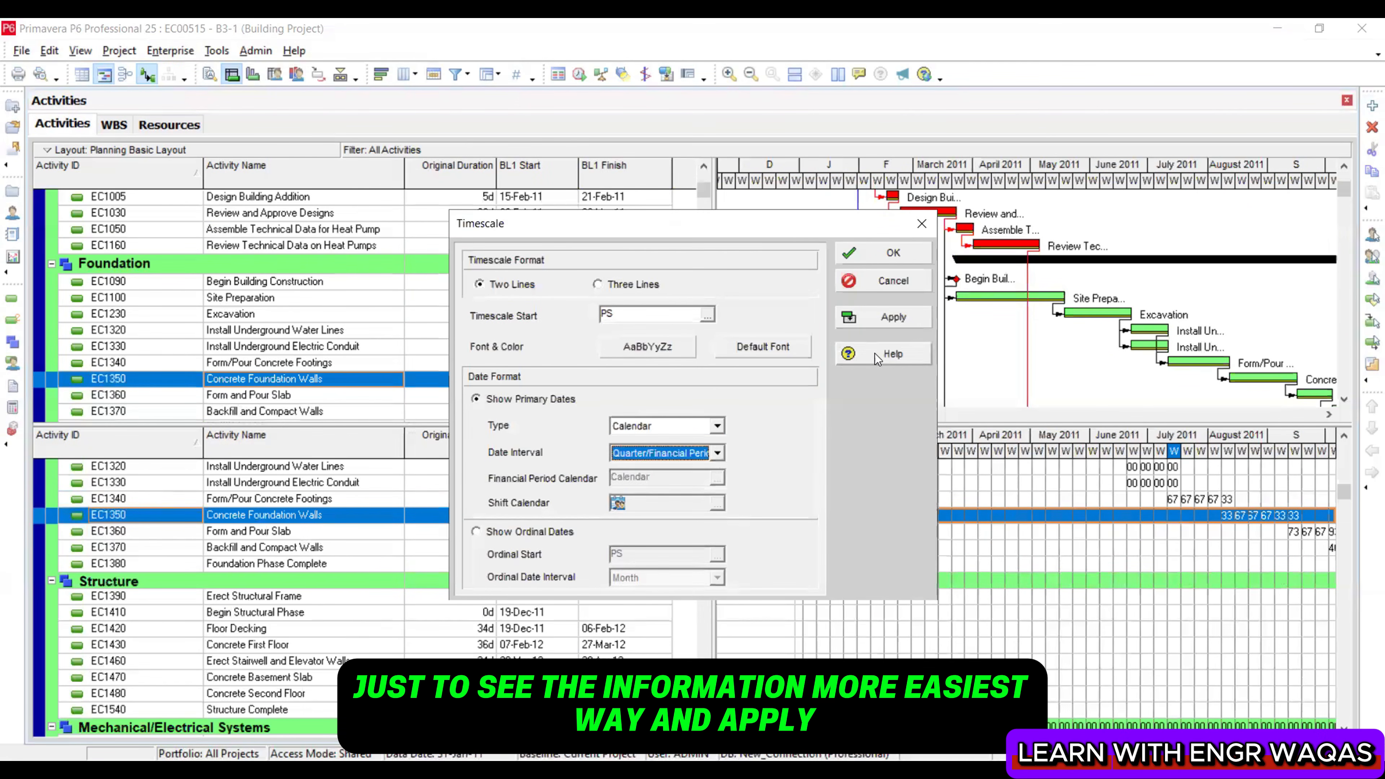
{"action": "left_click", "coordinate": [884, 317]}
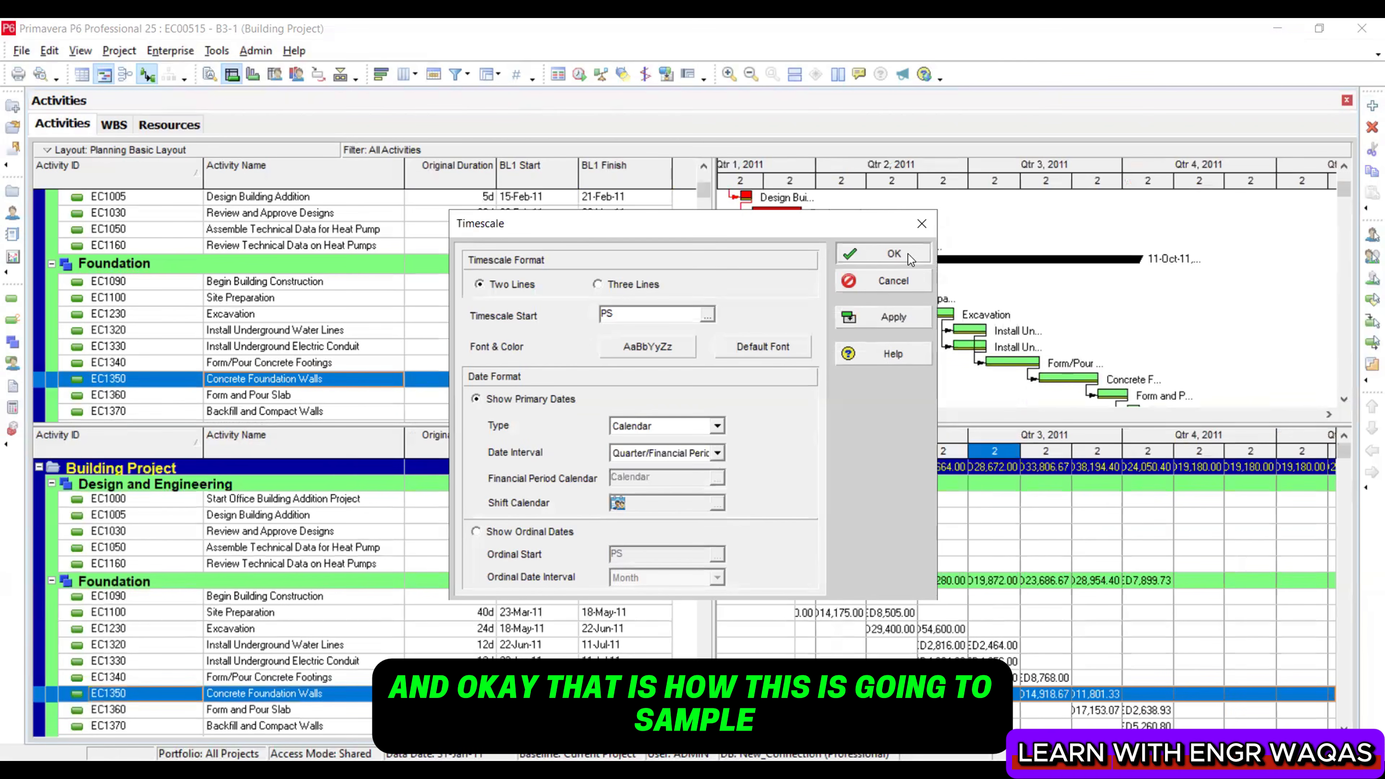
{"action": "left_click", "coordinate": [905, 253]}
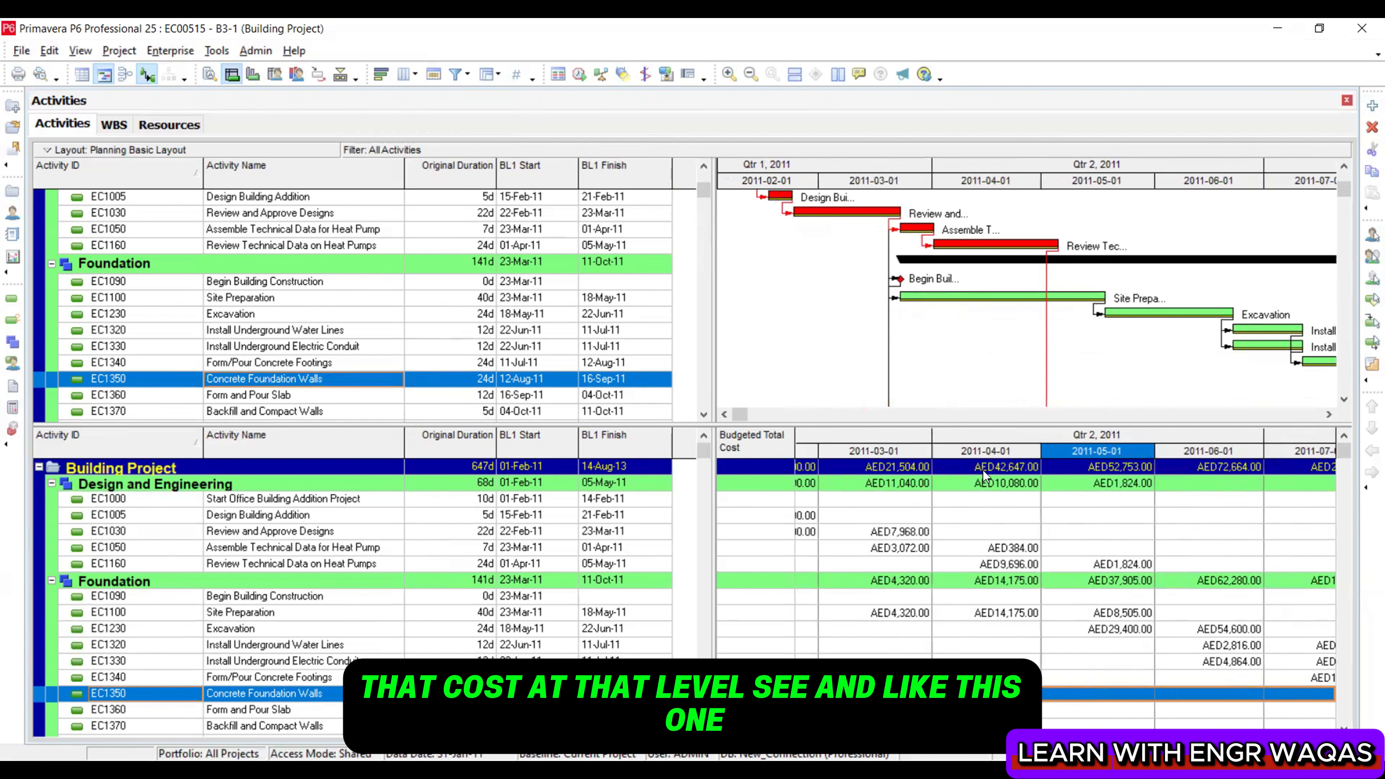
Select the HVAC activity Prepare and Solicit Bids for Heat Pump, hide the usage spreadsheet and widen the activity table
{"action": "left_click_drag", "start_coordinate": [705, 450], "coordinate": [722, 575]}
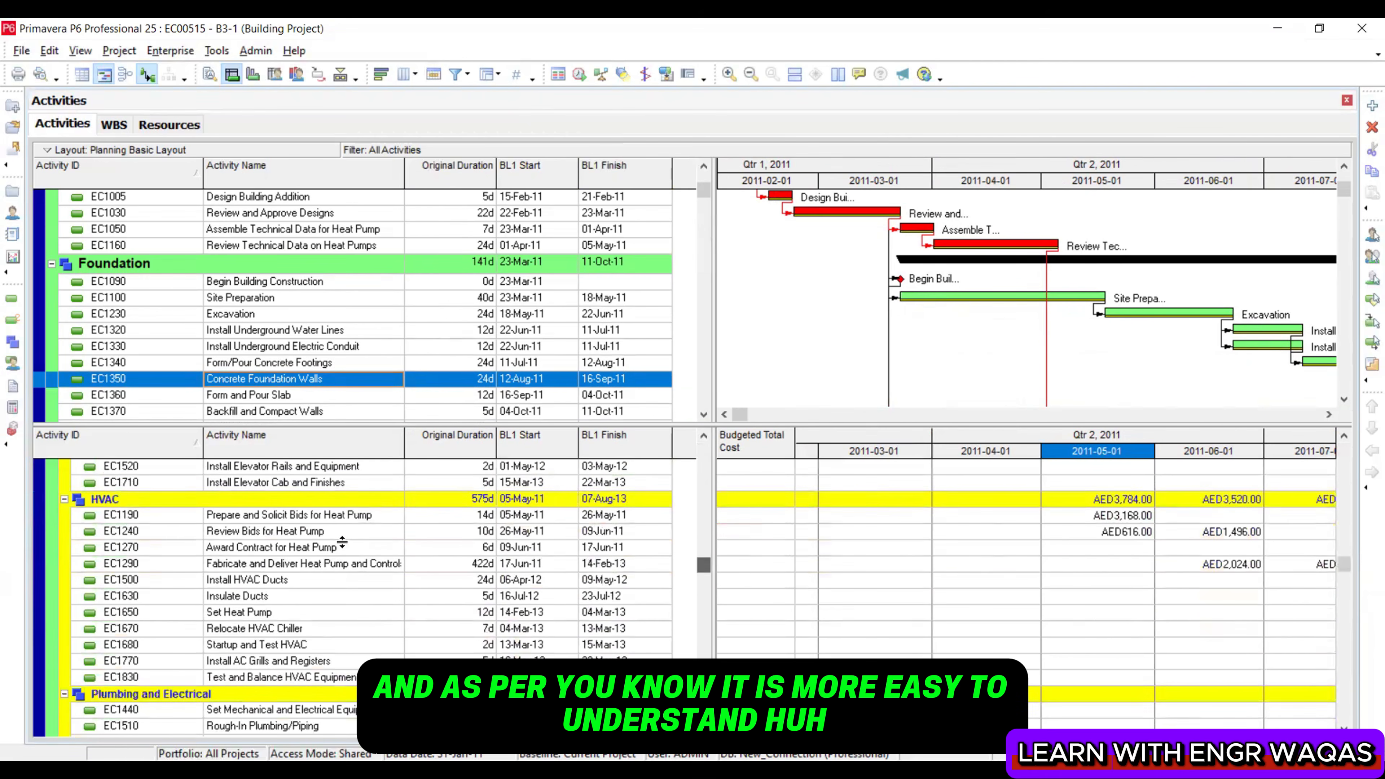
{"action": "left_click", "coordinate": [348, 515]}
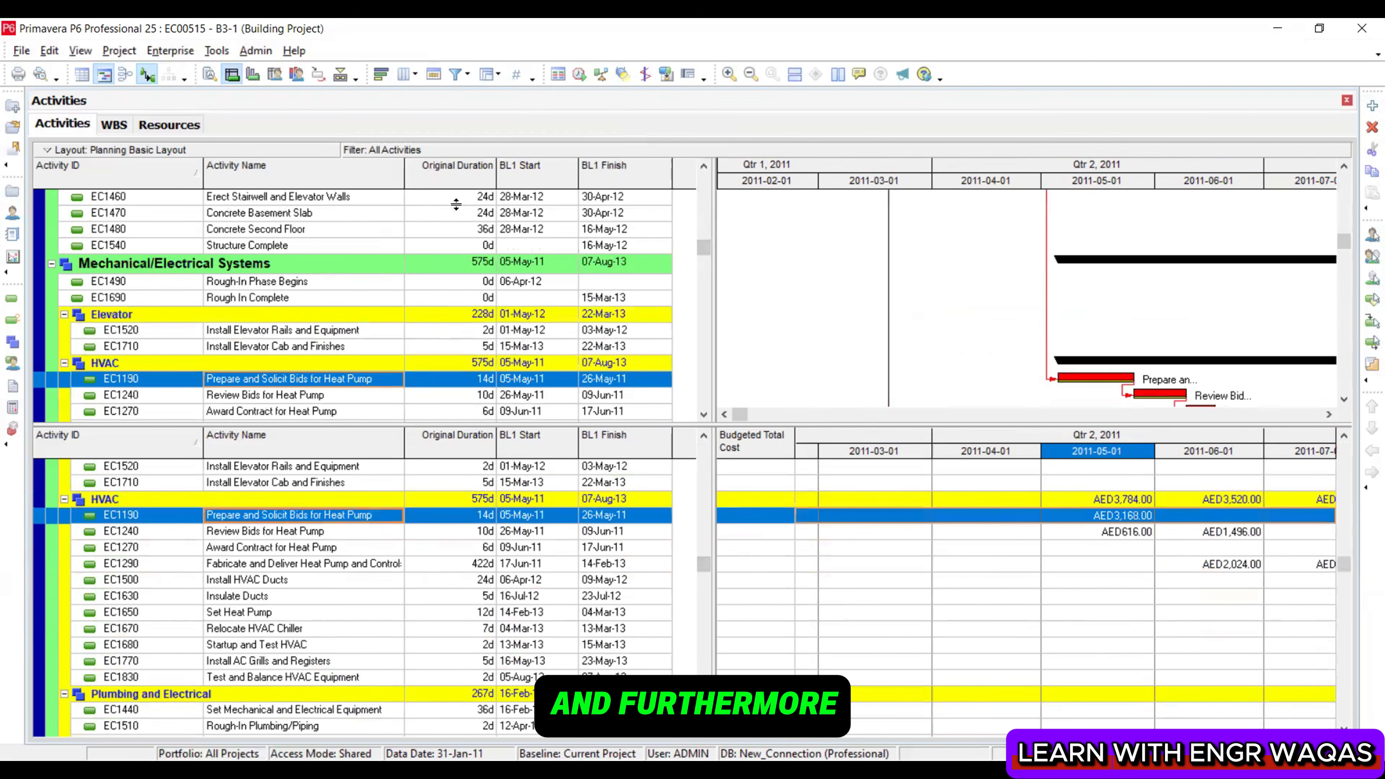
{"action": "left_click", "coordinate": [341, 74]}
{"action": "left_click_drag", "start_coordinate": [714, 369], "coordinate": [792, 368]}
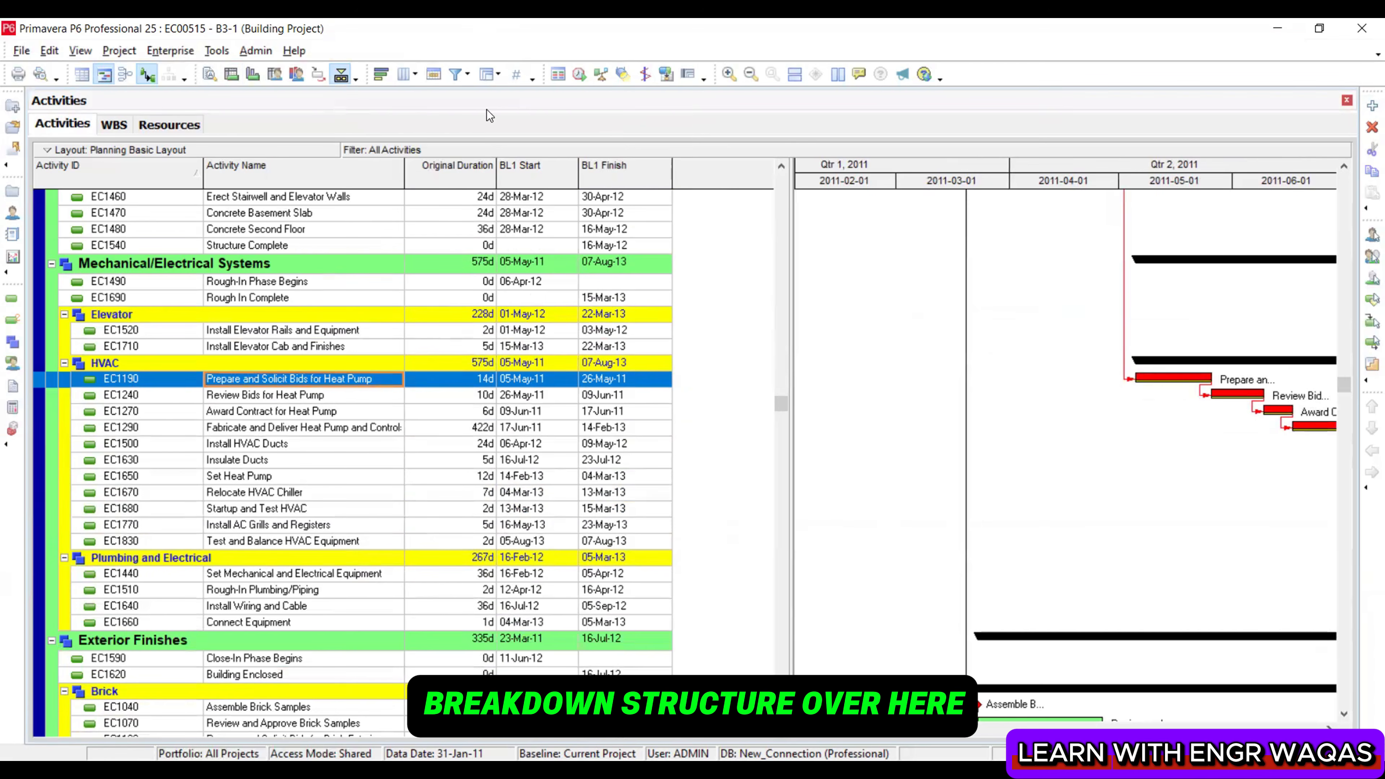
Apply the saved layout COST LAYOUT to the activities and close the layout list
{"action": "left_click", "coordinate": [76, 50]}
{"action": "mouse_move", "coordinate": [96, 75]}
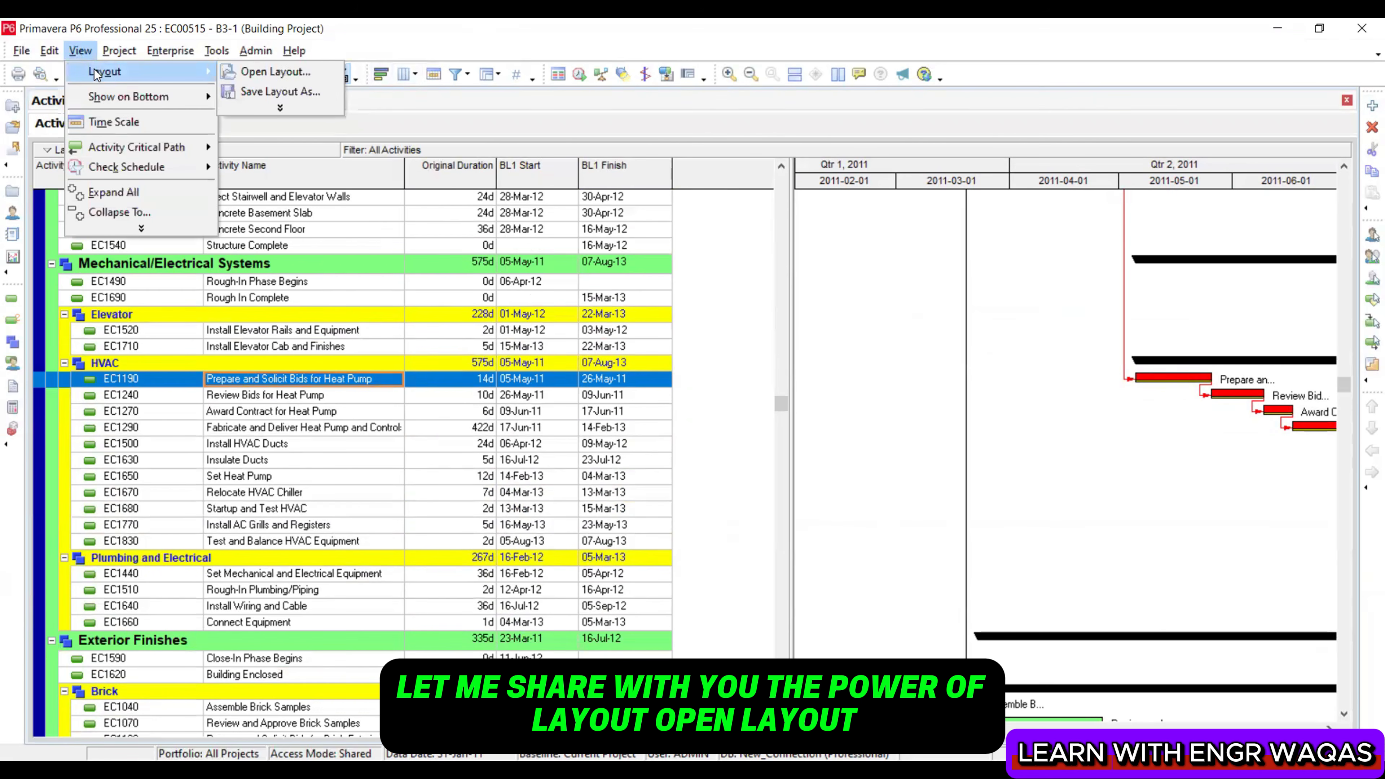
{"action": "left_click", "coordinate": [275, 72]}
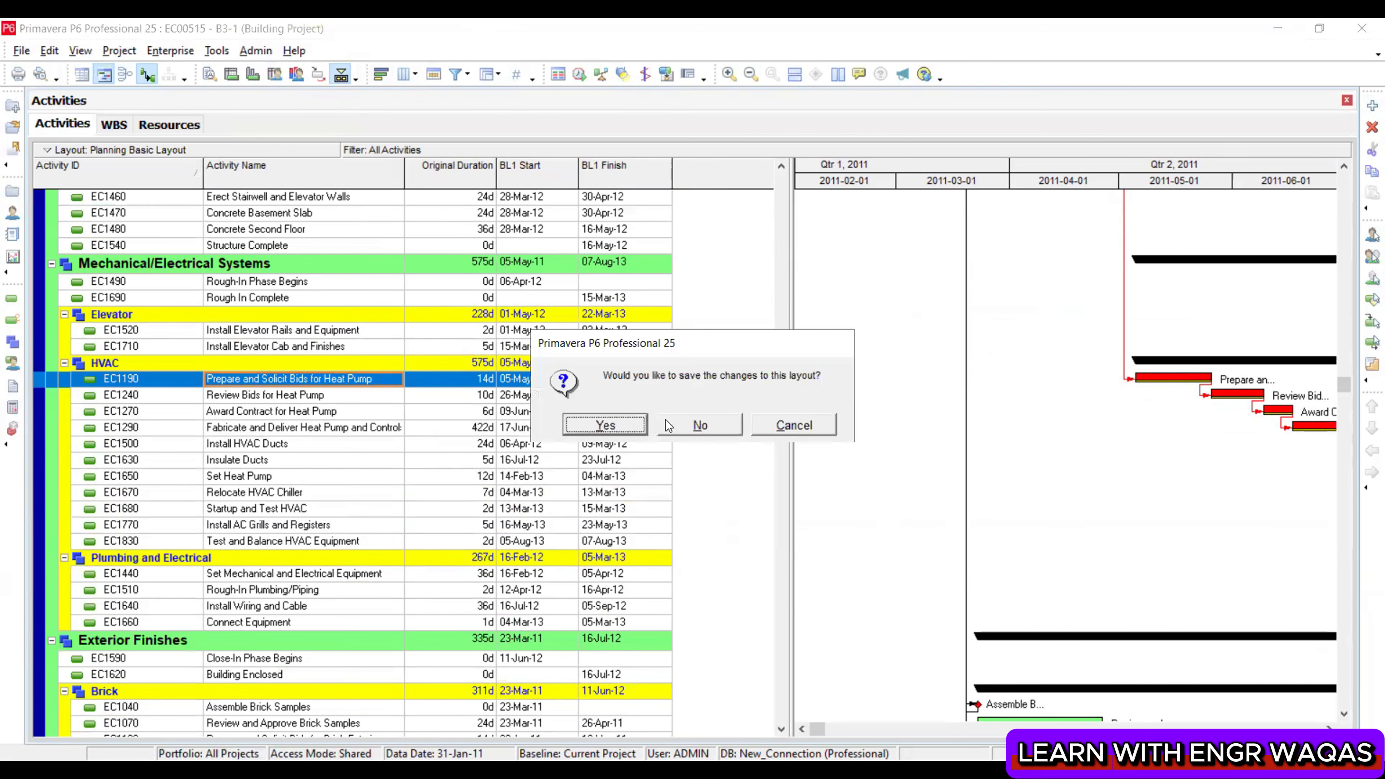
{"action": "left_click", "coordinate": [667, 425]}
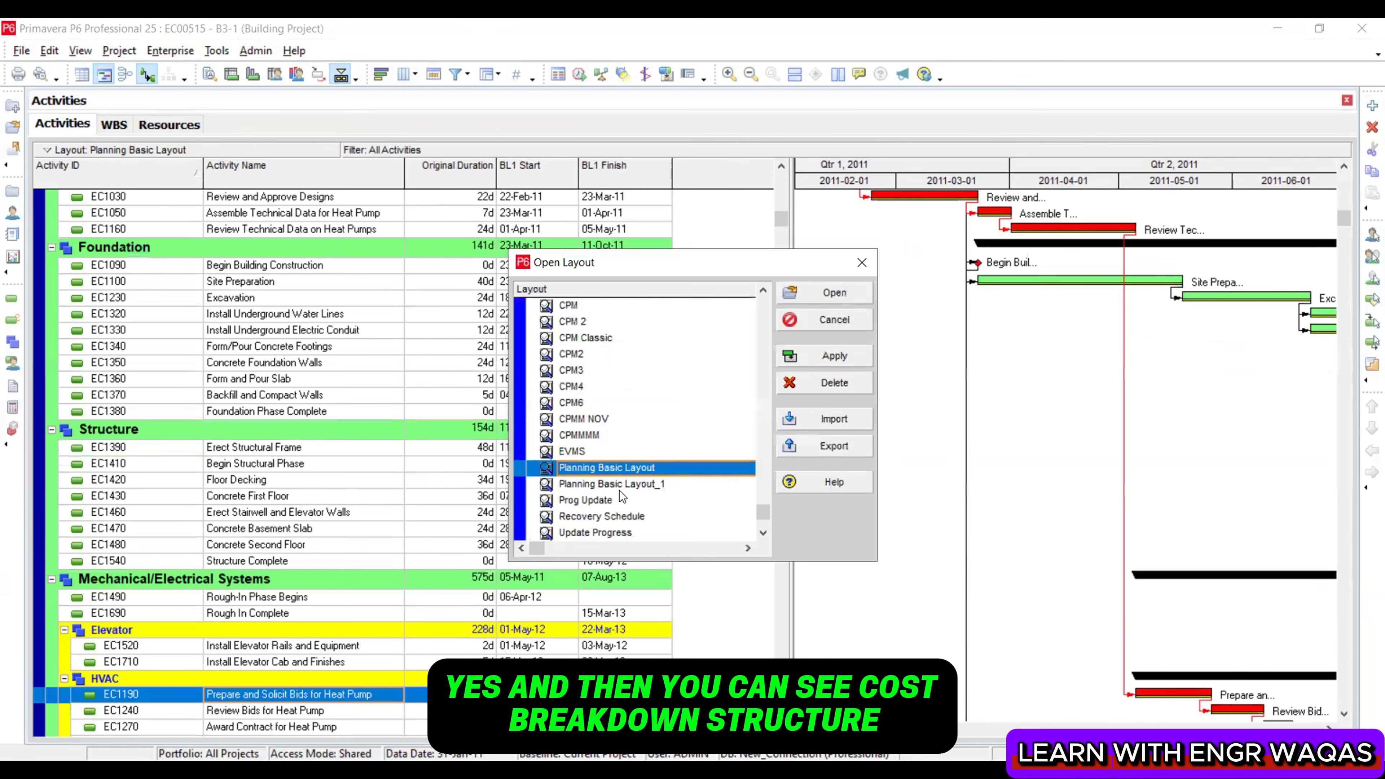
{"action": "scroll", "coordinate": [596, 366], "scroll_direction": "up", "scroll_amount": 2}
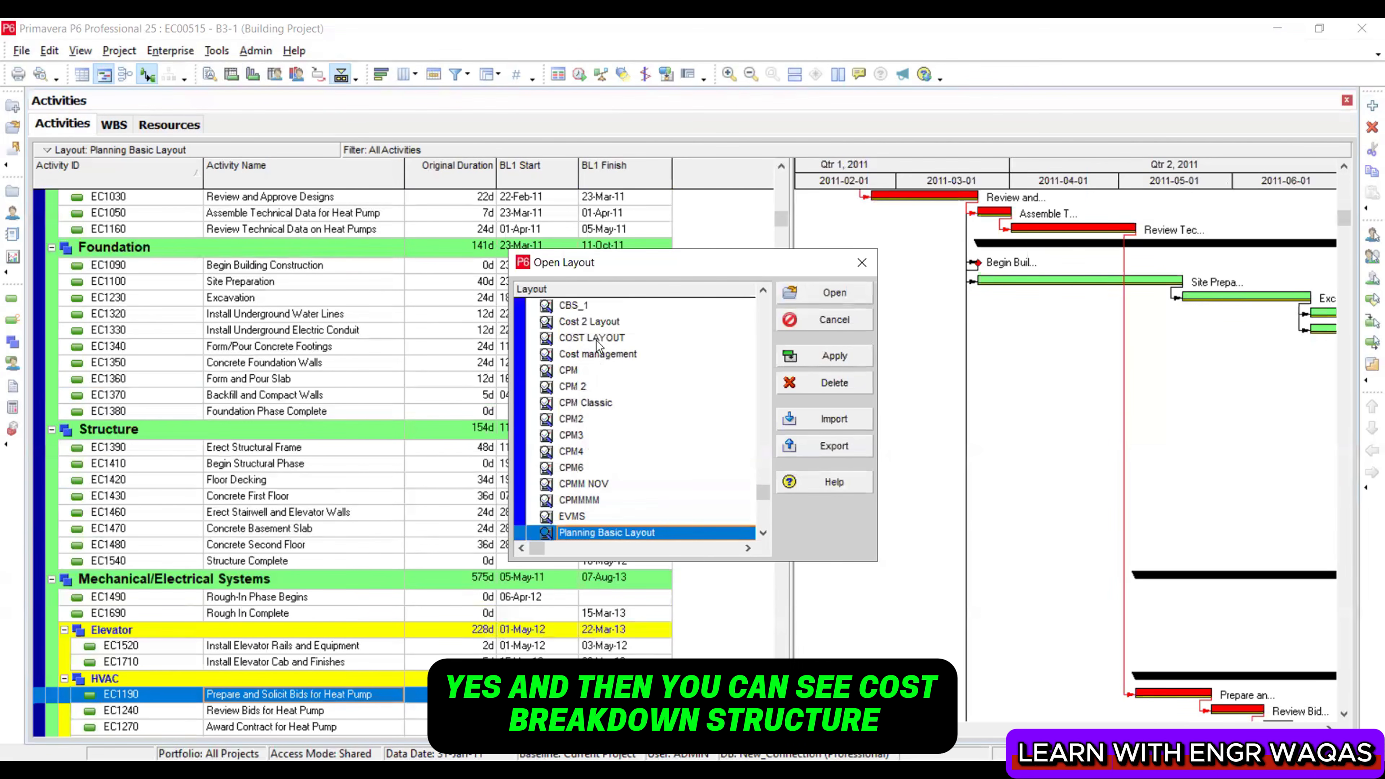
{"action": "left_click", "coordinate": [598, 339]}
{"action": "left_click", "coordinate": [831, 358]}
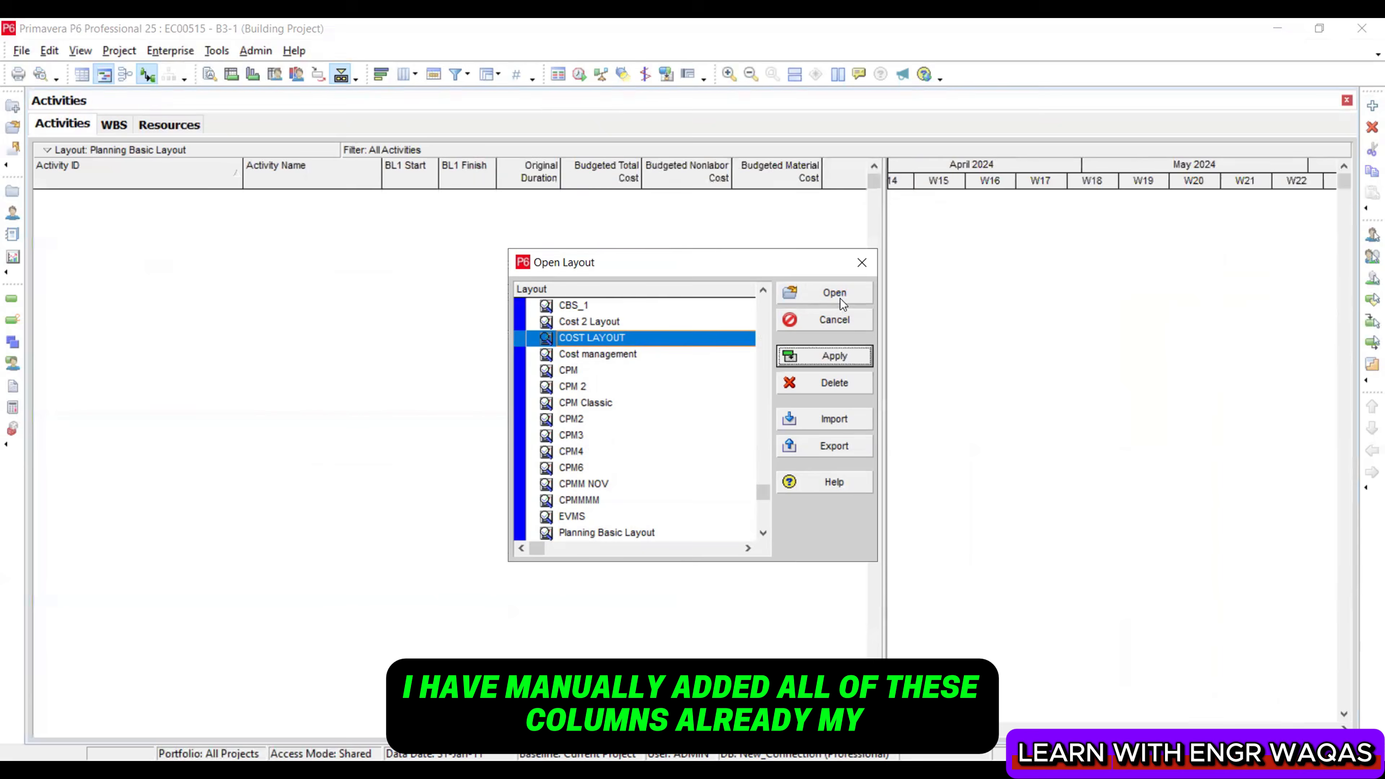
{"action": "left_click", "coordinate": [862, 263]}
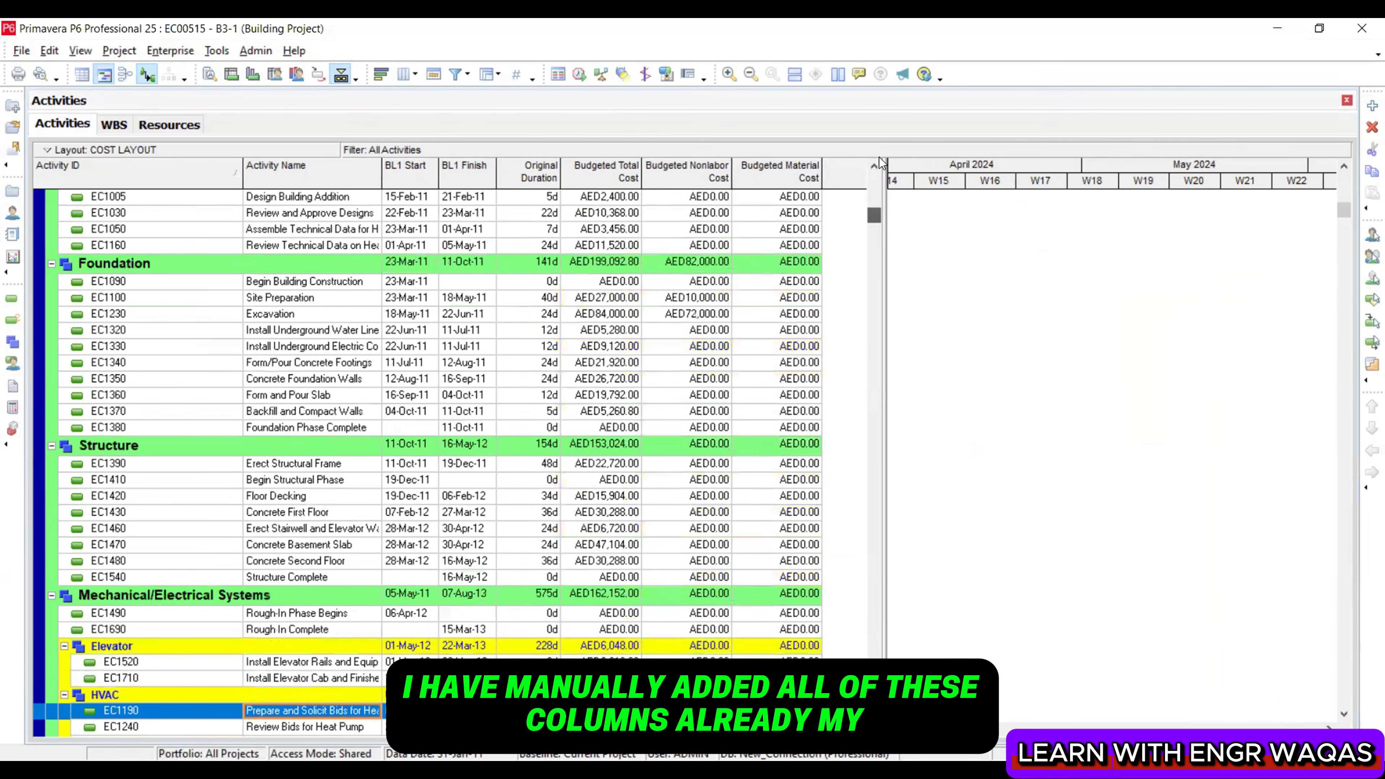
Examine the budgeted total, nonlabor and material costs of the whole project and its individual activities, with the Gantt chart brought to February 2011
{"action": "scroll", "coordinate": [646, 195], "scroll_direction": "up", "scroll_amount": 3}
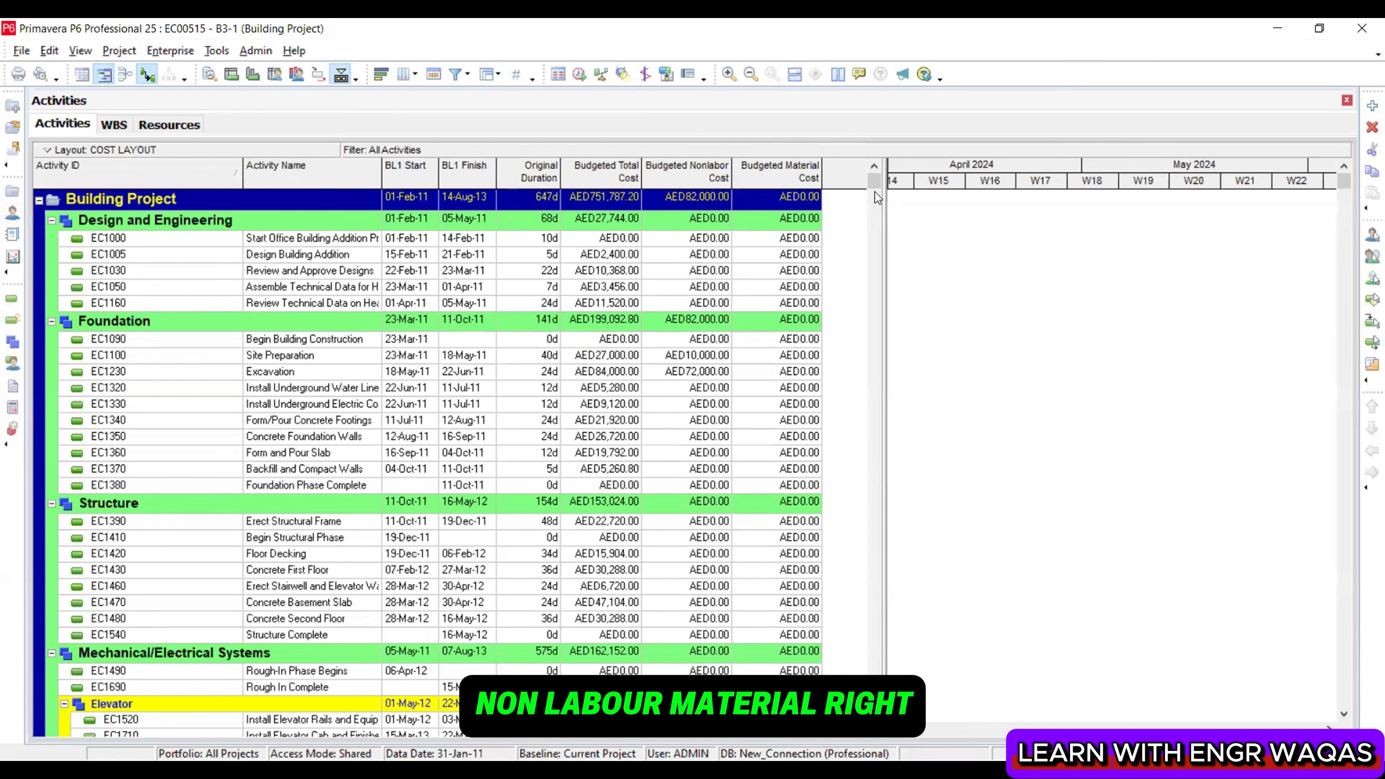
{"action": "left_click", "coordinate": [961, 256]}
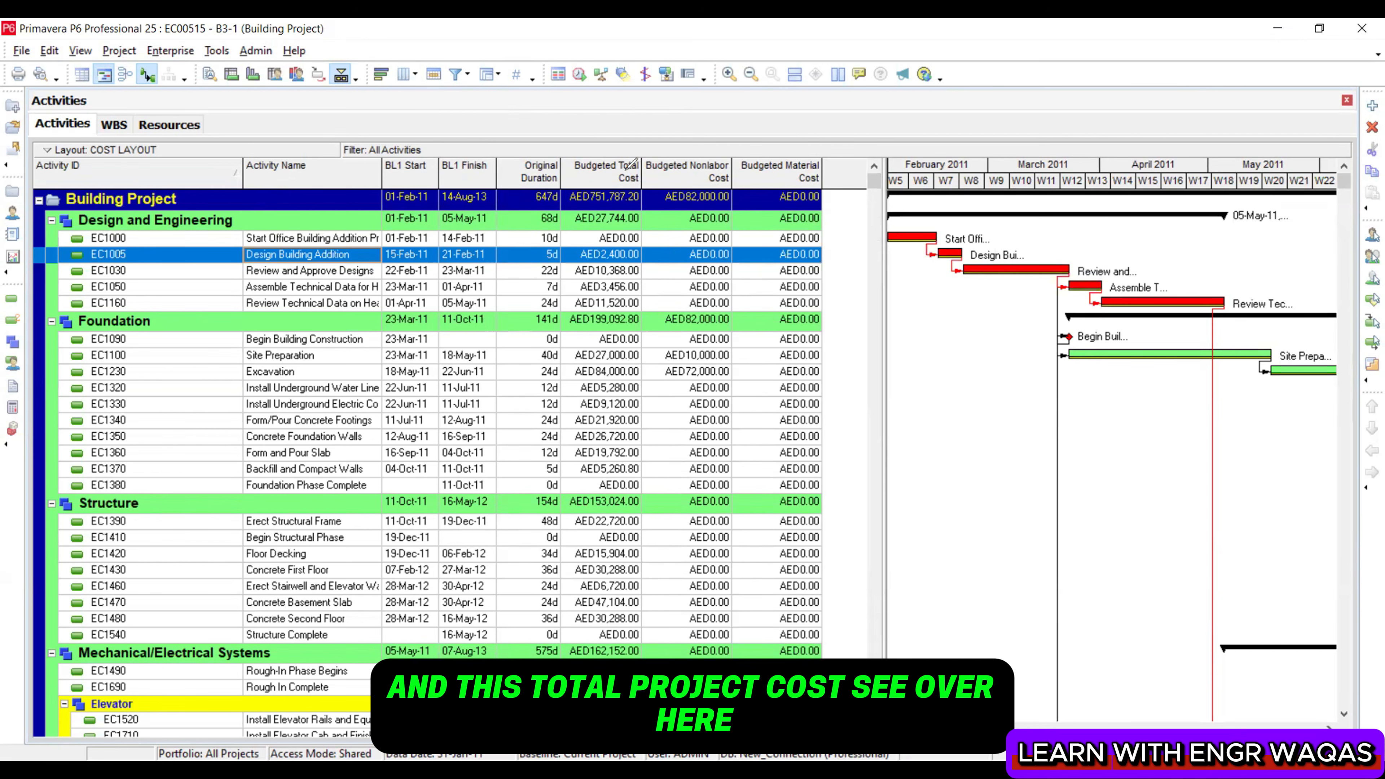
{"action": "left_click_drag", "start_coordinate": [541, 187], "coordinate": [538, 191]}
{"action": "mouse_move", "coordinate": [690, 178]}
{"action": "left_mouse_down"}
{"action": "mouse_move", "coordinate": [733, 214]}
{"action": "mouse_move", "coordinate": [746, 194]}
{"action": "left_mouse_up"}
{"action": "mouse_move", "coordinate": [790, 178]}
{"action": "left_mouse_down"}
{"action": "mouse_move", "coordinate": [774, 179]}
{"action": "mouse_move", "coordinate": [798, 167]}
{"action": "left_mouse_up"}
{"action": "mouse_move", "coordinate": [803, 252]}
{"action": "left_mouse_down"}
{"action": "mouse_move", "coordinate": [806, 391]}
{"action": "mouse_move", "coordinate": [820, 369]}
{"action": "left_mouse_up"}
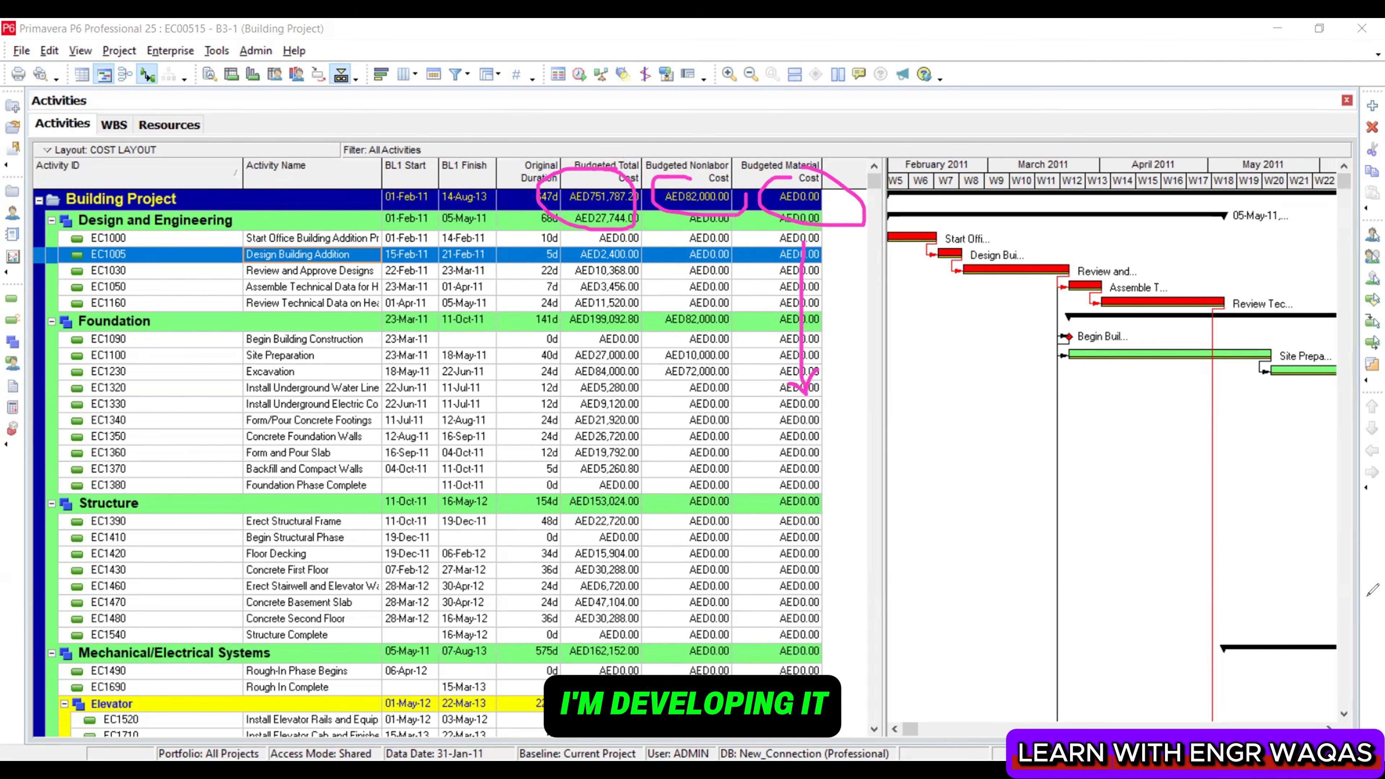
{"action": "key", "text": "e"}
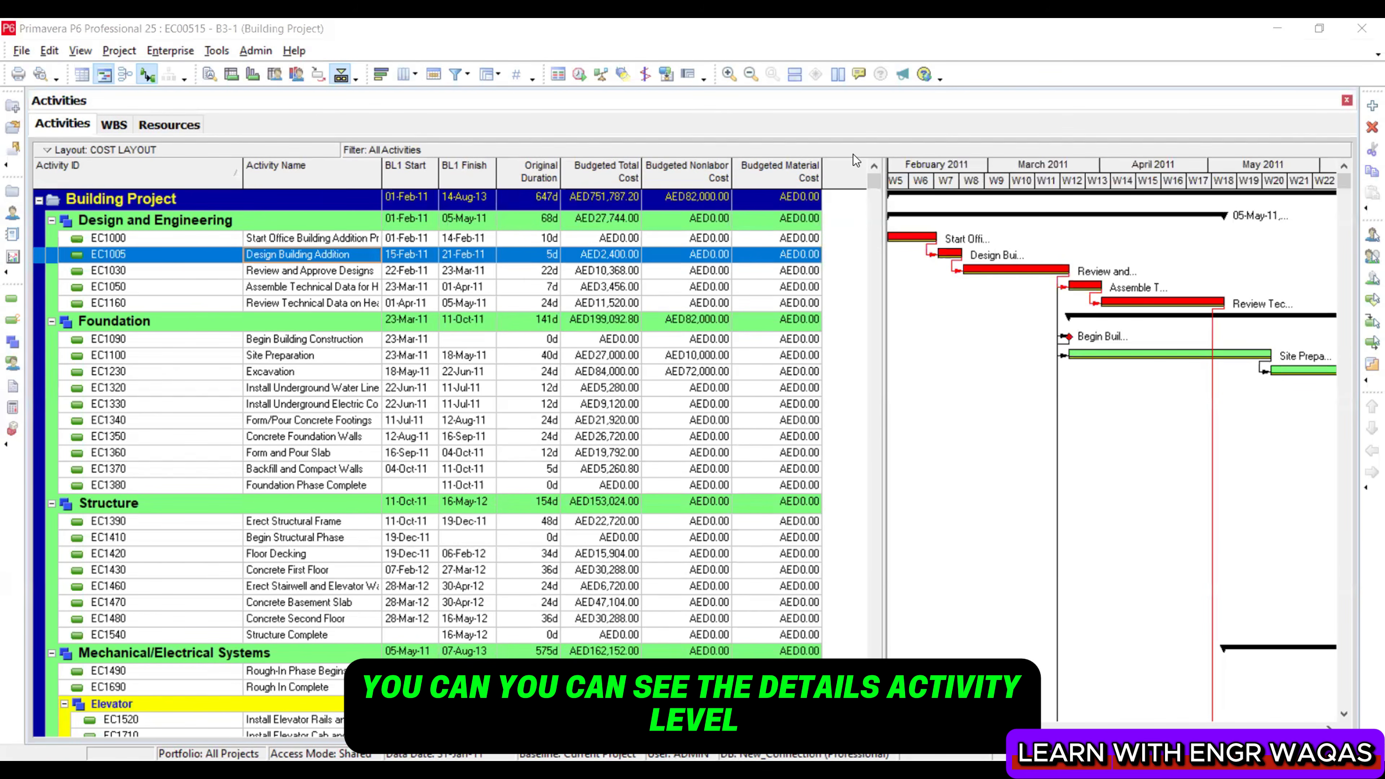
{"action": "scroll", "coordinate": [878, 204], "scroll_direction": "down", "scroll_amount": 1}
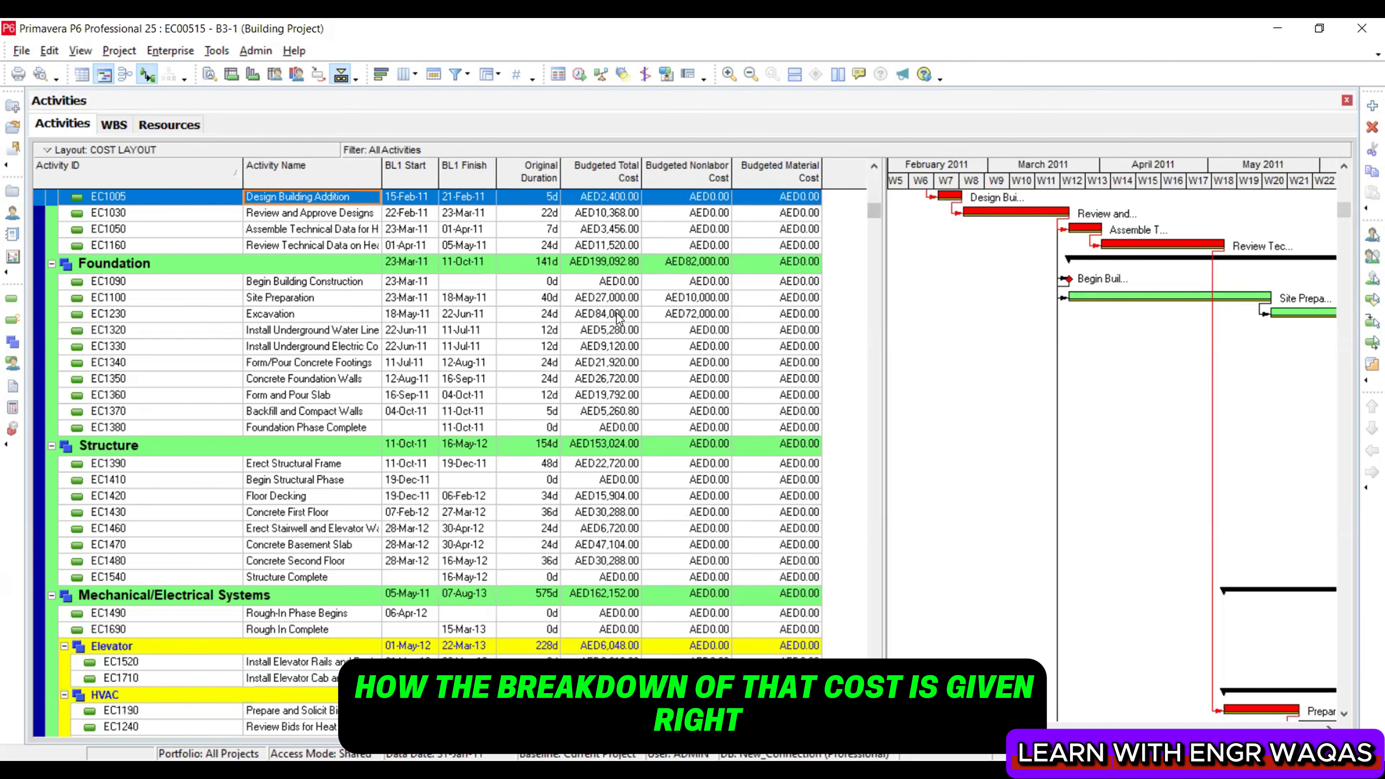
{"action": "scroll", "coordinate": [668, 418], "scroll_direction": "down", "scroll_amount": 1}
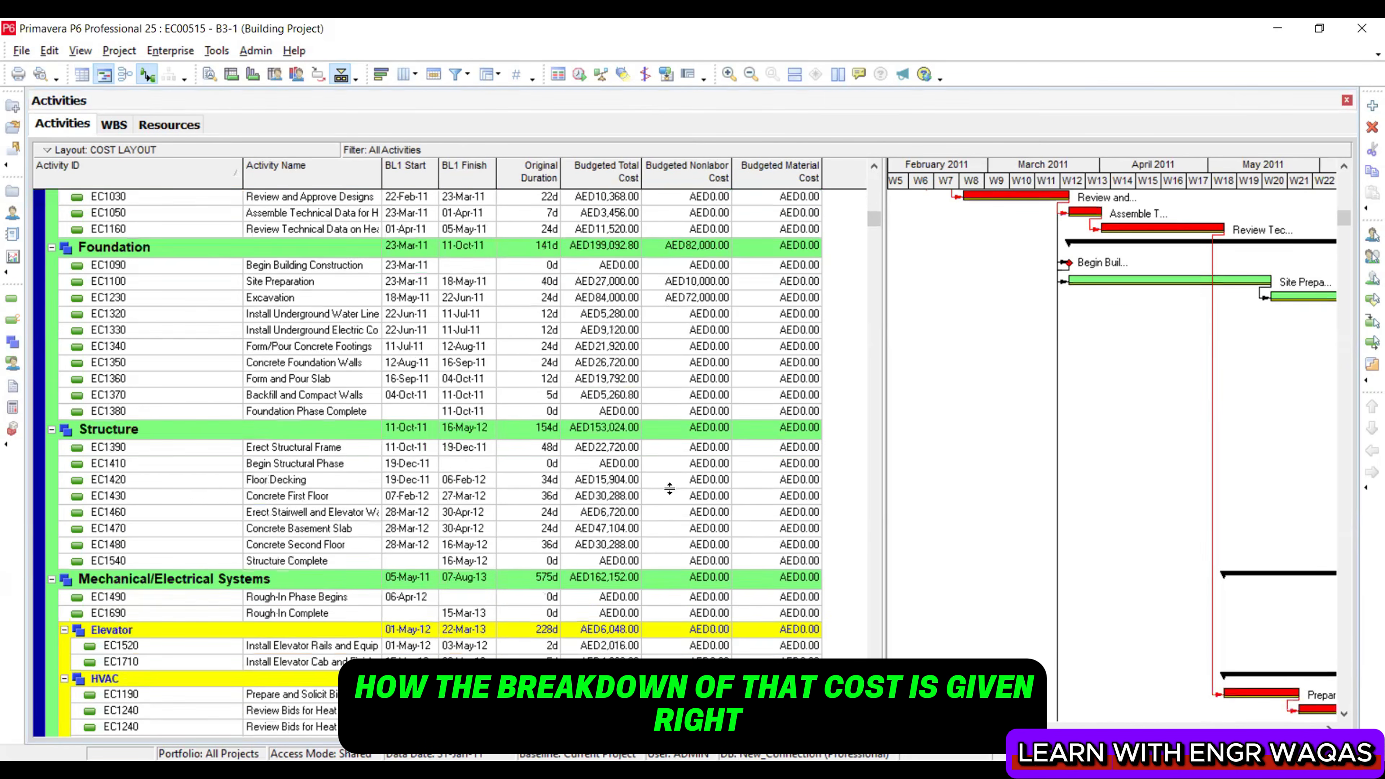
{"action": "scroll", "coordinate": [631, 385], "scroll_direction": "down", "scroll_amount": 1}
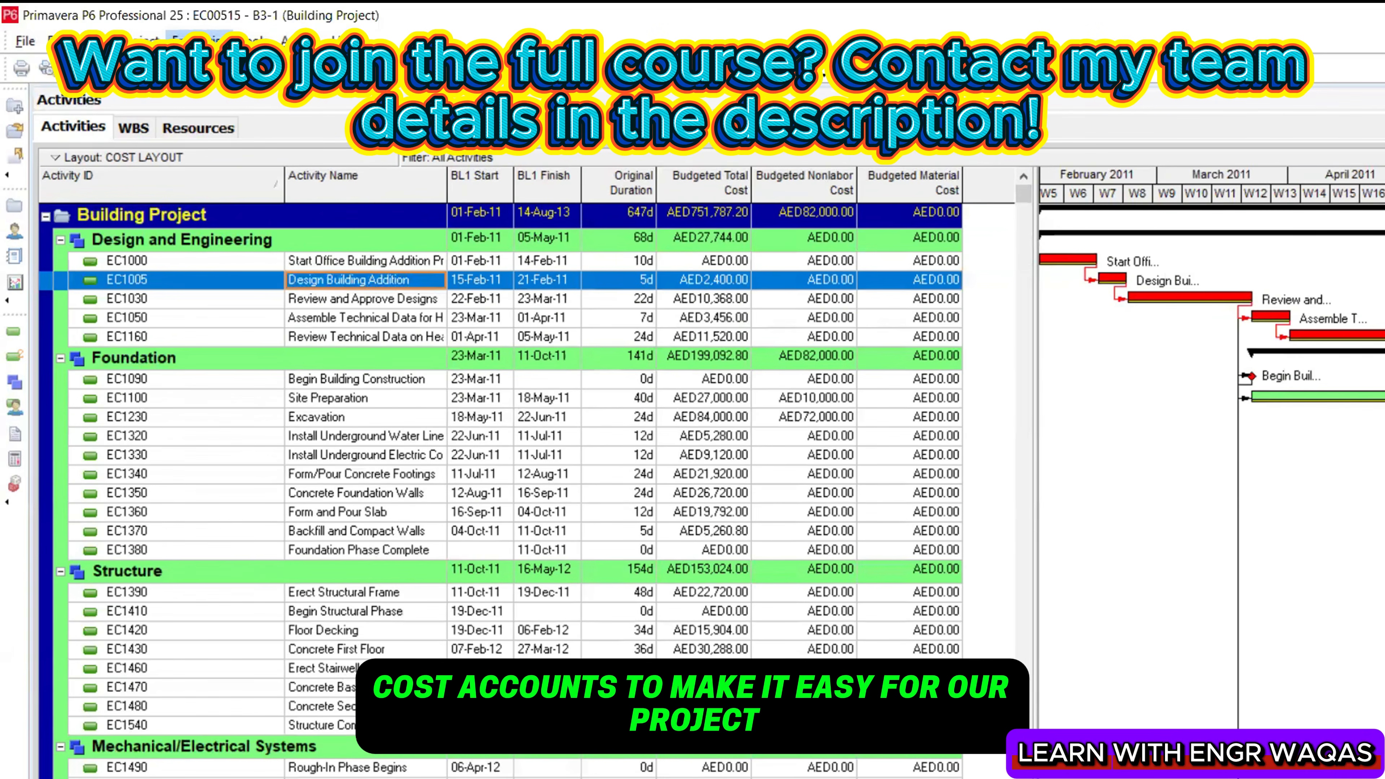
Open the enterprise cost accounts
{"action": "left_click", "coordinate": [170, 50]}
{"action": "left_click", "coordinate": [280, 350]}
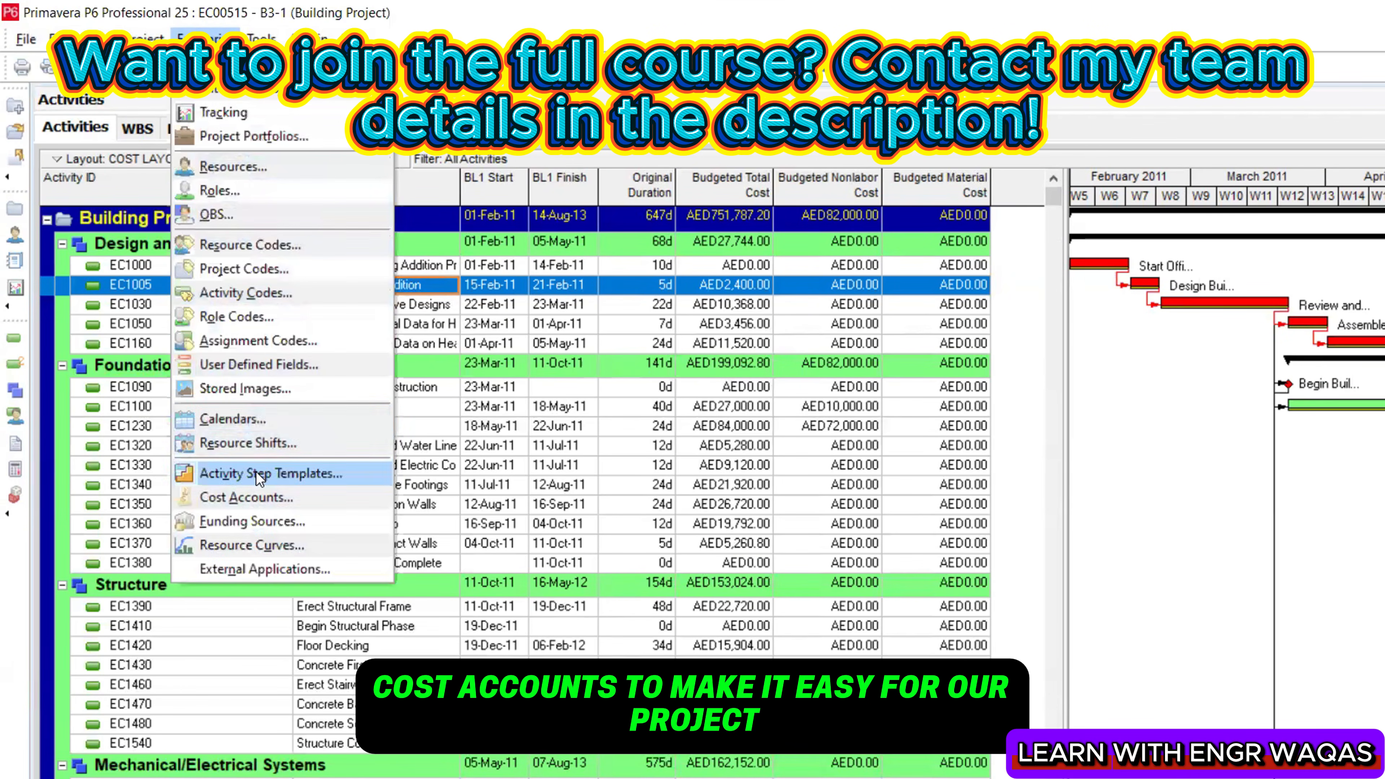
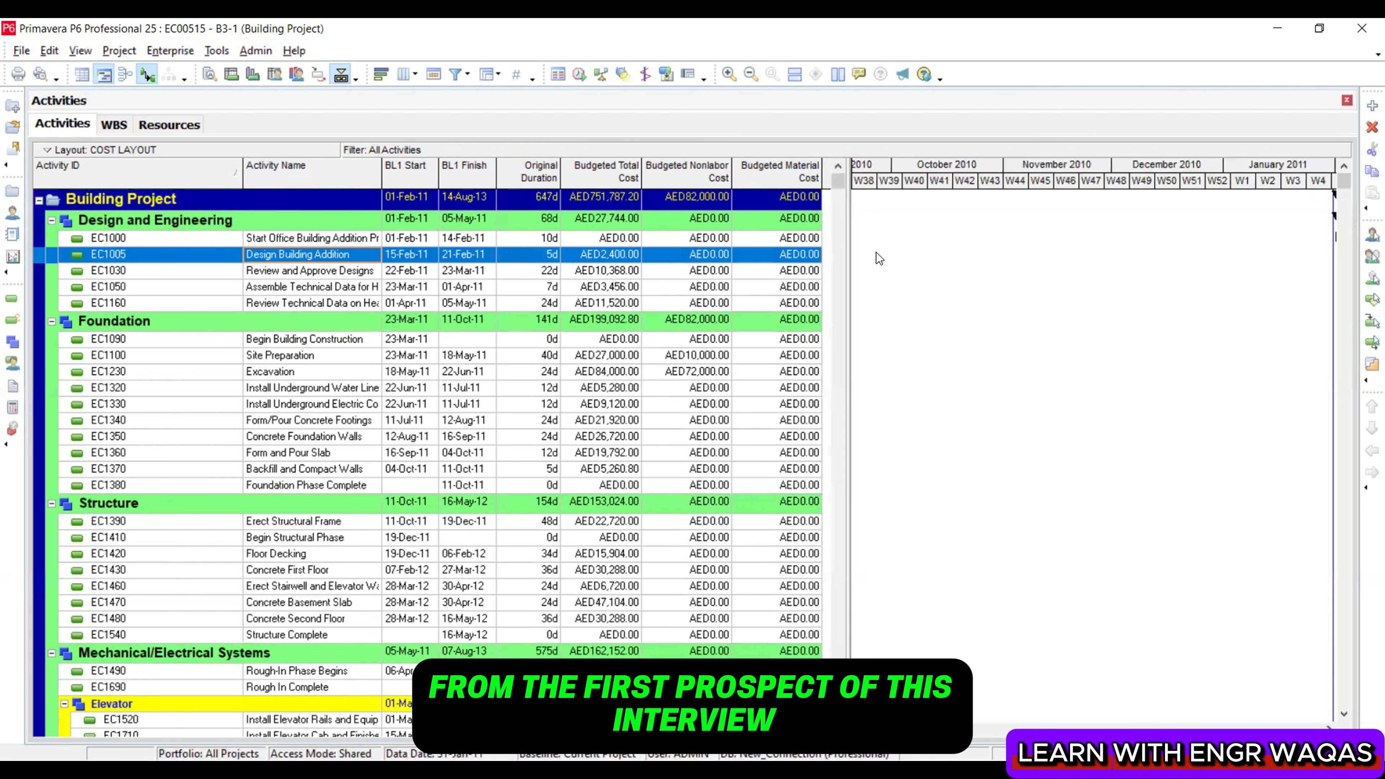
Place a text note over the empty Gantt area with the heading "Planning document" and the item "Project schedule" below it
{"action": "left_click", "coordinate": [897, 271]}
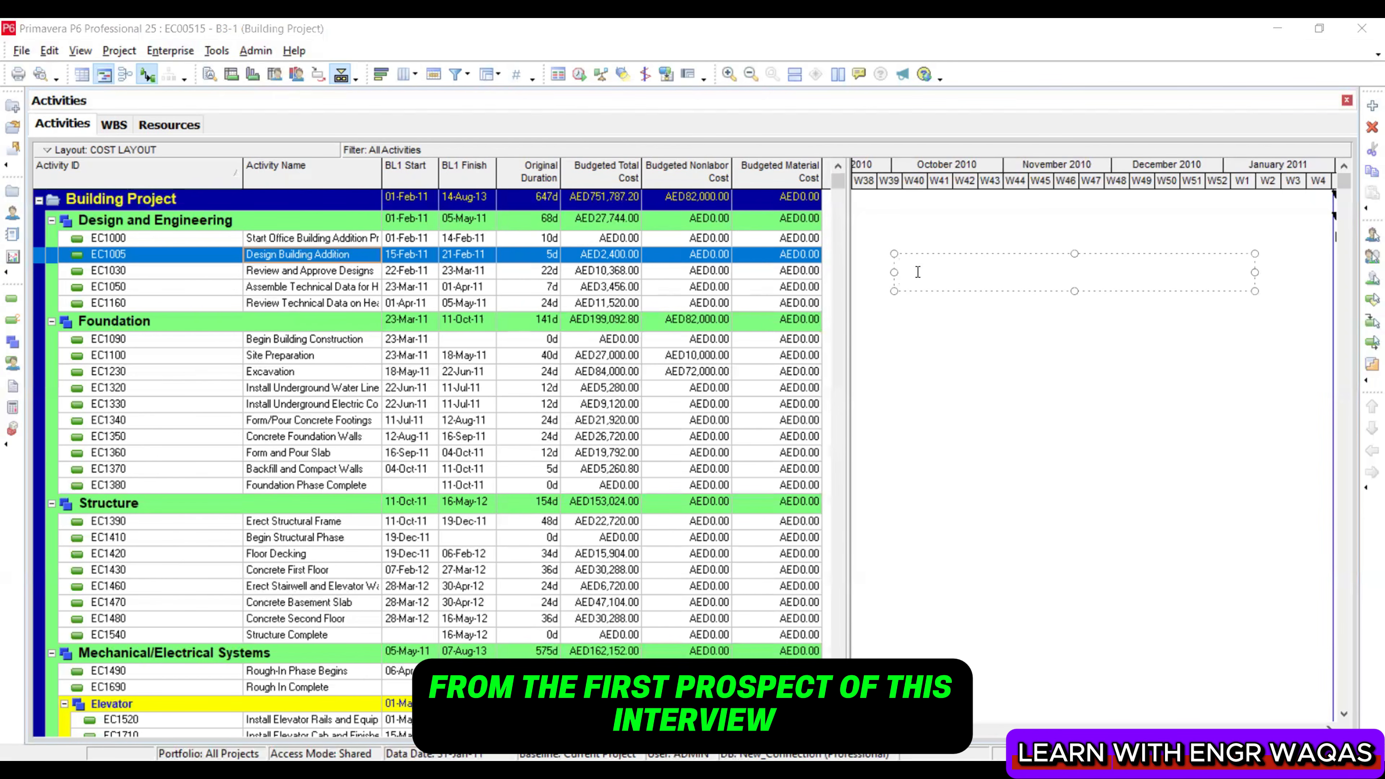
{"action": "type", "text": "Plann"}
{"action": "key", "text": "BackSpace"}
{"action": "key", "text": "BackSpace"}
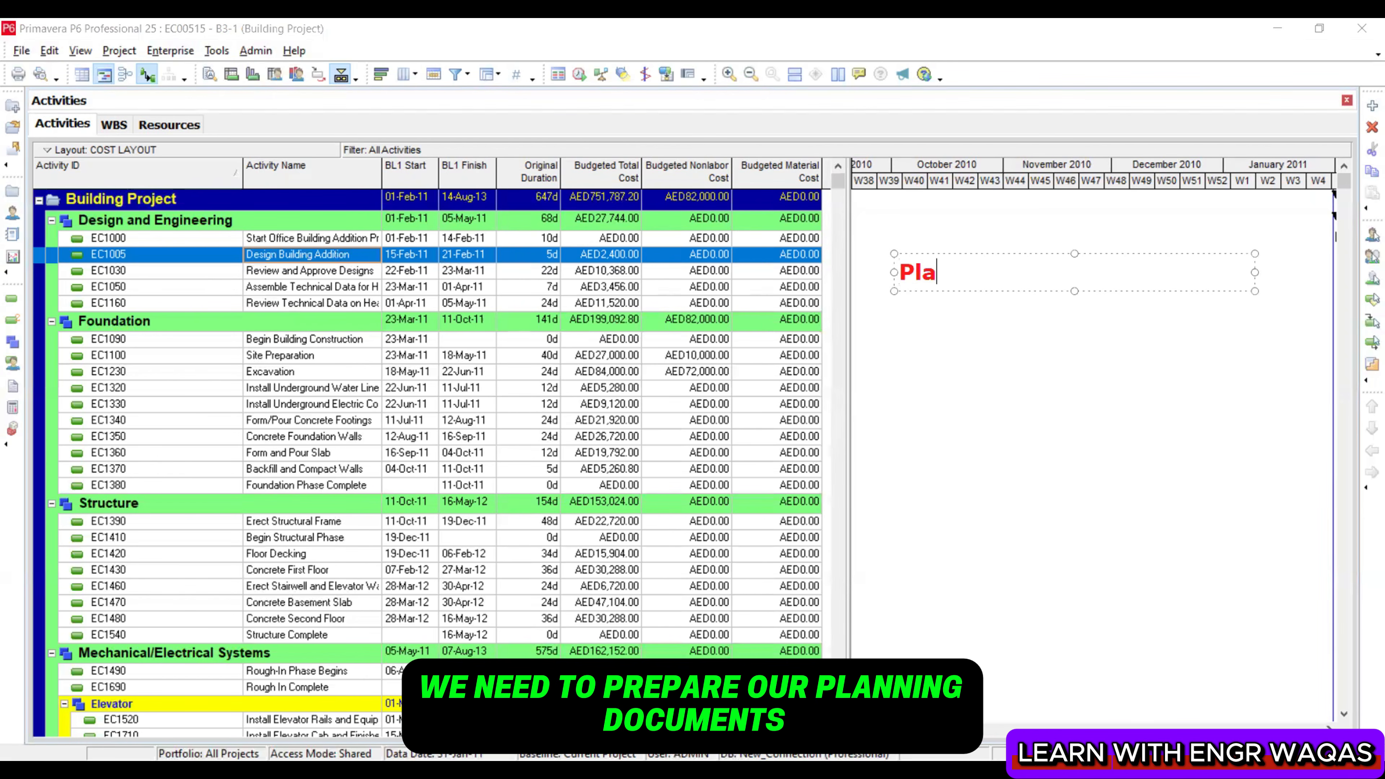
{"action": "type", "text": "nning documen"}
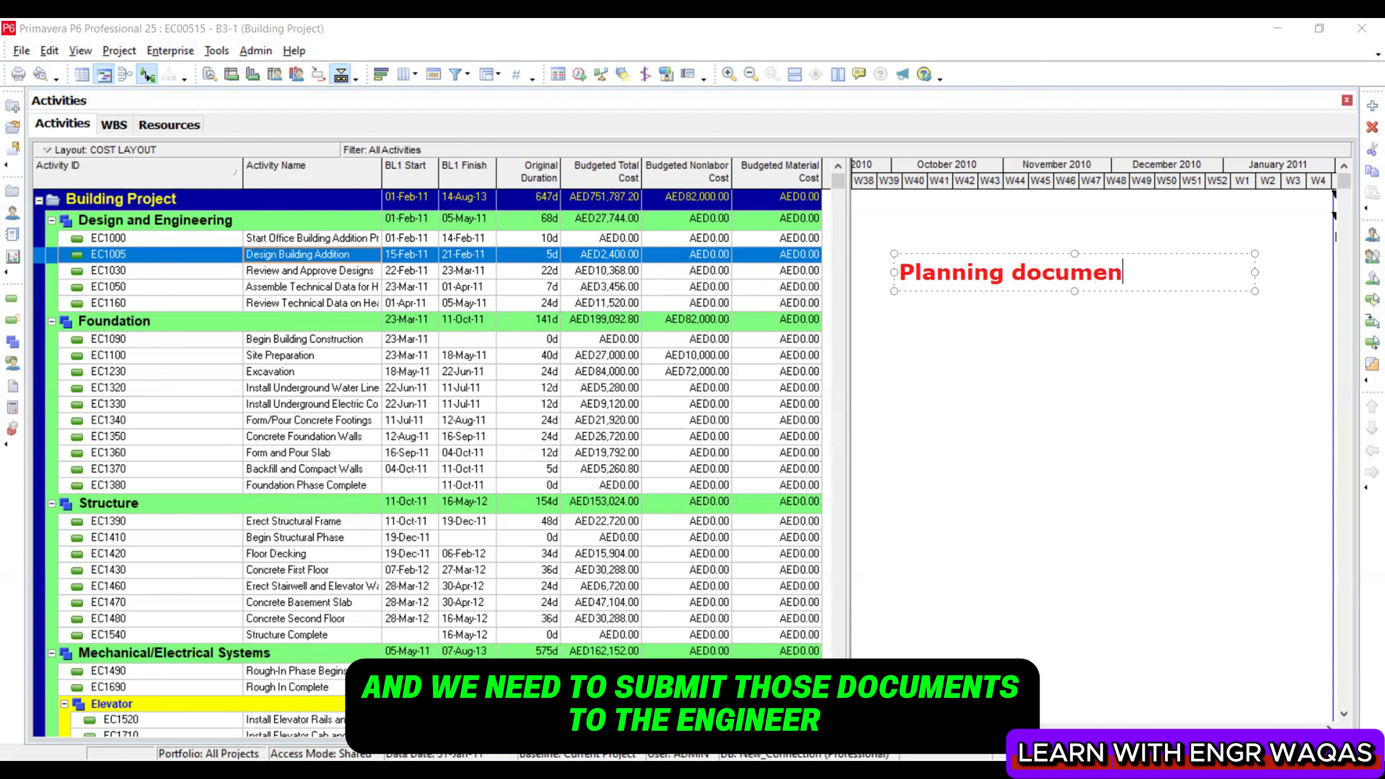
{"action": "type", "text": "t"}
{"action": "key", "text": "Return"}
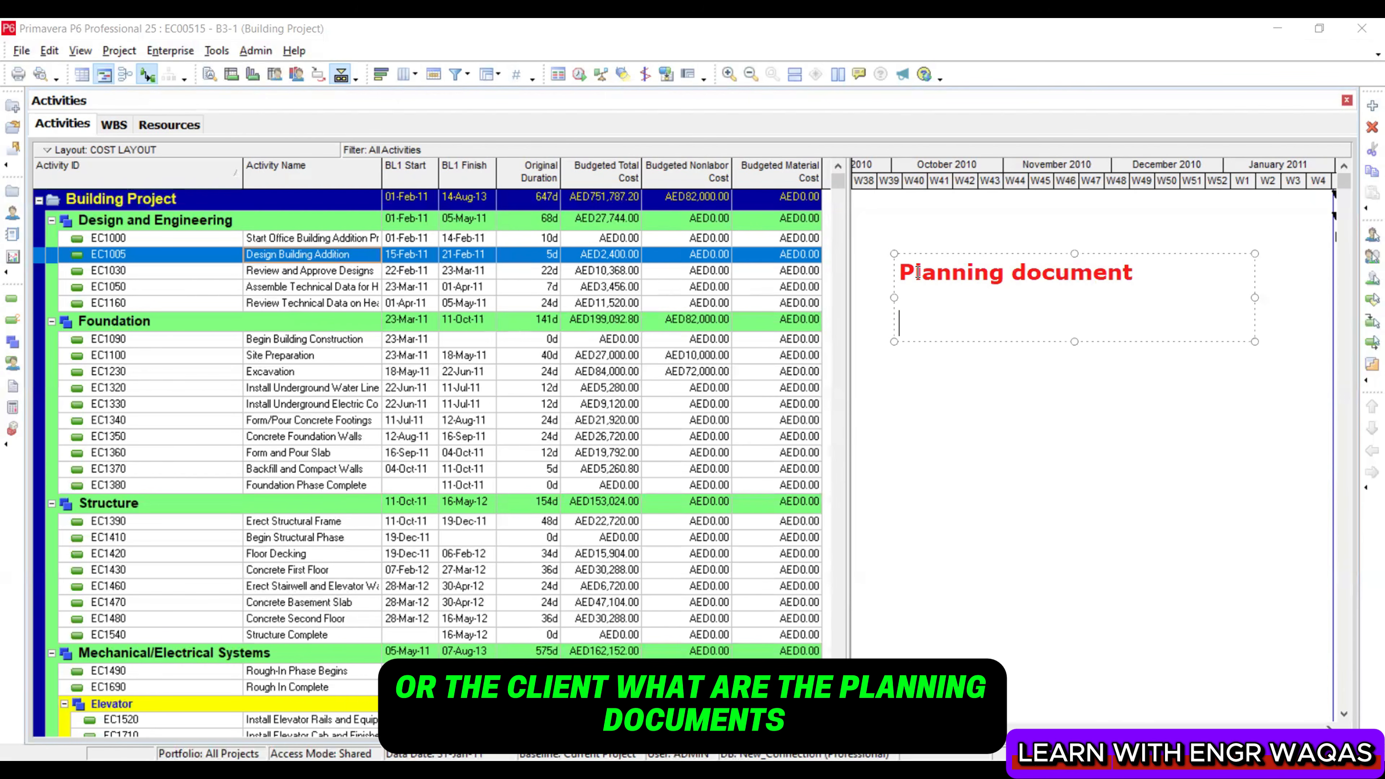
{"action": "type", "text": "Proj"}
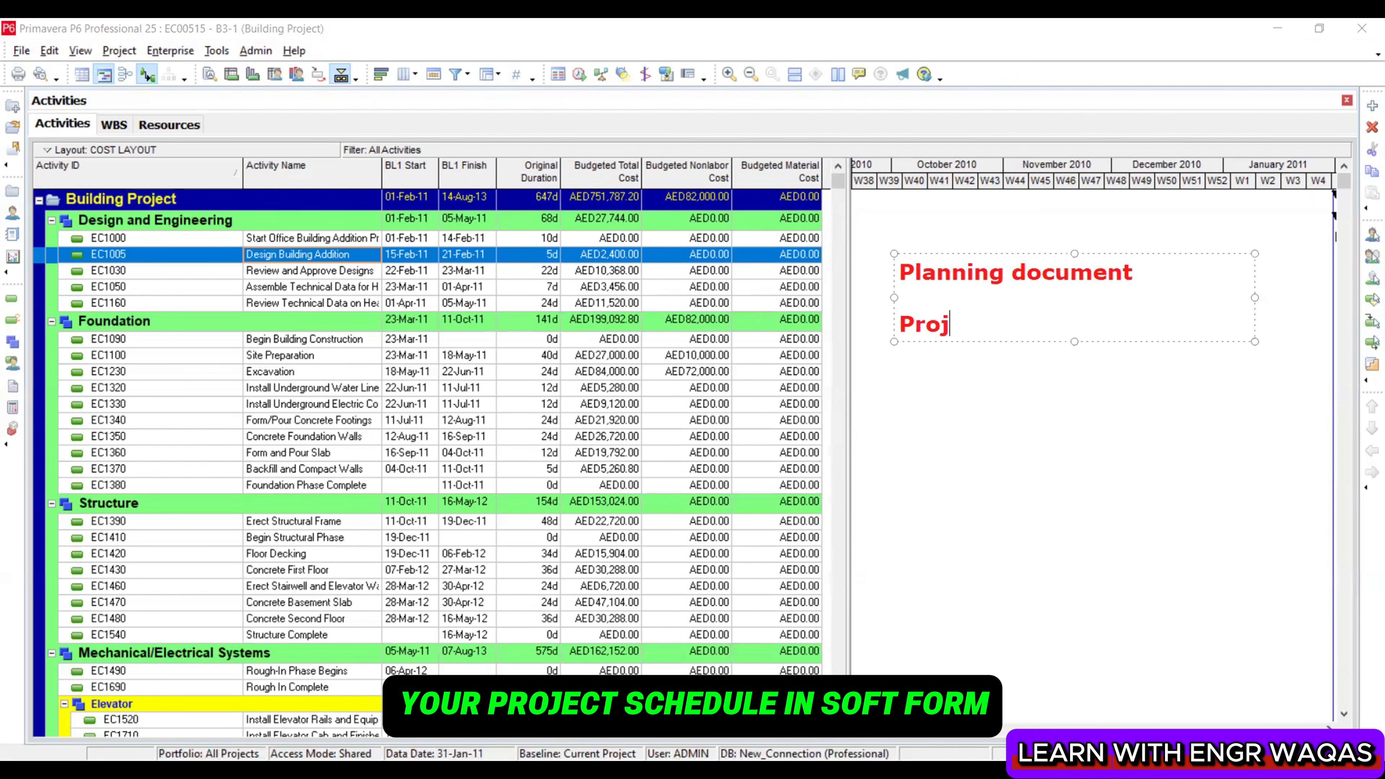
{"action": "type", "text": "ect schedule"}
{"action": "key", "text": "Return"}
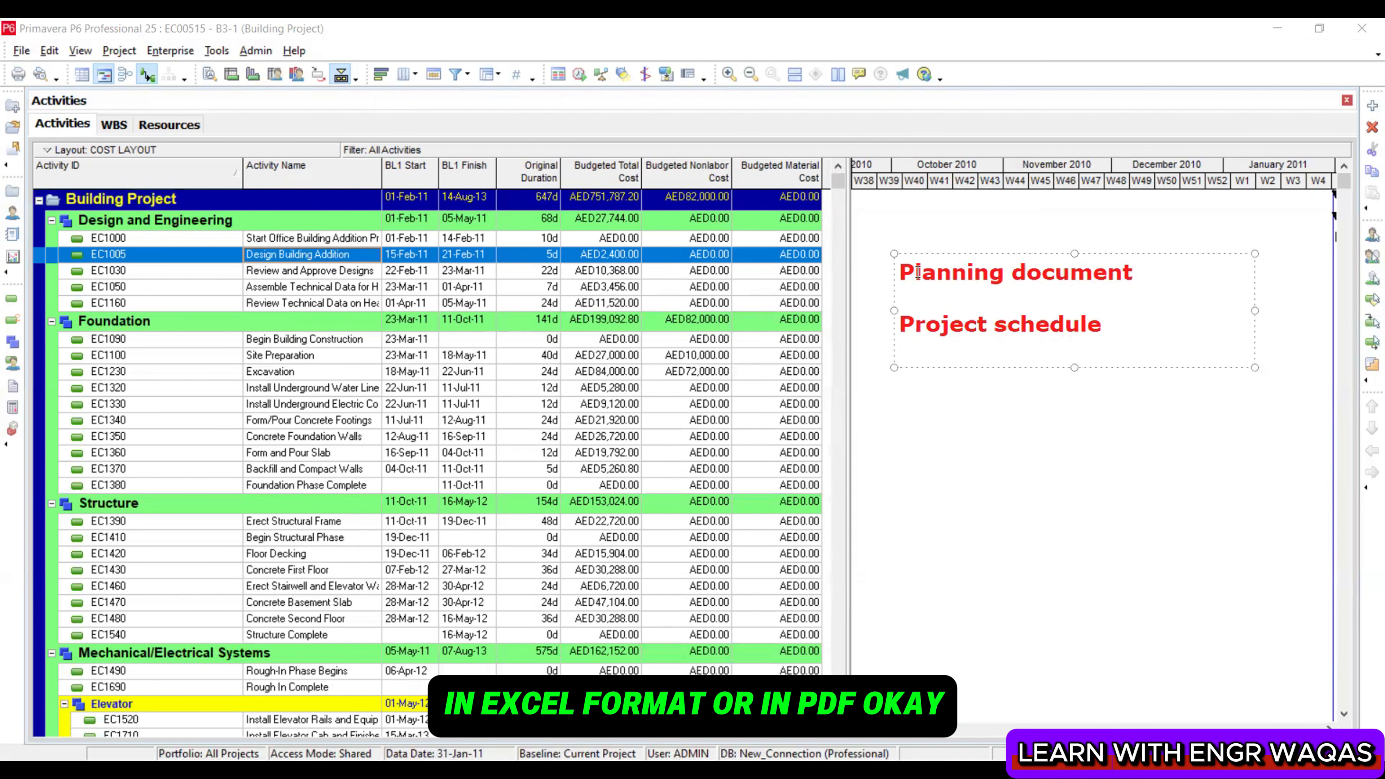
Add the lines "xer", "pdf" and "S curves" below "Project schedule" in the note
{"action": "type", "text": "xer"}
{"action": "key", "text": "Return"}
{"action": "type", "text": "pdf"}
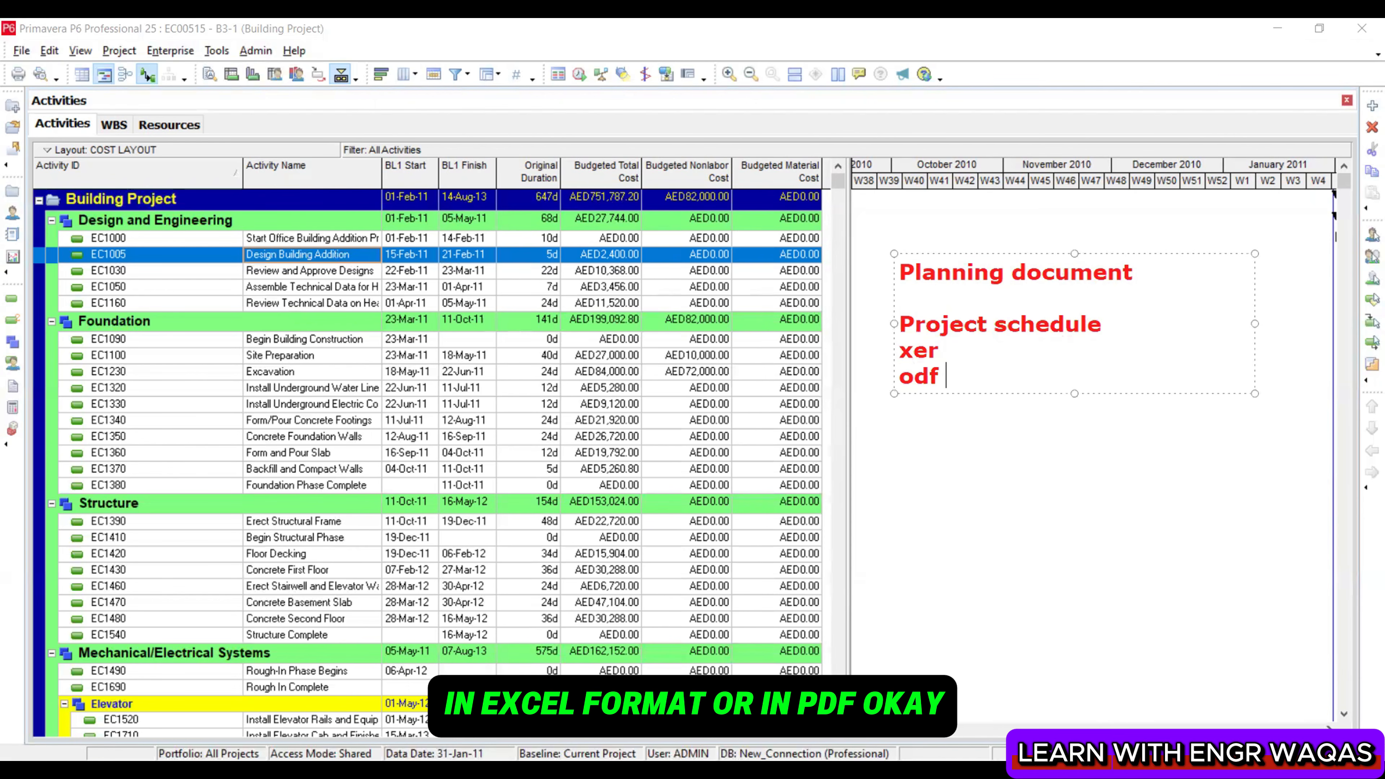
{"action": "key", "text": "BackSpace"}
{"action": "key", "text": "BackSpace"}
{"action": "key", "text": "BackSpace"}
{"action": "type", "text": "pdf"}
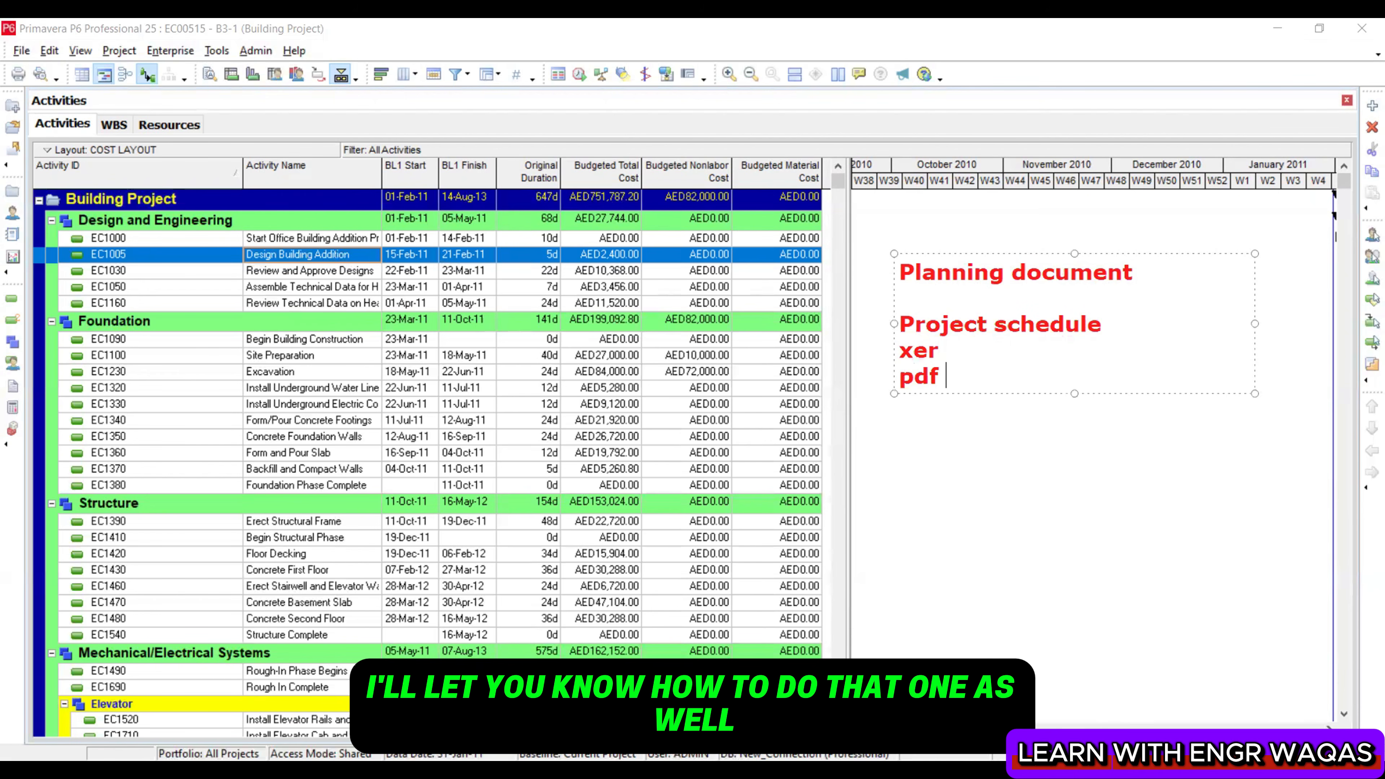
{"action": "key", "text": "Return"}
{"action": "type", "text": "S curves"}
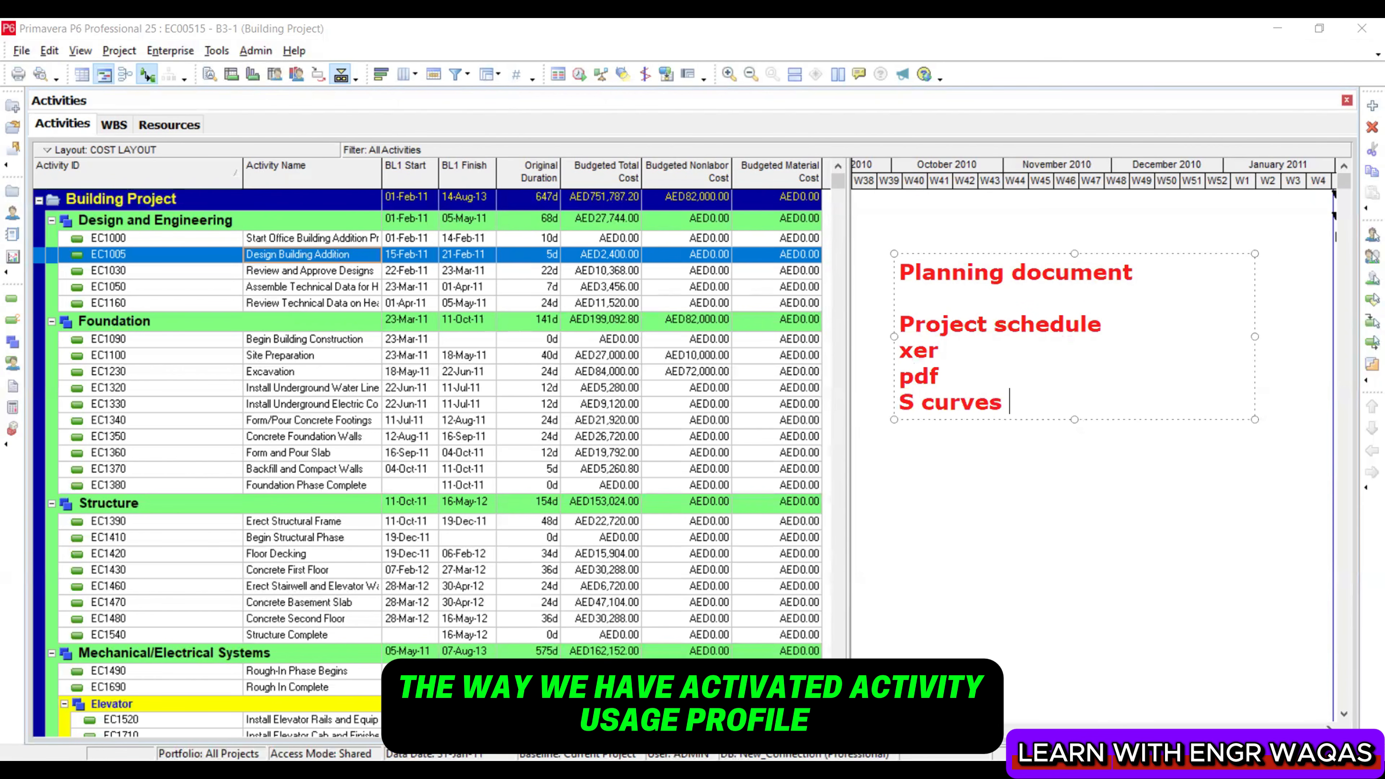
{"action": "key", "text": "Return"}
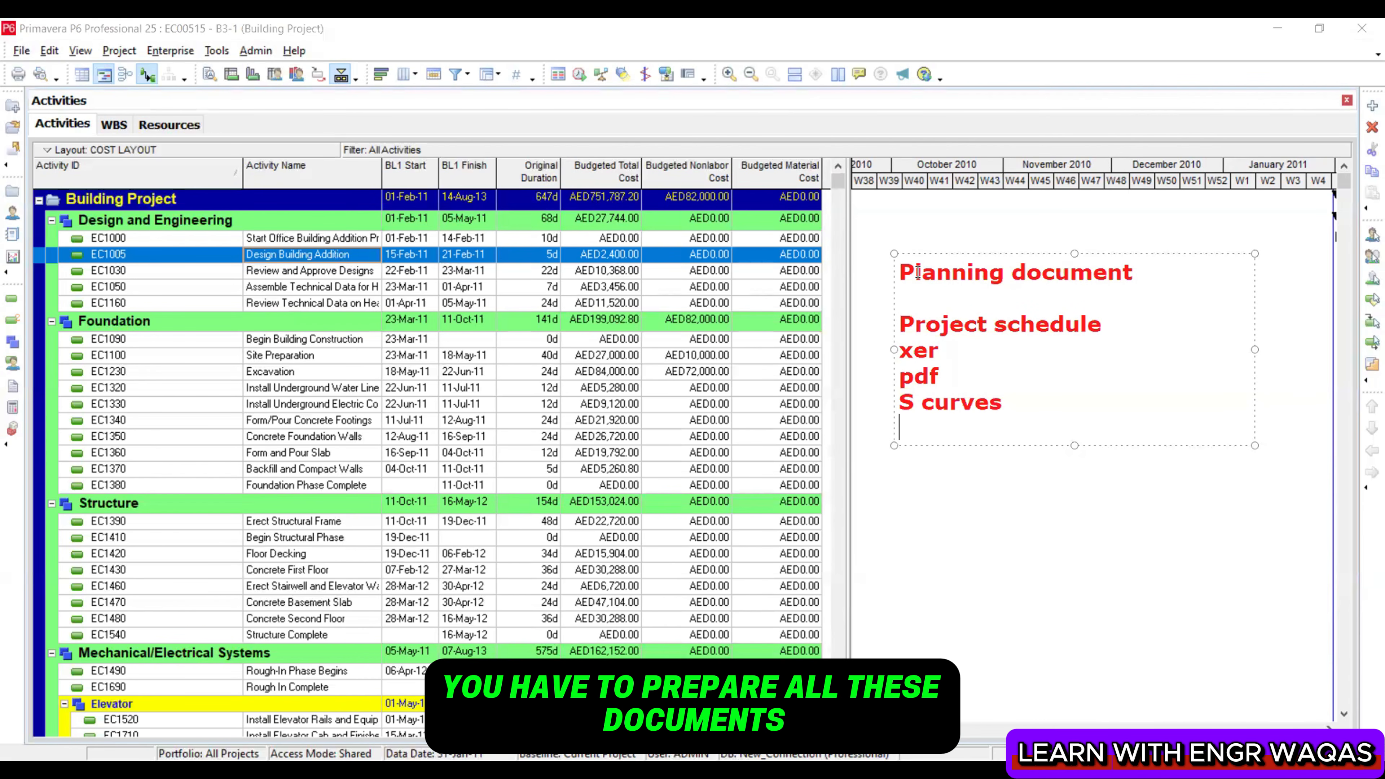
Add the lines "Letter" and "narrative" to the planning document note, separated by a blank line from "S curves"
{"action": "key", "text": "Return"}
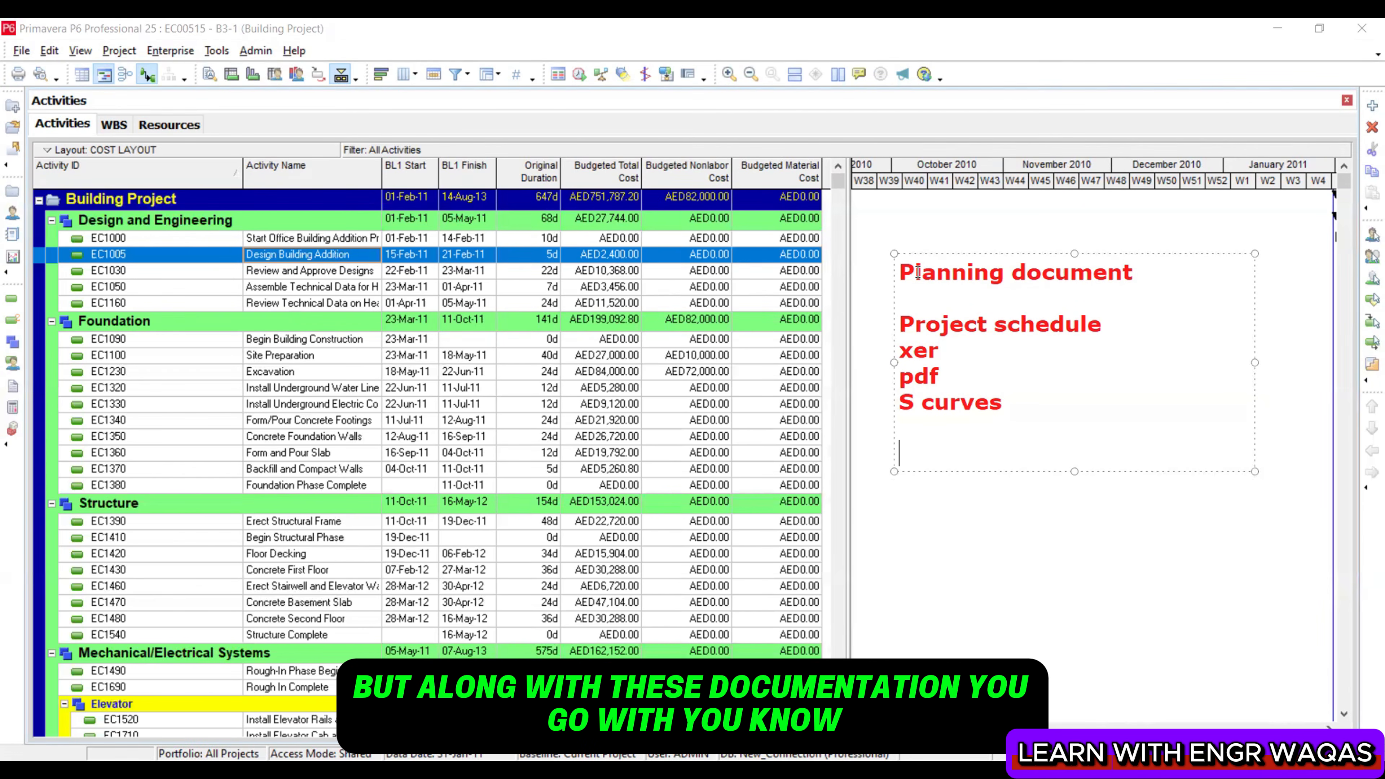
{"action": "type", "text": "Letter"}
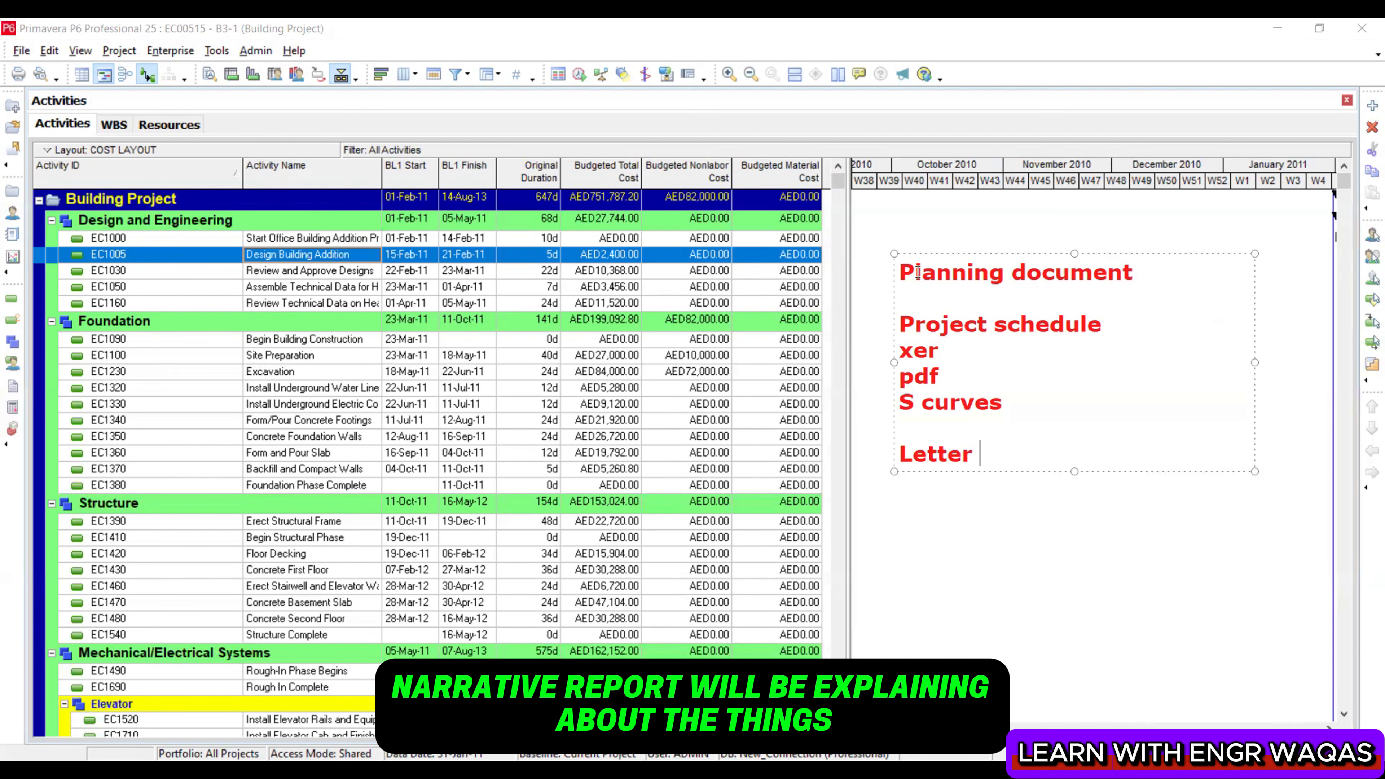
{"action": "key", "text": "Return"}
{"action": "type", "text": "narrative"}
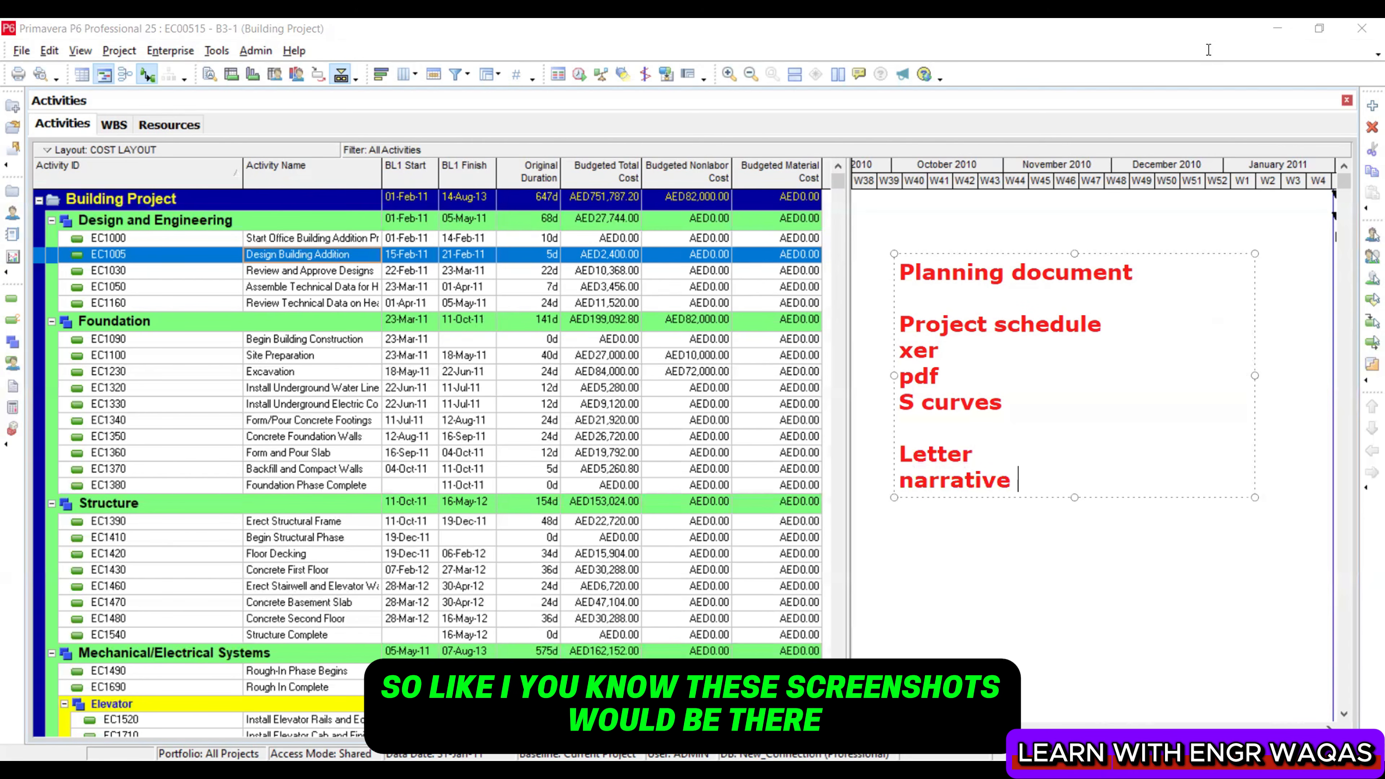
View the work hours and nonwork days of the global calendar CCBA, leaving the calendar unchanged
{"action": "left_click", "coordinate": [158, 50]}
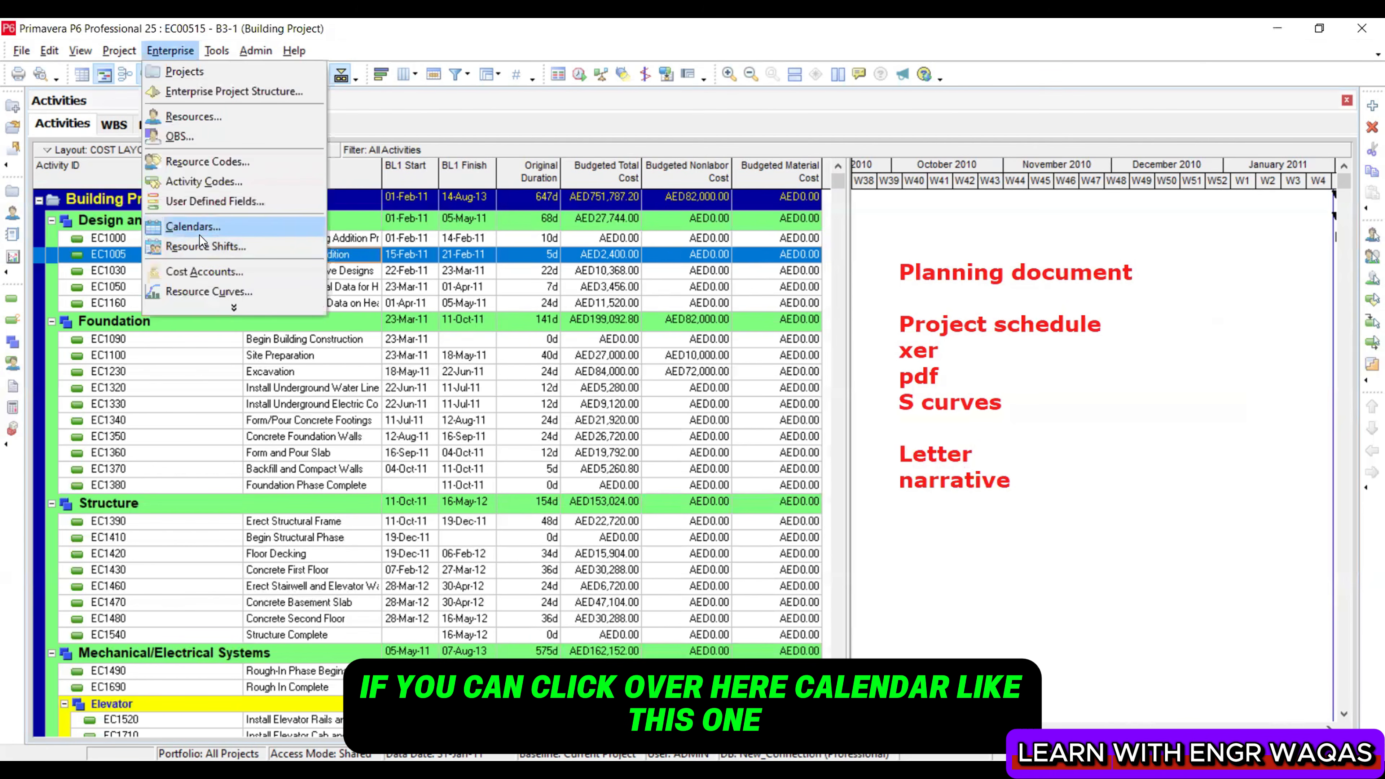
{"action": "left_click", "coordinate": [199, 232]}
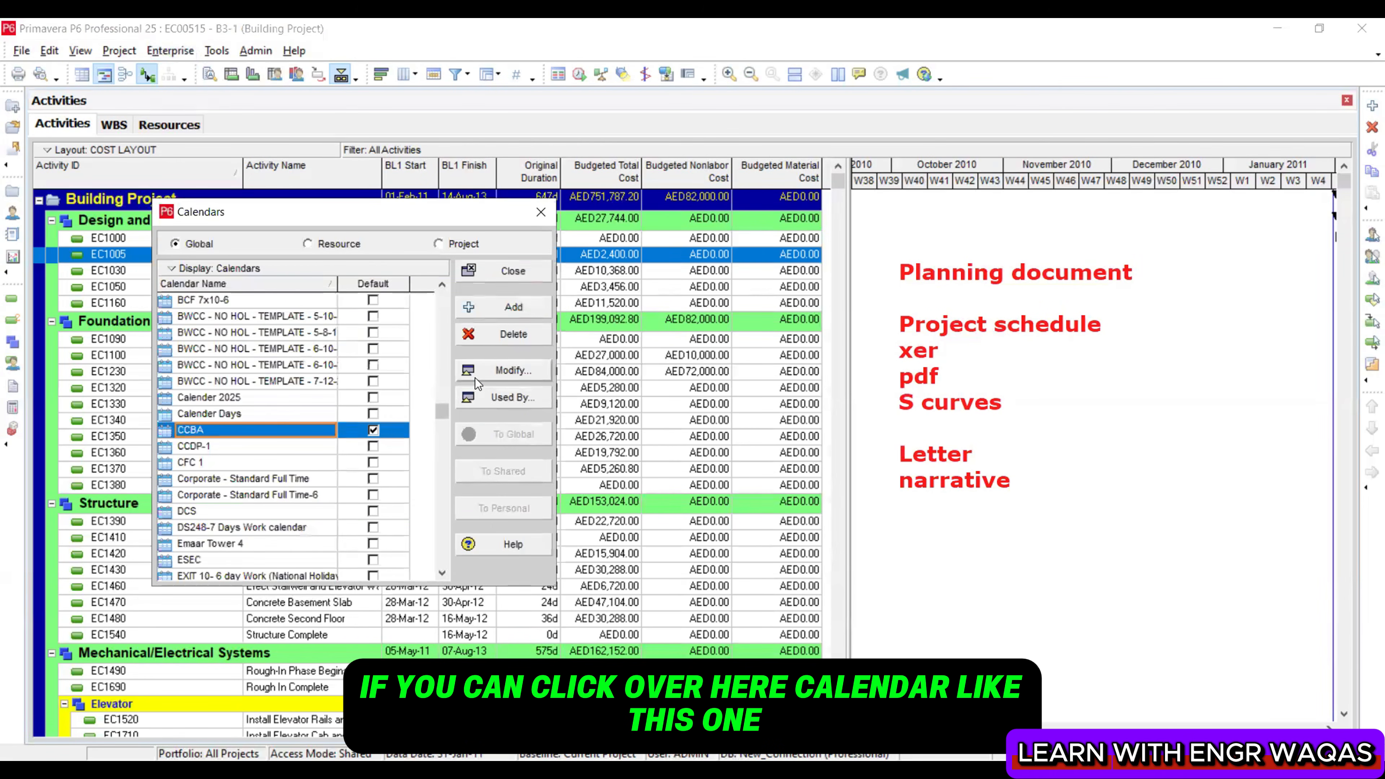
{"action": "left_click", "coordinate": [517, 372]}
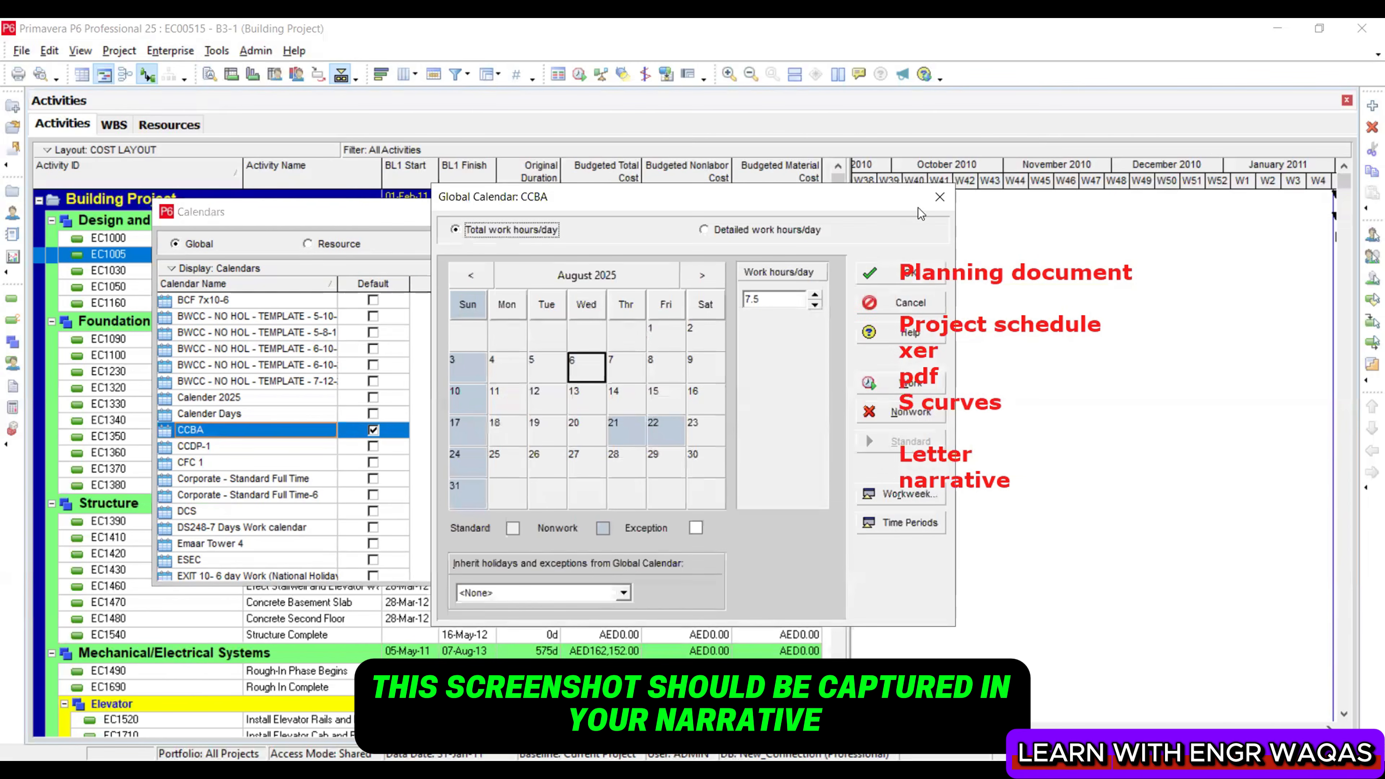
{"action": "left_click", "coordinate": [921, 197]}
{"action": "left_click", "coordinate": [538, 211]}
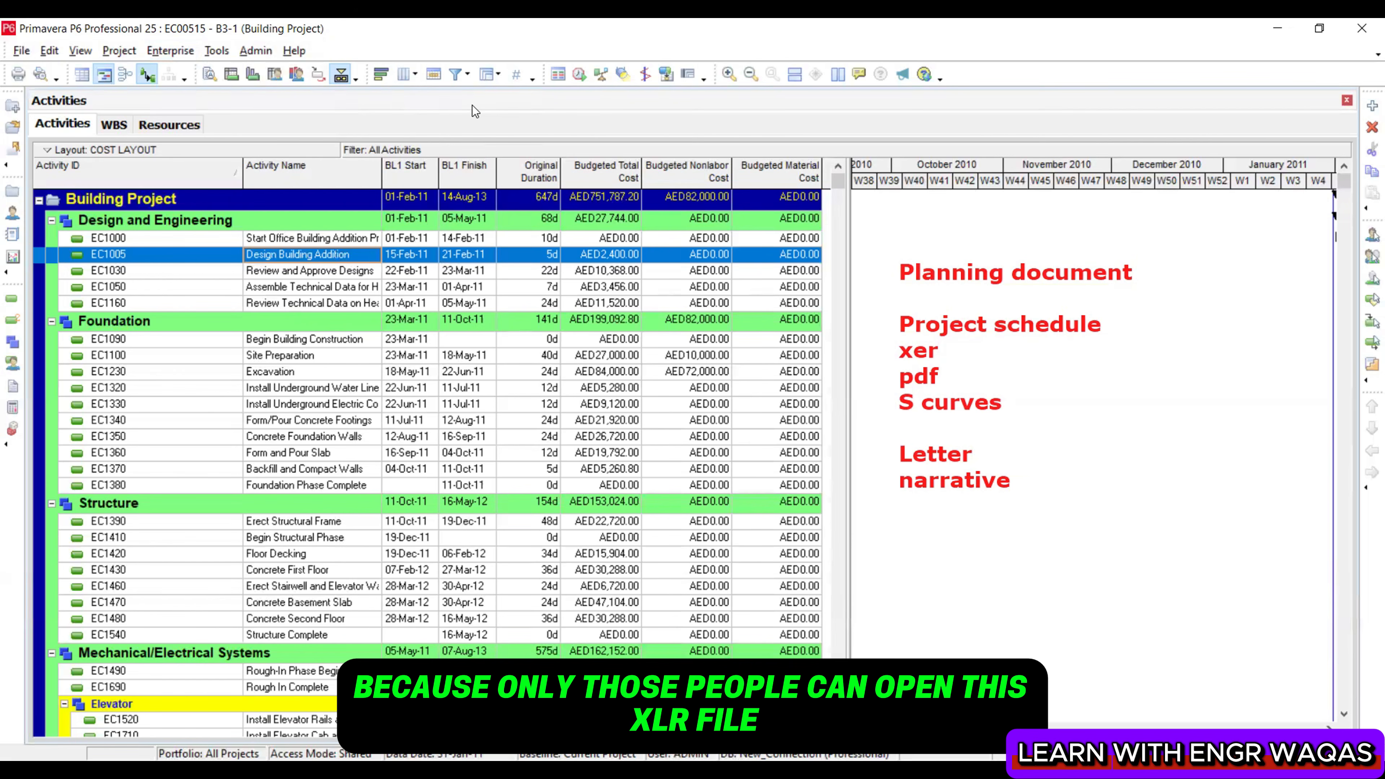
Preview the printed pages of the cost layout and close the preview
{"action": "left_click", "coordinate": [21, 51]}
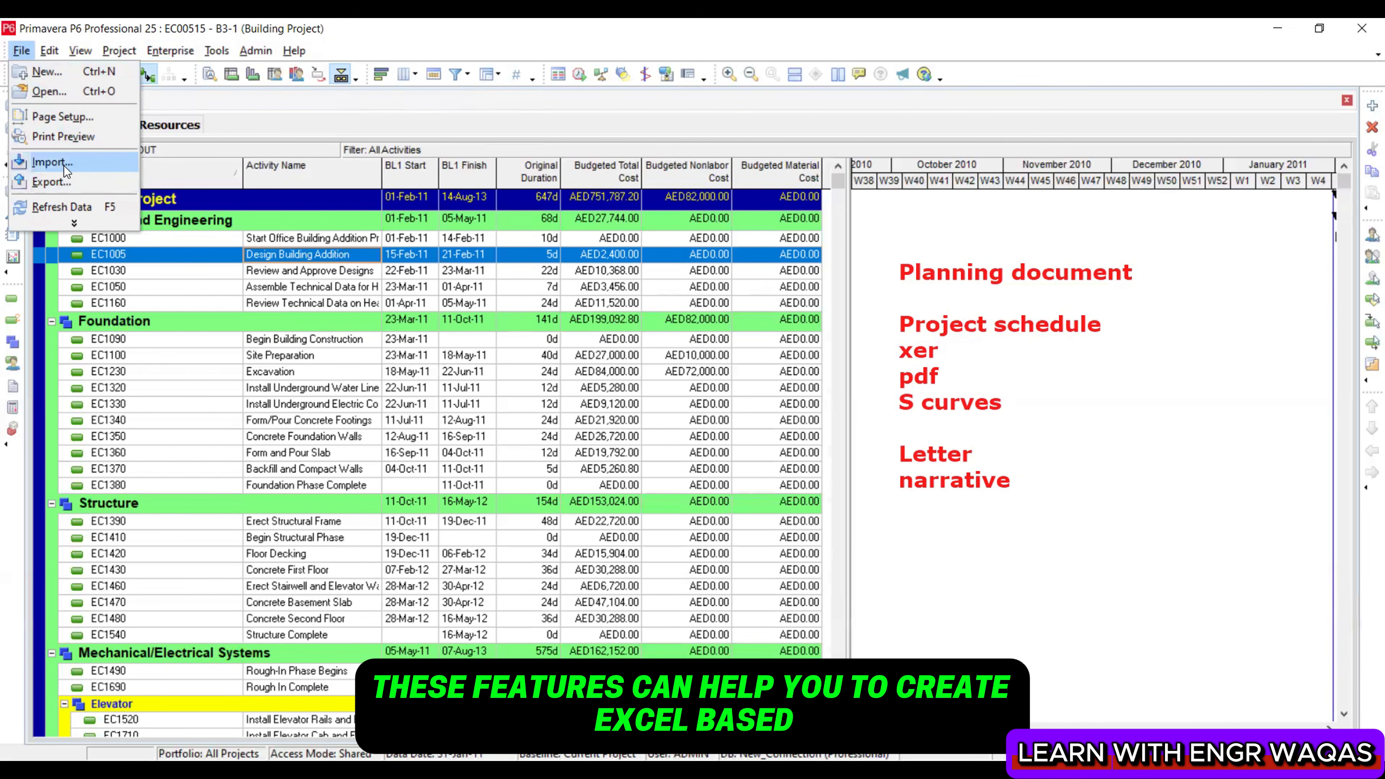
{"action": "left_click", "coordinate": [245, 102]}
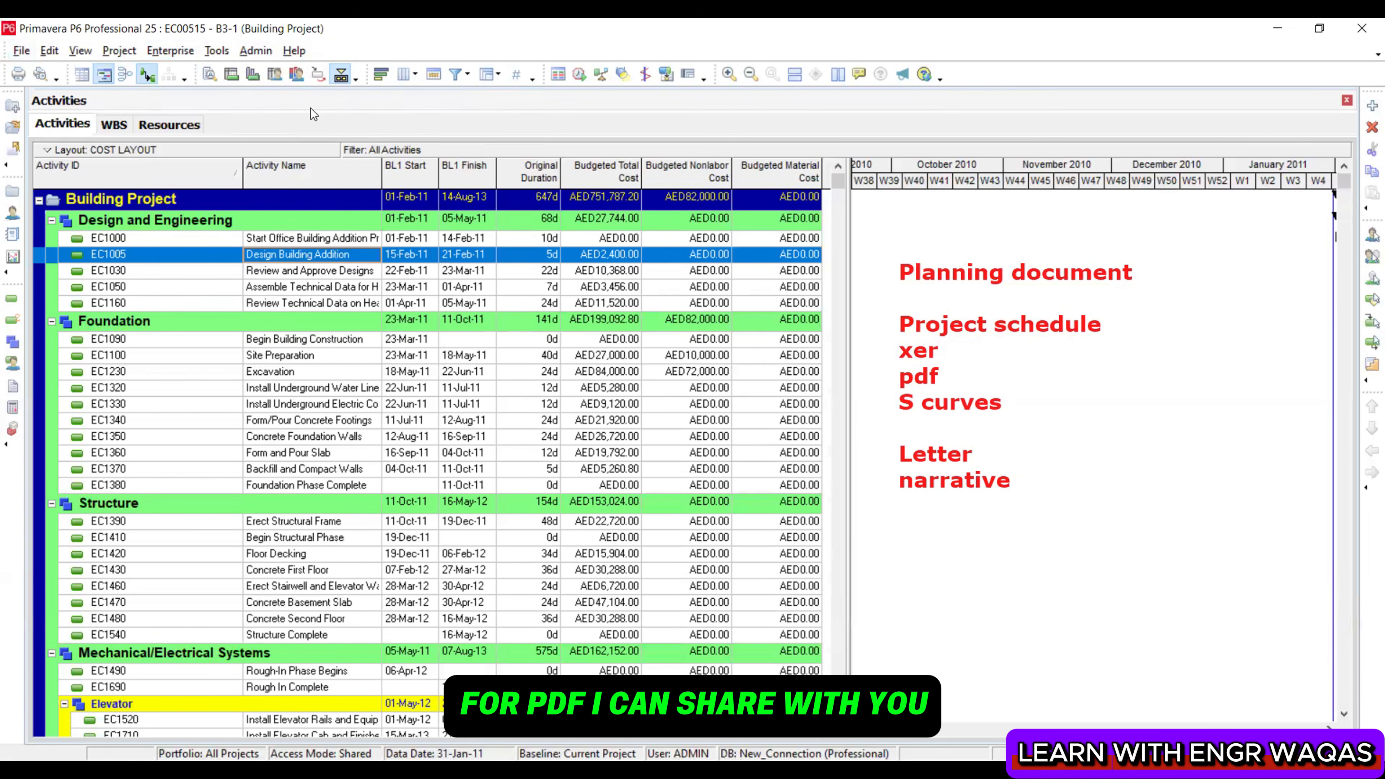
{"action": "left_click", "coordinate": [22, 50]}
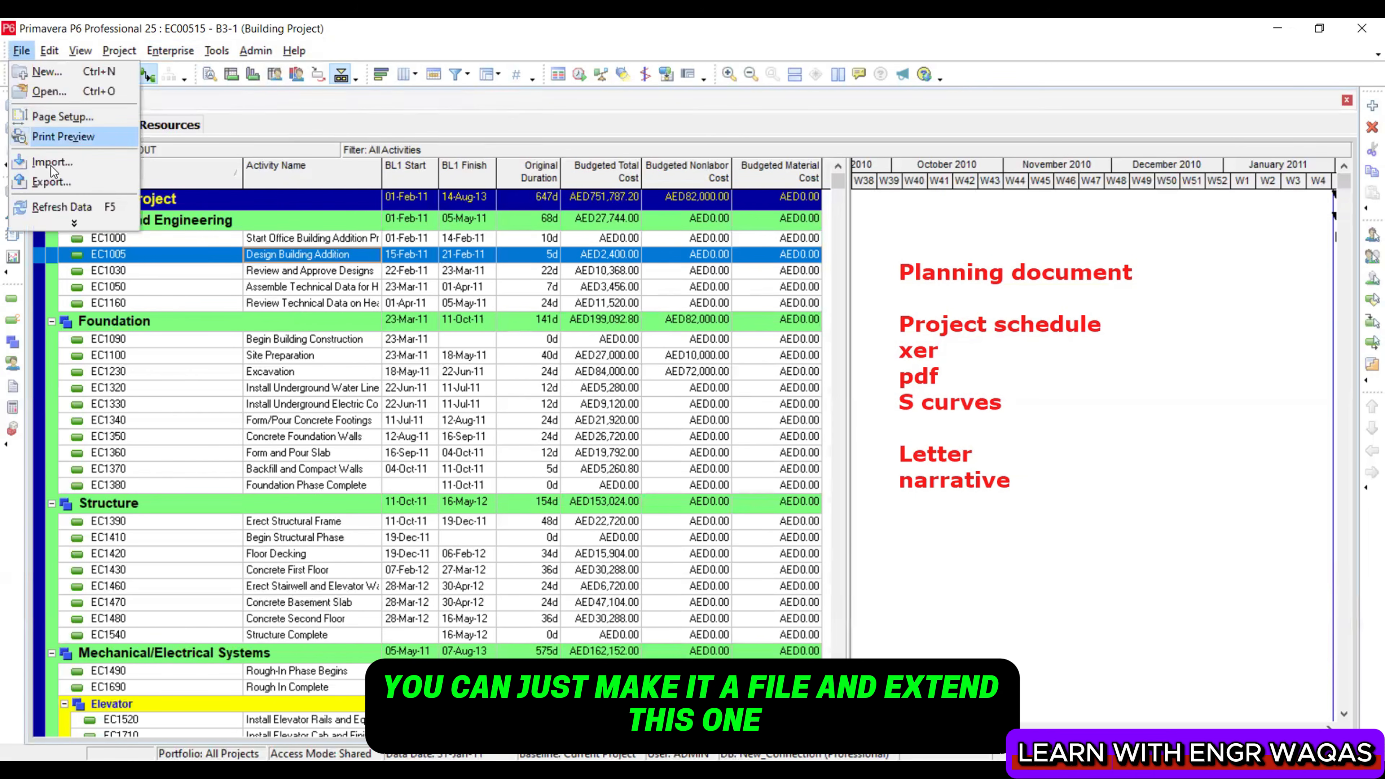
{"action": "left_click", "coordinate": [77, 225]}
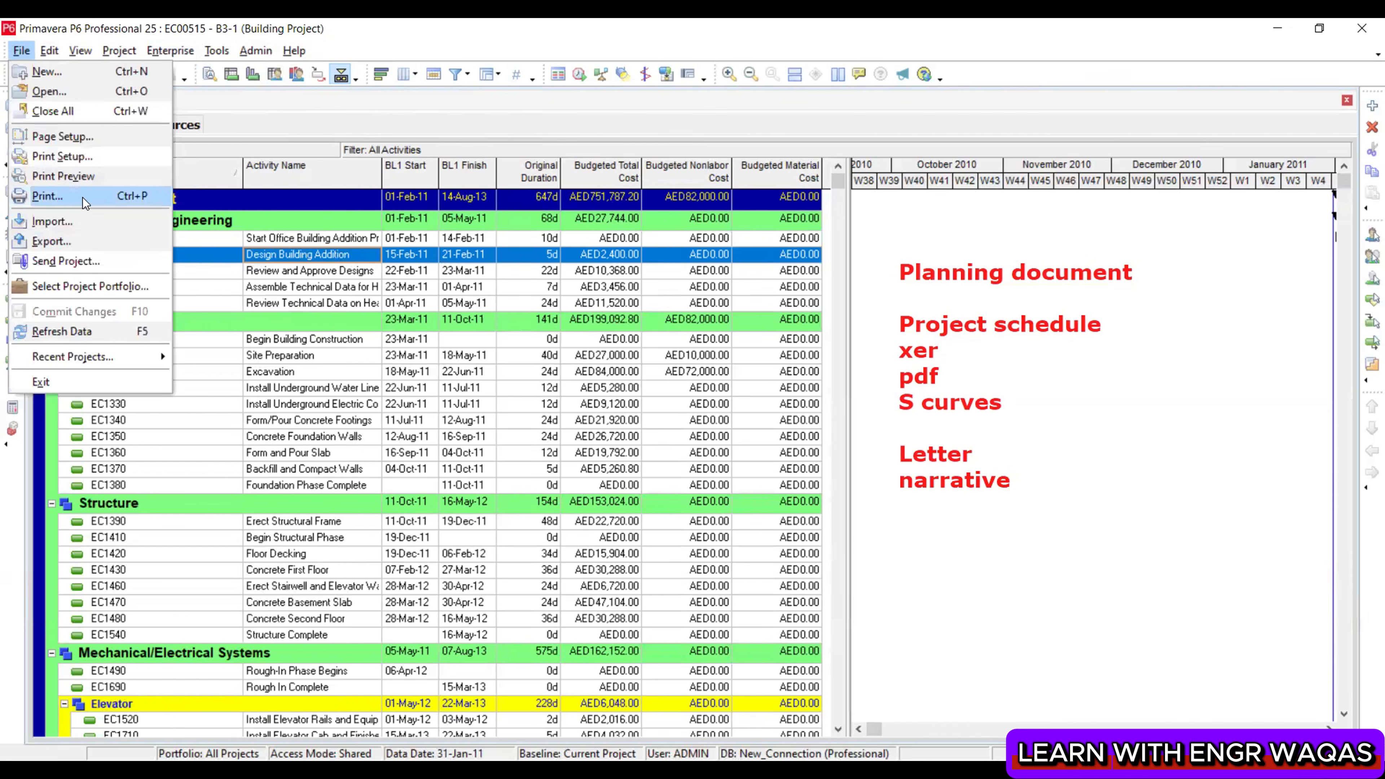
{"action": "left_click", "coordinate": [79, 177]}
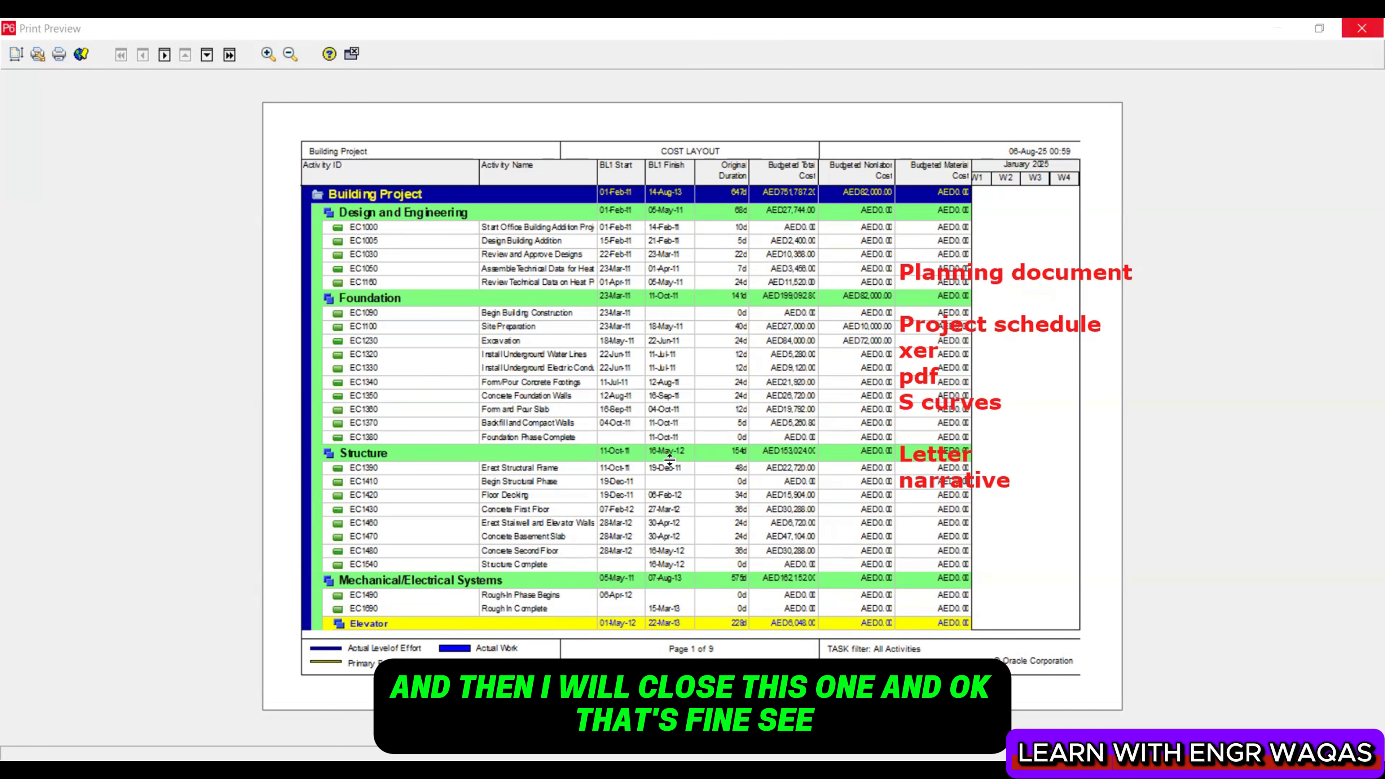
{"action": "left_click", "coordinate": [1362, 29]}
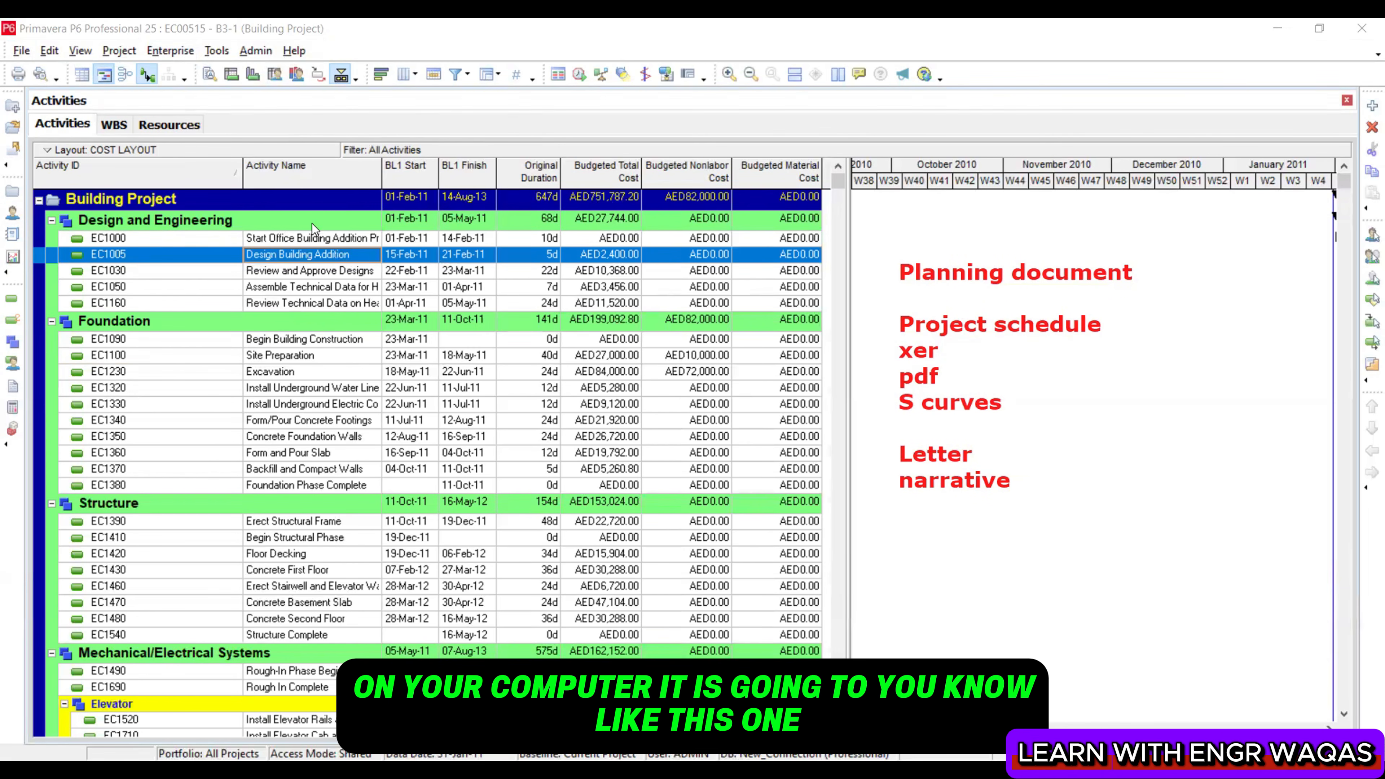
Start printing the cost layout with Microsoft Print to PDF as the printer, and dismiss the print dialog
{"action": "left_click", "coordinate": [20, 51]}
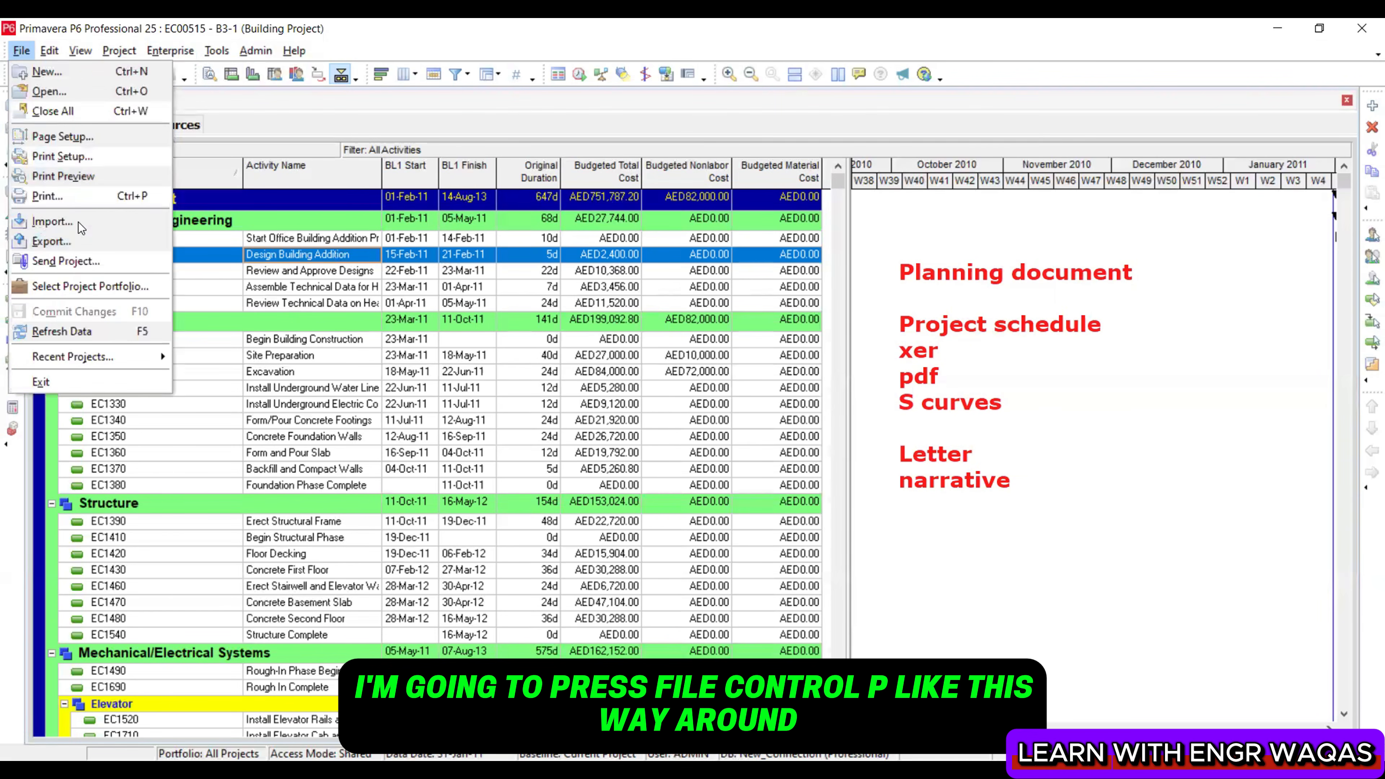
{"action": "left_click", "coordinate": [102, 197]}
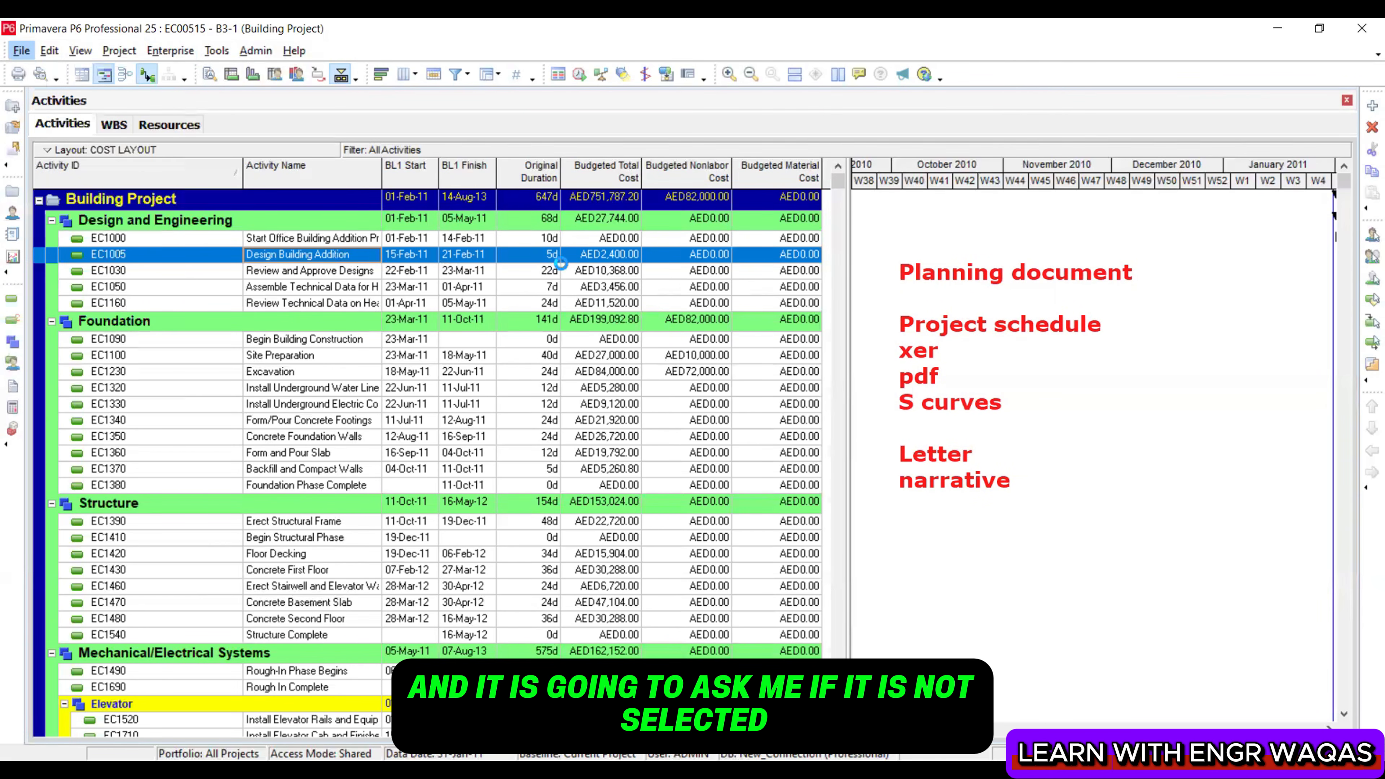
{"action": "left_click", "coordinate": [766, 240]}
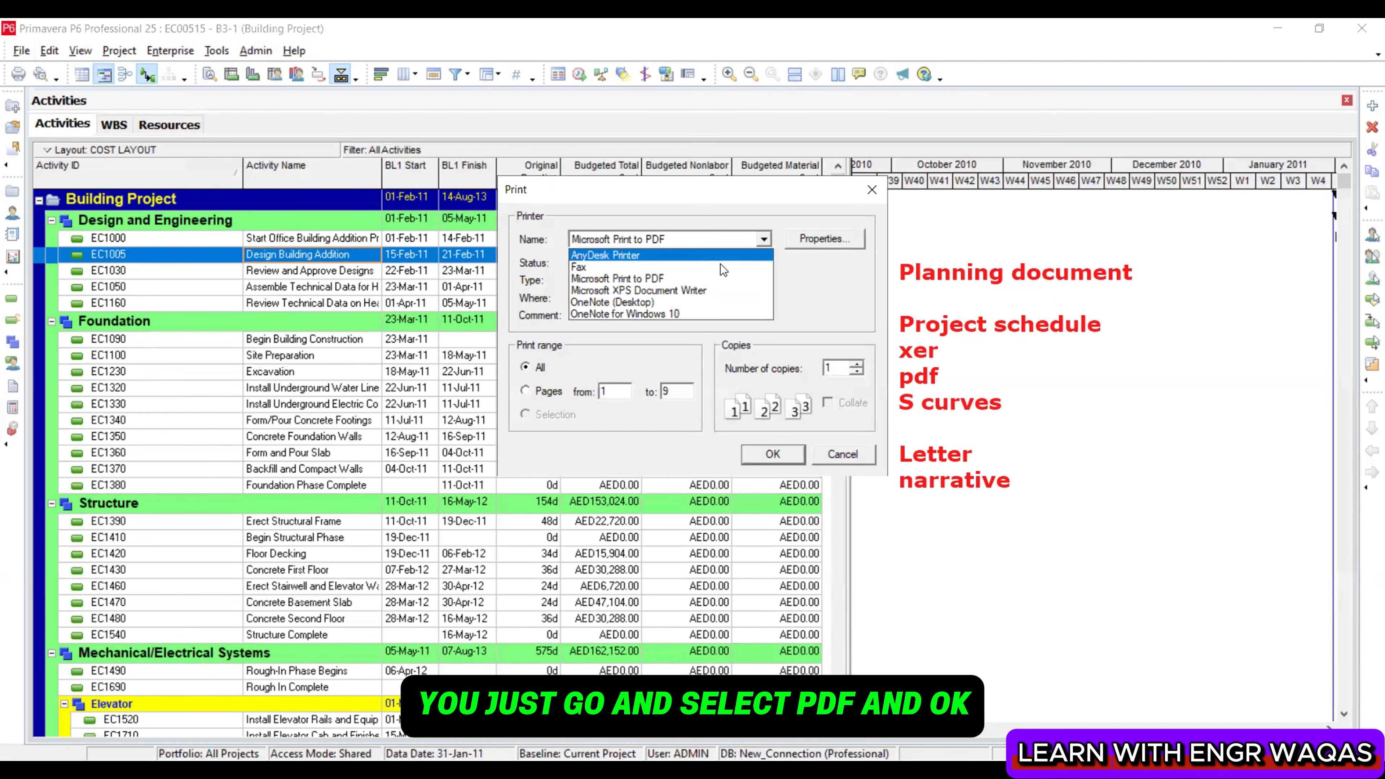
{"action": "left_click", "coordinate": [704, 274]}
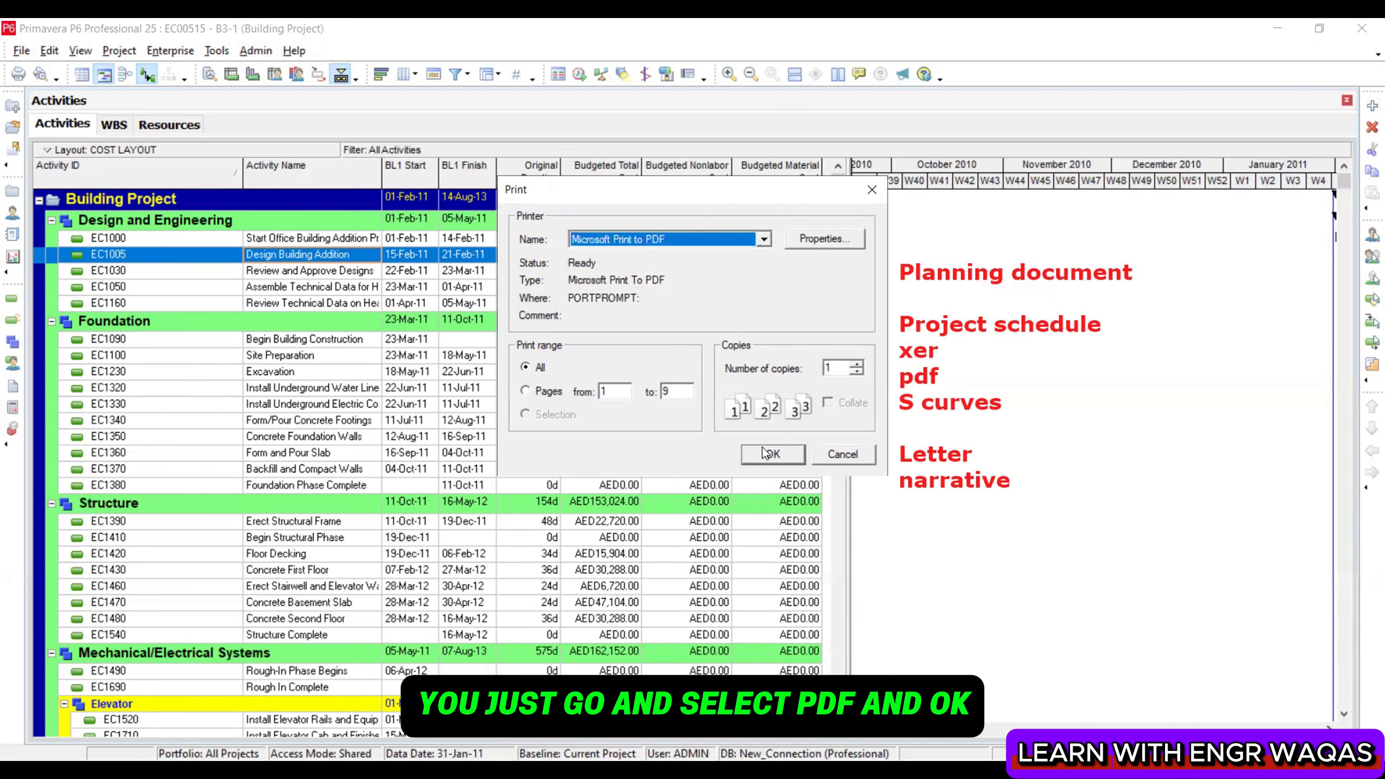
{"action": "left_click", "coordinate": [867, 191]}
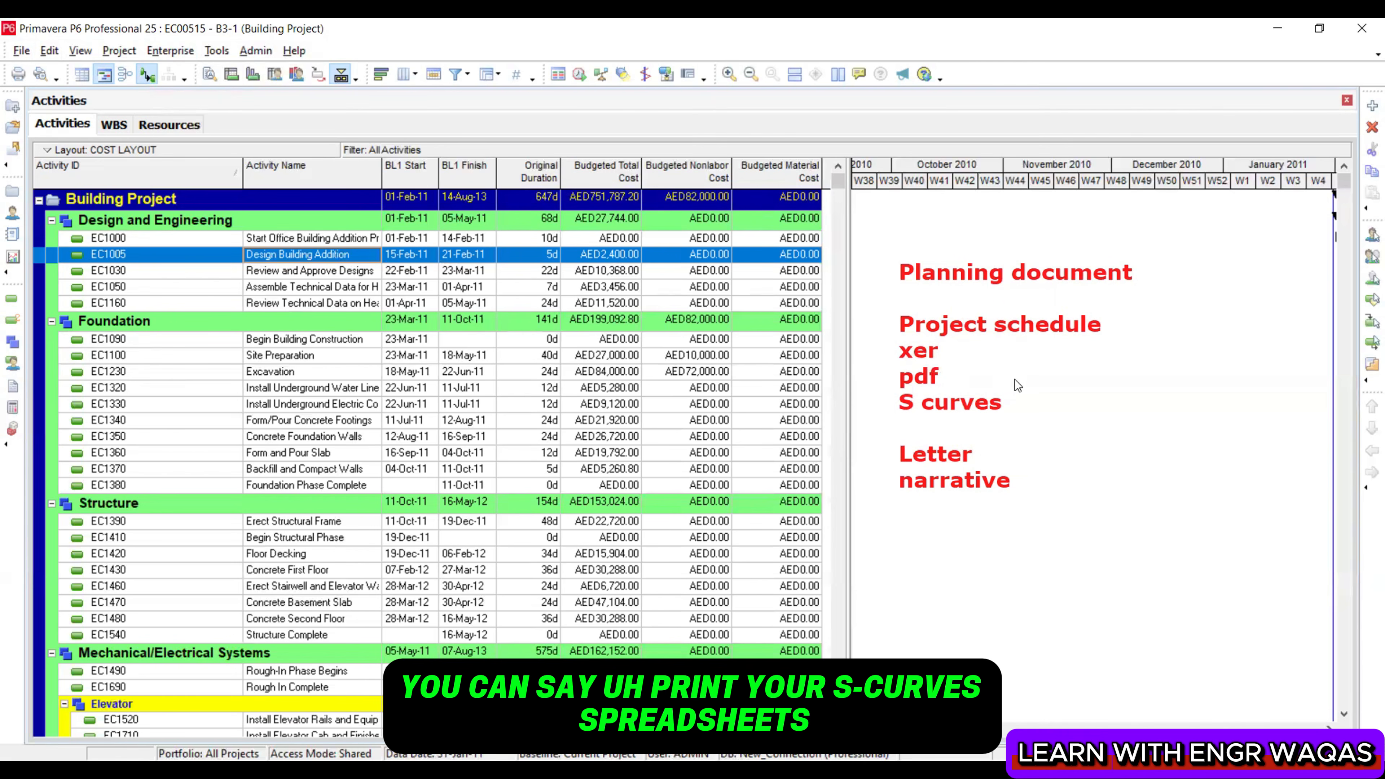
Review the print options in the page setup, and display the activity usage profile below the activities
{"action": "left_click", "coordinate": [21, 50]}
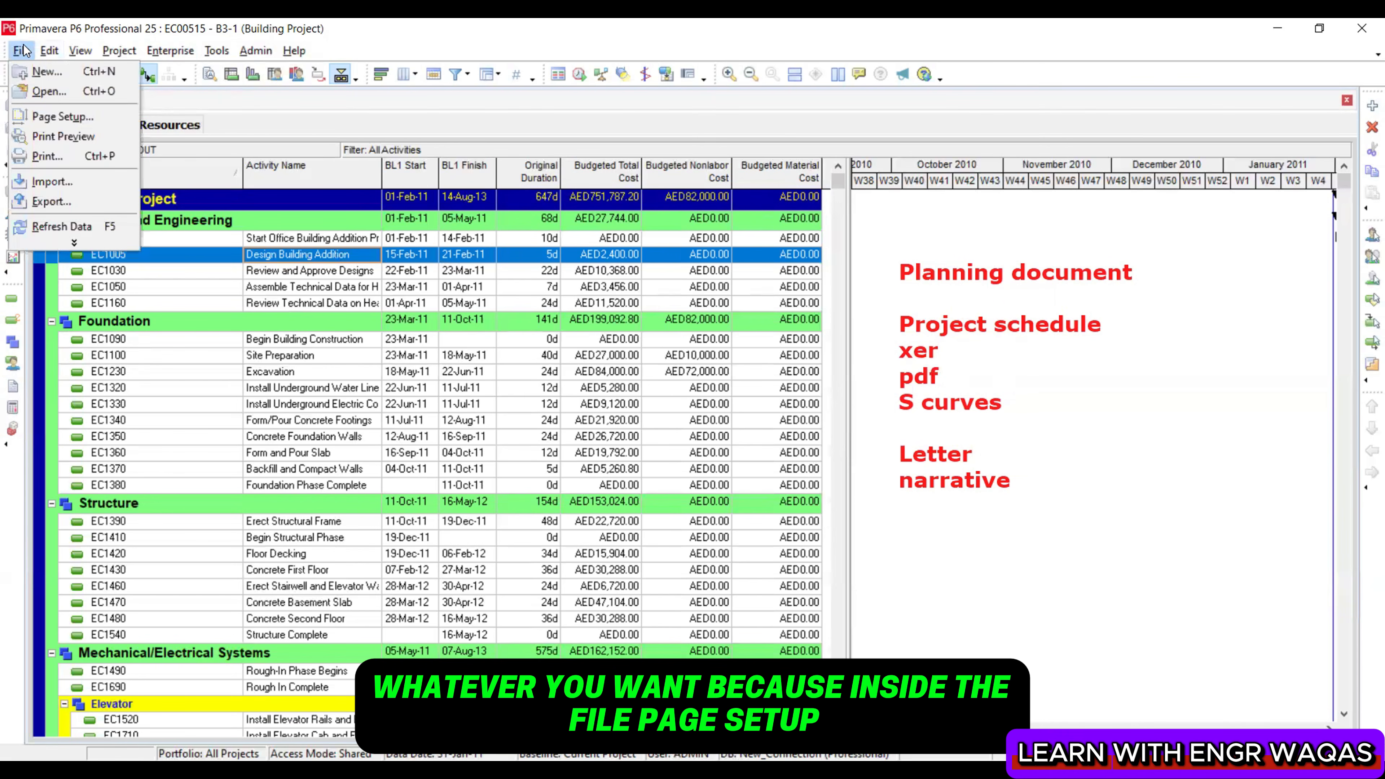
{"action": "left_click", "coordinate": [60, 117]}
{"action": "left_click", "coordinate": [840, 248]}
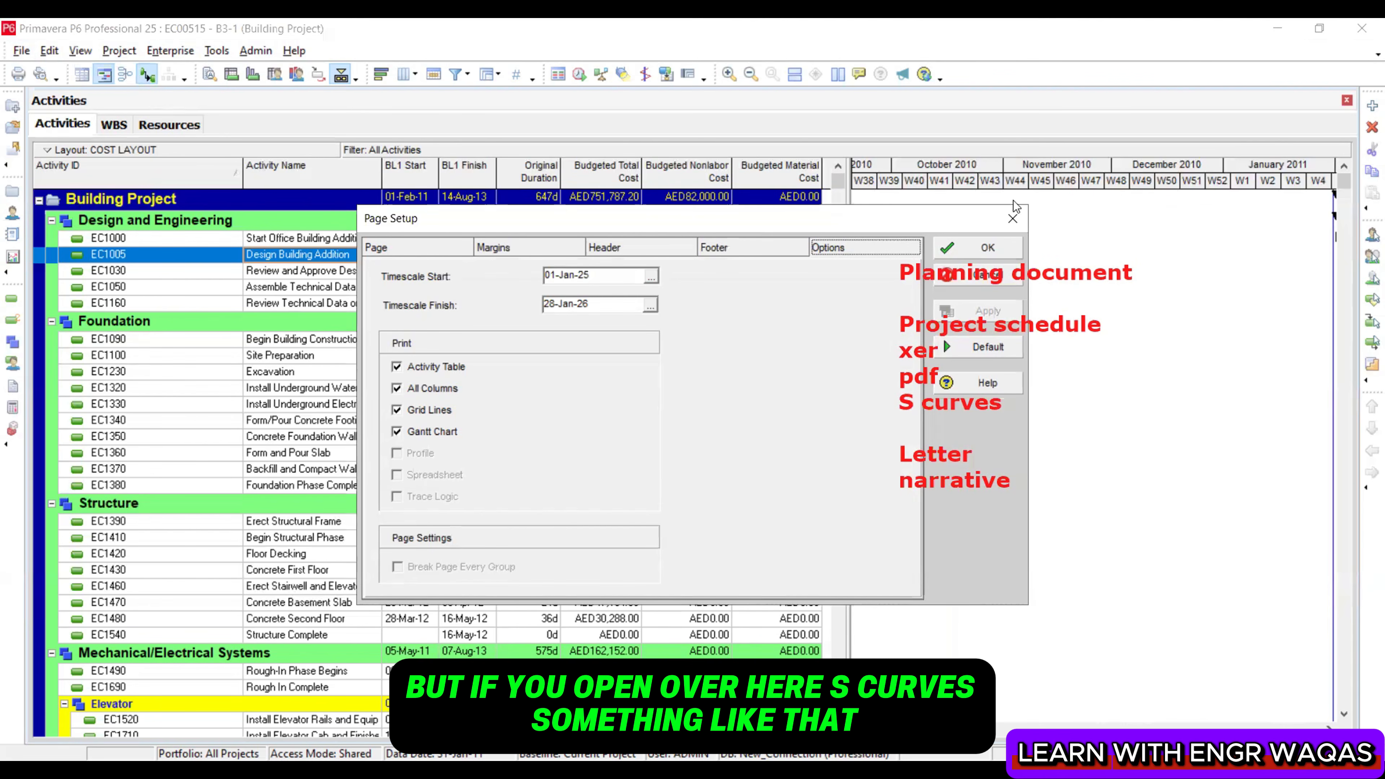
{"action": "left_click", "coordinate": [1013, 219]}
{"action": "left_click", "coordinate": [249, 76]}
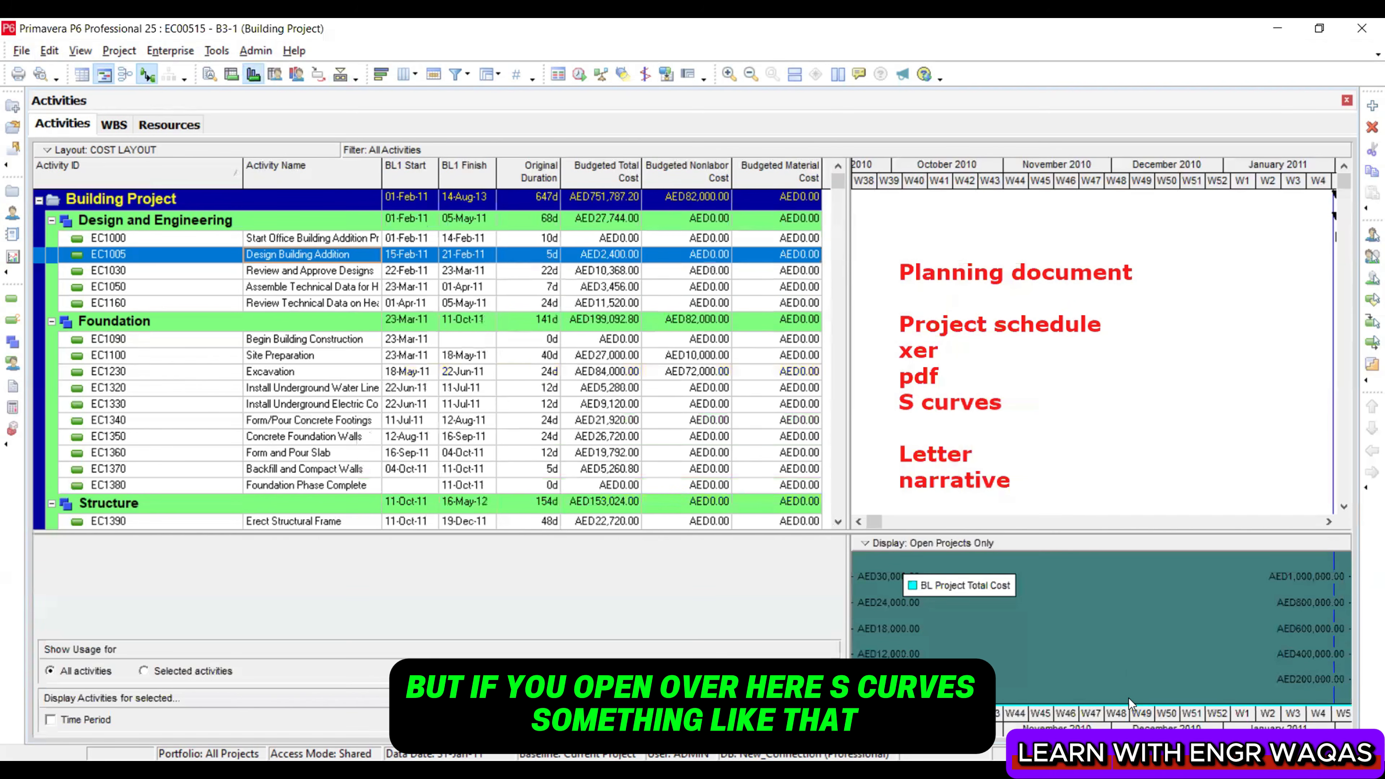
Set the page setup to print only the profile, excluding the Gantt chart, grid lines, all columns and activity table
{"action": "left_click", "coordinate": [22, 50]}
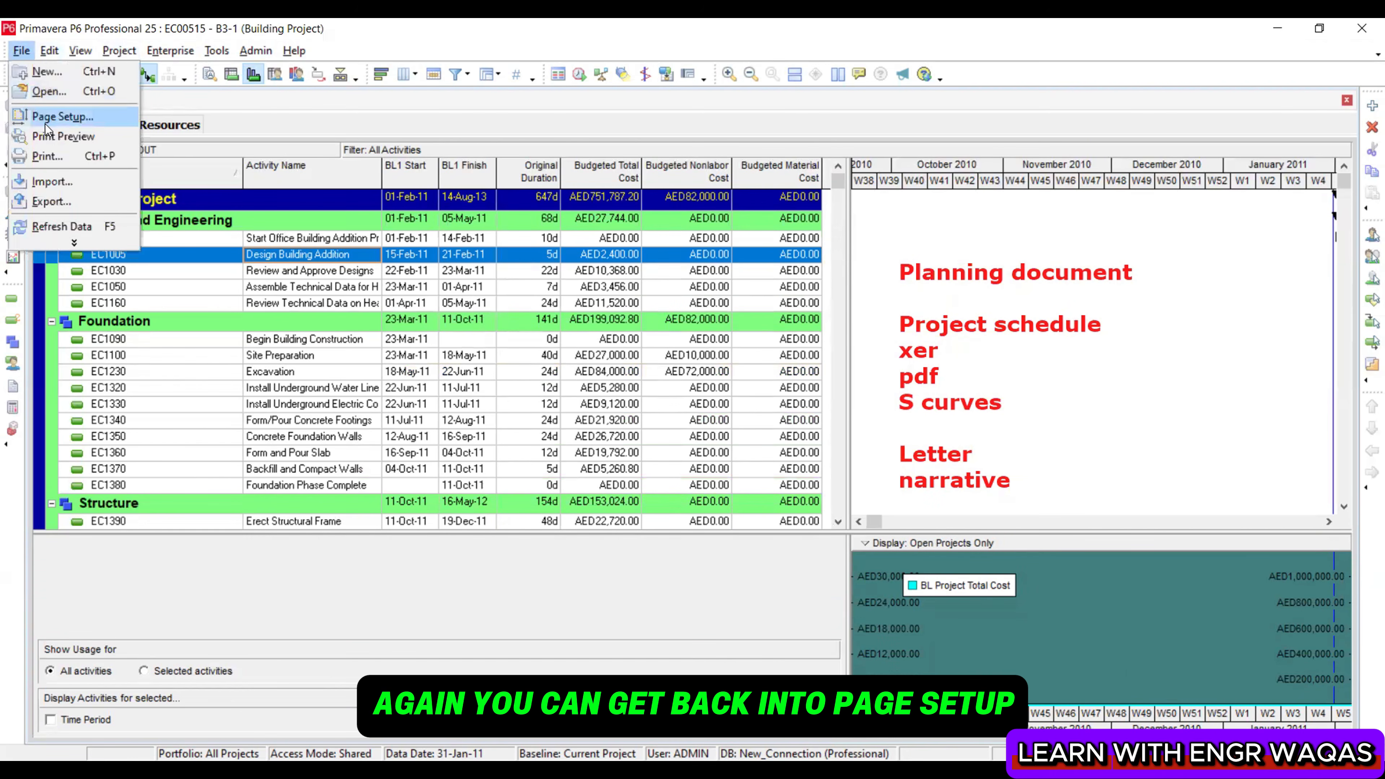
{"action": "key", "text": "Escape"}
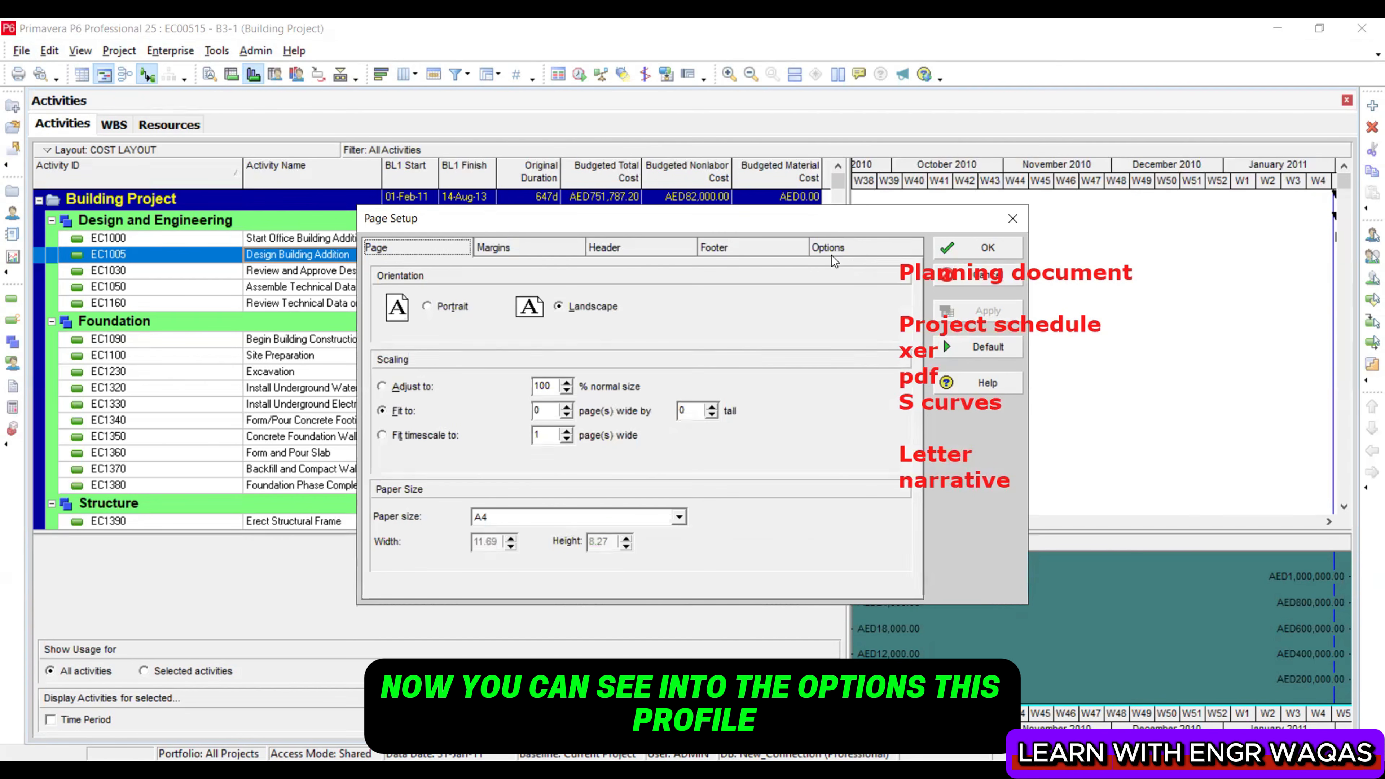
{"action": "left_click", "coordinate": [831, 254]}
{"action": "left_click", "coordinate": [420, 453]}
{"action": "left_click", "coordinate": [431, 431]}
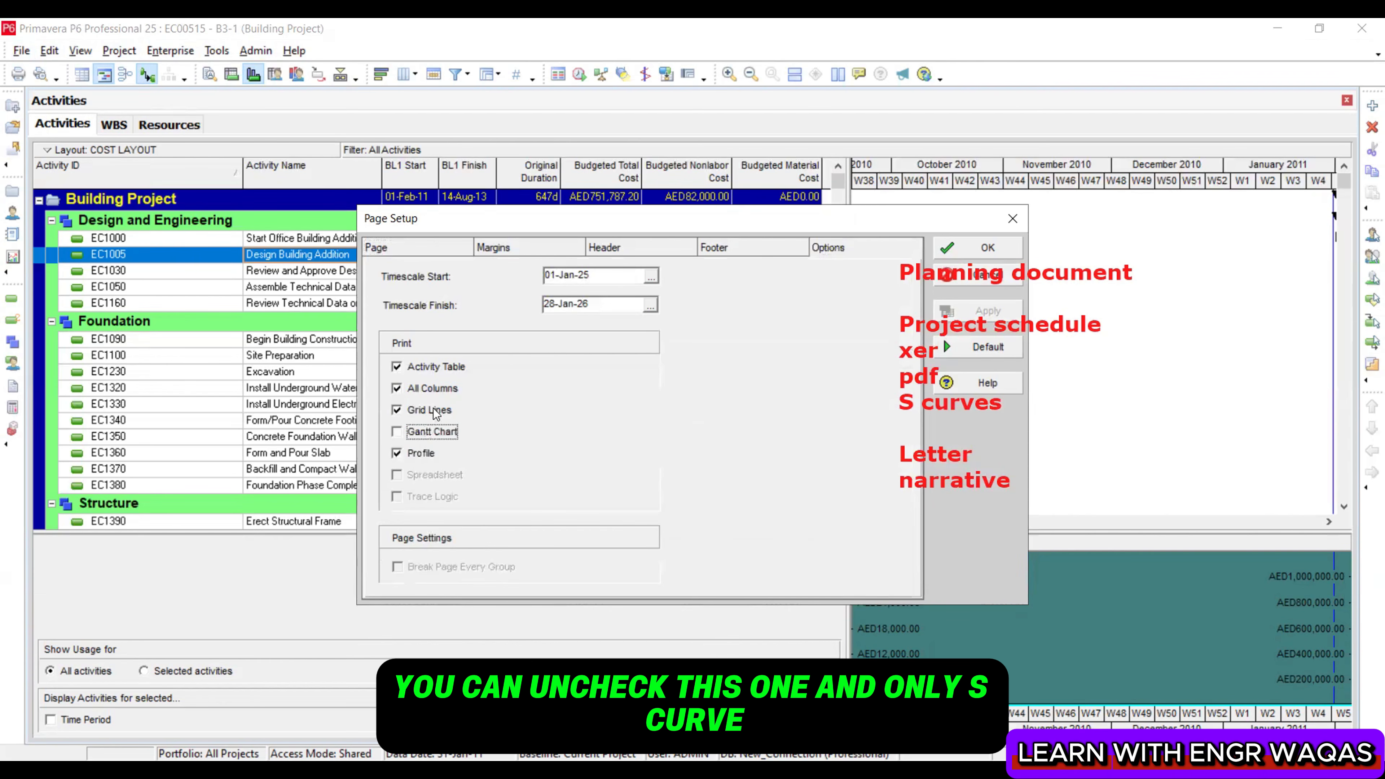
{"action": "left_click", "coordinate": [428, 410]}
{"action": "left_click", "coordinate": [431, 388]}
{"action": "left_click", "coordinate": [436, 366]}
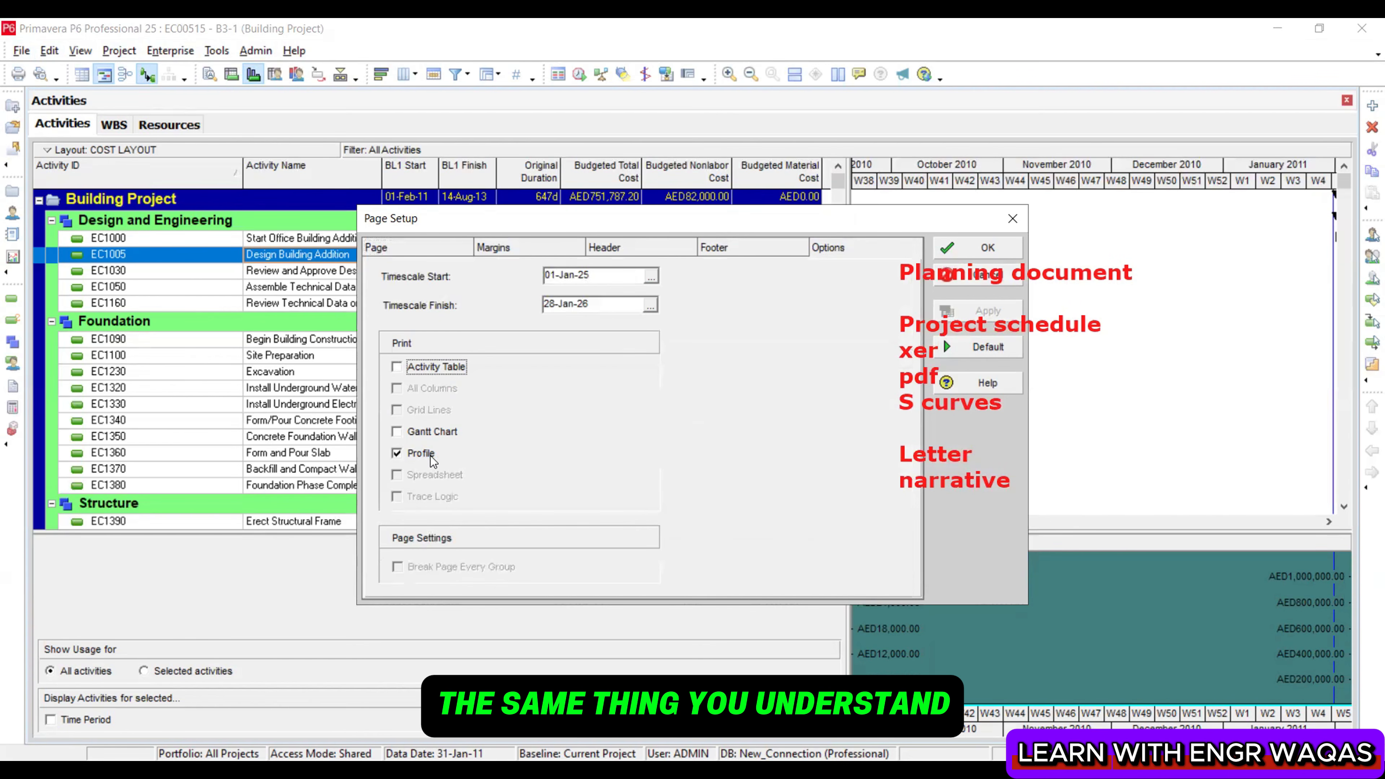
Include the activity table, all columns, grid lines and Gantt chart in the print options again, exclude the profile, and close the page setup
{"action": "left_click", "coordinate": [431, 372]}
{"action": "left_click", "coordinate": [429, 387]}
{"action": "left_click", "coordinate": [428, 409]}
{"action": "left_click", "coordinate": [431, 431]}
{"action": "left_click", "coordinate": [421, 454]}
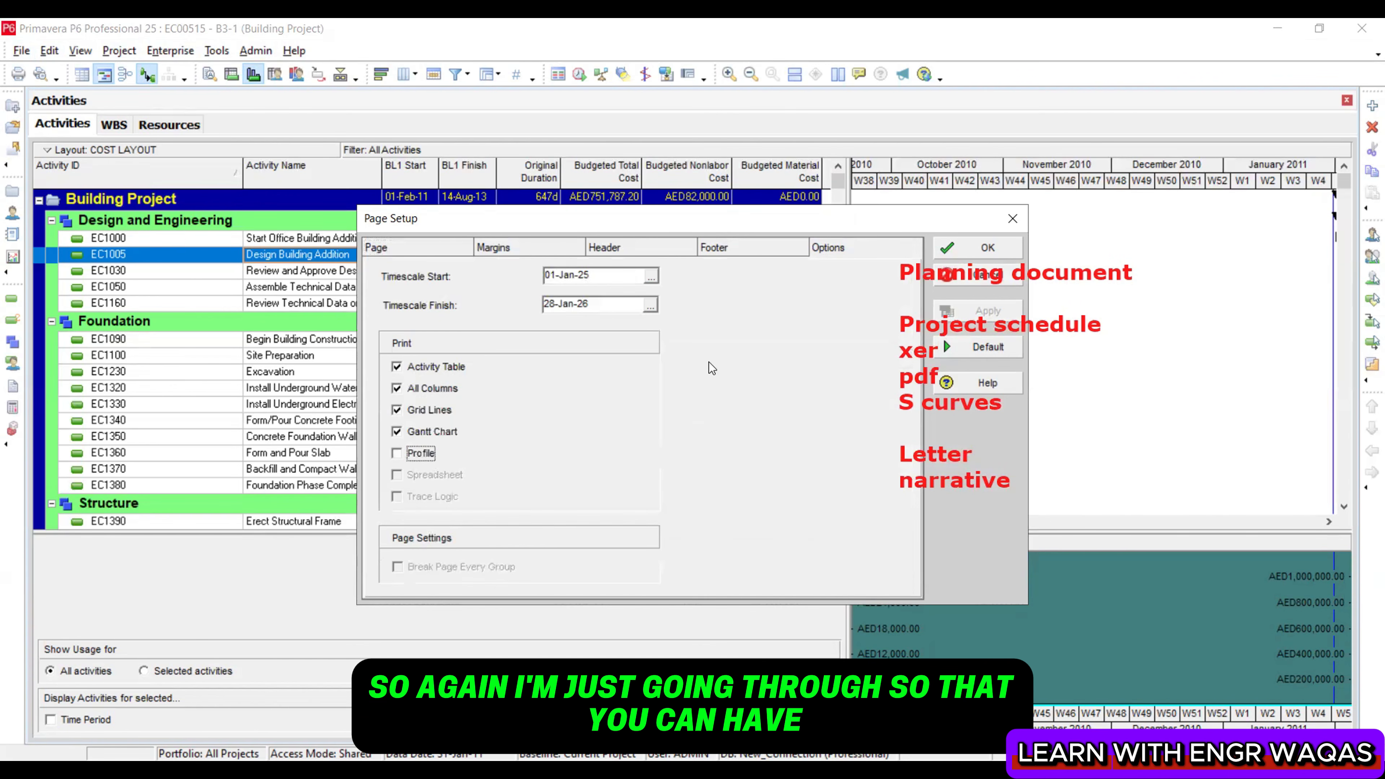
{"action": "left_click_drag", "start_coordinate": [839, 229], "coordinate": [525, 191]}
{"action": "left_click", "coordinate": [700, 182]}
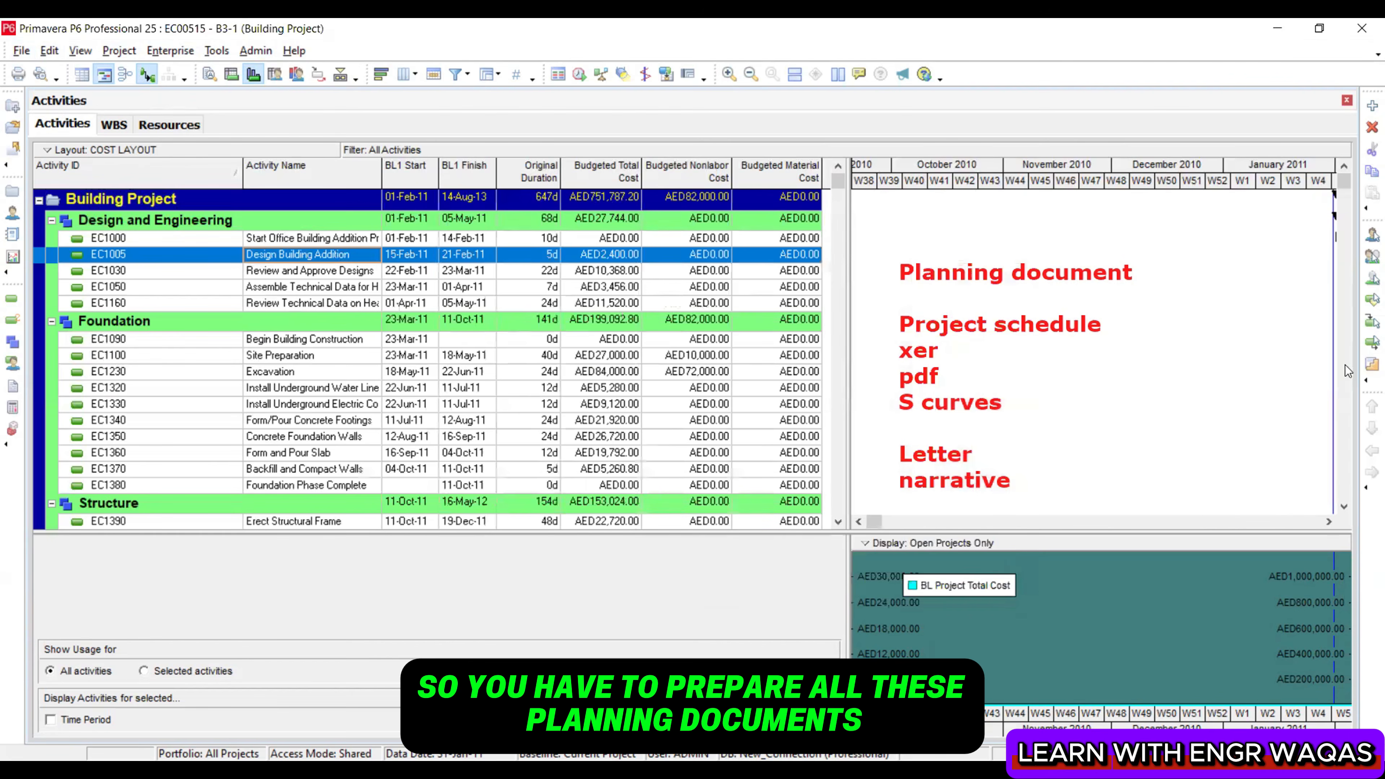
Mark up the note with a curve around its heading and lines beside "xer" and "pdf", and draw a check mark above the activity table
{"action": "mouse_move", "coordinate": [1042, 225]}
{"action": "left_mouse_down"}
{"action": "mouse_move", "coordinate": [876, 316]}
{"action": "mouse_move", "coordinate": [876, 351]}
{"action": "left_mouse_up"}
{"action": "mouse_move", "coordinate": [971, 348]}
{"action": "left_mouse_down"}
{"action": "mouse_move", "coordinate": [1033, 349]}
{"action": "mouse_move", "coordinate": [1001, 376]}
{"action": "mouse_move", "coordinate": [1087, 377]}
{"action": "left_mouse_up"}
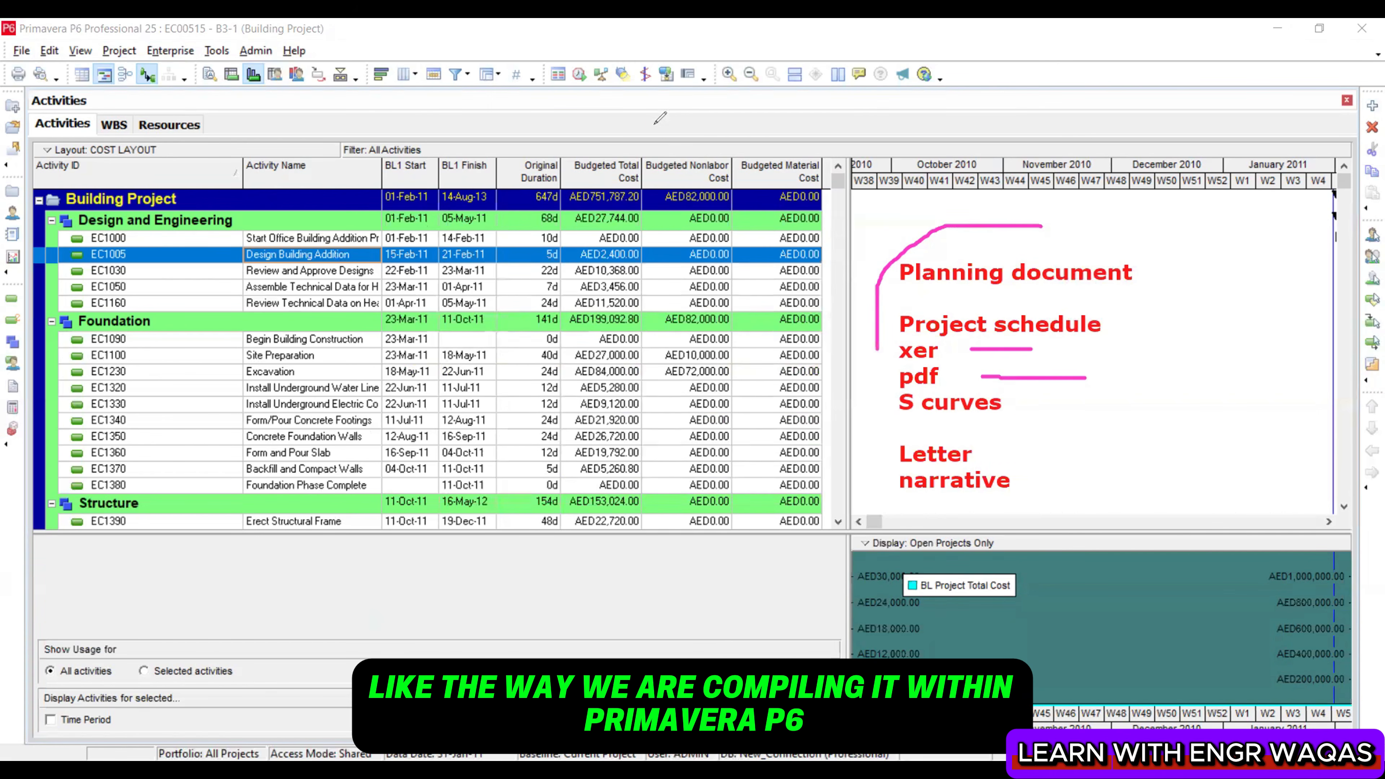
{"action": "left_click_drag", "start_coordinate": [653, 124], "coordinate": [738, 58]}
{"action": "left_click_drag", "start_coordinate": [959, 351], "coordinate": [1067, 351]}
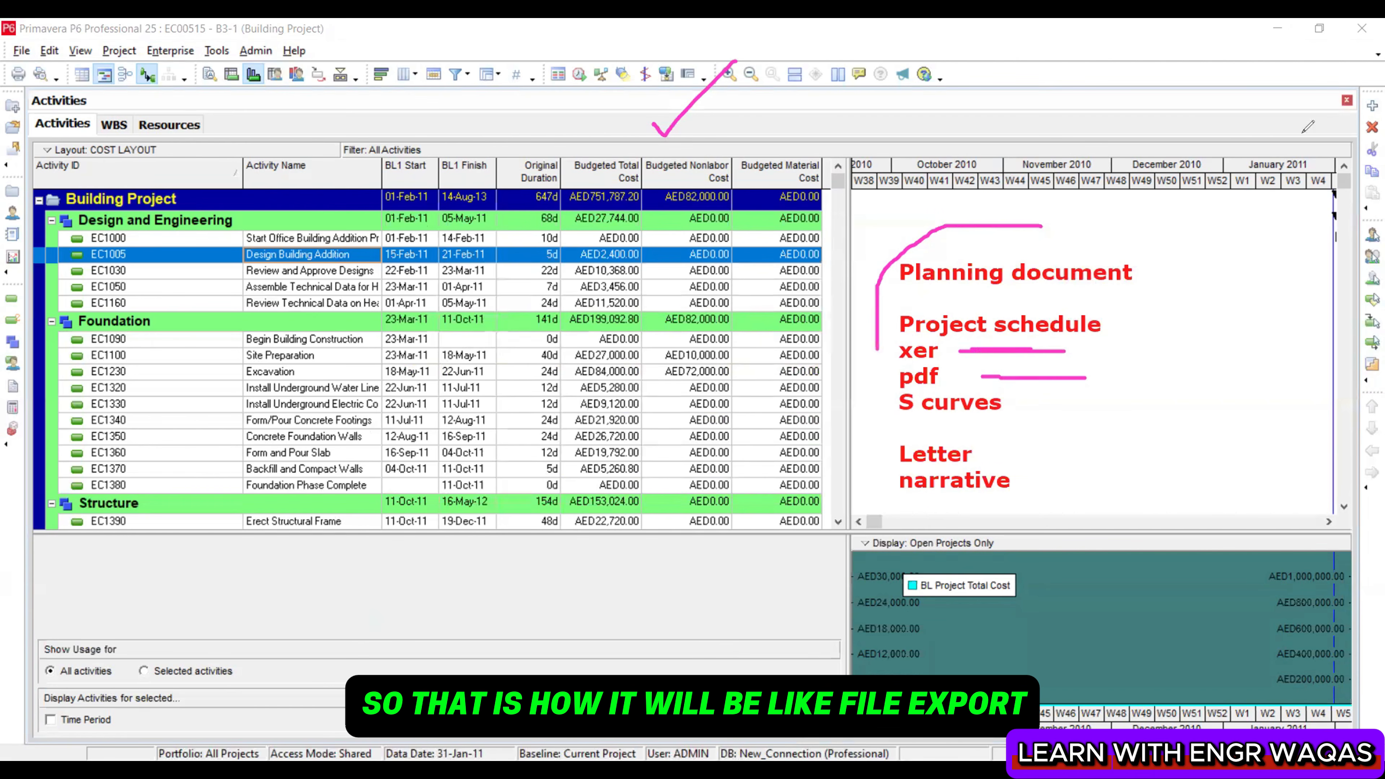
Export the Building Project in Primavera PM (XER) format, version 25.2 or later, to Downloads as "EC00515 - B3-1.xer", and check the file there
{"action": "left_click", "coordinate": [21, 50]}
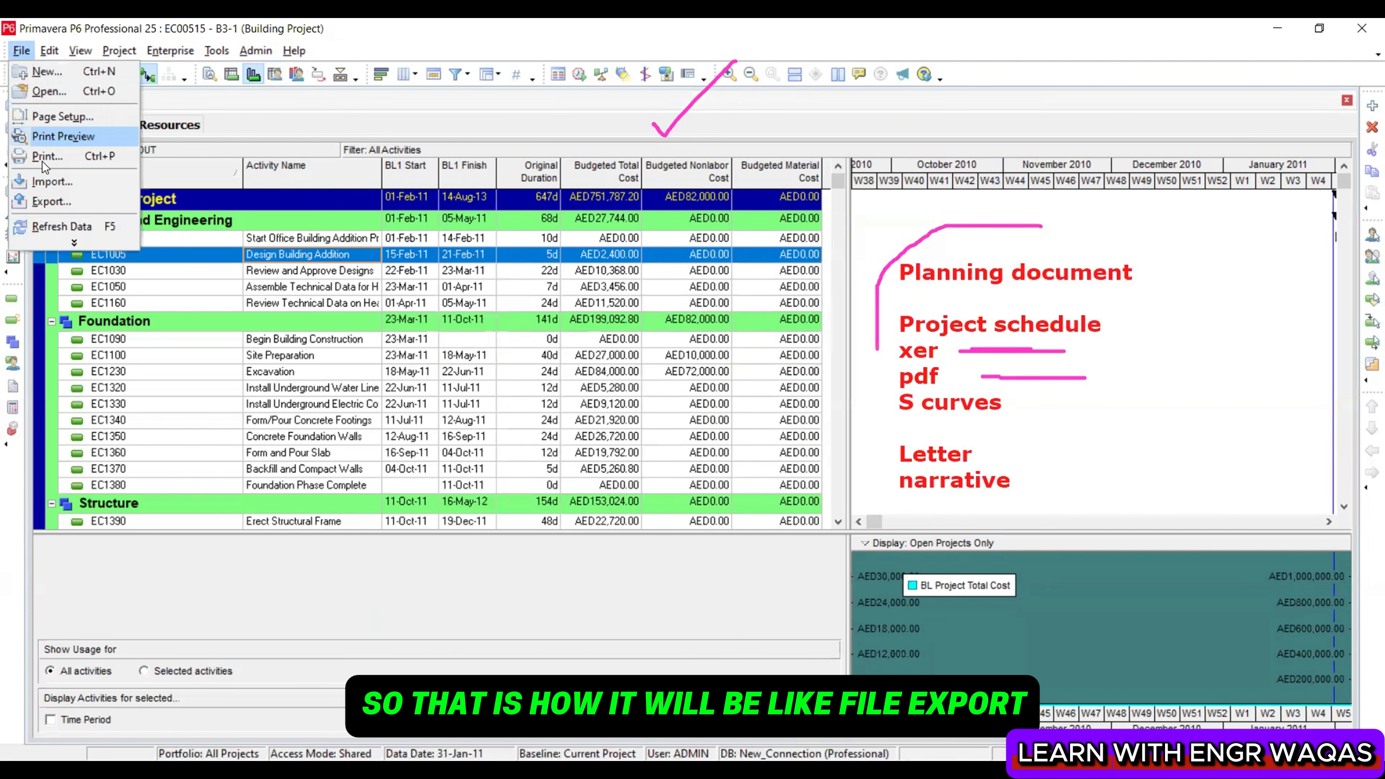
{"action": "left_click", "coordinate": [51, 201]}
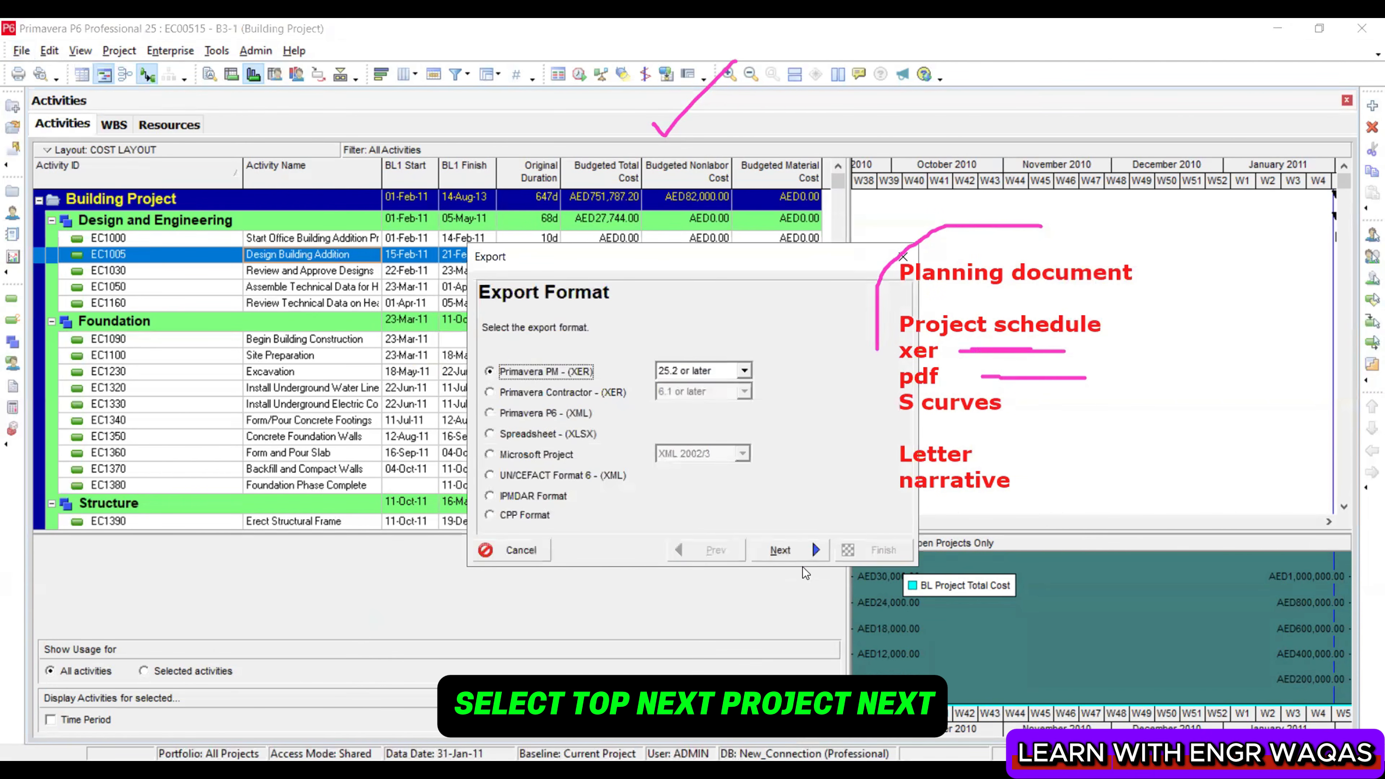
{"action": "left_click", "coordinate": [790, 556]}
{"action": "left_click", "coordinate": [785, 552]}
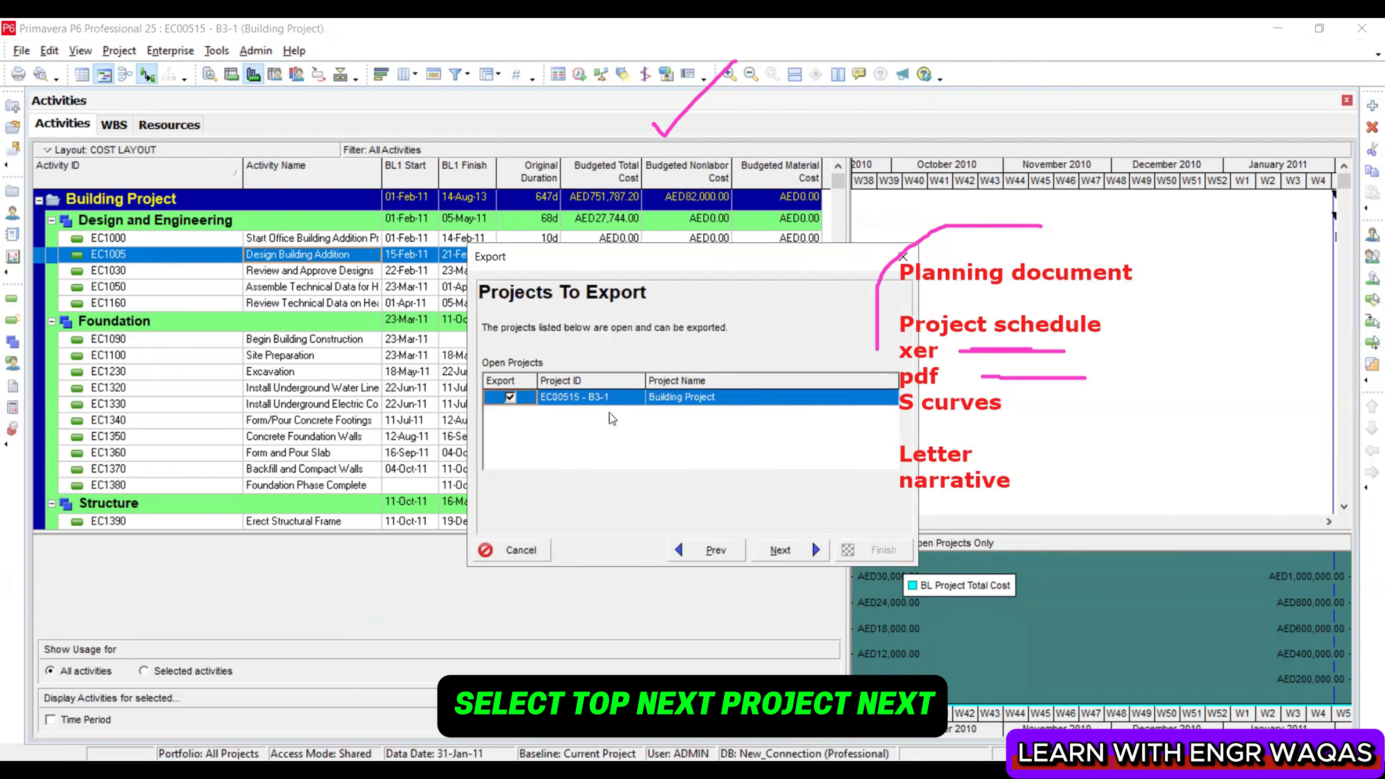
{"action": "left_click", "coordinate": [787, 553]}
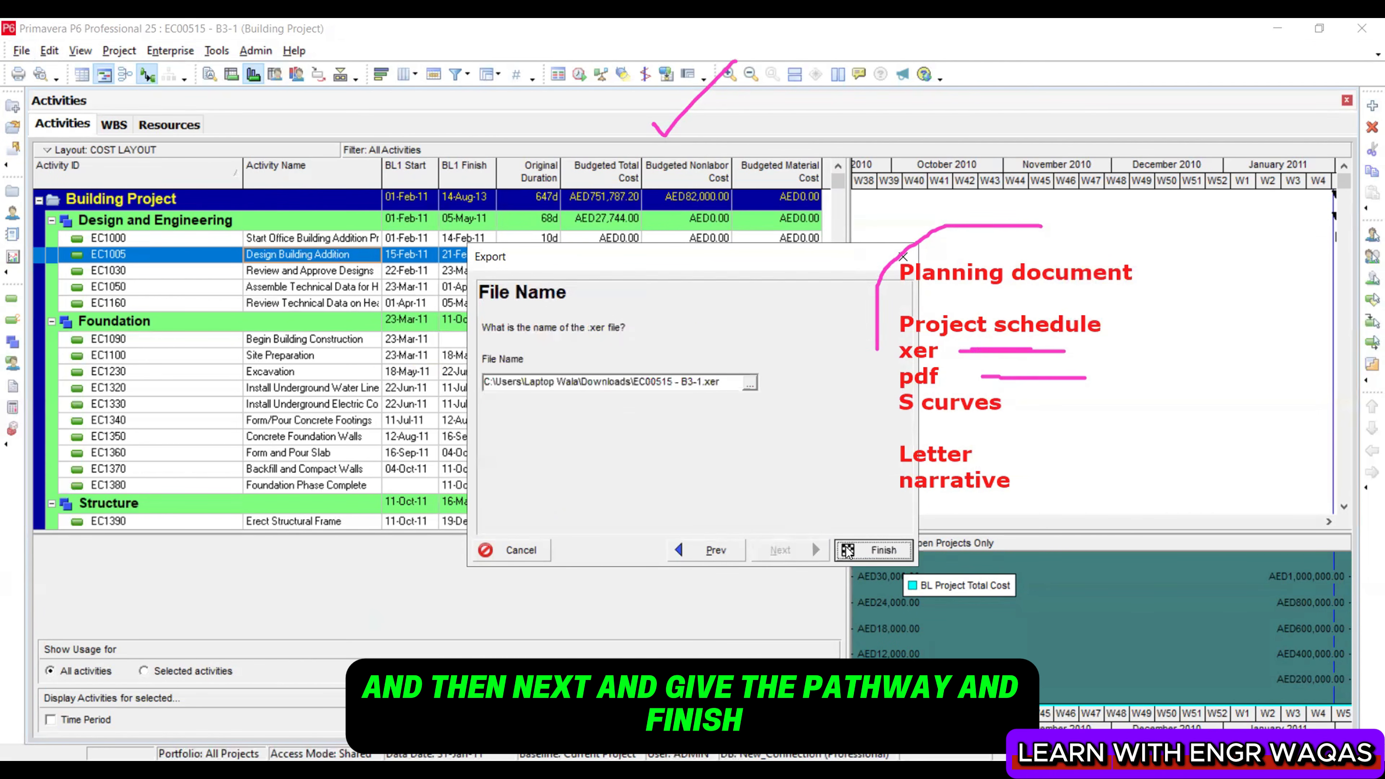
{"action": "left_click", "coordinate": [885, 552]}
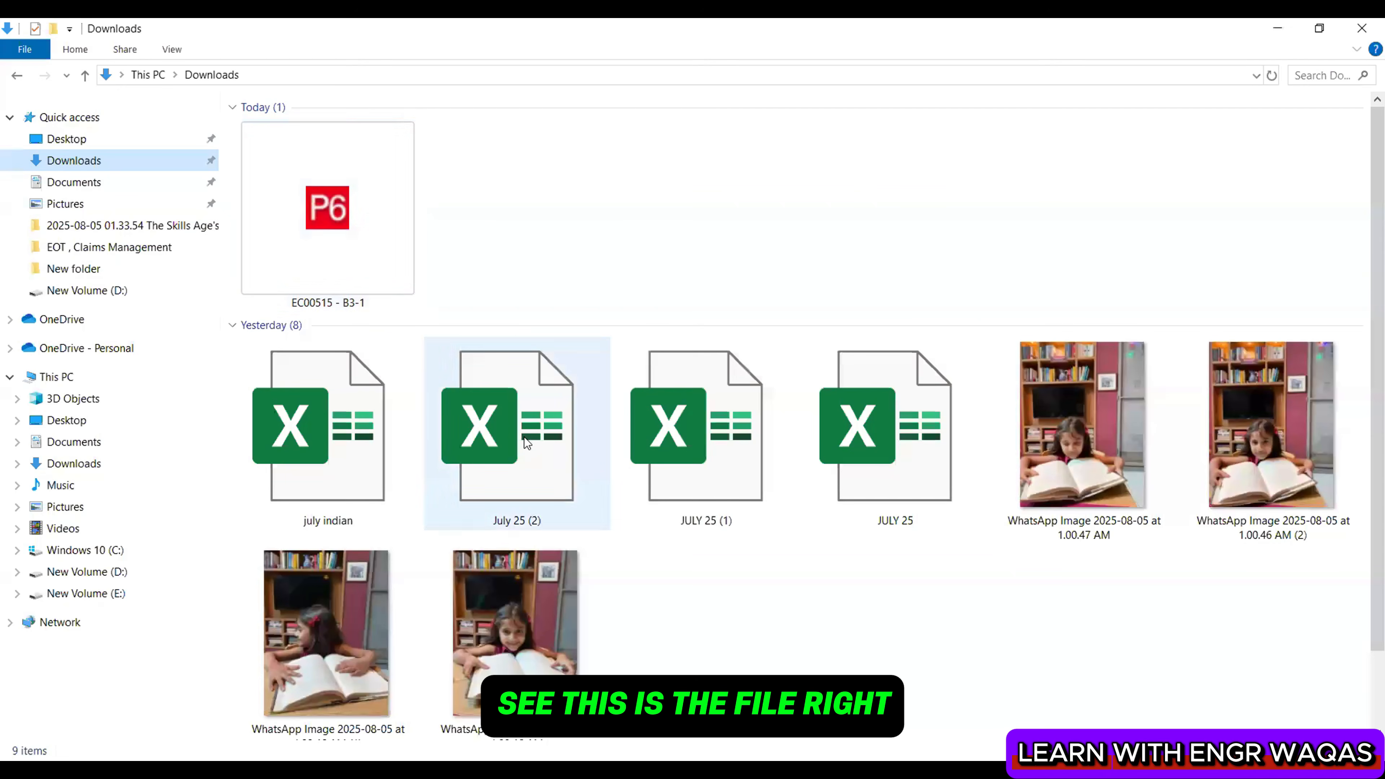
{"action": "left_click", "coordinate": [550, 572]}
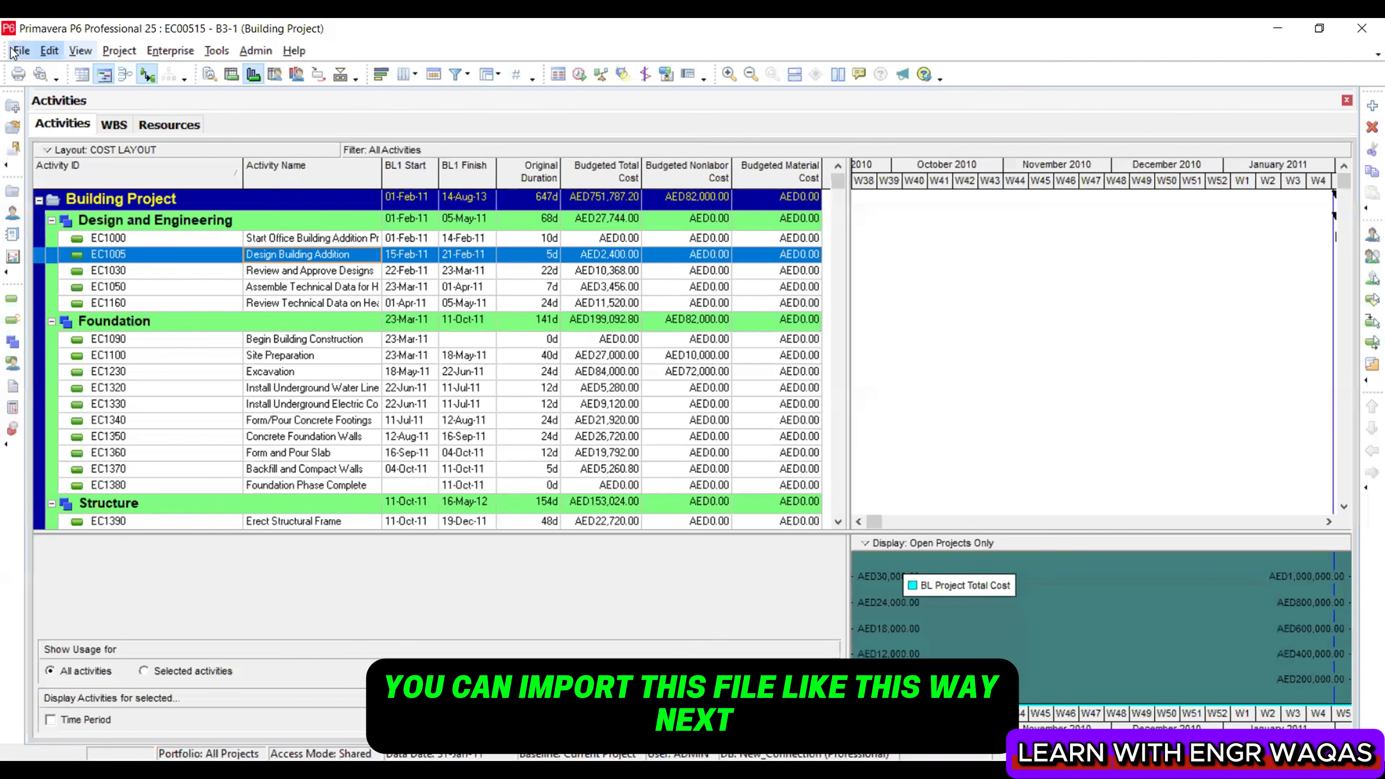
Walk through importing "EC00515 - B3-1" from Downloads in Primavera PM (XER) format as far as the project options, and close the wizard
{"action": "left_click", "coordinate": [21, 50]}
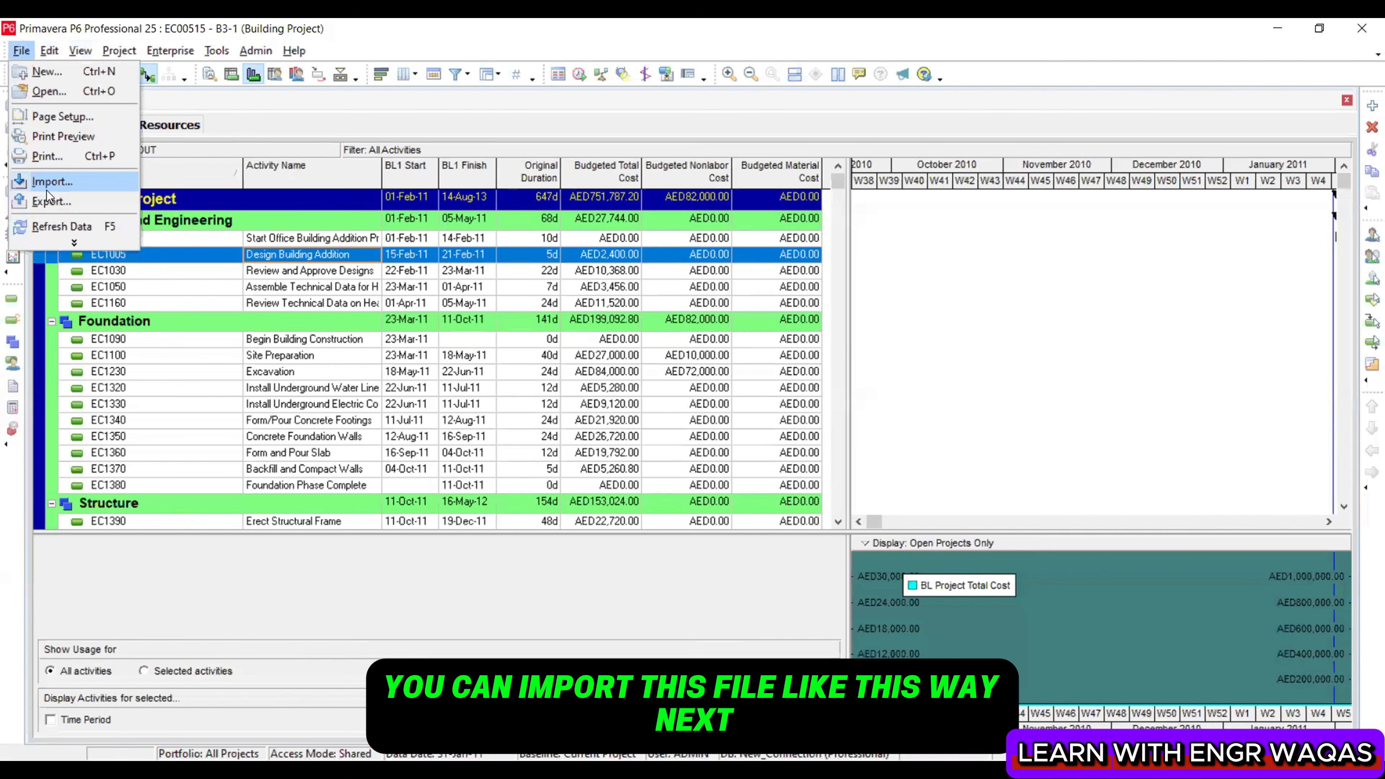
{"action": "left_click", "coordinate": [49, 182]}
{"action": "left_click", "coordinate": [791, 551]}
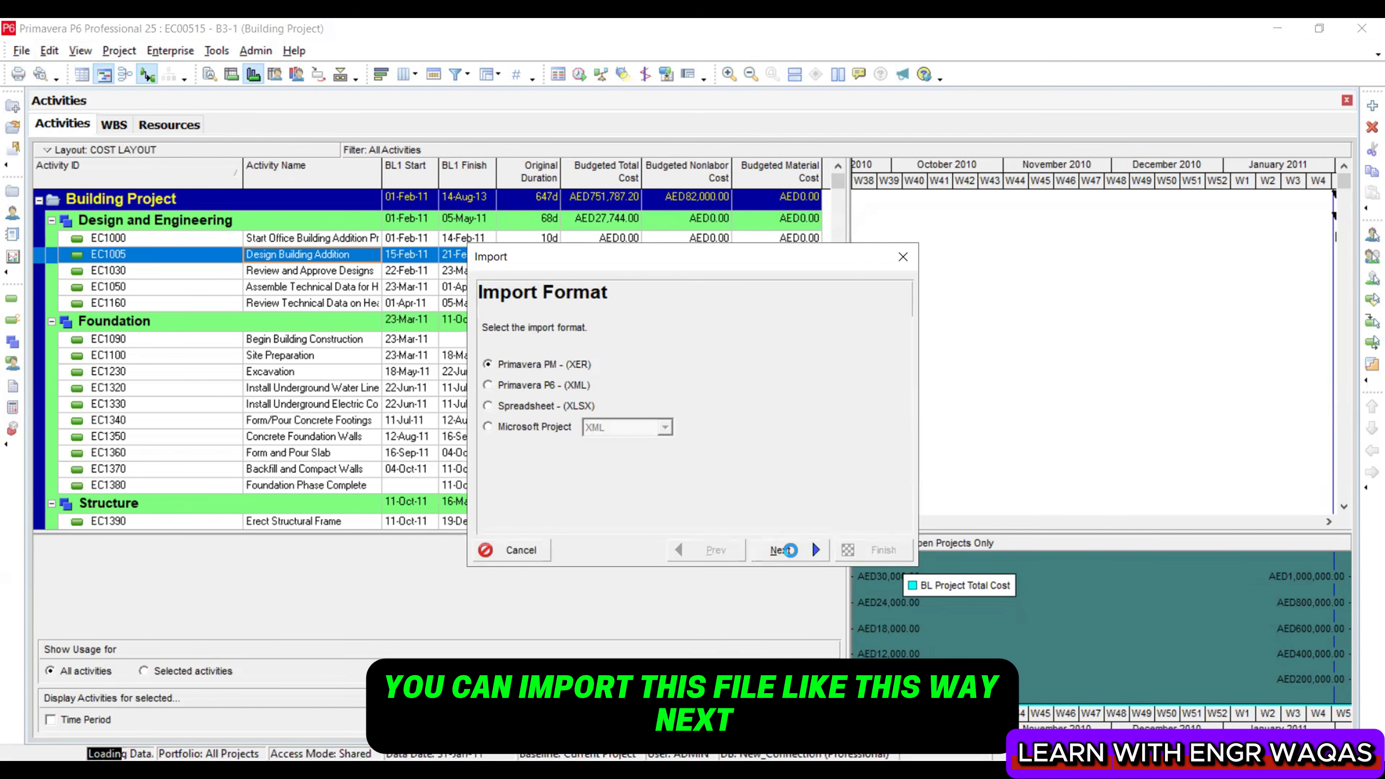
{"action": "left_click", "coordinate": [791, 551]}
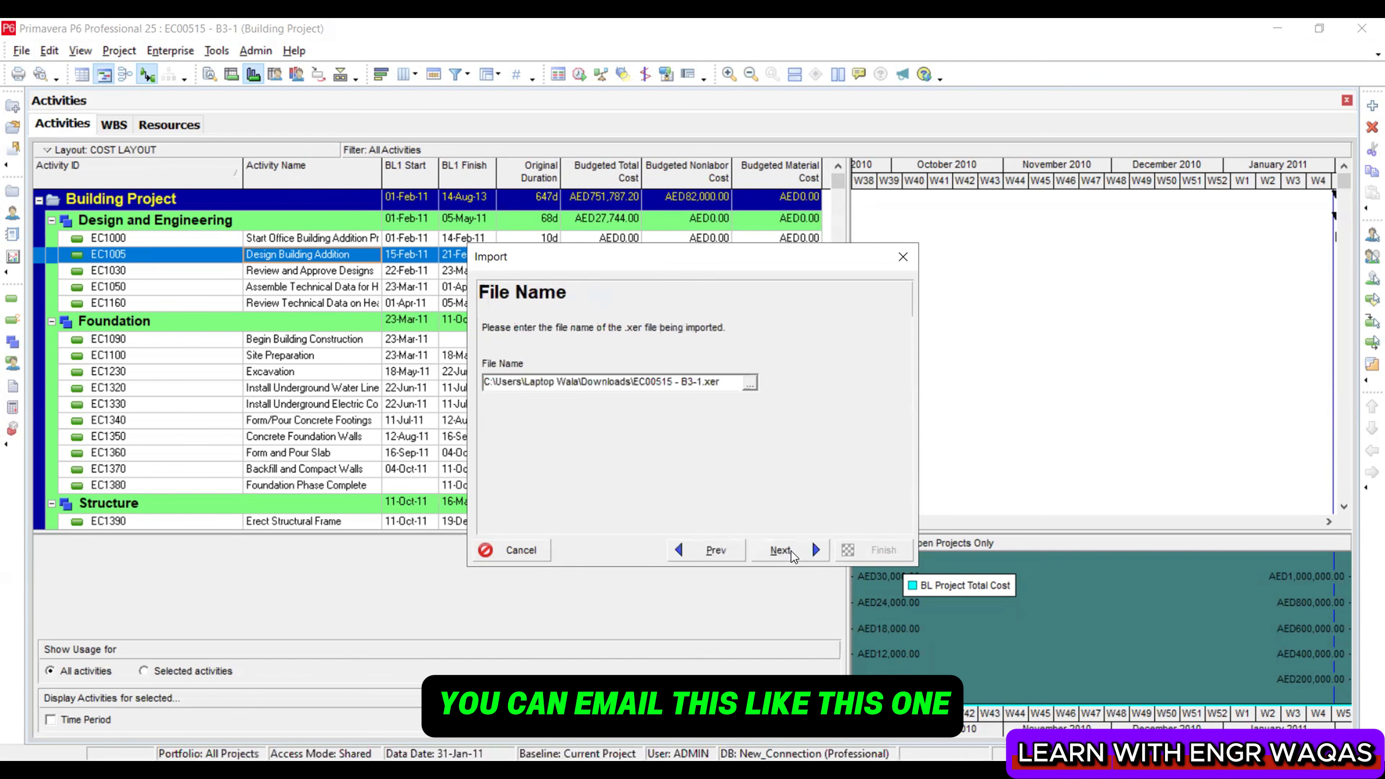
{"action": "left_click", "coordinate": [746, 390]}
{"action": "left_click", "coordinate": [584, 260]}
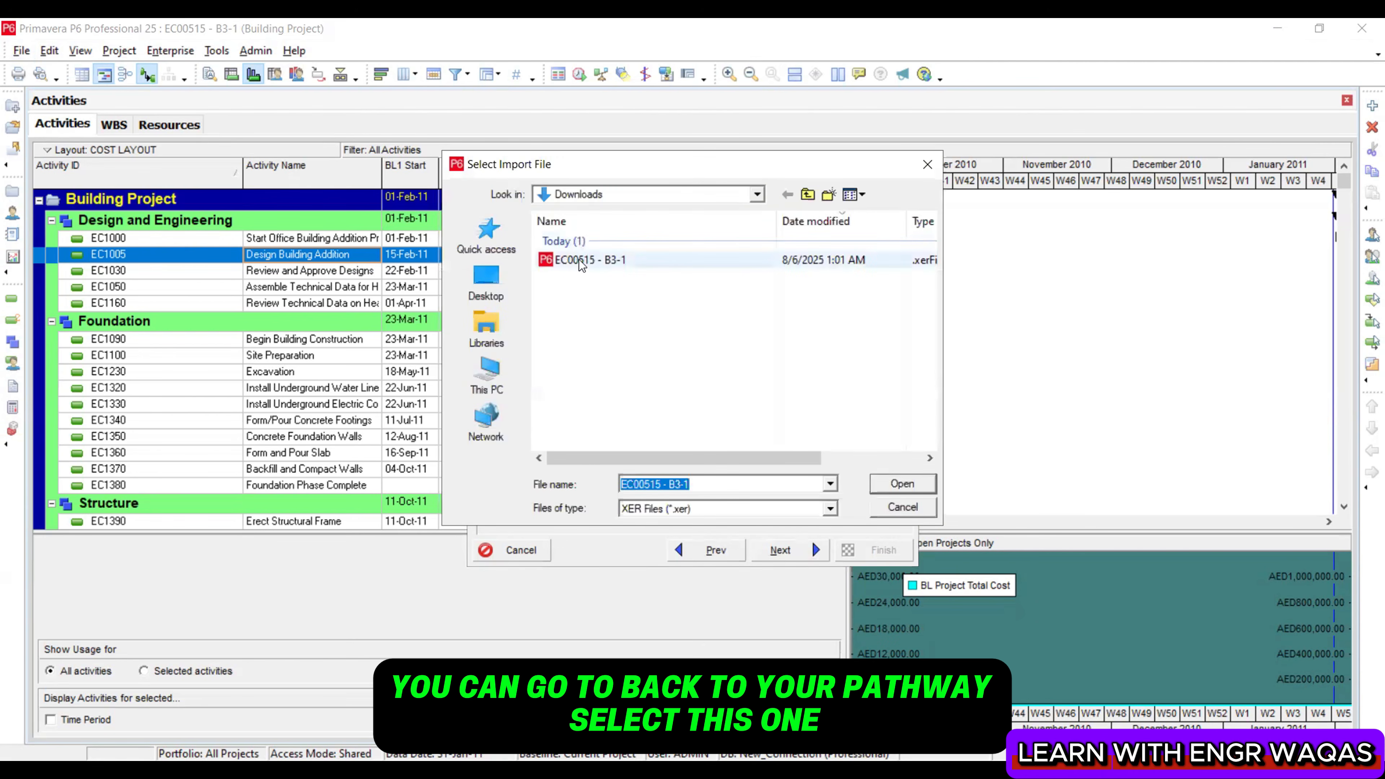
{"action": "left_click", "coordinate": [902, 483]}
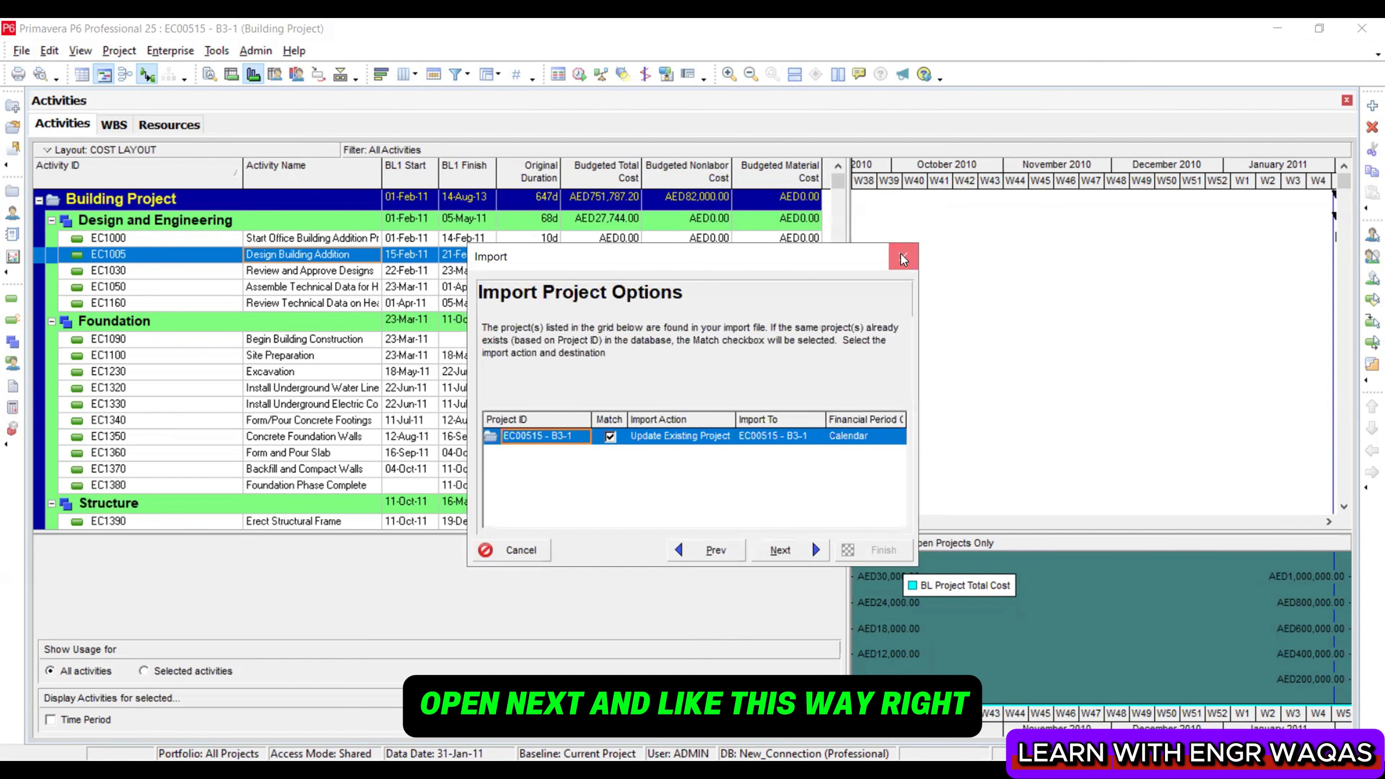
{"action": "left_click", "coordinate": [898, 258]}
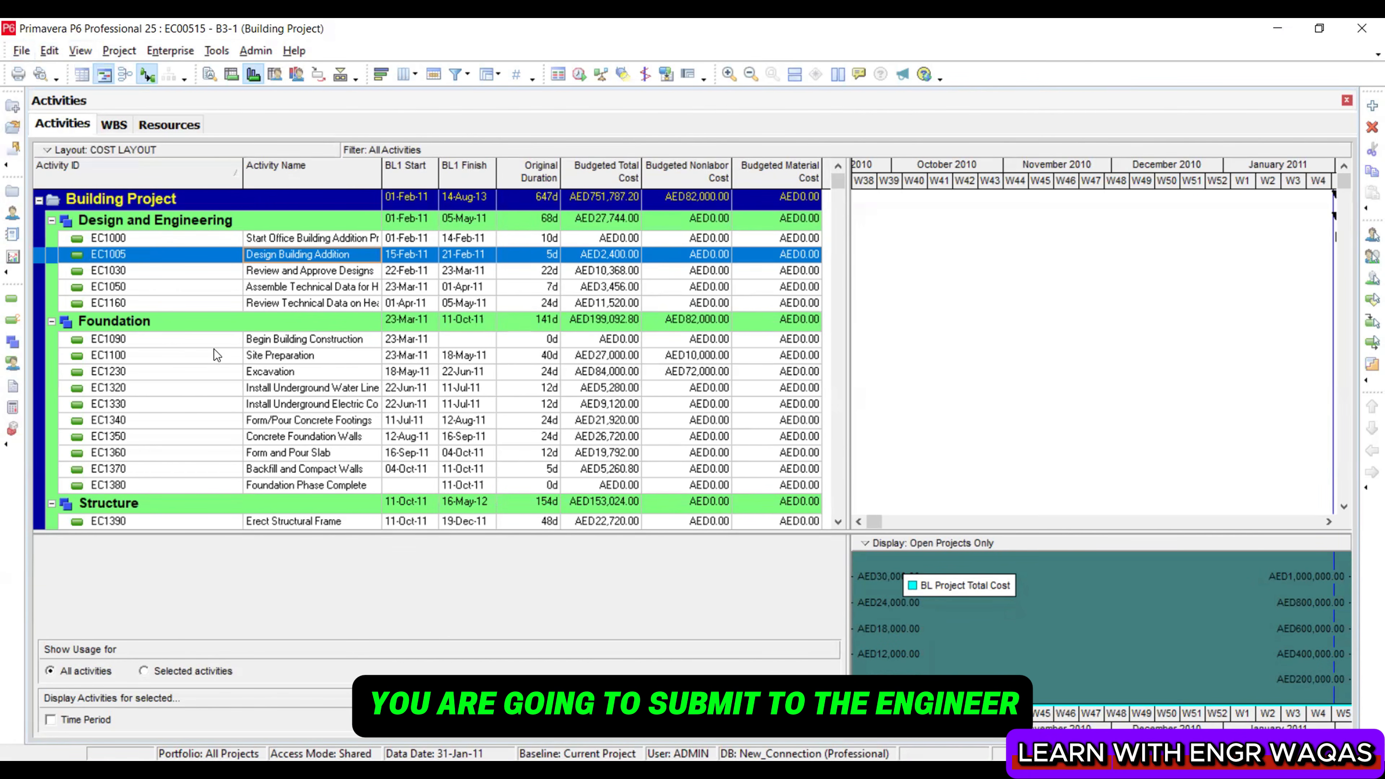
{"action": "left_click", "coordinate": [979, 281]}
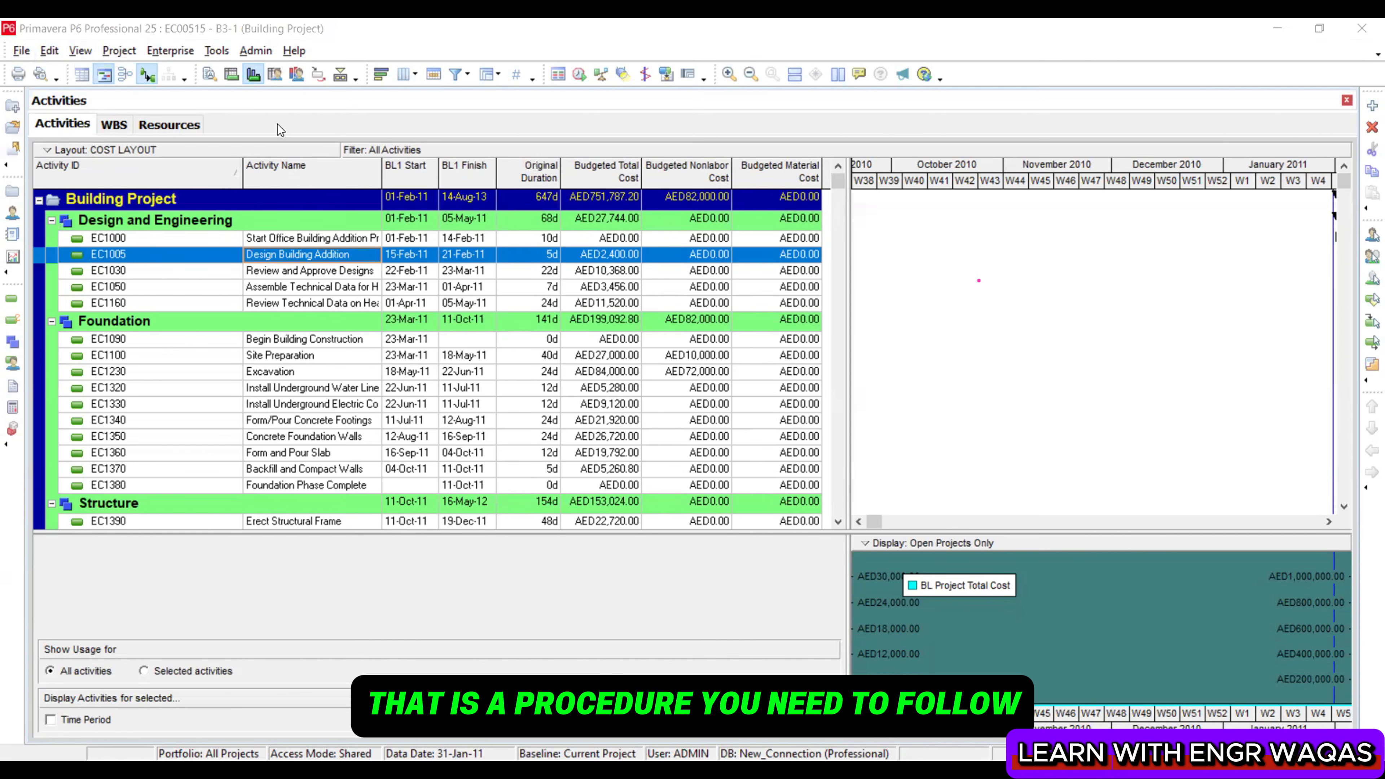
Add a new baseline to the Building Project by saving a copy of the current project
{"action": "left_click", "coordinate": [118, 51]}
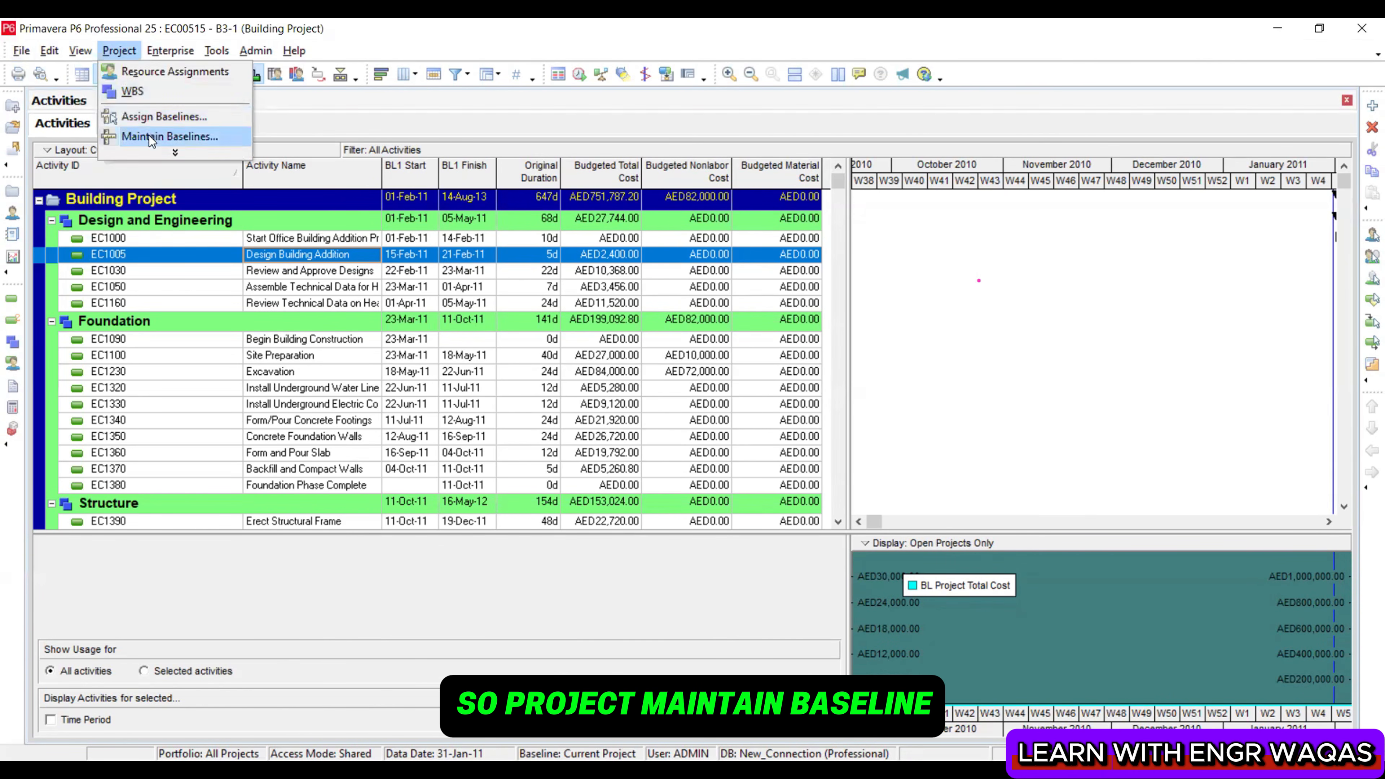
{"action": "left_click", "coordinate": [150, 136]}
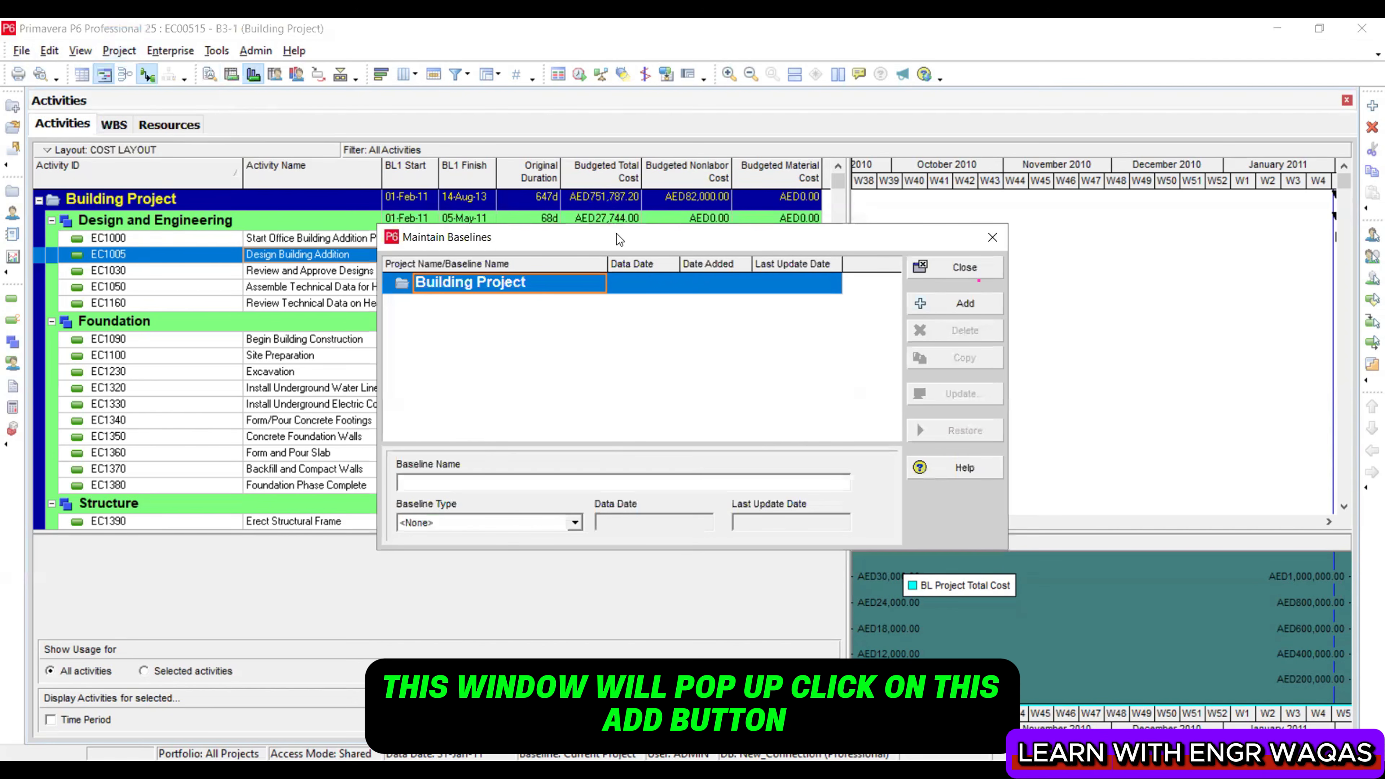
{"action": "left_click_drag", "start_coordinate": [617, 234], "coordinate": [329, 183]}
{"action": "left_click", "coordinate": [697, 255]}
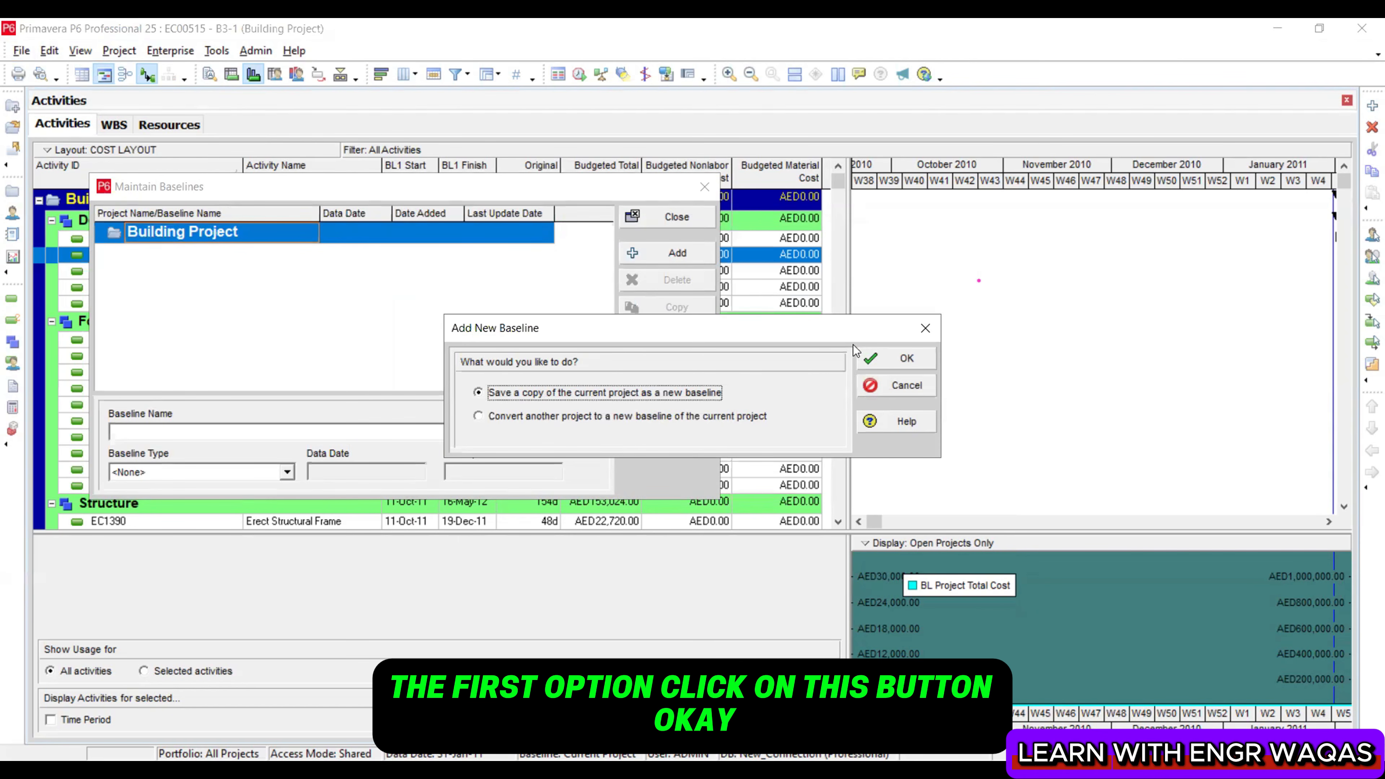
{"action": "left_click", "coordinate": [902, 358]}
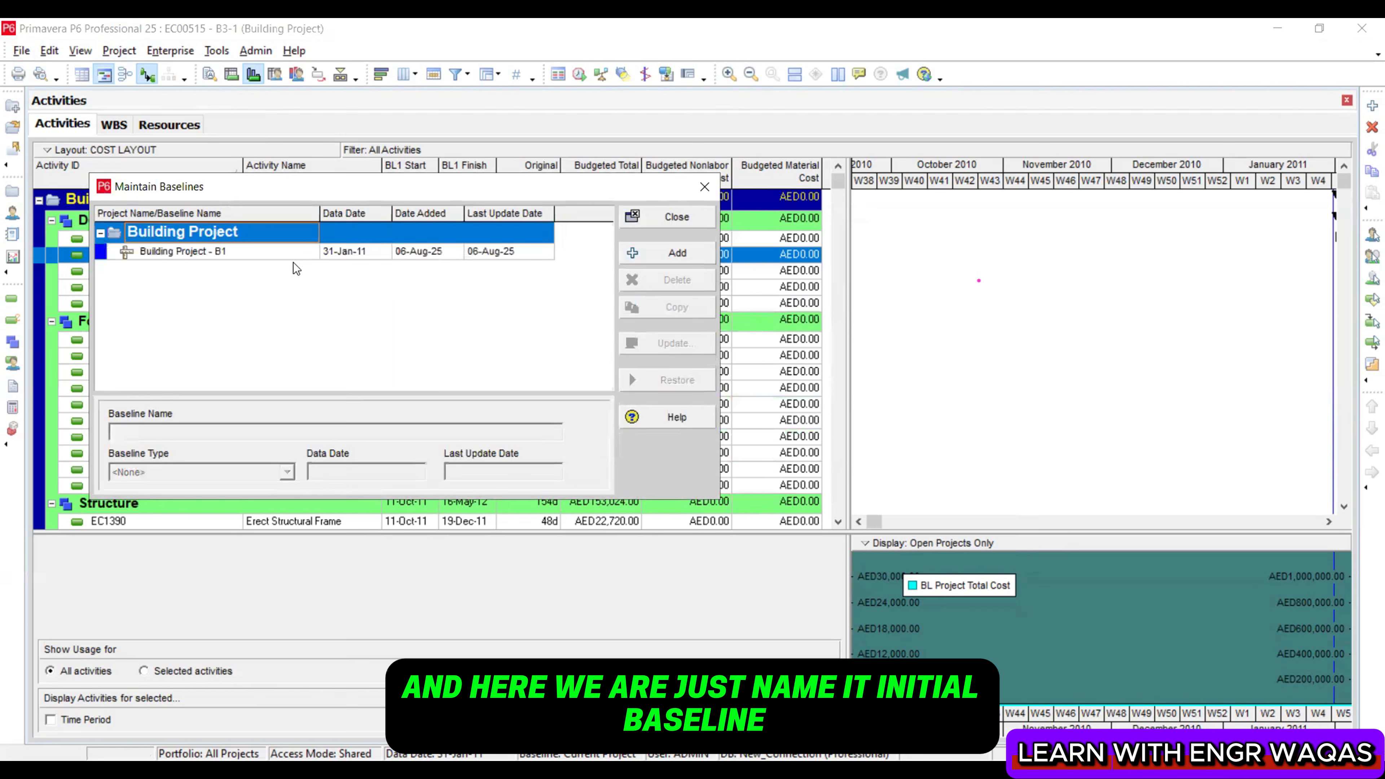
Name the new baseline "Initial BL", set its type to Initial Planning Baseline, and finish maintaining baselines
{"action": "left_click", "coordinate": [327, 252]}
{"action": "left_click_drag", "start_coordinate": [205, 432], "coordinate": [3, 441]}
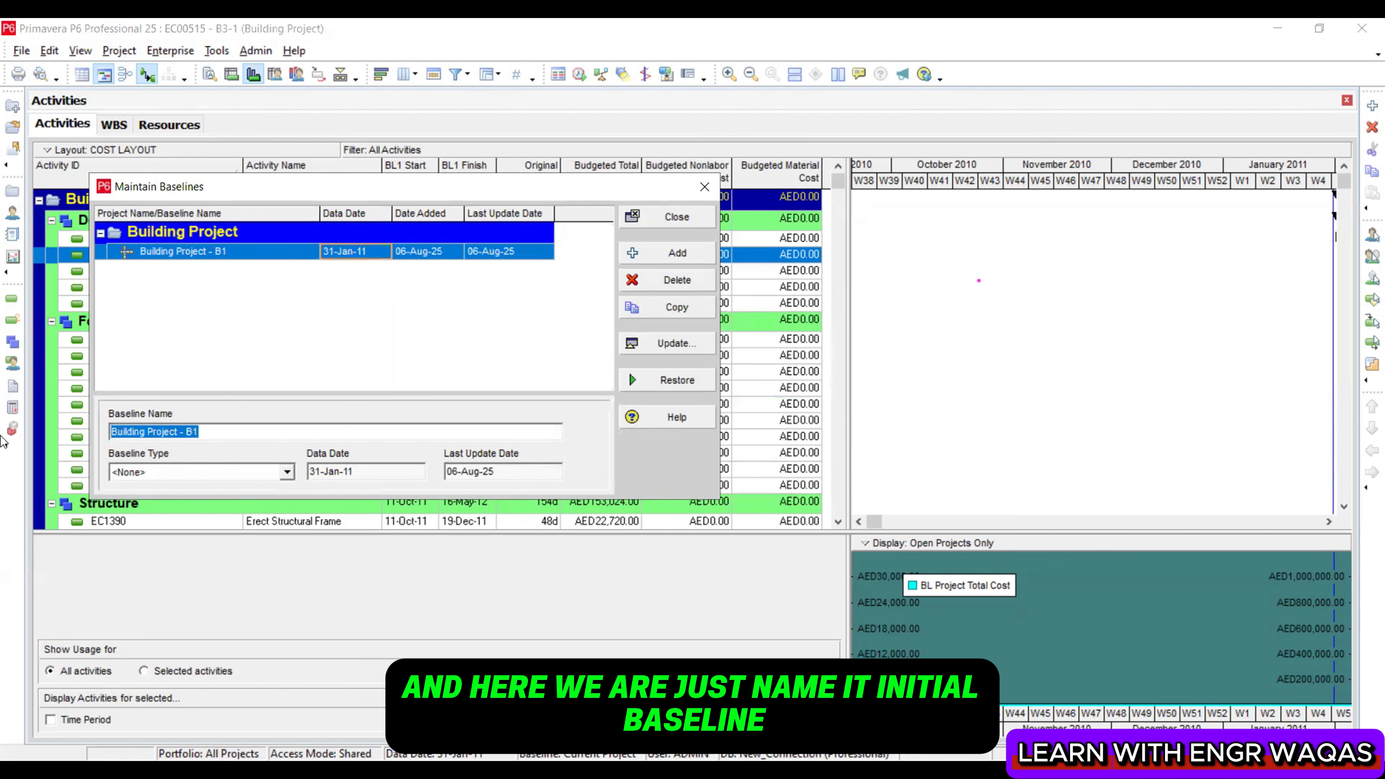
{"action": "type", "text": "Initial "}
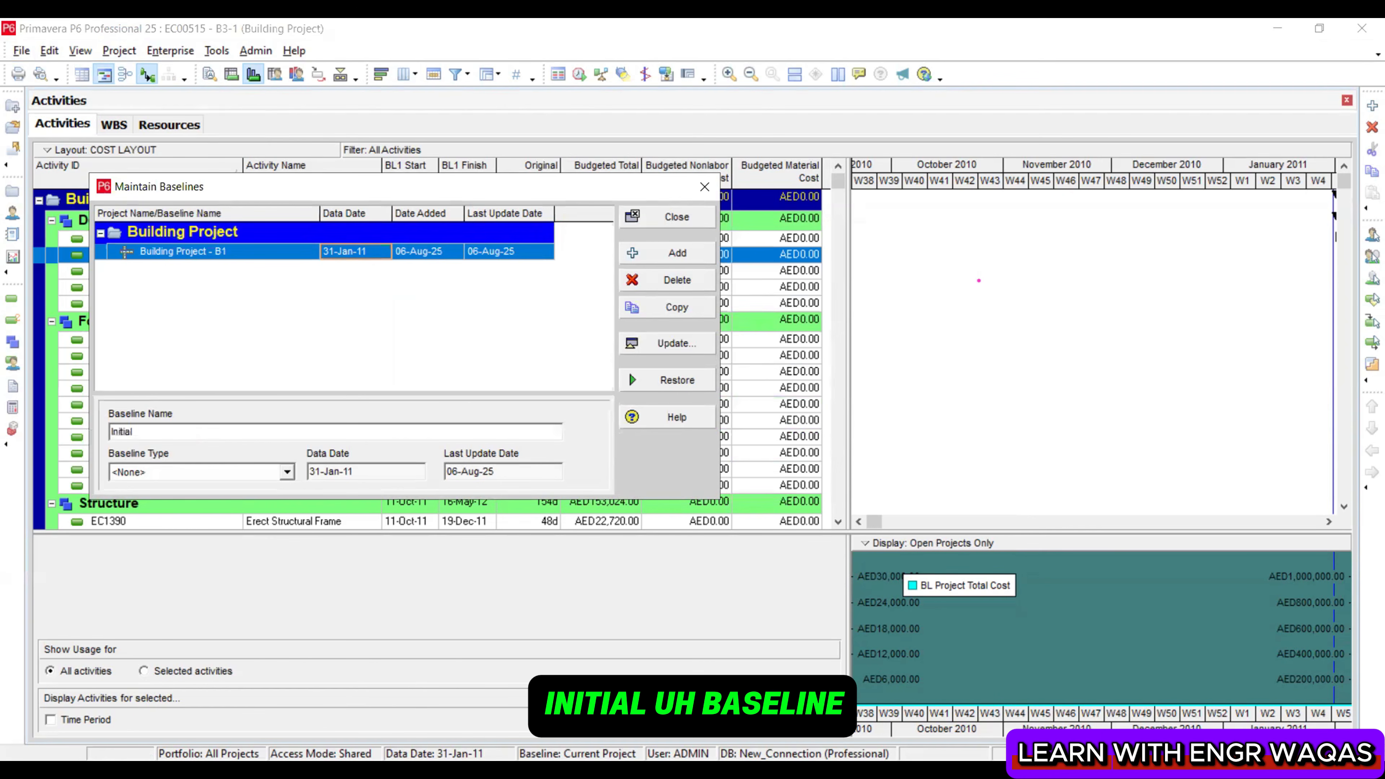
{"action": "type", "text": "BL"}
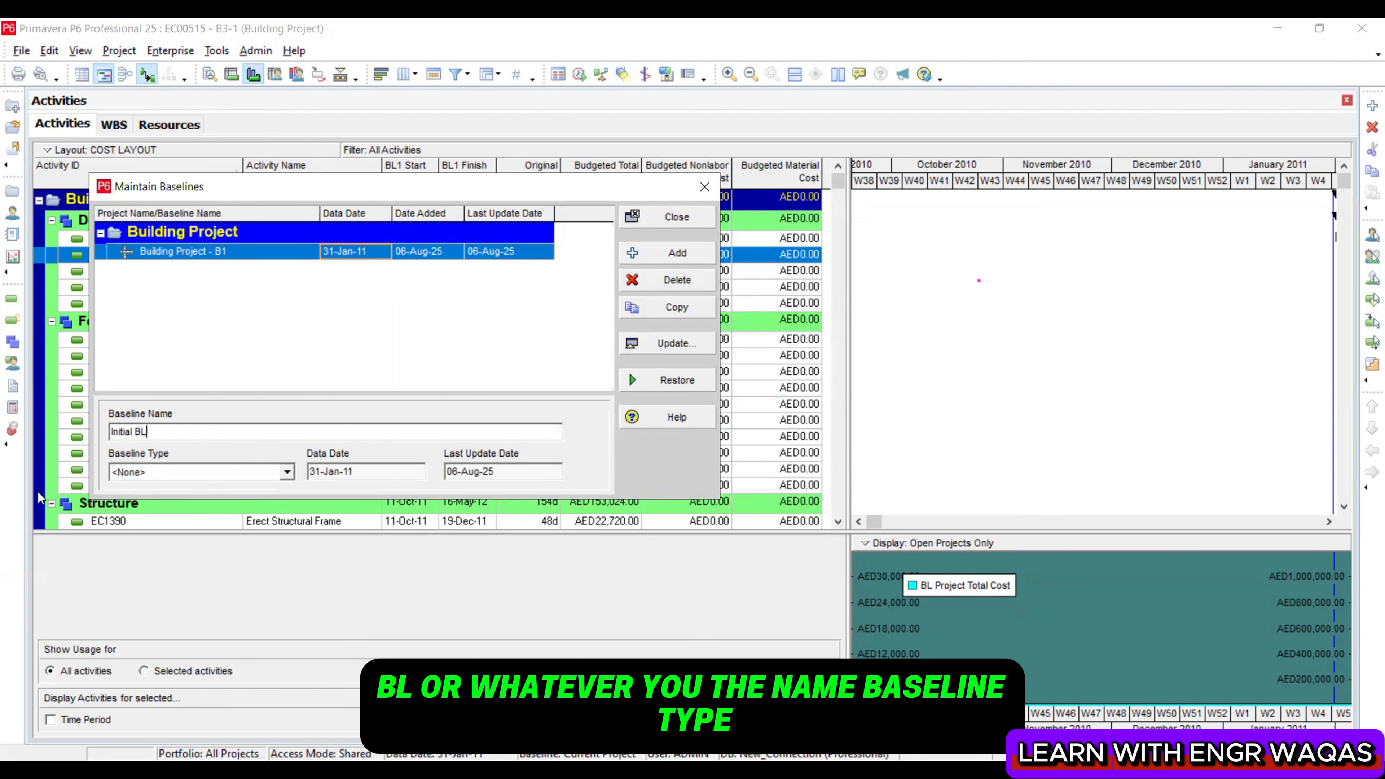
{"action": "left_click", "coordinate": [287, 472]}
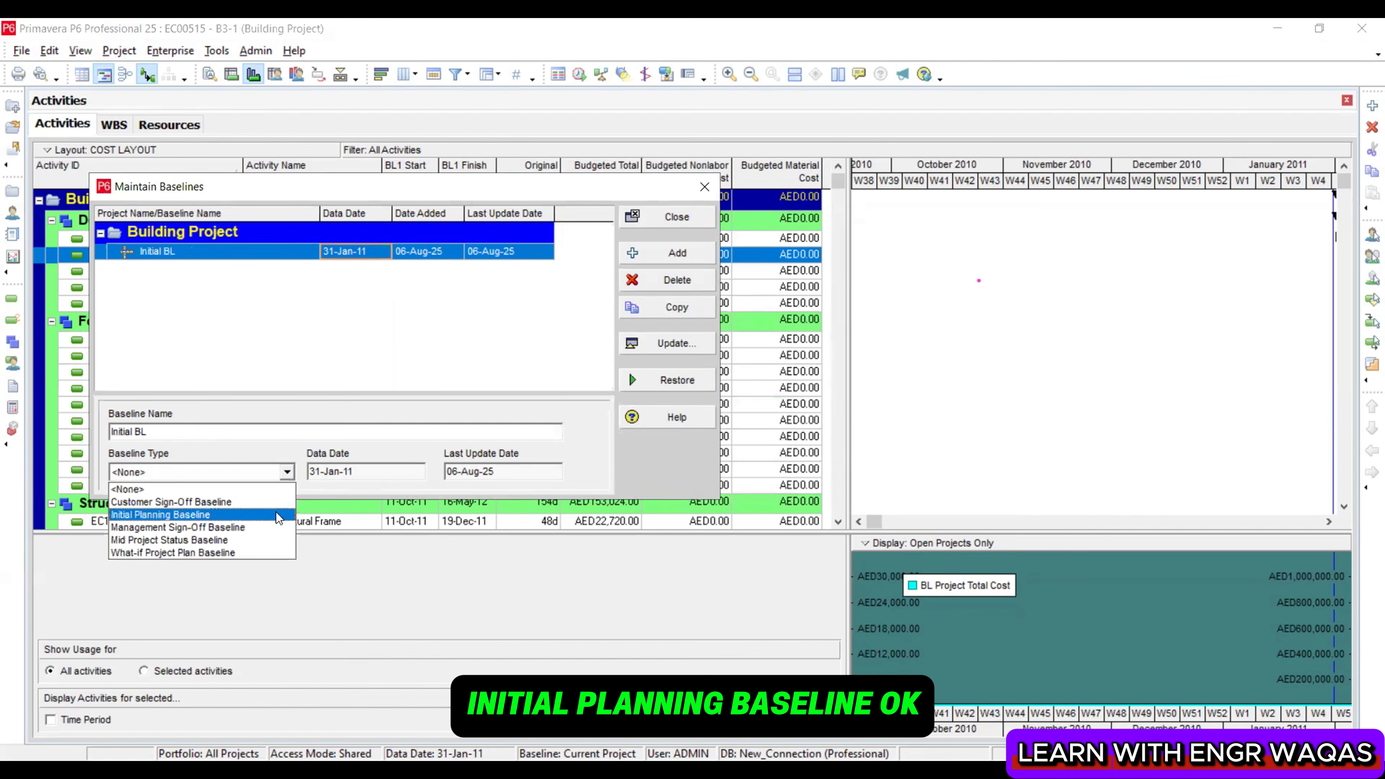
{"action": "left_click", "coordinate": [276, 512]}
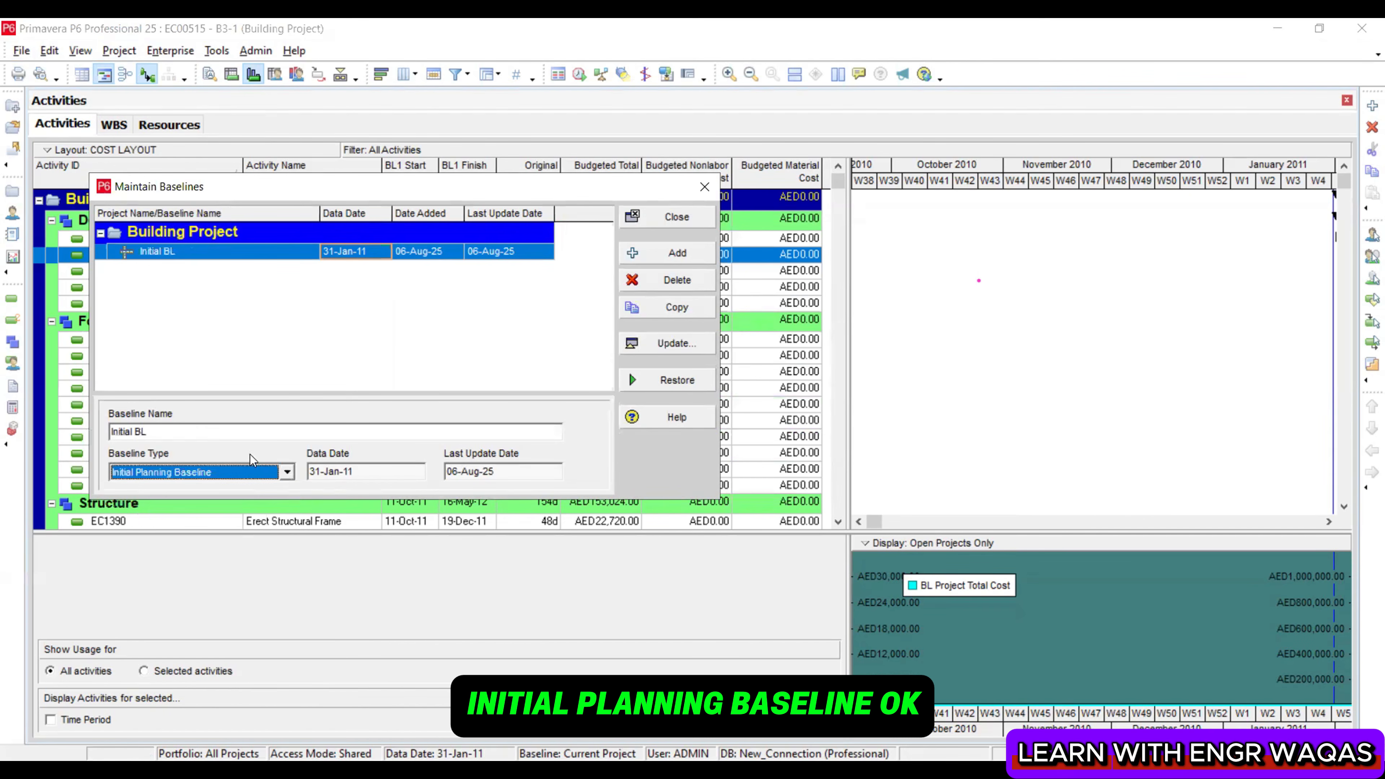
{"action": "left_click", "coordinate": [286, 473]}
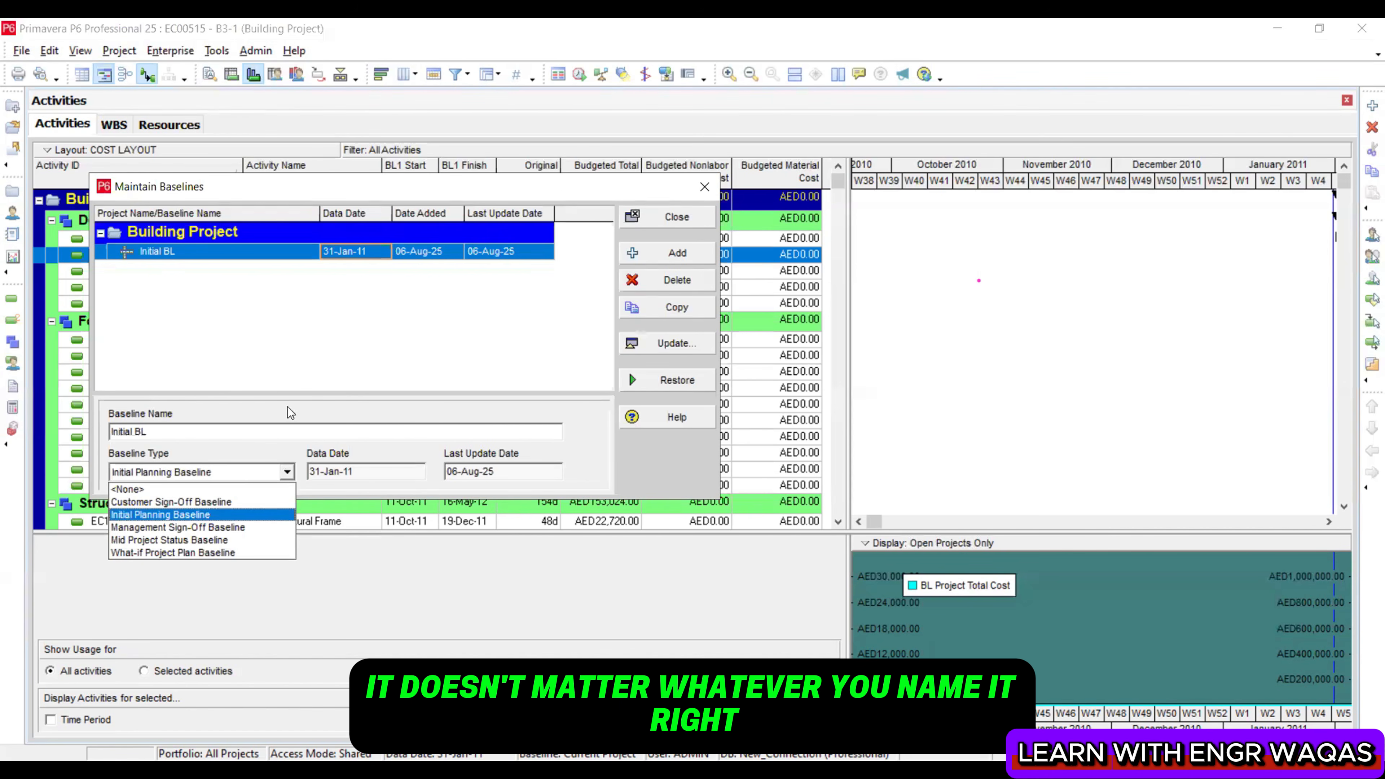
{"action": "left_click", "coordinate": [273, 518]}
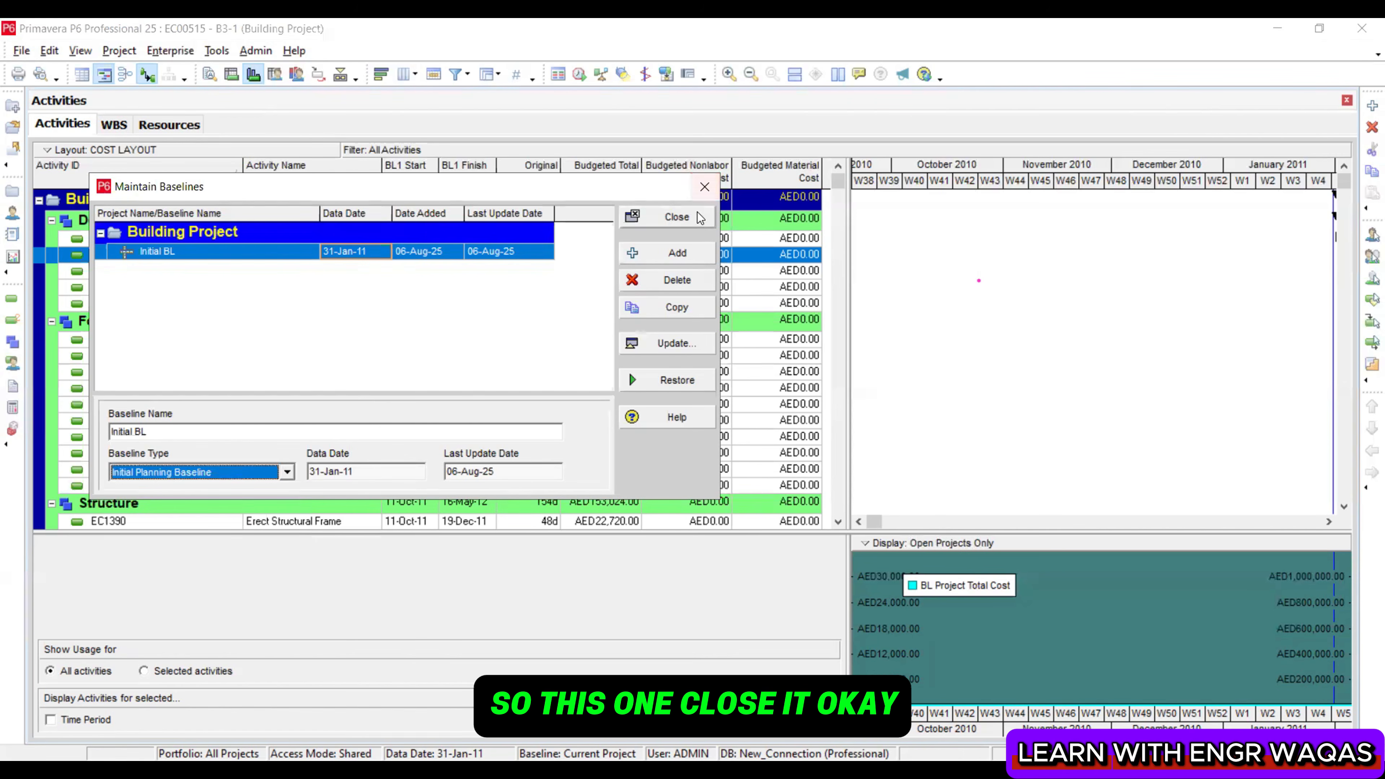
{"action": "left_click", "coordinate": [677, 217]}
Assign "Initial BL" as both the project baseline and the primary user baseline of the Building Project
{"action": "left_click", "coordinate": [119, 50]}
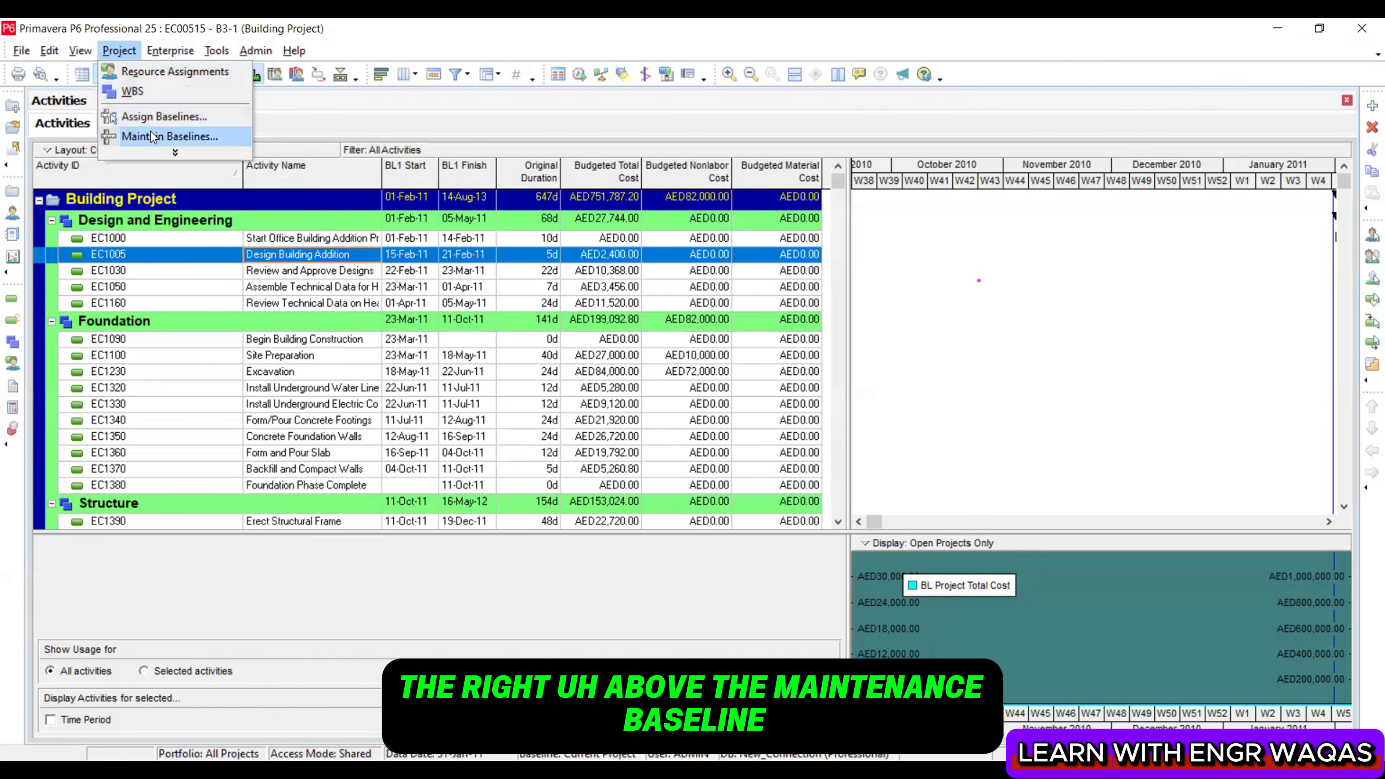
{"action": "left_click", "coordinate": [151, 118]}
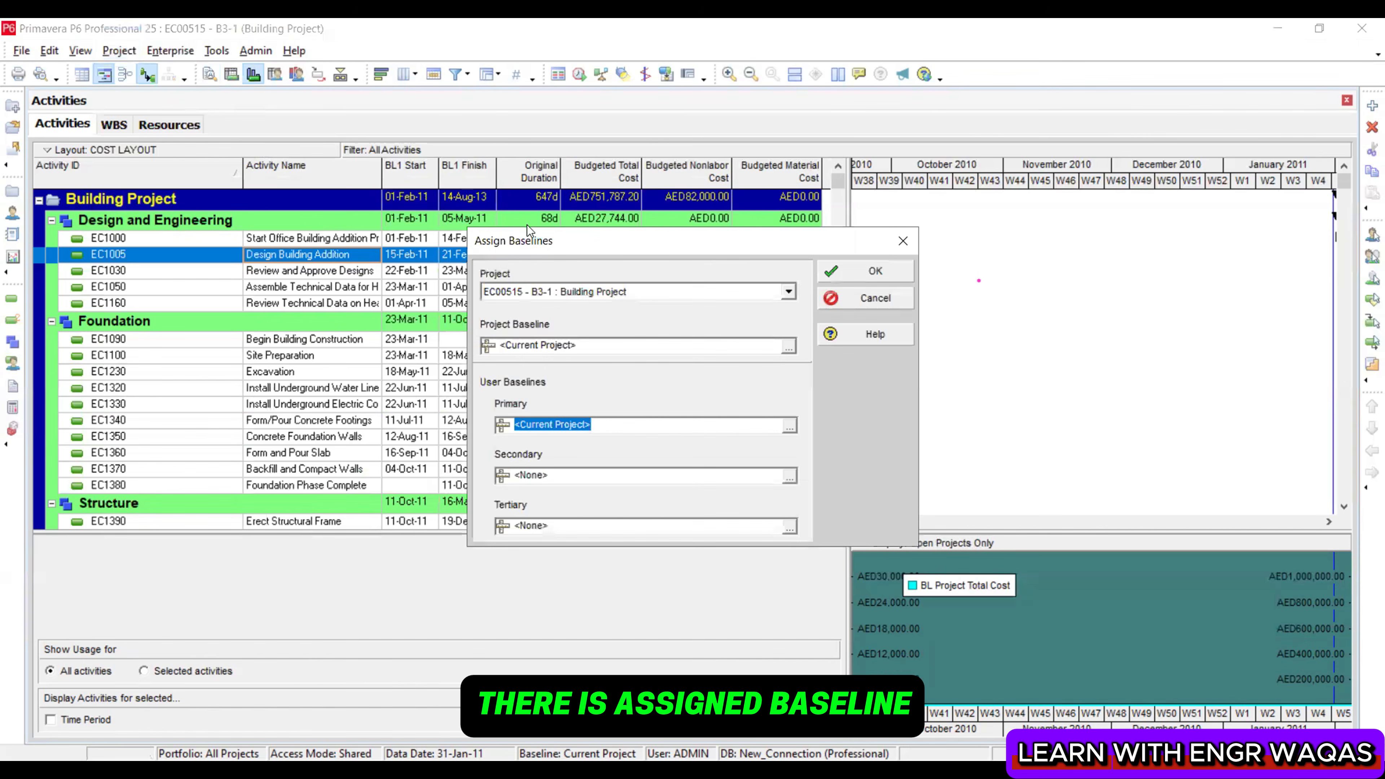
{"action": "left_click_drag", "start_coordinate": [546, 240], "coordinate": [282, 178]}
{"action": "left_click", "coordinate": [525, 286]}
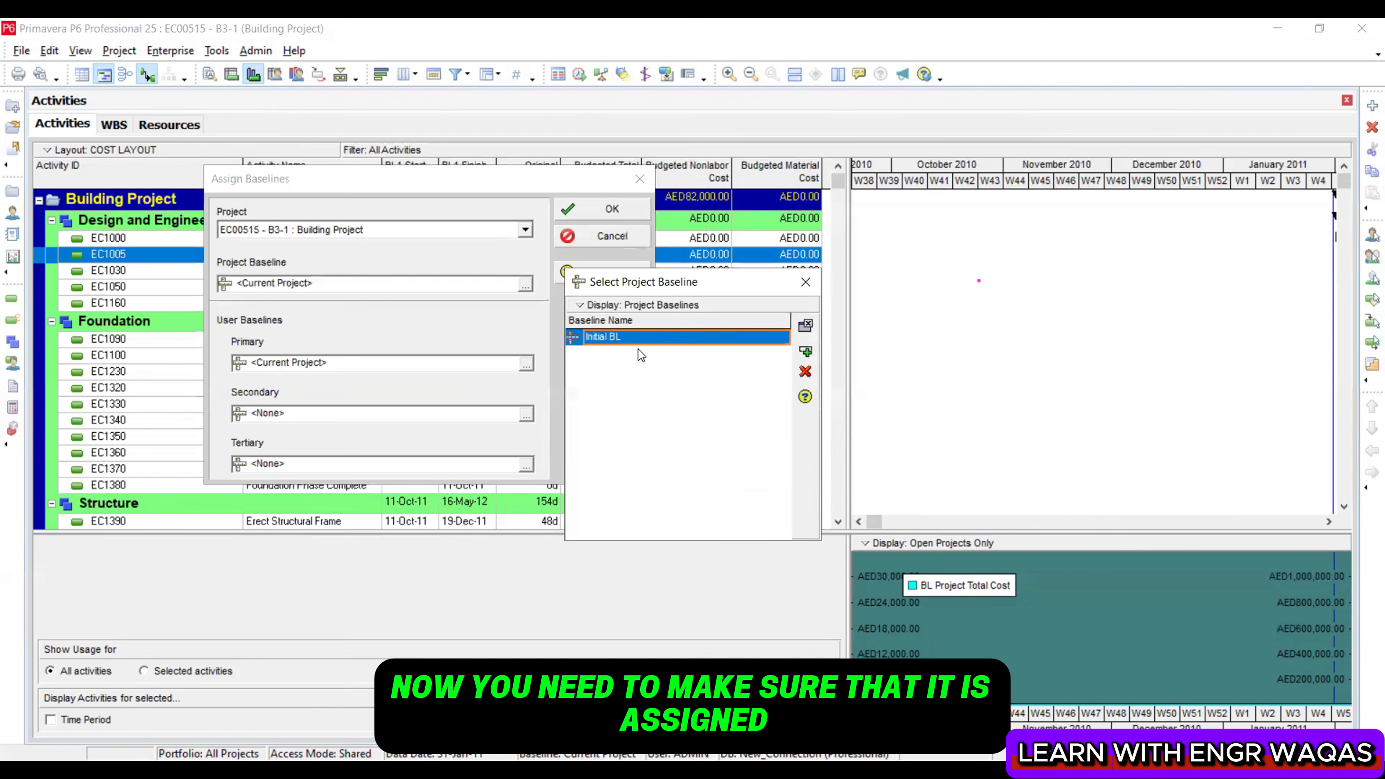
{"action": "left_click", "coordinate": [804, 349]}
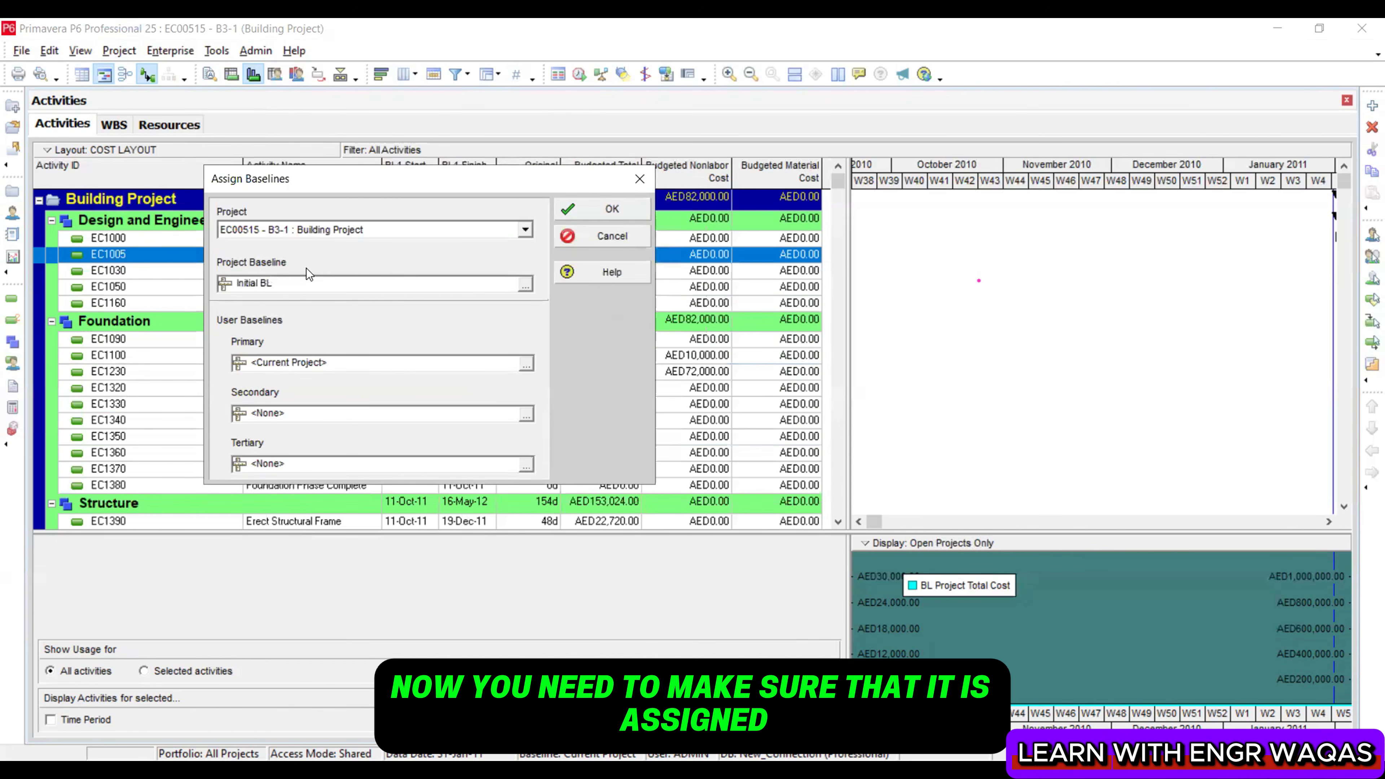
{"action": "left_click", "coordinate": [526, 364]}
{"action": "left_click", "coordinate": [804, 349]}
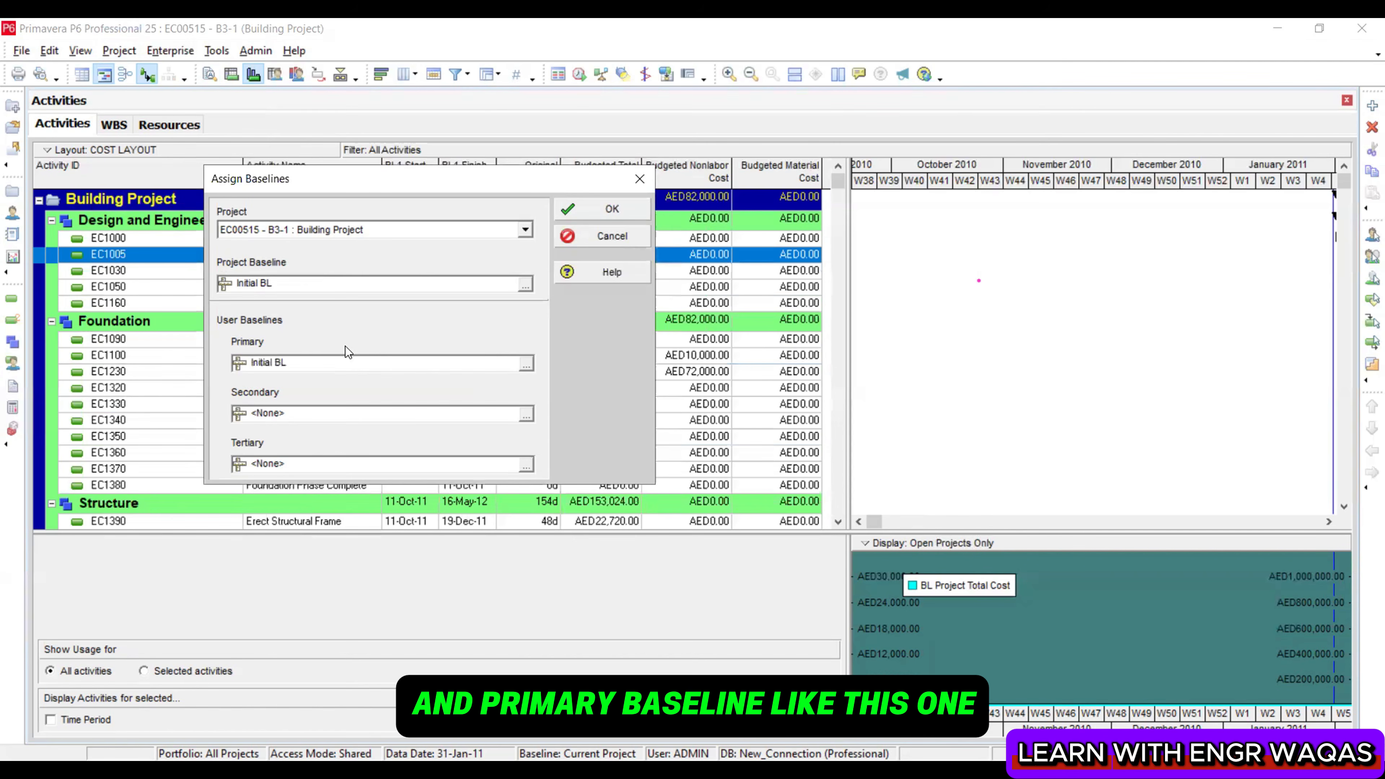
{"action": "left_click", "coordinate": [604, 210]}
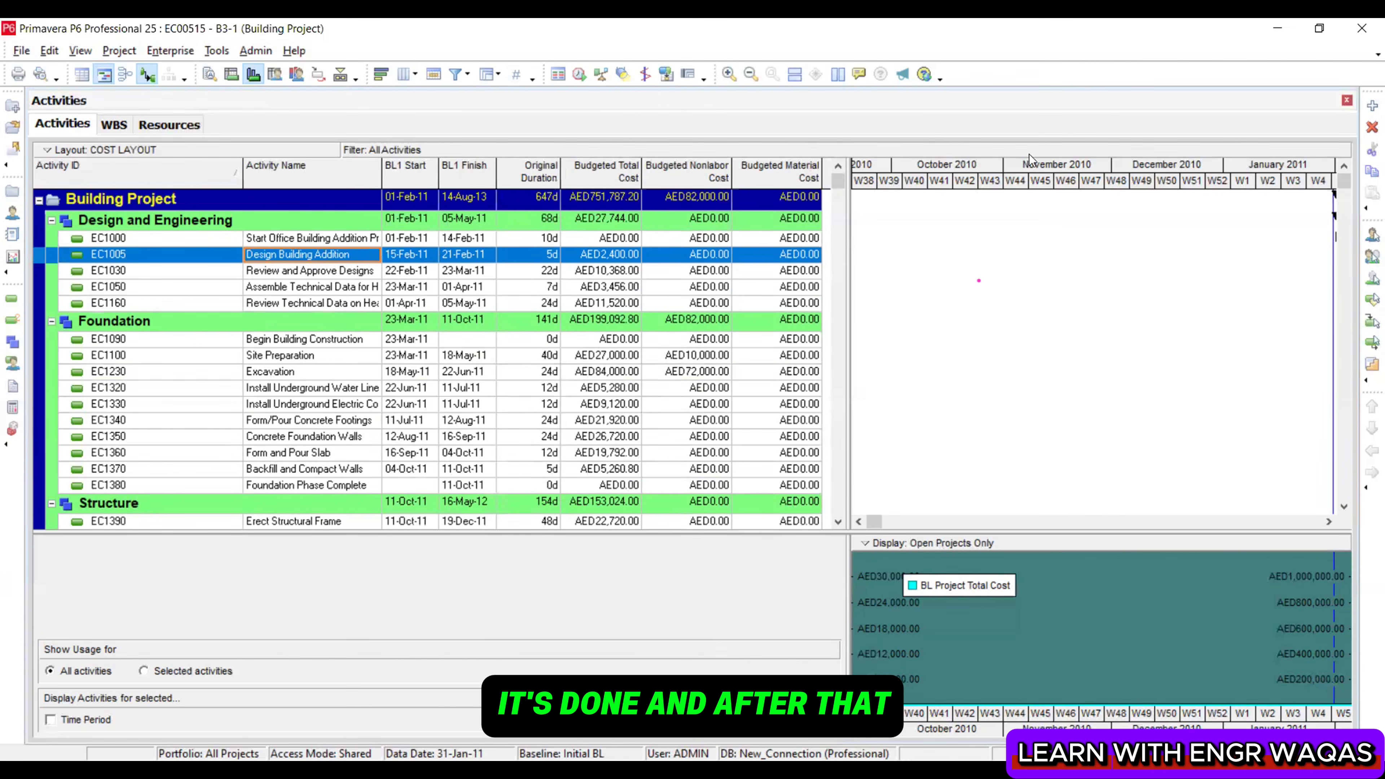
Bring the early 2011 bars into view and check the Primary Baseline bar's display and color settings, applying them as they are
{"action": "left_click_drag", "start_coordinate": [1011, 172], "coordinate": [611, 178]}
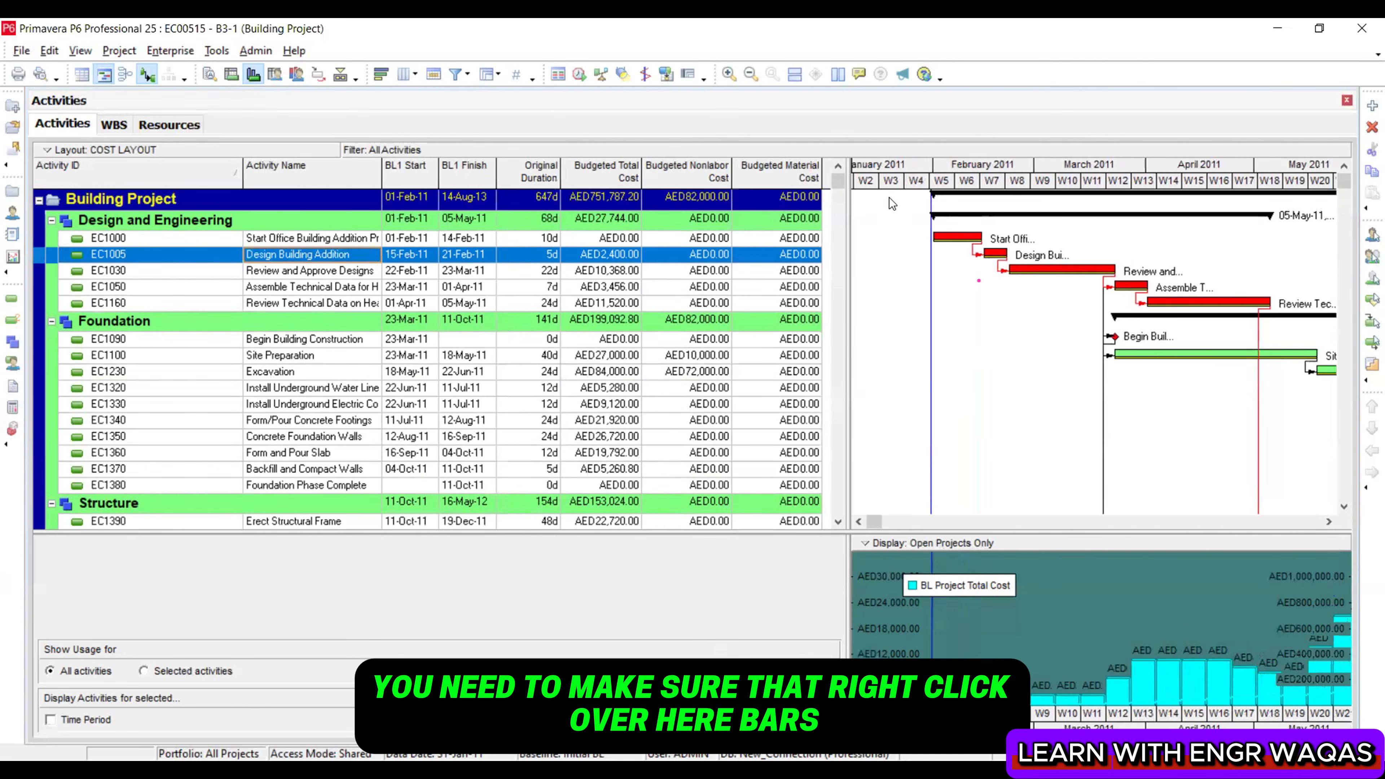
{"action": "left_click", "coordinate": [1076, 226]}
{"action": "right_click", "coordinate": [1076, 225]}
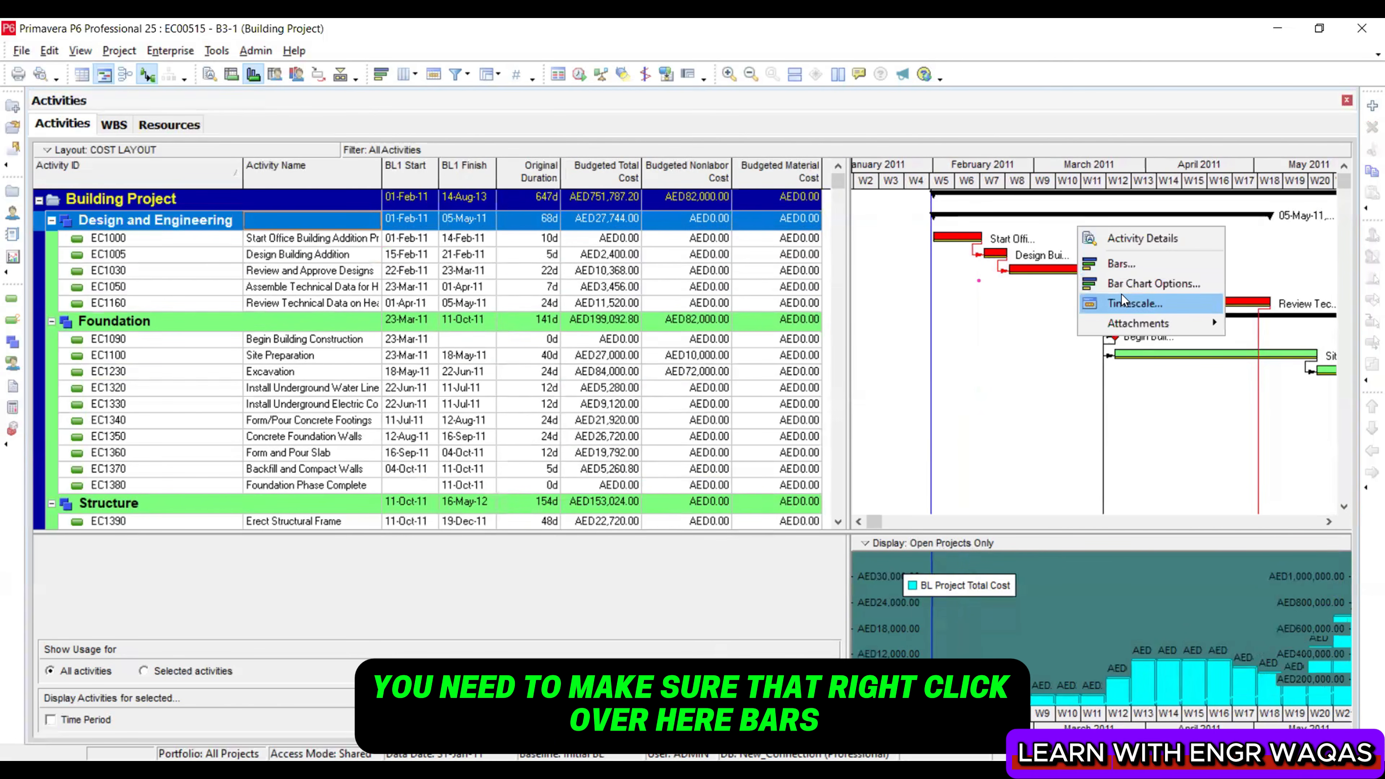
{"action": "left_click", "coordinate": [1119, 264]}
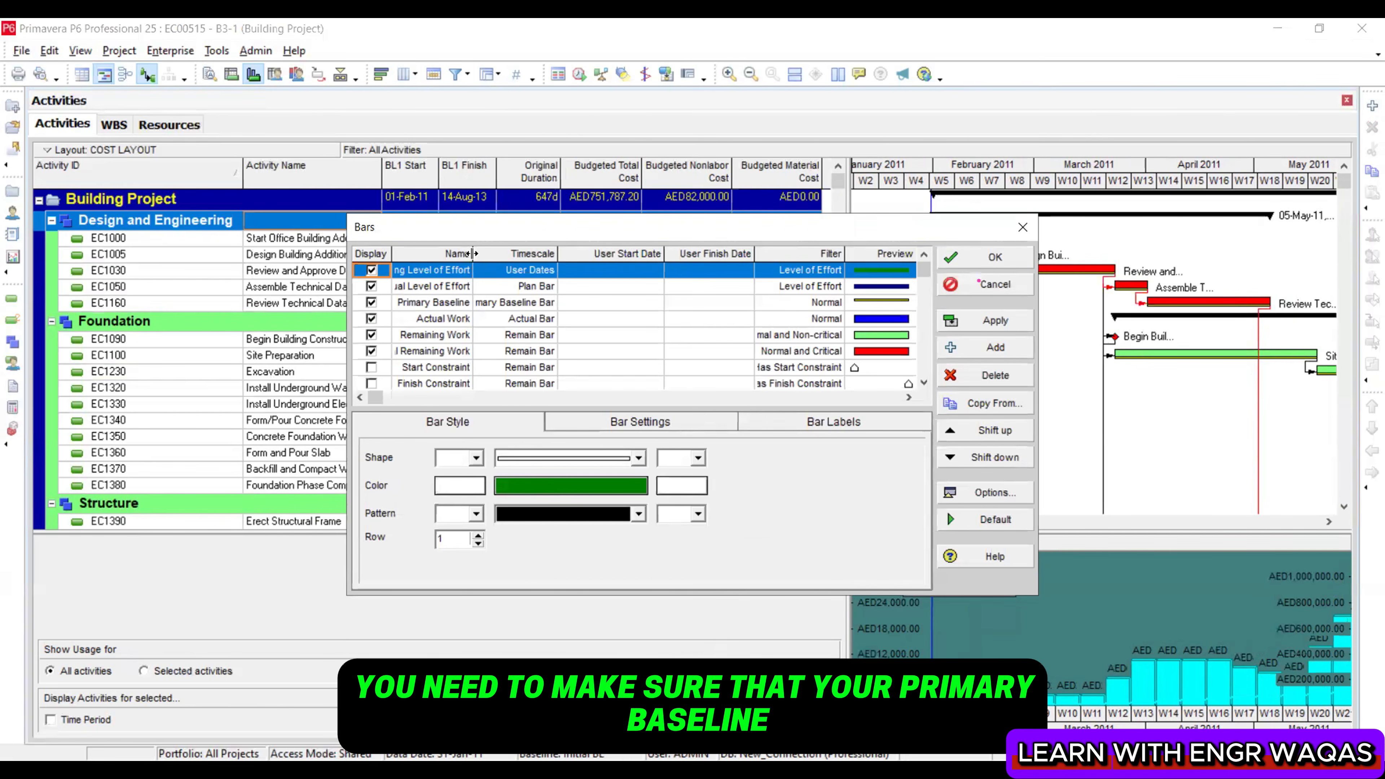
{"action": "left_click_drag", "start_coordinate": [473, 253], "coordinate": [497, 253]}
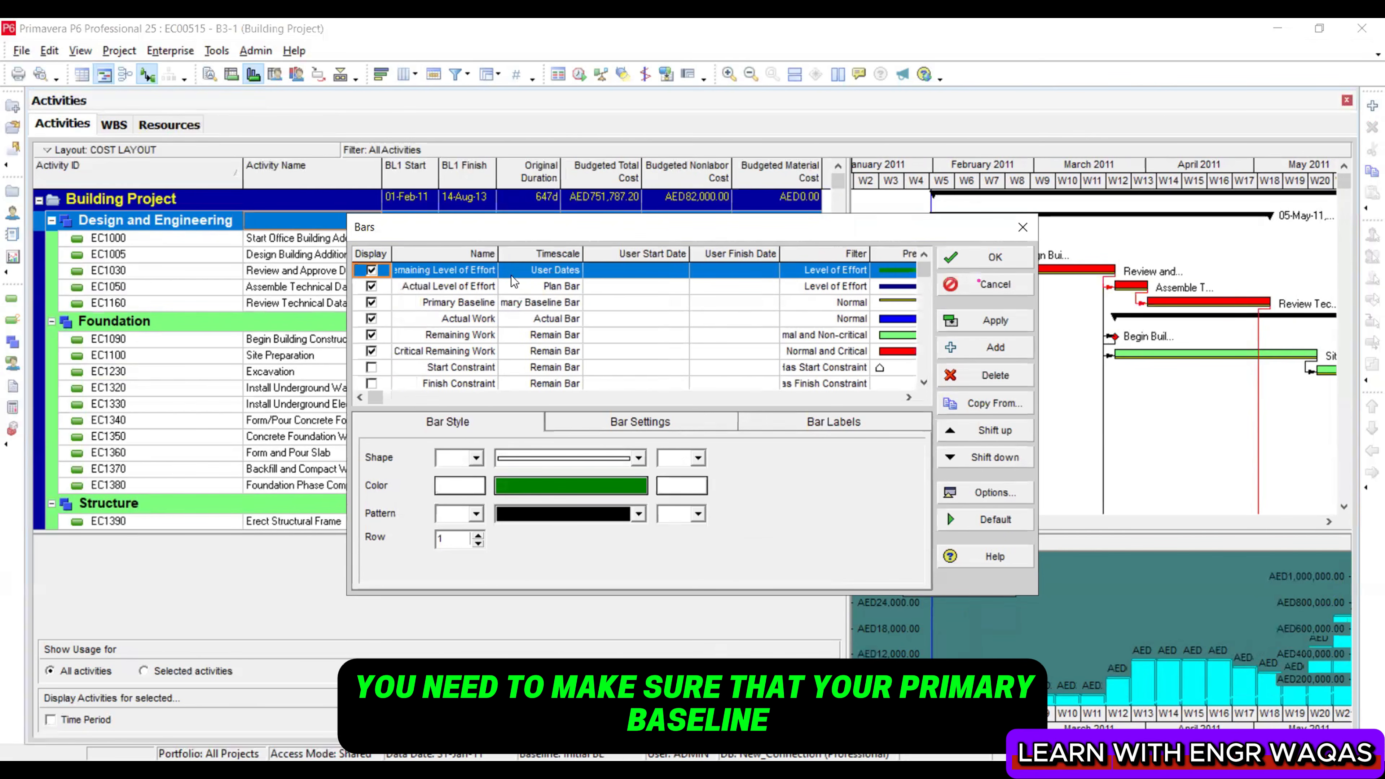
{"action": "left_click", "coordinate": [374, 305]}
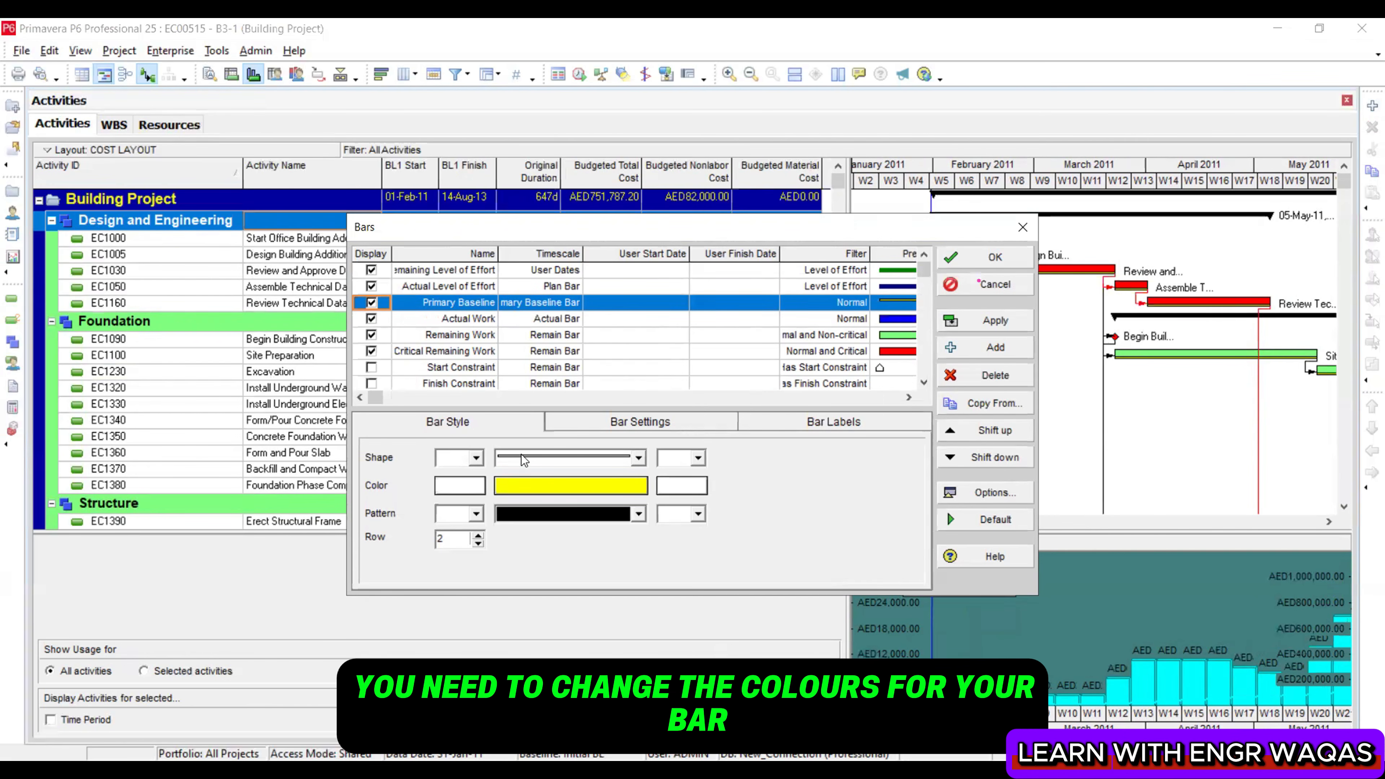
{"action": "left_click", "coordinate": [538, 483]}
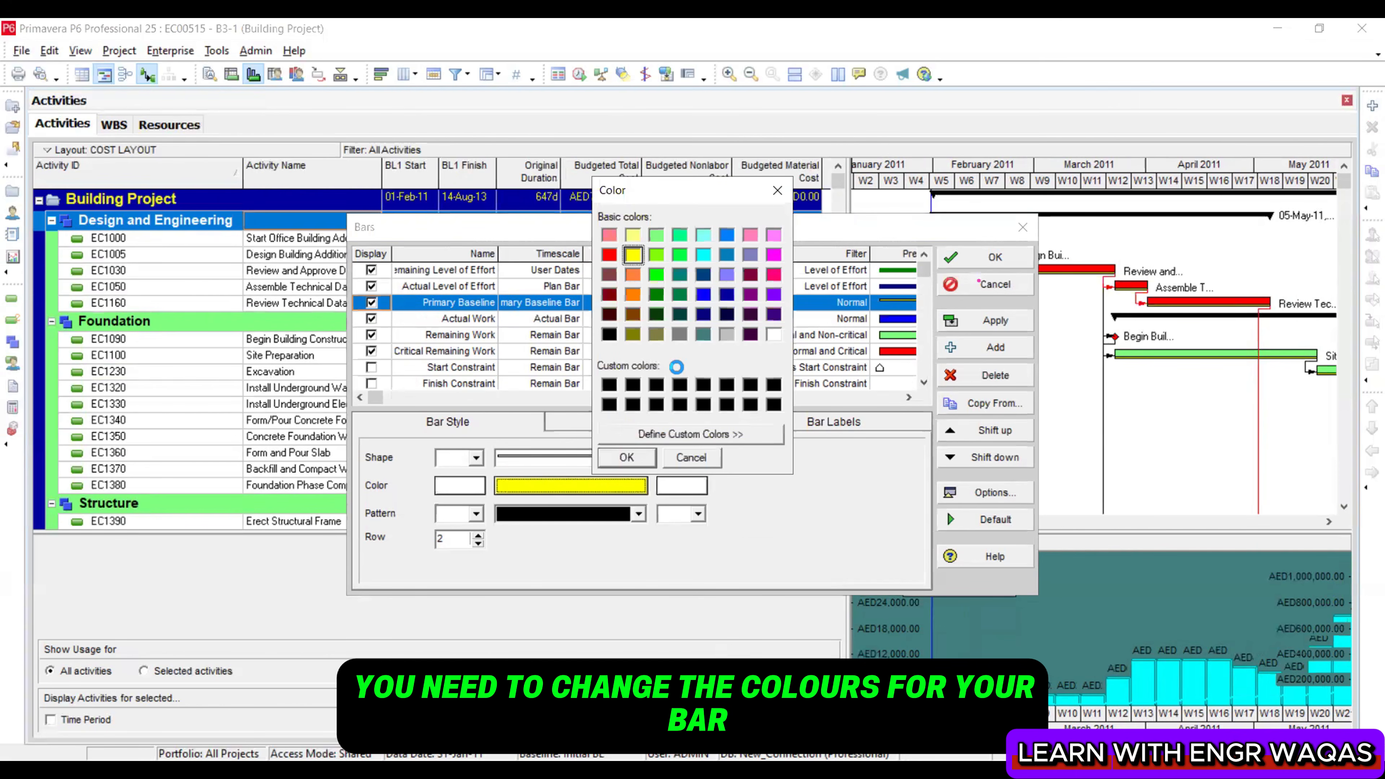
{"action": "left_click", "coordinate": [779, 190]}
{"action": "left_click", "coordinate": [1016, 315]}
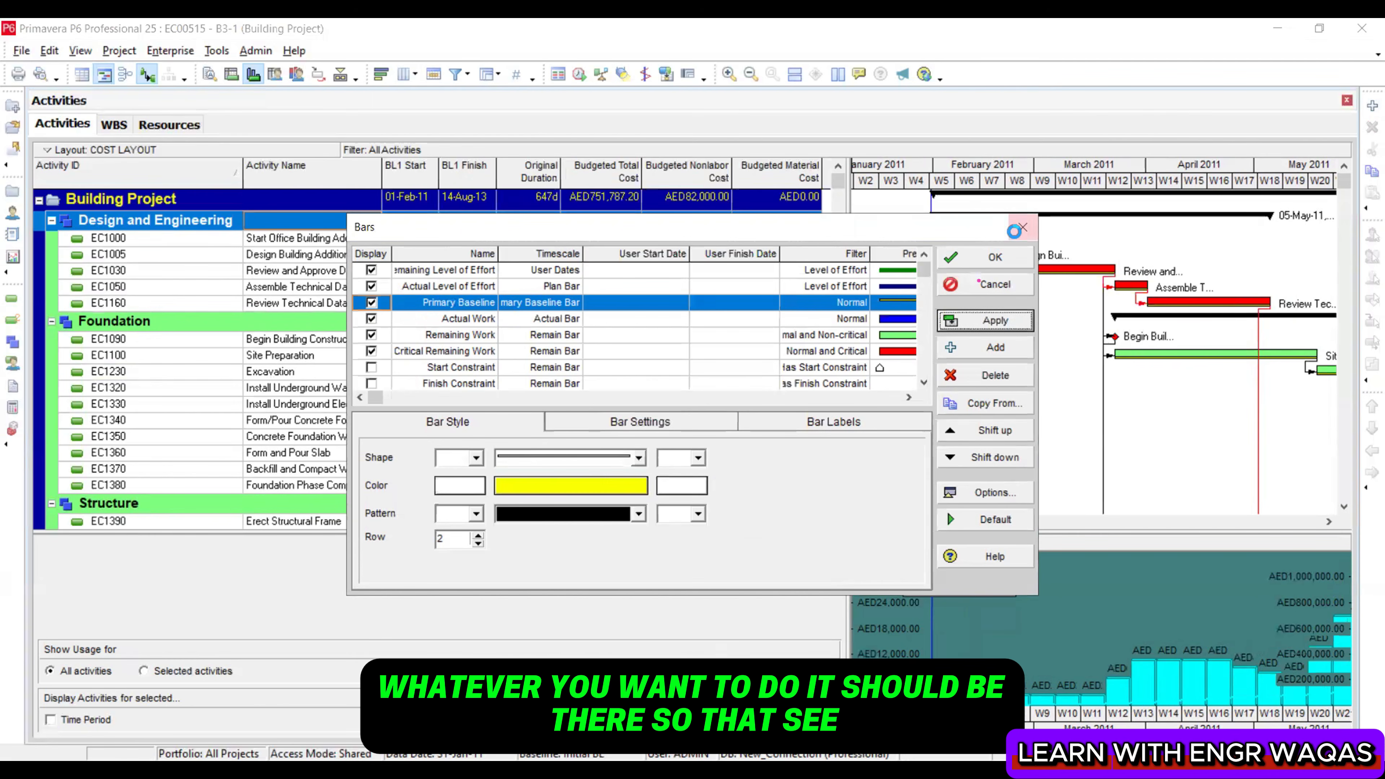
{"action": "left_click", "coordinate": [1023, 228]}
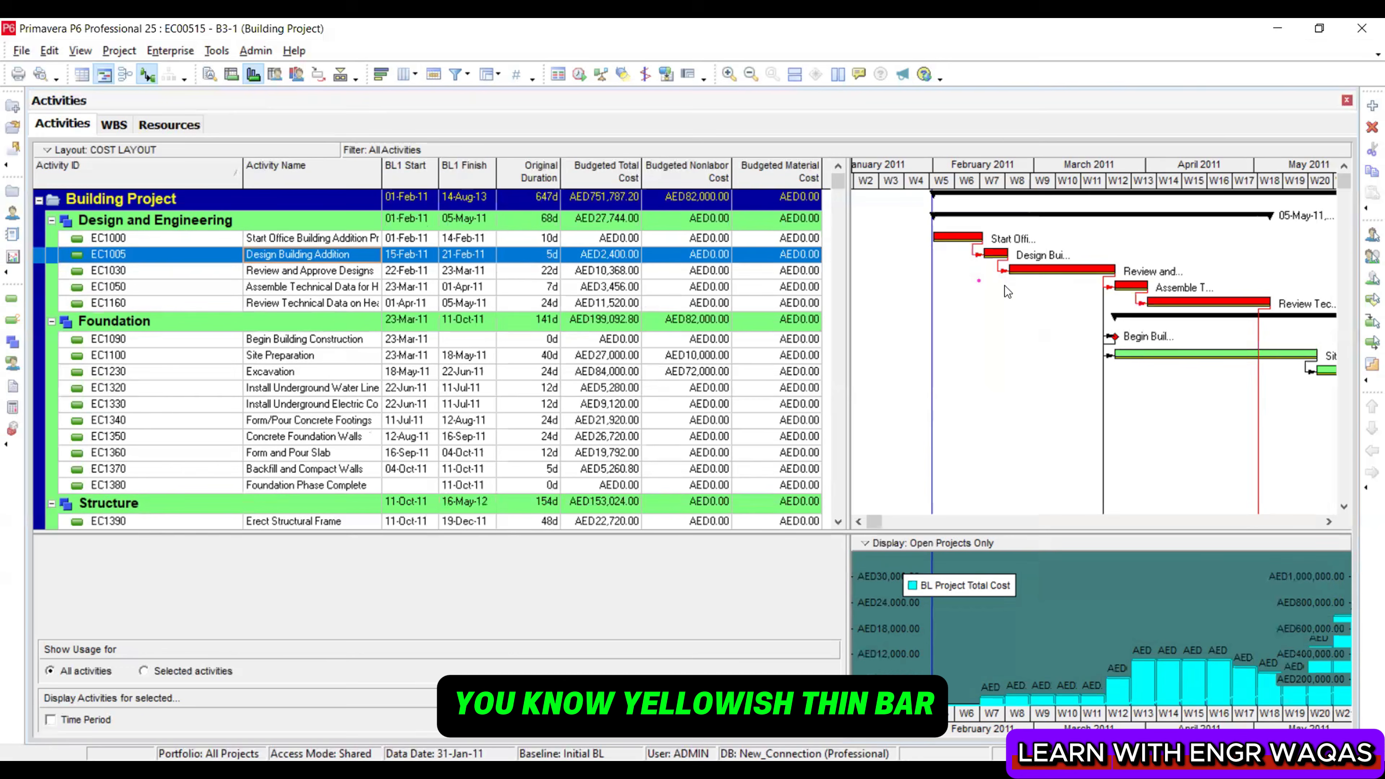
Turn off the display of the Primary Baseline bar in the Gantt chart's bar settings and apply the change
{"action": "left_click", "coordinate": [994, 288]}
{"action": "right_click", "coordinate": [994, 288]}
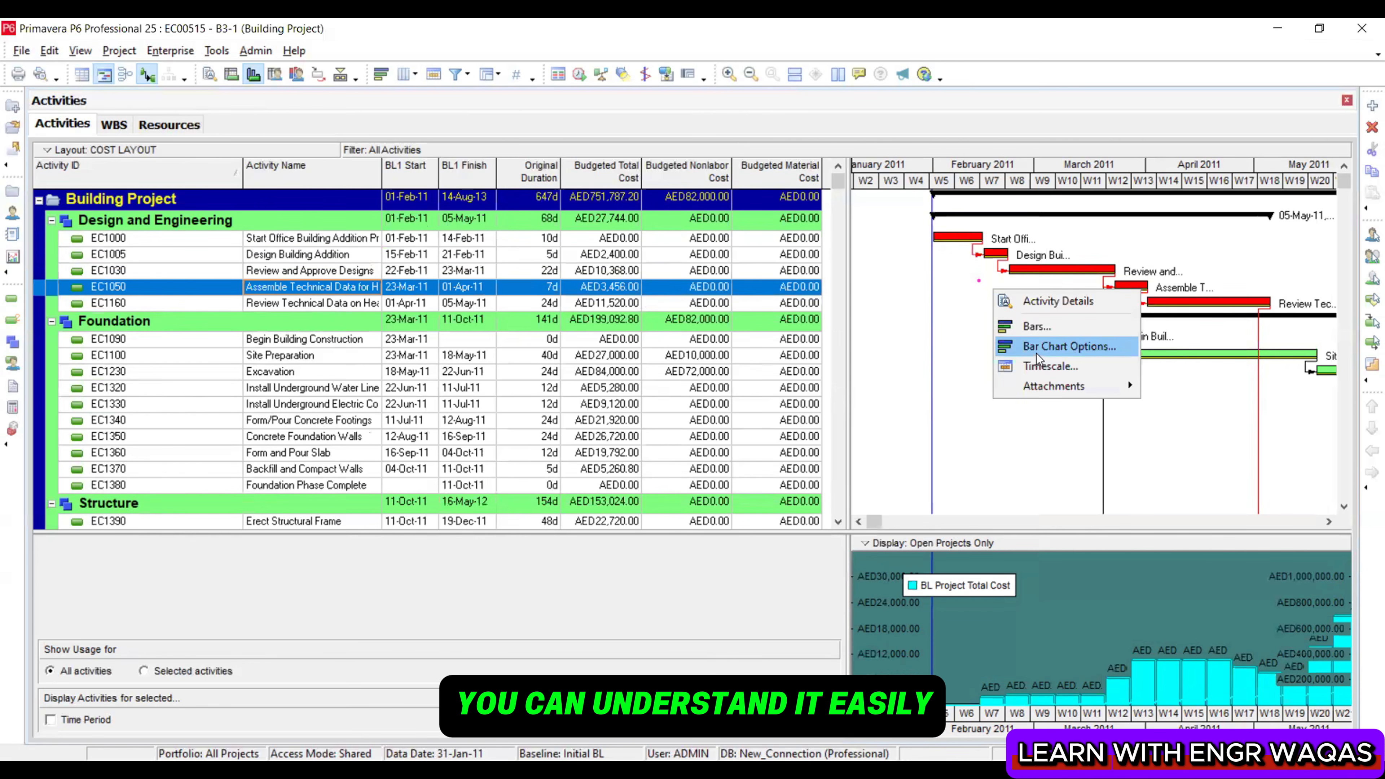
{"action": "left_click", "coordinate": [1032, 327]}
{"action": "left_click", "coordinate": [371, 302]}
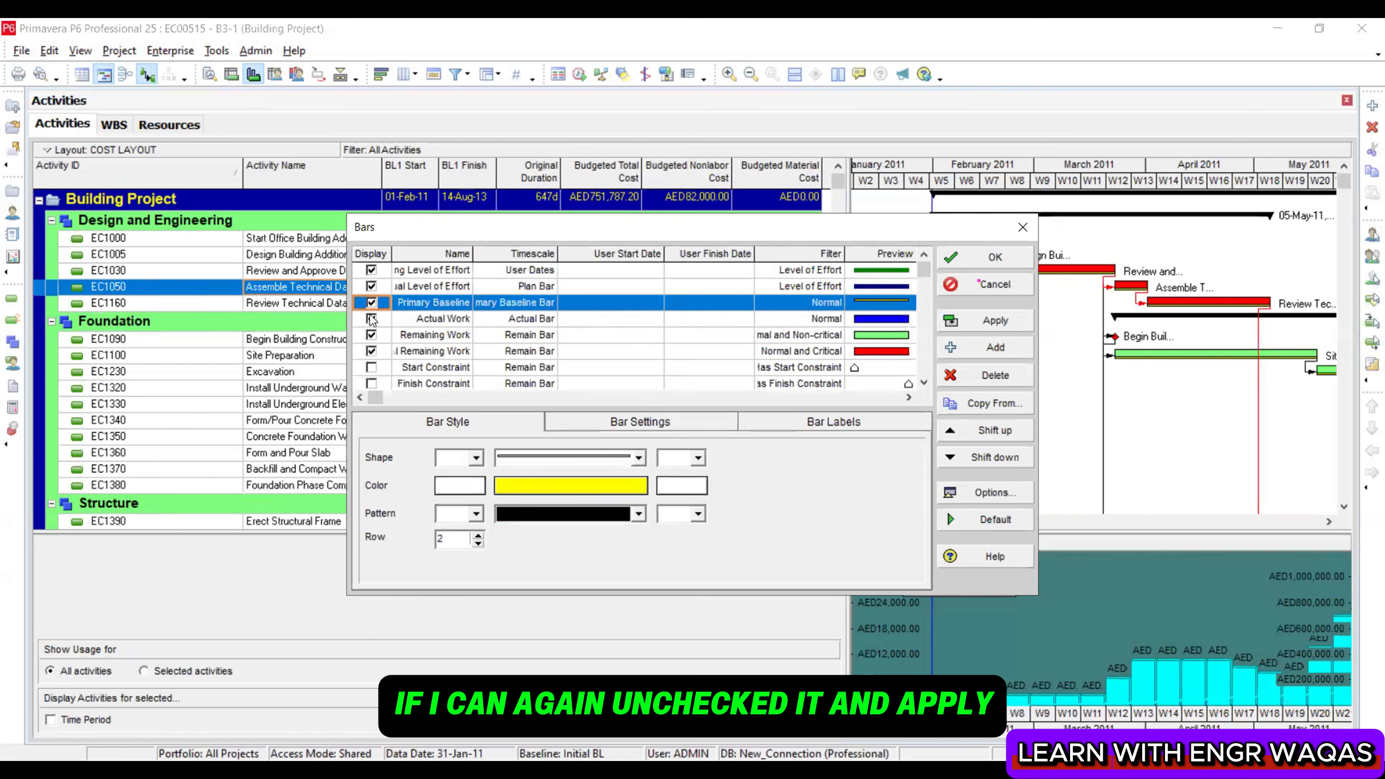
{"action": "left_click", "coordinate": [995, 320]}
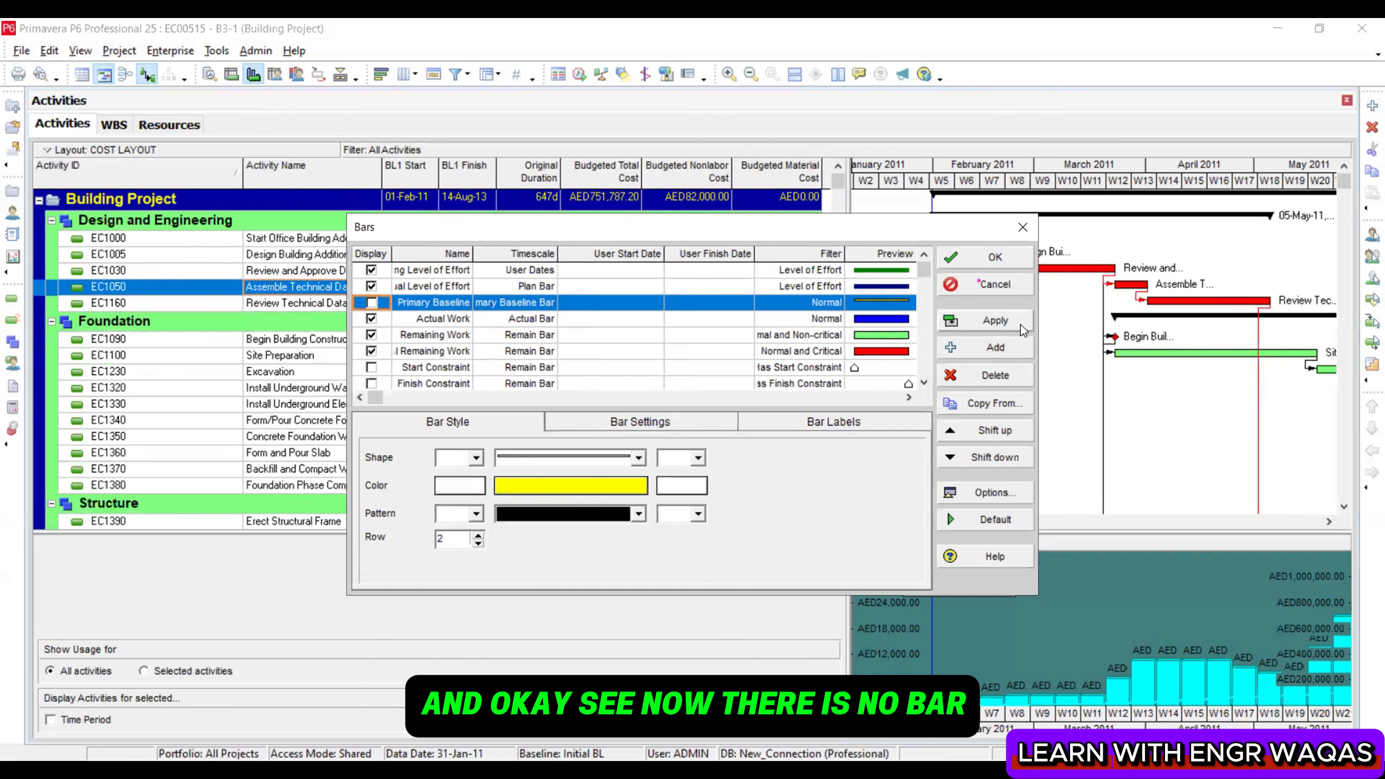
Turn the Primary Baseline bar's display back on in the Gantt chart's bar settings, apply it and finish the bar setup
{"action": "left_click", "coordinate": [1021, 264]}
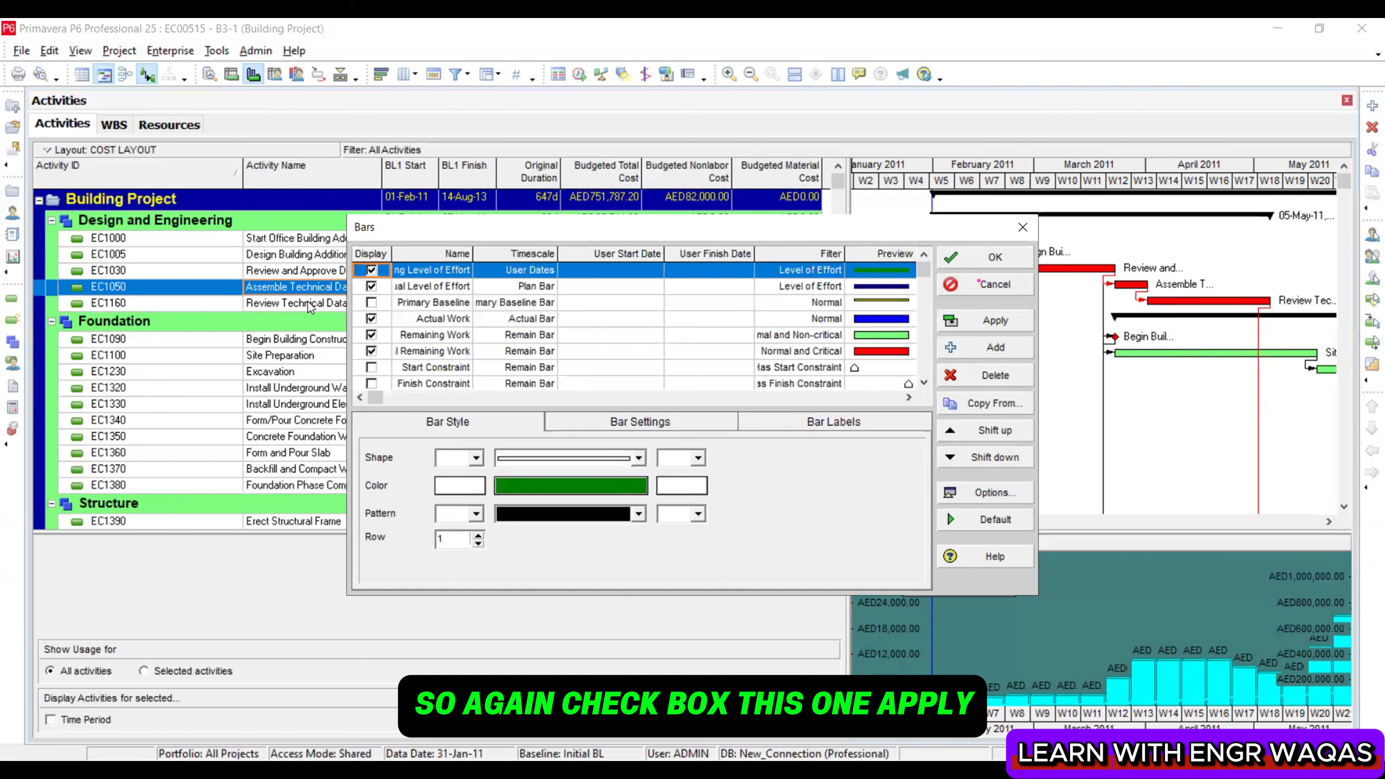
{"action": "left_click", "coordinate": [385, 304]}
{"action": "left_click", "coordinate": [371, 302]}
{"action": "left_click", "coordinate": [996, 320]}
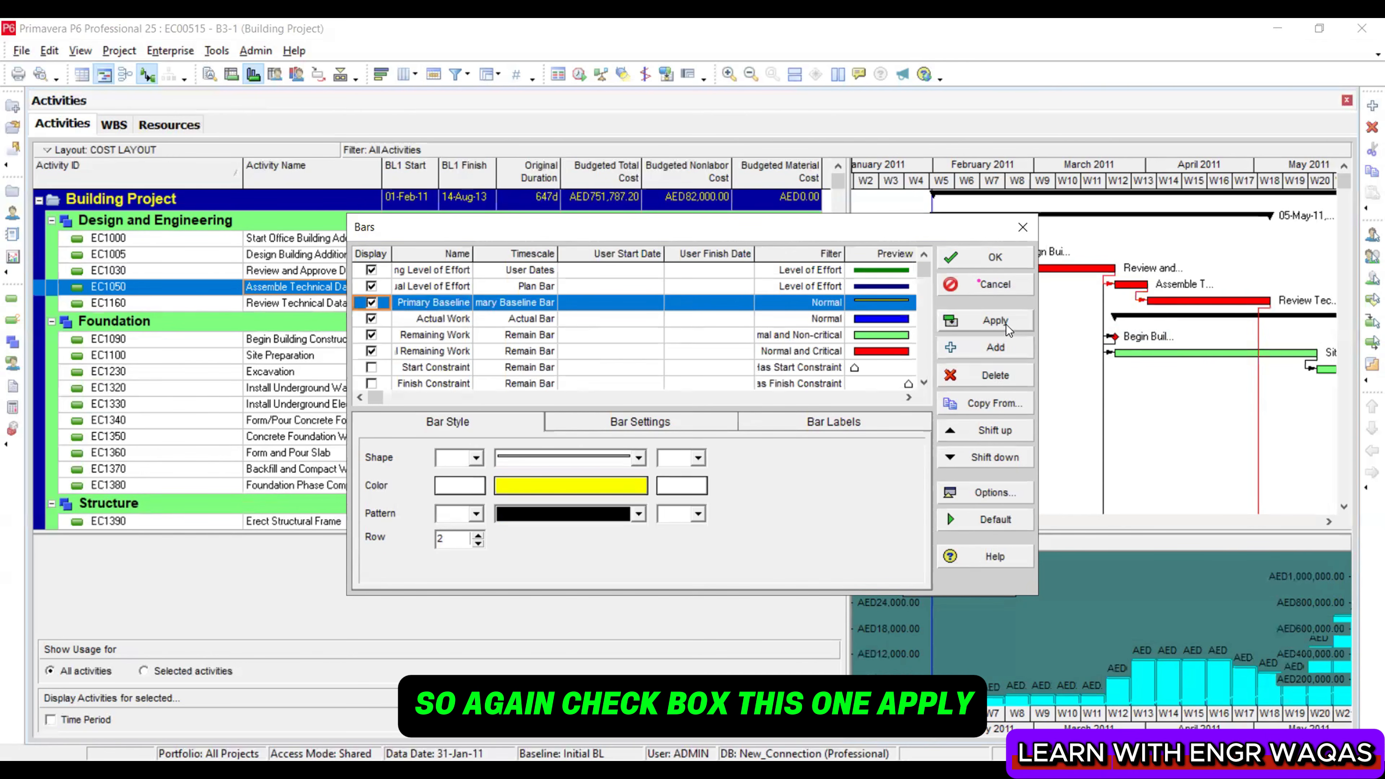
{"action": "left_click", "coordinate": [1002, 259]}
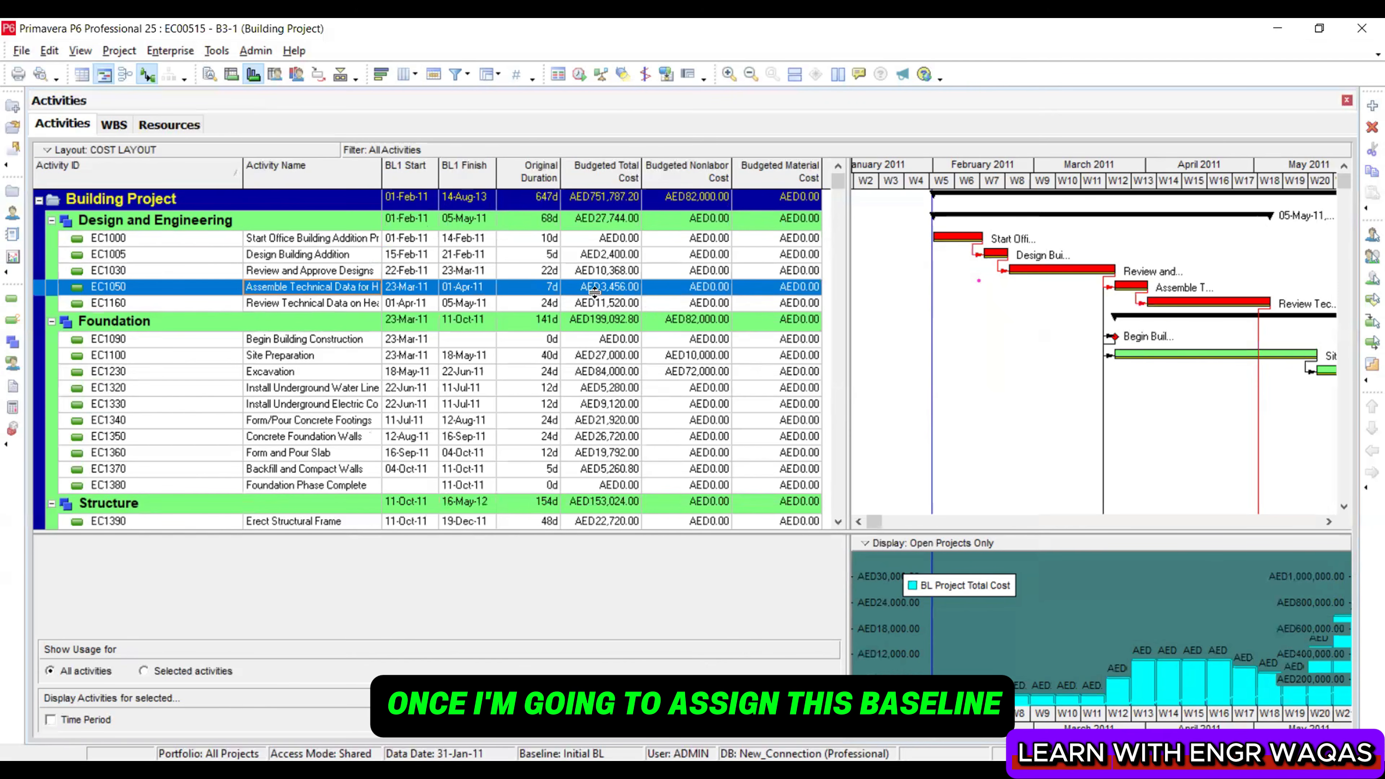
Set the original duration of activity EC1050 to 12 days and compare the March to July 2011 bars with their baseline bars
{"action": "left_click", "coordinate": [534, 285]}
{"action": "left_click", "coordinate": [534, 285]}
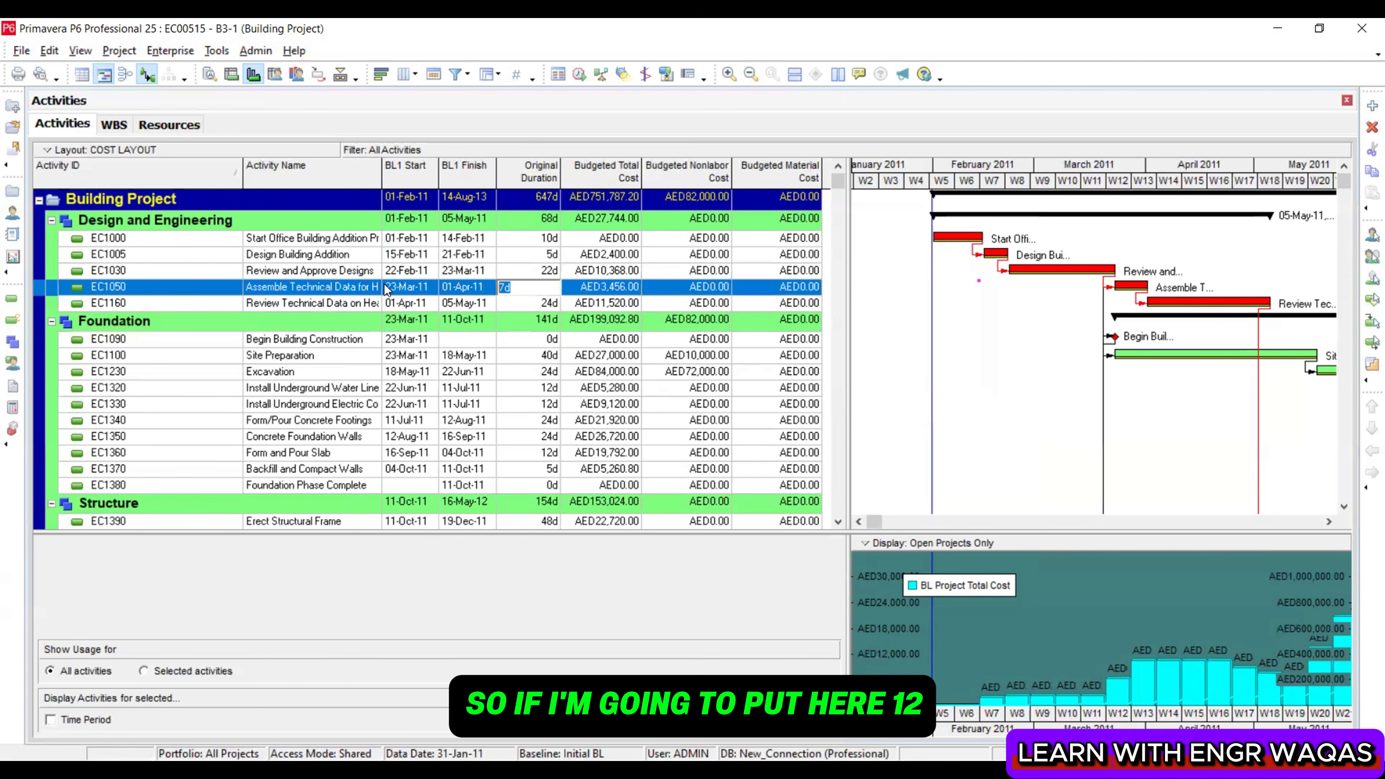
{"action": "type", "text": "12"}
{"action": "key", "text": "Return"}
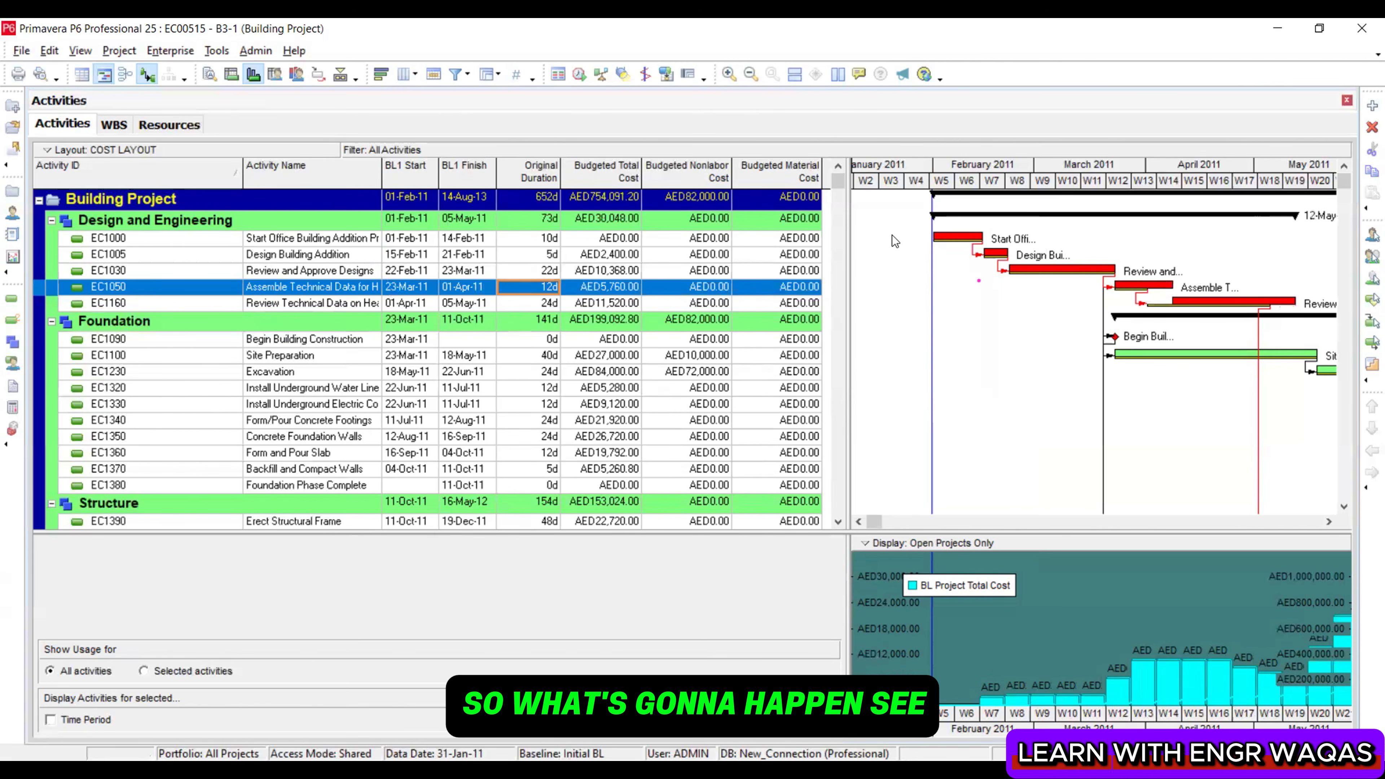
{"action": "left_click_drag", "start_coordinate": [1084, 175], "coordinate": [861, 177]}
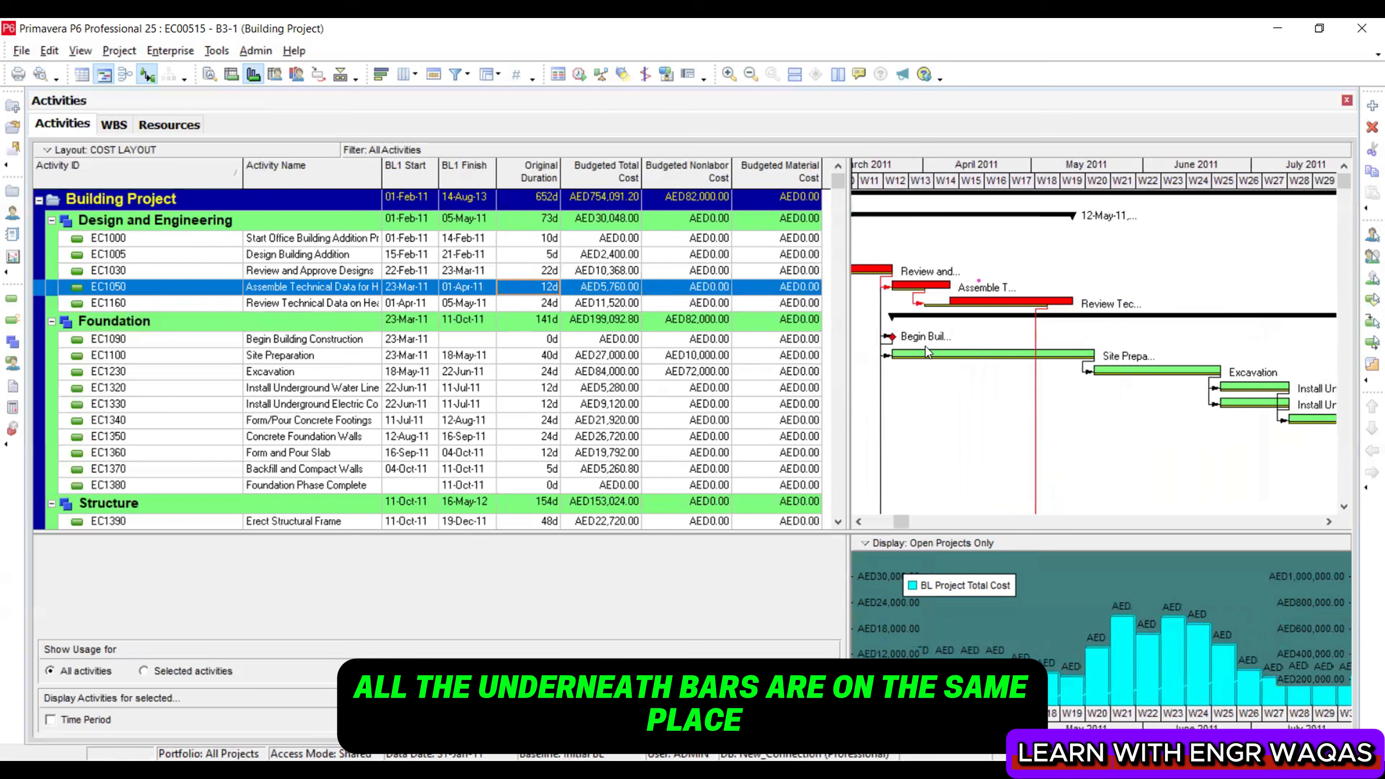